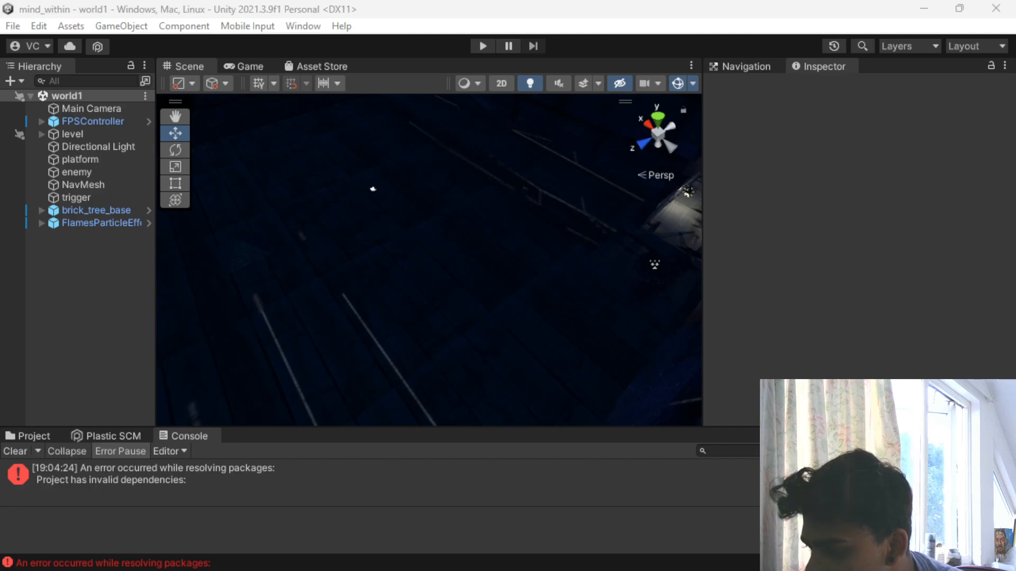
- Switch to the browser and watch the YouTube clip "Gambit joins the MCU w Deadpool & Wolverine", browsing the recommendations below it
{"action": "left_click_drag", "start_coordinate": [0, 88], "coordinate": [465, 42]}
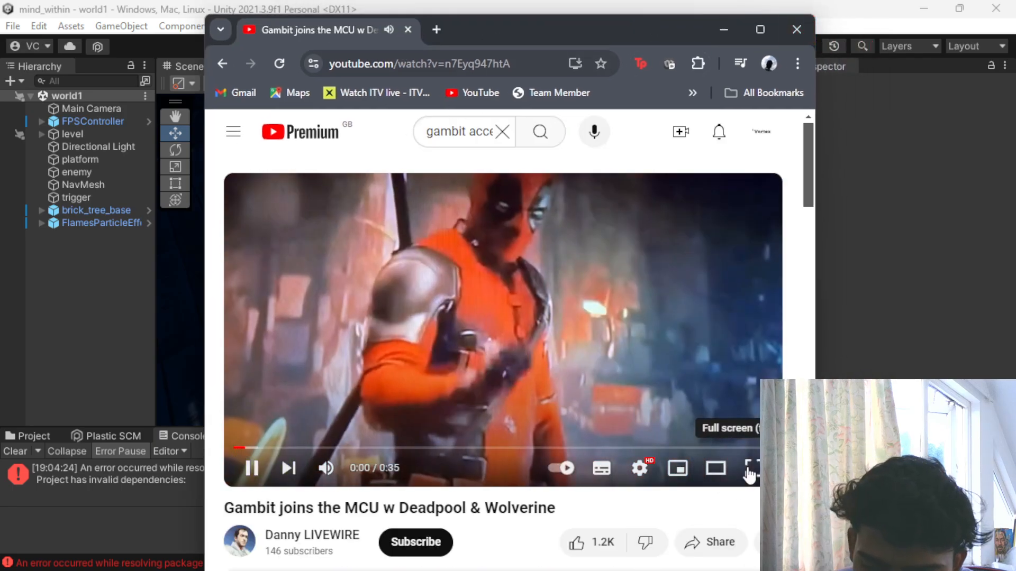
{"action": "left_click", "coordinate": [752, 468]}
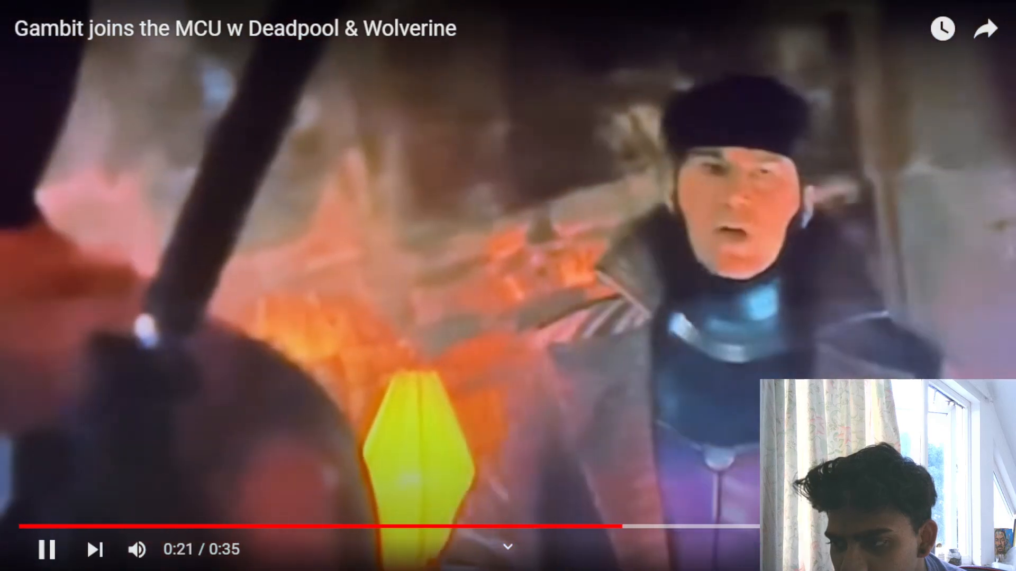
{"action": "key", "text": "Escape"}
{"action": "scroll", "coordinate": [404, 241], "scroll_direction": "down", "scroll_amount": 4}
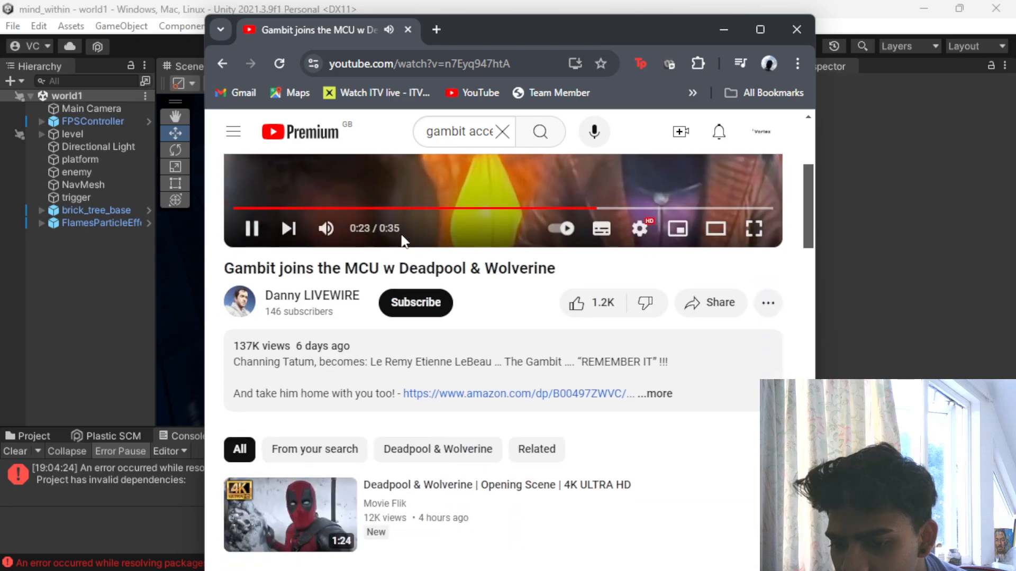
{"action": "scroll", "coordinate": [404, 241], "scroll_direction": "down", "scroll_amount": 9}
{"action": "scroll", "coordinate": [417, 281], "scroll_direction": "up", "scroll_amount": 3}
{"action": "scroll", "coordinate": [417, 282], "scroll_direction": "up", "scroll_amount": 9}
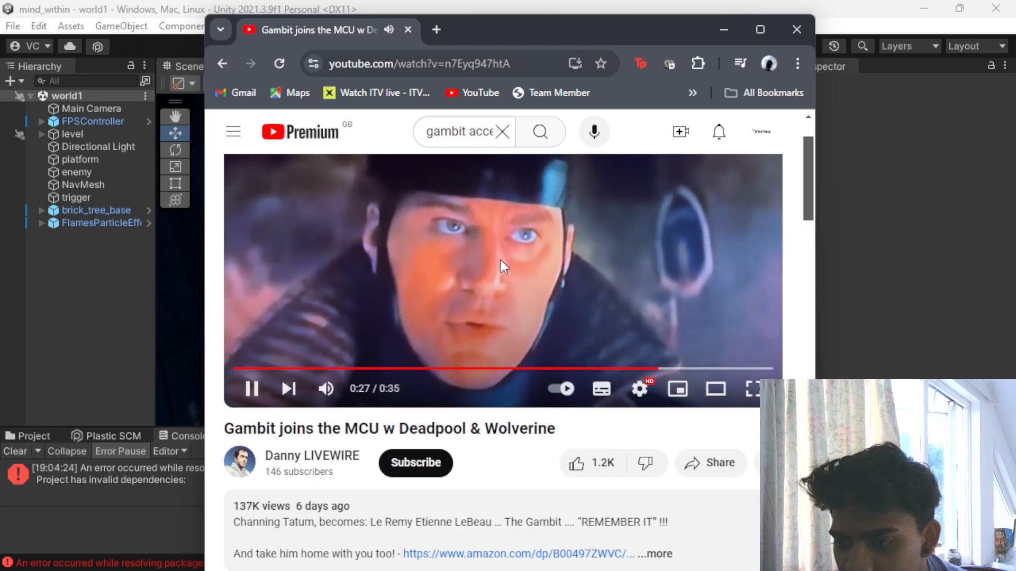
{"action": "scroll", "coordinate": [500, 258], "scroll_direction": "down", "scroll_amount": 1}
{"action": "scroll", "coordinate": [499, 259], "scroll_direction": "down", "scroll_amount": 7}
{"action": "scroll", "coordinate": [502, 269], "scroll_direction": "up", "scroll_amount": 7}
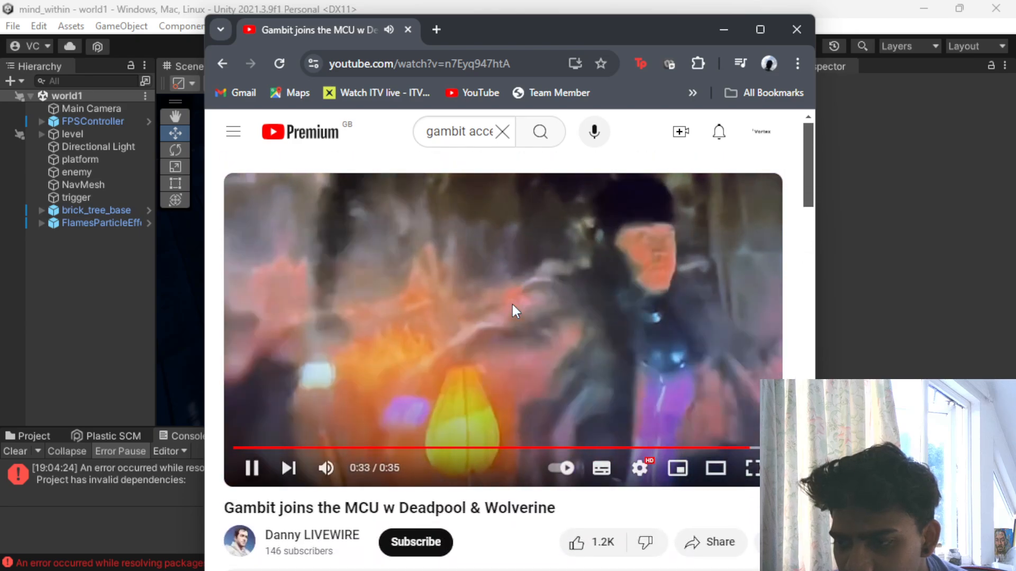
{"action": "left_click", "coordinate": [480, 313]}
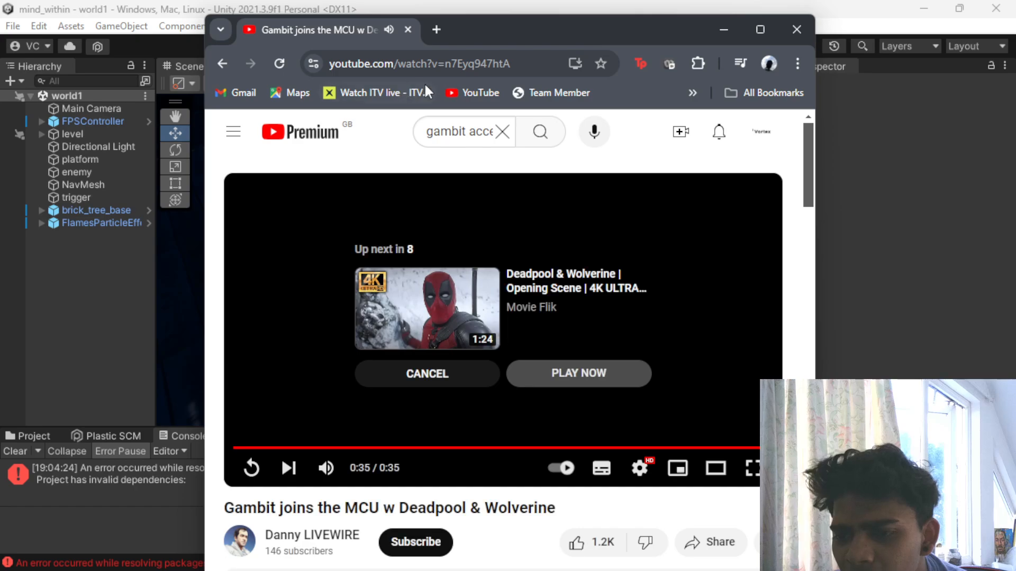
- Watch the YouTube short "The Team up of the Century" from the recommendations, then minimize the browser to return to Unity
{"action": "scroll", "coordinate": [500, 280], "scroll_direction": "down", "scroll_amount": 7}
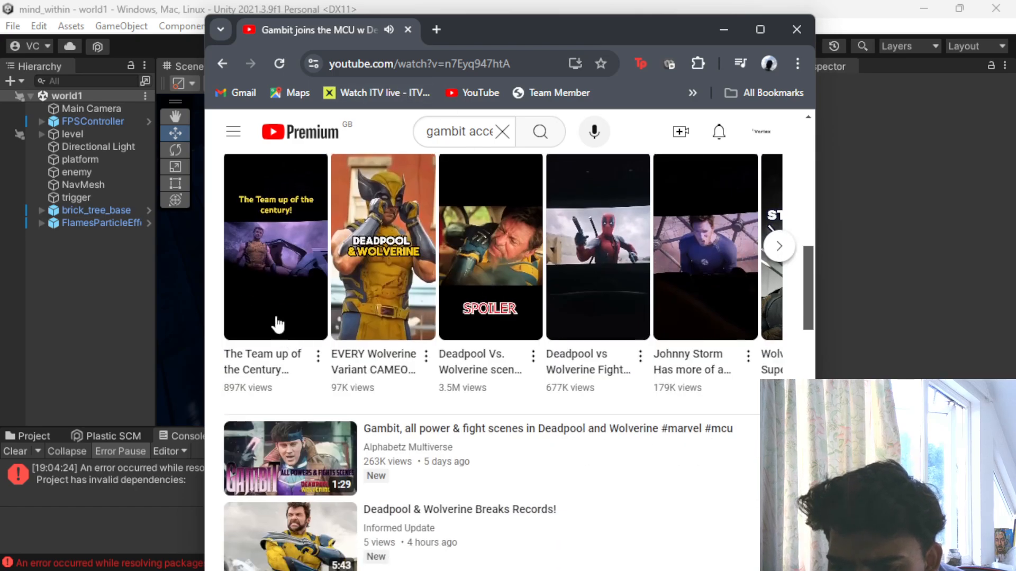
{"action": "left_click", "coordinate": [275, 317]}
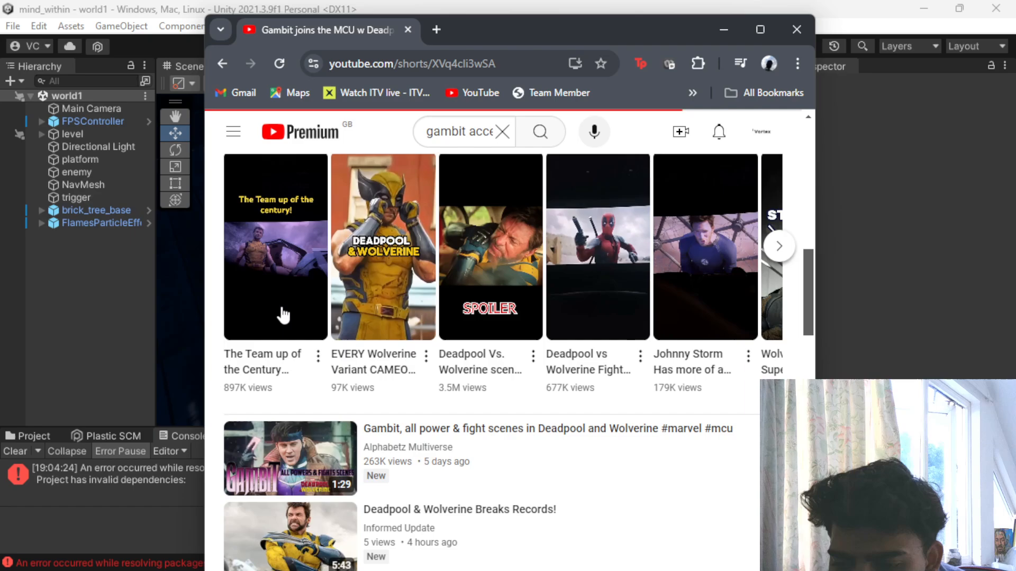
{"action": "scroll", "coordinate": [588, 289], "scroll_direction": "down", "scroll_amount": 2}
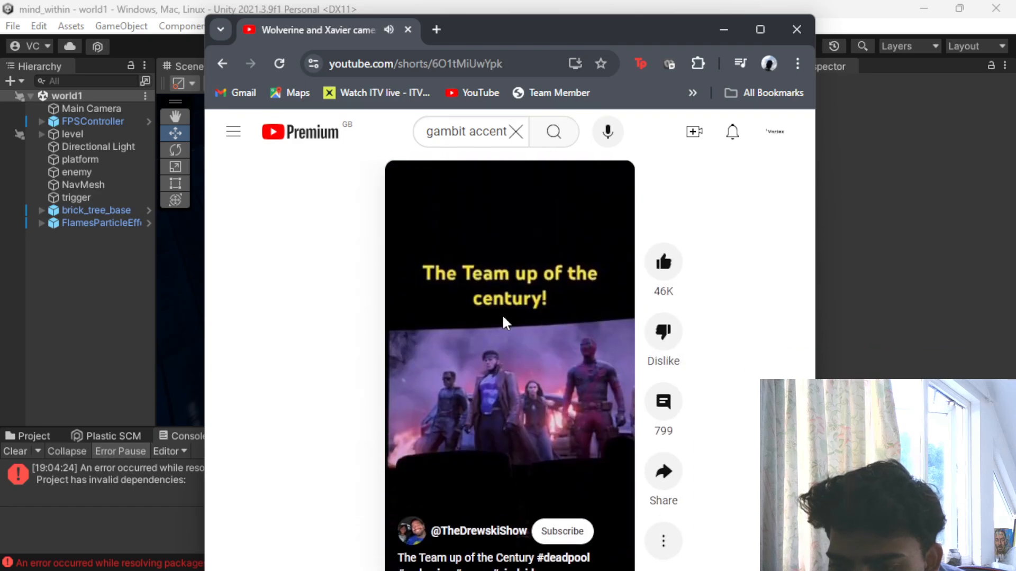
{"action": "scroll", "coordinate": [488, 359], "scroll_direction": "down", "scroll_amount": 1}
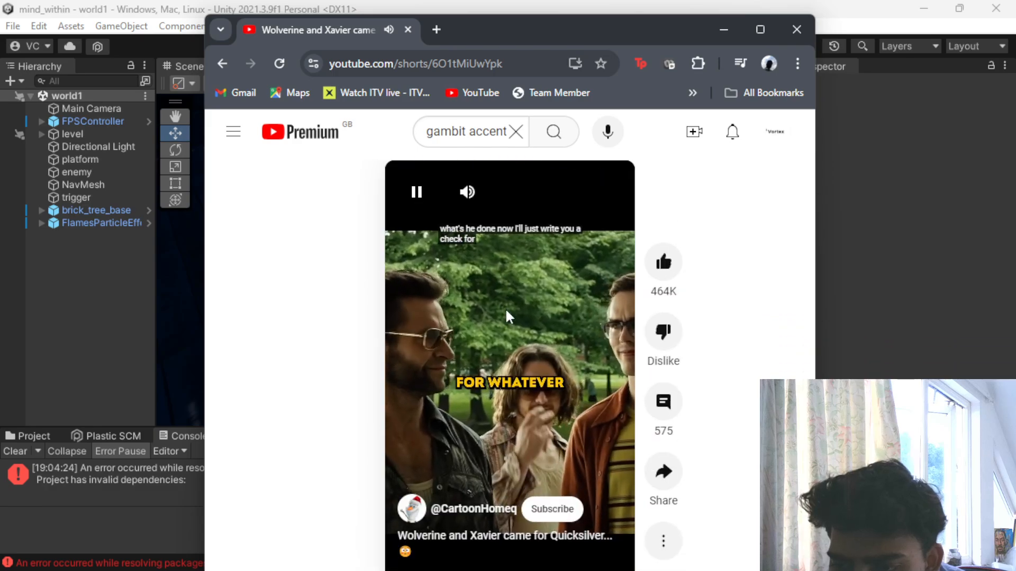
{"action": "scroll", "coordinate": [506, 311], "scroll_direction": "up", "scroll_amount": 1}
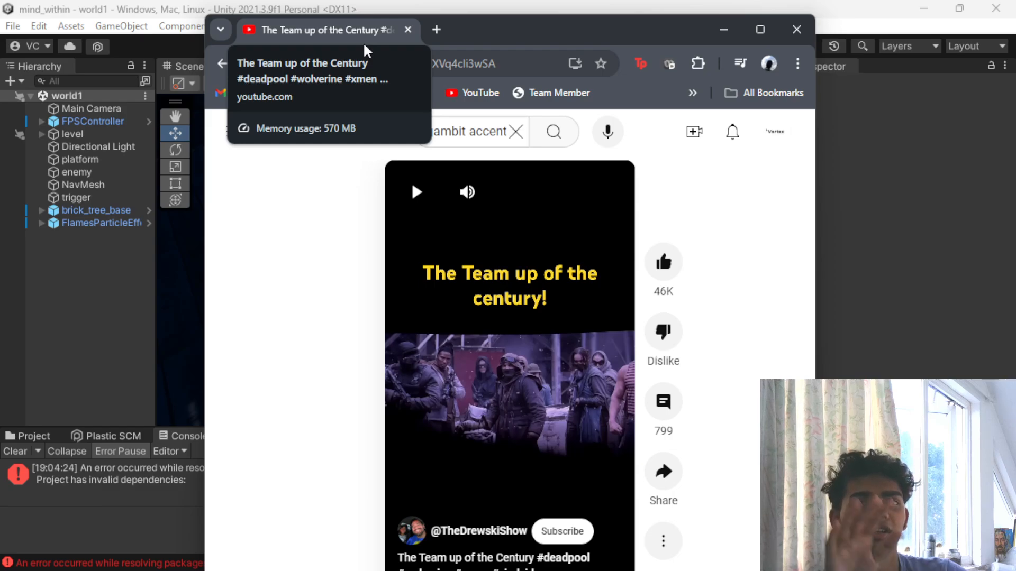
{"action": "left_click", "coordinate": [725, 31]}
- Run the world1 scene in play mode, then stop the playtest
{"action": "scroll", "coordinate": [324, 264], "scroll_direction": "down", "scroll_amount": 5}
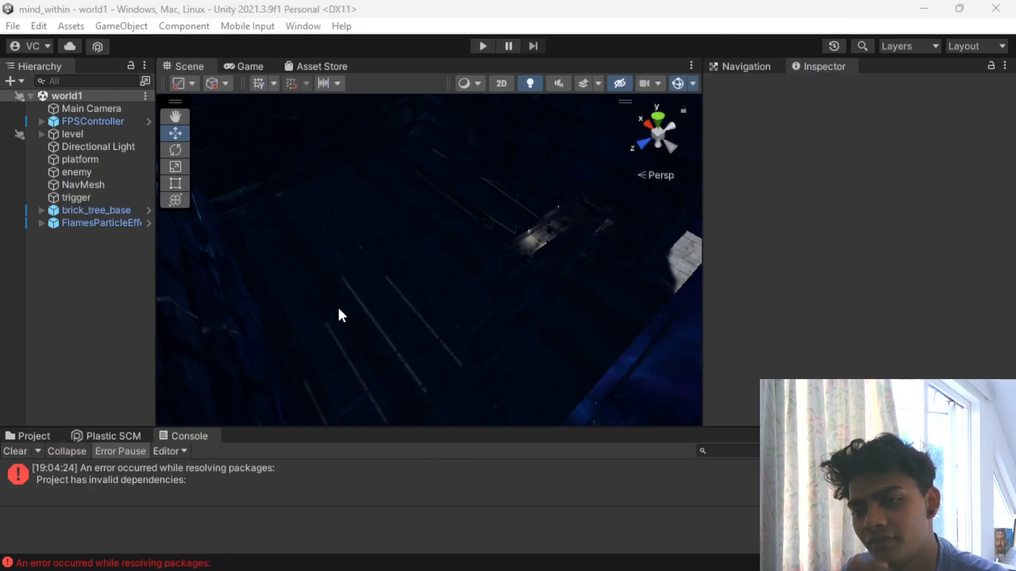
{"action": "scroll", "coordinate": [421, 304], "scroll_direction": "down", "scroll_amount": 5}
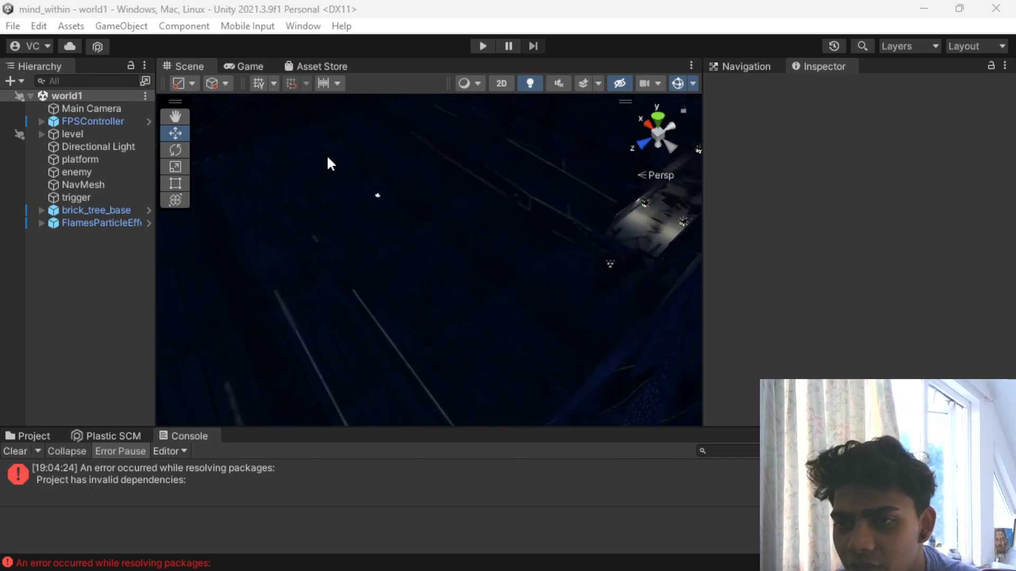
{"action": "left_click", "coordinate": [483, 46]}
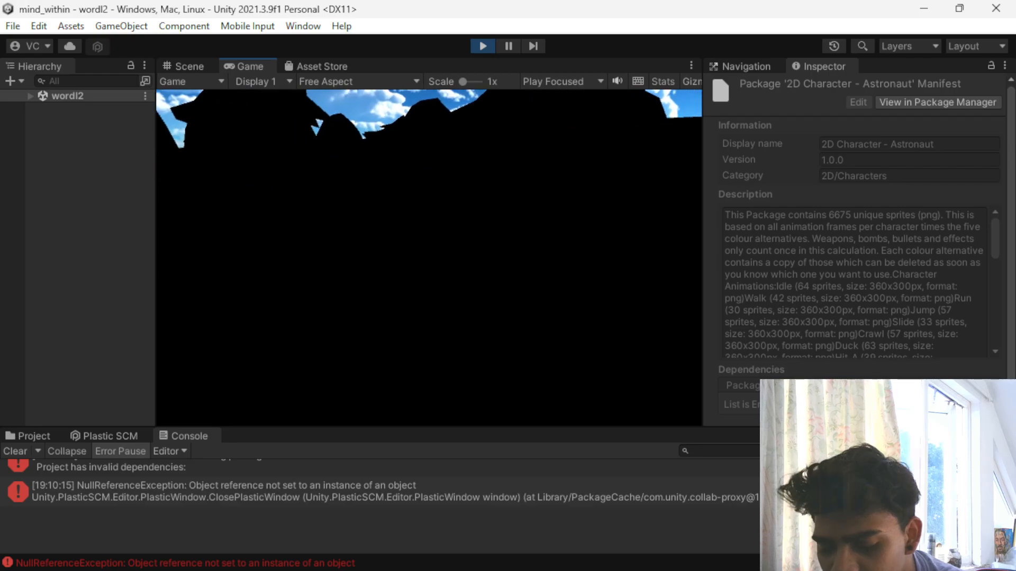
{"action": "left_click", "coordinate": [482, 47]}
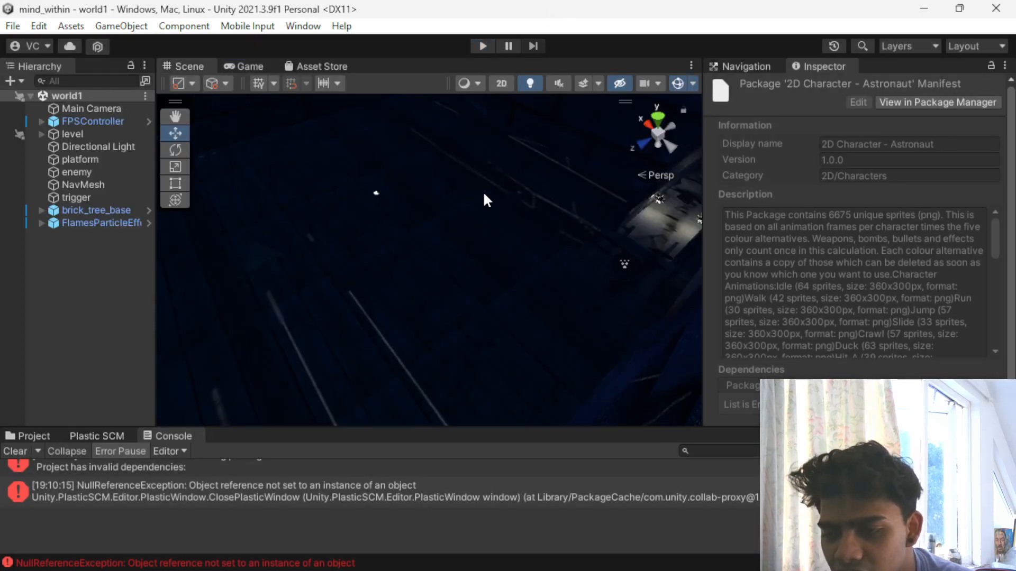
- Apply a bright blue sky material from the SkySeries Freebie folder as the scene's skybox
{"action": "scroll", "coordinate": [541, 236], "scroll_direction": "up", "scroll_amount": 4}
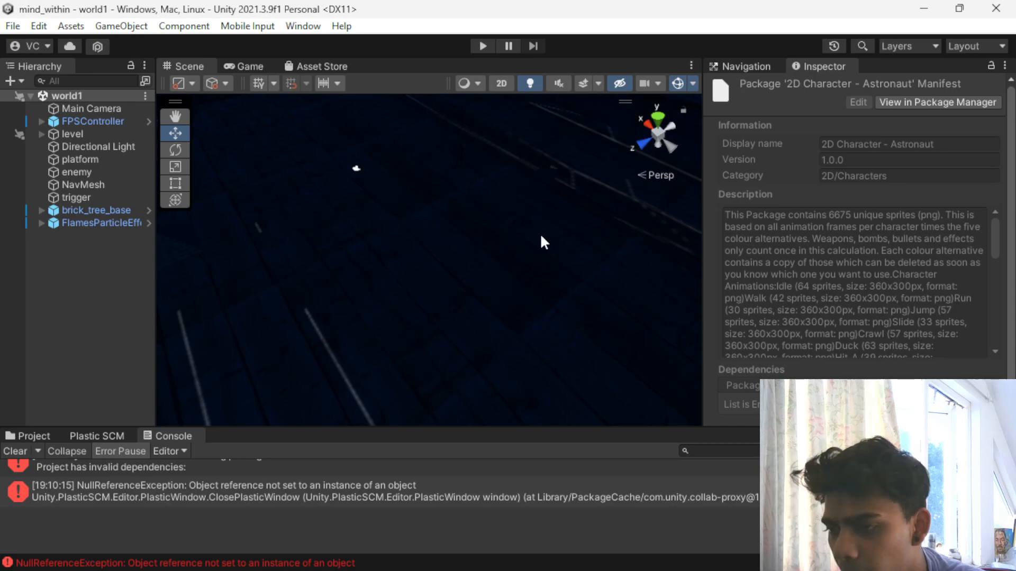
{"action": "scroll", "coordinate": [537, 228], "scroll_direction": "down", "scroll_amount": 9}
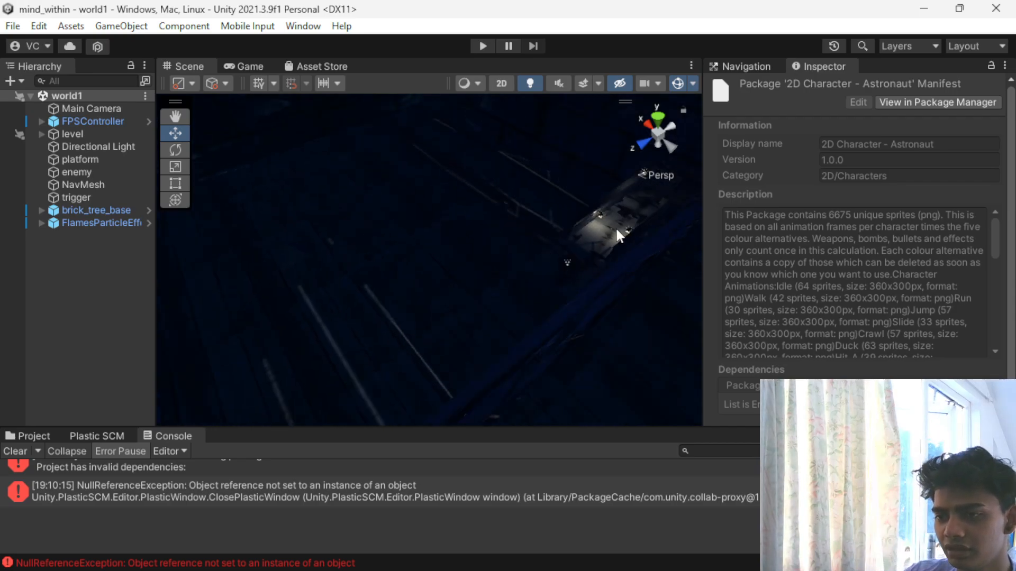
{"action": "left_click", "coordinate": [617, 230]}
{"action": "left_click_drag", "start_coordinate": [422, 276], "coordinate": [484, 282], "text": "alt"}
{"action": "scroll", "coordinate": [483, 277], "scroll_direction": "up", "scroll_amount": 3}
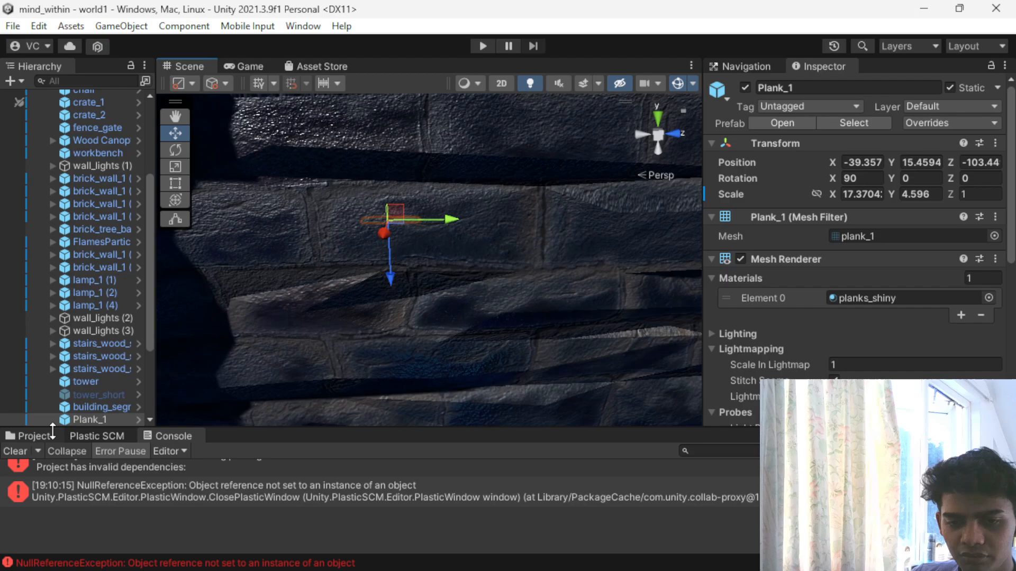
{"action": "left_click", "coordinate": [33, 436]}
{"action": "scroll", "coordinate": [594, 475], "scroll_direction": "down", "scroll_amount": 2}
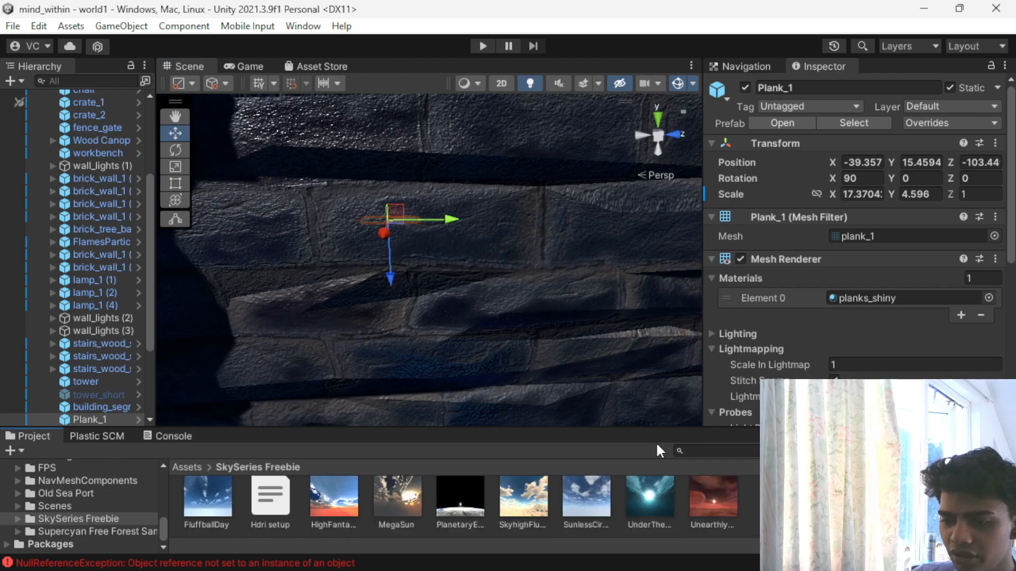
{"action": "scroll", "coordinate": [565, 274], "scroll_direction": "down", "scroll_amount": 5}
{"action": "scroll", "coordinate": [651, 493], "scroll_direction": "up", "scroll_amount": 2}
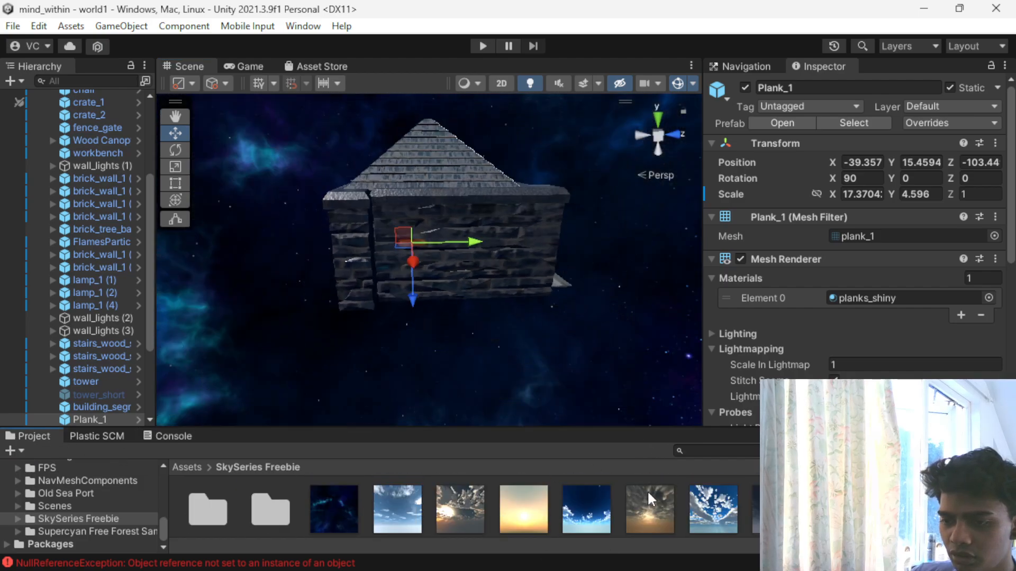
{"action": "left_click_drag", "start_coordinate": [704, 455], "coordinate": [592, 237]}
- Examine the building's interior, looking over the planks, stone walls and wooden floor under the new sky
{"action": "scroll", "coordinate": [593, 237], "scroll_direction": "up", "scroll_amount": 10}
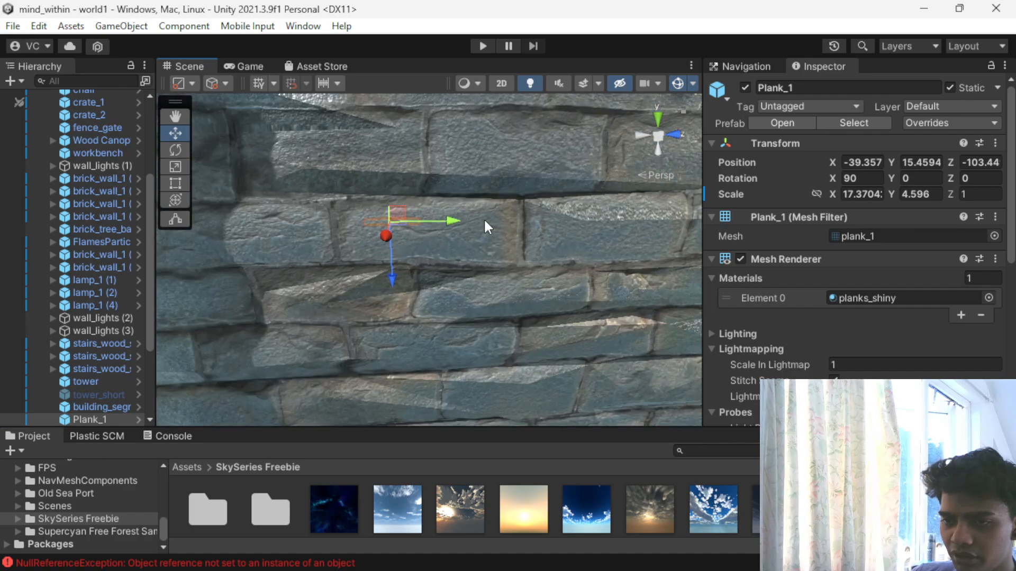
{"action": "scroll", "coordinate": [483, 218], "scroll_direction": "up", "scroll_amount": 5}
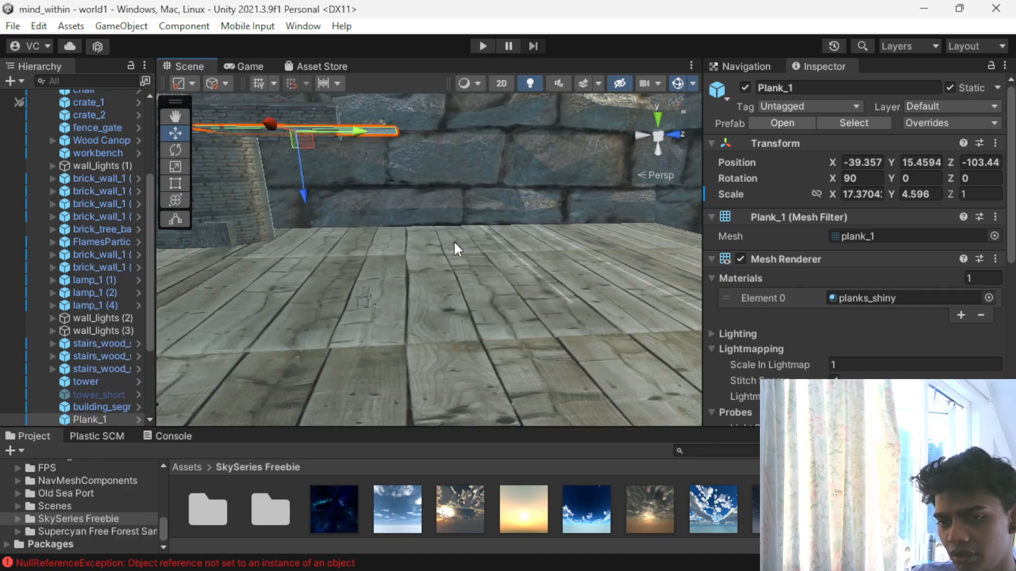
{"action": "scroll", "coordinate": [343, 255], "scroll_direction": "down", "scroll_amount": 2}
{"action": "left_click_drag", "start_coordinate": [298, 259], "coordinate": [452, 259], "text": "alt"}
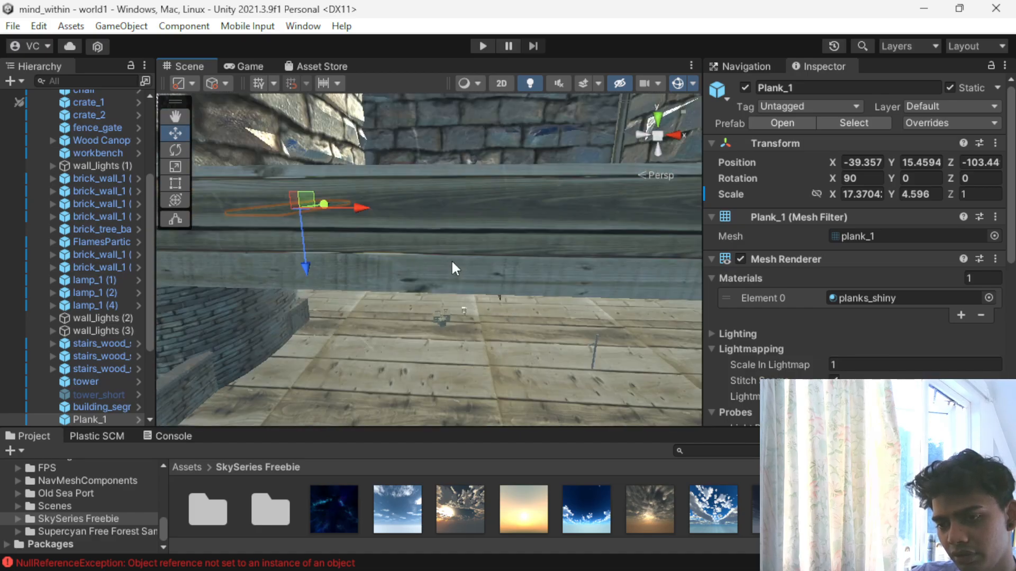
{"action": "scroll", "coordinate": [450, 261], "scroll_direction": "down", "scroll_amount": 3}
{"action": "left_click_drag", "start_coordinate": [334, 283], "coordinate": [543, 336], "text": "alt"}
{"action": "scroll", "coordinate": [345, 302], "scroll_direction": "down", "scroll_amount": 4}
{"action": "left_click_drag", "start_coordinate": [345, 303], "coordinate": [216, 206], "text": "alt"}
{"action": "scroll", "coordinate": [262, 277], "scroll_direction": "down", "scroll_amount": 3}
{"action": "scroll", "coordinate": [263, 275], "scroll_direction": "up", "scroll_amount": 4}
{"action": "scroll", "coordinate": [293, 231], "scroll_direction": "down", "scroll_amount": 5}
{"action": "scroll", "coordinate": [303, 272], "scroll_direction": "up", "scroll_amount": 3}
{"action": "left_click_drag", "start_coordinate": [354, 263], "coordinate": [54, 418], "text": "alt"}
- Inspect the tower and the adjacent brick_wall_1 (3) in the corner of the room
{"action": "left_click", "coordinate": [206, 212]}
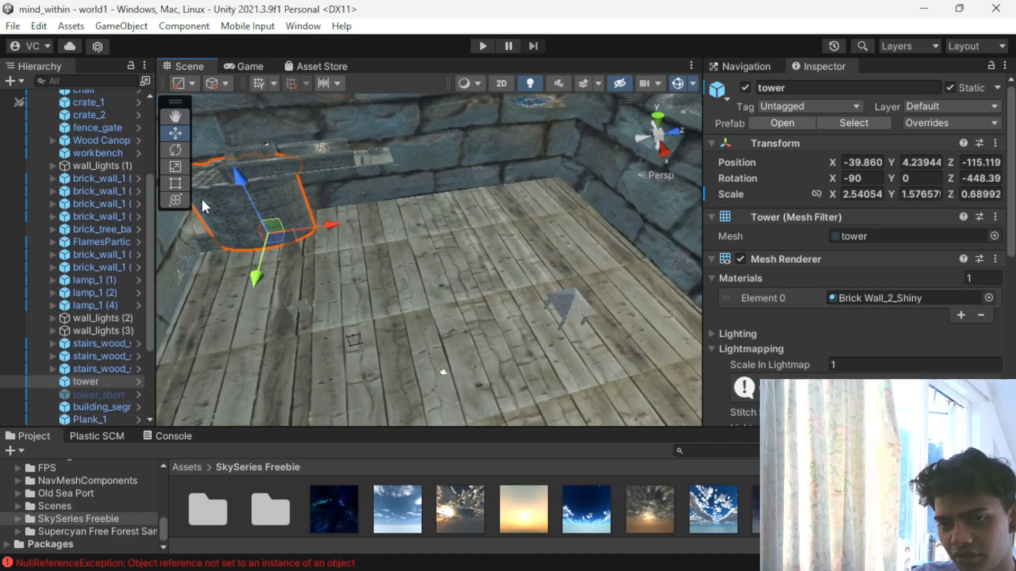
{"action": "scroll", "coordinate": [216, 240], "scroll_direction": "down", "scroll_amount": 3}
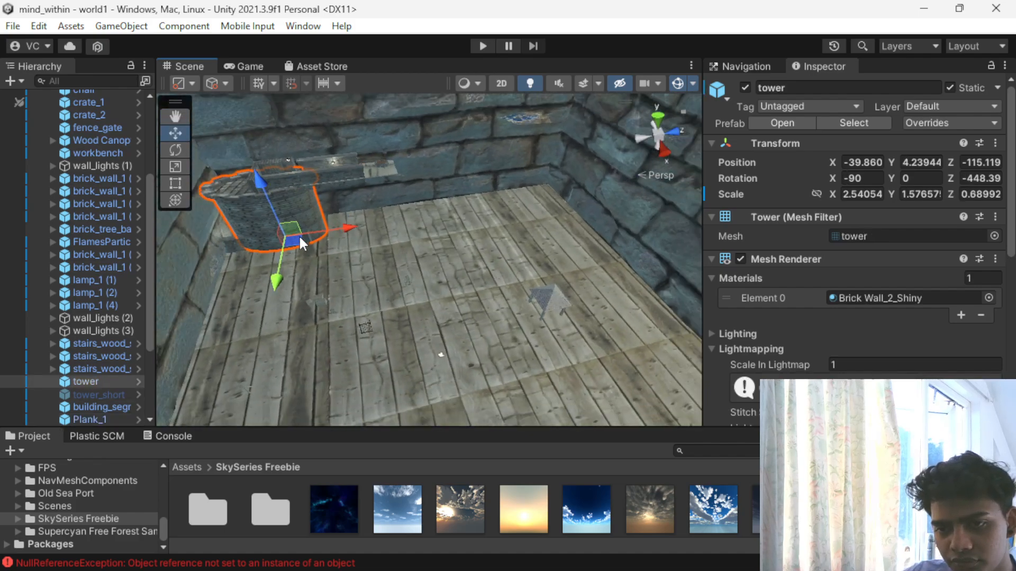
{"action": "left_click", "coordinate": [215, 229]}
{"action": "scroll", "coordinate": [230, 218], "scroll_direction": "up", "scroll_amount": 3}
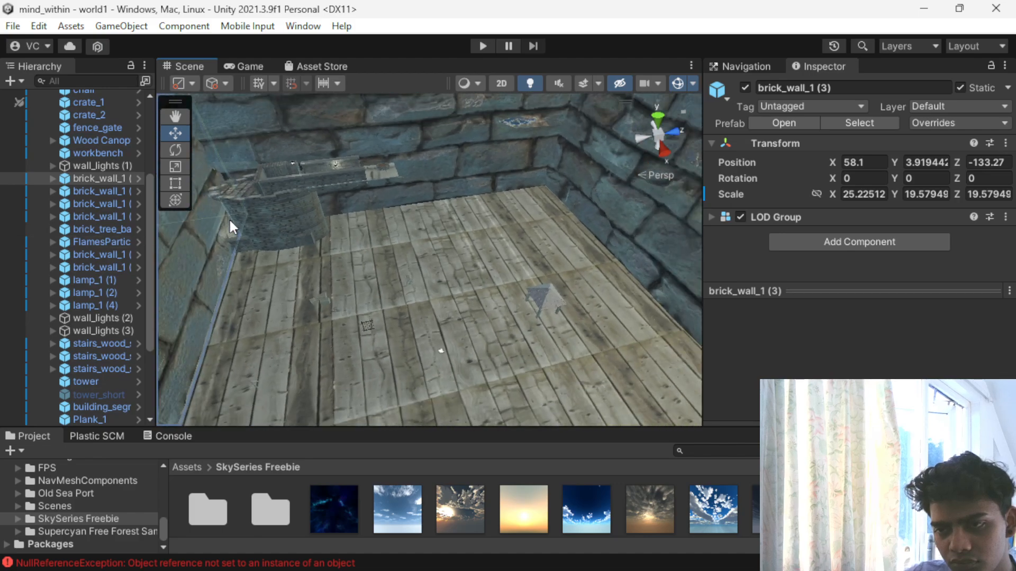
{"action": "scroll", "coordinate": [319, 212], "scroll_direction": "up", "scroll_amount": 2}
{"action": "scroll", "coordinate": [312, 160], "scroll_direction": "up", "scroll_amount": 3}
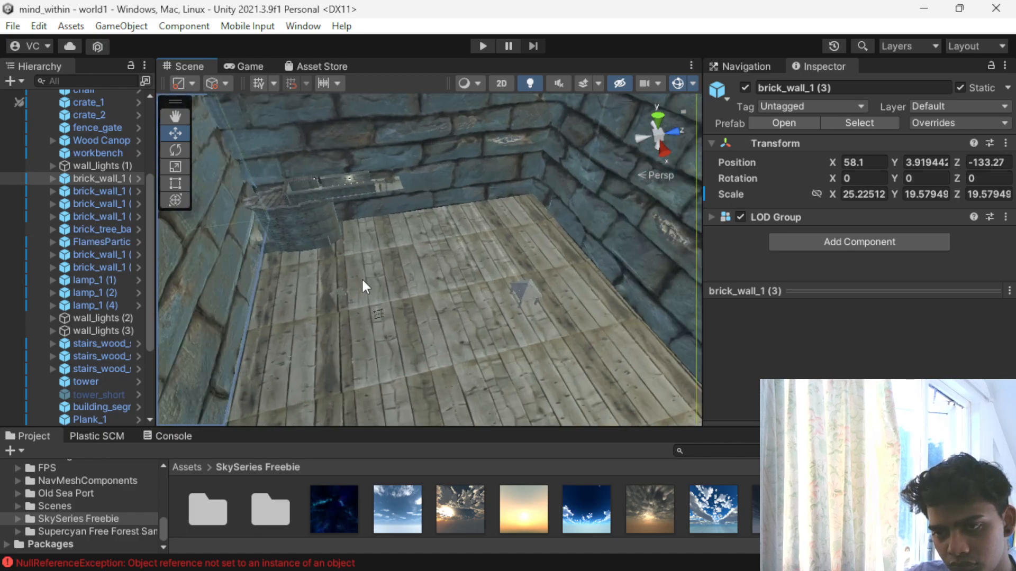
{"action": "scroll", "coordinate": [361, 278], "scroll_direction": "up", "scroll_amount": 2}
{"action": "left_click", "coordinate": [223, 196]}
- Delete the building's shingled pyramid roof
{"action": "scroll", "coordinate": [281, 239], "scroll_direction": "down", "scroll_amount": 9}
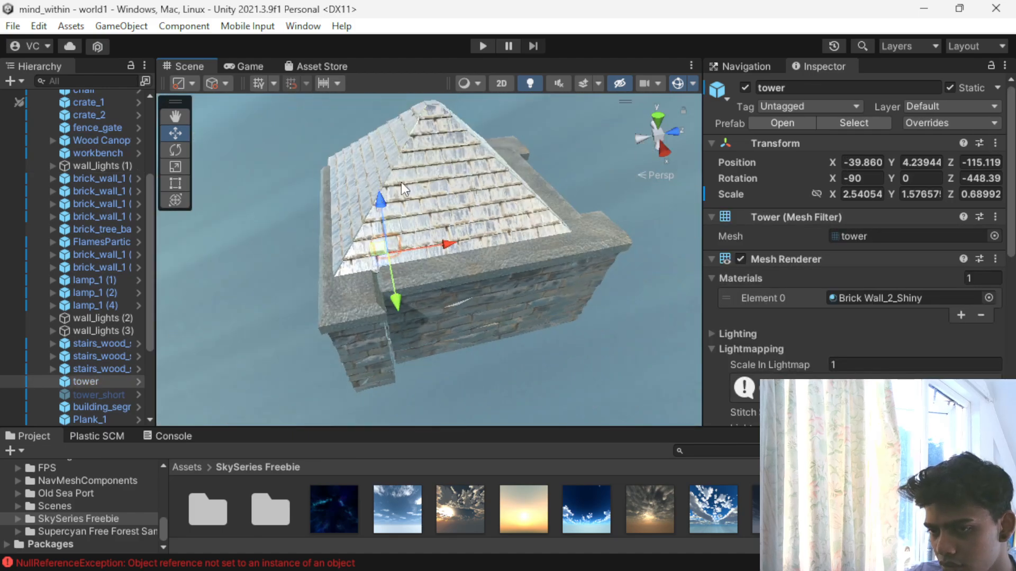
{"action": "left_click", "coordinate": [440, 142]}
{"action": "key", "text": "Delete"}
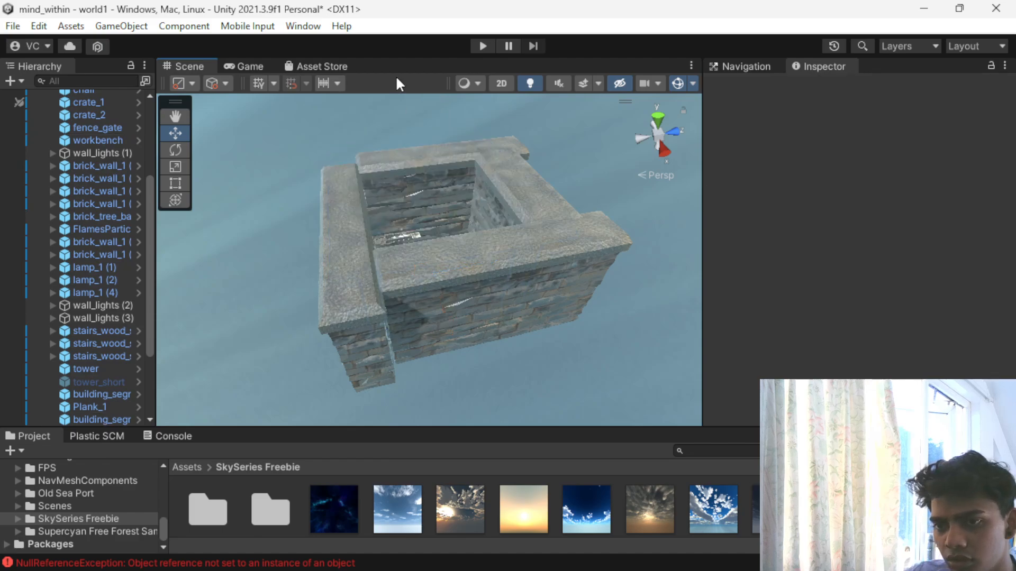
- Delete the four brick walls surrounding the building's wooden floor
{"action": "left_click", "coordinate": [386, 149]}
{"action": "key", "text": "Delete"}
{"action": "left_click", "coordinate": [360, 269]}
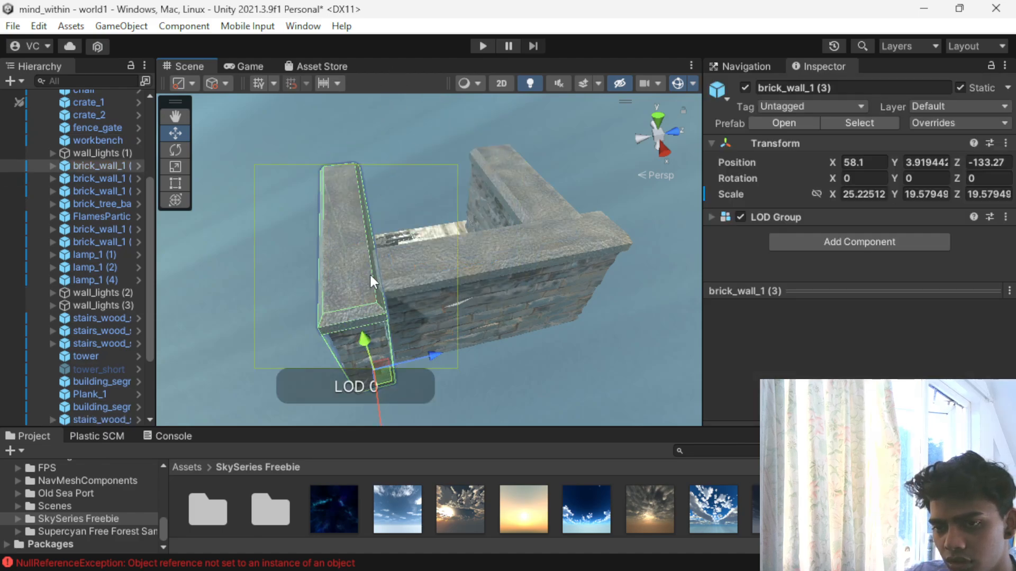
{"action": "key", "text": "Delete"}
{"action": "left_click", "coordinate": [455, 272]}
{"action": "key", "text": "Delete"}
{"action": "left_click", "coordinate": [551, 197]}
{"action": "key", "text": "Delete"}
- Move the tower to about X -39.7, Y 4.24, Z -111.27 on the wooden floor
{"action": "scroll", "coordinate": [446, 258], "scroll_direction": "up", "scroll_amount": 5}
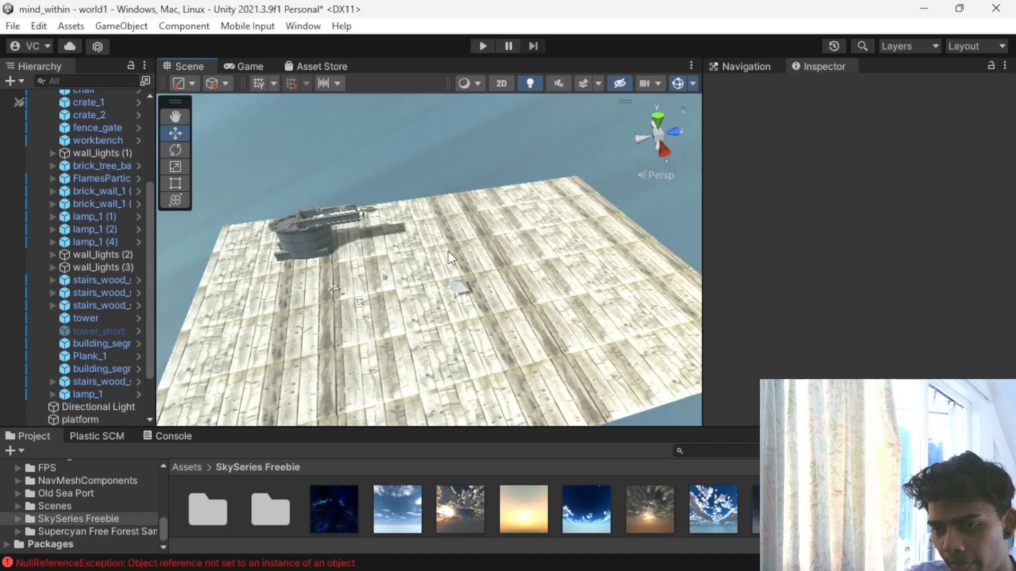
{"action": "scroll", "coordinate": [433, 246], "scroll_direction": "up", "scroll_amount": 5}
{"action": "left_click_drag", "start_coordinate": [278, 265], "coordinate": [455, 231], "text": "alt"}
{"action": "middle_click_drag", "start_coordinate": [450, 231], "coordinate": [551, 176]}
{"action": "scroll", "coordinate": [552, 177], "scroll_direction": "down", "scroll_amount": 3}
{"action": "left_click_drag", "start_coordinate": [422, 213], "coordinate": [501, 202], "text": "alt"}
{"action": "scroll", "coordinate": [344, 293], "scroll_direction": "up", "scroll_amount": 3}
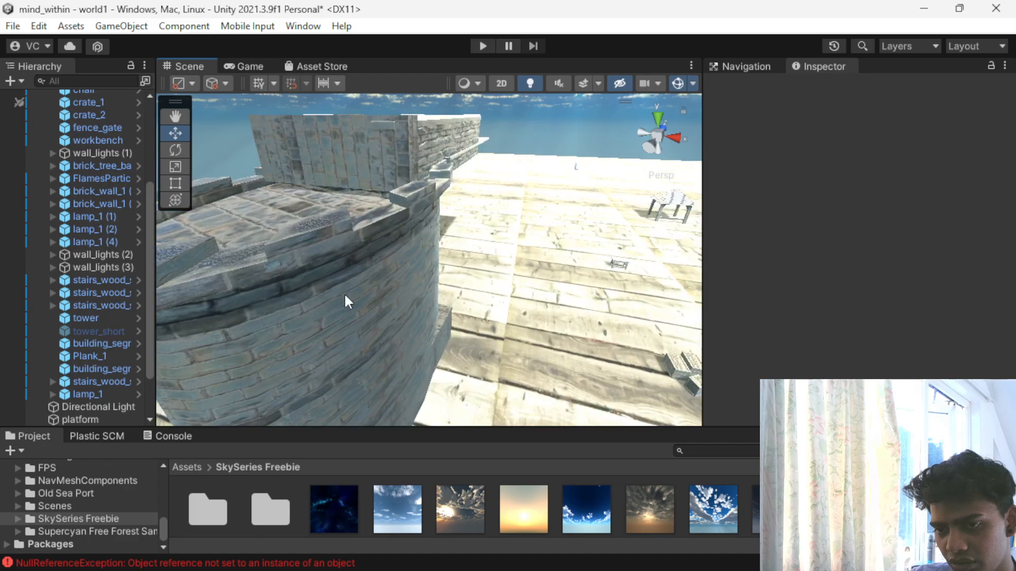
{"action": "left_click", "coordinate": [344, 293]}
{"action": "scroll", "coordinate": [353, 290], "scroll_direction": "down", "scroll_amount": 3}
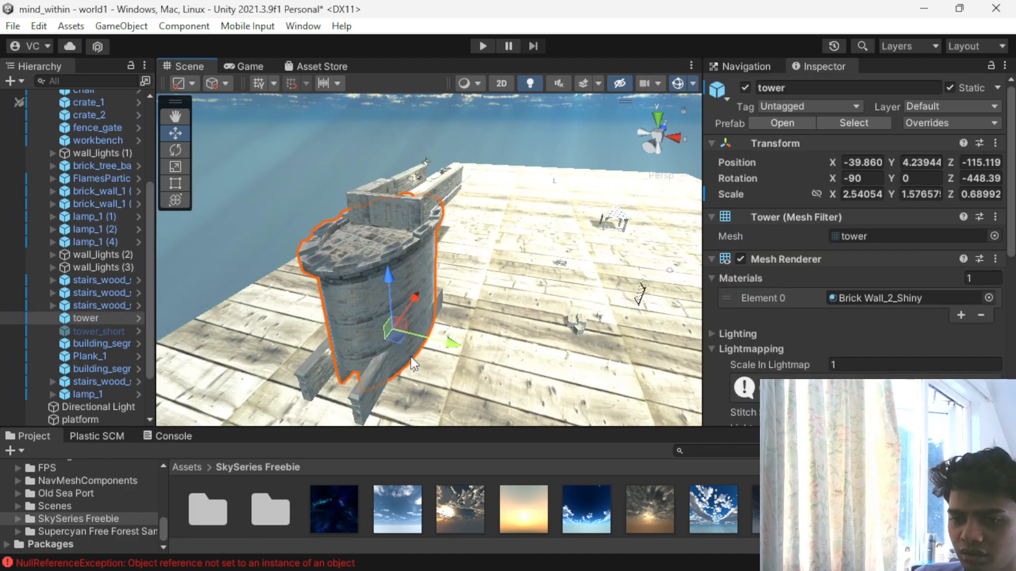
{"action": "left_click_drag", "start_coordinate": [411, 299], "coordinate": [431, 285]}
{"action": "scroll", "coordinate": [393, 408], "scroll_direction": "down", "scroll_amount": 3}
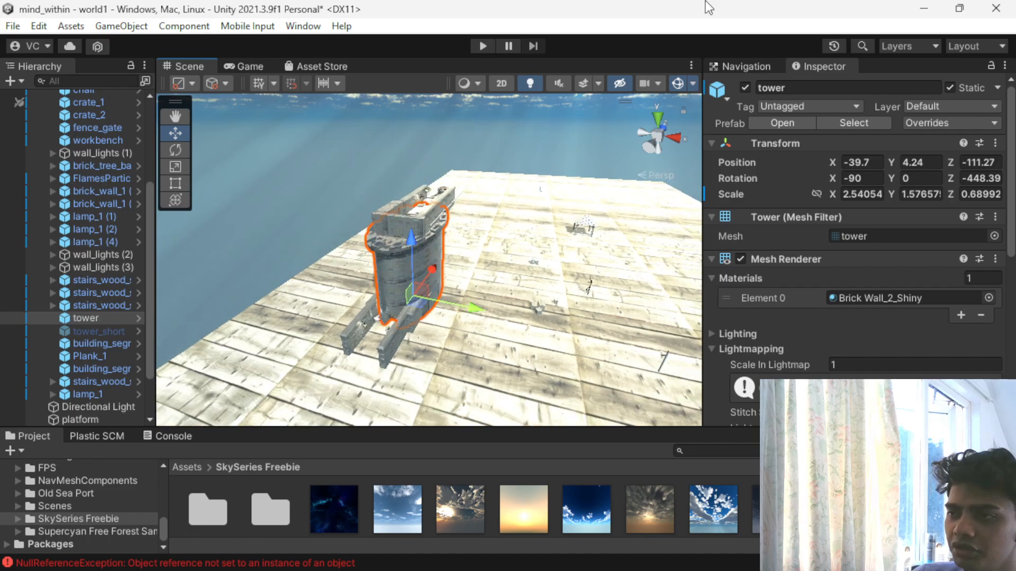
{"action": "left_click", "coordinate": [924, 9]}
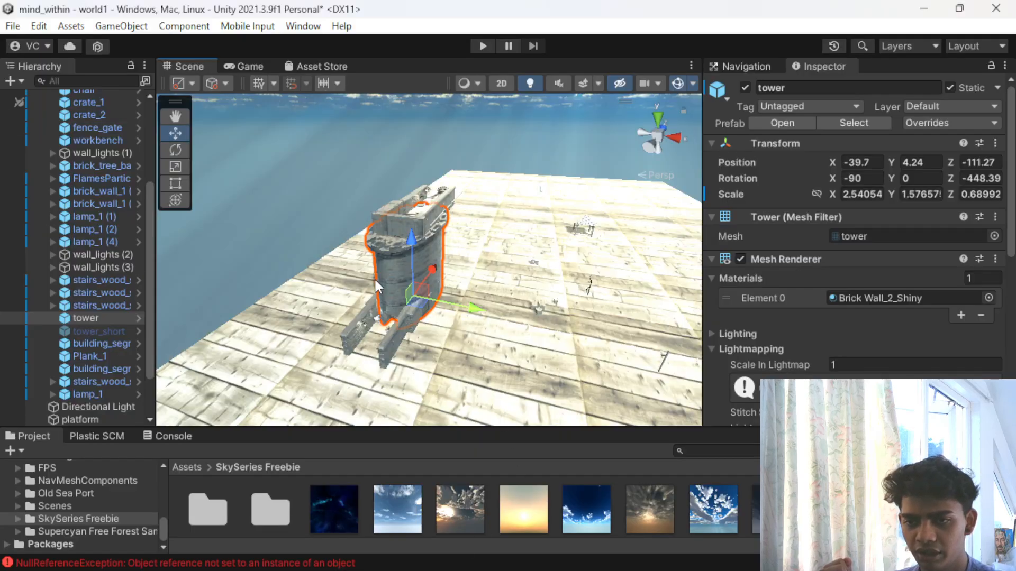
{"action": "scroll", "coordinate": [374, 277], "scroll_direction": "up", "scroll_amount": 6}
{"action": "scroll", "coordinate": [367, 267], "scroll_direction": "down", "scroll_amount": 5}
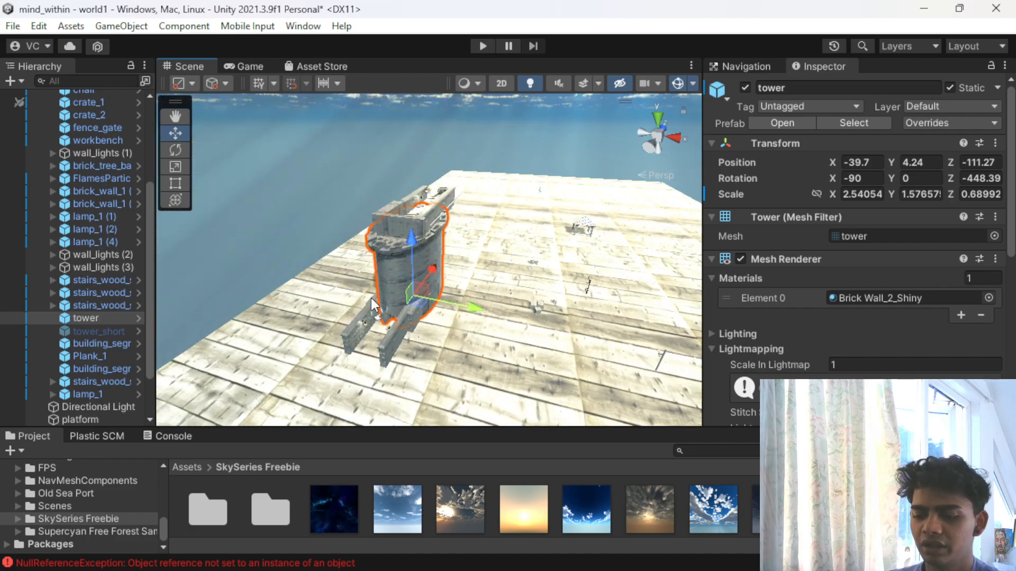
- Switch to the materials_task project window and examine the level_1 scene around the red crate
{"action": "scroll", "coordinate": [371, 287], "scroll_direction": "up", "scroll_amount": 10}
{"action": "scroll", "coordinate": [369, 286], "scroll_direction": "down", "scroll_amount": 2}
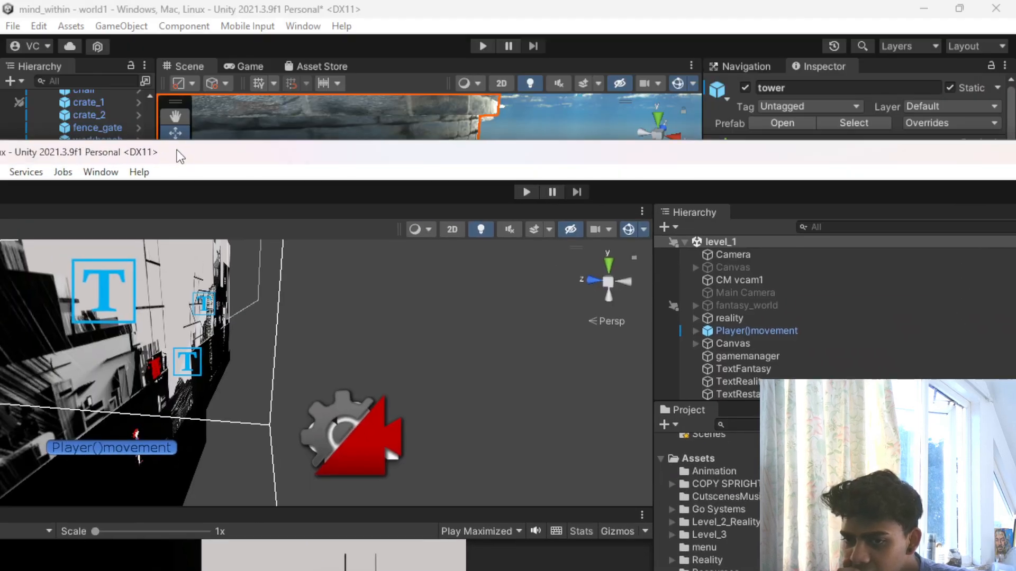
{"action": "left_click_drag", "start_coordinate": [176, 150], "coordinate": [487, 107]}
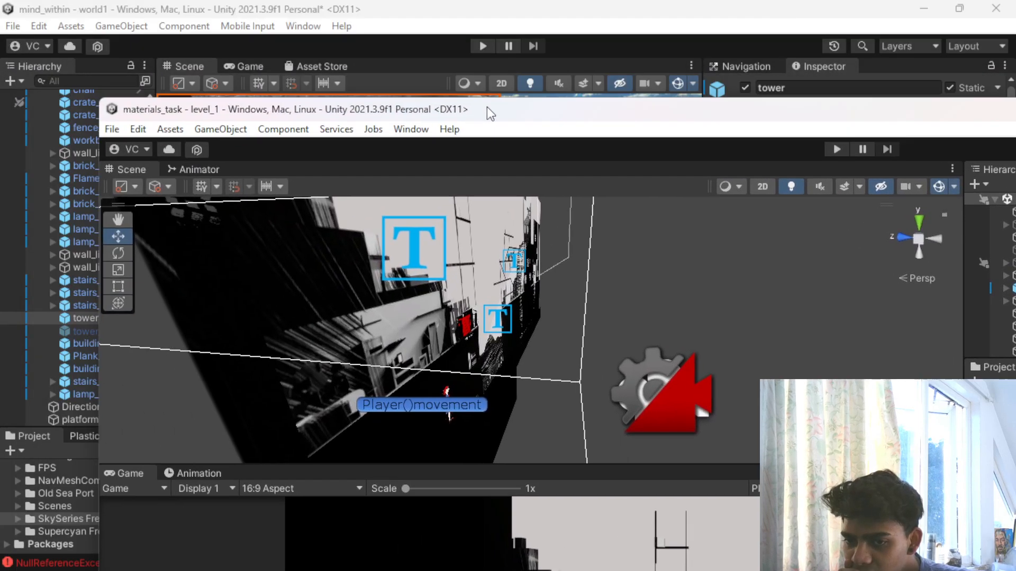
{"action": "scroll", "coordinate": [411, 317], "scroll_direction": "up", "scroll_amount": 5}
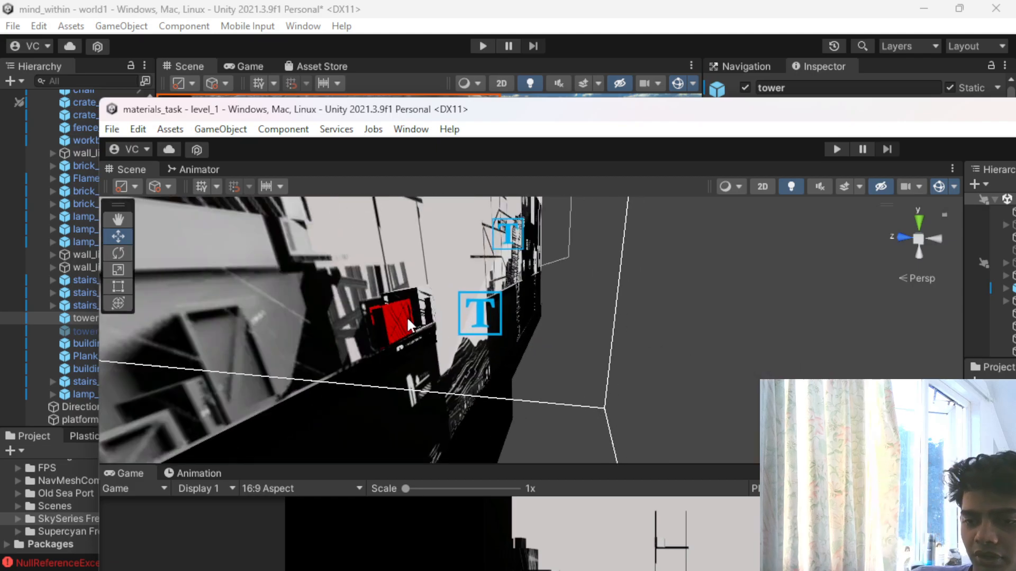
{"action": "scroll", "coordinate": [408, 317], "scroll_direction": "down", "scroll_amount": 2}
{"action": "left_click", "coordinate": [345, 339]}
{"action": "scroll", "coordinate": [393, 309], "scroll_direction": "down", "scroll_amount": 5}
{"action": "scroll", "coordinate": [393, 309], "scroll_direction": "up", "scroll_amount": 5}
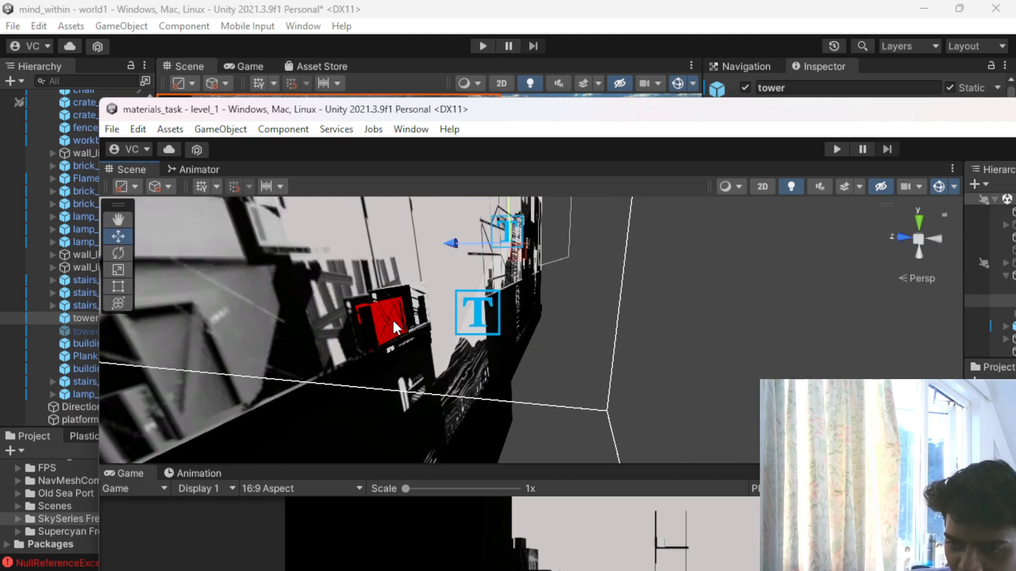
{"action": "left_click_drag", "start_coordinate": [390, 345], "coordinate": [350, 344]}
- Move the mind_within window out of the way and maximize the materials_task window
{"action": "left_click_drag", "start_coordinate": [733, 109], "coordinate": [647, 43]}
{"action": "left_click_drag", "start_coordinate": [742, 49], "coordinate": [742, 213]}
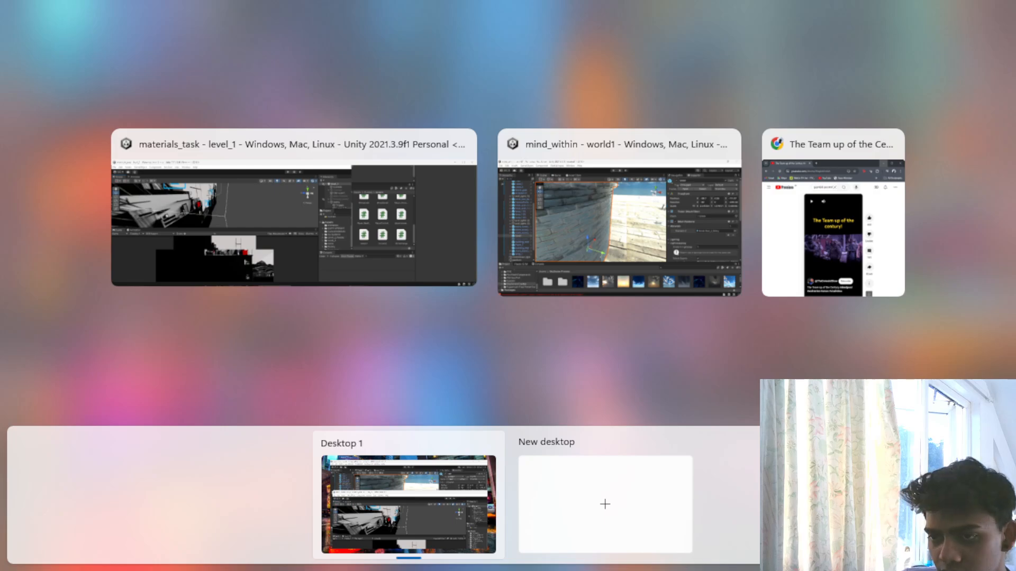
{"action": "right_click", "coordinate": [288, 198]}
{"action": "left_click", "coordinate": [328, 237]}
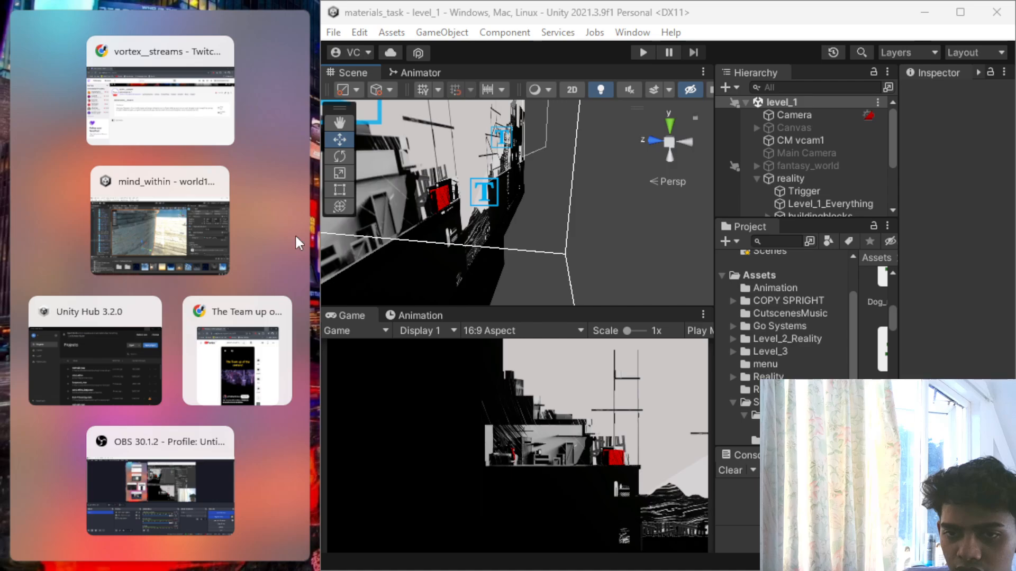
{"action": "left_click", "coordinate": [158, 226]}
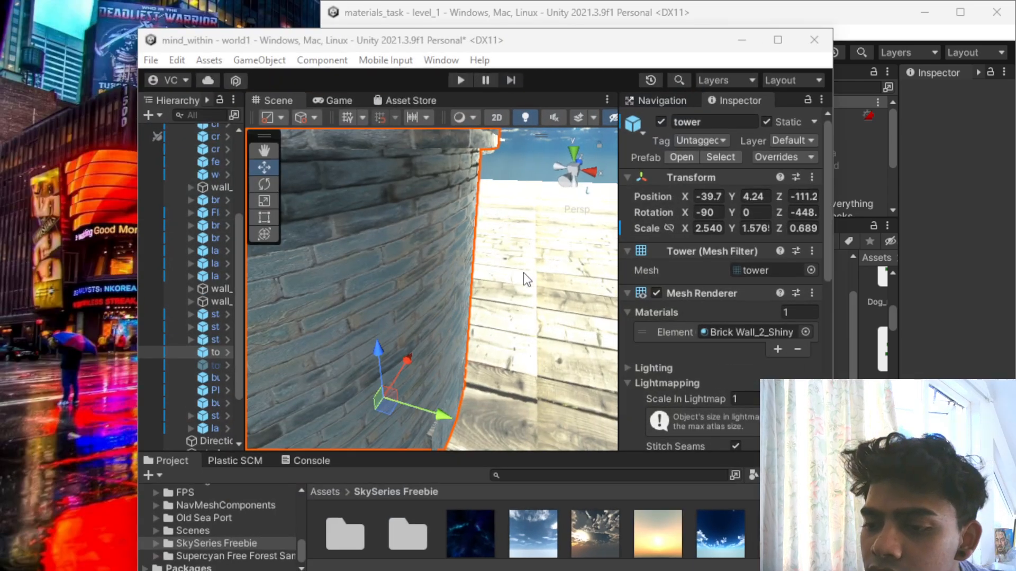
{"action": "left_click_drag", "start_coordinate": [359, 35], "coordinate": [0, 518]}
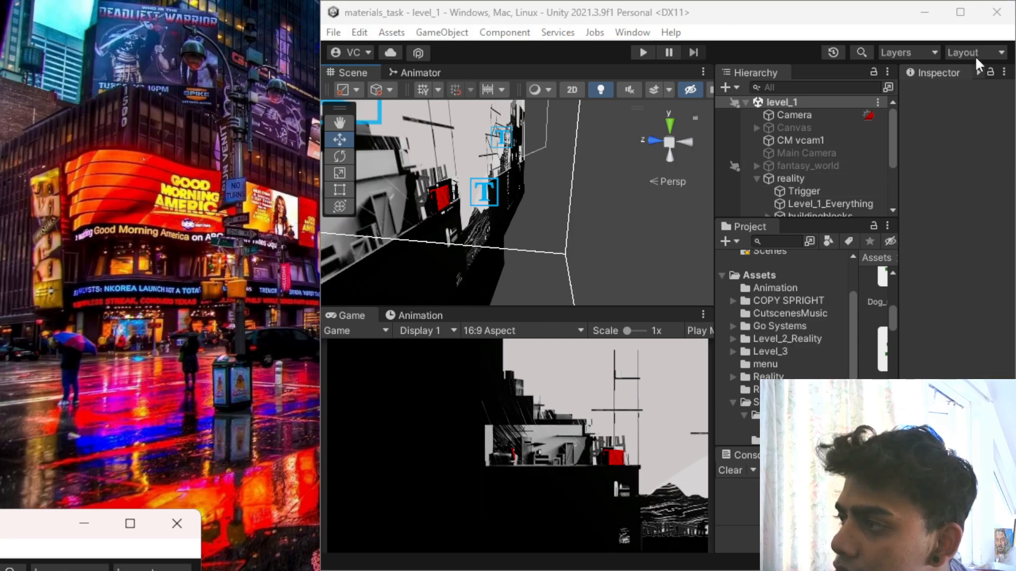
{"action": "left_click", "coordinate": [961, 12]}
- Widen the asset view of the materials_task project and go up from the scripts folder to the root Assets folder
{"action": "scroll", "coordinate": [665, 306], "scroll_direction": "down", "scroll_amount": 2}
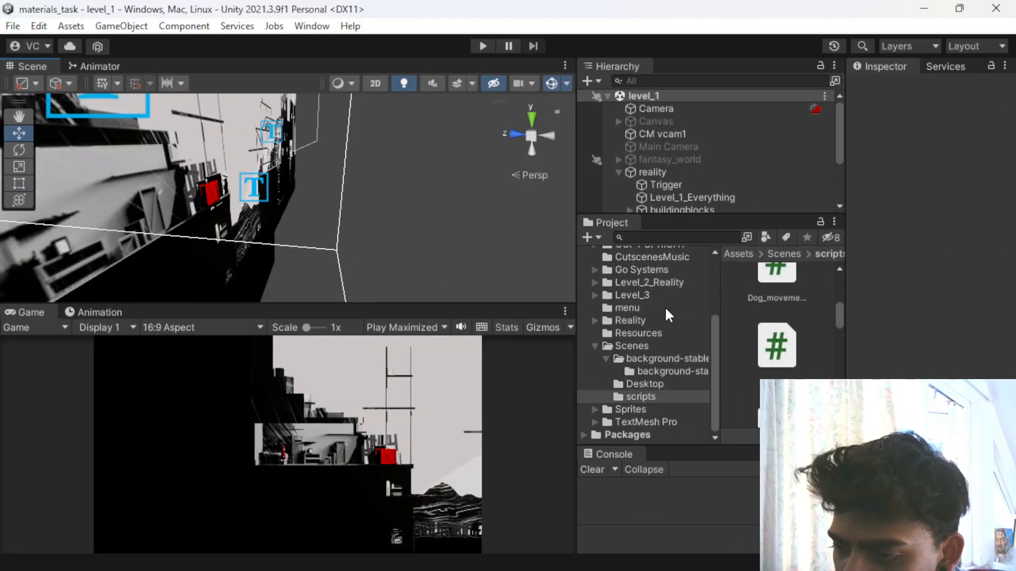
{"action": "scroll", "coordinate": [657, 291], "scroll_direction": "up", "scroll_amount": 5}
{"action": "scroll", "coordinate": [822, 303], "scroll_direction": "up", "scroll_amount": 2}
{"action": "scroll", "coordinate": [824, 313], "scroll_direction": "up", "scroll_amount": 1}
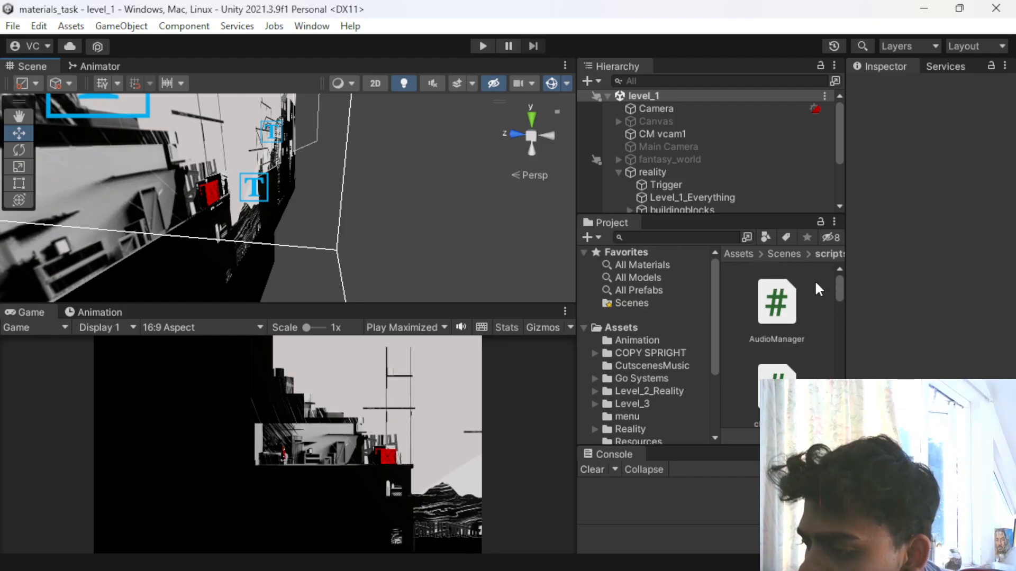
{"action": "left_click_drag", "start_coordinate": [720, 298], "coordinate": [608, 303]}
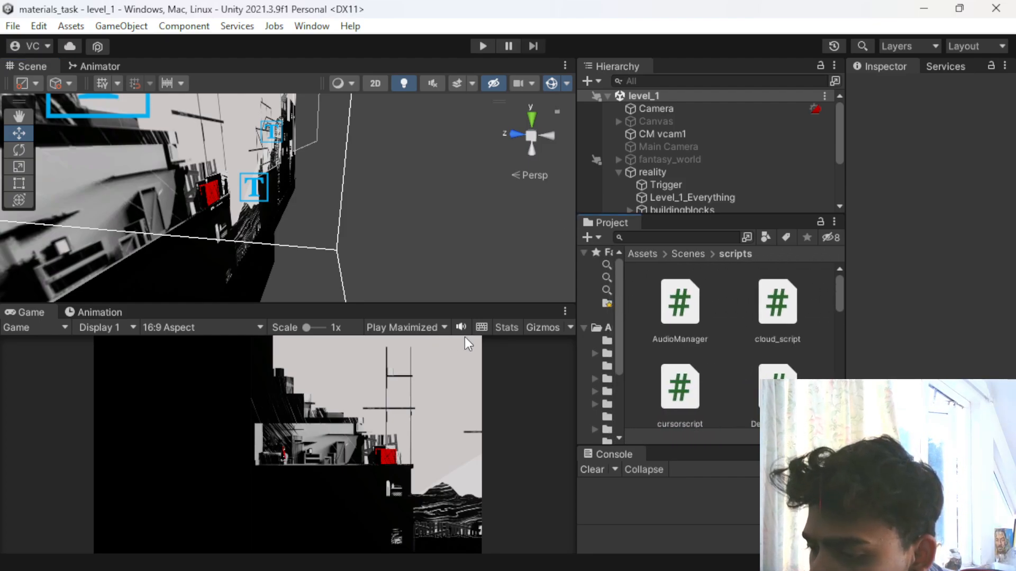
{"action": "scroll", "coordinate": [697, 331], "scroll_direction": "down", "scroll_amount": 5}
{"action": "left_click", "coordinate": [689, 255]}
{"action": "left_click", "coordinate": [646, 253]}
{"action": "scroll", "coordinate": [695, 291], "scroll_direction": "down", "scroll_amount": 1}
{"action": "scroll", "coordinate": [691, 289], "scroll_direction": "down", "scroll_amount": 1}
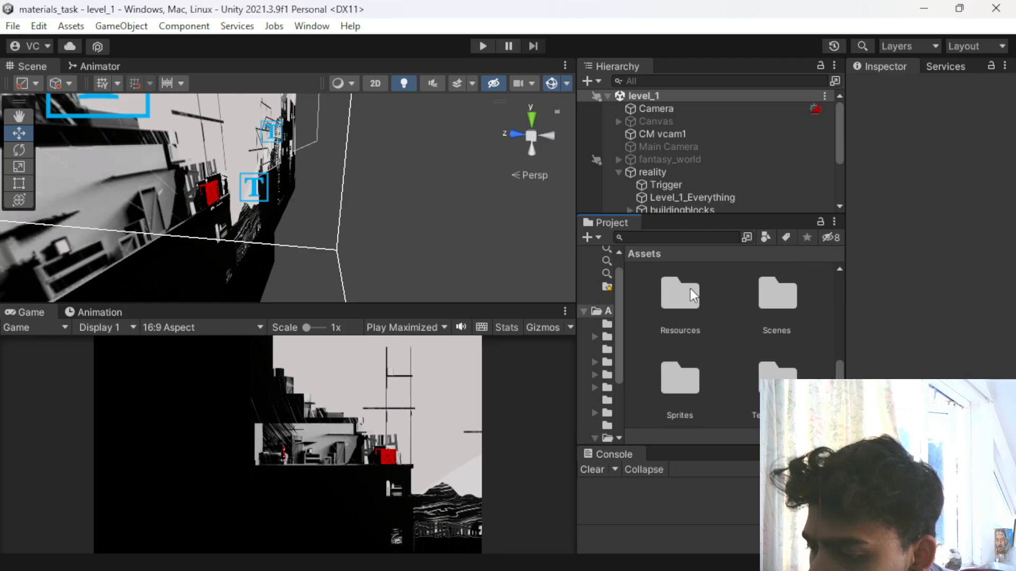
- Look through the sprites in the Resources folder, including the level and character images
{"action": "double_click", "coordinate": [684, 298]}
{"action": "scroll", "coordinate": [688, 335], "scroll_direction": "down", "scroll_amount": 3}
{"action": "scroll", "coordinate": [690, 342], "scroll_direction": "up", "scroll_amount": 5}
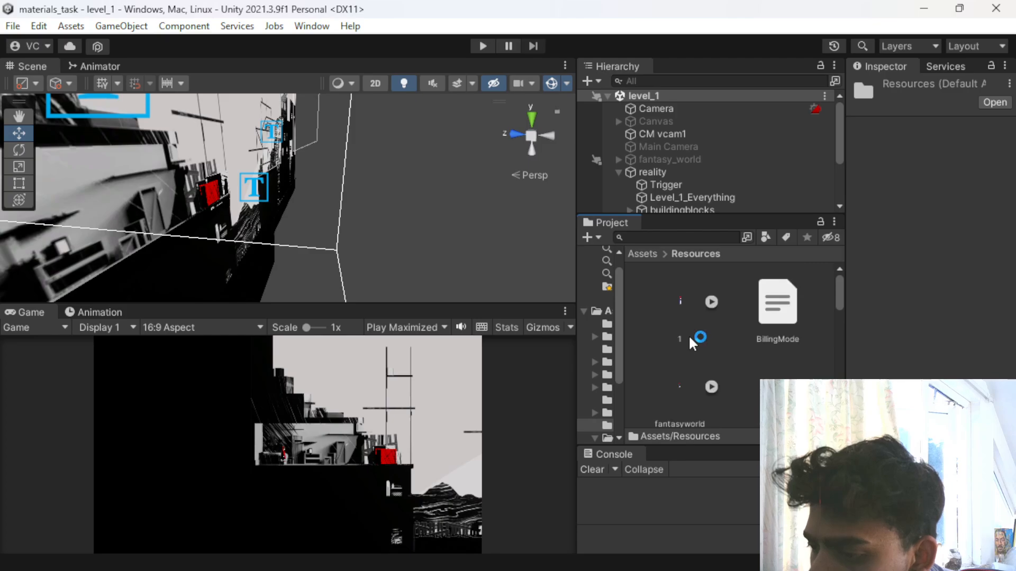
{"action": "scroll", "coordinate": [690, 338], "scroll_direction": "down", "scroll_amount": 1}
{"action": "scroll", "coordinate": [690, 344], "scroll_direction": "down", "scroll_amount": 1}
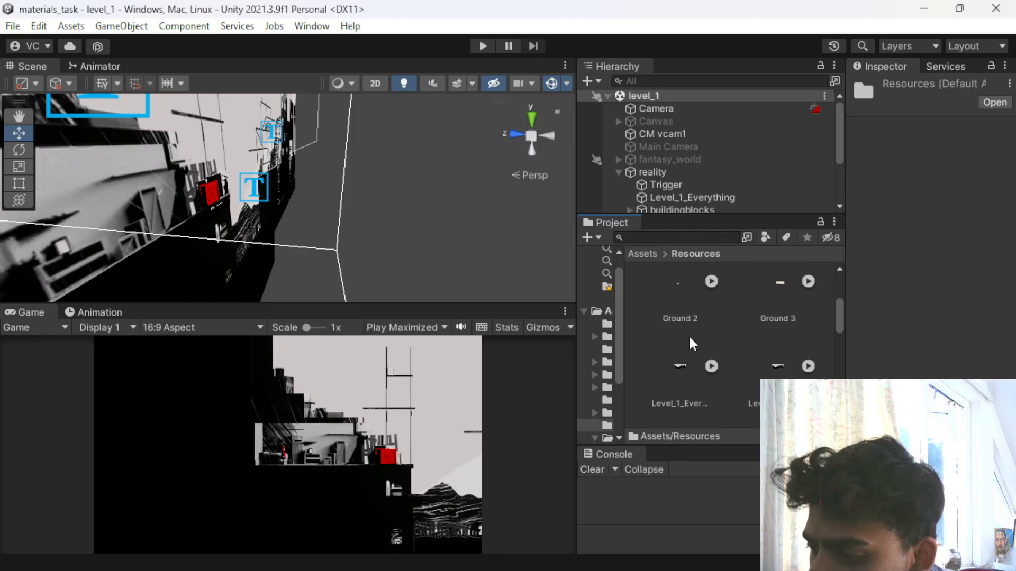
{"action": "scroll", "coordinate": [775, 286], "scroll_direction": "down", "scroll_amount": 1}
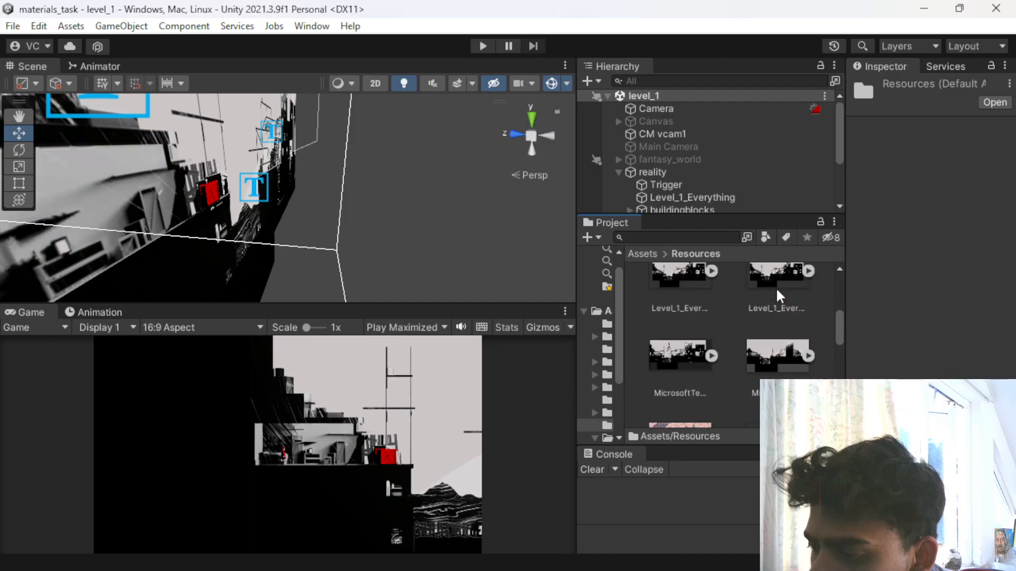
{"action": "scroll", "coordinate": [756, 316], "scroll_direction": "down", "scroll_amount": 3}
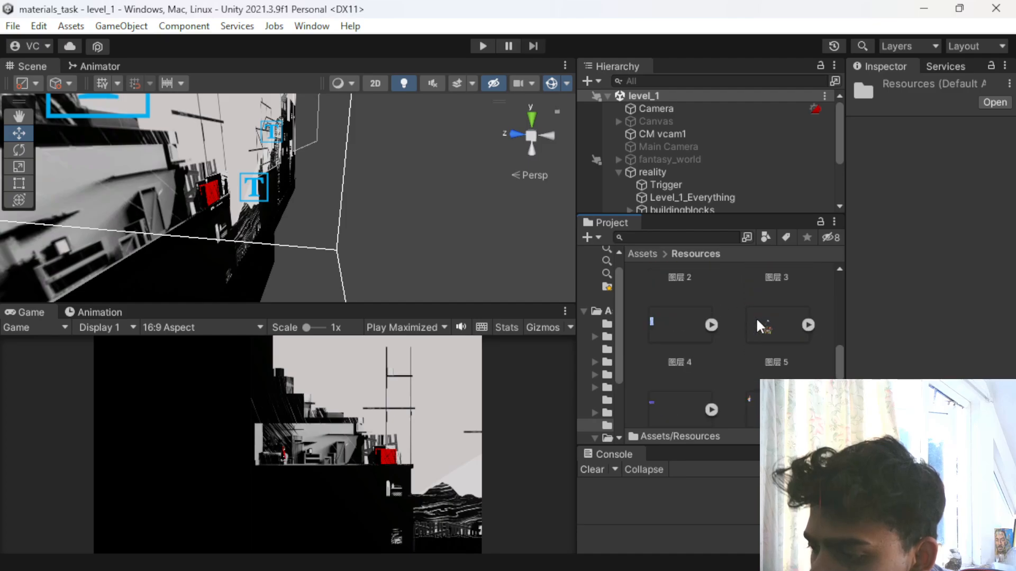
{"action": "scroll", "coordinate": [755, 317], "scroll_direction": "down", "scroll_amount": 2}
{"action": "scroll", "coordinate": [755, 317], "scroll_direction": "up", "scroll_amount": 8}
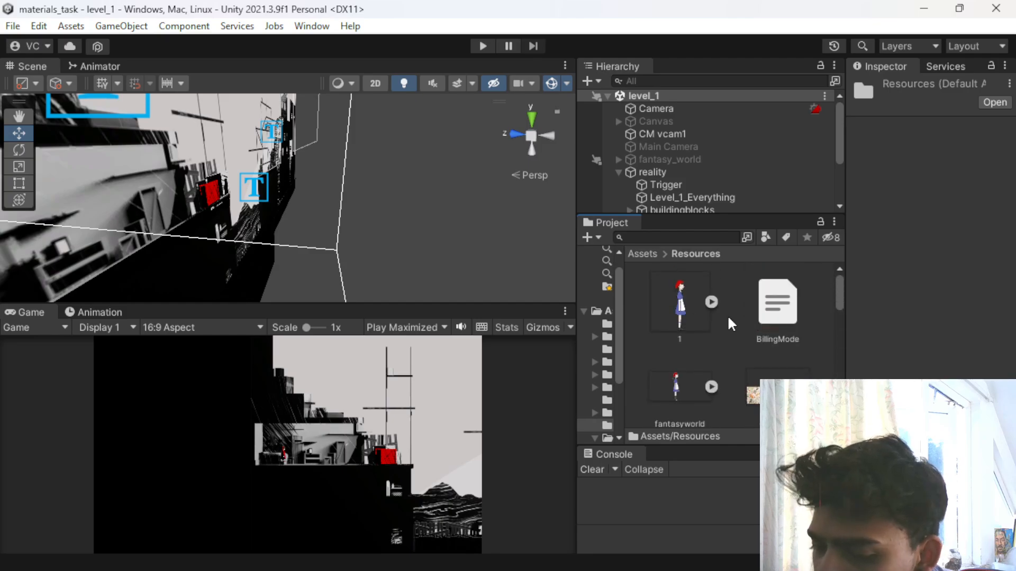
{"action": "scroll", "coordinate": [742, 316], "scroll_direction": "down", "scroll_amount": 5}
{"action": "scroll", "coordinate": [704, 330], "scroll_direction": "up", "scroll_amount": 1}
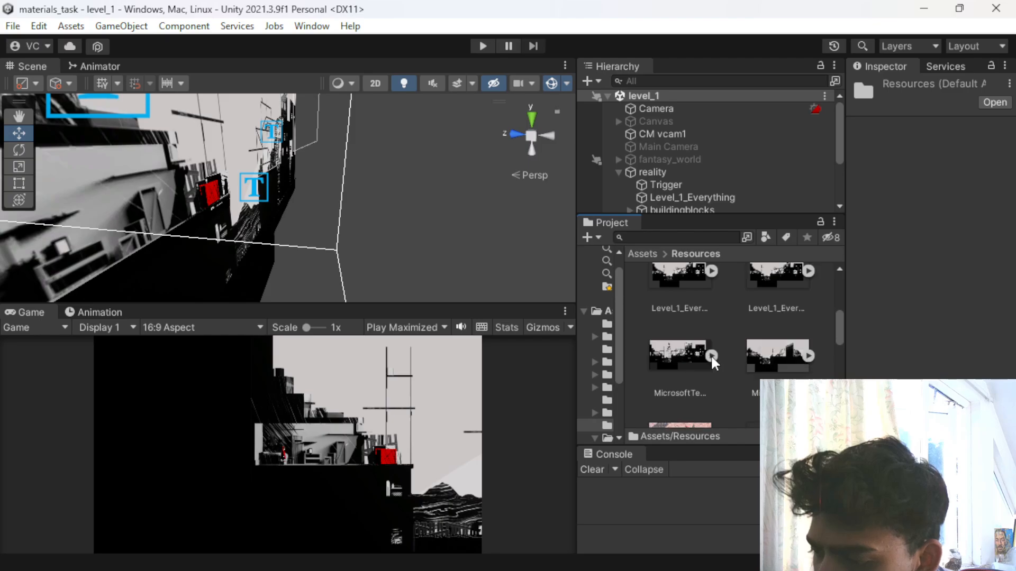
- Check the contents of the CutscenesMusic folder and return to the root Assets folder
{"action": "left_click", "coordinate": [639, 253]}
{"action": "scroll", "coordinate": [683, 334], "scroll_direction": "up", "scroll_amount": 5}
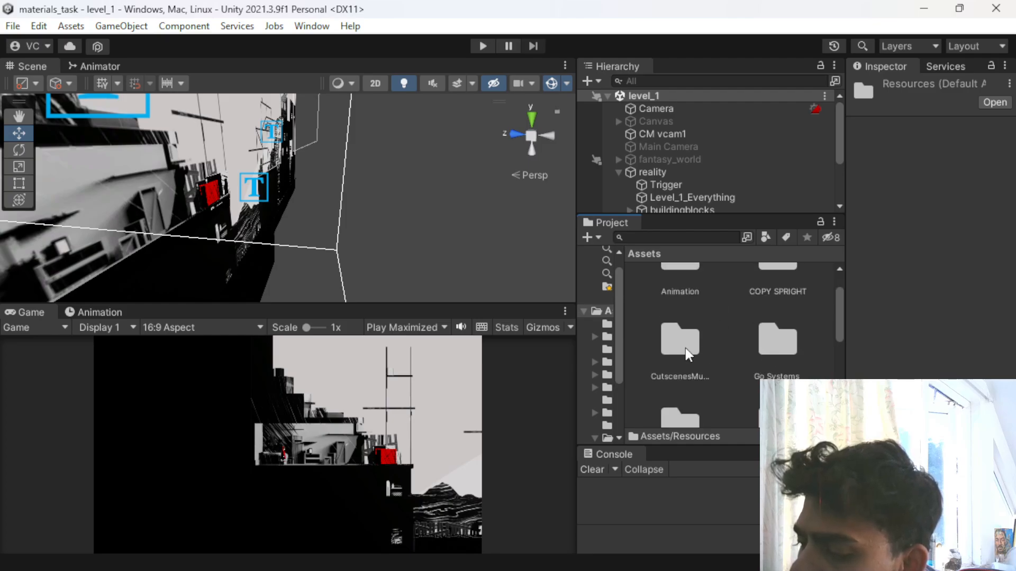
{"action": "double_click", "coordinate": [684, 348]}
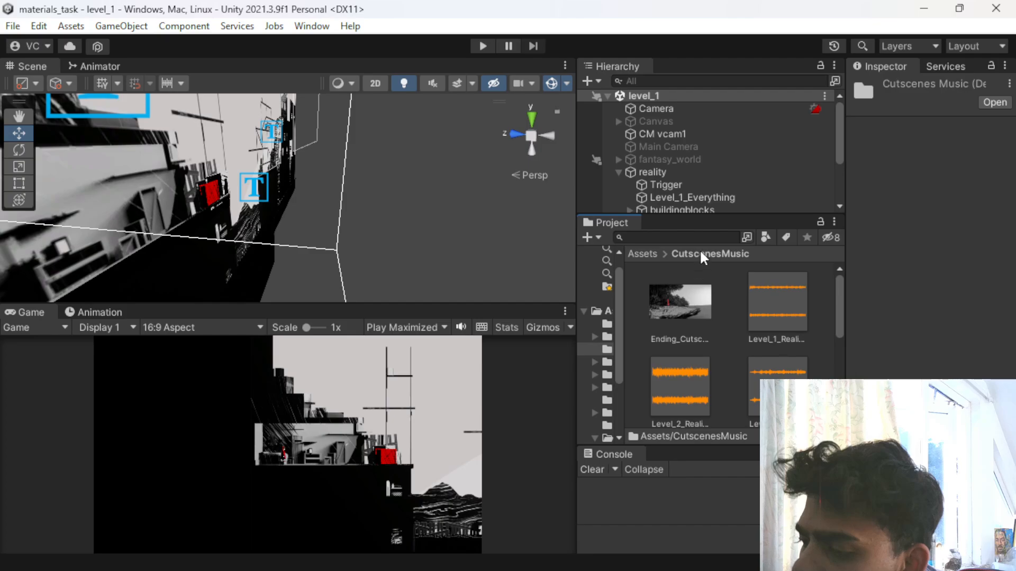
{"action": "left_click", "coordinate": [652, 255]}
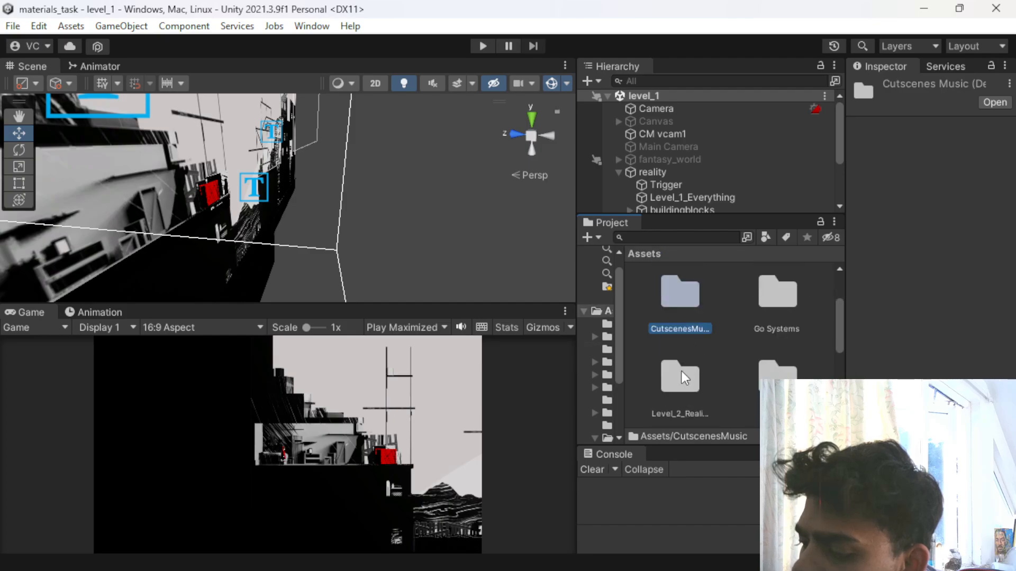
- Examine the block sprites in the nested Level_2_Platform folder of Level_2_Reality, then go back up to Level_2_Reality
{"action": "double_click", "coordinate": [688, 378]}
{"action": "left_click", "coordinate": [672, 325]}
{"action": "double_click", "coordinate": [674, 328]}
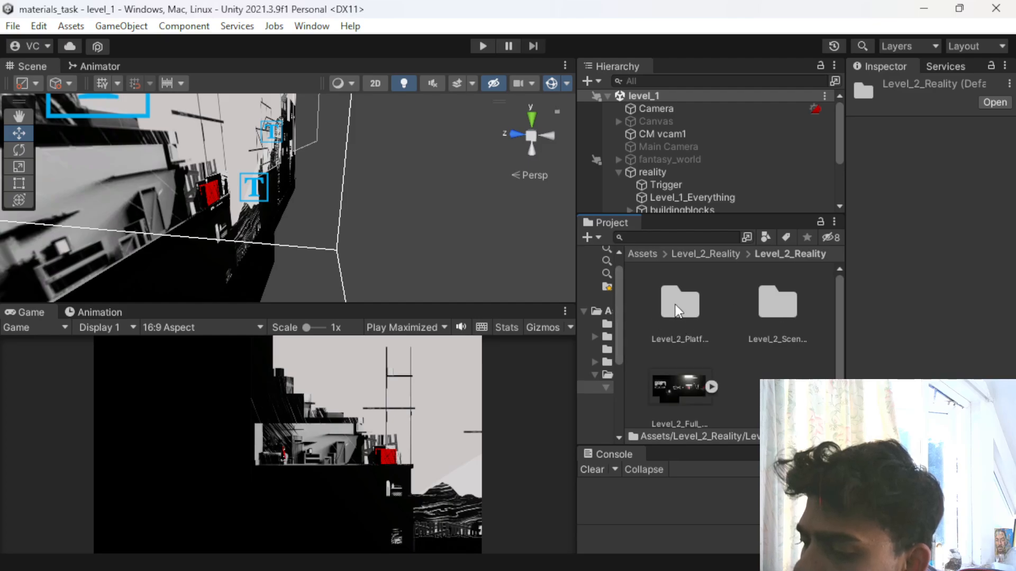
{"action": "double_click", "coordinate": [679, 313]}
{"action": "scroll", "coordinate": [679, 322], "scroll_direction": "up", "scroll_amount": 3}
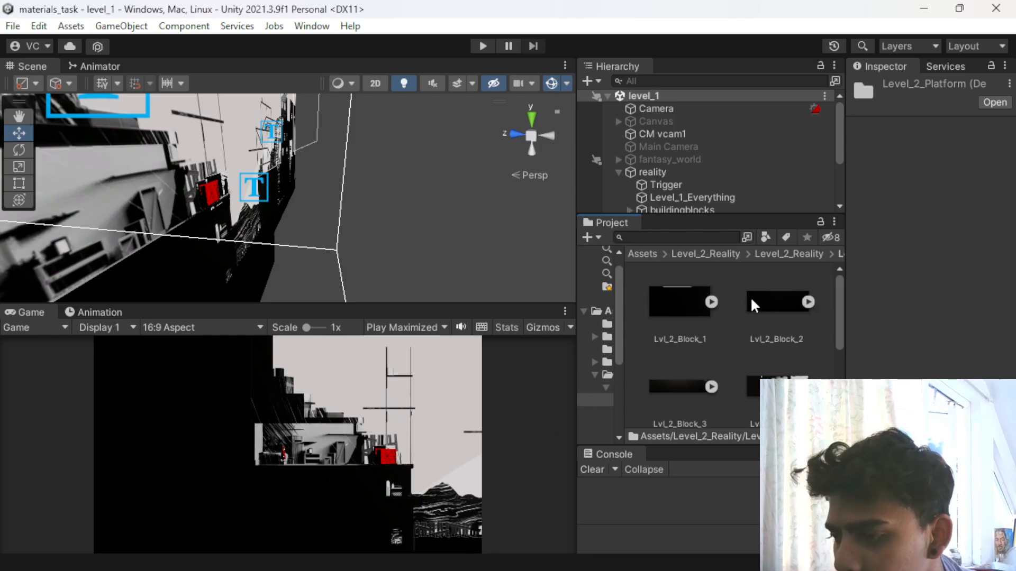
{"action": "scroll", "coordinate": [751, 297], "scroll_direction": "down", "scroll_amount": 3}
{"action": "left_click", "coordinate": [712, 254]}
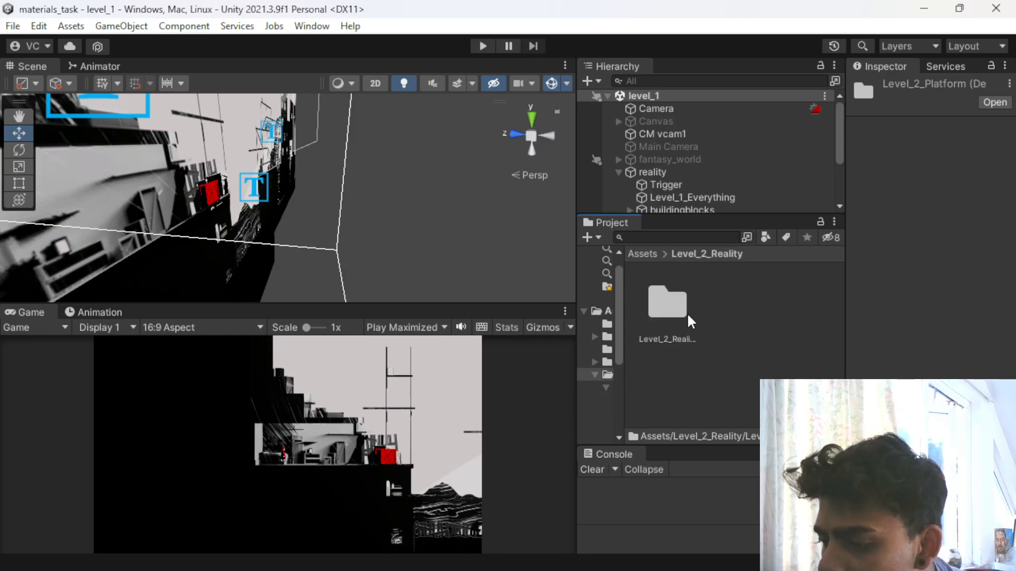
- Open the Reality folder and review the import settings of the Level_1_Mountain_Background sprite
{"action": "left_click", "coordinate": [642, 255]}
{"action": "scroll", "coordinate": [727, 350], "scroll_direction": "down", "scroll_amount": 3}
{"action": "left_click", "coordinate": [665, 382]}
{"action": "scroll", "coordinate": [744, 352], "scroll_direction": "down", "scroll_amount": 3}
{"action": "left_click", "coordinate": [783, 324]}
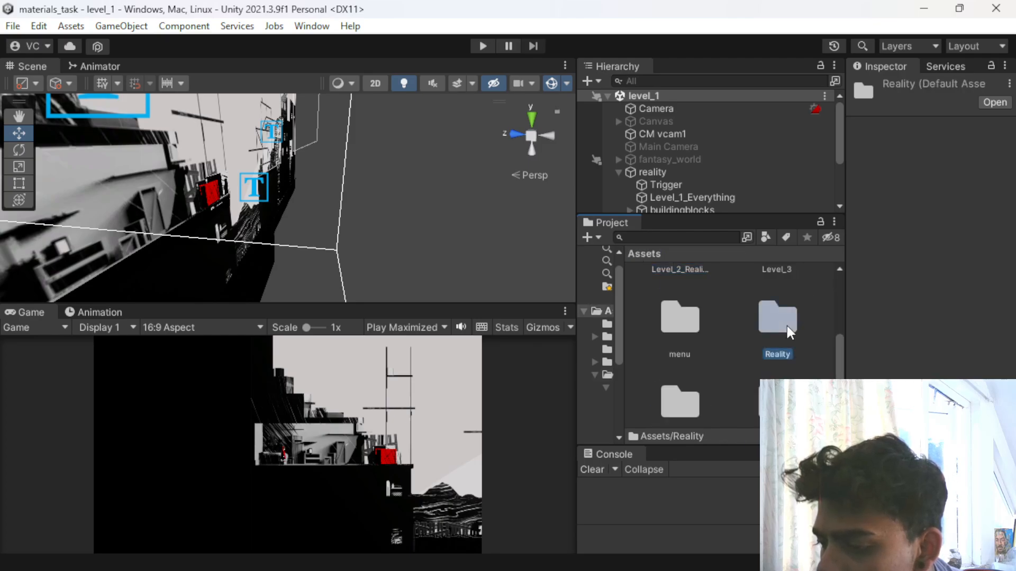
{"action": "scroll", "coordinate": [792, 353], "scroll_direction": "up", "scroll_amount": 1}
{"action": "double_click", "coordinate": [791, 351]}
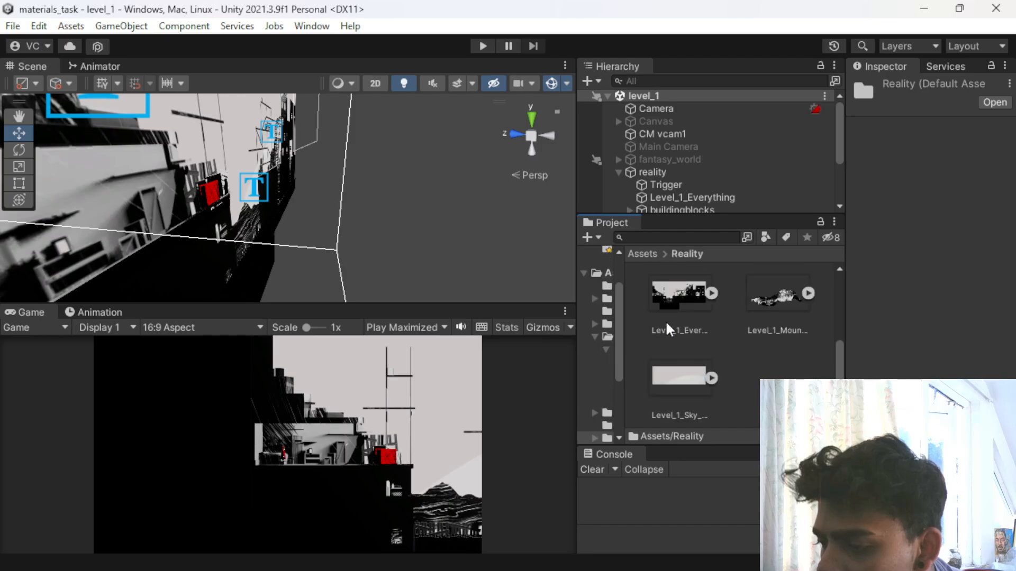
{"action": "left_click", "coordinate": [771, 301]}
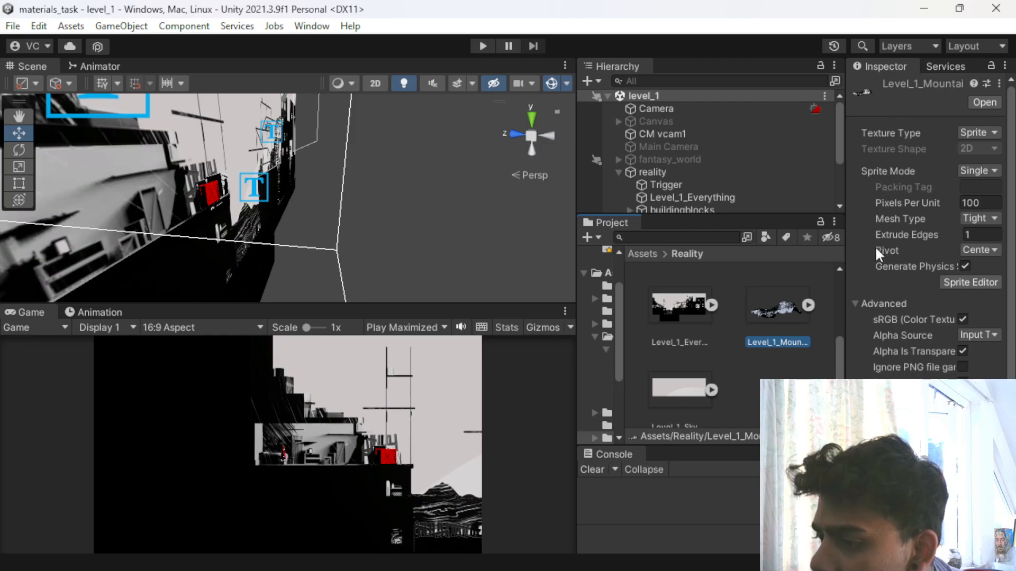
{"action": "scroll", "coordinate": [875, 246], "scroll_direction": "down", "scroll_amount": 3}
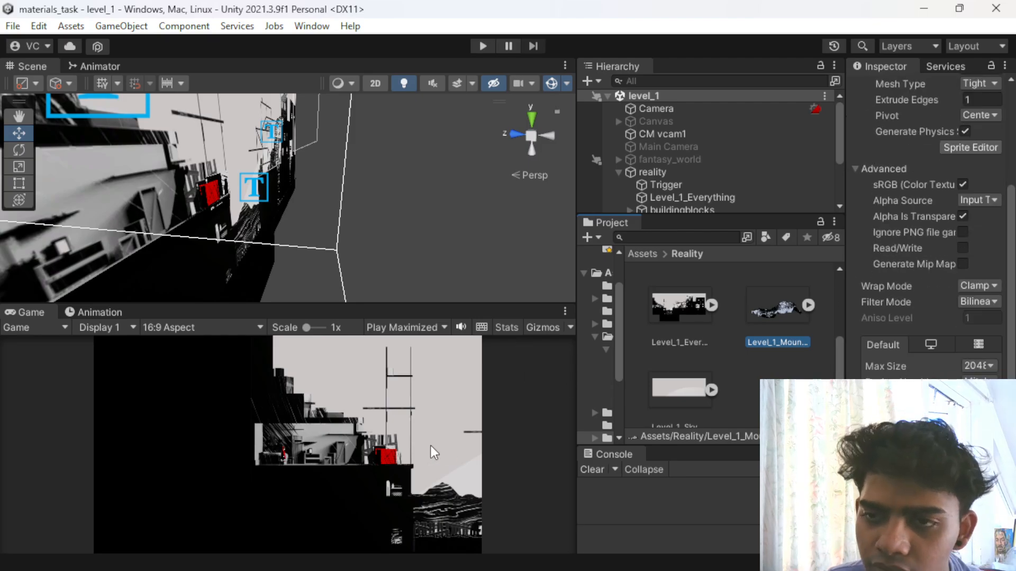
- Minimize the materials_task window and bring the mind_within project back to full screen
{"action": "left_click_drag", "start_coordinate": [850, 16], "coordinate": [754, 58]}
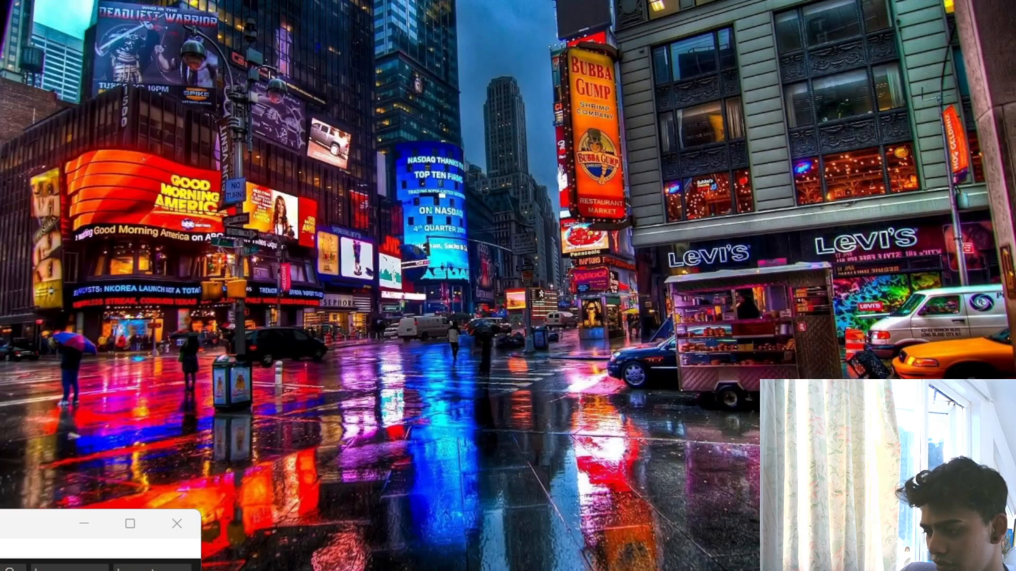
{"action": "key", "text": "alt+Tab"}
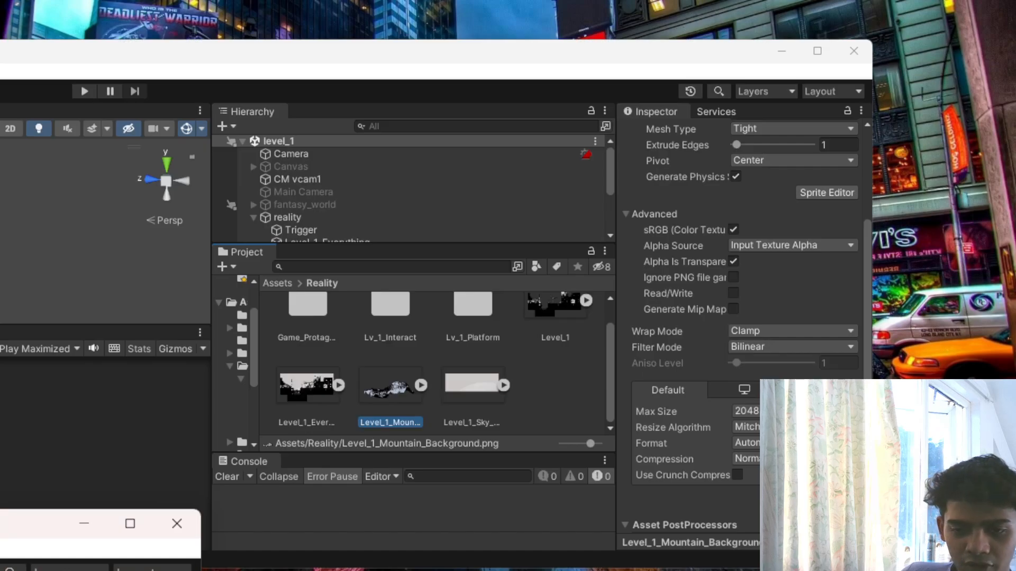
{"action": "left_click_drag", "start_coordinate": [52, 534], "coordinate": [225, 136]}
{"action": "scroll", "coordinate": [473, 394], "scroll_direction": "up", "scroll_amount": 1}
{"action": "left_click_drag", "start_coordinate": [564, 65], "coordinate": [618, 119]}
{"action": "scroll", "coordinate": [387, 459], "scroll_direction": "down", "scroll_amount": 1}
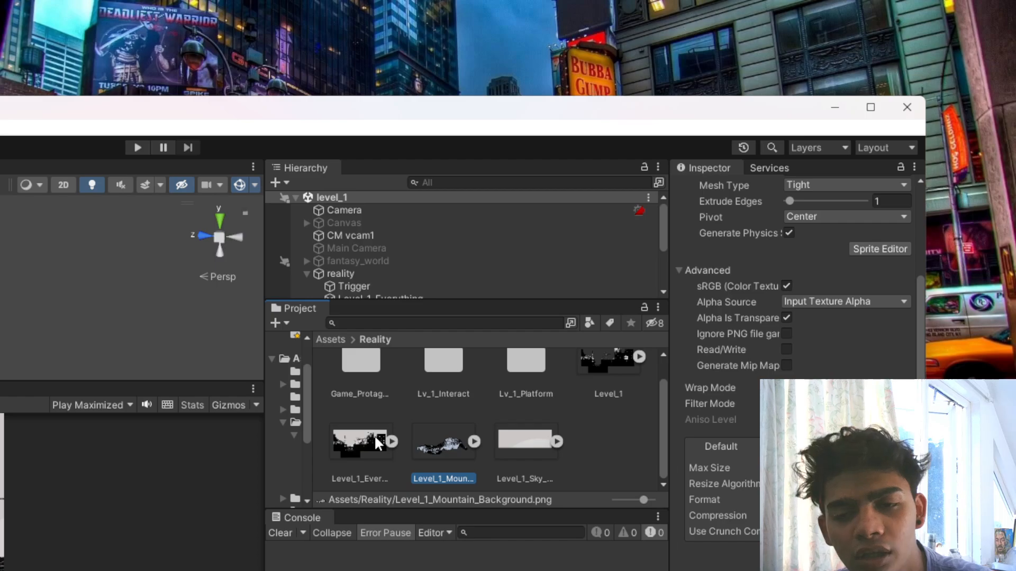
{"action": "left_click", "coordinate": [825, 113]}
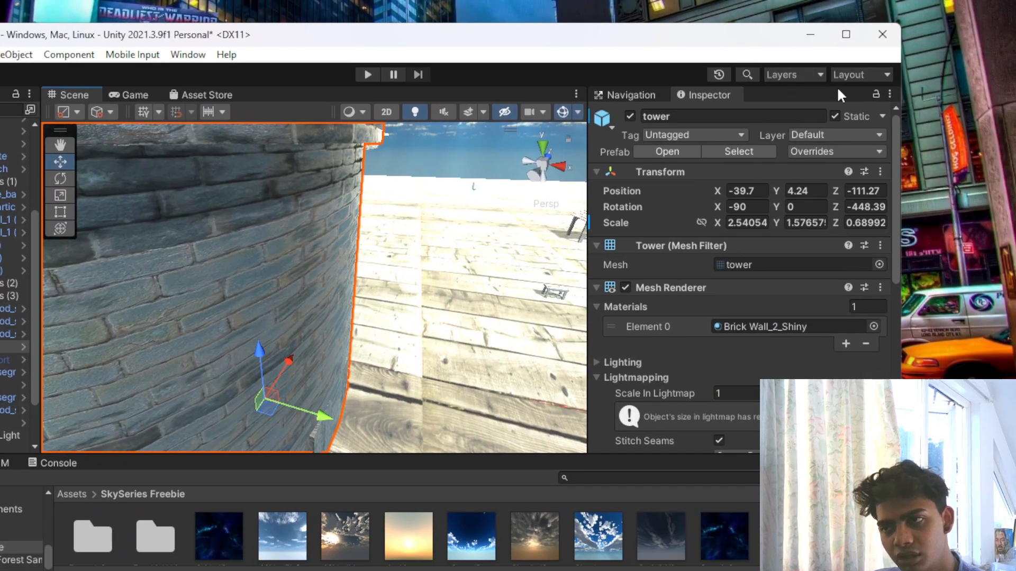
{"action": "left_click_drag", "start_coordinate": [903, 141], "coordinate": [509, 160]}
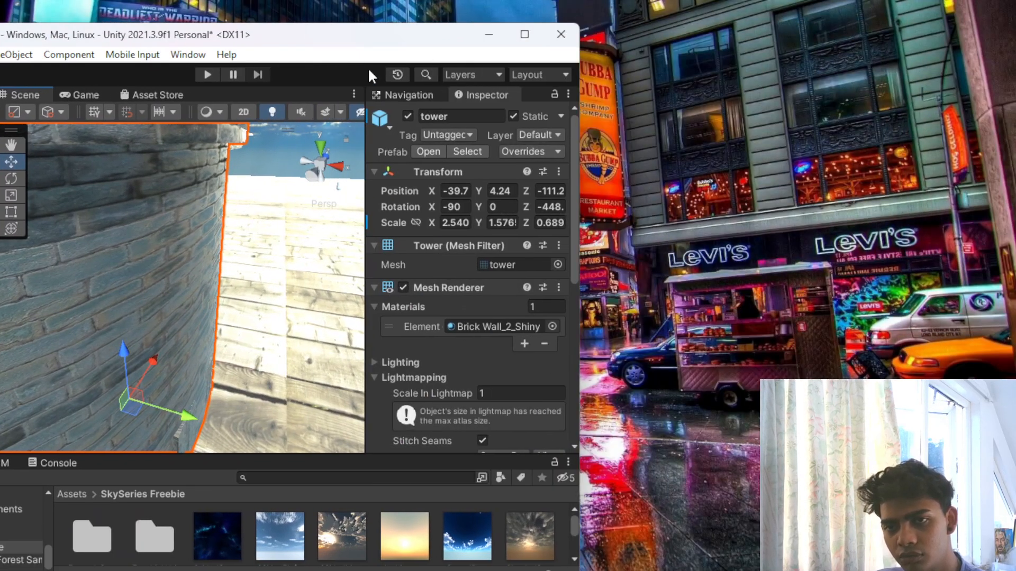
{"action": "double_click", "coordinate": [358, 36]}
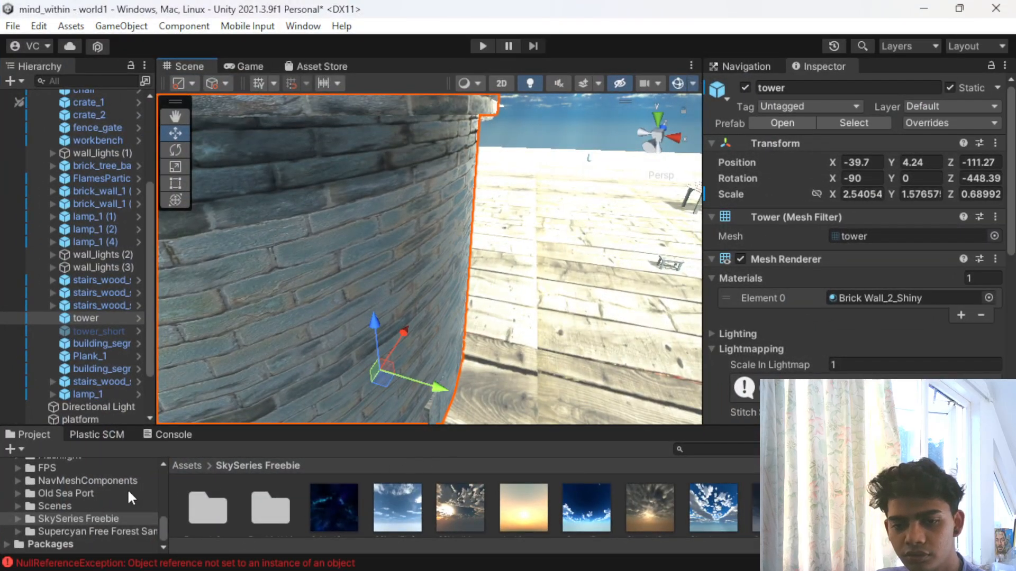
- Return to the root Assets folder of mind_within, then place its restored window beside a narrowed materials_task window
{"action": "left_click", "coordinate": [189, 466]}
{"action": "scroll", "coordinate": [393, 531], "scroll_direction": "down", "scroll_amount": 5}
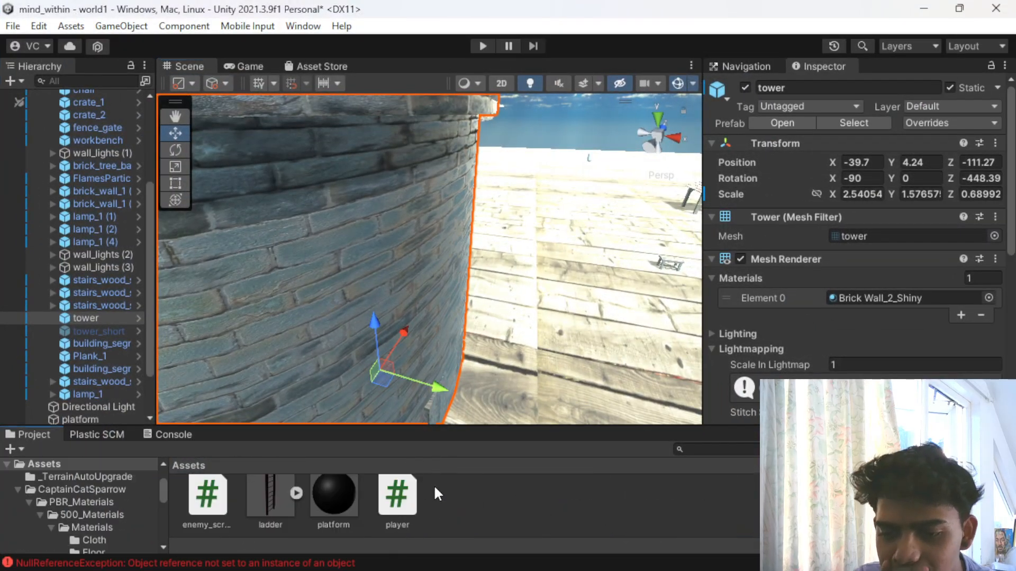
{"action": "left_click", "coordinate": [959, 8]}
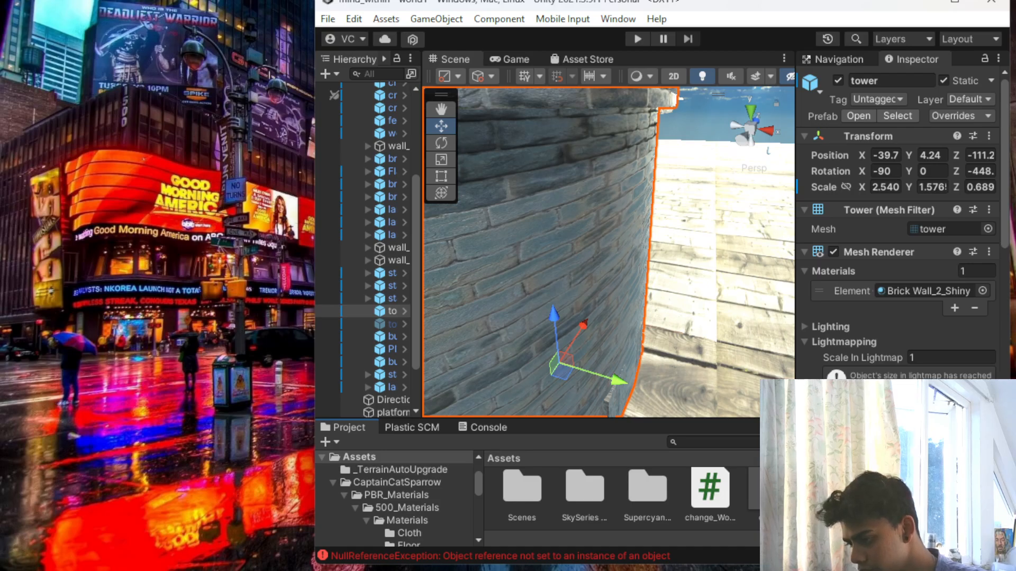
{"action": "key", "text": "alt+Tab"}
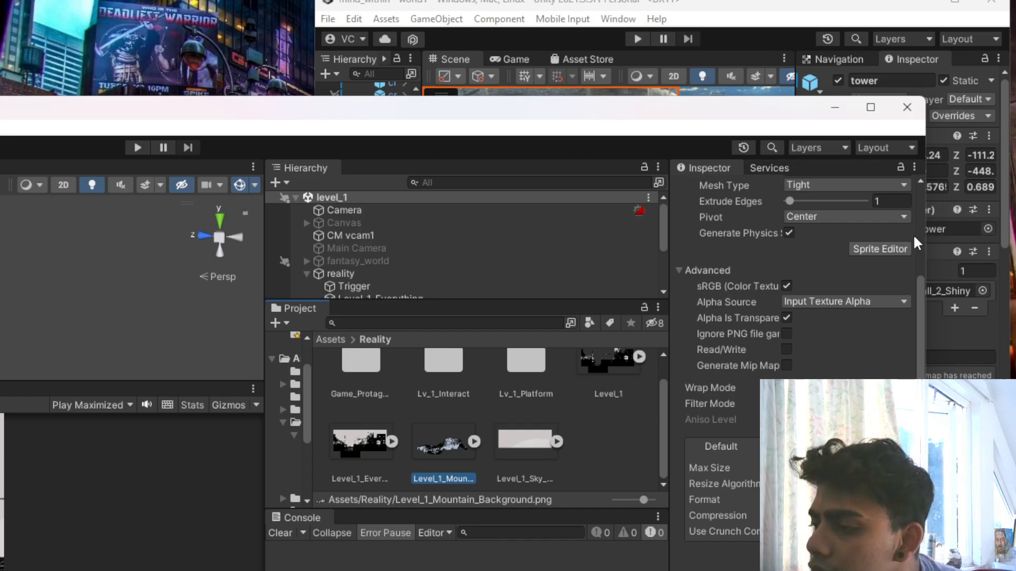
{"action": "left_click_drag", "start_coordinate": [929, 237], "coordinate": [558, 251]}
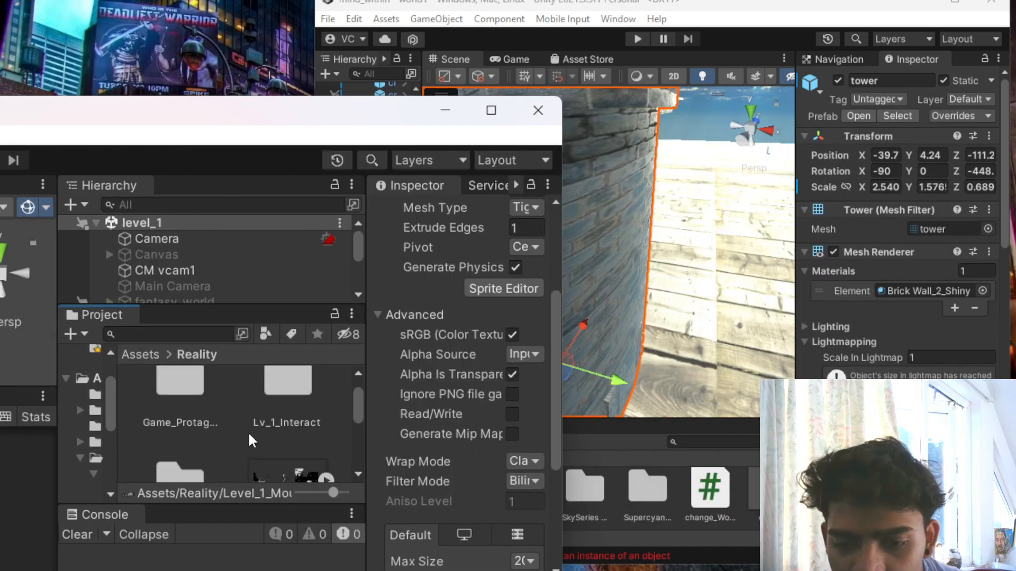
- Check the contents of the Lv_1_Interact folder in materials_task's Reality folder, then go back up to Reality
{"action": "scroll", "coordinate": [247, 430], "scroll_direction": "down", "scroll_amount": 2}
{"action": "scroll", "coordinate": [205, 431], "scroll_direction": "down", "scroll_amount": 2}
{"action": "scroll", "coordinate": [205, 431], "scroll_direction": "up", "scroll_amount": 5}
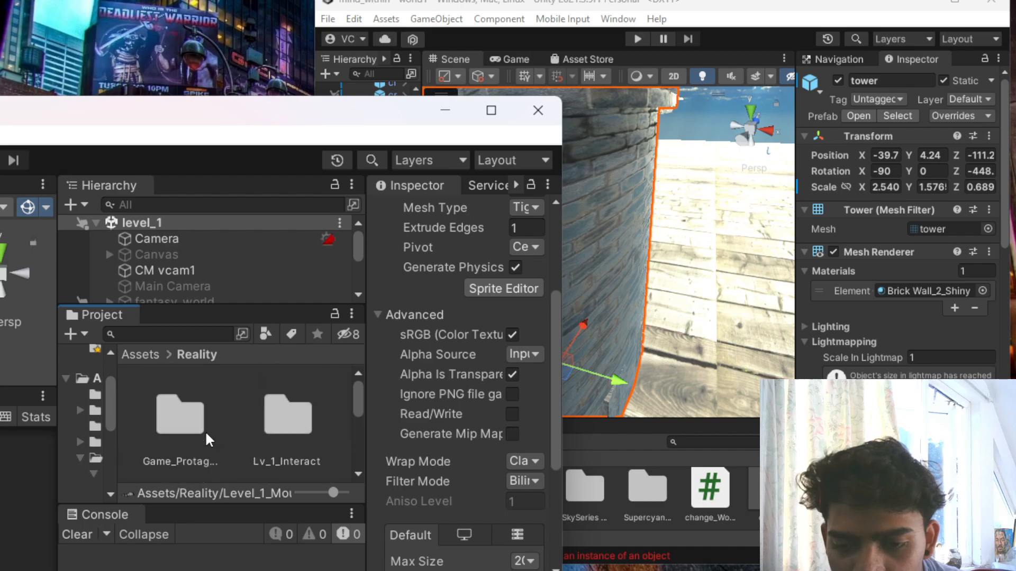
{"action": "double_click", "coordinate": [288, 423]}
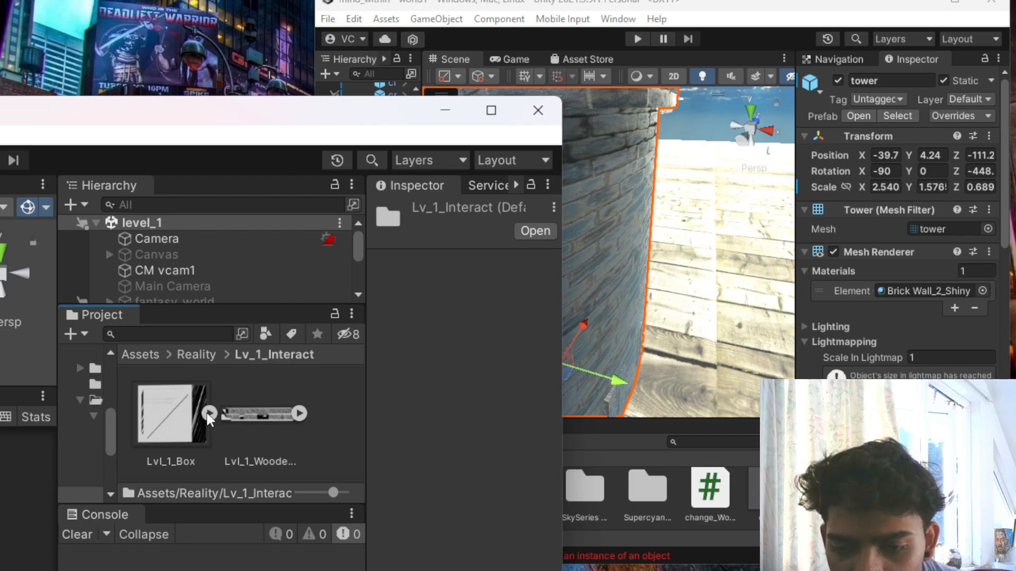
{"action": "left_click", "coordinate": [193, 355]}
{"action": "scroll", "coordinate": [217, 405], "scroll_direction": "down", "scroll_amount": 1}
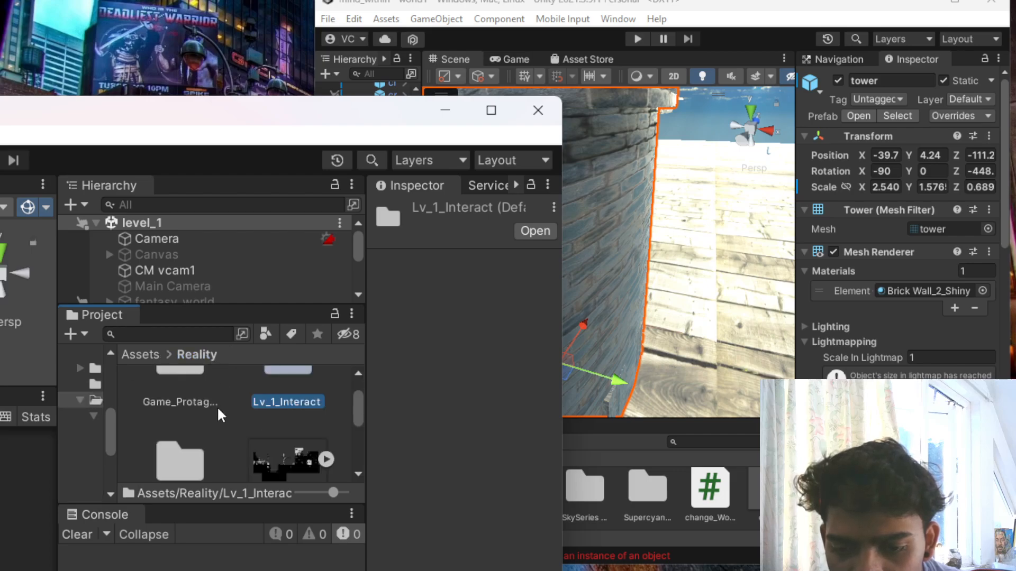
- Check the contents of the Game_Protagonist folder, then go back up to Reality
{"action": "left_click", "coordinate": [179, 385]}
{"action": "double_click", "coordinate": [178, 405]}
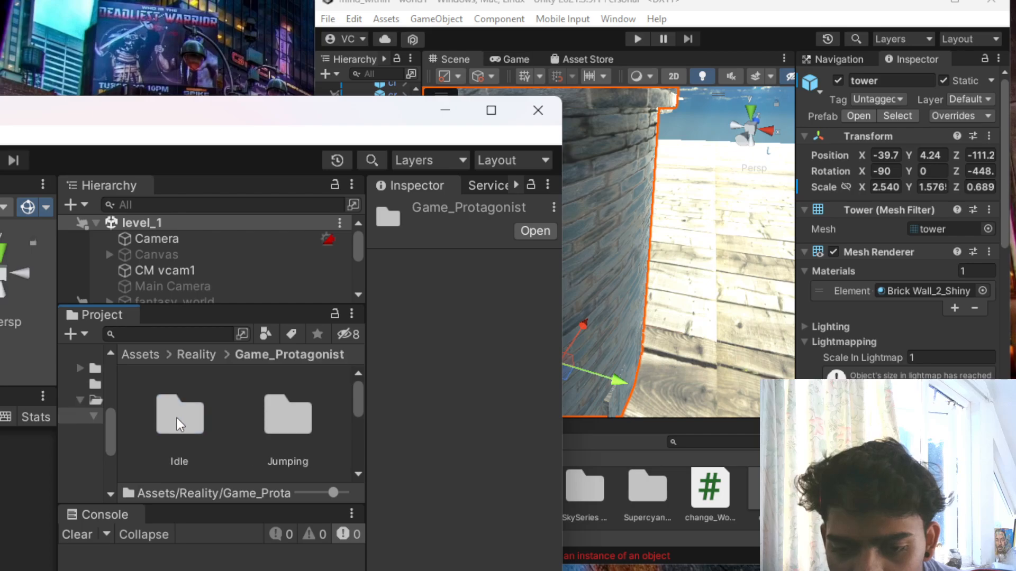
{"action": "scroll", "coordinate": [275, 426], "scroll_direction": "down", "scroll_amount": 4}
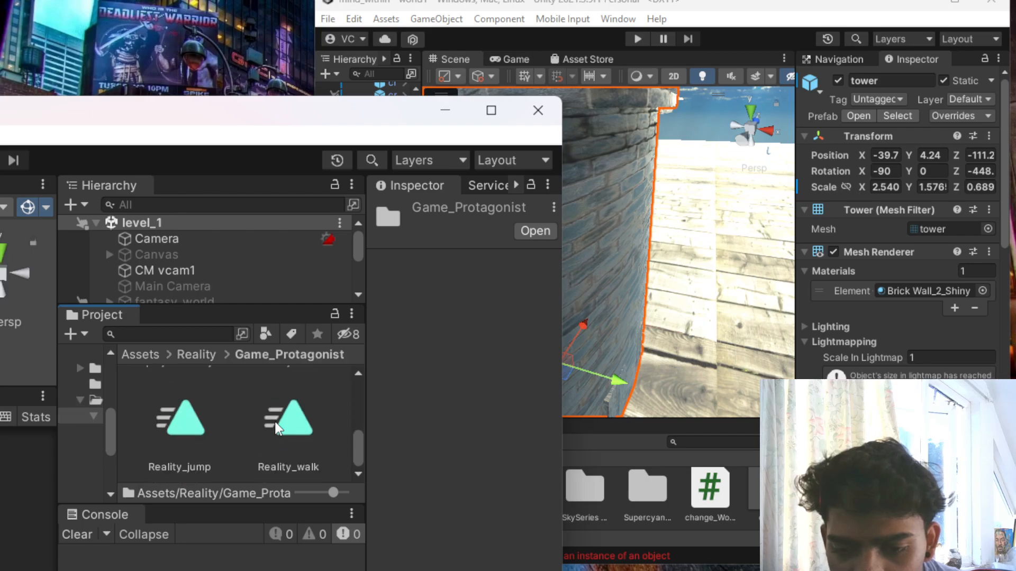
{"action": "left_click", "coordinate": [199, 355]}
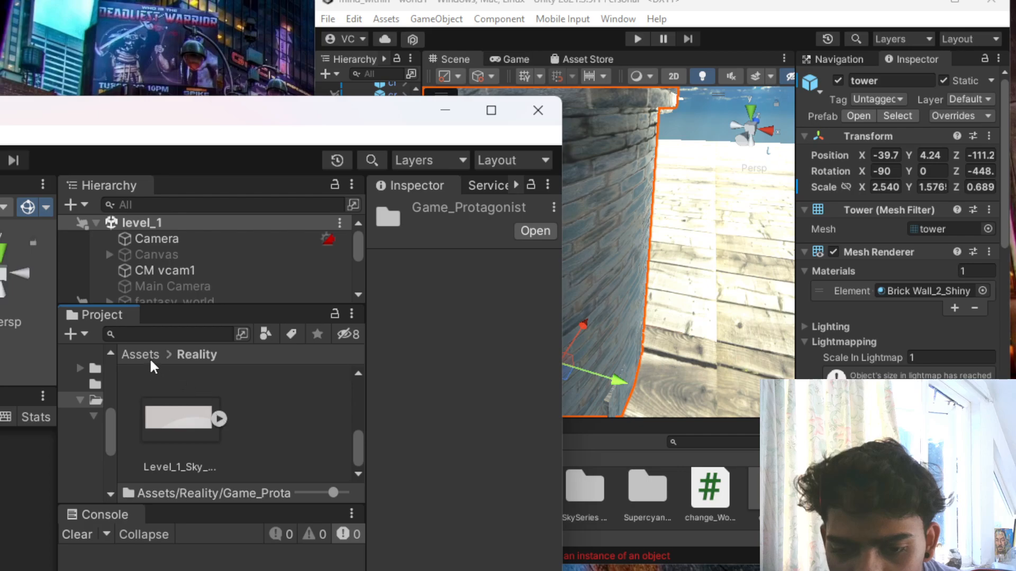
{"action": "scroll", "coordinate": [180, 404], "scroll_direction": "up", "scroll_amount": 4}
{"action": "scroll", "coordinate": [267, 424], "scroll_direction": "down", "scroll_amount": 1}
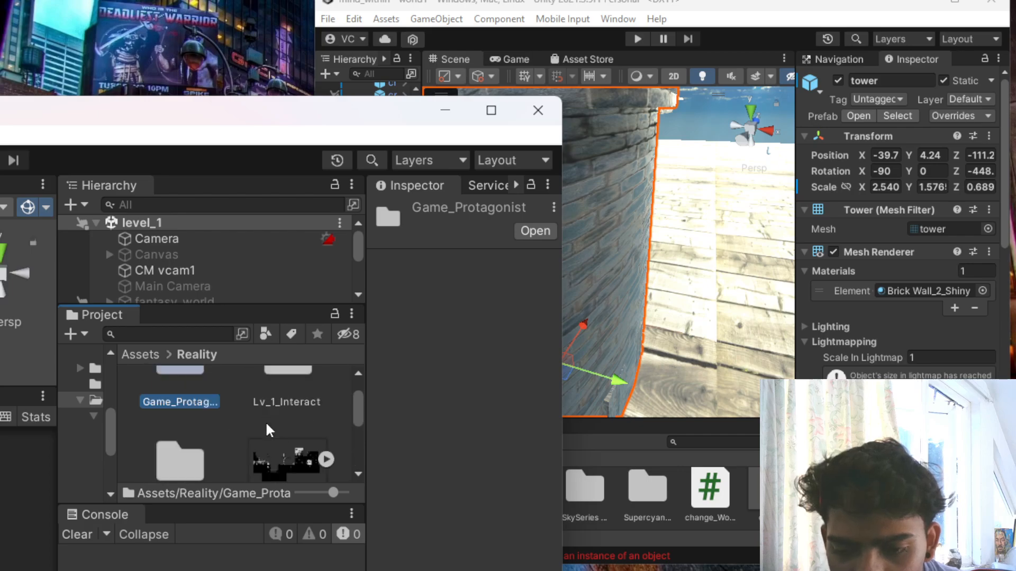
- Enlarge the mind_within Project area and copy the Lv_1_Platform folder and Level_1 sprite from Reality into its root Assets folder
{"action": "scroll", "coordinate": [267, 430], "scroll_direction": "down", "scroll_amount": 1}
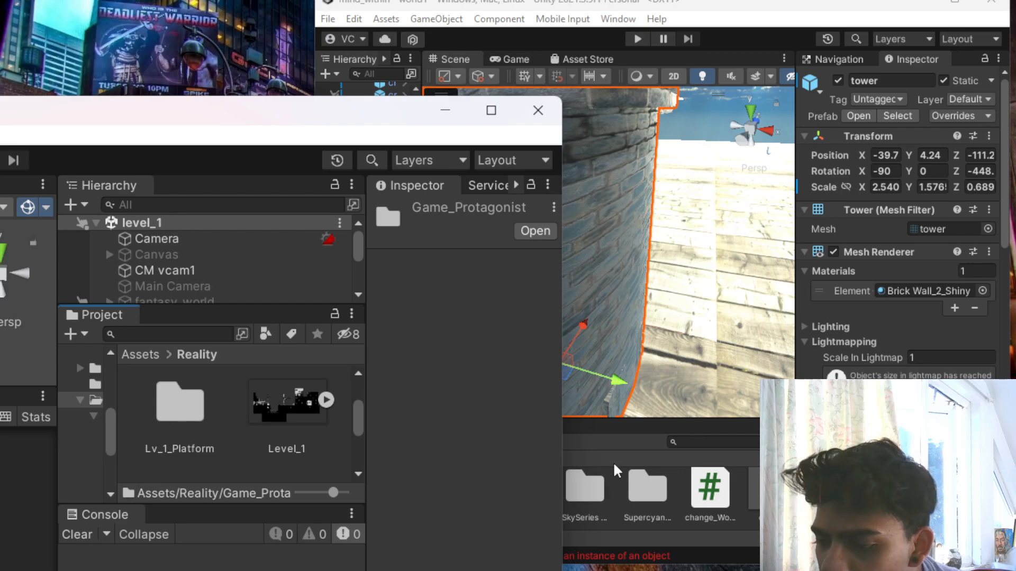
{"action": "left_click_drag", "start_coordinate": [614, 419], "coordinate": [594, 260]}
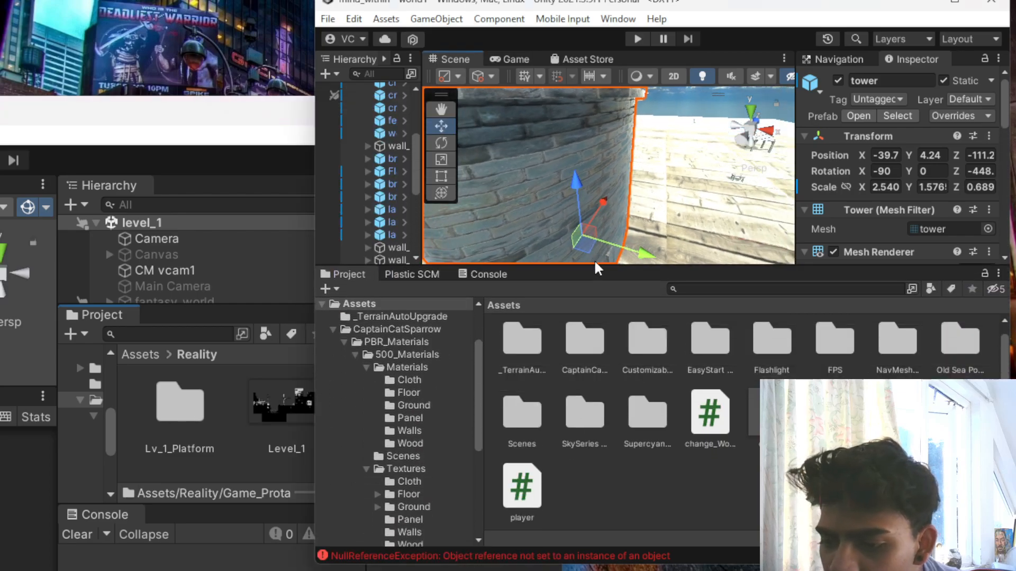
{"action": "left_click", "coordinate": [166, 394]}
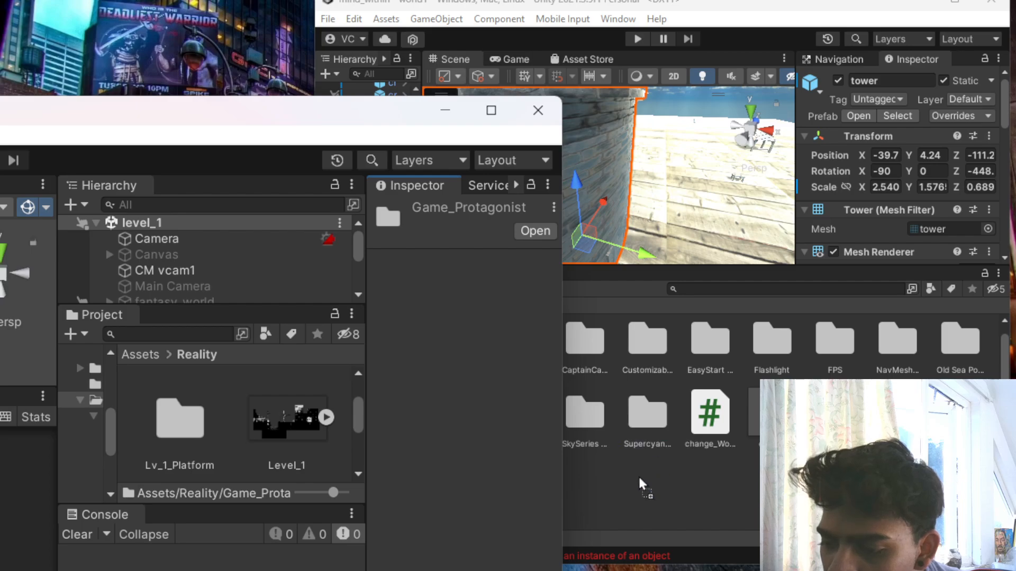
{"action": "left_click_drag", "start_coordinate": [260, 421], "coordinate": [648, 485]}
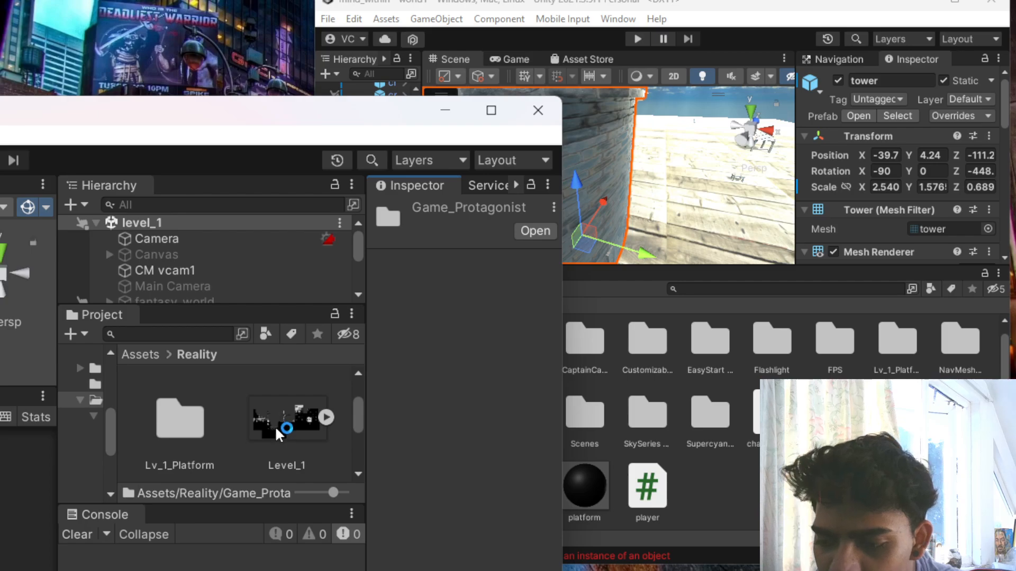
- Copy the Level_1_Mountain_Background and Level_1_Sky sprites from the Reality folder into mind_within's root Assets folder
{"action": "scroll", "coordinate": [274, 426], "scroll_direction": "down", "scroll_amount": 2}
{"action": "left_click_drag", "start_coordinate": [276, 430], "coordinate": [726, 465]}
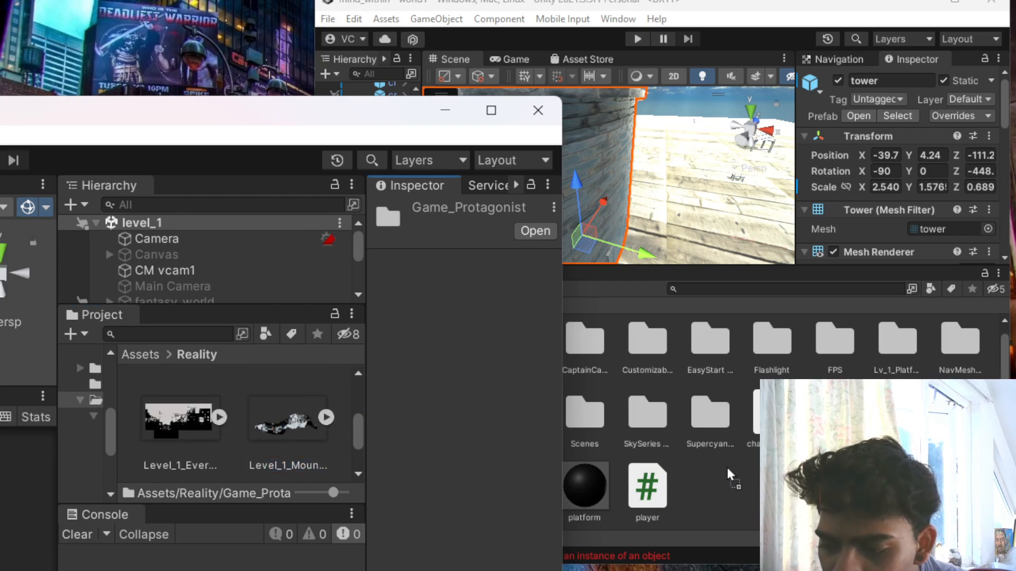
{"action": "scroll", "coordinate": [254, 408], "scroll_direction": "down", "scroll_amount": 2}
{"action": "left_click_drag", "start_coordinate": [195, 427], "coordinate": [741, 474]}
{"action": "scroll", "coordinate": [183, 437], "scroll_direction": "up", "scroll_amount": 4}
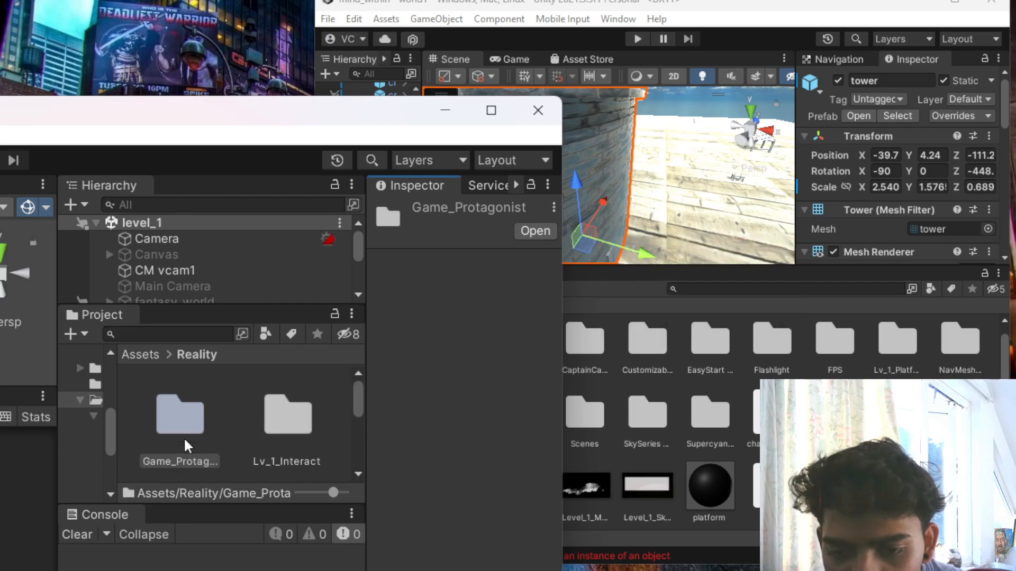
- Copy the Lv_1_Platform folder from Reality into mind_within's root Assets folder once more
{"action": "scroll", "coordinate": [183, 437], "scroll_direction": "down", "scroll_amount": 2}
{"action": "scroll", "coordinate": [183, 437], "scroll_direction": "up", "scroll_amount": 2}
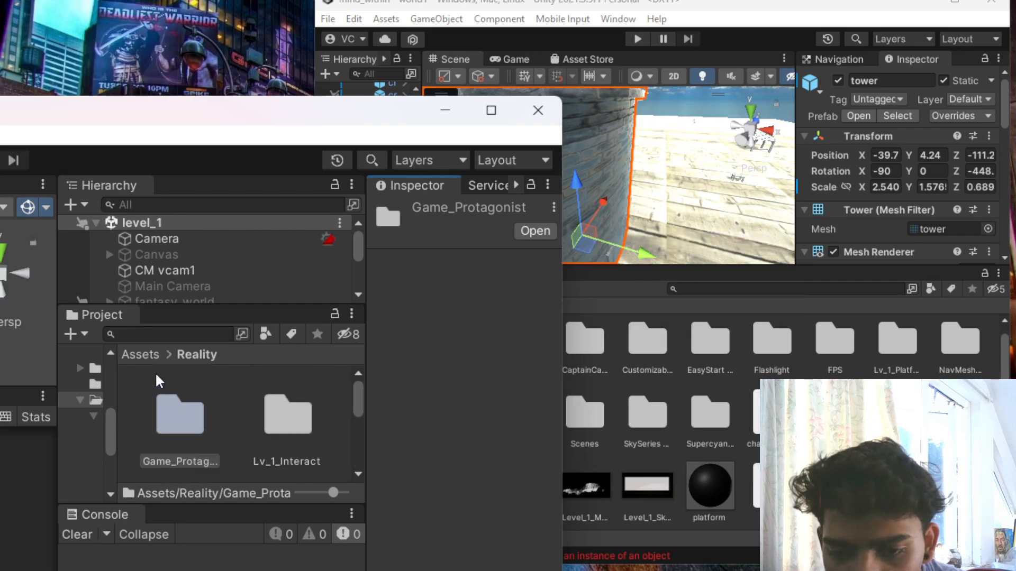
{"action": "scroll", "coordinate": [158, 429], "scroll_direction": "down", "scroll_amount": 2}
{"action": "scroll", "coordinate": [159, 430], "scroll_direction": "up", "scroll_amount": 2}
{"action": "scroll", "coordinate": [162, 434], "scroll_direction": "down", "scroll_amount": 2}
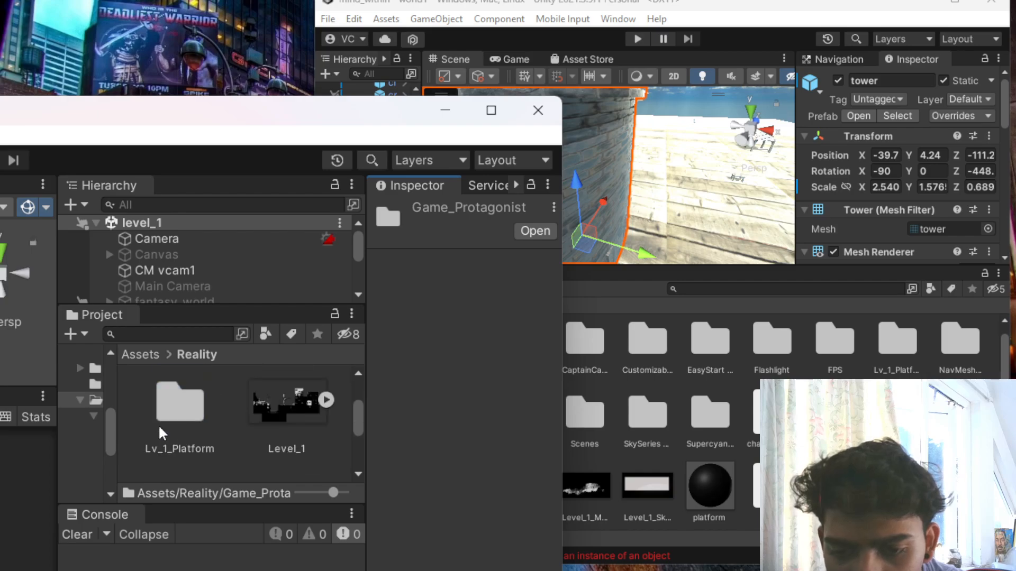
{"action": "scroll", "coordinate": [160, 432], "scroll_direction": "up", "scroll_amount": 1}
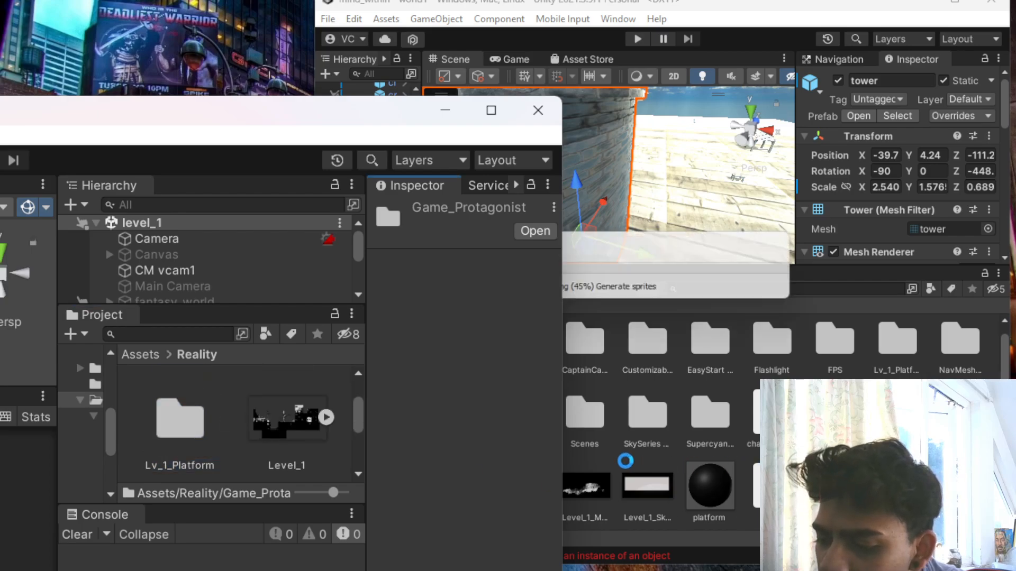
- Look through the root Assets folders of materials_task, then minimize that project and maximize the mind_within window
{"action": "left_click", "coordinate": [150, 355]}
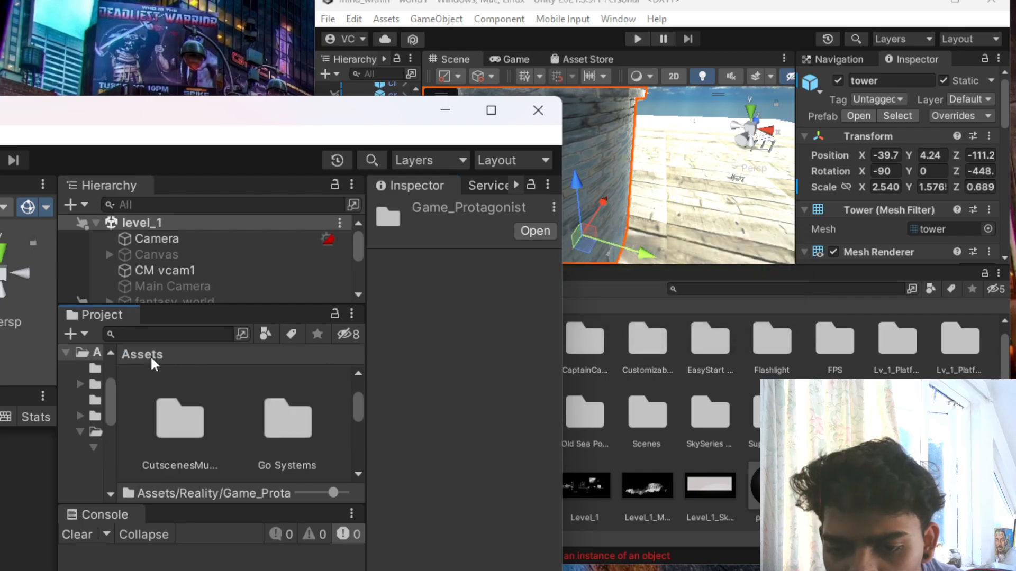
{"action": "scroll", "coordinate": [321, 446], "scroll_direction": "down", "scroll_amount": 2}
{"action": "scroll", "coordinate": [299, 423], "scroll_direction": "down", "scroll_amount": 2}
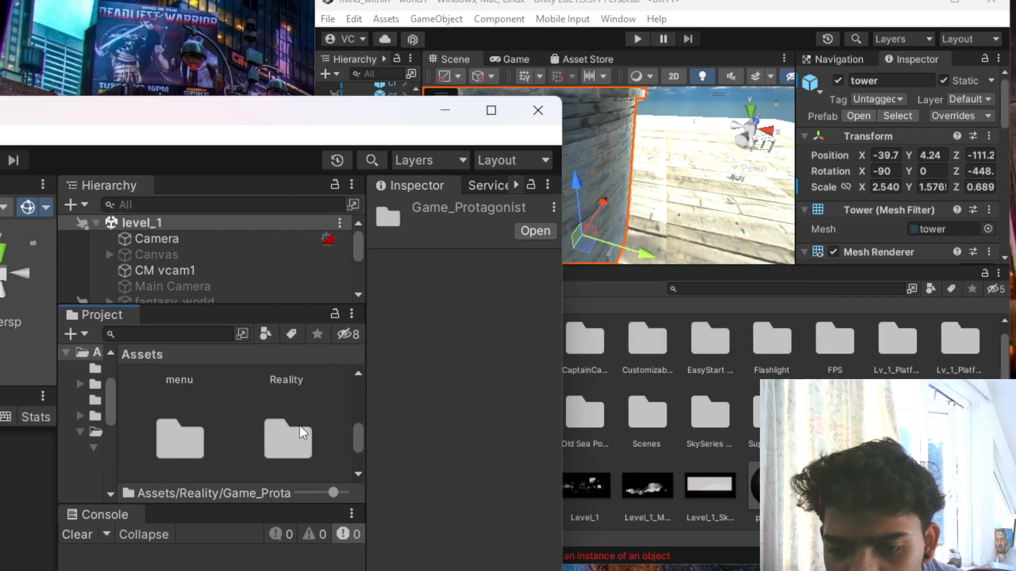
{"action": "scroll", "coordinate": [299, 427], "scroll_direction": "down", "scroll_amount": 3}
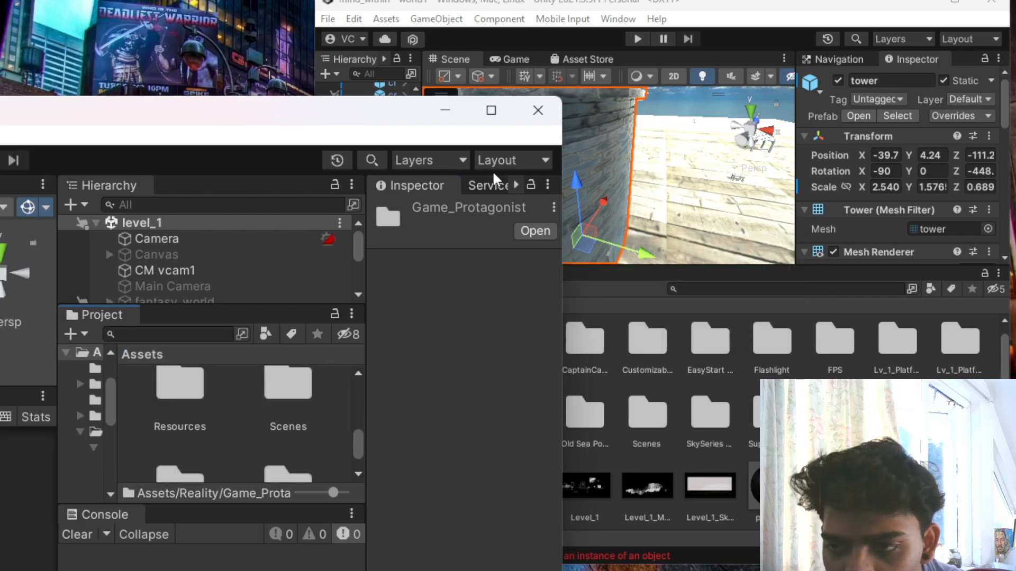
{"action": "left_click", "coordinate": [442, 111]}
{"action": "scroll", "coordinate": [509, 207], "scroll_direction": "down", "scroll_amount": 8}
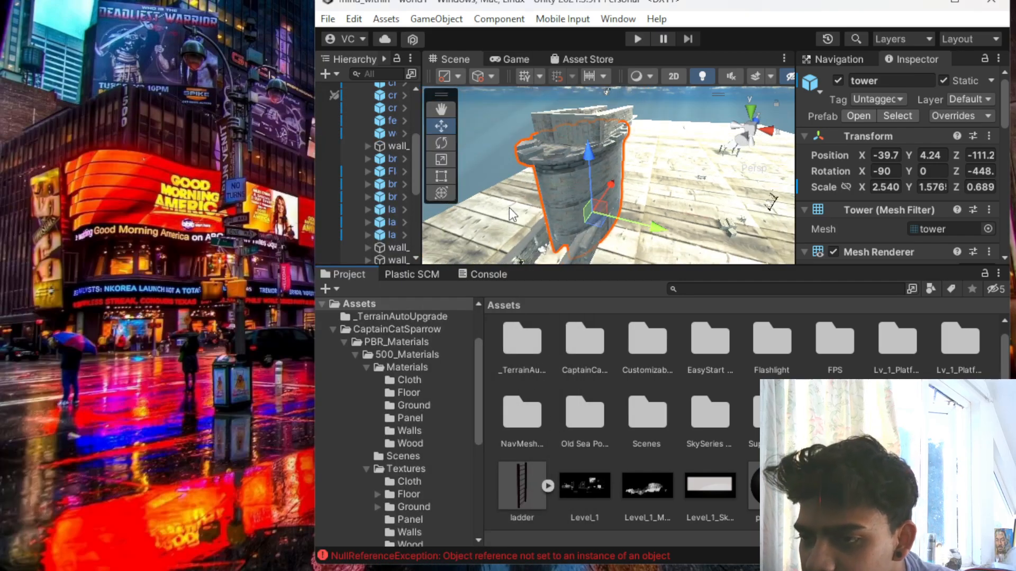
{"action": "scroll", "coordinate": [516, 211], "scroll_direction": "up", "scroll_amount": 4}
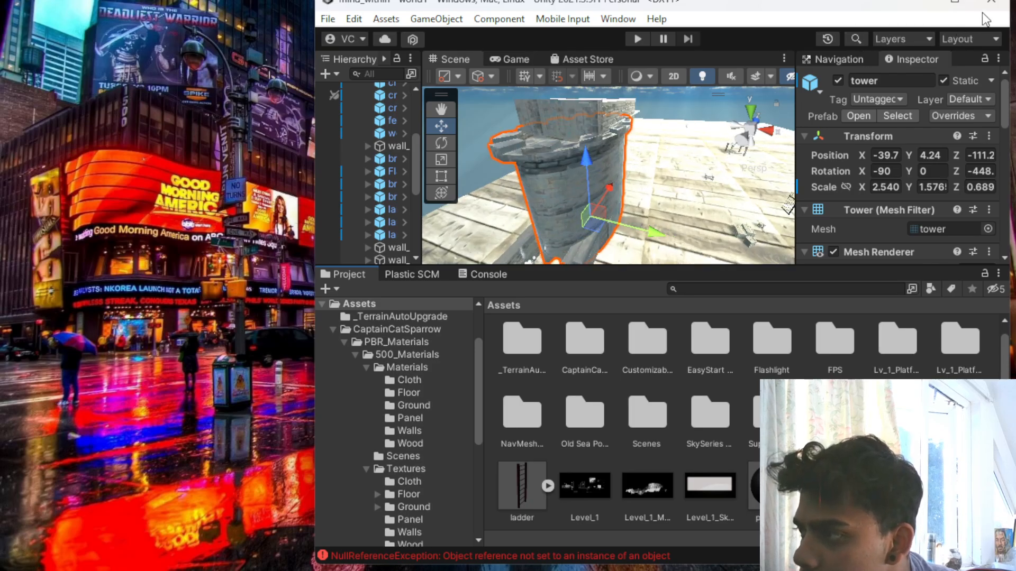
{"action": "left_click", "coordinate": [956, 3]}
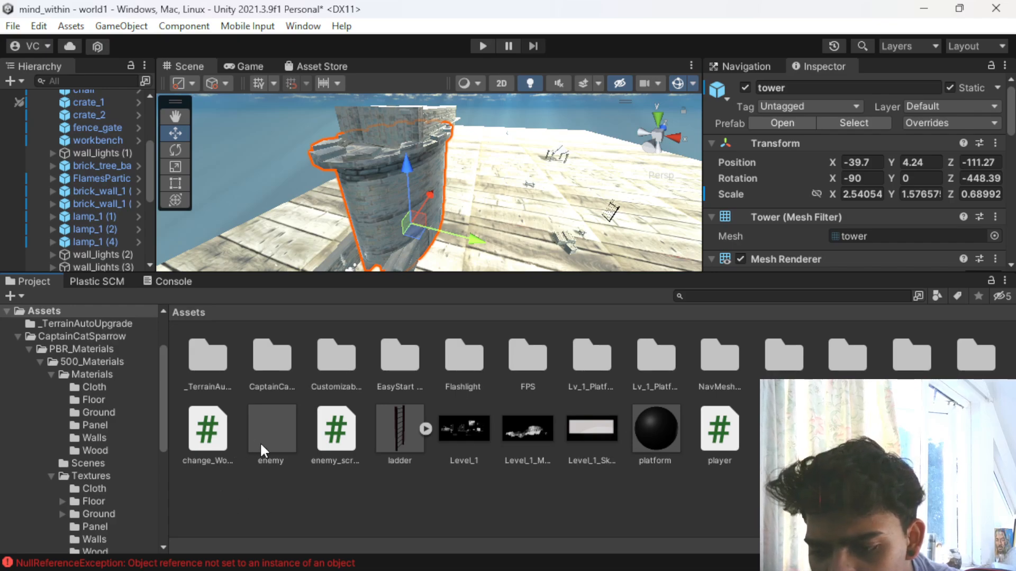
- Delete the tower surrounding the spiral staircase from the world1 scene
{"action": "scroll", "coordinate": [349, 227], "scroll_direction": "up", "scroll_amount": 4}
{"action": "scroll", "coordinate": [350, 228], "scroll_direction": "down", "scroll_amount": 4}
{"action": "left_click", "coordinate": [372, 192]}
{"action": "key", "text": "Delete"}
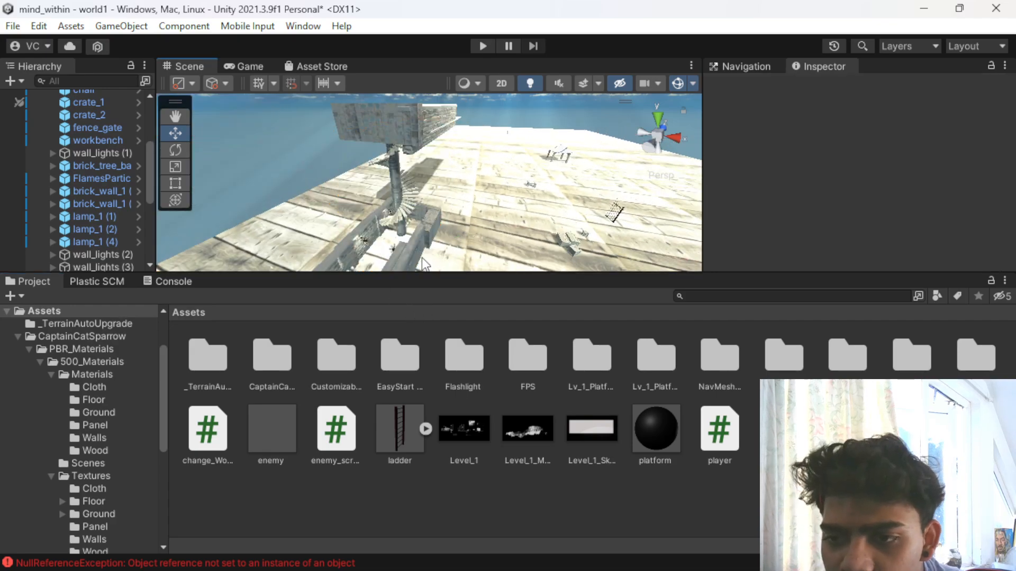
{"action": "scroll", "coordinate": [393, 188], "scroll_direction": "up", "scroll_amount": 4}
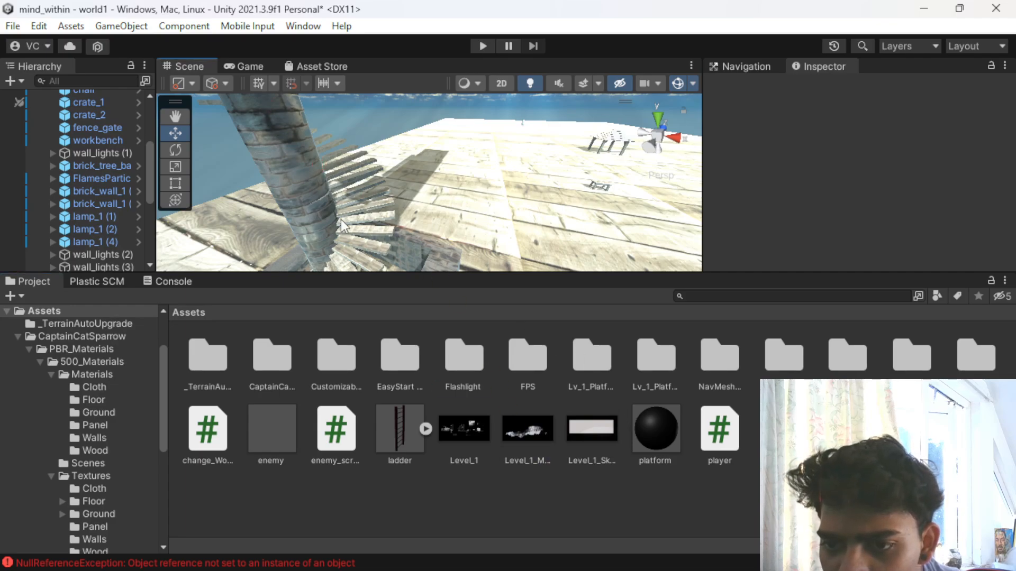
- Enlarge the Scene view, apply the Level_1_Mountain_Background texture to building_segment_4 (1) above the spiral stairs, and select that segment
{"action": "left_click_drag", "start_coordinate": [362, 272], "coordinate": [362, 380]}
{"action": "scroll", "coordinate": [392, 224], "scroll_direction": "down", "scroll_amount": 5}
{"action": "left_click_drag", "start_coordinate": [506, 524], "coordinate": [369, 278]}
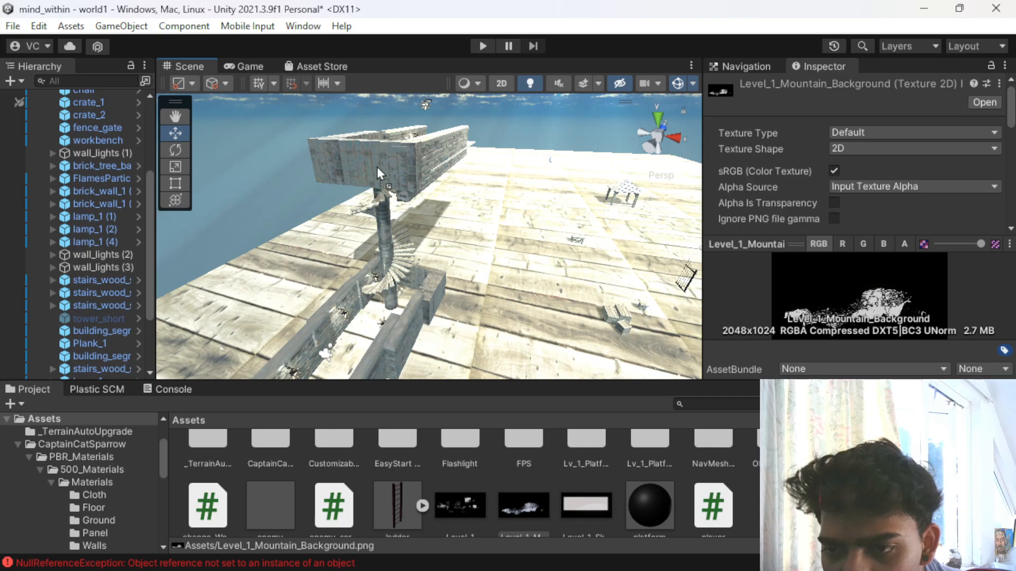
{"action": "left_click_drag", "start_coordinate": [377, 167], "coordinate": [377, 168]}
{"action": "scroll", "coordinate": [376, 168], "scroll_direction": "up", "scroll_amount": 4}
{"action": "scroll", "coordinate": [377, 168], "scroll_direction": "down", "scroll_amount": 3}
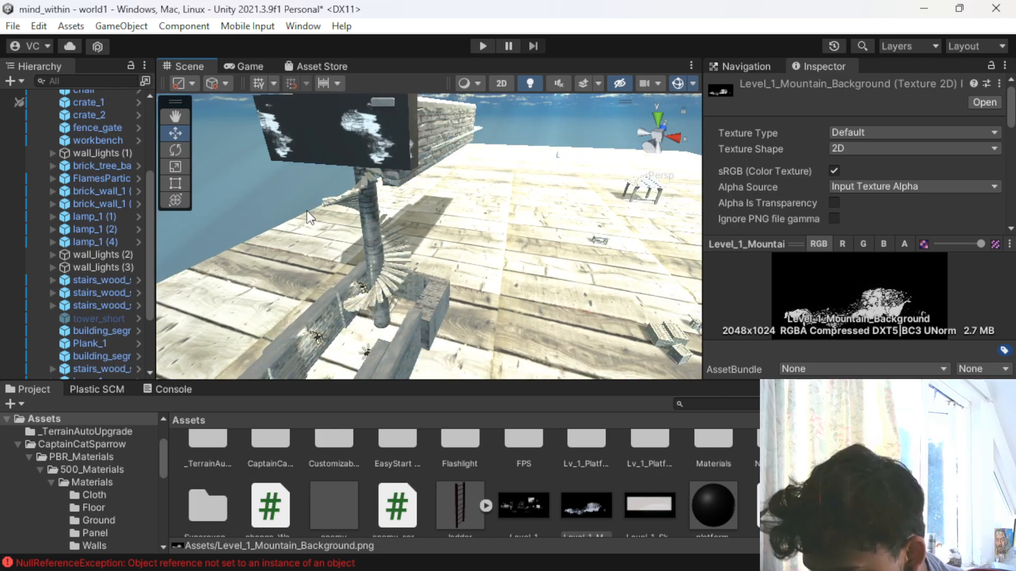
{"action": "left_click_drag", "start_coordinate": [268, 206], "coordinate": [387, 228], "text": "alt"}
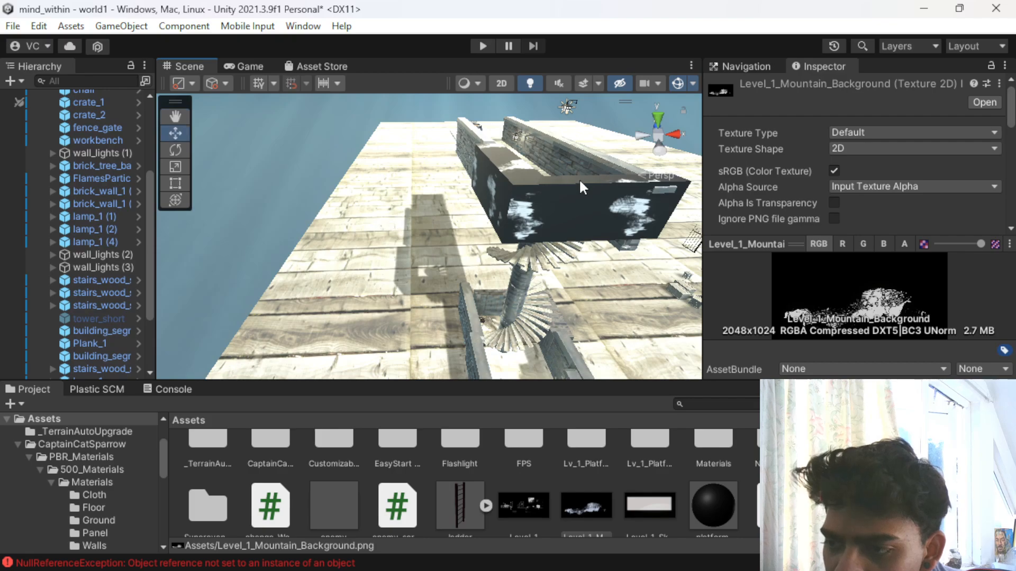
{"action": "left_click", "coordinate": [580, 182]}
{"action": "scroll", "coordinate": [501, 276], "scroll_direction": "up", "scroll_amount": 4}
{"action": "scroll", "coordinate": [502, 276], "scroll_direction": "down", "scroll_amount": 3}
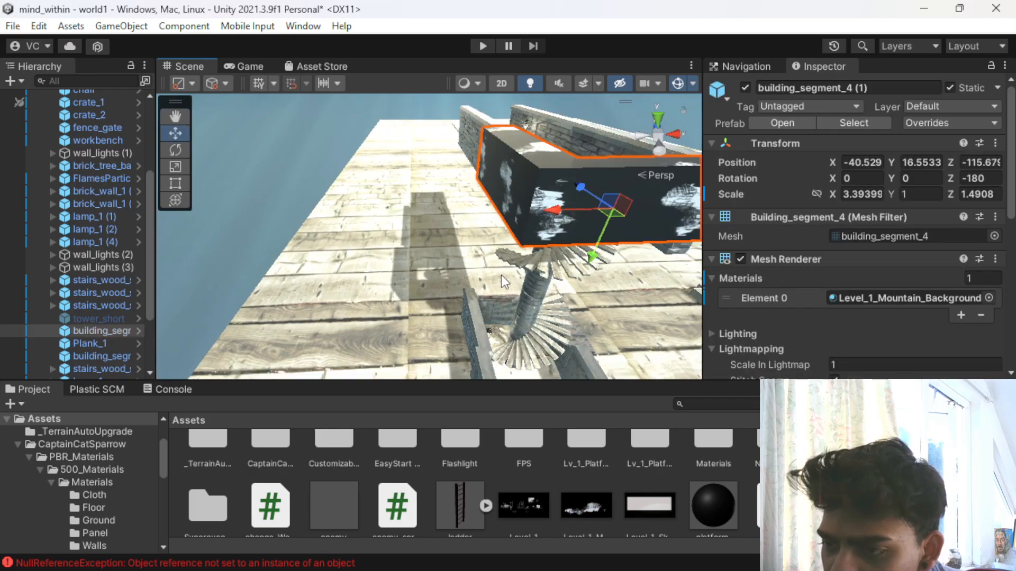
- Apply the Level_1_Mountain_Background texture to the large wooden plank ground and clear the selection
{"action": "scroll", "coordinate": [502, 276], "scroll_direction": "down", "scroll_amount": 4}
{"action": "middle_click_drag", "start_coordinate": [501, 275], "coordinate": [412, 182]}
{"action": "scroll", "coordinate": [410, 262], "scroll_direction": "up", "scroll_amount": 6}
{"action": "middle_click_drag", "start_coordinate": [410, 261], "coordinate": [459, 365]}
{"action": "scroll", "coordinate": [456, 206], "scroll_direction": "down", "scroll_amount": 8}
{"action": "left_click_drag", "start_coordinate": [570, 499], "coordinate": [551, 234]}
{"action": "scroll", "coordinate": [544, 245], "scroll_direction": "down", "scroll_amount": 5}
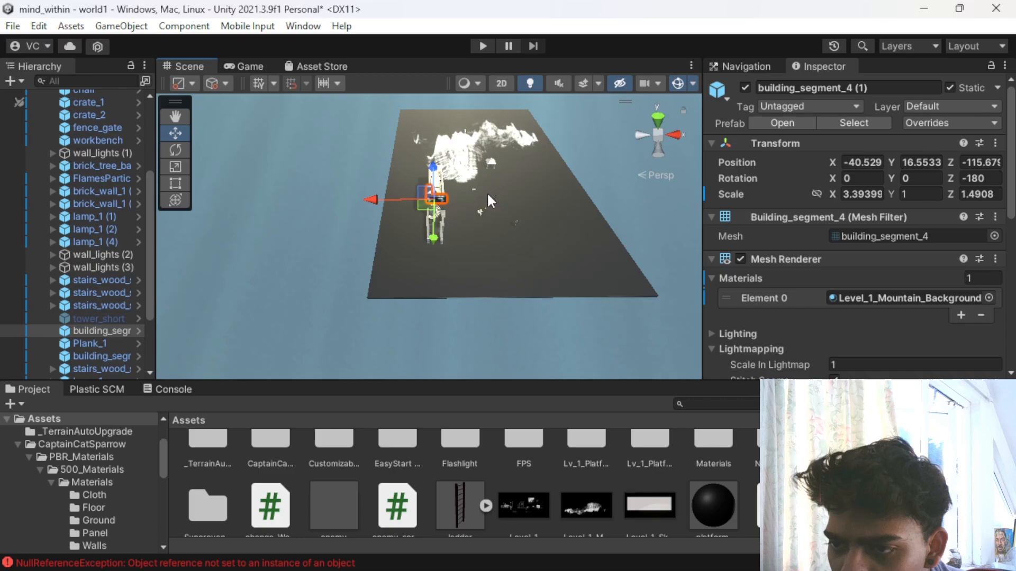
{"action": "left_click", "coordinate": [482, 213]}
{"action": "scroll", "coordinate": [399, 192], "scroll_direction": "up", "scroll_amount": 3}
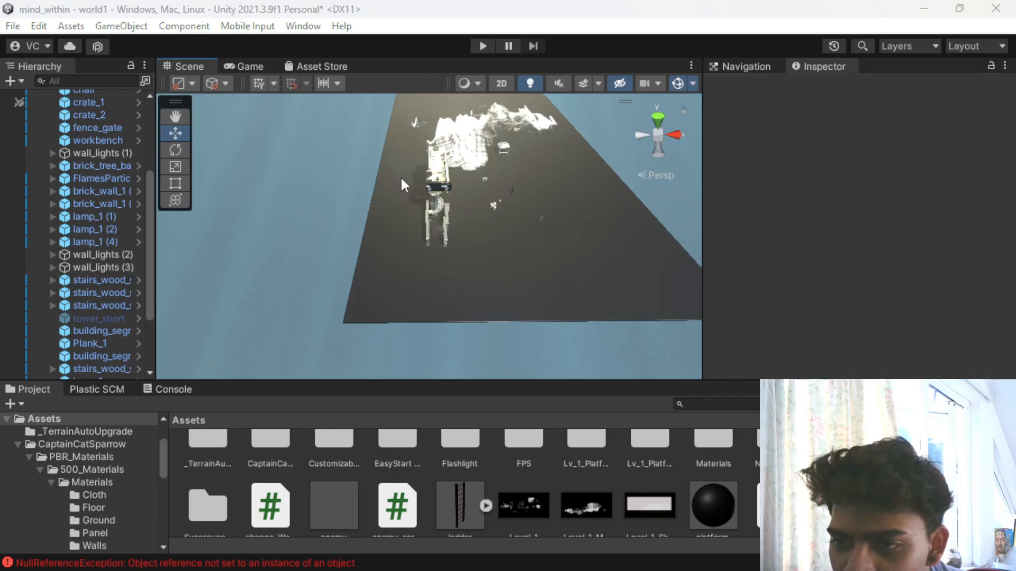
{"action": "scroll", "coordinate": [399, 179], "scroll_direction": "up", "scroll_amount": 4}
{"action": "left_click_drag", "start_coordinate": [434, 251], "coordinate": [440, 107], "text": "alt"}
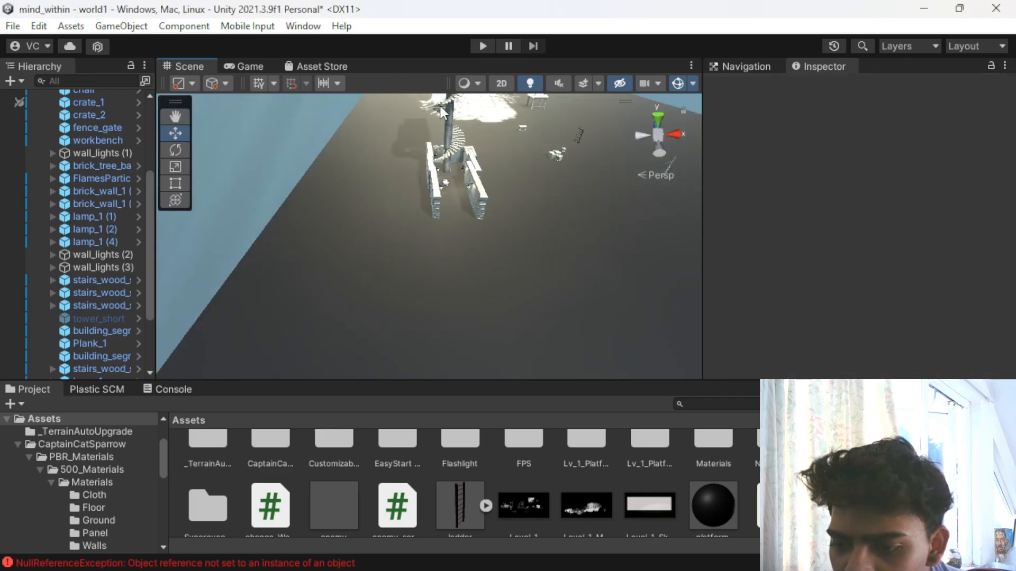
- Try to apply the Level_1 texture to the brick walls in front of the spiral staircase
{"action": "left_click_drag", "start_coordinate": [525, 499], "coordinate": [457, 302]}
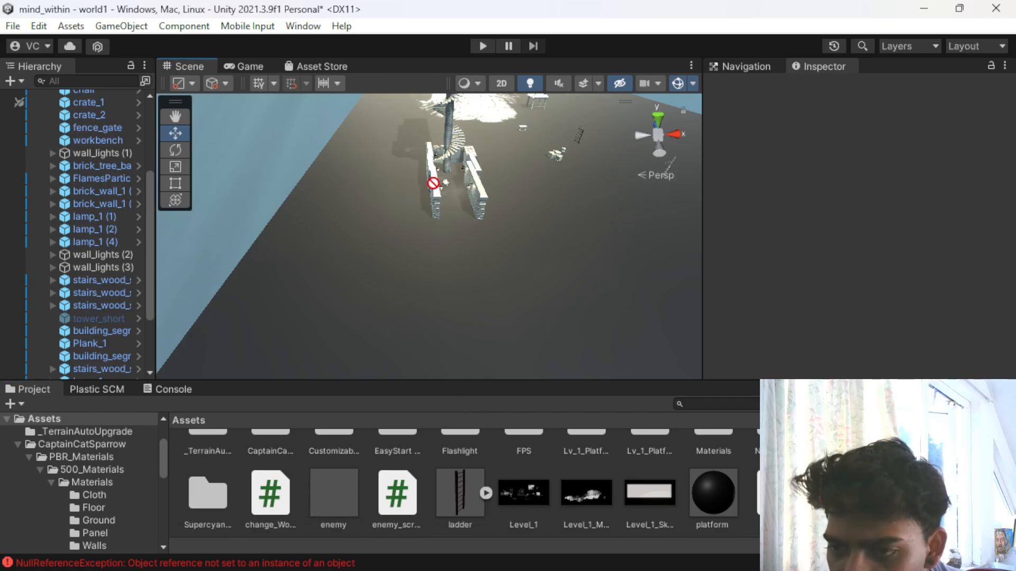
{"action": "scroll", "coordinate": [482, 185], "scroll_direction": "up", "scroll_amount": 4}
{"action": "scroll", "coordinate": [496, 171], "scroll_direction": "down", "scroll_amount": 1}
{"action": "middle_click_drag", "start_coordinate": [495, 164], "coordinate": [447, 199]}
{"action": "scroll", "coordinate": [451, 198], "scroll_direction": "down", "scroll_amount": 3}
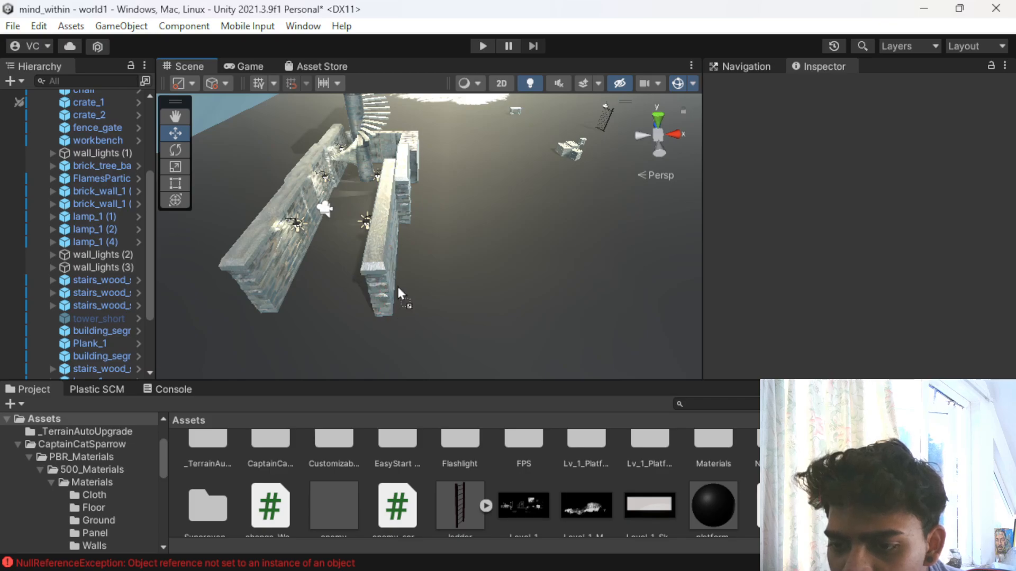
{"action": "scroll", "coordinate": [356, 240], "scroll_direction": "up", "scroll_amount": 5}
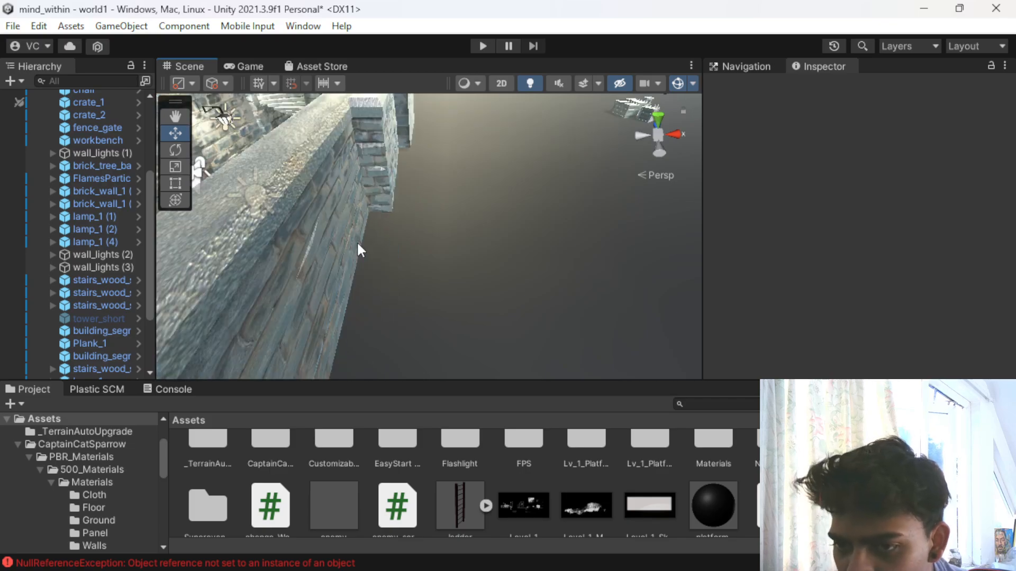
{"action": "right_click_drag", "start_coordinate": [324, 271], "coordinate": [345, 238]}
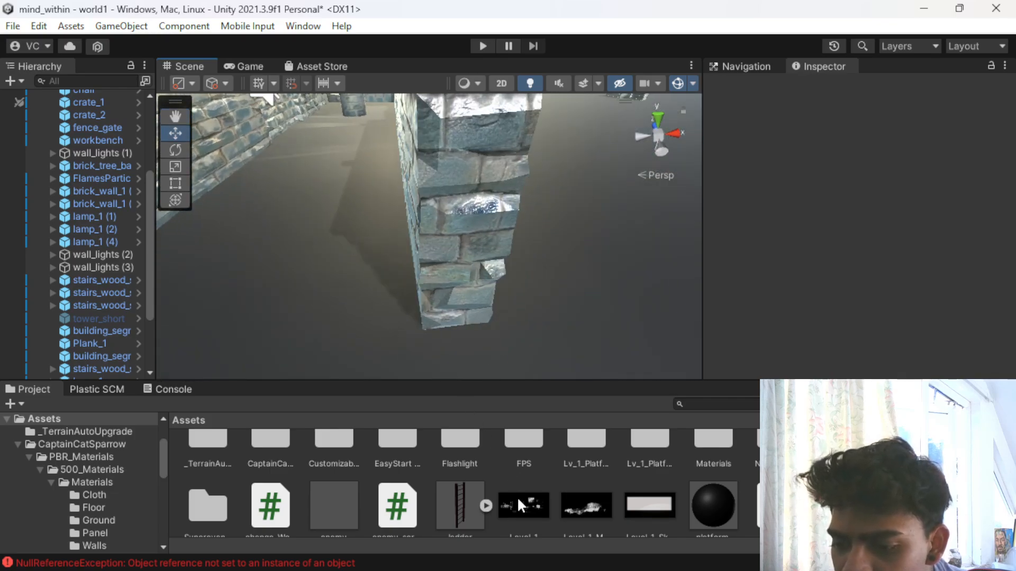
{"action": "left_click_drag", "start_coordinate": [518, 497], "coordinate": [450, 255]}
{"action": "left_click_drag", "start_coordinate": [447, 133], "coordinate": [387, 131]}
{"action": "scroll", "coordinate": [386, 131], "scroll_direction": "down", "scroll_amount": 12}
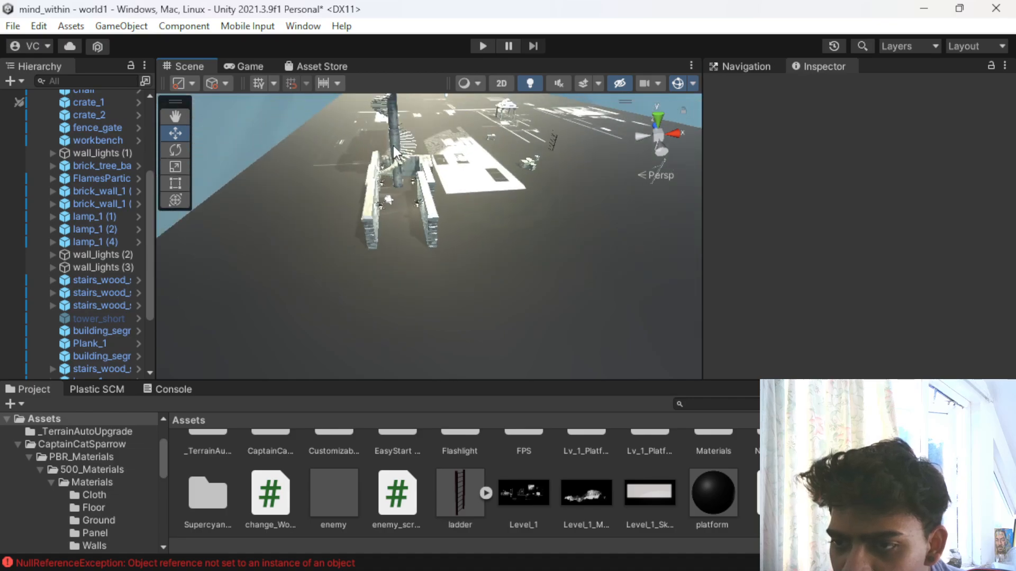
{"action": "scroll", "coordinate": [396, 167], "scroll_direction": "up", "scroll_amount": 6}
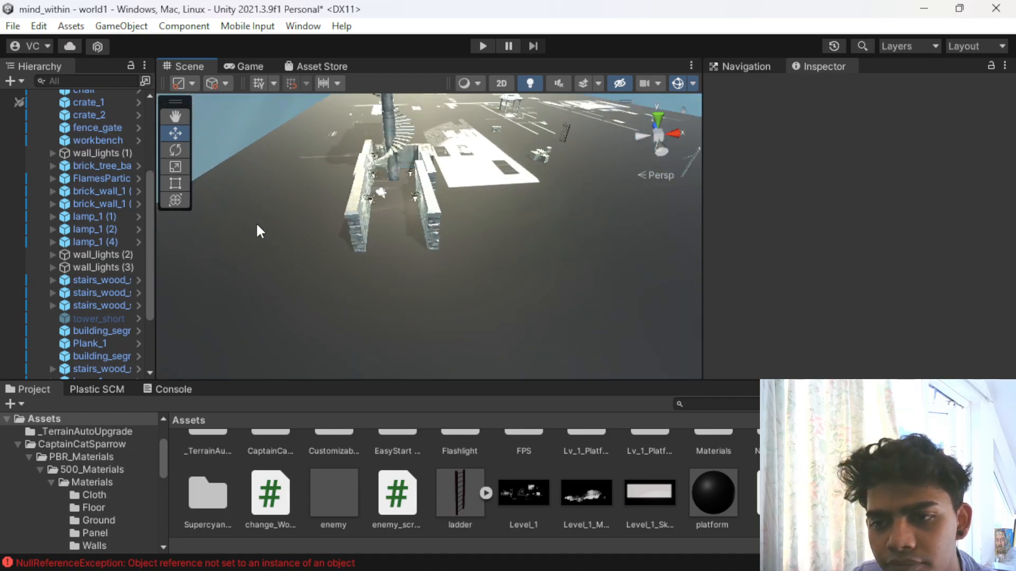
- Apply the Level_1 texture to building_segment_4 beside the foot of the spiral staircase
{"action": "left_click_drag", "start_coordinate": [273, 208], "coordinate": [423, 167], "text": "alt"}
{"action": "scroll", "coordinate": [481, 162], "scroll_direction": "up", "scroll_amount": 3}
{"action": "middle_click_drag", "start_coordinate": [481, 162], "coordinate": [411, 204]}
{"action": "left_click_drag", "start_coordinate": [411, 205], "coordinate": [319, 255], "text": "alt"}
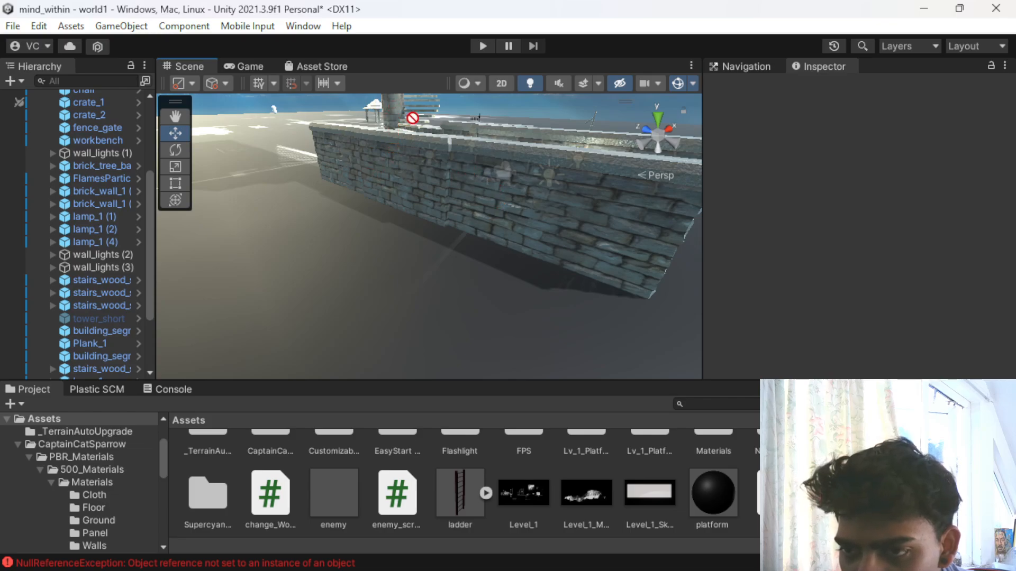
{"action": "scroll", "coordinate": [416, 127], "scroll_direction": "up", "scroll_amount": 3}
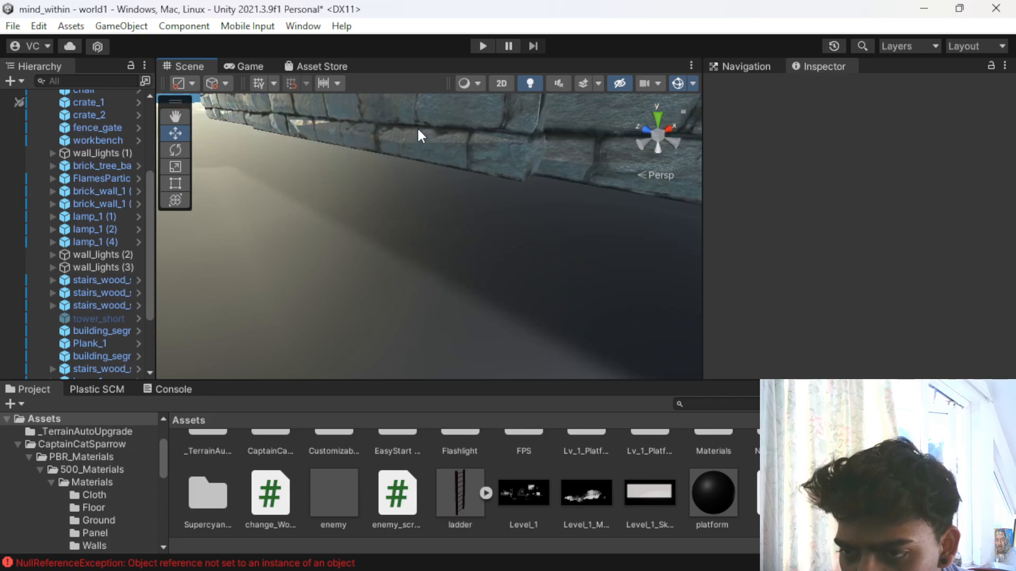
{"action": "middle_click_drag", "start_coordinate": [417, 125], "coordinate": [363, 178]}
{"action": "scroll", "coordinate": [335, 192], "scroll_direction": "up", "scroll_amount": 3}
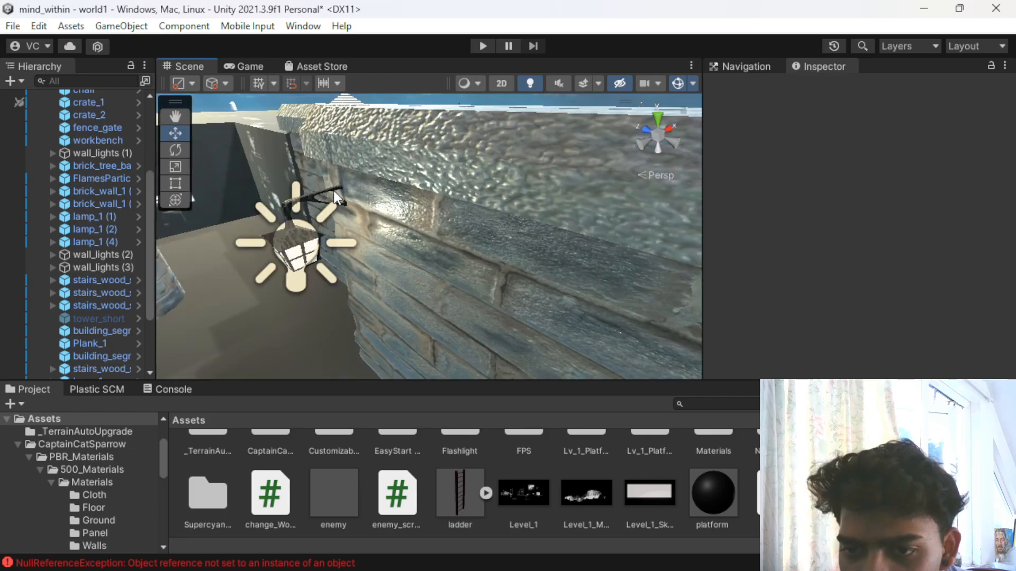
{"action": "left_click_drag", "start_coordinate": [334, 192], "coordinate": [303, 194], "text": "alt"}
{"action": "scroll", "coordinate": [308, 197], "scroll_direction": "down", "scroll_amount": 3}
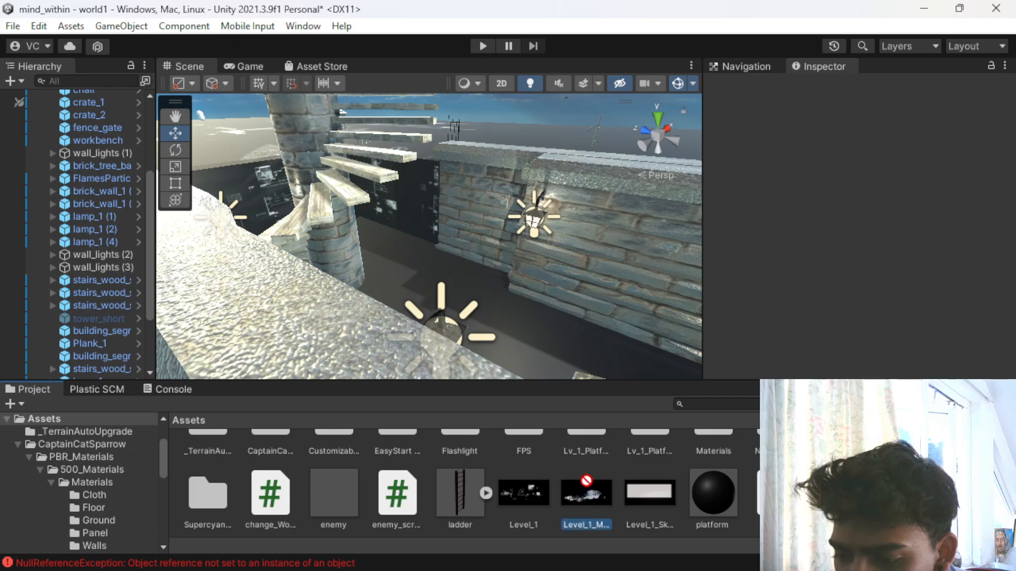
- Try to apply the Level_1_Mountain_Background texture to the brick walls without selecting them first
{"action": "left_click_drag", "start_coordinate": [586, 487], "coordinate": [592, 220]}
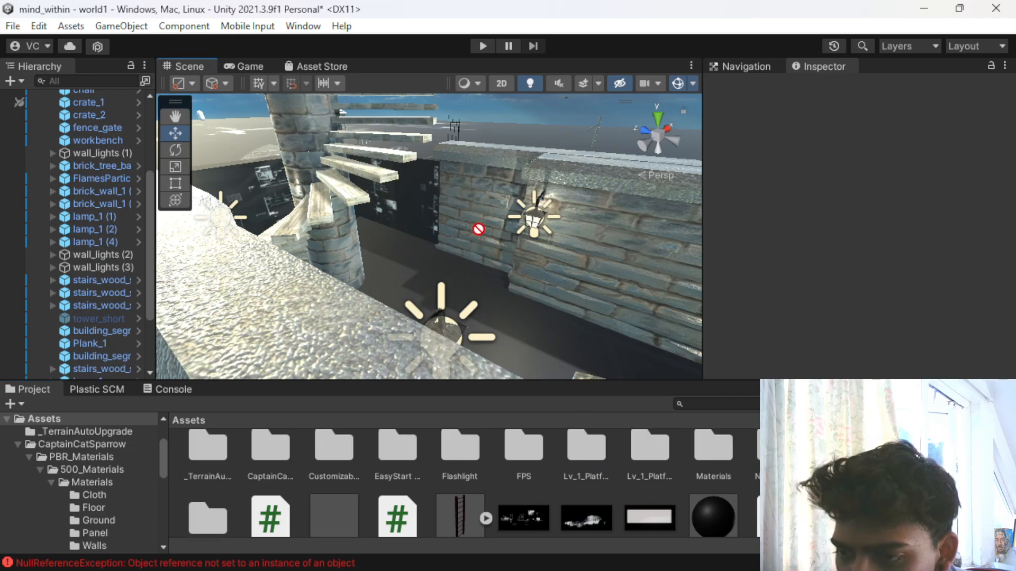
{"action": "left_click_drag", "start_coordinate": [580, 183], "coordinate": [670, 276]}
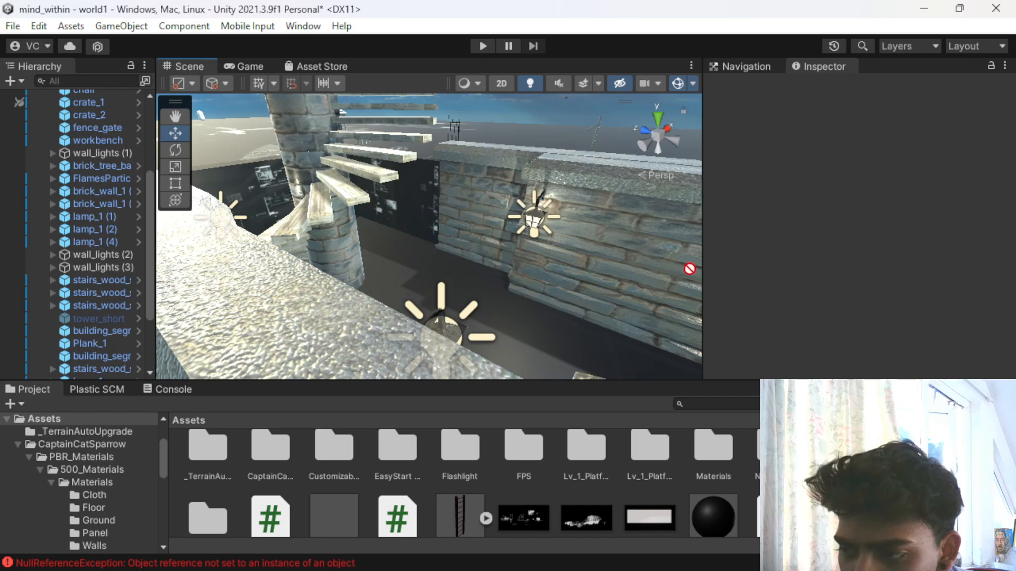
{"action": "left_click_drag", "start_coordinate": [702, 281], "coordinate": [695, 284]}
{"action": "right_click_drag", "start_coordinate": [695, 293], "coordinate": [476, 247]}
{"action": "left_click_drag", "start_coordinate": [647, 529], "coordinate": [529, 259]}
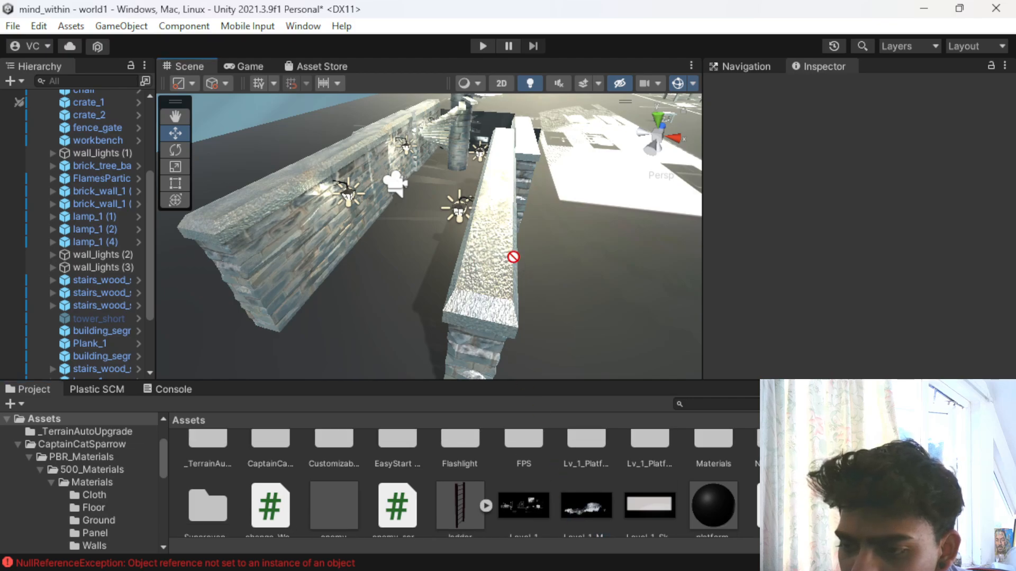
{"action": "right_click_drag", "start_coordinate": [506, 263], "coordinate": [444, 317]}
{"action": "left_click_drag", "start_coordinate": [575, 495], "coordinate": [548, 295]}
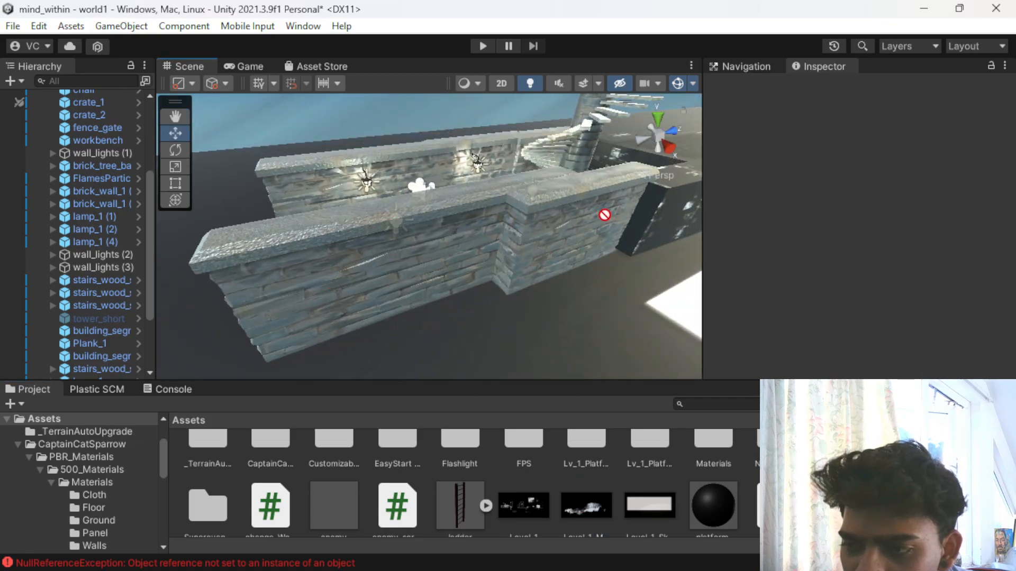
- Select brick_wall_1 (1) at the outer end of the walled passage and apply the Level_1_Mountain_Background texture to it
{"action": "left_click", "coordinate": [678, 196]}
{"action": "key", "text": "f"}
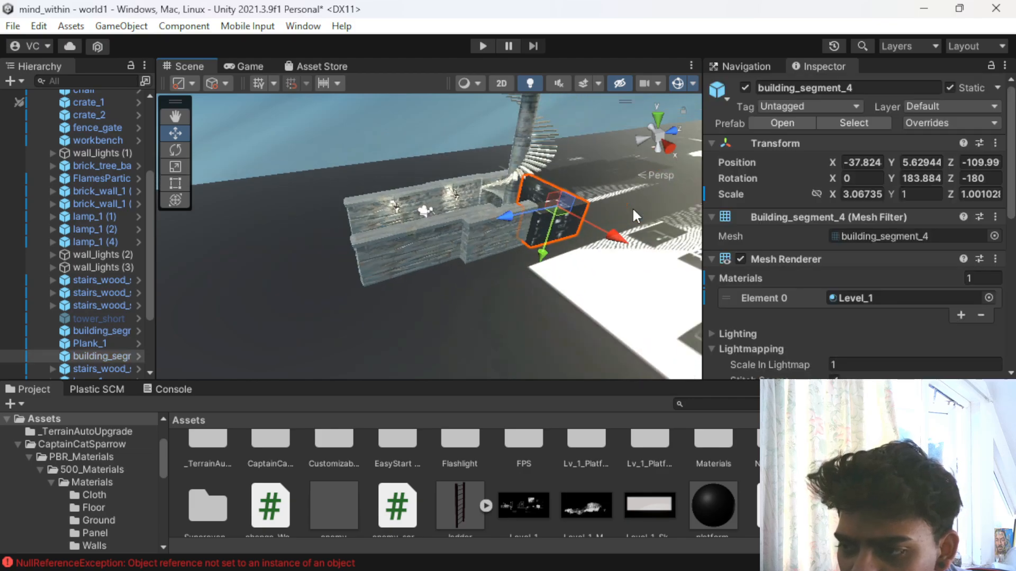
{"action": "right_click_drag", "start_coordinate": [527, 263], "coordinate": [600, 326]}
{"action": "left_click", "coordinate": [452, 300]}
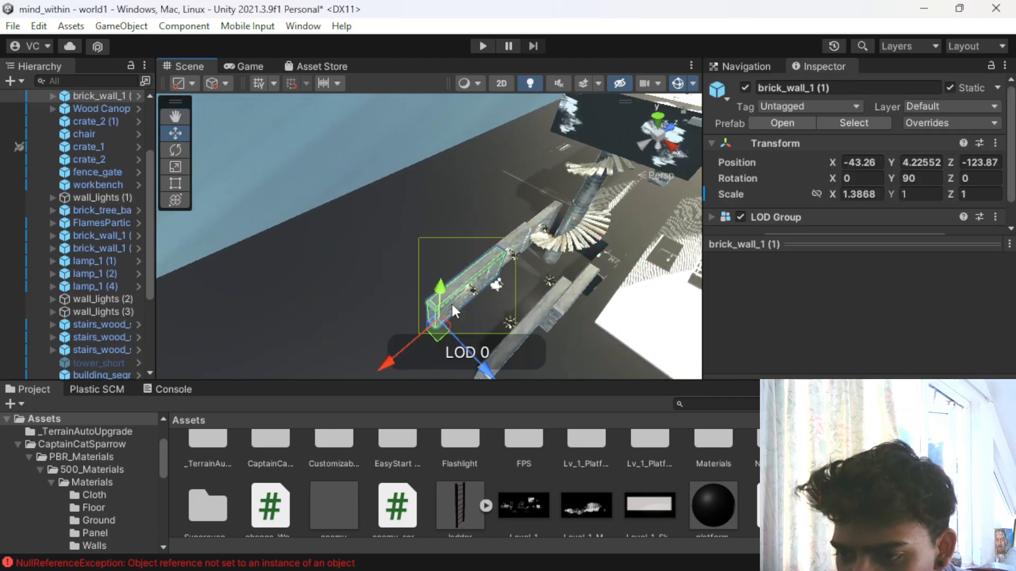
{"action": "left_click_drag", "start_coordinate": [339, 249], "coordinate": [794, 233], "text": "alt"}
{"action": "middle_click_drag", "start_coordinate": [518, 147], "coordinate": [456, 228]}
{"action": "scroll", "coordinate": [456, 227], "scroll_direction": "up", "scroll_amount": 1}
{"action": "scroll", "coordinate": [456, 259], "scroll_direction": "up", "scroll_amount": 9}
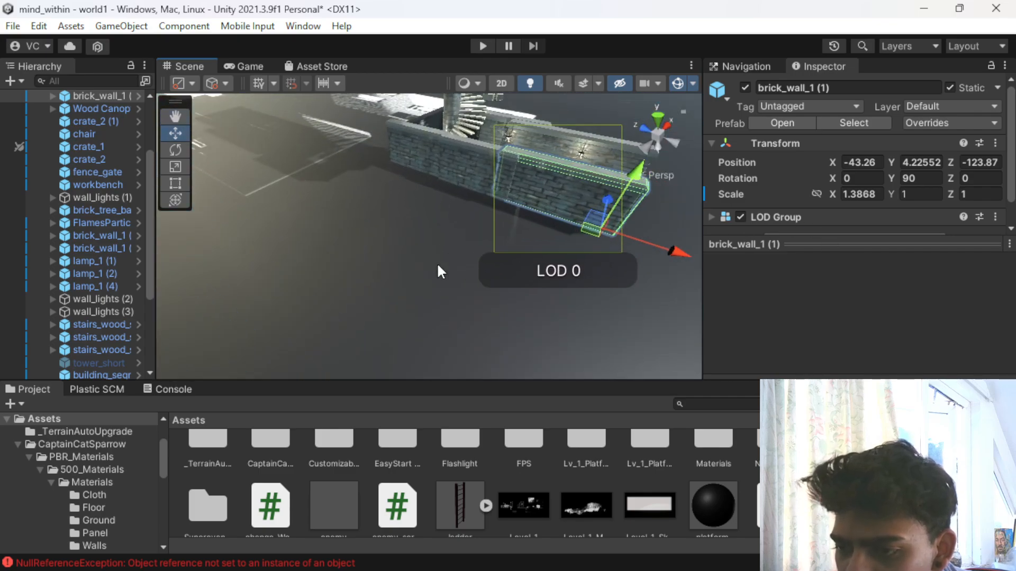
{"action": "left_click_drag", "start_coordinate": [446, 265], "coordinate": [163, 147], "text": "alt"}
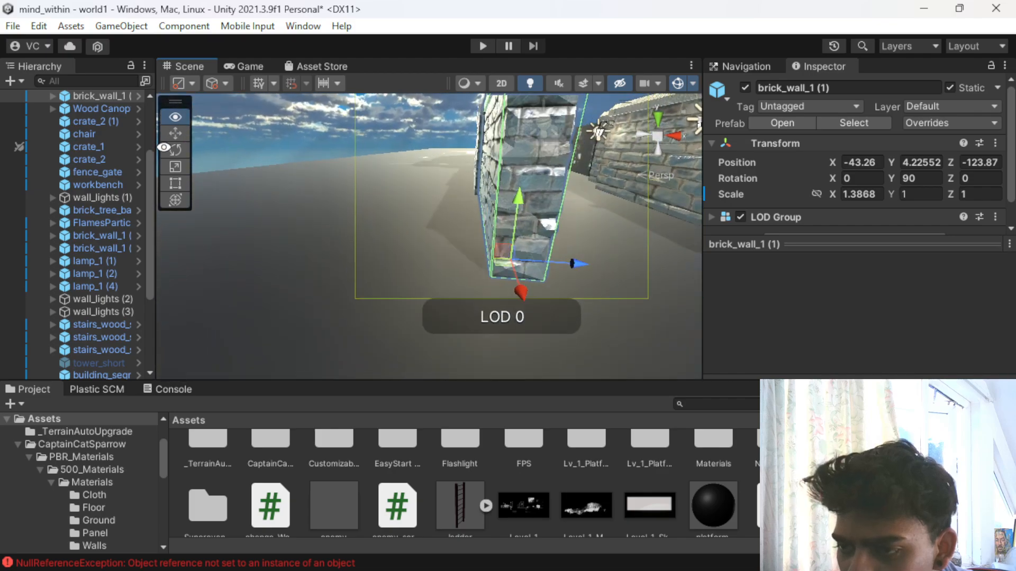
{"action": "left_click_drag", "start_coordinate": [586, 504], "coordinate": [891, 259]}
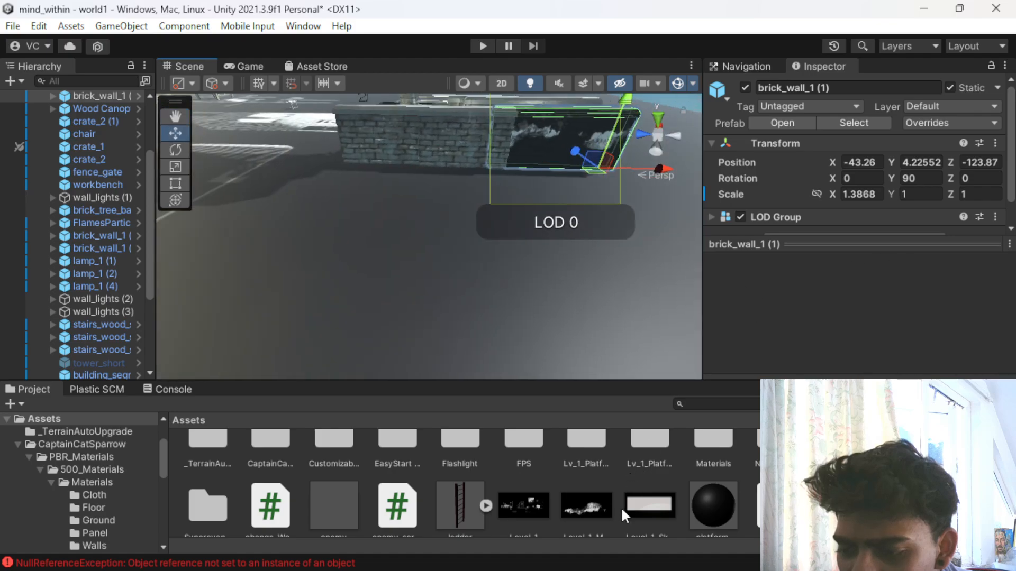
- Apply the Level_1_Mountain_Background texture to brick_wall_1 (5), the adjoining wall section nearer the spiral staircase
{"action": "left_click_drag", "start_coordinate": [564, 529], "coordinate": [462, 138]}
{"action": "scroll", "coordinate": [435, 154], "scroll_direction": "up", "scroll_amount": 2}
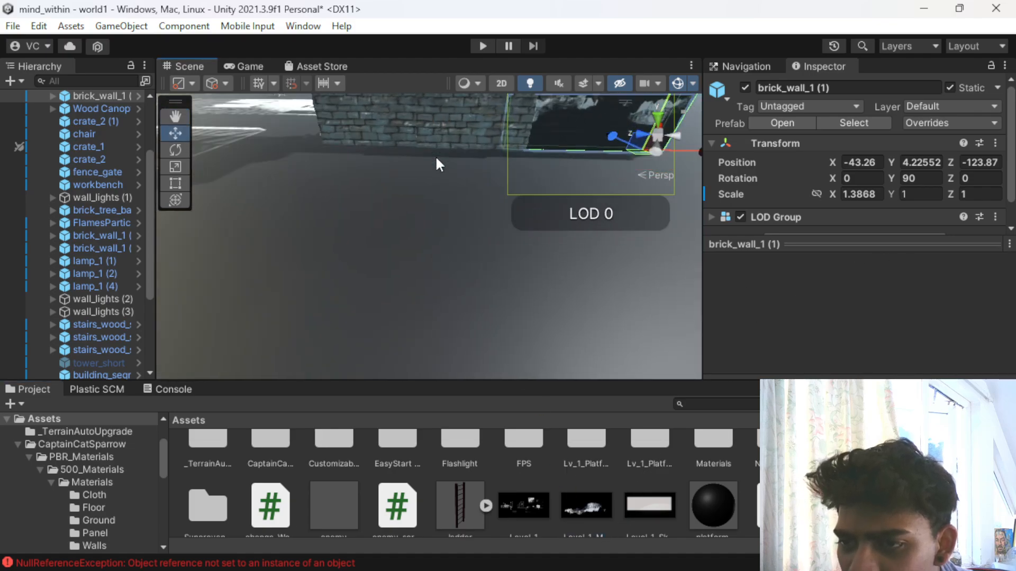
{"action": "scroll", "coordinate": [411, 217], "scroll_direction": "down", "scroll_amount": 5}
{"action": "left_click_drag", "start_coordinate": [517, 267], "coordinate": [883, 264], "text": "alt"}
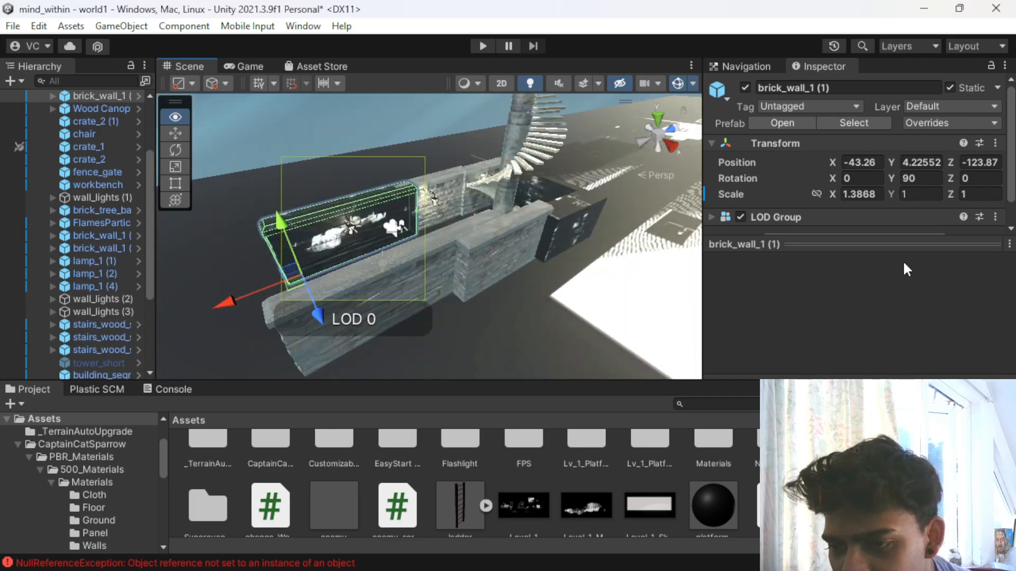
{"action": "scroll", "coordinate": [353, 324], "scroll_direction": "down", "scroll_amount": 3}
{"action": "scroll", "coordinate": [487, 215], "scroll_direction": "up", "scroll_amount": 4}
{"action": "scroll", "coordinate": [486, 215], "scroll_direction": "up", "scroll_amount": 3}
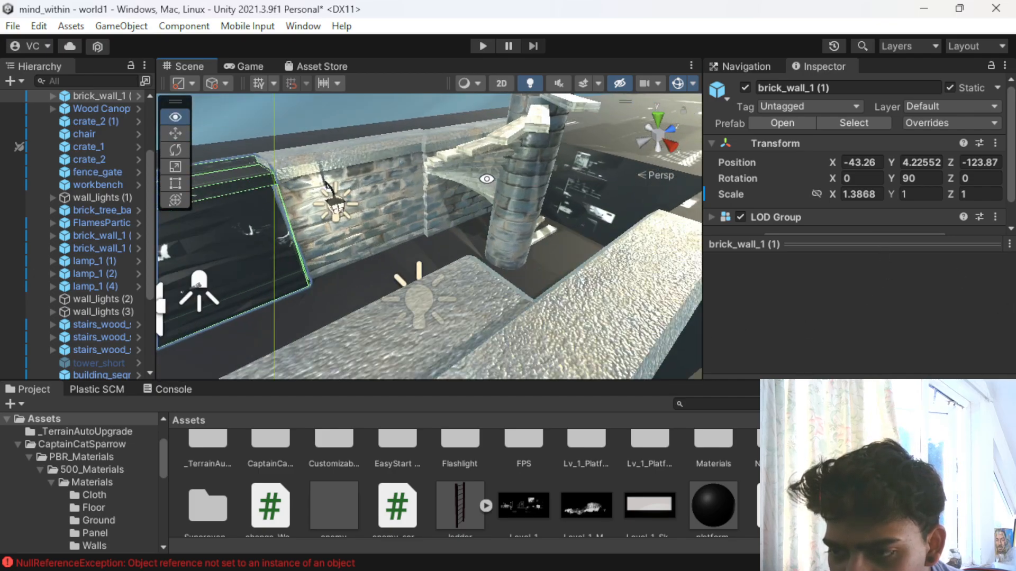
{"action": "left_click", "coordinate": [414, 149]}
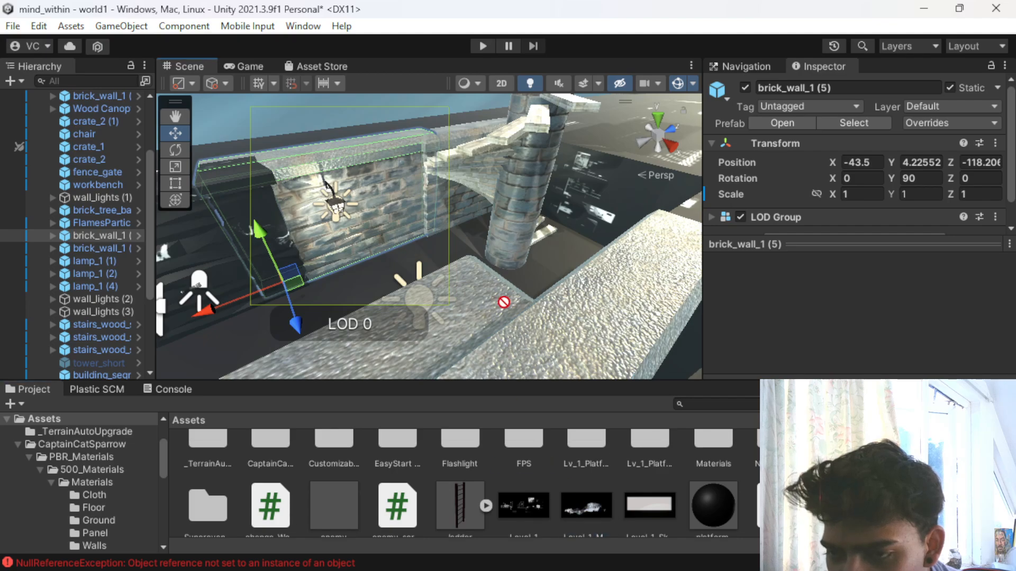
{"action": "left_click_drag", "start_coordinate": [413, 185], "coordinate": [395, 149]}
{"action": "left_click_drag", "start_coordinate": [583, 497], "coordinate": [541, 350]}
- Select brick_wall_1 (22) on the opposite side of the passage and apply the Level_1_Mountain_Background texture to it
{"action": "scroll", "coordinate": [476, 317], "scroll_direction": "down", "scroll_amount": 4}
{"action": "scroll", "coordinate": [461, 325], "scroll_direction": "up", "scroll_amount": 2}
{"action": "right_click_drag", "start_coordinate": [489, 316], "coordinate": [504, 247]}
{"action": "left_click", "coordinate": [504, 246]}
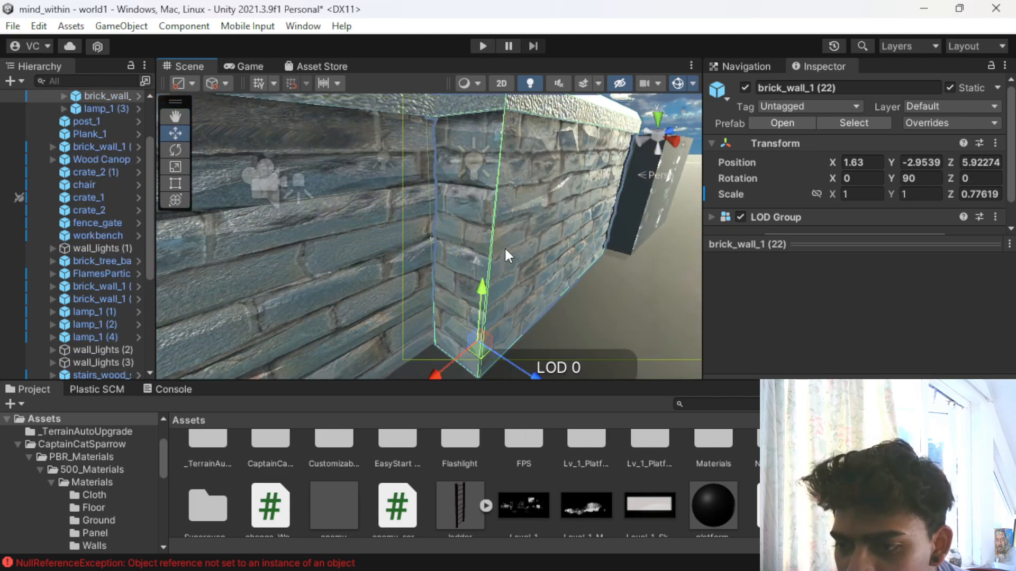
{"action": "scroll", "coordinate": [576, 516], "scroll_direction": "down", "scroll_amount": 1}
{"action": "left_click_drag", "start_coordinate": [576, 500], "coordinate": [521, 264]}
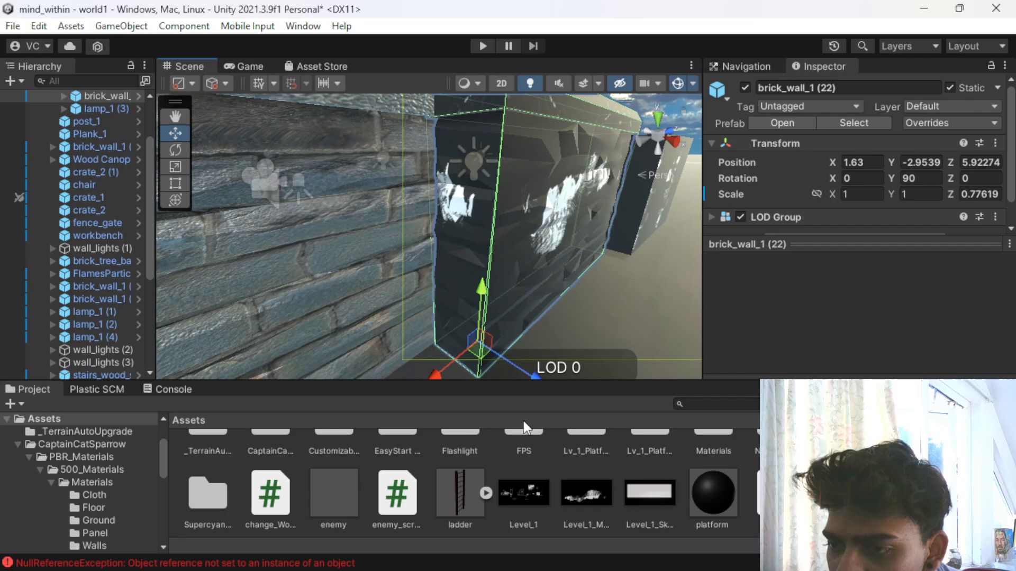
- Apply the Level_1_Mountain_Background texture to brick_wall_1 (21), the long wall next to the section just textured
{"action": "left_click_drag", "start_coordinate": [533, 506], "coordinate": [279, 180]}
{"action": "scroll", "coordinate": [392, 248], "scroll_direction": "down", "scroll_amount": 3}
{"action": "middle_click_drag", "start_coordinate": [393, 248], "coordinate": [471, 215]}
{"action": "left_click_drag", "start_coordinate": [490, 229], "coordinate": [562, 144]}
{"action": "left_click_drag", "start_coordinate": [515, 221], "coordinate": [477, 218], "text": "alt"}
{"action": "left_click", "coordinate": [469, 234]}
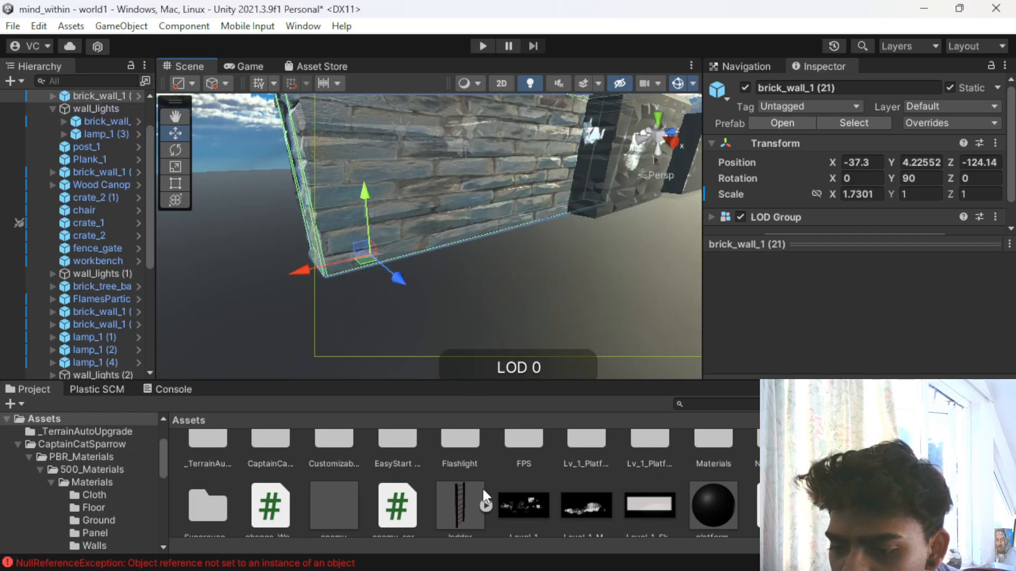
{"action": "scroll", "coordinate": [439, 154], "scroll_direction": "down", "scroll_amount": 5}
{"action": "left_click_drag", "start_coordinate": [431, 194], "coordinate": [364, 335], "text": "alt"}
{"action": "scroll", "coordinate": [530, 172], "scroll_direction": "up", "scroll_amount": 4}
- Select the lowest stairs_wood_spiral and apply the Level_1 texture to its stone pillar
{"action": "left_click", "coordinate": [631, 227]}
{"action": "left_click_drag", "start_coordinate": [614, 318], "coordinate": [571, 286], "text": "alt"}
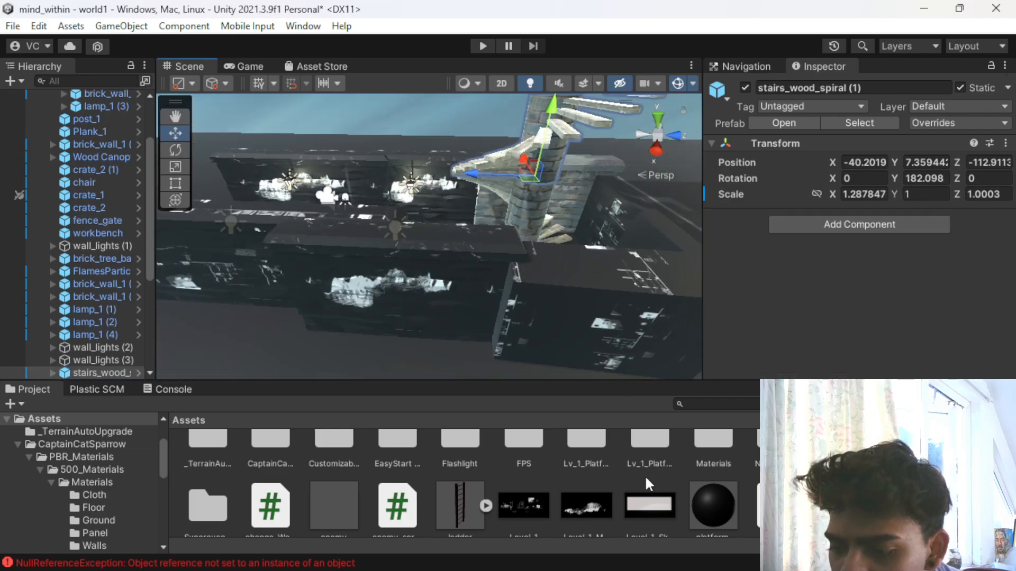
{"action": "left_click", "coordinate": [529, 209]}
{"action": "left_click_drag", "start_coordinate": [491, 240], "coordinate": [437, 236], "text": "alt"}
{"action": "left_click_drag", "start_coordinate": [514, 498], "coordinate": [477, 131]}
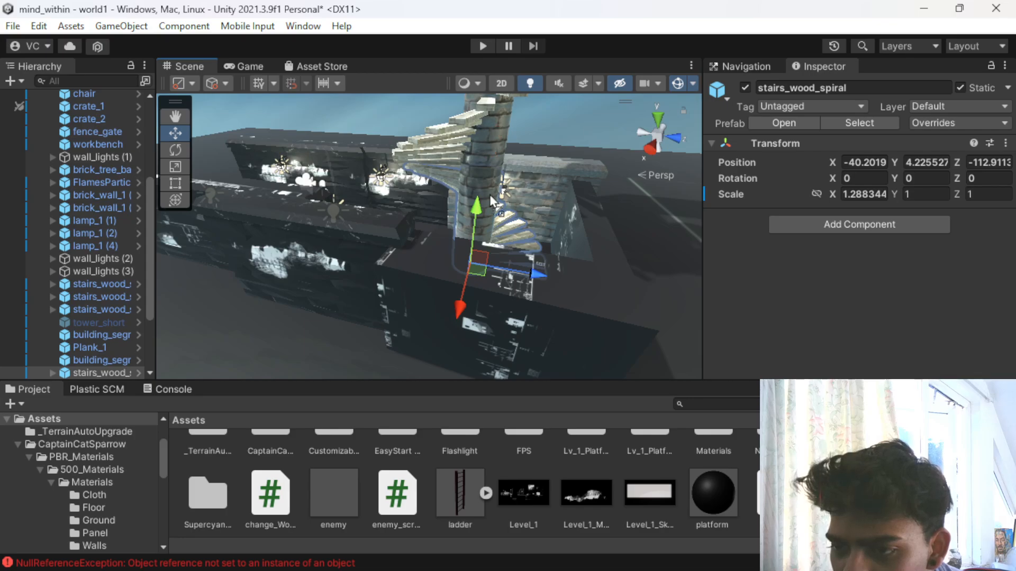
{"action": "left_click_drag", "start_coordinate": [490, 198], "coordinate": [481, 168]}
{"action": "left_click_drag", "start_coordinate": [518, 487], "coordinate": [502, 135]}
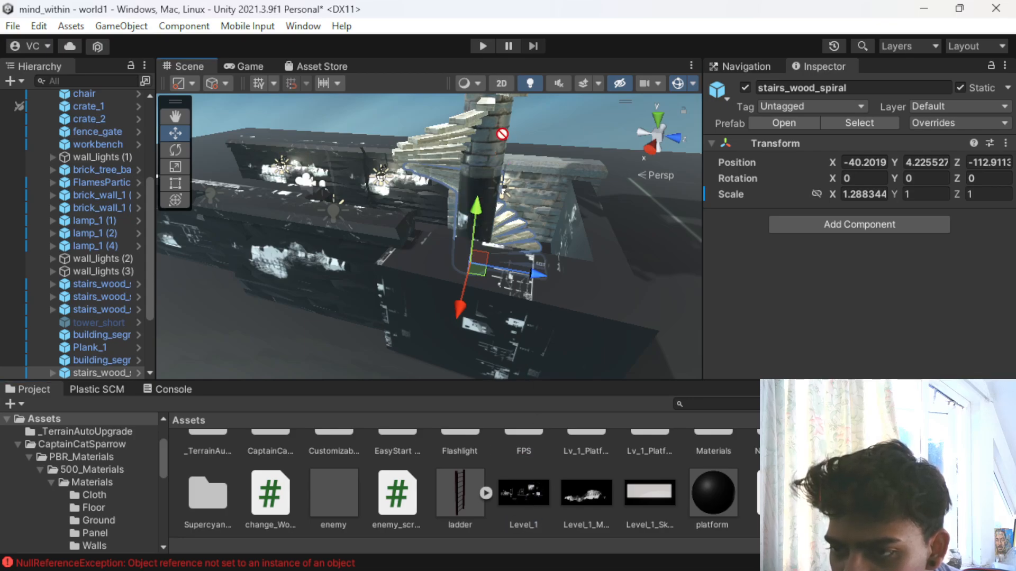
- Select stairs_wood_spiral (1) and apply the Level_1 texture to its pillar section
{"action": "left_click", "coordinate": [497, 145]}
{"action": "left_click_drag", "start_coordinate": [513, 484], "coordinate": [506, 132]}
{"action": "scroll", "coordinate": [506, 157], "scroll_direction": "down", "scroll_amount": 3}
{"action": "middle_click_drag", "start_coordinate": [506, 157], "coordinate": [525, 248]}
{"action": "scroll", "coordinate": [525, 248], "scroll_direction": "up", "scroll_amount": 4}
{"action": "scroll", "coordinate": [499, 259], "scroll_direction": "down", "scroll_amount": 3}
- Apply the Level_1_Mountain_Background texture to the pillar of stairs_wood_spiral (2) and select that staircase section
{"action": "left_click_drag", "start_coordinate": [586, 505], "coordinate": [606, 176]}
{"action": "scroll", "coordinate": [582, 179], "scroll_direction": "down", "scroll_amount": 2}
{"action": "scroll", "coordinate": [542, 302], "scroll_direction": "up", "scroll_amount": 1}
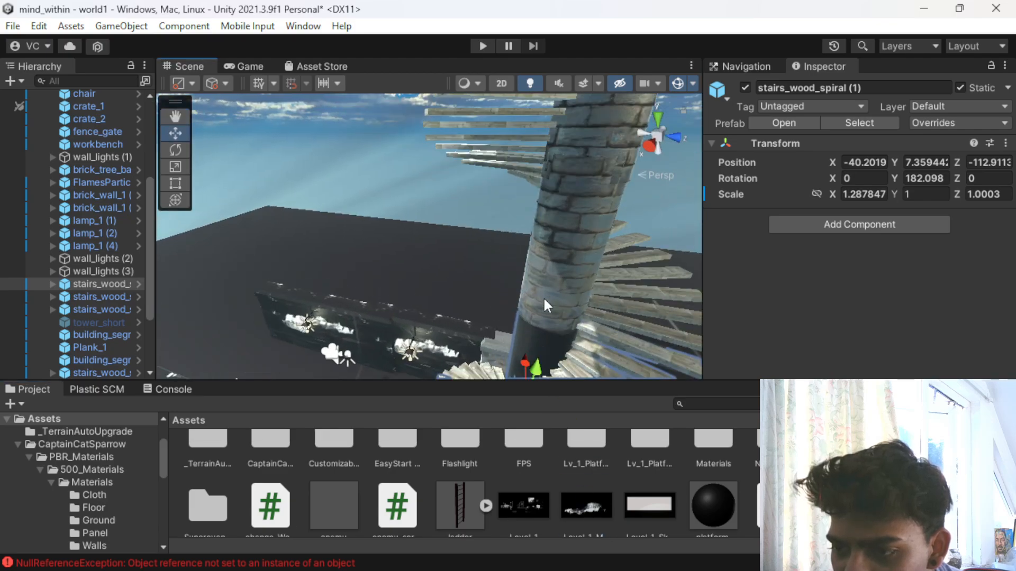
{"action": "left_click_drag", "start_coordinate": [594, 505], "coordinate": [594, 204]}
{"action": "left_click", "coordinate": [586, 154]}
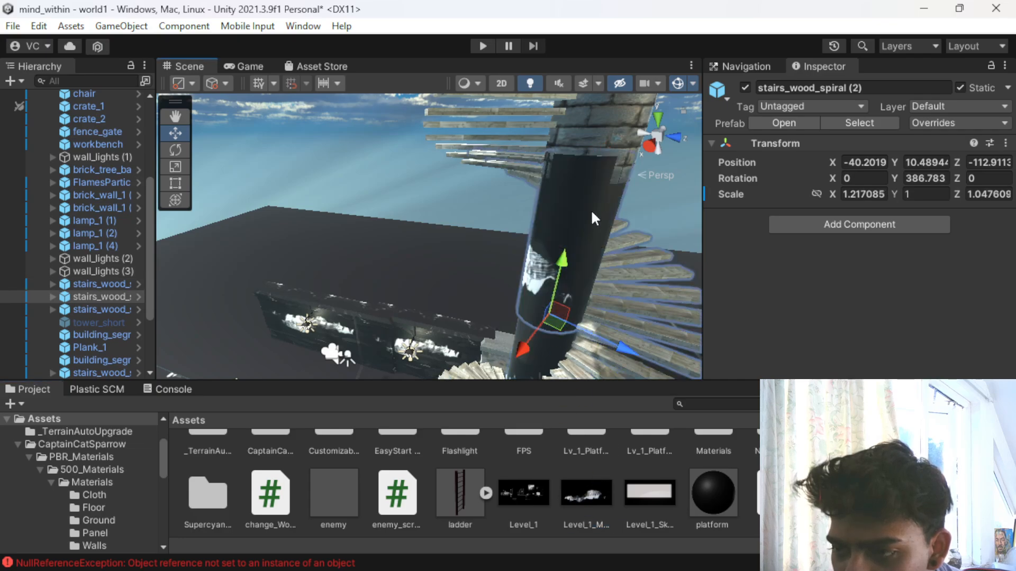
- Select the stone_pillar inside stairs_wood_spiral (3) and apply the Level_1_Mountain_Background texture to it
{"action": "left_click", "coordinate": [592, 145]}
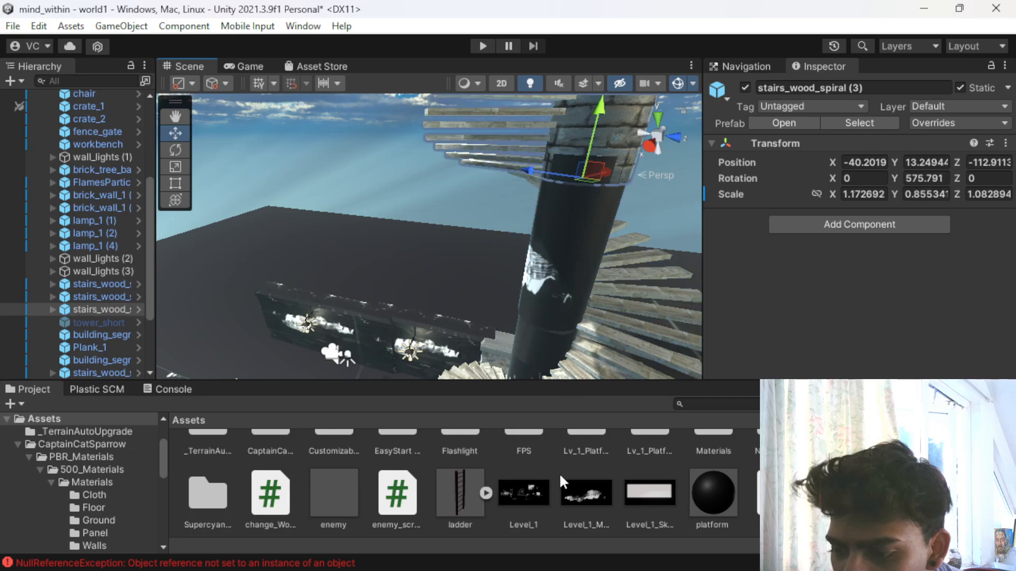
{"action": "scroll", "coordinate": [580, 494], "scroll_direction": "up", "scroll_amount": 1}
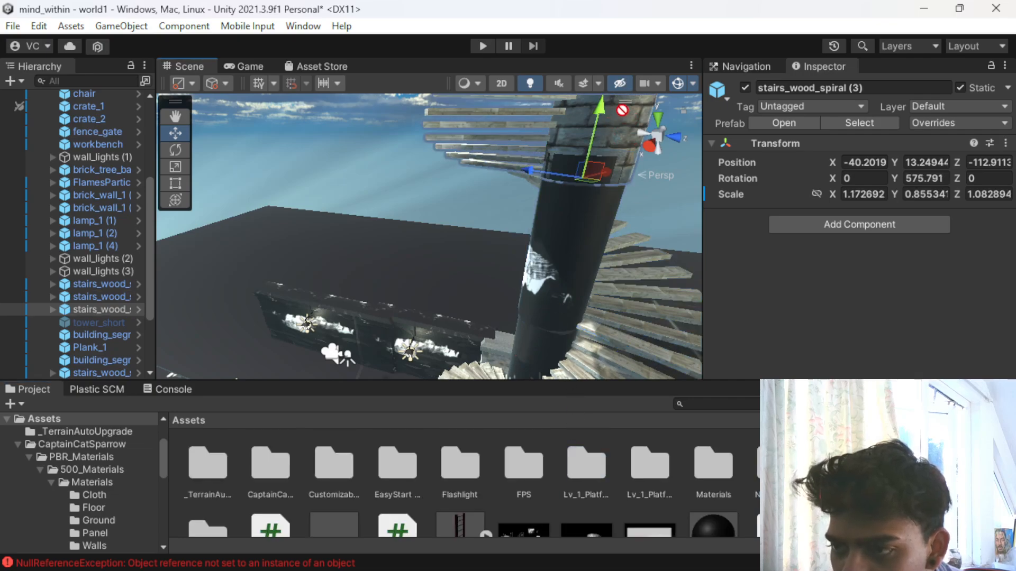
{"action": "middle_click_drag", "start_coordinate": [580, 108], "coordinate": [567, 205]}
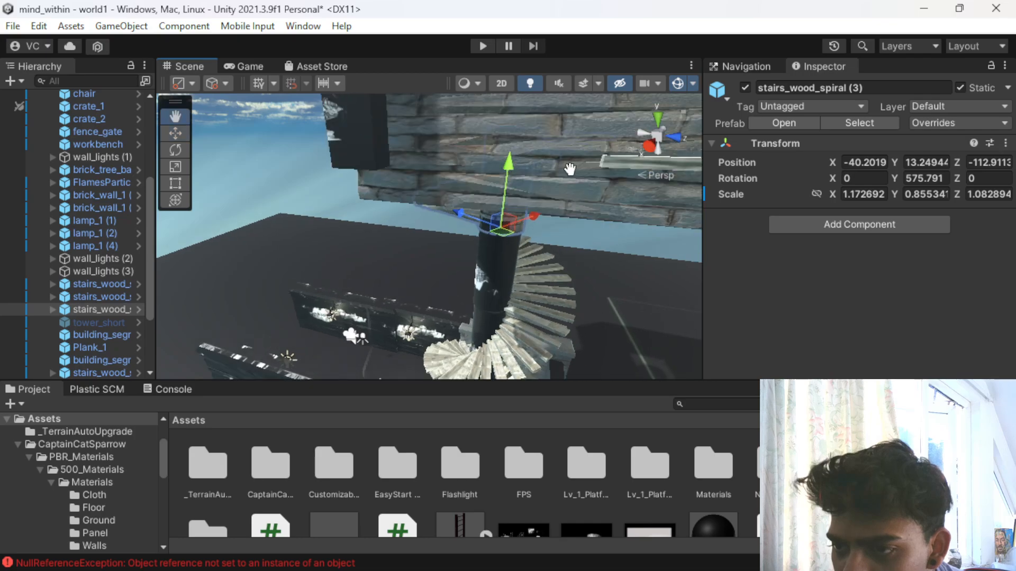
{"action": "scroll", "coordinate": [562, 206], "scroll_direction": "up", "scroll_amount": 3}
{"action": "scroll", "coordinate": [558, 203], "scroll_direction": "down", "scroll_amount": 3}
{"action": "left_click_drag", "start_coordinate": [544, 255], "coordinate": [534, 168], "text": "alt"}
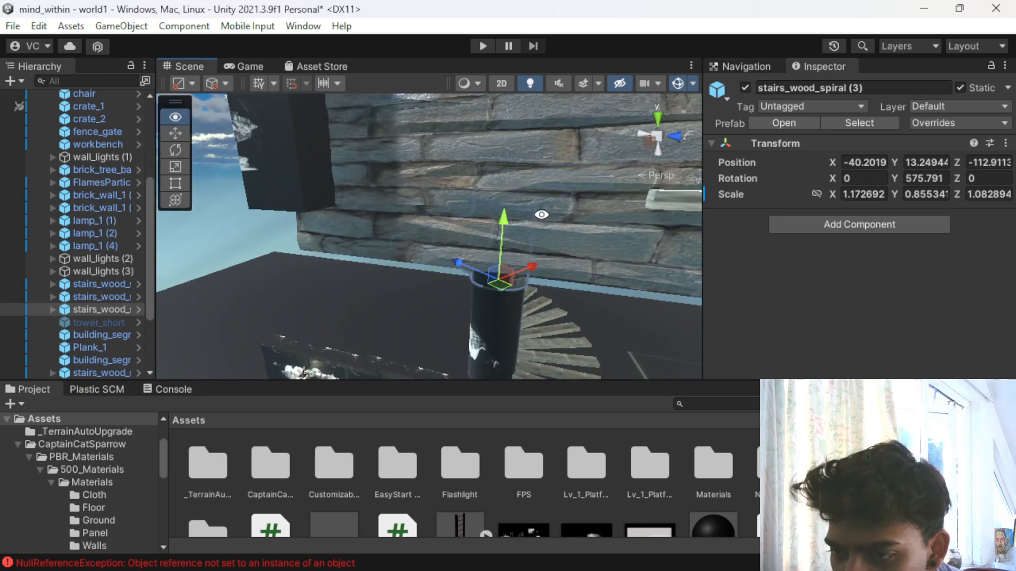
{"action": "left_click", "coordinate": [534, 167]}
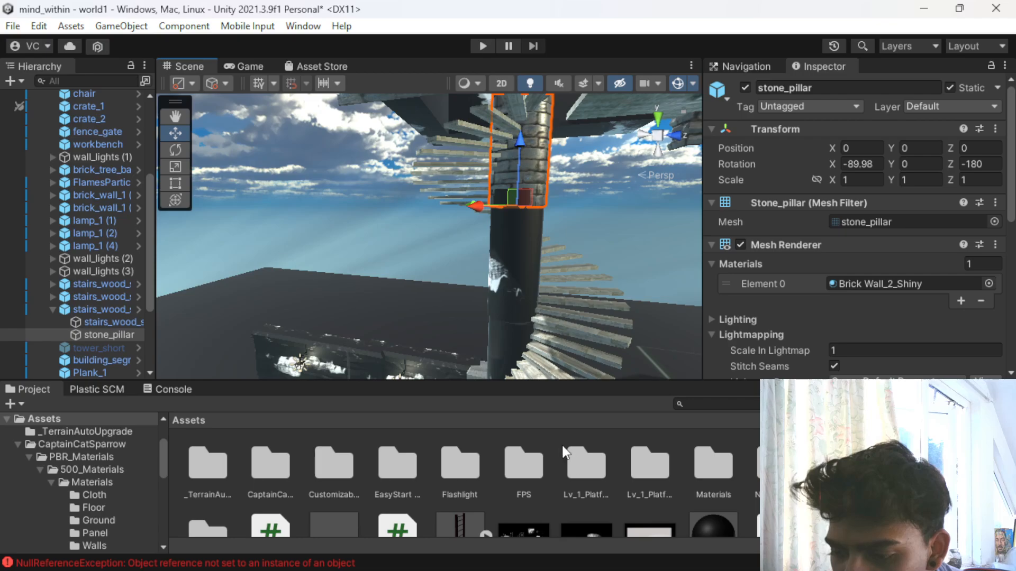
{"action": "scroll", "coordinate": [570, 451], "scroll_direction": "down", "scroll_amount": 2}
{"action": "left_click_drag", "start_coordinate": [585, 500], "coordinate": [541, 133]}
{"action": "scroll", "coordinate": [537, 145], "scroll_direction": "down", "scroll_amount": 2}
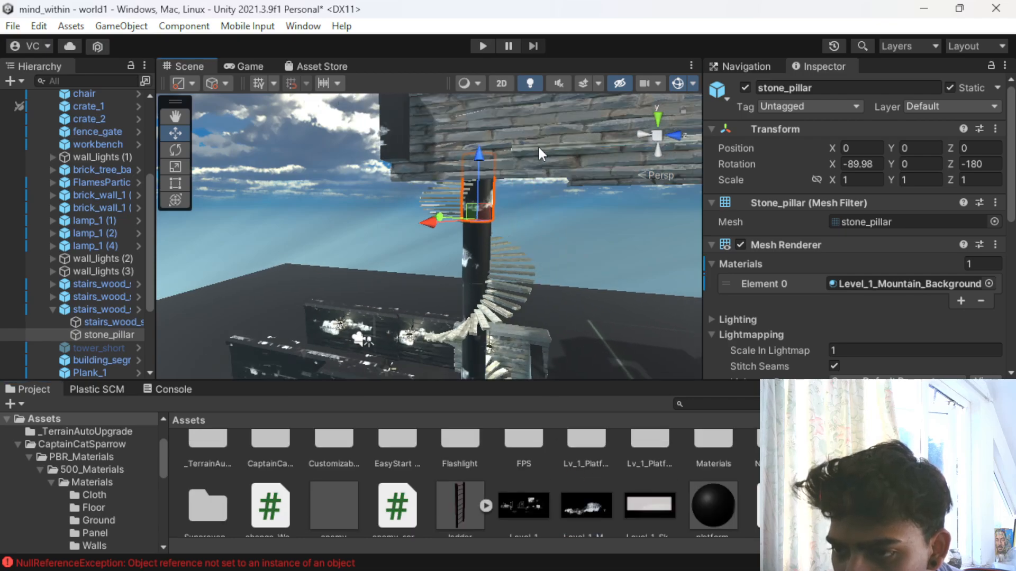
- Select Plank_1, the walkway floor between the upper walls, and apply the Level_1_Mountain_Background texture to it
{"action": "left_click_drag", "start_coordinate": [540, 205], "coordinate": [445, 275], "text": "alt"}
{"action": "left_click", "coordinate": [413, 297]}
{"action": "scroll", "coordinate": [416, 299], "scroll_direction": "up", "scroll_amount": 2}
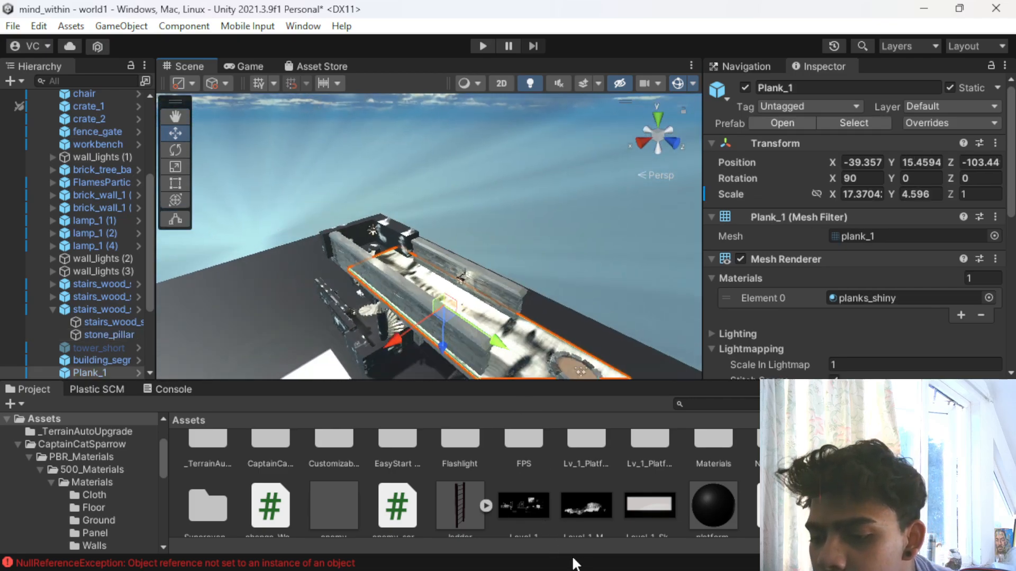
{"action": "scroll", "coordinate": [392, 204], "scroll_direction": "up", "scroll_amount": 5}
{"action": "scroll", "coordinate": [368, 209], "scroll_direction": "down", "scroll_amount": 6}
{"action": "scroll", "coordinate": [381, 127], "scroll_direction": "up", "scroll_amount": 6}
{"action": "middle_click_drag", "start_coordinate": [382, 124], "coordinate": [389, 184]}
{"action": "scroll", "coordinate": [374, 259], "scroll_direction": "down", "scroll_amount": 2}
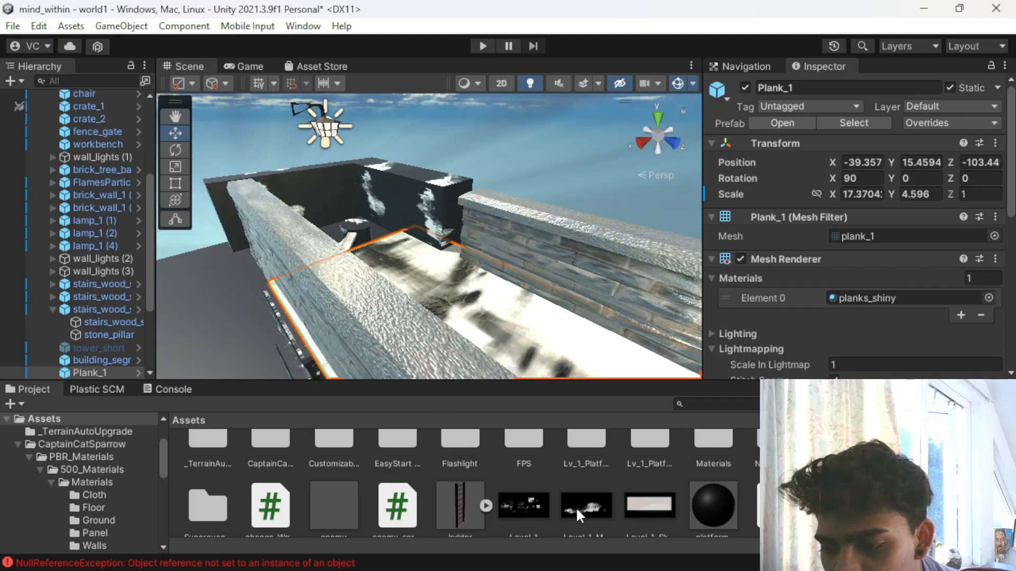
{"action": "left_click_drag", "start_coordinate": [464, 288], "coordinate": [481, 302]}
{"action": "left_click_drag", "start_coordinate": [581, 529], "coordinate": [540, 254]}
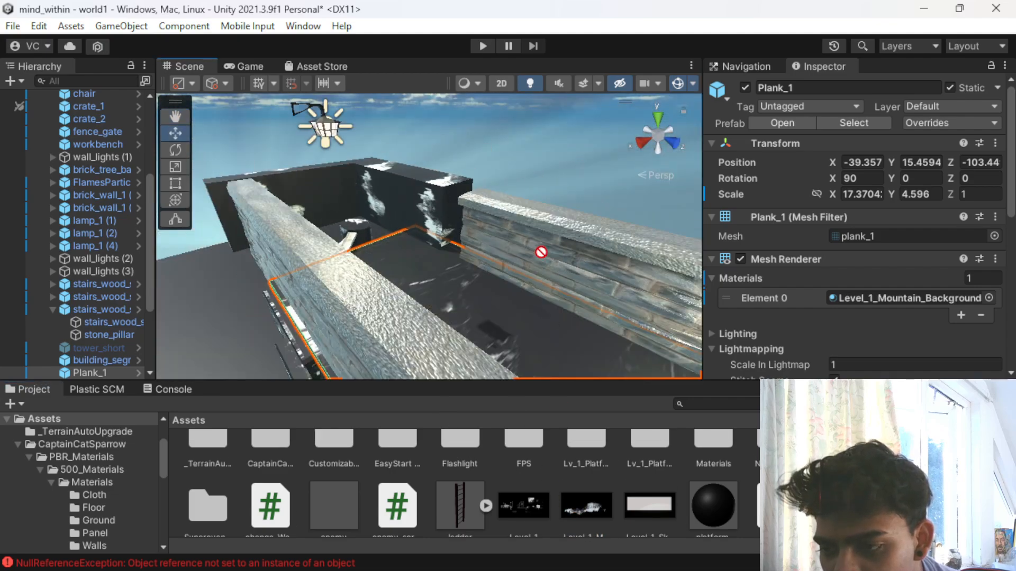
- Apply the Level_1_Mountain_Background texture to the brick wall inside wall_lights (2) along the far side of the walkway
{"action": "left_click_drag", "start_coordinate": [632, 245], "coordinate": [633, 245]}
{"action": "left_click", "coordinate": [592, 265]}
{"action": "left_click_drag", "start_coordinate": [579, 500], "coordinate": [568, 236]}
{"action": "scroll", "coordinate": [568, 236], "scroll_direction": "down", "scroll_amount": 4}
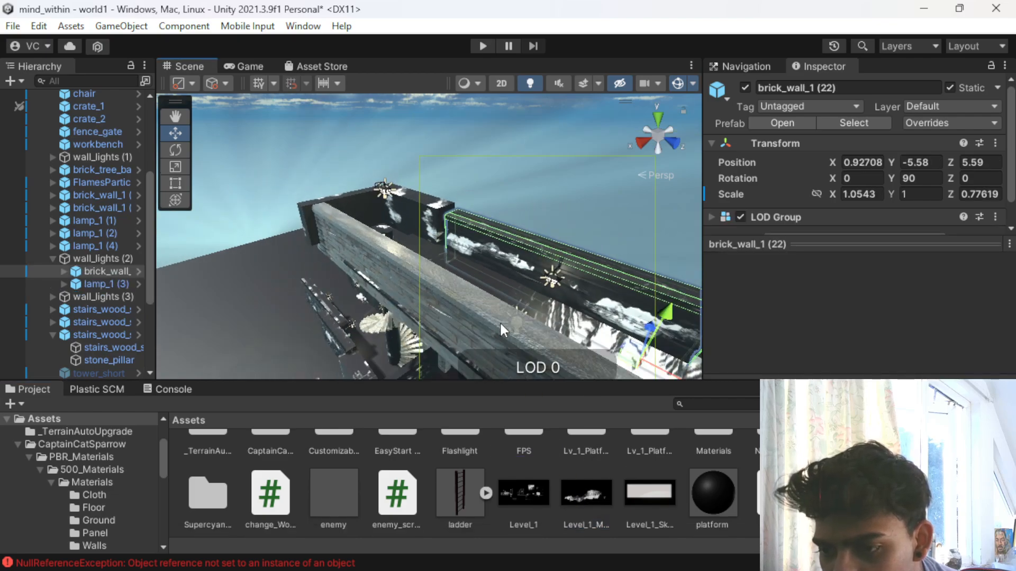
- Apply the Level_1_Mountain_Background texture to the near-side walkway brick walls inside wall_lights (3) and wall_lights (1)
{"action": "left_click", "coordinate": [500, 324]}
{"action": "left_click_drag", "start_coordinate": [431, 278], "coordinate": [431, 277]}
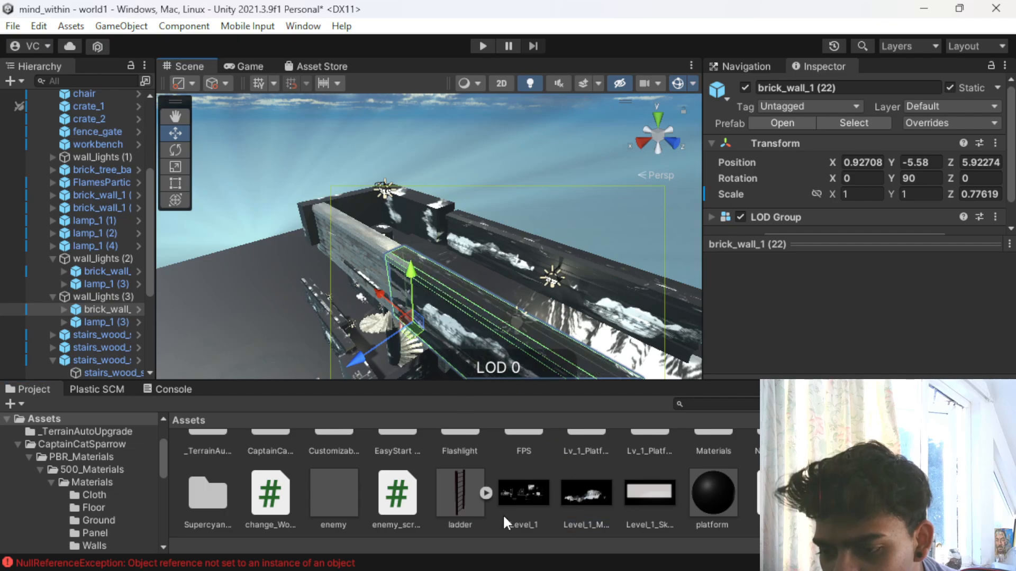
{"action": "left_click", "coordinate": [353, 257]}
{"action": "left_click_drag", "start_coordinate": [570, 487], "coordinate": [388, 249]}
{"action": "scroll", "coordinate": [391, 253], "scroll_direction": "down", "scroll_amount": 6}
{"action": "scroll", "coordinate": [456, 290], "scroll_direction": "up", "scroll_amount": 7}
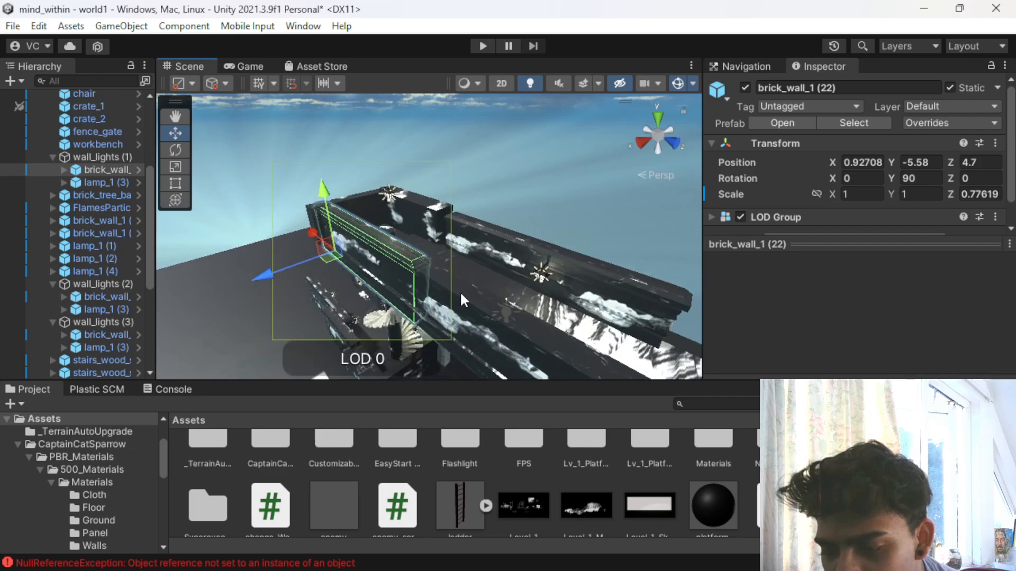
{"action": "scroll", "coordinate": [430, 277], "scroll_direction": "down", "scroll_amount": 5}
{"action": "left_click", "coordinate": [385, 306]}
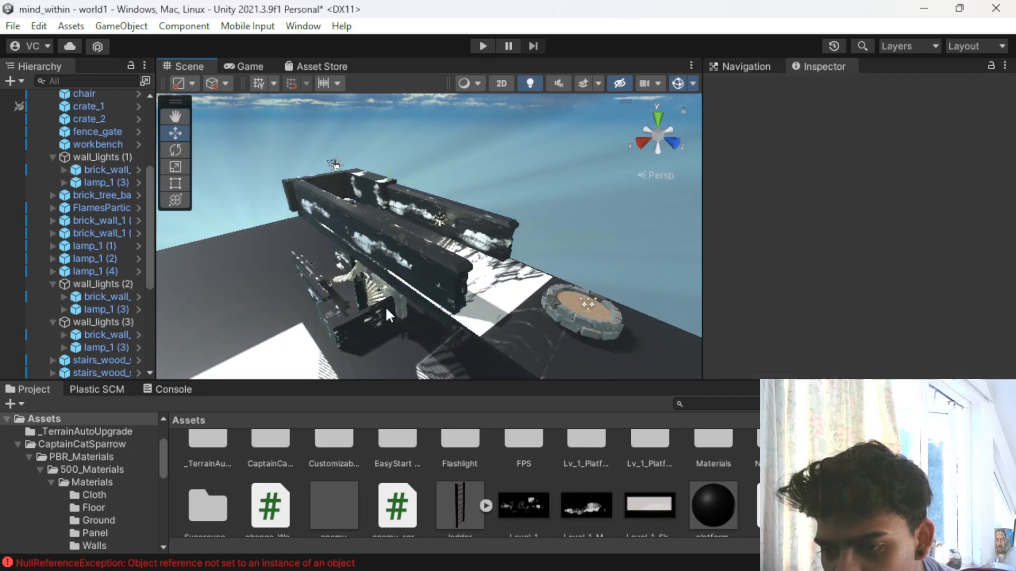
{"action": "left_click", "coordinate": [453, 275]}
{"action": "left_click", "coordinate": [559, 332]}
{"action": "scroll", "coordinate": [555, 322], "scroll_direction": "down", "scroll_amount": 3}
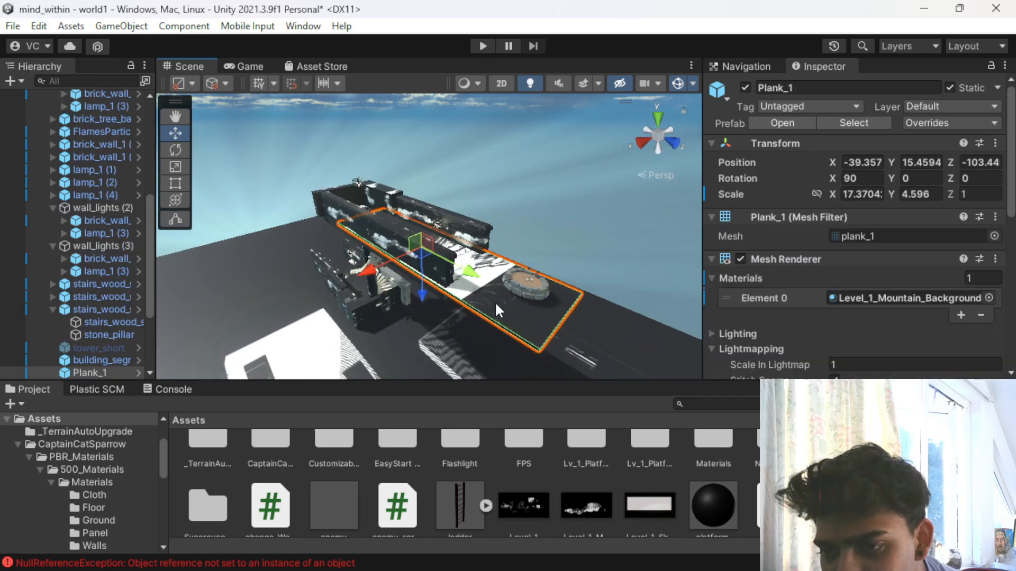
- Open the SkySeries Freebie asset folder and apply its dark starry six-sided sky material as the scene's skybox
{"action": "scroll", "coordinate": [509, 431], "scroll_direction": "down", "scroll_amount": 1}
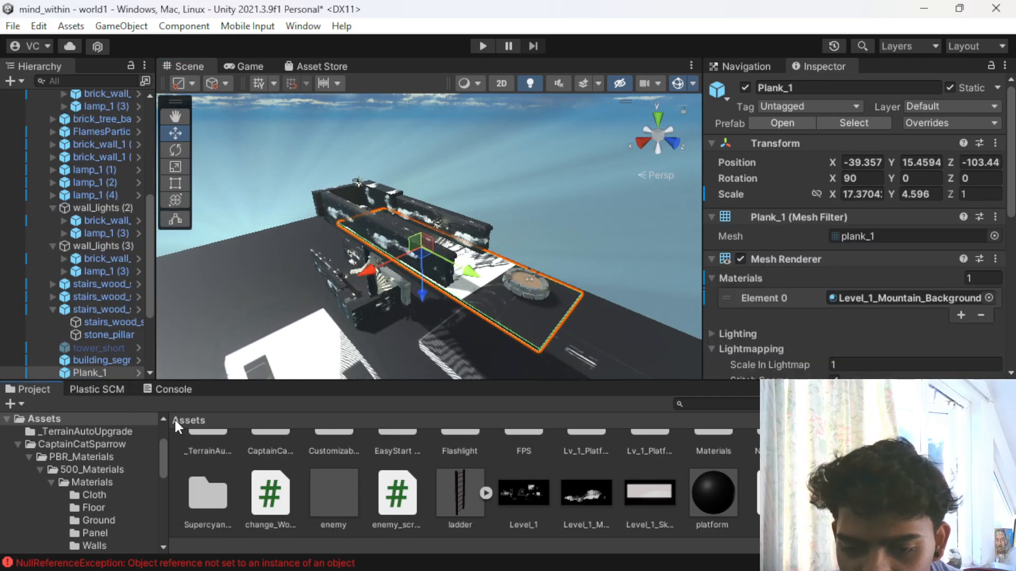
{"action": "scroll", "coordinate": [586, 456], "scroll_direction": "up", "scroll_amount": 1}
{"action": "left_click", "coordinate": [840, 464]}
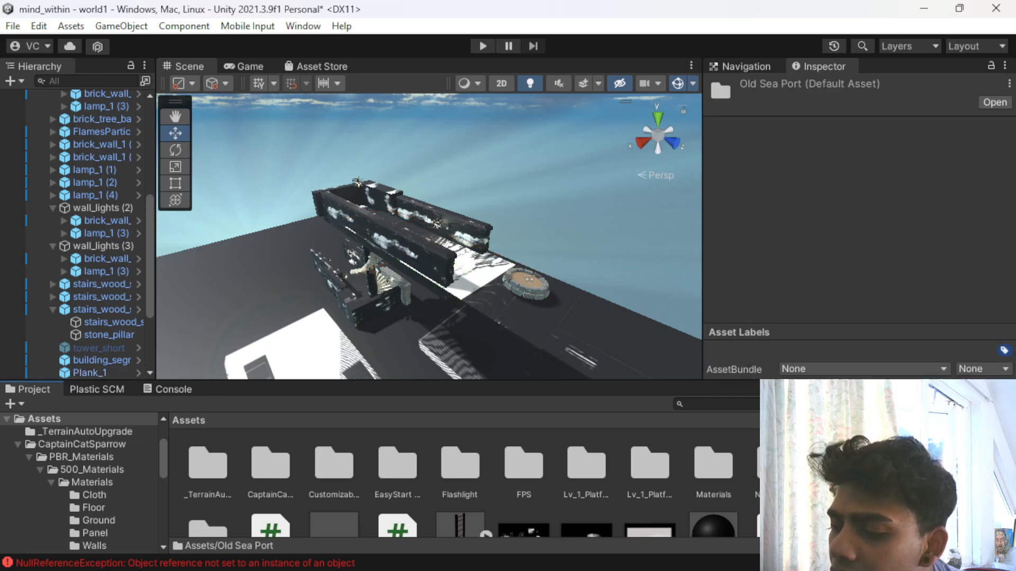
{"action": "double_click", "coordinate": [966, 464]}
{"action": "left_click_drag", "start_coordinate": [333, 462], "coordinate": [653, 280]}
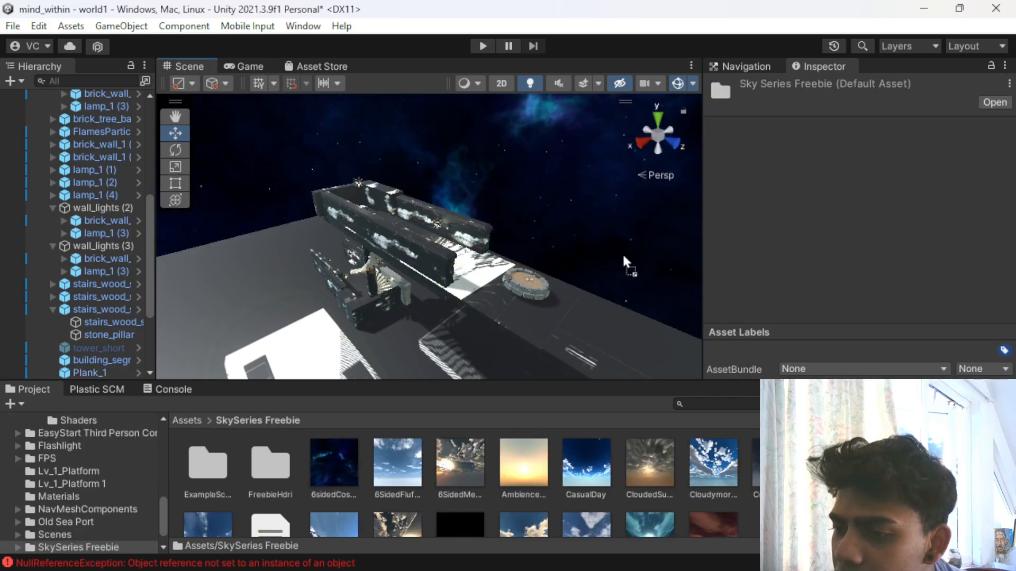
{"action": "scroll", "coordinate": [363, 297], "scroll_direction": "down", "scroll_amount": 3}
{"action": "scroll", "coordinate": [359, 297], "scroll_direction": "up", "scroll_amount": 6}
{"action": "scroll", "coordinate": [357, 296], "scroll_direction": "down", "scroll_amount": 2}
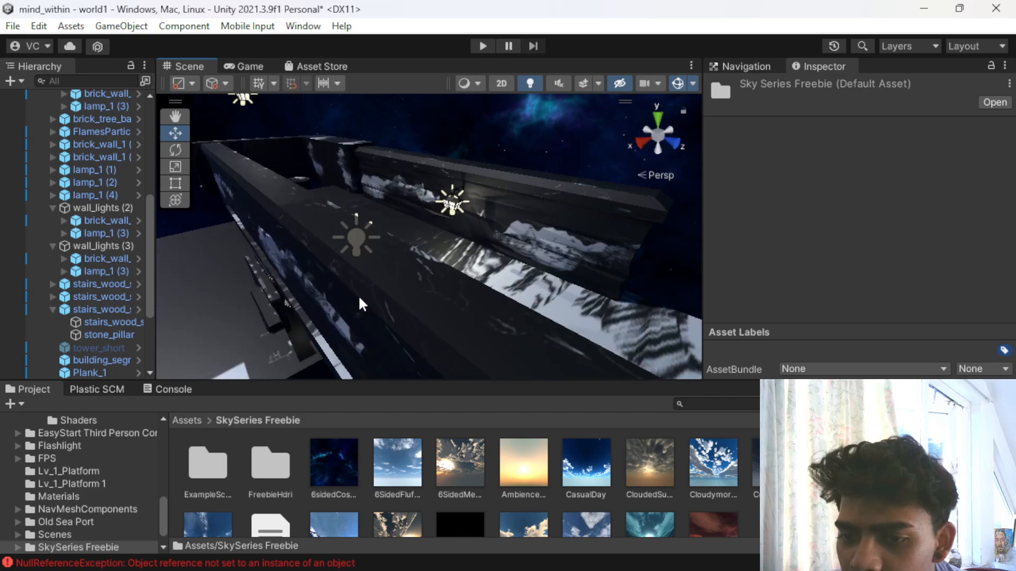
- Play-test the level by climbing the spiral staircase and walking between the textured walls to the fire pit, then stop play mode
{"action": "left_click", "coordinate": [478, 47]}
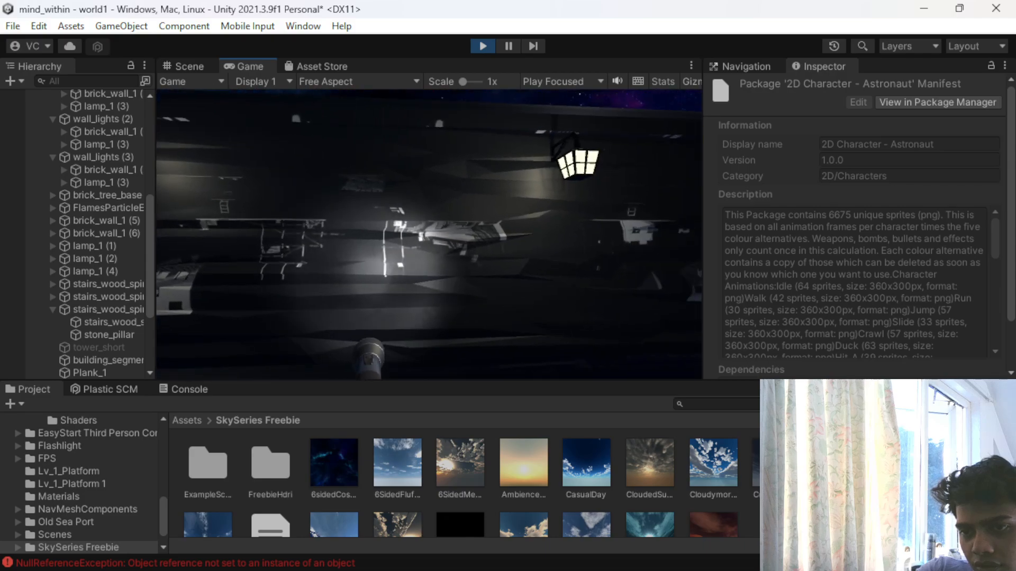
{"action": "key", "text": "w"}
{"action": "key", "text": "w"}
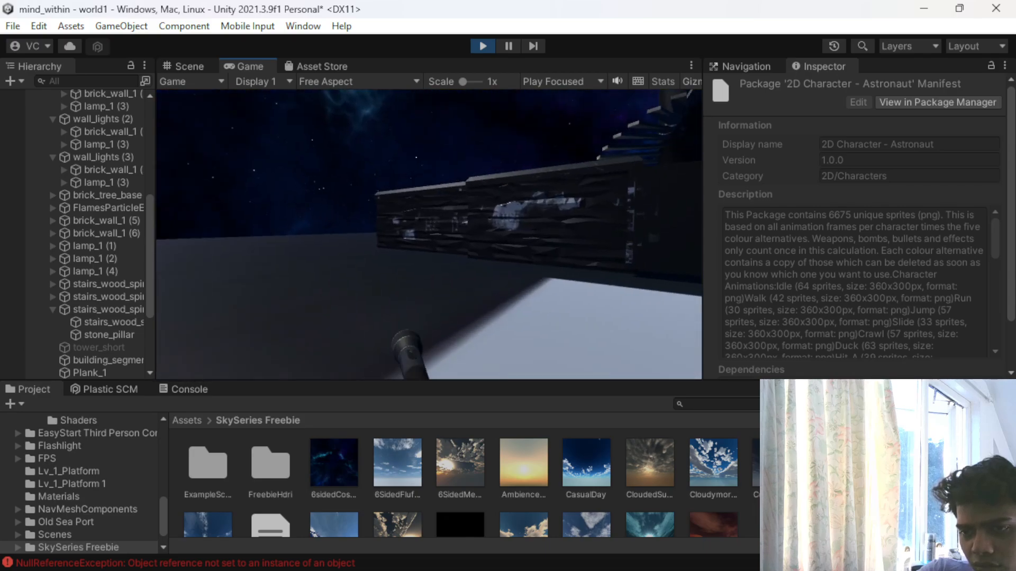
{"action": "key", "text": "w"}
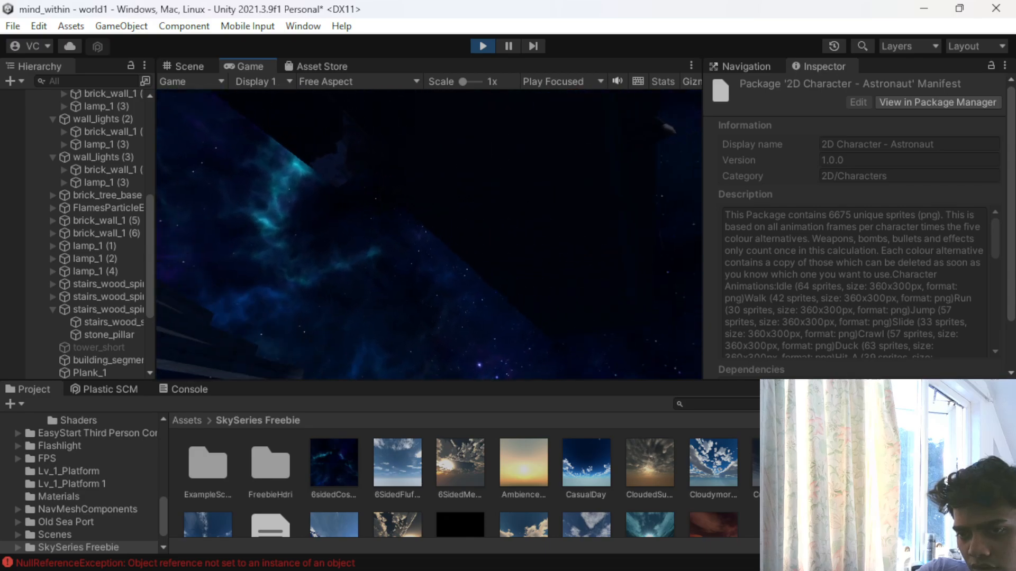
{"action": "key", "text": "w"}
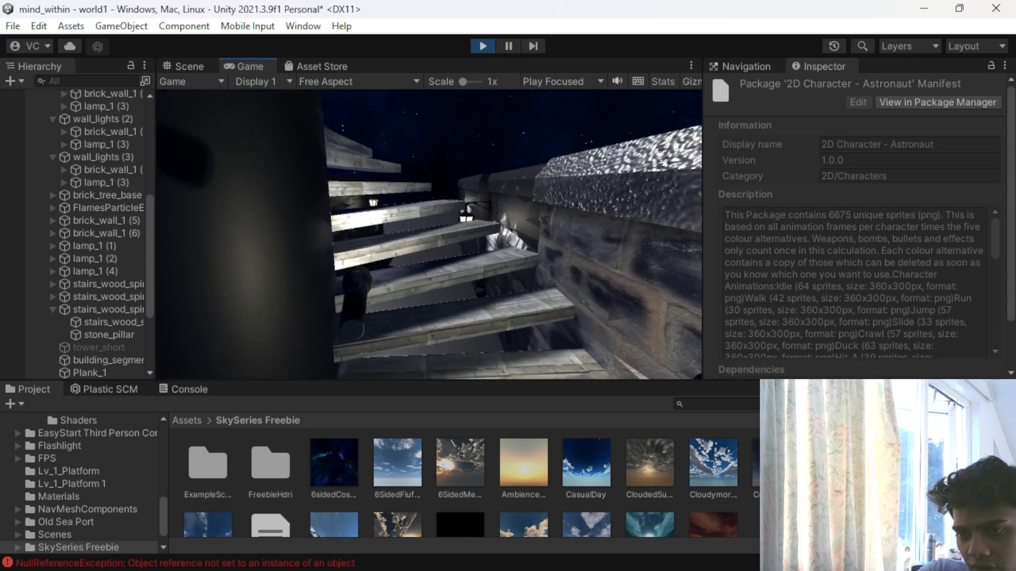
{"action": "key", "text": "w"}
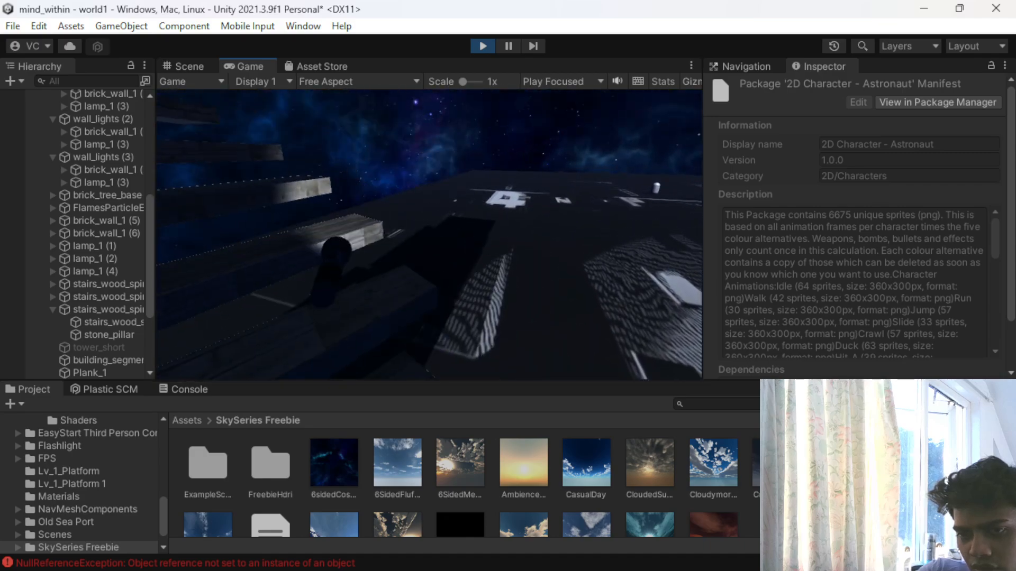
{"action": "key", "text": "w"}
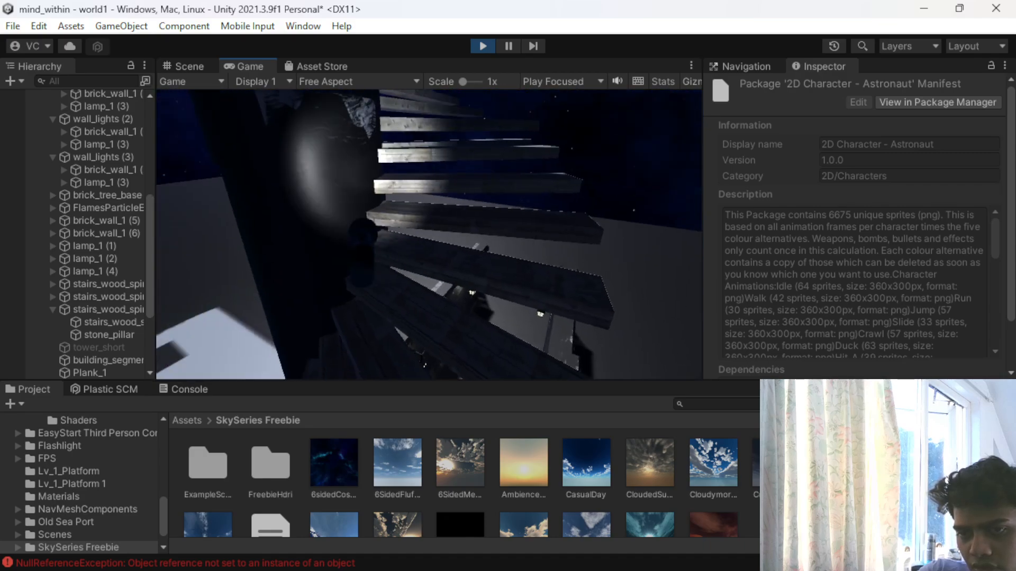
{"action": "key", "text": "w"}
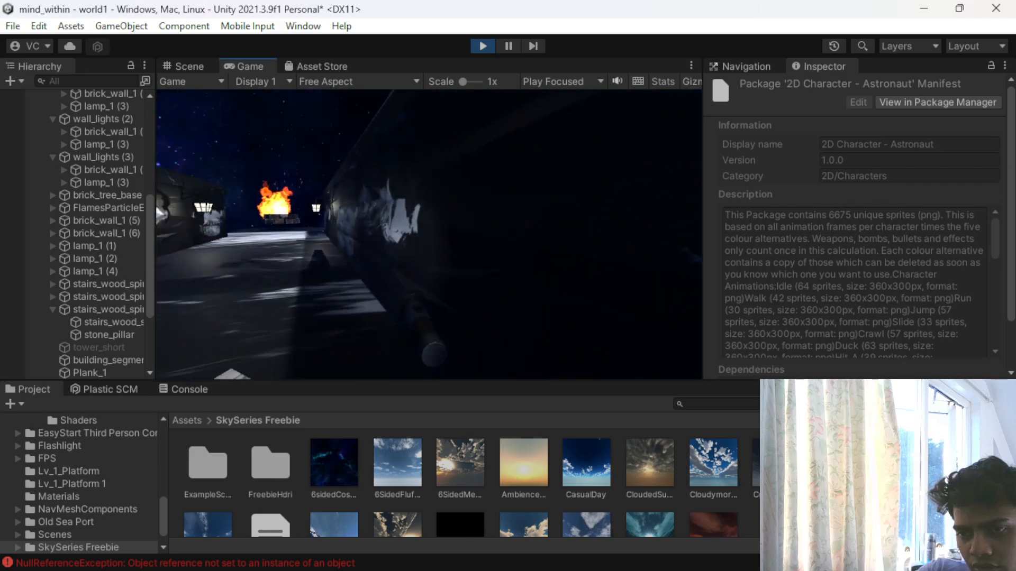
{"action": "key", "text": "w"}
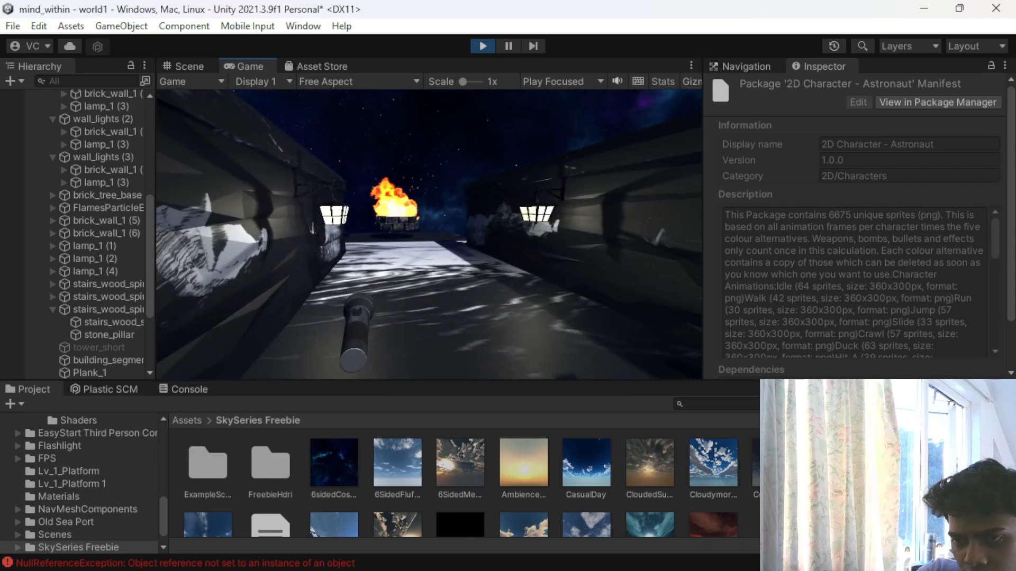
{"action": "key", "text": "w"}
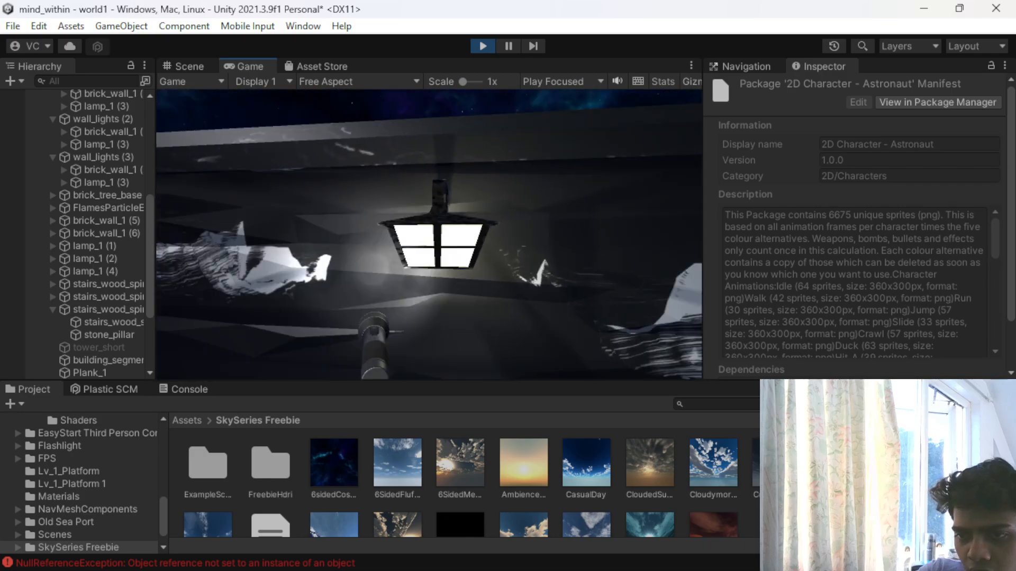
{"action": "key", "text": "w"}
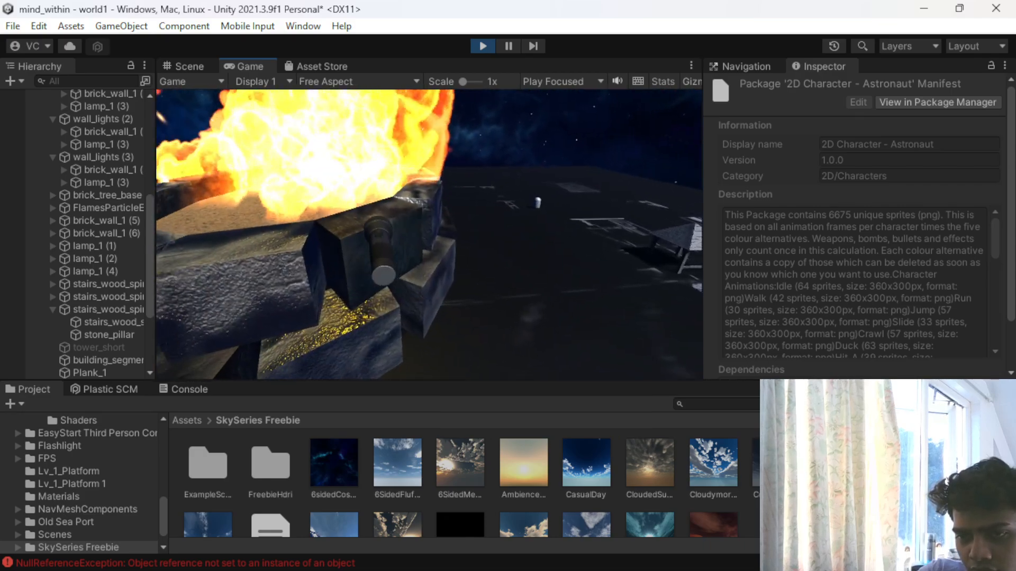
{"action": "key", "text": "Escape"}
{"action": "left_click", "coordinate": [476, 43]}
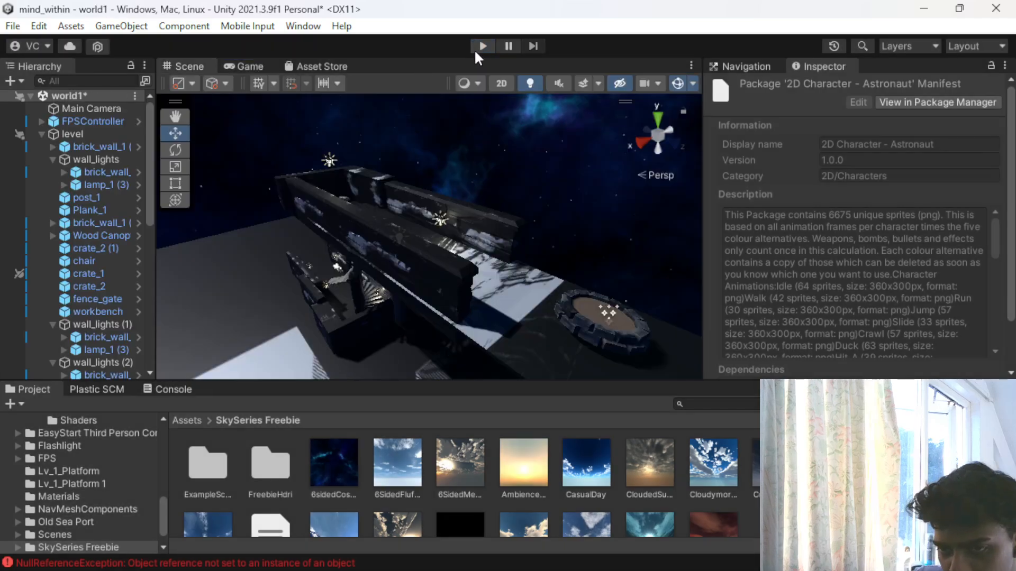
- Select the large ground platform beneath the level's structures
{"action": "scroll", "coordinate": [443, 302], "scroll_direction": "up", "scroll_amount": 8}
{"action": "scroll", "coordinate": [438, 304], "scroll_direction": "down", "scroll_amount": 8}
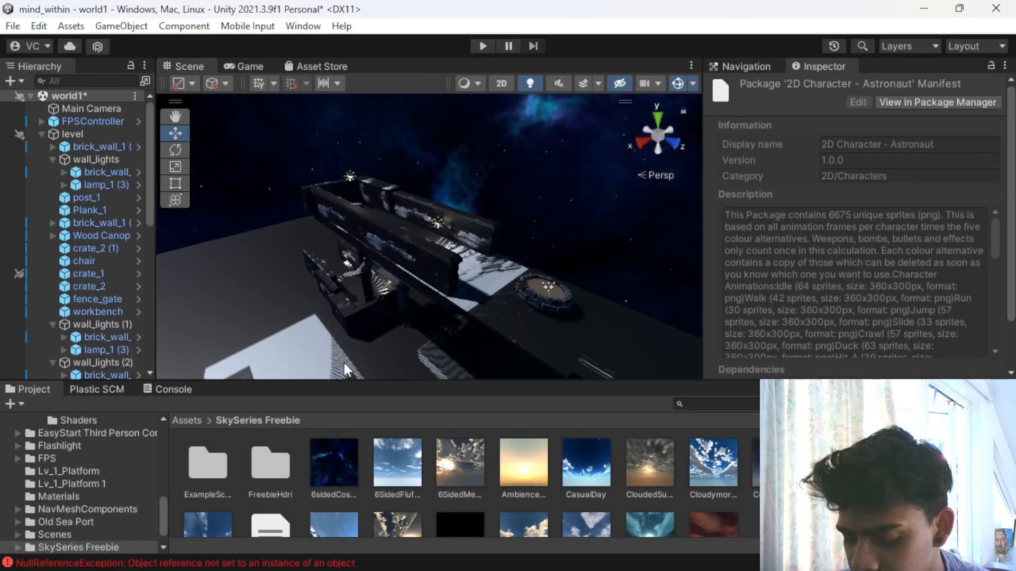
{"action": "left_click_drag", "start_coordinate": [284, 312], "coordinate": [516, 379], "text": "alt"}
{"action": "middle_click_drag", "start_coordinate": [531, 233], "coordinate": [440, 229]}
{"action": "left_click", "coordinate": [551, 275]}
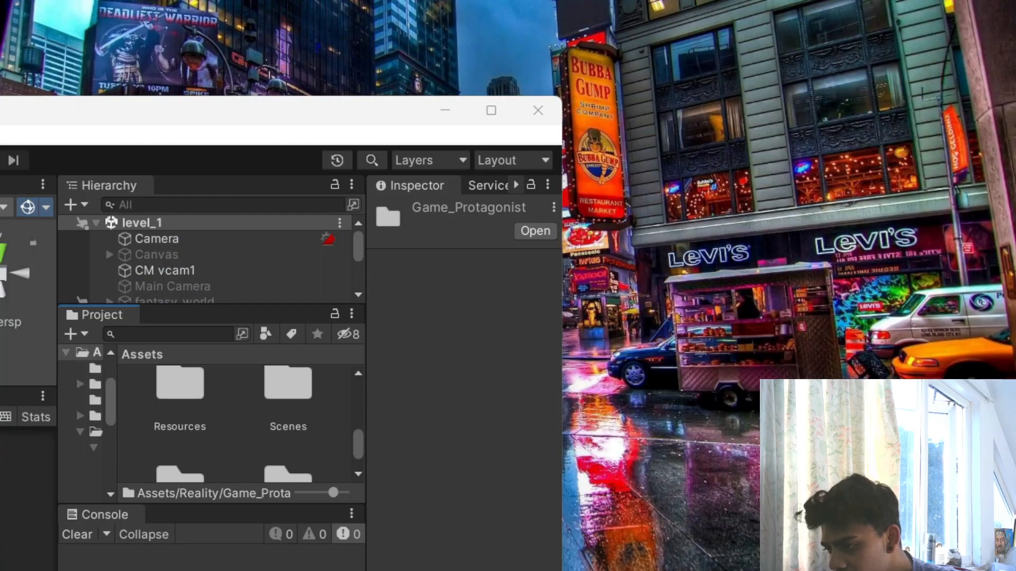
- Switch to the materials_task Unity project and snap its window to one half of the screen
{"action": "key", "text": "alt+Tab"}
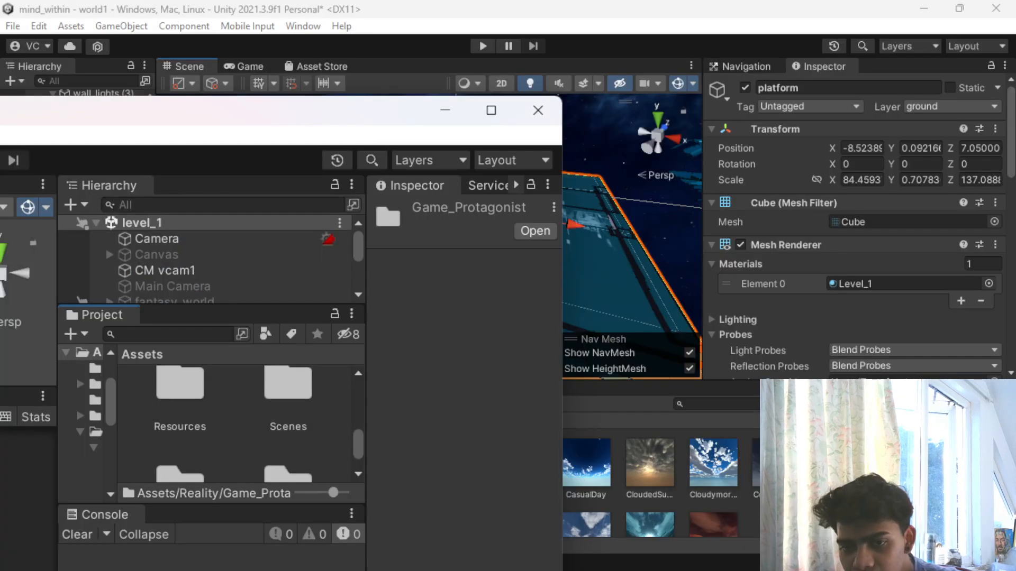
{"action": "left_click_drag", "start_coordinate": [277, 113], "coordinate": [589, 123]}
{"action": "scroll", "coordinate": [573, 366], "scroll_direction": "up", "scroll_amount": 1}
{"action": "scroll", "coordinate": [573, 366], "scroll_direction": "down", "scroll_amount": 1}
{"action": "scroll", "coordinate": [574, 367], "scroll_direction": "up", "scroll_amount": 1}
{"action": "scroll", "coordinate": [524, 341], "scroll_direction": "up", "scroll_amount": 2}
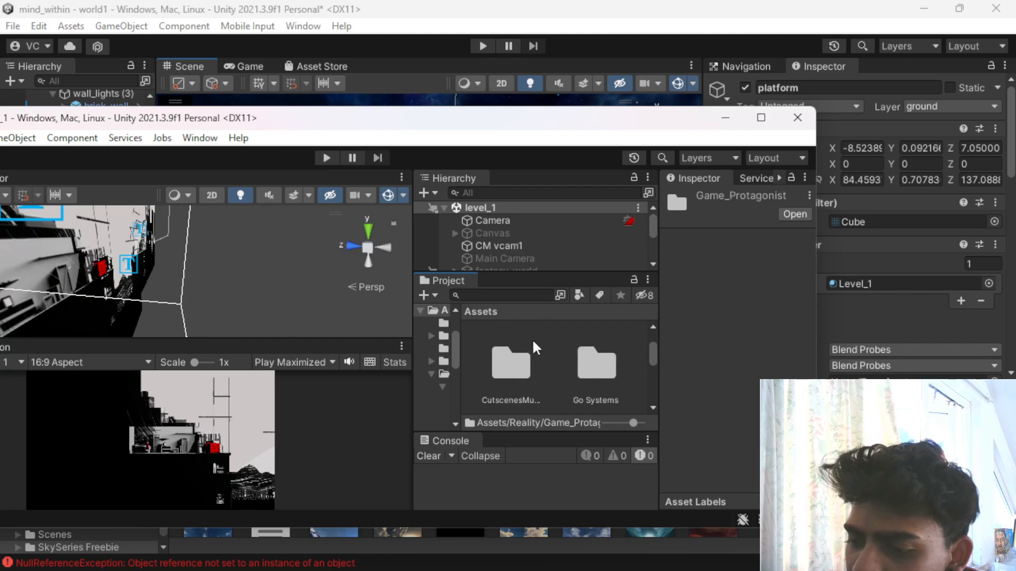
{"action": "left_click_drag", "start_coordinate": [557, 107], "coordinate": [415, 77]}
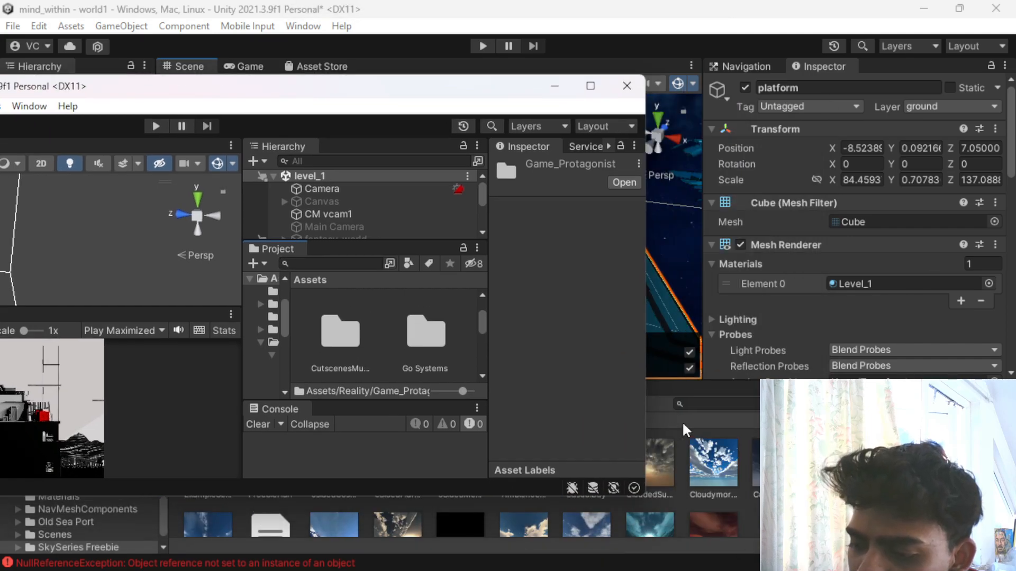
{"action": "left_click_drag", "start_coordinate": [494, 94], "coordinate": [1014, 174]}
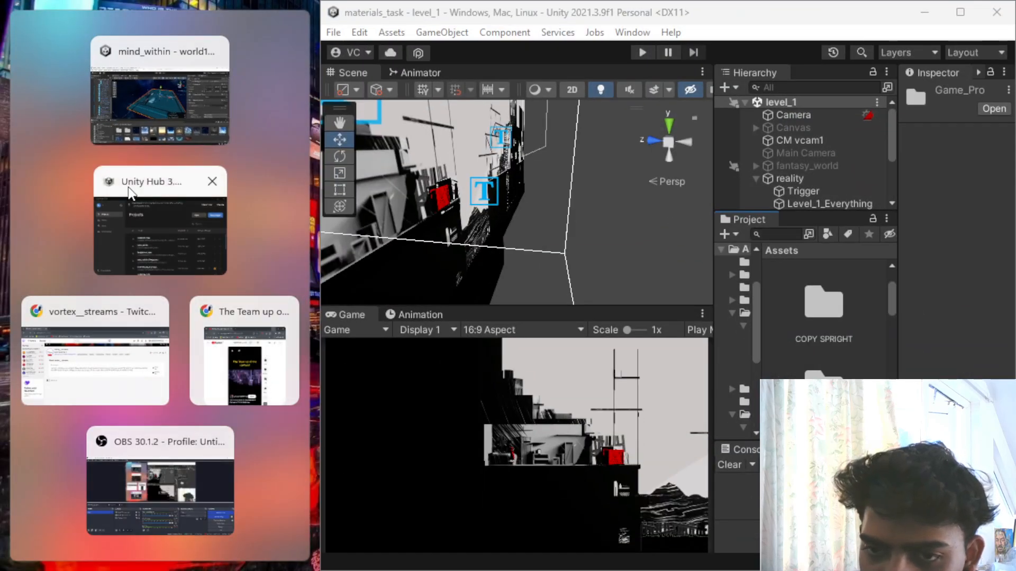
- Place the mind_within window beside materials_task, with its project browser showing the top-level Assets folder
{"action": "left_click", "coordinate": [120, 131]}
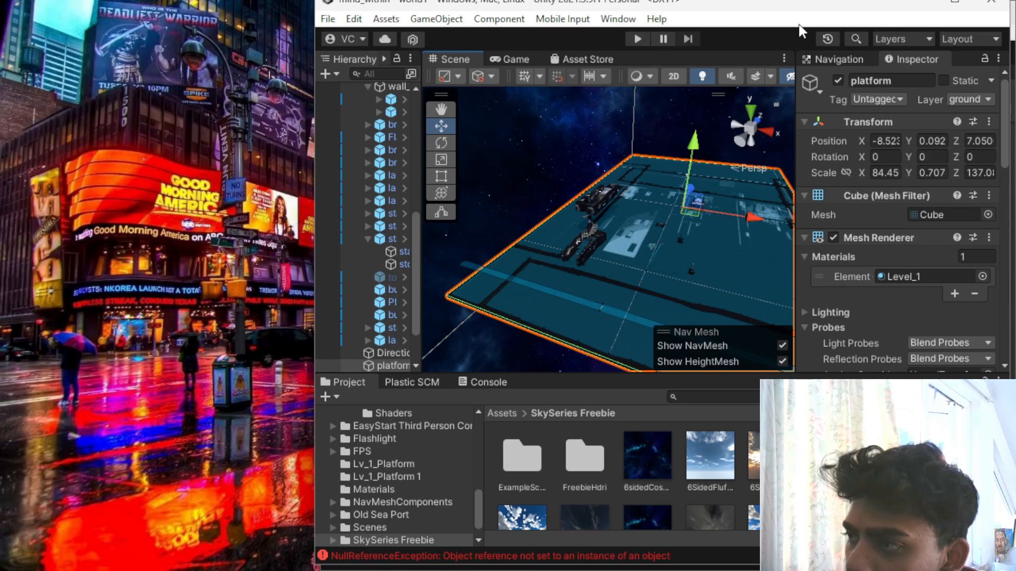
{"action": "left_click_drag", "start_coordinate": [598, 5], "coordinate": [318, 132]}
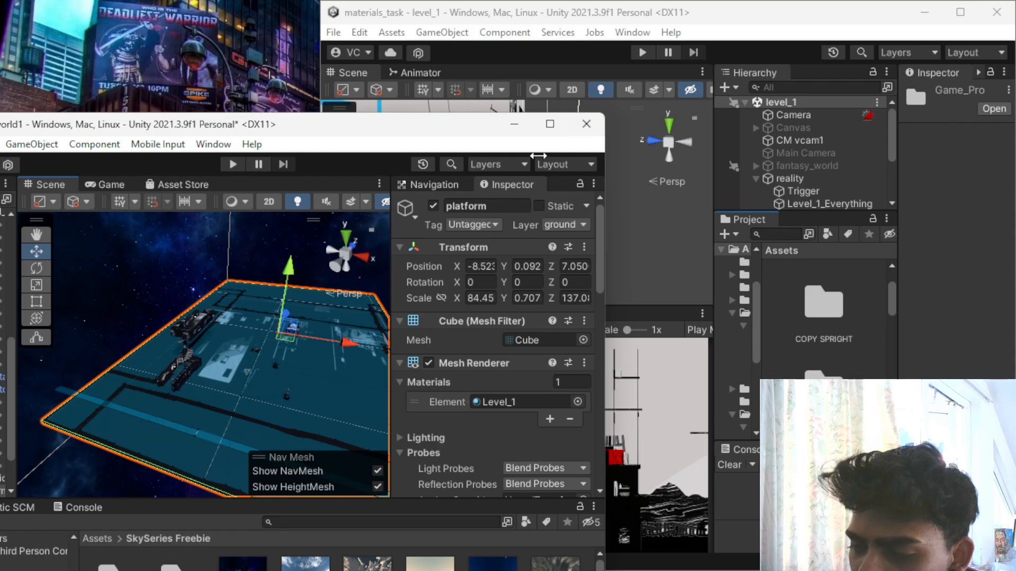
{"action": "left_click_drag", "start_coordinate": [176, 138], "coordinate": [63, 2]}
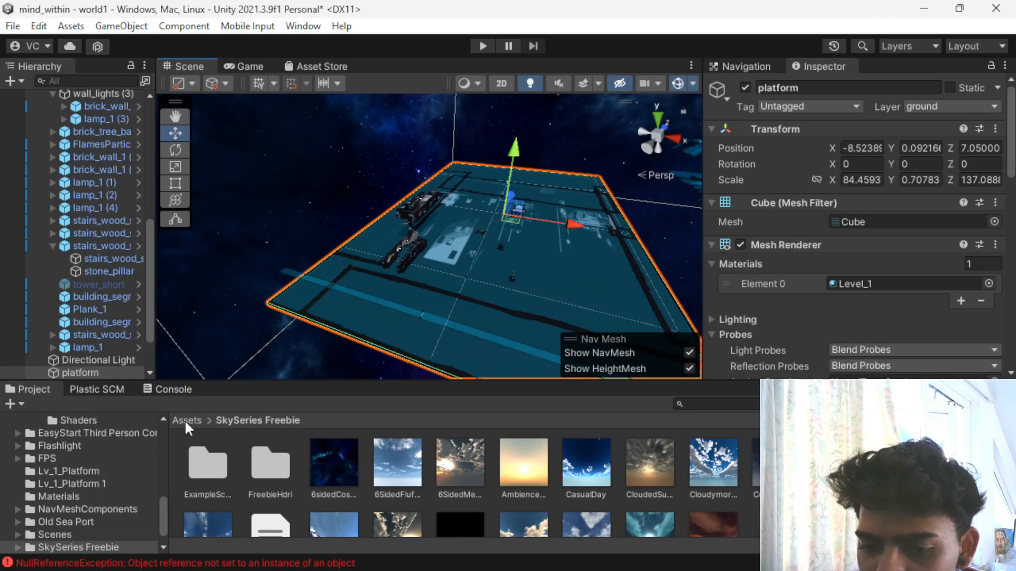
{"action": "left_click", "coordinate": [187, 420]}
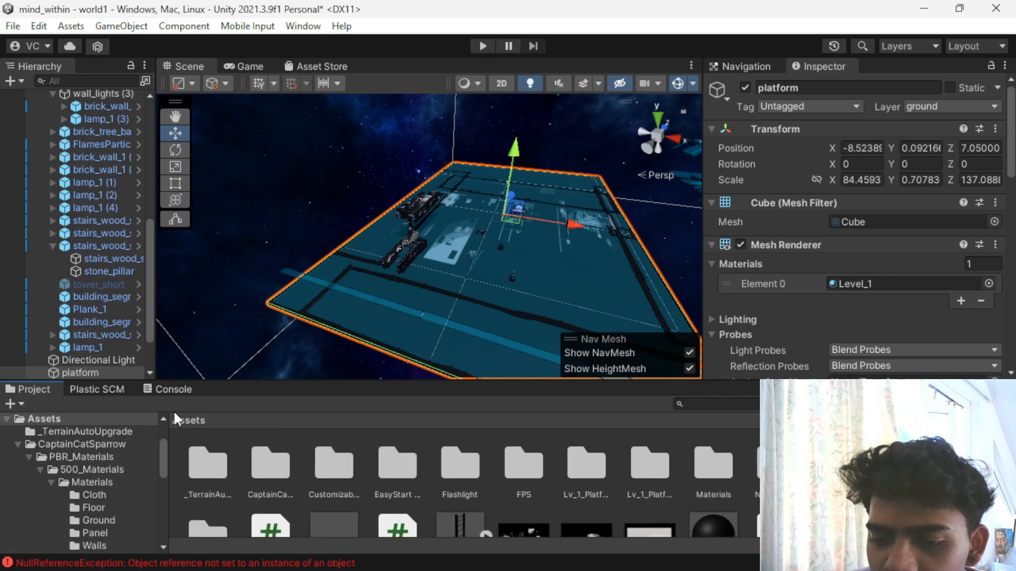
{"action": "left_click", "coordinate": [958, 9]}
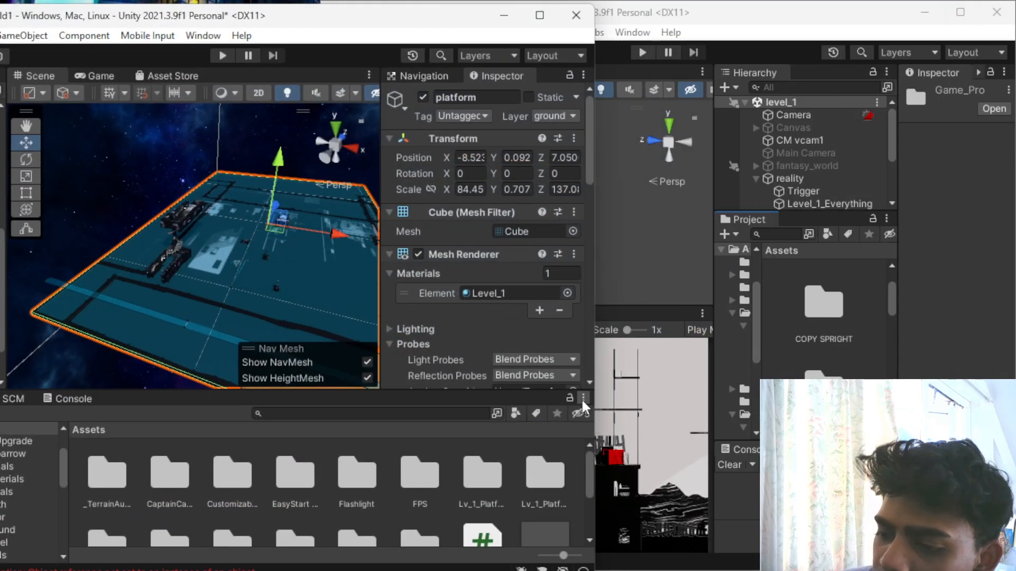
{"action": "scroll", "coordinate": [810, 330], "scroll_direction": "down", "scroll_amount": 3}
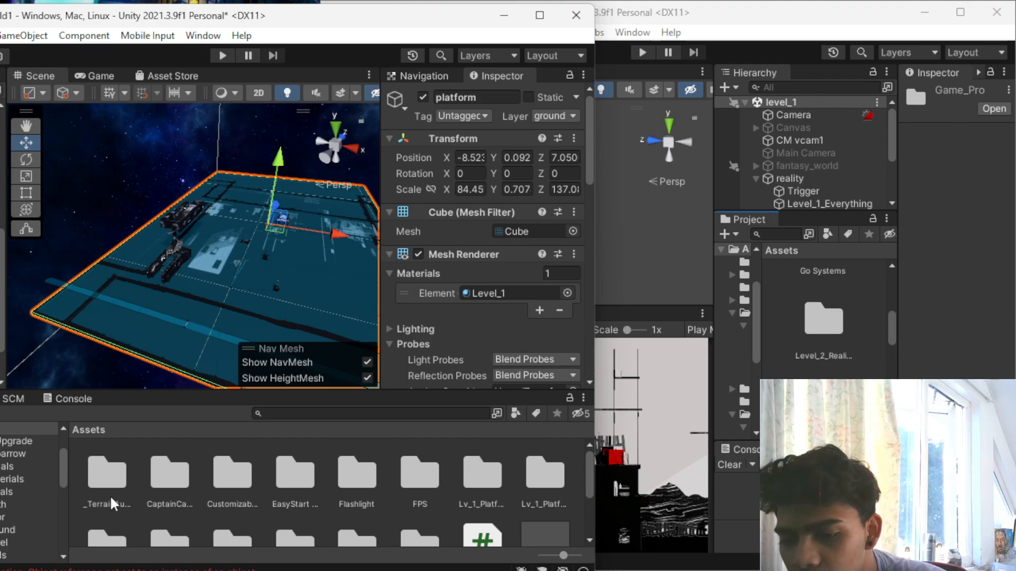
- Import the Level_2_Reality folder from the materials_task assets into the top-level Assets folder of mind_within
{"action": "scroll", "coordinate": [203, 490], "scroll_direction": "down", "scroll_amount": 3}
{"action": "left_click", "coordinate": [825, 334]}
{"action": "left_click_drag", "start_coordinate": [824, 334], "coordinate": [246, 475]}
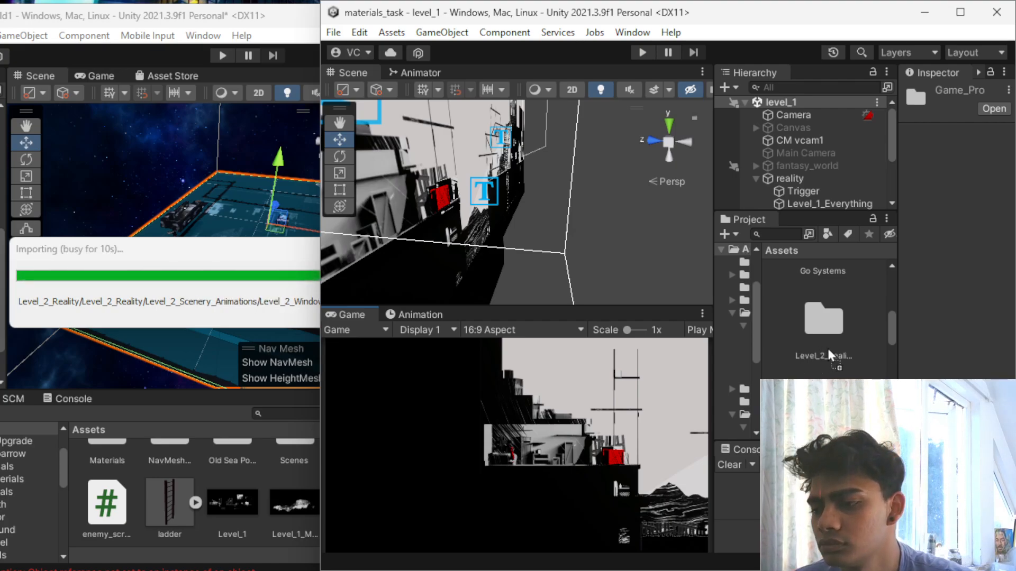
- Import the Level_3 folder from the materials_task assets into the Assets folder of mind_within
{"action": "scroll", "coordinate": [827, 353], "scroll_direction": "down", "scroll_amount": 4}
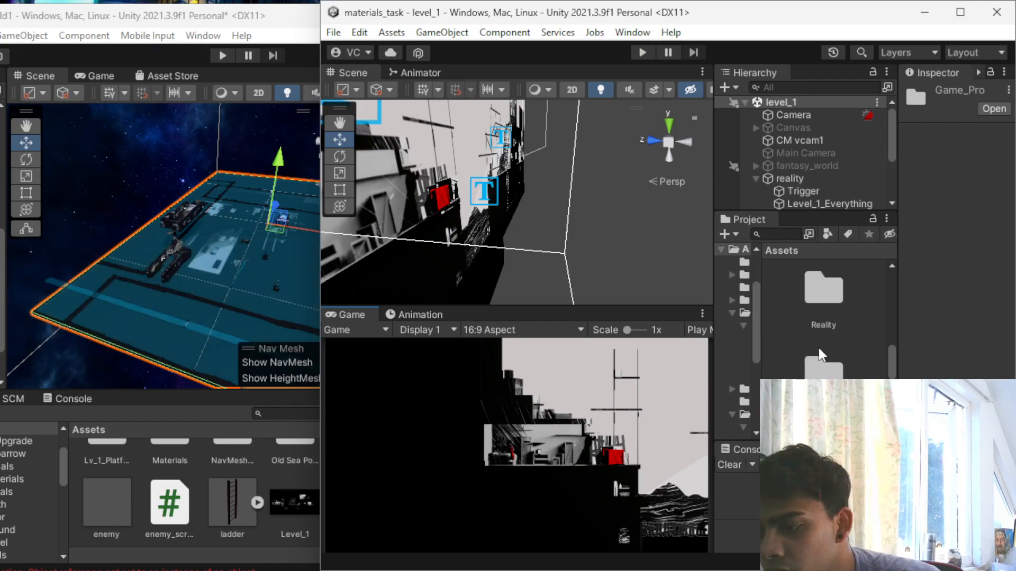
{"action": "scroll", "coordinate": [837, 297], "scroll_direction": "down", "scroll_amount": 2}
{"action": "scroll", "coordinate": [835, 300], "scroll_direction": "up", "scroll_amount": 4}
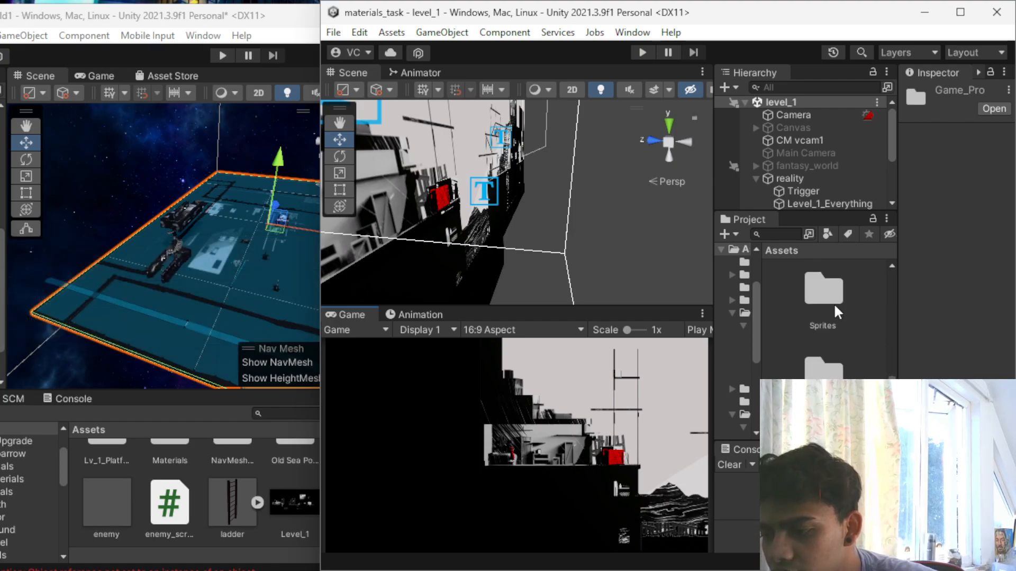
{"action": "scroll", "coordinate": [832, 305], "scroll_direction": "up", "scroll_amount": 2}
{"action": "scroll", "coordinate": [832, 305], "scroll_direction": "down", "scroll_amount": 2}
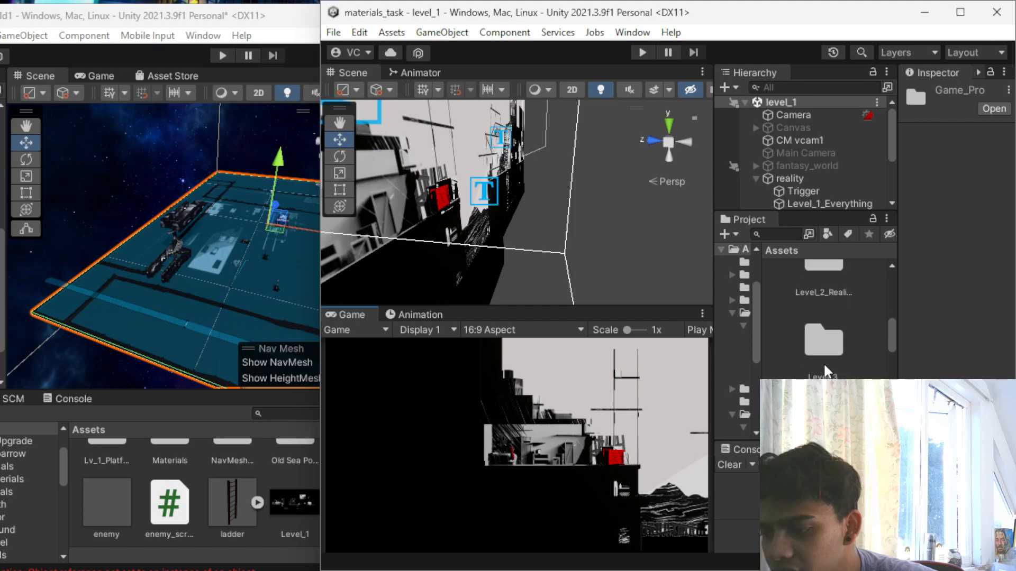
{"action": "scroll", "coordinate": [824, 365], "scroll_direction": "down", "scroll_amount": 1}
{"action": "left_click_drag", "start_coordinate": [820, 315], "coordinate": [254, 546]}
{"action": "left_click_drag", "start_coordinate": [266, 474], "coordinate": [267, 474]}
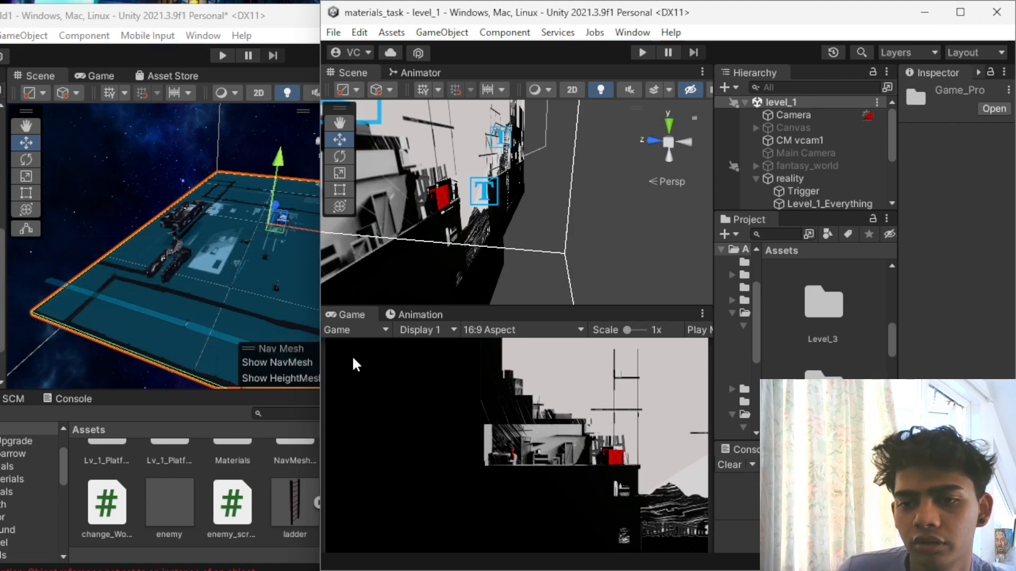
- Bring the mind_within project forward and maximize its window
{"action": "left_click", "coordinate": [296, 570]}
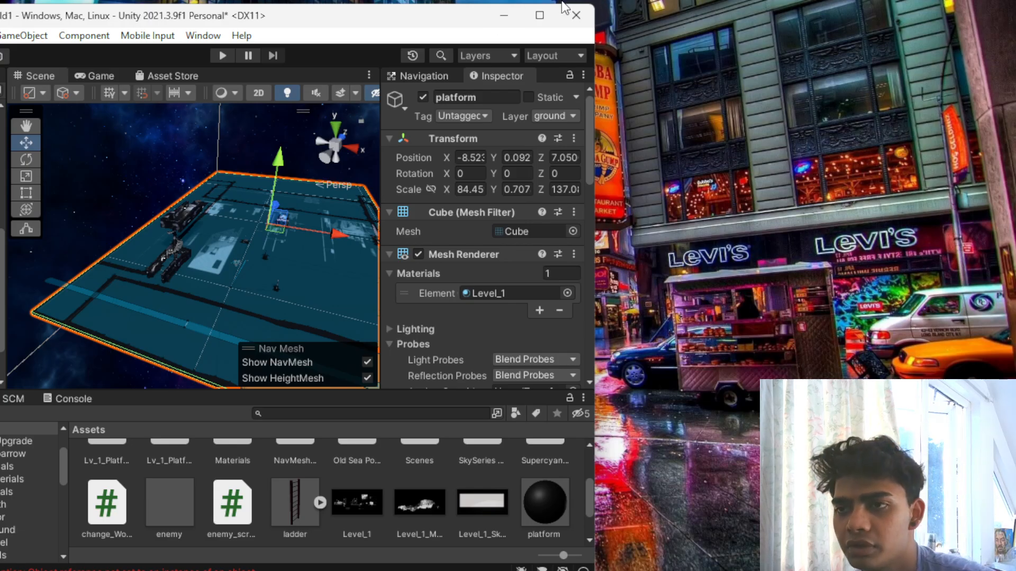
{"action": "left_click", "coordinate": [539, 15]}
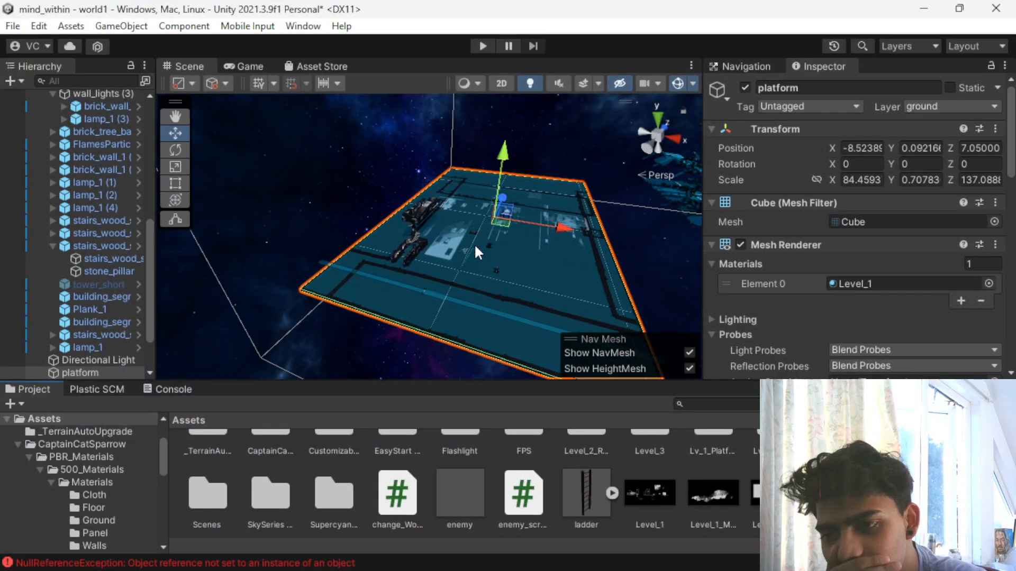
- Examine the ground platform's texture around the structures from near and far
{"action": "scroll", "coordinate": [471, 238], "scroll_direction": "up", "scroll_amount": 3}
{"action": "scroll", "coordinate": [471, 234], "scroll_direction": "up", "scroll_amount": 5}
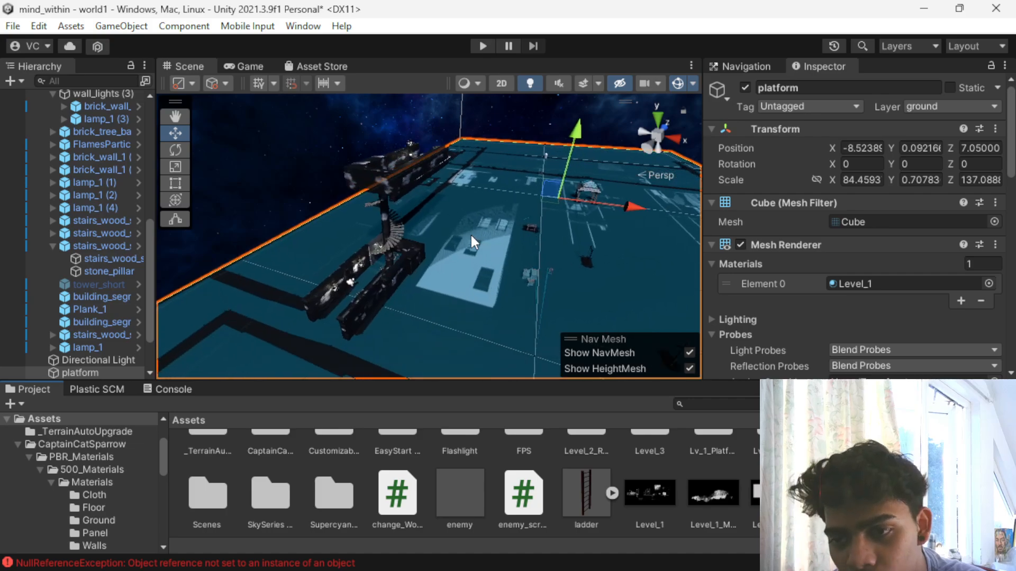
{"action": "scroll", "coordinate": [365, 269], "scroll_direction": "down", "scroll_amount": 3}
{"action": "scroll", "coordinate": [367, 275], "scroll_direction": "down", "scroll_amount": 2}
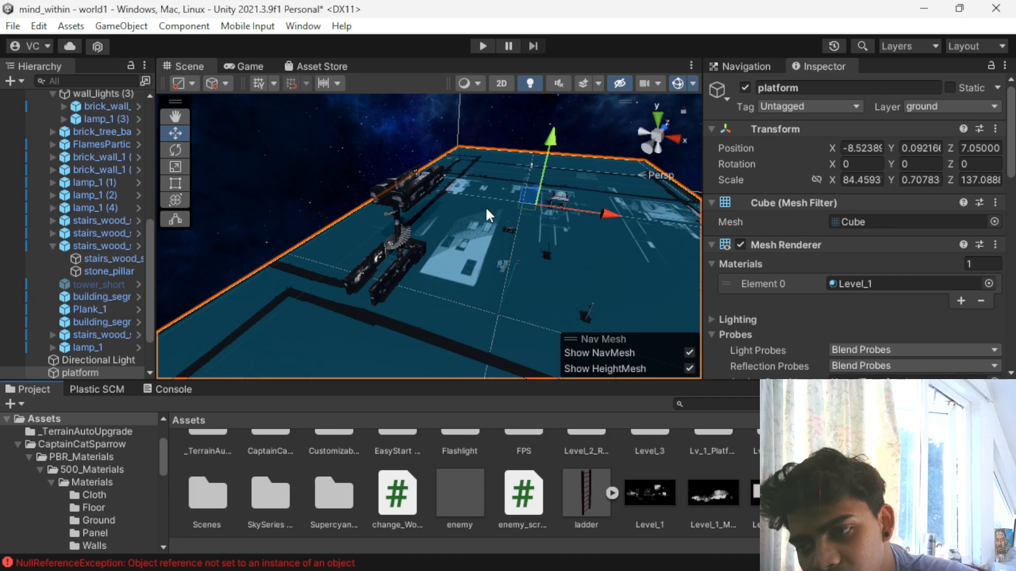
{"action": "scroll", "coordinate": [582, 307], "scroll_direction": "down", "scroll_amount": 4}
{"action": "scroll", "coordinate": [582, 307], "scroll_direction": "up", "scroll_amount": 3}
{"action": "scroll", "coordinate": [583, 313], "scroll_direction": "up", "scroll_amount": 4}
{"action": "scroll", "coordinate": [584, 313], "scroll_direction": "down", "scroll_amount": 1}
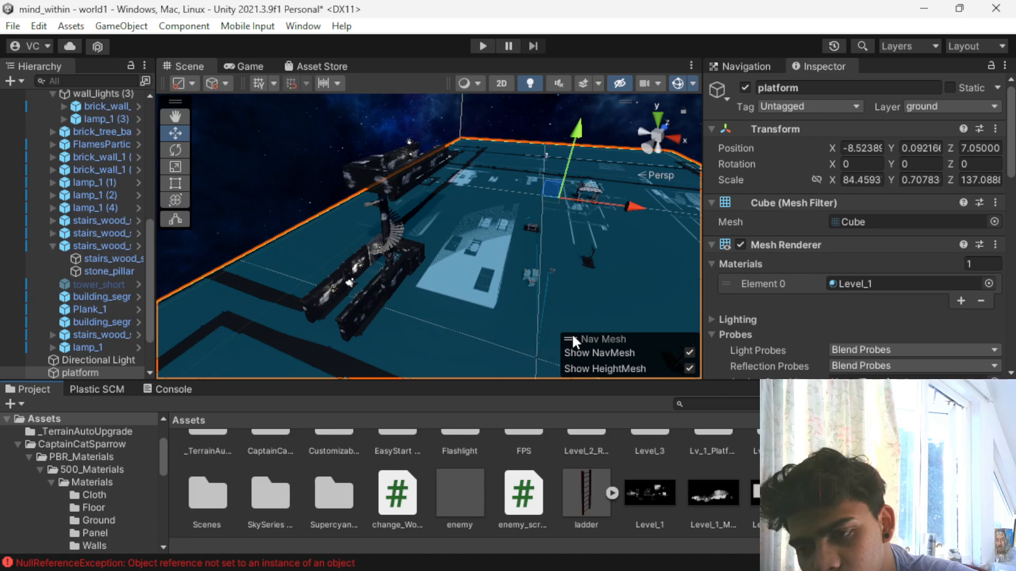
{"action": "scroll", "coordinate": [414, 192], "scroll_direction": "down", "scroll_amount": 3}
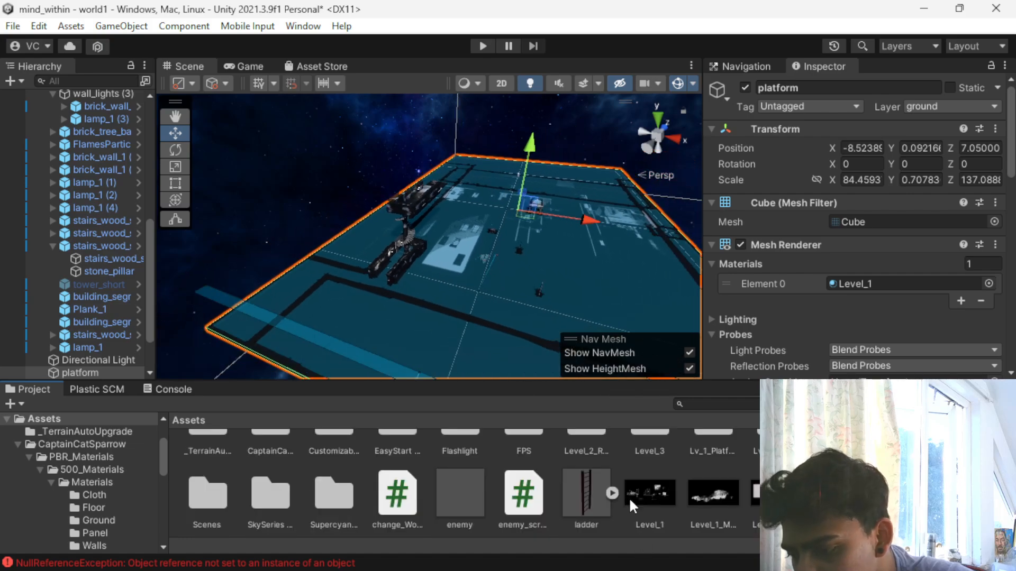
- Apply the Lvl_2_Block_1 texture from the imported Level_2_Platform folder to the large ground platform
{"action": "scroll", "coordinate": [741, 502], "scroll_direction": "up", "scroll_amount": 1}
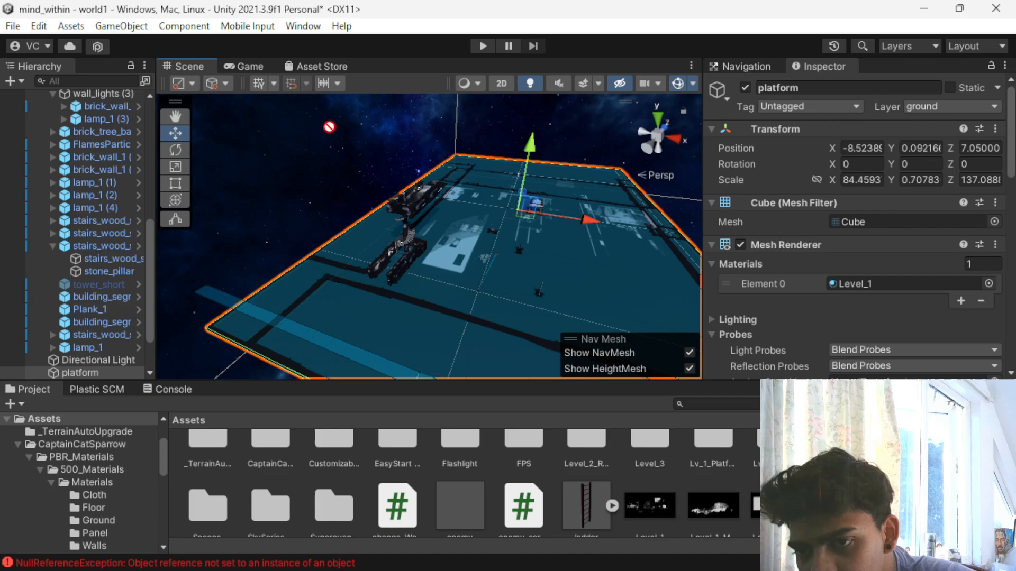
{"action": "scroll", "coordinate": [471, 484], "scroll_direction": "down", "scroll_amount": 1}
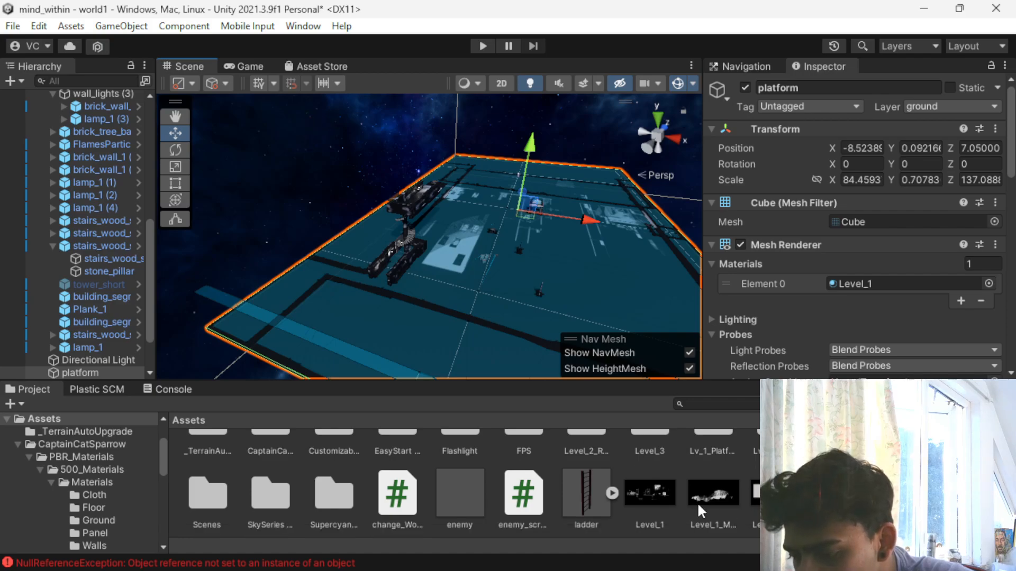
{"action": "scroll", "coordinate": [637, 488], "scroll_direction": "up", "scroll_amount": 3}
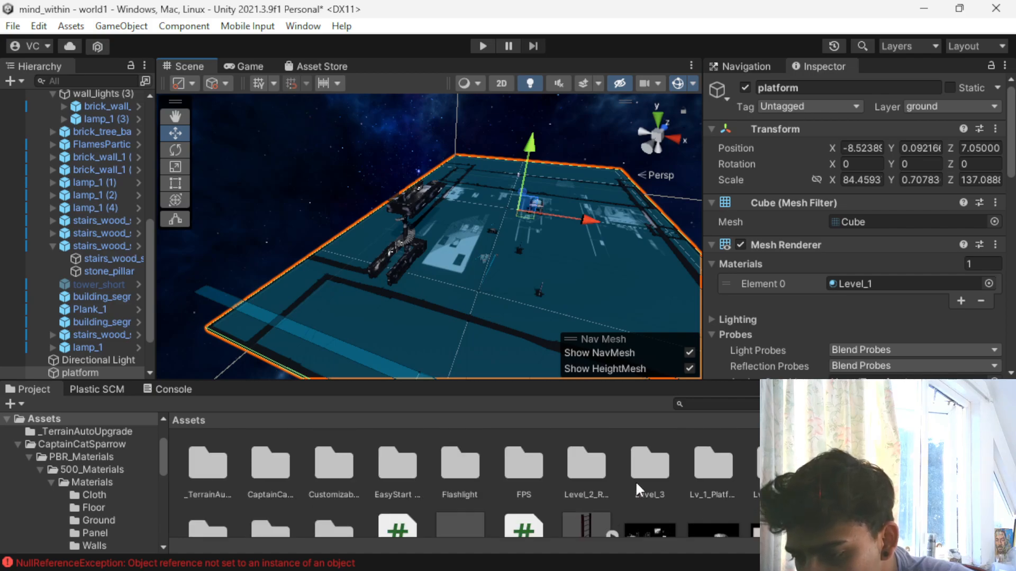
{"action": "double_click", "coordinate": [580, 463]}
{"action": "double_click", "coordinate": [192, 466]}
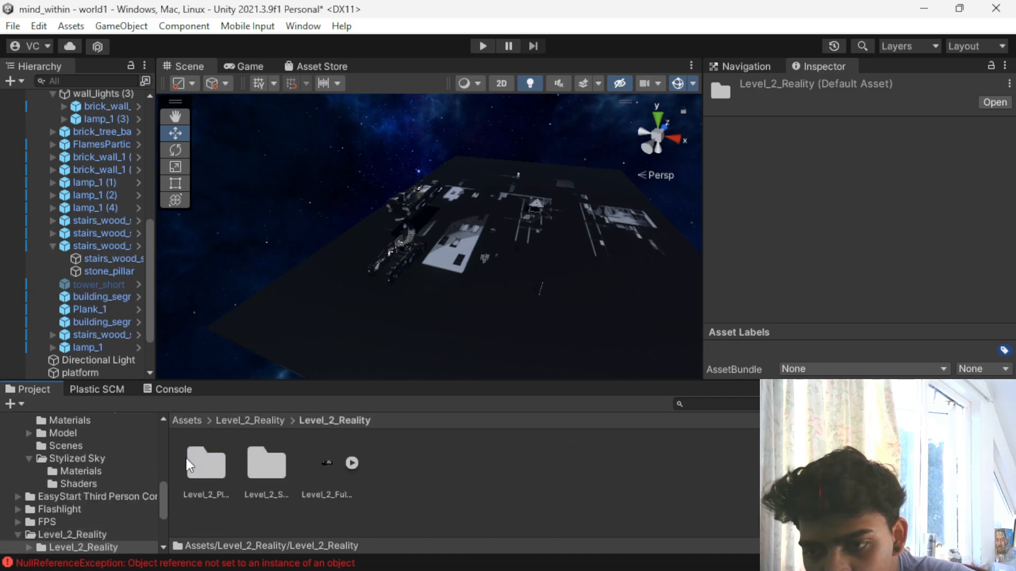
{"action": "double_click", "coordinate": [216, 462]}
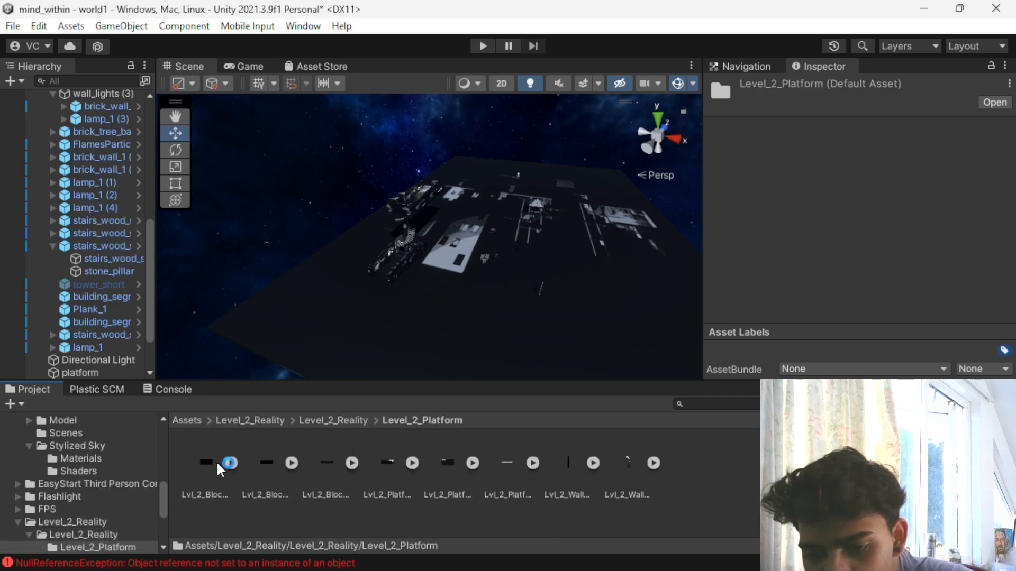
{"action": "left_click_drag", "start_coordinate": [477, 314], "coordinate": [470, 313]}
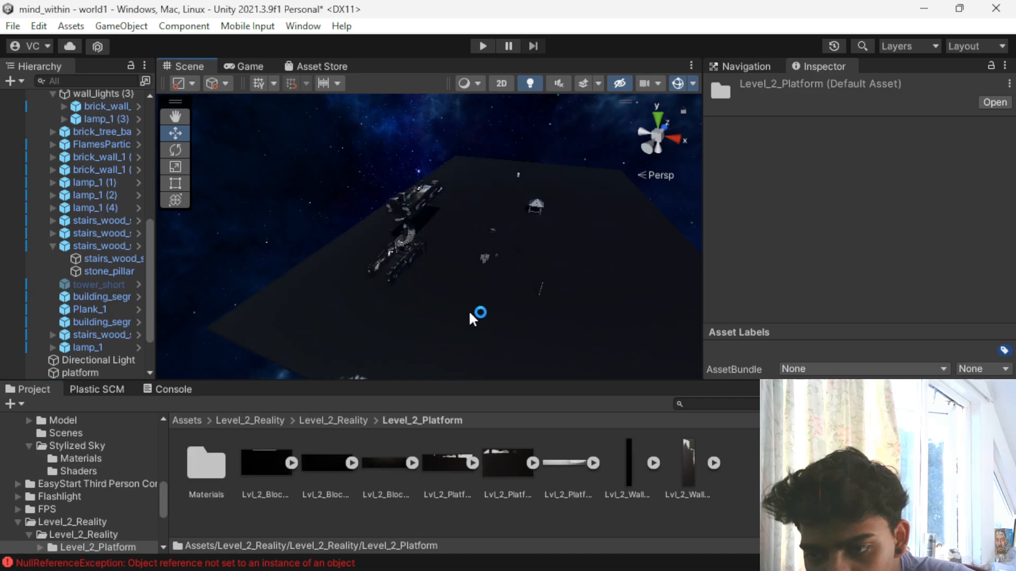
- Open the Materials folder inside Level_2_Platform and select the ground platform to check its material
{"action": "scroll", "coordinate": [469, 313], "scroll_direction": "up", "scroll_amount": 5}
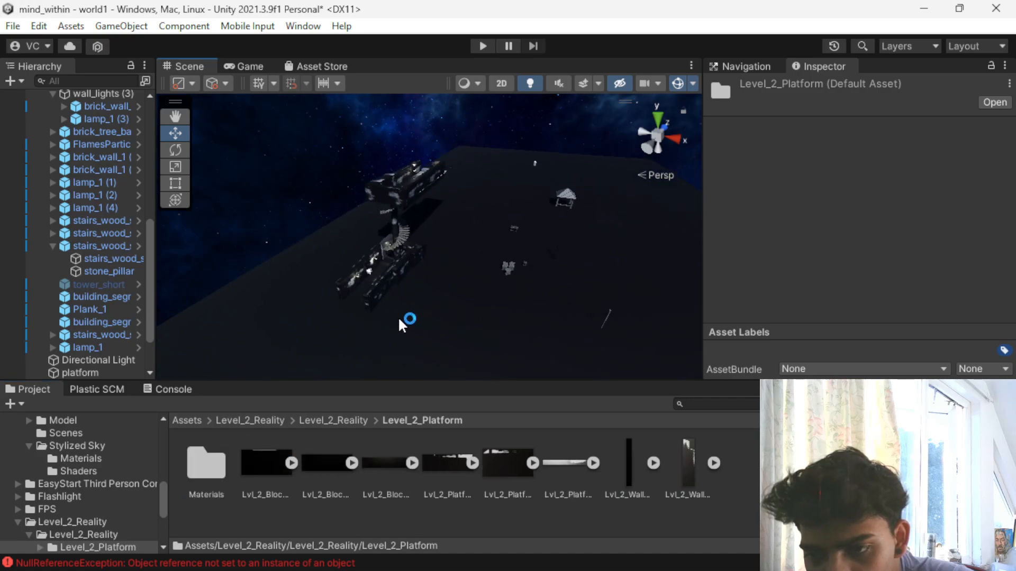
{"action": "scroll", "coordinate": [398, 317], "scroll_direction": "up", "scroll_amount": 3}
{"action": "double_click", "coordinate": [208, 465]}
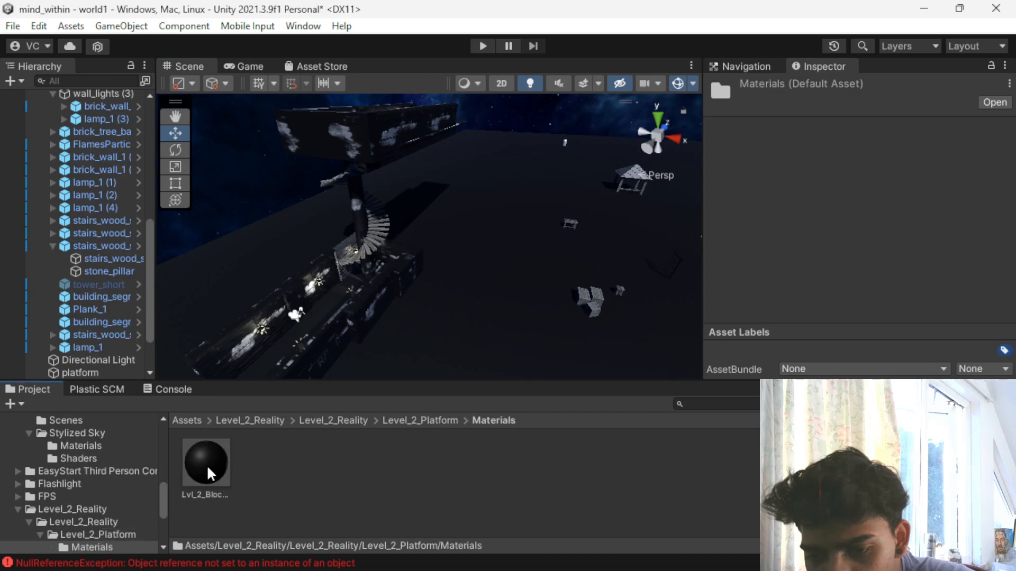
{"action": "left_click", "coordinate": [584, 289]}
{"action": "scroll", "coordinate": [556, 296], "scroll_direction": "up", "scroll_amount": 3}
{"action": "middle_click_drag", "start_coordinate": [531, 296], "coordinate": [414, 167]}
{"action": "scroll", "coordinate": [438, 206], "scroll_direction": "down", "scroll_amount": 2}
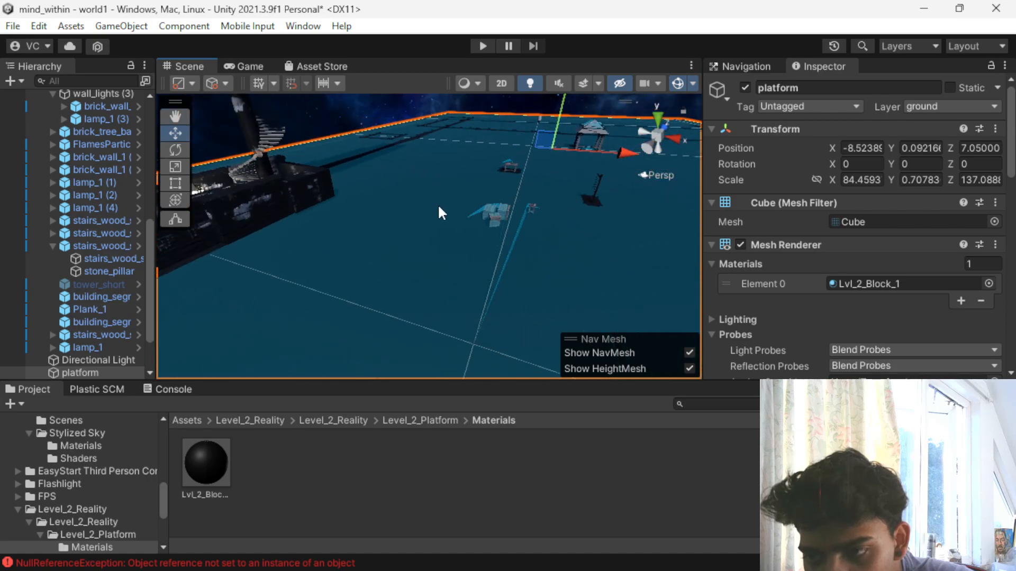
- Try the Lvl_2_Block_1 material on the wooden crates standing on the platform
{"action": "scroll", "coordinate": [475, 231], "scroll_direction": "up", "scroll_amount": 4}
{"action": "left_click", "coordinate": [569, 192]}
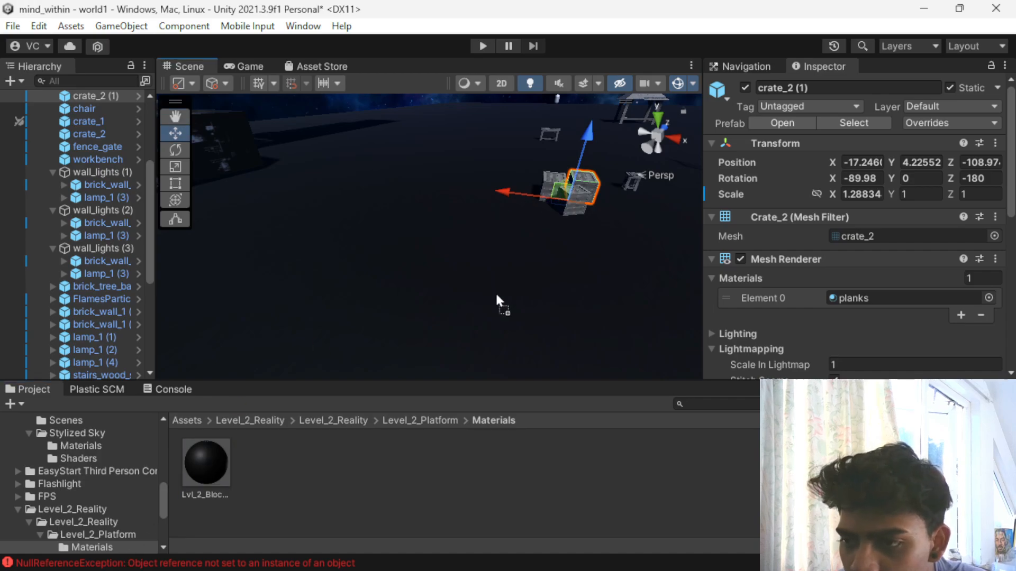
{"action": "left_click_drag", "start_coordinate": [586, 170], "coordinate": [591, 188]}
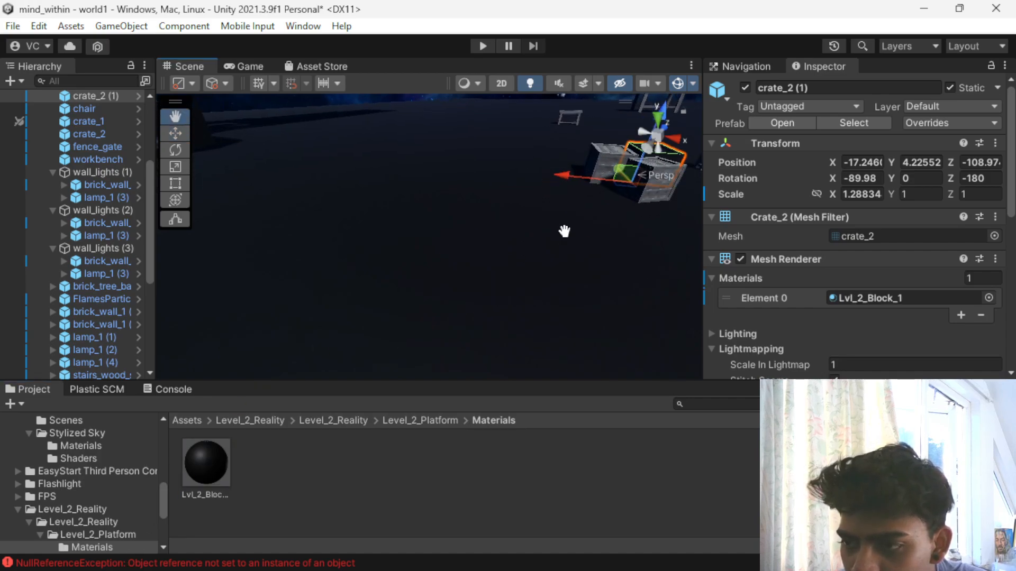
{"action": "key", "text": "f"}
{"action": "left_click_drag", "start_coordinate": [206, 463], "coordinate": [397, 291]}
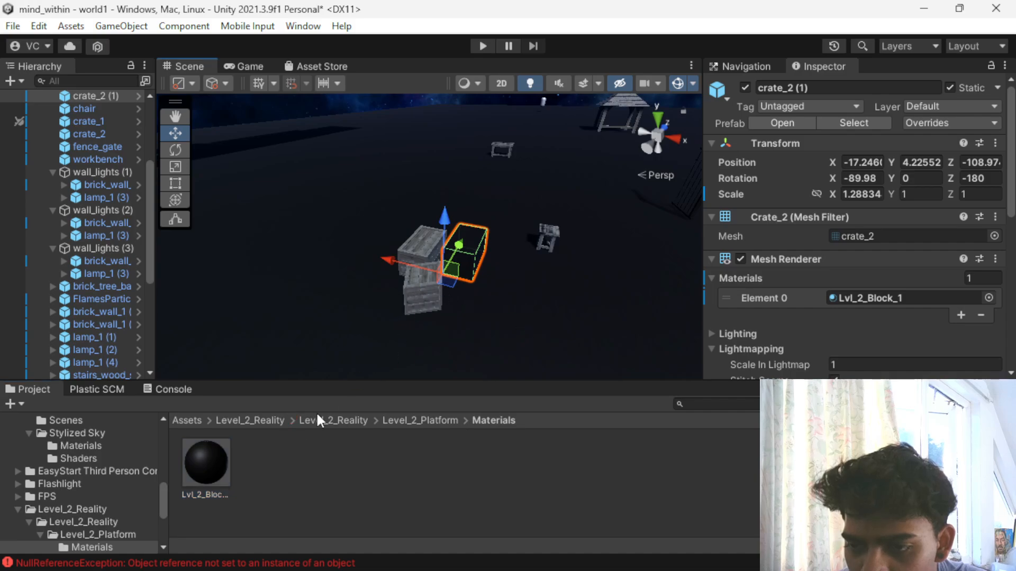
{"action": "left_click_drag", "start_coordinate": [205, 446], "coordinate": [430, 284]}
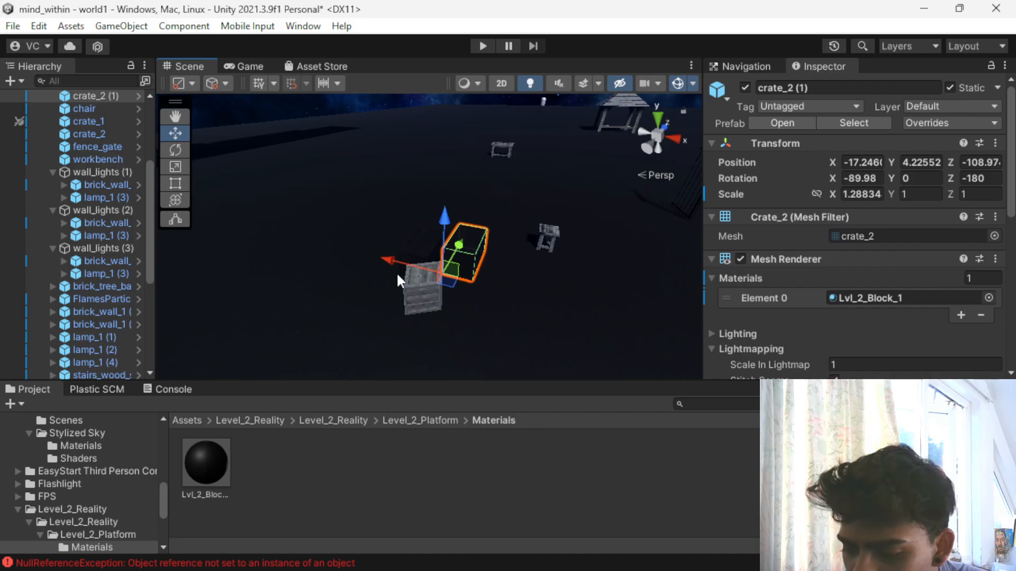
- Undo the material changes on the wooden crates
{"action": "key", "text": "ctrl+z"}
{"action": "key", "text": "ctrl+z"}
{"action": "key", "text": "ctrl+z"}
{"action": "scroll", "coordinate": [367, 293], "scroll_direction": "down", "scroll_amount": 1}
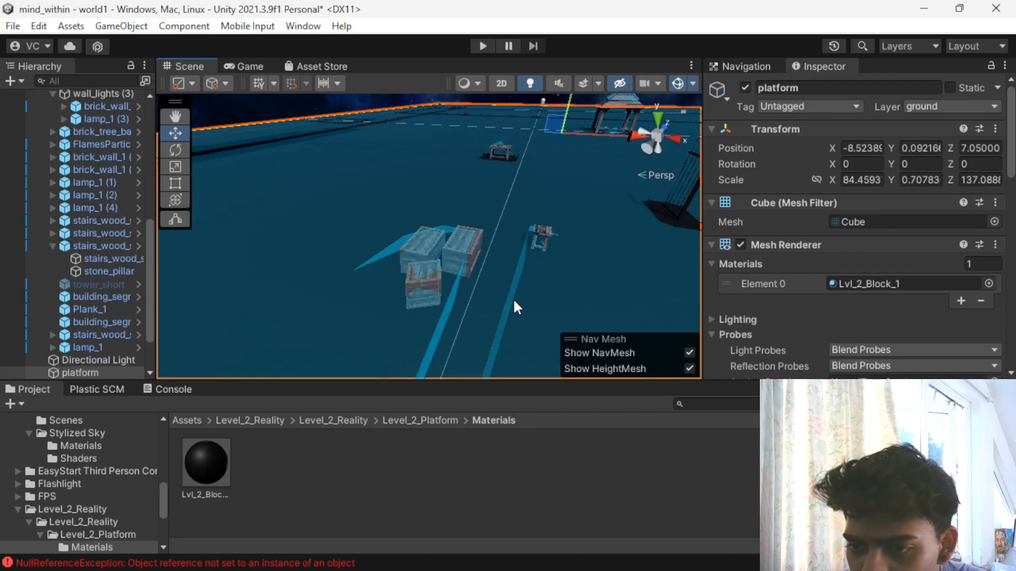
{"action": "scroll", "coordinate": [478, 308], "scroll_direction": "up", "scroll_amount": 3}
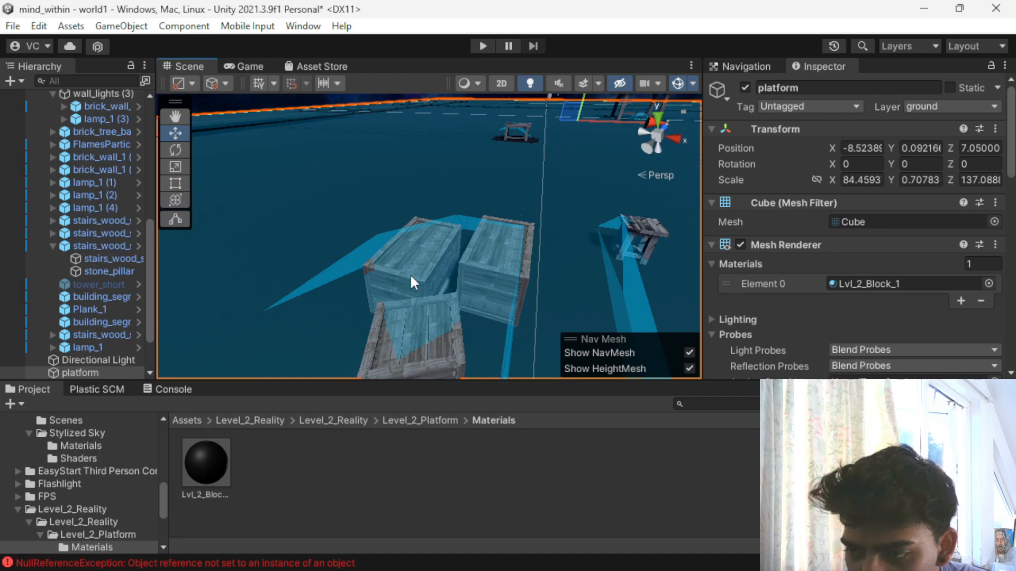
{"action": "key", "text": "ctrl+z"}
{"action": "key", "text": "ctrl+z"}
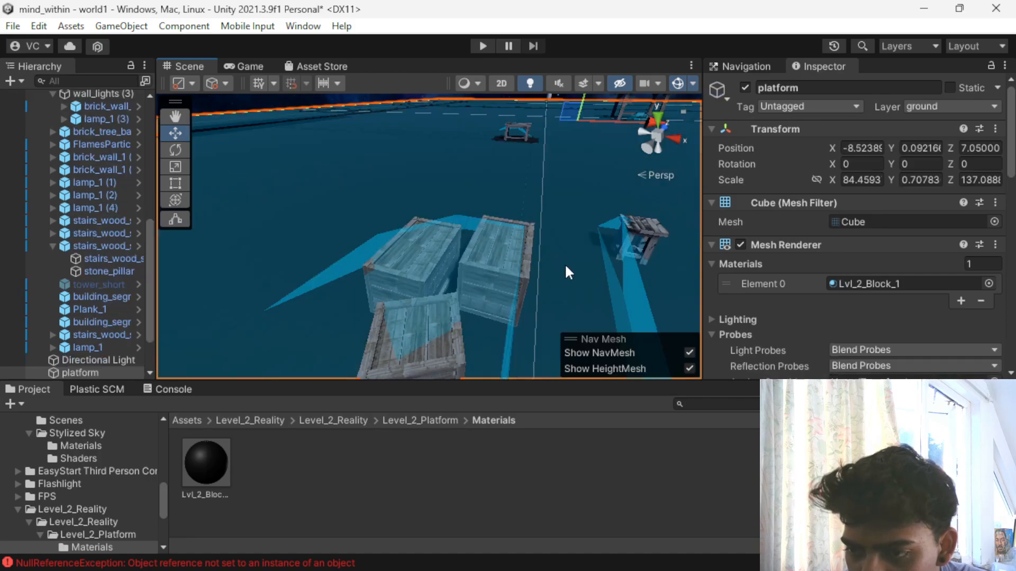
- Try to select all three wooden crates together in the scene
{"action": "left_click", "coordinate": [524, 269]}
{"action": "left_click", "coordinate": [423, 266], "text": "shift"}
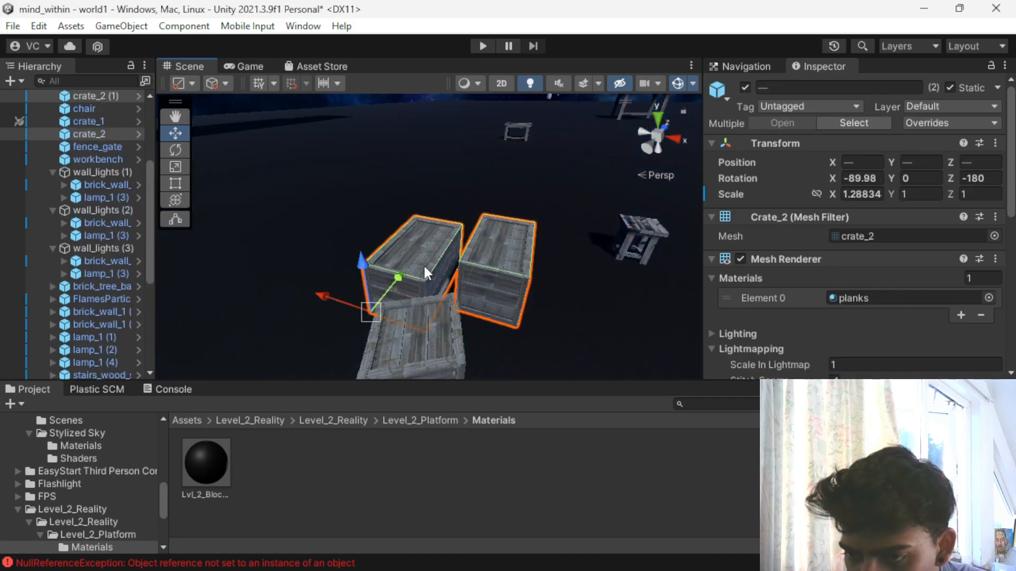
{"action": "left_click", "coordinate": [423, 342], "text": "shift"}
{"action": "scroll", "coordinate": [427, 320], "scroll_direction": "down", "scroll_amount": 2}
{"action": "left_click", "coordinate": [575, 253]}
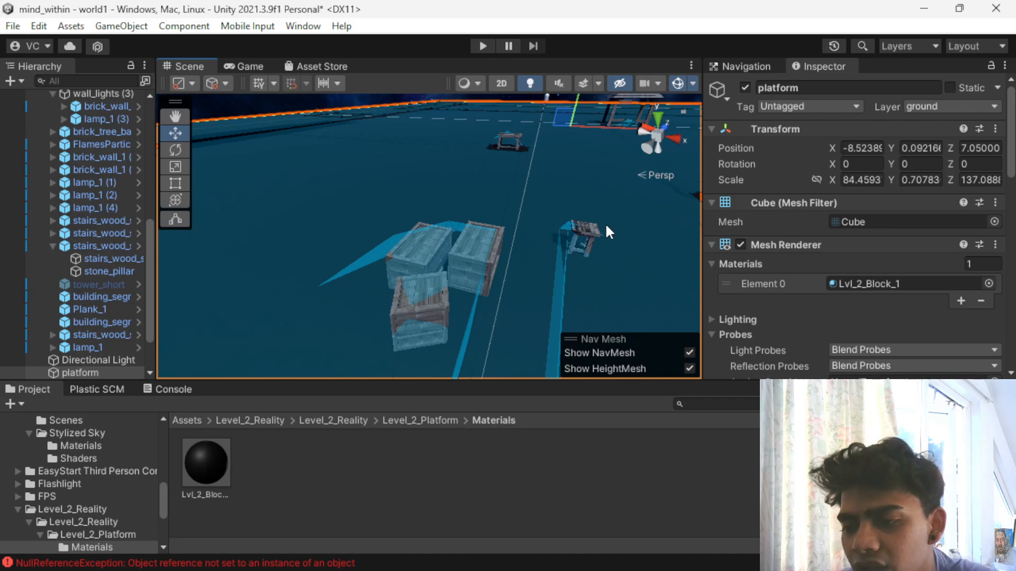
{"action": "left_click", "coordinate": [579, 231]}
{"action": "left_click", "coordinate": [429, 245]}
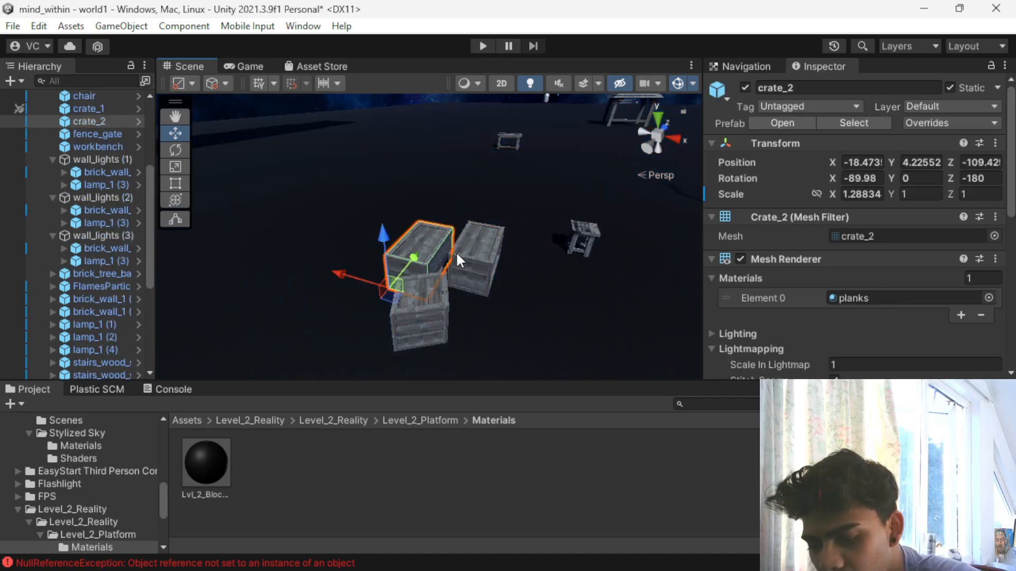
{"action": "left_click", "coordinate": [480, 260], "text": "shift"}
{"action": "left_click", "coordinate": [411, 315], "text": "shift"}
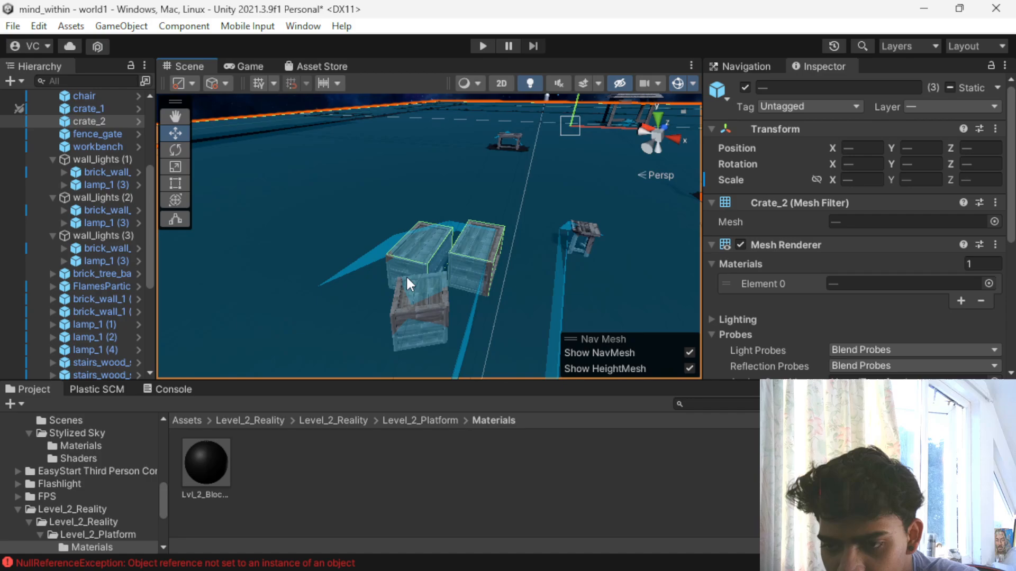
- Select the two neighbouring wooden crates crate_2 (1) and crate_2 together on the platform
{"action": "scroll", "coordinate": [463, 309], "scroll_direction": "up", "scroll_amount": 3}
{"action": "left_click_drag", "start_coordinate": [508, 325], "coordinate": [372, 312], "text": "alt"}
{"action": "left_click", "coordinate": [372, 312]}
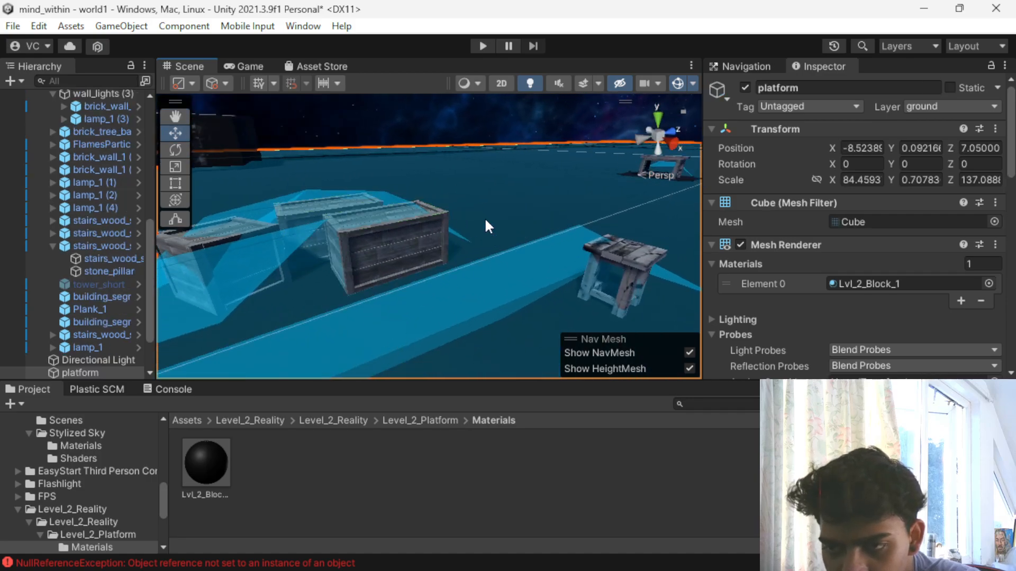
{"action": "left_click", "coordinate": [429, 106]}
{"action": "left_click", "coordinate": [382, 226]}
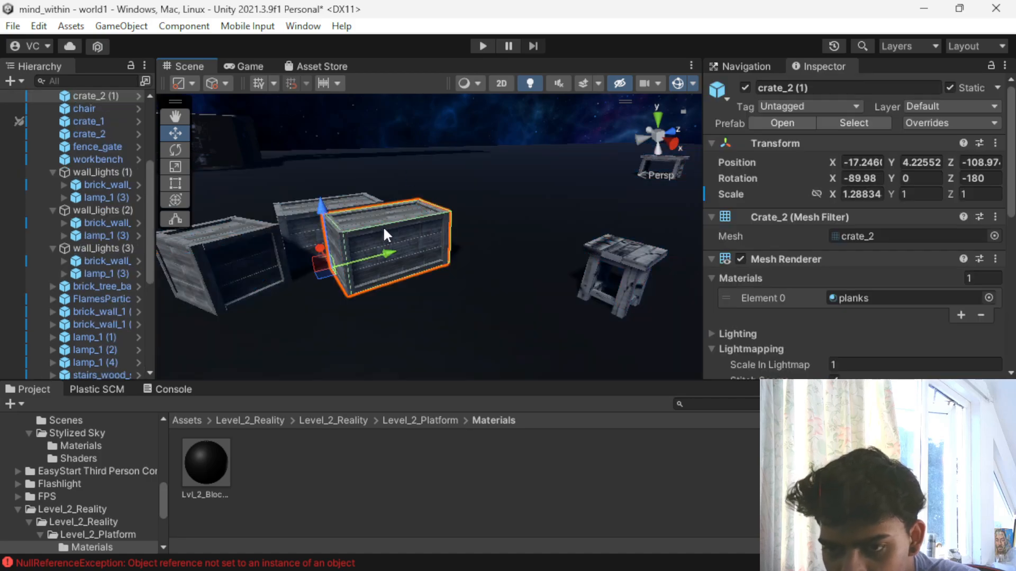
{"action": "left_click", "coordinate": [306, 212], "text": "shift"}
- Try to add the third wooden crate to the selection without including the ground platform
{"action": "left_click", "coordinate": [239, 254], "text": "shift"}
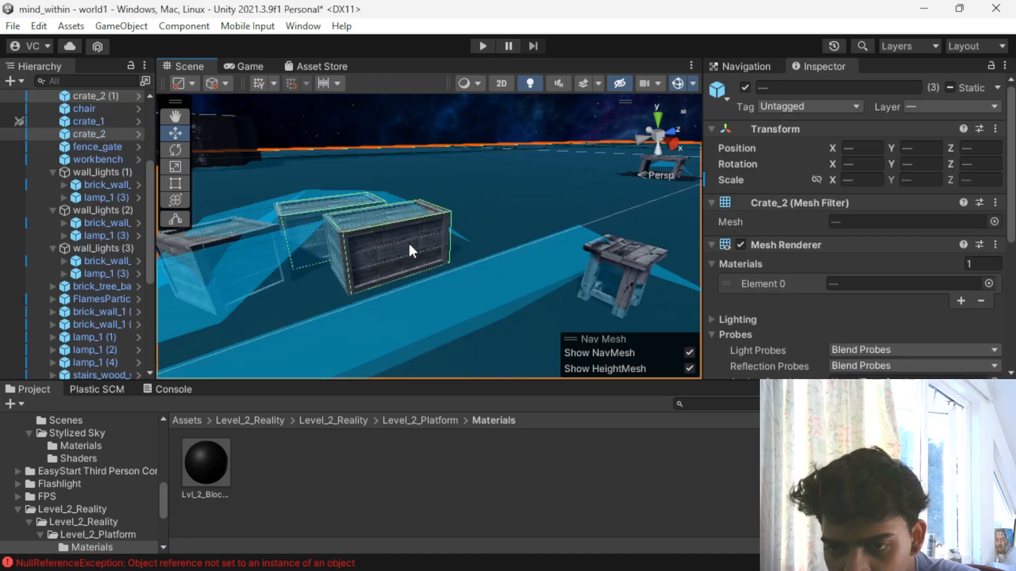
{"action": "left_click", "coordinate": [688, 351]}
{"action": "left_click", "coordinate": [243, 249], "text": "shift"}
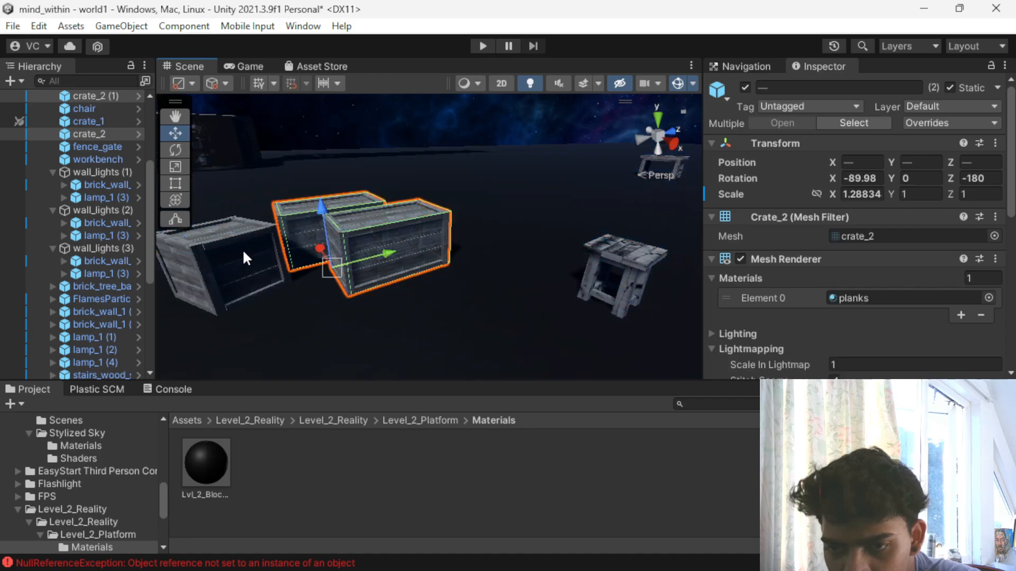
{"action": "left_click", "coordinate": [238, 249], "text": "shift"}
{"action": "left_click", "coordinate": [253, 255], "text": "shift"}
{"action": "left_click", "coordinate": [228, 258], "text": "shift"}
{"action": "left_click", "coordinate": [236, 260], "text": "shift"}
- Look over the selected crates and the surrounding walls, lamps and platform from several sides
{"action": "left_click_drag", "start_coordinate": [259, 277], "coordinate": [746, 284], "text": "alt"}
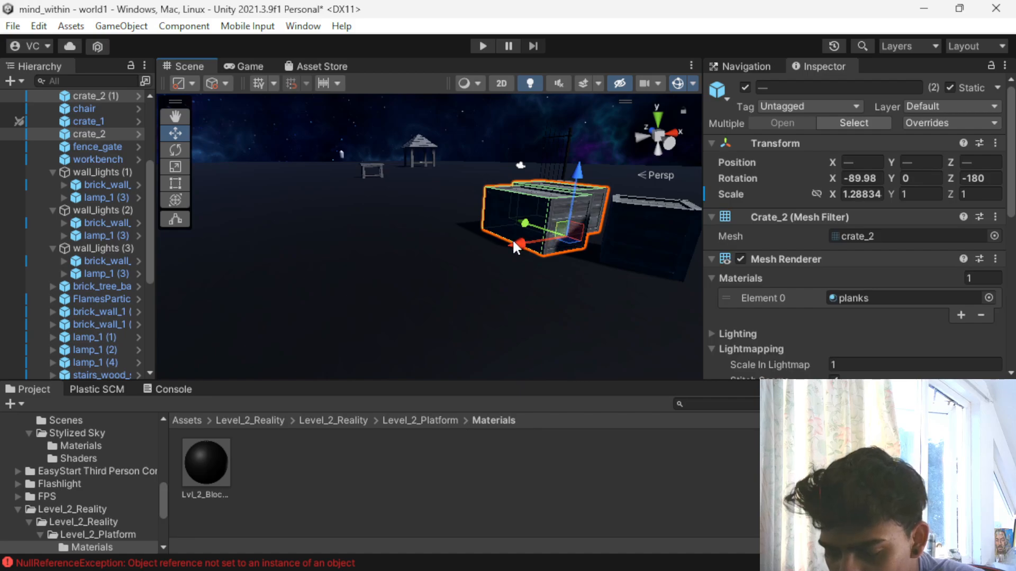
{"action": "left_click_drag", "start_coordinate": [514, 247], "coordinate": [233, 297]}
{"action": "scroll", "coordinate": [307, 313], "scroll_direction": "down", "scroll_amount": 10}
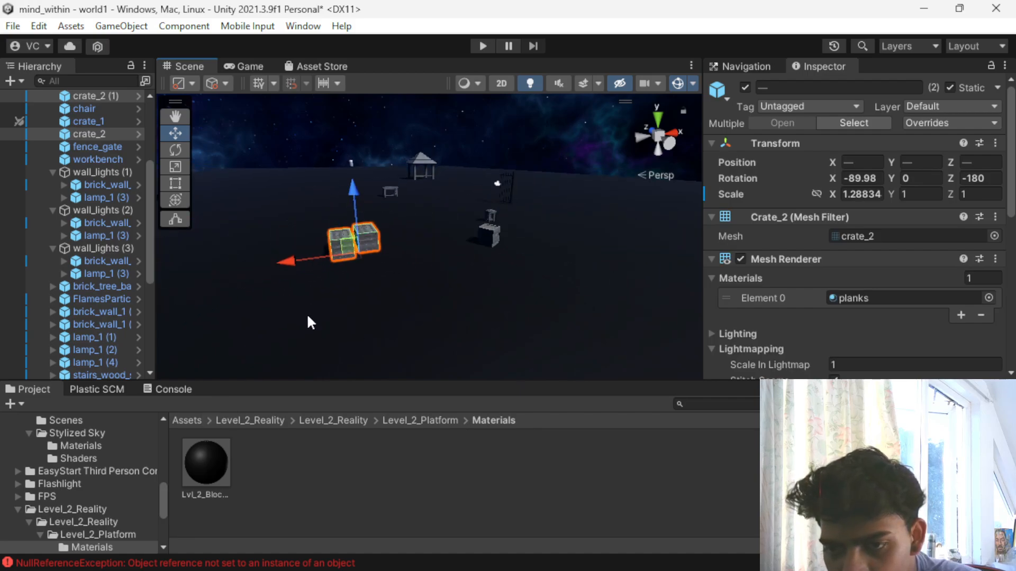
{"action": "left_click_drag", "start_coordinate": [330, 253], "coordinate": [202, 270]}
{"action": "scroll", "coordinate": [200, 268], "scroll_direction": "down", "scroll_amount": 4}
{"action": "left_click_drag", "start_coordinate": [164, 318], "coordinate": [475, 348], "text": "alt"}
{"action": "scroll", "coordinate": [483, 331], "scroll_direction": "down", "scroll_amount": 5}
{"action": "scroll", "coordinate": [476, 348], "scroll_direction": "up", "scroll_amount": 6}
{"action": "middle_click_drag", "start_coordinate": [475, 349], "coordinate": [430, 274]}
{"action": "left_click_drag", "start_coordinate": [440, 275], "coordinate": [356, 283], "text": "alt"}
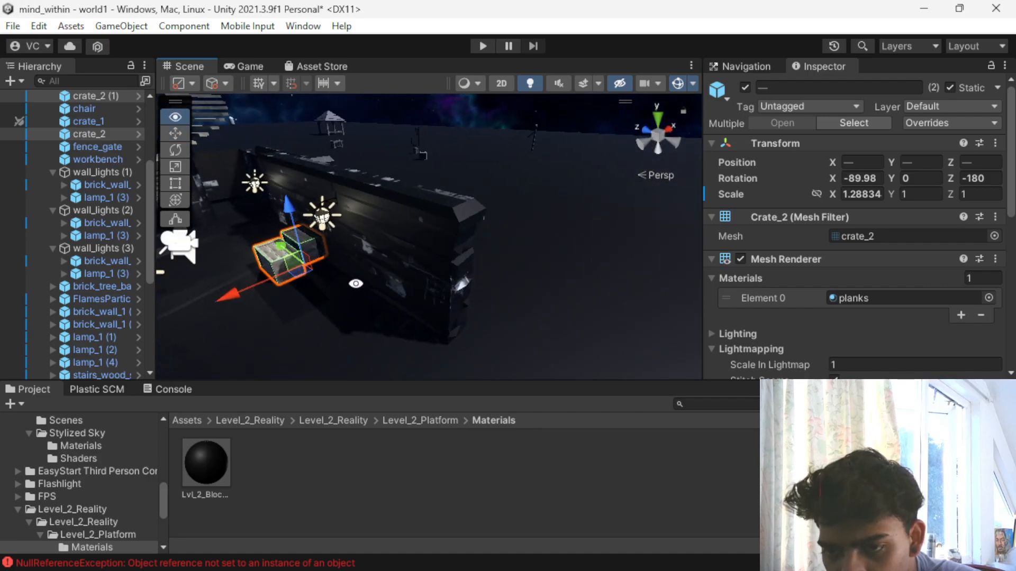
{"action": "left_click_drag", "start_coordinate": [251, 287], "coordinate": [233, 296]}
{"action": "scroll", "coordinate": [297, 278], "scroll_direction": "up", "scroll_amount": 5}
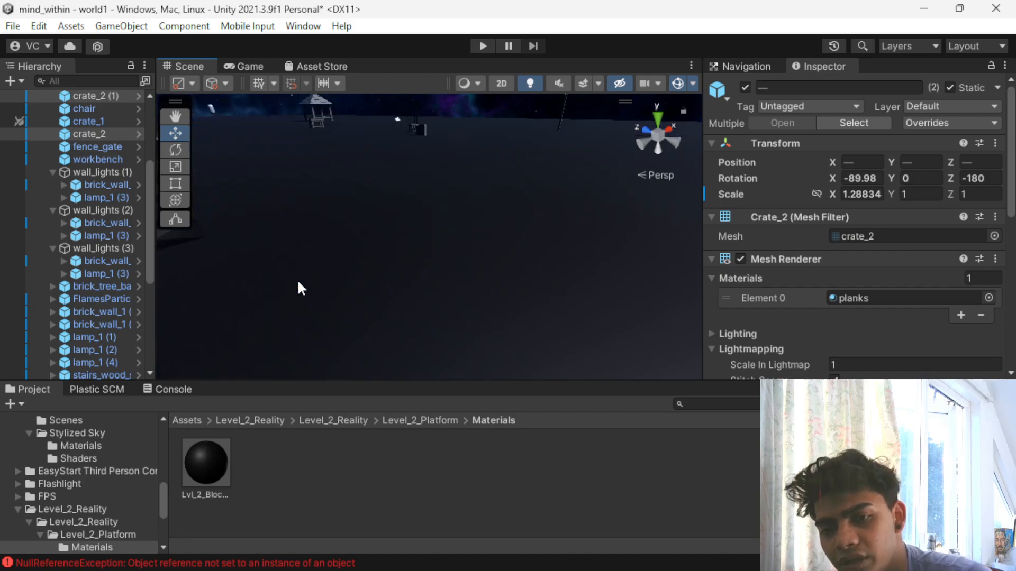
- Apply the Lvl_2_Block_1 material to the two selected crates
{"action": "scroll", "coordinate": [292, 288], "scroll_direction": "down", "scroll_amount": 3}
{"action": "left_click_drag", "start_coordinate": [293, 351], "coordinate": [342, 336], "text": "alt"}
{"action": "left_click_drag", "start_coordinate": [218, 464], "coordinate": [359, 220]}
{"action": "left_click_drag", "start_coordinate": [214, 450], "coordinate": [343, 252]}
{"action": "scroll", "coordinate": [794, 347], "scroll_direction": "down", "scroll_amount": 5}
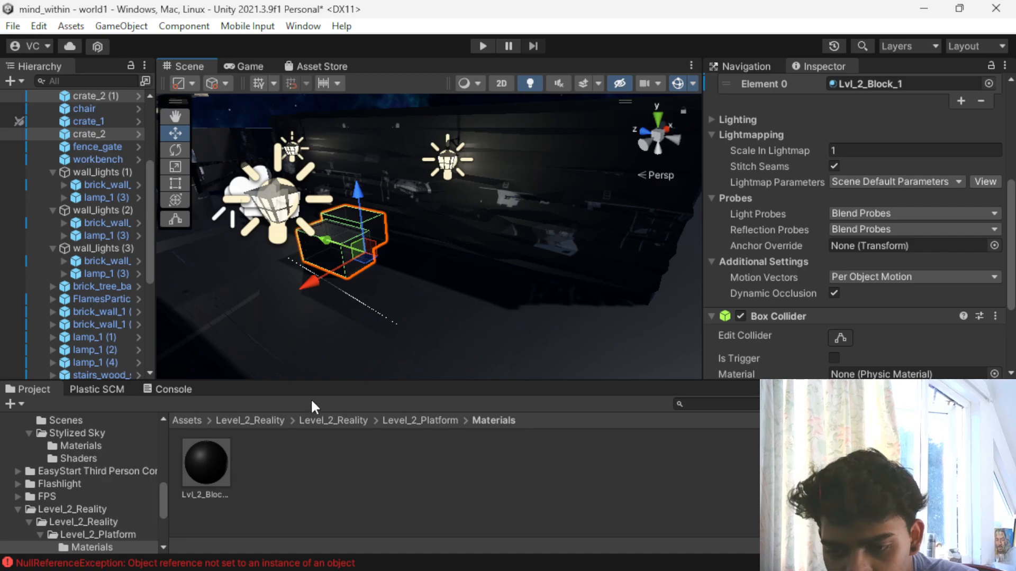
- Browse the Level_2_Platform and Level_2_Window_Animation folders for usable art and return to the inner Level_2_Reality folder
{"action": "left_click", "coordinate": [397, 418]}
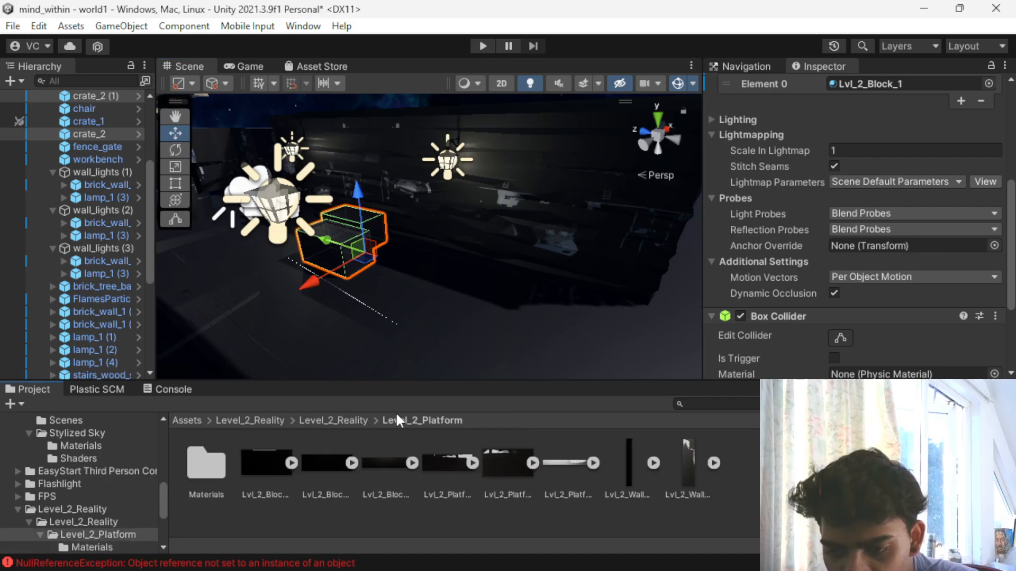
{"action": "double_click", "coordinate": [208, 465]}
{"action": "left_click", "coordinate": [345, 418]}
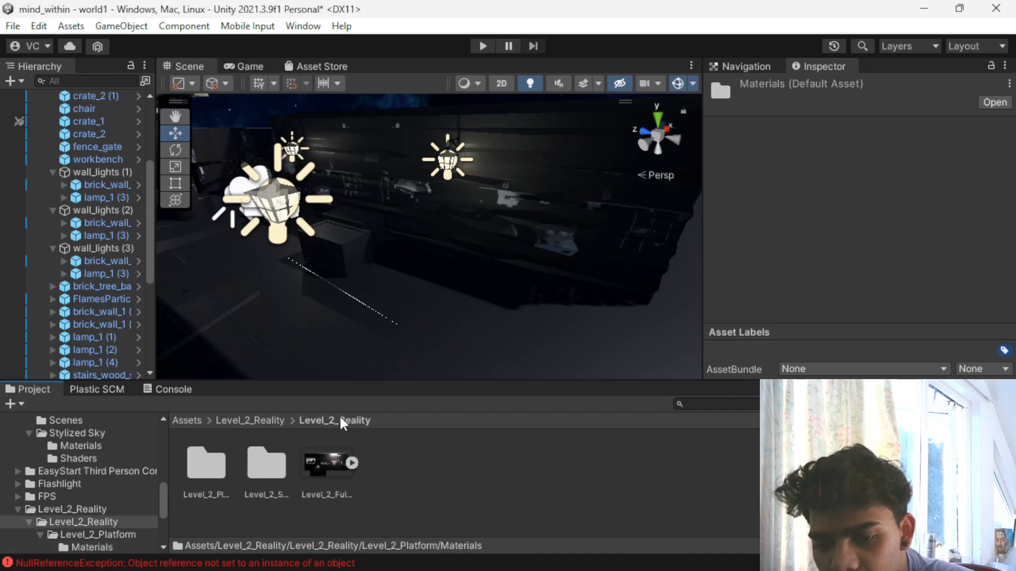
{"action": "double_click", "coordinate": [267, 465]}
{"action": "double_click", "coordinate": [268, 466]}
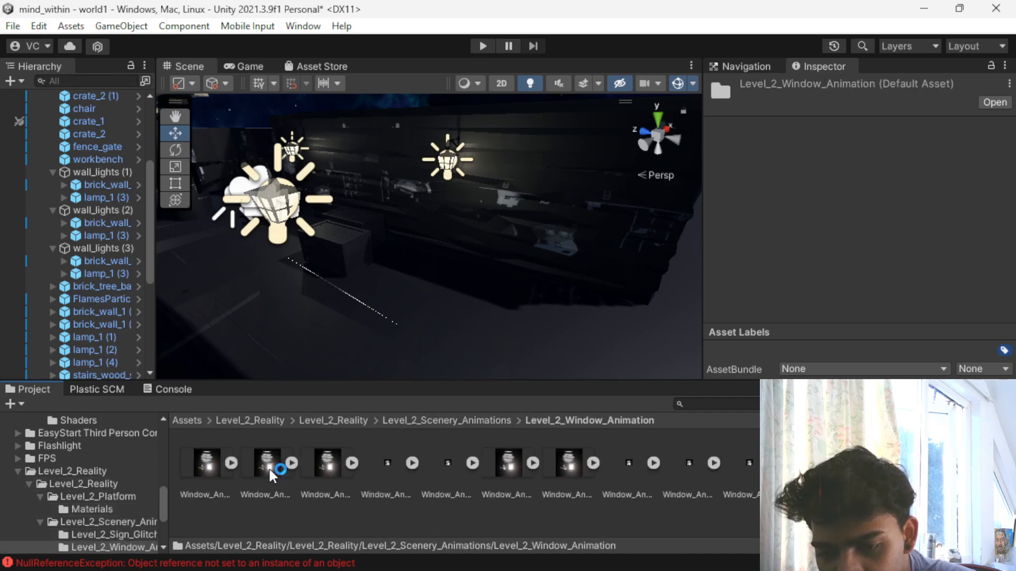
{"action": "left_click", "coordinate": [290, 420]}
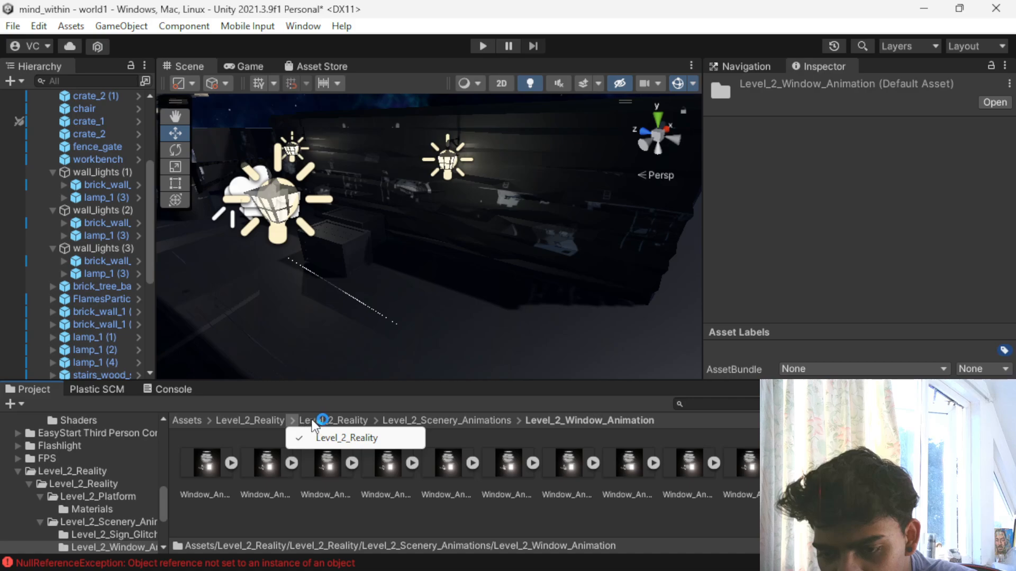
{"action": "left_click", "coordinate": [341, 436]}
- Place the Level_2_Full_Render sprite in the scene, moved to Z -5 and rotated to about -81.4° around Y
{"action": "left_click_drag", "start_coordinate": [313, 458], "coordinate": [532, 227]}
{"action": "key", "text": "f"}
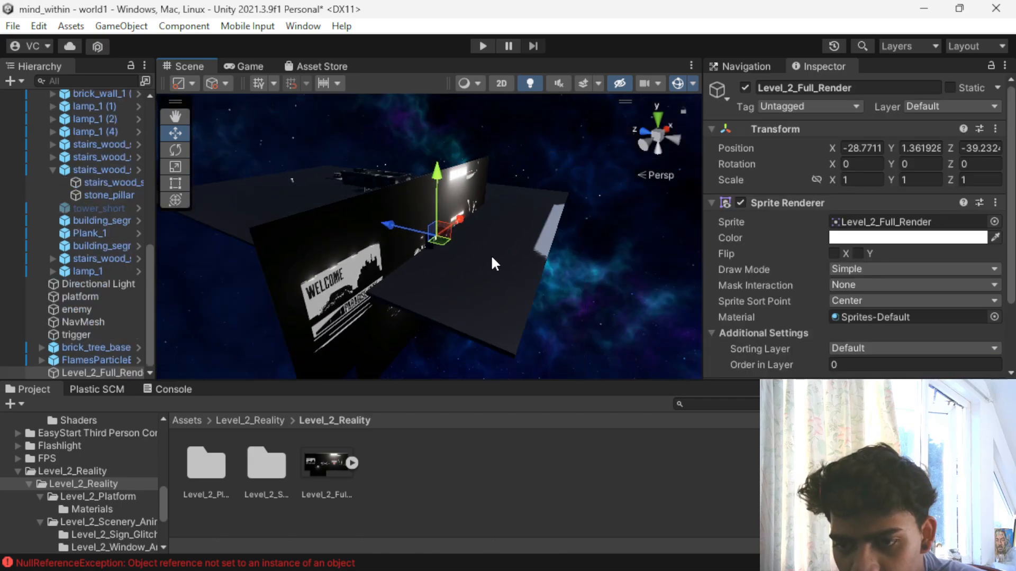
{"action": "left_click_drag", "start_coordinate": [483, 331], "coordinate": [370, 335], "text": "alt"}
{"action": "left_click_drag", "start_coordinate": [381, 221], "coordinate": [563, 202]}
{"action": "key", "text": "e"}
{"action": "scroll", "coordinate": [505, 230], "scroll_direction": "down", "scroll_amount": 3}
{"action": "left_click_drag", "start_coordinate": [419, 274], "coordinate": [424, 305], "text": "alt"}
{"action": "scroll", "coordinate": [363, 269], "scroll_direction": "down", "scroll_amount": 3}
{"action": "key", "text": "w"}
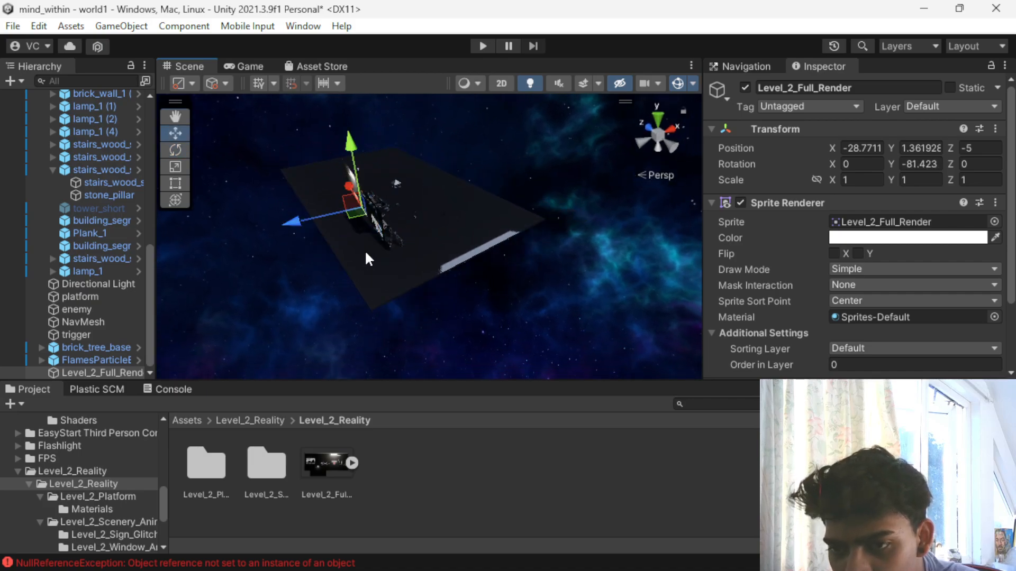
- Align the Level_2_Full_Render sprite behind the wall structures at about X -37.9, Y 8.4, Z -15.3, with Y rotation about -90.3°
{"action": "mouse_move", "coordinate": [286, 220]}
{"action": "left_mouse_down"}
{"action": "mouse_move", "coordinate": [261, 227]}
{"action": "mouse_move", "coordinate": [278, 229]}
{"action": "left_mouse_up"}
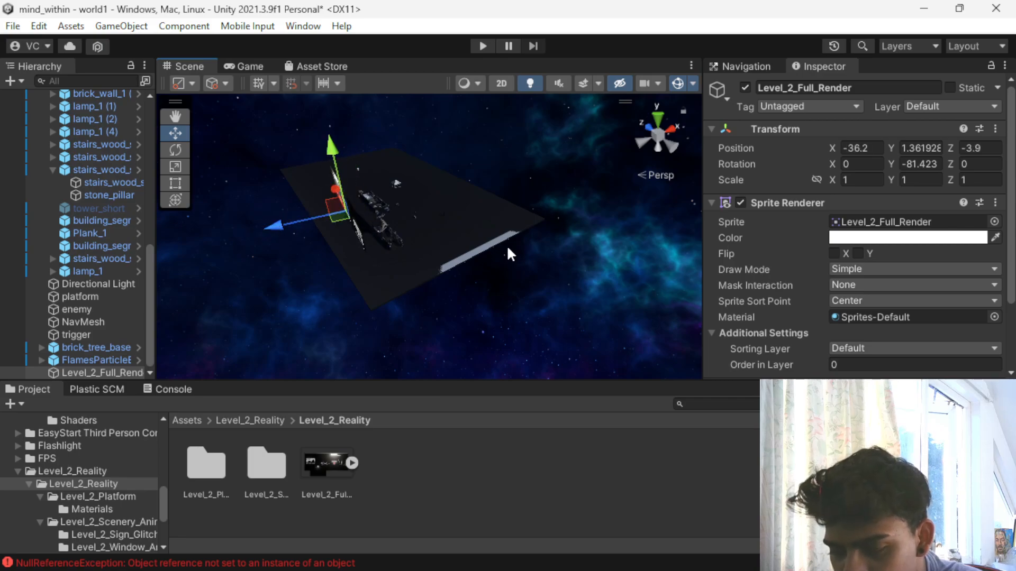
{"action": "left_click_drag", "start_coordinate": [508, 254], "coordinate": [370, 254], "text": "alt"}
{"action": "scroll", "coordinate": [415, 170], "scroll_direction": "up", "scroll_amount": 5}
{"action": "middle_click_drag", "start_coordinate": [397, 125], "coordinate": [433, 185]}
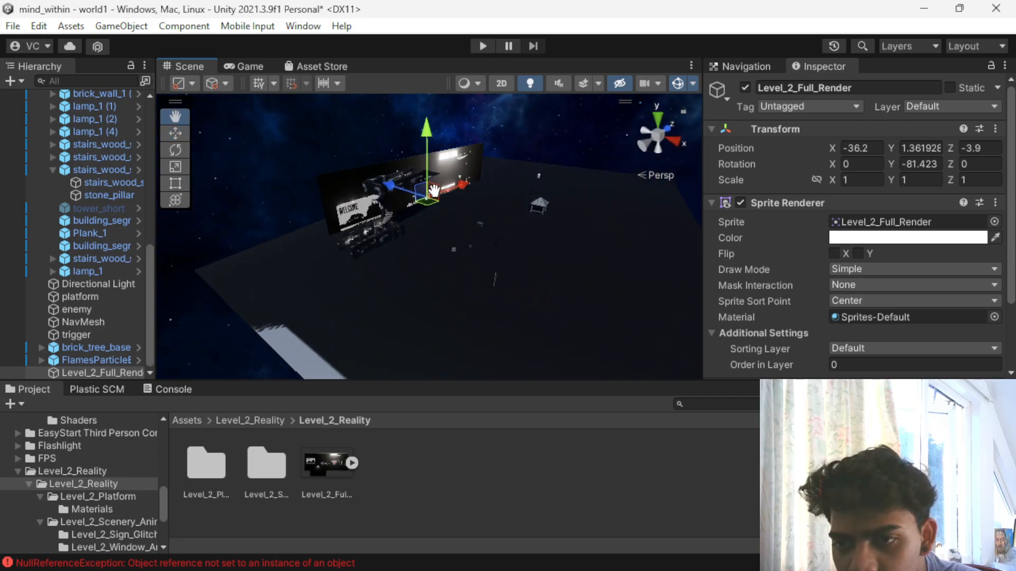
{"action": "scroll", "coordinate": [366, 206], "scroll_direction": "up", "scroll_amount": 5}
{"action": "left_click_drag", "start_coordinate": [369, 215], "coordinate": [395, 230], "text": "alt"}
{"action": "key", "text": "e"}
{"action": "left_click_drag", "start_coordinate": [323, 236], "coordinate": [319, 242], "text": "alt"}
{"action": "scroll", "coordinate": [298, 248], "scroll_direction": "up", "scroll_amount": 2}
{"action": "key", "text": "w"}
{"action": "left_click_drag", "start_coordinate": [416, 161], "coordinate": [406, 126]}
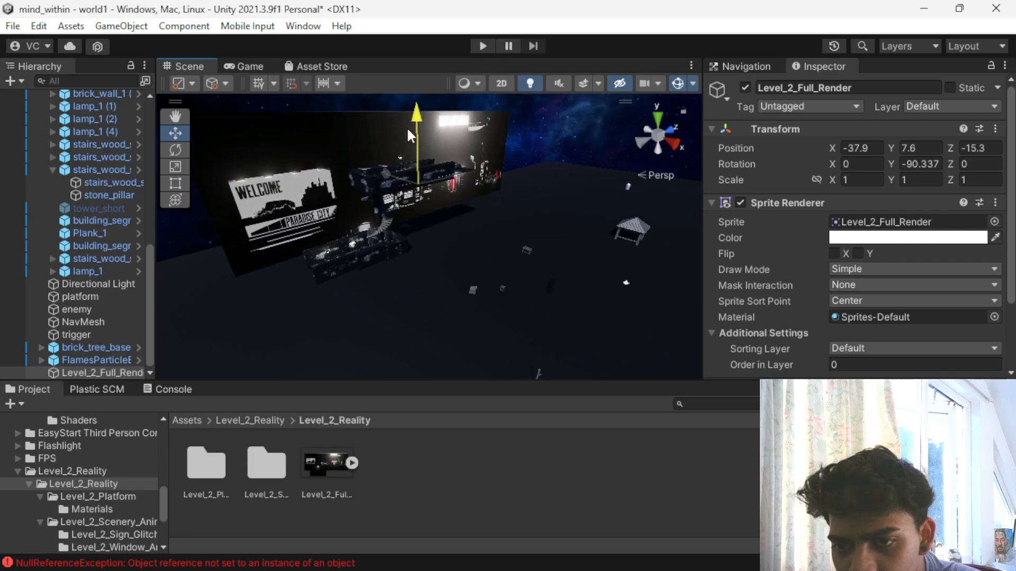
- Examine the Level_2_Full_Render backdrop behind the structures from different distances and angles
{"action": "scroll", "coordinate": [349, 228], "scroll_direction": "down", "scroll_amount": 1}
{"action": "left_click_drag", "start_coordinate": [350, 228], "coordinate": [279, 170], "text": "alt"}
{"action": "middle_click_drag", "start_coordinate": [546, 262], "coordinate": [473, 263]}
{"action": "scroll", "coordinate": [476, 278], "scroll_direction": "up", "scroll_amount": 4}
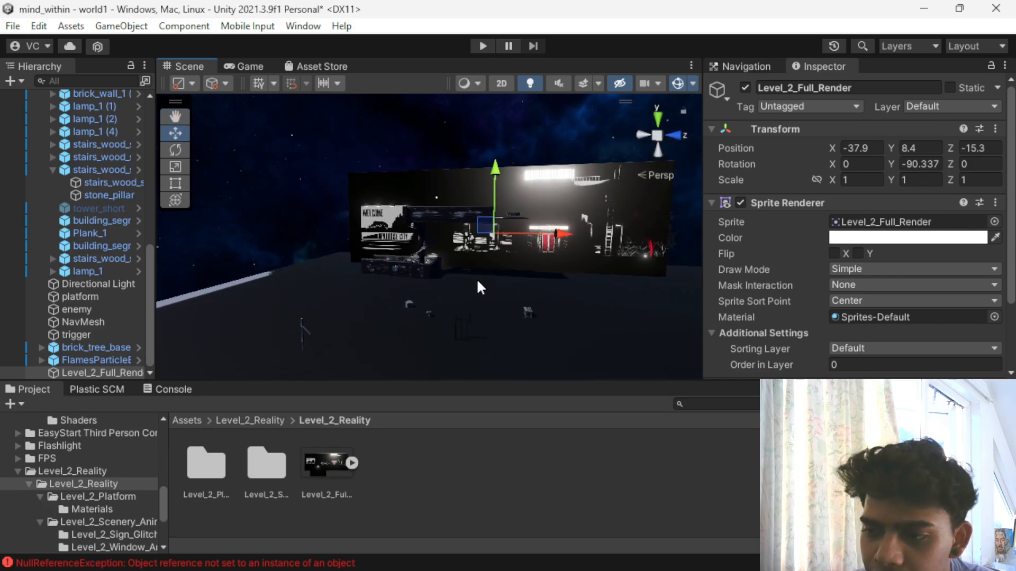
{"action": "scroll", "coordinate": [478, 293], "scroll_direction": "up", "scroll_amount": 3}
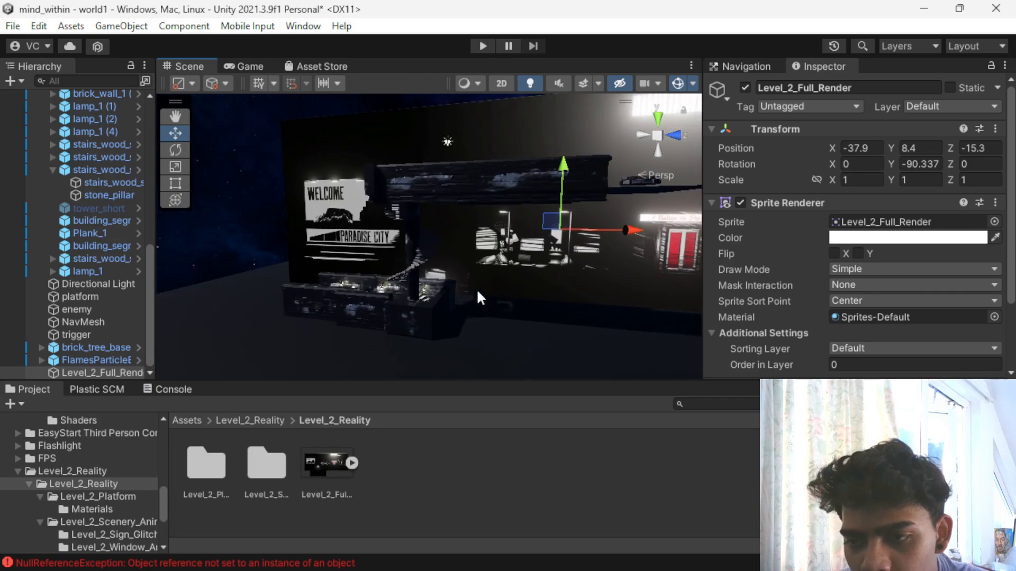
{"action": "scroll", "coordinate": [411, 307], "scroll_direction": "down", "scroll_amount": 5}
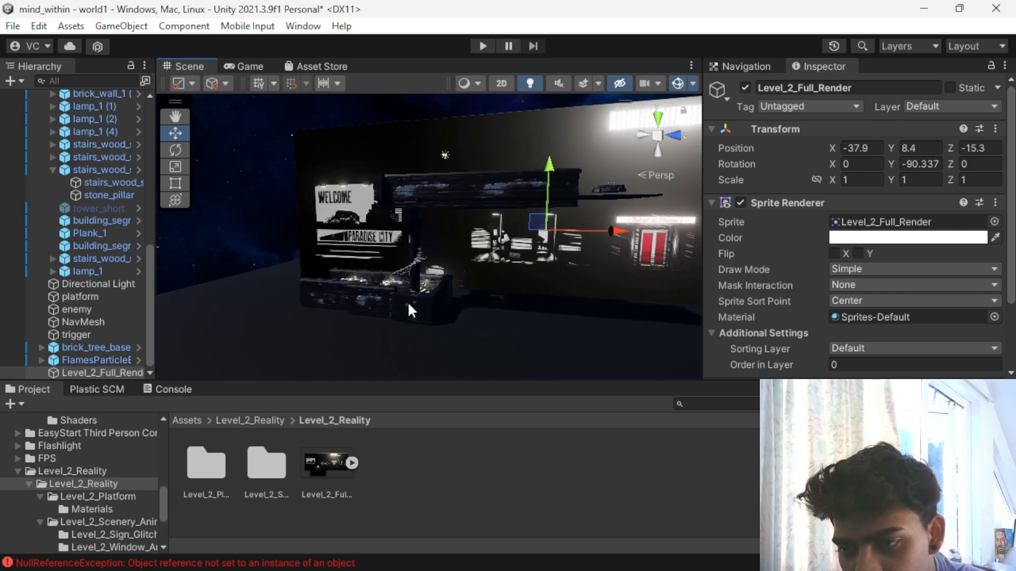
{"action": "scroll", "coordinate": [412, 291], "scroll_direction": "up", "scroll_amount": 3}
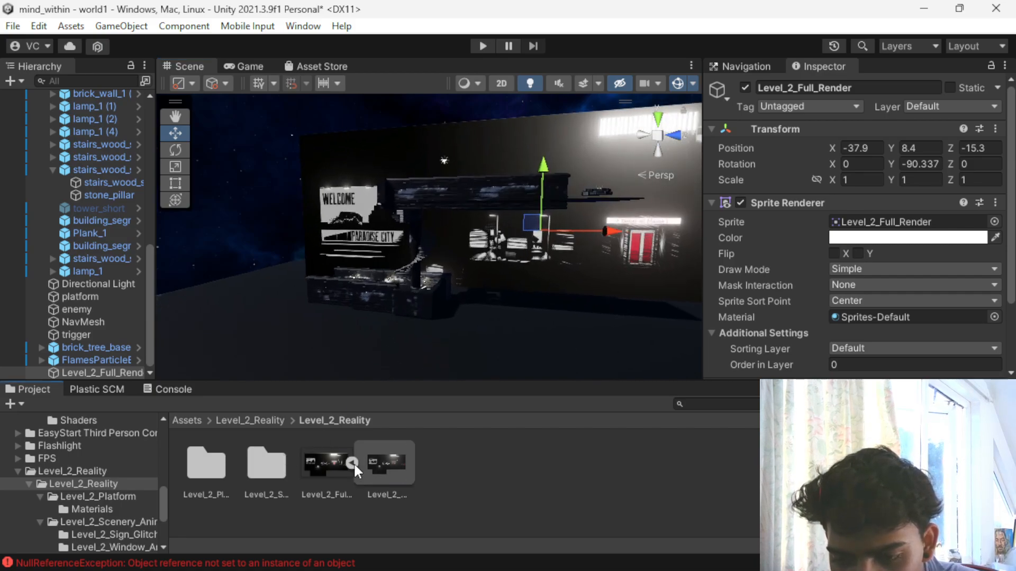
- Try the first image of the Level_2_Window_Animation folder as the texture of the ground platform
{"action": "double_click", "coordinate": [261, 471]}
{"action": "double_click", "coordinate": [262, 471]}
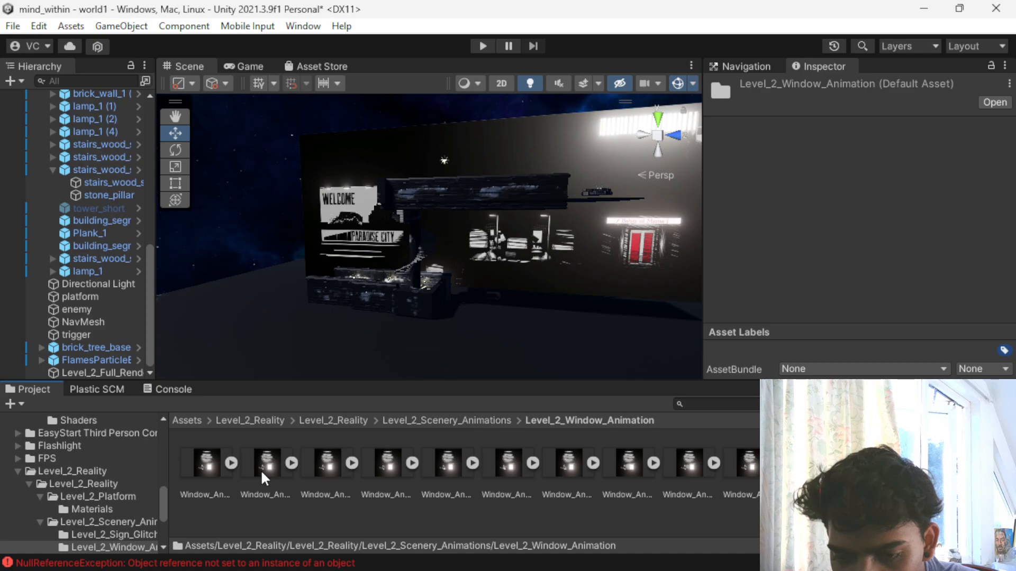
{"action": "left_click_drag", "start_coordinate": [204, 468], "coordinate": [290, 276]}
{"action": "scroll", "coordinate": [293, 274], "scroll_direction": "down", "scroll_amount": 10}
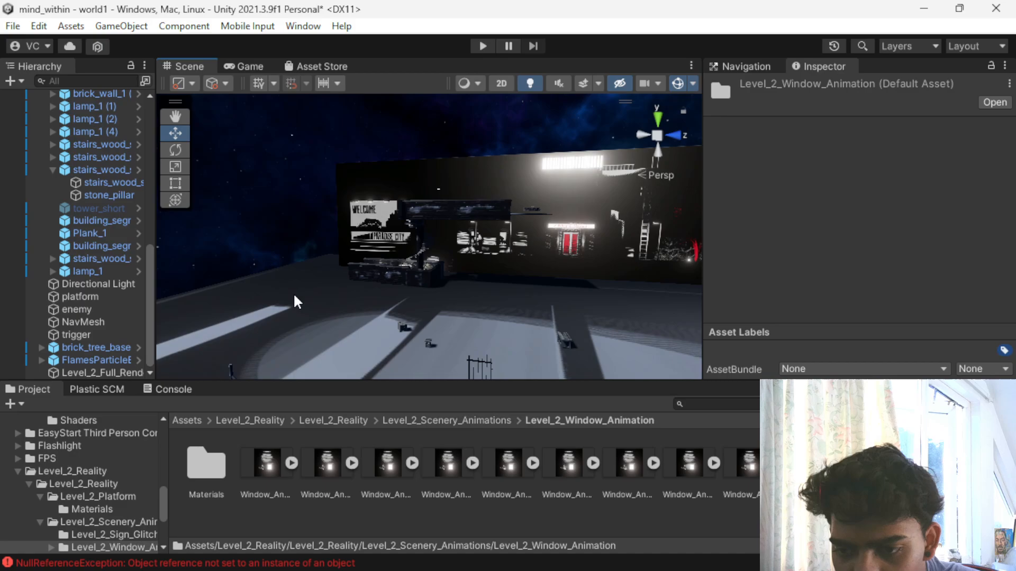
{"action": "scroll", "coordinate": [316, 341], "scroll_direction": "down", "scroll_amount": 4}
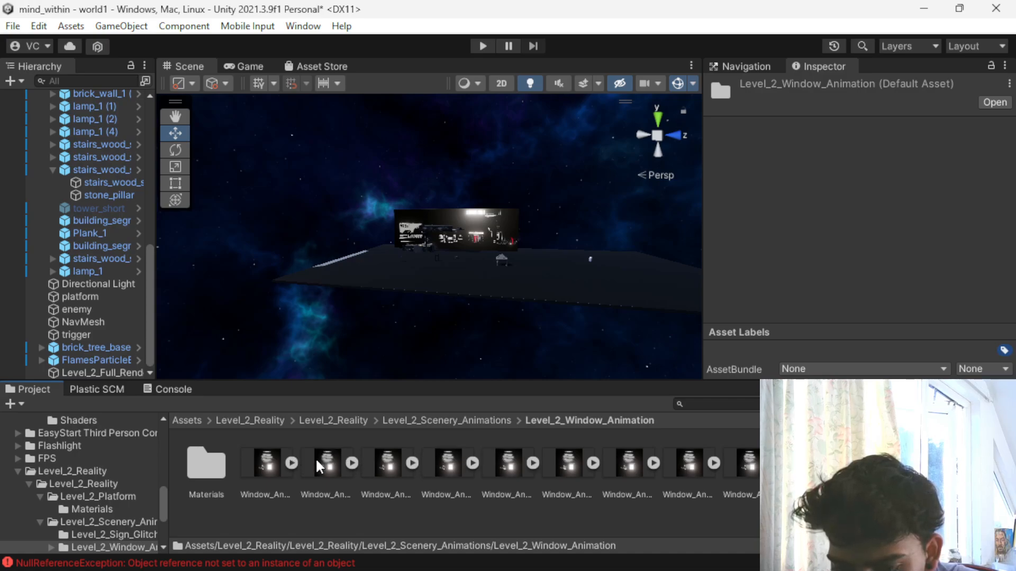
- Try the window animation material from the Level_2_Window_Animation Materials folder on the ground platform
{"action": "double_click", "coordinate": [216, 463]}
{"action": "left_click_drag", "start_coordinate": [189, 487], "coordinate": [580, 406]}
{"action": "scroll", "coordinate": [456, 277], "scroll_direction": "up", "scroll_amount": 8}
{"action": "left_click_drag", "start_coordinate": [488, 272], "coordinate": [479, 316], "text": "alt"}
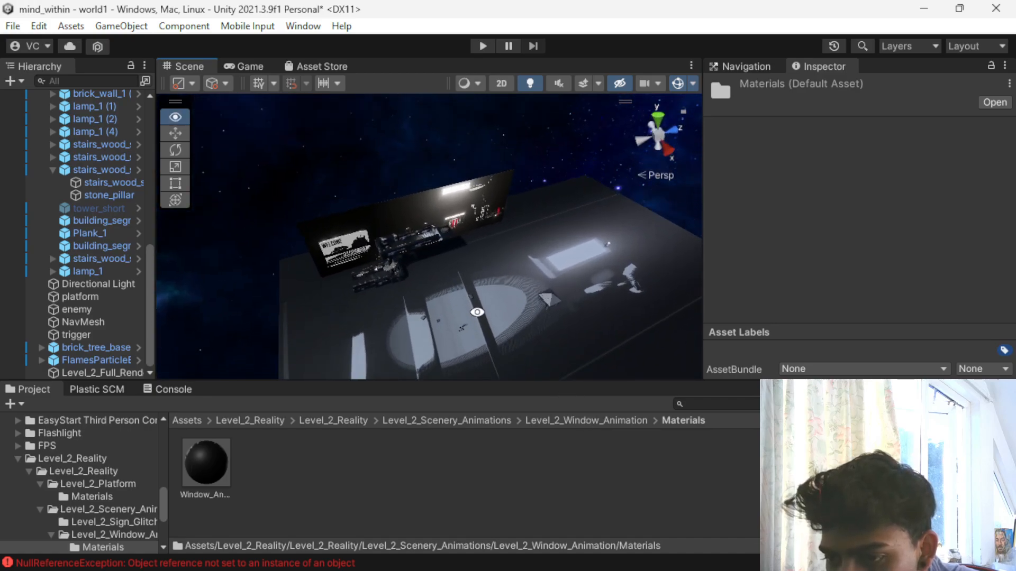
{"action": "scroll", "coordinate": [471, 311], "scroll_direction": "up", "scroll_amount": 5}
{"action": "left_click_drag", "start_coordinate": [499, 281], "coordinate": [363, 248], "text": "alt"}
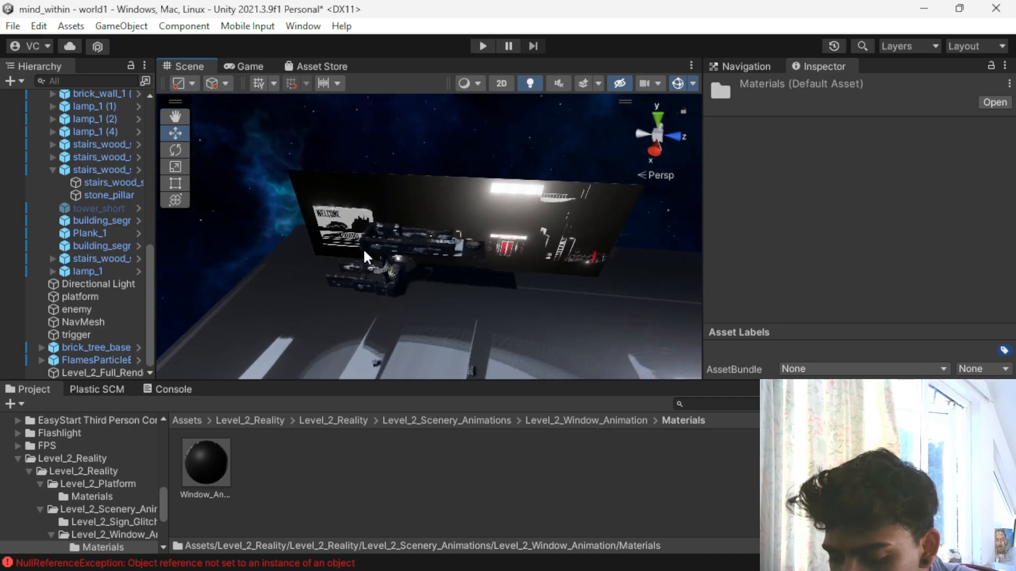
- Examine the backdrop, the spiral stairs and the platform from close up and from above
{"action": "scroll", "coordinate": [367, 312], "scroll_direction": "up", "scroll_amount": 3}
{"action": "left_click_drag", "start_coordinate": [342, 321], "coordinate": [571, 247], "text": "alt"}
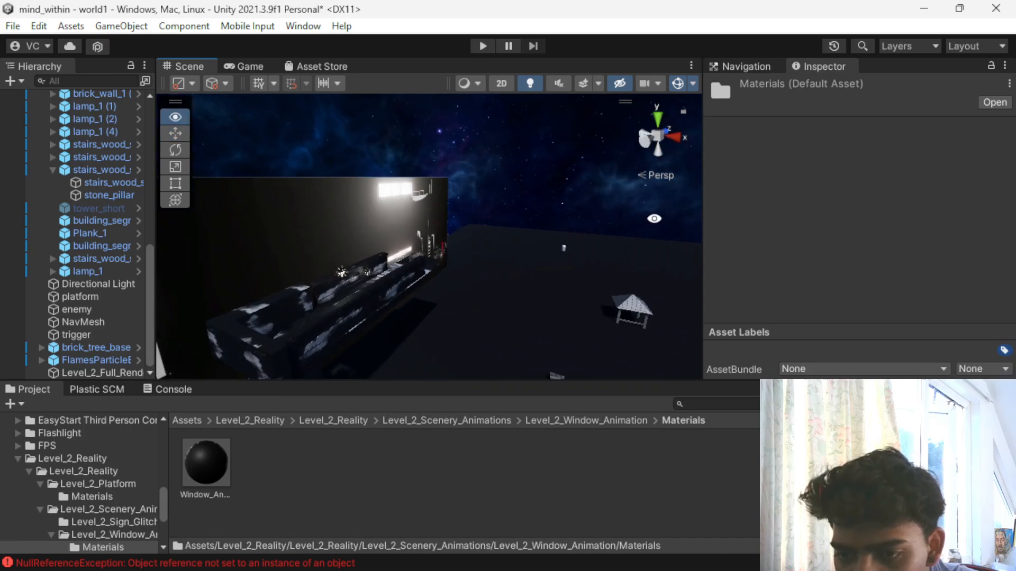
{"action": "middle_click_drag", "start_coordinate": [487, 248], "coordinate": [478, 185]}
{"action": "left_click_drag", "start_coordinate": [477, 185], "coordinate": [576, 186], "text": "alt"}
{"action": "scroll", "coordinate": [493, 287], "scroll_direction": "up", "scroll_amount": 3}
{"action": "scroll", "coordinate": [493, 287], "scroll_direction": "down", "scroll_amount": 10}
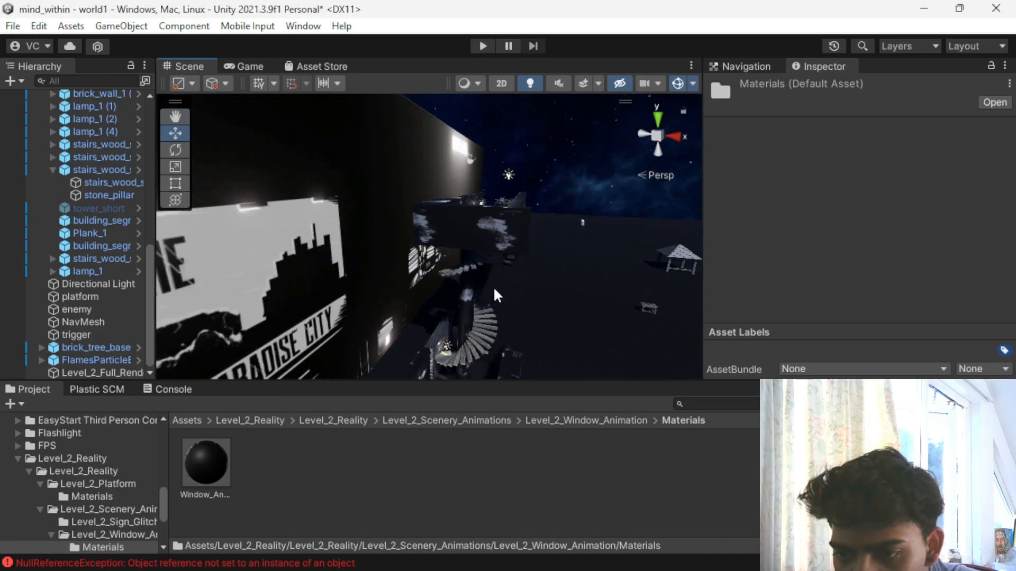
{"action": "left_click_drag", "start_coordinate": [436, 302], "coordinate": [390, 356], "text": "alt"}
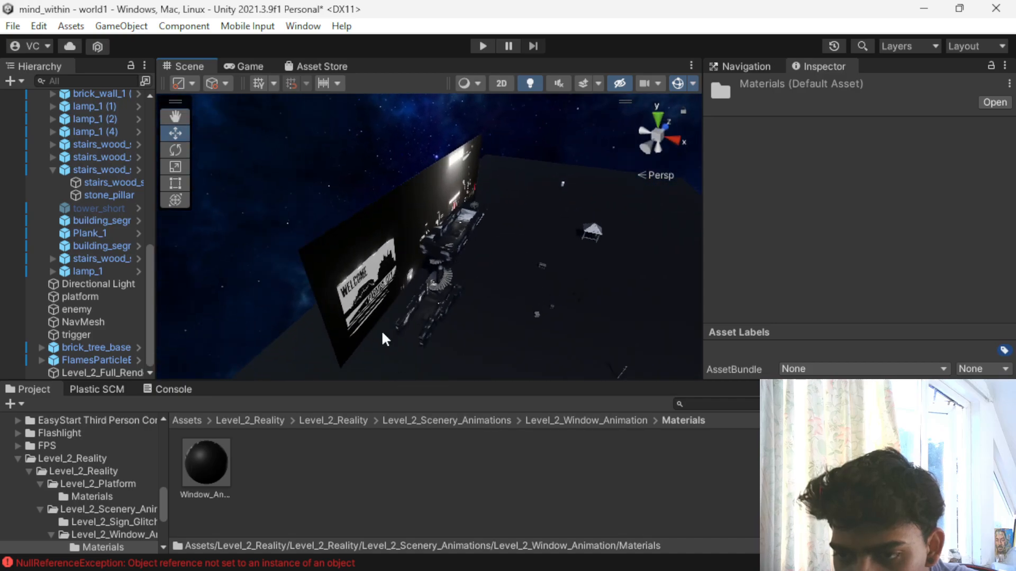
- Try the Level_2_Full_Render backdrop at X -5, Z 0.2 with Y rotation about 2.65°, and delete it from the scene
{"action": "left_click", "coordinate": [373, 241]}
{"action": "left_click_drag", "start_coordinate": [440, 223], "coordinate": [218, 116]}
{"action": "key", "text": "e"}
{"action": "key", "text": "w"}
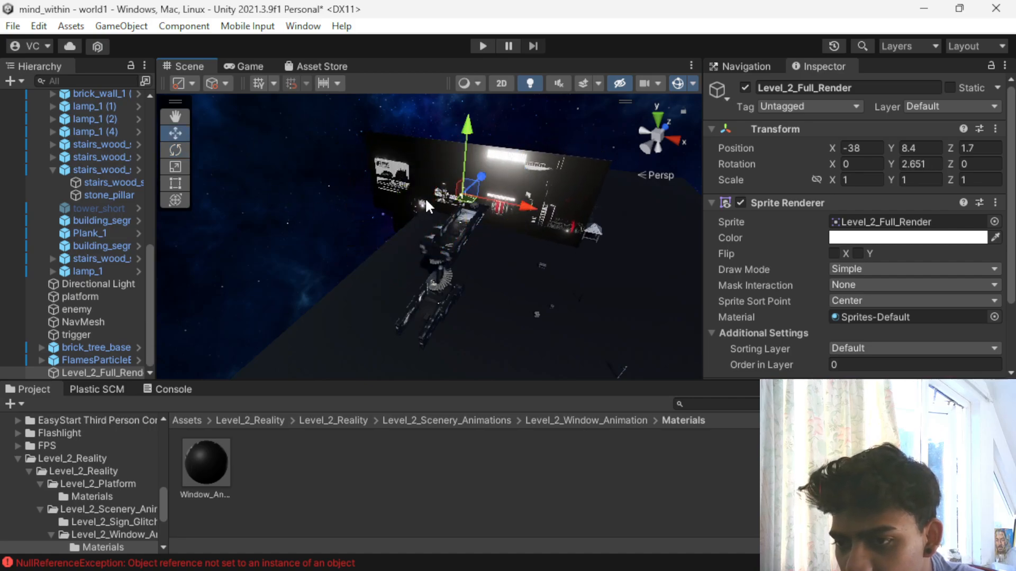
{"action": "left_click_drag", "start_coordinate": [512, 209], "coordinate": [656, 211]}
{"action": "left_click_drag", "start_coordinate": [608, 177], "coordinate": [623, 150]}
{"action": "left_click", "coordinate": [535, 181]}
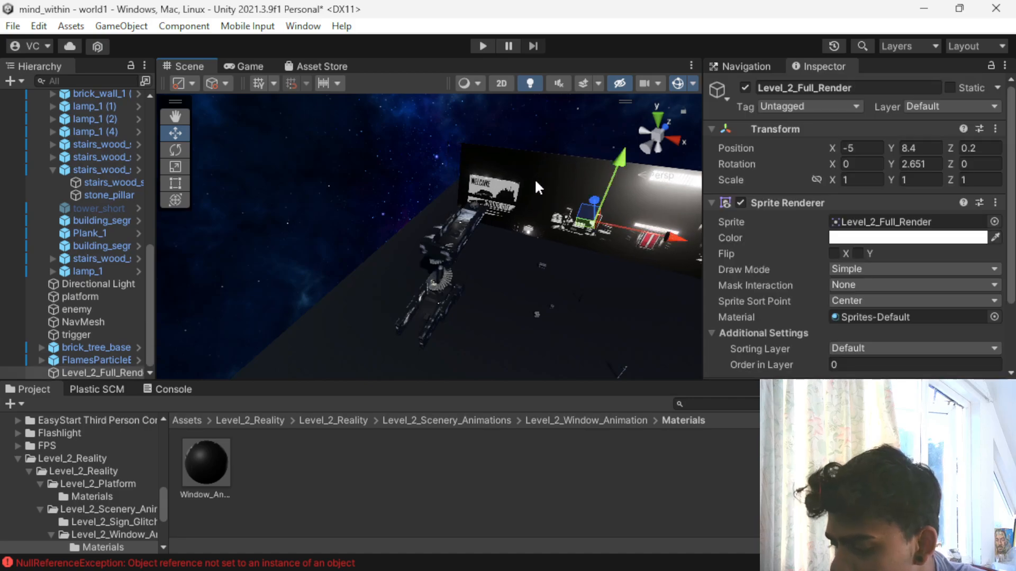
{"action": "key", "text": "Delete"}
- Open the Level_2_Sign_Glitch folder inside Level_2_Scenery_Animations
{"action": "left_click", "coordinate": [269, 419]}
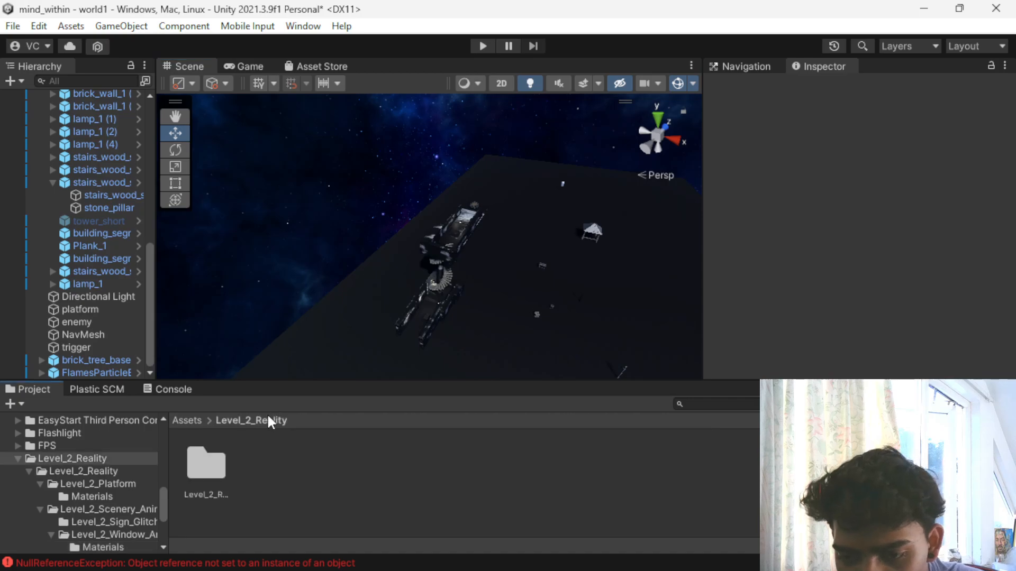
{"action": "double_click", "coordinate": [214, 466]}
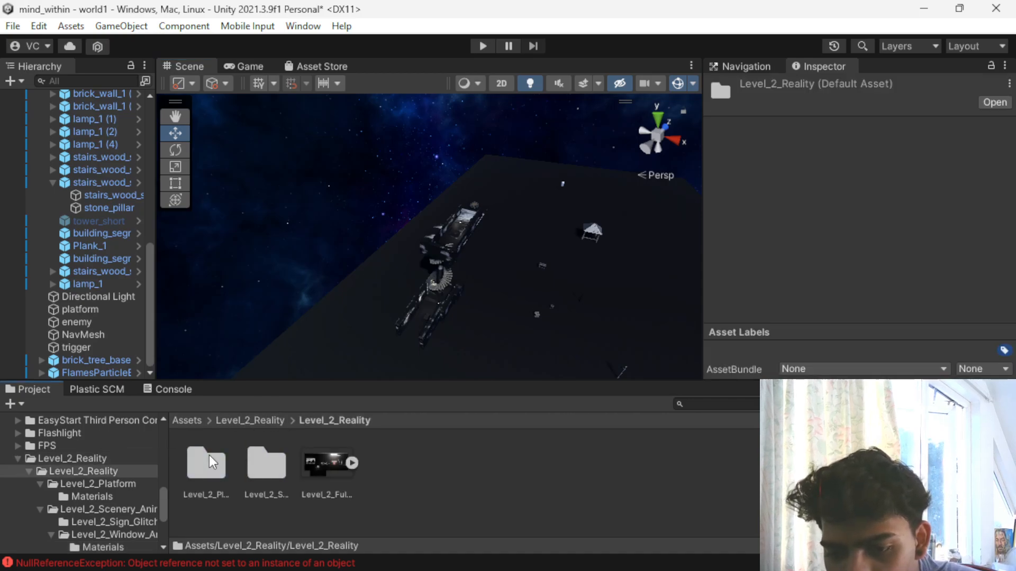
{"action": "double_click", "coordinate": [268, 466]}
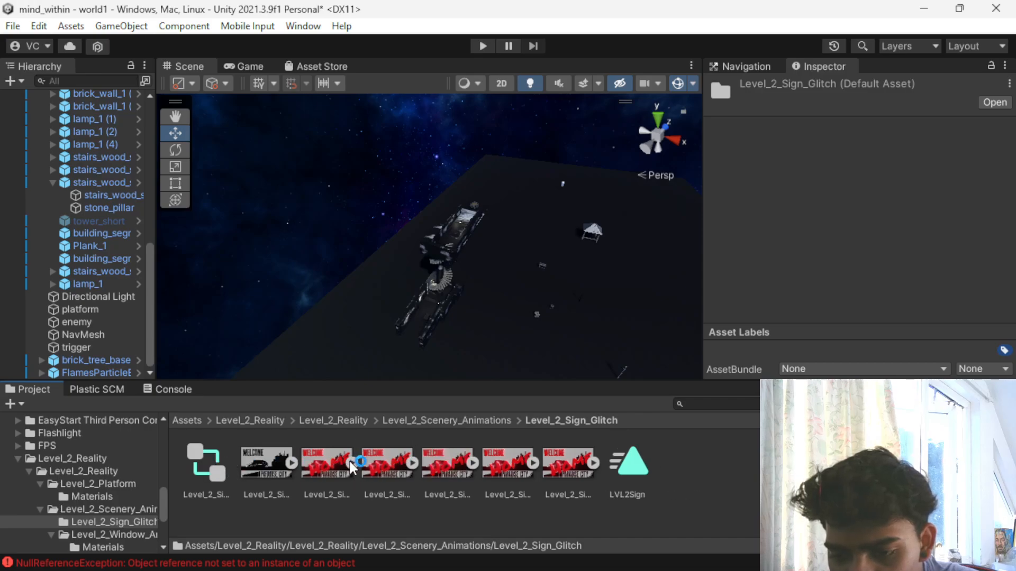
- Try the LVL2Sign animation from the Level_2_Sign_Glitch folder on the ground platform, and undo it
{"action": "left_click_drag", "start_coordinate": [634, 468], "coordinate": [614, 271]}
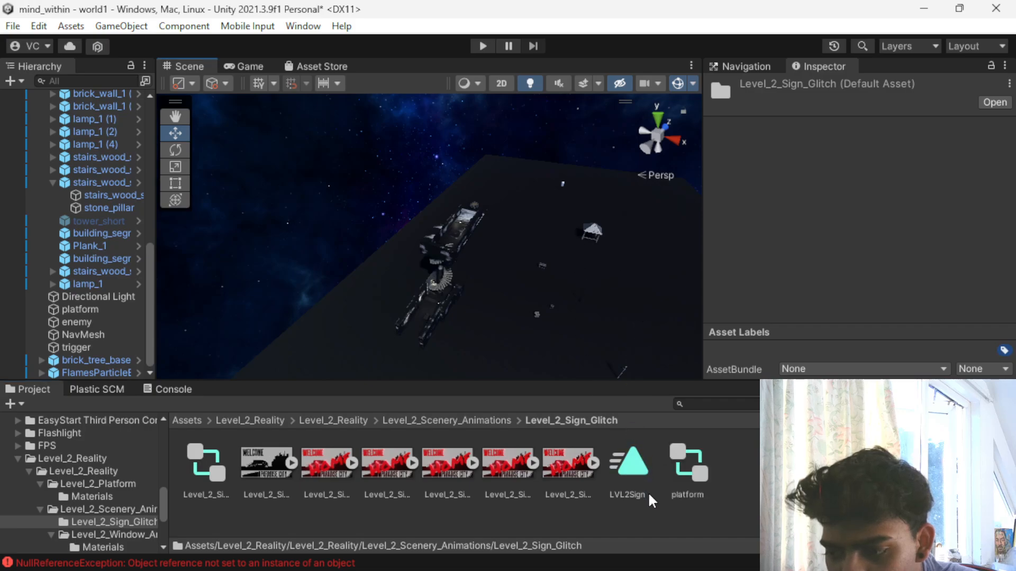
{"action": "scroll", "coordinate": [597, 317], "scroll_direction": "down", "scroll_amount": 5}
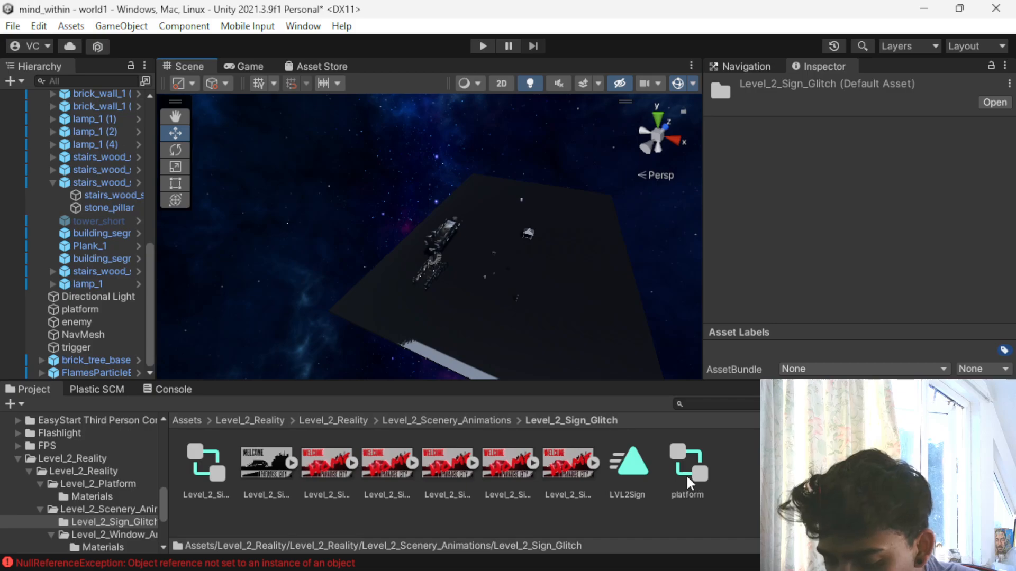
{"action": "key", "text": "ctrl+z"}
{"action": "key", "text": "ctrl+z"}
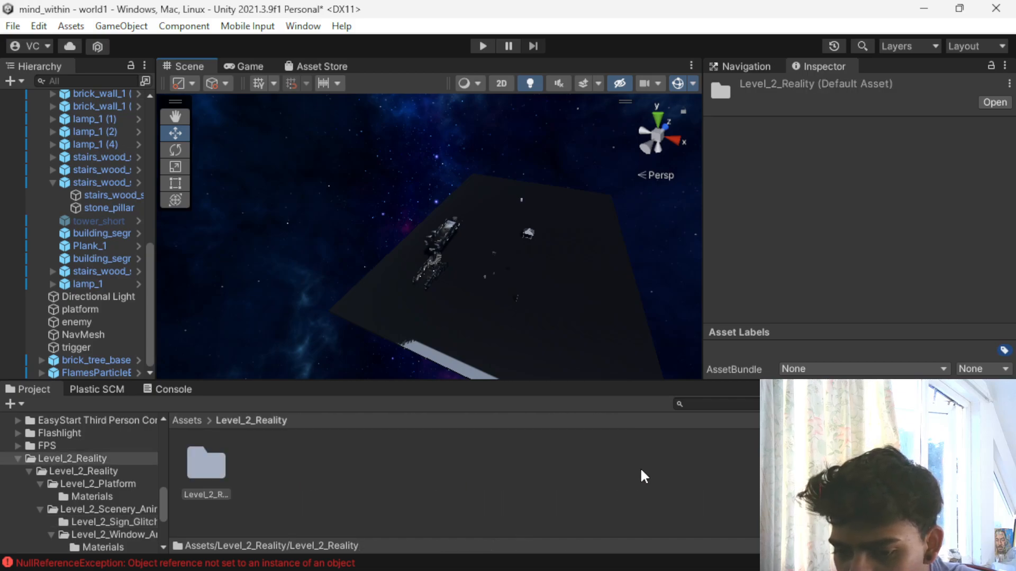
- Look through the Level_2_Scenery_Animations folder, including Level_2_Window_Animation and its Materials, and return to the Level_2_Reality folder
{"action": "double_click", "coordinate": [192, 461]}
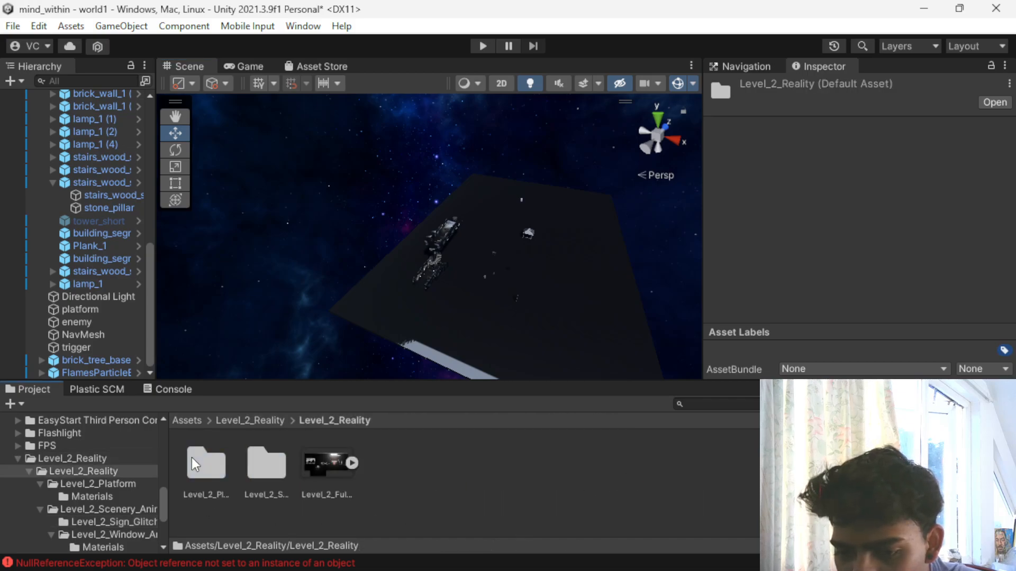
{"action": "double_click", "coordinate": [267, 460]}
{"action": "double_click", "coordinate": [269, 459]}
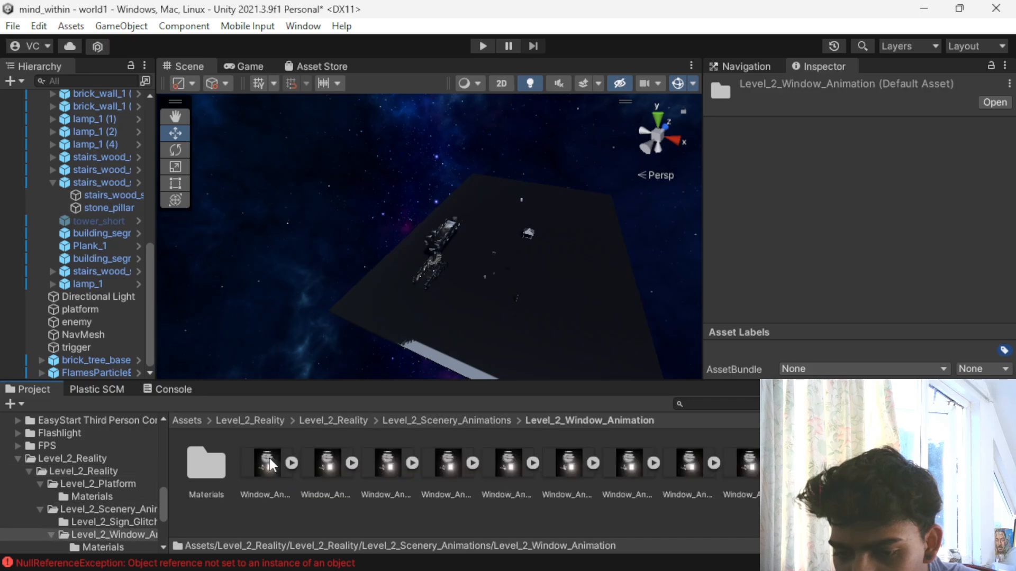
{"action": "double_click", "coordinate": [212, 459]}
{"action": "left_click", "coordinate": [245, 419]}
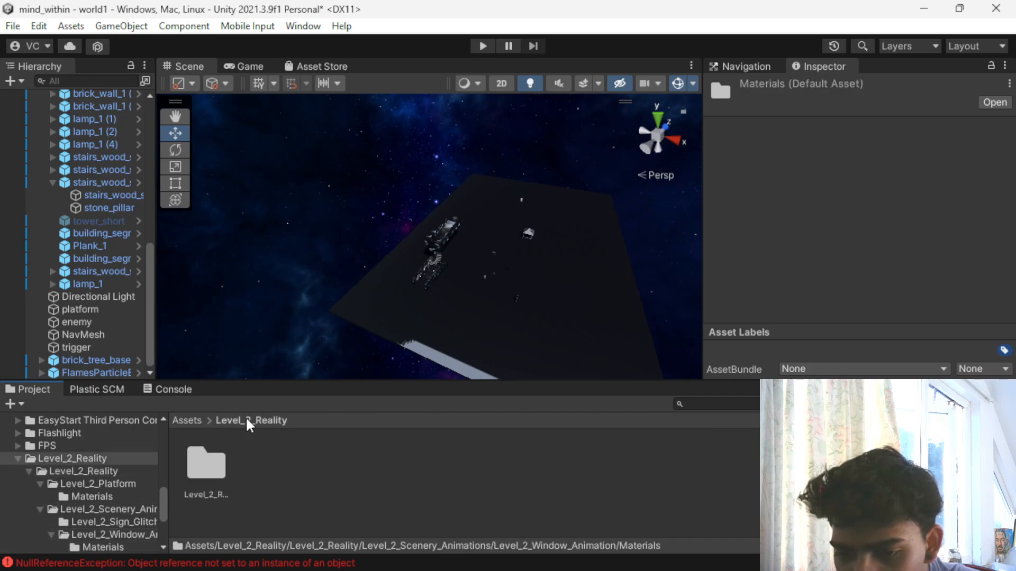
- Apply the lighter Lvl_2_Wall texture from the Level_2_Platform folder to the ground platform
{"action": "double_click", "coordinate": [219, 479]}
{"action": "double_click", "coordinate": [209, 474]}
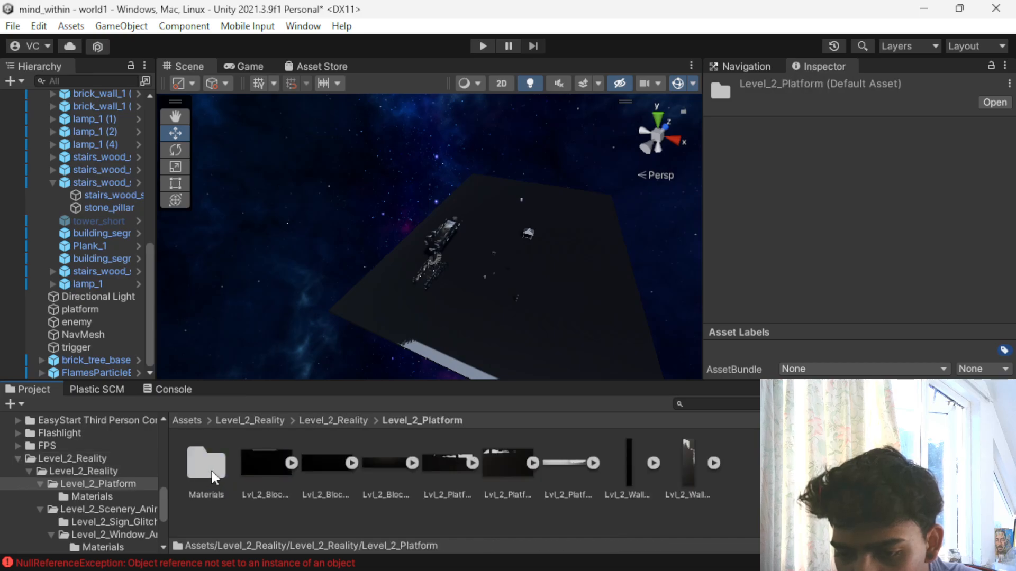
{"action": "left_click", "coordinate": [688, 459]}
{"action": "left_click_drag", "start_coordinate": [686, 450], "coordinate": [409, 266]}
- Examine the retextured platform and stairs from close up, and select the brick_wall_1 (1) wall near the spiral stairs
{"action": "scroll", "coordinate": [415, 265], "scroll_direction": "up", "scroll_amount": 5}
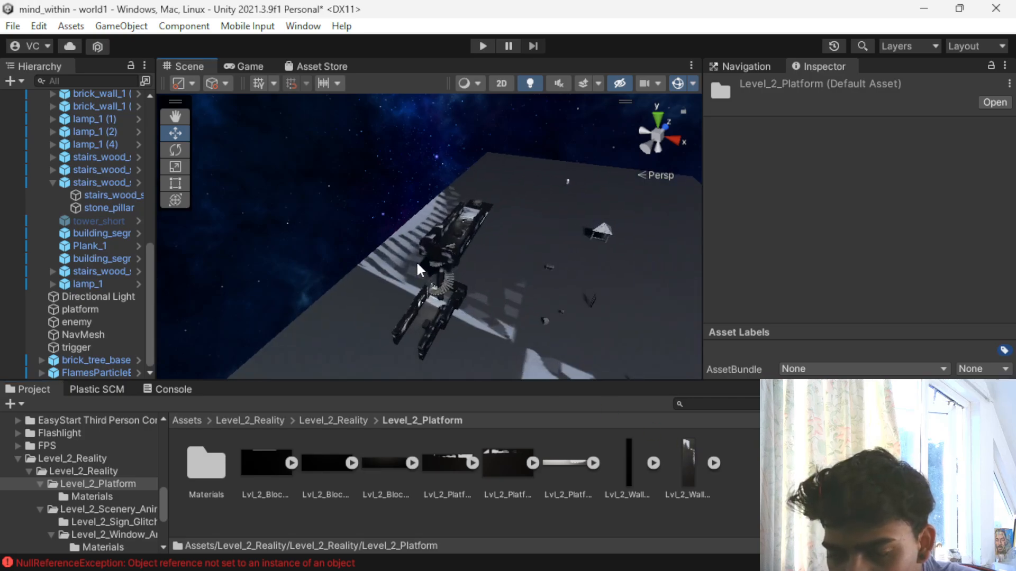
{"action": "scroll", "coordinate": [417, 263], "scroll_direction": "up", "scroll_amount": 8}
{"action": "left_click_drag", "start_coordinate": [417, 264], "coordinate": [305, 270], "text": "alt"}
{"action": "left_click", "coordinate": [299, 319]}
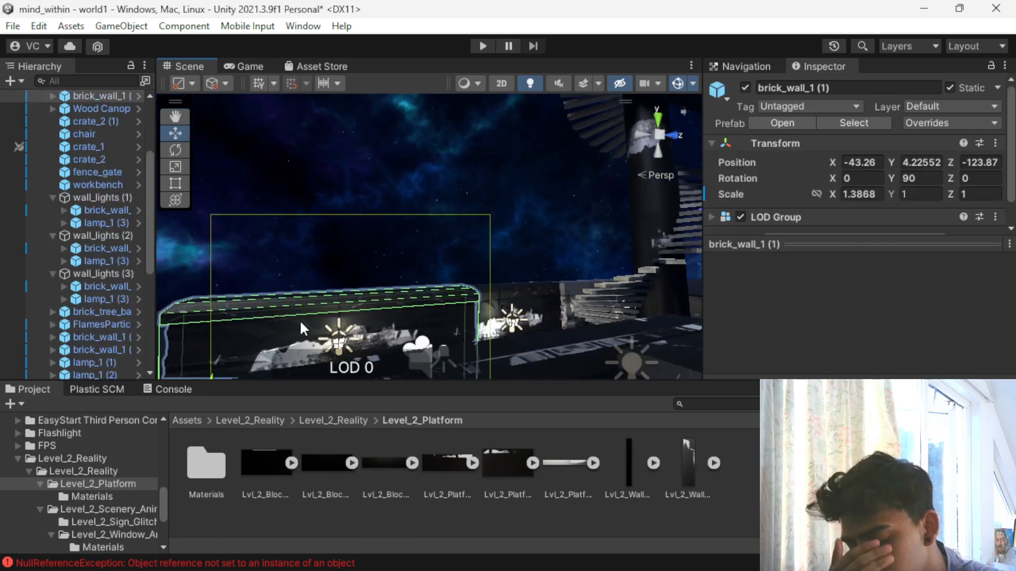
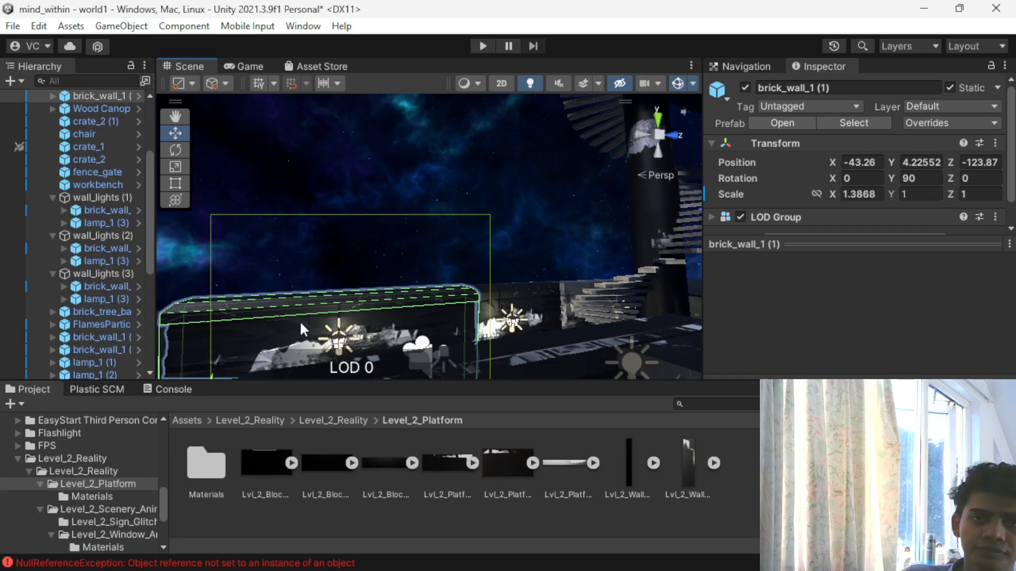
- Apply the Lvl_2_Wall_2 material from the Level_2_Platform Materials folder to the brick_wall_1 (1) wall near the spiral stairs
{"action": "scroll", "coordinate": [259, 228], "scroll_direction": "down", "scroll_amount": 1}
{"action": "left_click_drag", "start_coordinate": [264, 238], "coordinate": [331, 365], "text": "alt"}
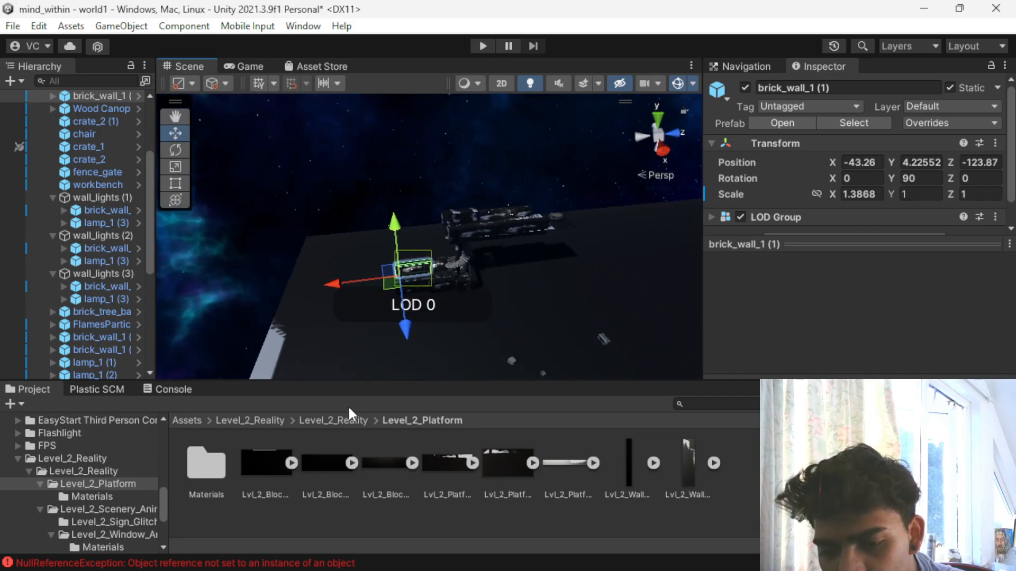
{"action": "double_click", "coordinate": [214, 459]}
{"action": "left_click_drag", "start_coordinate": [262, 458], "coordinate": [411, 272]}
{"action": "scroll", "coordinate": [413, 272], "scroll_direction": "up", "scroll_amount": 5}
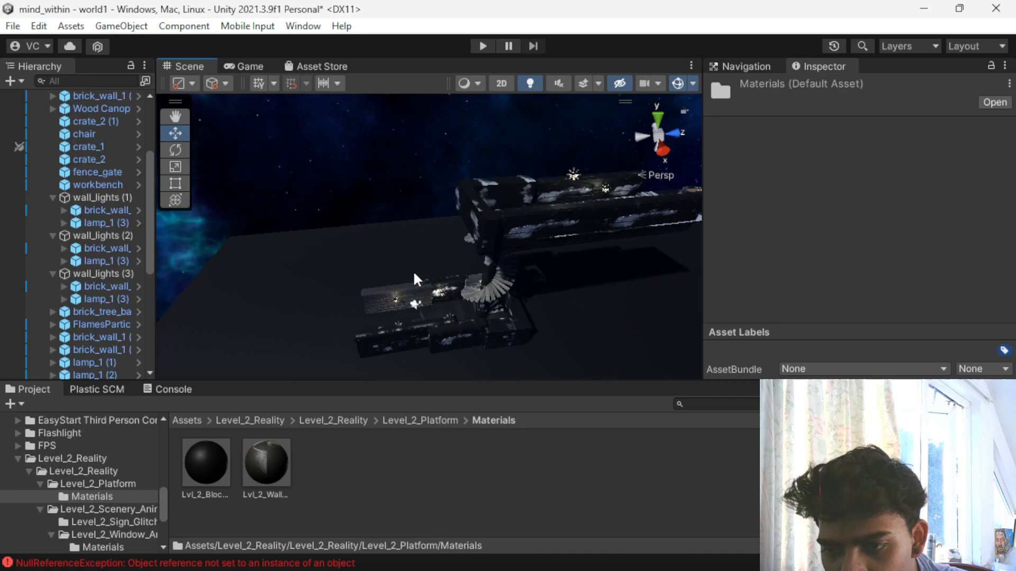
{"action": "scroll", "coordinate": [413, 271], "scroll_direction": "up", "scroll_amount": 3}
{"action": "left_click", "coordinate": [344, 322]}
{"action": "key", "text": "f"}
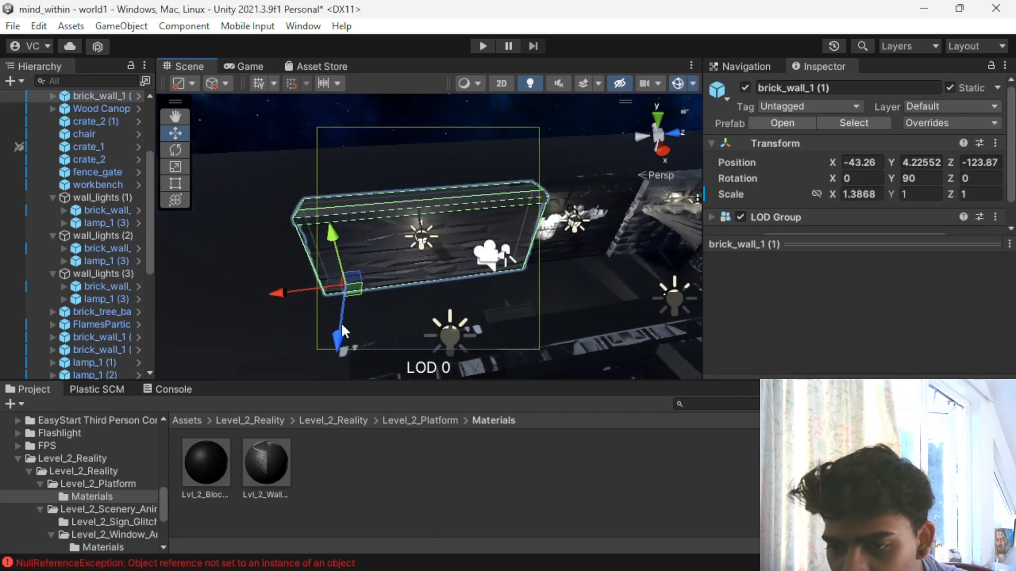
- Apply the same Lvl_2_Wall_2 material to the other wall sections around the lower platform beside the spiral stairs
{"action": "left_click_drag", "start_coordinate": [261, 277], "coordinate": [511, 153], "text": "alt"}
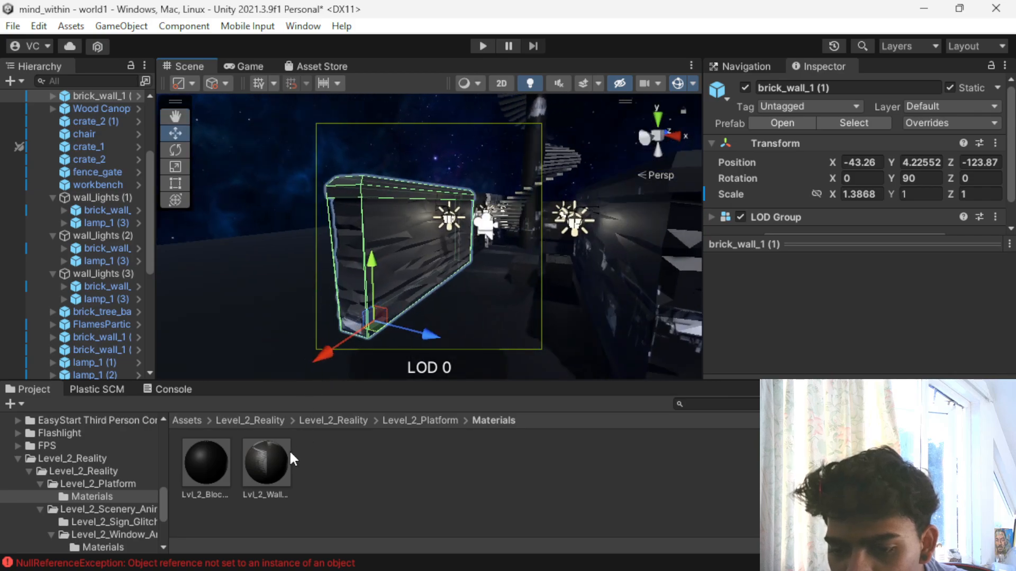
{"action": "left_click_drag", "start_coordinate": [547, 302], "coordinate": [375, 303], "text": "alt"}
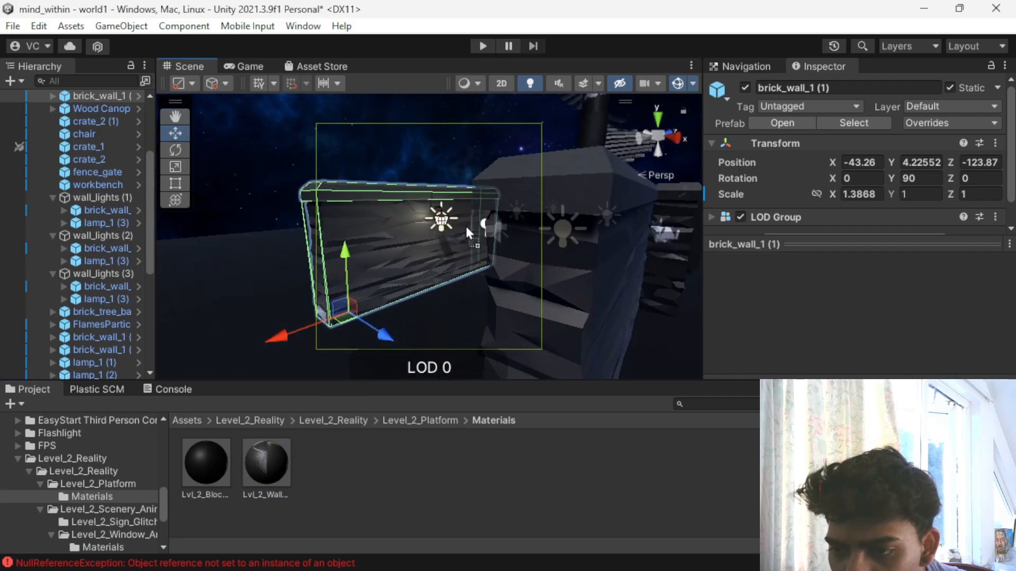
{"action": "left_click_drag", "start_coordinate": [645, 228], "coordinate": [186, 290], "text": "alt"}
{"action": "left_click_drag", "start_coordinate": [269, 484], "coordinate": [485, 314]}
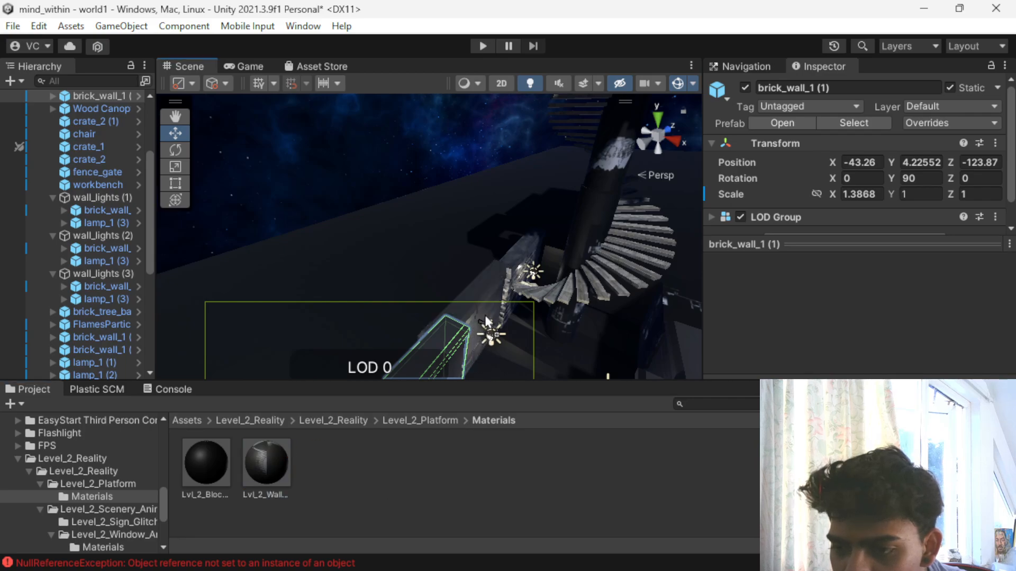
{"action": "scroll", "coordinate": [450, 325], "scroll_direction": "down", "scroll_amount": 1}
{"action": "left_click_drag", "start_coordinate": [268, 463], "coordinate": [562, 202]}
{"action": "left_click_drag", "start_coordinate": [269, 456], "coordinate": [584, 196]}
{"action": "scroll", "coordinate": [505, 339], "scroll_direction": "down", "scroll_amount": 1}
{"action": "left_click_drag", "start_coordinate": [505, 341], "coordinate": [476, 349], "text": "alt"}
{"action": "scroll", "coordinate": [476, 349], "scroll_direction": "up", "scroll_amount": 1}
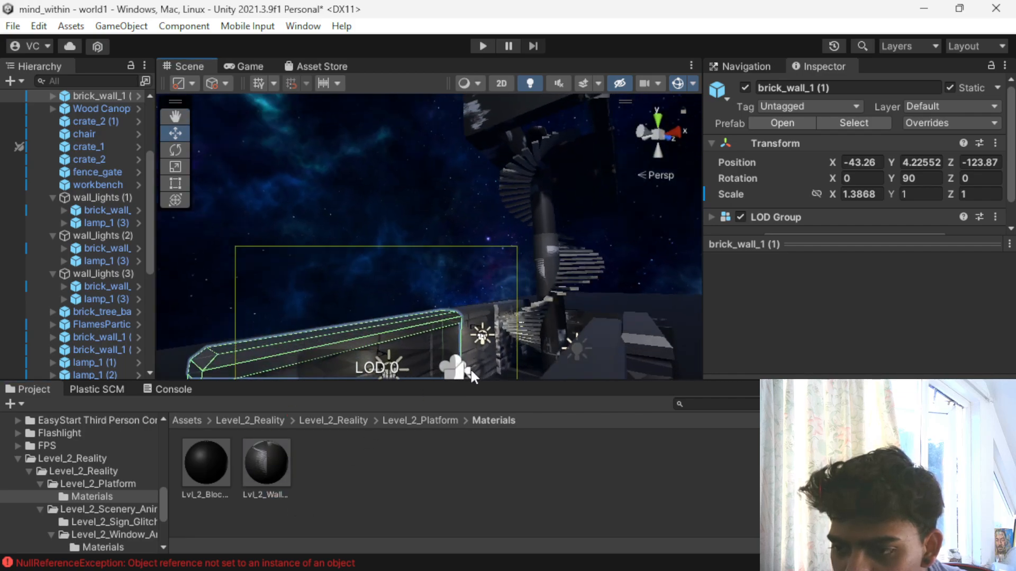
{"action": "left_click_drag", "start_coordinate": [266, 455], "coordinate": [444, 286]}
{"action": "middle_click_drag", "start_coordinate": [445, 286], "coordinate": [415, 279]}
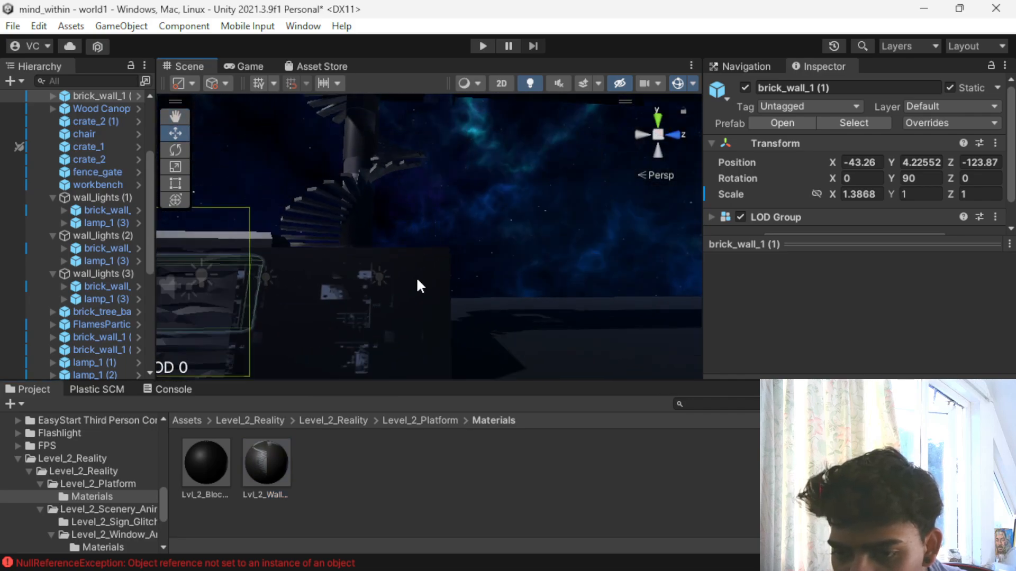
- Examine the retextured walls and the upper walkways, and look through the root Assets folder
{"action": "scroll", "coordinate": [415, 286], "scroll_direction": "down", "scroll_amount": 2}
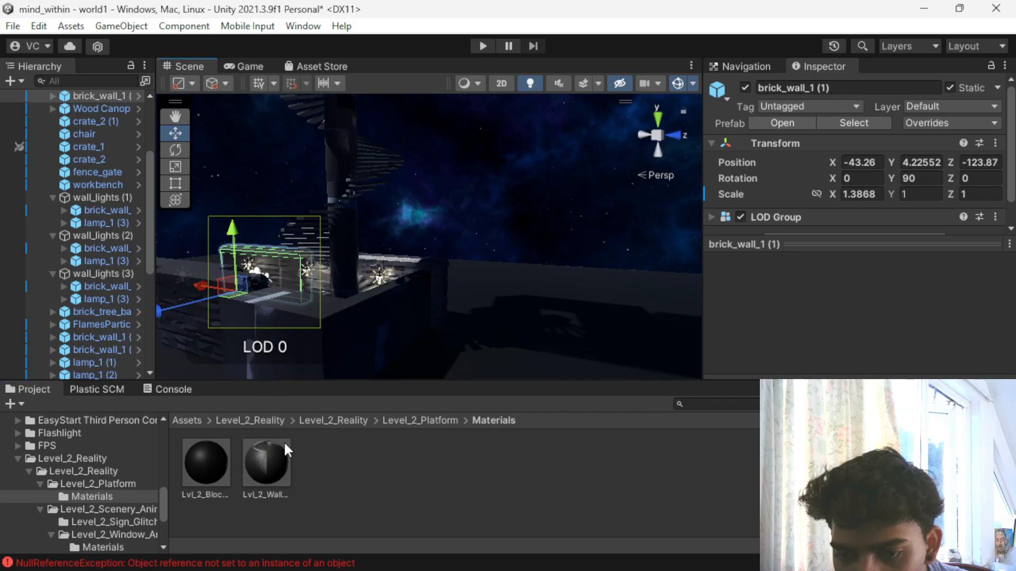
{"action": "left_click_drag", "start_coordinate": [372, 309], "coordinate": [493, 322], "text": "alt"}
{"action": "scroll", "coordinate": [493, 322], "scroll_direction": "up", "scroll_amount": 1}
{"action": "left_click_drag", "start_coordinate": [447, 279], "coordinate": [836, 354], "text": "alt"}
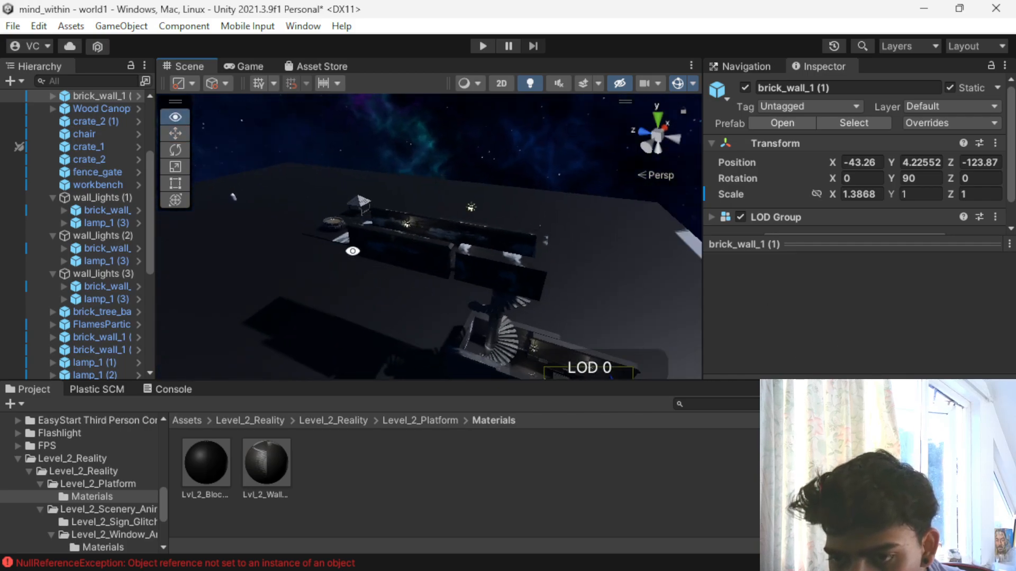
{"action": "middle_click_drag", "start_coordinate": [353, 252], "coordinate": [538, 290]}
{"action": "scroll", "coordinate": [503, 311], "scroll_direction": "up", "scroll_amount": 5}
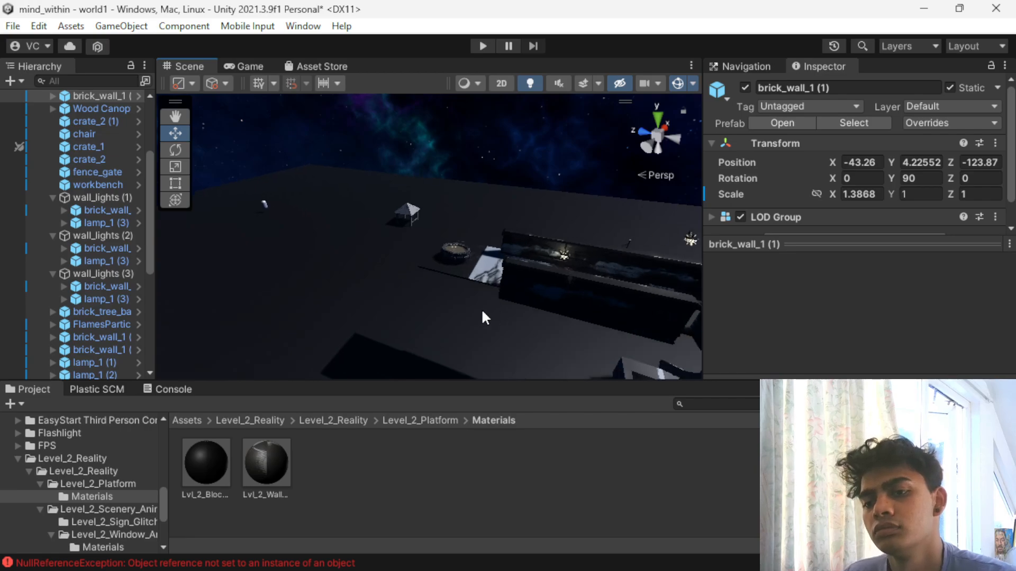
{"action": "scroll", "coordinate": [480, 316], "scroll_direction": "up", "scroll_amount": 3}
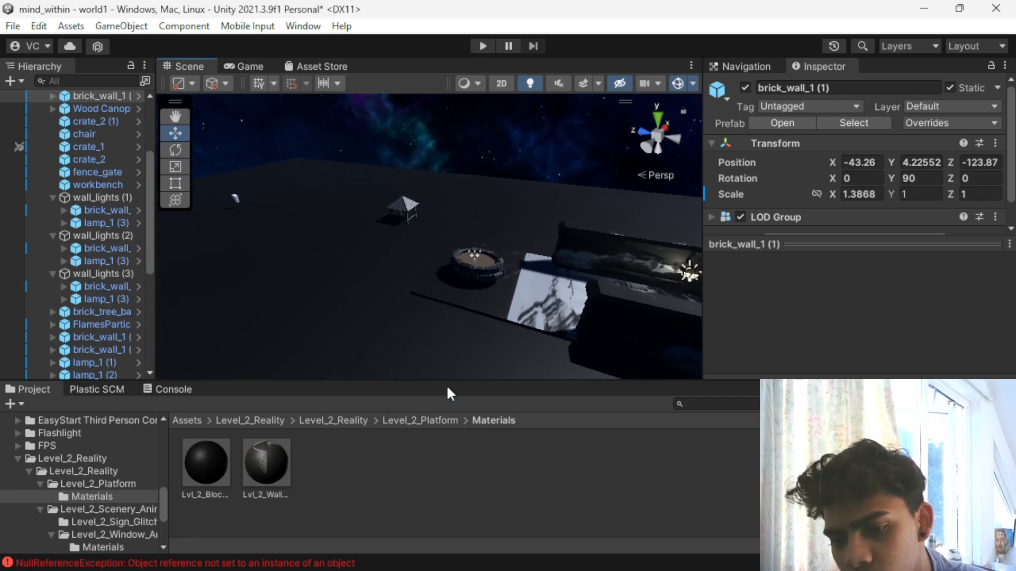
{"action": "left_click", "coordinate": [254, 418]}
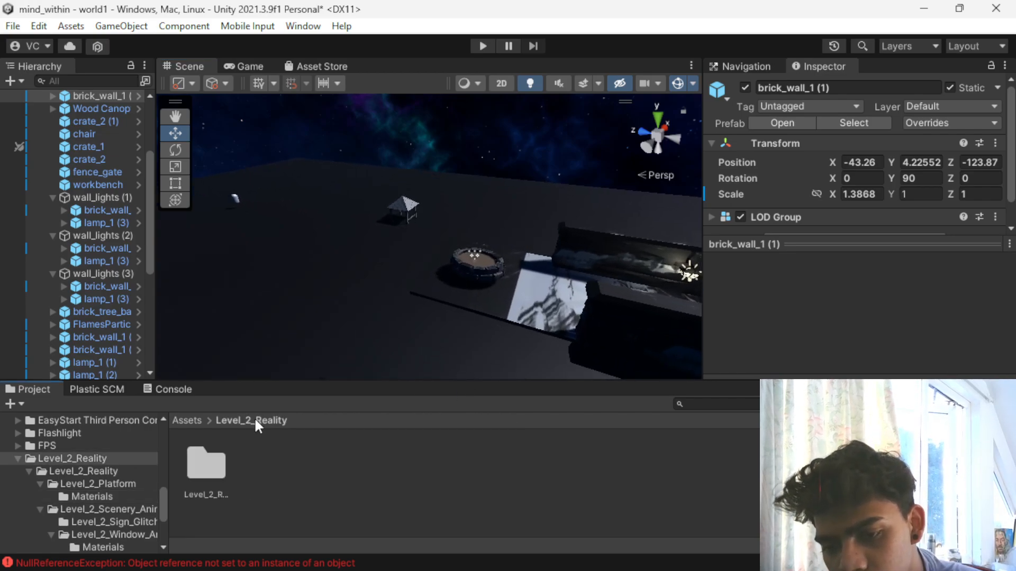
{"action": "left_click", "coordinate": [187, 420]}
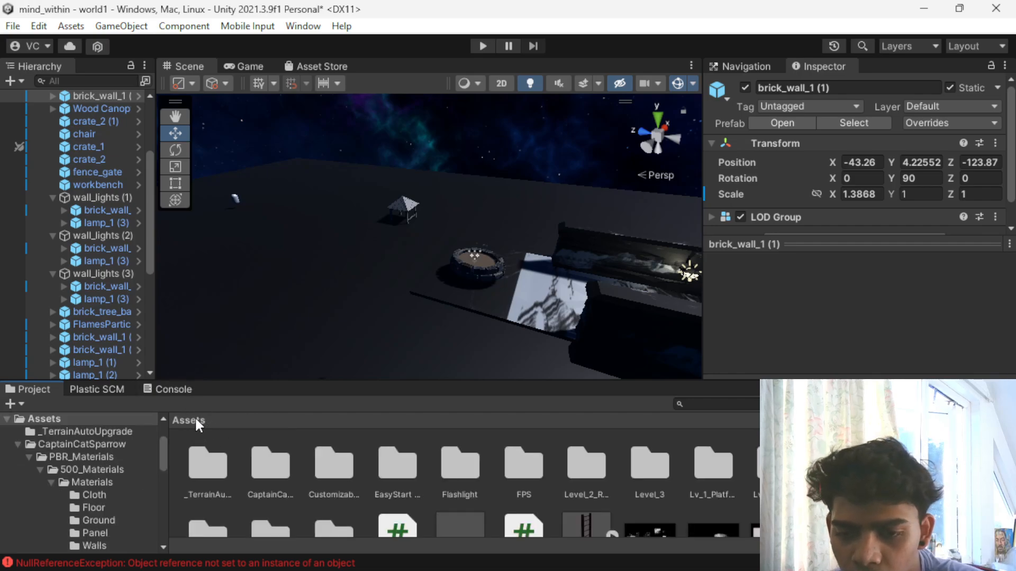
{"action": "scroll", "coordinate": [451, 455], "scroll_direction": "down", "scroll_amount": 2}
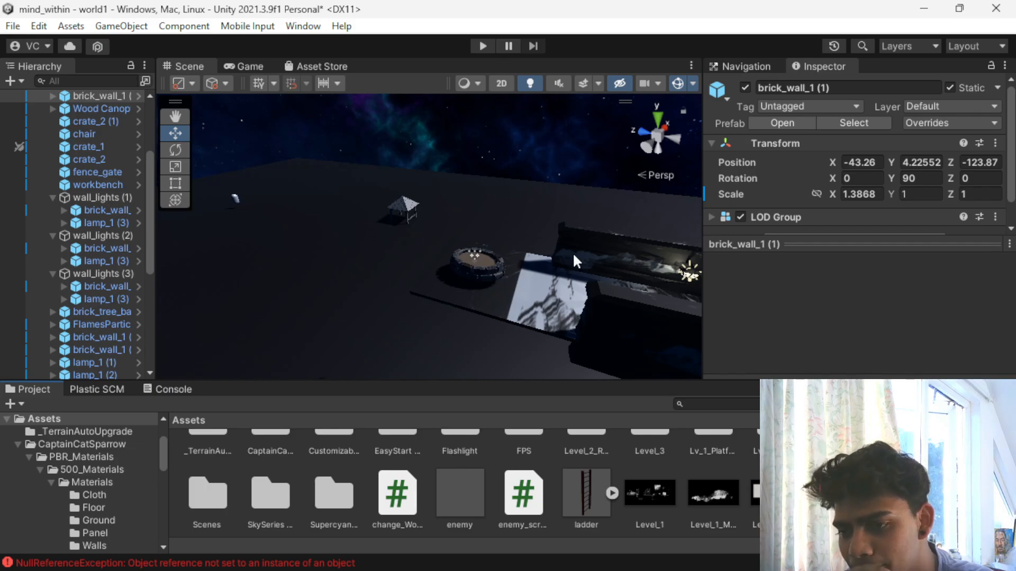
- Duplicate the brick_wall_1_LOD0 wall at the platform's open end and move the copy along its length to X position 2.42
{"action": "scroll", "coordinate": [459, 211], "scroll_direction": "down", "scroll_amount": 3}
{"action": "scroll", "coordinate": [545, 328], "scroll_direction": "down", "scroll_amount": 10}
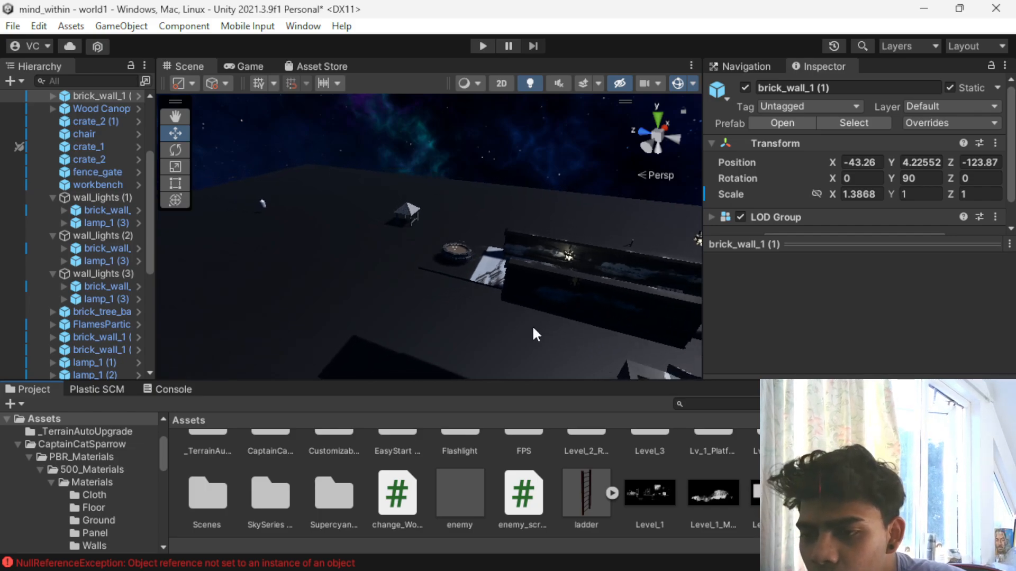
{"action": "left_click_drag", "start_coordinate": [514, 319], "coordinate": [306, 294], "text": "alt"}
{"action": "middle_click_drag", "start_coordinate": [552, 260], "coordinate": [485, 176]}
{"action": "scroll", "coordinate": [503, 293], "scroll_direction": "up", "scroll_amount": 2}
{"action": "left_click", "coordinate": [502, 293]}
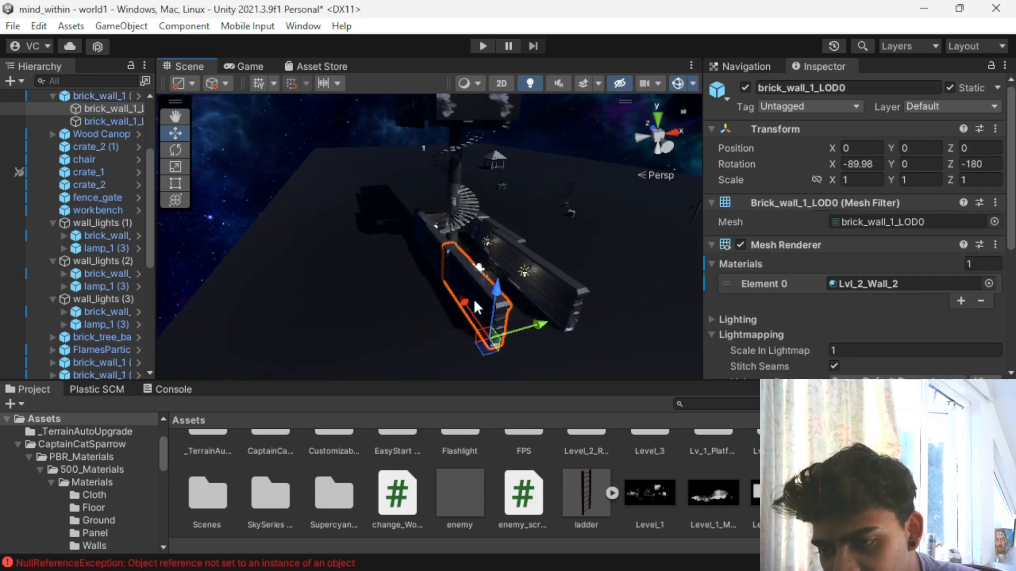
{"action": "key", "text": "ctrl+d"}
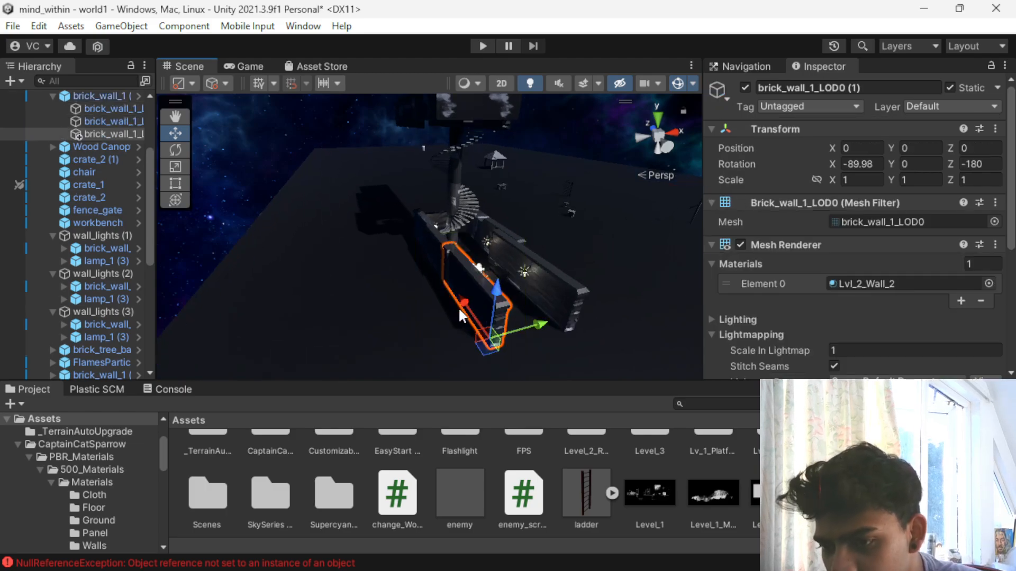
{"action": "left_click_drag", "start_coordinate": [461, 307], "coordinate": [494, 344]}
- Try turning the duplicated wall crosswise with Z rotations of 280, 200 and 300
{"action": "key", "text": "e"}
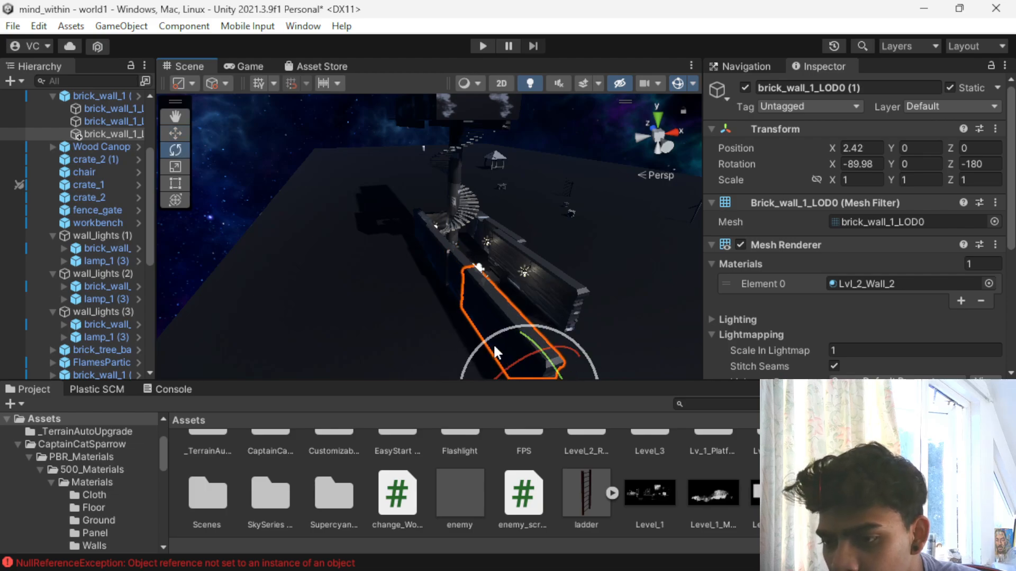
{"action": "scroll", "coordinate": [494, 344], "scroll_direction": "down", "scroll_amount": 3}
{"action": "left_click_drag", "start_coordinate": [451, 378], "coordinate": [744, 354]}
{"action": "left_click", "coordinate": [980, 164]}
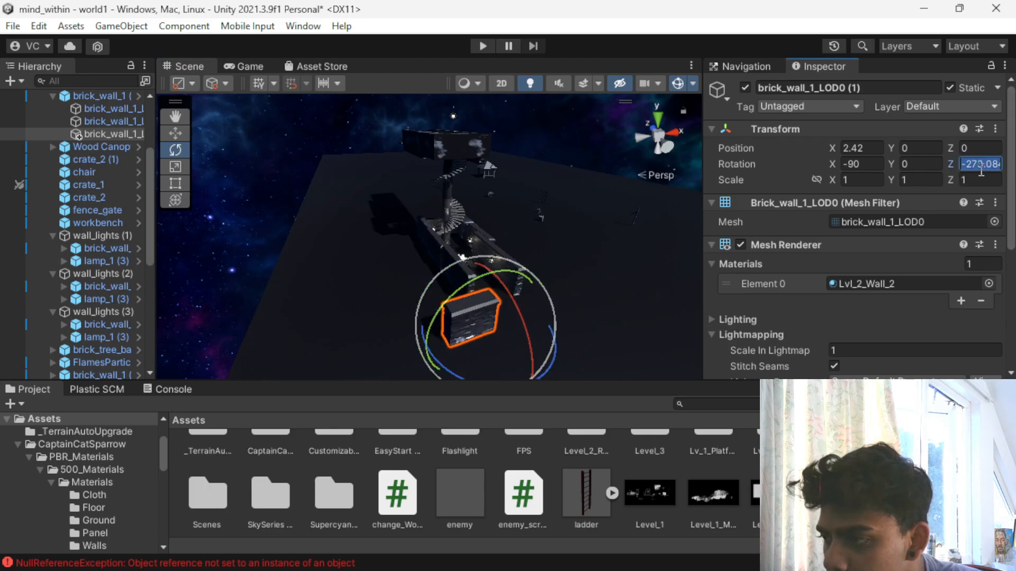
{"action": "type", "text": "0"}
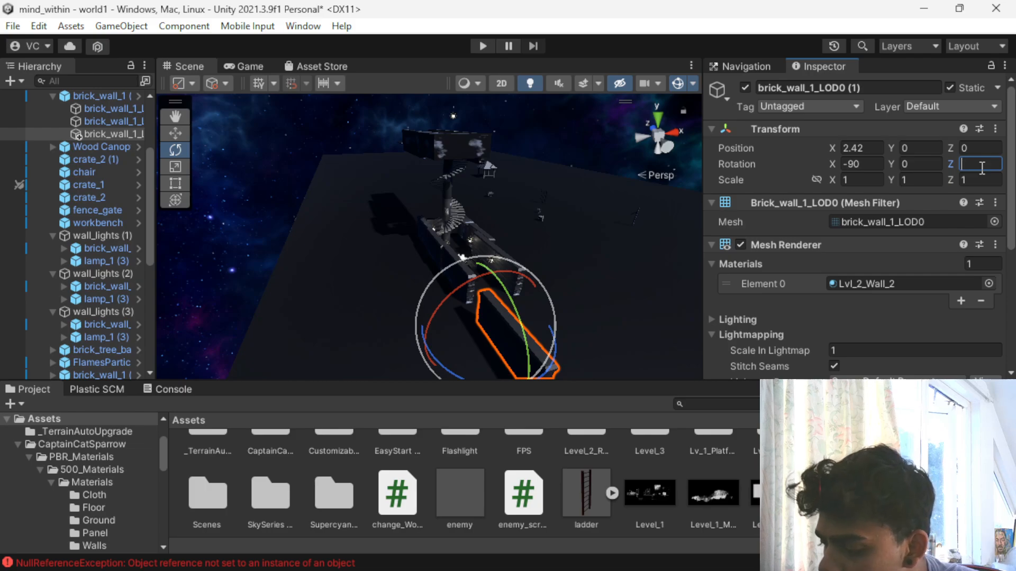
{"action": "type", "text": "280"}
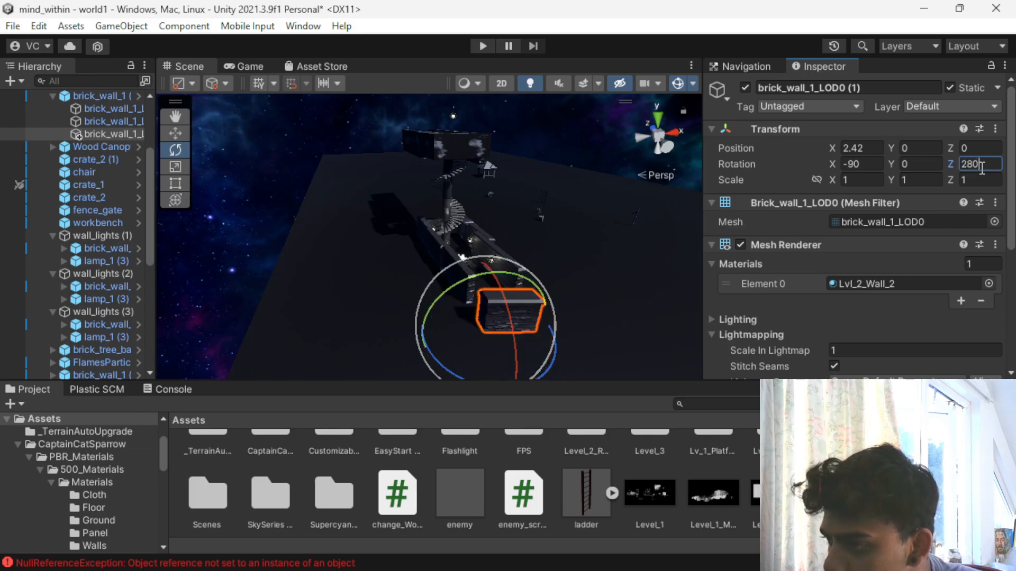
{"action": "key", "text": "BackSpace"}
{"action": "key", "text": "BackSpace"}
{"action": "key", "text": "BackSpace"}
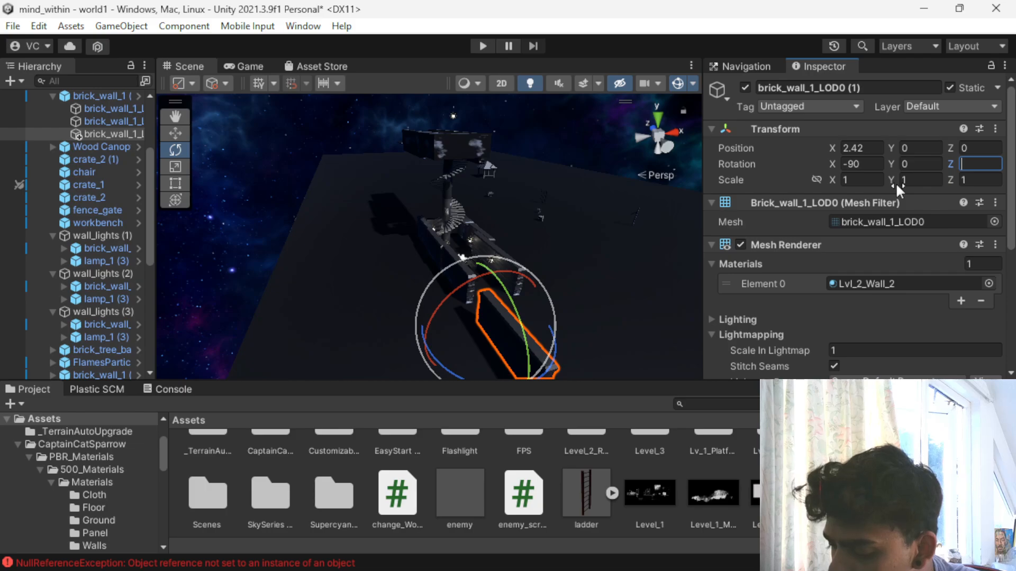
{"action": "type", "text": "200"}
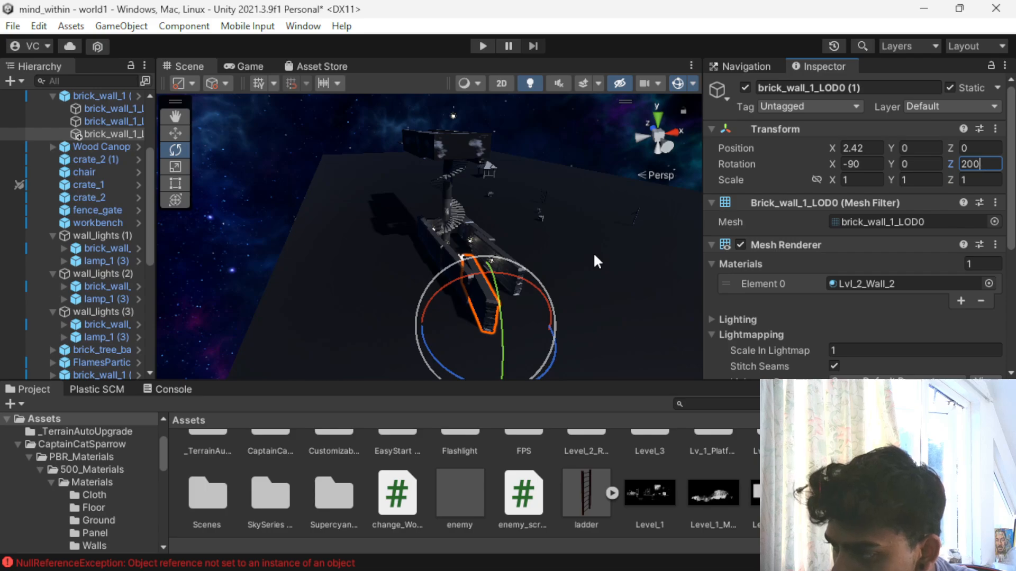
{"action": "key", "text": "BackSpace"}
{"action": "key", "text": "BackSpace"}
{"action": "key", "text": "BackSpace"}
{"action": "type", "text": "300"}
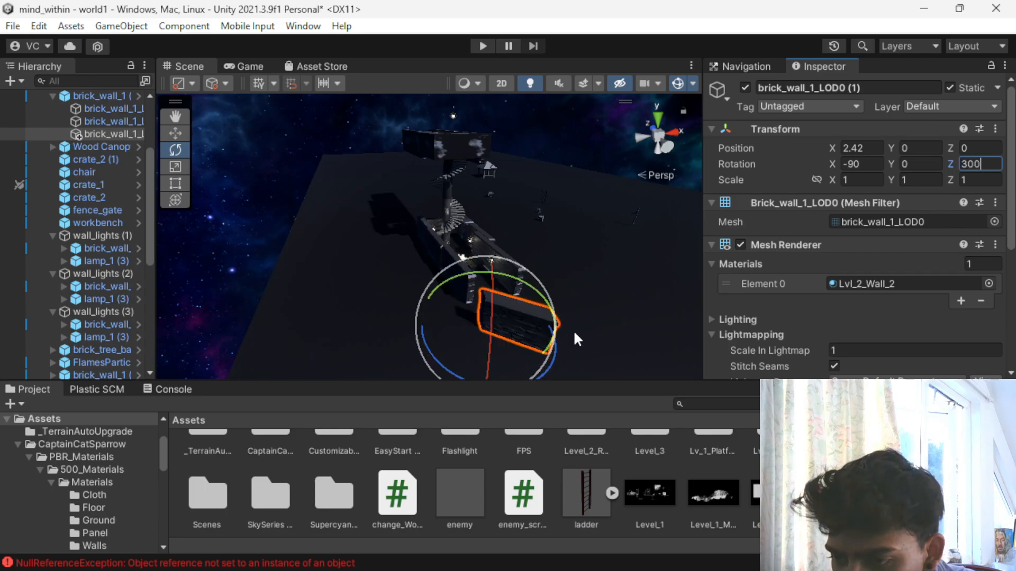
- Rotate the duplicated wall crosswise to a Z rotation of about 270.7 and stretch its X scale to about 2.1
{"action": "middle_click_drag", "start_coordinate": [573, 329], "coordinate": [429, 154]}
{"action": "left_click_drag", "start_coordinate": [439, 247], "coordinate": [382, 241]}
{"action": "key", "text": "r"}
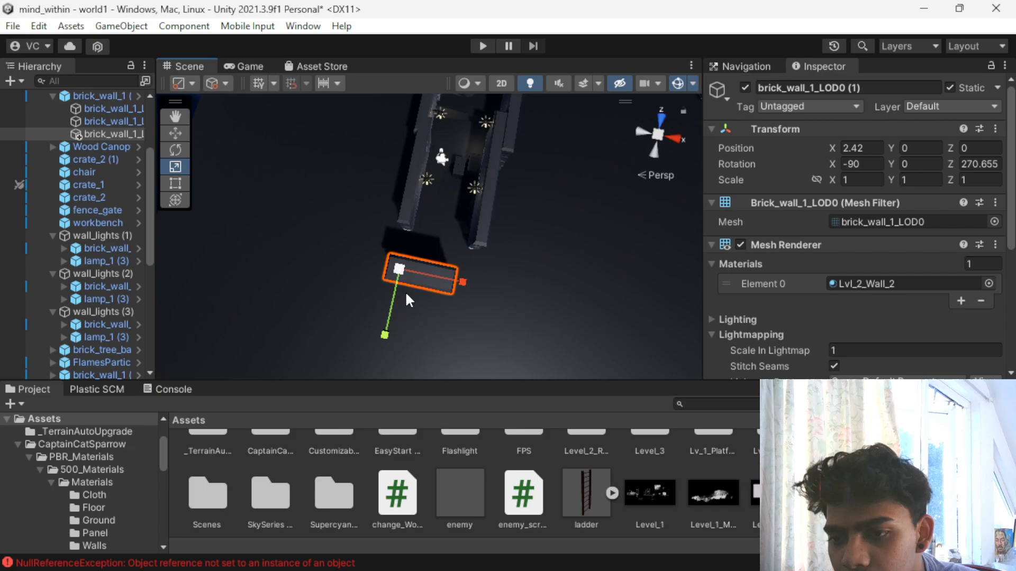
{"action": "left_click_drag", "start_coordinate": [460, 283], "coordinate": [508, 280]}
- Move the stretched wall against the ends of the two side walls, at about X 0.79 and Z -0.6, to close the gap
{"action": "key", "text": "w"}
{"action": "left_click_drag", "start_coordinate": [386, 326], "coordinate": [391, 294]}
{"action": "mouse_move", "coordinate": [470, 253]}
{"action": "left_mouse_down"}
{"action": "mouse_move", "coordinate": [443, 252]}
{"action": "mouse_move", "coordinate": [462, 246]}
{"action": "left_mouse_up"}
{"action": "scroll", "coordinate": [461, 246], "scroll_direction": "up", "scroll_amount": 5}
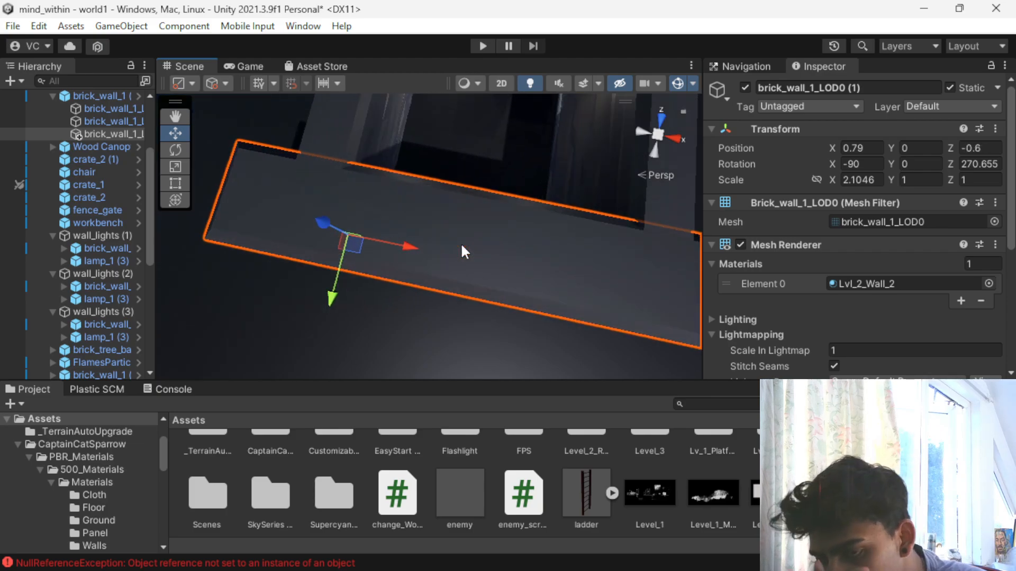
{"action": "scroll", "coordinate": [460, 244], "scroll_direction": "down", "scroll_amount": 3}
- Playtest the level by walking through the walled lower platform with the flashlight, and stop play mode
{"action": "left_click", "coordinate": [471, 45]}
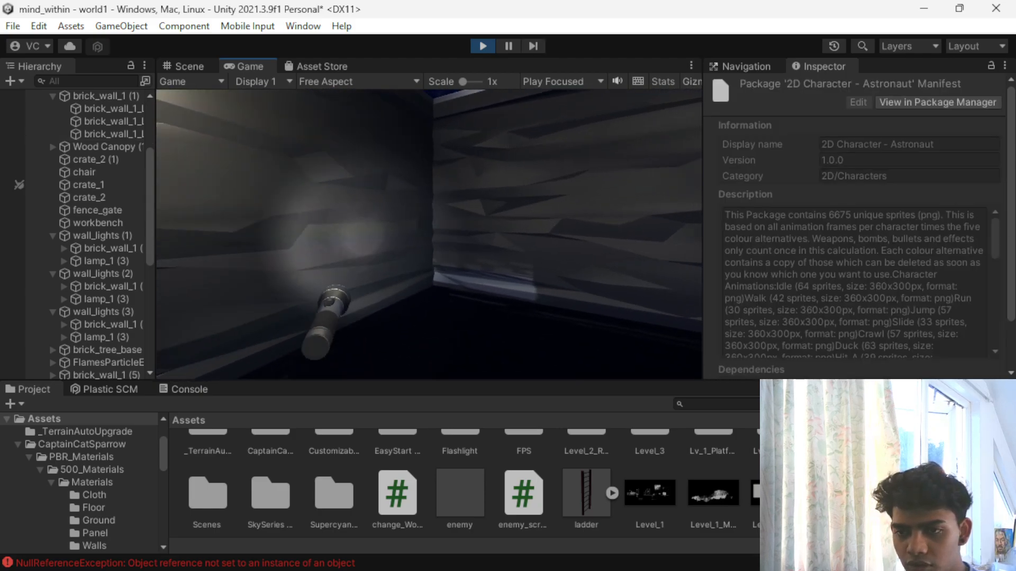
{"action": "key", "text": "w"}
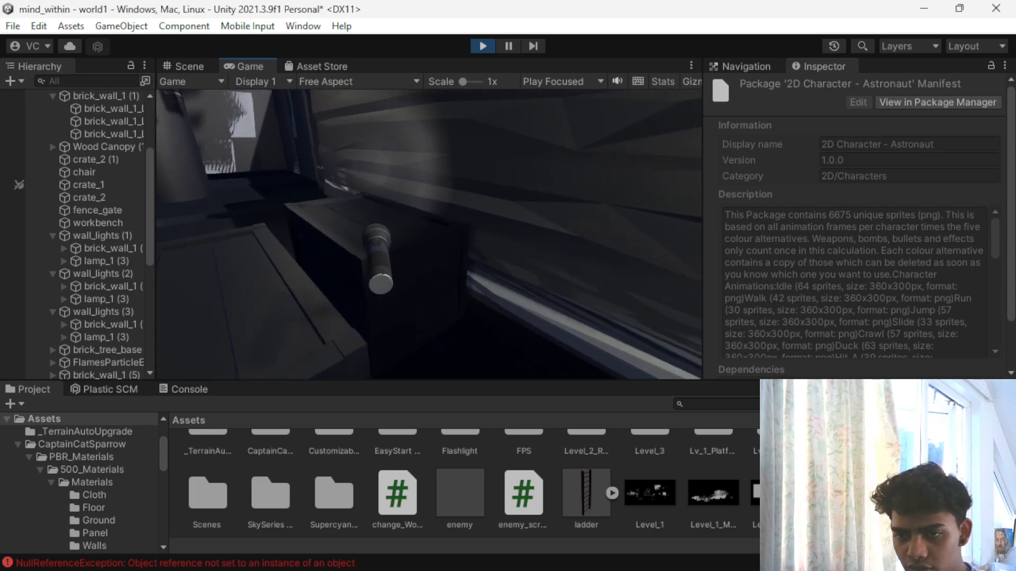
{"action": "key", "text": "w"}
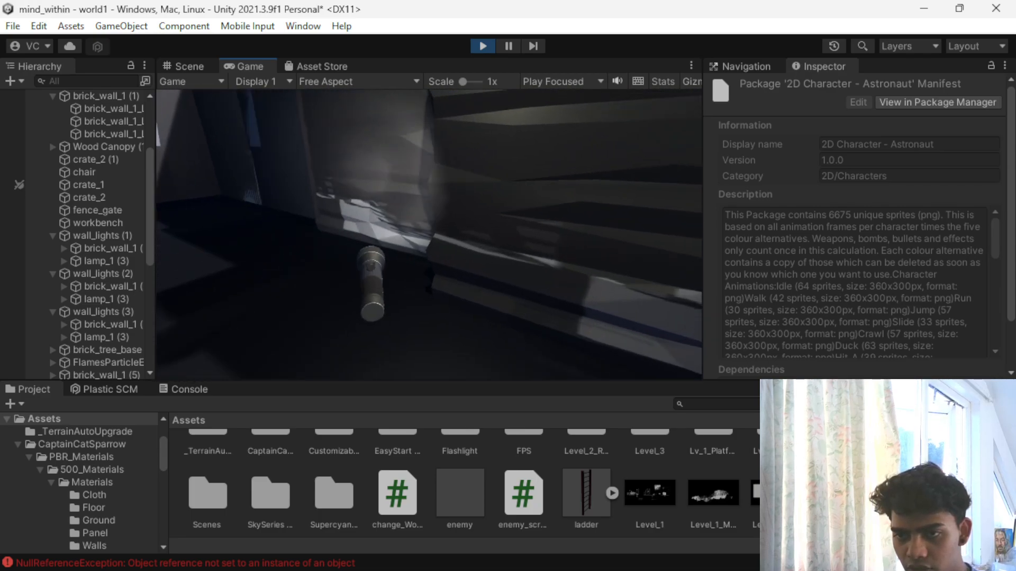
{"action": "key", "text": "w"}
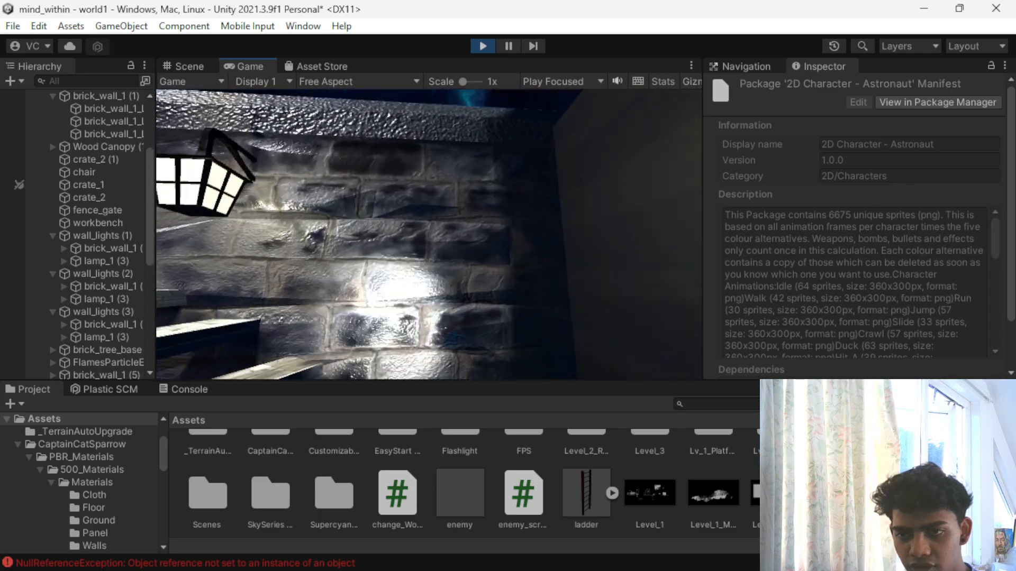
{"action": "key", "text": "w"}
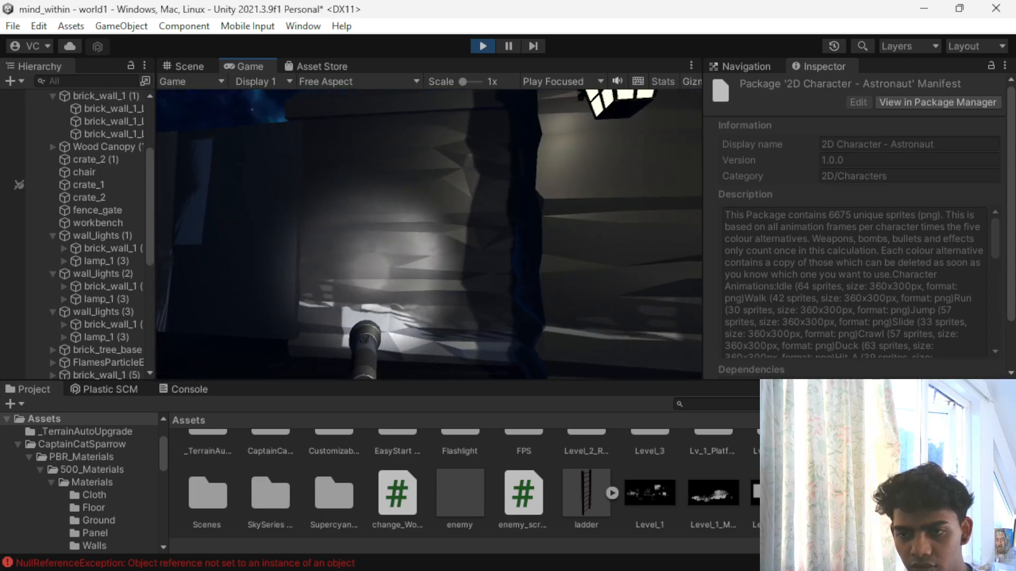
{"action": "key", "text": "w"}
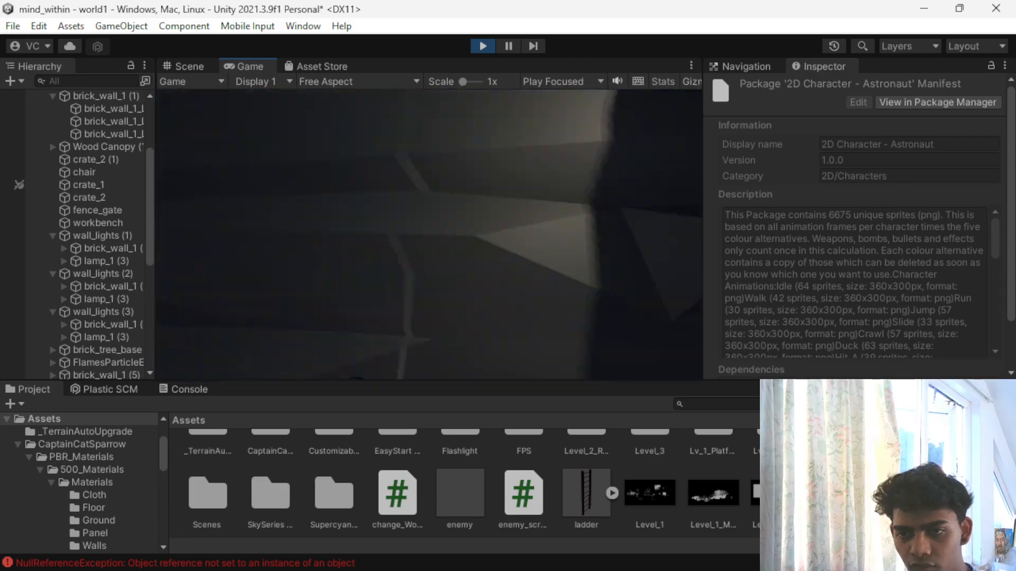
{"action": "key", "text": "w"}
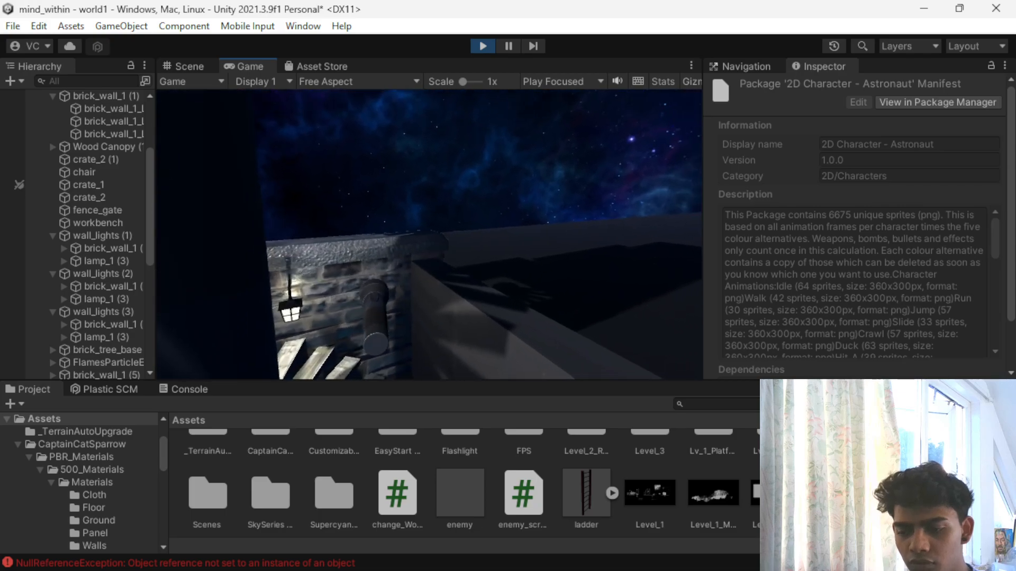
{"action": "key", "text": "Escape"}
{"action": "left_click", "coordinate": [472, 45]}
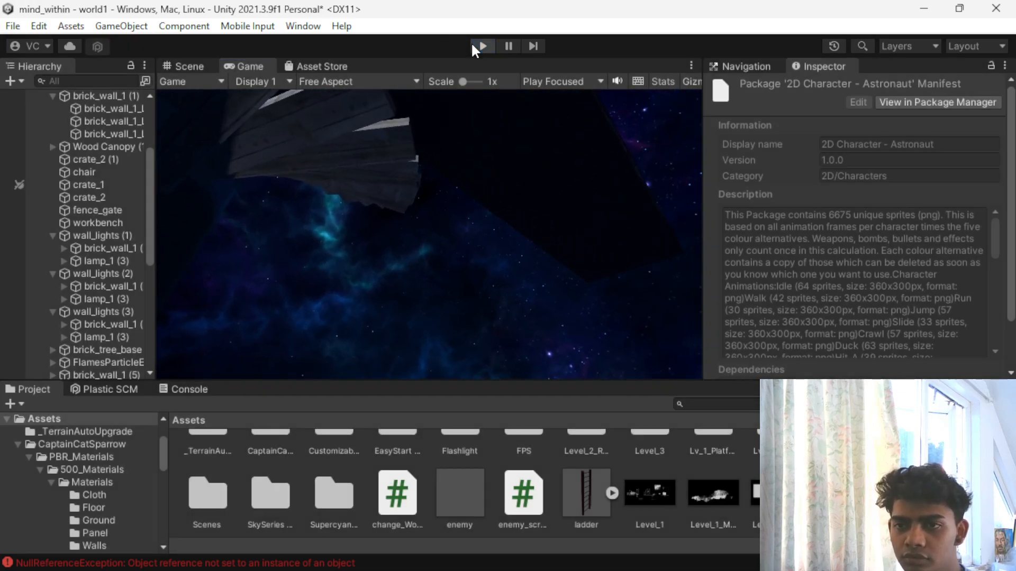
- Look through the FPS asset folder, including the scripts in the First person controller's Components folder
{"action": "scroll", "coordinate": [495, 500], "scroll_direction": "up", "scroll_amount": 2}
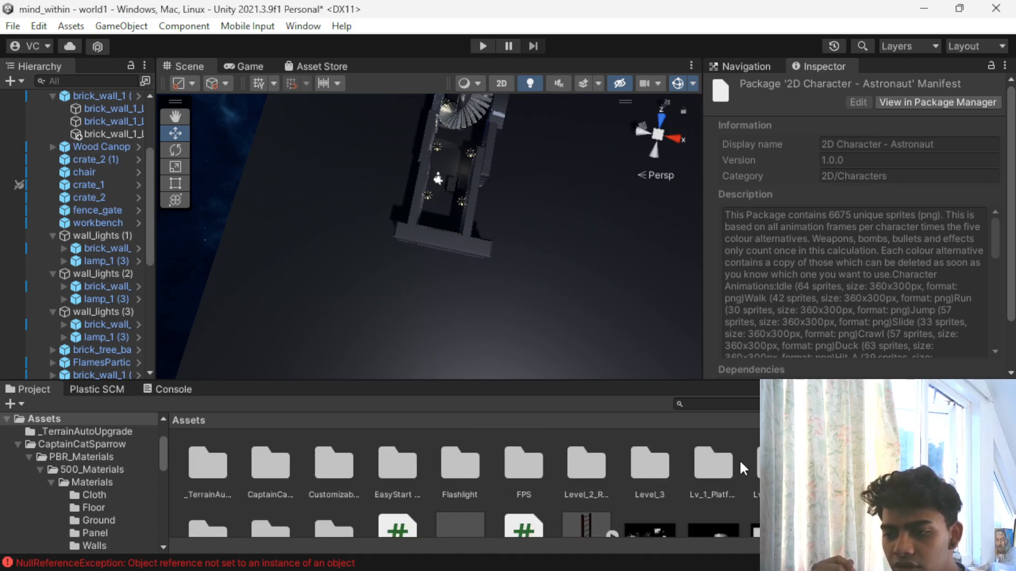
{"action": "scroll", "coordinate": [481, 266], "scroll_direction": "down", "scroll_amount": 8}
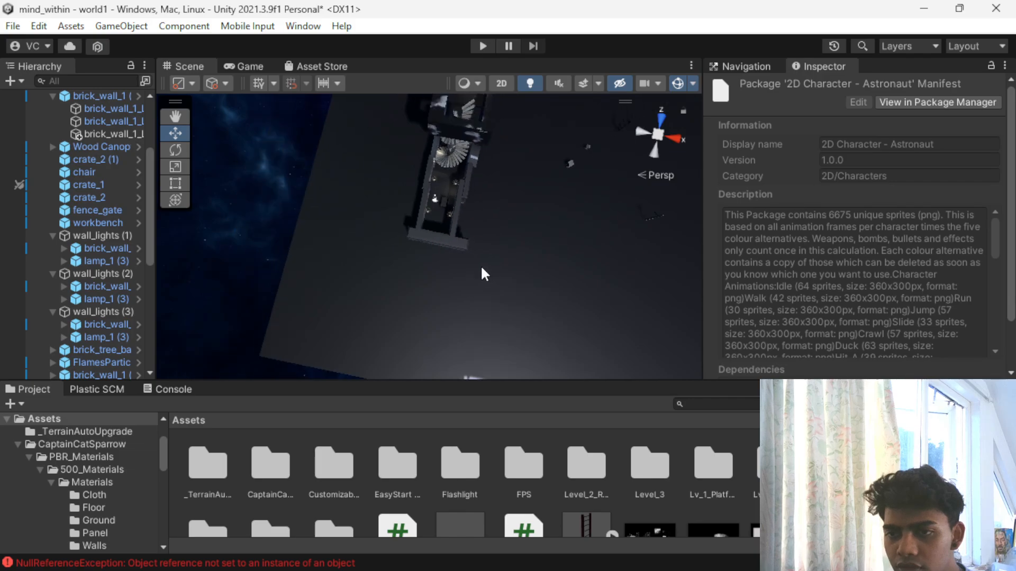
{"action": "double_click", "coordinate": [509, 455]}
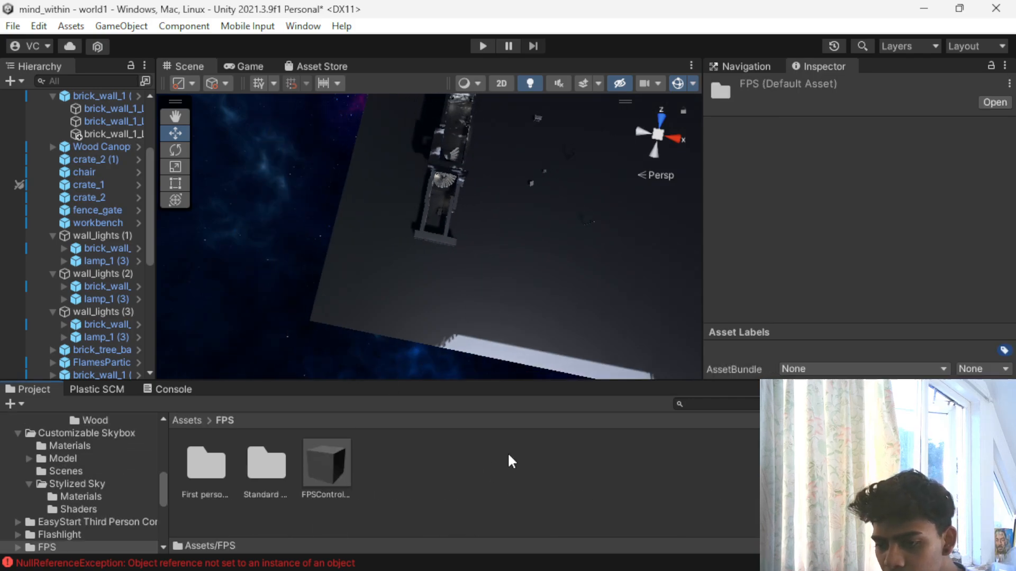
{"action": "left_click", "coordinate": [265, 459]}
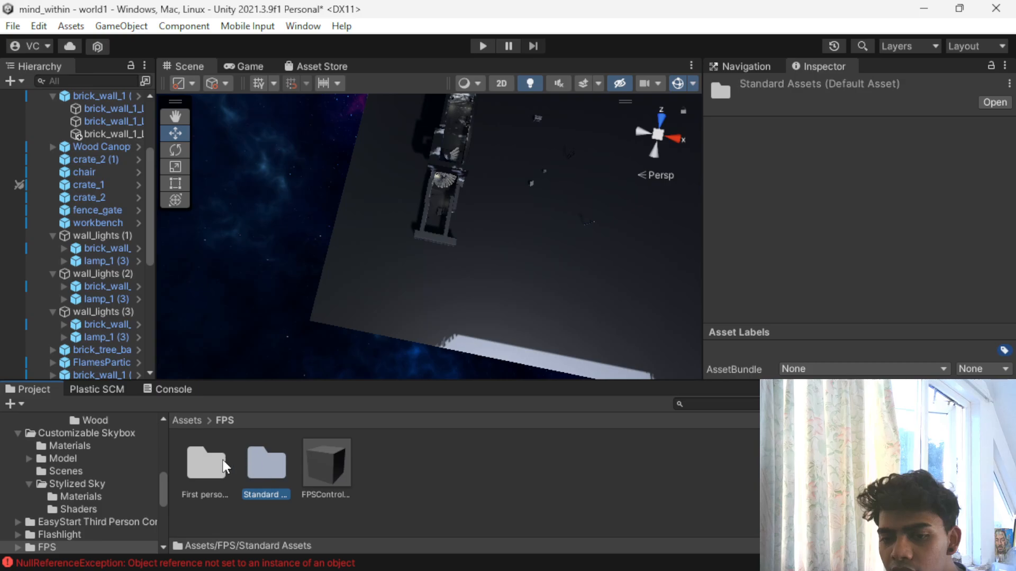
{"action": "double_click", "coordinate": [201, 459]}
{"action": "left_click", "coordinate": [201, 459]}
{"action": "double_click", "coordinate": [201, 459]}
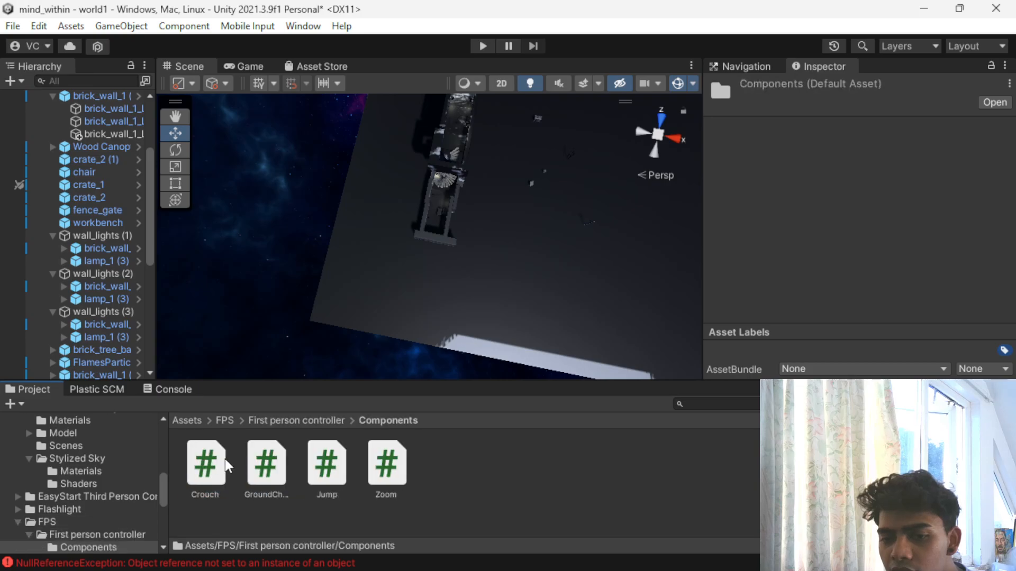
{"action": "left_click", "coordinate": [325, 420]}
{"action": "left_click", "coordinate": [225, 421]}
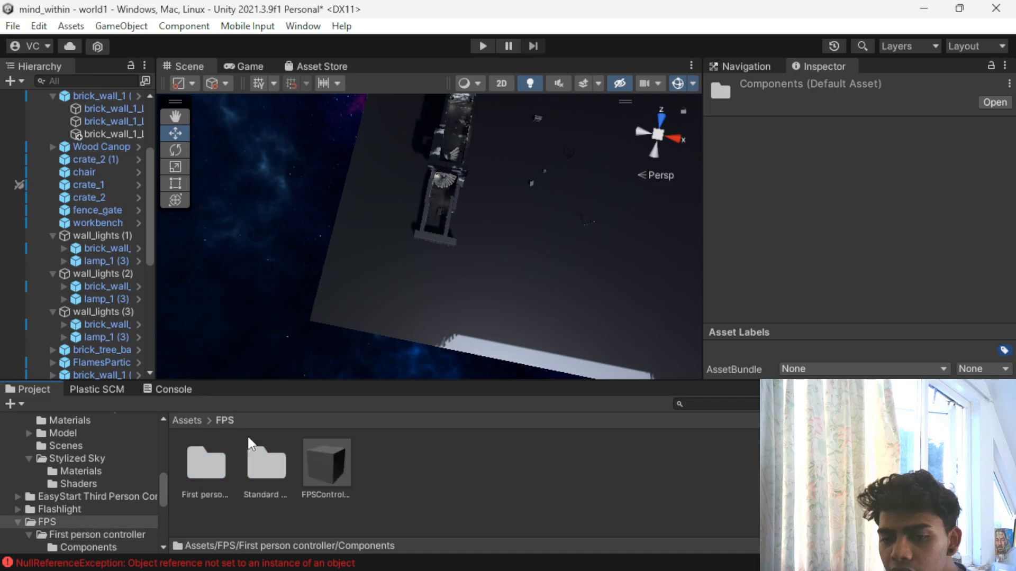
- Examine the FPS Standard Assets folders, including CrossPlatformInput and the FirstPersonCharacter audio, and return to the root Assets folder
{"action": "left_click", "coordinate": [268, 466]}
{"action": "double_click", "coordinate": [276, 467]}
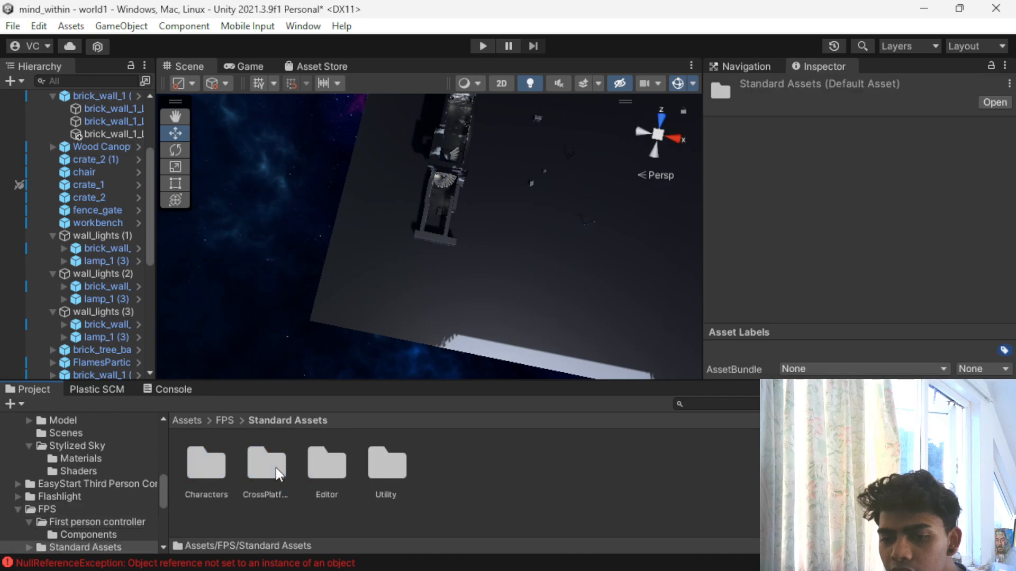
{"action": "double_click", "coordinate": [266, 466]}
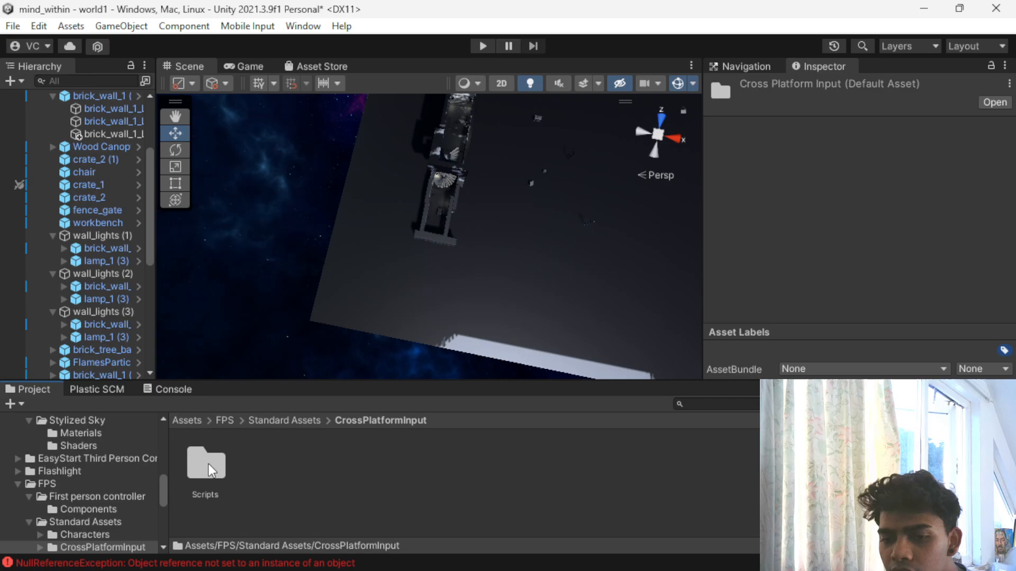
{"action": "double_click", "coordinate": [209, 464]}
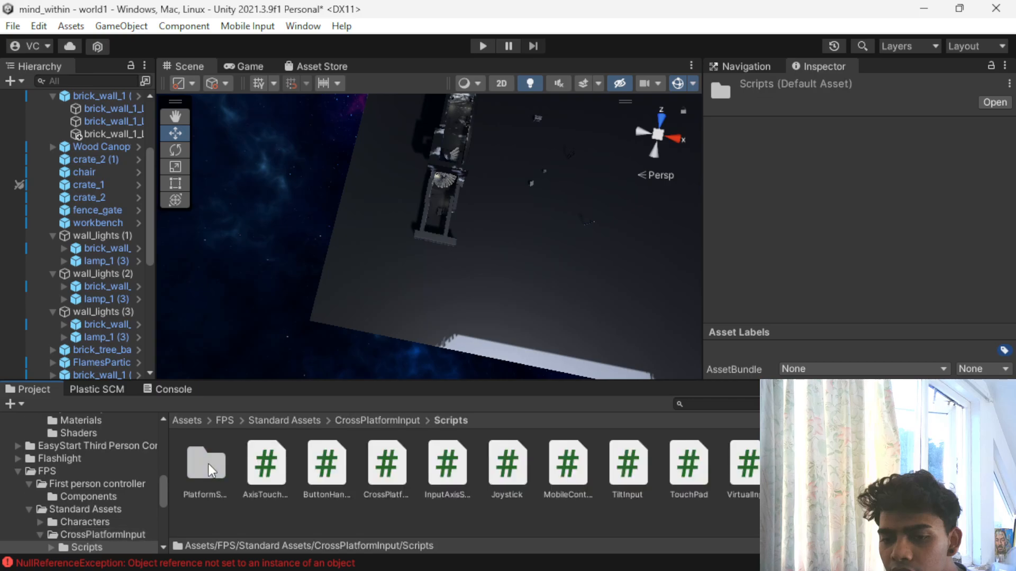
{"action": "left_click", "coordinate": [291, 420]}
{"action": "double_click", "coordinate": [259, 464]}
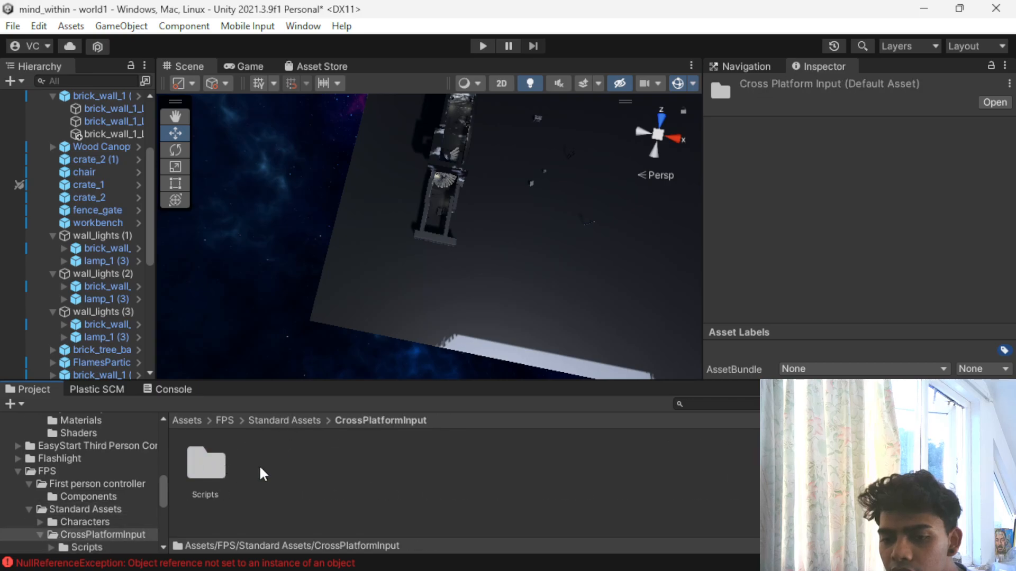
{"action": "left_click", "coordinate": [268, 420]}
{"action": "double_click", "coordinate": [323, 475]}
{"action": "left_click", "coordinate": [266, 420]}
{"action": "double_click", "coordinate": [215, 478]}
{"action": "double_click", "coordinate": [211, 475]}
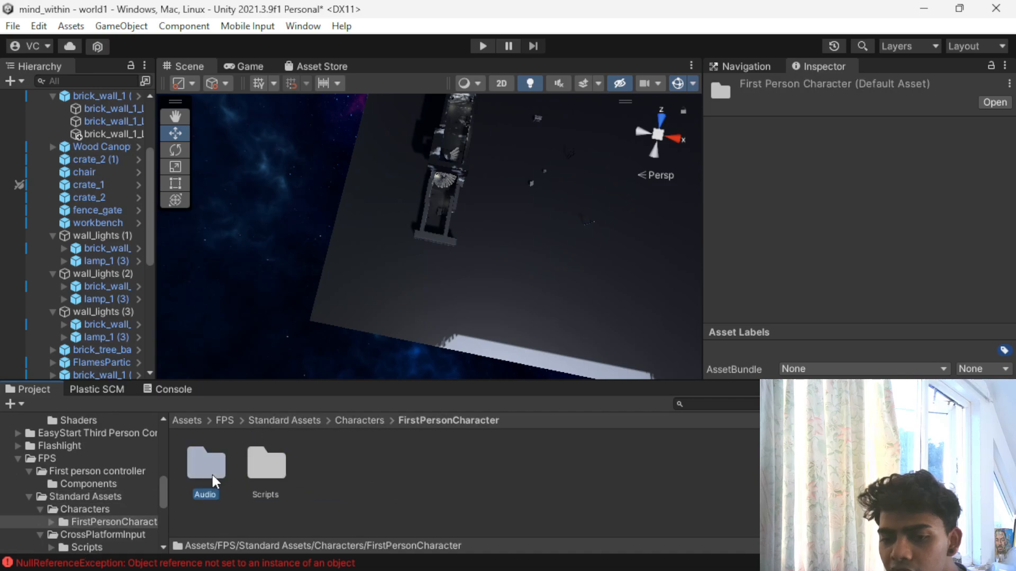
{"action": "double_click", "coordinate": [212, 473]}
{"action": "left_click", "coordinate": [281, 421]}
{"action": "left_click", "coordinate": [219, 421]}
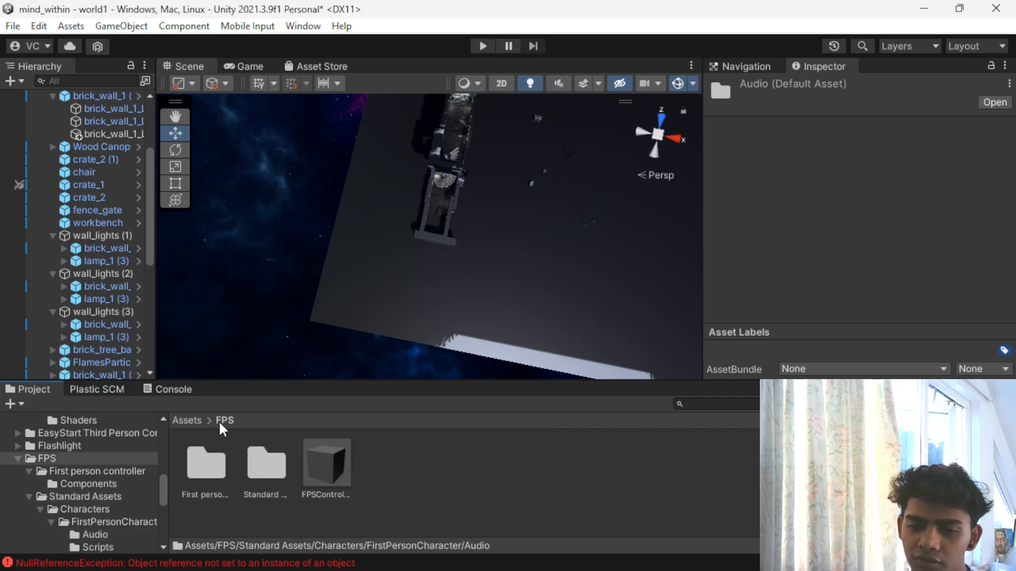
{"action": "left_click", "coordinate": [189, 421]}
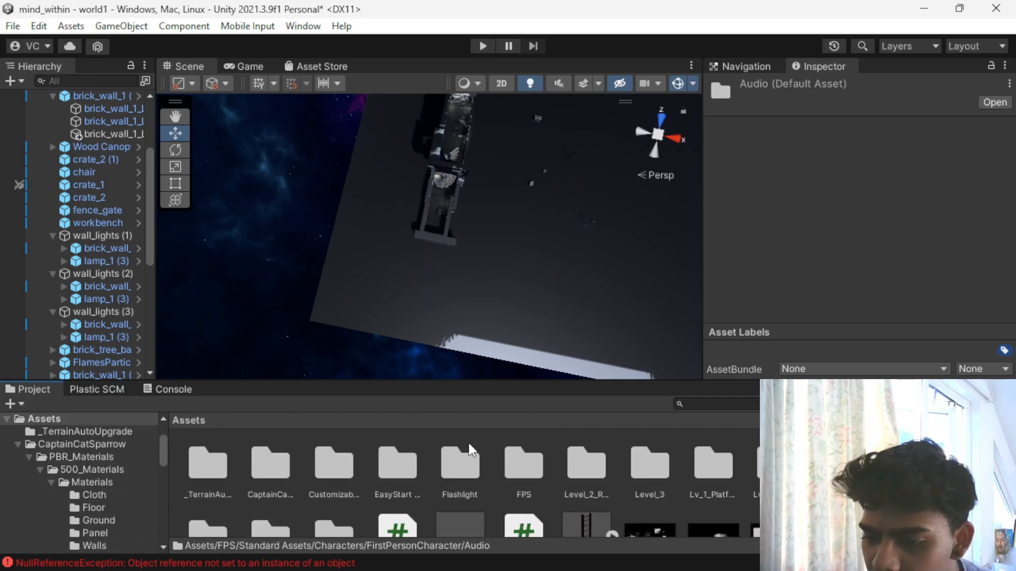
- Inspect the ladder model's parts and the EasyStart Third Person Controller prefabs and models, returning to the root Assets folder
{"action": "scroll", "coordinate": [465, 472], "scroll_direction": "down", "scroll_amount": 2}
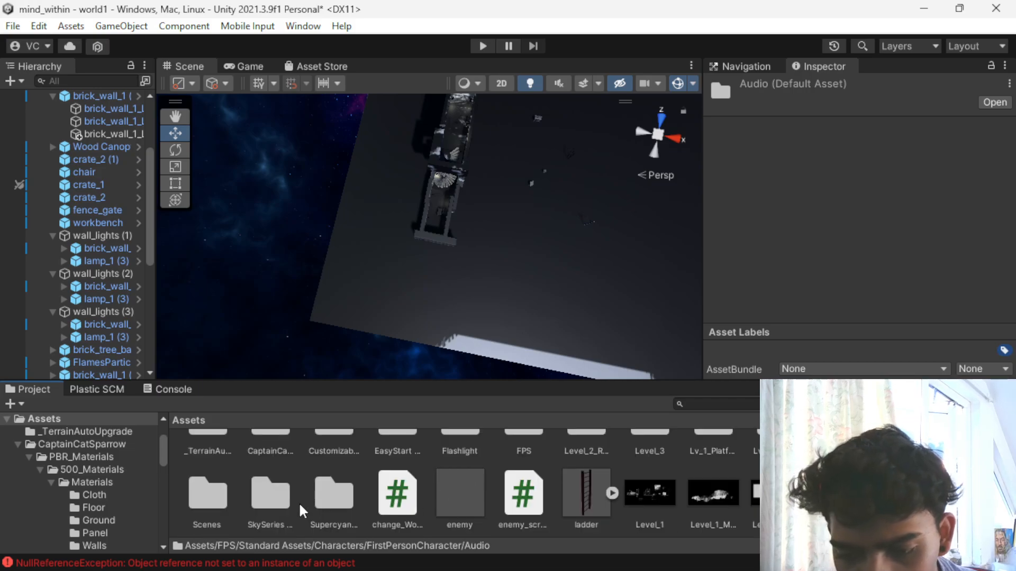
{"action": "scroll", "coordinate": [746, 471], "scroll_direction": "up", "scroll_amount": 2}
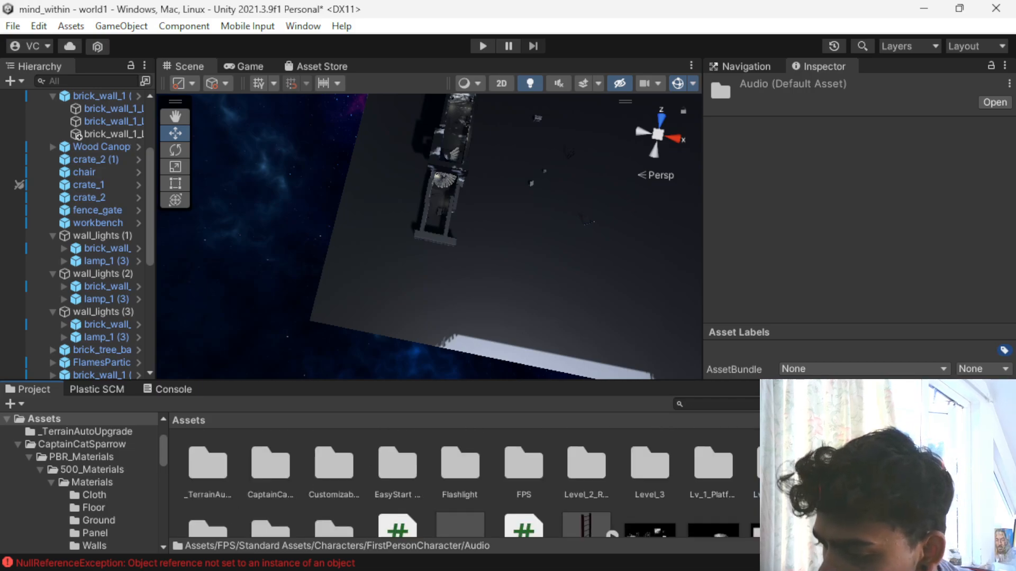
{"action": "scroll", "coordinate": [730, 476], "scroll_direction": "down", "scroll_amount": 2}
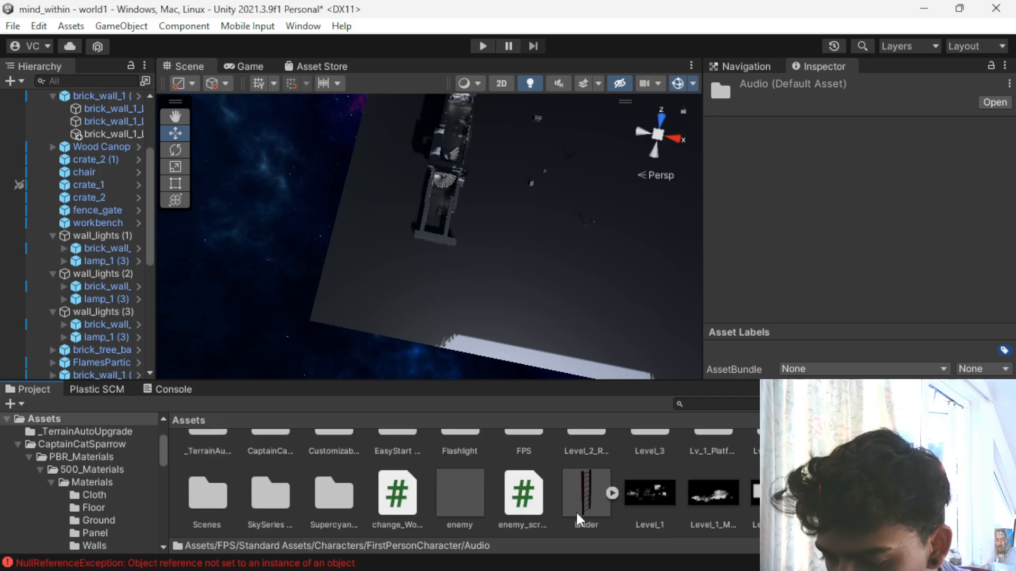
{"action": "left_click", "coordinate": [611, 493]}
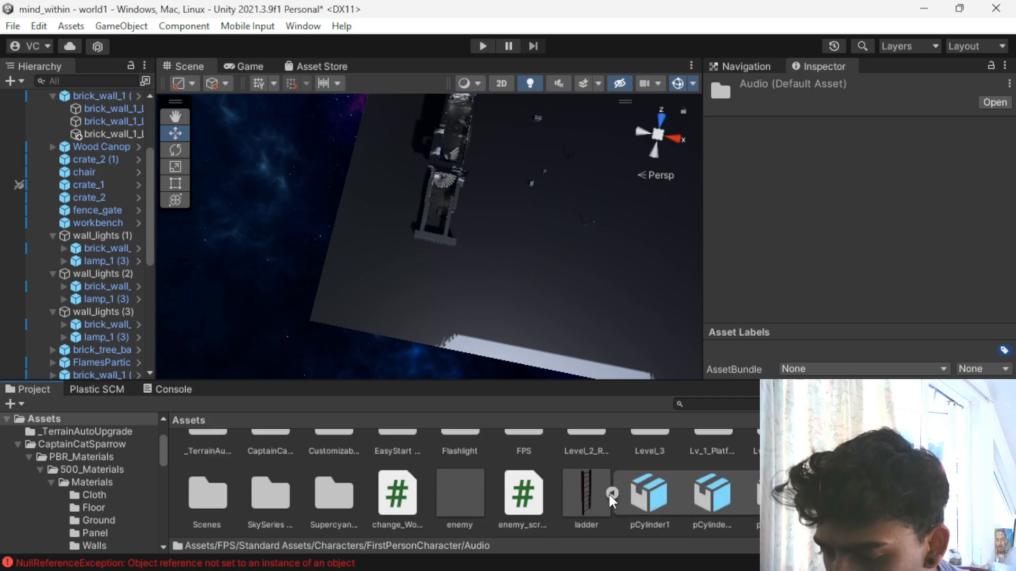
{"action": "left_click", "coordinate": [611, 493]}
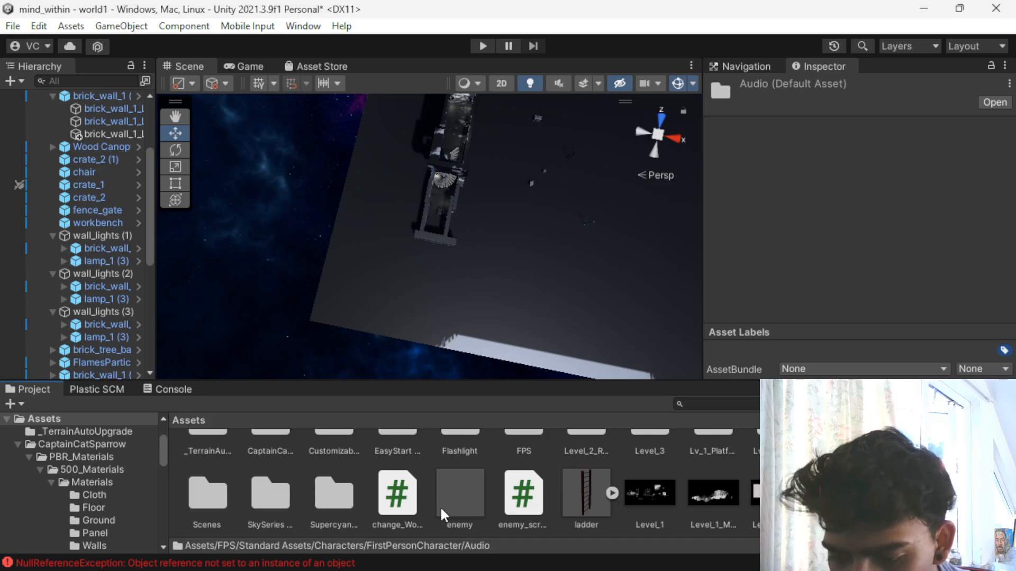
{"action": "scroll", "coordinate": [435, 508], "scroll_direction": "up", "scroll_amount": 2}
{"action": "left_click", "coordinate": [388, 456]}
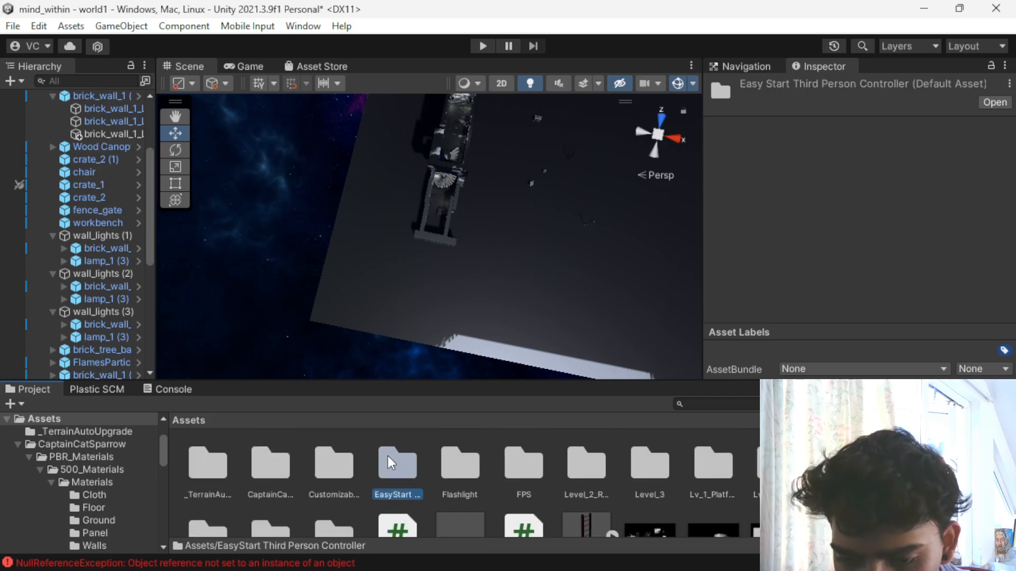
{"action": "double_click", "coordinate": [389, 456]}
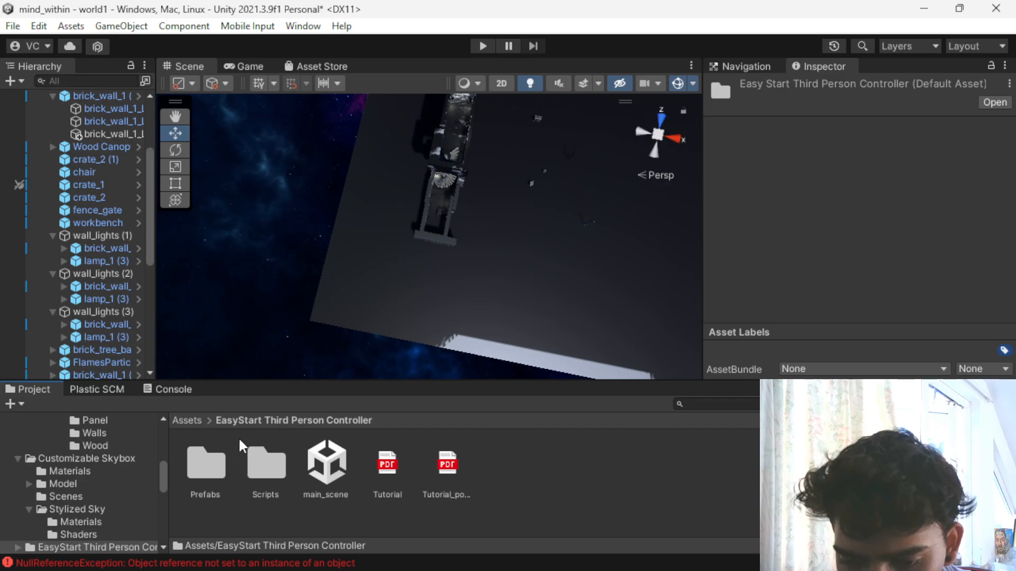
{"action": "double_click", "coordinate": [194, 456]}
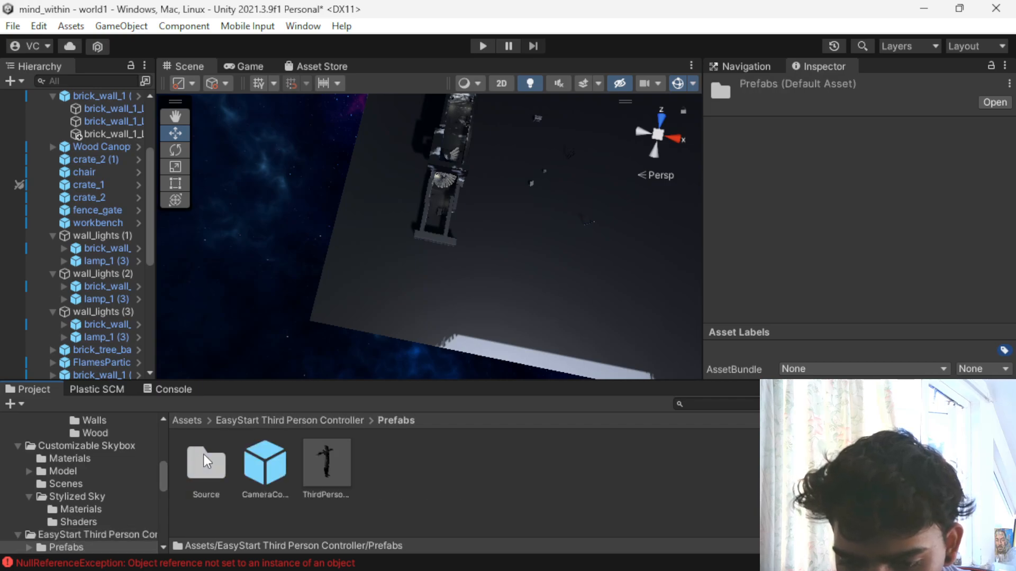
{"action": "double_click", "coordinate": [205, 463]}
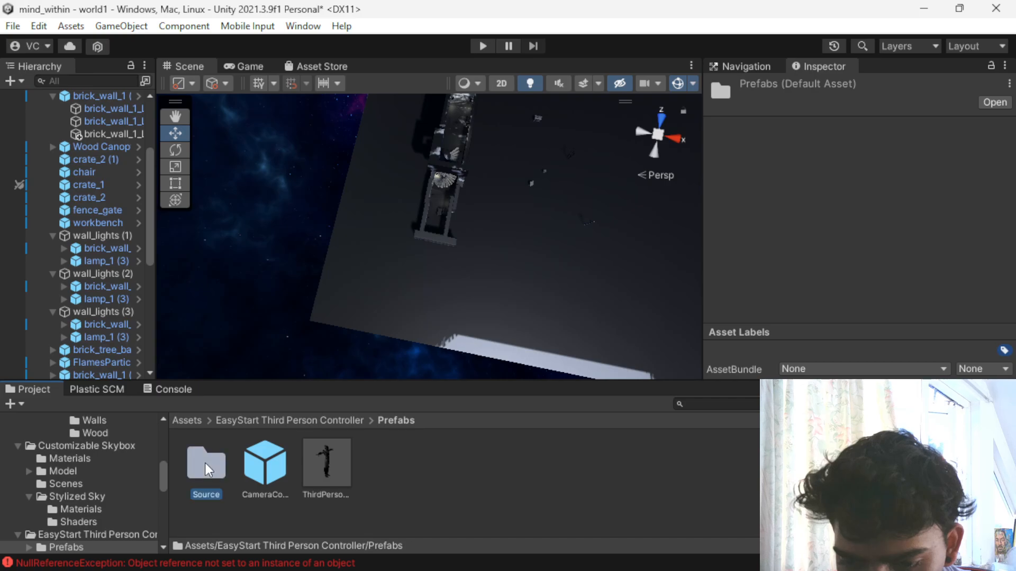
{"action": "double_click", "coordinate": [277, 459]}
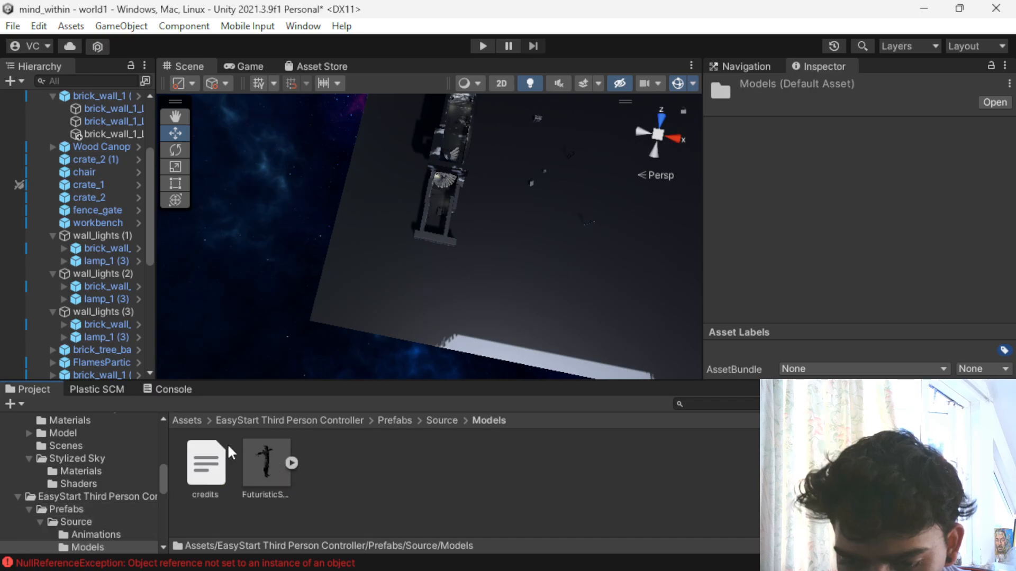
{"action": "left_click", "coordinate": [193, 421]}
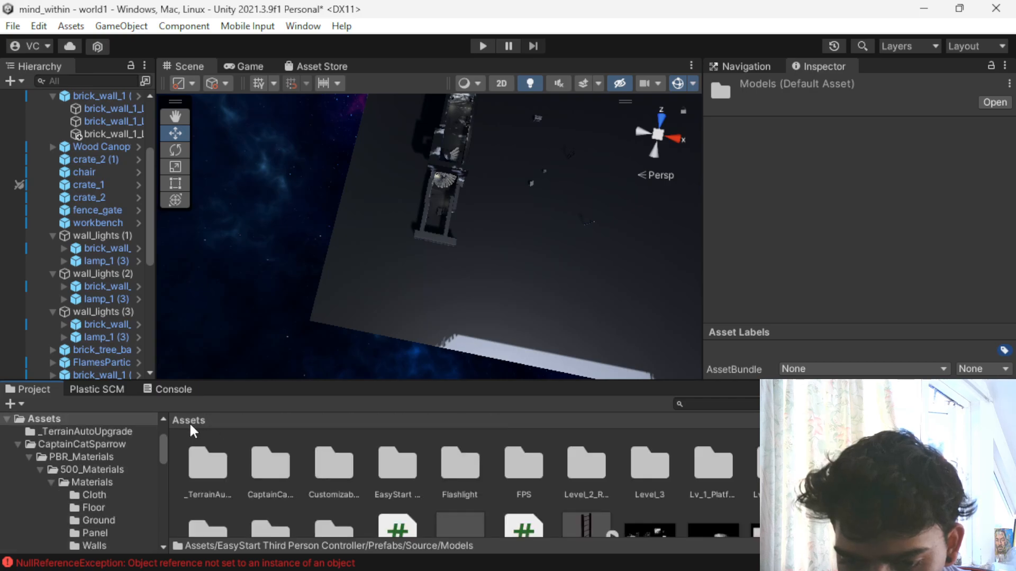
- Check the remaining root asset folders and recheck the EasyStart Third Person Controller's Prefabs folder
{"action": "left_click", "coordinate": [203, 475]}
{"action": "left_click", "coordinate": [263, 468]}
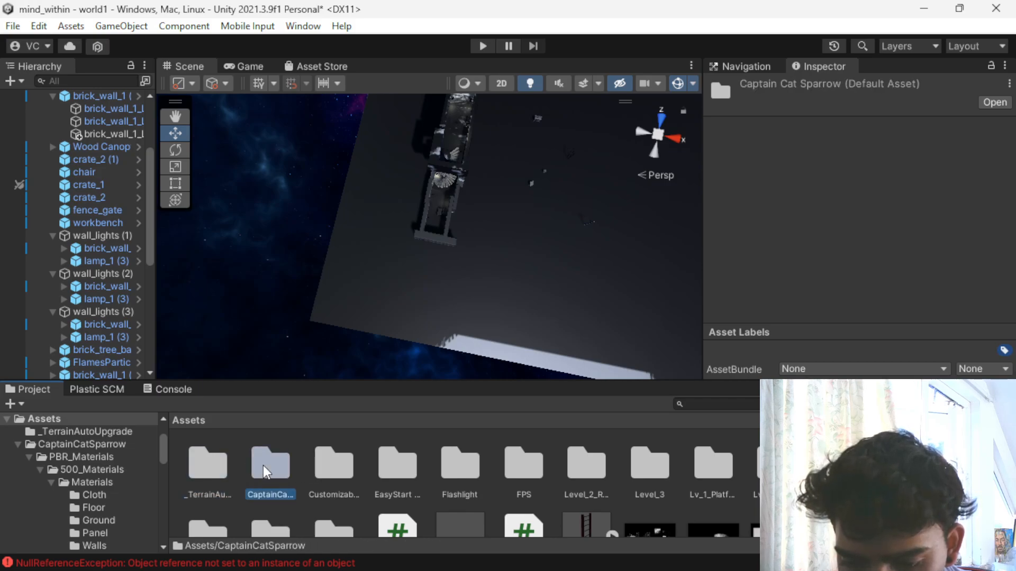
{"action": "left_click", "coordinate": [347, 471]}
{"action": "left_click", "coordinate": [412, 473]}
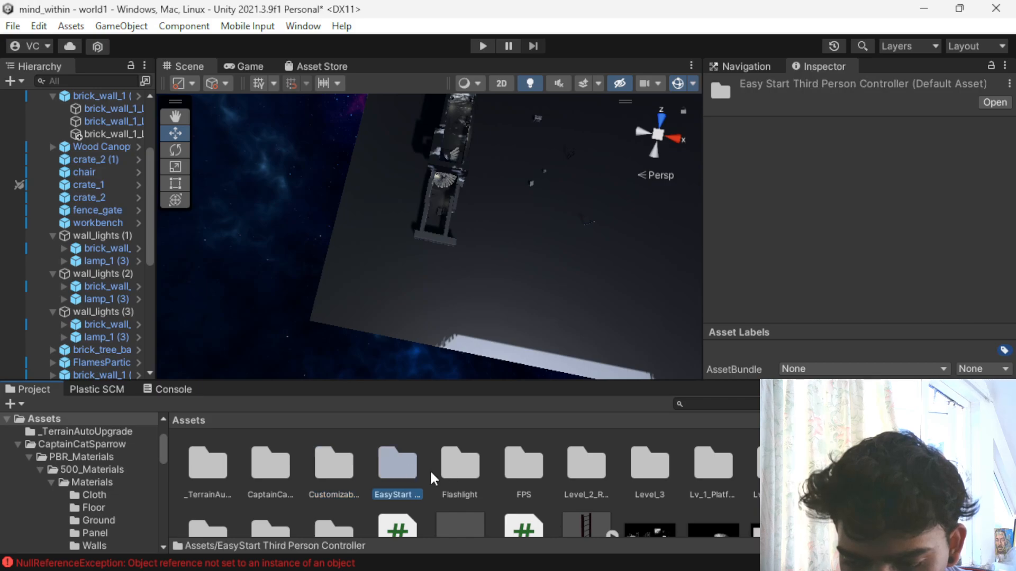
{"action": "double_click", "coordinate": [403, 472]}
{"action": "double_click", "coordinate": [219, 471]}
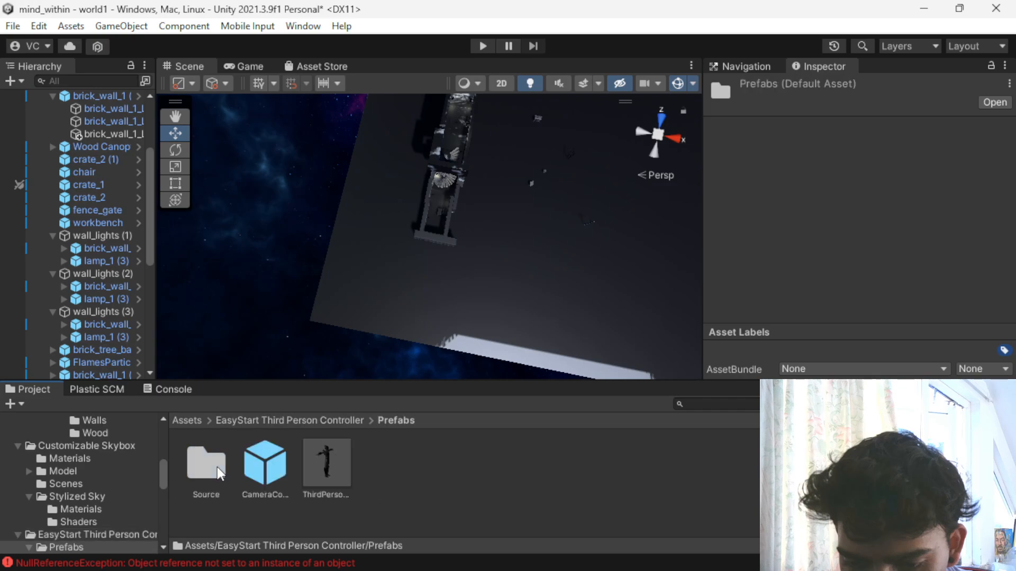
{"action": "left_click", "coordinate": [277, 420]}
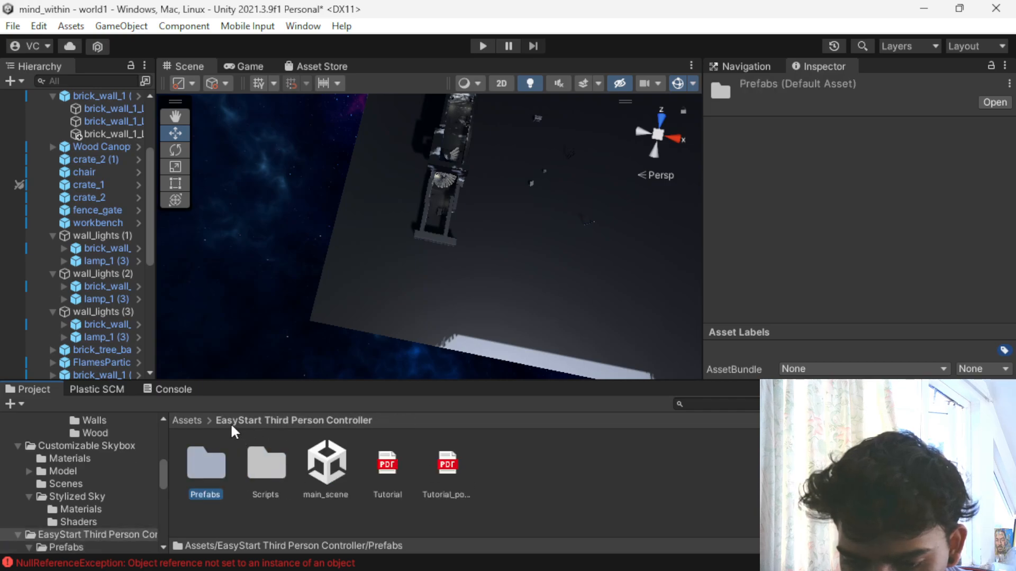
{"action": "left_click", "coordinate": [183, 421]}
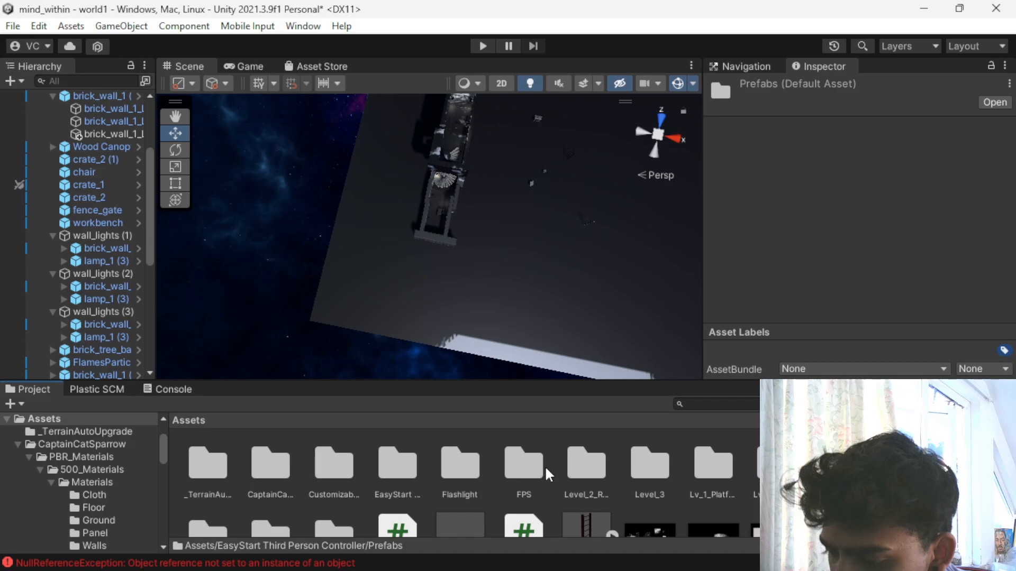
{"action": "scroll", "coordinate": [726, 466], "scroll_direction": "down", "scroll_amount": 2}
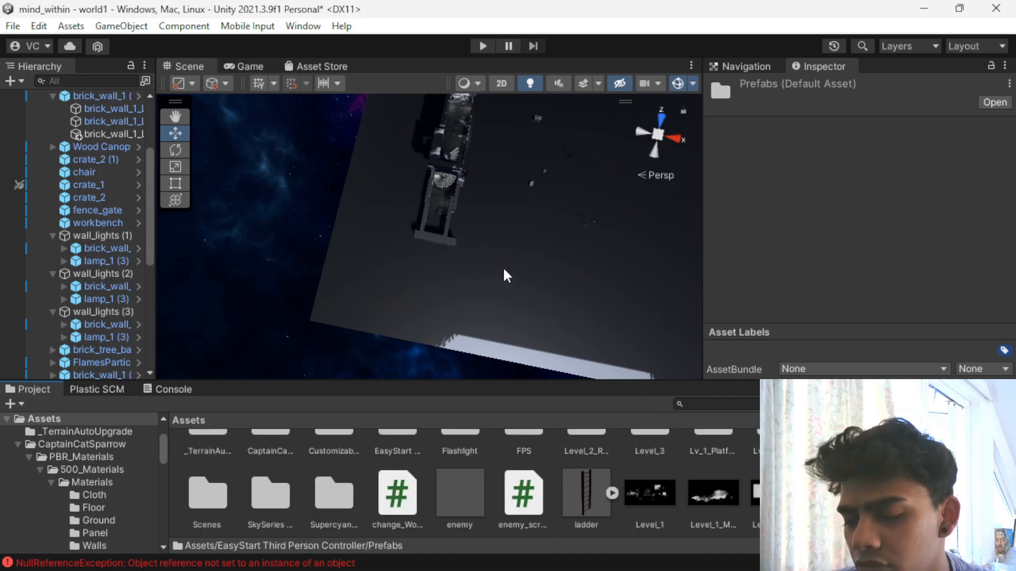
{"action": "scroll", "coordinate": [409, 270], "scroll_direction": "up", "scroll_amount": 10}
- Delete the wooden spiral staircases rising beyond the walled lower platform
{"action": "left_click_drag", "start_coordinate": [416, 272], "coordinate": [501, 175], "text": "alt"}
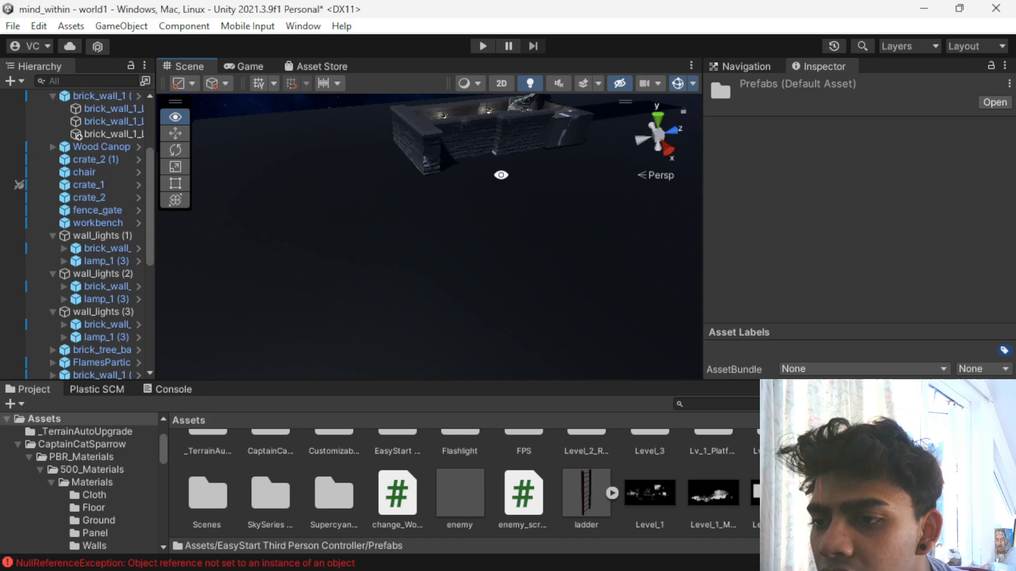
{"action": "middle_click_drag", "start_coordinate": [501, 174], "coordinate": [418, 304]}
{"action": "scroll", "coordinate": [403, 287], "scroll_direction": "up", "scroll_amount": 3}
{"action": "scroll", "coordinate": [389, 315], "scroll_direction": "down", "scroll_amount": 3}
{"action": "left_click_drag", "start_coordinate": [341, 272], "coordinate": [376, 349], "text": "alt"}
{"action": "left_click", "coordinate": [544, 296]}
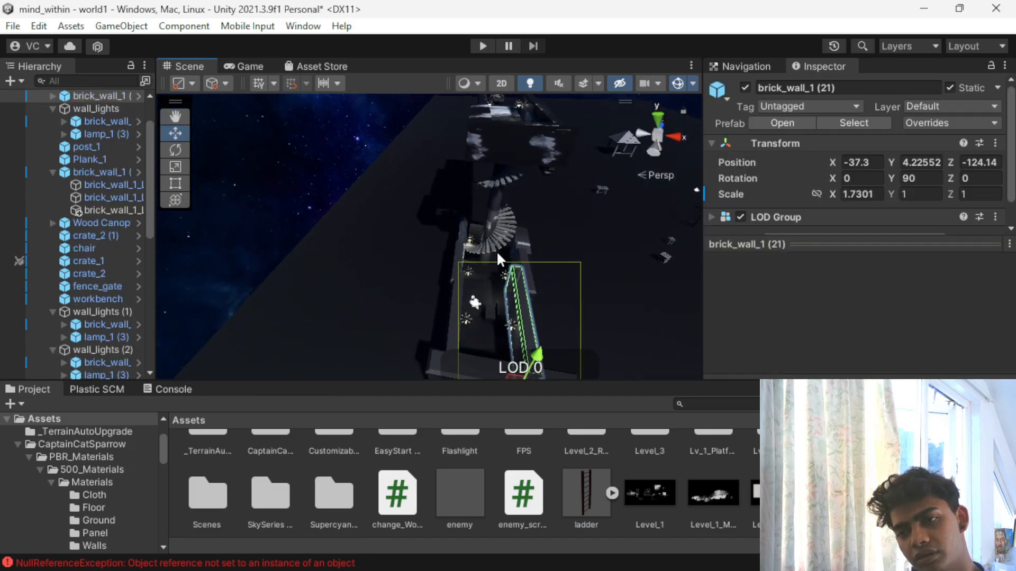
{"action": "left_click", "coordinate": [483, 256]}
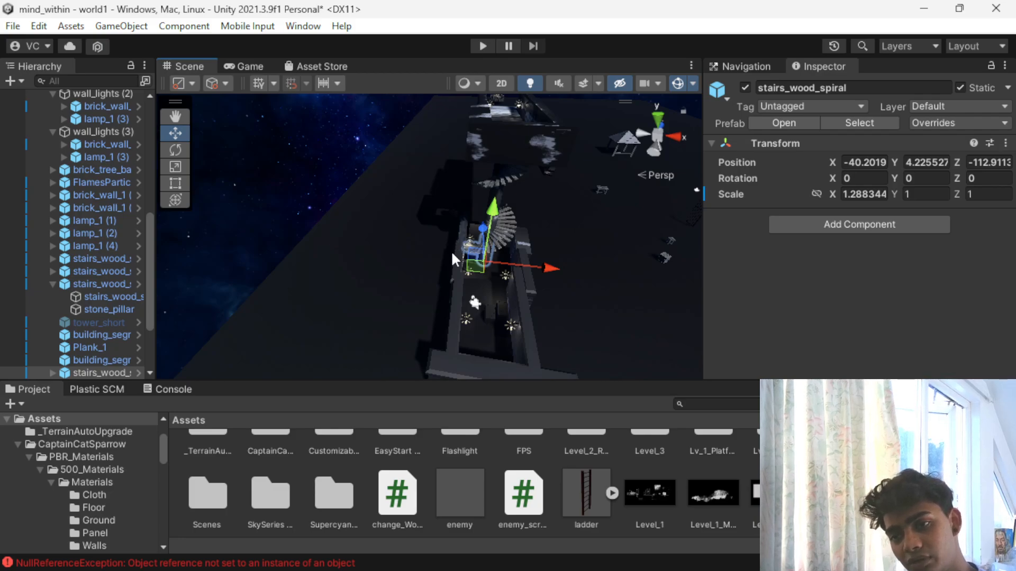
{"action": "key", "text": "Delete"}
{"action": "left_click", "coordinate": [491, 198]}
{"action": "key", "text": "Delete"}
{"action": "left_click", "coordinate": [497, 179]}
{"action": "key", "text": "Delete"}
- Delete the raised building segments spanning the area beyond the spiral stairs
{"action": "left_click", "coordinate": [507, 148]}
{"action": "key", "text": "Delete"}
{"action": "left_click", "coordinate": [500, 129]}
{"action": "key", "text": "Delete"}
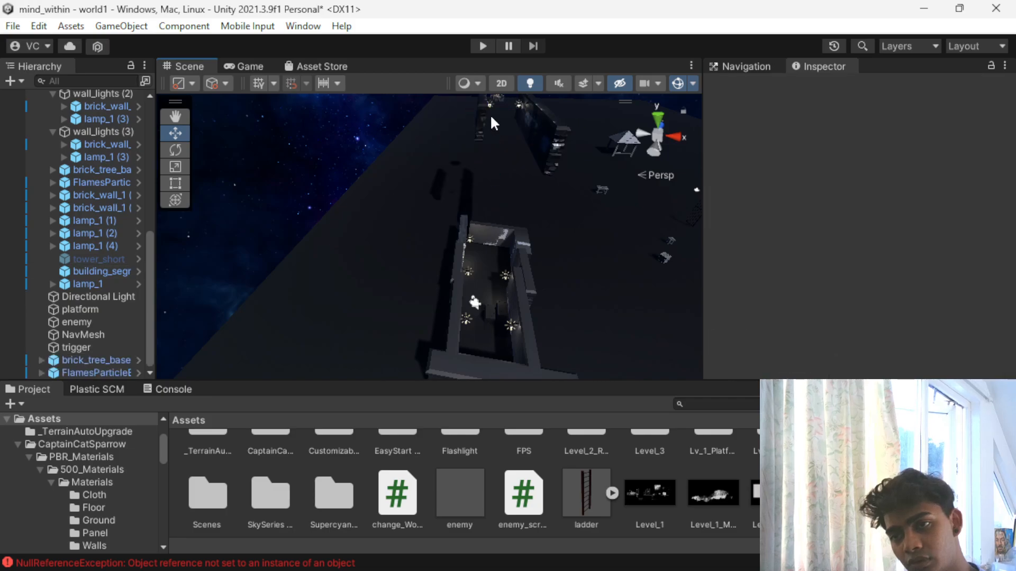
- Delete the large brick wall pieces standing at the far end of the platform, beyond the walled enclosure
{"action": "left_click", "coordinate": [485, 124]}
{"action": "left_click", "coordinate": [480, 118]}
{"action": "key", "text": "Delete"}
{"action": "left_click", "coordinate": [527, 132]}
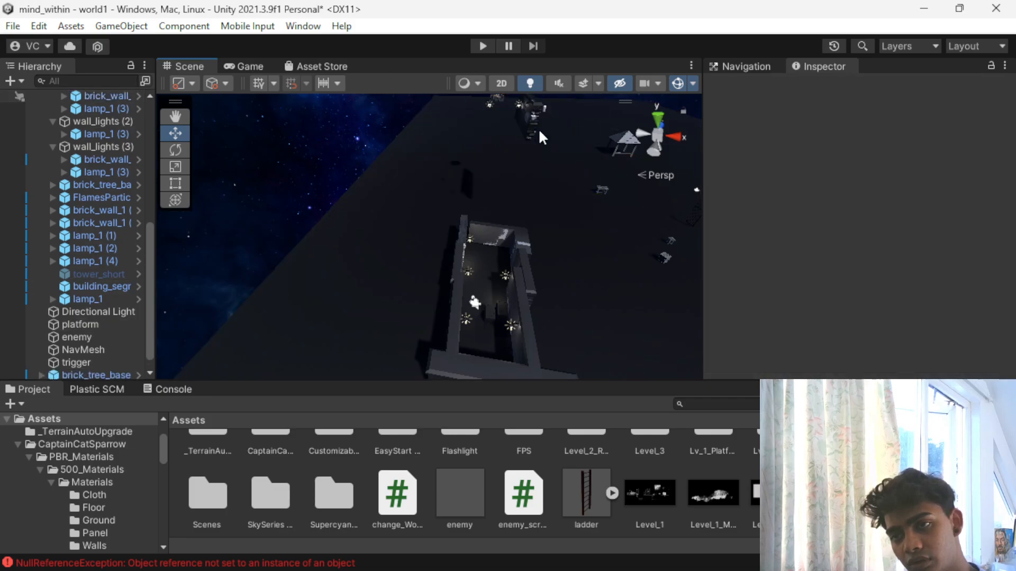
{"action": "key", "text": "Delete"}
- Delete the remaining brick walls and lamps of the wall_lights groups in the far cluster
{"action": "scroll", "coordinate": [515, 117], "scroll_direction": "up", "scroll_amount": 1}
{"action": "middle_click_drag", "start_coordinate": [517, 121], "coordinate": [410, 312]}
{"action": "left_click", "coordinate": [447, 249]}
{"action": "left_click", "coordinate": [447, 253]}
{"action": "key", "text": "Delete"}
{"action": "left_click", "coordinate": [437, 295]}
{"action": "key", "text": "Delete"}
{"action": "left_click", "coordinate": [410, 250]}
{"action": "key", "text": "Delete"}
- Inspect the floating brick_tree_base and the trigger cube around it
{"action": "scroll", "coordinate": [398, 296], "scroll_direction": "down", "scroll_amount": 2}
{"action": "scroll", "coordinate": [395, 301], "scroll_direction": "down", "scroll_amount": 2}
{"action": "scroll", "coordinate": [411, 319], "scroll_direction": "up", "scroll_amount": 5}
{"action": "right_click_drag", "start_coordinate": [364, 306], "coordinate": [422, 221]}
{"action": "left_click", "coordinate": [418, 213]}
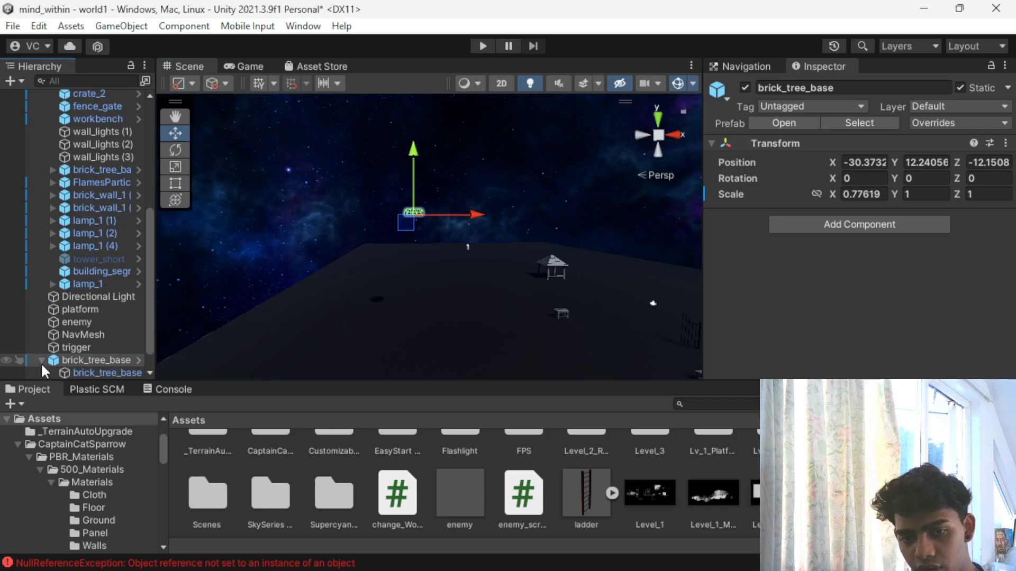
{"action": "left_click", "coordinate": [66, 372]}
{"action": "left_click", "coordinate": [78, 347]}
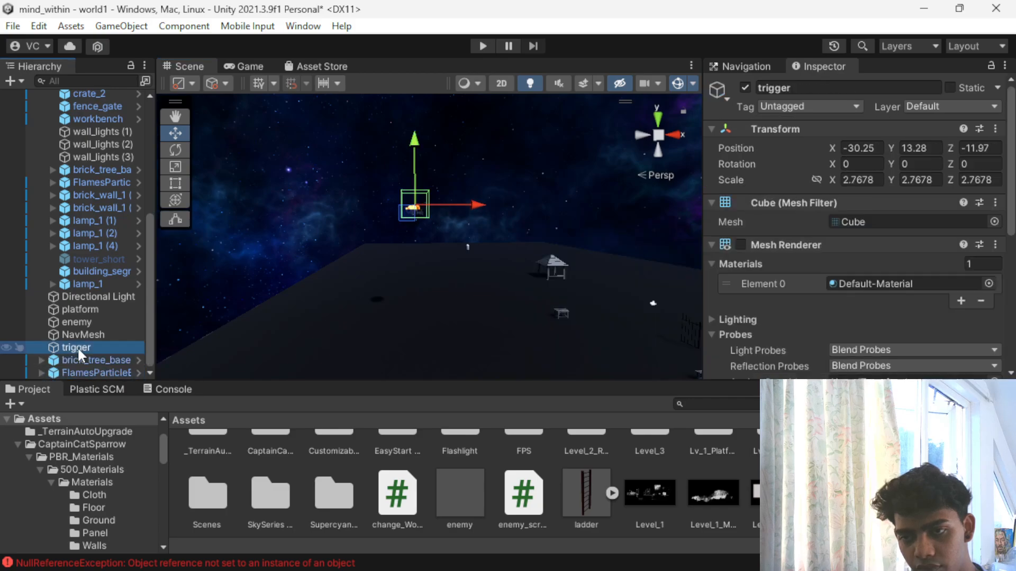
{"action": "scroll", "coordinate": [357, 281], "scroll_direction": "down", "scroll_amount": 3}
{"action": "scroll", "coordinate": [369, 271], "scroll_direction": "up", "scroll_amount": 3}
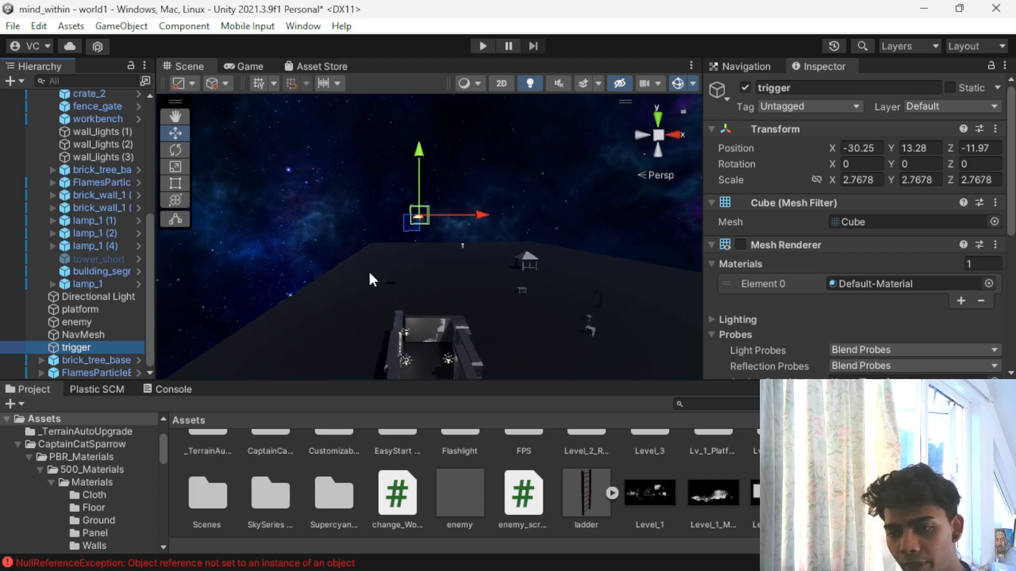
- Examine the walled enclosure and the surrounding platform from above and from the opposite side
{"action": "scroll", "coordinate": [360, 332], "scroll_direction": "down", "scroll_amount": 1}
{"action": "left_click_drag", "start_coordinate": [339, 339], "coordinate": [785, 341], "text": "alt"}
{"action": "middle_click_drag", "start_coordinate": [589, 263], "coordinate": [556, 366]}
{"action": "scroll", "coordinate": [399, 301], "scroll_direction": "up", "scroll_amount": 4}
{"action": "middle_click_drag", "start_coordinate": [421, 291], "coordinate": [436, 336]}
{"action": "left_click_drag", "start_coordinate": [436, 336], "coordinate": [536, 3], "text": "alt"}
{"action": "middle_click_drag", "start_coordinate": [473, 281], "coordinate": [422, 80]}
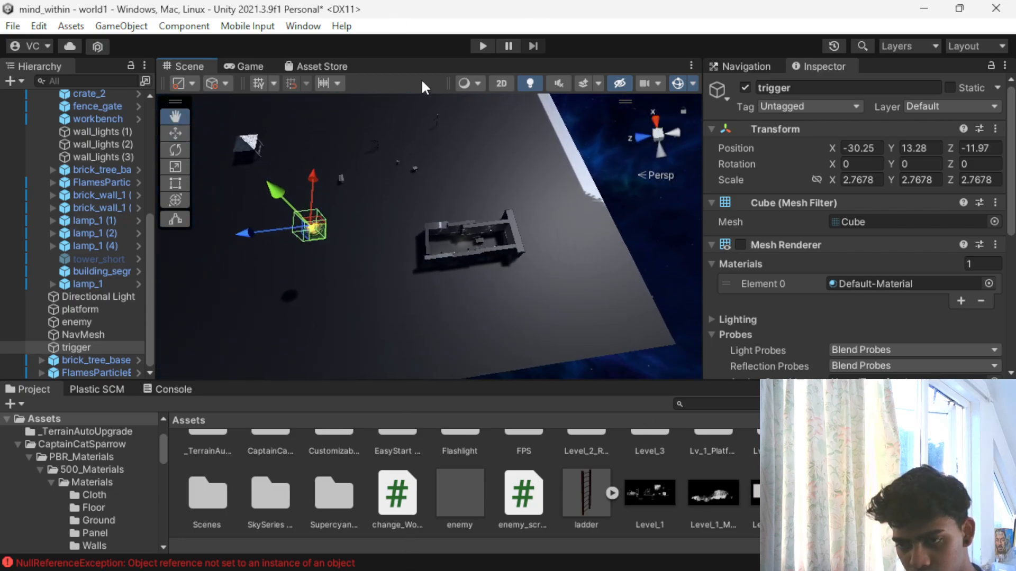
{"action": "scroll", "coordinate": [437, 174], "scroll_direction": "up", "scroll_amount": 5}
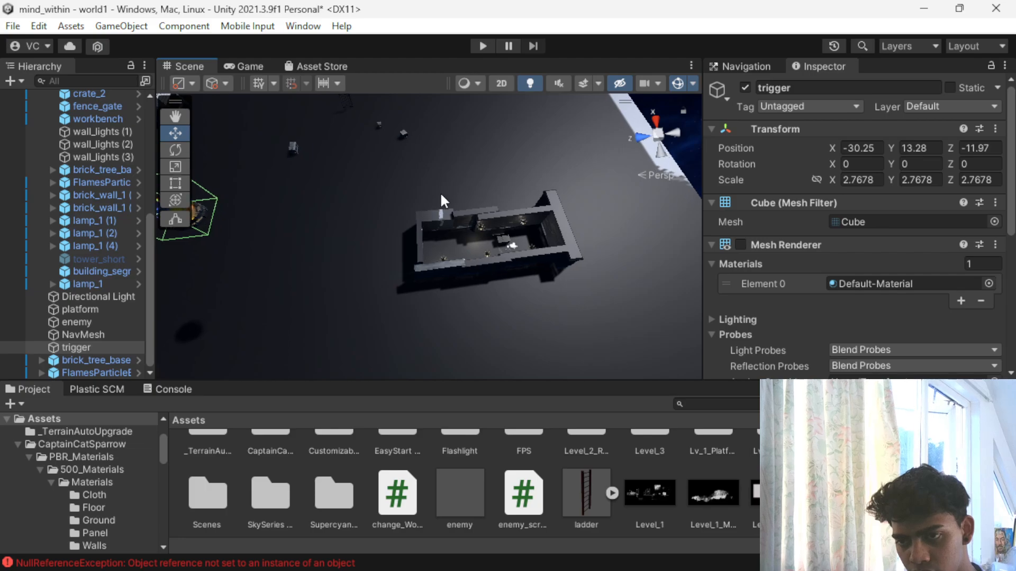
- Apply the Level_1 texture to brick_wall_1 (6), the side wall at the enclosure's end
{"action": "left_click", "coordinate": [450, 227]}
{"action": "left_click_drag", "start_coordinate": [450, 229], "coordinate": [142, 181], "text": "alt"}
{"action": "middle_click_drag", "start_coordinate": [470, 237], "coordinate": [464, 226]}
{"action": "scroll", "coordinate": [466, 466], "scroll_direction": "up", "scroll_amount": 2}
{"action": "middle_click_drag", "start_coordinate": [480, 292], "coordinate": [418, 139]}
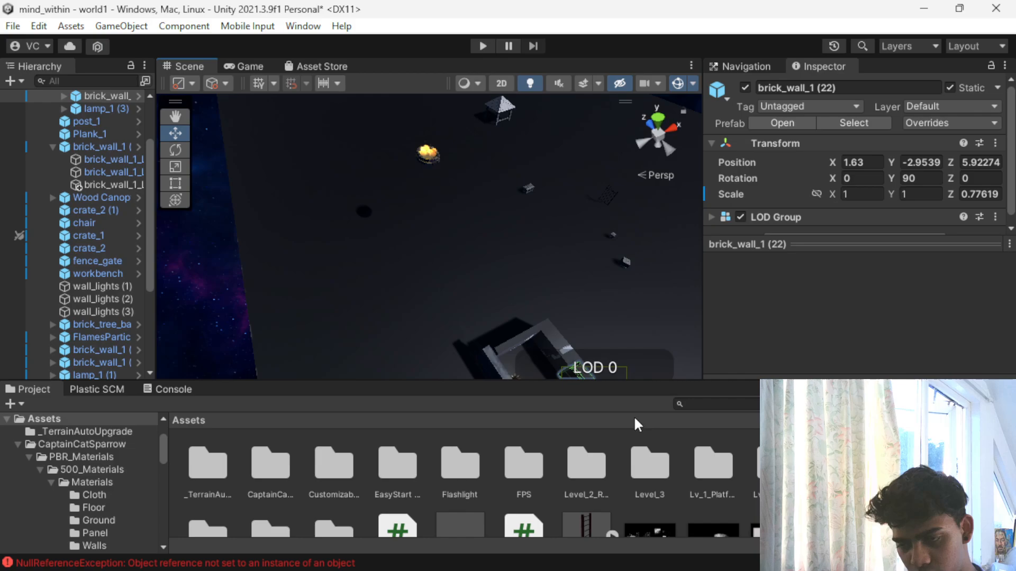
{"action": "left_click", "coordinate": [498, 369]}
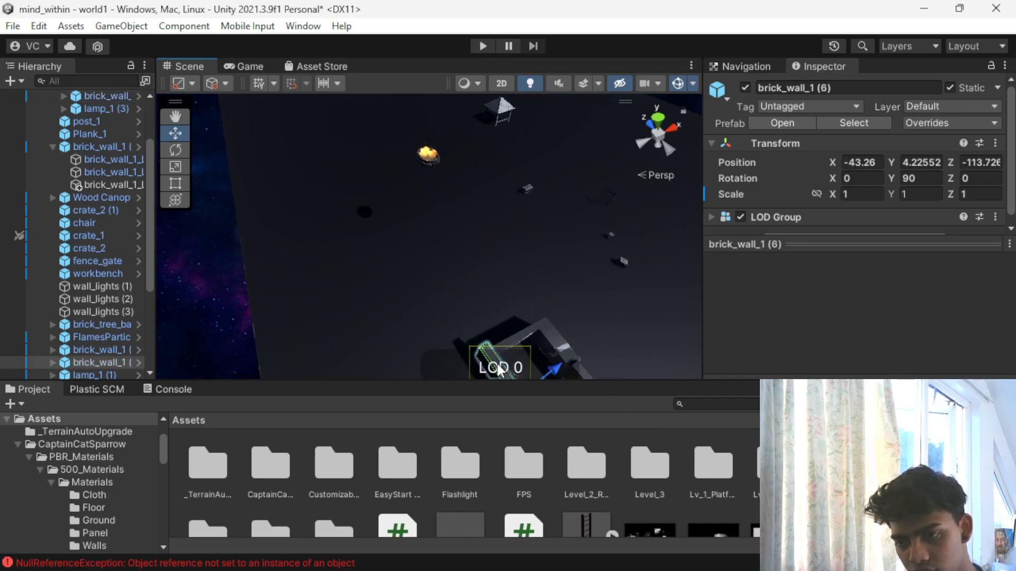
{"action": "key", "text": "f"}
{"action": "left_click_drag", "start_coordinate": [443, 332], "coordinate": [400, 195], "text": "alt"}
{"action": "scroll", "coordinate": [633, 528], "scroll_direction": "down", "scroll_amount": 3}
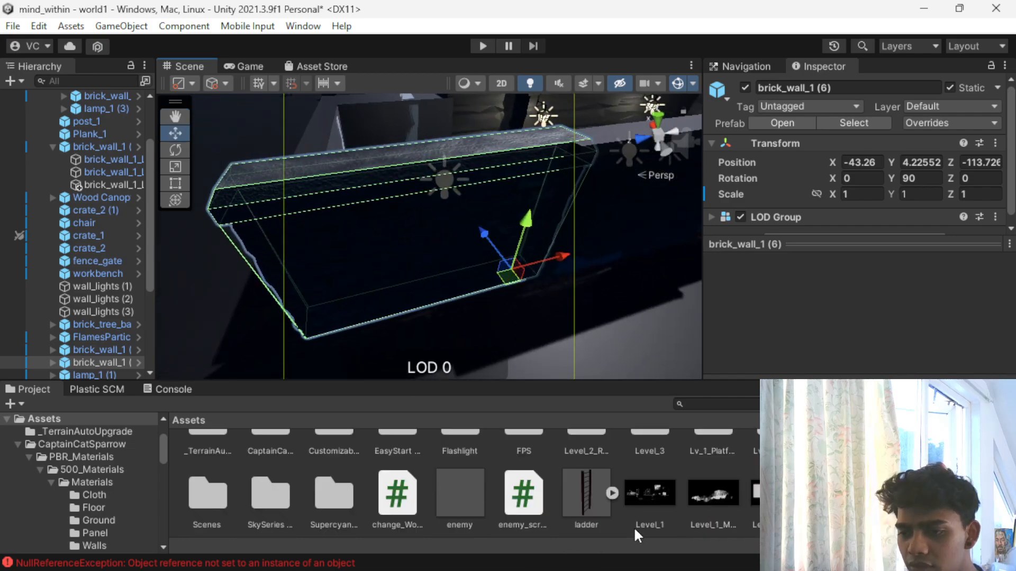
{"action": "scroll", "coordinate": [645, 478], "scroll_direction": "up", "scroll_amount": 2}
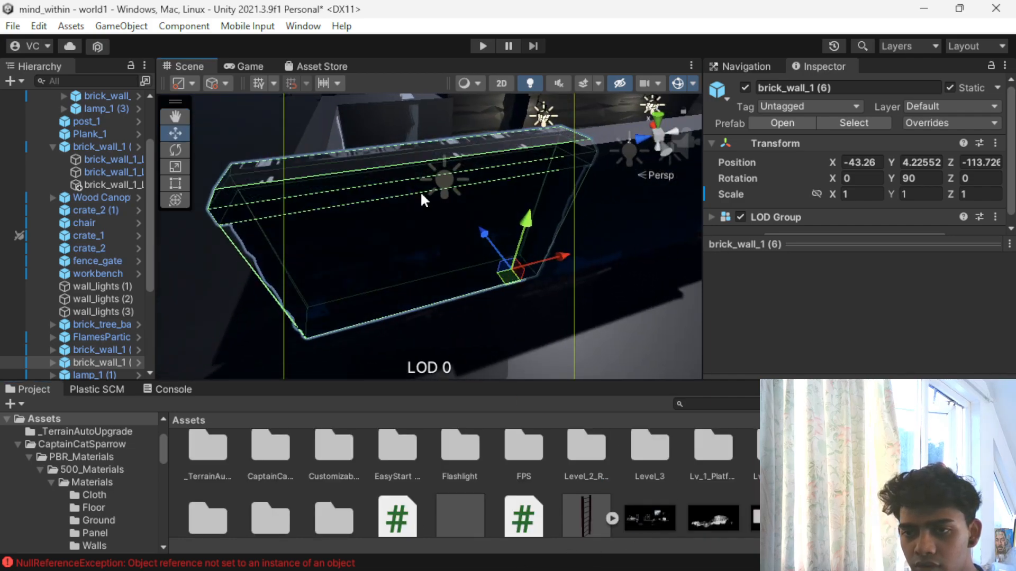
- Apply the Level_1 texture to the long side wall brick_wall_1 (21) and the Level_1_M… texture to the adjoining brick_wall_1 (22)
{"action": "scroll", "coordinate": [580, 230], "scroll_direction": "down", "scroll_amount": 2}
{"action": "middle_click_drag", "start_coordinate": [548, 208], "coordinate": [210, 299]}
{"action": "scroll", "coordinate": [644, 513], "scroll_direction": "down", "scroll_amount": 1}
{"action": "left_click_drag", "start_coordinate": [644, 513], "coordinate": [396, 182]}
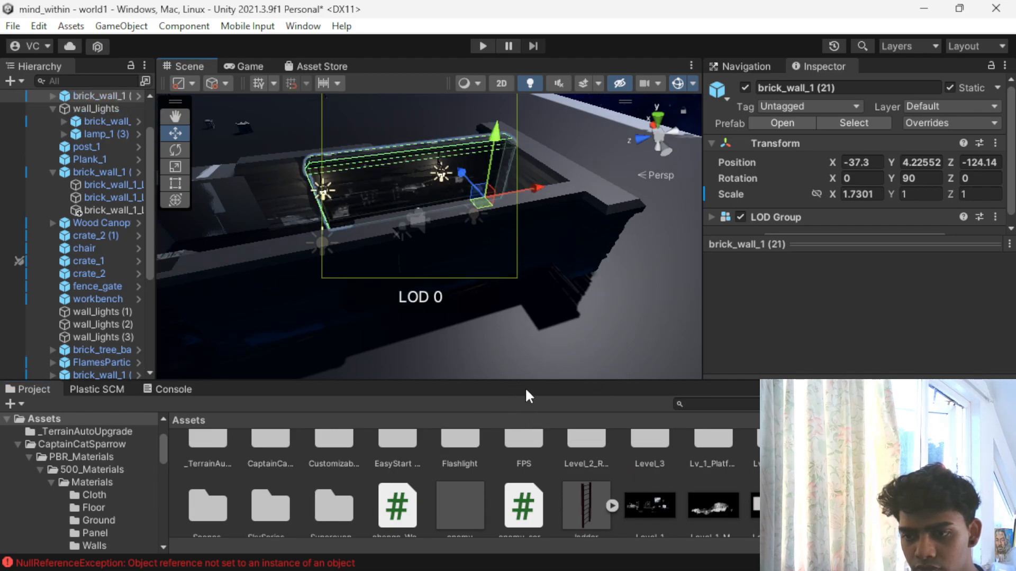
{"action": "left_click", "coordinate": [259, 186]}
{"action": "left_click_drag", "start_coordinate": [702, 505], "coordinate": [280, 196]}
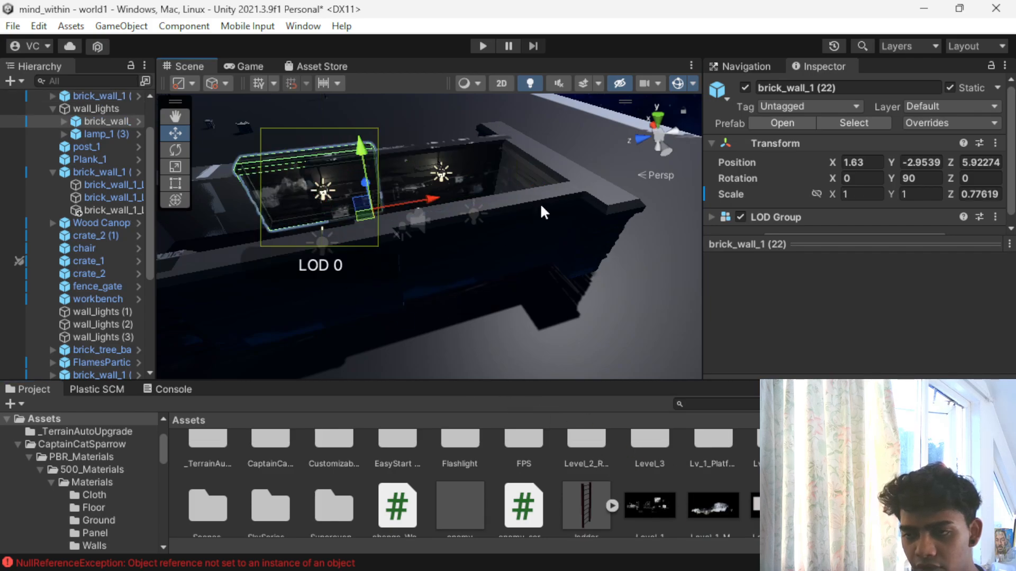
- Apply the Level_1_M… texture to brick_wall_1 (1) on the opposite side of the enclosure
{"action": "right_click_drag", "start_coordinate": [551, 243], "coordinate": [409, 297]}
{"action": "left_click", "coordinate": [329, 316]}
{"action": "left_click_drag", "start_coordinate": [713, 506], "coordinate": [422, 263]}
{"action": "mouse_move", "coordinate": [422, 263]}
{"action": "right_mouse_down"}
{"action": "mouse_move", "coordinate": [251, 320]}
{"action": "mouse_move", "coordinate": [445, 232]}
{"action": "mouse_move", "coordinate": [432, 280]}
{"action": "right_mouse_up"}
{"action": "left_click", "coordinate": [387, 294]}
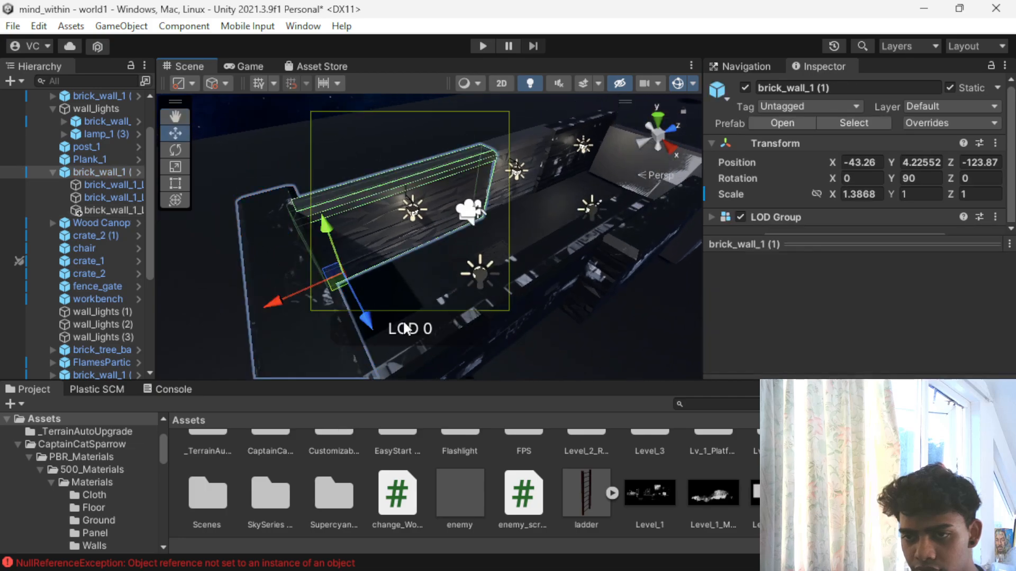
{"action": "left_click_drag", "start_coordinate": [709, 487], "coordinate": [370, 203]}
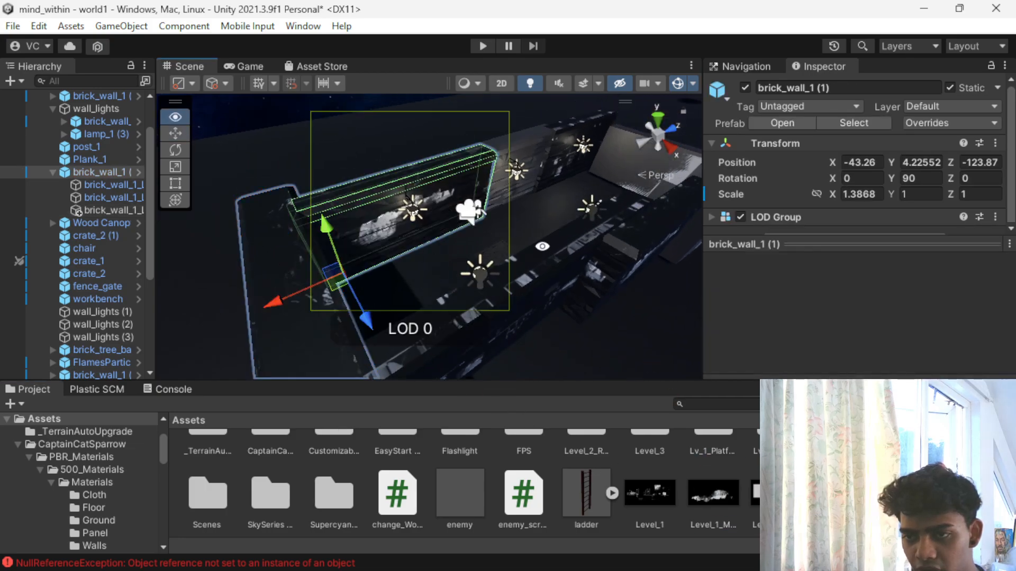
- Apply the Level_1_M… texture to brick_wall_1 (5), the middle wall on the same side
{"action": "middle_click_drag", "start_coordinate": [539, 246], "coordinate": [400, 256]}
{"action": "left_click", "coordinate": [414, 169]}
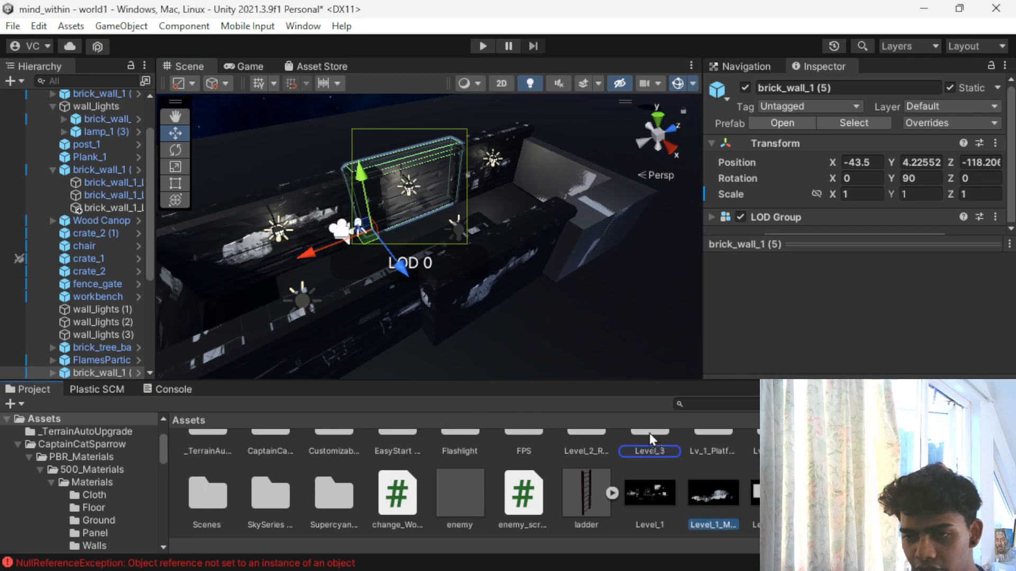
{"action": "right_click_drag", "start_coordinate": [386, 159], "coordinate": [663, 228]}
{"action": "scroll", "coordinate": [388, 221], "scroll_direction": "up", "scroll_amount": 5}
{"action": "middle_click_drag", "start_coordinate": [389, 220], "coordinate": [516, 249]}
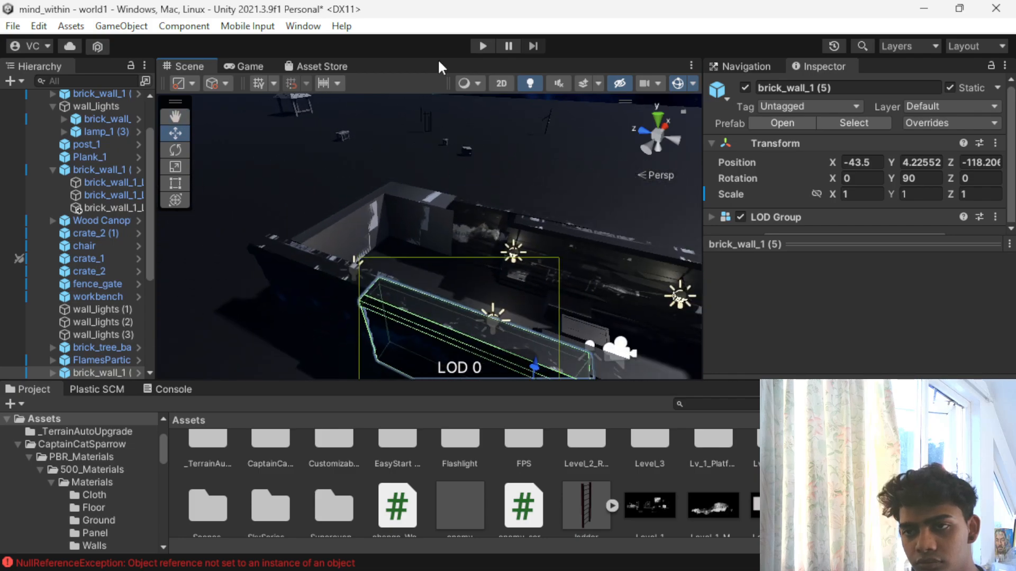
- Play-test the level by walking through the enclosure with the flashlight to check the wall textures, ending in edit mode
{"action": "left_click", "coordinate": [480, 47]}
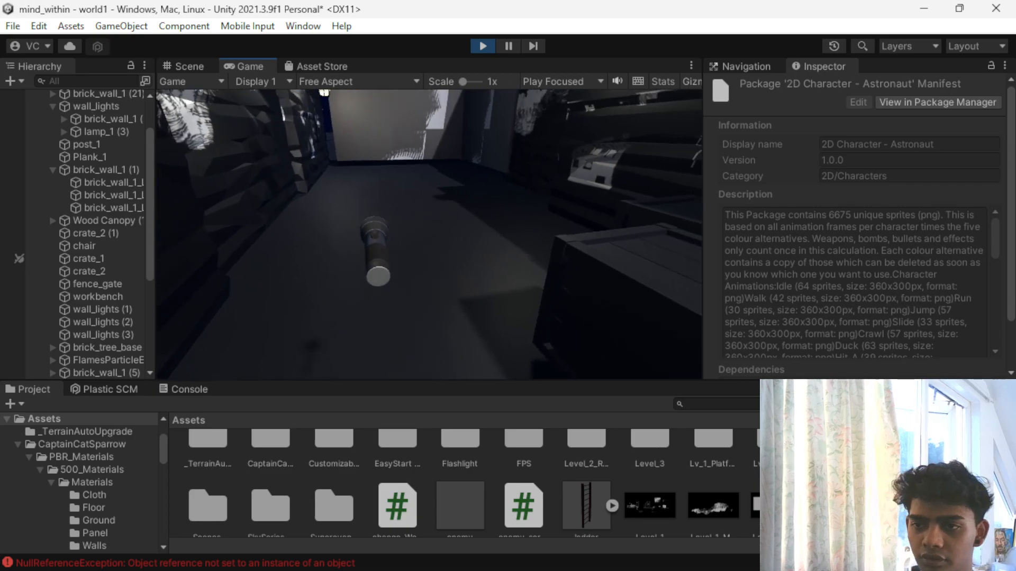
{"action": "key", "text": "w"}
{"action": "key", "text": "w"}
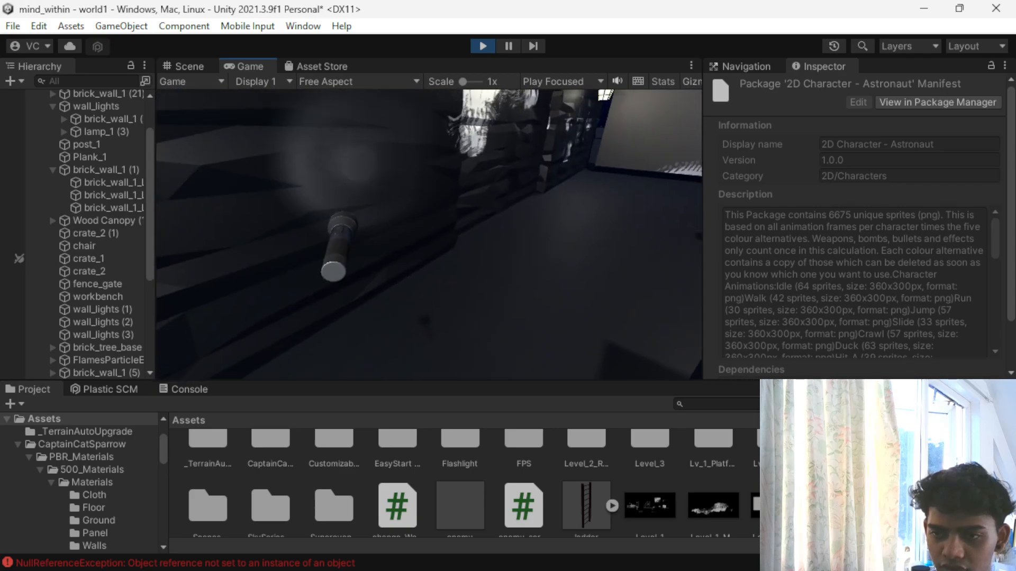
{"action": "key", "text": "w"}
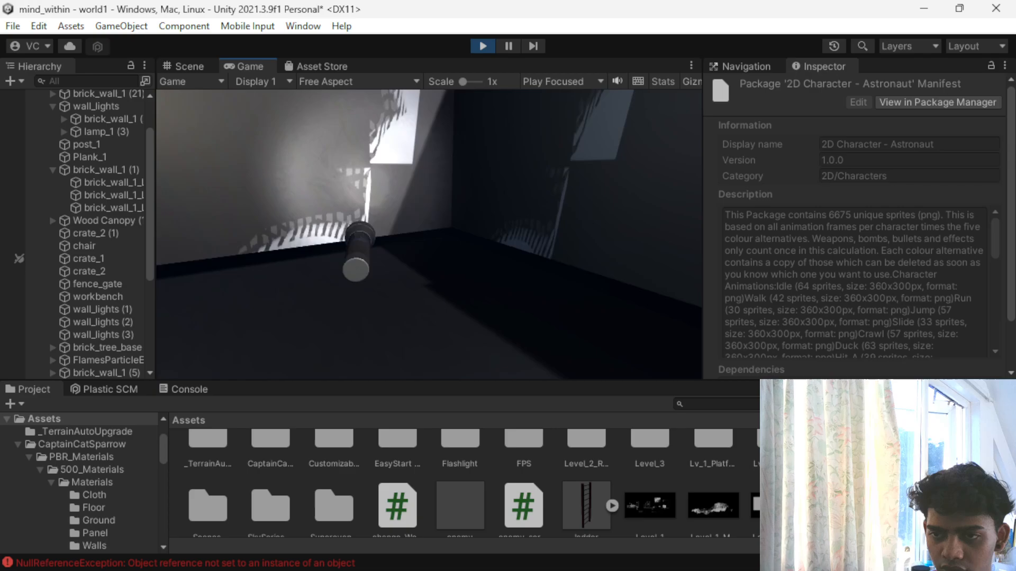
{"action": "key", "text": "w"}
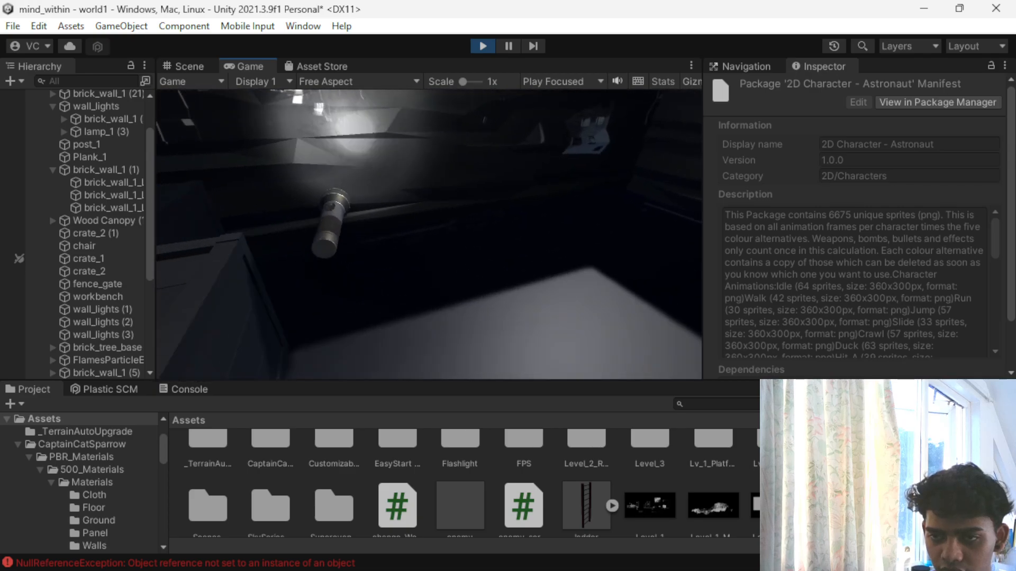
{"action": "key", "text": "w"}
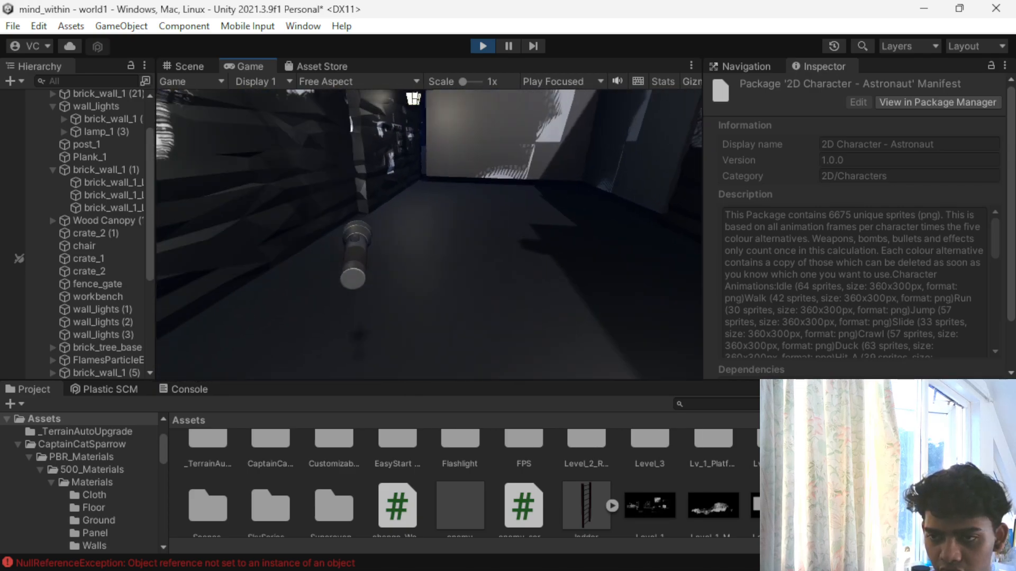
{"action": "key", "text": "w"}
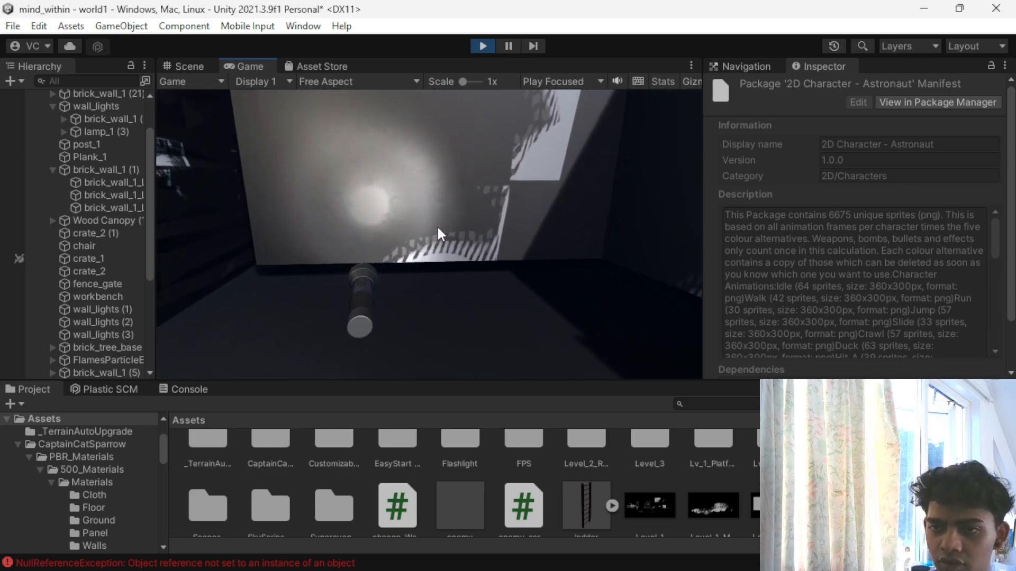
{"action": "left_click", "coordinate": [481, 47]}
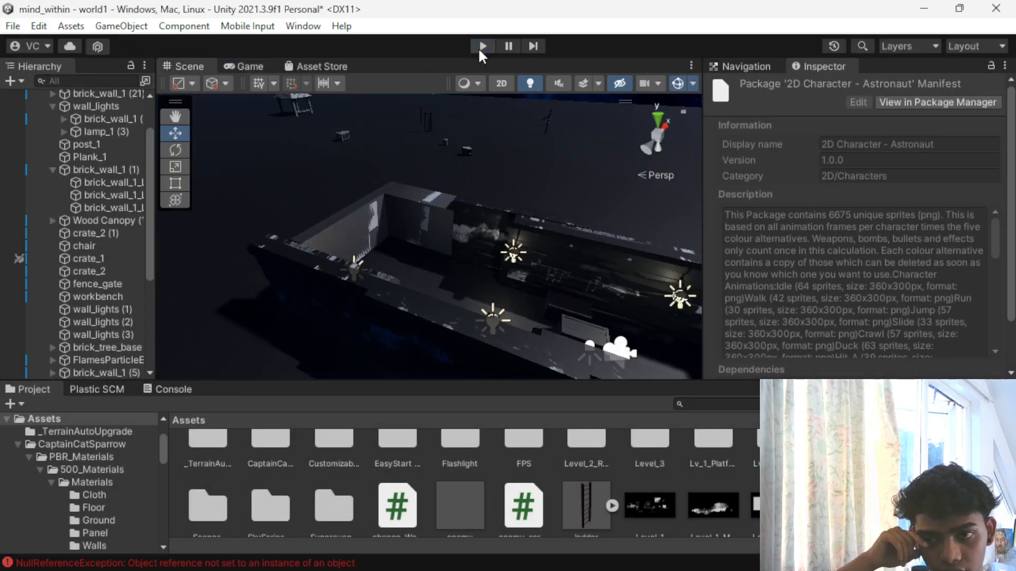
- Delete building_segment_4, the wall closing the end of the enclosure
{"action": "left_click", "coordinate": [353, 227]}
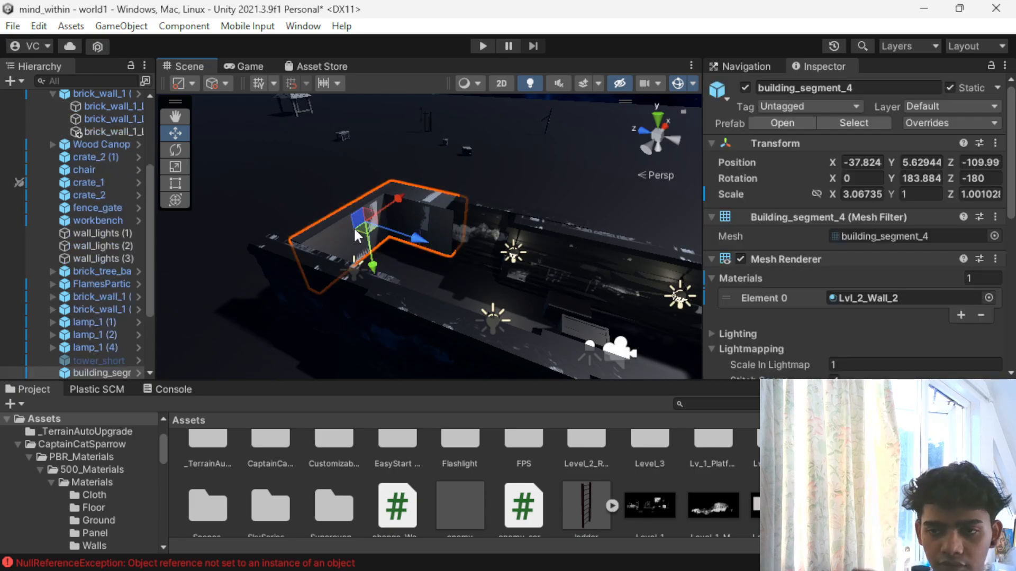
{"action": "key", "text": "Delete"}
{"action": "left_click", "coordinate": [364, 271]}
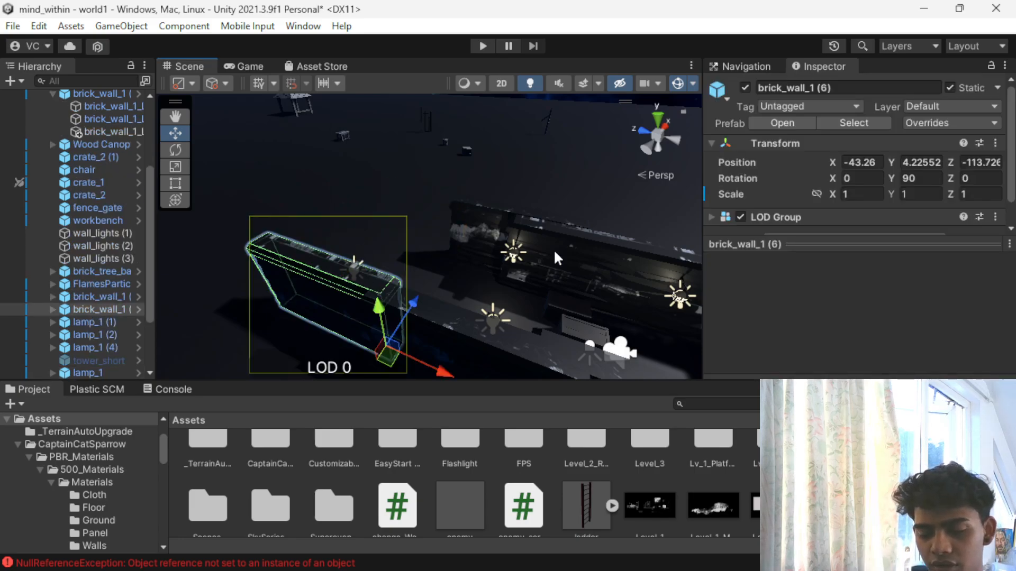
{"action": "scroll", "coordinate": [495, 250], "scroll_direction": "down", "scroll_amount": 5}
{"action": "scroll", "coordinate": [487, 256], "scroll_direction": "down", "scroll_amount": 2}
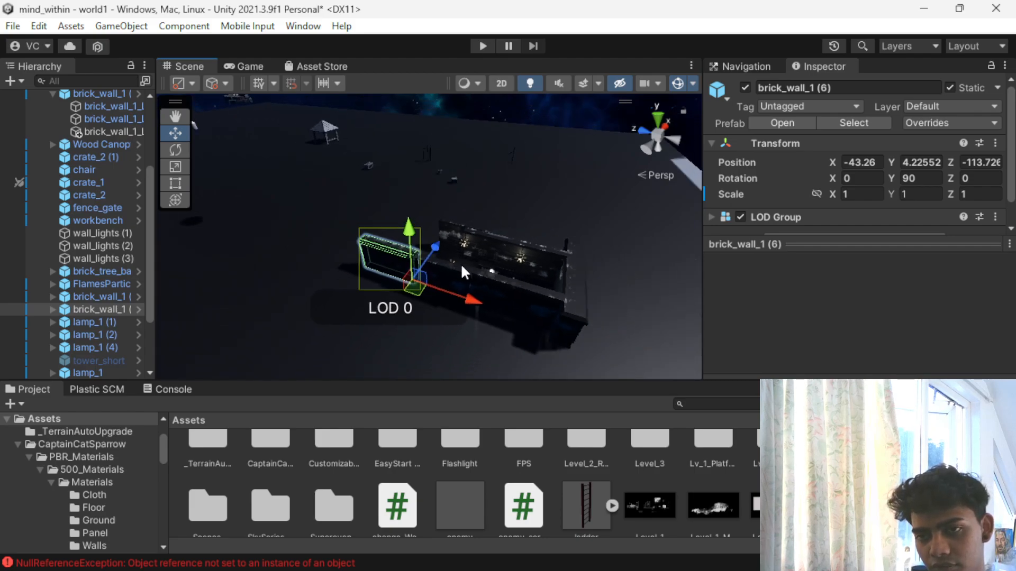
{"action": "scroll", "coordinate": [458, 265], "scroll_direction": "up", "scroll_amount": 8}
{"action": "scroll", "coordinate": [454, 269], "scroll_direction": "up", "scroll_amount": 6}
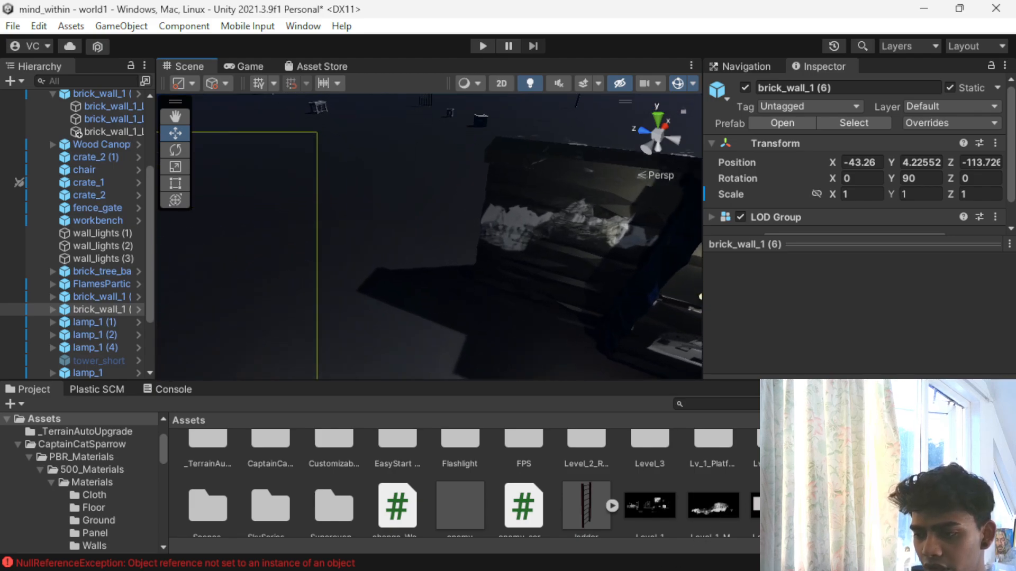
- Try the Stream_De… texture from Old Sea Port's Water folder on the ground and undo it
{"action": "scroll", "coordinate": [471, 482], "scroll_direction": "up", "scroll_amount": 1}
{"action": "double_click", "coordinate": [965, 466]}
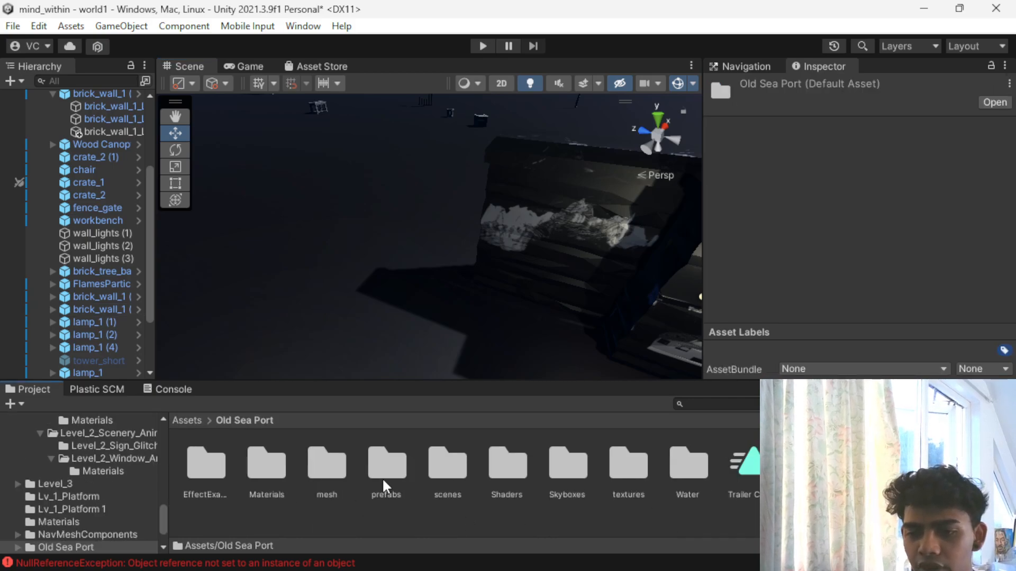
{"action": "double_click", "coordinate": [673, 468]}
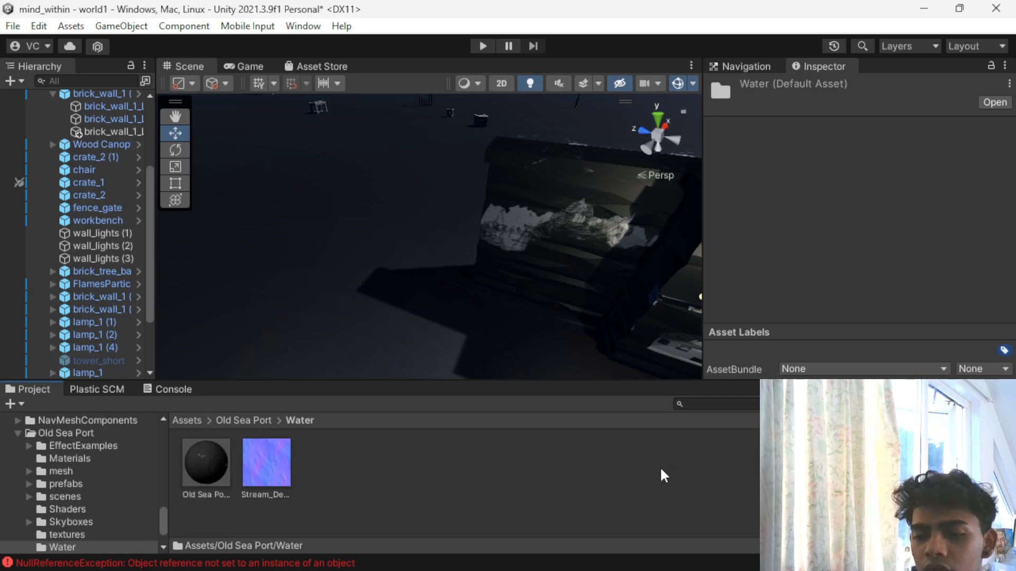
{"action": "left_click_drag", "start_coordinate": [227, 465], "coordinate": [394, 236]}
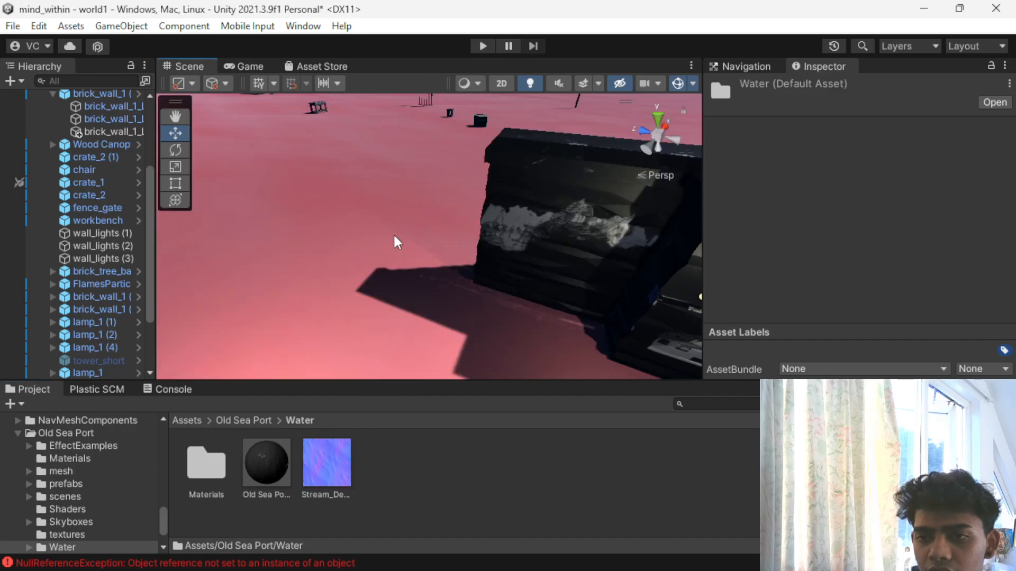
{"action": "scroll", "coordinate": [389, 254], "scroll_direction": "down", "scroll_amount": 6}
{"action": "scroll", "coordinate": [380, 302], "scroll_direction": "down", "scroll_amount": 8}
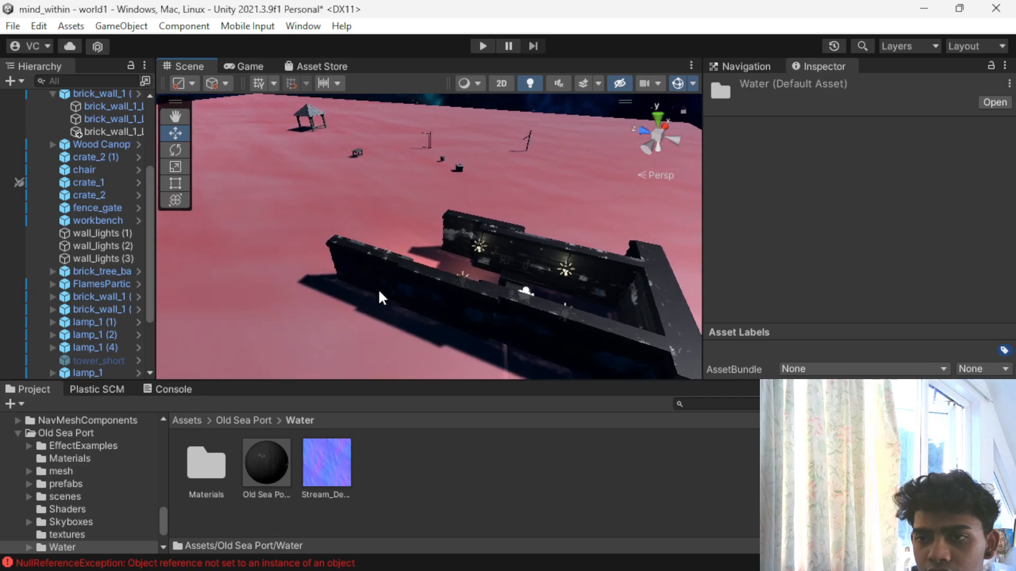
{"action": "key", "text": "ctrl+z"}
{"action": "scroll", "coordinate": [362, 328], "scroll_direction": "down", "scroll_amount": 3}
{"action": "scroll", "coordinate": [361, 327], "scroll_direction": "up", "scroll_amount": 6}
- Place a workbench from the Old Sea Port prefabs near the open end of the walled enclosure
{"action": "left_click", "coordinate": [237, 419]}
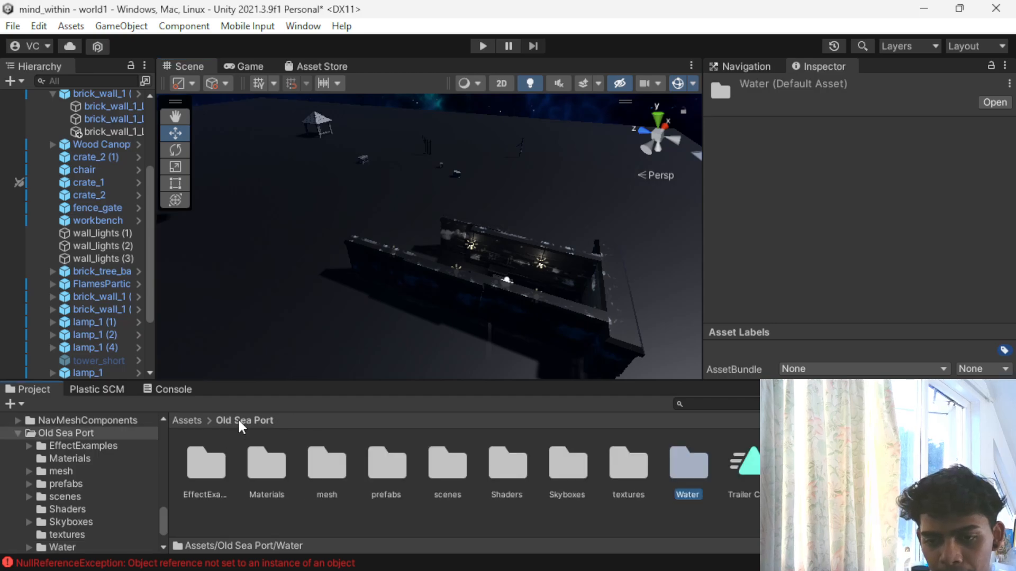
{"action": "double_click", "coordinate": [376, 468]}
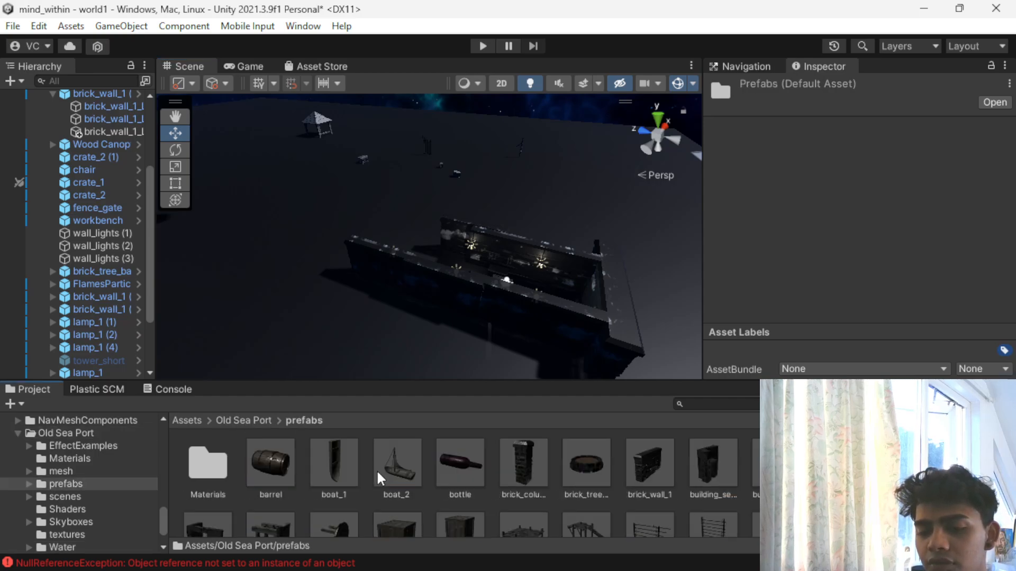
{"action": "scroll", "coordinate": [376, 468], "scroll_direction": "down", "scroll_amount": 5}
{"action": "scroll", "coordinate": [376, 469], "scroll_direction": "up", "scroll_amount": 1}
{"action": "scroll", "coordinate": [376, 469], "scroll_direction": "down", "scroll_amount": 1}
{"action": "scroll", "coordinate": [376, 469], "scroll_direction": "up", "scroll_amount": 1}
{"action": "scroll", "coordinate": [376, 469], "scroll_direction": "down", "scroll_amount": 1}
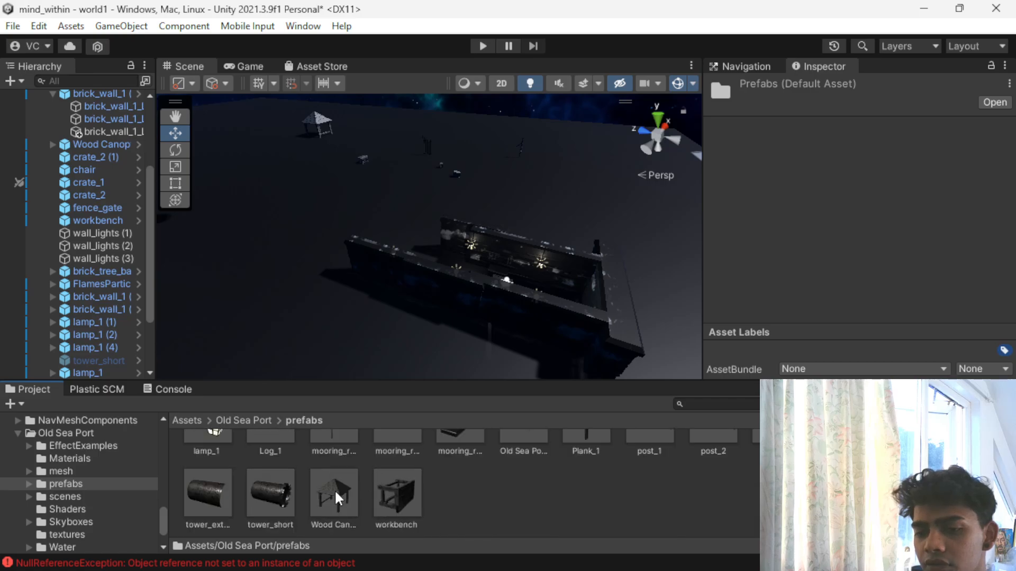
{"action": "scroll", "coordinate": [347, 484], "scroll_direction": "up", "scroll_amount": 1}
{"action": "scroll", "coordinate": [748, 460], "scroll_direction": "down", "scroll_amount": 1}
{"action": "scroll", "coordinate": [744, 453], "scroll_direction": "up", "scroll_amount": 1}
{"action": "scroll", "coordinate": [415, 517], "scroll_direction": "down", "scroll_amount": 2}
{"action": "left_click_drag", "start_coordinate": [410, 513], "coordinate": [420, 245]}
{"action": "scroll", "coordinate": [417, 259], "scroll_direction": "up", "scroll_amount": 1}
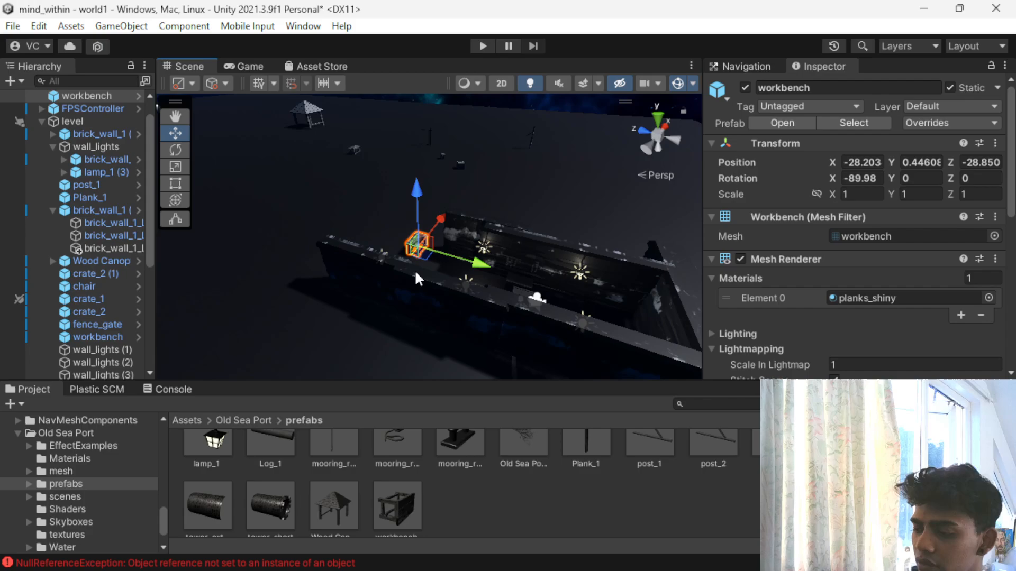
- Delete the newly placed workbench near the enclosure's open end
{"action": "key", "text": "Delete"}
{"action": "scroll", "coordinate": [455, 224], "scroll_direction": "up", "scroll_amount": 2}
{"action": "left_click_drag", "start_coordinate": [455, 225], "coordinate": [274, 357], "text": "alt"}
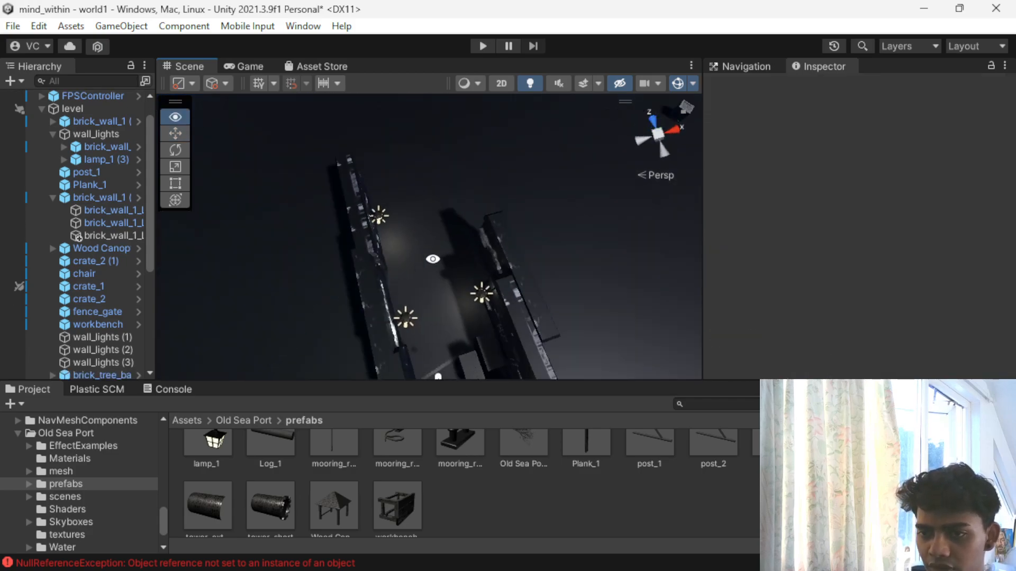
{"action": "scroll", "coordinate": [431, 260], "scroll_direction": "down", "scroll_amount": 5}
- Duplicate the distant chair and move the copy near the enclosure's open end, to about X -39.67, Z -112.8
{"action": "left_click", "coordinate": [517, 138]}
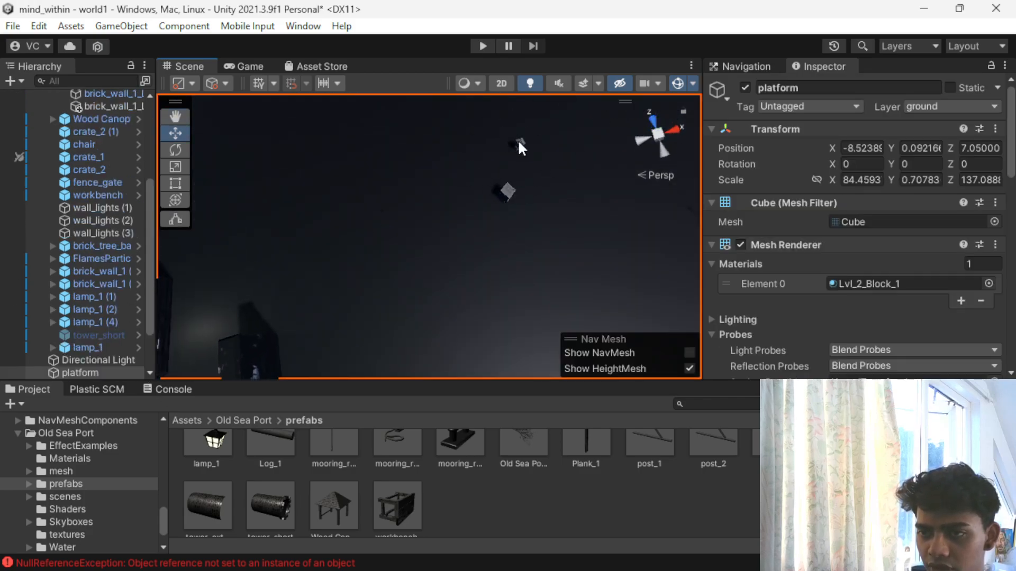
{"action": "left_click", "coordinate": [517, 139]}
{"action": "key", "text": "ctrl+d"}
{"action": "left_click_drag", "start_coordinate": [466, 164], "coordinate": [248, 277]}
{"action": "left_click_drag", "start_coordinate": [277, 186], "coordinate": [258, 265]}
{"action": "left_click_drag", "start_coordinate": [229, 325], "coordinate": [152, 349]}
{"action": "scroll", "coordinate": [592, 135], "scroll_direction": "up", "scroll_amount": 2}
{"action": "scroll", "coordinate": [527, 203], "scroll_direction": "down", "scroll_amount": 4}
{"action": "scroll", "coordinate": [526, 204], "scroll_direction": "down", "scroll_amount": 3}
{"action": "left_click_drag", "start_coordinate": [523, 222], "coordinate": [209, 230], "text": "alt"}
{"action": "middle_click_drag", "start_coordinate": [540, 270], "coordinate": [445, 142]}
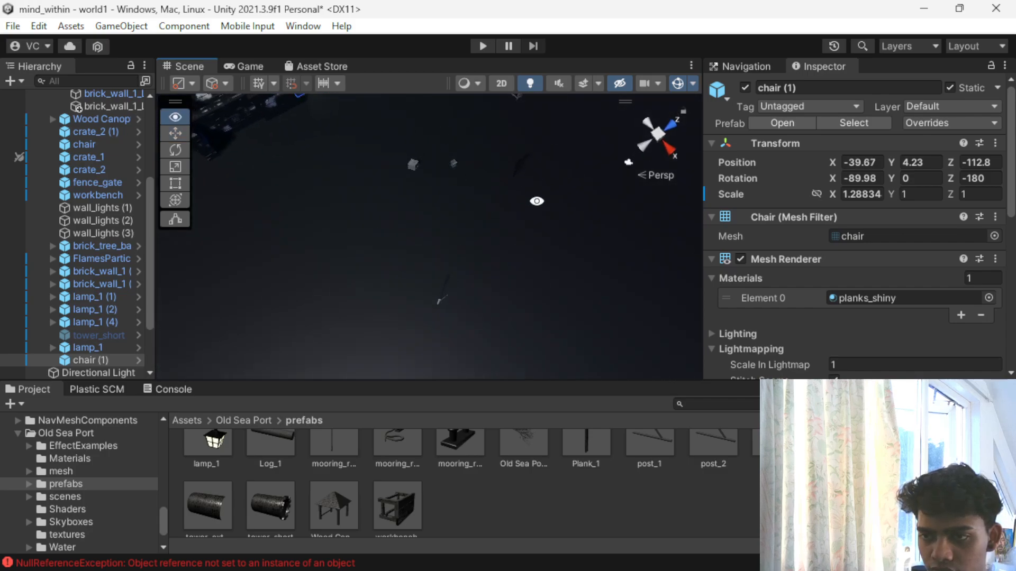
- Move the level's existing workbench beyond the enclosure's open end, to about X -38.1, Z -107.4
{"action": "left_click_drag", "start_coordinate": [537, 206], "coordinate": [501, 254], "text": "alt"}
{"action": "middle_click_drag", "start_coordinate": [502, 254], "coordinate": [439, 280]}
{"action": "left_click", "coordinate": [456, 239]}
{"action": "left_click_drag", "start_coordinate": [399, 307], "coordinate": [459, 339], "text": "alt"}
{"action": "left_click_drag", "start_coordinate": [447, 242], "coordinate": [224, 221]}
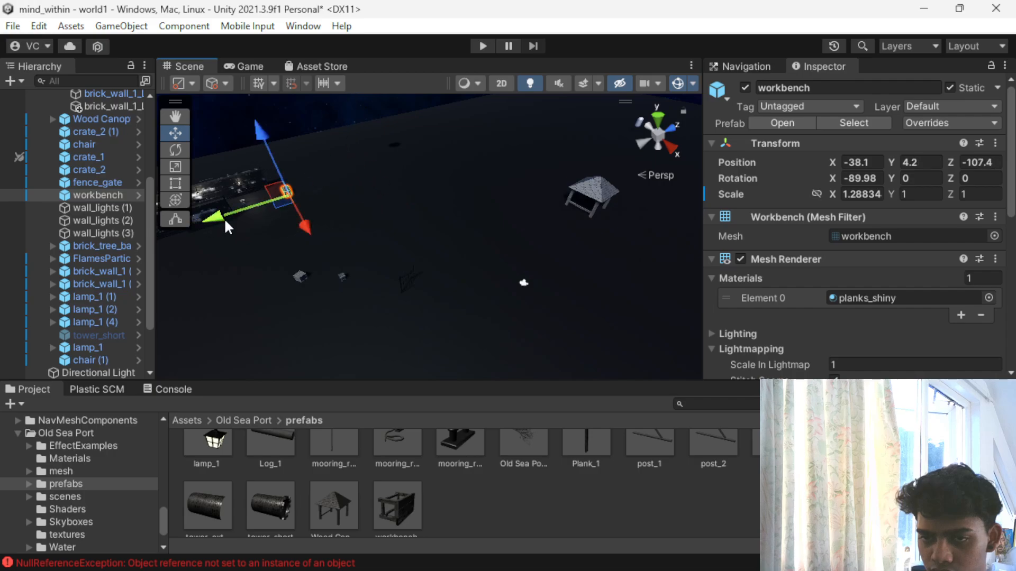
{"action": "scroll", "coordinate": [278, 234], "scroll_direction": "up", "scroll_amount": 5}
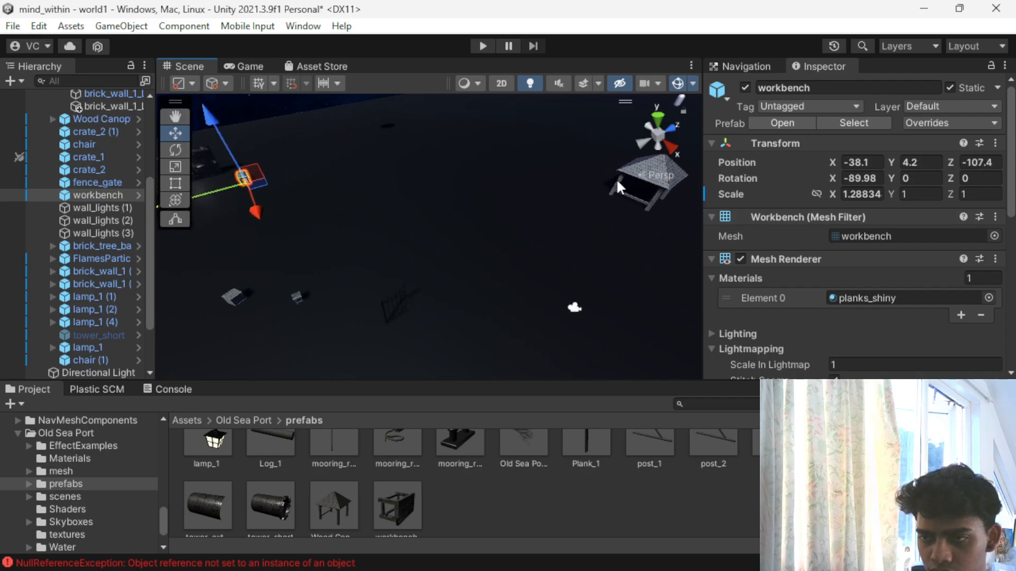
{"action": "scroll", "coordinate": [525, 259], "scroll_direction": "down", "scroll_amount": 3}
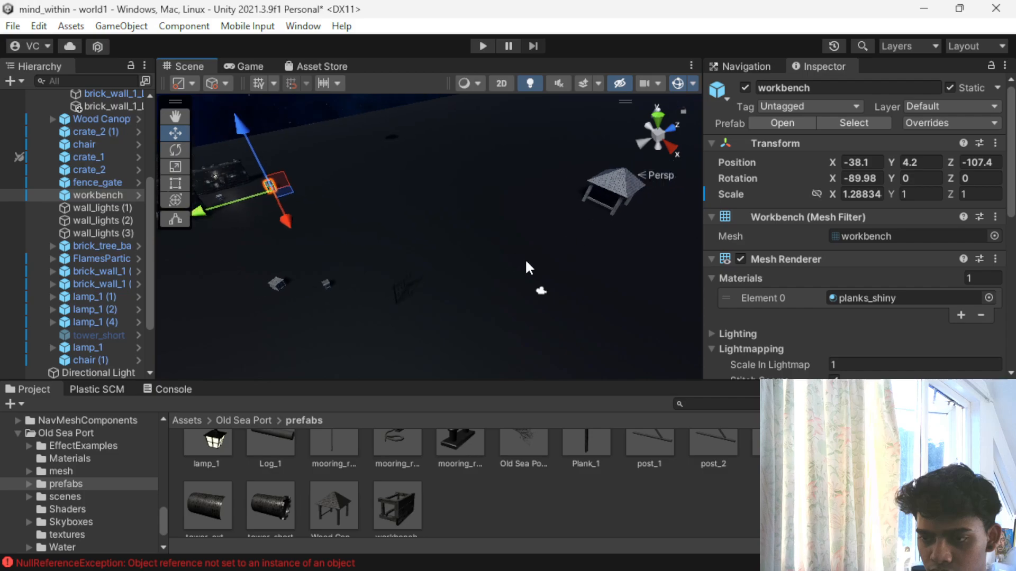
- Move the wood canopy behind the workbench beyond the enclosure's opening, to about X -34.9, Z -102.9
{"action": "left_click", "coordinate": [587, 195]}
{"action": "middle_click_drag", "start_coordinate": [499, 216], "coordinate": [341, 223]}
{"action": "left_click_drag", "start_coordinate": [506, 240], "coordinate": [524, 301]}
{"action": "middle_click_drag", "start_coordinate": [272, 290], "coordinate": [535, 190]}
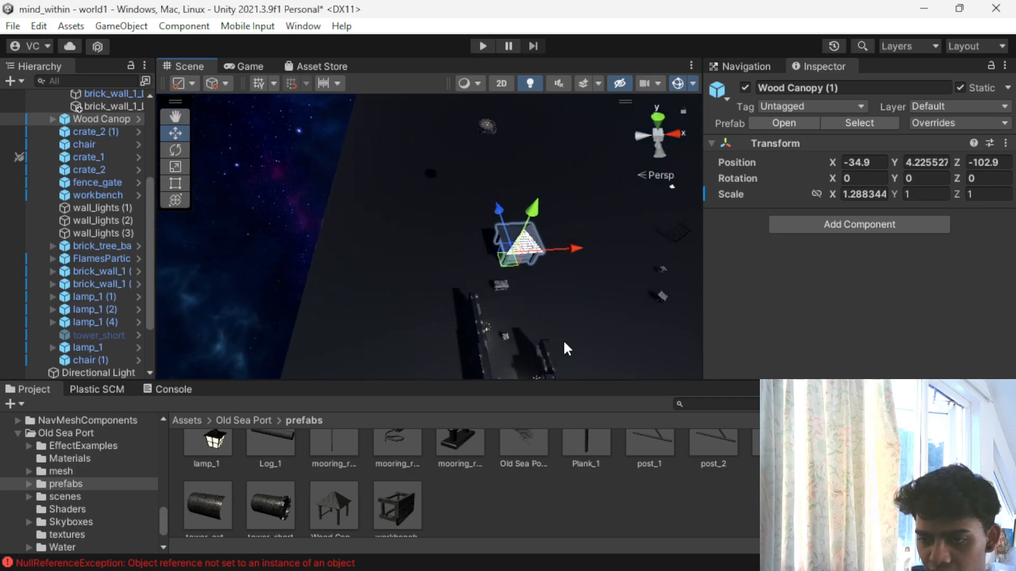
{"action": "scroll", "coordinate": [519, 288], "scroll_direction": "up", "scroll_amount": 3}
{"action": "scroll", "coordinate": [514, 297], "scroll_direction": "down", "scroll_amount": 6}
{"action": "left_click_drag", "start_coordinate": [506, 315], "coordinate": [314, 211], "text": "alt"}
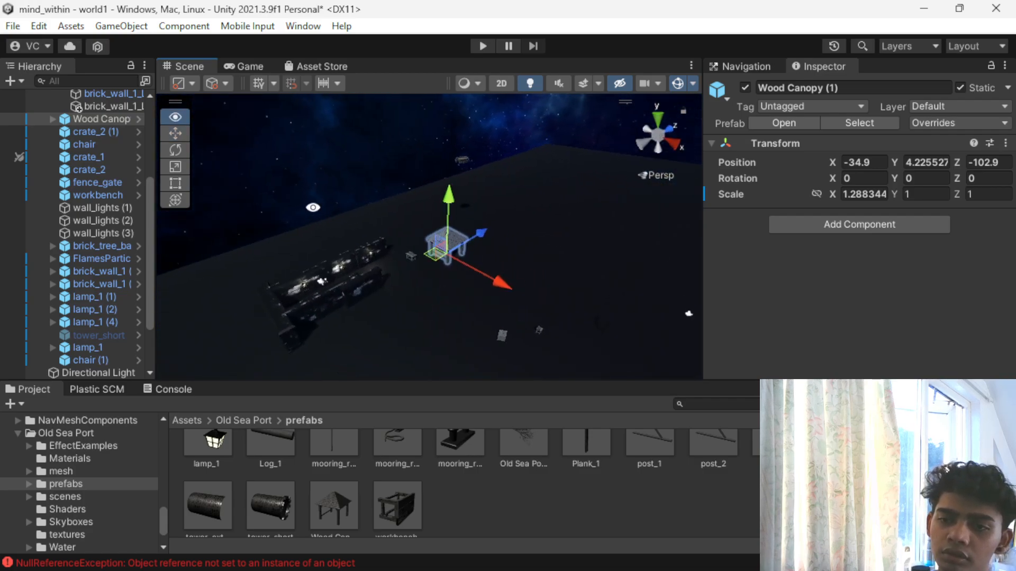
- Browse the project assets, examining the Level_2_Reality scenery animations and their window animation materials
{"action": "left_click", "coordinate": [249, 420]}
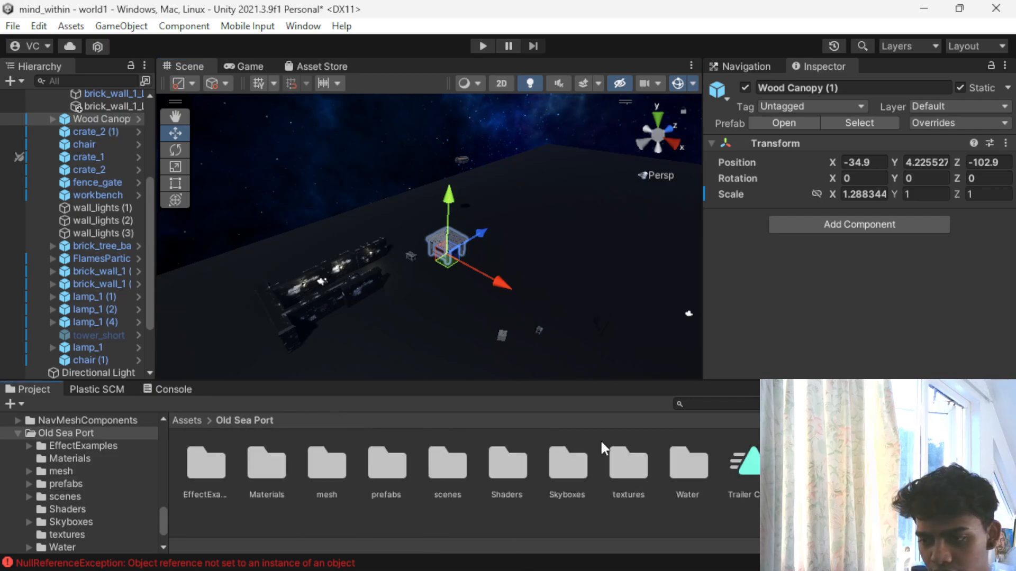
{"action": "left_click", "coordinate": [186, 420]}
{"action": "scroll", "coordinate": [608, 516], "scroll_direction": "down", "scroll_amount": 1}
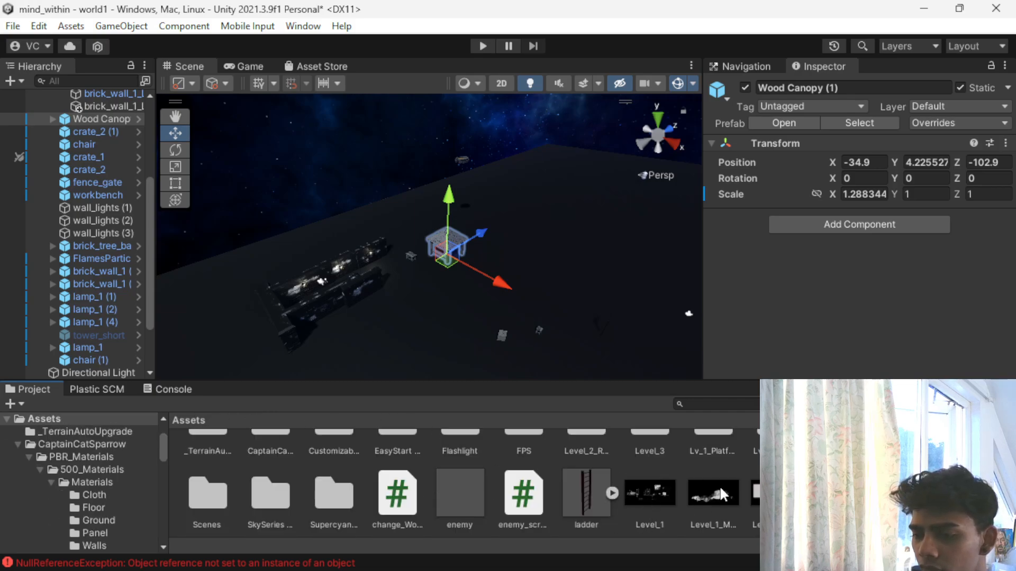
{"action": "scroll", "coordinate": [723, 495], "scroll_direction": "up", "scroll_amount": 1}
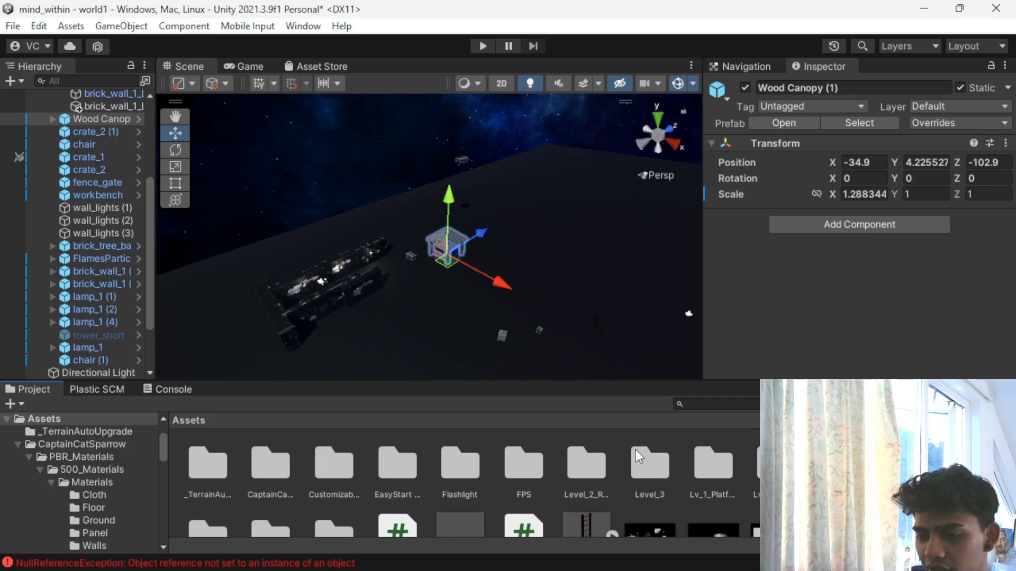
{"action": "double_click", "coordinate": [587, 464]}
{"action": "double_click", "coordinate": [222, 471]}
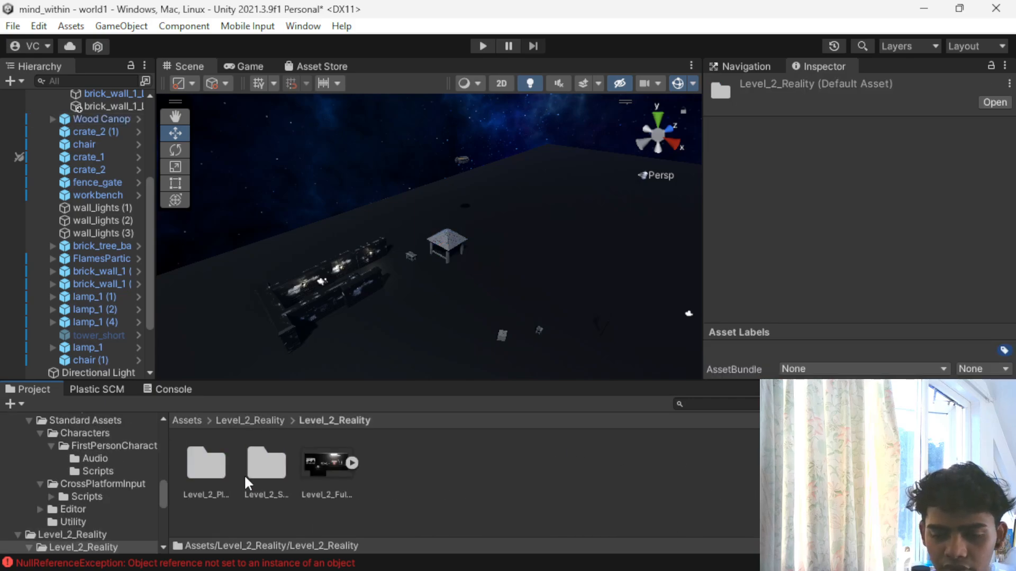
{"action": "double_click", "coordinate": [272, 471]}
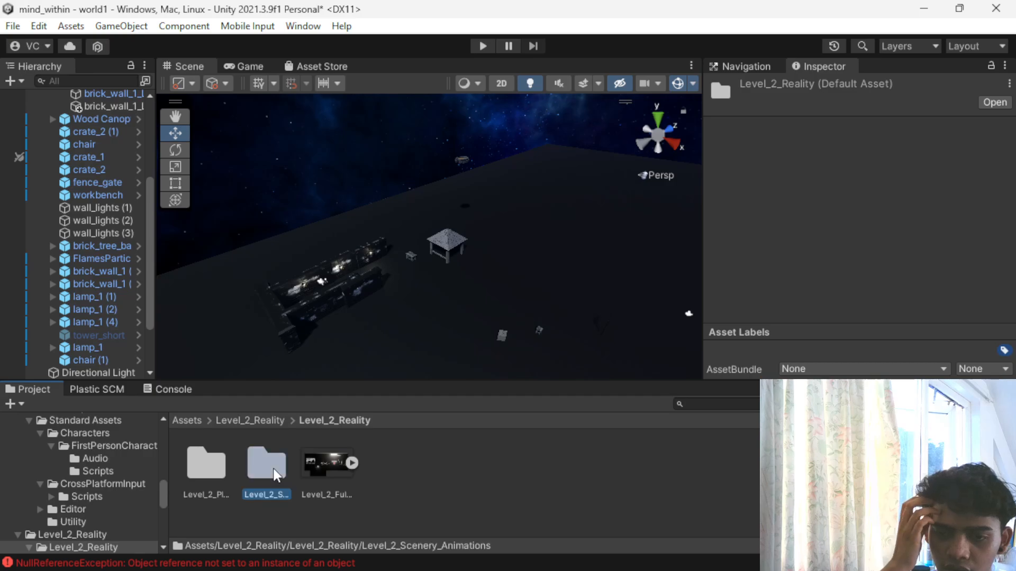
{"action": "left_click", "coordinate": [254, 469]}
{"action": "double_click", "coordinate": [253, 468]}
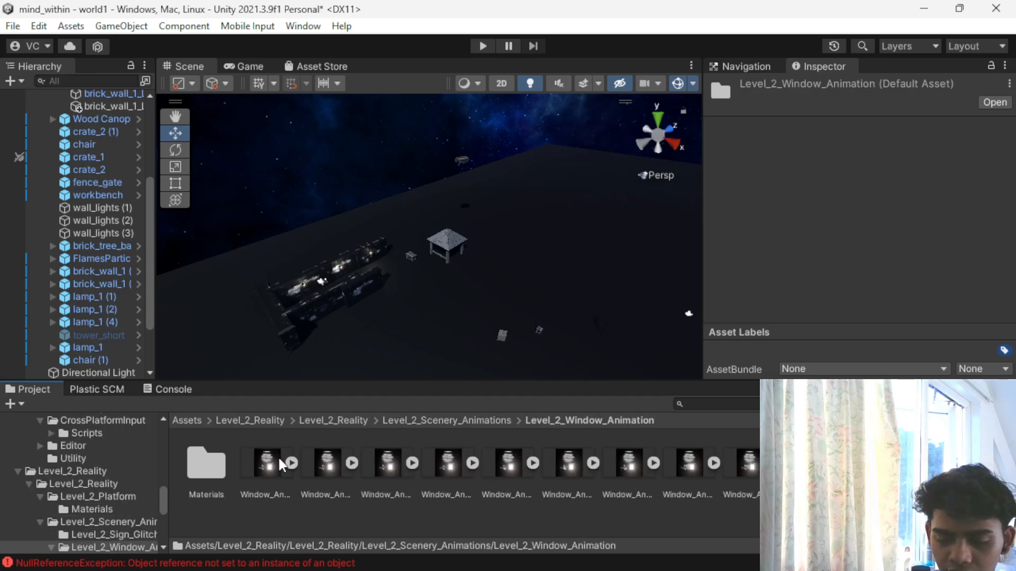
{"action": "double_click", "coordinate": [202, 463]}
{"action": "left_click", "coordinate": [365, 421]}
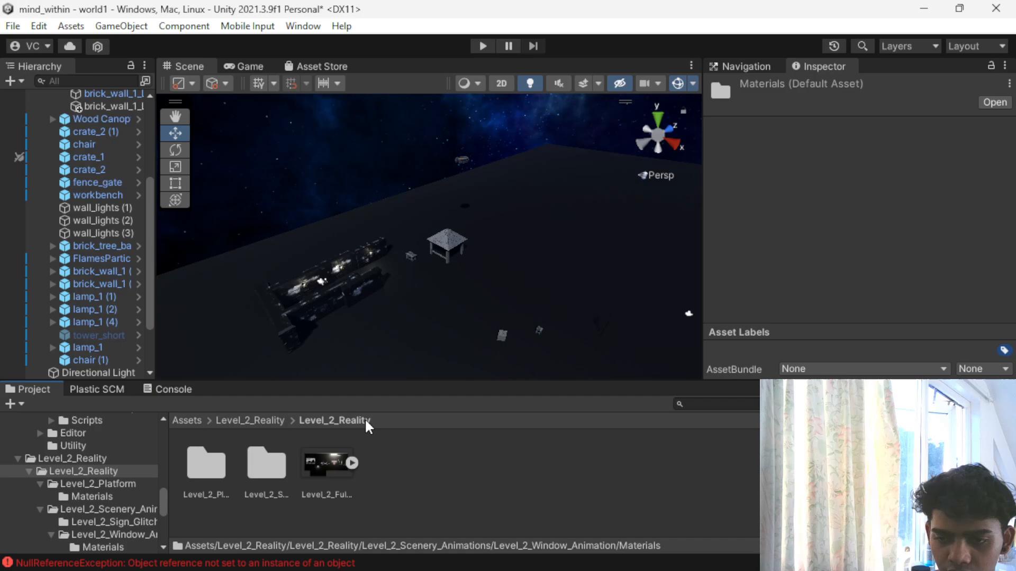
- Try a Lvl_2_Wall… image from the Level_2_Platform folder in the scene beside the canopy and delete it
{"action": "scroll", "coordinate": [385, 360], "scroll_direction": "up", "scroll_amount": 3}
{"action": "left_click", "coordinate": [259, 463]}
{"action": "double_click", "coordinate": [207, 464]}
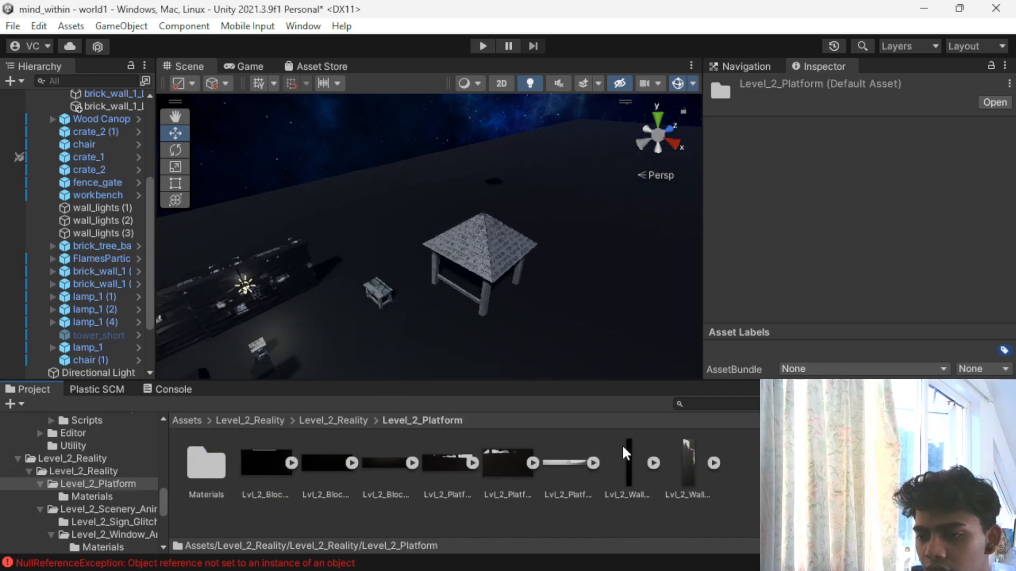
{"action": "left_click_drag", "start_coordinate": [684, 467], "coordinate": [421, 220]}
{"action": "left_click_drag", "start_coordinate": [395, 259], "coordinate": [450, 244]}
{"action": "key", "text": "Delete"}
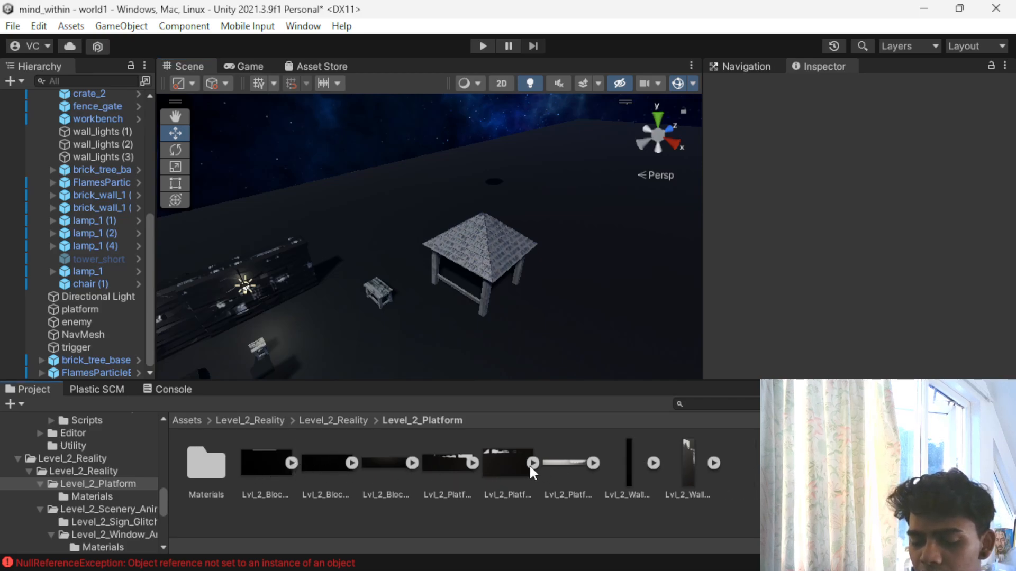
- Look through the Level_2_Platform materials, the window animation frames and the Level_2_Sign_Glitch assets
{"action": "double_click", "coordinate": [220, 463]}
{"action": "left_click", "coordinate": [334, 421]}
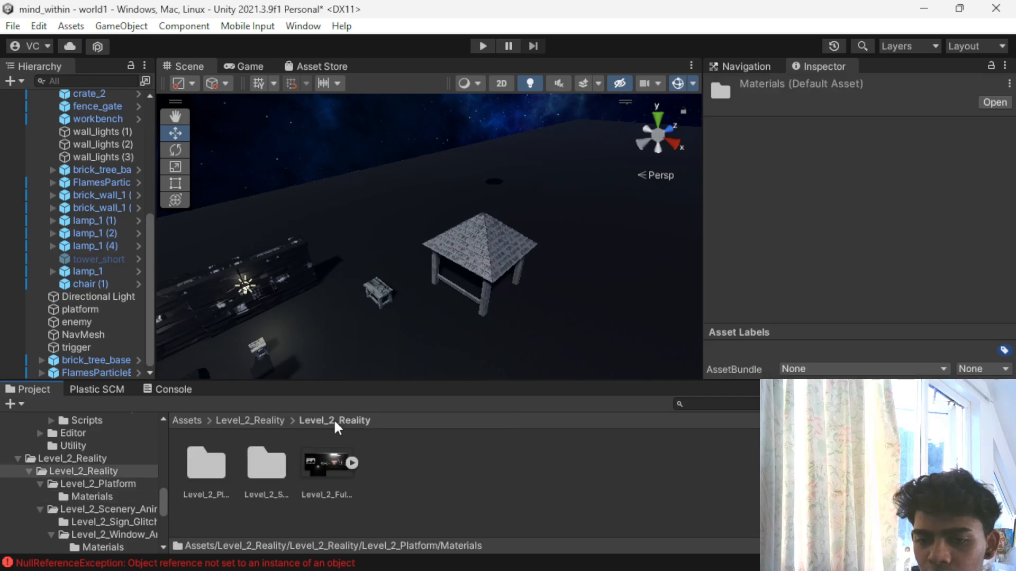
{"action": "double_click", "coordinate": [258, 462]}
{"action": "left_click", "coordinate": [258, 463]}
{"action": "double_click", "coordinate": [258, 463]}
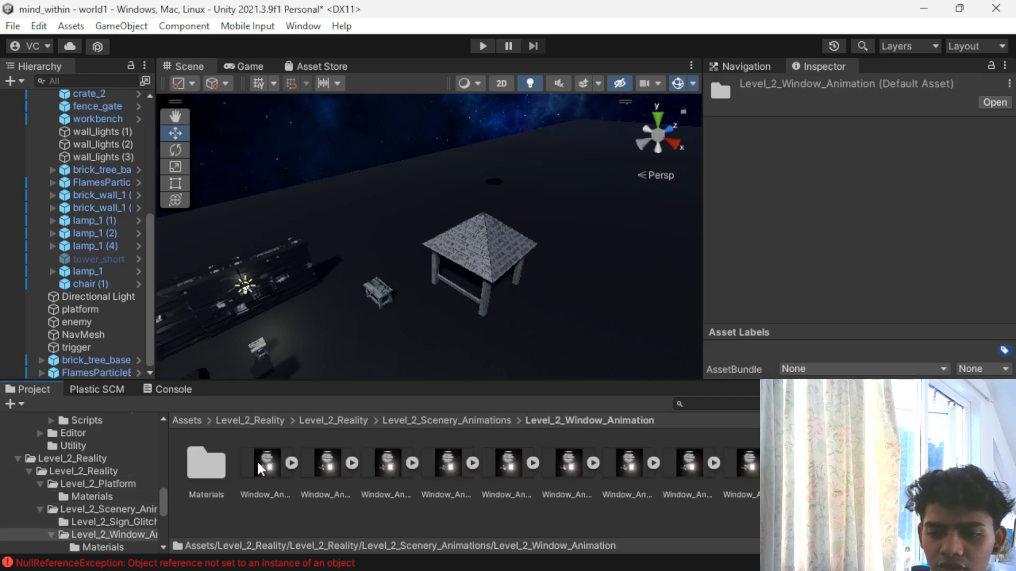
{"action": "left_click", "coordinate": [447, 421]}
{"action": "double_click", "coordinate": [205, 478]}
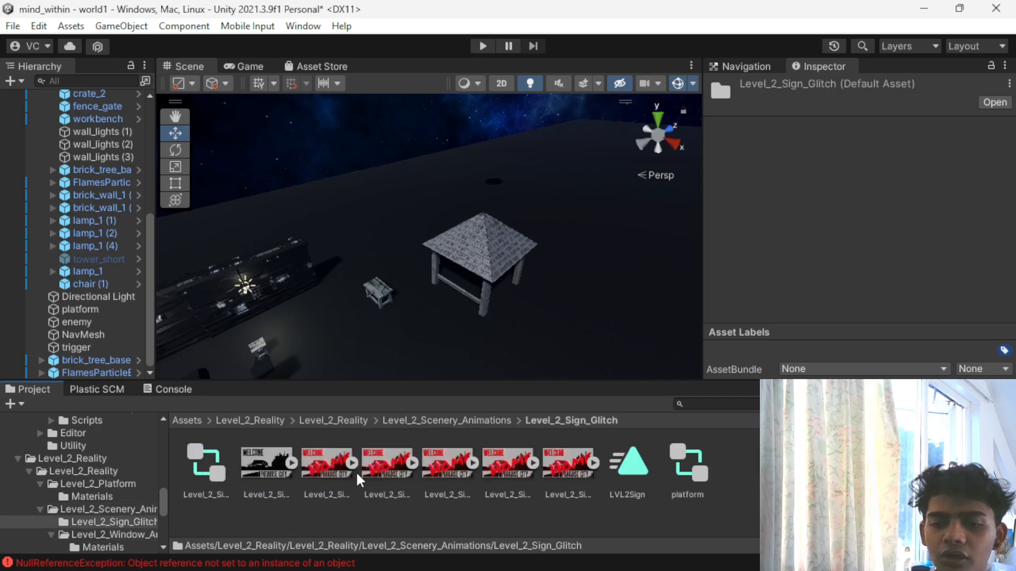
- Try to place the Level_2_Sign_Glitch_0 animator controller in the scene near the wood canopy
{"action": "left_click_drag", "start_coordinate": [201, 466], "coordinate": [430, 265]}
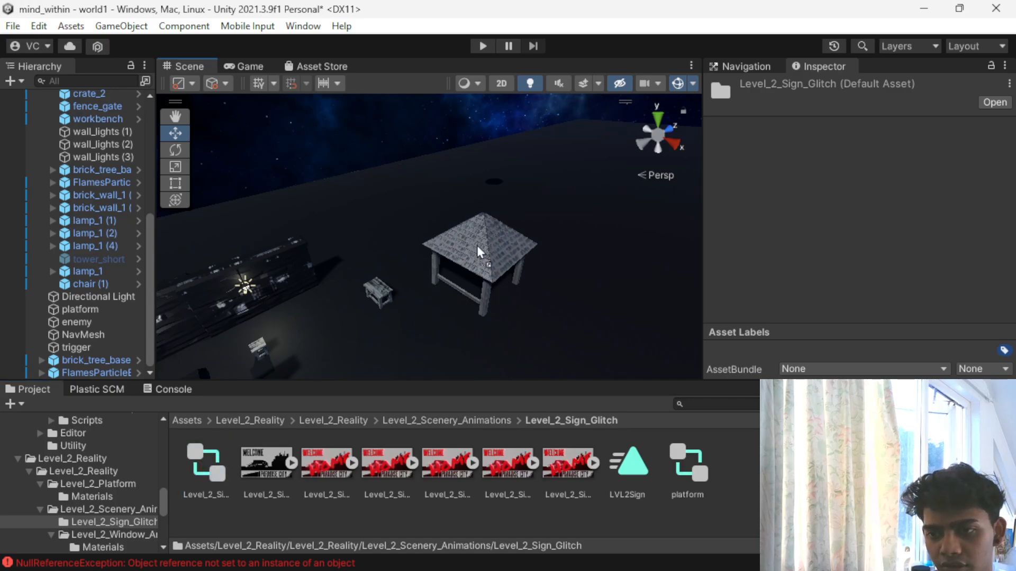
{"action": "scroll", "coordinate": [462, 260], "scroll_direction": "up", "scroll_amount": 5}
{"action": "scroll", "coordinate": [461, 259], "scroll_direction": "down", "scroll_amount": 3}
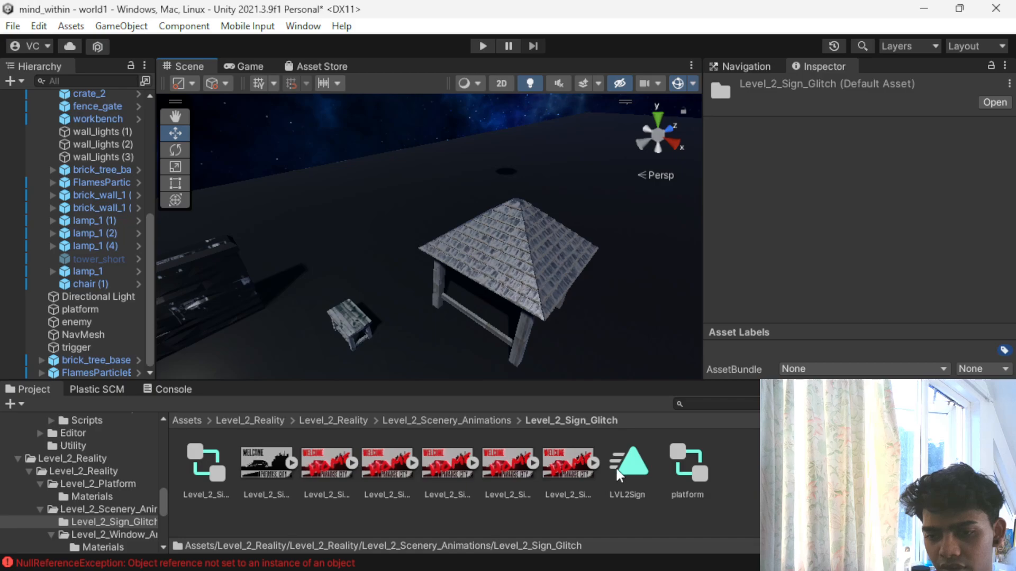
- Inspect the Level_2_Sign_Glitch_0 and platform animator controllers and the LVL2Sign animation clip
{"action": "left_click", "coordinate": [207, 468]}
{"action": "double_click", "coordinate": [206, 468]}
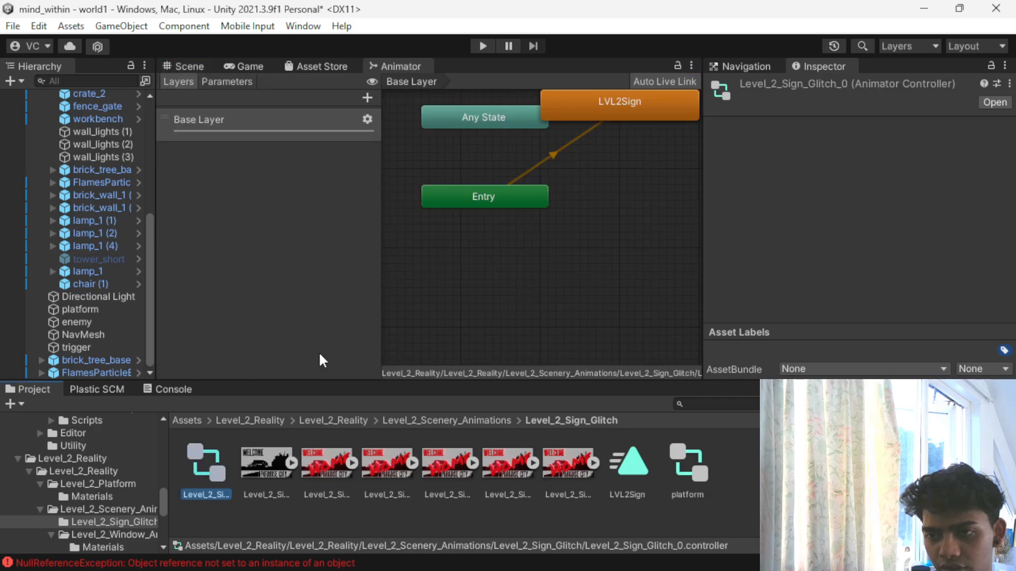
{"action": "left_click", "coordinate": [618, 454]}
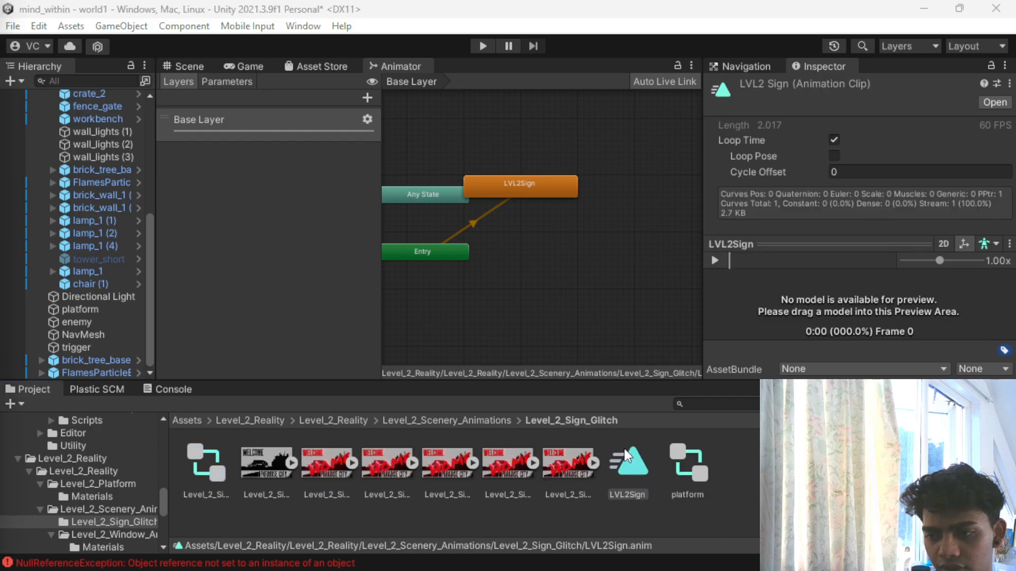
{"action": "left_click", "coordinate": [696, 465]}
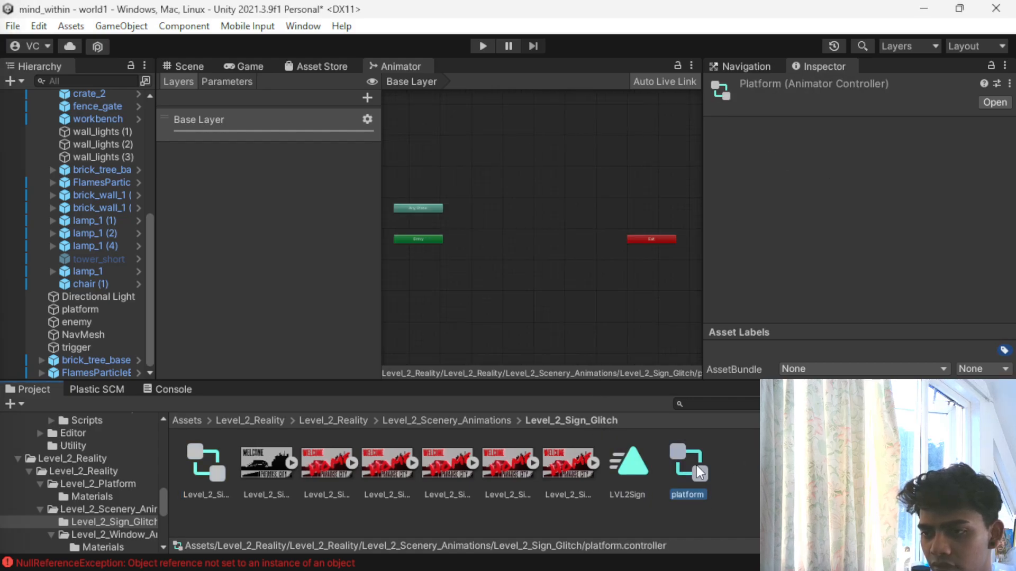
- Check the furnished opening from the player's view in the Game view, then return to the Scene view
{"action": "left_click", "coordinate": [295, 68]}
{"action": "left_click", "coordinate": [252, 67]}
{"action": "left_click", "coordinate": [198, 67]}
{"action": "left_click", "coordinate": [238, 67]}
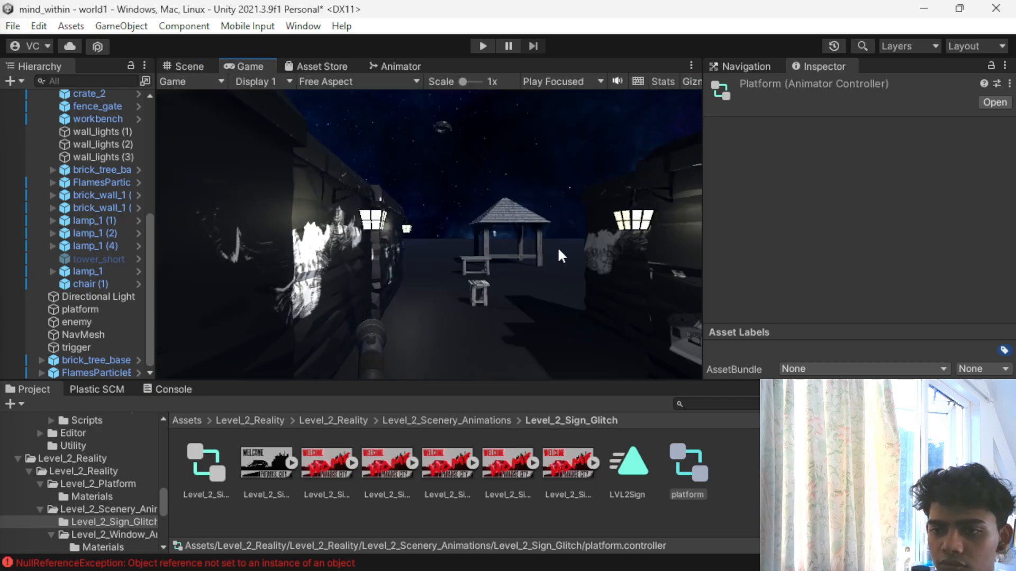
{"action": "left_click", "coordinate": [175, 67]}
- Duplicate the brick wall at the enclosure's open end, move the copy to Z -105.68 and set its Y rotation to 180
{"action": "scroll", "coordinate": [302, 300], "scroll_direction": "up", "scroll_amount": 2}
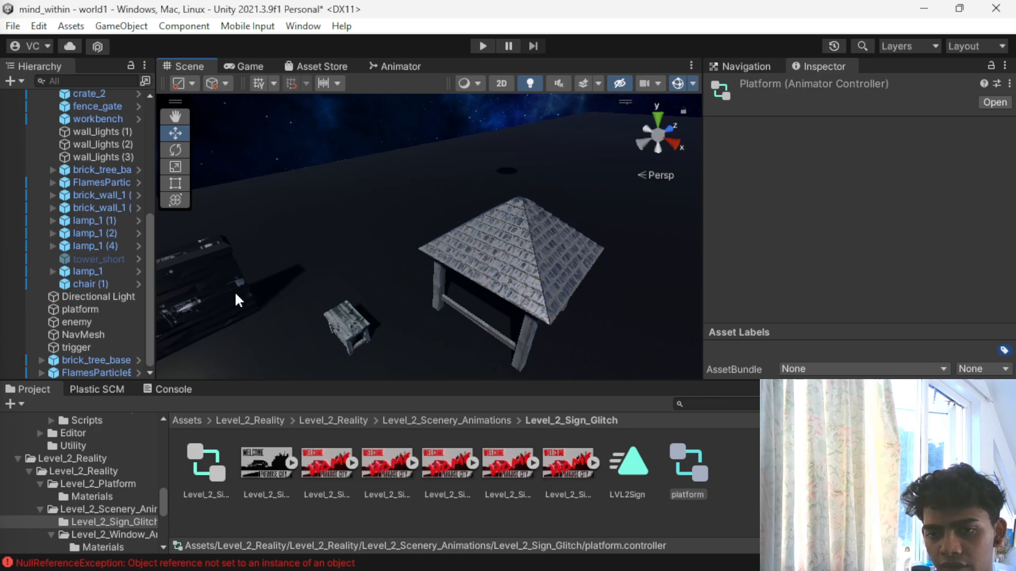
{"action": "left_click", "coordinate": [235, 299]}
{"action": "key", "text": "ctrl+d"}
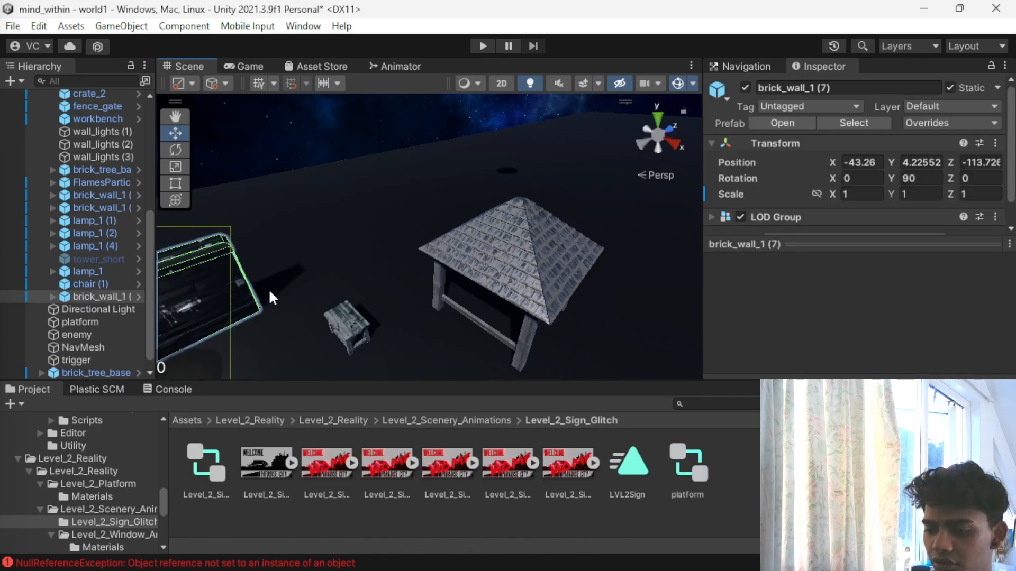
{"action": "scroll", "coordinate": [273, 288], "scroll_direction": "down", "scroll_amount": 3}
{"action": "left_click_drag", "start_coordinate": [273, 288], "coordinate": [163, 264]}
{"action": "key", "text": "e"}
{"action": "left_click", "coordinate": [914, 179]}
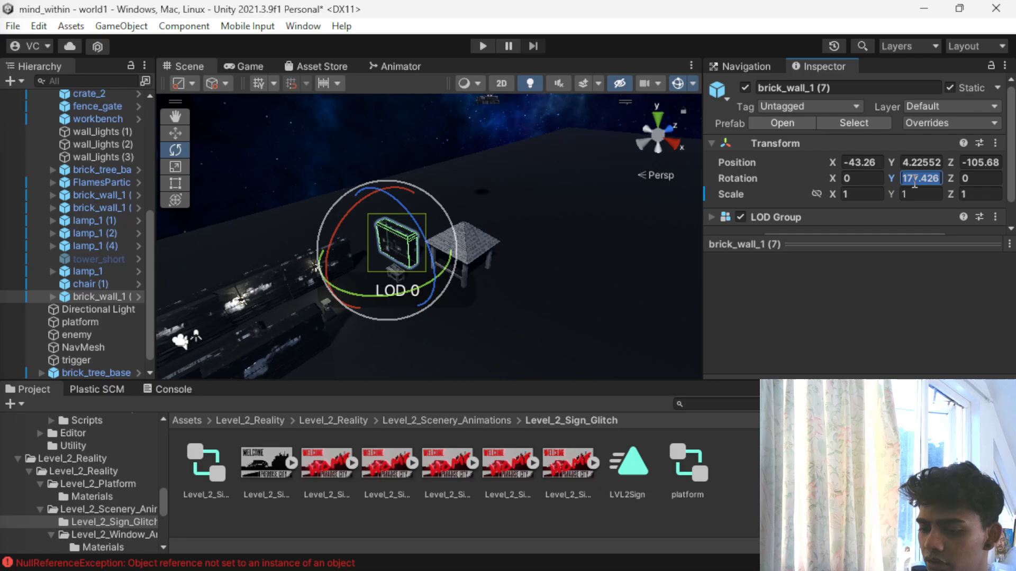
{"action": "type", "text": "180"}
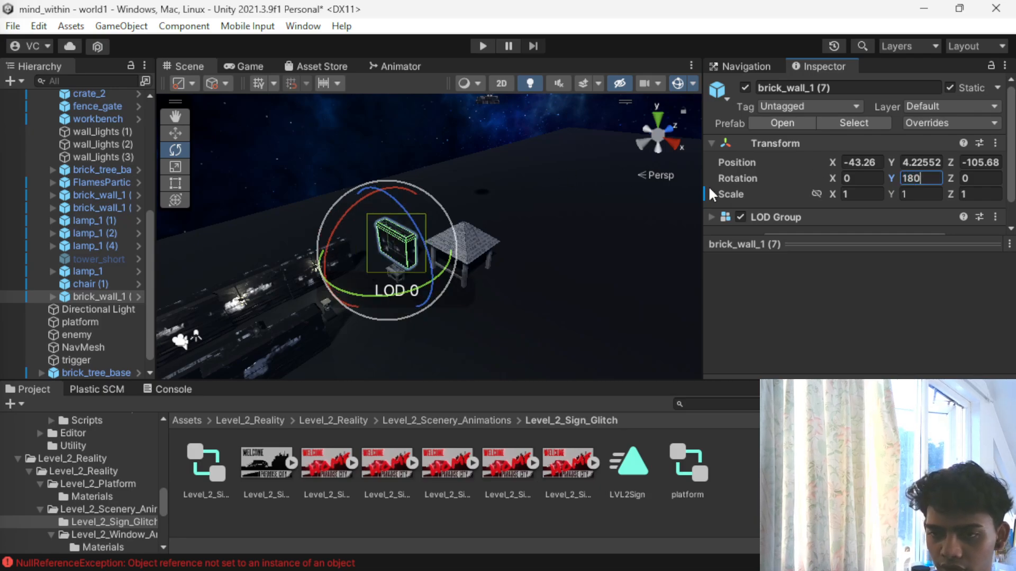
- Examine the copied brick wall's surface up close and remove its LOD Group component
{"action": "scroll", "coordinate": [219, 328], "scroll_direction": "up", "scroll_amount": 5}
{"action": "left_click_drag", "start_coordinate": [220, 328], "coordinate": [505, 202], "text": "alt"}
{"action": "middle_click_drag", "start_coordinate": [505, 202], "coordinate": [396, 253]}
{"action": "scroll", "coordinate": [396, 254], "scroll_direction": "up", "scroll_amount": 4}
{"action": "middle_click_drag", "start_coordinate": [373, 220], "coordinate": [421, 207]}
{"action": "scroll", "coordinate": [466, 265], "scroll_direction": "down", "scroll_amount": 4}
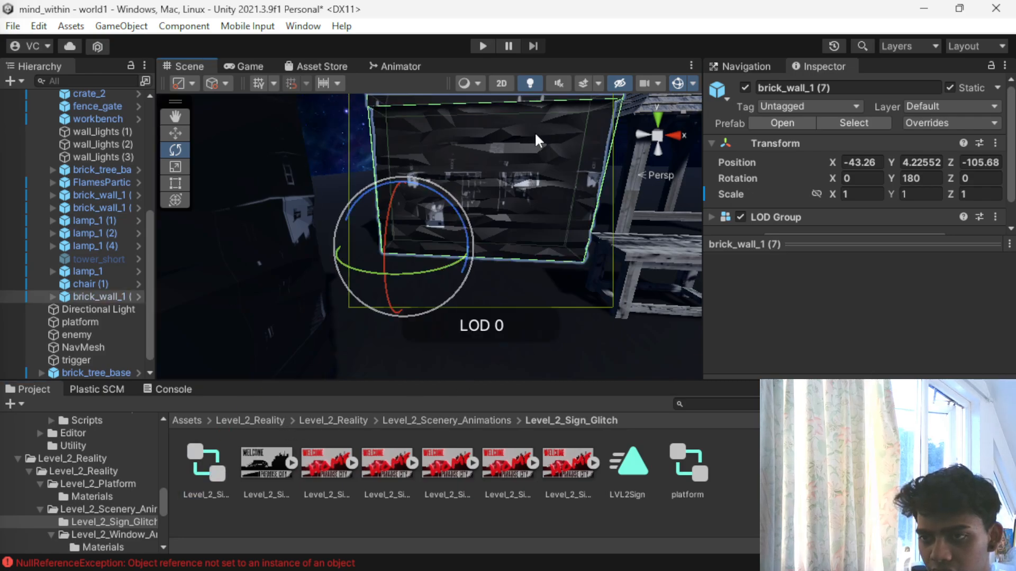
{"action": "scroll", "coordinate": [534, 137], "scroll_direction": "down", "scroll_amount": 3}
{"action": "left_click", "coordinate": [494, 208]}
{"action": "left_click", "coordinate": [493, 207]}
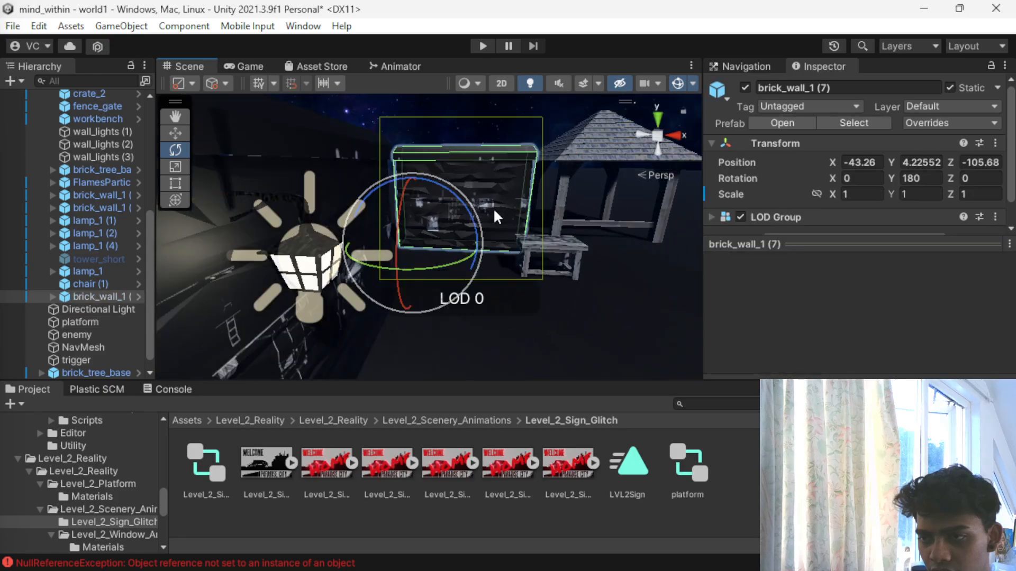
{"action": "left_click", "coordinate": [721, 218]}
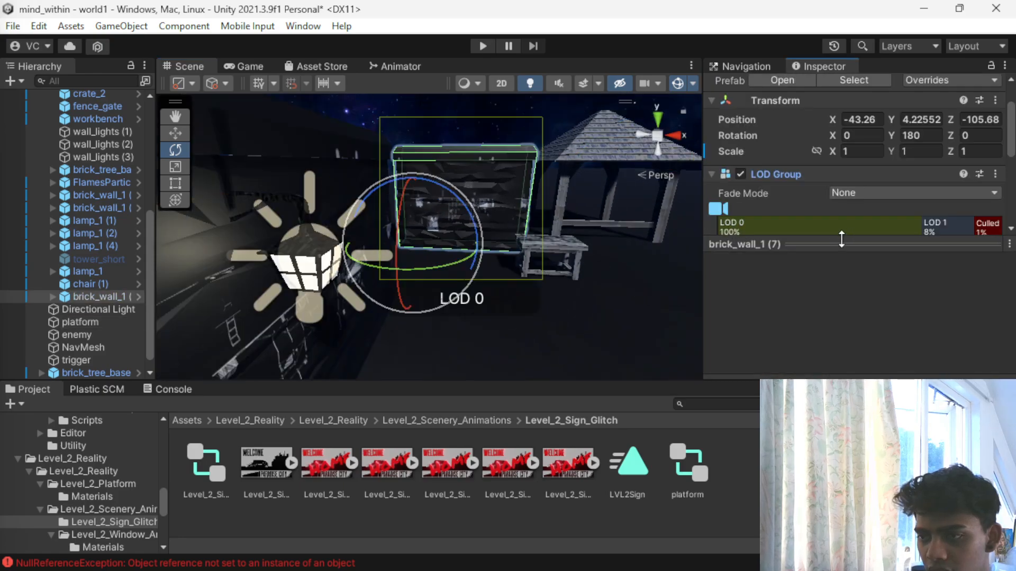
{"action": "left_click", "coordinate": [995, 174]}
{"action": "left_click", "coordinate": [877, 216]}
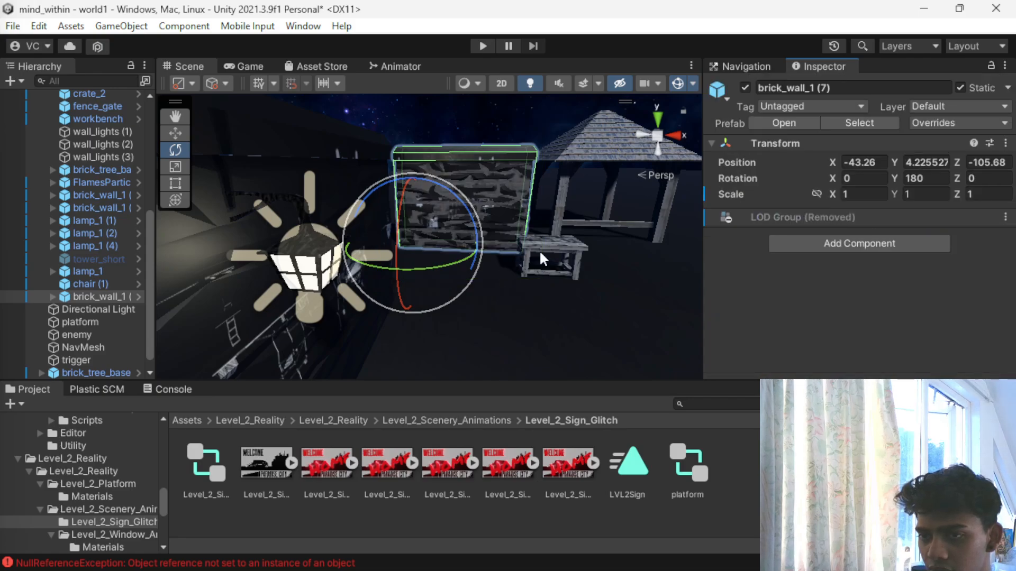
- Inspect the Brick Wall_2_Shiny material settings and available shaders on the copied brick wall's brick_wall_1_LOD1 mesh
{"action": "left_click", "coordinate": [507, 183]}
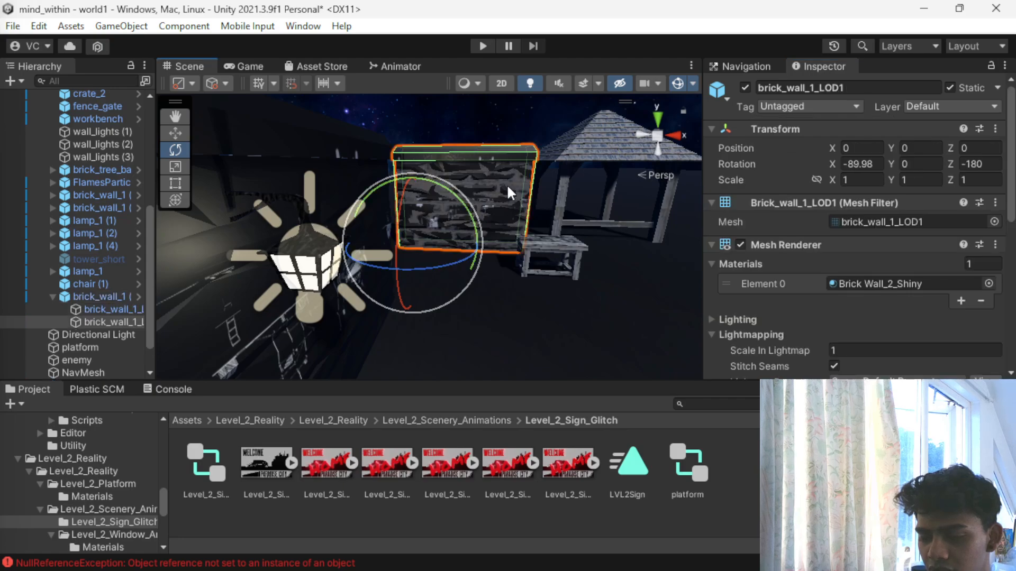
{"action": "scroll", "coordinate": [828, 291], "scroll_direction": "down", "scroll_amount": 8}
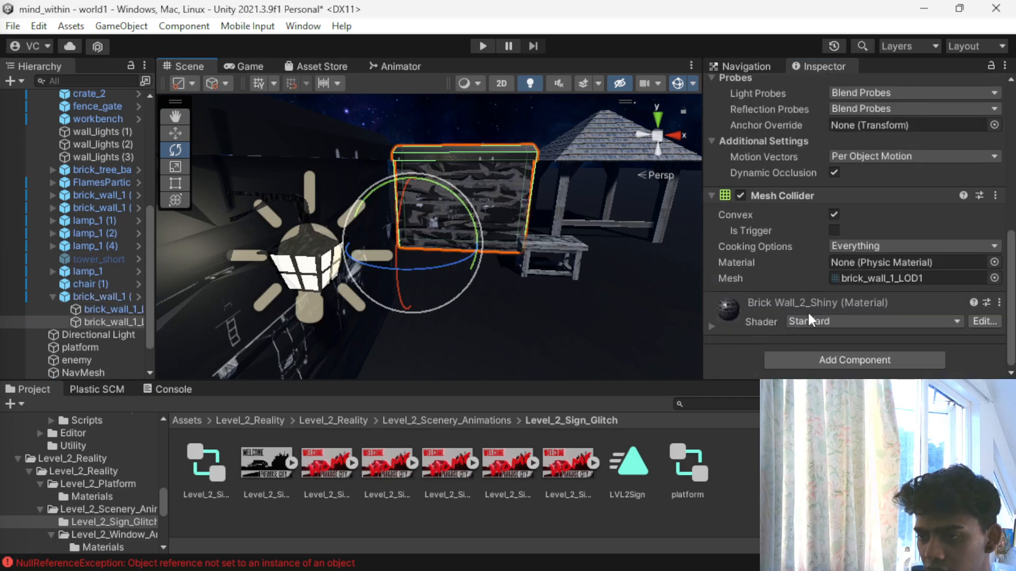
{"action": "left_click", "coordinate": [999, 303]}
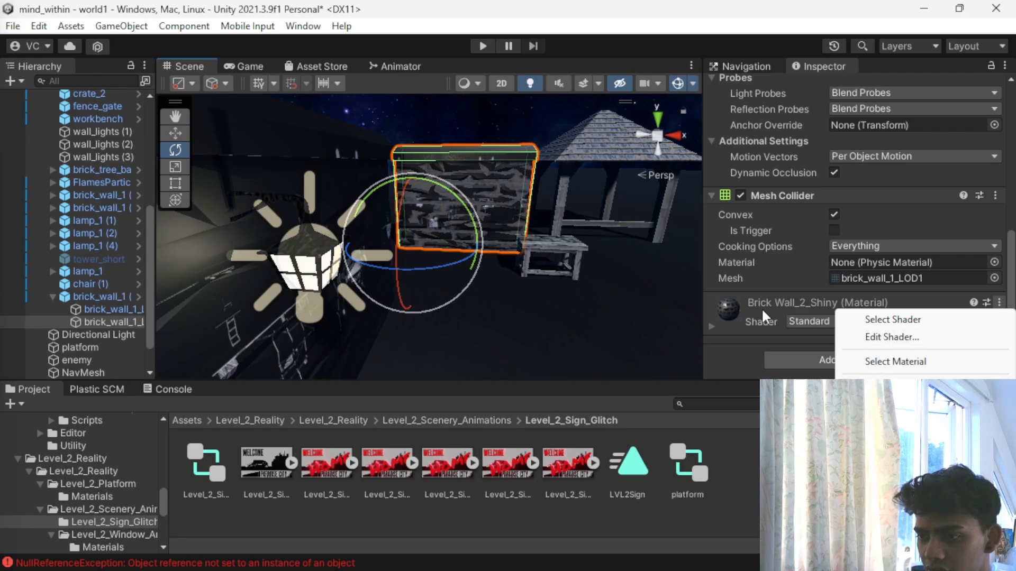
{"action": "left_click", "coordinate": [711, 326]}
{"action": "scroll", "coordinate": [989, 305], "scroll_direction": "down", "scroll_amount": 3}
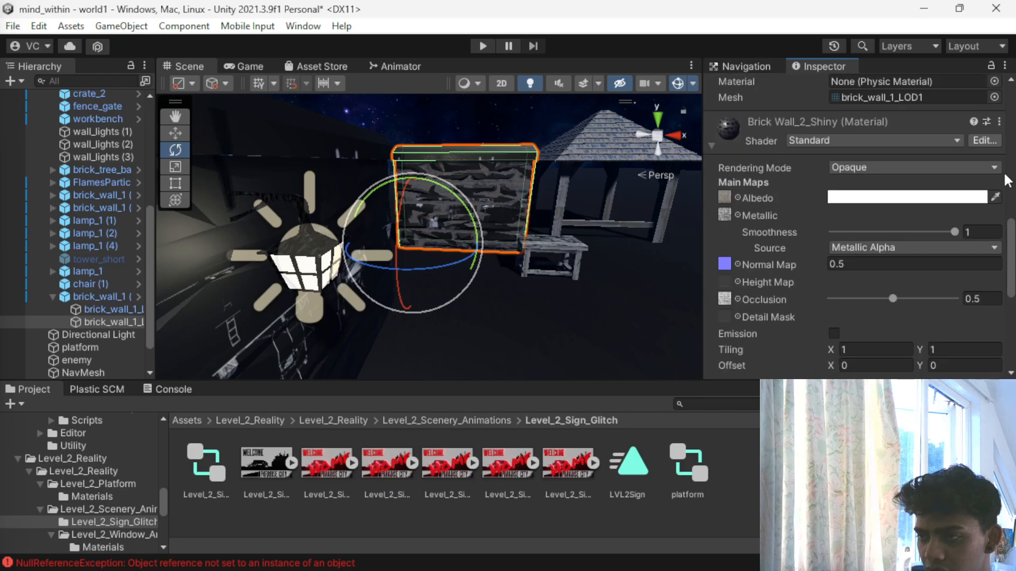
{"action": "left_click", "coordinate": [1000, 121]}
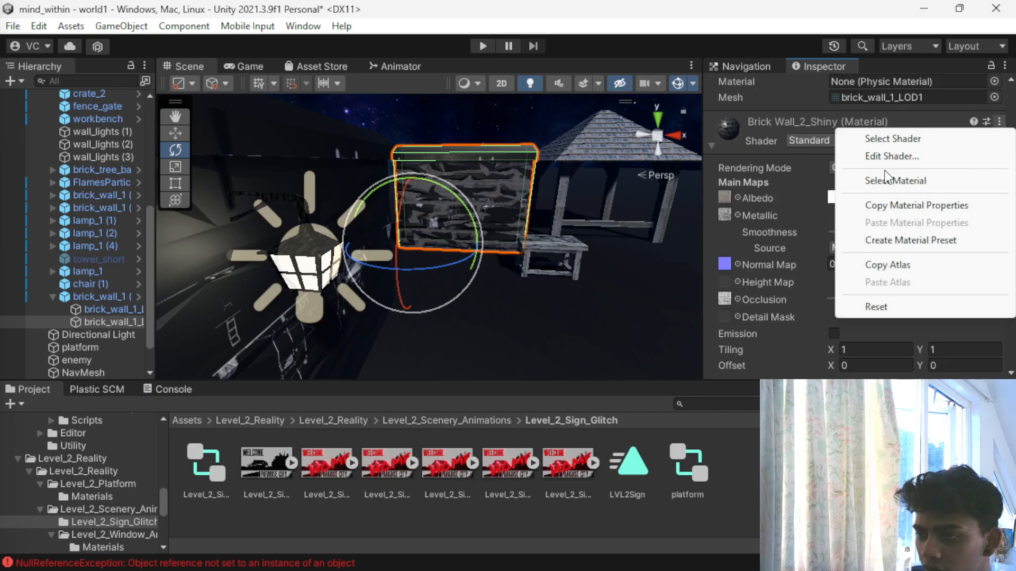
{"action": "left_click", "coordinate": [793, 142]}
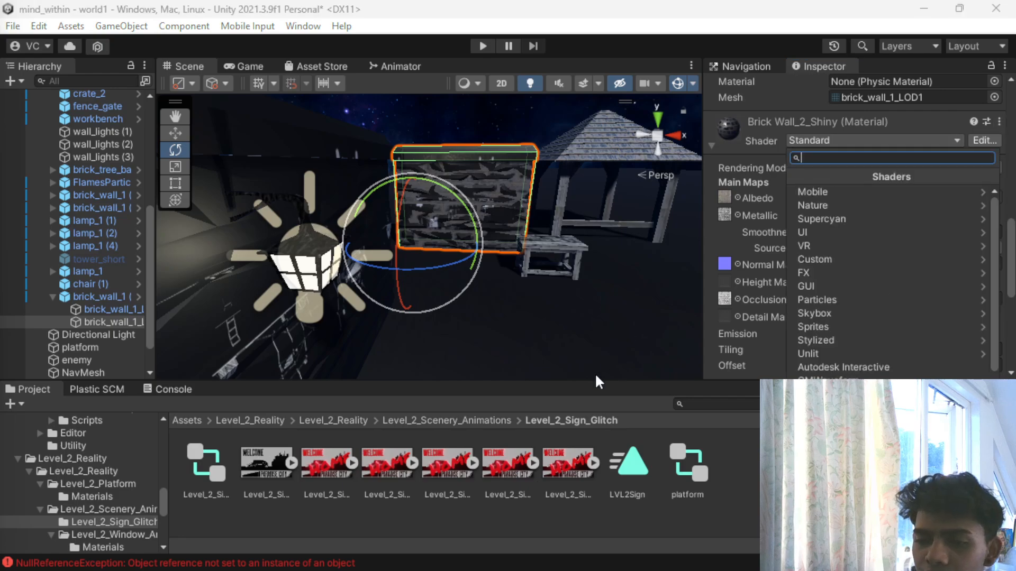
- Place the Level_2_Sign_Glitch_1 sprite against the copied brick wall, scale it uniformly to 0.28406 and move it to Y 1.82
{"action": "left_click", "coordinate": [279, 479]}
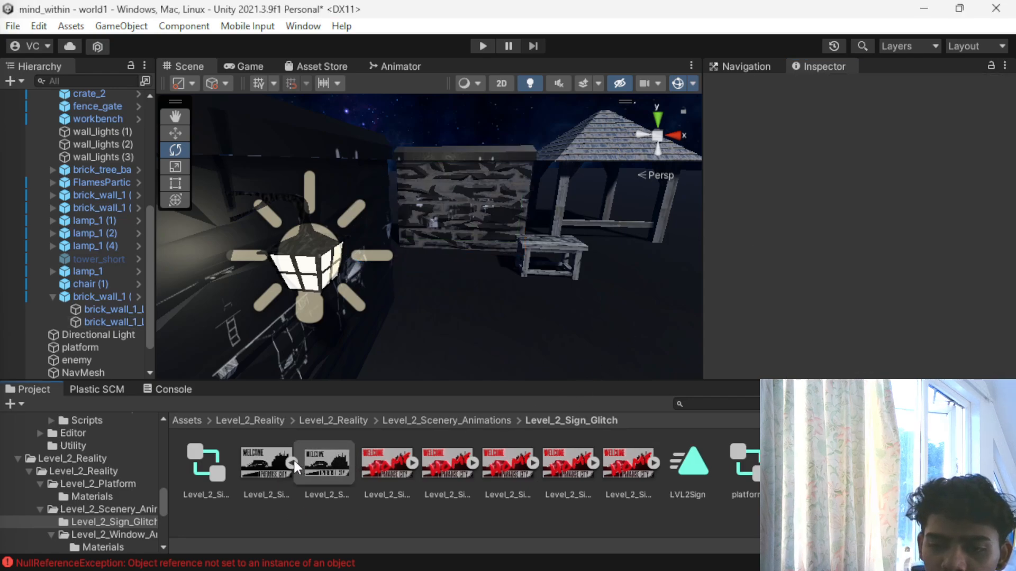
{"action": "left_click_drag", "start_coordinate": [350, 462], "coordinate": [460, 212]}
{"action": "key", "text": "f"}
{"action": "scroll", "coordinate": [461, 221], "scroll_direction": "up", "scroll_amount": 9}
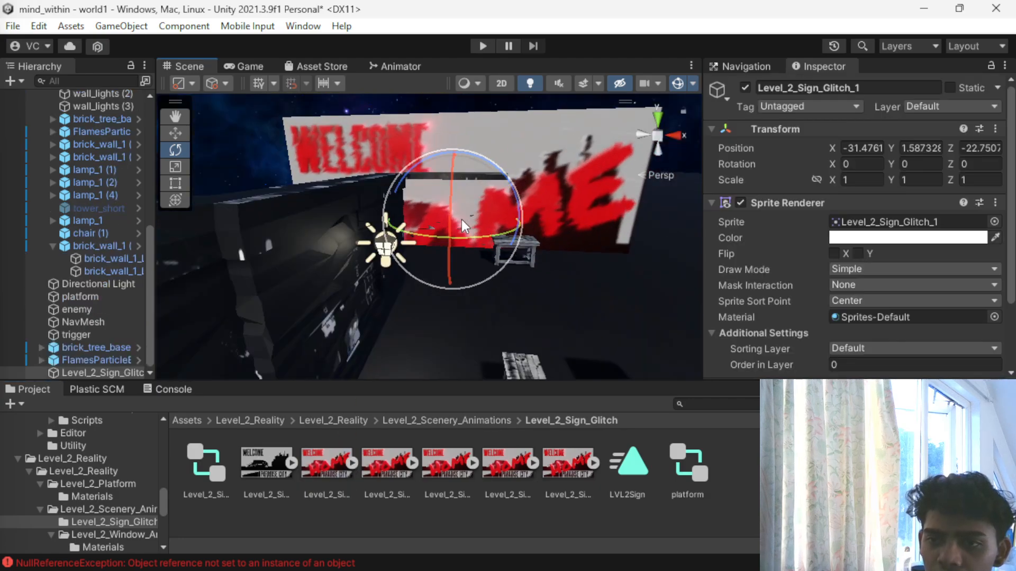
{"action": "key", "text": "r"}
{"action": "mouse_move", "coordinate": [465, 212]}
{"action": "left_mouse_down"}
{"action": "mouse_move", "coordinate": [391, 207]}
{"action": "mouse_move", "coordinate": [408, 217]}
{"action": "mouse_move", "coordinate": [394, 209]}
{"action": "mouse_move", "coordinate": [456, 176]}
{"action": "mouse_move", "coordinate": [456, 198]}
{"action": "left_mouse_up"}
{"action": "scroll", "coordinate": [433, 224], "scroll_direction": "down", "scroll_amount": 5}
{"action": "key", "text": "w"}
- Assign the LVL2Sign animation clip to the Level_2_Sign_Glitch_1 sprite on the brick wall
{"action": "left_click", "coordinate": [630, 458]}
{"action": "left_click_drag", "start_coordinate": [630, 458], "coordinate": [432, 220]}
{"action": "scroll", "coordinate": [436, 220], "scroll_direction": "up", "scroll_amount": 5}
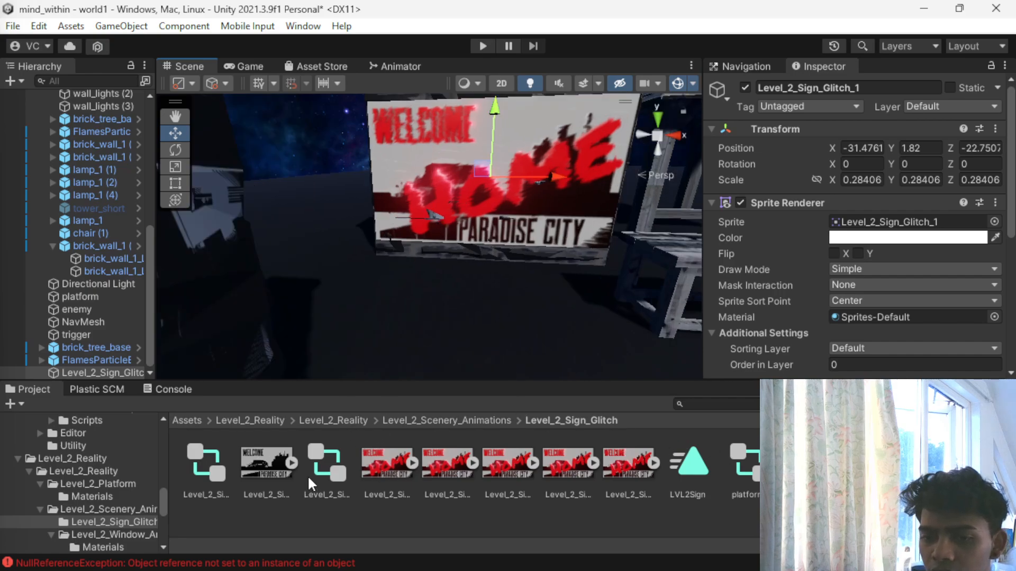
- Inspect the Level_2_Sign_Glitch_1 animator controller and check the sign from the player's view, then return to the Scene view
{"action": "left_click", "coordinate": [345, 464]}
{"action": "double_click", "coordinate": [345, 462]}
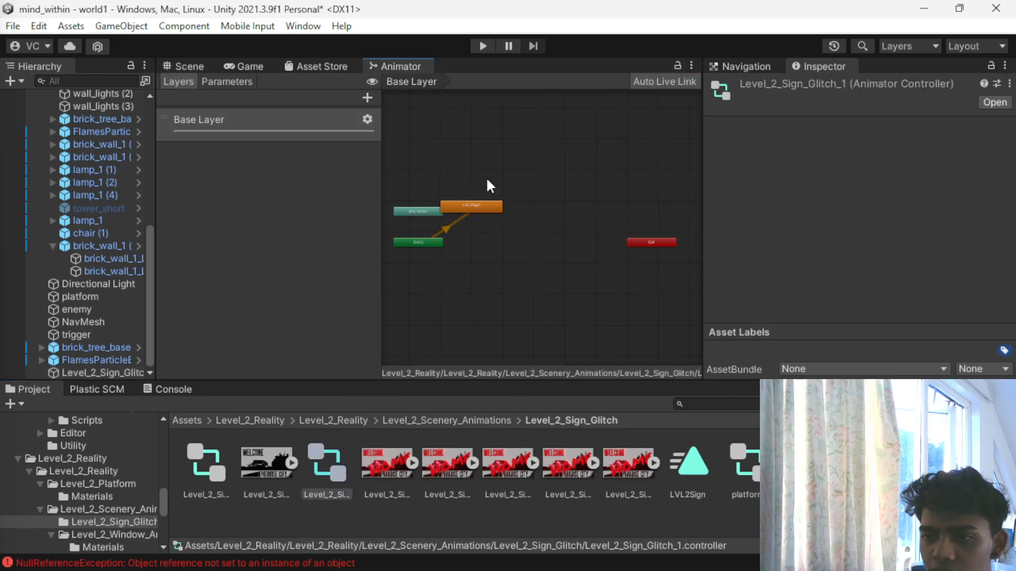
{"action": "scroll", "coordinate": [484, 207], "scroll_direction": "up", "scroll_amount": 5}
{"action": "scroll", "coordinate": [484, 210], "scroll_direction": "down", "scroll_amount": 6}
{"action": "left_click", "coordinate": [248, 67]}
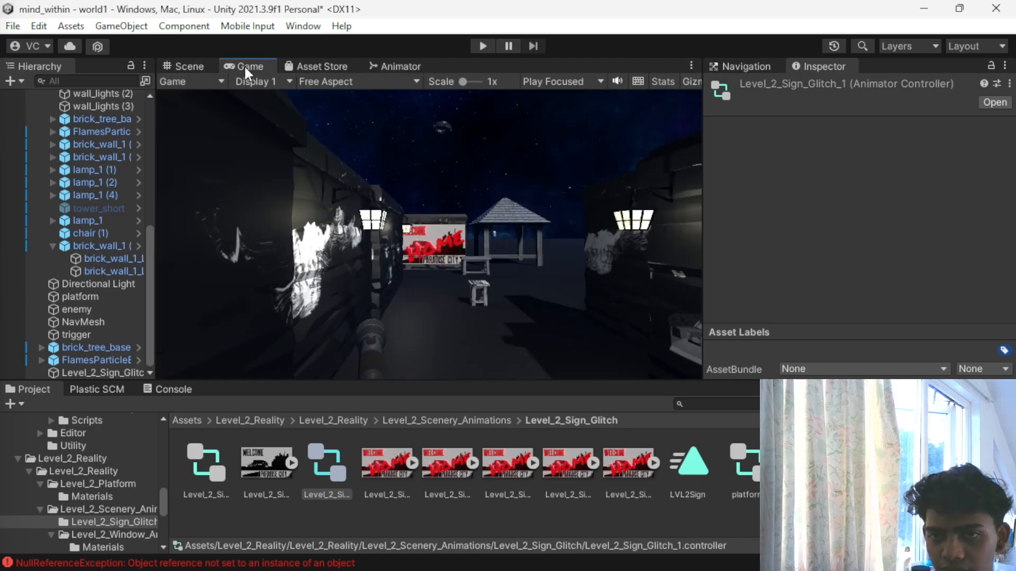
{"action": "left_click", "coordinate": [188, 81]}
{"action": "left_click", "coordinate": [185, 66]}
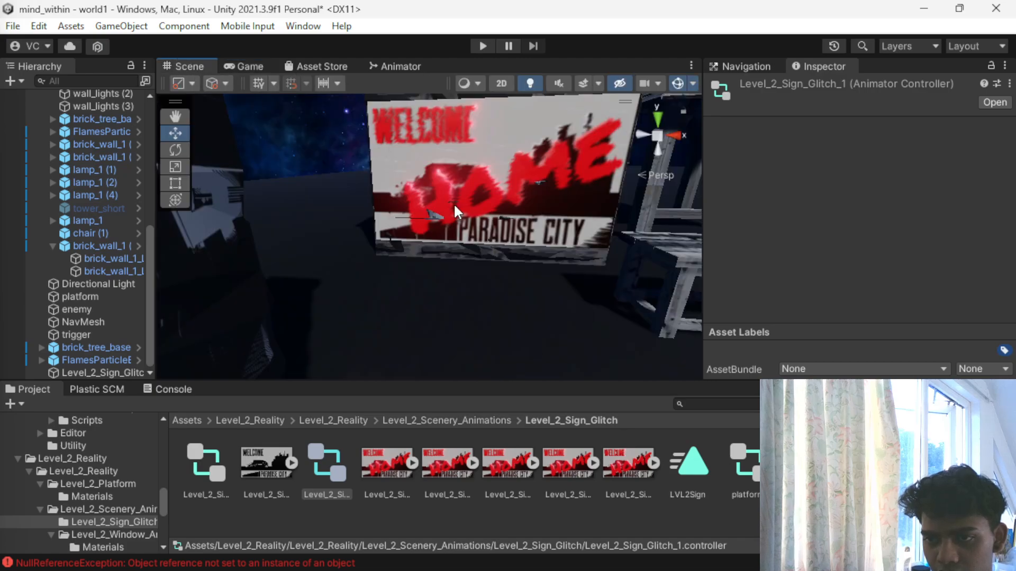
- Move the sign sprite to Z -22.83 and fit it to the wall with a scale of about 0.28 in X and 0.338 in Y
{"action": "scroll", "coordinate": [450, 232], "scroll_direction": "down", "scroll_amount": 3}
{"action": "left_click", "coordinate": [451, 238]}
{"action": "left_click_drag", "start_coordinate": [408, 170], "coordinate": [408, 241], "text": "alt"}
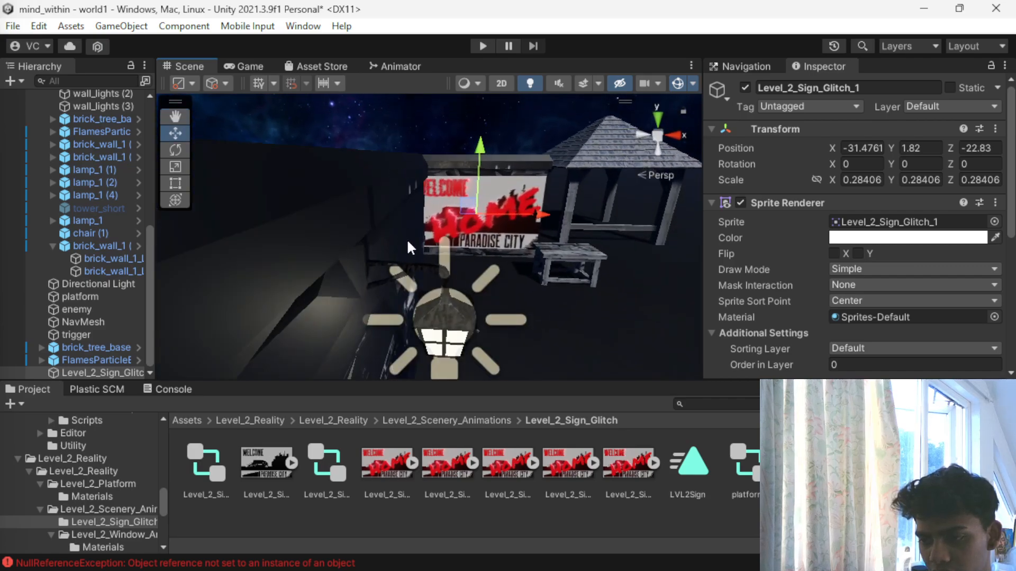
{"action": "scroll", "coordinate": [474, 241], "scroll_direction": "up", "scroll_amount": 3}
{"action": "key", "text": "r"}
{"action": "mouse_move", "coordinate": [494, 166]}
{"action": "left_mouse_down"}
{"action": "mouse_move", "coordinate": [490, 145]}
{"action": "mouse_move", "coordinate": [487, 155]}
{"action": "left_mouse_up"}
{"action": "mouse_move", "coordinate": [557, 211]}
{"action": "left_mouse_down"}
{"action": "mouse_move", "coordinate": [570, 203]}
{"action": "mouse_move", "coordinate": [557, 210]}
{"action": "left_mouse_up"}
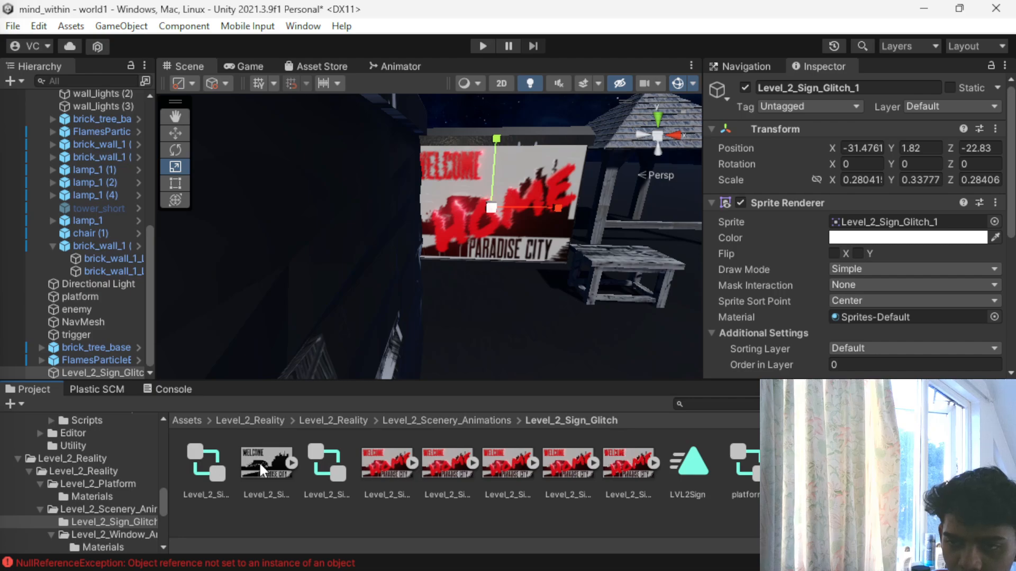
- Try to add another Animator component to the sign sprite
{"action": "scroll", "coordinate": [835, 222], "scroll_direction": "down", "scroll_amount": 5}
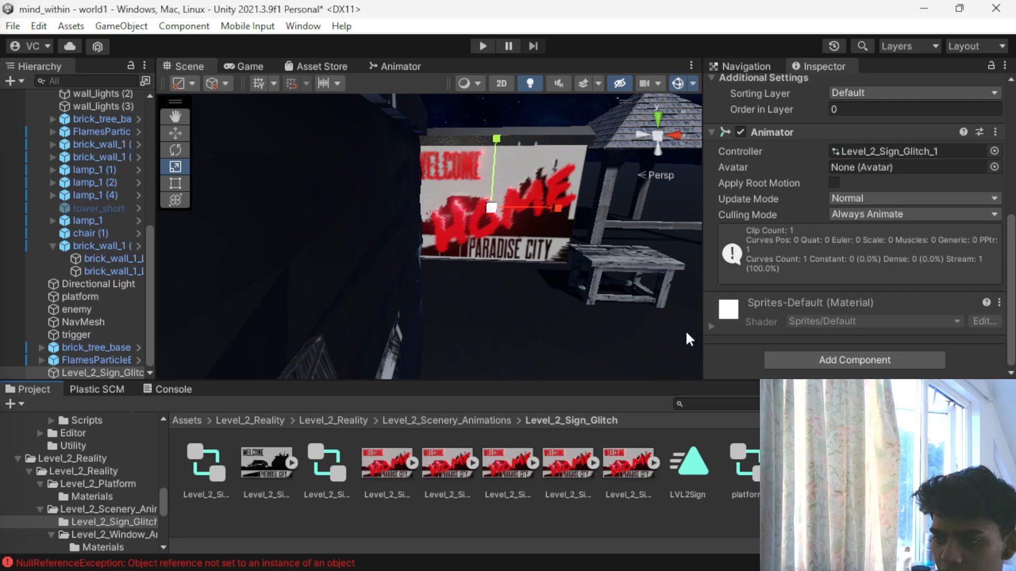
{"action": "left_click", "coordinate": [786, 357]}
{"action": "type", "text": "ANI"}
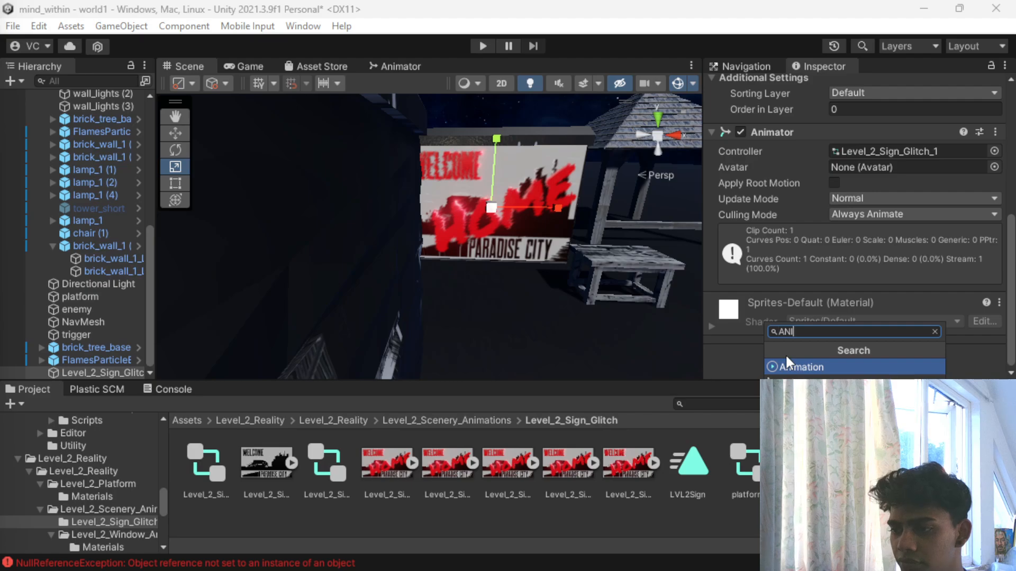
{"action": "key", "text": "Down"}
{"action": "key", "text": "Return"}
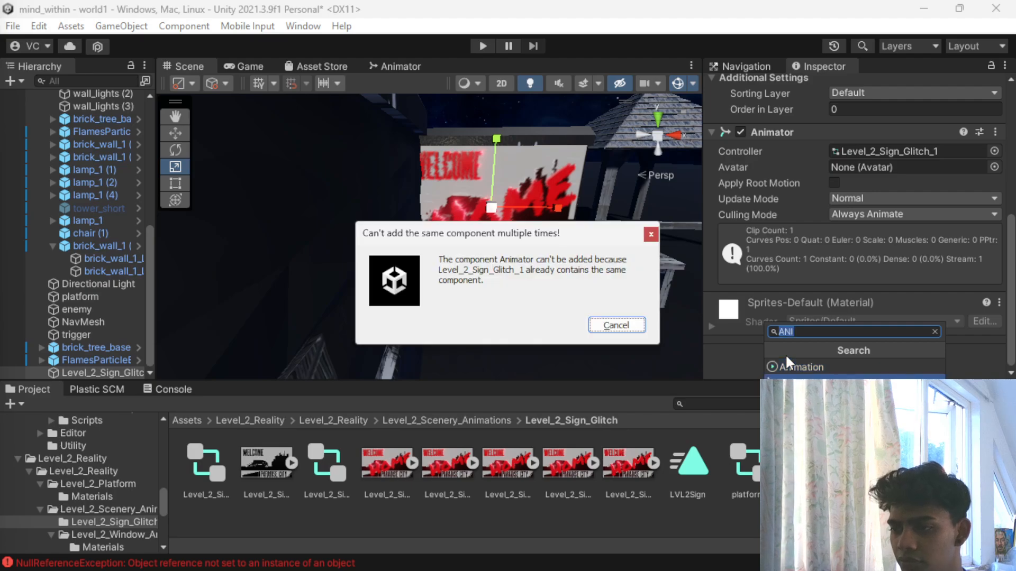
{"action": "left_click", "coordinate": [614, 324]}
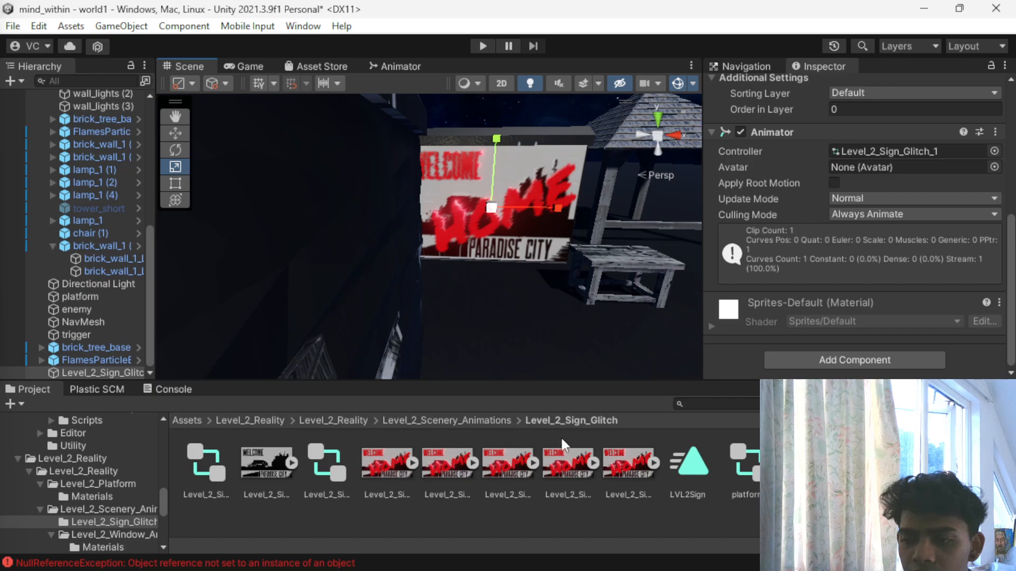
- Inspect the Animator component on the first mesh of the brick wall behind the sign
{"action": "left_click", "coordinate": [475, 220]}
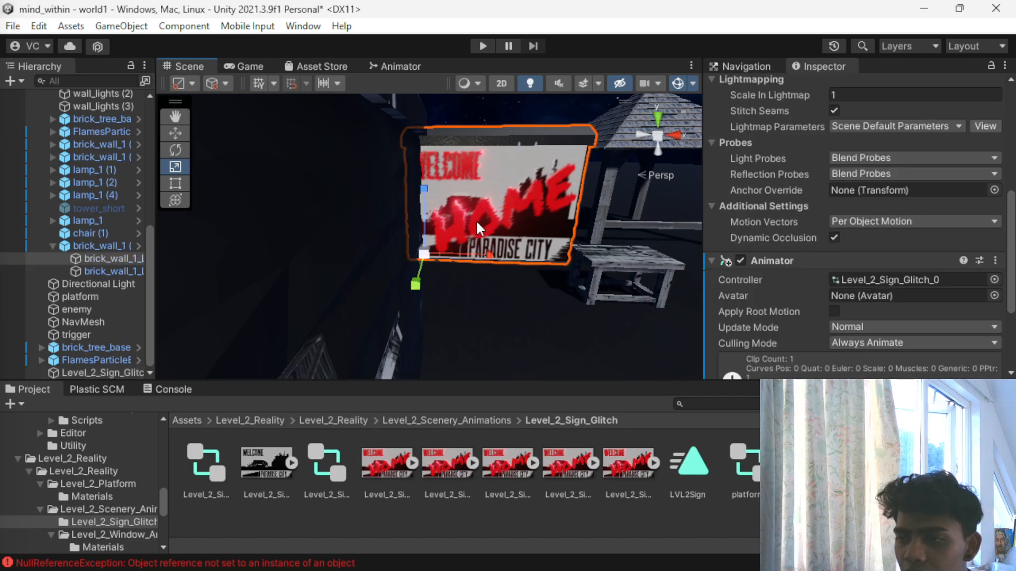
{"action": "scroll", "coordinate": [770, 281], "scroll_direction": "down", "scroll_amount": 3}
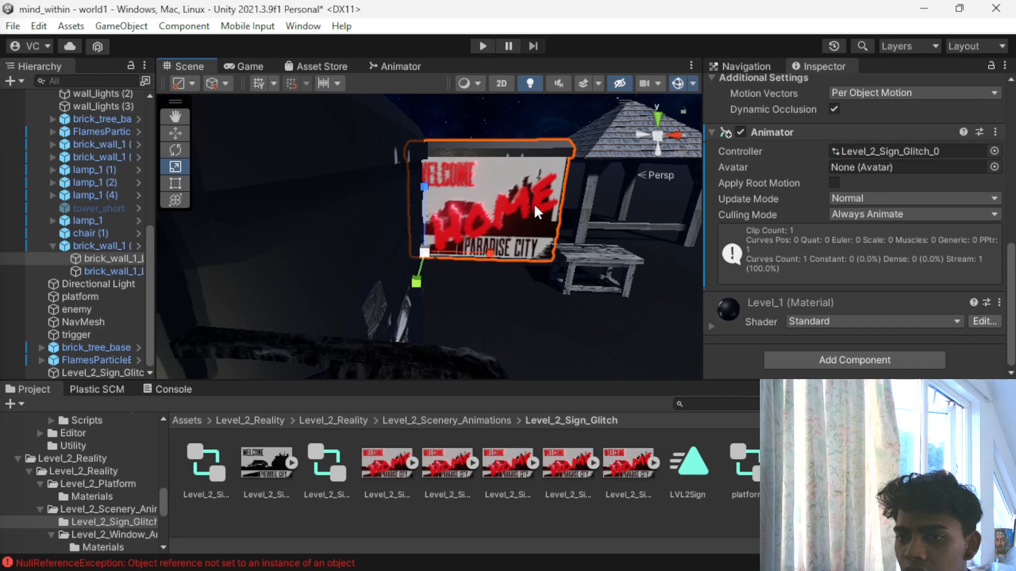
{"action": "scroll", "coordinate": [830, 202], "scroll_direction": "up", "scroll_amount": 4}
{"action": "scroll", "coordinate": [830, 202], "scroll_direction": "down", "scroll_amount": 2}
{"action": "scroll", "coordinate": [830, 202], "scroll_direction": "down", "scroll_amount": 2}
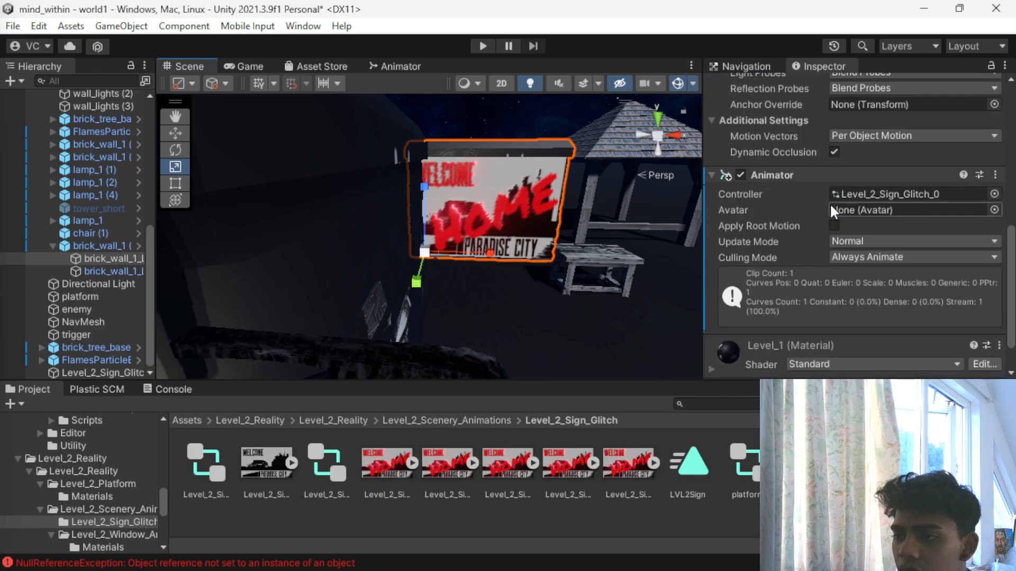
- Play-test the level by walking through the enclosure and around the sign, workbench and gazebo area, then stop the game
{"action": "left_click", "coordinate": [482, 46]}
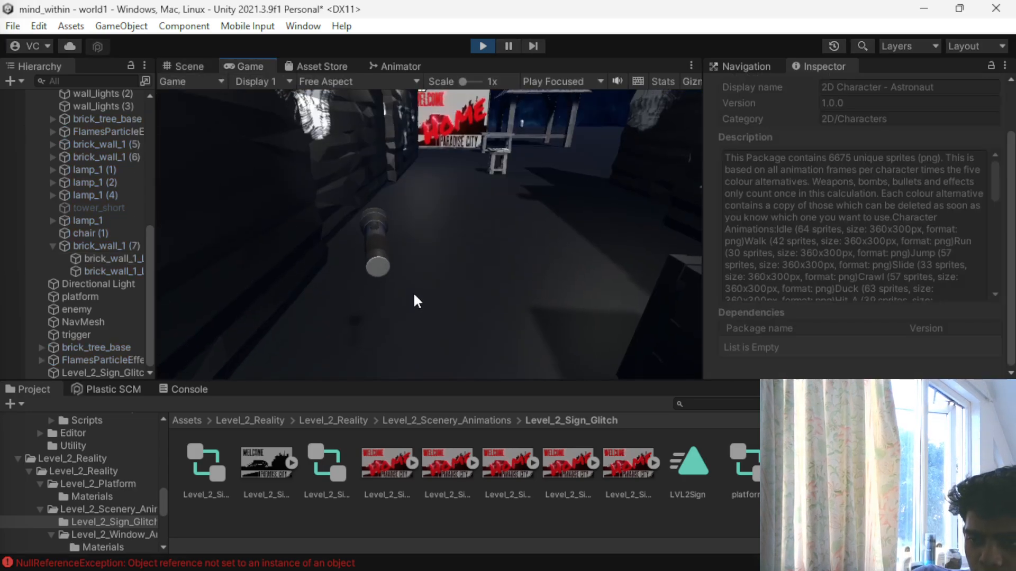
{"action": "left_click", "coordinate": [414, 294]}
{"action": "key", "text": "w"}
{"action": "key", "text": "w"}
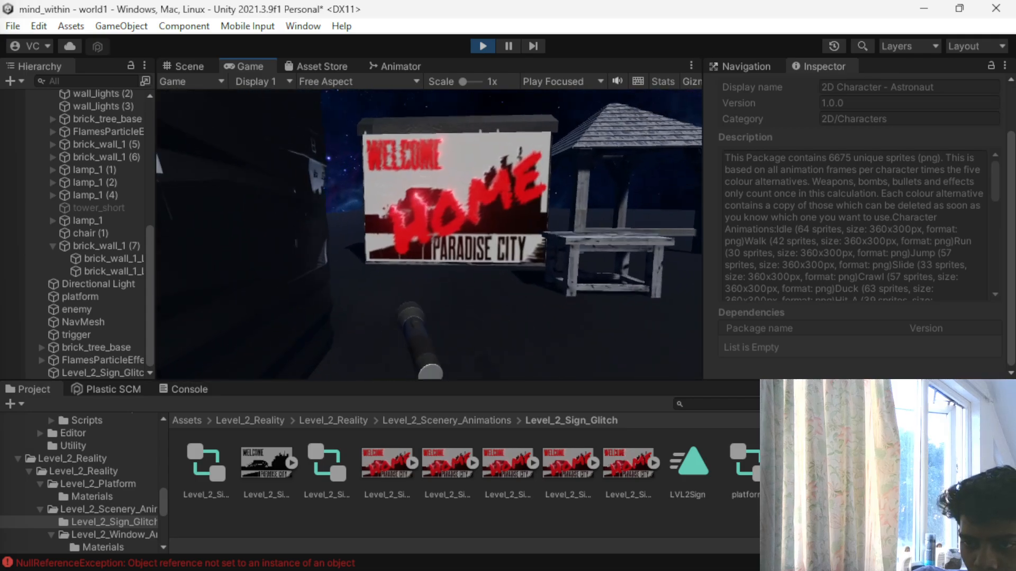
{"action": "key", "text": "s"}
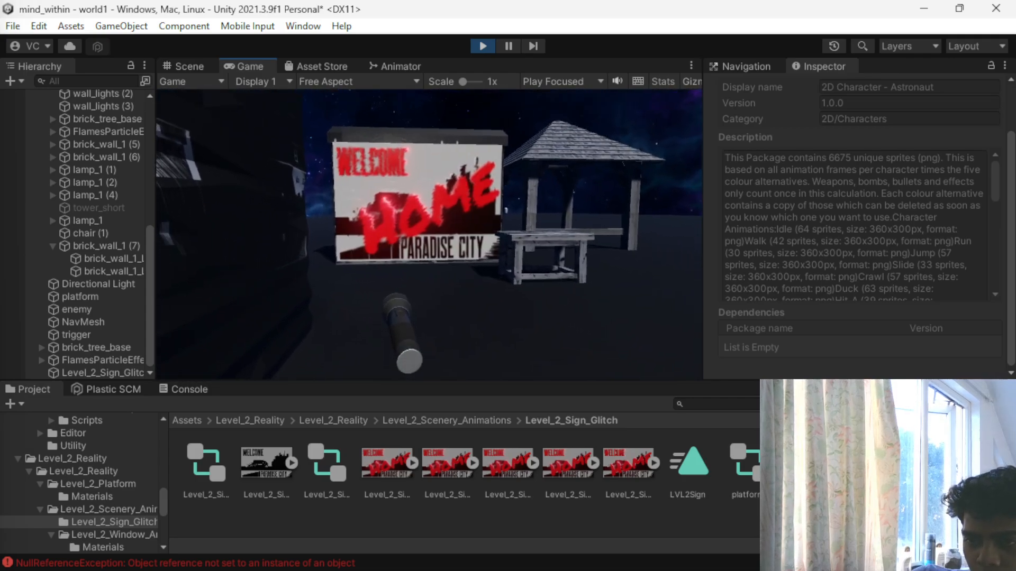
{"action": "key", "text": "s"}
{"action": "key", "text": "w"}
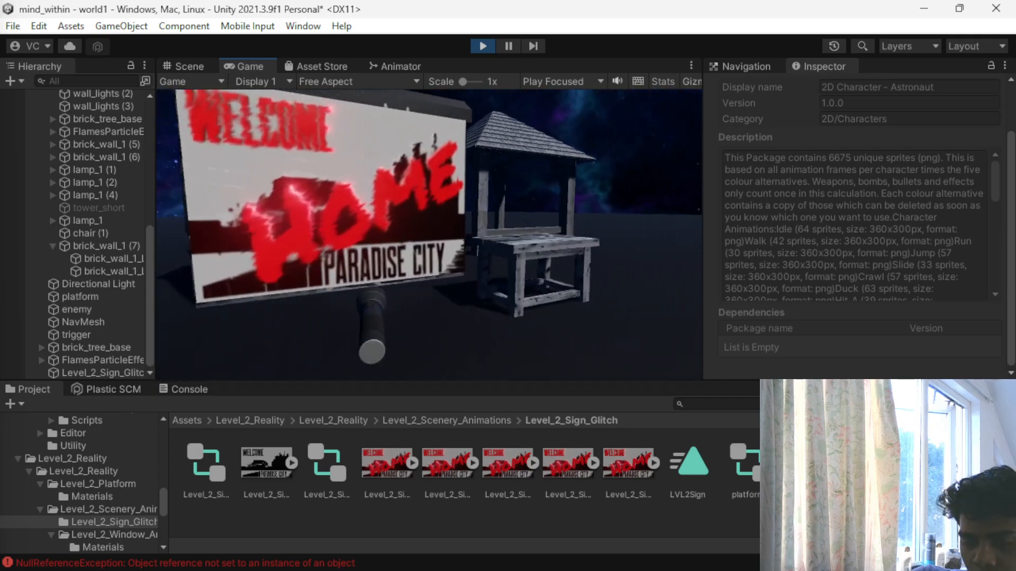
{"action": "key", "text": "s"}
{"action": "key", "text": "w"}
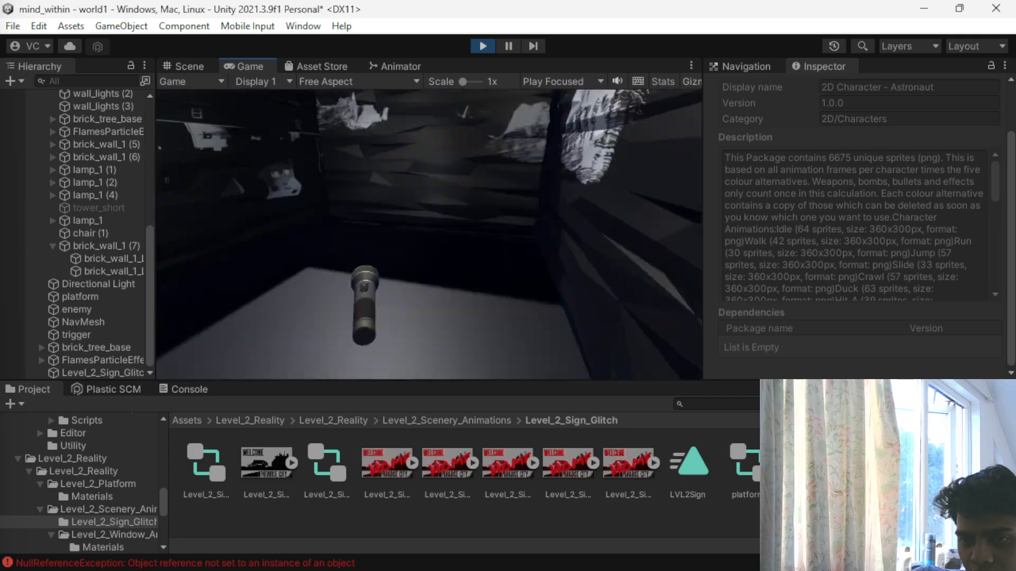
{"action": "key", "text": "s"}
{"action": "key", "text": "w"}
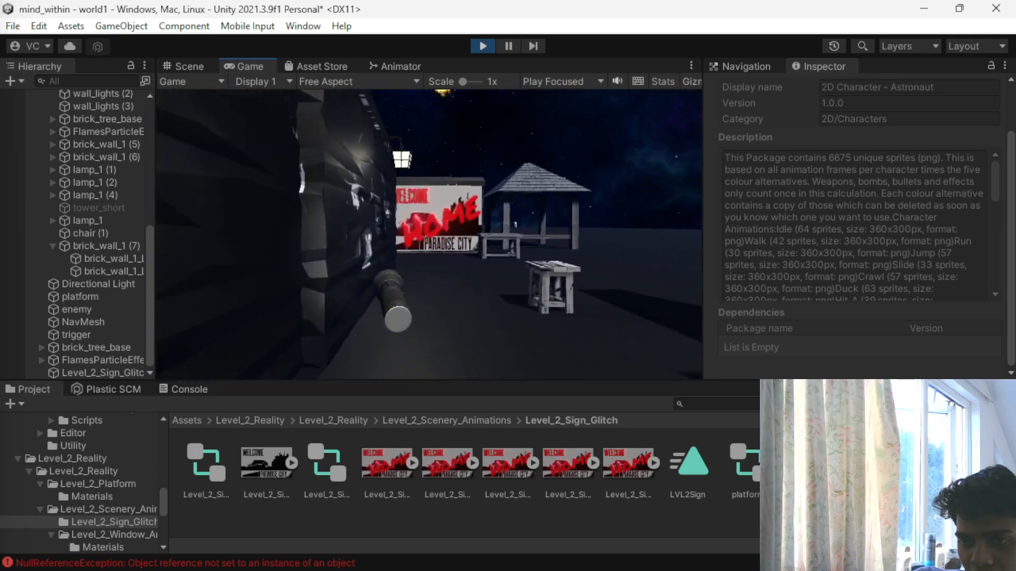
{"action": "key", "text": "s"}
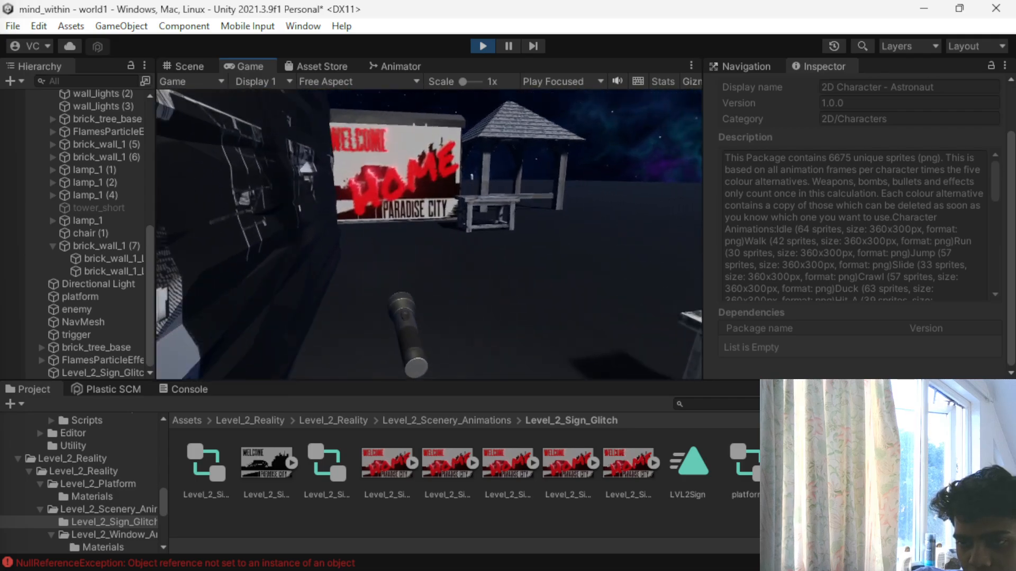
{"action": "key", "text": "w"}
{"action": "key", "text": "w"}
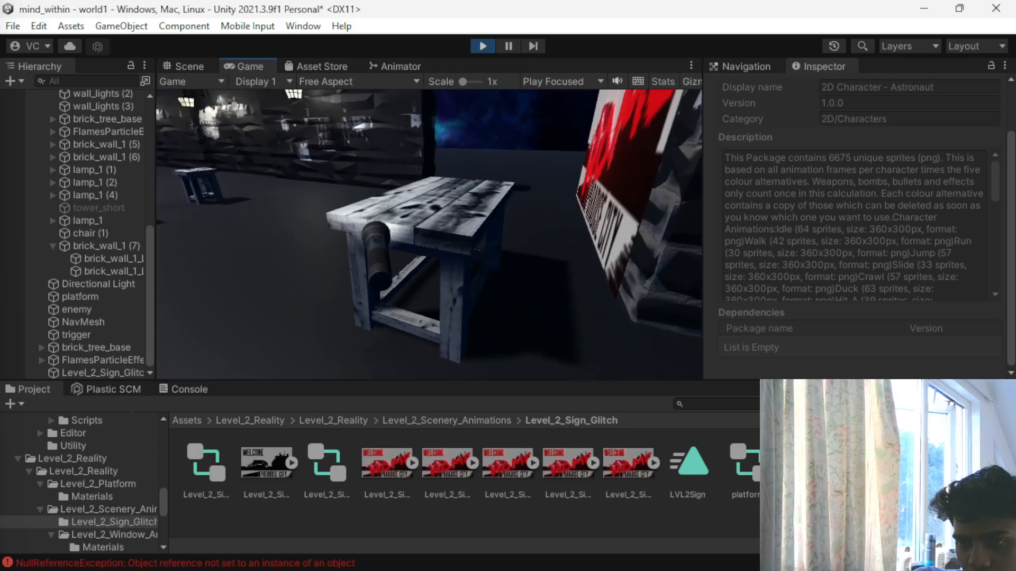
{"action": "key", "text": "s"}
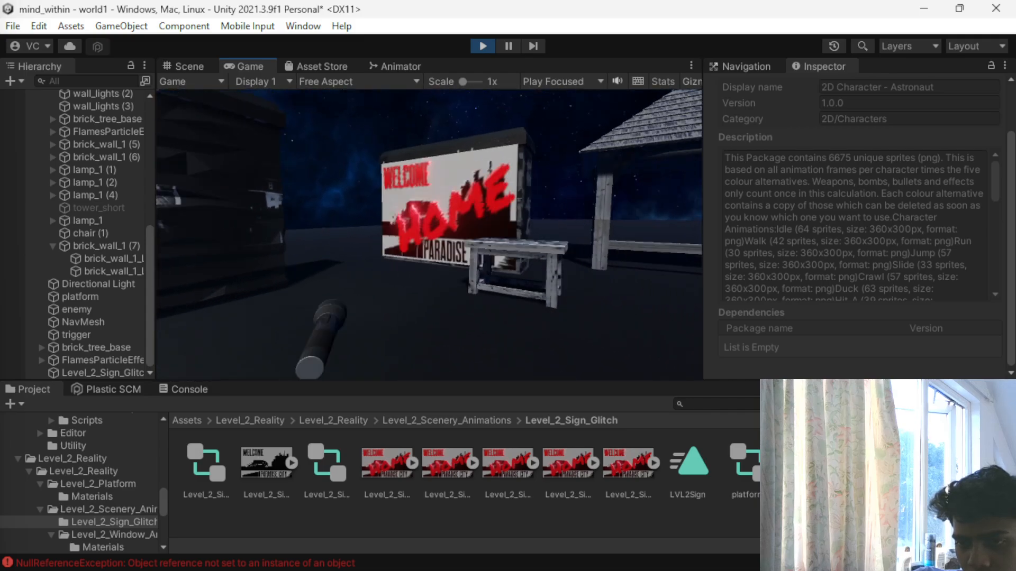
{"action": "key", "text": "w"}
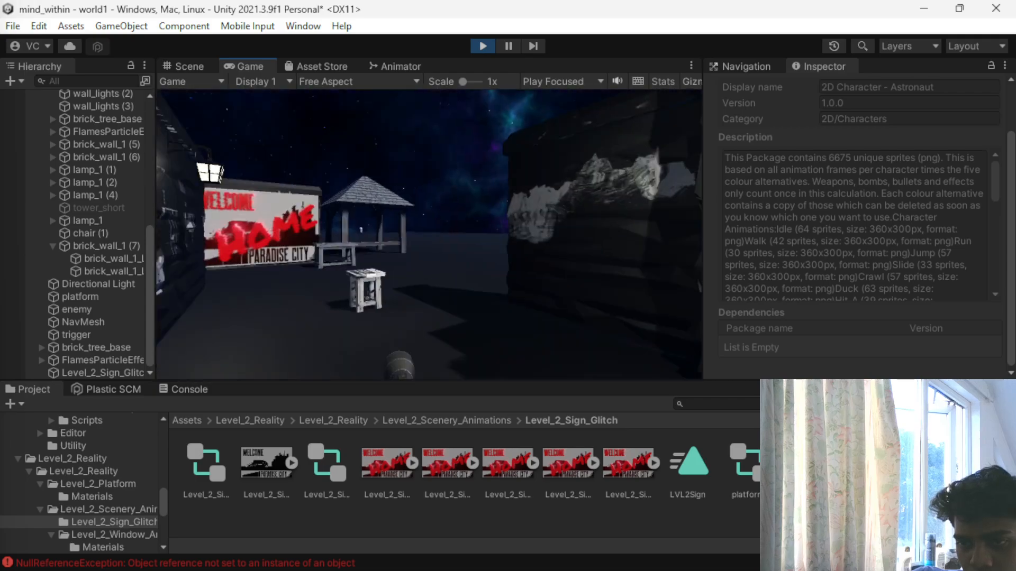
{"action": "key", "text": "w"}
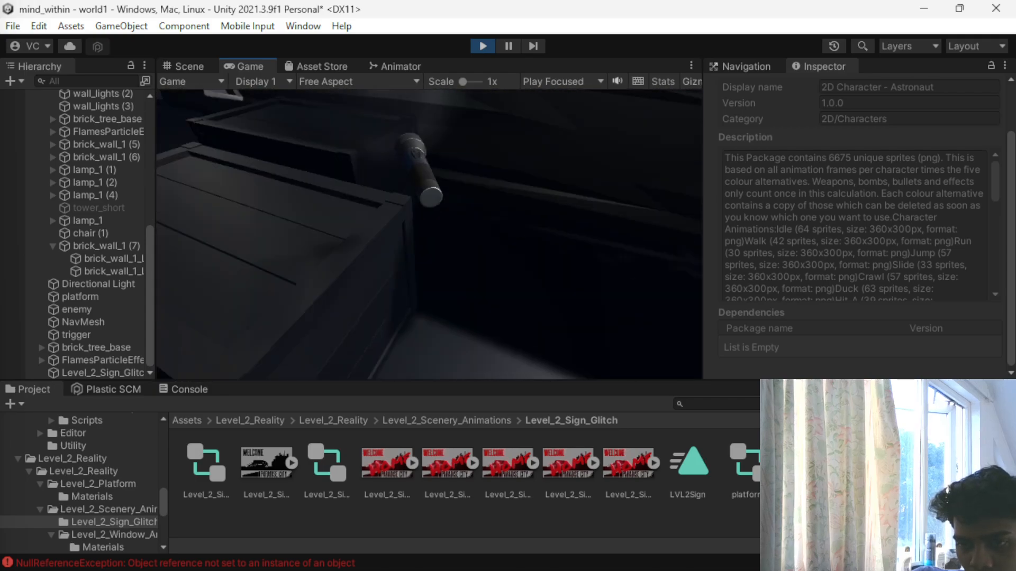
{"action": "key", "text": "w"}
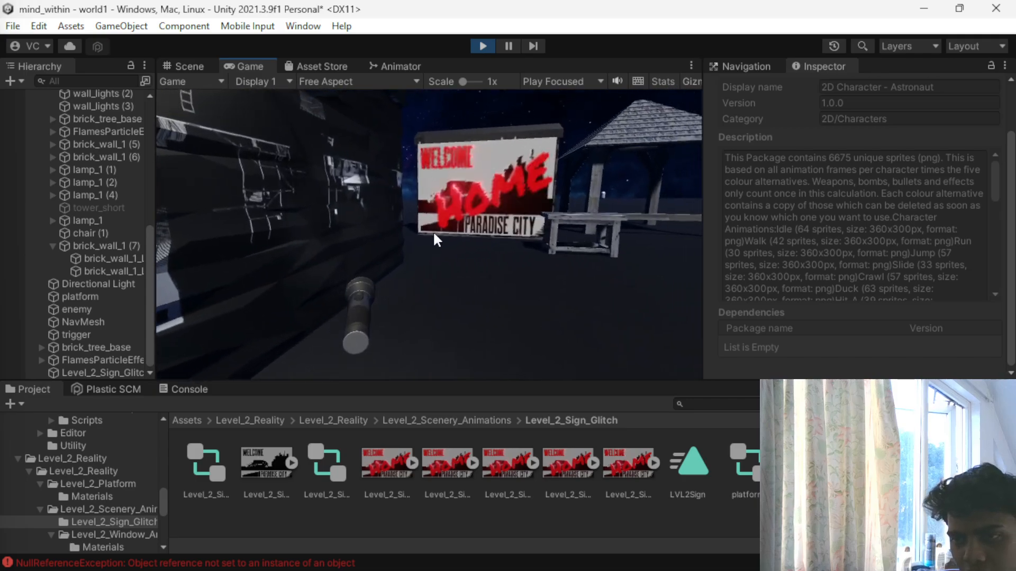
{"action": "left_click", "coordinate": [476, 49]}
- Move the brick_wall_1_LOD1 mesh of the wall behind the sign away from it to Z -14.77
{"action": "scroll", "coordinate": [444, 256], "scroll_direction": "down", "scroll_amount": 5}
{"action": "scroll", "coordinate": [437, 287], "scroll_direction": "up", "scroll_amount": 5}
{"action": "left_click_drag", "start_coordinate": [437, 286], "coordinate": [465, 339], "text": "alt"}
{"action": "left_click", "coordinate": [484, 304]}
{"action": "left_click", "coordinate": [481, 262]}
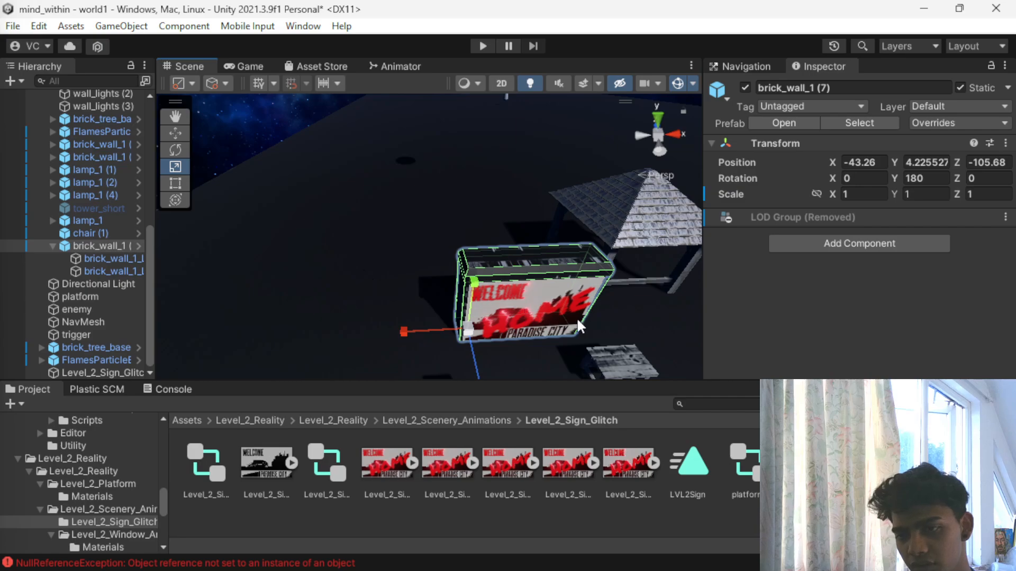
{"action": "left_click", "coordinate": [506, 306]}
{"action": "left_click", "coordinate": [506, 306]}
{"action": "left_click", "coordinate": [507, 306]}
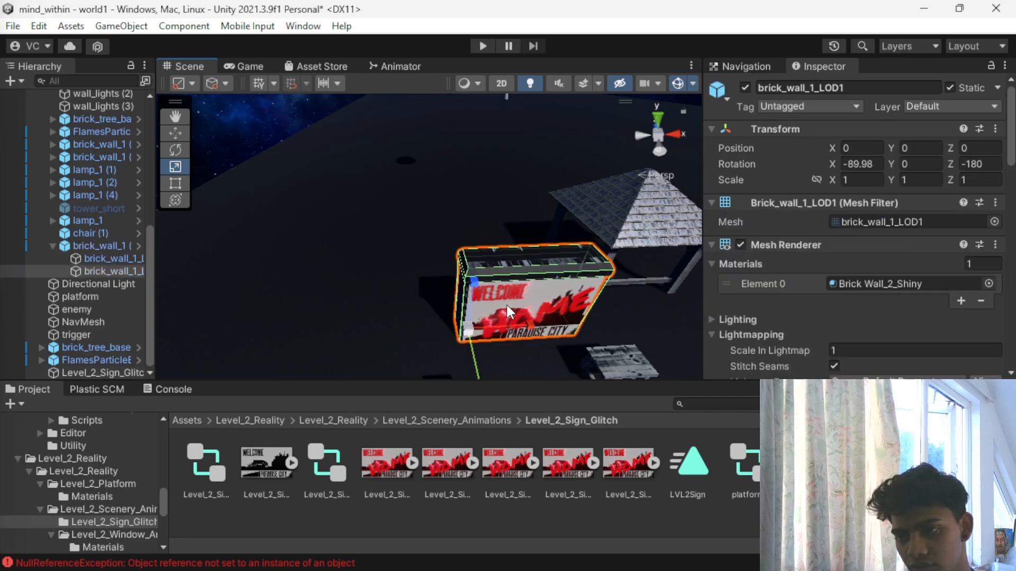
{"action": "left_click_drag", "start_coordinate": [341, 318], "coordinate": [621, 354], "text": "alt"}
{"action": "key", "text": "w"}
{"action": "left_click_drag", "start_coordinate": [640, 255], "coordinate": [367, 322]}
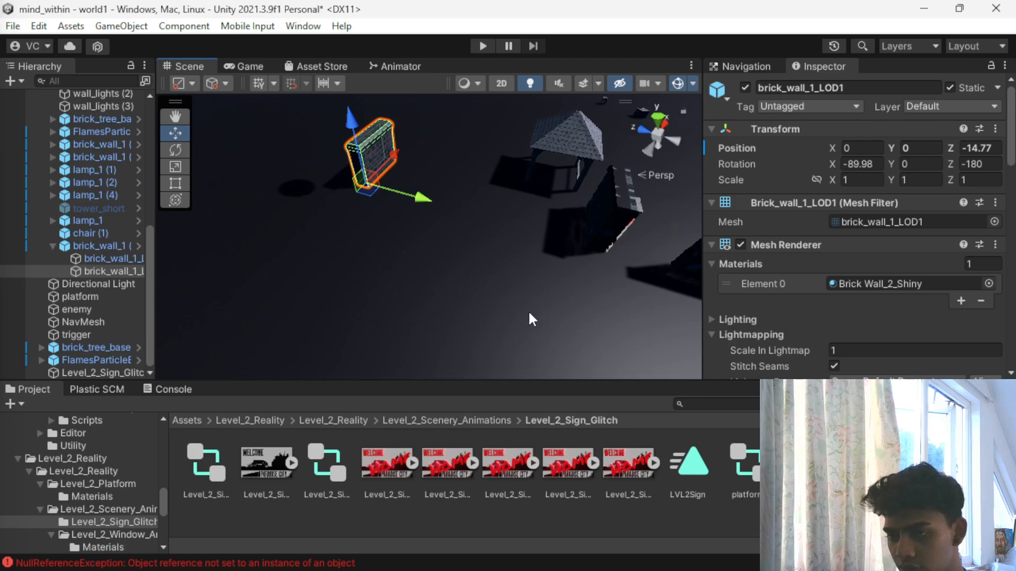
{"action": "left_click_drag", "start_coordinate": [500, 317], "coordinate": [195, 211], "text": "alt"}
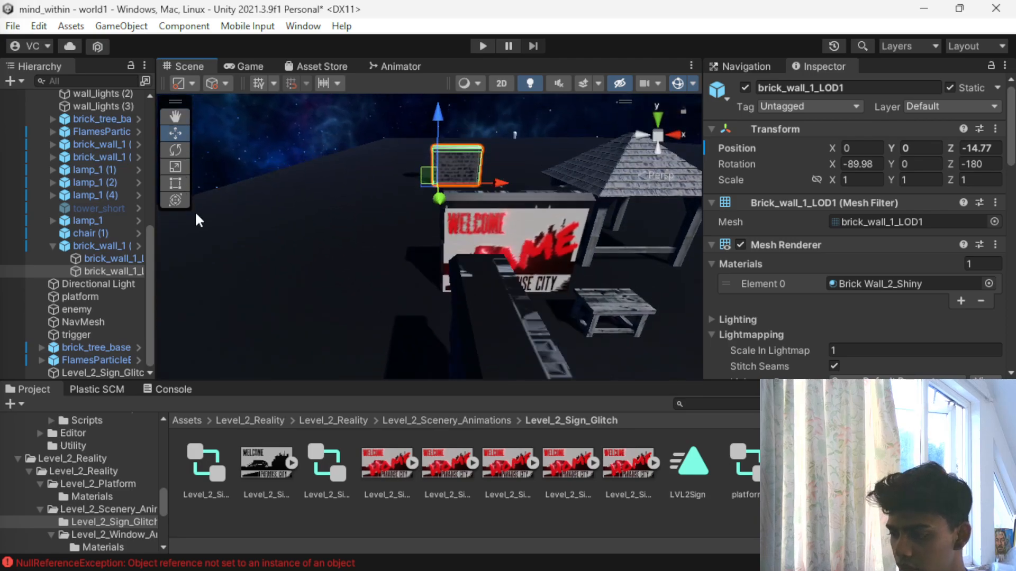
- Try to delete the separated brick_wall_1_LOD1 mesh from its prefab instance
{"action": "key", "text": "Delete"}
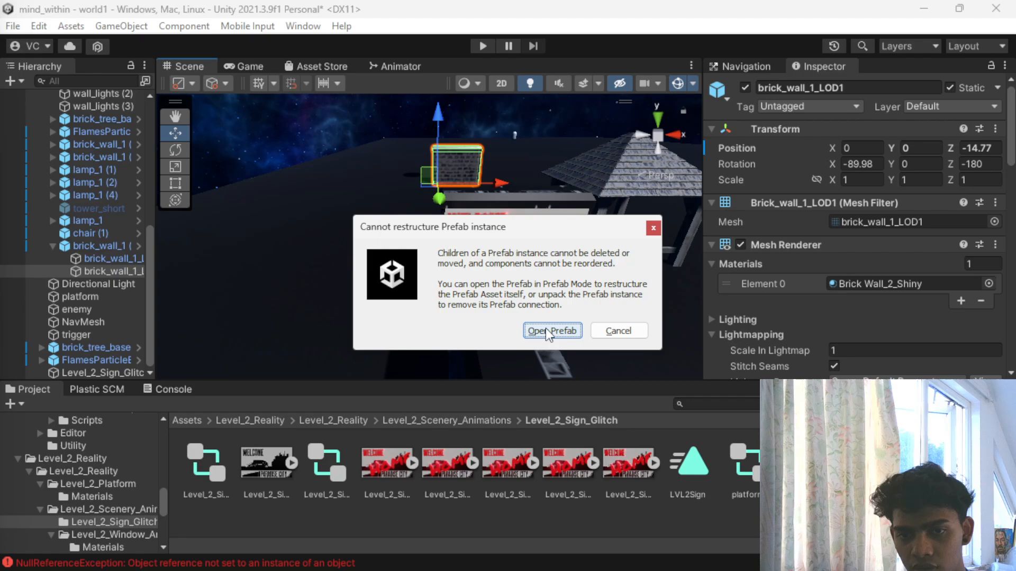
{"action": "left_click", "coordinate": [654, 228]}
{"action": "left_click", "coordinate": [455, 160]}
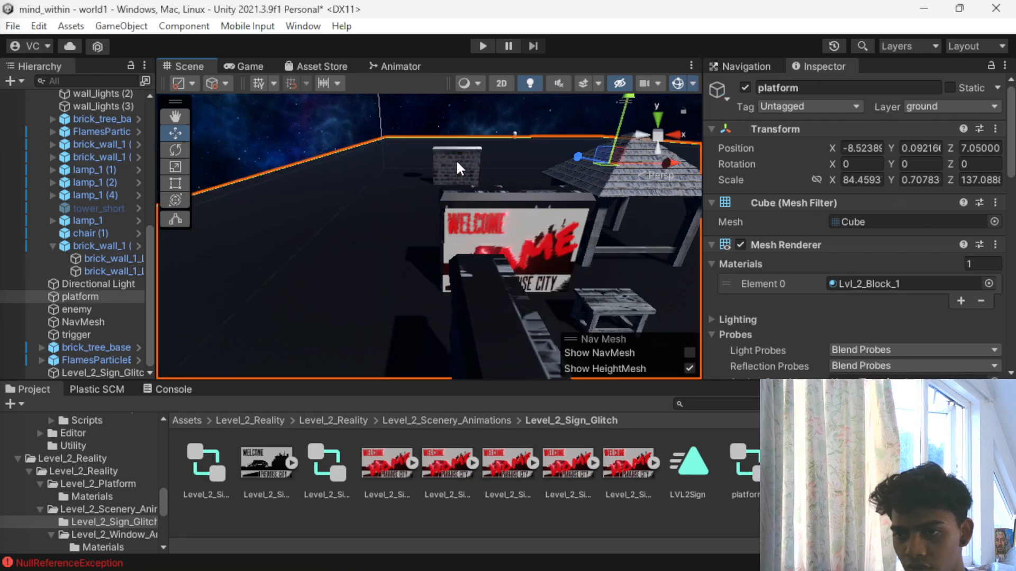
- Try deleting the whole brick_wall_1 (7) object behind the sign, and undo the deletion
{"action": "left_click", "coordinate": [456, 160]}
{"action": "left_click", "coordinate": [484, 233]}
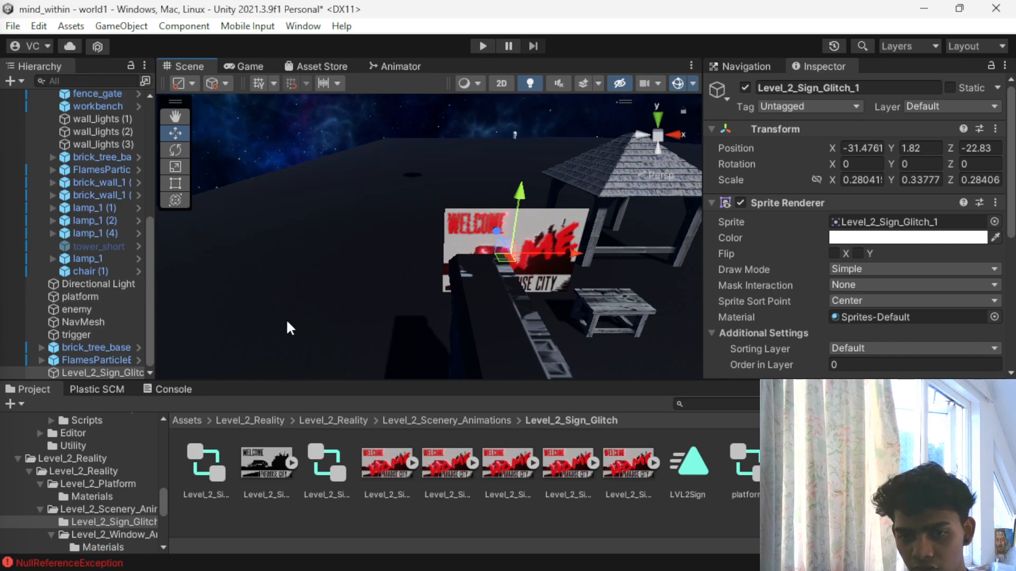
{"action": "scroll", "coordinate": [396, 302], "scroll_direction": "down", "scroll_amount": 4}
{"action": "scroll", "coordinate": [396, 302], "scroll_direction": "up", "scroll_amount": 5}
{"action": "scroll", "coordinate": [395, 306], "scroll_direction": "down", "scroll_amount": 3}
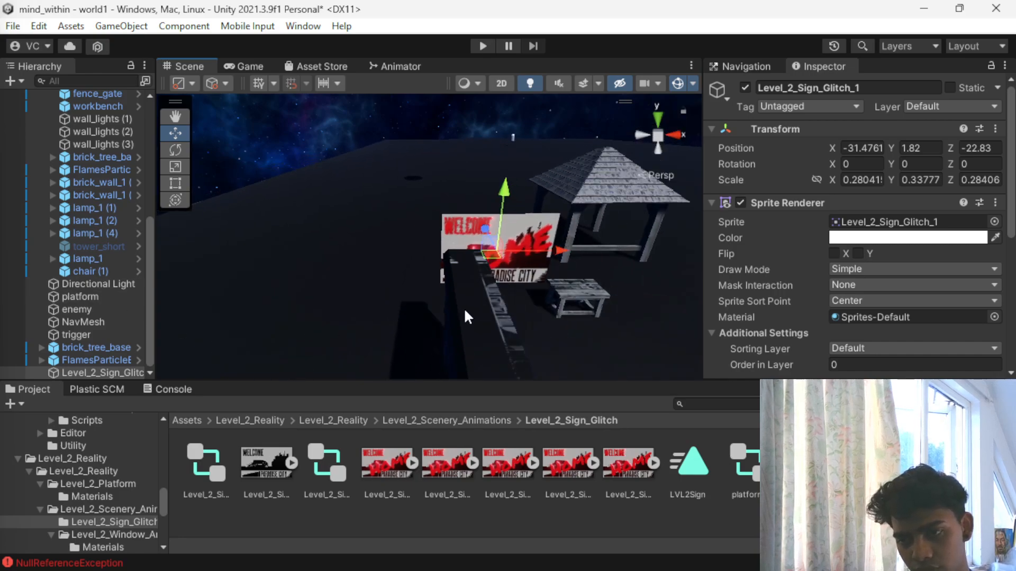
{"action": "key", "text": "ctrl+z"}
{"action": "key", "text": "ctrl+z"}
{"action": "key", "text": "ctrl+z"}
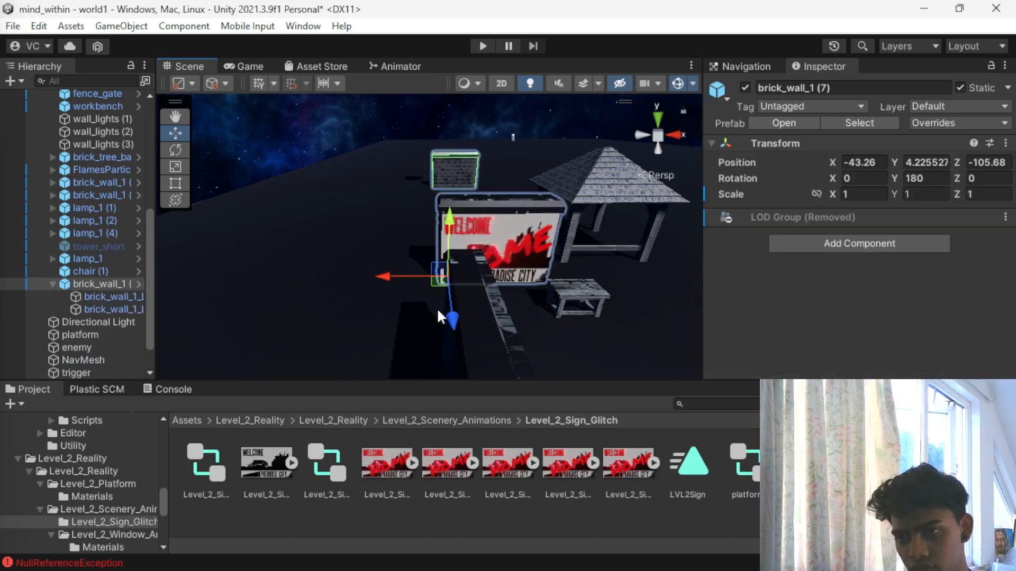
- Open the brick_wall_1 prefab from the separated LOD1 mesh and move that mesh to Z -6.85 within the prefab
{"action": "left_click_drag", "start_coordinate": [344, 212], "coordinate": [669, 302], "text": "alt"}
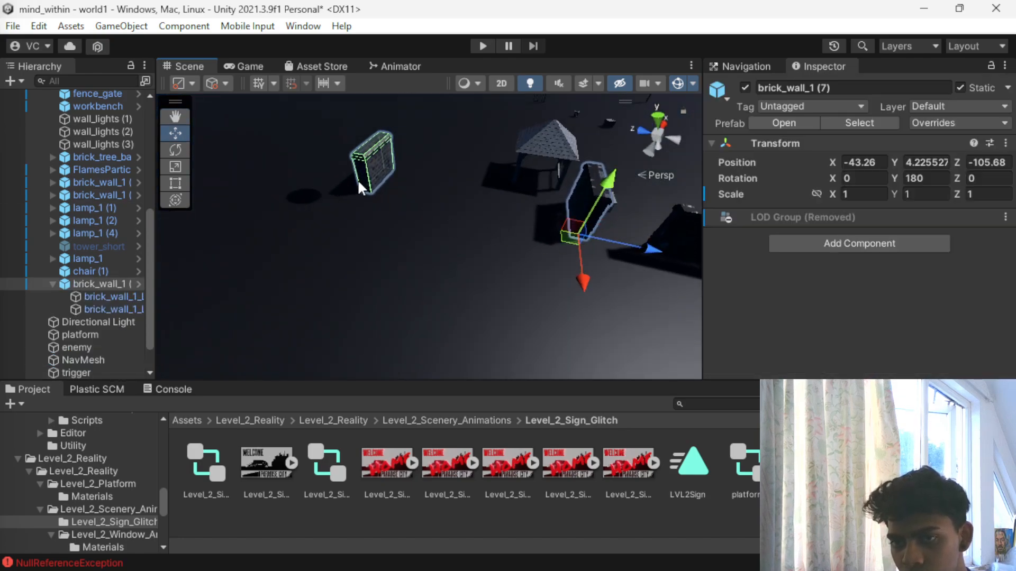
{"action": "left_click", "coordinate": [359, 181]}
{"action": "left_click", "coordinate": [381, 159]}
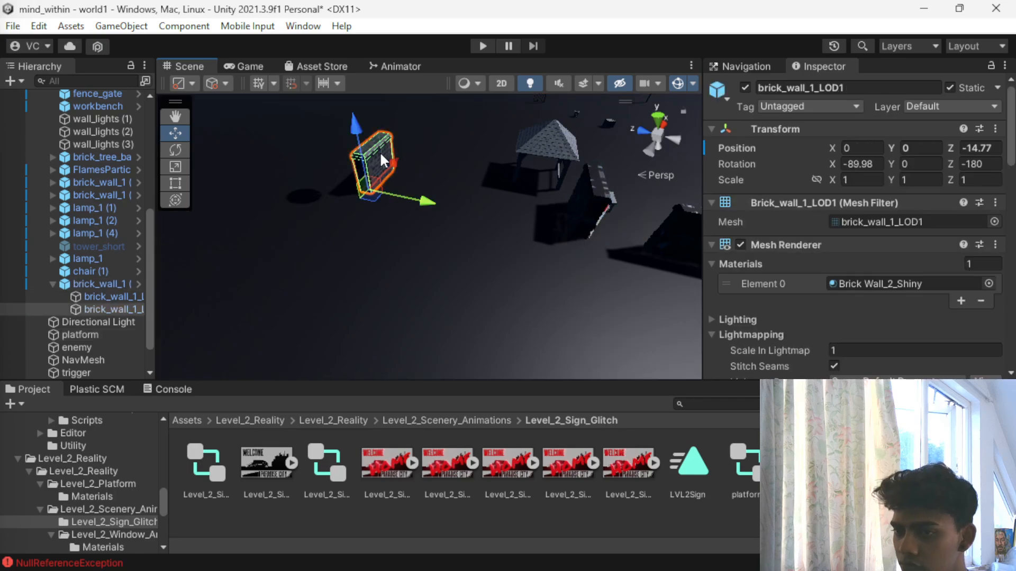
{"action": "key", "text": "Delete"}
{"action": "left_click", "coordinate": [548, 331]}
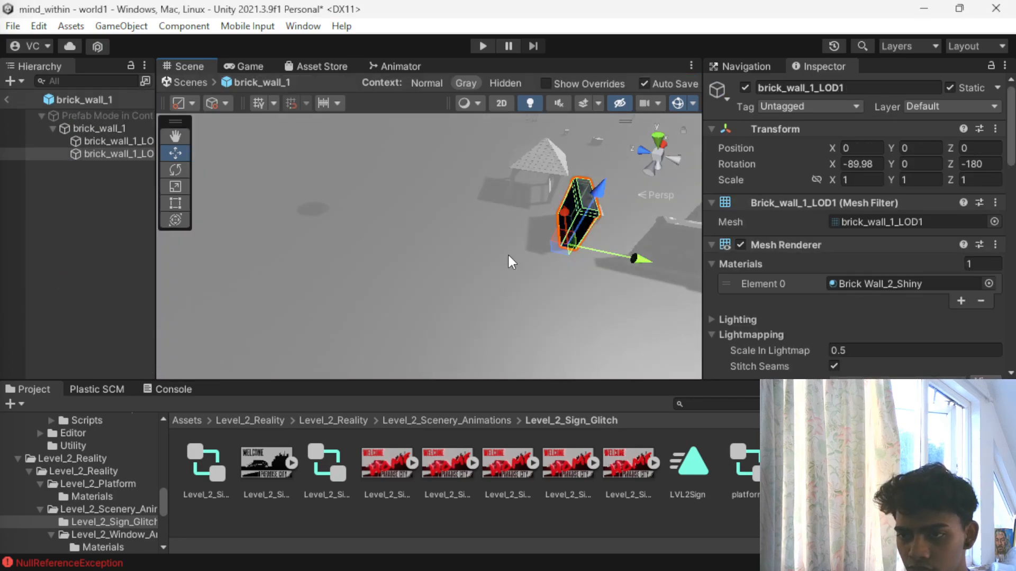
{"action": "left_click", "coordinate": [109, 154]}
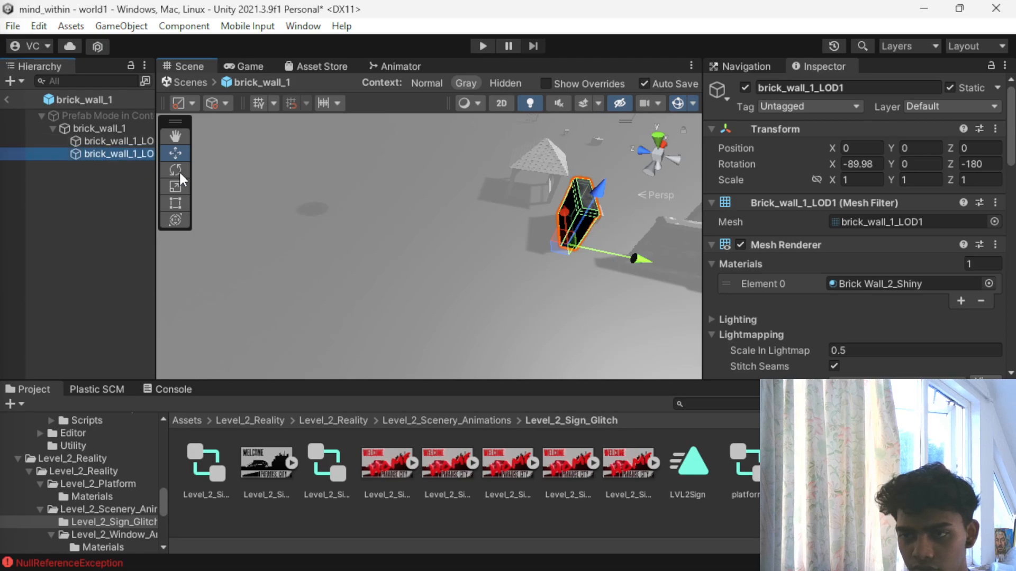
{"action": "left_click_drag", "start_coordinate": [646, 254], "coordinate": [534, 260]}
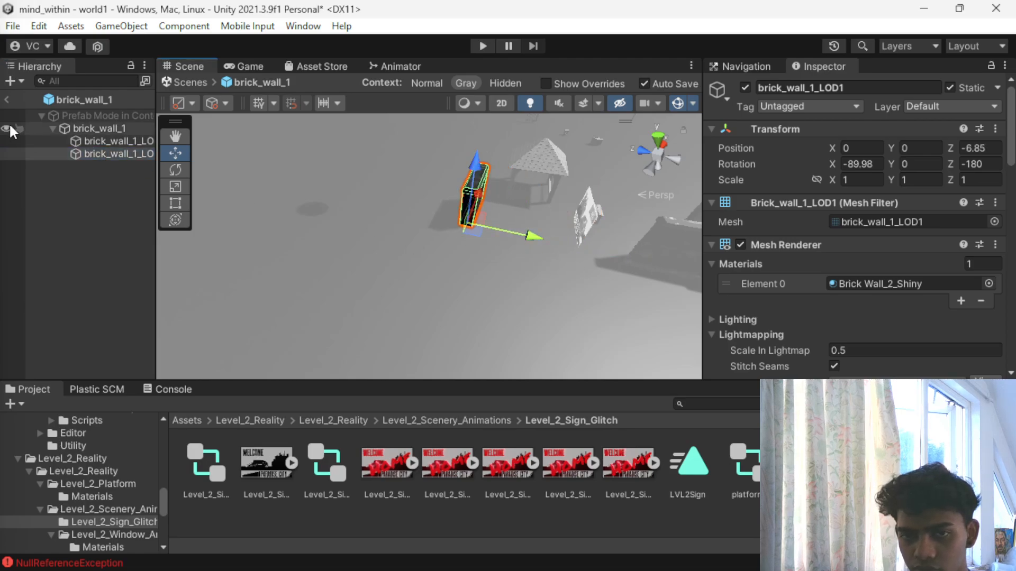
- Try moving the prefab's brick_wall_1_LOD0 mesh to Z -5.5, and undo the move
{"action": "left_click", "coordinate": [70, 137]}
{"action": "left_click_drag", "start_coordinate": [616, 253], "coordinate": [541, 256]}
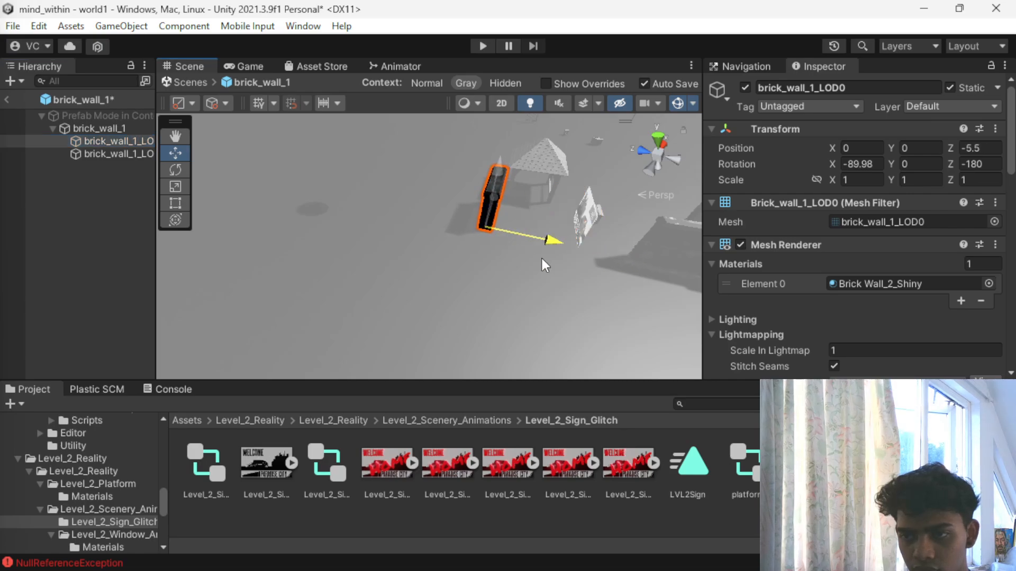
{"action": "left_click", "coordinate": [88, 129]}
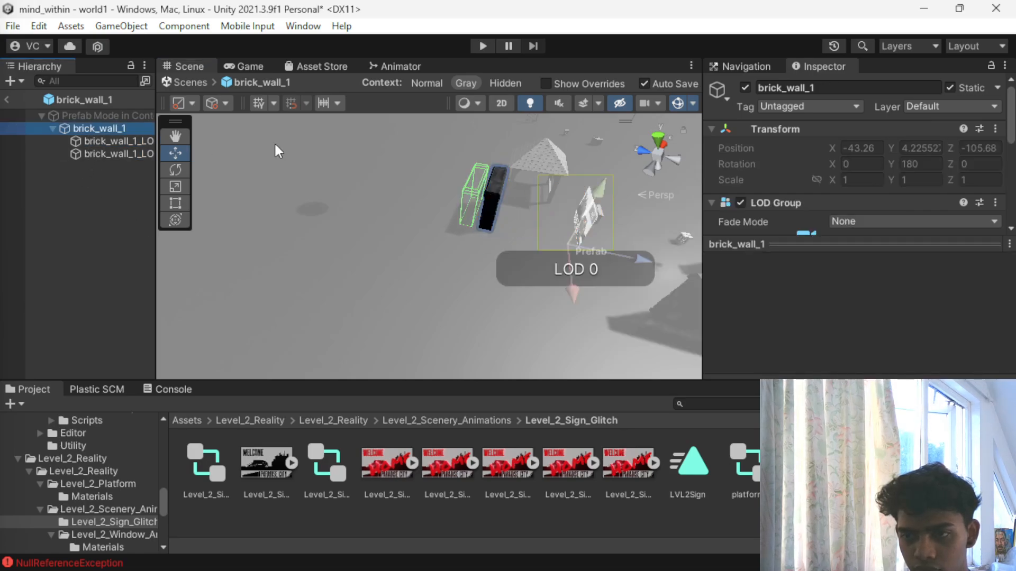
{"action": "key", "text": "ctrl+z"}
{"action": "key", "text": "ctrl+z"}
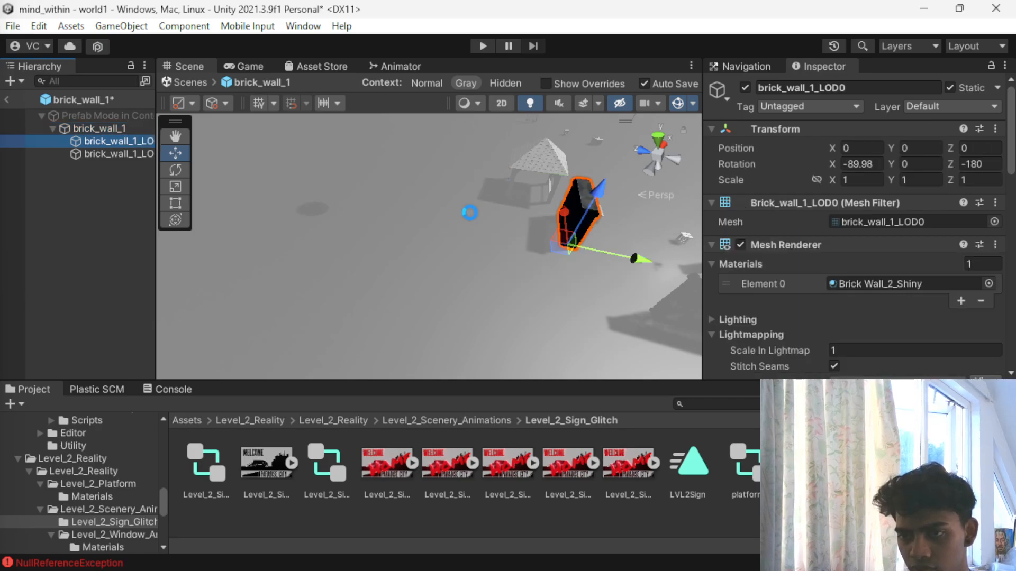
- Leave the brick_wall_1 prefab and return to the world1 scene
{"action": "left_click", "coordinate": [114, 153]}
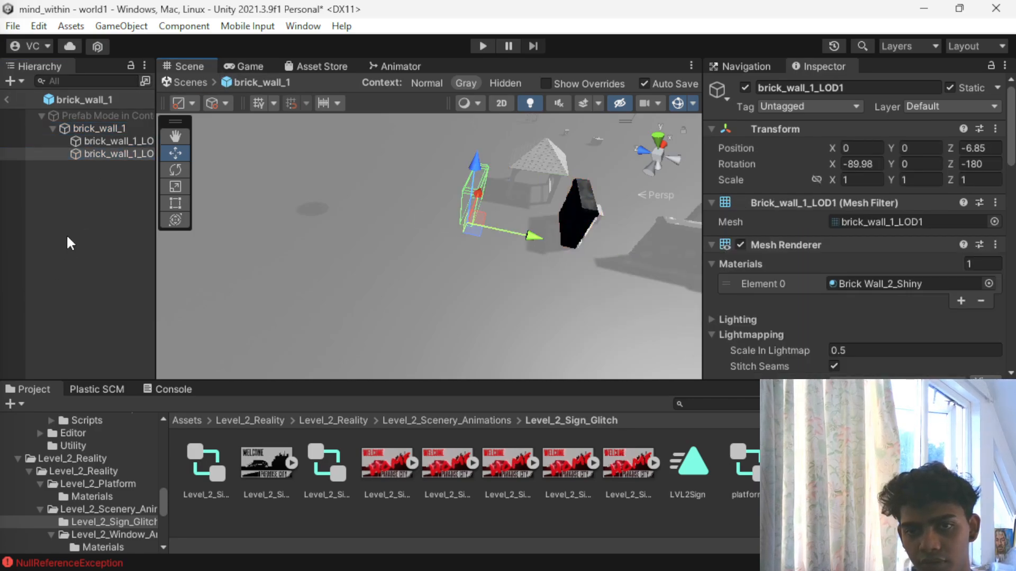
{"action": "left_click", "coordinate": [19, 83]}
{"action": "left_click", "coordinate": [368, 218]}
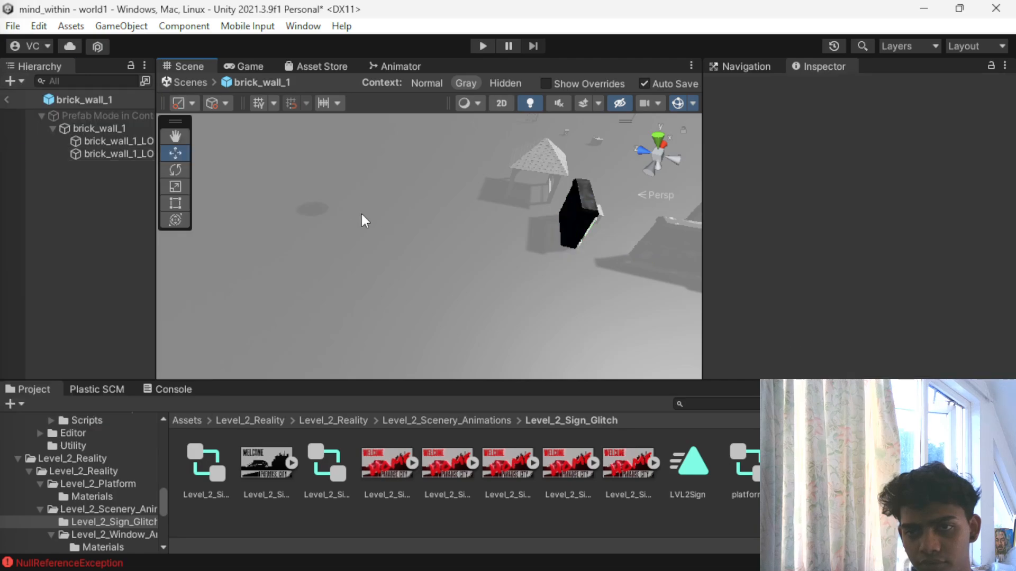
{"action": "left_click", "coordinate": [186, 83]}
{"action": "scroll", "coordinate": [671, 269], "scroll_direction": "down", "scroll_amount": 4}
{"action": "scroll", "coordinate": [449, 231], "scroll_direction": "up", "scroll_amount": 5}
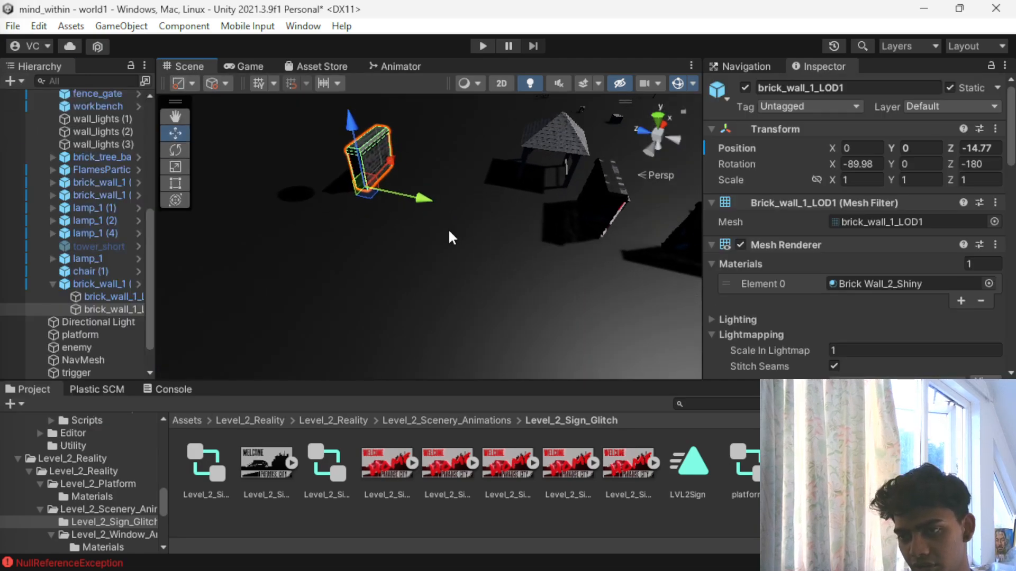
- Try enlarging the welcome sign sprite to a scale of about 0.461 in X and 0.556 in Y
{"action": "left_click_drag", "start_coordinate": [593, 229], "coordinate": [317, 165], "text": "alt"}
{"action": "scroll", "coordinate": [399, 160], "scroll_direction": "up", "scroll_amount": 2}
{"action": "left_click", "coordinate": [395, 217]}
{"action": "left_click_drag", "start_coordinate": [395, 217], "coordinate": [180, 214], "text": "alt"}
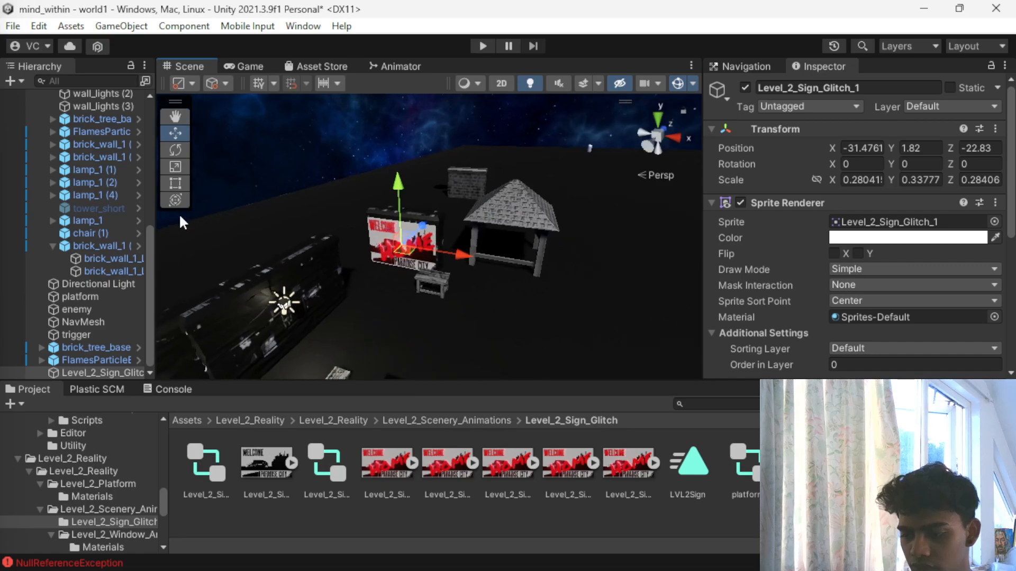
{"action": "key", "text": "r"}
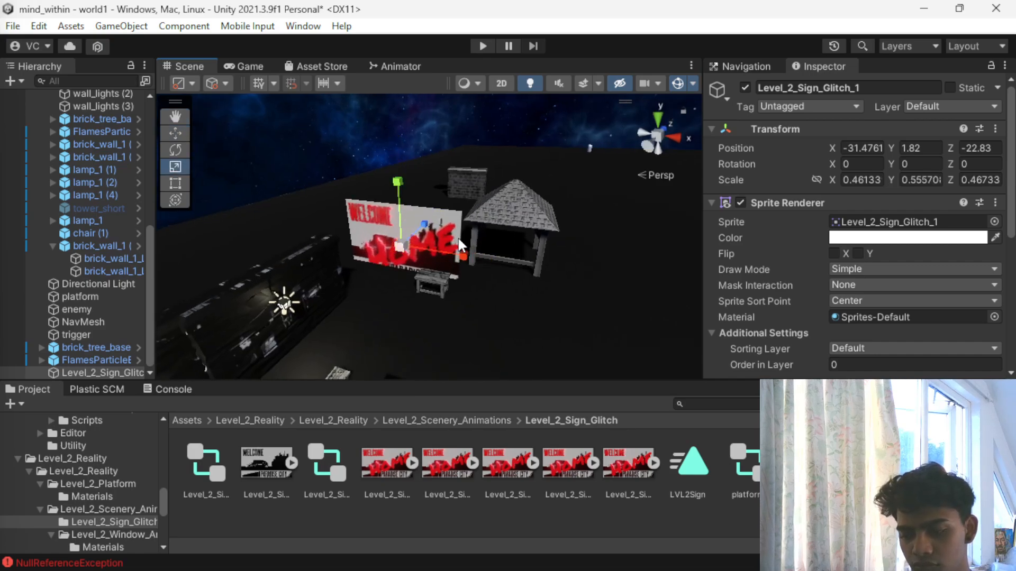
- Scale brick_wall_1 (7) behind the sign up uniformly to 1.4243
{"action": "left_click", "coordinate": [417, 226]}
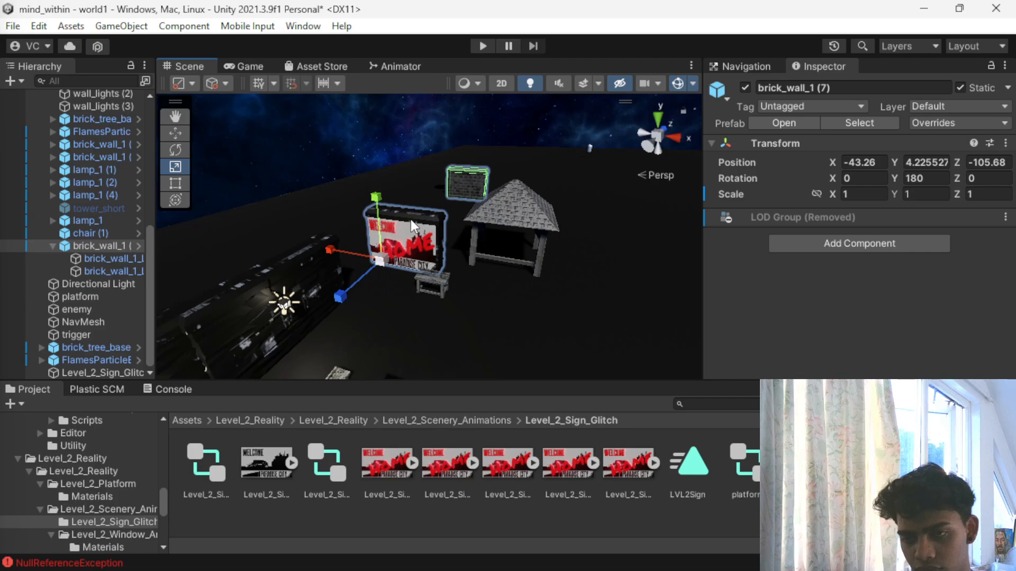
{"action": "mouse_move", "coordinate": [390, 259]}
{"action": "left_mouse_down"}
{"action": "mouse_move", "coordinate": [416, 250]}
{"action": "mouse_move", "coordinate": [402, 252]}
{"action": "left_mouse_up"}
{"action": "scroll", "coordinate": [375, 264], "scroll_direction": "down", "scroll_amount": 3}
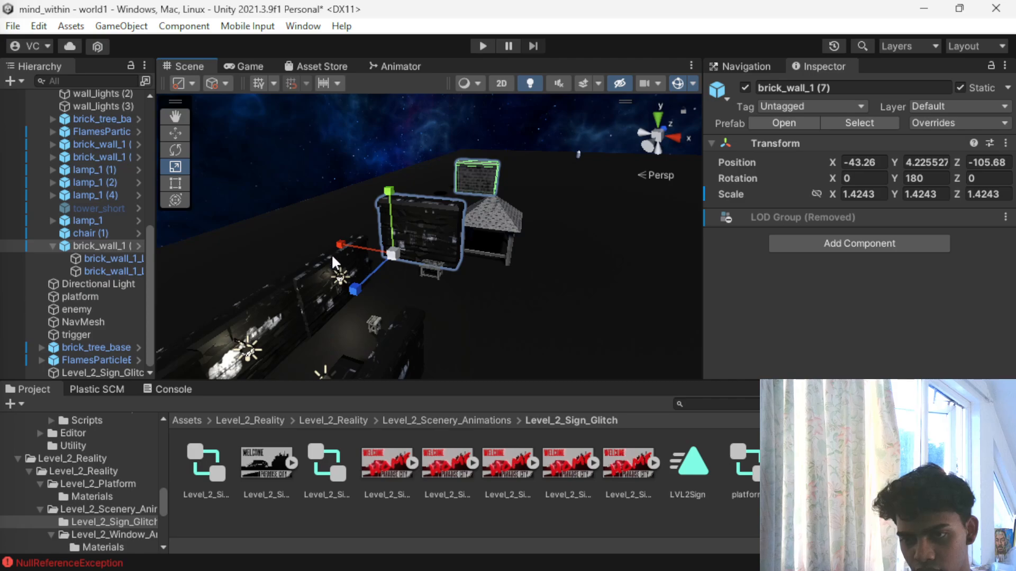
- Fit the sign sprite to the enlarged wall at X -30.78, Y 2.76, Z -23.64, scaled about 0.419 in X and 0.483 in Y
{"action": "left_click_drag", "start_coordinate": [331, 259], "coordinate": [441, 274], "text": "alt"}
{"action": "left_click", "coordinate": [84, 373]}
{"action": "key", "text": "w"}
{"action": "left_click_drag", "start_coordinate": [461, 231], "coordinate": [542, 240]}
{"action": "key", "text": "r"}
{"action": "left_click_drag", "start_coordinate": [497, 212], "coordinate": [504, 181]}
{"action": "scroll", "coordinate": [485, 224], "scroll_direction": "up", "scroll_amount": 3}
{"action": "left_click_drag", "start_coordinate": [484, 223], "coordinate": [350, 252], "text": "alt"}
{"action": "scroll", "coordinate": [340, 218], "scroll_direction": "up", "scroll_amount": 3}
{"action": "scroll", "coordinate": [340, 218], "scroll_direction": "down", "scroll_amount": 5}
{"action": "middle_click_drag", "start_coordinate": [304, 200], "coordinate": [397, 242]}
{"action": "left_click_drag", "start_coordinate": [412, 175], "coordinate": [412, 185]}
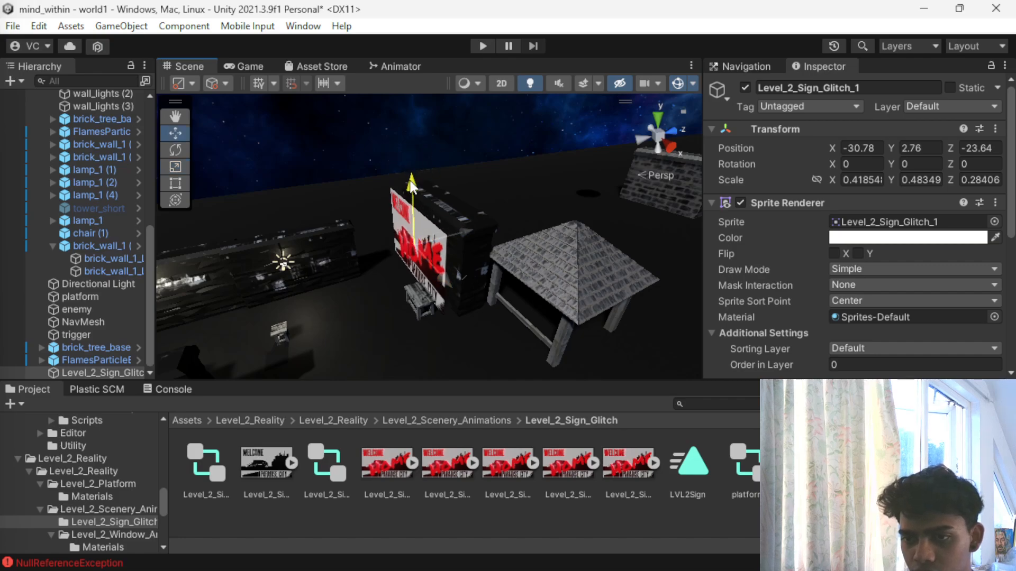
- Move the sign sprite closer to the wall's face at Z -23.05
{"action": "left_click", "coordinate": [455, 227]}
{"action": "left_click", "coordinate": [459, 247]}
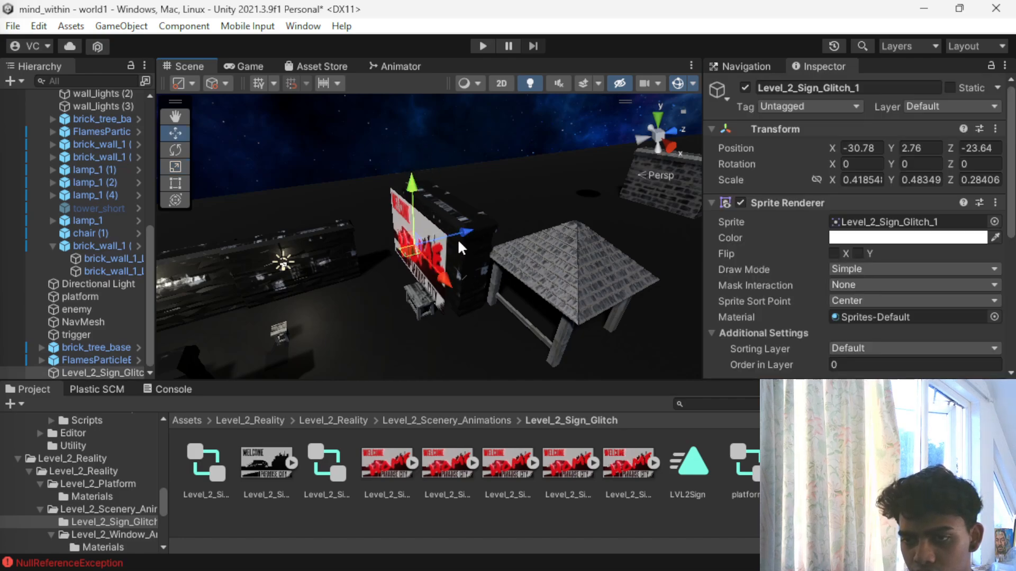
{"action": "left_click", "coordinate": [427, 237]}
{"action": "left_click", "coordinate": [461, 232]}
{"action": "left_click_drag", "start_coordinate": [461, 232], "coordinate": [472, 230]}
{"action": "scroll", "coordinate": [296, 265], "scroll_direction": "down", "scroll_amount": 3}
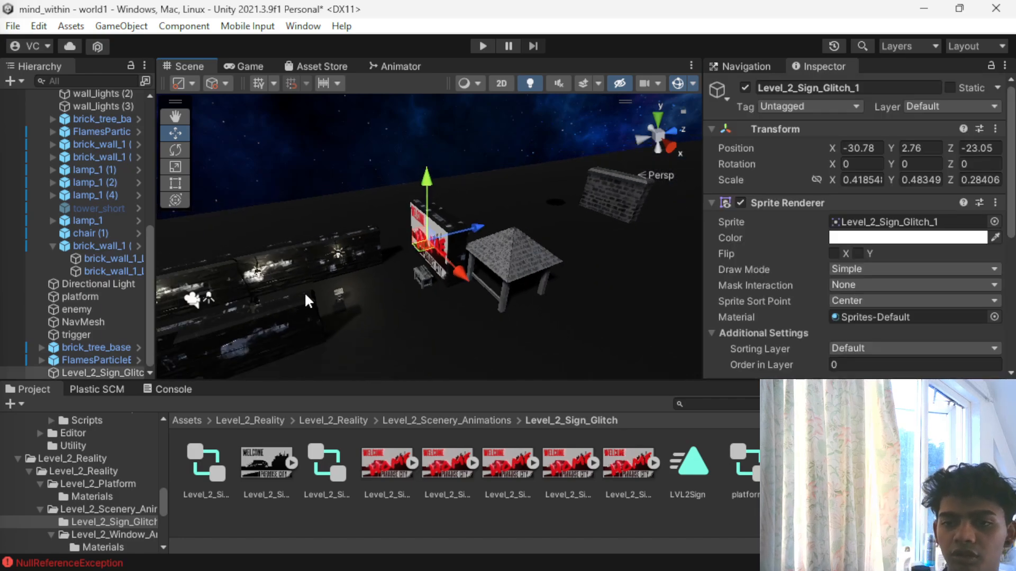
- Examine the enclosure's brick walls and their placement relative to the welcome sign from several angles
{"action": "left_click", "coordinate": [463, 287]}
{"action": "left_click_drag", "start_coordinate": [327, 269], "coordinate": [484, 226], "text": "alt"}
{"action": "left_click", "coordinate": [517, 325]}
{"action": "left_click_drag", "start_coordinate": [516, 324], "coordinate": [351, 256], "text": "alt"}
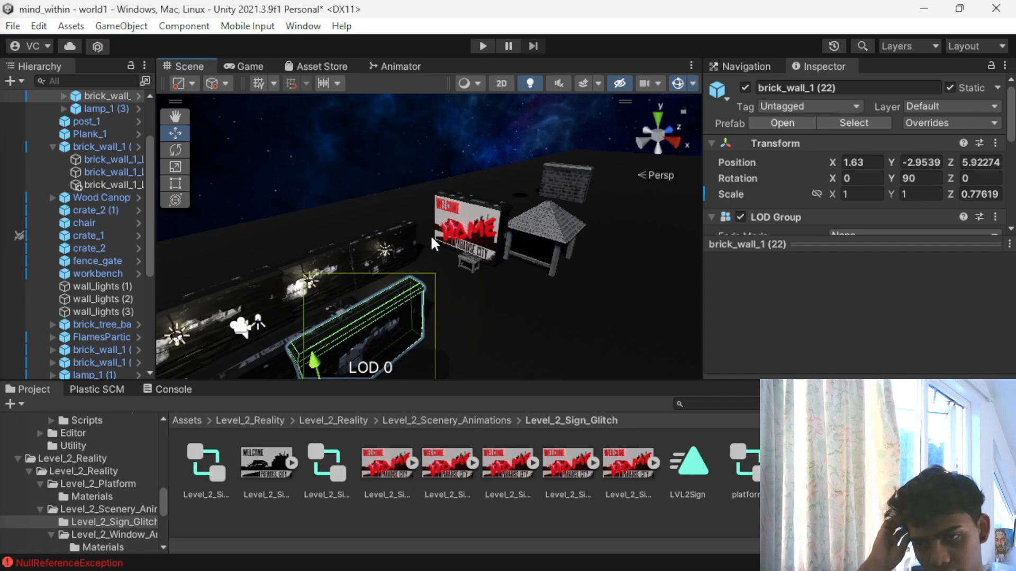
{"action": "left_click", "coordinate": [411, 227]}
{"action": "left_click", "coordinate": [376, 240]}
{"action": "scroll", "coordinate": [371, 243], "scroll_direction": "up", "scroll_amount": 3}
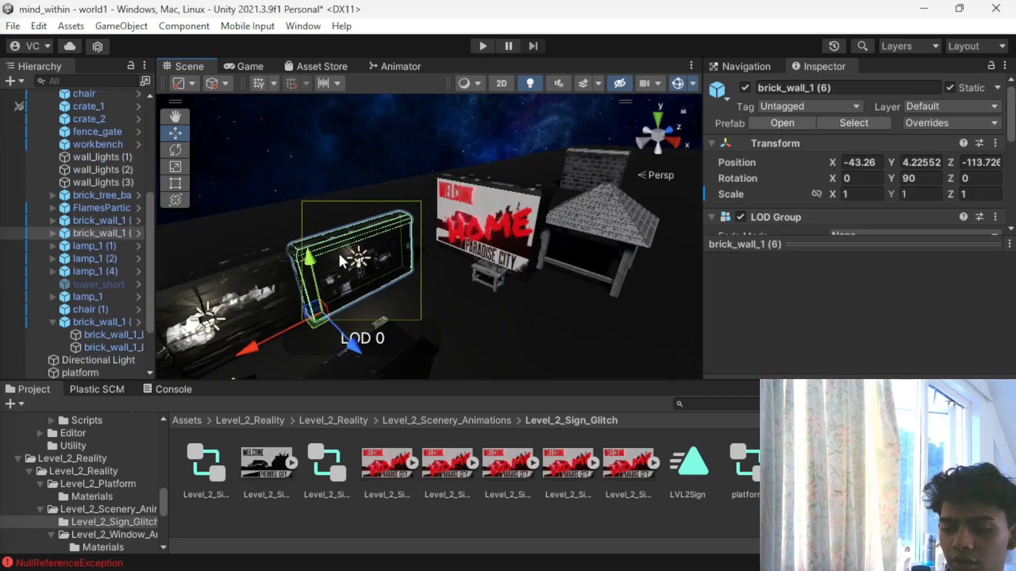
{"action": "left_click_drag", "start_coordinate": [339, 252], "coordinate": [570, 231], "text": "alt"}
{"action": "middle_click_drag", "start_coordinate": [571, 234], "coordinate": [435, 247]}
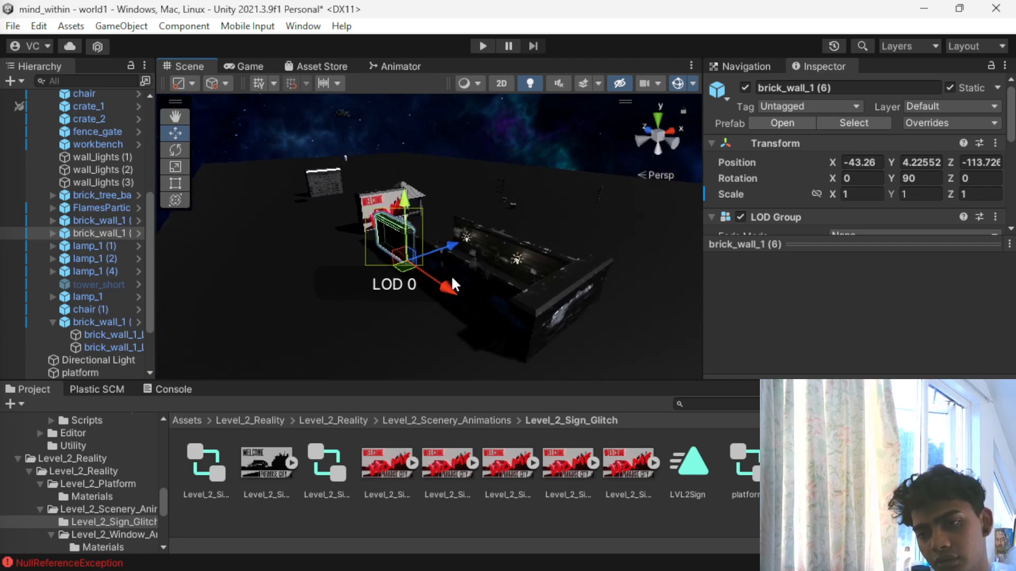
{"action": "scroll", "coordinate": [450, 268], "scroll_direction": "up", "scroll_amount": 5}
{"action": "scroll", "coordinate": [450, 270], "scroll_direction": "down", "scroll_amount": 3}
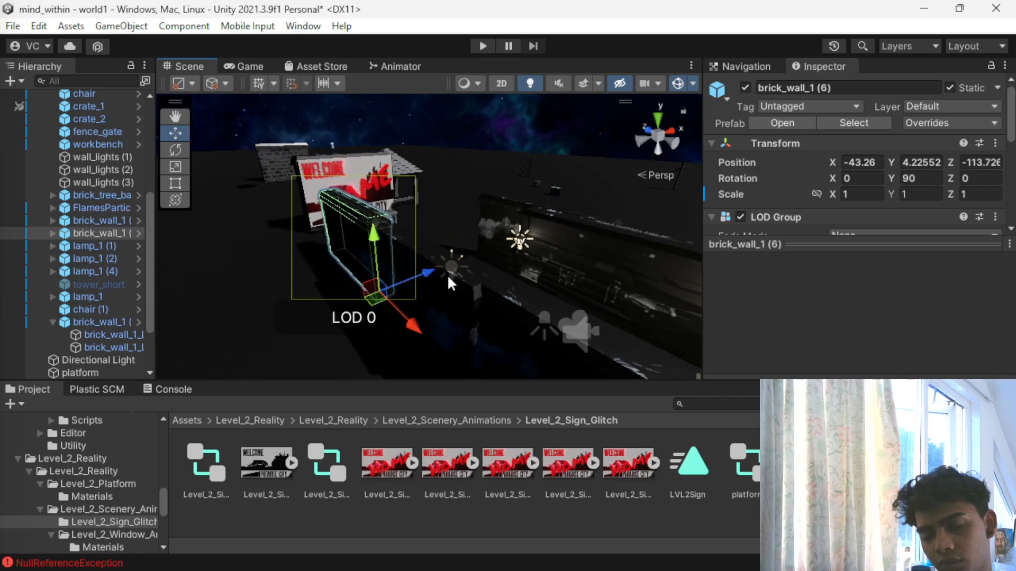
- Move Wood Canopy (1) to X -30.1, Z -111.02 and enlarge it to a scale of about 1.858 in X and 1.442 in Y and Z
{"action": "left_click_drag", "start_coordinate": [429, 258], "coordinate": [411, 130], "text": "alt"}
{"action": "left_click", "coordinate": [412, 130]}
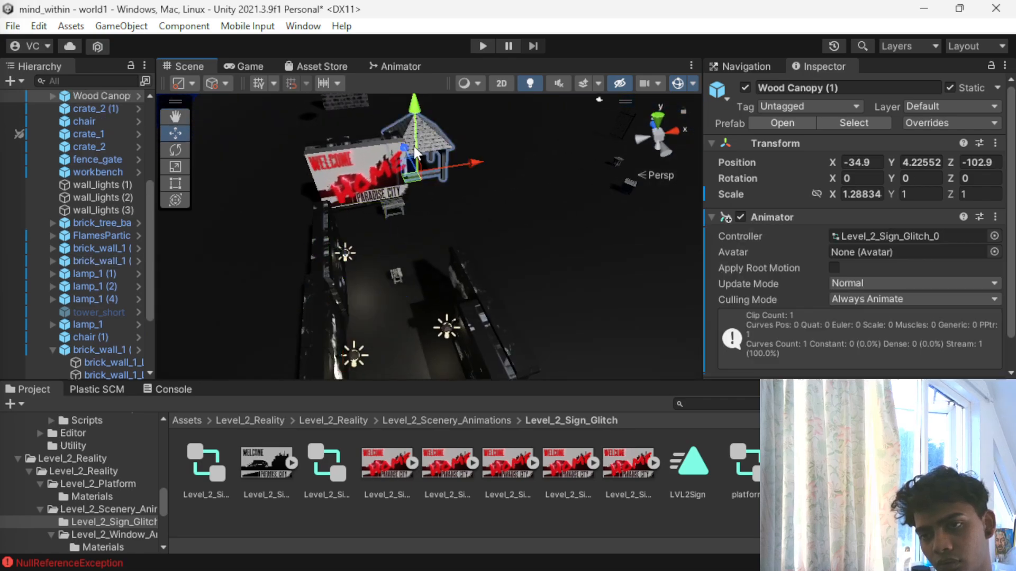
{"action": "key", "text": "f"}
{"action": "left_click_drag", "start_coordinate": [415, 186], "coordinate": [48, 167]}
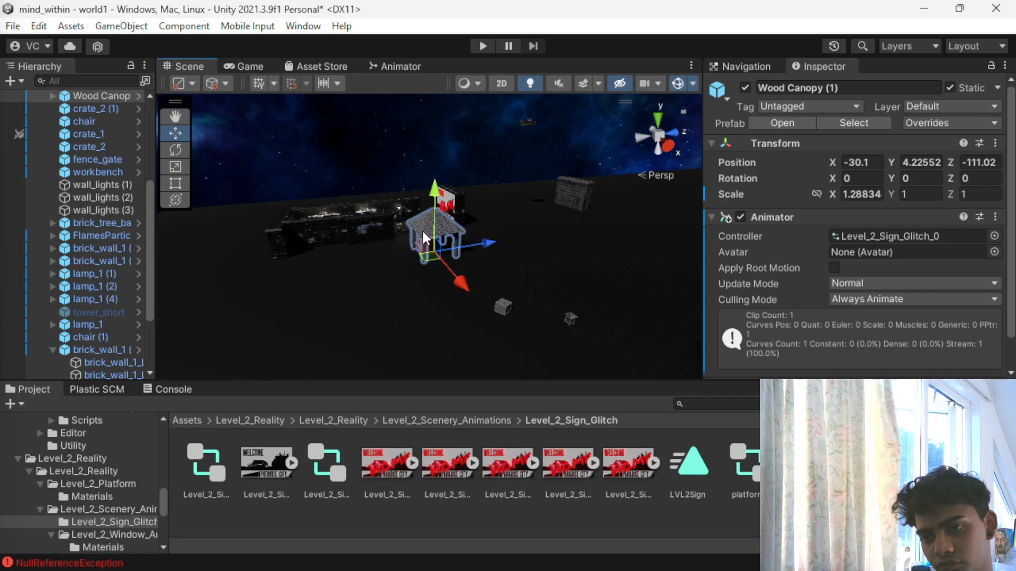
{"action": "key", "text": "r"}
{"action": "left_click_drag", "start_coordinate": [438, 233], "coordinate": [472, 253]}
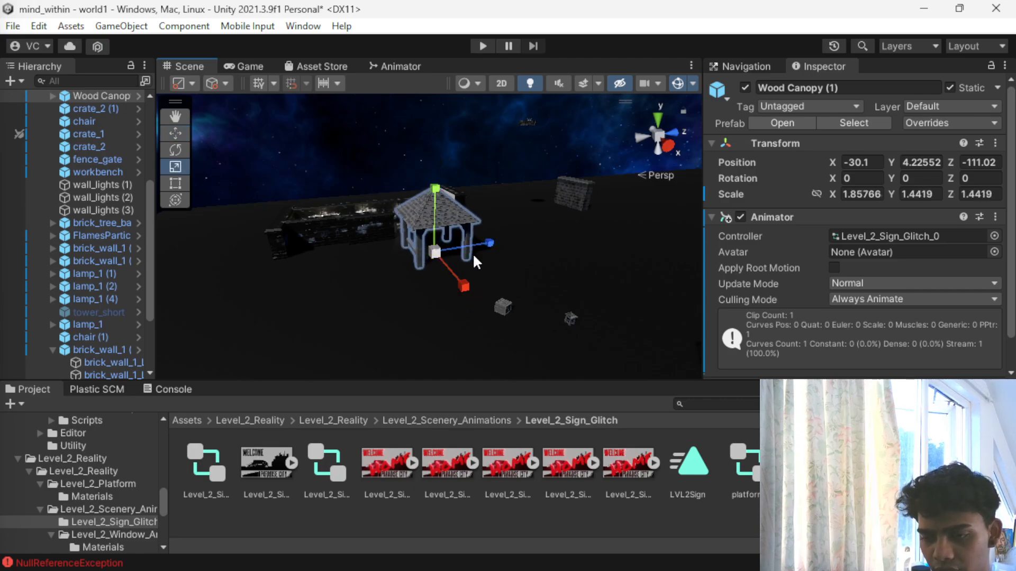
- Go back to the project's top-level Assets folder and bring the level texture files into view
{"action": "left_click", "coordinate": [341, 421]}
{"action": "scroll", "coordinate": [352, 319], "scroll_direction": "up", "scroll_amount": 2}
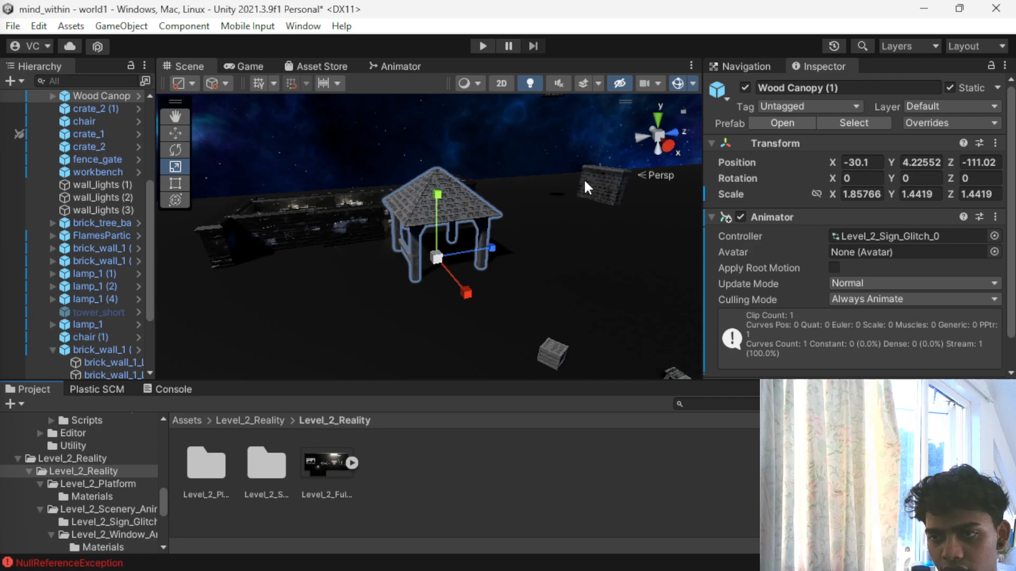
{"action": "left_click", "coordinate": [220, 466]}
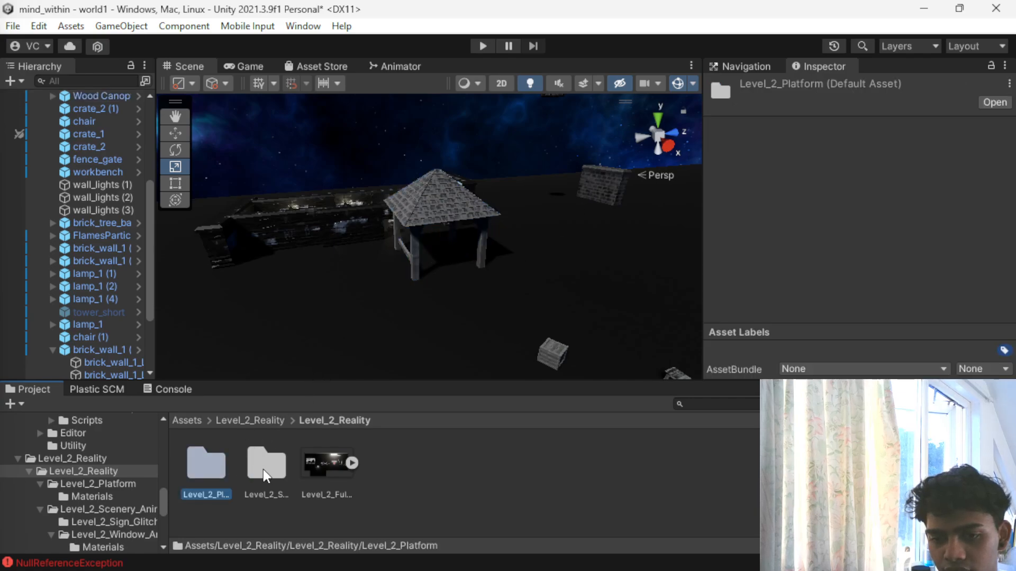
{"action": "left_click", "coordinate": [254, 422]}
{"action": "left_click", "coordinate": [187, 421]}
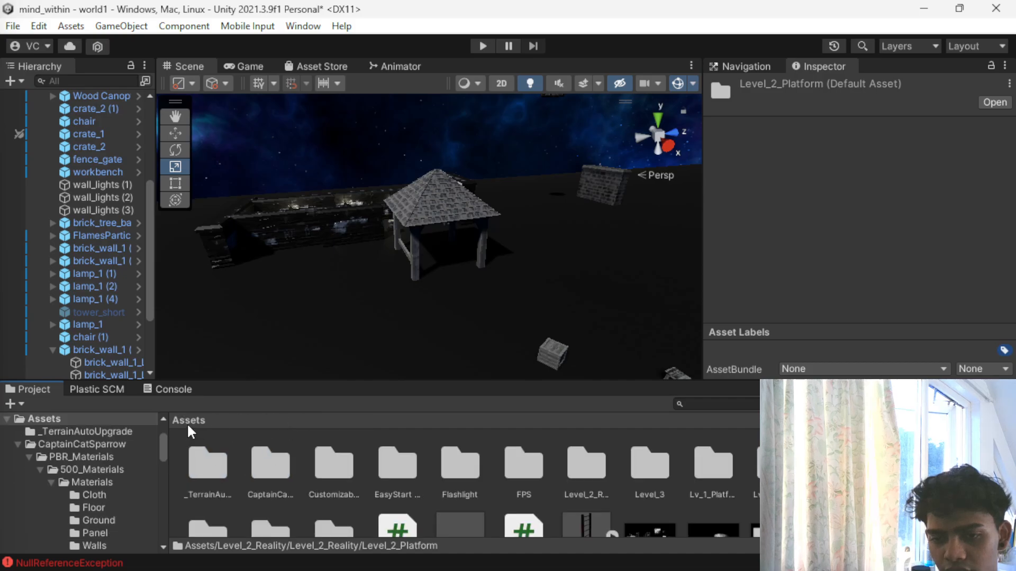
{"action": "scroll", "coordinate": [529, 448], "scroll_direction": "down", "scroll_amount": 2}
- Remove the Animator component with the Level_2_Sign_Glitch_0 controller from Wood Canopy (1)
{"action": "left_click", "coordinate": [463, 203]}
{"action": "scroll", "coordinate": [929, 263], "scroll_direction": "down", "scroll_amount": 2}
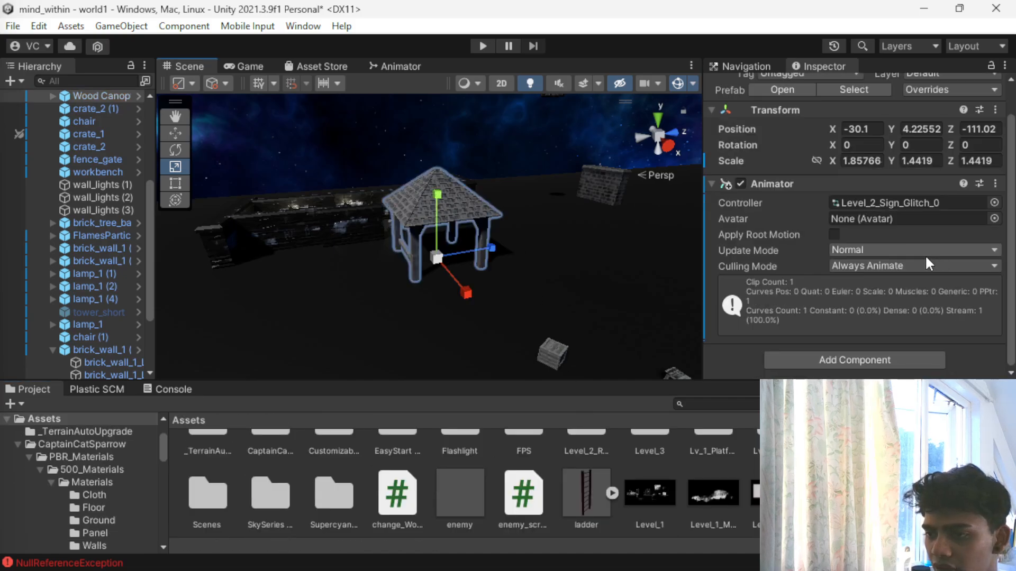
{"action": "scroll", "coordinate": [757, 208], "scroll_direction": "up", "scroll_amount": 2}
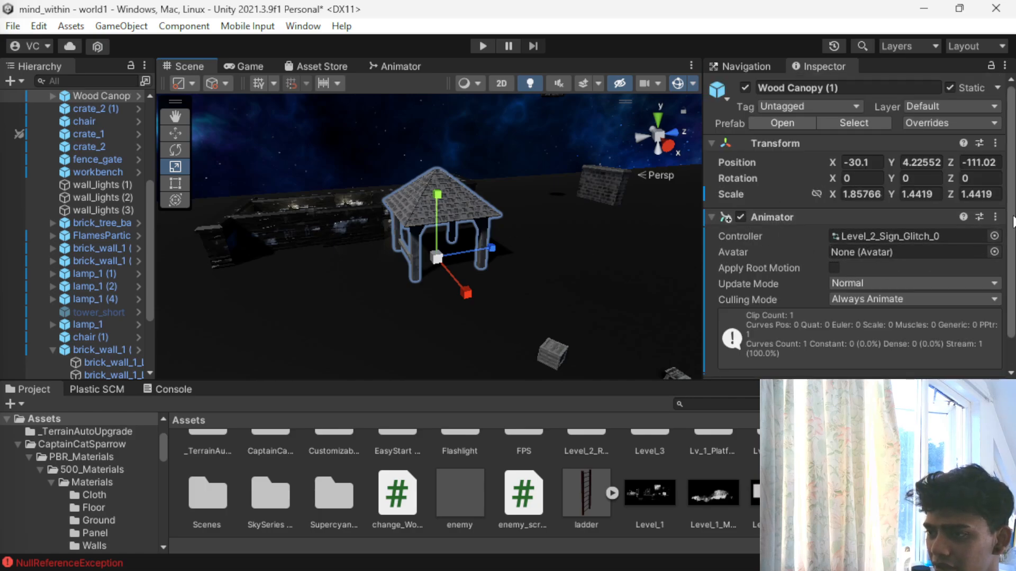
{"action": "left_click", "coordinate": [995, 218]}
{"action": "left_click", "coordinate": [866, 275]}
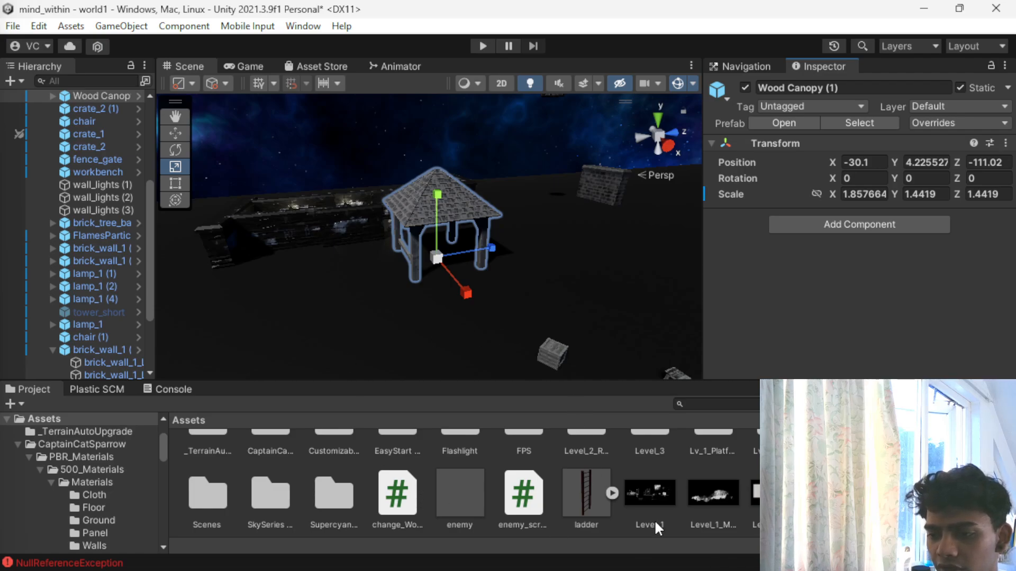
- Apply the Level_1 texture to the canopy's roof and check its material settings
{"action": "scroll", "coordinate": [659, 505], "scroll_direction": "up", "scroll_amount": 1}
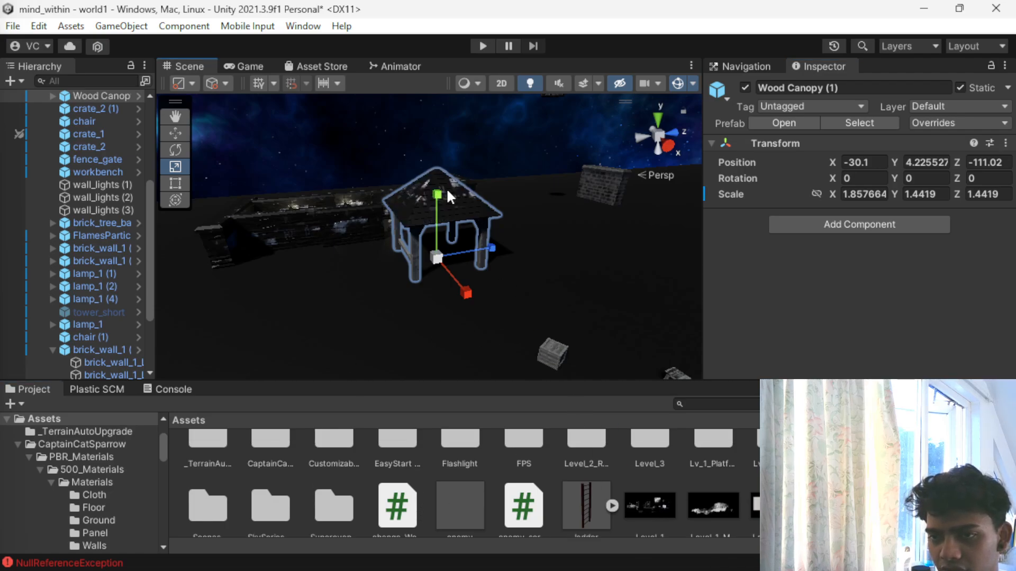
{"action": "scroll", "coordinate": [446, 212], "scroll_direction": "up", "scroll_amount": 2}
{"action": "scroll", "coordinate": [443, 210], "scroll_direction": "up", "scroll_amount": 1}
{"action": "left_click", "coordinate": [424, 142]}
{"action": "scroll", "coordinate": [876, 318], "scroll_direction": "down", "scroll_amount": 5}
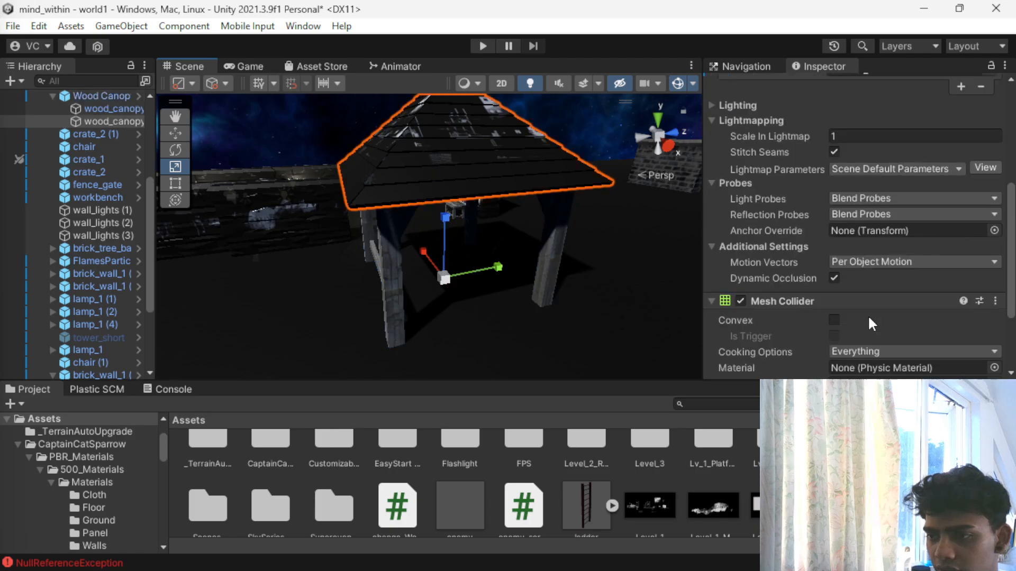
{"action": "scroll", "coordinate": [504, 224], "scroll_direction": "up", "scroll_amount": 3}
{"action": "scroll", "coordinate": [486, 258], "scroll_direction": "down", "scroll_amount": 3}
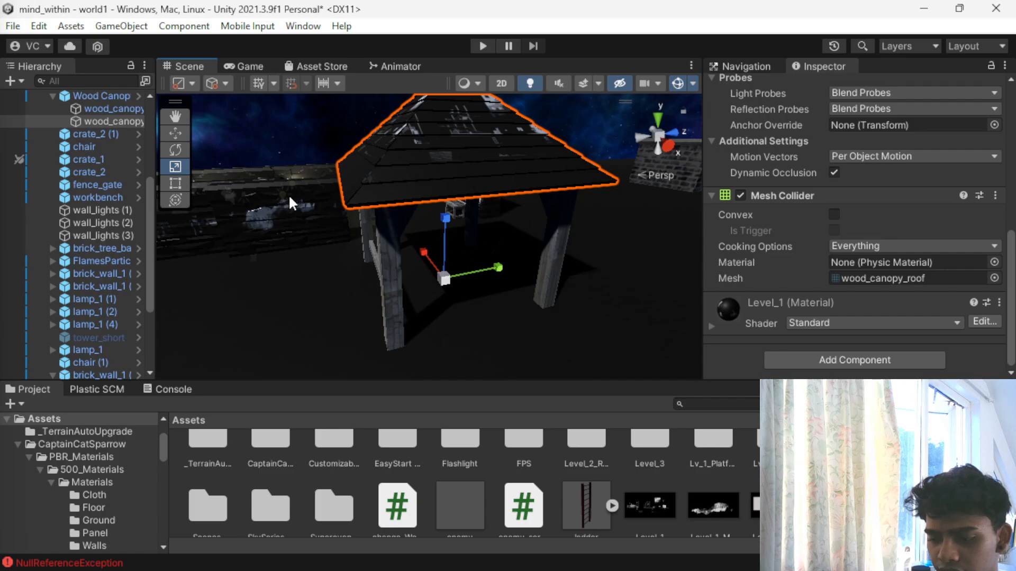
- Apply the Level_1 texture to the canopy's legs in place of the planks material
{"action": "left_click_drag", "start_coordinate": [288, 195], "coordinate": [717, 224], "text": "alt"}
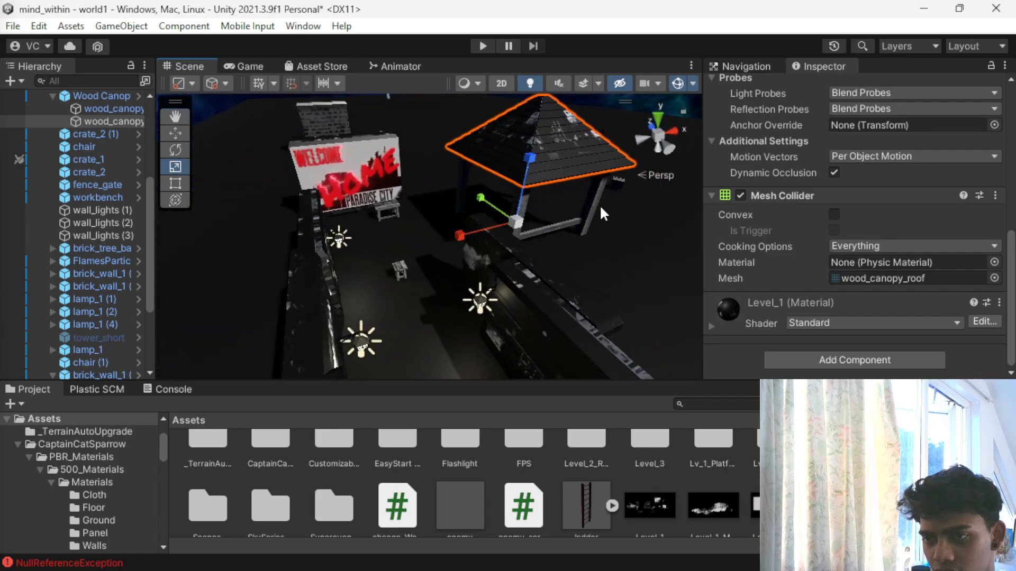
{"action": "left_click", "coordinate": [596, 208]}
{"action": "left_click_drag", "start_coordinate": [508, 227], "coordinate": [251, 145], "text": "alt"}
{"action": "left_click", "coordinate": [487, 166]}
{"action": "left_click", "coordinate": [487, 166]}
{"action": "left_click", "coordinate": [486, 166]}
{"action": "scroll", "coordinate": [994, 373], "scroll_direction": "down", "scroll_amount": 5}
{"action": "scroll", "coordinate": [994, 374], "scroll_direction": "down", "scroll_amount": 3}
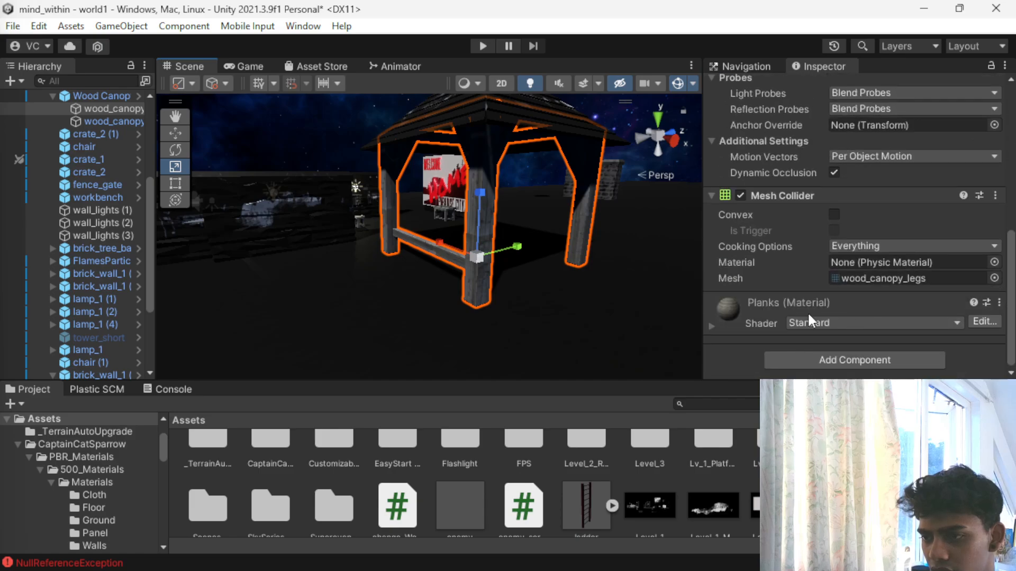
{"action": "left_click", "coordinate": [684, 500]}
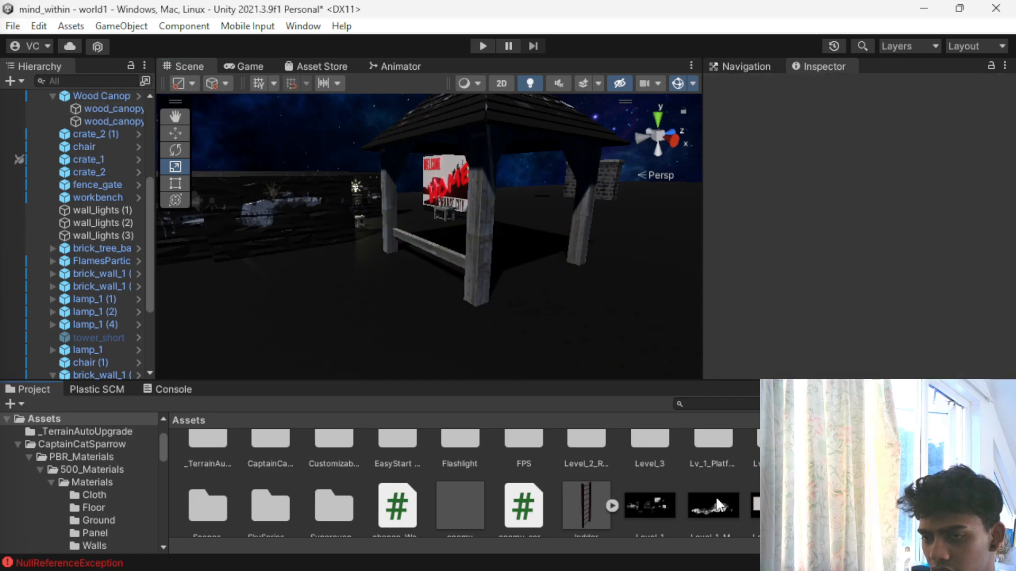
{"action": "left_click", "coordinate": [486, 241]}
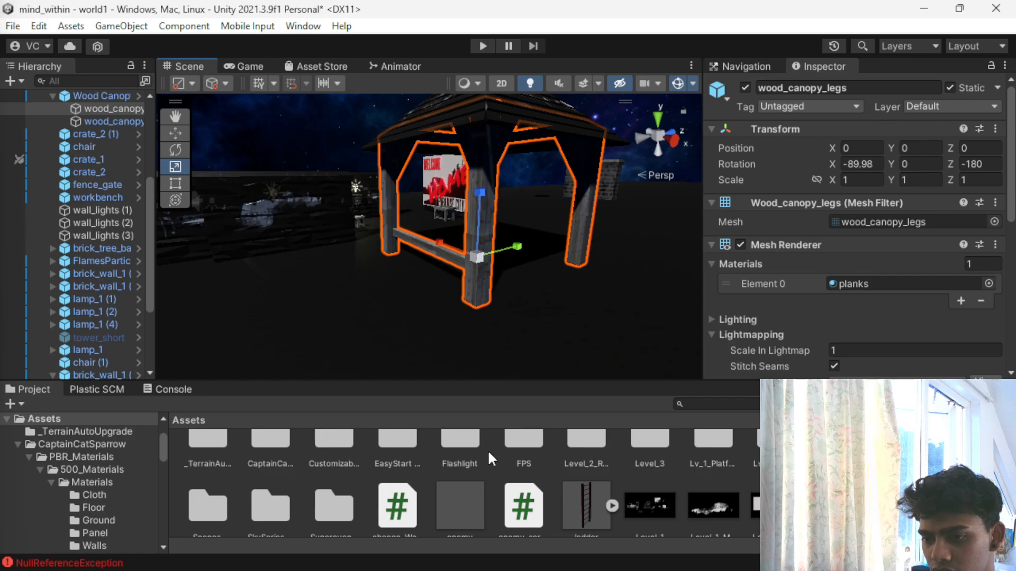
{"action": "left_click_drag", "start_coordinate": [629, 493], "coordinate": [518, 280]}
- Expand the Level_1 material on the canopy's legs and set its Albedo colour to pure red
{"action": "left_click_drag", "start_coordinate": [480, 167], "coordinate": [481, 165]}
{"action": "left_click_drag", "start_coordinate": [457, 239], "coordinate": [455, 296], "text": "alt"}
{"action": "scroll", "coordinate": [778, 277], "scroll_direction": "down", "scroll_amount": 5}
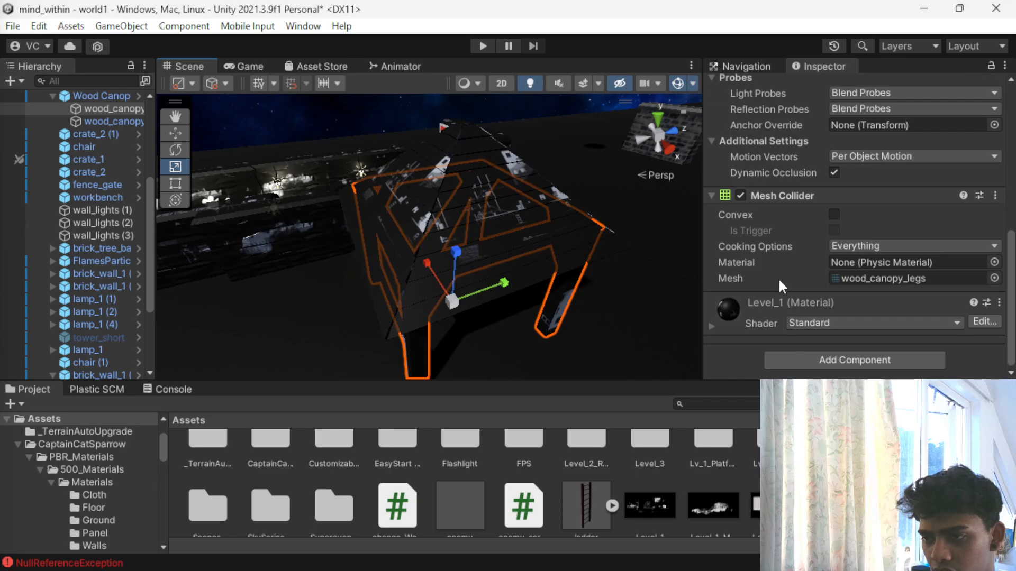
{"action": "scroll", "coordinate": [957, 221], "scroll_direction": "up", "scroll_amount": 4}
{"action": "scroll", "coordinate": [850, 297], "scroll_direction": "down", "scroll_amount": 5}
{"action": "scroll", "coordinate": [848, 298], "scroll_direction": "up", "scroll_amount": 5}
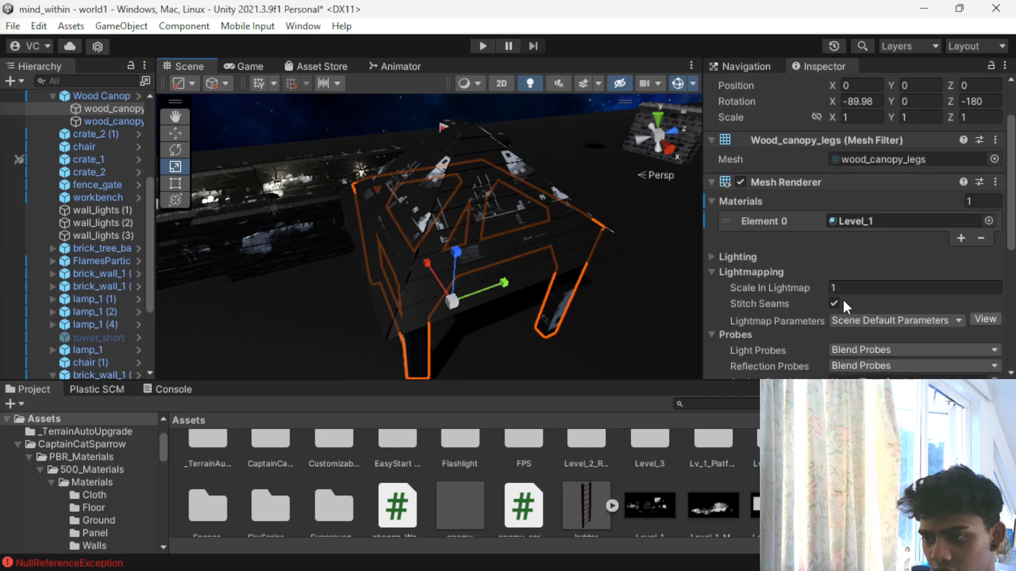
{"action": "scroll", "coordinate": [729, 320], "scroll_direction": "down", "scroll_amount": 5}
{"action": "left_click", "coordinate": [712, 324]}
{"action": "scroll", "coordinate": [875, 325], "scroll_direction": "down", "scroll_amount": 3}
{"action": "left_click", "coordinate": [845, 208]}
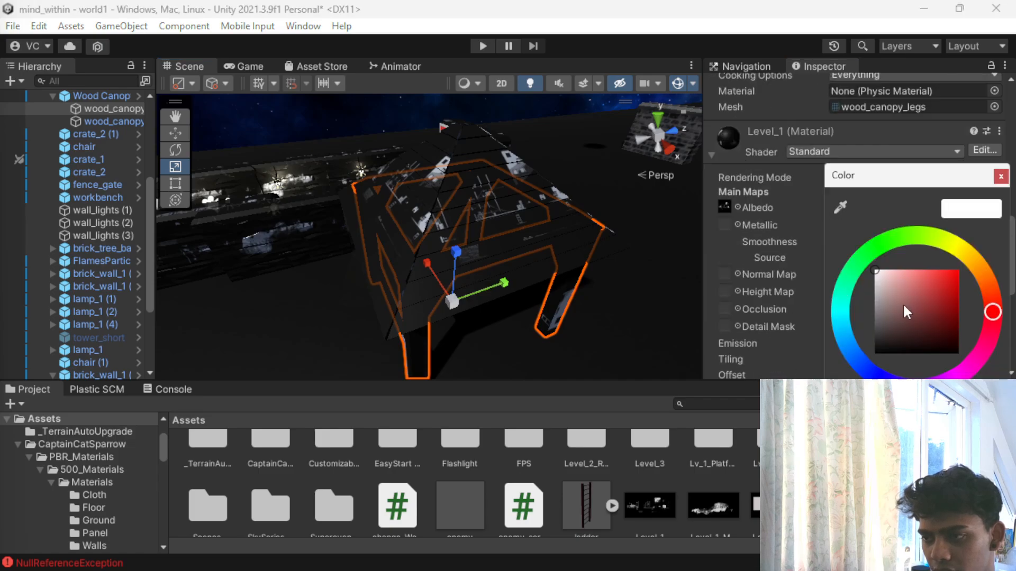
{"action": "left_click_drag", "start_coordinate": [900, 301], "coordinate": [1003, 311]}
{"action": "mouse_move", "coordinate": [915, 271]}
{"action": "left_mouse_down"}
{"action": "mouse_move", "coordinate": [947, 267]}
{"action": "mouse_move", "coordinate": [1004, 229]}
{"action": "left_mouse_up"}
- Look through the Level_1 material's shader choices, Albedo texture options and remaining settings
{"action": "left_click", "coordinate": [808, 154]}
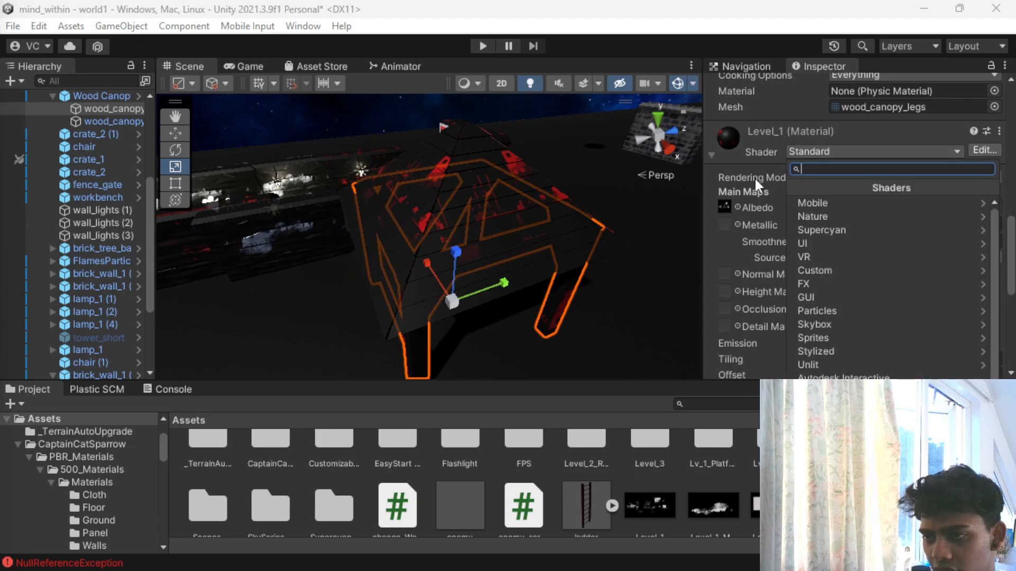
{"action": "left_click", "coordinate": [738, 208]}
{"action": "left_click", "coordinate": [737, 207]}
{"action": "double_click", "coordinate": [845, 279]}
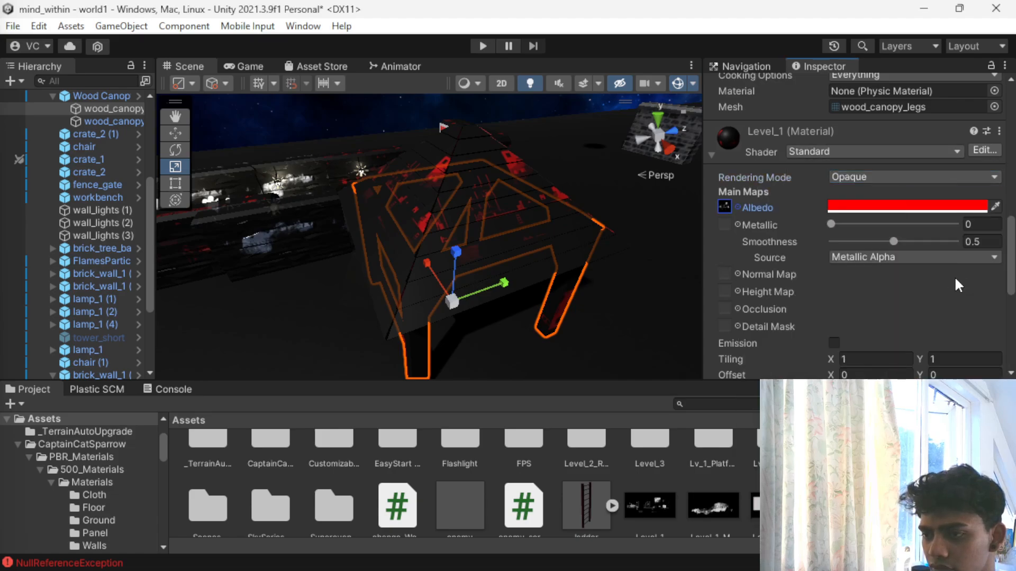
{"action": "scroll", "coordinate": [900, 288], "scroll_direction": "down", "scroll_amount": 5}
{"action": "scroll", "coordinate": [809, 286], "scroll_direction": "up", "scroll_amount": 6}
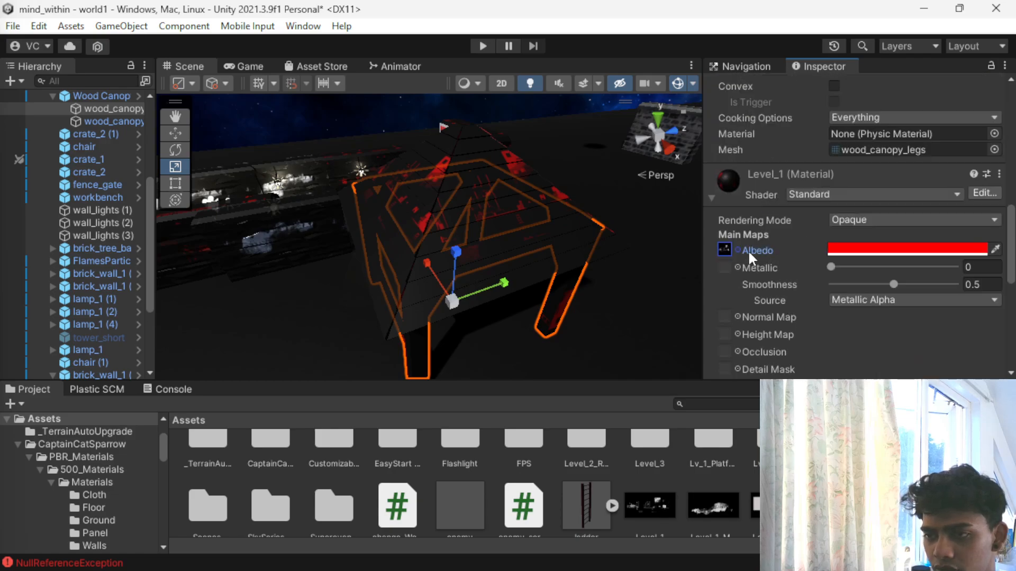
{"action": "scroll", "coordinate": [681, 265], "scroll_direction": "down", "scroll_amount": 5}
- Play-test the level, walking past the welcome sign, around the canopy and back between the brick walls
{"action": "left_click_drag", "start_coordinate": [681, 265], "coordinate": [607, 140], "text": "alt"}
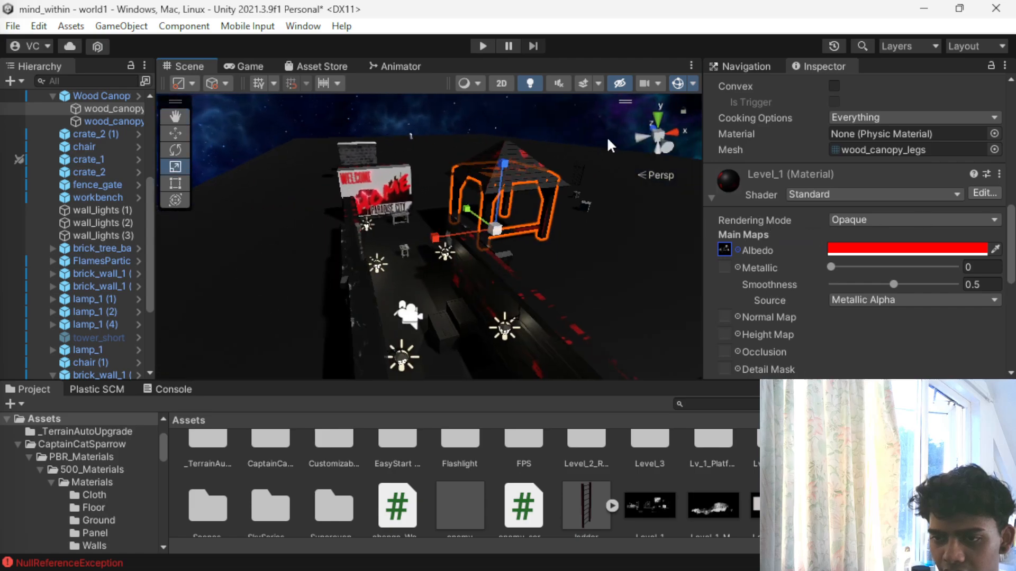
{"action": "left_click", "coordinate": [474, 49]}
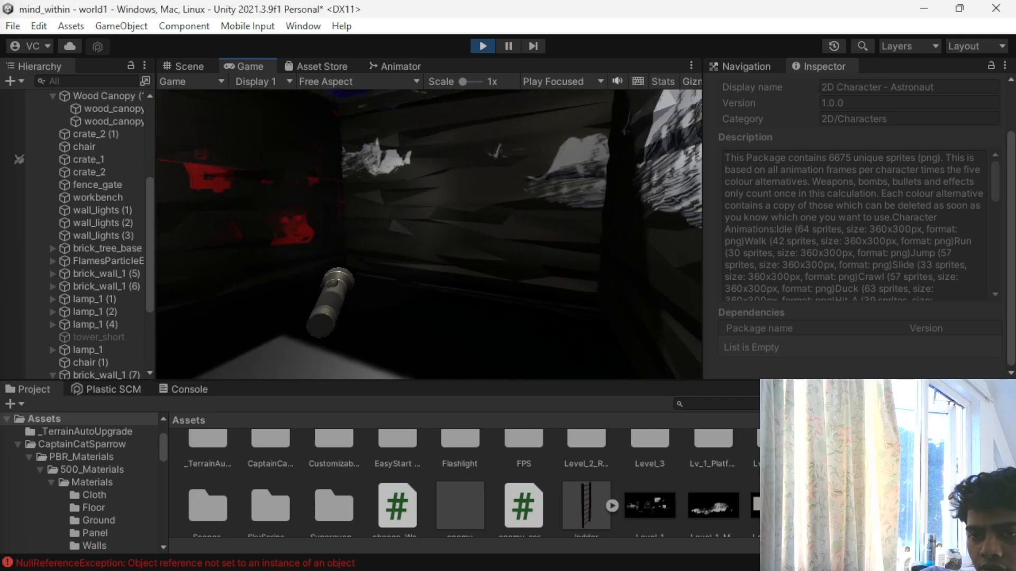
{"action": "key", "text": "w"}
{"action": "key", "text": "w"}
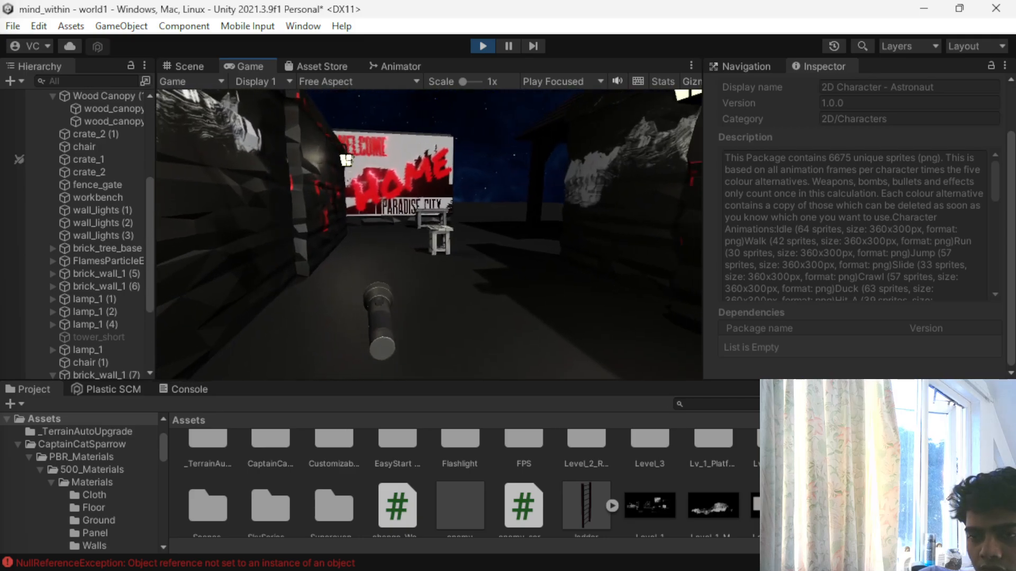
{"action": "key", "text": "w"}
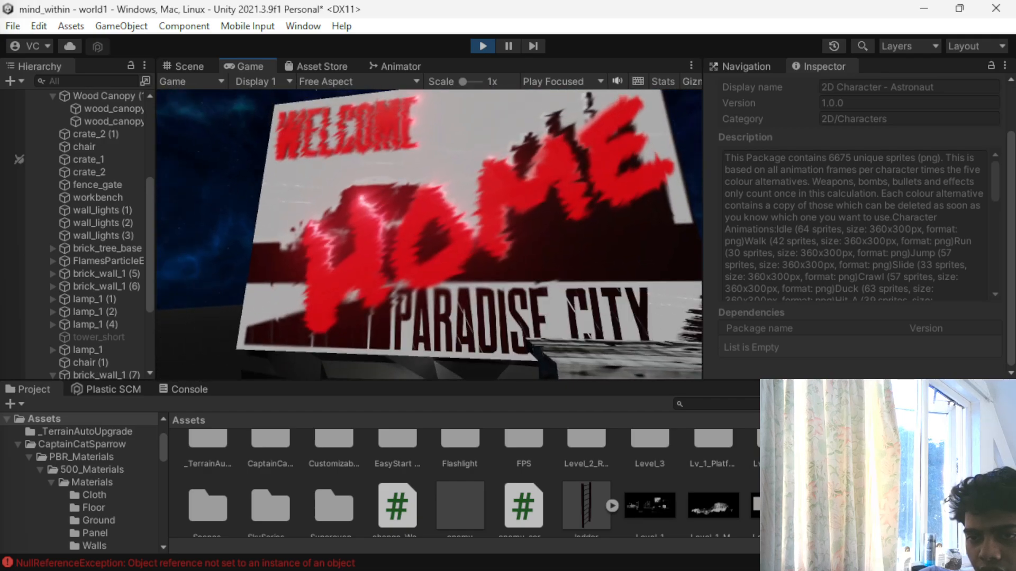
{"action": "key", "text": "w"}
{"action": "key", "text": "w"}
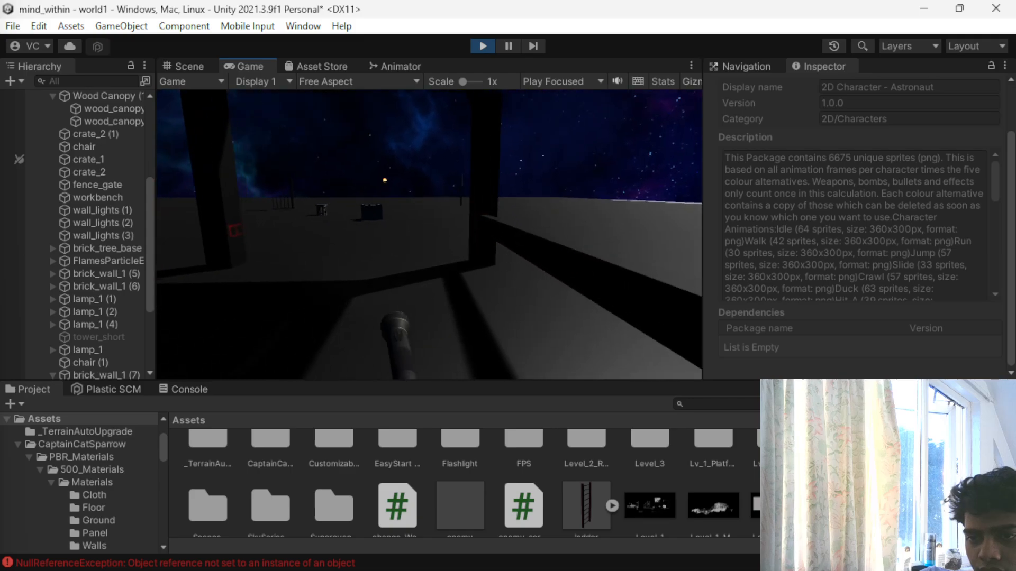
{"action": "key", "text": "w"}
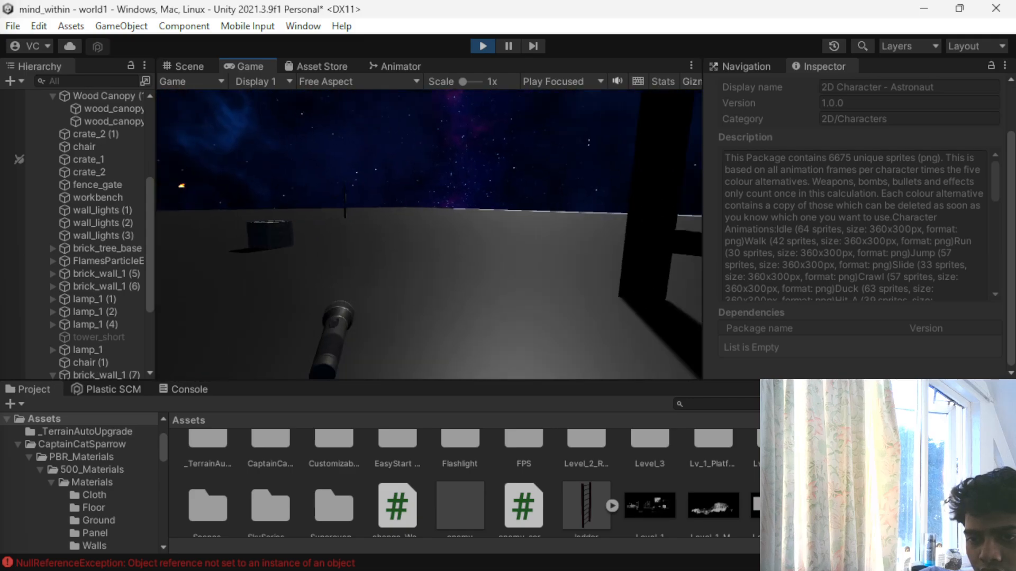
{"action": "key", "text": "w"}
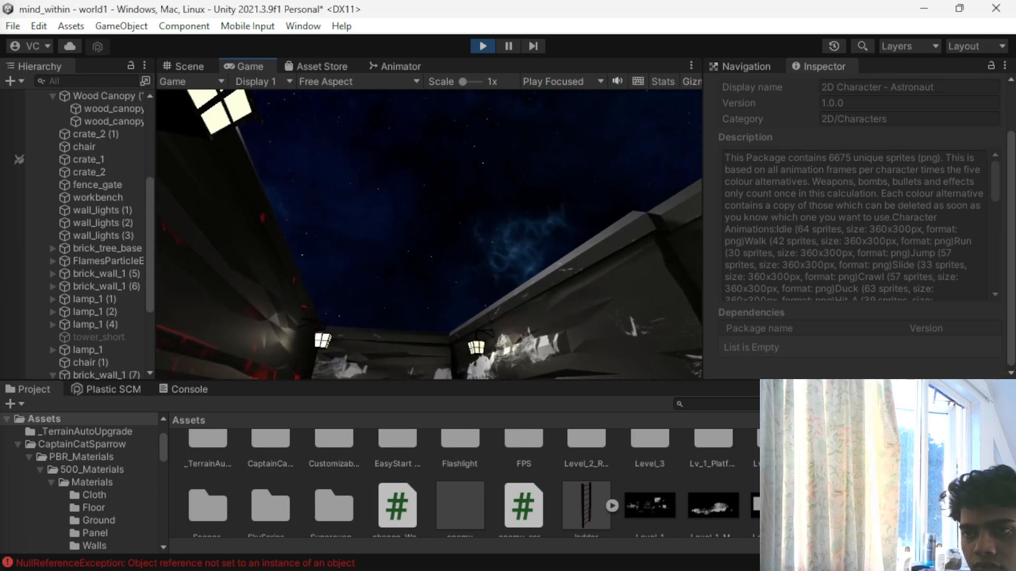
{"action": "key", "text": "Escape"}
{"action": "left_click", "coordinate": [481, 45]}
- Apply the Level_1_Sky_Background texture to the roof and legs of Wood Canopy (1)
{"action": "scroll", "coordinate": [402, 325], "scroll_direction": "down", "scroll_amount": 2}
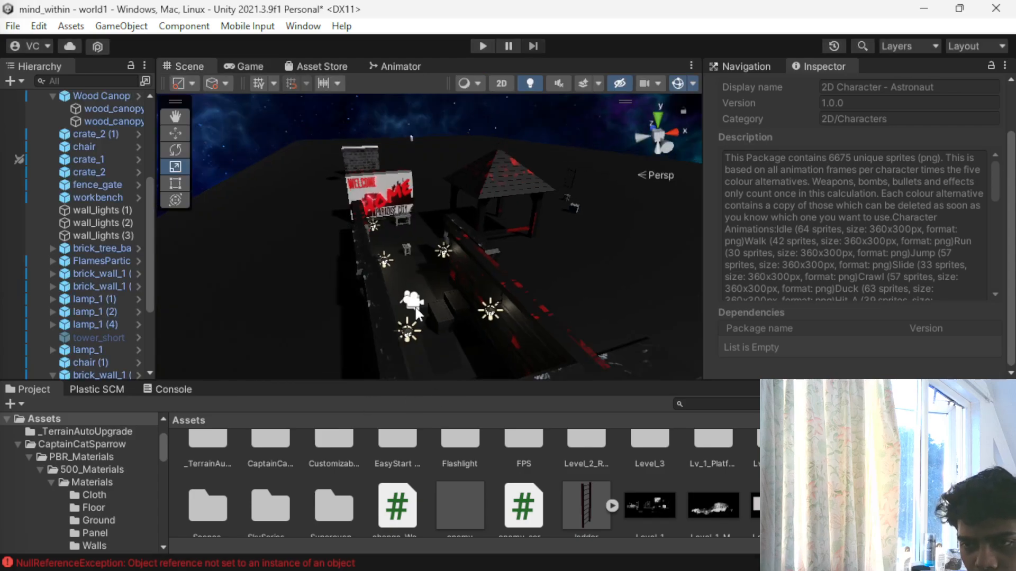
{"action": "left_click", "coordinate": [509, 195]}
{"action": "left_click", "coordinate": [501, 190]}
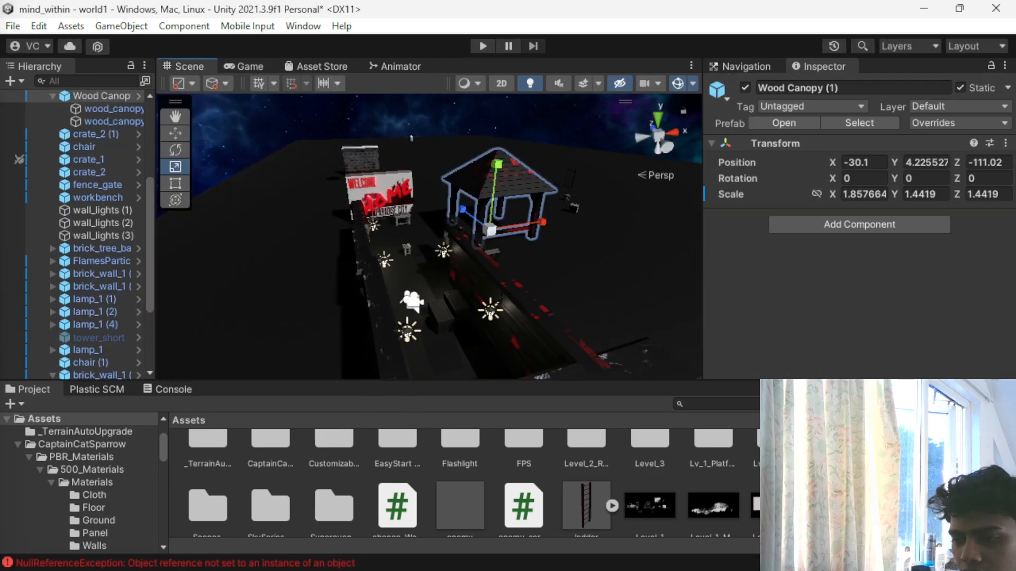
{"action": "scroll", "coordinate": [465, 484], "scroll_direction": "down", "scroll_amount": 1}
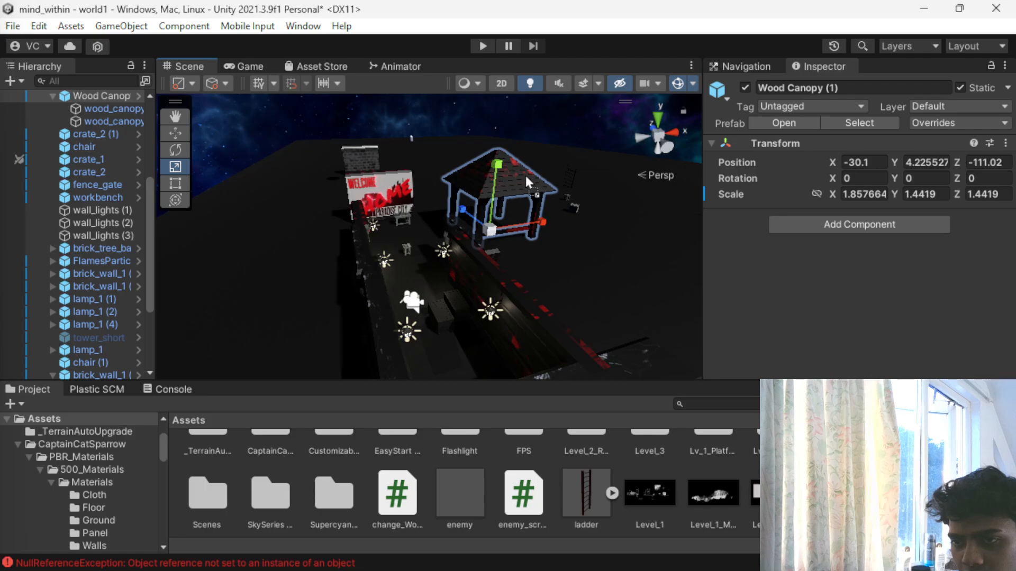
{"action": "scroll", "coordinate": [751, 481], "scroll_direction": "up", "scroll_amount": 1}
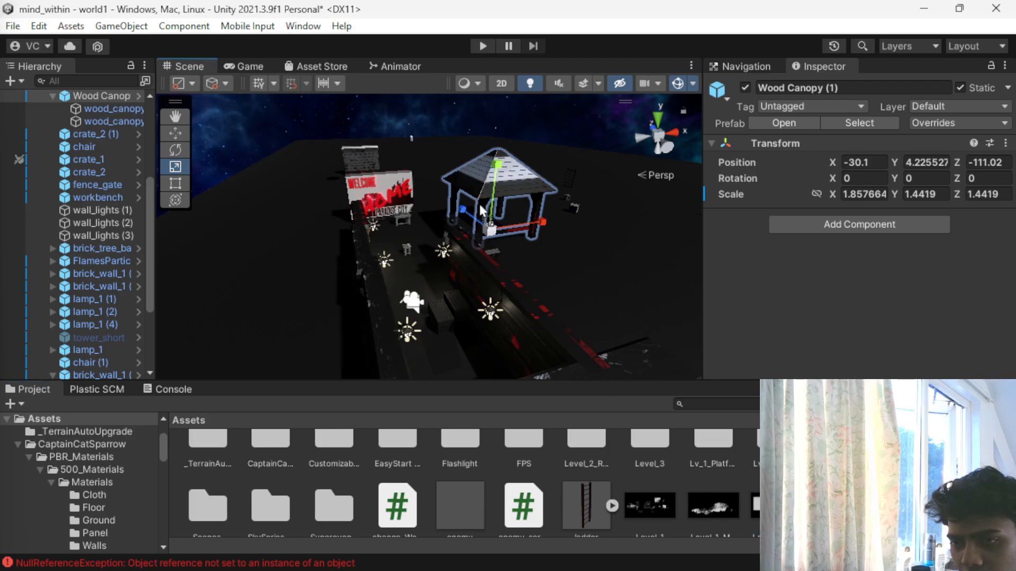
{"action": "scroll", "coordinate": [519, 244], "scroll_direction": "up", "scroll_amount": 5}
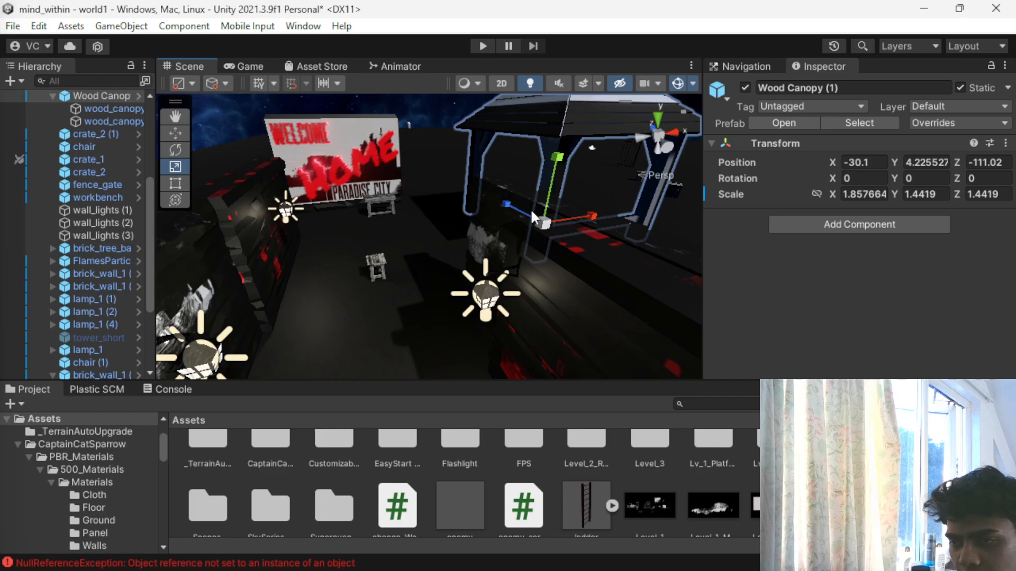
{"action": "middle_click_drag", "start_coordinate": [570, 172], "coordinate": [412, 221]}
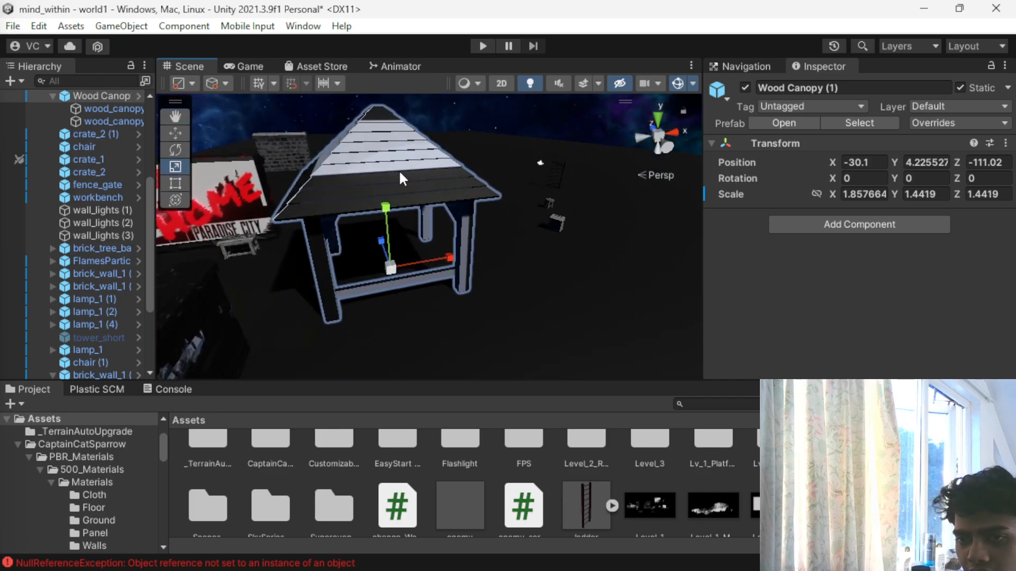
- Set the Albedo colour of the canopy roof's Level_1_Sky_Background material to pure red
{"action": "left_click", "coordinate": [410, 185]}
{"action": "scroll", "coordinate": [884, 288], "scroll_direction": "down", "scroll_amount": 10}
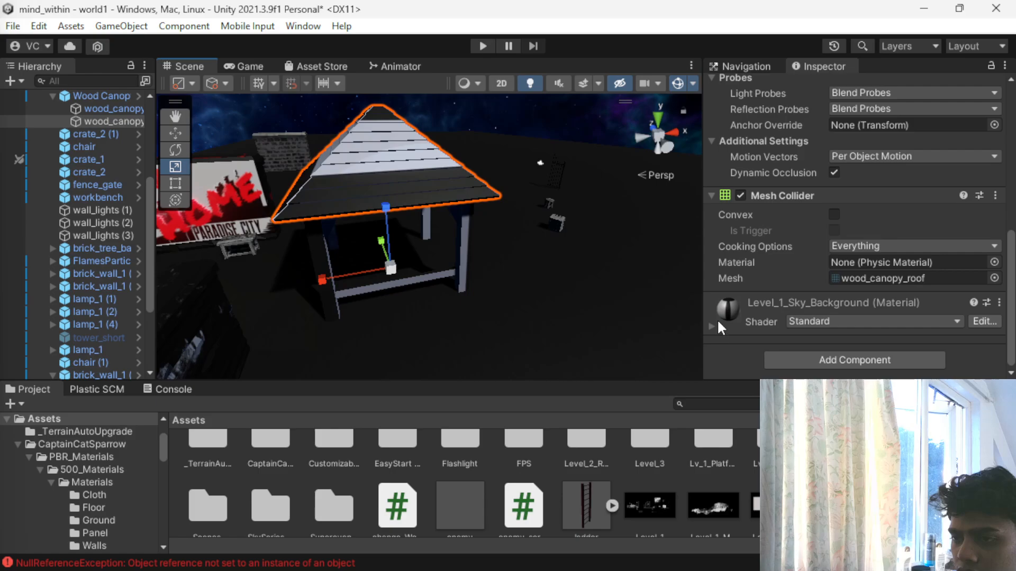
{"action": "left_click", "coordinate": [717, 322]}
{"action": "scroll", "coordinate": [794, 312], "scroll_direction": "down", "scroll_amount": 4}
{"action": "left_click", "coordinate": [834, 206]}
{"action": "left_click_drag", "start_coordinate": [882, 305], "coordinate": [945, 315]}
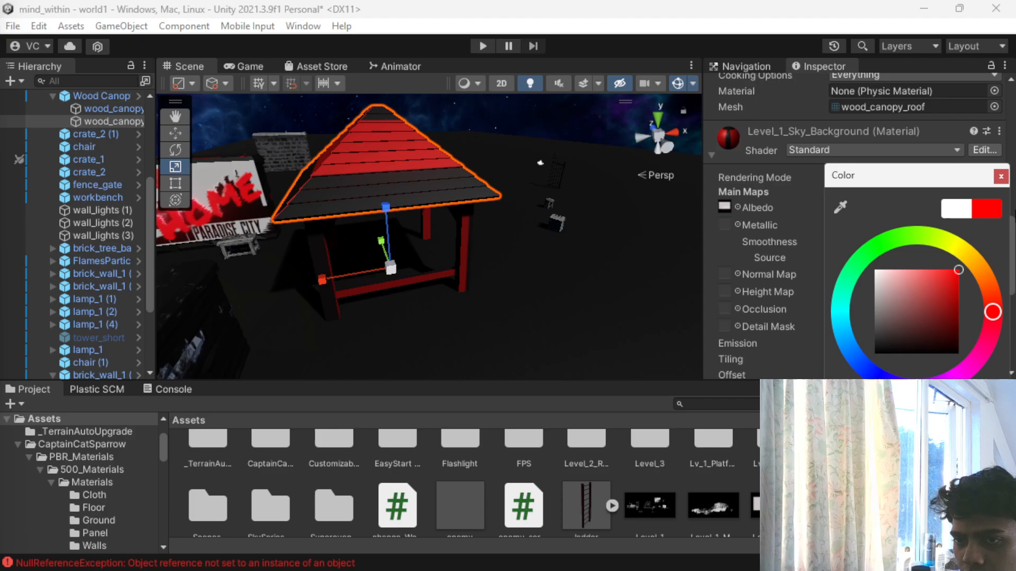
{"action": "scroll", "coordinate": [333, 231], "scroll_direction": "down", "scroll_amount": 8}
{"action": "scroll", "coordinate": [340, 264], "scroll_direction": "up", "scroll_amount": 8}
- Look over the red canopy, welcome sign, brick walls and platform from several distances
{"action": "left_click_drag", "start_coordinate": [333, 271], "coordinate": [569, 260], "text": "alt"}
{"action": "scroll", "coordinate": [354, 201], "scroll_direction": "down", "scroll_amount": 3}
{"action": "scroll", "coordinate": [569, 259], "scroll_direction": "down", "scroll_amount": 3}
{"action": "left_click", "coordinate": [565, 263]}
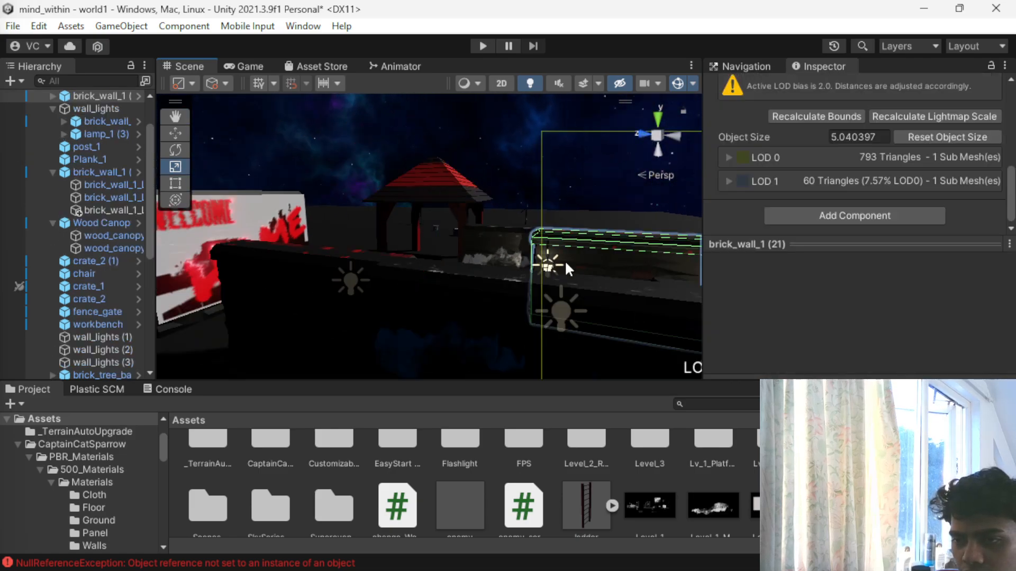
{"action": "scroll", "coordinate": [566, 263], "scroll_direction": "down", "scroll_amount": 3}
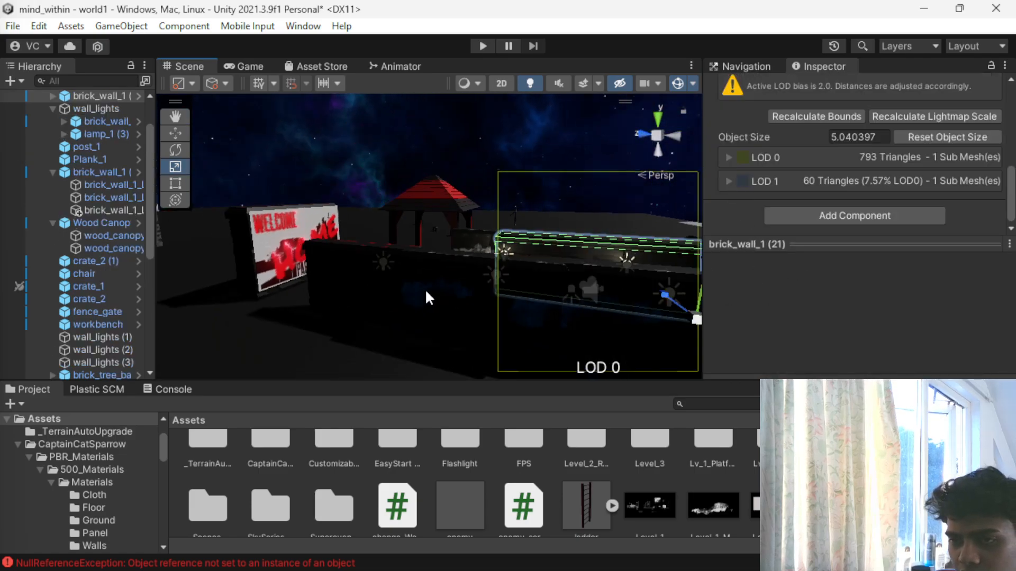
{"action": "left_click", "coordinate": [407, 306]}
{"action": "left_click", "coordinate": [407, 306]}
{"action": "left_click", "coordinate": [407, 312]}
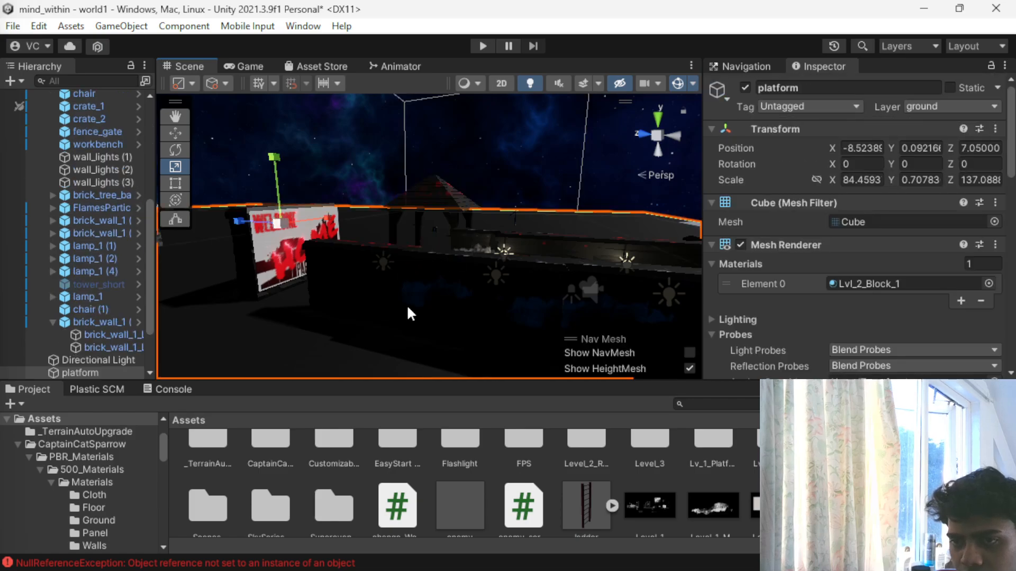
{"action": "left_click", "coordinate": [407, 312]}
- Apply the Level_1_Sky_Background texture to wood_canopy_legs and set that material's Albedo colour to pure red
{"action": "scroll", "coordinate": [520, 305], "scroll_direction": "up", "scroll_amount": 3}
{"action": "left_click_drag", "start_coordinate": [501, 298], "coordinate": [391, 303], "text": "alt"}
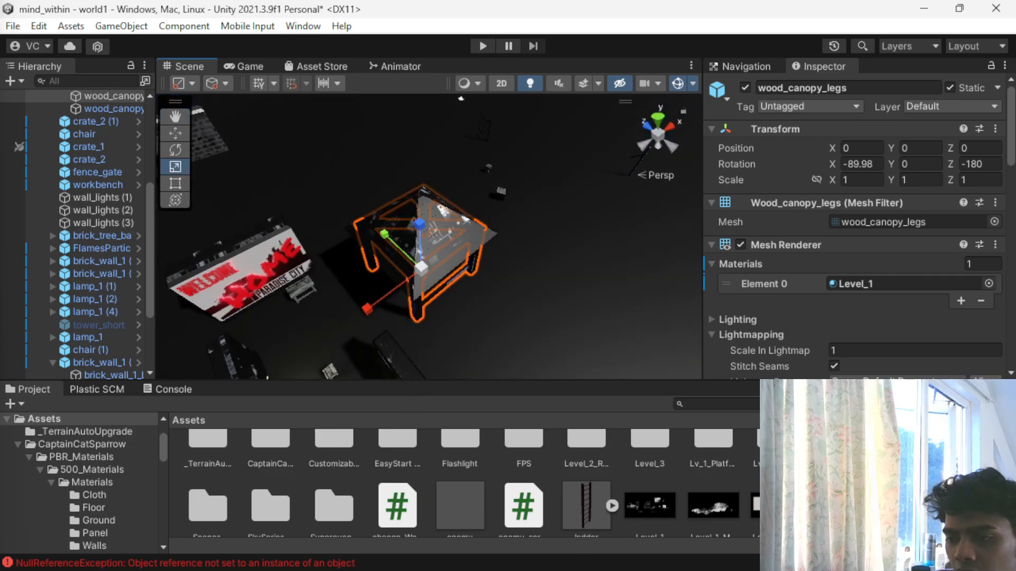
{"action": "scroll", "coordinate": [739, 513], "scroll_direction": "down", "scroll_amount": 1}
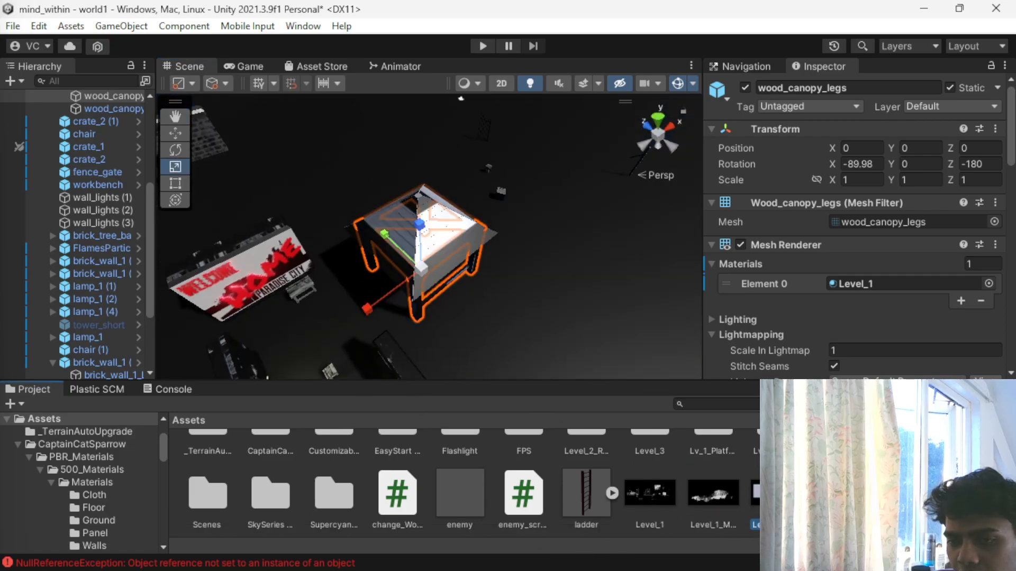
{"action": "scroll", "coordinate": [878, 265], "scroll_direction": "down", "scroll_amount": 10}
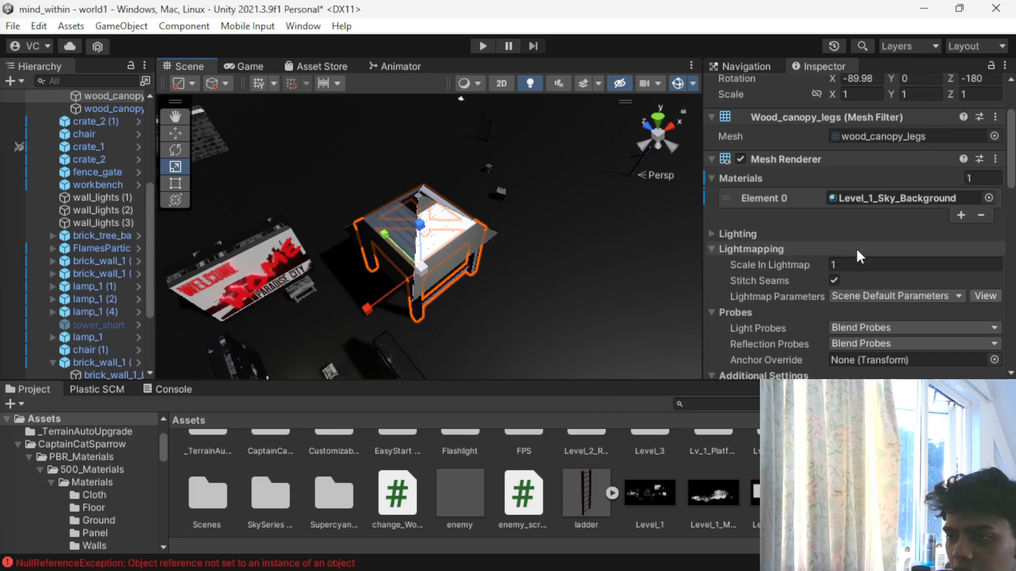
{"action": "left_click", "coordinate": [881, 314]}
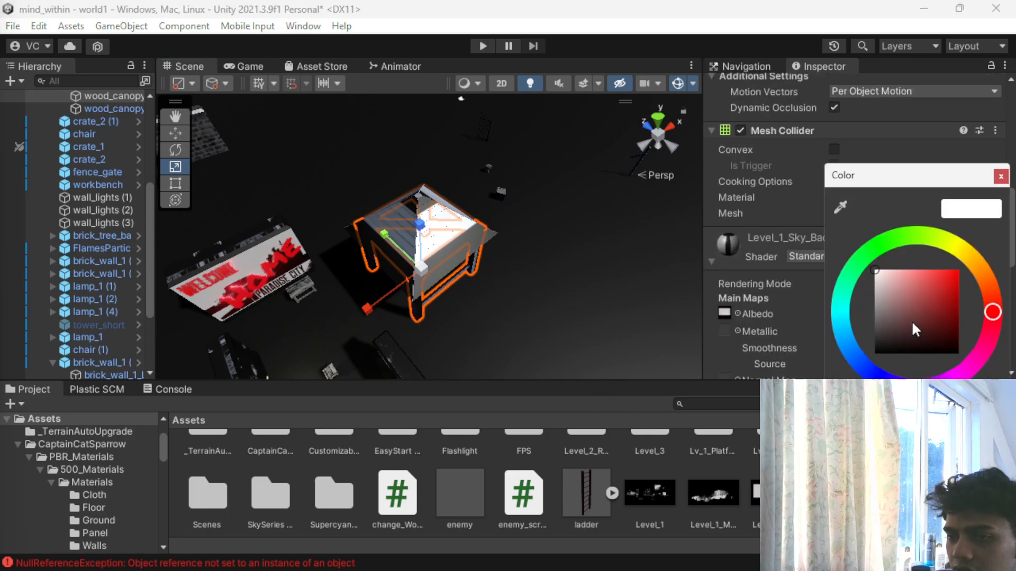
{"action": "left_click_drag", "start_coordinate": [916, 329], "coordinate": [958, 270]}
{"action": "left_click", "coordinate": [1000, 176]}
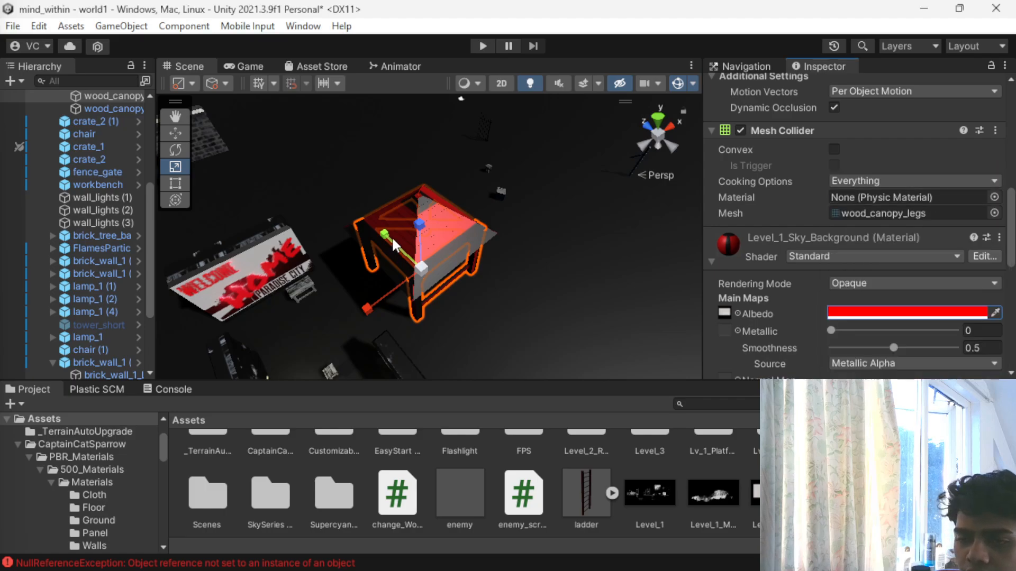
- Move Wood Canopy (1) along its Z axis towards the welcome sign, to about Z -107.93
{"action": "left_click", "coordinate": [476, 247]}
{"action": "left_click", "coordinate": [511, 323]}
{"action": "left_click_drag", "start_coordinate": [509, 317], "coordinate": [583, 223], "text": "alt"}
{"action": "left_click", "coordinate": [414, 208]}
{"action": "key", "text": "w"}
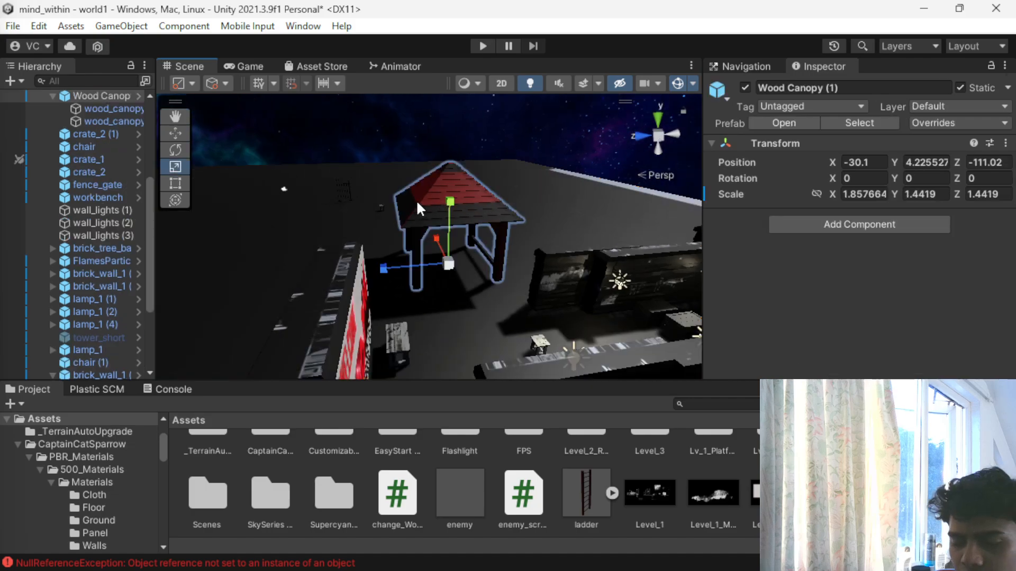
{"action": "left_click_drag", "start_coordinate": [379, 263], "coordinate": [332, 273]}
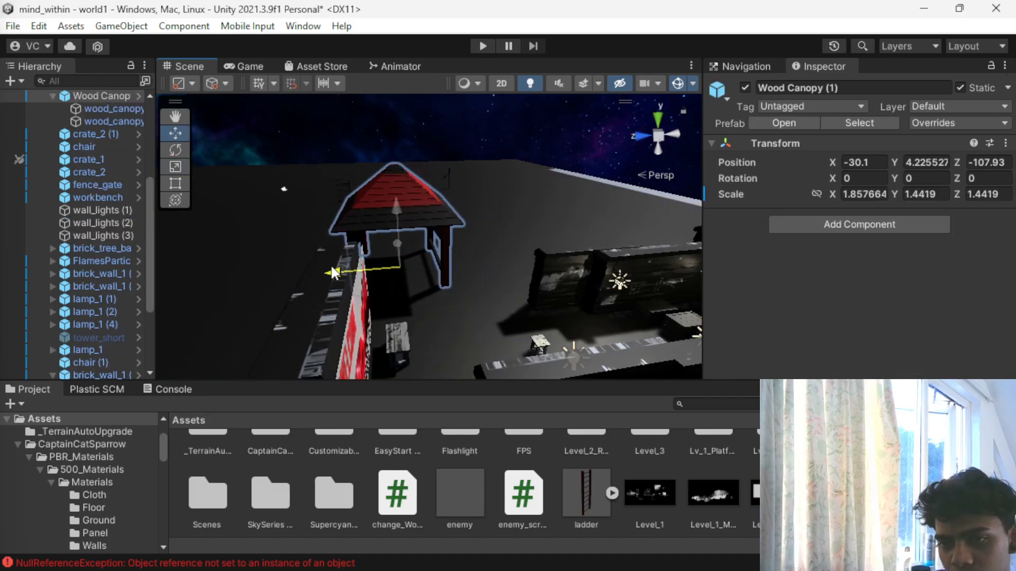
- Examine the layout of the canopy, welcome sign and lit brick walls from above and from the sides
{"action": "scroll", "coordinate": [489, 265], "scroll_direction": "down", "scroll_amount": 4}
{"action": "left_click", "coordinate": [408, 309]}
{"action": "left_click", "coordinate": [451, 287]}
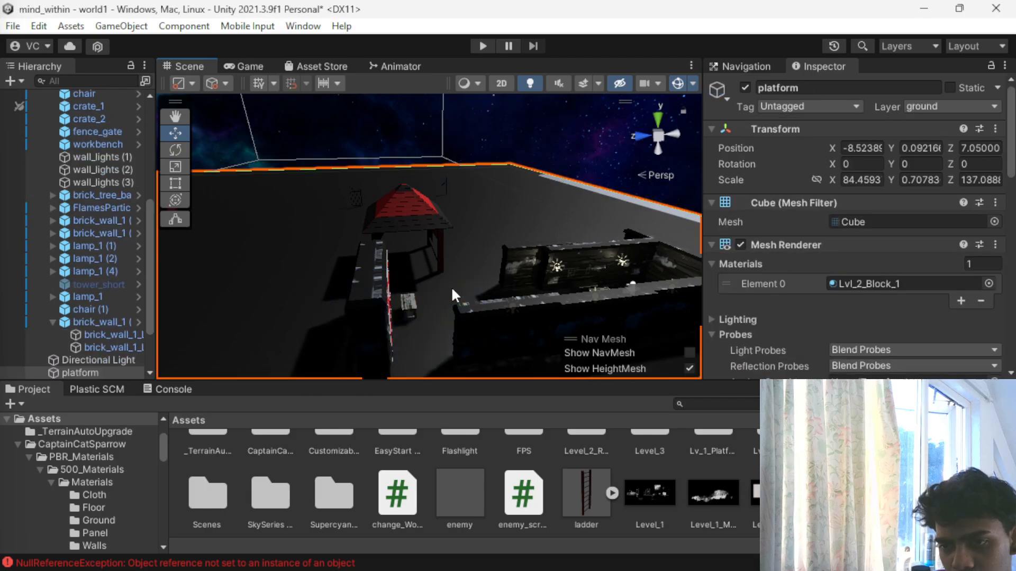
{"action": "left_click_drag", "start_coordinate": [519, 259], "coordinate": [385, 355], "text": "alt"}
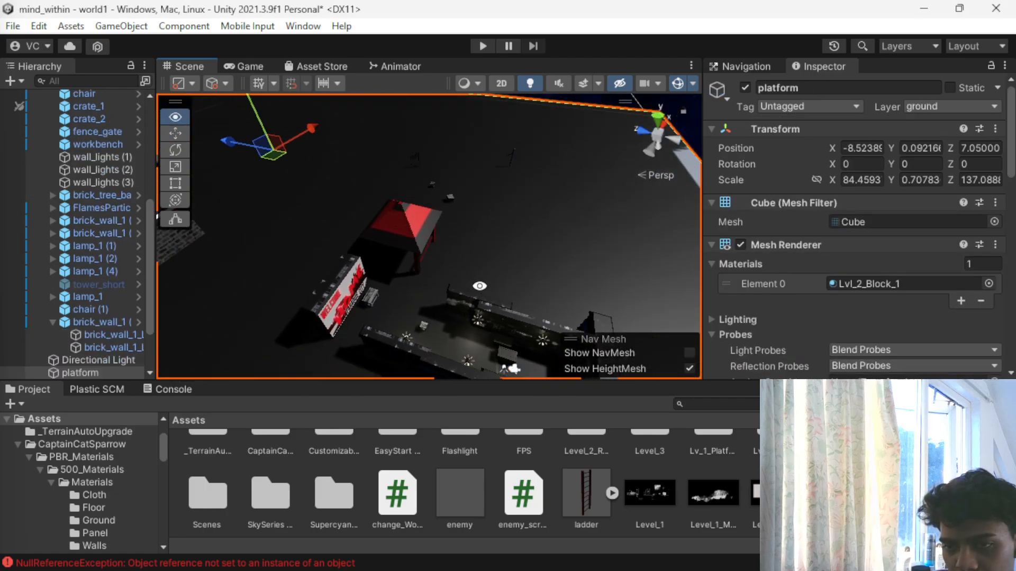
{"action": "left_click_drag", "start_coordinate": [478, 286], "coordinate": [318, 297], "text": "alt"}
{"action": "left_click", "coordinate": [311, 239]}
{"action": "left_click_drag", "start_coordinate": [225, 276], "coordinate": [360, 233]}
{"action": "scroll", "coordinate": [269, 305], "scroll_direction": "up", "scroll_amount": 3}
- Duplicate brick_wall_1 (6) and place the copy against the welcome sign at about X -44.1, Z -109.79
{"action": "middle_click_drag", "start_coordinate": [270, 310], "coordinate": [537, 232]}
{"action": "left_click", "coordinate": [584, 239]}
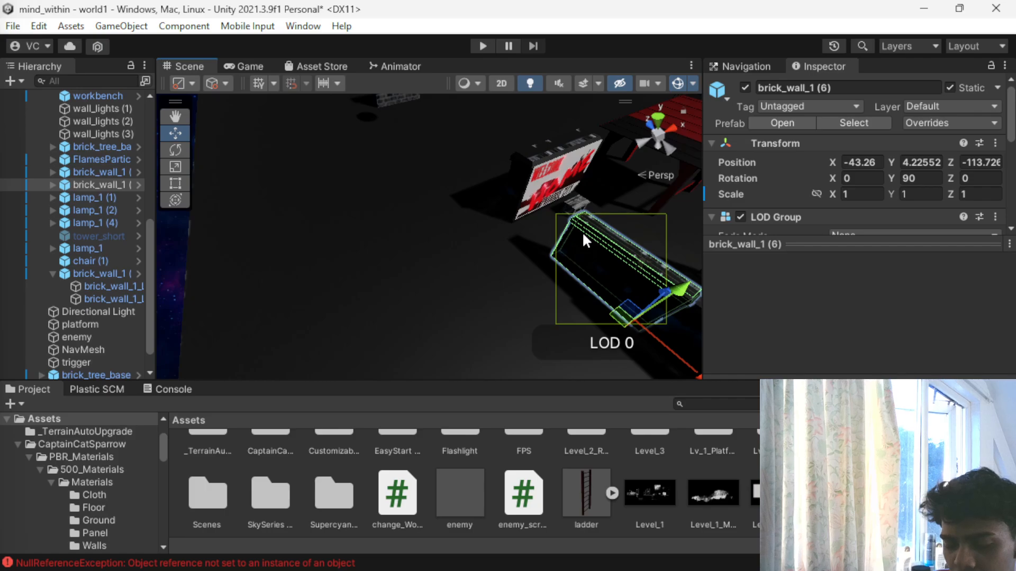
{"action": "key", "text": "ctrl+d"}
{"action": "left_click_drag", "start_coordinate": [654, 339], "coordinate": [558, 298]}
{"action": "left_click_drag", "start_coordinate": [598, 237], "coordinate": [593, 246]}
{"action": "left_click_drag", "start_coordinate": [591, 349], "coordinate": [483, 313], "text": "alt"}
{"action": "scroll", "coordinate": [484, 317], "scroll_direction": "up", "scroll_amount": 5}
{"action": "middle_click_drag", "start_coordinate": [483, 314], "coordinate": [430, 241]}
{"action": "left_click_drag", "start_coordinate": [549, 263], "coordinate": [373, 253]}
{"action": "scroll", "coordinate": [551, 332], "scroll_direction": "down", "scroll_amount": 8}
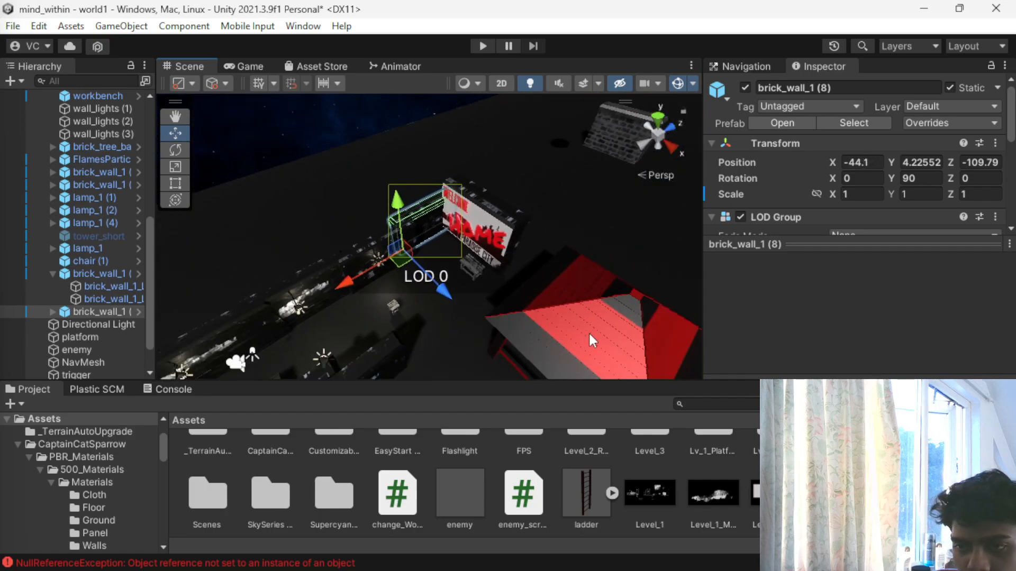
- Duplicate the brick wall on the canopy side of the corridor and position the copy beside the canopy, at about X 1.63, Z 9.18
{"action": "left_click", "coordinate": [576, 334]}
{"action": "scroll", "coordinate": [582, 317], "scroll_direction": "down", "scroll_amount": 4}
{"action": "left_click_drag", "start_coordinate": [570, 374], "coordinate": [515, 355]}
{"action": "scroll", "coordinate": [466, 368], "scroll_direction": "down", "scroll_amount": 3}
{"action": "left_click", "coordinate": [408, 308]}
{"action": "mouse_move", "coordinate": [408, 309]}
{"action": "left_mouse_down", "text": "alt"}
{"action": "mouse_move", "coordinate": [581, 282]}
{"action": "mouse_move", "coordinate": [395, 309]}
{"action": "left_mouse_up", "text": "alt"}
{"action": "key", "text": "ctrl+d"}
{"action": "scroll", "coordinate": [328, 300], "scroll_direction": "up", "scroll_amount": 5}
{"action": "left_click_drag", "start_coordinate": [327, 301], "coordinate": [466, 328], "text": "alt"}
{"action": "scroll", "coordinate": [359, 294], "scroll_direction": "up", "scroll_amount": 4}
{"action": "scroll", "coordinate": [359, 295], "scroll_direction": "down", "scroll_amount": 5}
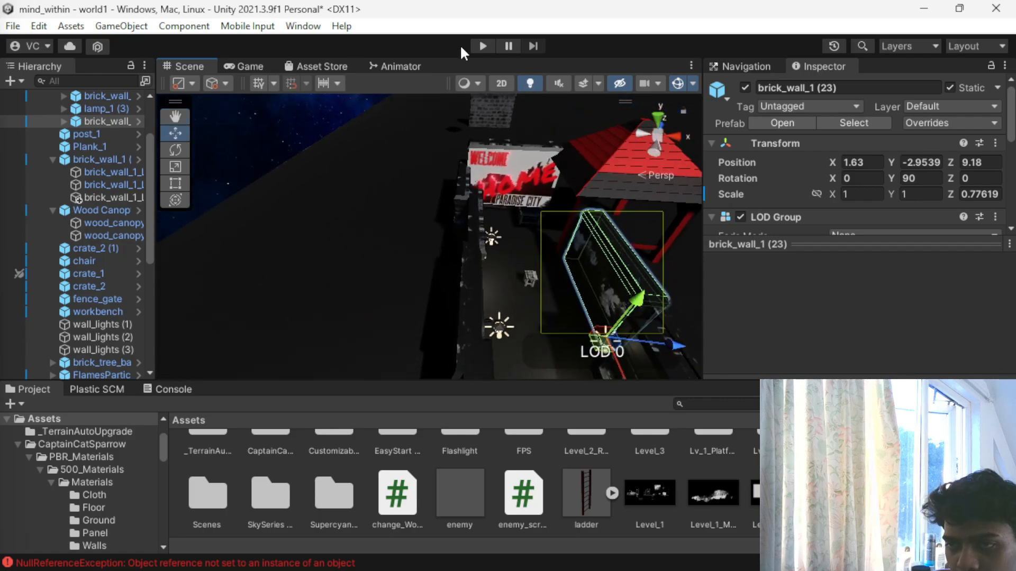
- Play-test the level, walking down the walled corridor to the welcome sign, around the canopy and along the outer brick wall
{"action": "left_click", "coordinate": [482, 46]}
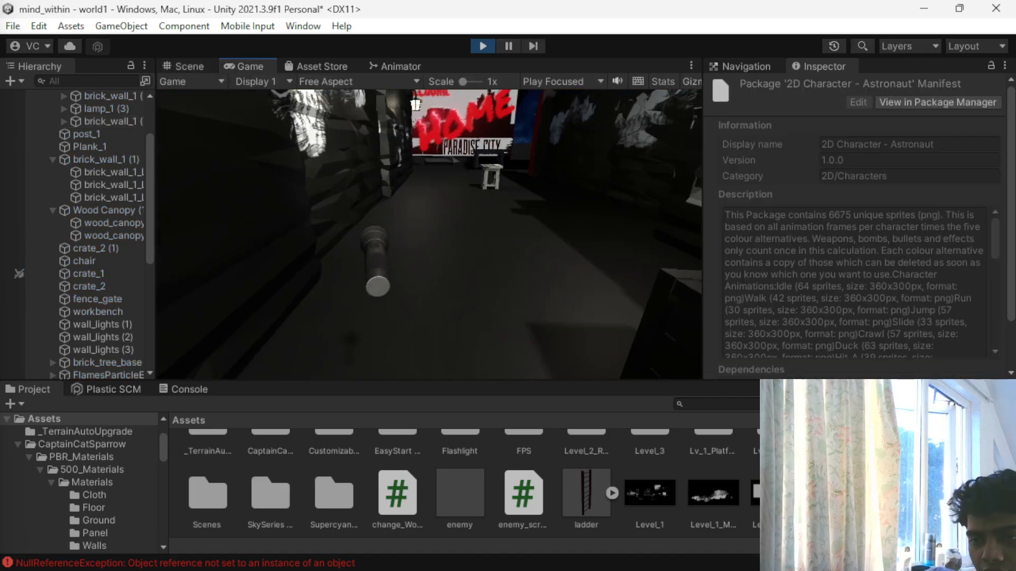
{"action": "key", "text": "w"}
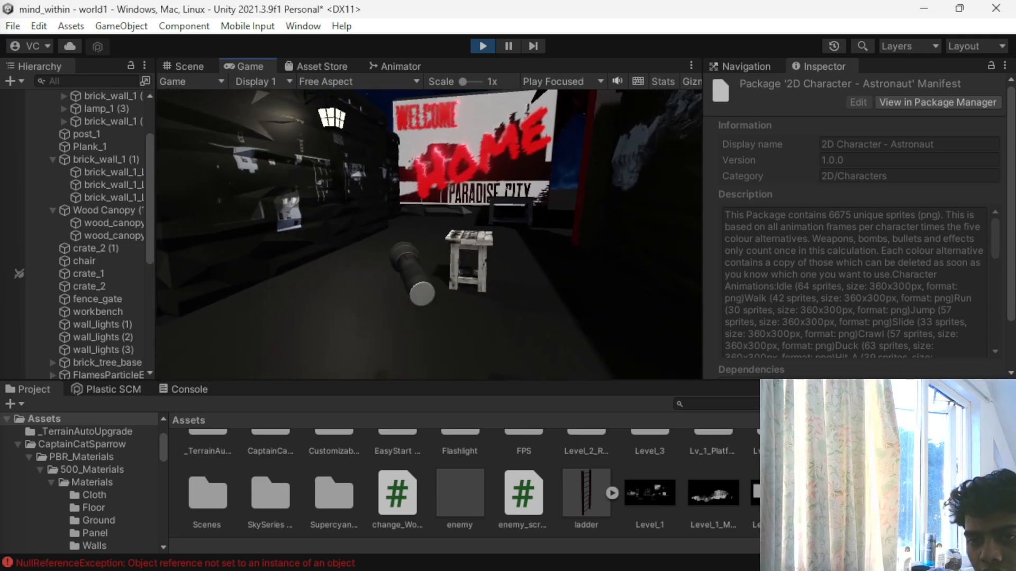
{"action": "key", "text": "w"}
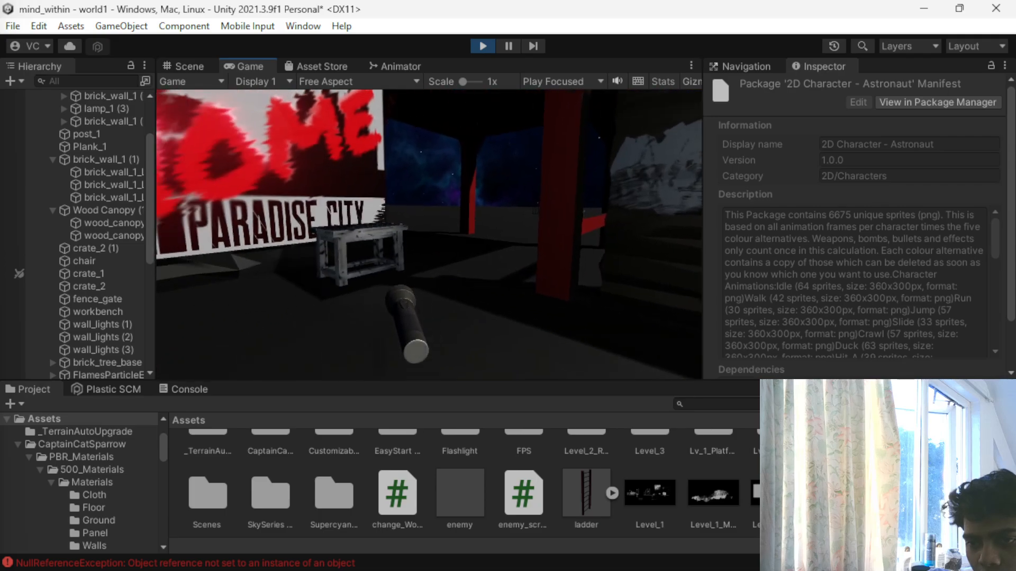
{"action": "key", "text": "w"}
{"action": "key", "text": "w"}
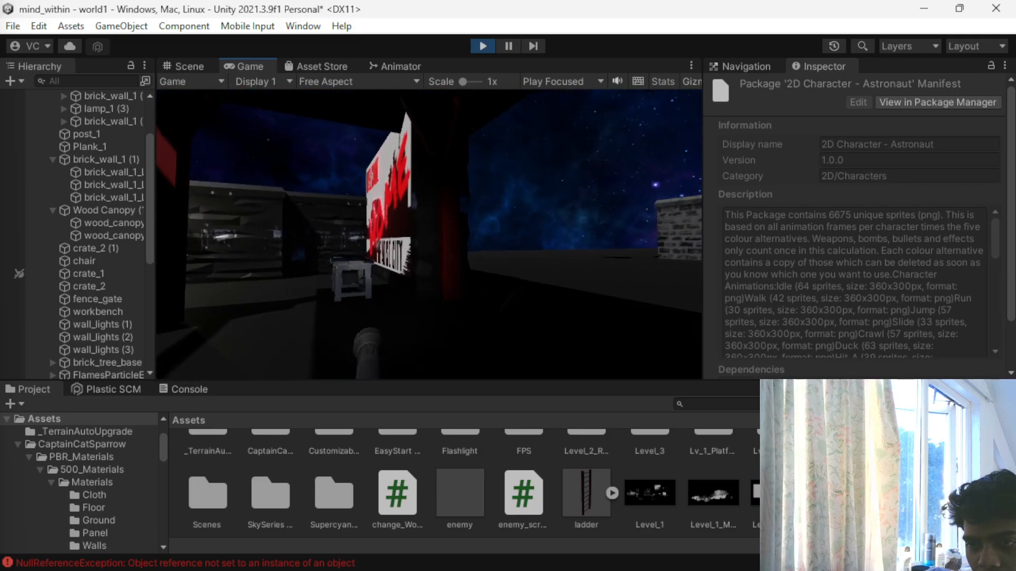
{"action": "key", "text": "w"}
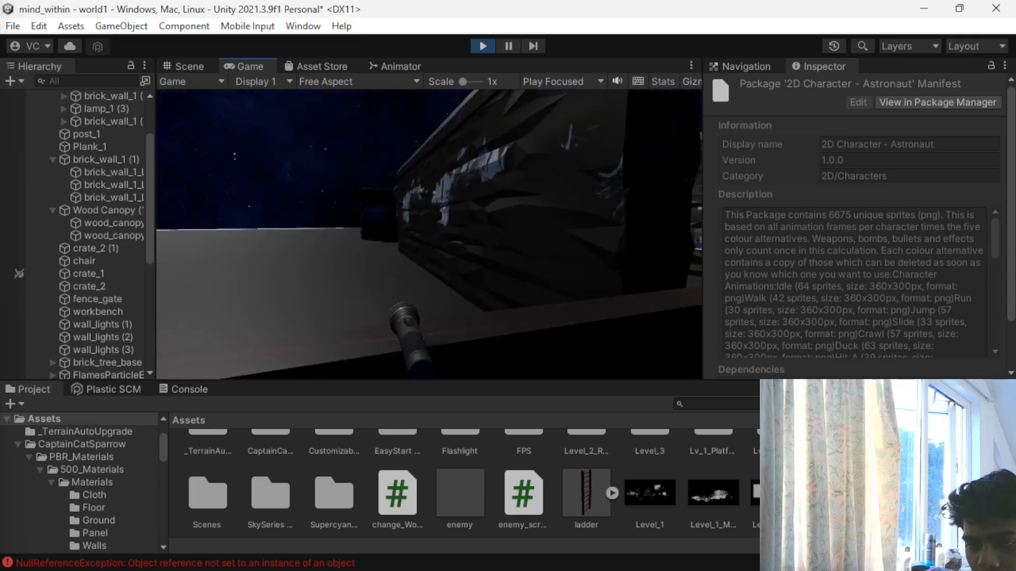
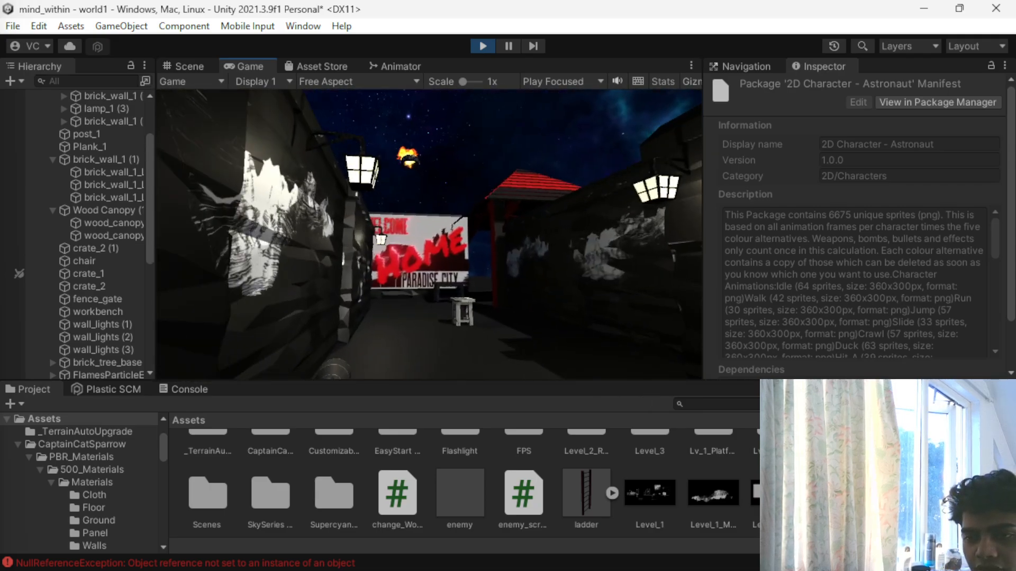
- Play-test the level once more around the welcome sign and beneath the canopy, and stop the game
{"action": "key", "text": "w"}
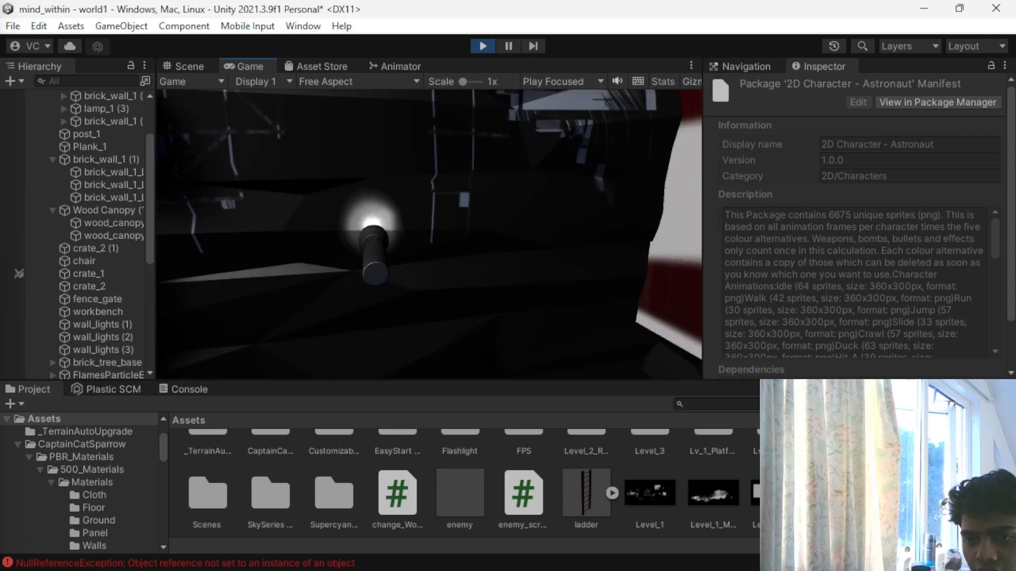
{"action": "key", "text": "d"}
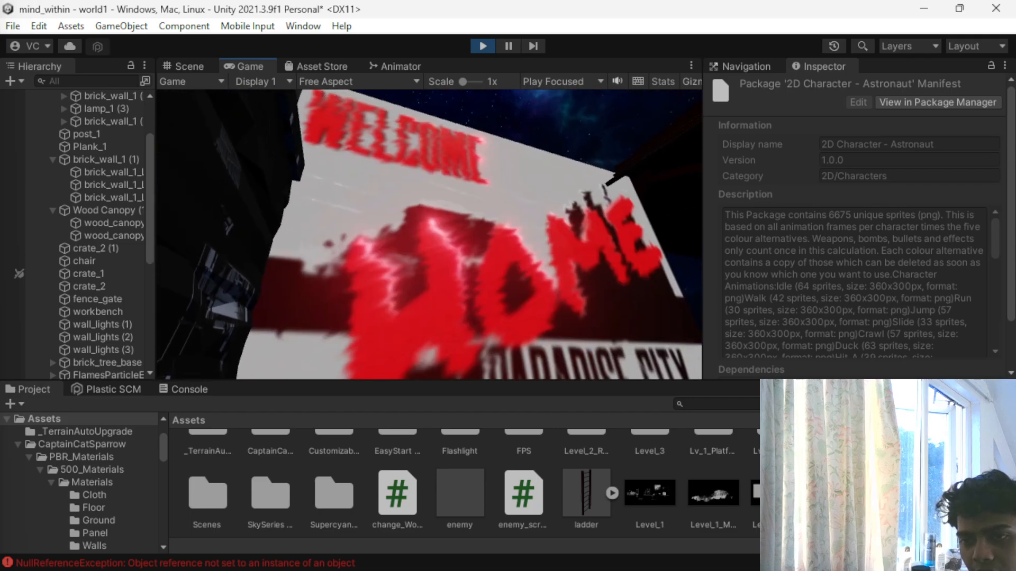
{"action": "key", "text": "w"}
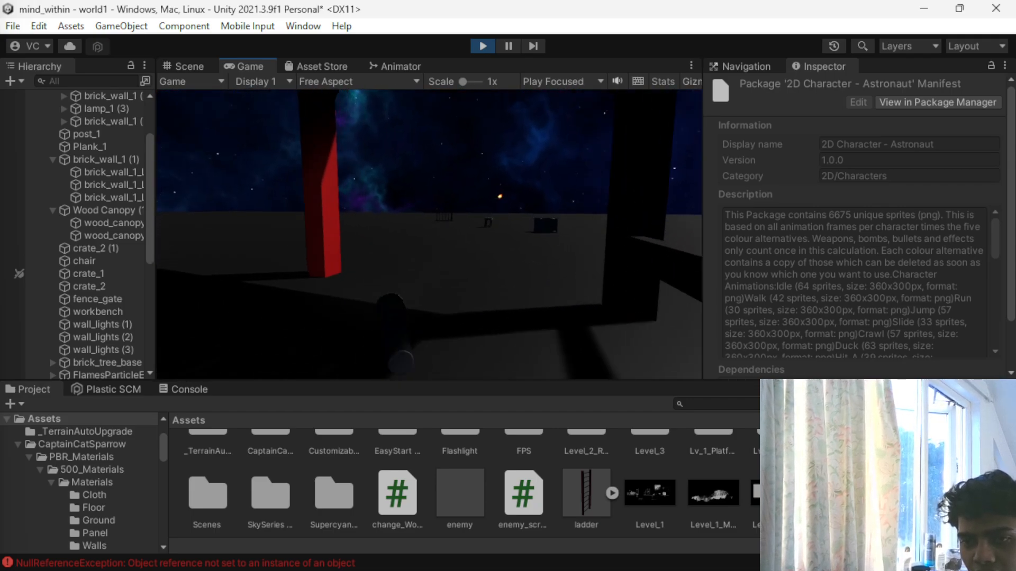
{"action": "key", "text": "w"}
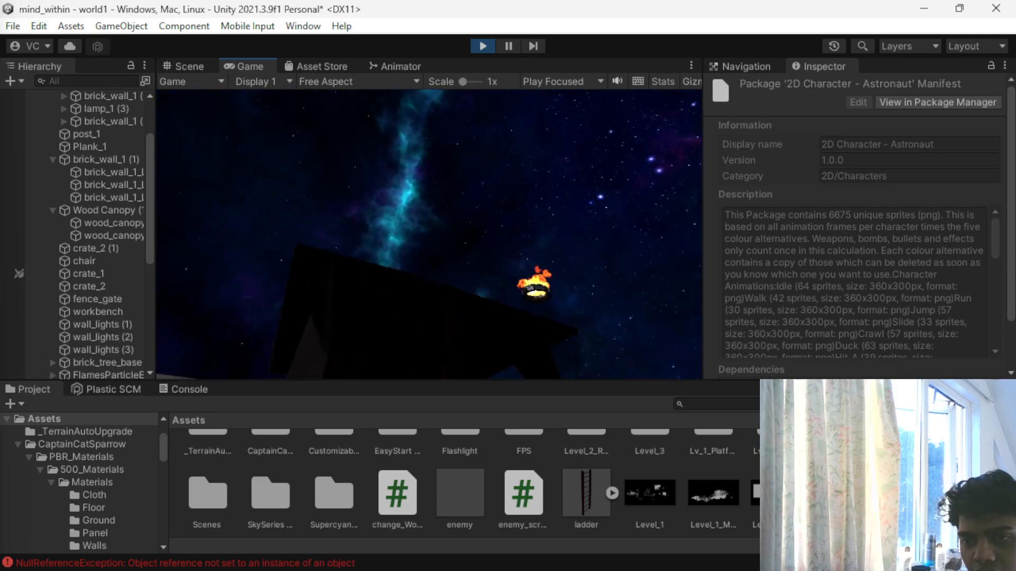
{"action": "key", "text": "w"}
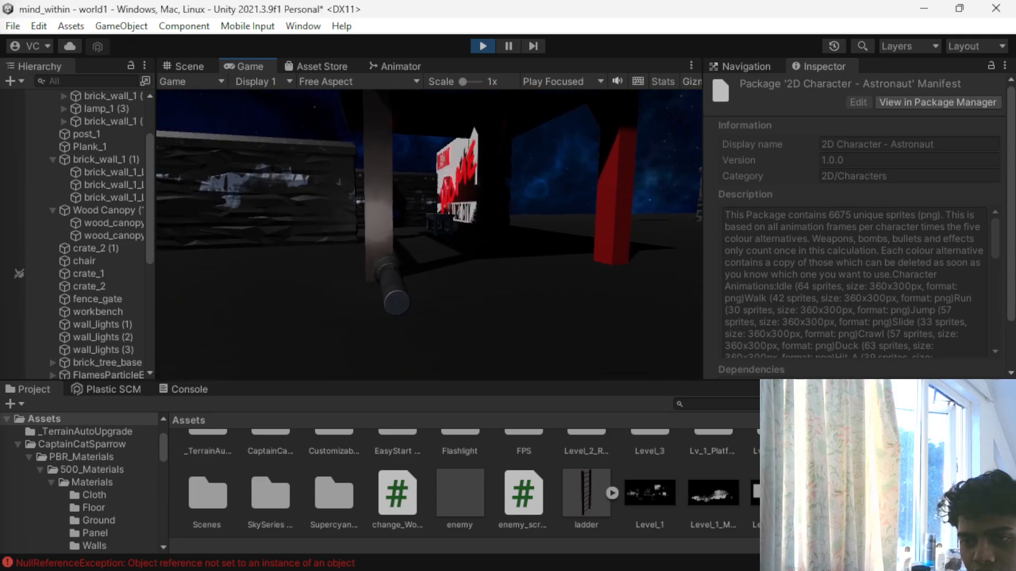
{"action": "key", "text": "Escape"}
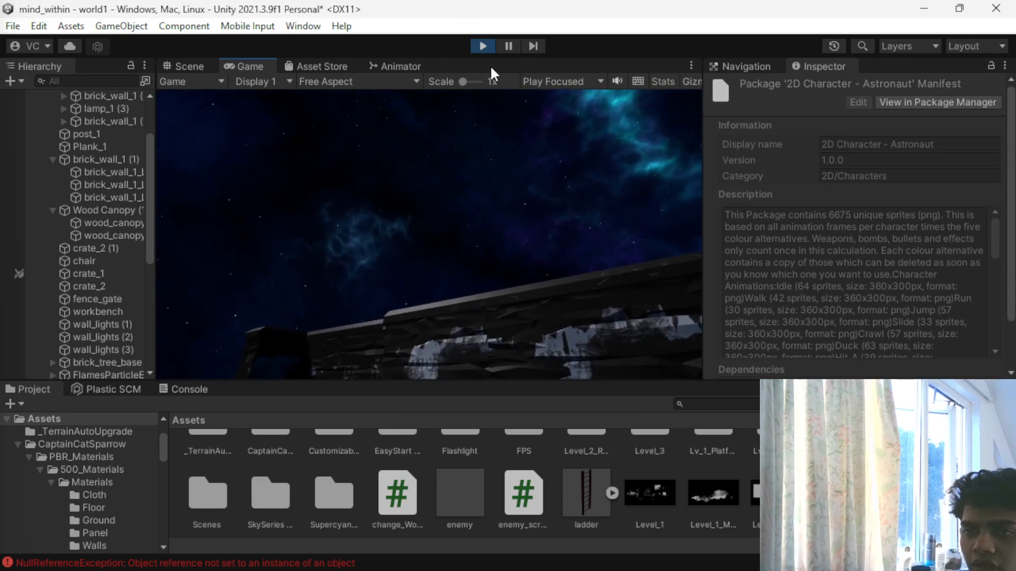
{"action": "left_click", "coordinate": [482, 47]}
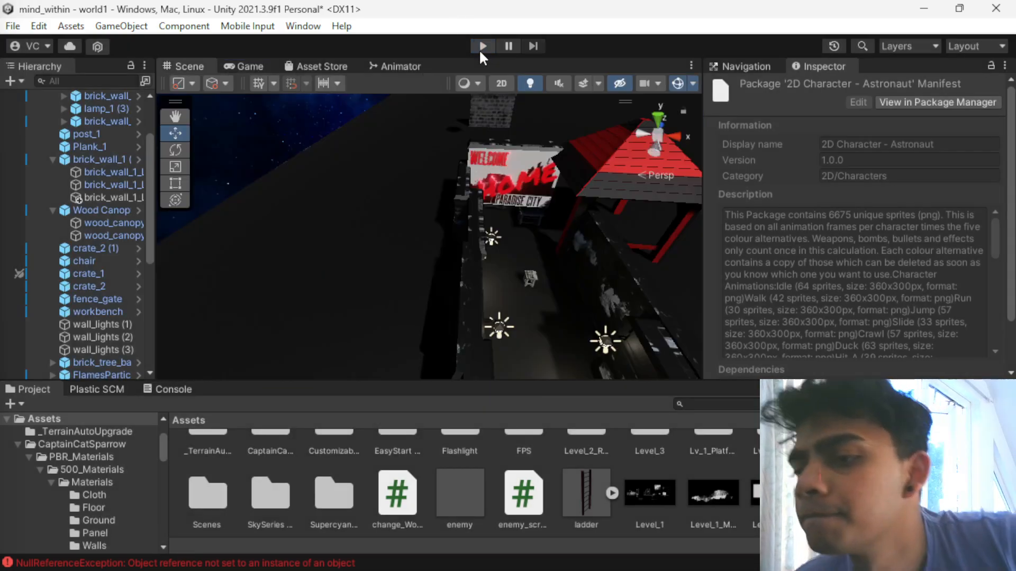
- Examine the walled corridor, the canopy and the open ground beside them from outside and from a distance
{"action": "scroll", "coordinate": [551, 313], "scroll_direction": "down", "scroll_amount": 3}
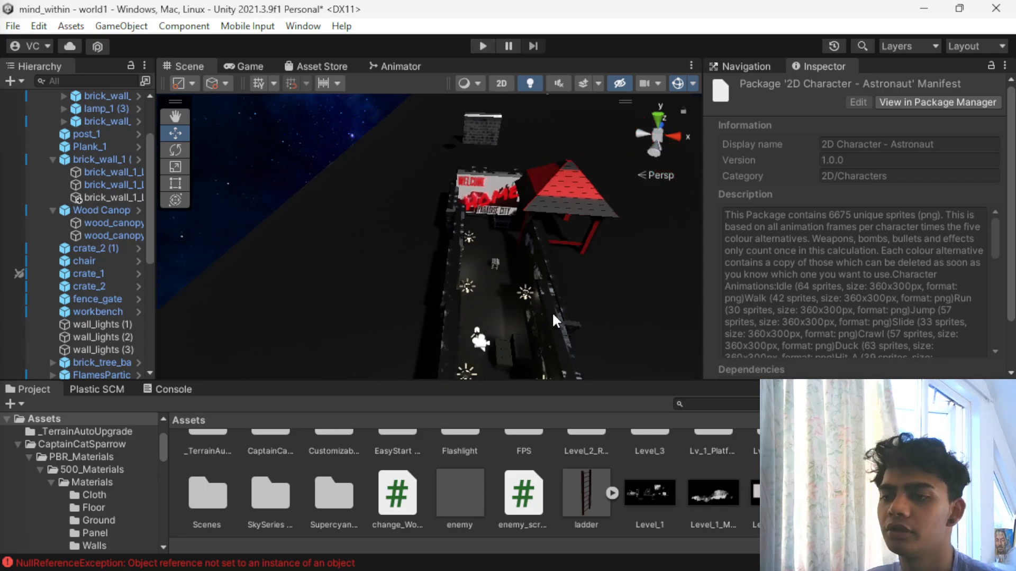
{"action": "scroll", "coordinate": [558, 281], "scroll_direction": "up", "scroll_amount": 4}
{"action": "left_click_drag", "start_coordinate": [557, 283], "coordinate": [471, 260], "text": "alt"}
{"action": "middle_click_drag", "start_coordinate": [571, 234], "coordinate": [436, 236]}
{"action": "scroll", "coordinate": [436, 236], "scroll_direction": "down", "scroll_amount": 3}
{"action": "left_click_drag", "start_coordinate": [436, 236], "coordinate": [469, 168], "text": "alt"}
{"action": "scroll", "coordinate": [459, 217], "scroll_direction": "down", "scroll_amount": 4}
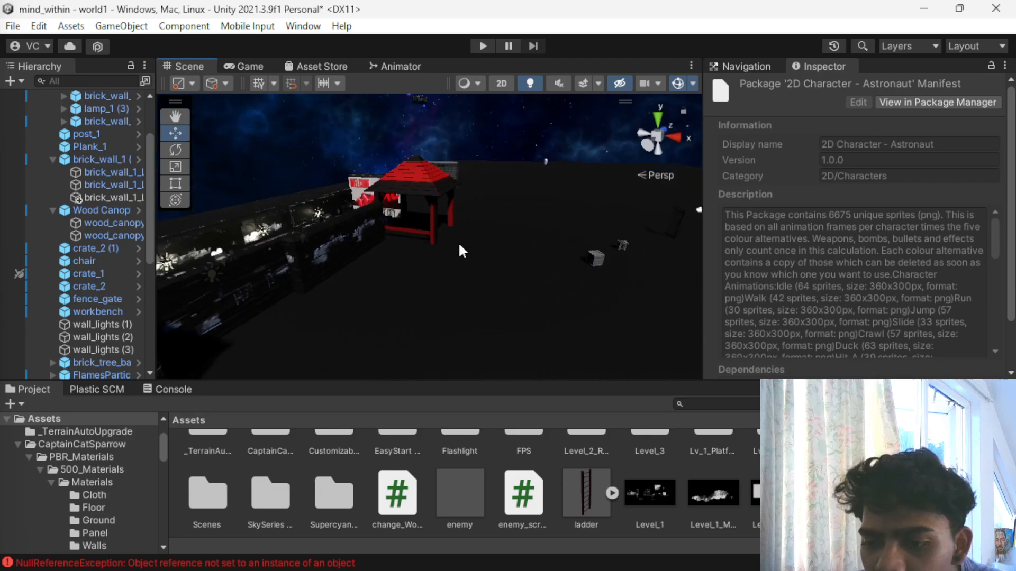
{"action": "scroll", "coordinate": [550, 487], "scroll_direction": "up", "scroll_amount": 2}
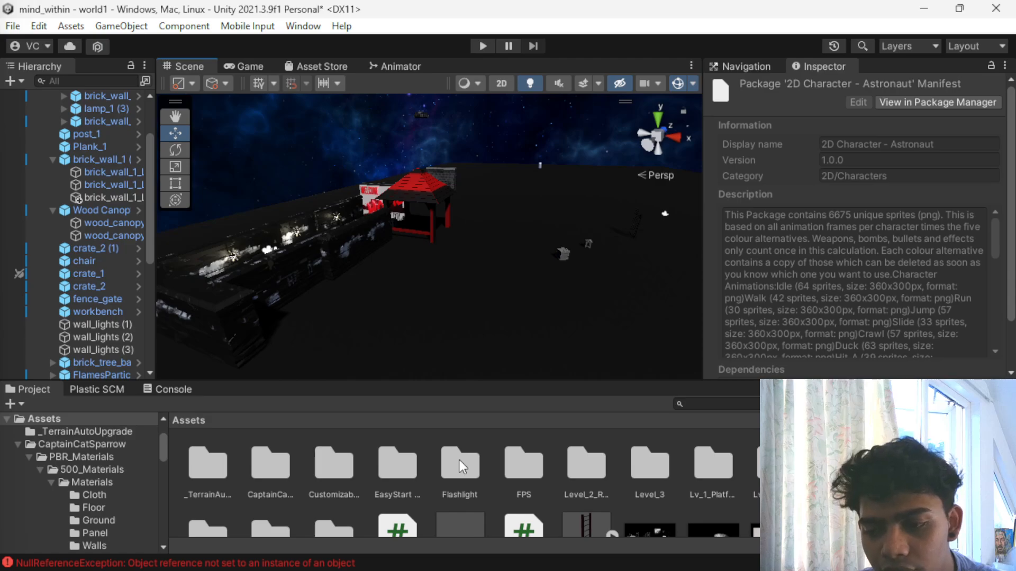
- Place the Level_2_Full_Render sprite from the nested Level_2_Reality folder in the scene, at about X -19.25, Y 11.45, Z -44.39
{"action": "scroll", "coordinate": [462, 466], "scroll_direction": "down", "scroll_amount": 2}
{"action": "left_click_drag", "start_coordinate": [654, 494], "coordinate": [507, 130]}
{"action": "scroll", "coordinate": [488, 163], "scroll_direction": "down", "scroll_amount": 3}
{"action": "scroll", "coordinate": [517, 453], "scroll_direction": "up", "scroll_amount": 1}
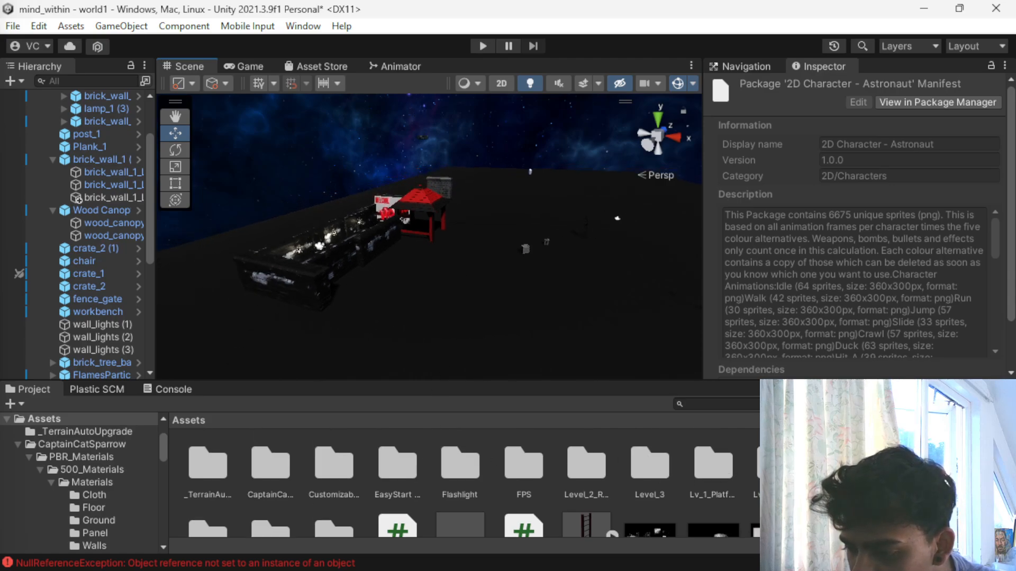
{"action": "double_click", "coordinate": [574, 473]}
{"action": "double_click", "coordinate": [208, 462]}
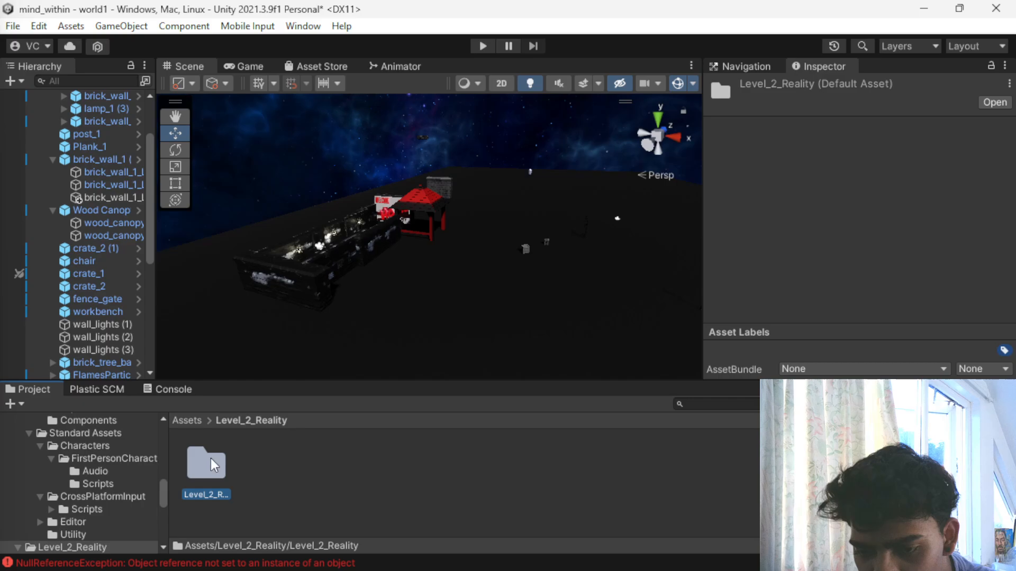
{"action": "left_click_drag", "start_coordinate": [319, 465], "coordinate": [416, 244]}
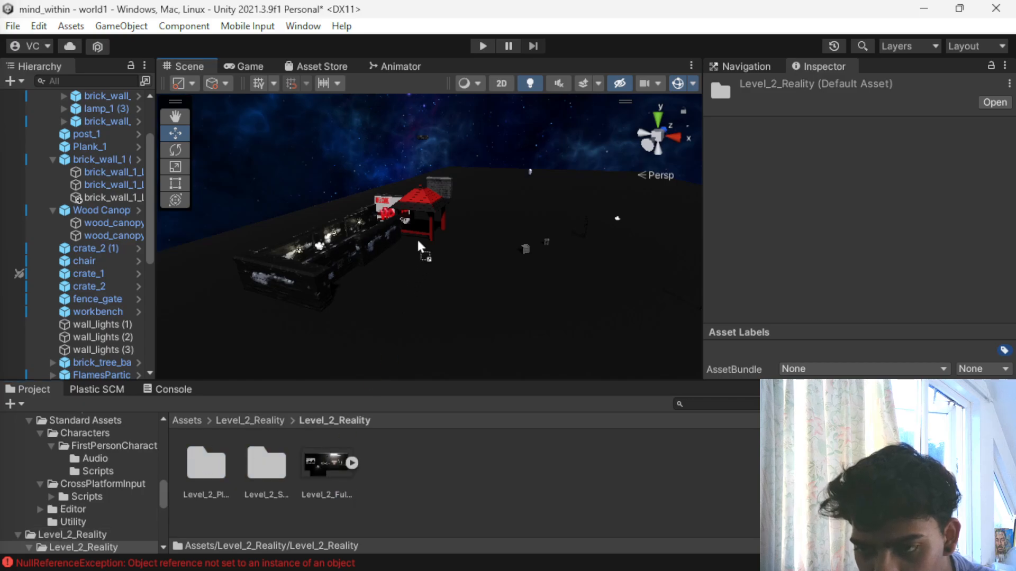
{"action": "left_click_drag", "start_coordinate": [470, 201], "coordinate": [418, 217]}
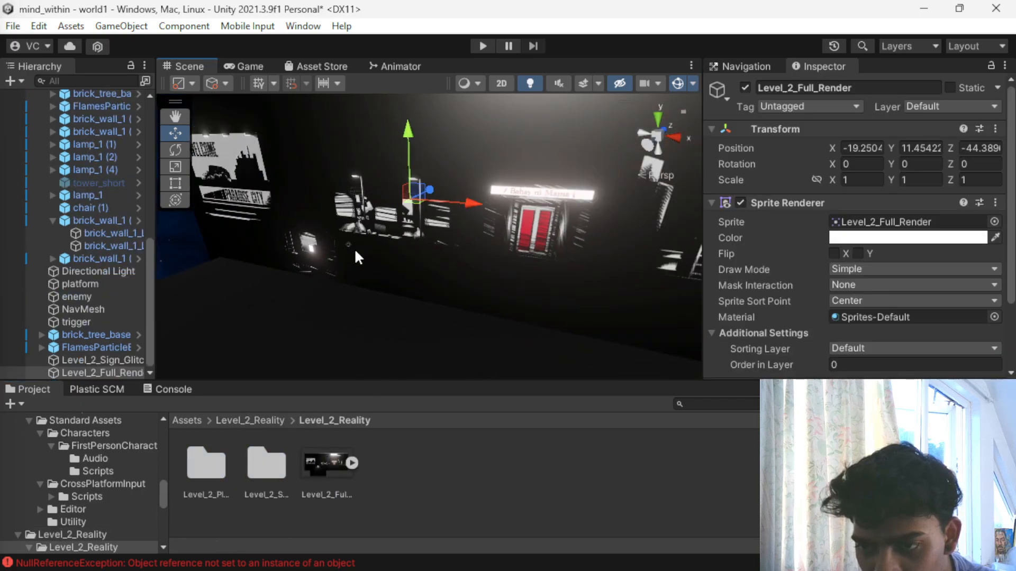
{"action": "left_click_drag", "start_coordinate": [353, 292], "coordinate": [138, 328], "text": "alt"}
{"action": "mouse_move", "coordinate": [303, 208]}
{"action": "left_mouse_down"}
{"action": "mouse_move", "coordinate": [193, 254]}
{"action": "mouse_move", "coordinate": [318, 216]}
{"action": "mouse_move", "coordinate": [300, 210]}
{"action": "left_mouse_up"}
{"action": "left_click_drag", "start_coordinate": [340, 239], "coordinate": [259, 245], "text": "alt"}
- Go back to the Assets folder, open Lv_1_Platform and look through its block, building and platform textures
{"action": "left_click", "coordinate": [267, 466]}
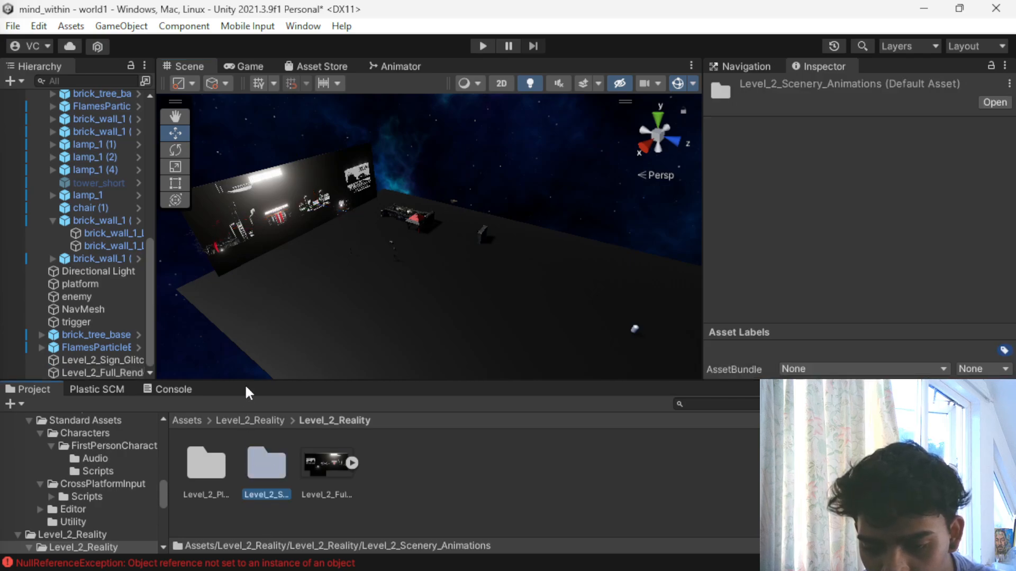
{"action": "left_click", "coordinate": [240, 421]}
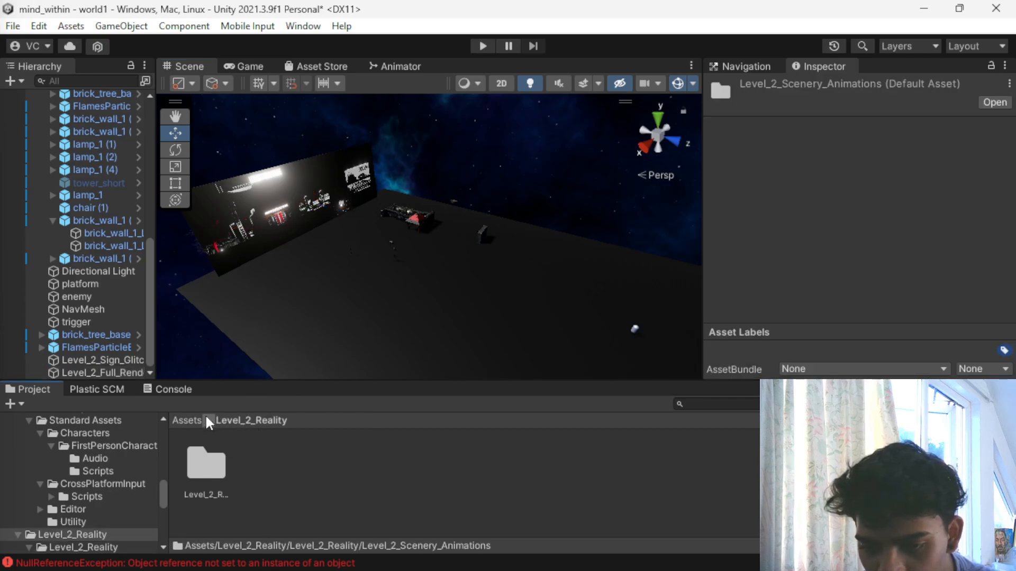
{"action": "left_click", "coordinate": [187, 421]}
{"action": "scroll", "coordinate": [557, 479], "scroll_direction": "down", "scroll_amount": 1}
{"action": "scroll", "coordinate": [556, 479], "scroll_direction": "up", "scroll_amount": 1}
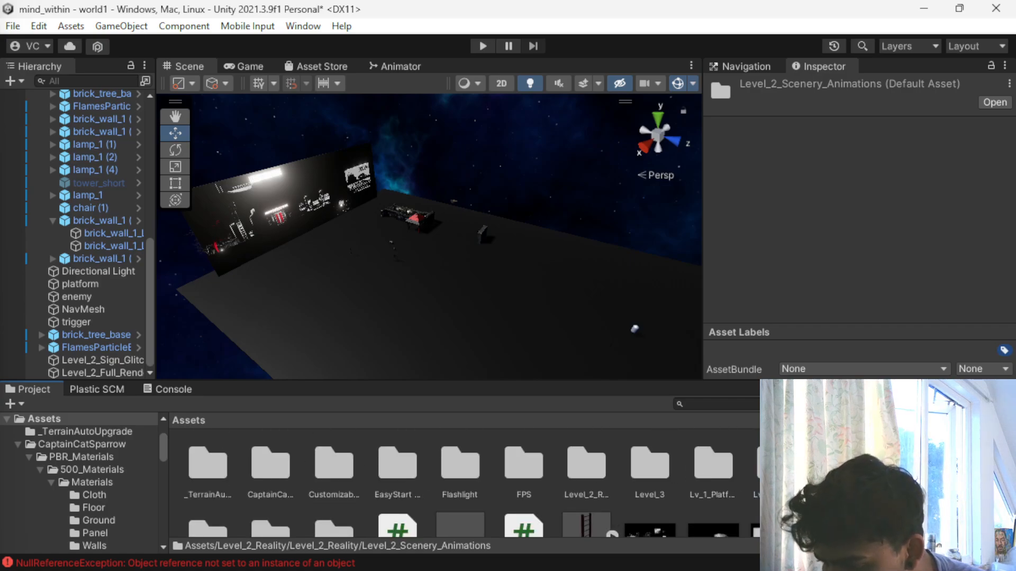
{"action": "double_click", "coordinate": [707, 465]}
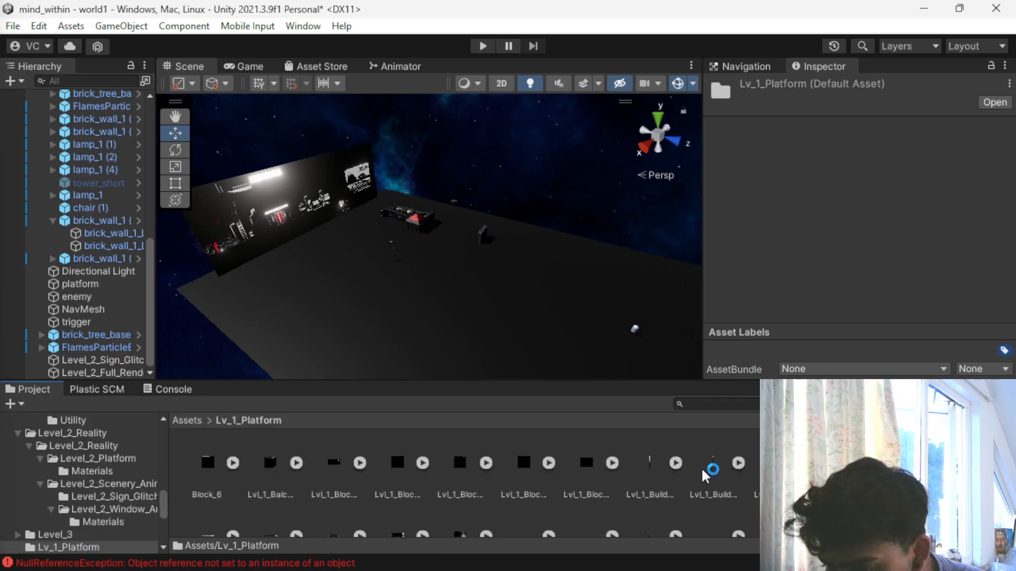
{"action": "scroll", "coordinate": [600, 474], "scroll_direction": "down", "scroll_amount": 3}
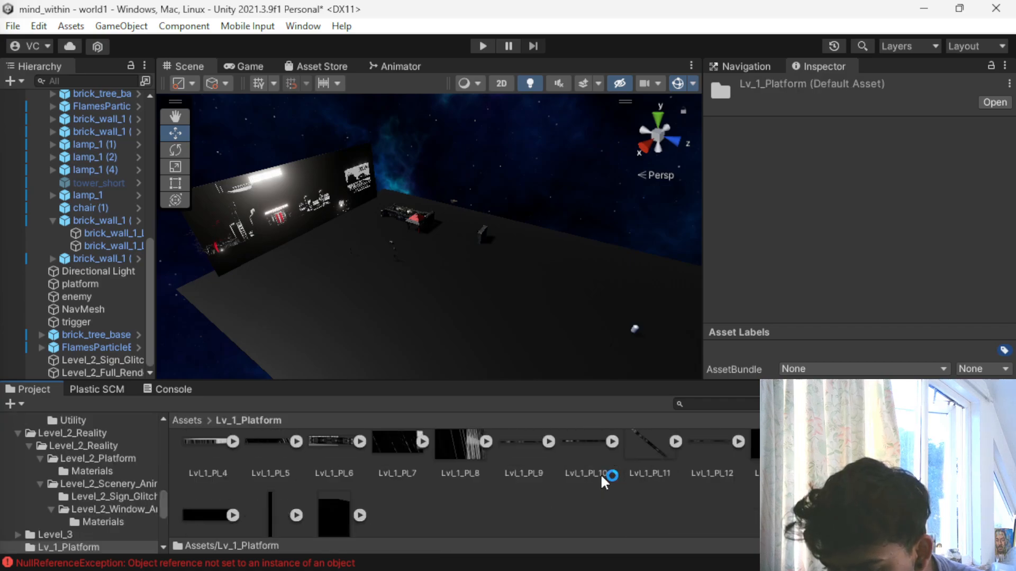
{"action": "scroll", "coordinate": [546, 483], "scroll_direction": "up", "scroll_amount": 3}
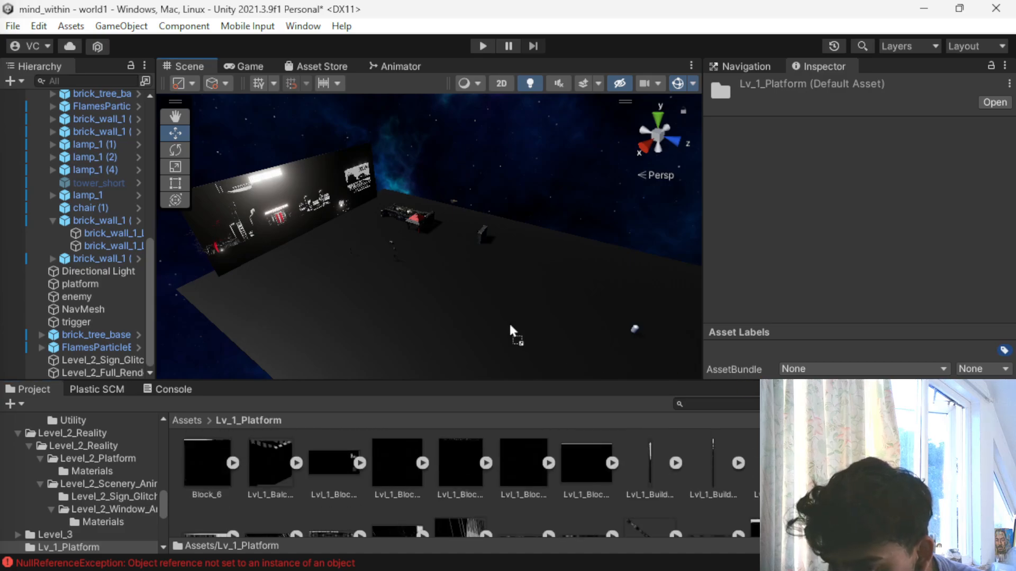
{"action": "scroll", "coordinate": [460, 492], "scroll_direction": "down", "scroll_amount": 2}
{"action": "scroll", "coordinate": [468, 482], "scroll_direction": "up", "scroll_amount": 2}
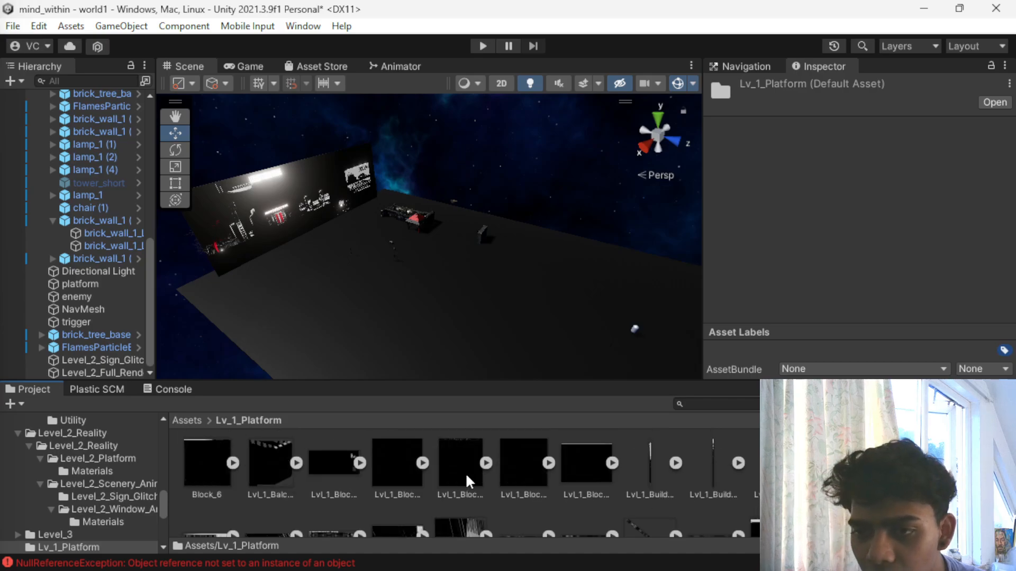
- Apply the Lvl_1_Pl_2 texture to the lit crate standing inside the walled corridor
{"action": "scroll", "coordinate": [416, 124], "scroll_direction": "up", "scroll_amount": 7}
{"action": "middle_click_drag", "start_coordinate": [423, 165], "coordinate": [477, 291]}
{"action": "scroll", "coordinate": [475, 296], "scroll_direction": "up", "scroll_amount": 8}
{"action": "left_click_drag", "start_coordinate": [418, 311], "coordinate": [186, 201], "text": "alt"}
{"action": "middle_click_drag", "start_coordinate": [553, 326], "coordinate": [394, 234]}
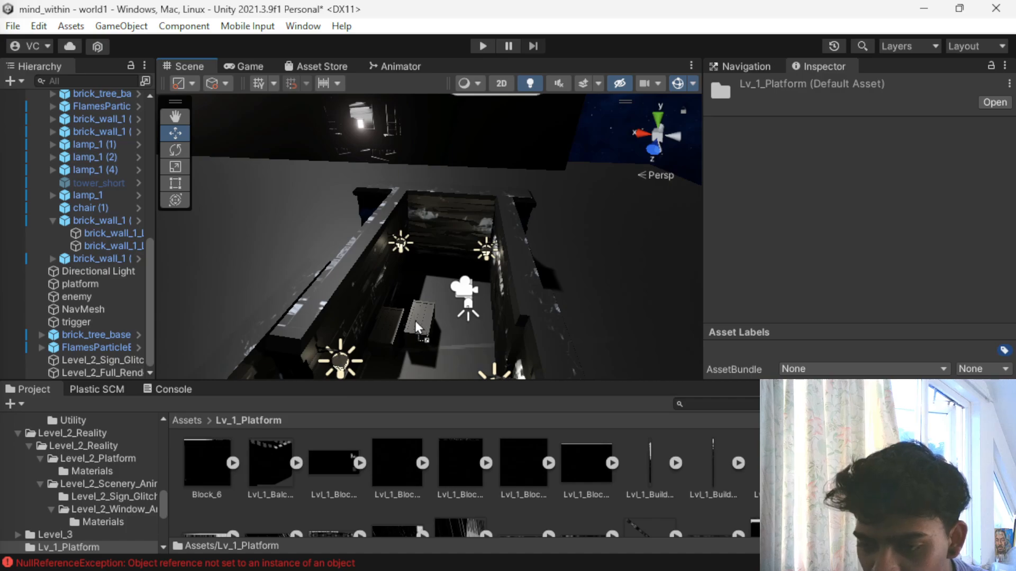
{"action": "left_click_drag", "start_coordinate": [417, 328], "coordinate": [378, 186], "text": "alt"}
{"action": "middle_click_drag", "start_coordinate": [376, 324], "coordinate": [393, 271]}
{"action": "scroll", "coordinate": [394, 271], "scroll_direction": "up", "scroll_amount": 3}
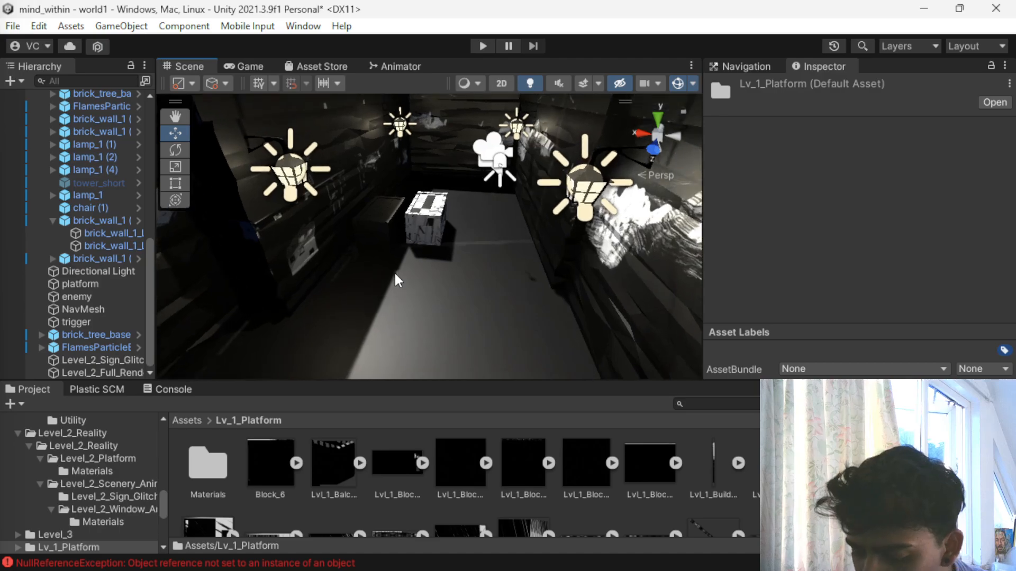
{"action": "scroll", "coordinate": [394, 271], "scroll_direction": "up", "scroll_amount": 4}
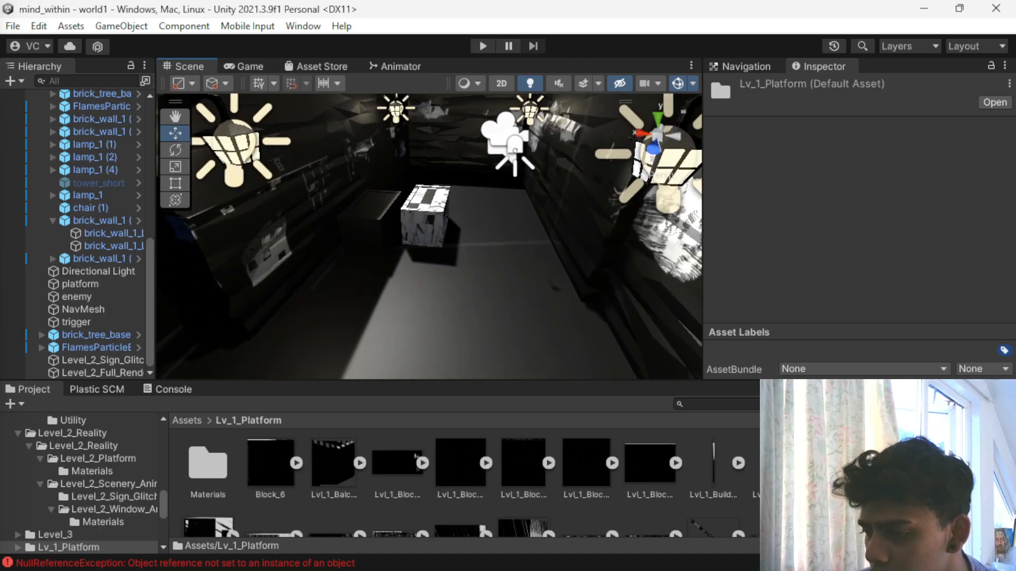
- Apply the Lvl_1_Pl_2 texture to the second crate, in the shadow beside the textured one
{"action": "scroll", "coordinate": [471, 483], "scroll_direction": "down", "scroll_amount": 1}
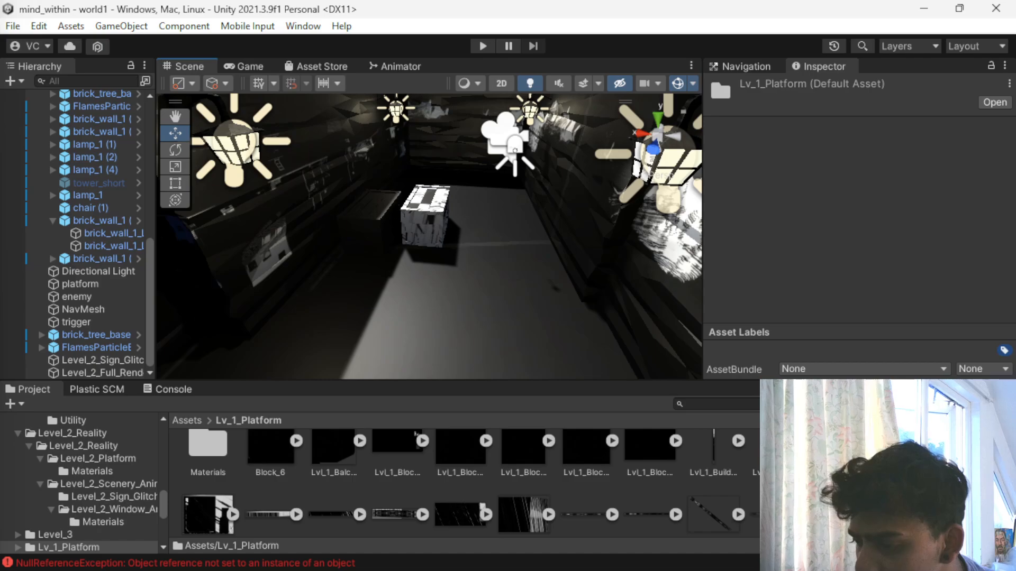
{"action": "left_click_drag", "start_coordinate": [825, 497], "coordinate": [374, 210]}
{"action": "scroll", "coordinate": [357, 309], "scroll_direction": "down", "scroll_amount": 8}
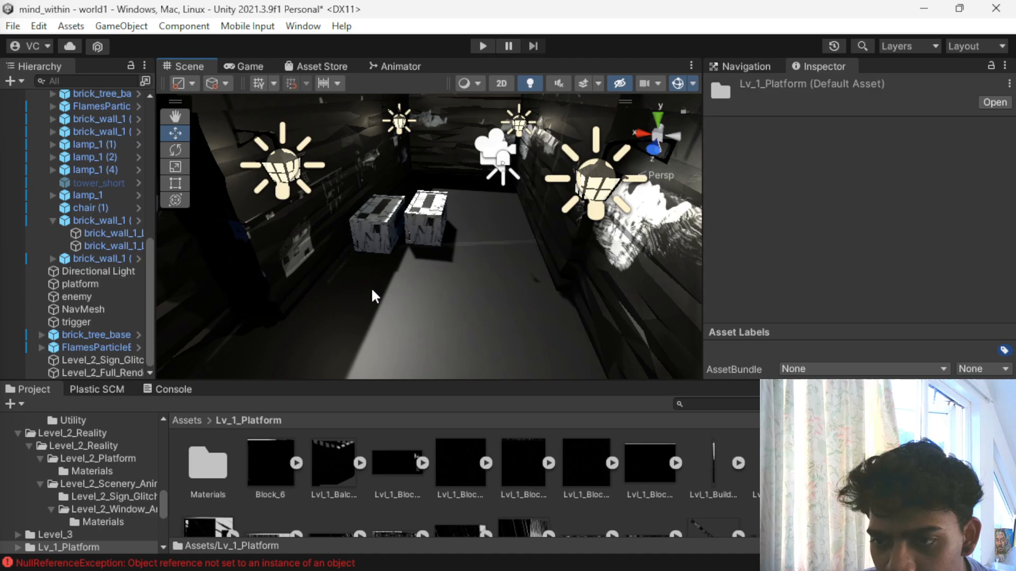
{"action": "scroll", "coordinate": [371, 303], "scroll_direction": "down", "scroll_amount": 6}
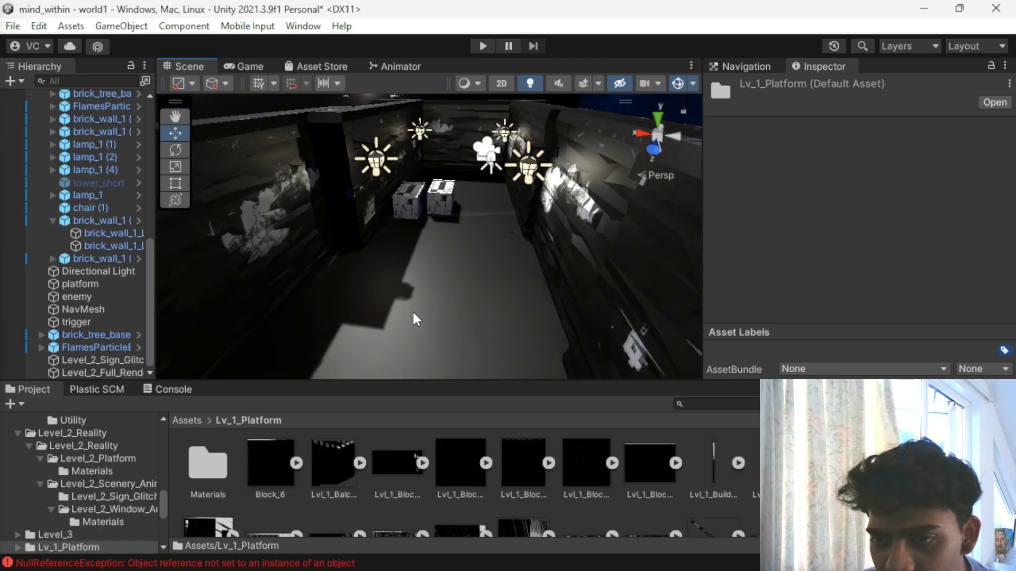
- Apply the Lvl_1_Pl_2 texture to chair (1) on the corridor floor and inspect its components
{"action": "left_click", "coordinate": [394, 320]}
{"action": "left_click_drag", "start_coordinate": [783, 463], "coordinate": [398, 318]}
{"action": "scroll", "coordinate": [394, 344], "scroll_direction": "up", "scroll_amount": 5}
{"action": "middle_click_drag", "start_coordinate": [394, 341], "coordinate": [407, 244]}
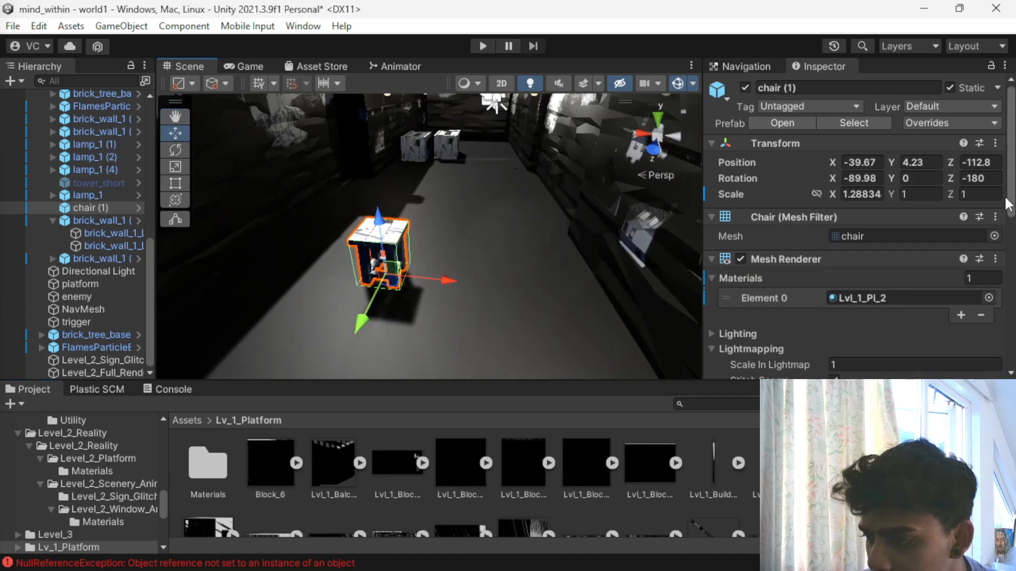
{"action": "scroll", "coordinate": [947, 275], "scroll_direction": "down", "scroll_amount": 5}
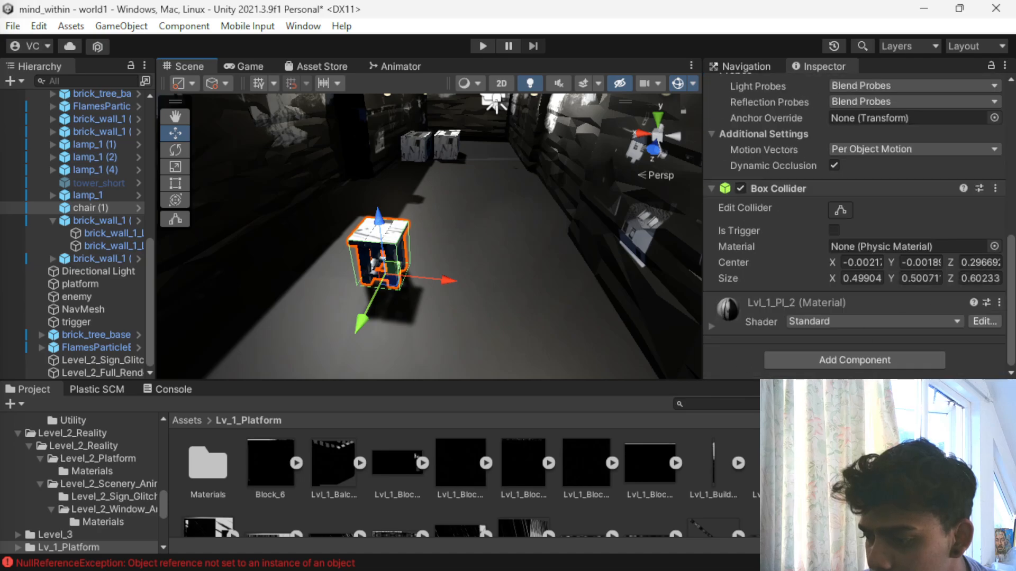
- Open the Materials folder inside Lv_1_Platform and try the Lvl_1_Pl_2 material on the chair and the corridor floor
{"action": "scroll", "coordinate": [460, 476], "scroll_direction": "down", "scroll_amount": 2}
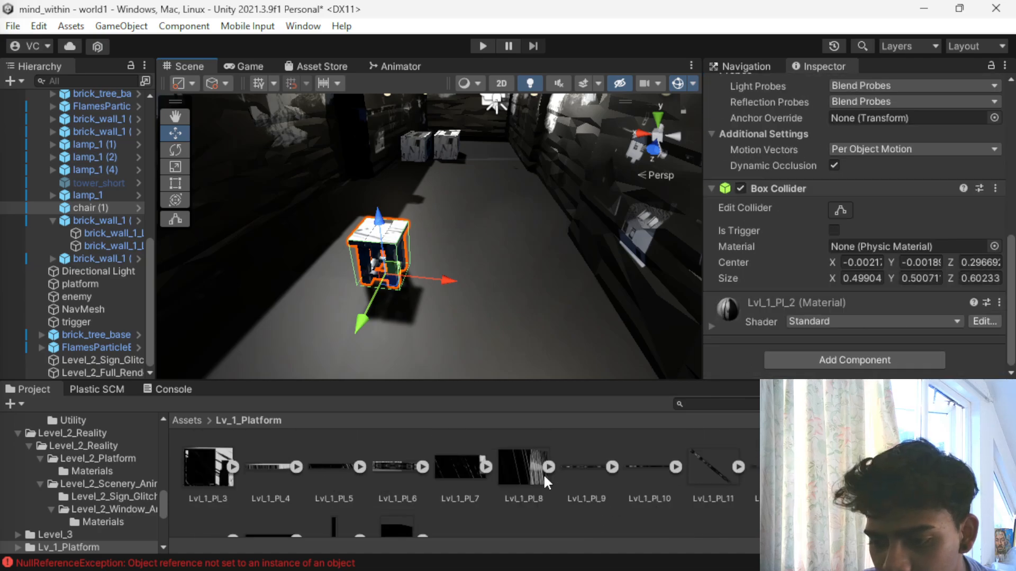
{"action": "scroll", "coordinate": [522, 474], "scroll_direction": "down", "scroll_amount": 1}
{"action": "scroll", "coordinate": [522, 474], "scroll_direction": "up", "scroll_amount": 3}
{"action": "scroll", "coordinate": [521, 474], "scroll_direction": "down", "scroll_amount": 2}
{"action": "scroll", "coordinate": [296, 484], "scroll_direction": "up", "scroll_amount": 2}
{"action": "double_click", "coordinate": [217, 492]}
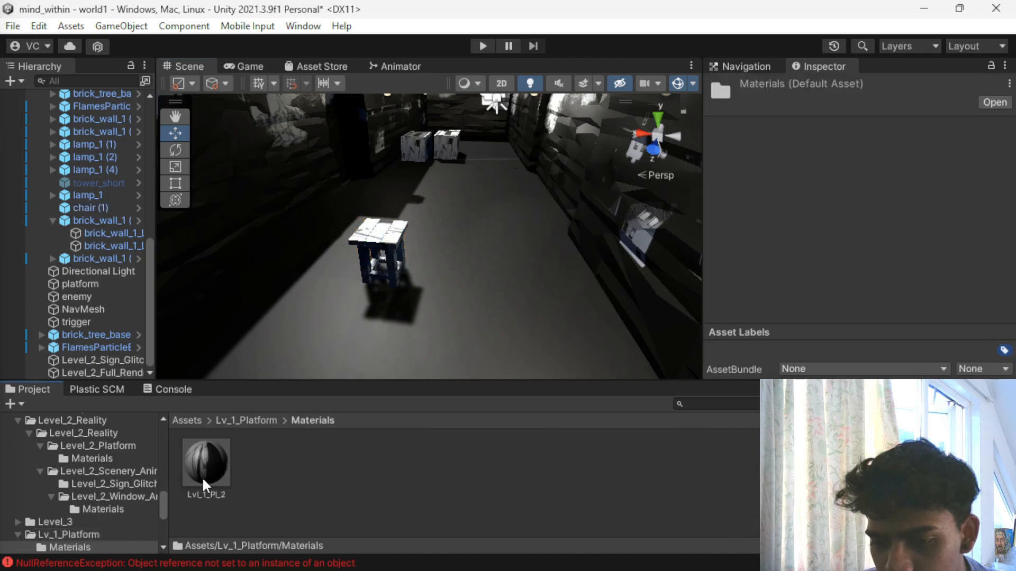
{"action": "left_click_drag", "start_coordinate": [202, 477], "coordinate": [404, 237]}
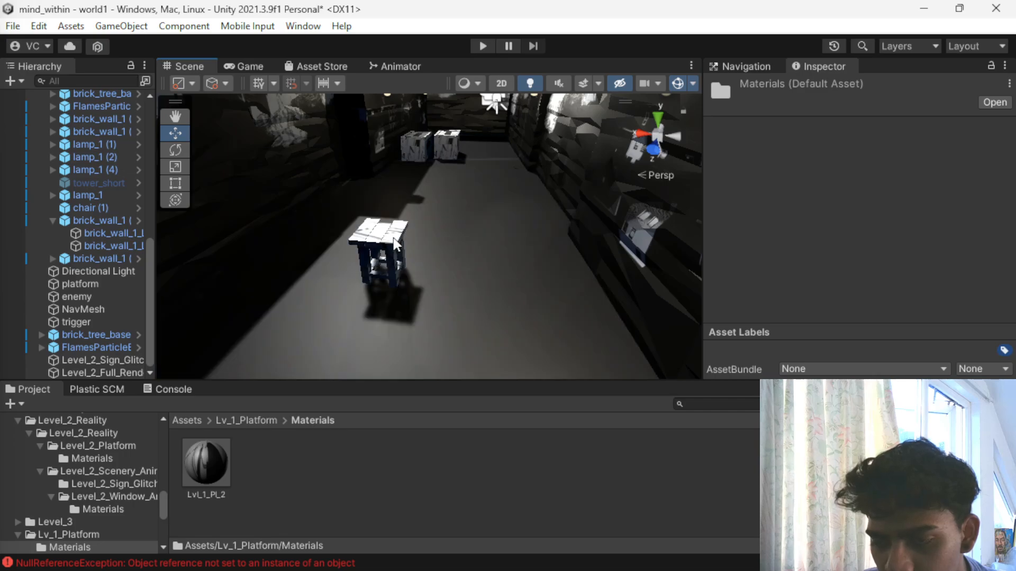
{"action": "scroll", "coordinate": [394, 240], "scroll_direction": "down", "scroll_amount": 3}
{"action": "left_click_drag", "start_coordinate": [197, 476], "coordinate": [500, 324]}
{"action": "left_click_drag", "start_coordinate": [359, 355], "coordinate": [525, 525]}
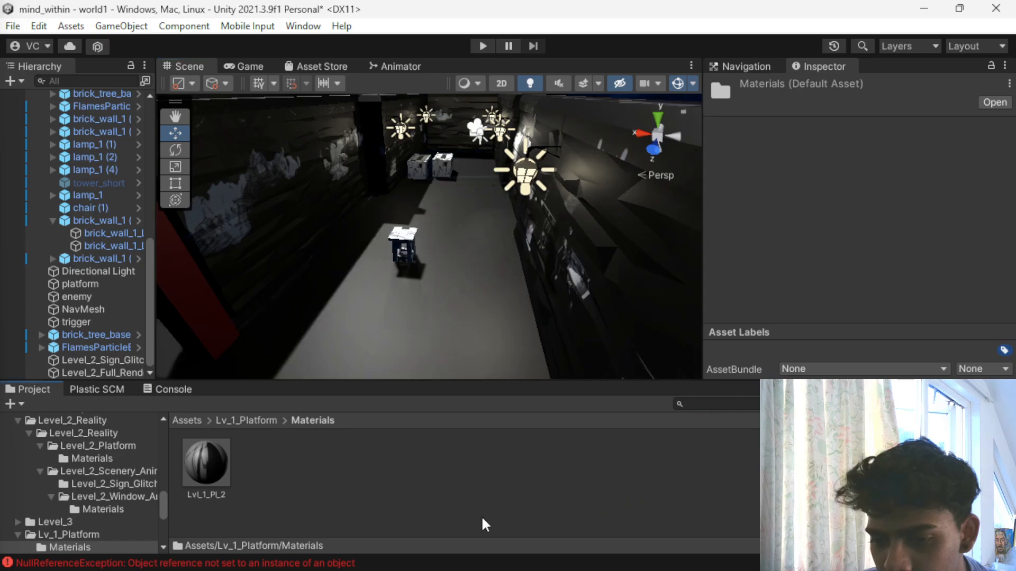
- Look through the Lv_1_Platform textures and the Assets root folder for further level textures, and view the canopy and walled corridor
{"action": "left_click", "coordinate": [243, 420]}
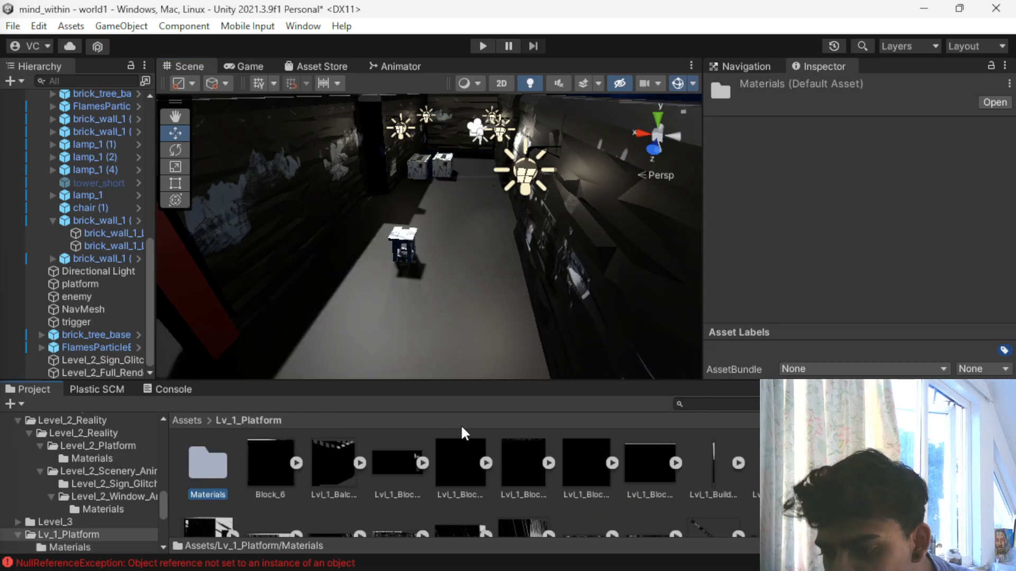
{"action": "scroll", "coordinate": [669, 493], "scroll_direction": "down", "scroll_amount": 3}
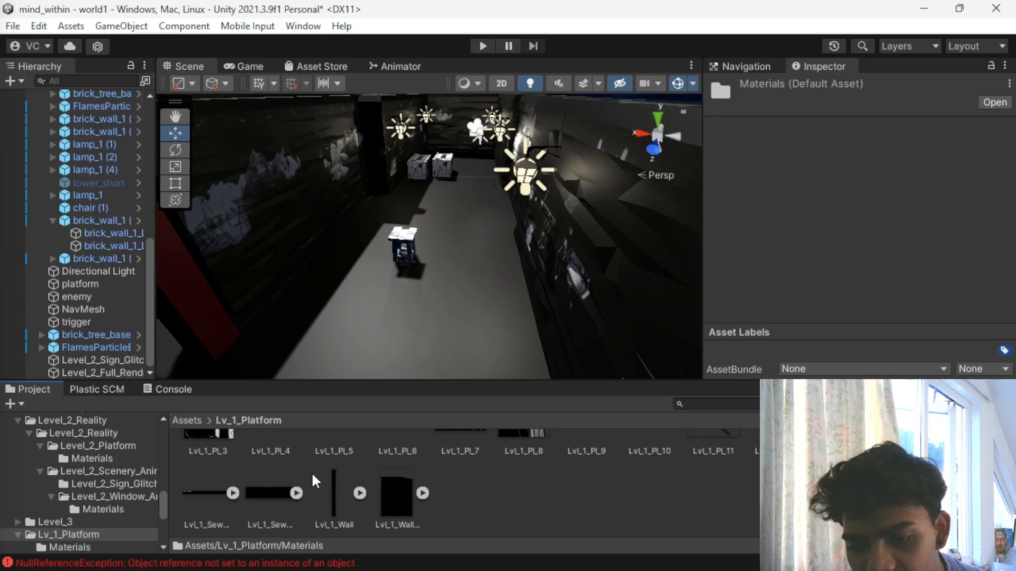
{"action": "scroll", "coordinate": [312, 474], "scroll_direction": "up", "scroll_amount": 3}
{"action": "scroll", "coordinate": [392, 291], "scroll_direction": "down", "scroll_amount": 6}
{"action": "scroll", "coordinate": [352, 290], "scroll_direction": "down", "scroll_amount": 10}
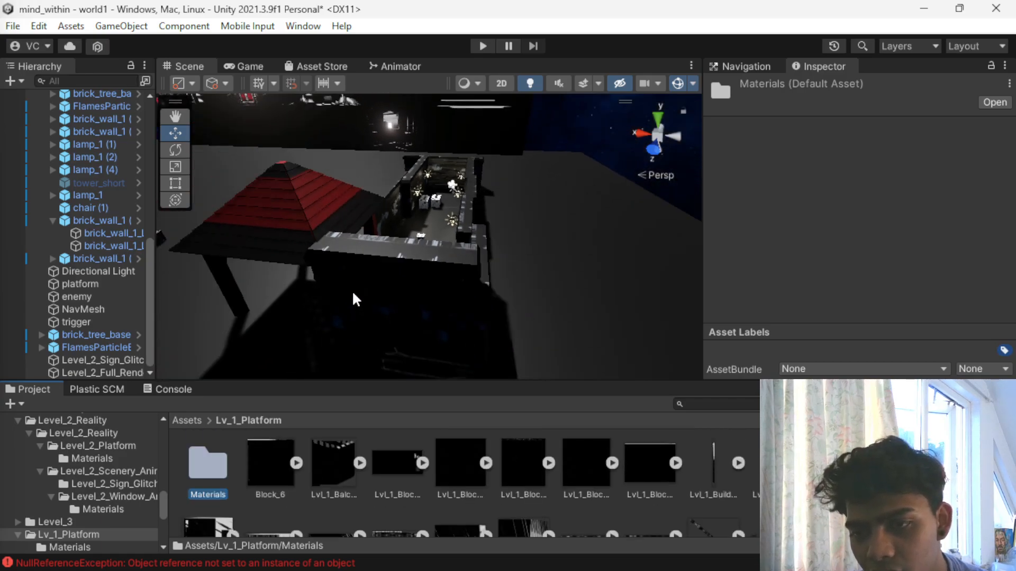
{"action": "left_click_drag", "start_coordinate": [284, 281], "coordinate": [455, 238], "text": "alt"}
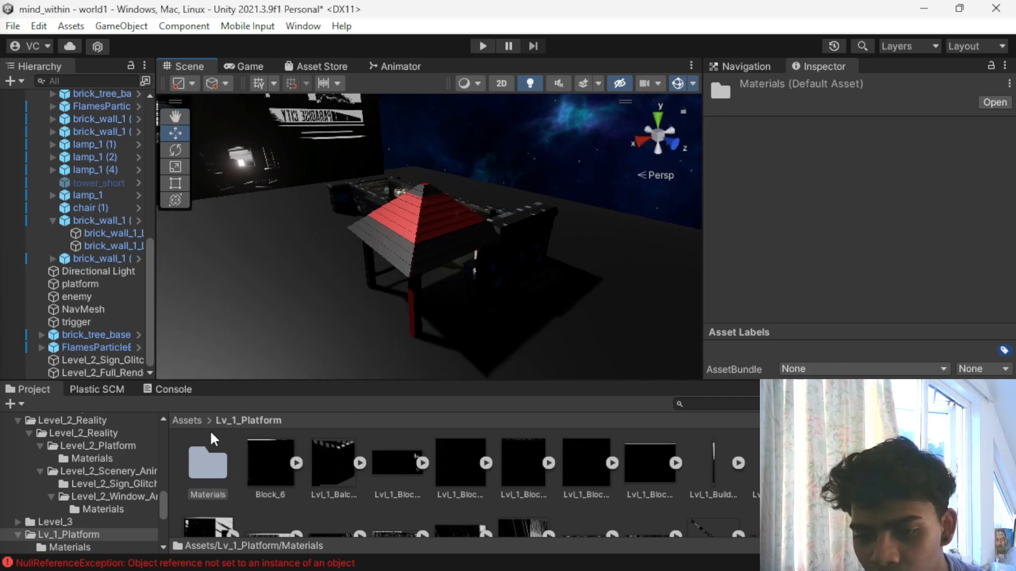
{"action": "left_click", "coordinate": [189, 422]}
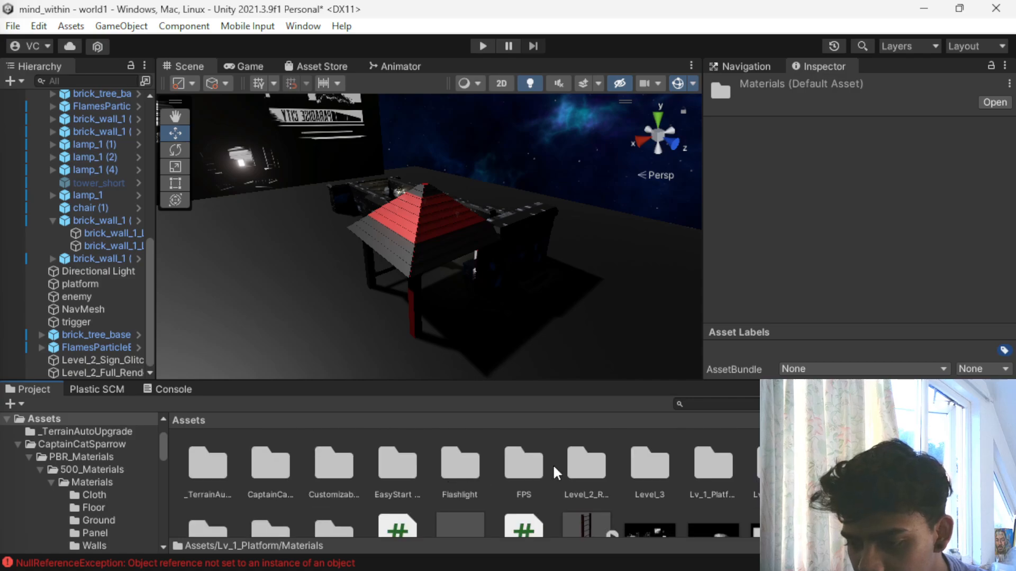
{"action": "double_click", "coordinate": [701, 471]}
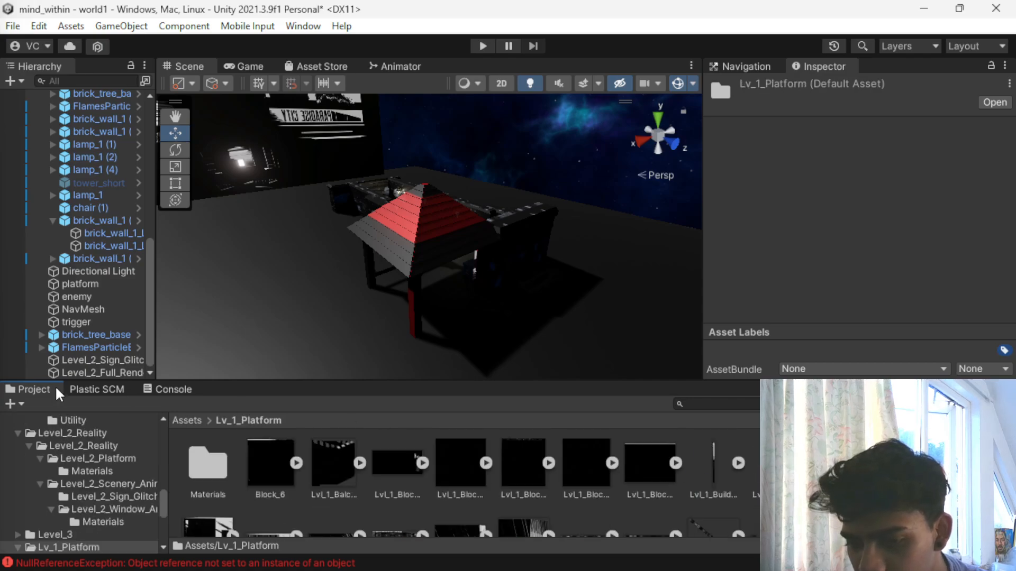
{"action": "left_click", "coordinate": [183, 419]}
{"action": "scroll", "coordinate": [757, 458], "scroll_direction": "down", "scroll_amount": 1}
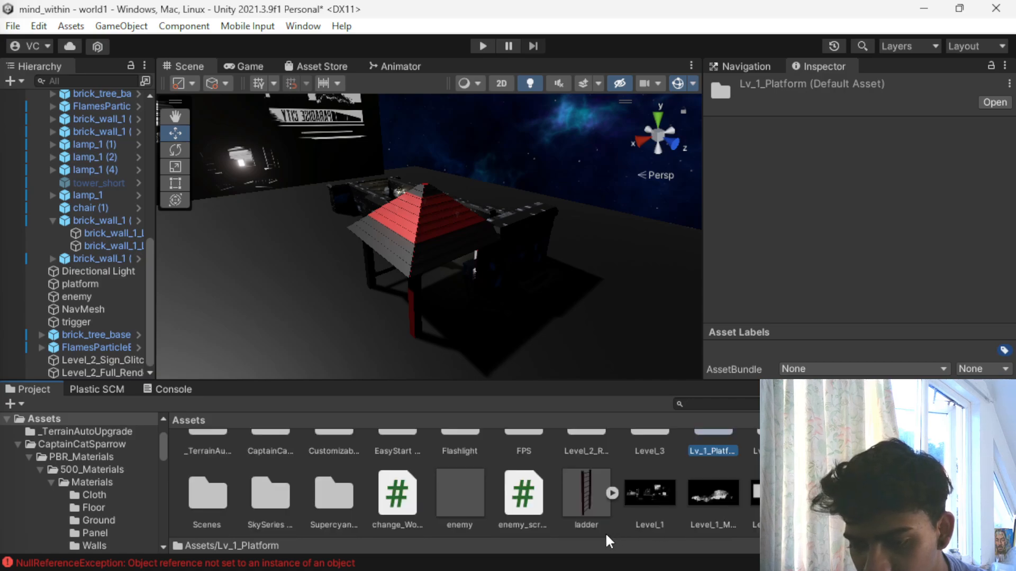
{"action": "scroll", "coordinate": [282, 525], "scroll_direction": "up", "scroll_amount": 1}
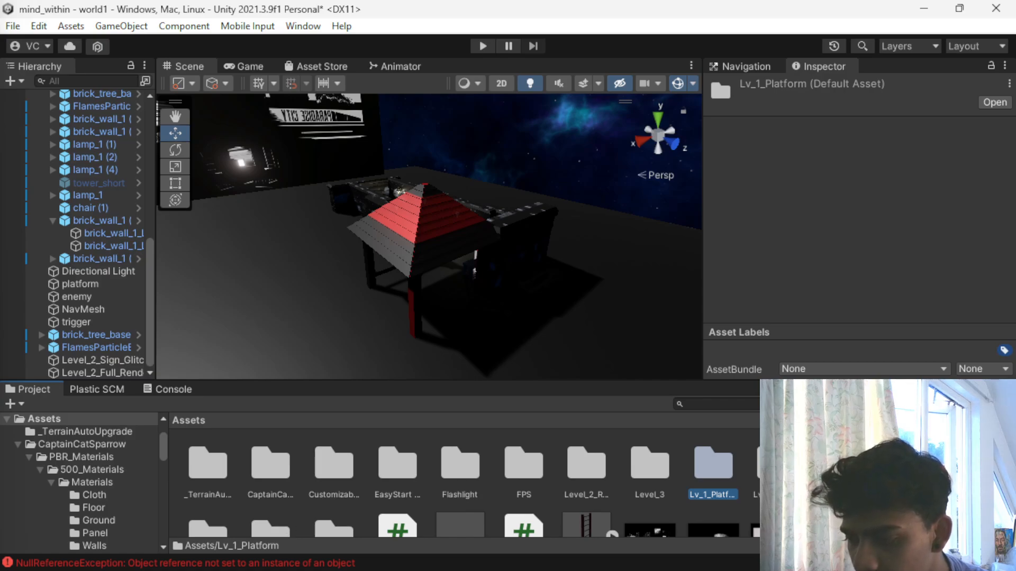
{"action": "scroll", "coordinate": [377, 282], "scroll_direction": "down", "scroll_amount": 5}
{"action": "scroll", "coordinate": [369, 331], "scroll_direction": "down", "scroll_amount": 4}
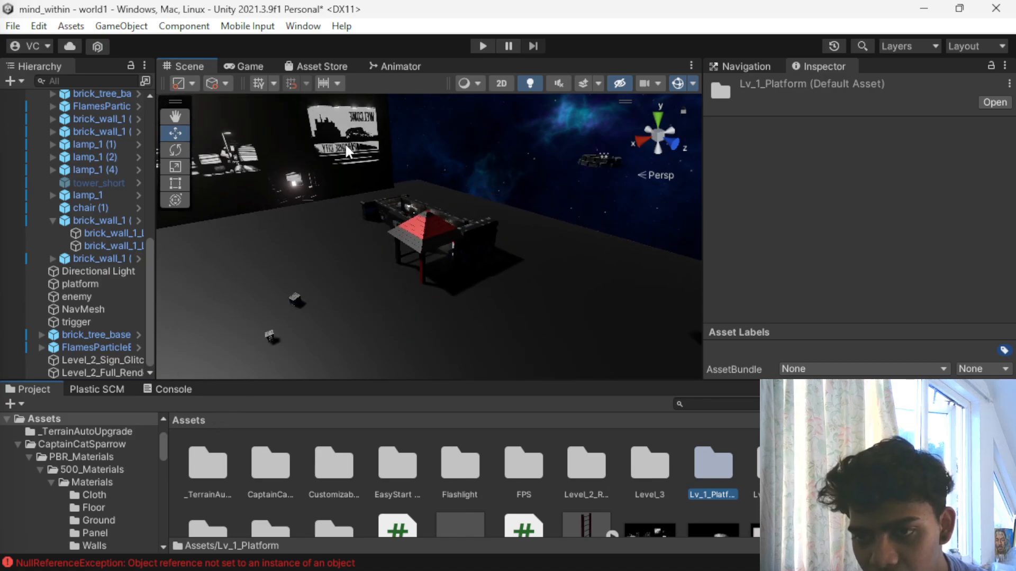
- Move the Level_2_Full_Render backdrop along its Z axis to -44.8, closer to the walled corridor
{"action": "left_click", "coordinate": [345, 142]}
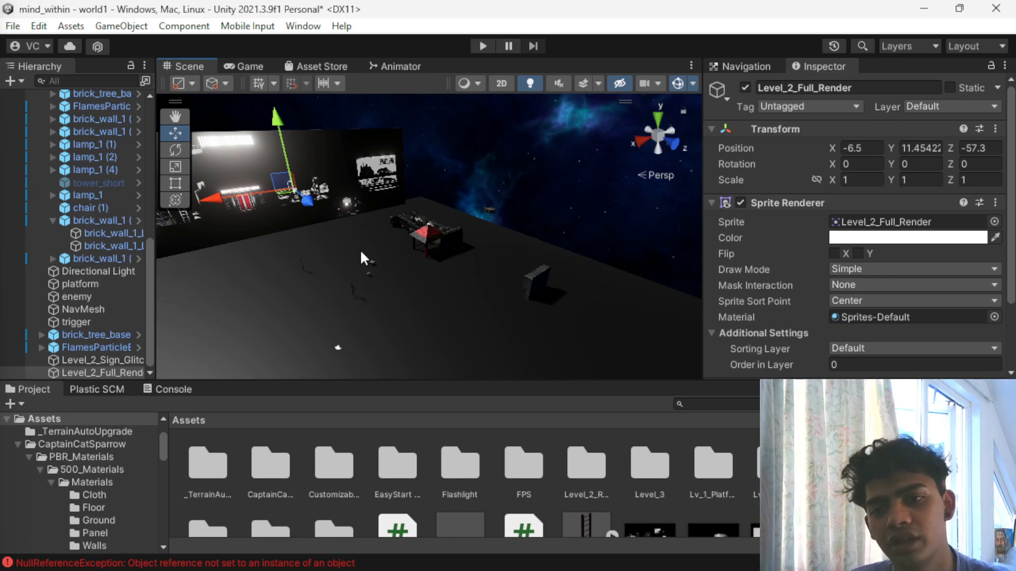
{"action": "scroll", "coordinate": [394, 263], "scroll_direction": "down", "scroll_amount": 3}
{"action": "scroll", "coordinate": [394, 263], "scroll_direction": "up", "scroll_amount": 5}
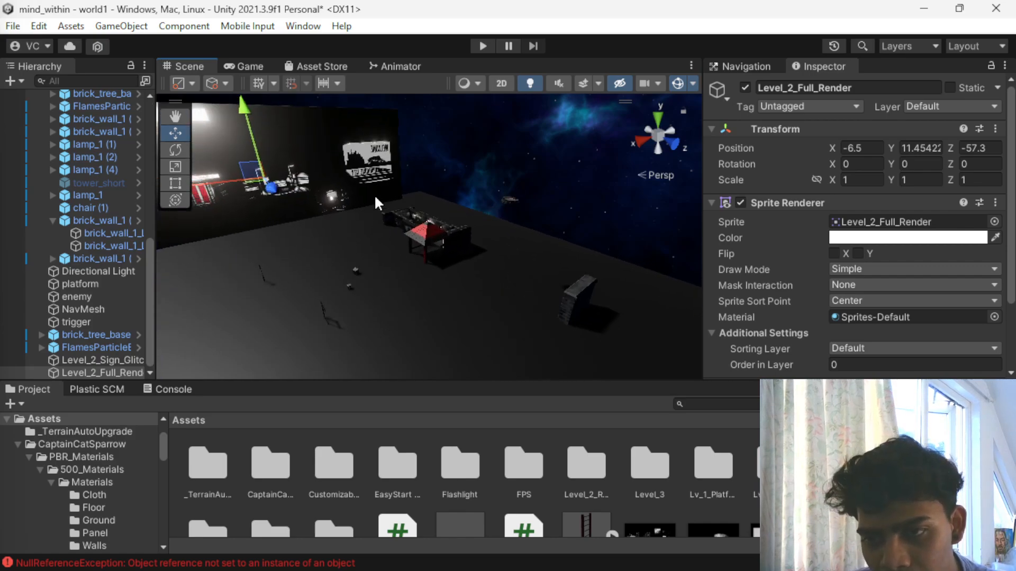
{"action": "scroll", "coordinate": [378, 200], "scroll_direction": "down", "scroll_amount": 2}
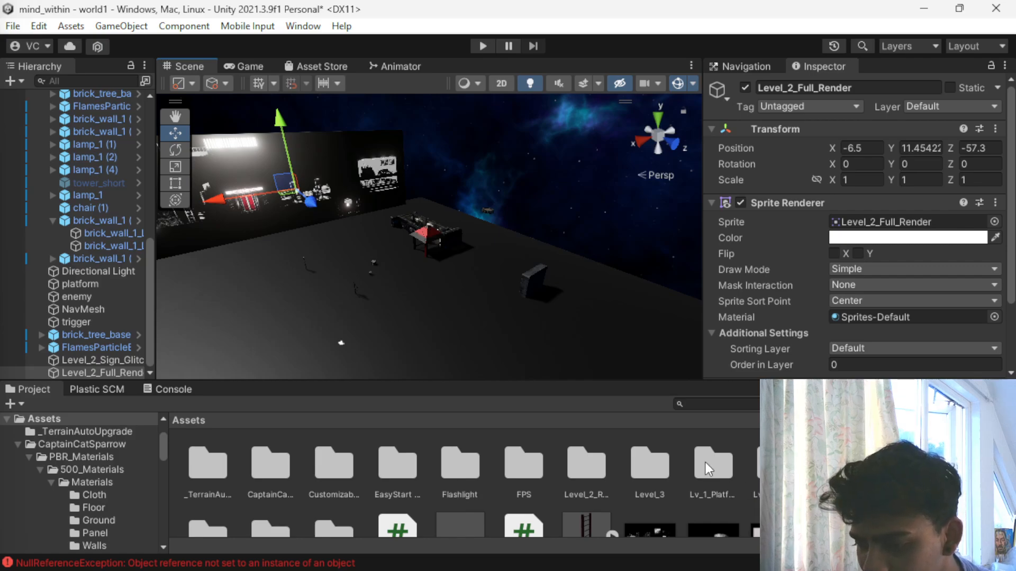
{"action": "scroll", "coordinate": [601, 478], "scroll_direction": "down", "scroll_amount": 2}
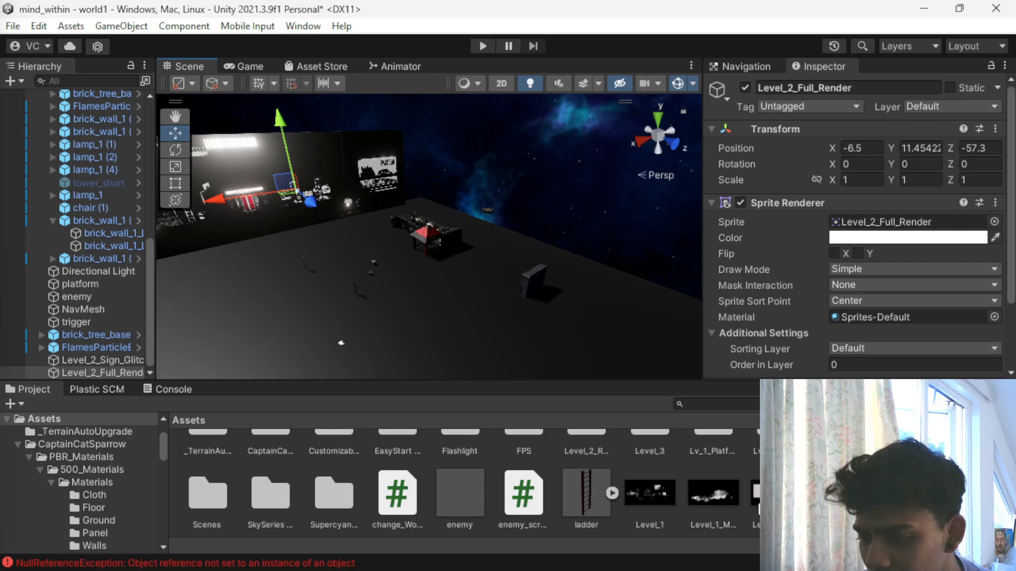
{"action": "scroll", "coordinate": [693, 516], "scroll_direction": "up", "scroll_amount": 1}
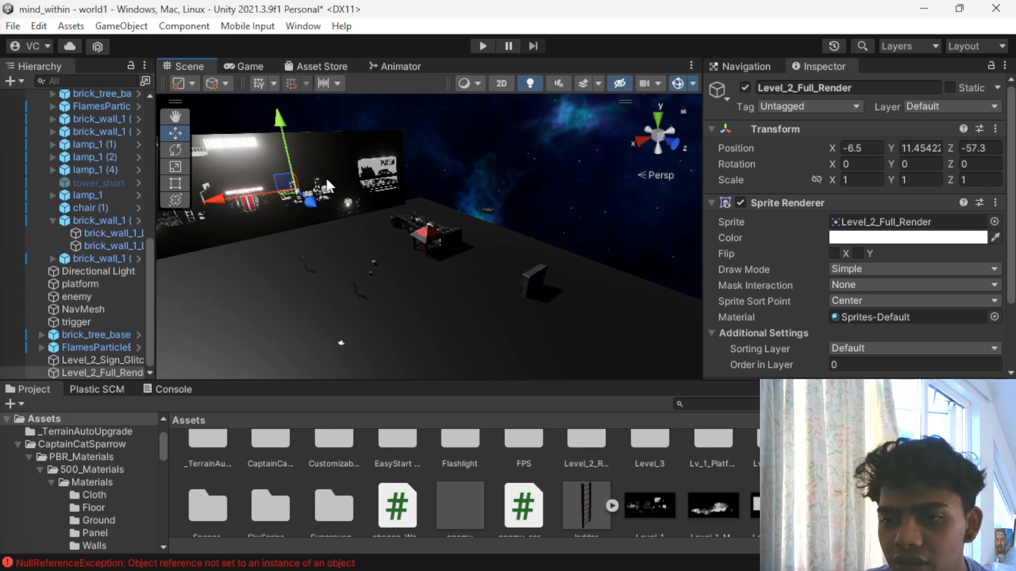
{"action": "left_click_drag", "start_coordinate": [304, 199], "coordinate": [328, 211]}
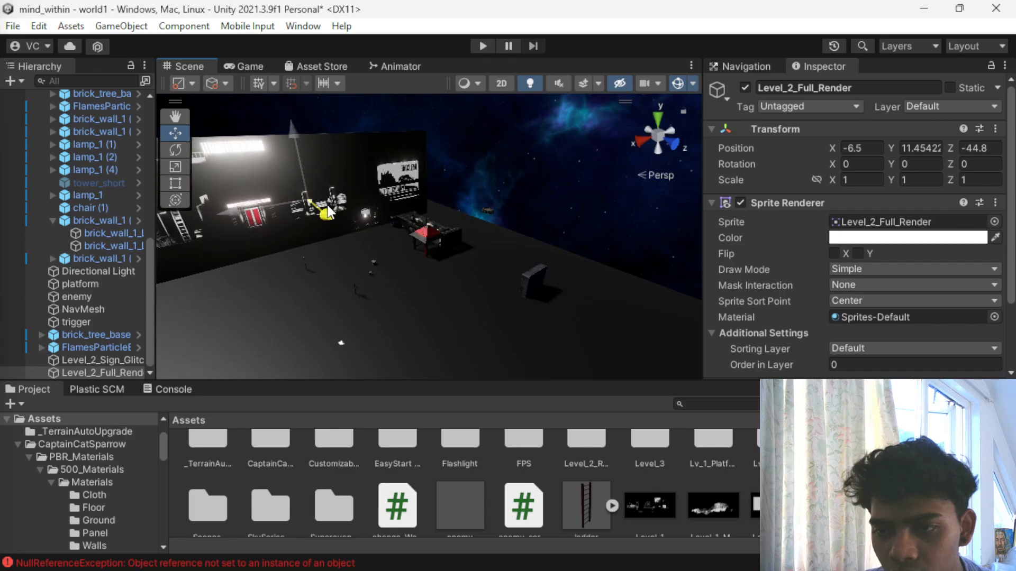
- Playtest the level by walking out of the corridor under the canopy to view the backdrop and sky, and stop the game
{"action": "left_click", "coordinate": [480, 46]}
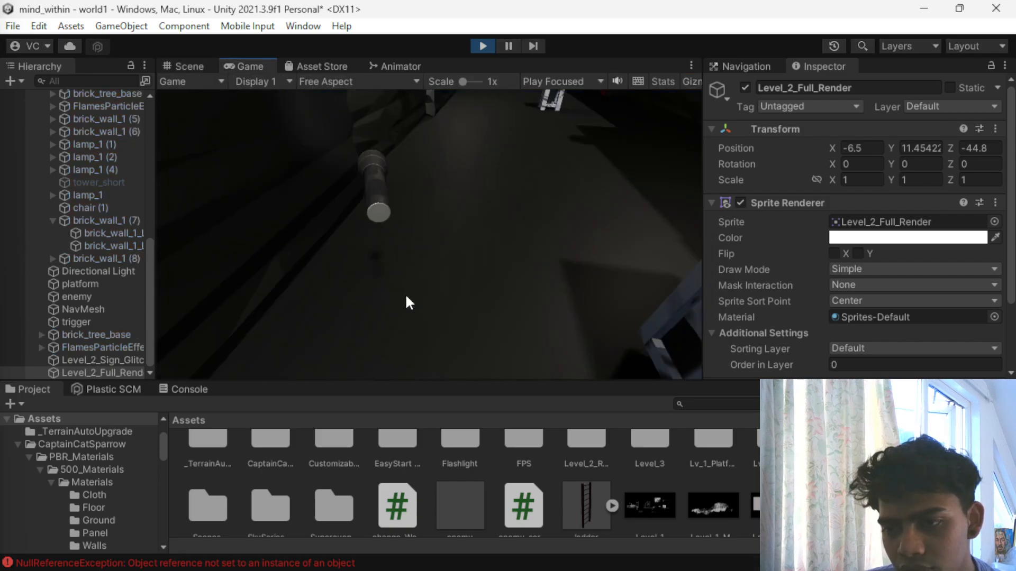
{"action": "key", "text": "w"}
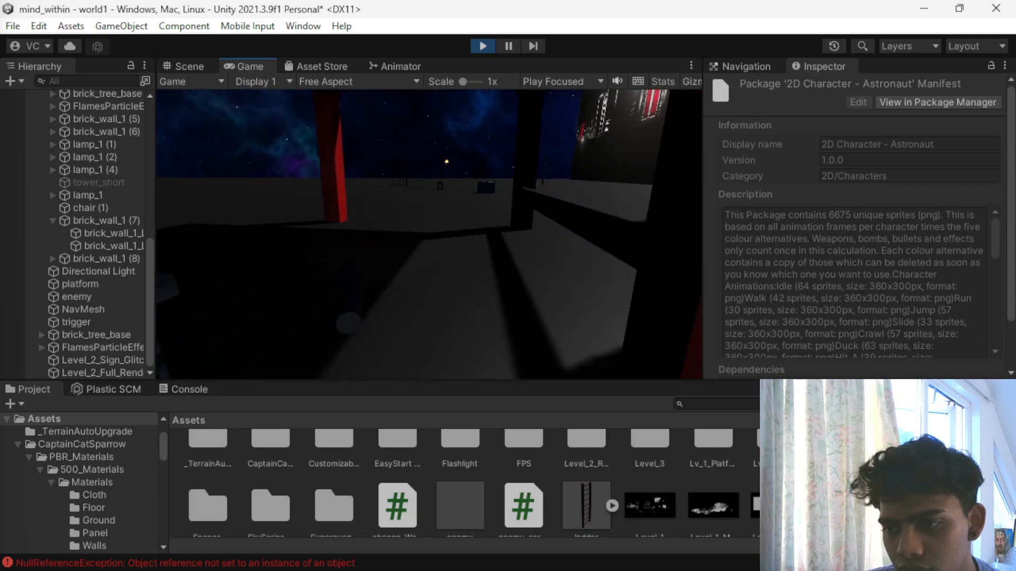
{"action": "key", "text": "w"}
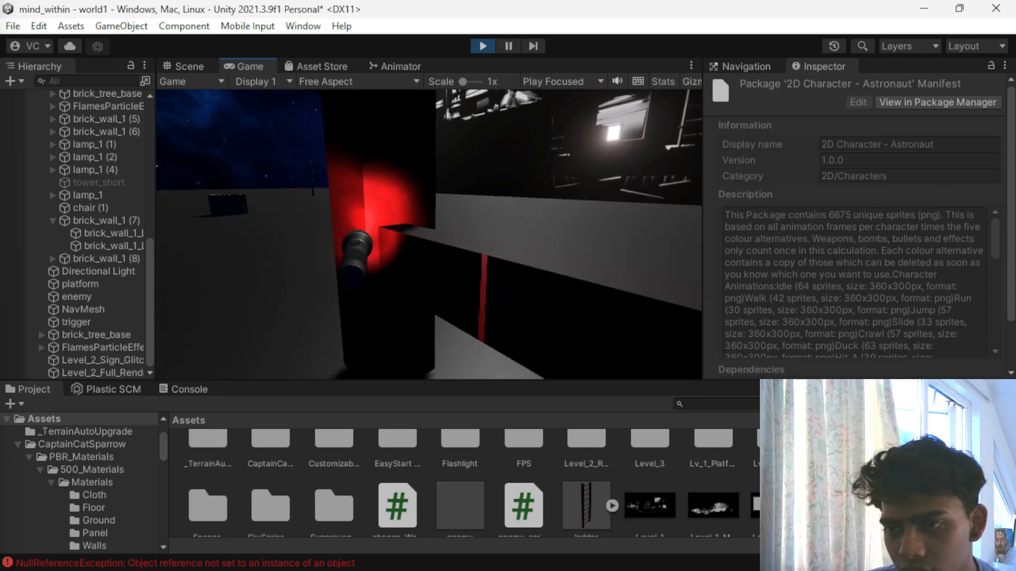
{"action": "key", "text": "w"}
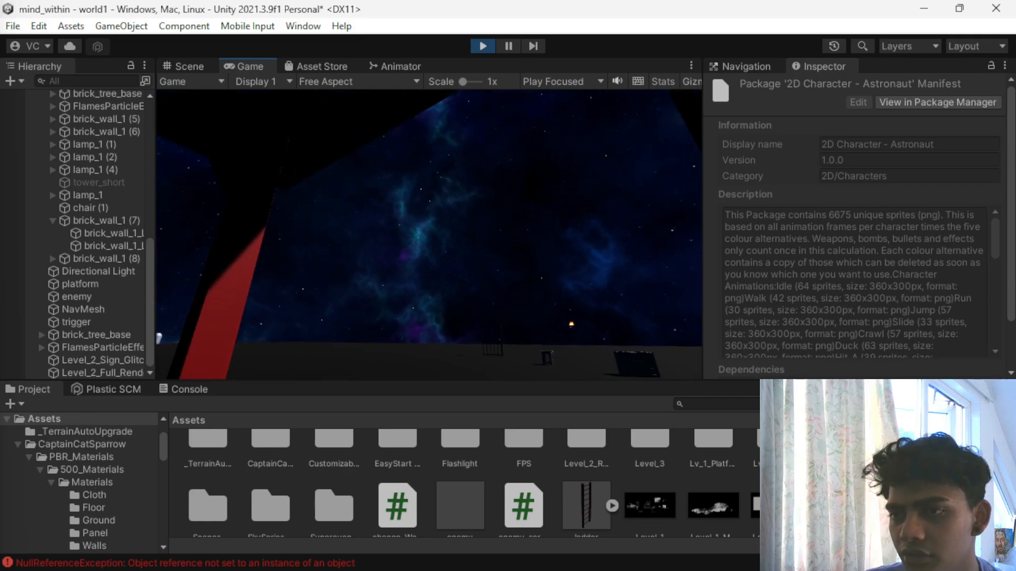
{"action": "left_click", "coordinate": [479, 47]}
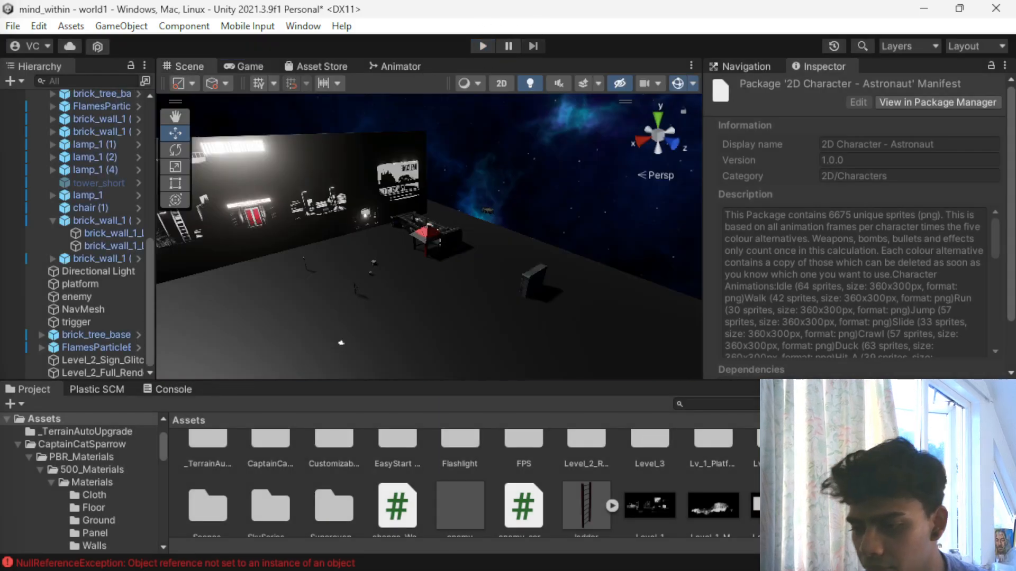
- Look through the Level_2_Reality subfolders, checking the Level_2_Platform, Level_2_Sign_Glitch and Level_2_Window_Animation images
{"action": "scroll", "coordinate": [466, 482], "scroll_direction": "down", "scroll_amount": 1}
{"action": "scroll", "coordinate": [466, 482], "scroll_direction": "up", "scroll_amount": 1}
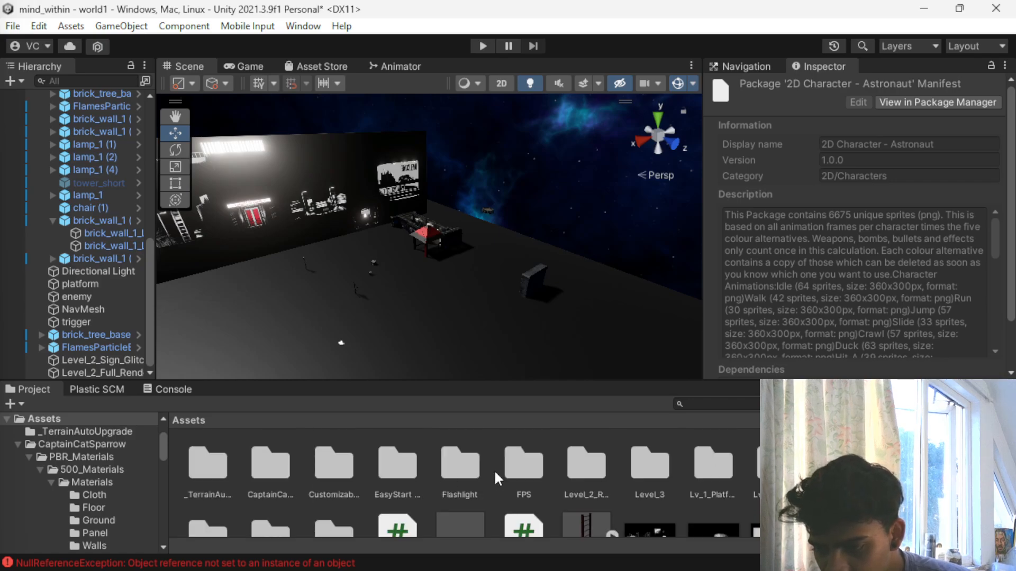
{"action": "double_click", "coordinate": [585, 465]}
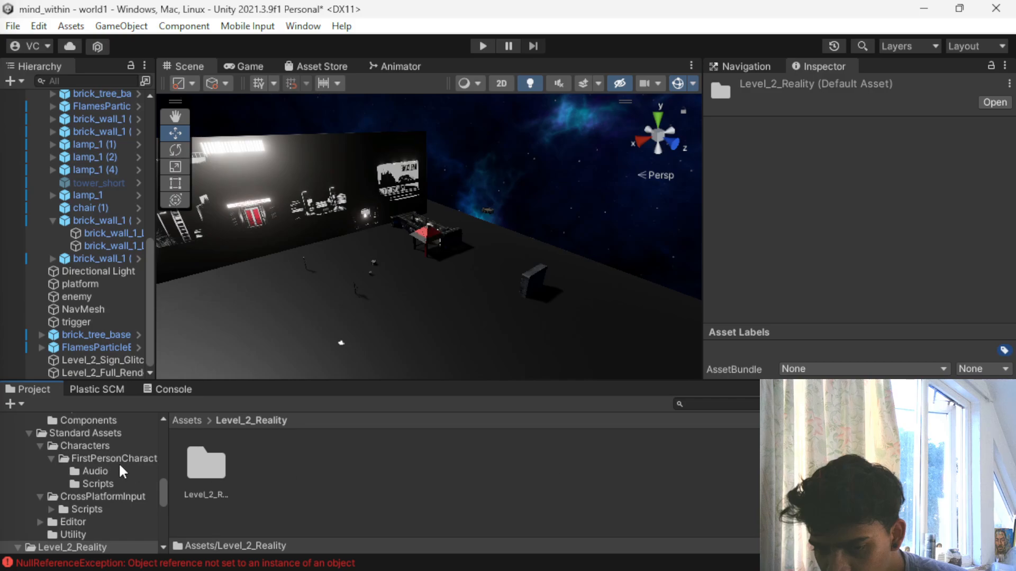
{"action": "double_click", "coordinate": [222, 463]}
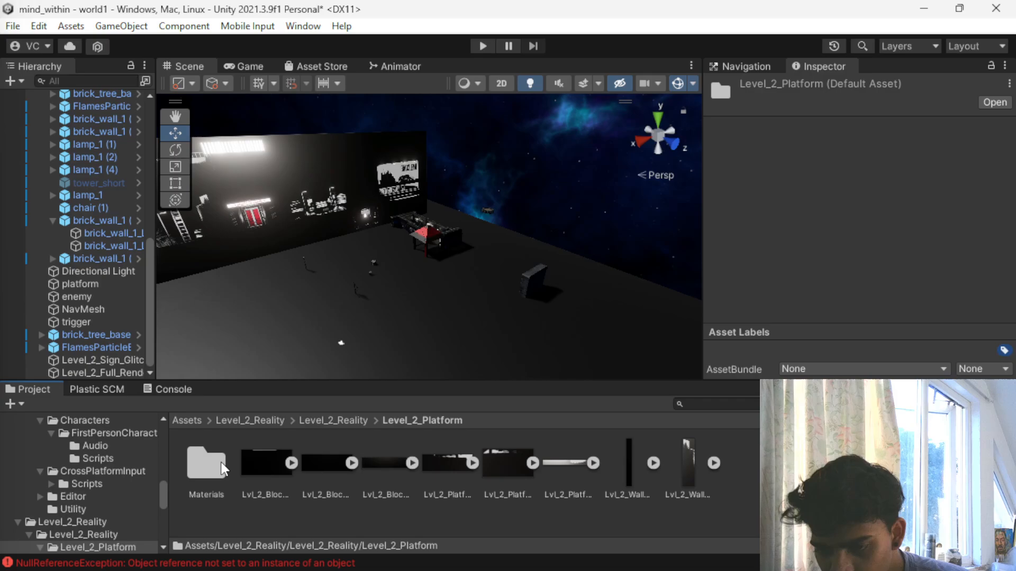
{"action": "left_click", "coordinate": [323, 423]}
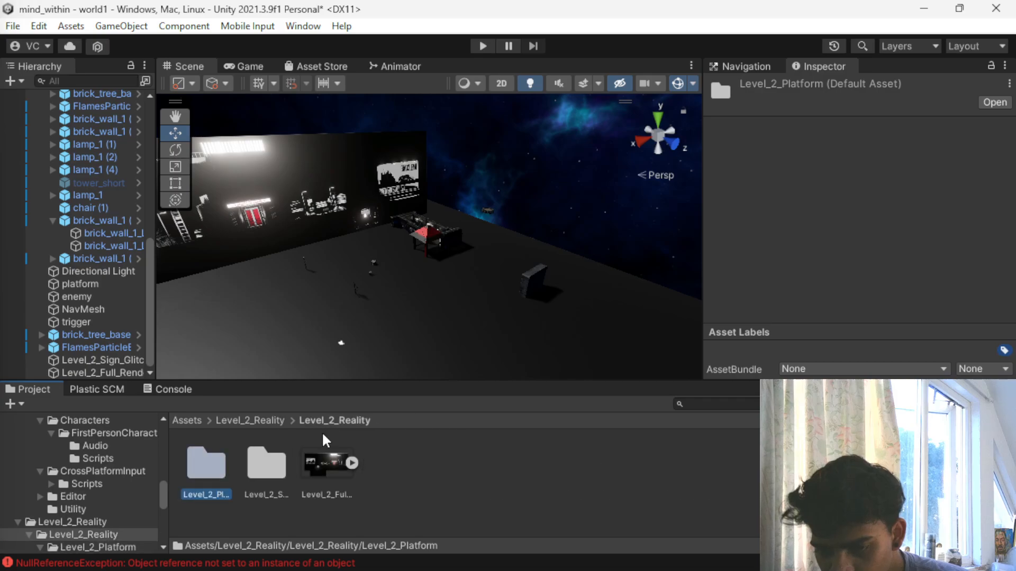
{"action": "double_click", "coordinate": [274, 458]}
{"action": "double_click", "coordinate": [194, 460]}
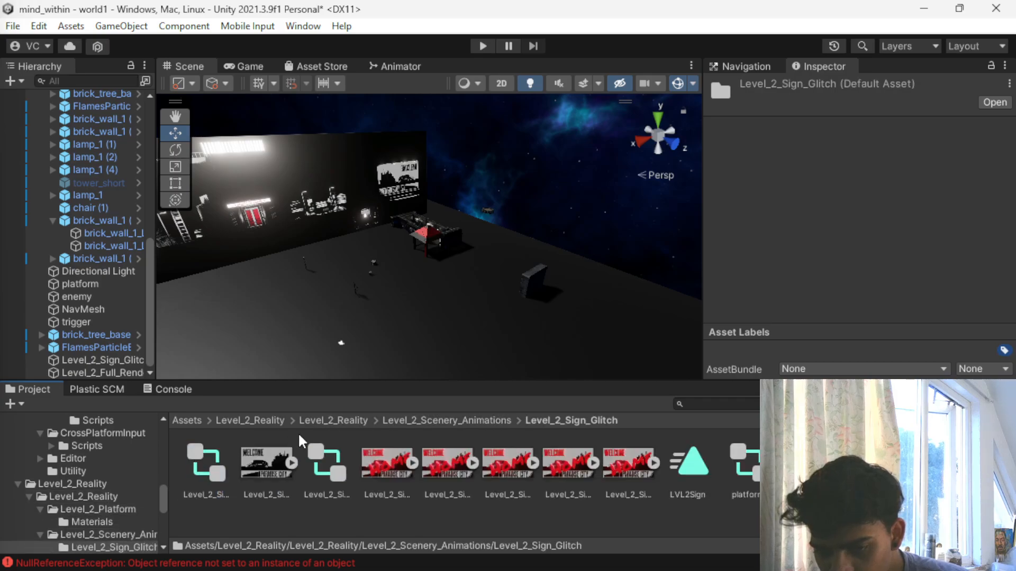
{"action": "left_click", "coordinate": [339, 418]}
{"action": "double_click", "coordinate": [275, 460]}
{"action": "double_click", "coordinate": [275, 460]}
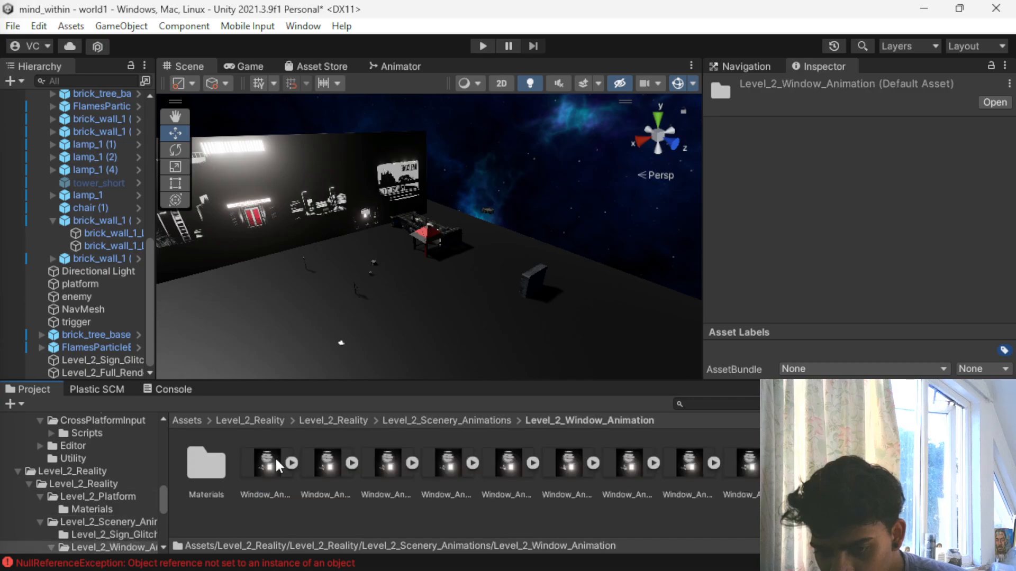
{"action": "left_click", "coordinate": [332, 421]}
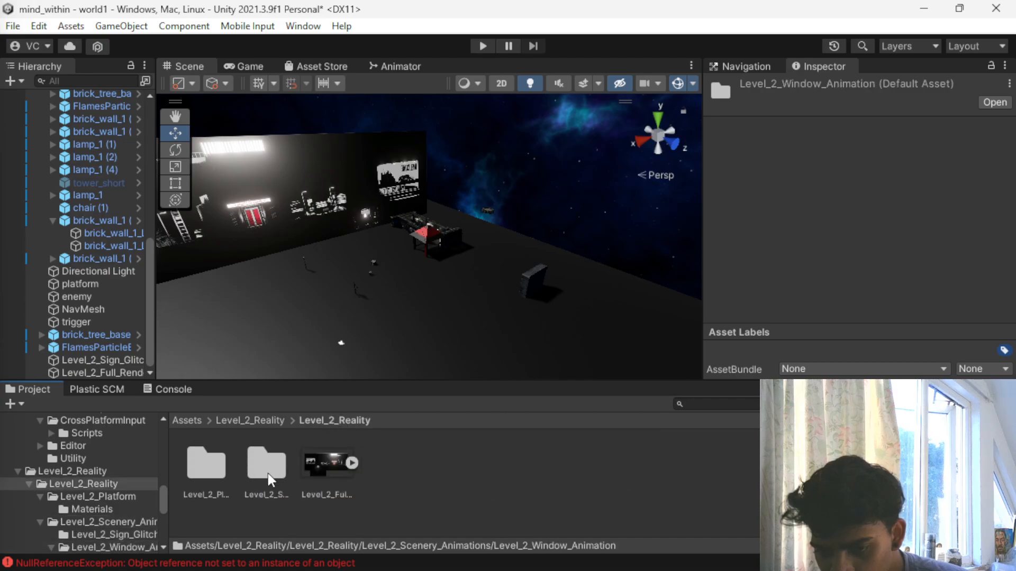
- Try to apply the Level_2_Full_Render image from the inner Level_2_Reality folder at the backdrop in the scene
{"action": "left_click_drag", "start_coordinate": [340, 469], "coordinate": [283, 227]}
{"action": "scroll", "coordinate": [284, 228], "scroll_direction": "up", "scroll_amount": 5}
{"action": "scroll", "coordinate": [287, 231], "scroll_direction": "down", "scroll_amount": 5}
{"action": "scroll", "coordinate": [288, 240], "scroll_direction": "down", "scroll_amount": 3}
{"action": "scroll", "coordinate": [287, 247], "scroll_direction": "down", "scroll_amount": 3}
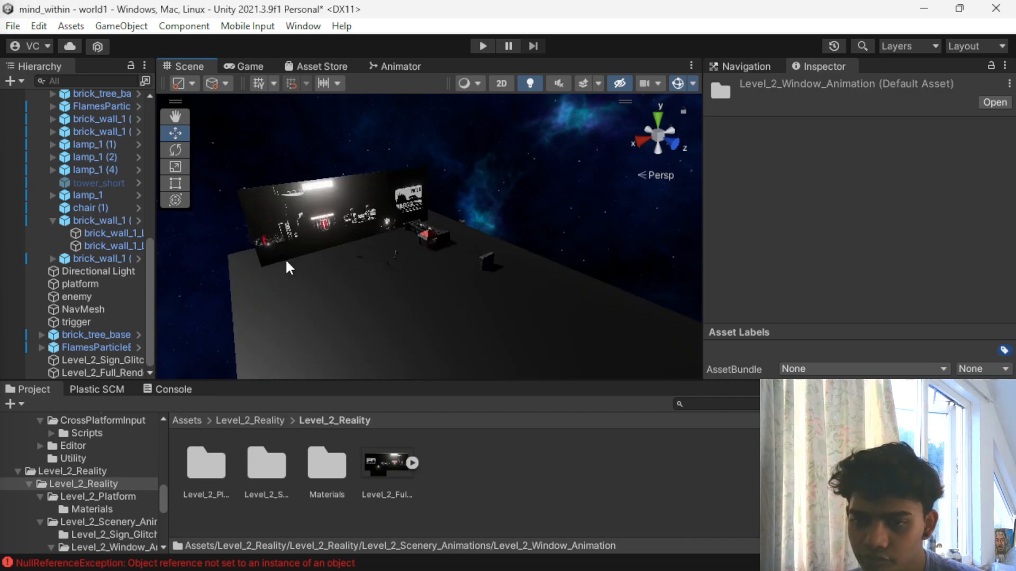
- Delete the Level_2_Full_Render backdrop from the scene
{"action": "scroll", "coordinate": [302, 238], "scroll_direction": "up", "scroll_amount": 4}
{"action": "left_click", "coordinate": [275, 228]}
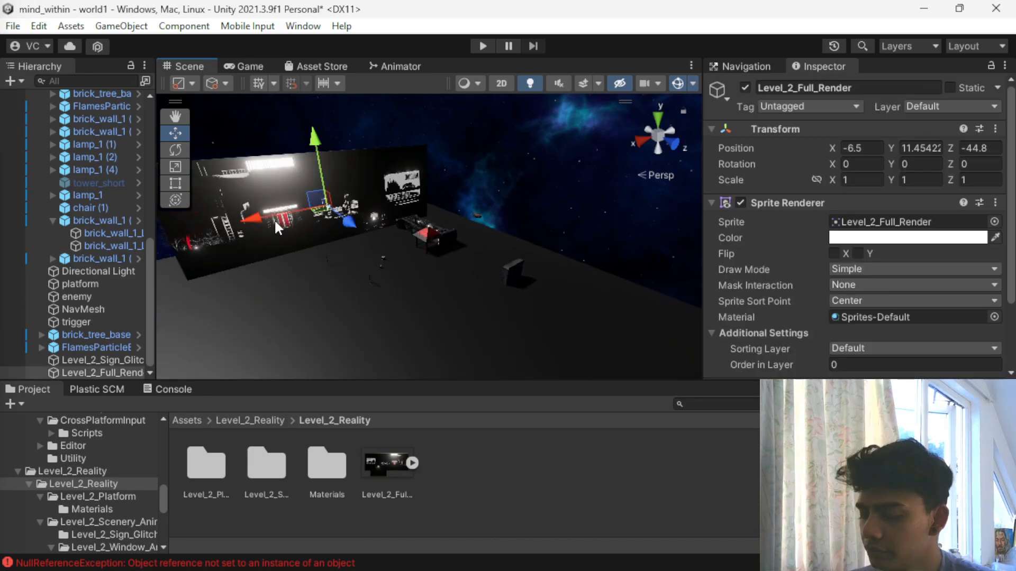
{"action": "key", "text": "Delete"}
{"action": "scroll", "coordinate": [420, 329], "scroll_direction": "up", "scroll_amount": 2}
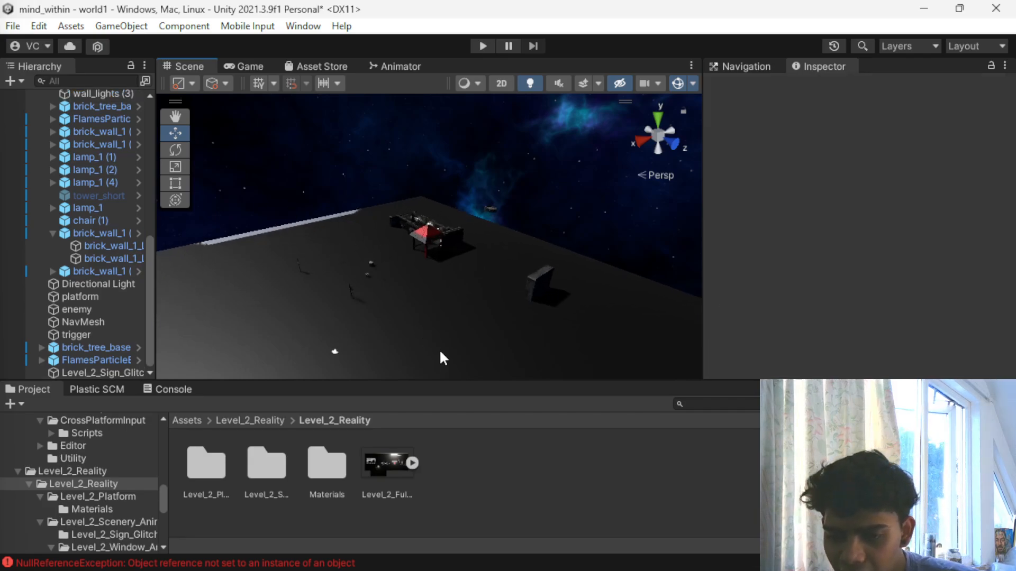
- Return to the Assets root folder and look through the descriptions of the imported asset package manifests
{"action": "left_click", "coordinate": [189, 420]}
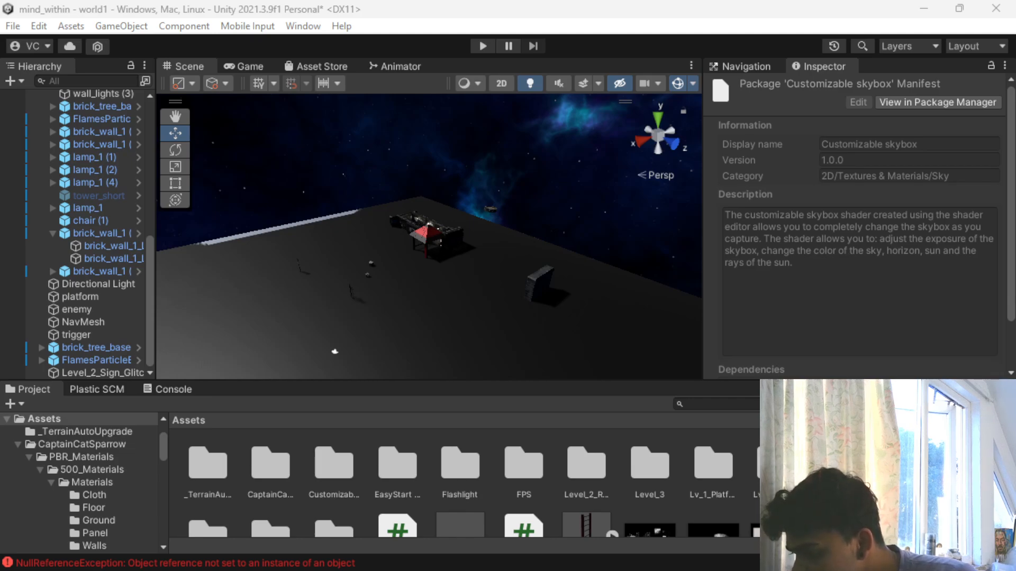
{"action": "key", "text": "Down"}
{"action": "key", "text": "Down"}
{"action": "key", "text": "Down"}
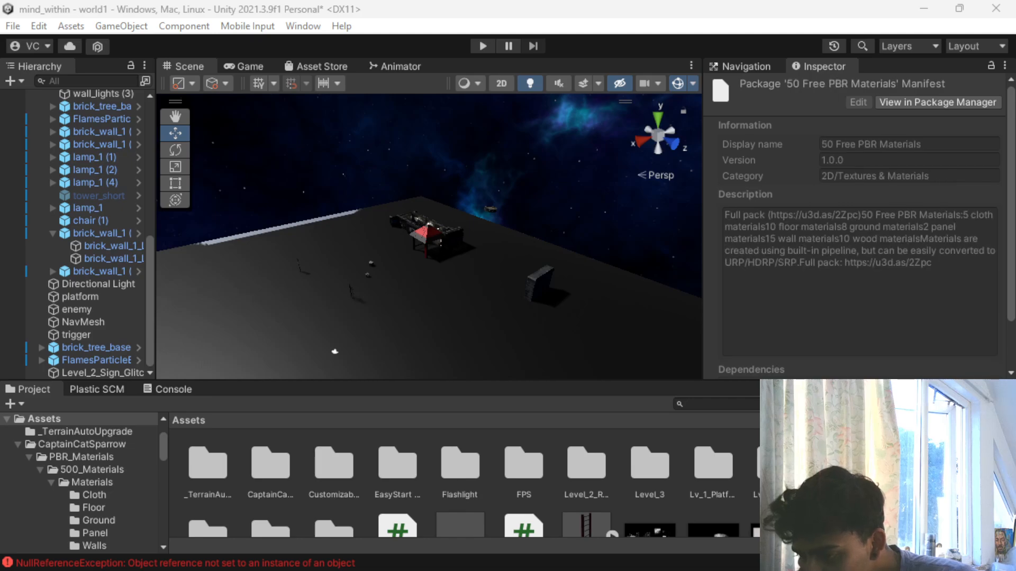
{"action": "key", "text": "Down"}
{"action": "key", "text": "Down"}
{"action": "key", "text": "Down"}
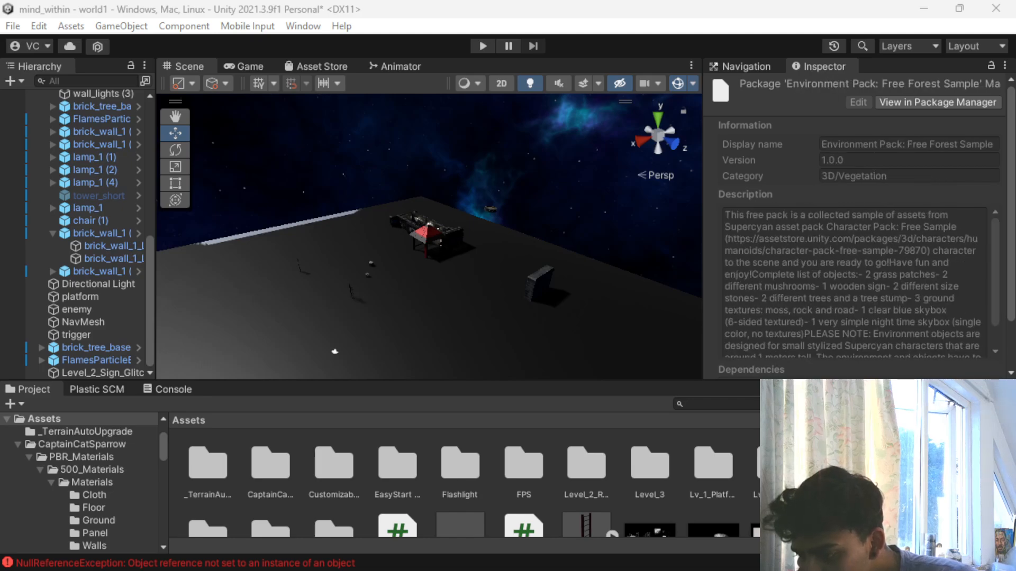
{"action": "key", "text": "Up"}
{"action": "key", "text": "Up"}
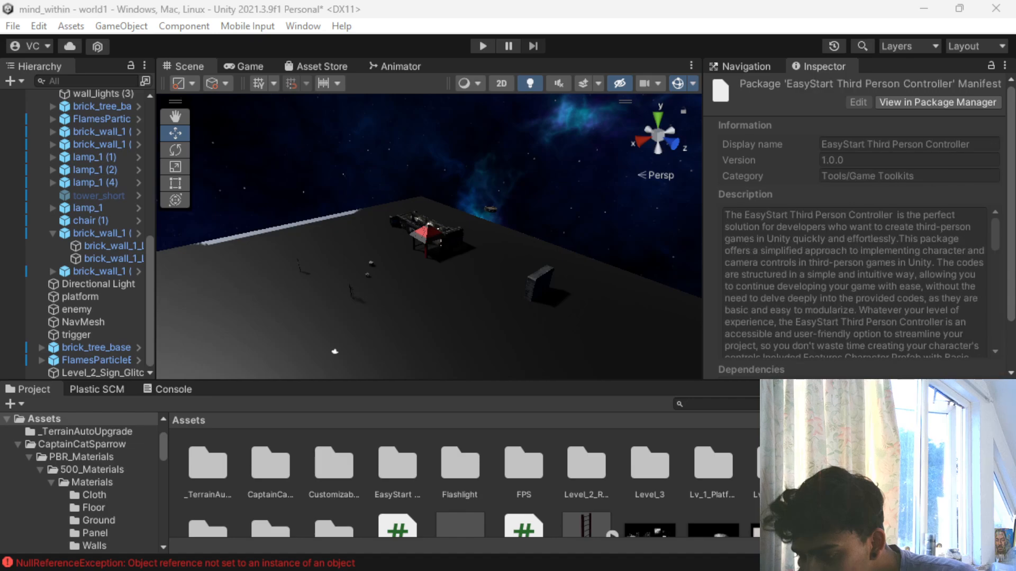
{"action": "key", "text": "Up"}
{"action": "key", "text": "Up"}
{"action": "key", "text": "Up"}
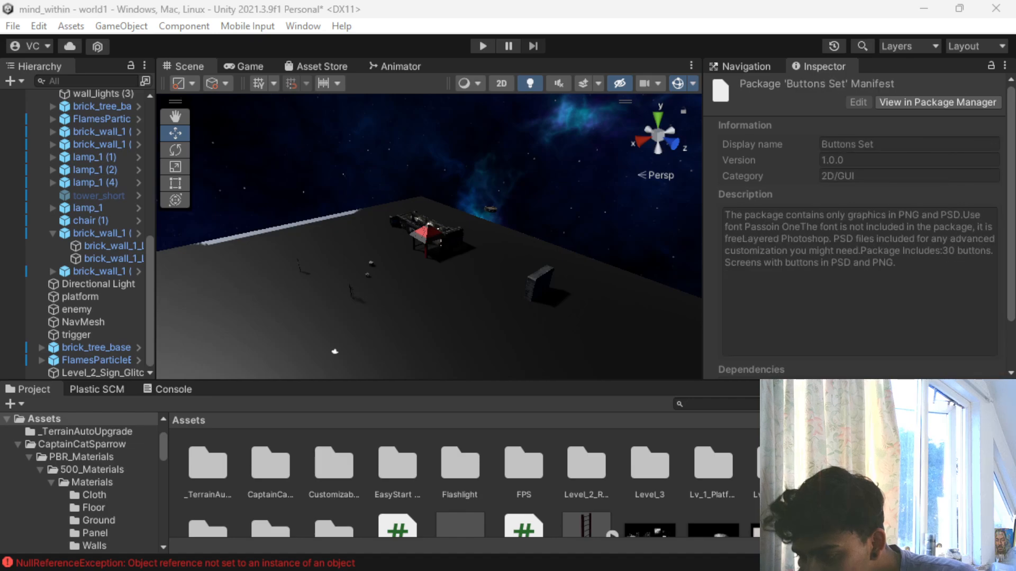
- Look through further asset package manifests, including the Basic move and ClimbLine Template, 2D Character - Astronaut and Low Poly Atmospheric Locations Pack descriptions
{"action": "key", "text": "Down"}
{"action": "key", "text": "Up"}
{"action": "key", "text": "Up"}
{"action": "key", "text": "Up"}
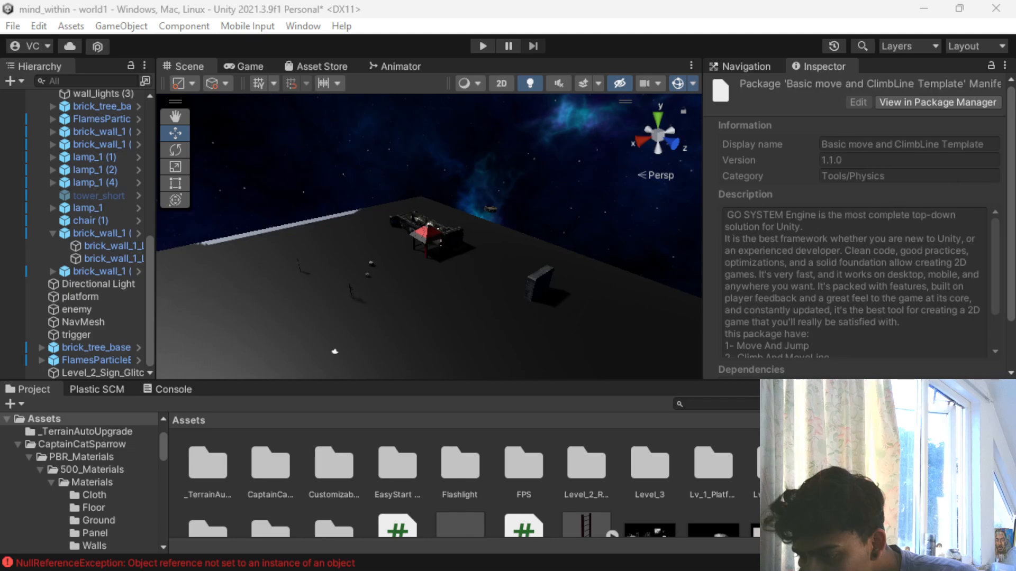
{"action": "key", "text": "Up"}
{"action": "key", "text": "Up"}
{"action": "key", "text": "Up"}
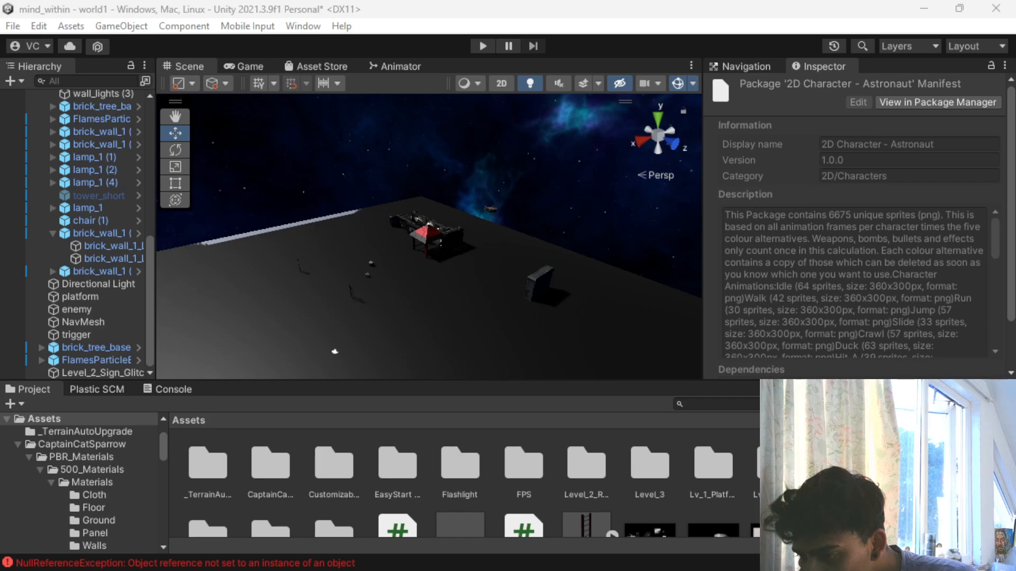
{"action": "key", "text": "Up"}
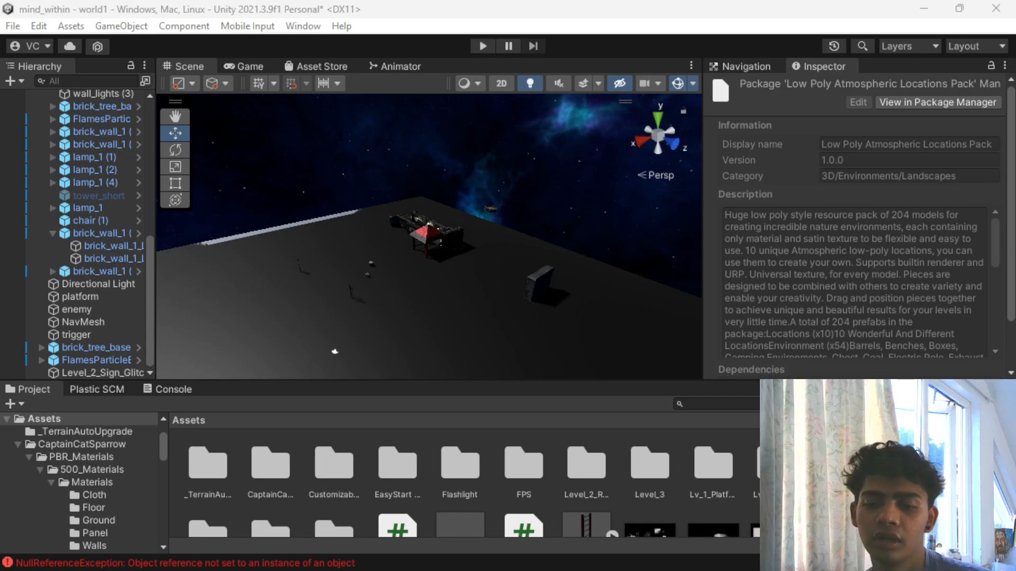
- Open the Houses/Buildings prefab folder of Palmov Island's Low Poly Atmospheric Locations Pack
{"action": "scroll", "coordinate": [408, 519], "scroll_direction": "down", "scroll_amount": 2}
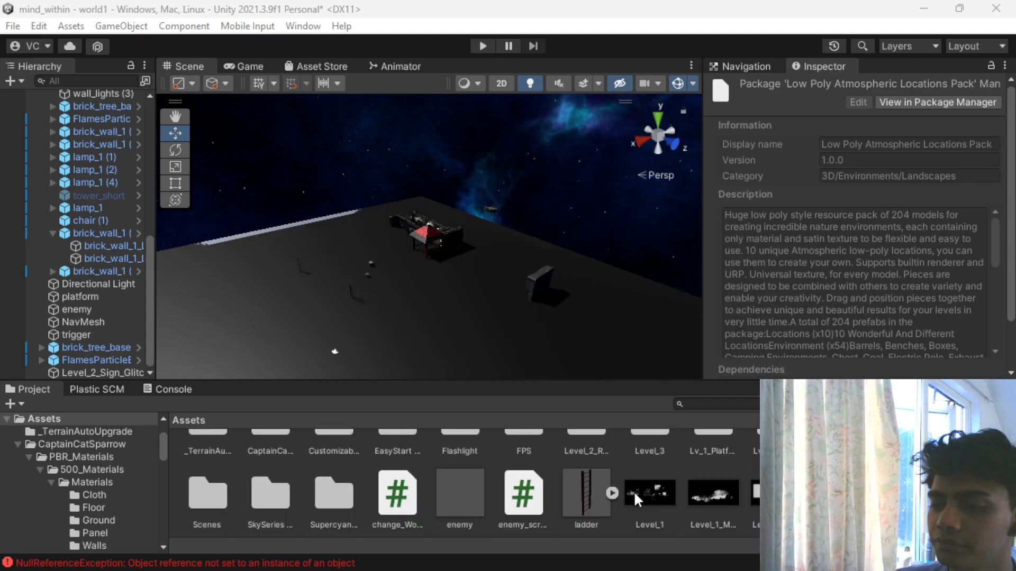
{"action": "scroll", "coordinate": [391, 514], "scroll_direction": "up", "scroll_amount": 2}
{"action": "scroll", "coordinate": [361, 502], "scroll_direction": "down", "scroll_amount": 2}
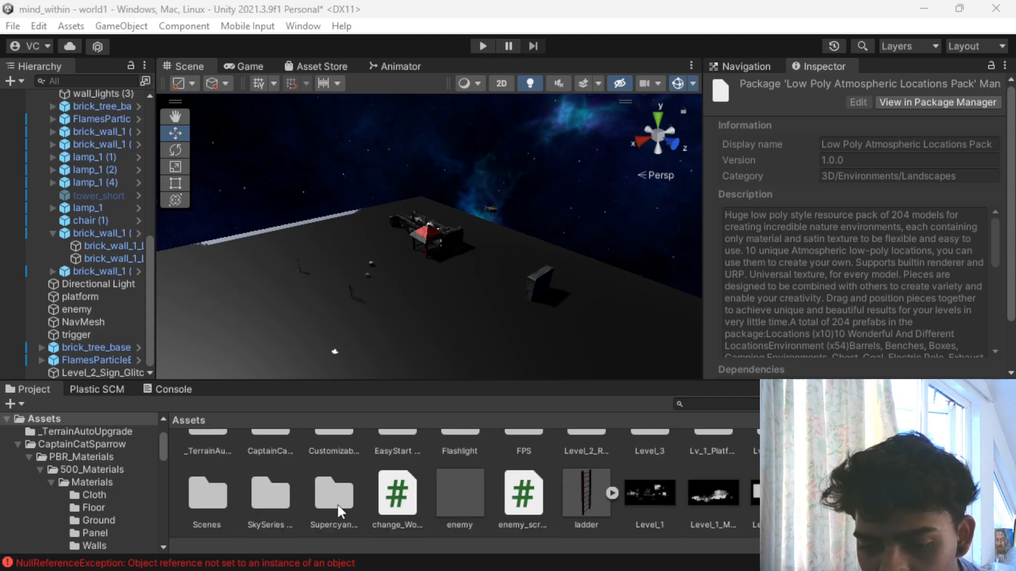
{"action": "scroll", "coordinate": [316, 508], "scroll_direction": "up", "scroll_amount": 2}
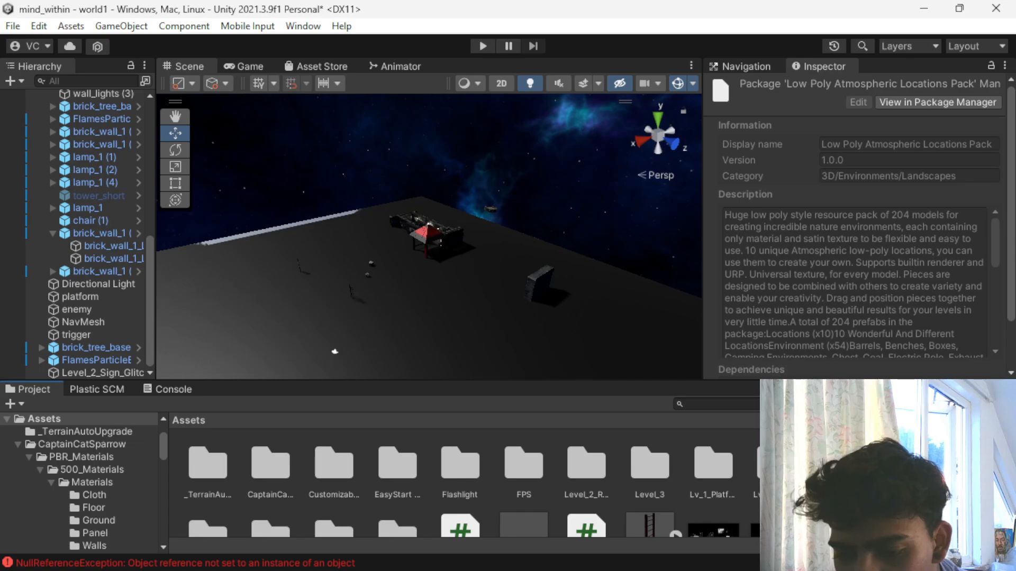
{"action": "scroll", "coordinate": [508, 492], "scroll_direction": "down", "scroll_amount": 2}
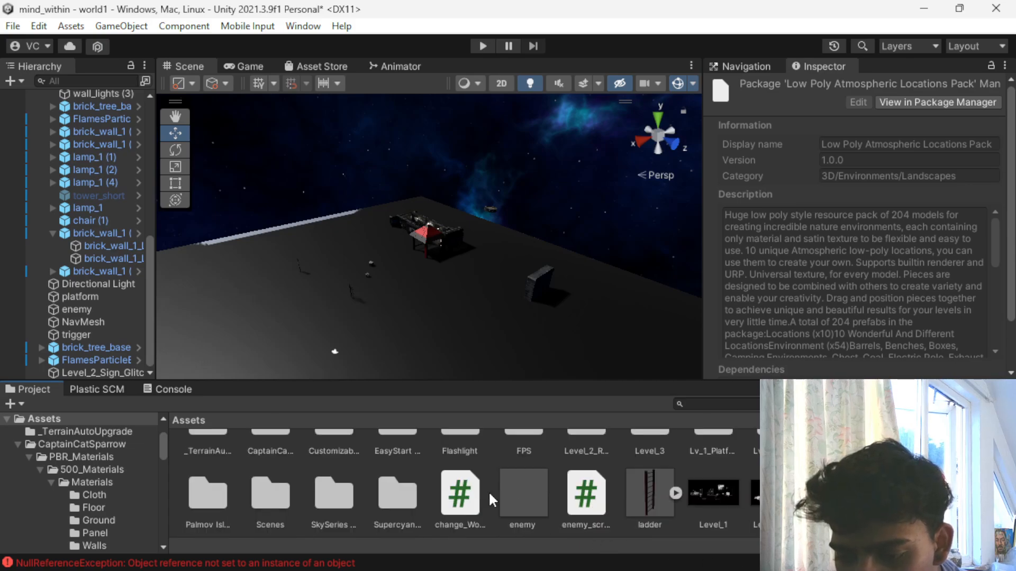
{"action": "double_click", "coordinate": [214, 498]}
{"action": "double_click", "coordinate": [197, 455]}
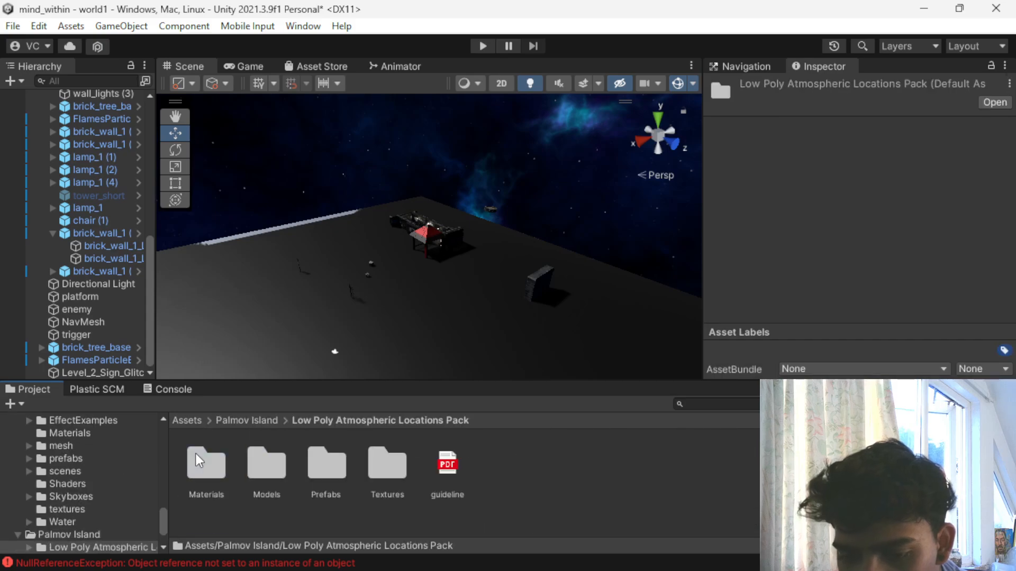
{"action": "double_click", "coordinate": [324, 465]}
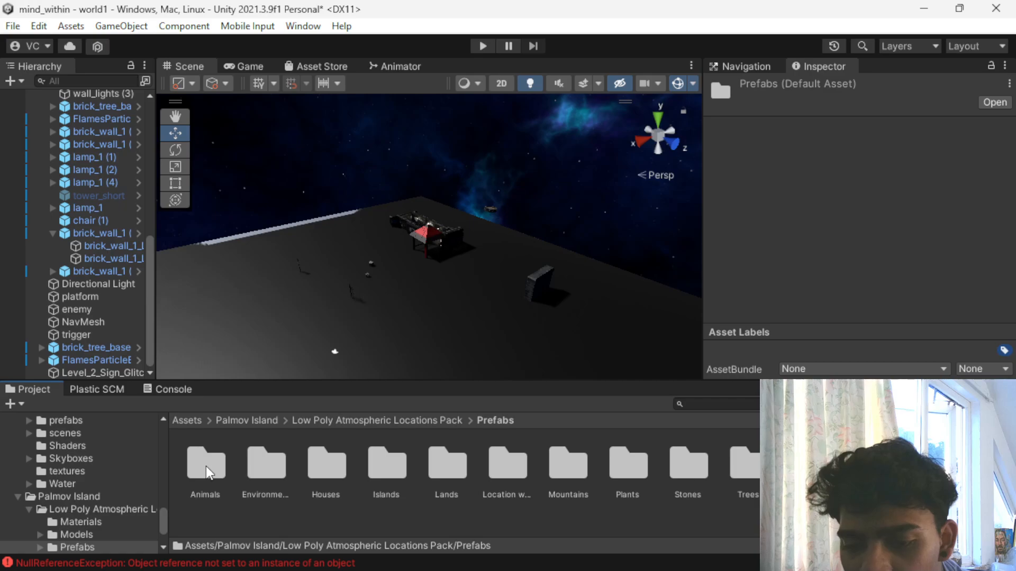
{"action": "double_click", "coordinate": [341, 462]}
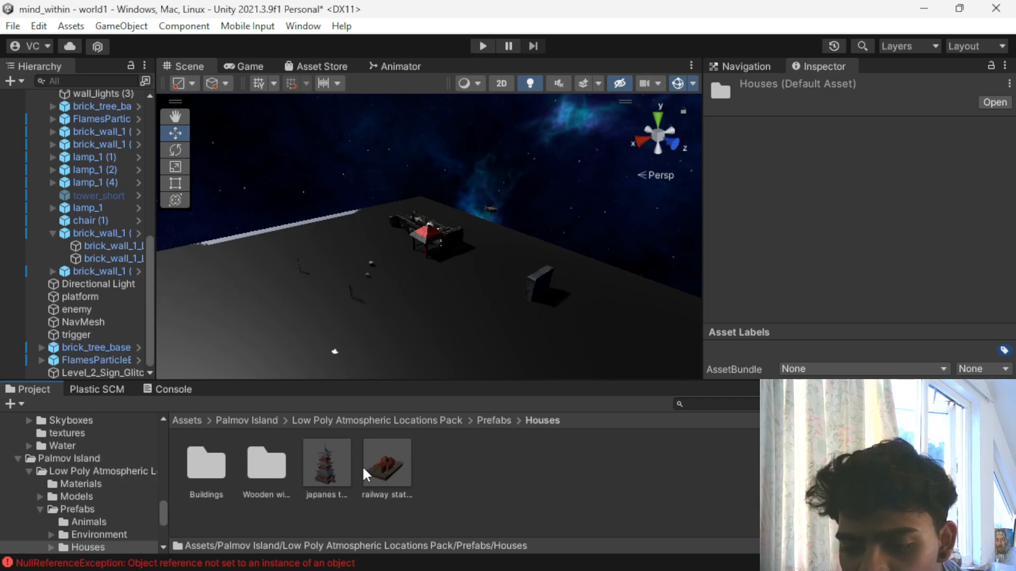
{"action": "double_click", "coordinate": [211, 465]}
- Place building 2, two copies of building 4 and one building prefab side by side along the edge of the platform
{"action": "left_click_drag", "start_coordinate": [210, 465], "coordinate": [545, 288]}
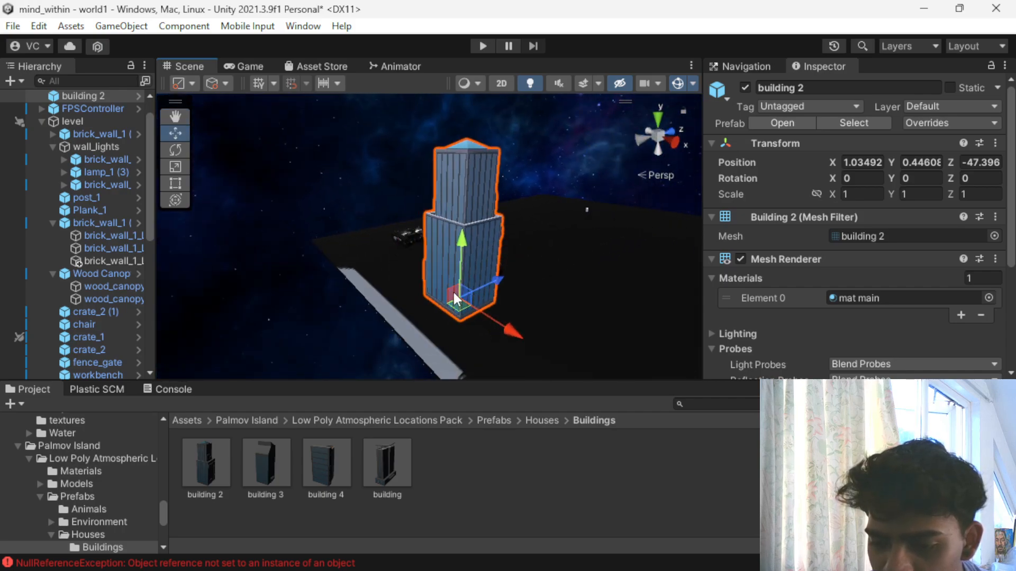
{"action": "scroll", "coordinate": [452, 291], "scroll_direction": "down", "scroll_amount": 2}
{"action": "left_click_drag", "start_coordinate": [324, 466], "coordinate": [407, 262]}
{"action": "left_click_drag", "start_coordinate": [309, 456], "coordinate": [386, 256]}
{"action": "left_click_drag", "start_coordinate": [370, 448], "coordinate": [297, 308]}
{"action": "scroll", "coordinate": [295, 307], "scroll_direction": "up", "scroll_amount": 3}
{"action": "scroll", "coordinate": [295, 307], "scroll_direction": "down", "scroll_amount": 2}
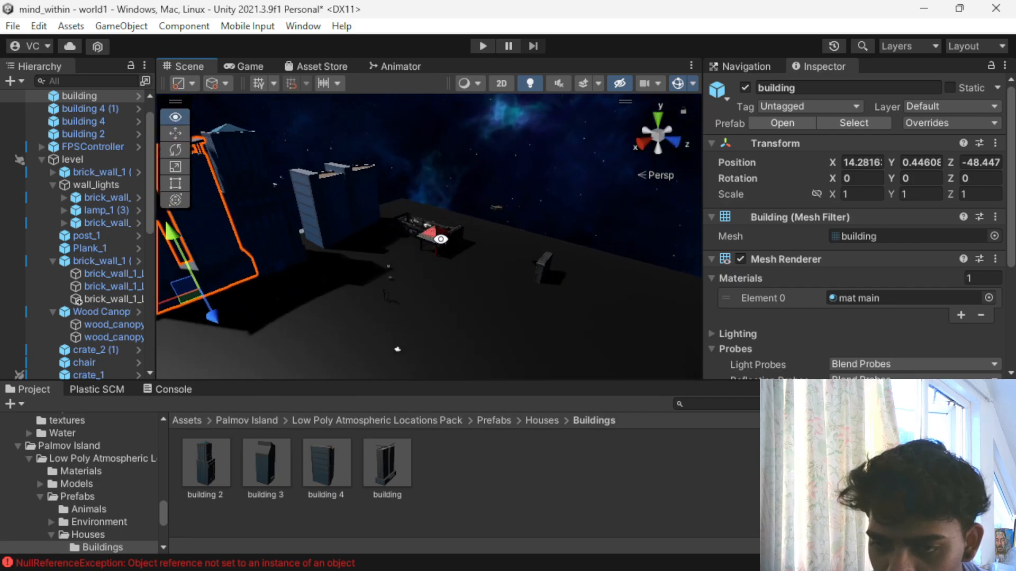
{"action": "left_click_drag", "start_coordinate": [407, 350], "coordinate": [238, 282], "text": "alt"}
{"action": "scroll", "coordinate": [272, 256], "scroll_direction": "up", "scroll_amount": 3}
{"action": "middle_click_drag", "start_coordinate": [322, 218], "coordinate": [434, 242]}
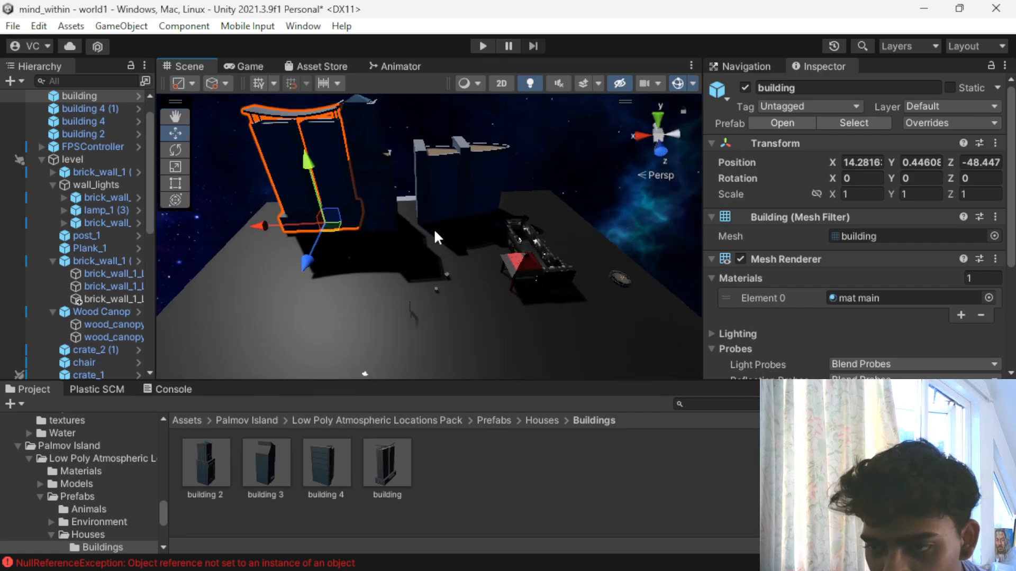
- Set the albedo color of the buildings' mat main material to pure red
{"action": "left_click", "coordinate": [449, 185]}
{"action": "scroll", "coordinate": [827, 301], "scroll_direction": "down", "scroll_amount": 5}
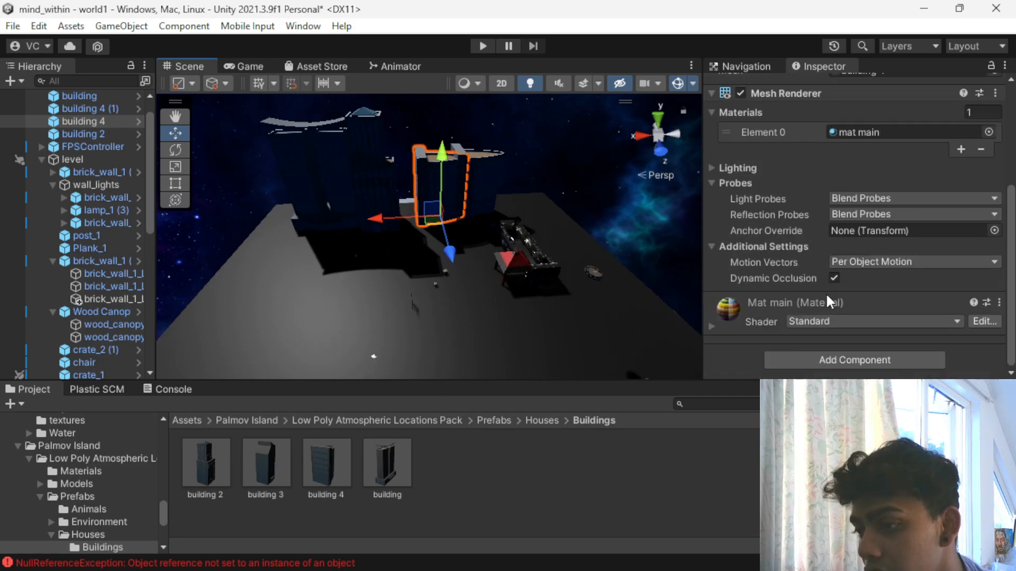
{"action": "left_click", "coordinate": [710, 329]}
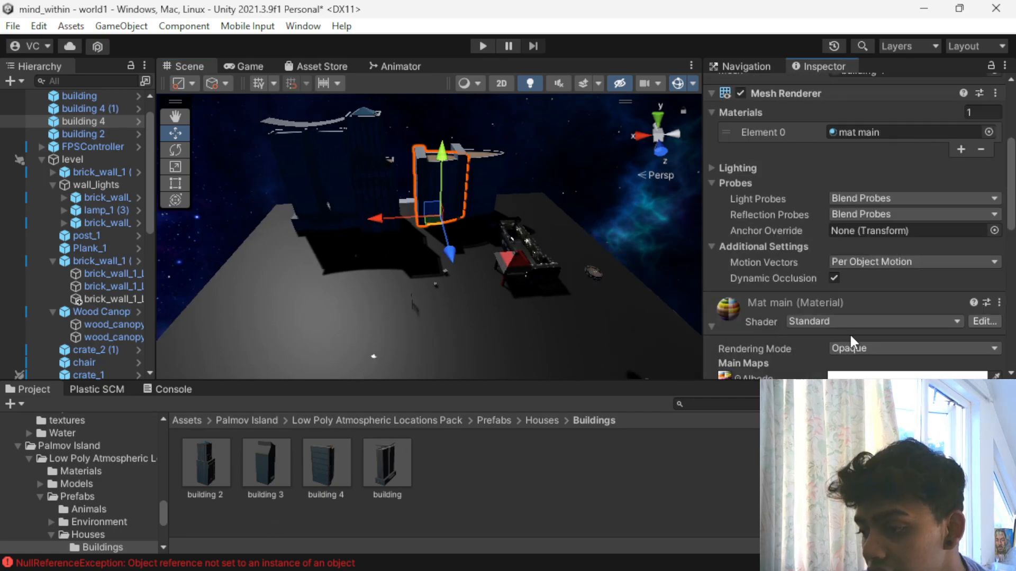
{"action": "scroll", "coordinate": [826, 332], "scroll_direction": "down", "scroll_amount": 3}
{"action": "left_click", "coordinate": [871, 211]}
{"action": "mouse_move", "coordinate": [931, 278]}
{"action": "left_mouse_down"}
{"action": "mouse_move", "coordinate": [973, 237]}
{"action": "mouse_move", "coordinate": [976, 307]}
{"action": "mouse_move", "coordinate": [1014, 242]}
{"action": "left_mouse_up"}
{"action": "scroll", "coordinate": [553, 169], "scroll_direction": "up", "scroll_amount": 5}
{"action": "scroll", "coordinate": [550, 182], "scroll_direction": "down", "scroll_amount": 2}
{"action": "scroll", "coordinate": [550, 190], "scroll_direction": "down", "scroll_amount": 3}
{"action": "left_click_drag", "start_coordinate": [458, 272], "coordinate": [254, 197], "text": "alt"}
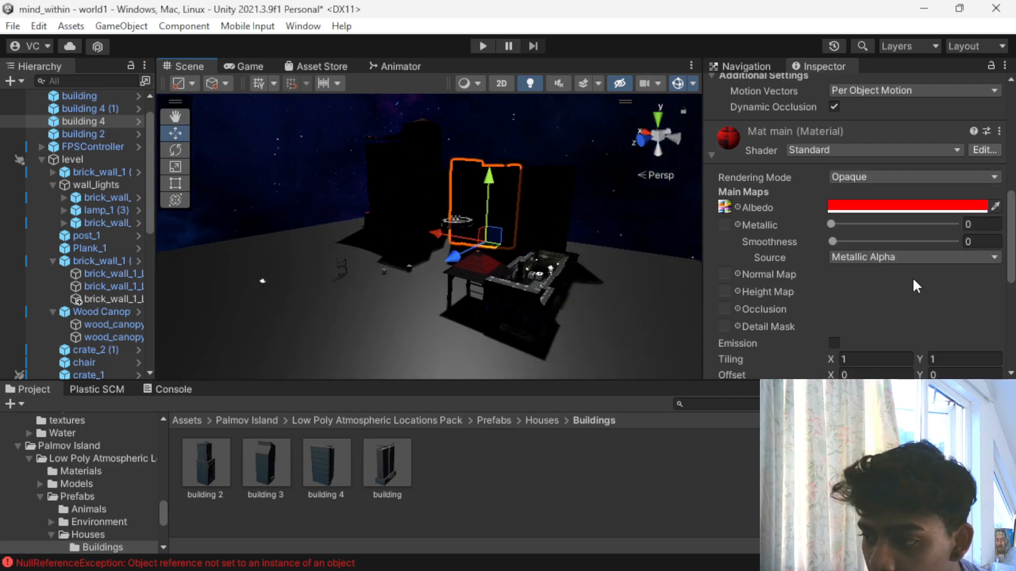
{"action": "scroll", "coordinate": [894, 280], "scroll_direction": "down", "scroll_amount": 5}
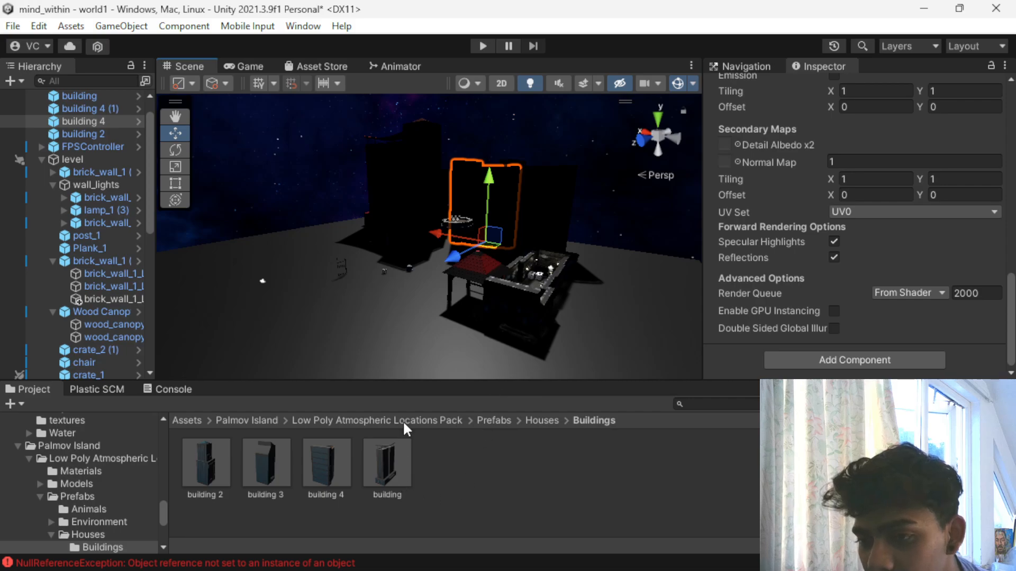
- Return to the pack's Prefabs folder, then duplicate building 4 and move the copy along the row to X -5.9
{"action": "left_click", "coordinate": [360, 418]}
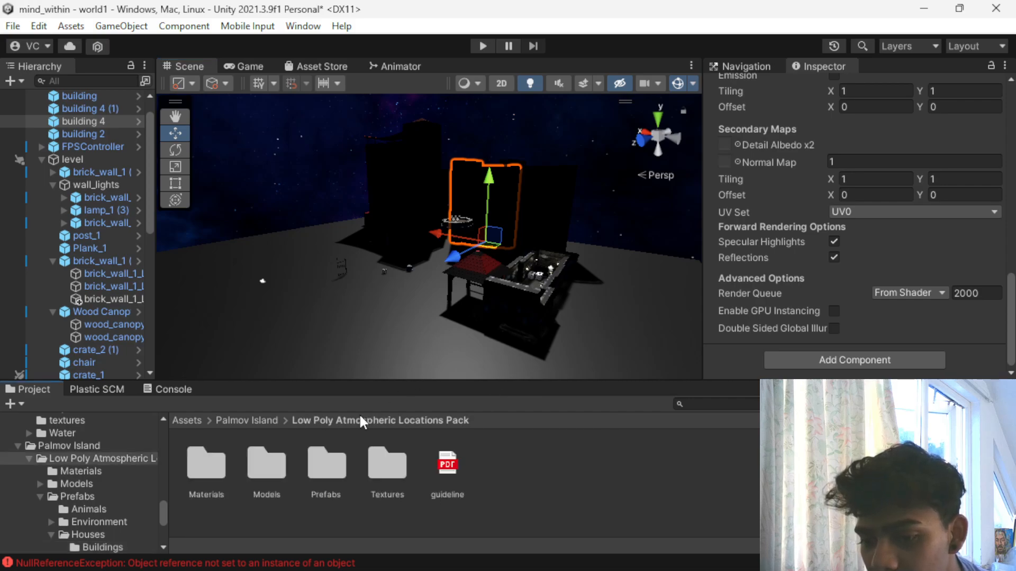
{"action": "double_click", "coordinate": [317, 468]}
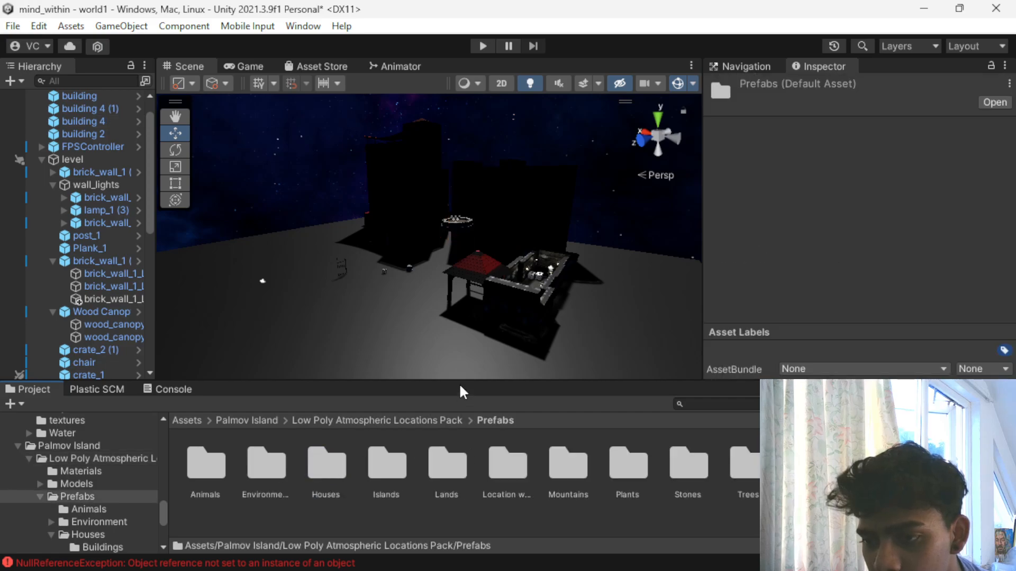
{"action": "scroll", "coordinate": [455, 373], "scroll_direction": "up", "scroll_amount": 5}
{"action": "left_click", "coordinate": [441, 231]}
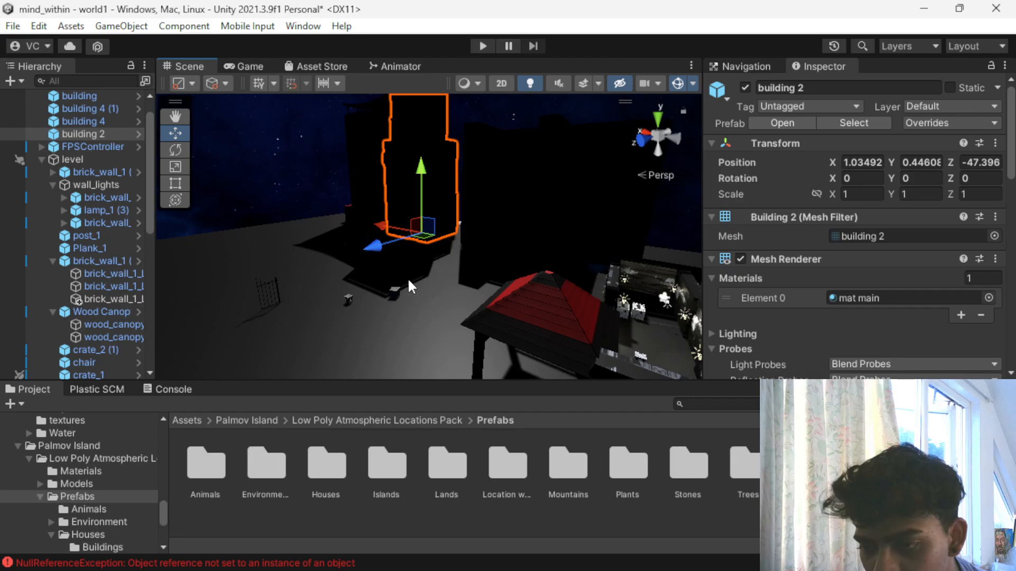
{"action": "left_click_drag", "start_coordinate": [408, 281], "coordinate": [428, 292], "text": "alt"}
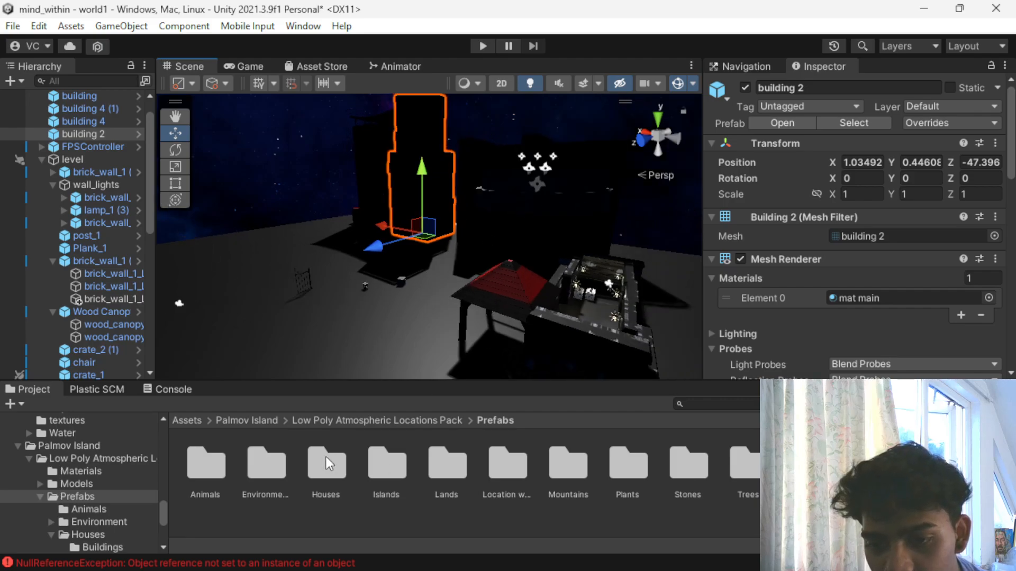
{"action": "left_click", "coordinate": [473, 253]}
{"action": "left_click", "coordinate": [471, 198]}
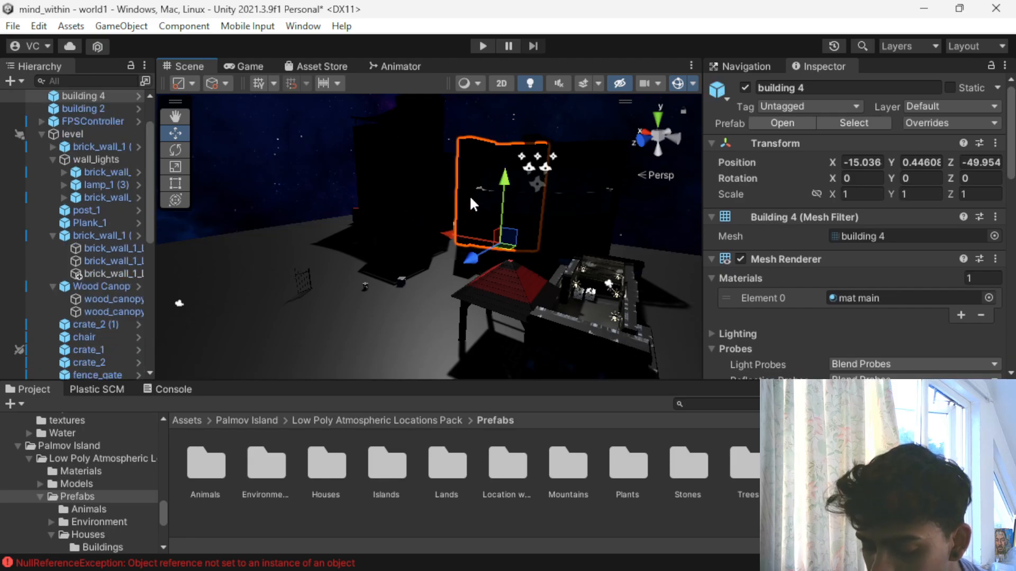
{"action": "key", "text": "ctrl+d"}
{"action": "left_click_drag", "start_coordinate": [446, 230], "coordinate": [368, 237]}
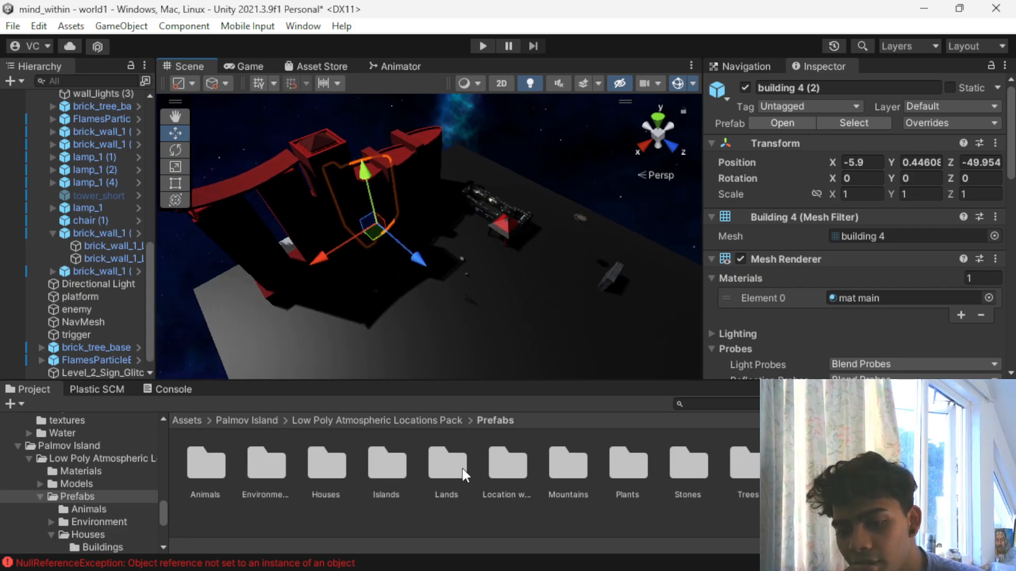
- Check the Lands prefabs, then open the pack's Plants prefab folder
{"action": "double_click", "coordinate": [450, 459]}
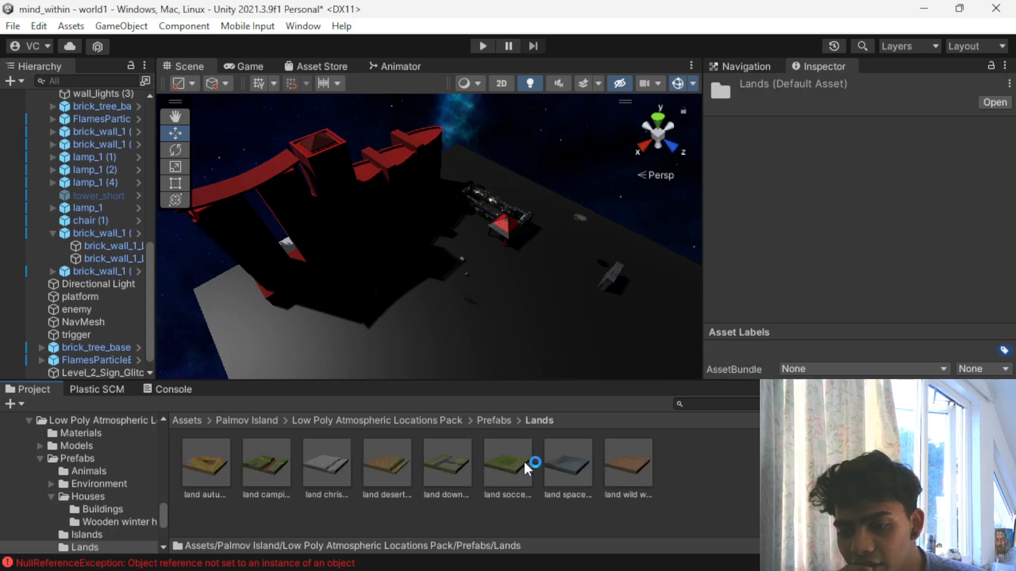
{"action": "left_click", "coordinate": [362, 419]}
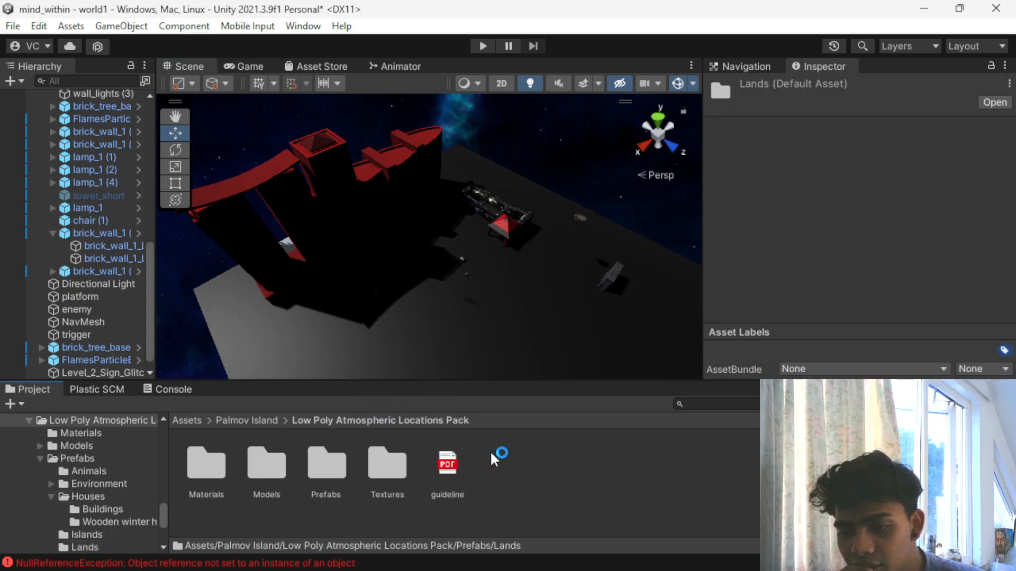
{"action": "double_click", "coordinate": [324, 468]}
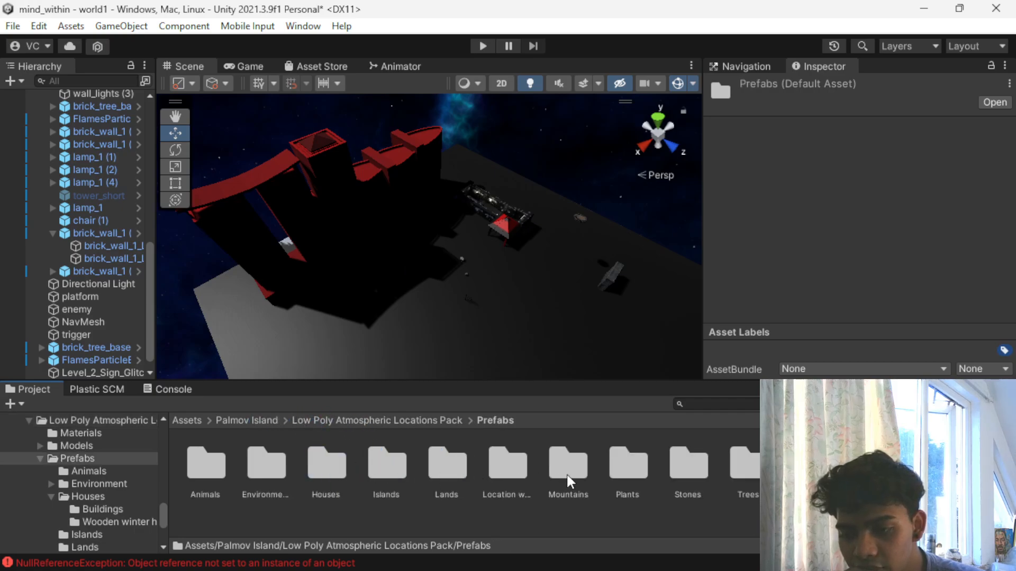
{"action": "double_click", "coordinate": [629, 476]}
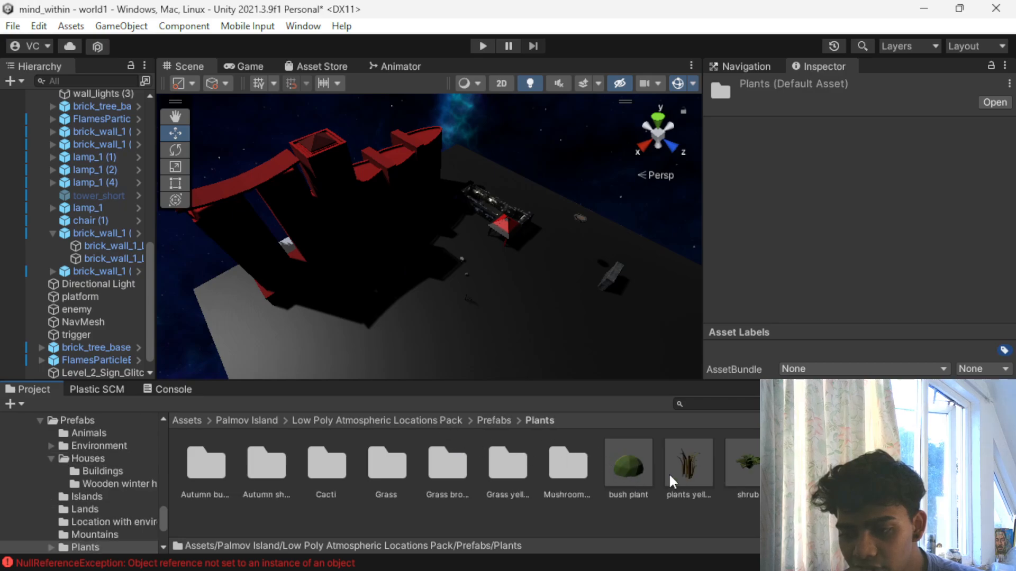
- Try out a bush plant on the ground near the red-roofed canopy, moving it to Z -27.42, and delete it
{"action": "left_click_drag", "start_coordinate": [642, 476], "coordinate": [508, 360]}
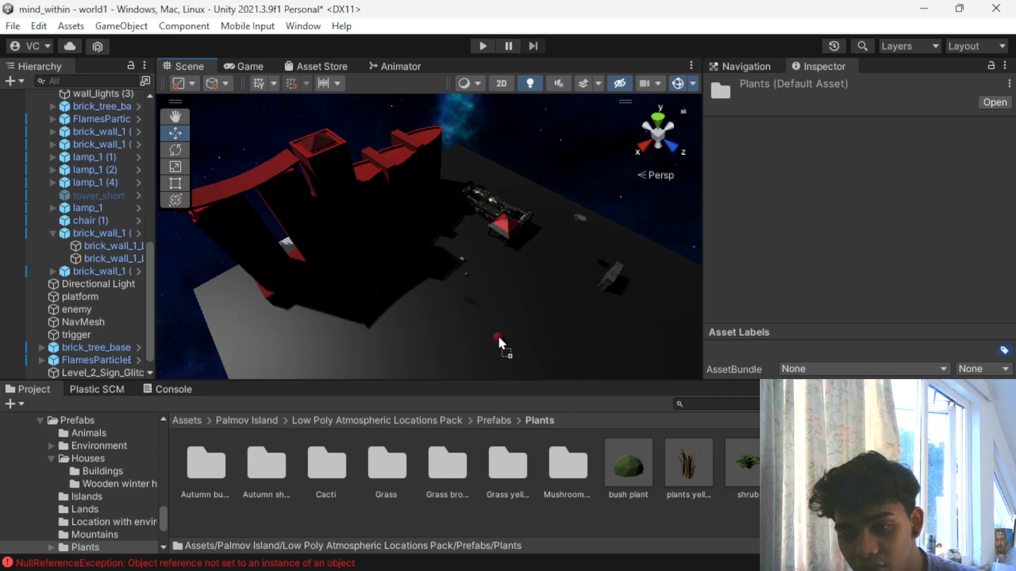
{"action": "left_click_drag", "start_coordinate": [468, 235], "coordinate": [468, 235]}
{"action": "scroll", "coordinate": [466, 236], "scroll_direction": "up", "scroll_amount": 5}
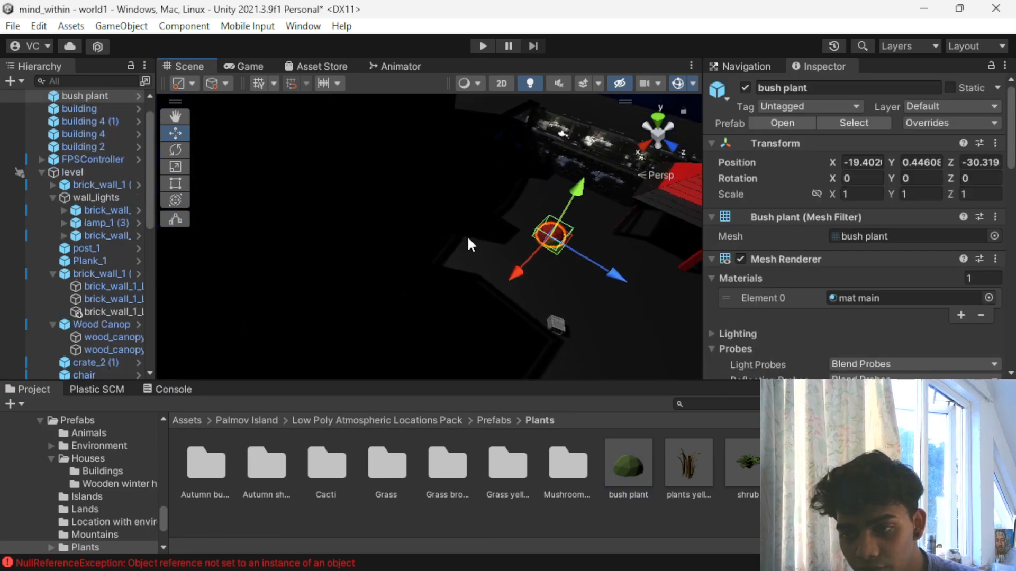
{"action": "middle_click_drag", "start_coordinate": [522, 227], "coordinate": [427, 236]}
{"action": "scroll", "coordinate": [419, 245], "scroll_direction": "up", "scroll_amount": 4}
{"action": "left_click_drag", "start_coordinate": [623, 285], "coordinate": [699, 318]}
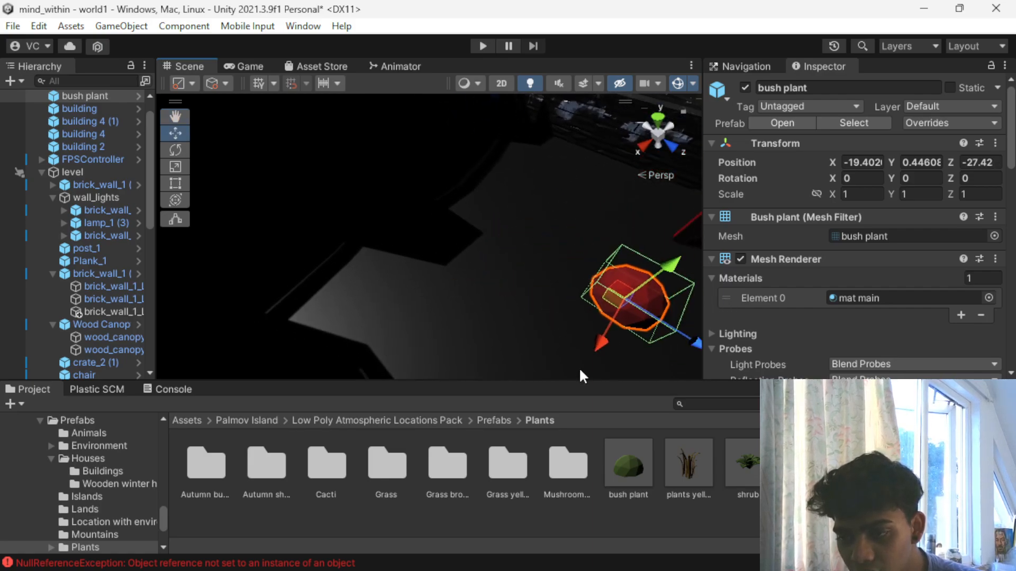
{"action": "key", "text": "Delete"}
- Place a plants yellow prefab on the ground beside the red-roofed canopy, at X -24.61 and Z about -29.24
{"action": "left_click_drag", "start_coordinate": [682, 461], "coordinate": [590, 242]}
{"action": "right_click_drag", "start_coordinate": [439, 299], "coordinate": [323, 260]}
{"action": "right_click_drag", "start_coordinate": [635, 273], "coordinate": [444, 166]}
{"action": "scroll", "coordinate": [444, 175], "scroll_direction": "down", "scroll_amount": 6}
{"action": "left_click_drag", "start_coordinate": [401, 301], "coordinate": [563, 329]}
{"action": "scroll", "coordinate": [562, 331], "scroll_direction": "down", "scroll_amount": 8}
{"action": "left_click_drag", "start_coordinate": [390, 272], "coordinate": [621, 275], "text": "alt"}
{"action": "mouse_move", "coordinate": [468, 258]}
{"action": "left_mouse_down"}
{"action": "mouse_move", "coordinate": [440, 272]}
{"action": "mouse_move", "coordinate": [450, 265]}
{"action": "left_mouse_up"}
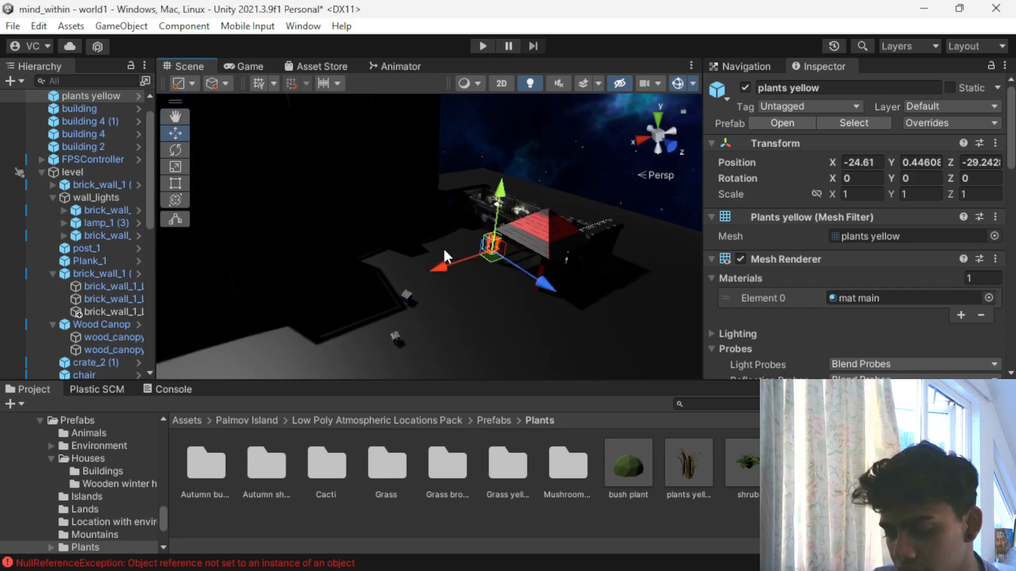
- Duplicate the yellow plant four times into a small cluster, offsetting copies to X -22.11 and Z -31.83
{"action": "key", "text": "ctrl+d"}
{"action": "left_click_drag", "start_coordinate": [437, 272], "coordinate": [416, 265]}
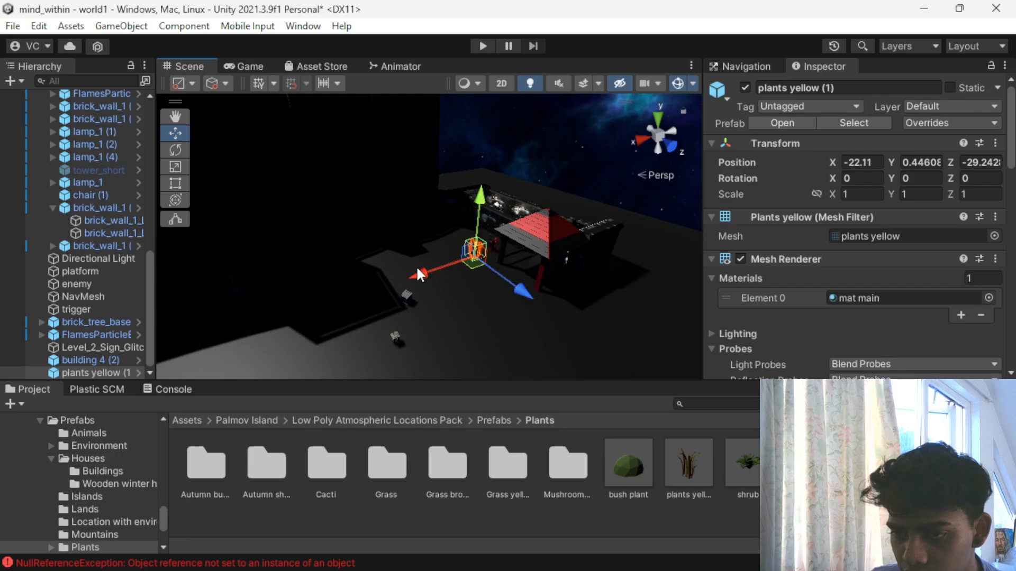
{"action": "key", "text": "ctrl+d"}
{"action": "left_click_drag", "start_coordinate": [505, 275], "coordinate": [489, 276]}
{"action": "key", "text": "ctrl+d"}
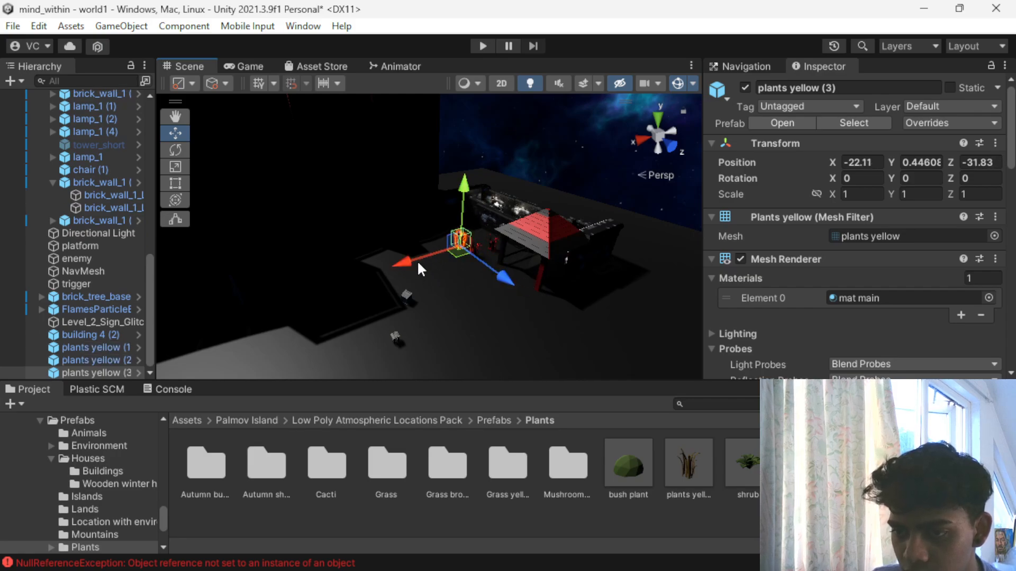
{"action": "left_click_drag", "start_coordinate": [417, 259], "coordinate": [433, 253]}
{"action": "key", "text": "ctrl+d"}
- Duplicate the yellow plant at X -22.11, Z -29.24 to add three more copies, extending the cluster to X -20.07 and Z -31.62
{"action": "left_click", "coordinate": [469, 246]}
{"action": "left_click", "coordinate": [470, 250]}
{"action": "left_click", "coordinate": [472, 249]}
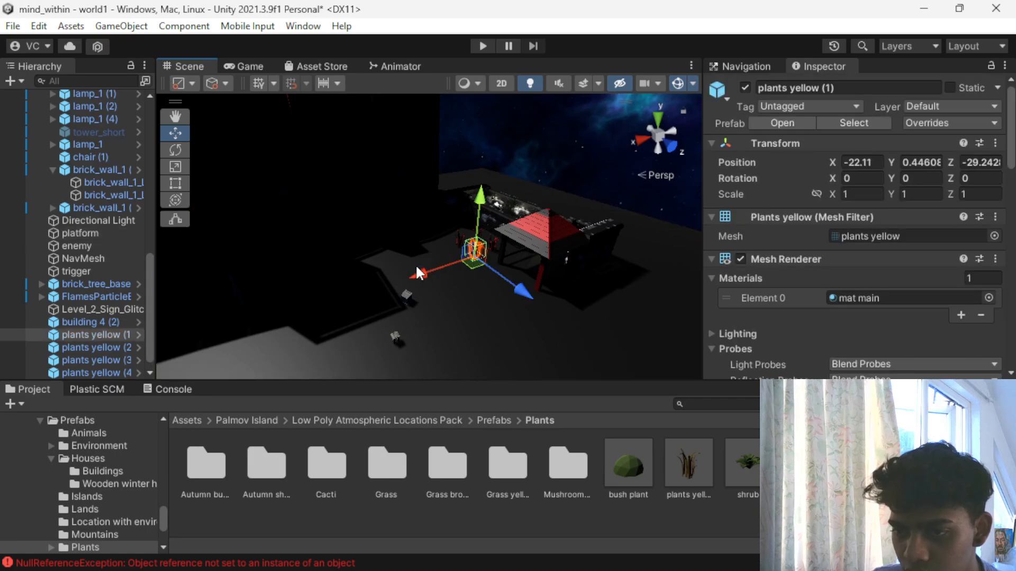
{"action": "mouse_move", "coordinate": [417, 271]}
{"action": "left_mouse_down"}
{"action": "mouse_move", "coordinate": [397, 264]}
{"action": "mouse_move", "coordinate": [402, 275]}
{"action": "left_mouse_up"}
{"action": "key", "text": "ctrl+d"}
{"action": "key", "text": "ctrl+d"}
{"action": "mouse_move", "coordinate": [485, 279]}
{"action": "left_mouse_down"}
{"action": "mouse_move", "coordinate": [460, 264]}
{"action": "mouse_move", "coordinate": [468, 269]}
{"action": "left_mouse_up"}
{"action": "key", "text": "ctrl+d"}
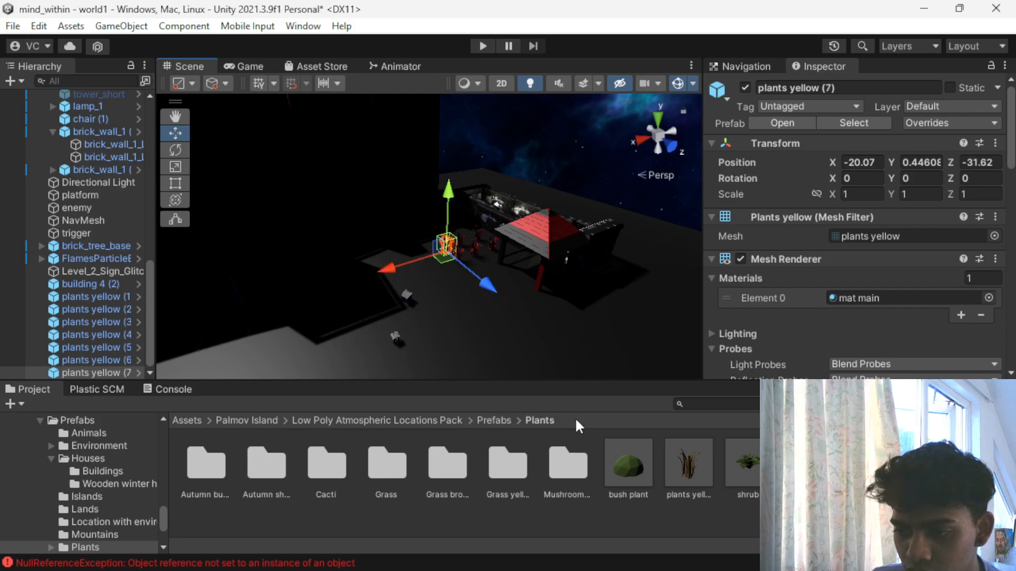
- Duplicate the yellow plant at X -22.11, Z -31.83 in place, beside the red-roofed canopy
{"action": "scroll", "coordinate": [439, 321], "scroll_direction": "up", "scroll_amount": 8}
{"action": "left_click_drag", "start_coordinate": [290, 301], "coordinate": [414, 300], "text": "alt"}
{"action": "left_click", "coordinate": [479, 228]}
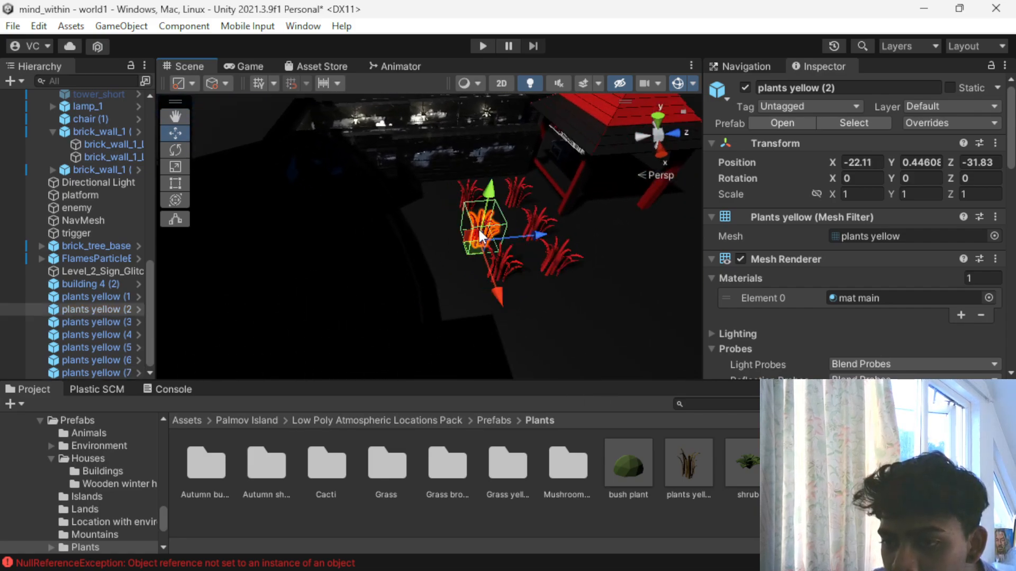
{"action": "left_click", "coordinate": [462, 189]}
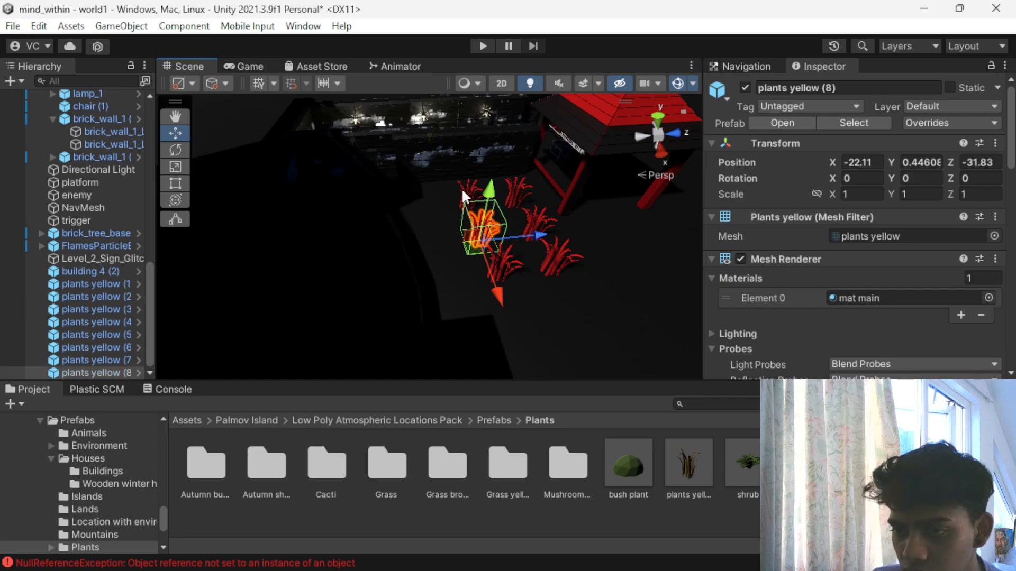
- Duplicate the six plants in the cluster together and shift the copies along Z, placing the outermost one at X -20.07, Z -32.897
{"action": "left_click", "coordinate": [495, 261]}
{"action": "left_click", "coordinate": [478, 226], "text": "ctrl"}
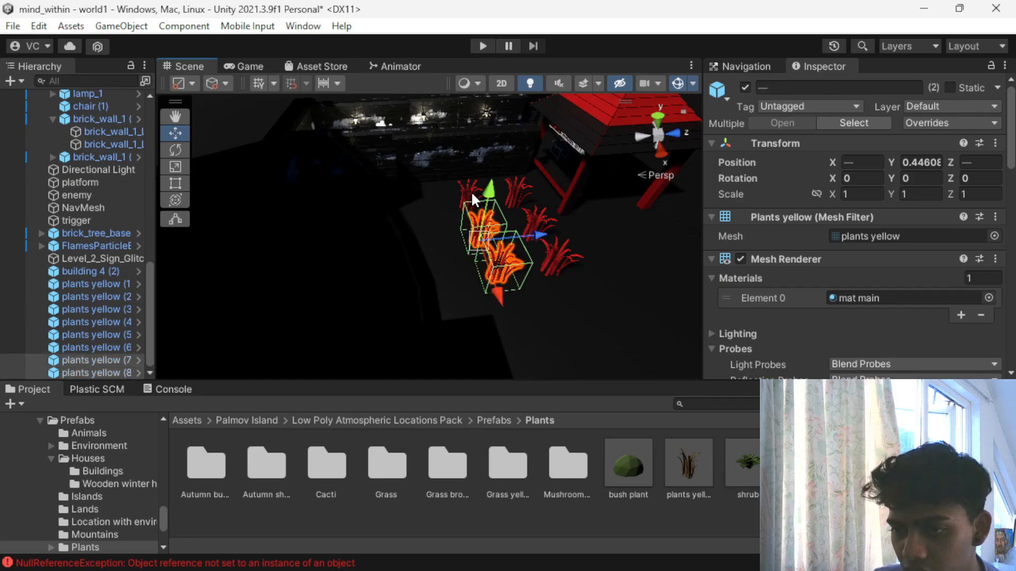
{"action": "left_click", "coordinate": [472, 193], "text": "ctrl"}
{"action": "left_click", "coordinate": [516, 194], "text": "ctrl"}
{"action": "left_click", "coordinate": [544, 220], "text": "ctrl"}
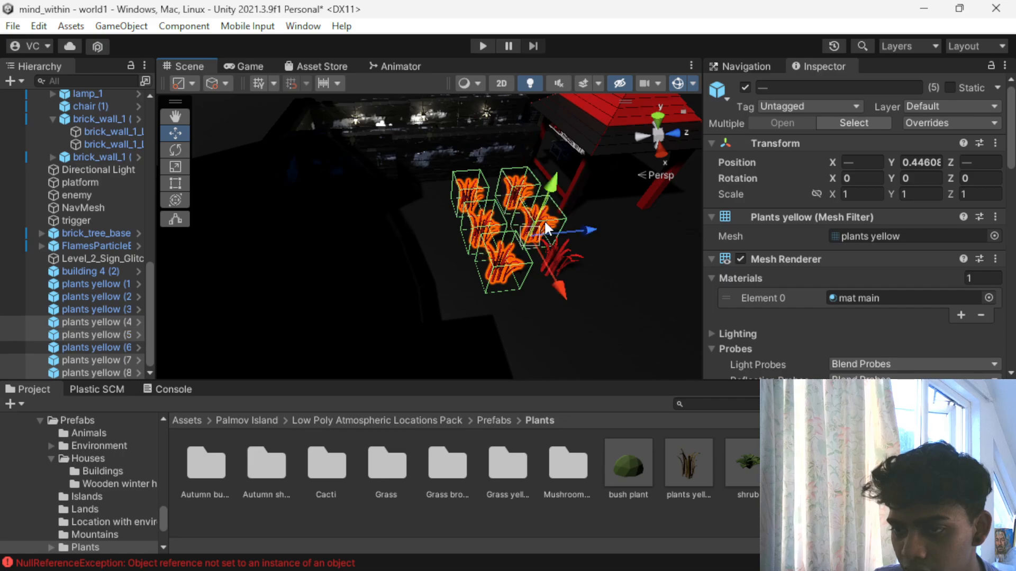
{"action": "left_click", "coordinate": [555, 253], "text": "ctrl"}
{"action": "key", "text": "ctrl+d"}
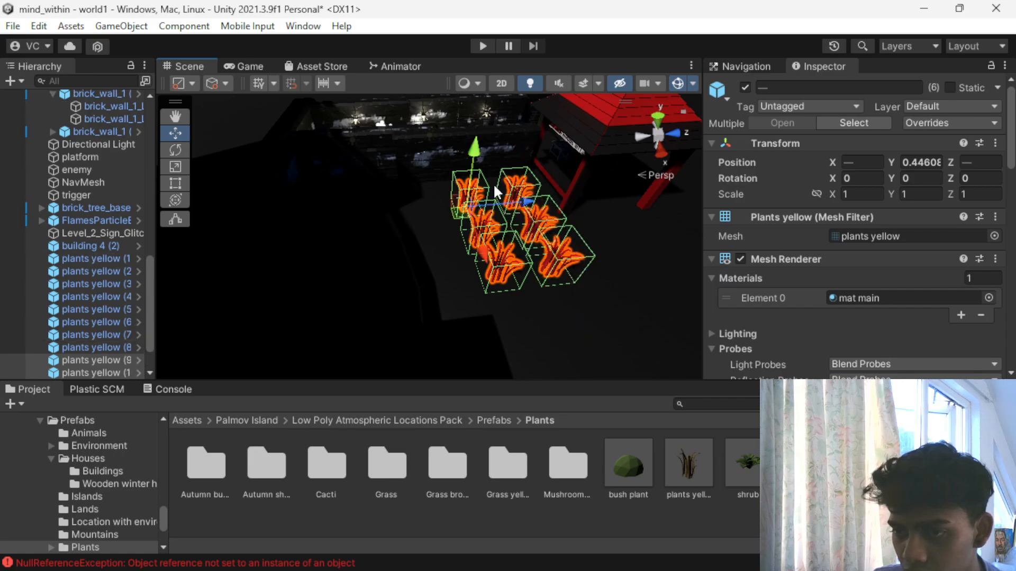
{"action": "left_click_drag", "start_coordinate": [508, 207], "coordinate": [478, 206]}
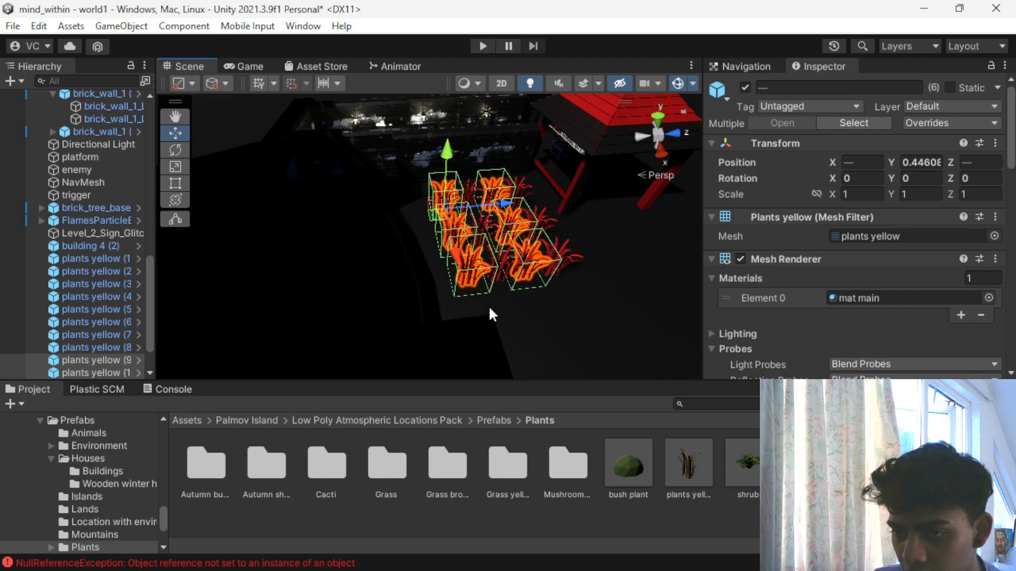
{"action": "left_click", "coordinate": [488, 305]}
- Duplicate twelve plants across the three rows as a group and offset the copies slightly along Z and X to thicken the patch
{"action": "left_click", "coordinate": [471, 280]}
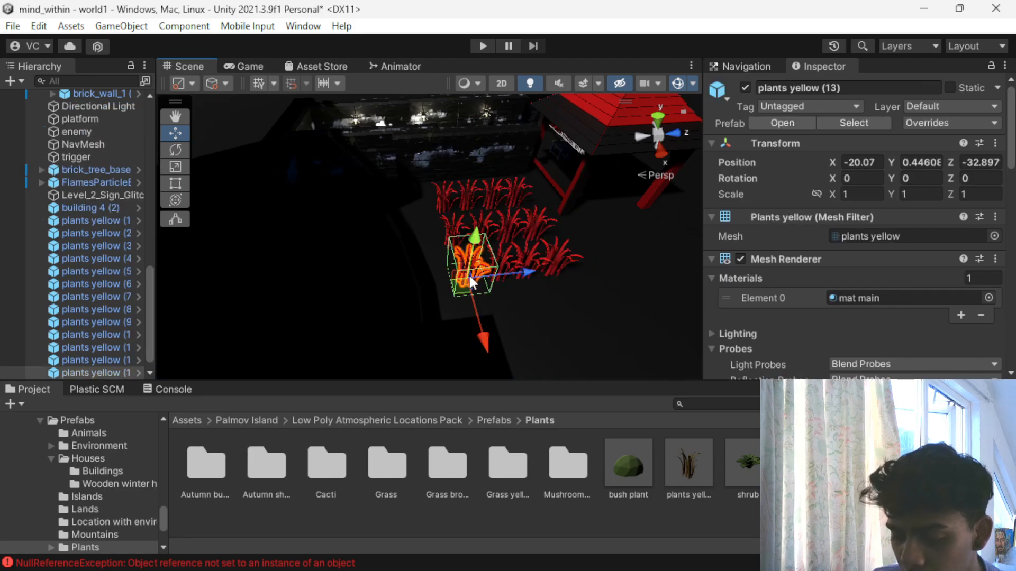
{"action": "left_click", "coordinate": [509, 265], "text": "ctrl"}
{"action": "left_click", "coordinate": [545, 253], "text": "ctrl"}
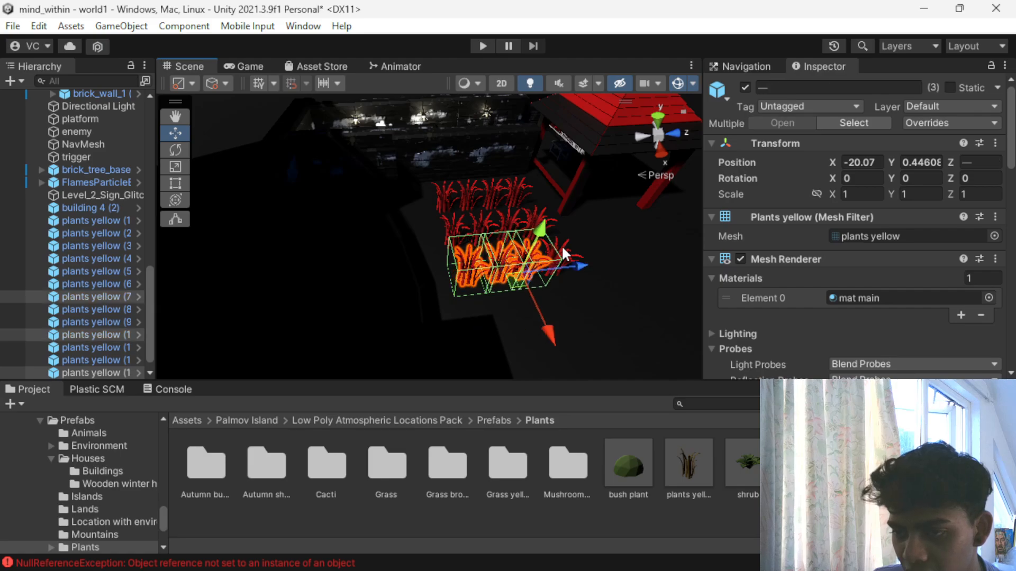
{"action": "left_click", "coordinate": [563, 248], "text": "ctrl"}
{"action": "left_click", "coordinate": [453, 229], "text": "ctrl"}
{"action": "left_click", "coordinate": [496, 223], "text": "ctrl"}
{"action": "left_click", "coordinate": [486, 225], "text": "ctrl"}
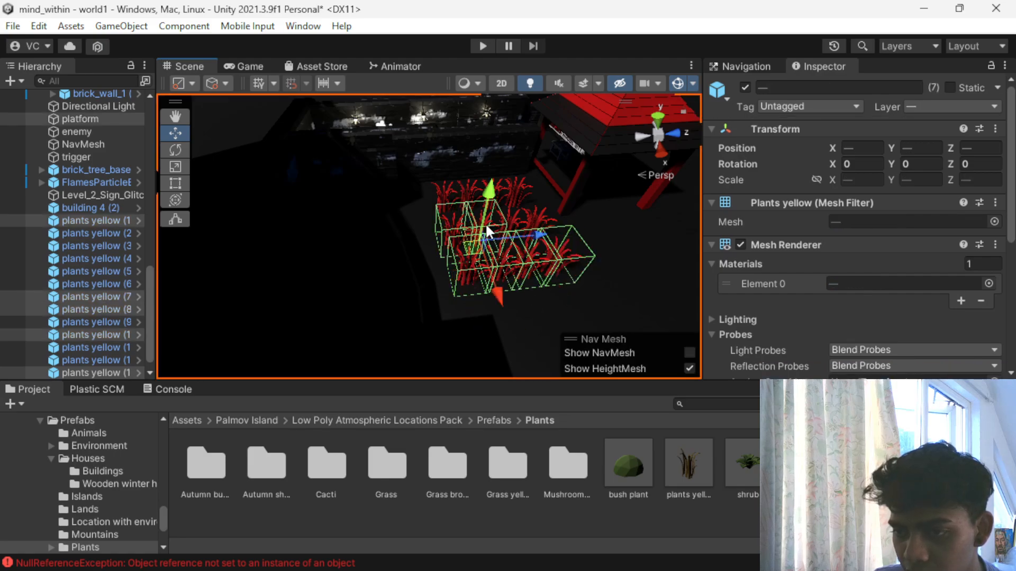
{"action": "left_click", "coordinate": [436, 238], "text": "ctrl"}
{"action": "left_click", "coordinate": [511, 214], "text": "ctrl"}
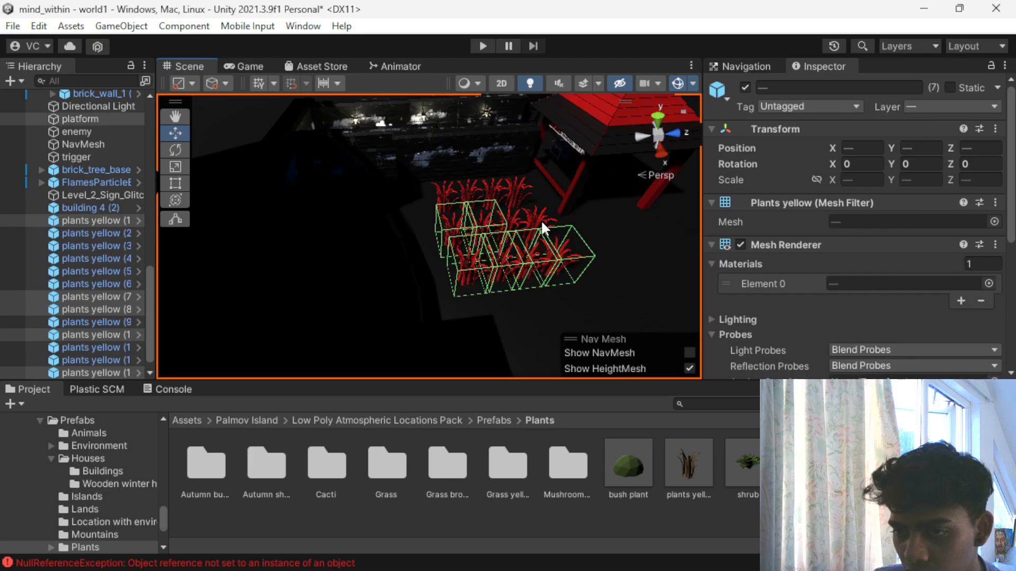
{"action": "left_click", "coordinate": [368, 263], "text": "ctrl"}
{"action": "left_click", "coordinate": [516, 218], "text": "ctrl"}
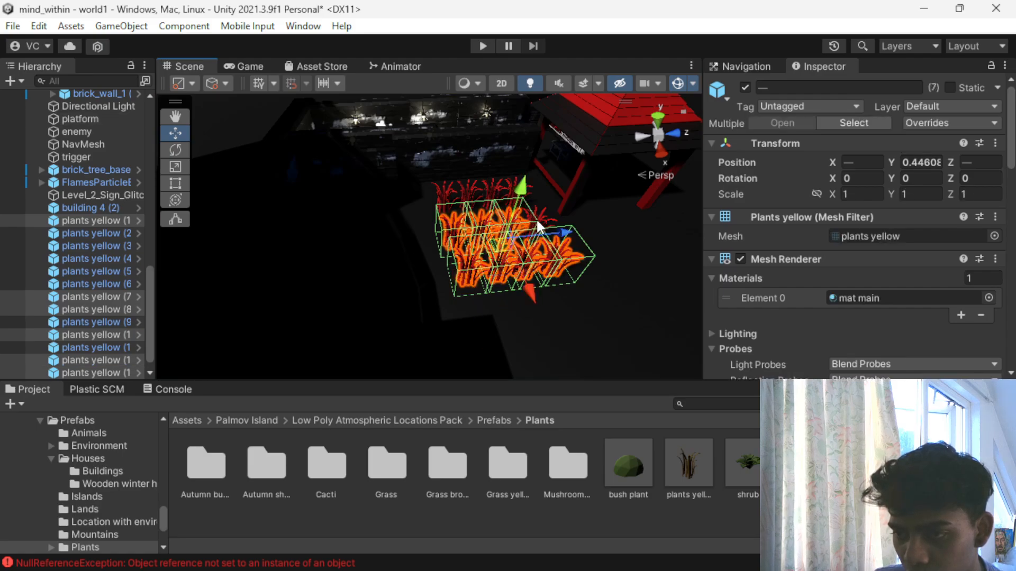
{"action": "left_click", "coordinate": [536, 219], "text": "ctrl"}
{"action": "left_click", "coordinate": [451, 190], "text": "ctrl"}
{"action": "left_click", "coordinate": [489, 183], "text": "ctrl"}
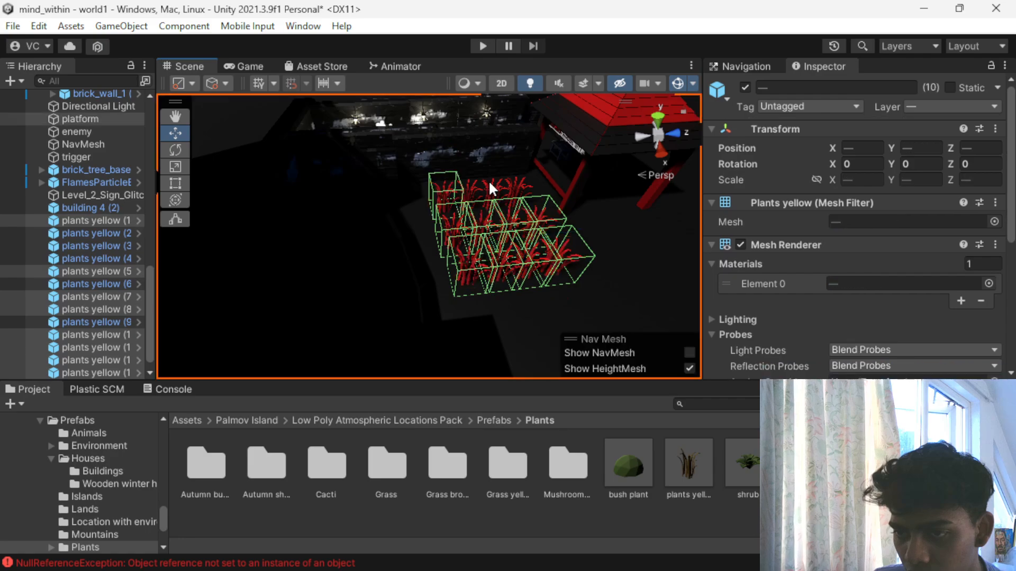
{"action": "left_click", "coordinate": [469, 189], "text": "ctrl"}
{"action": "left_click", "coordinate": [458, 203], "text": "ctrl"}
{"action": "left_click", "coordinate": [502, 187], "text": "ctrl"}
{"action": "left_click", "coordinate": [506, 185], "text": "ctrl"}
{"action": "left_click", "coordinate": [509, 183], "text": "ctrl"}
{"action": "left_click", "coordinate": [496, 183], "text": "ctrl"}
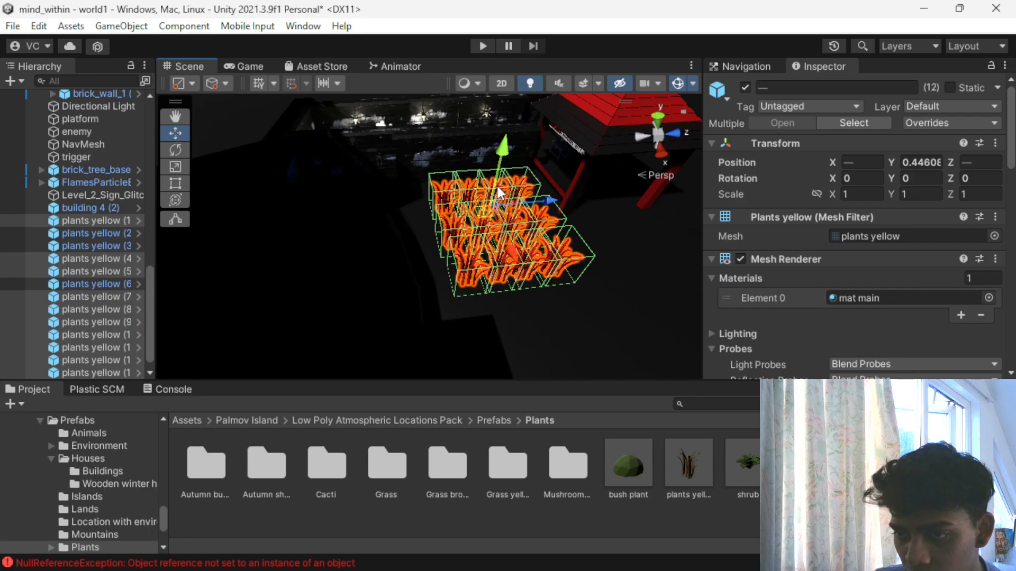
{"action": "key", "text": "ctrl+d"}
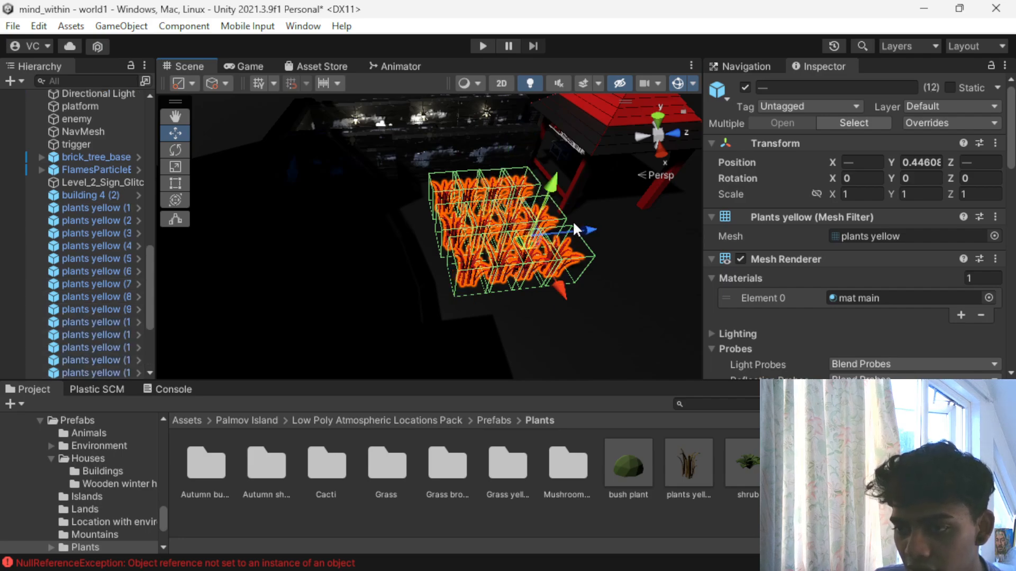
{"action": "left_click_drag", "start_coordinate": [572, 227], "coordinate": [537, 242]}
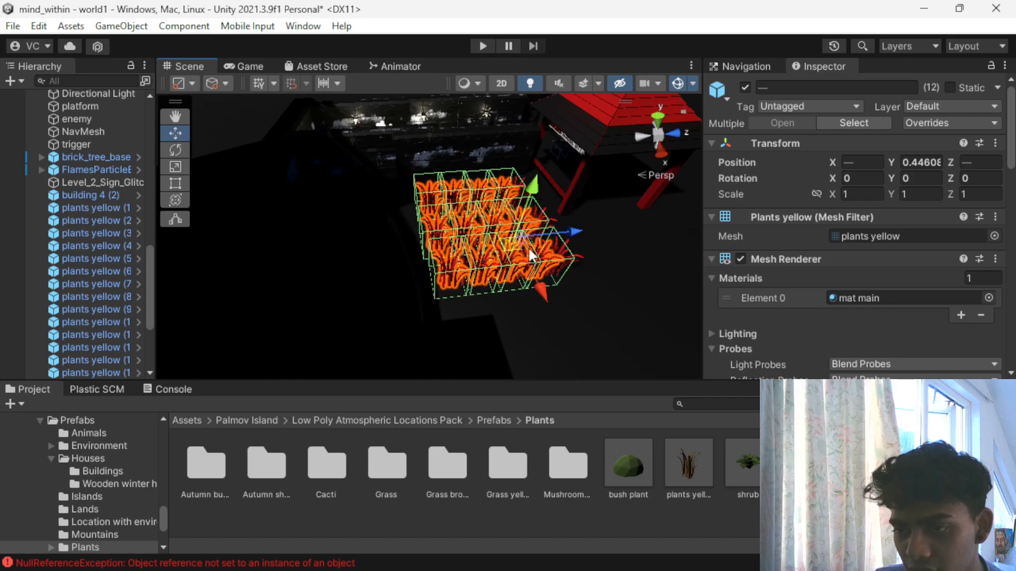
{"action": "left_click_drag", "start_coordinate": [538, 282], "coordinate": [515, 268]}
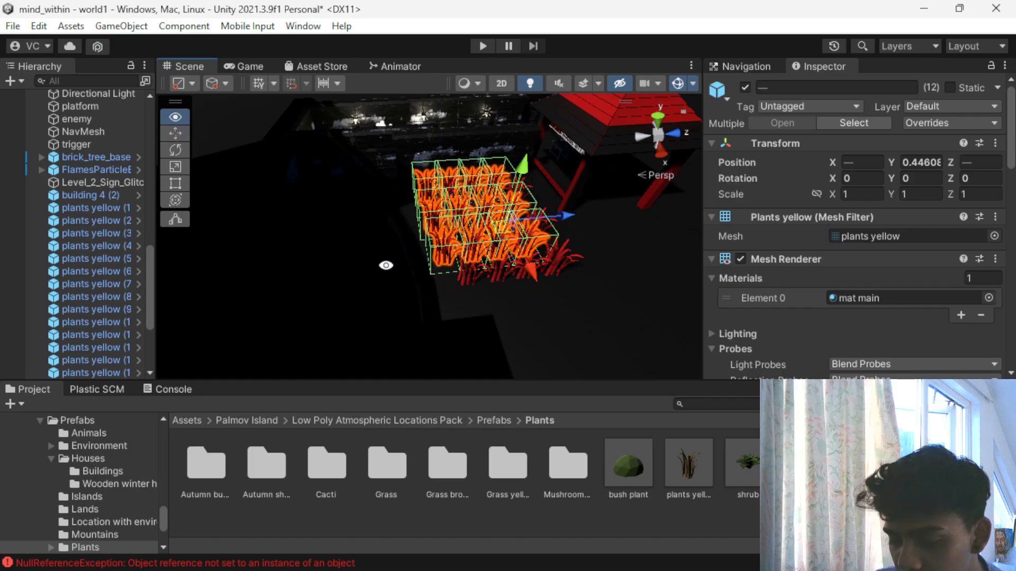
- Shift the twelve copied plants along Z to fill the gaps between rows, with one at X -23.3, Z -30.632, and deselect them
{"action": "left_click_drag", "start_coordinate": [385, 266], "coordinate": [608, 351], "text": "alt"}
{"action": "left_click_drag", "start_coordinate": [430, 270], "coordinate": [460, 356], "text": "alt"}
{"action": "middle_click_drag", "start_coordinate": [466, 254], "coordinate": [550, 207]}
{"action": "scroll", "coordinate": [467, 245], "scroll_direction": "up", "scroll_amount": 2}
{"action": "left_click_drag", "start_coordinate": [467, 207], "coordinate": [462, 113], "text": "alt"}
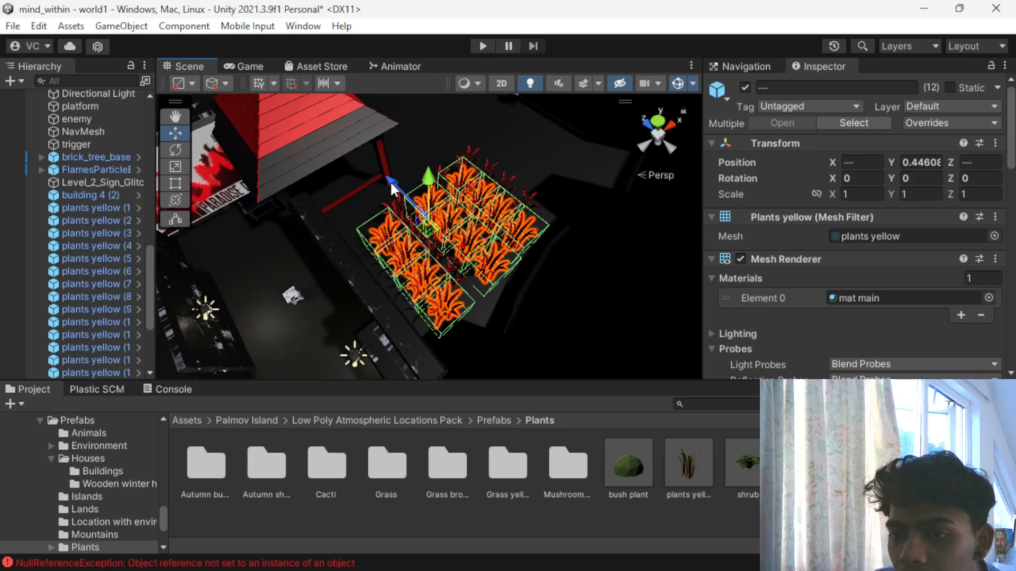
{"action": "left_click_drag", "start_coordinate": [386, 180], "coordinate": [372, 185]}
{"action": "left_click", "coordinate": [532, 304]}
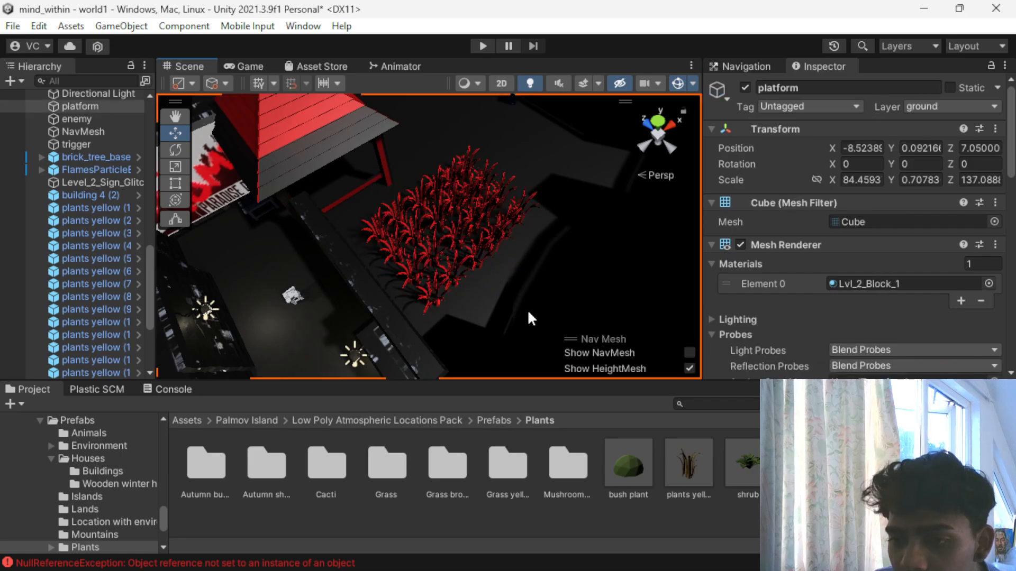
- Select six plants along the two outer edges of the patch, starting at the side facing the brick wall
{"action": "left_click", "coordinate": [421, 225]}
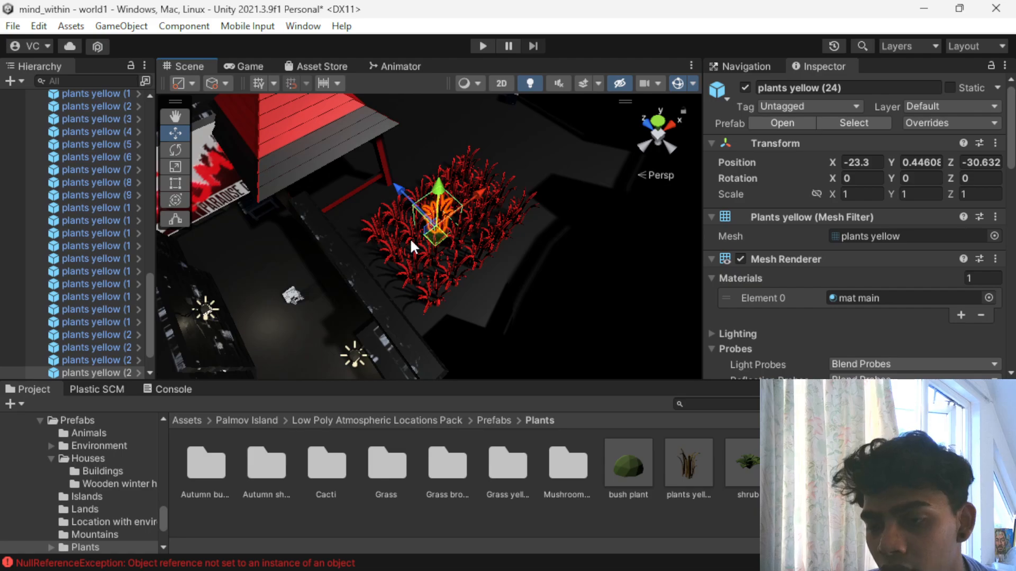
{"action": "left_click", "coordinate": [376, 255]}
{"action": "left_click", "coordinate": [422, 278], "text": "shift"}
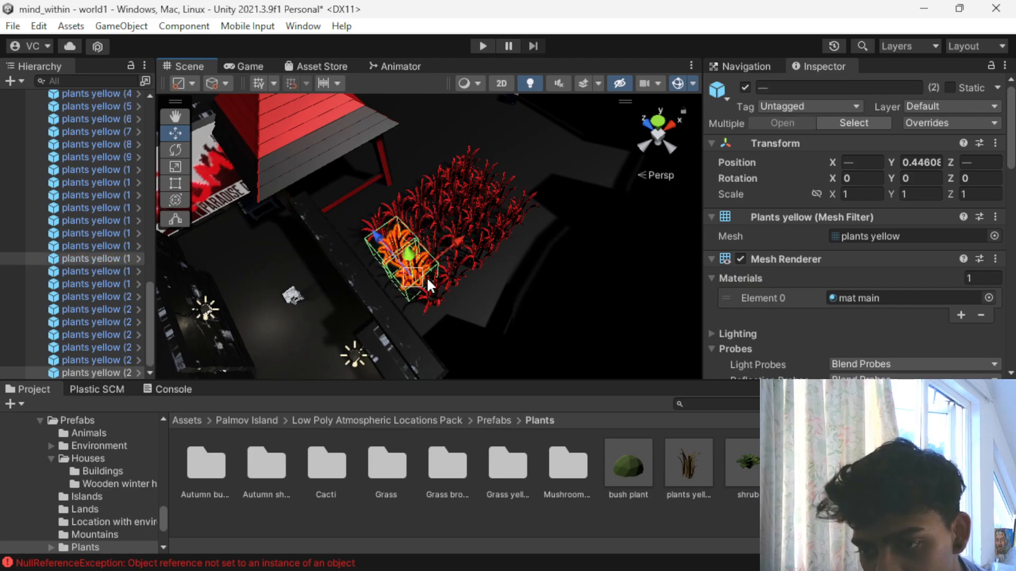
{"action": "left_click", "coordinate": [438, 288], "text": "shift"}
{"action": "left_click", "coordinate": [456, 260], "text": "shift"}
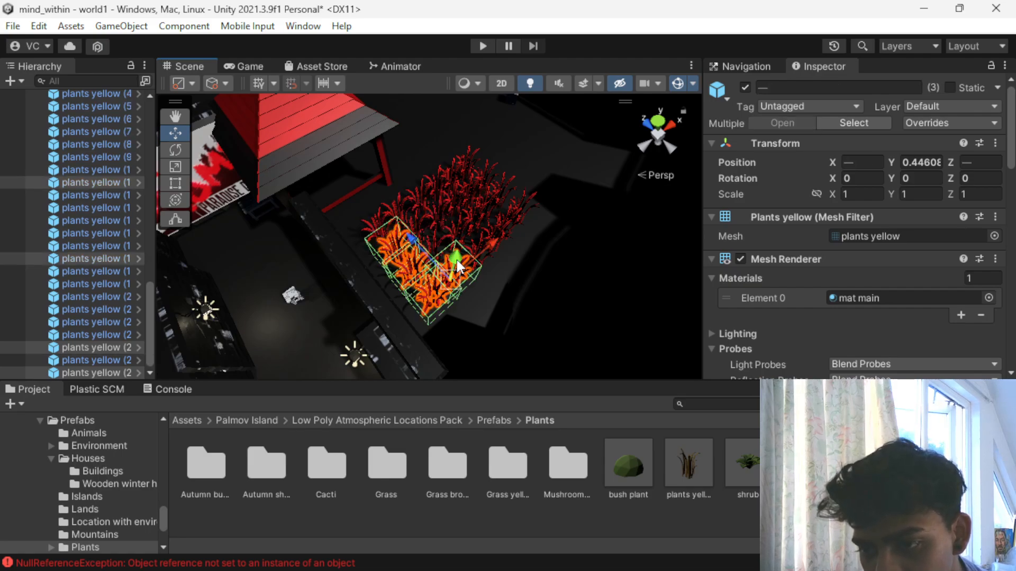
{"action": "left_click", "coordinate": [480, 246], "text": "shift"}
{"action": "left_click", "coordinate": [513, 210], "text": "shift"}
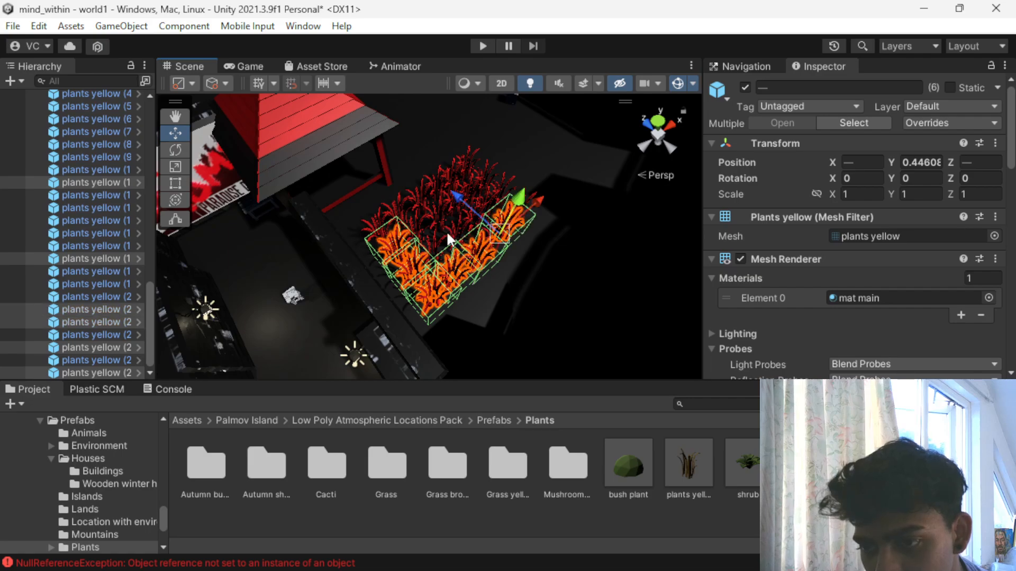
{"action": "left_click", "coordinate": [433, 241], "text": "shift"}
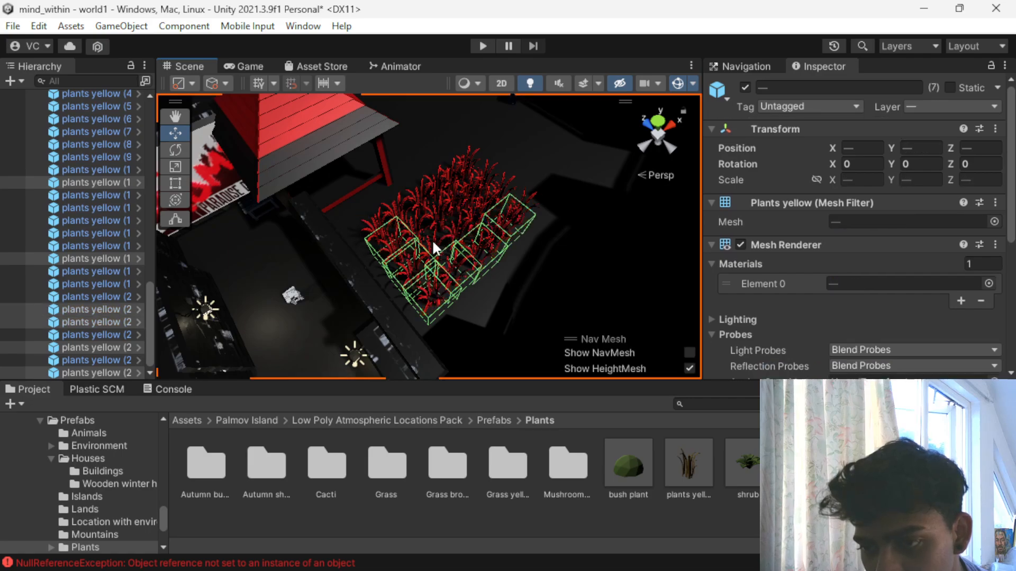
{"action": "left_click", "coordinate": [386, 183]}
{"action": "key", "text": "ctrl+z"}
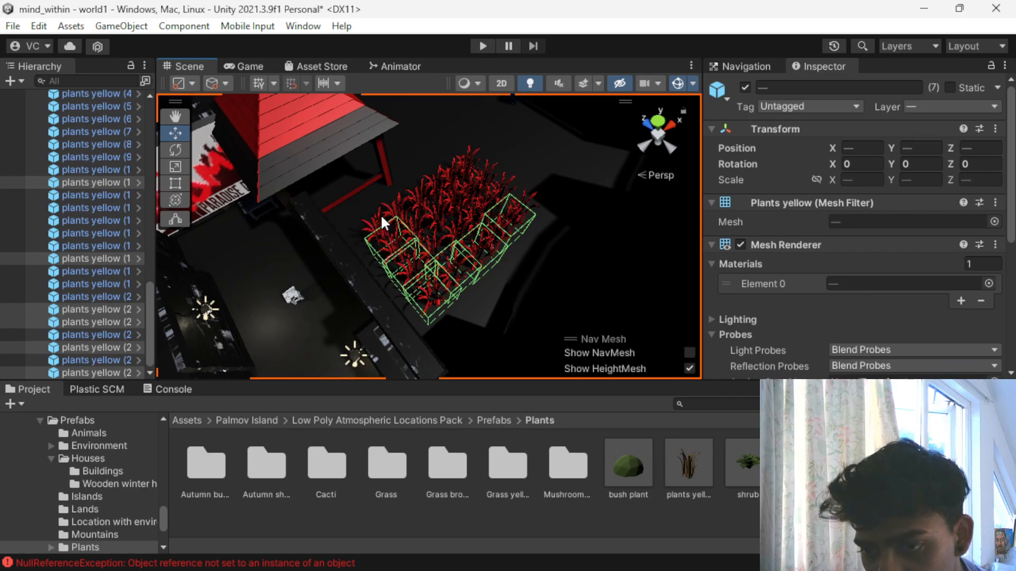
{"action": "left_click", "coordinate": [389, 182], "text": "shift"}
{"action": "left_click", "coordinate": [343, 142], "text": "shift"}
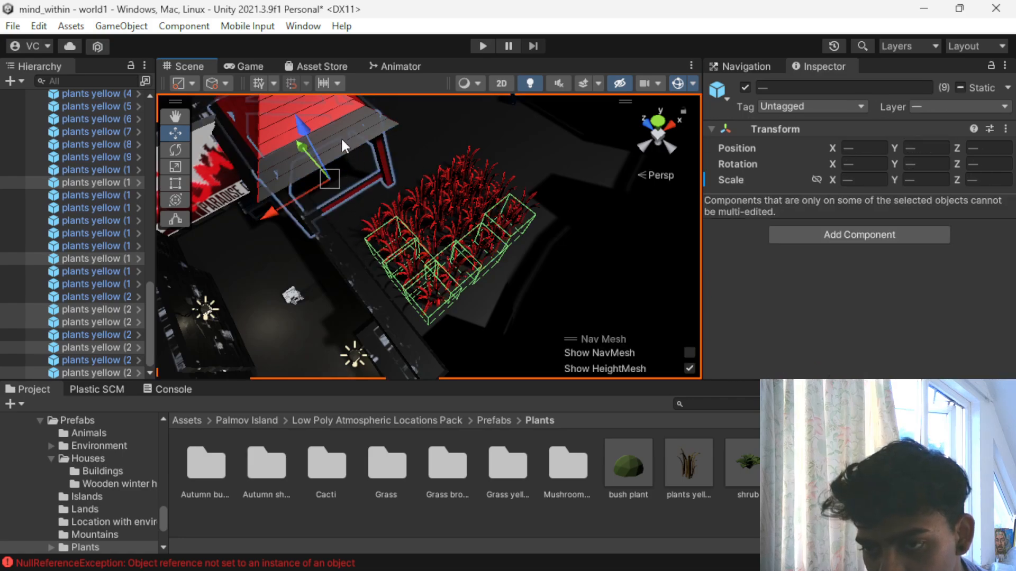
{"action": "left_click", "coordinate": [319, 210], "text": "shift"}
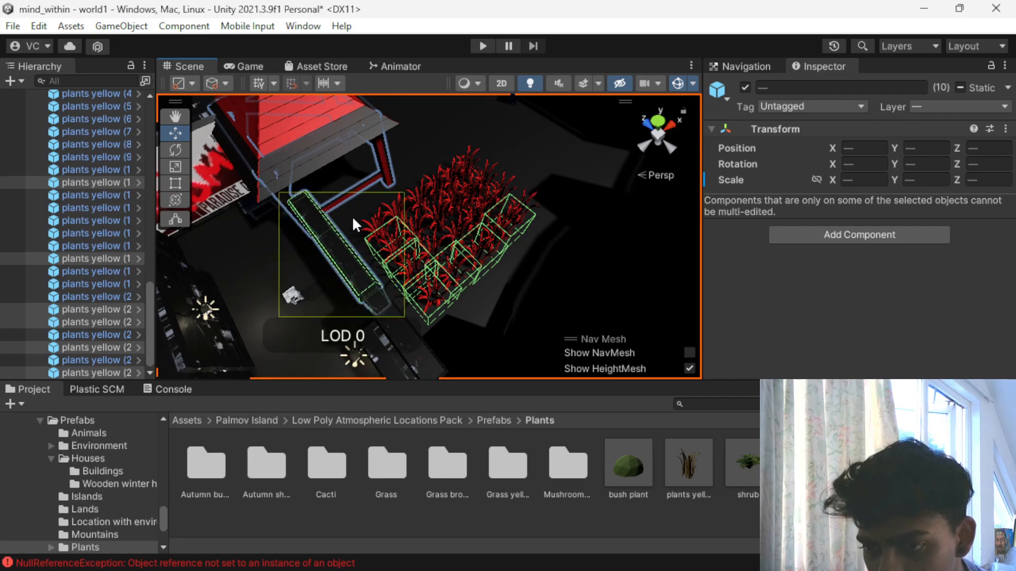
{"action": "key", "text": "ctrl+z"}
{"action": "key", "text": "ctrl+z"}
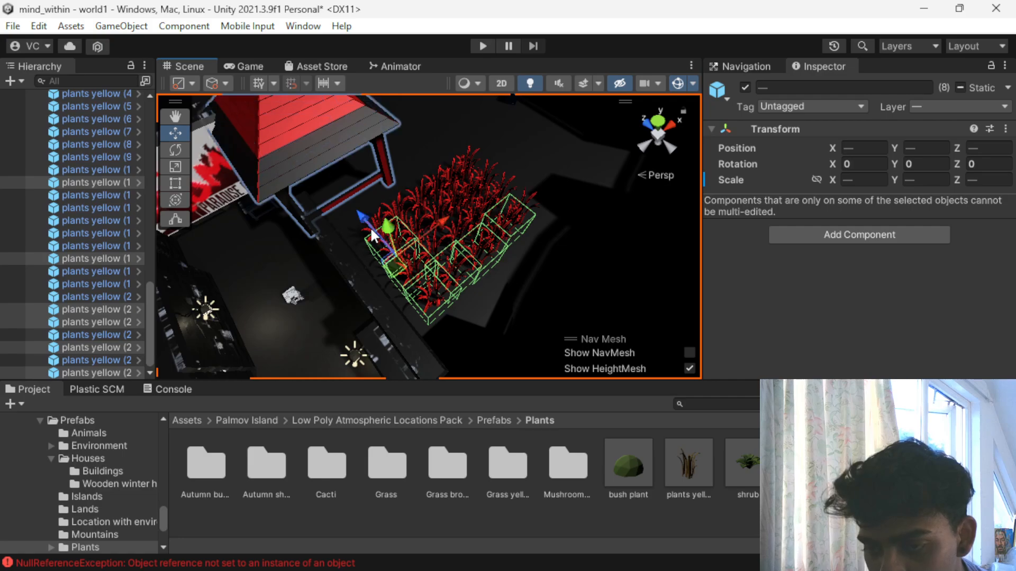
{"action": "scroll", "coordinate": [456, 225], "scroll_direction": "up", "scroll_amount": 3}
{"action": "scroll", "coordinate": [454, 217], "scroll_direction": "up", "scroll_amount": 2}
{"action": "key", "text": "ctrl+z"}
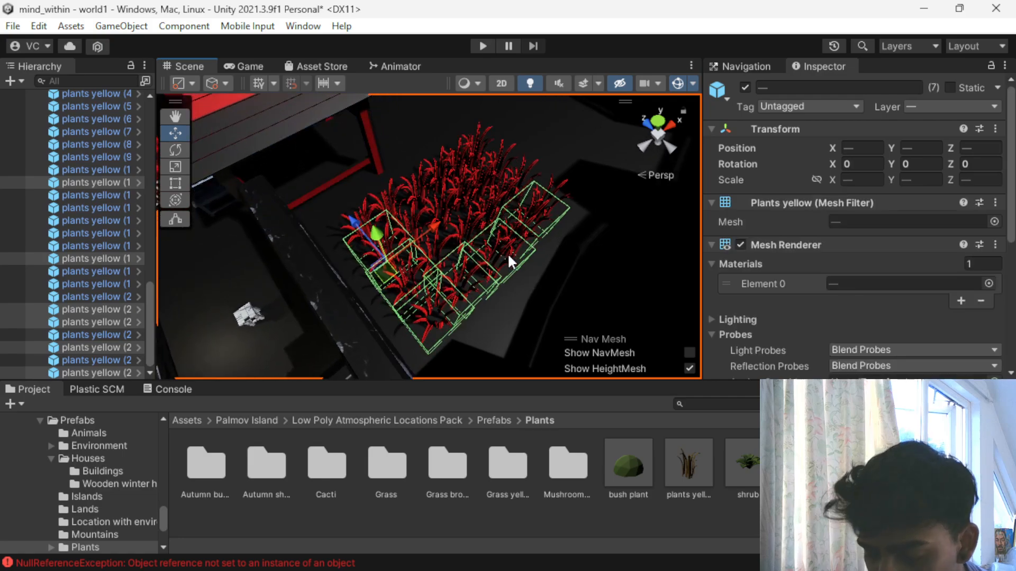
- Extend the selection with four plants from the second row, working across from the side facing the brick wall
{"action": "scroll", "coordinate": [490, 248], "scroll_direction": "up", "scroll_amount": 2}
{"action": "right_click_drag", "start_coordinate": [490, 251], "coordinate": [439, 205]}
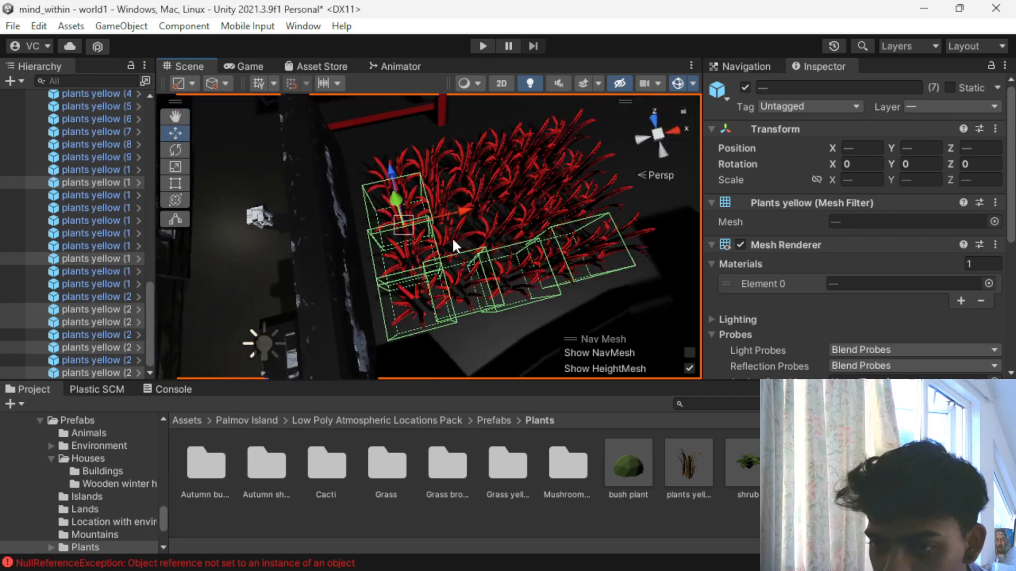
{"action": "left_click", "coordinate": [459, 240], "text": "shift"}
{"action": "left_click", "coordinate": [498, 220], "text": "shift"}
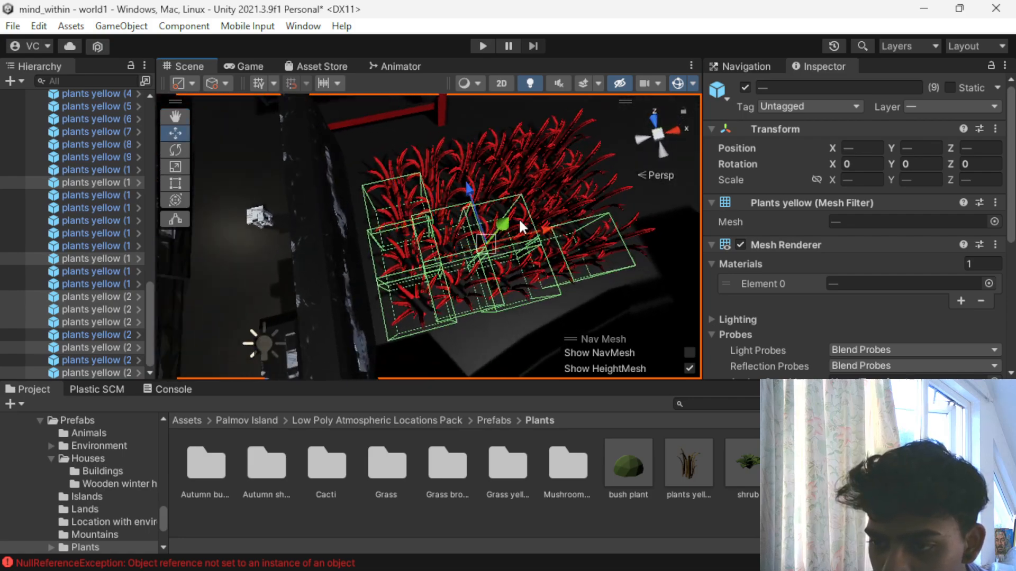
{"action": "left_click", "coordinate": [551, 206], "text": "shift"}
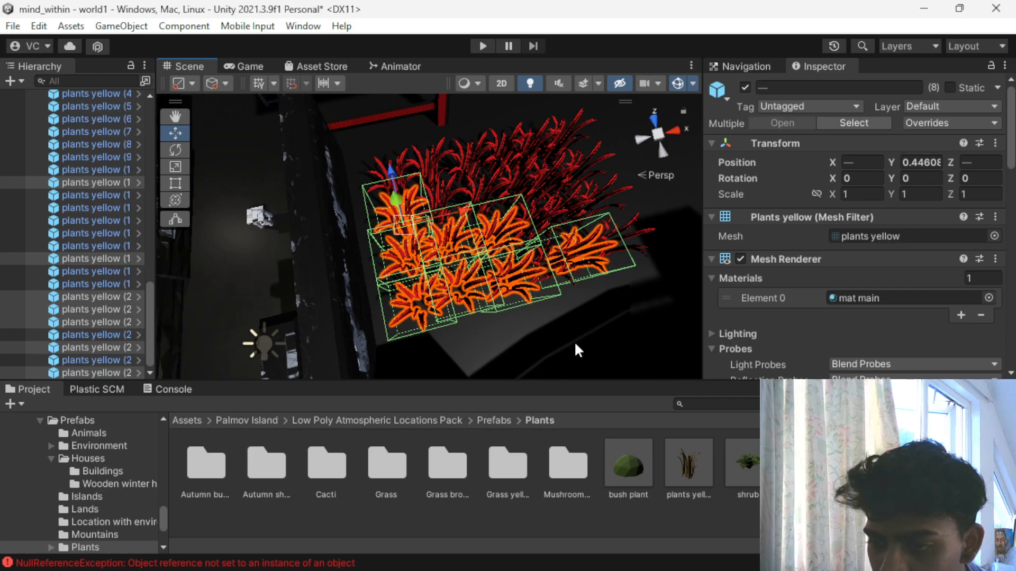
{"action": "left_click", "coordinate": [571, 301], "text": "shift"}
{"action": "left_click", "coordinate": [535, 215], "text": "shift"}
{"action": "left_click", "coordinate": [577, 200], "text": "shift"}
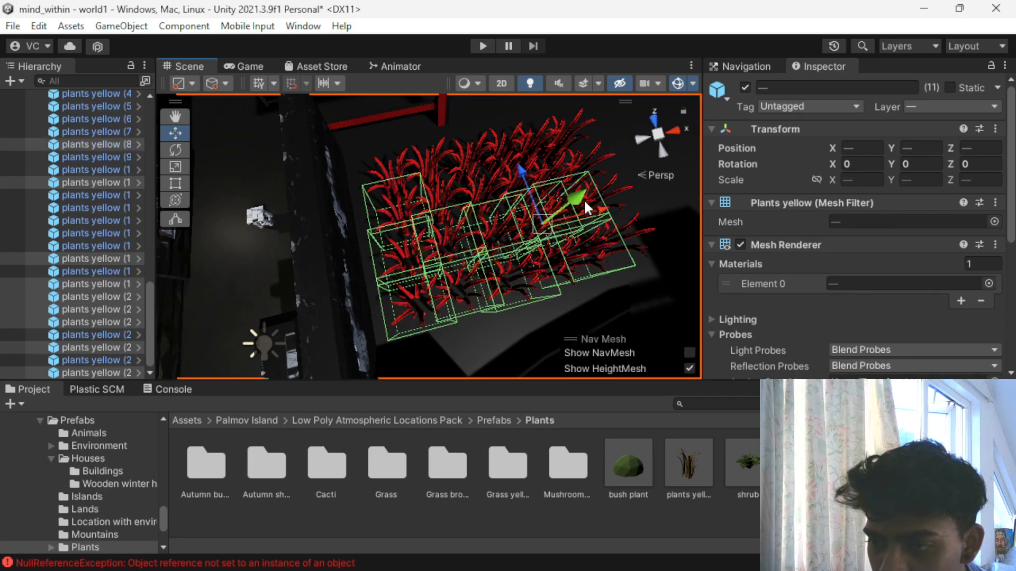
{"action": "left_click", "coordinate": [604, 189], "text": "shift"}
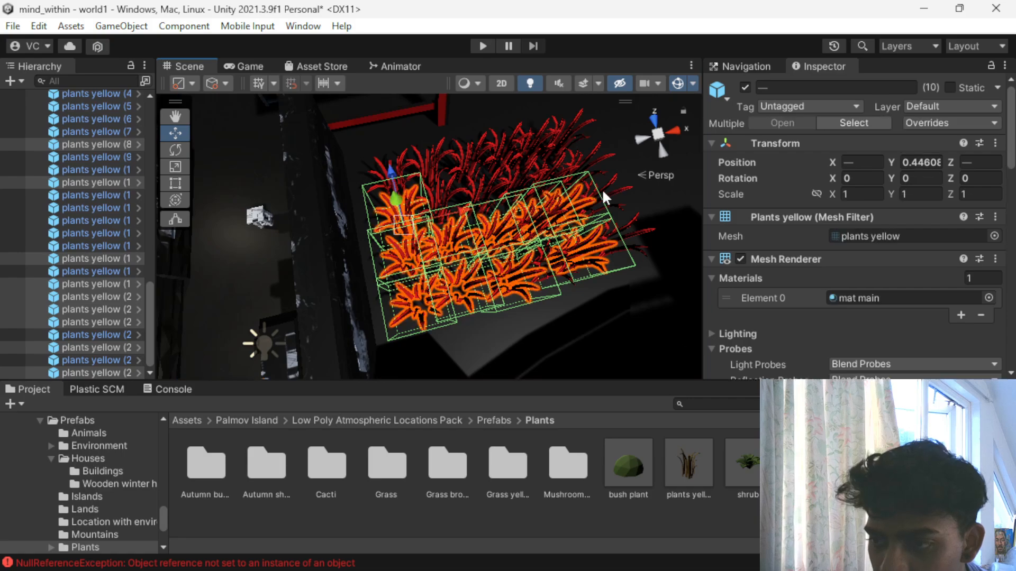
{"action": "scroll", "coordinate": [638, 240], "scroll_direction": "down", "scroll_amount": 3}
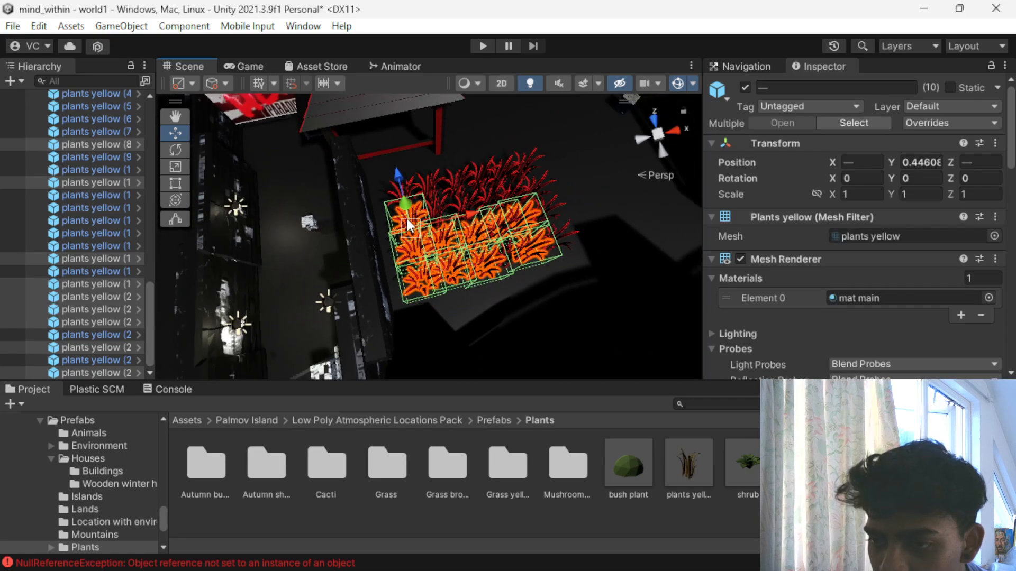
{"action": "left_click", "coordinate": [454, 199], "text": "shift"}
{"action": "left_click", "coordinate": [527, 133], "text": "shift"}
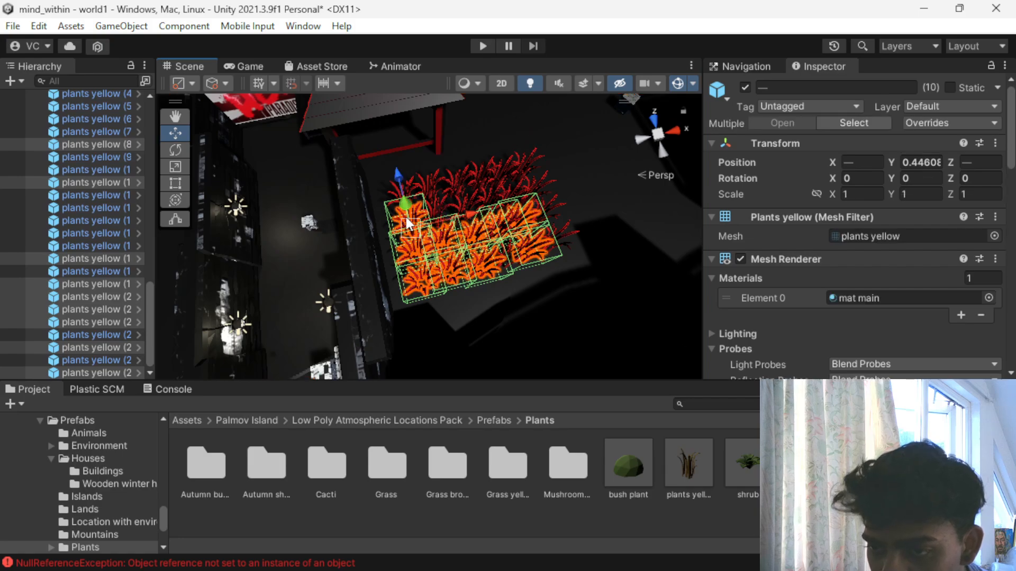
{"action": "left_click", "coordinate": [425, 182], "text": "shift"}
{"action": "left_click", "coordinate": [532, 132], "text": "shift"}
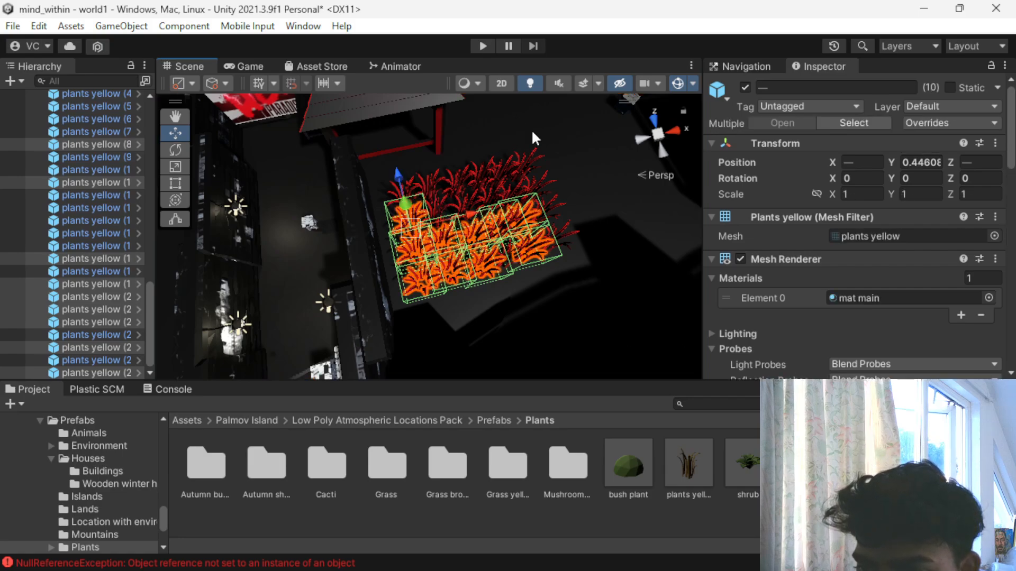
{"action": "left_click", "coordinate": [408, 178], "text": "shift"}
{"action": "left_click", "coordinate": [466, 129], "text": "shift"}
- Add four more plants to the selection at the brick-wall end of the rows nearer the red building
{"action": "scroll", "coordinate": [417, 207], "scroll_direction": "up", "scroll_amount": 4}
{"action": "left_click_drag", "start_coordinate": [517, 132], "coordinate": [319, 84], "text": "alt"}
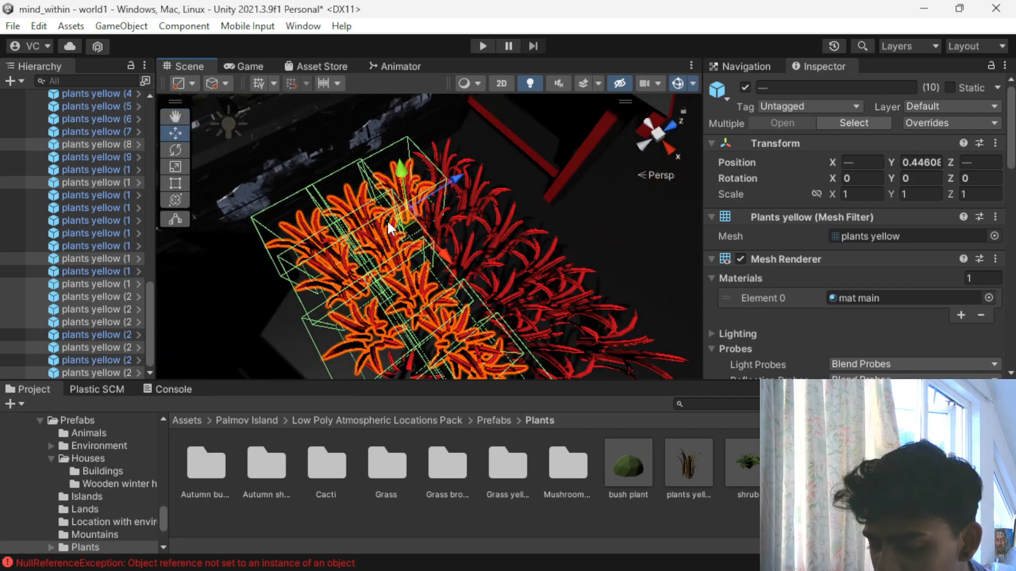
{"action": "left_click", "coordinate": [439, 206], "text": "shift"}
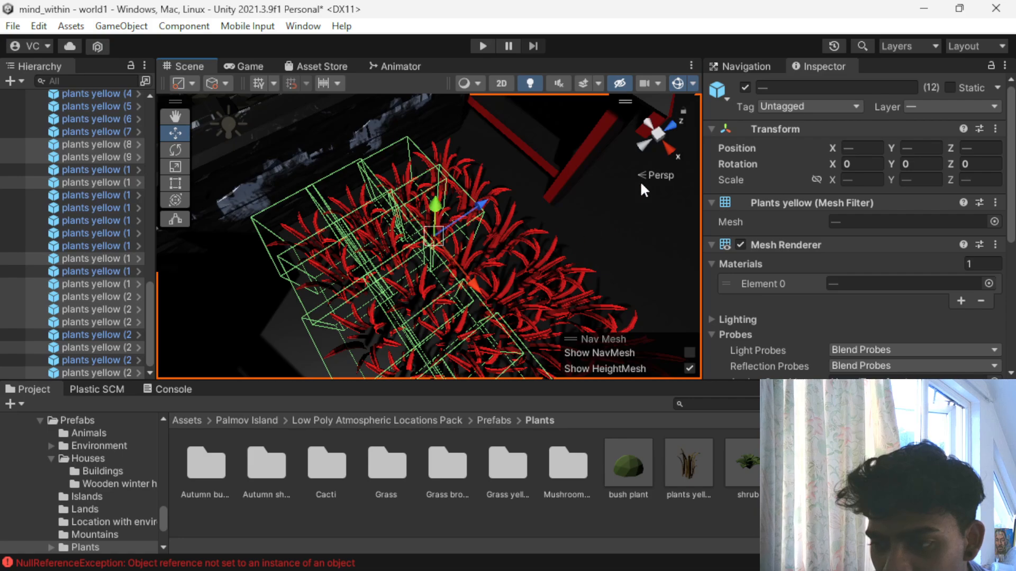
{"action": "left_click", "coordinate": [434, 168], "text": "shift"}
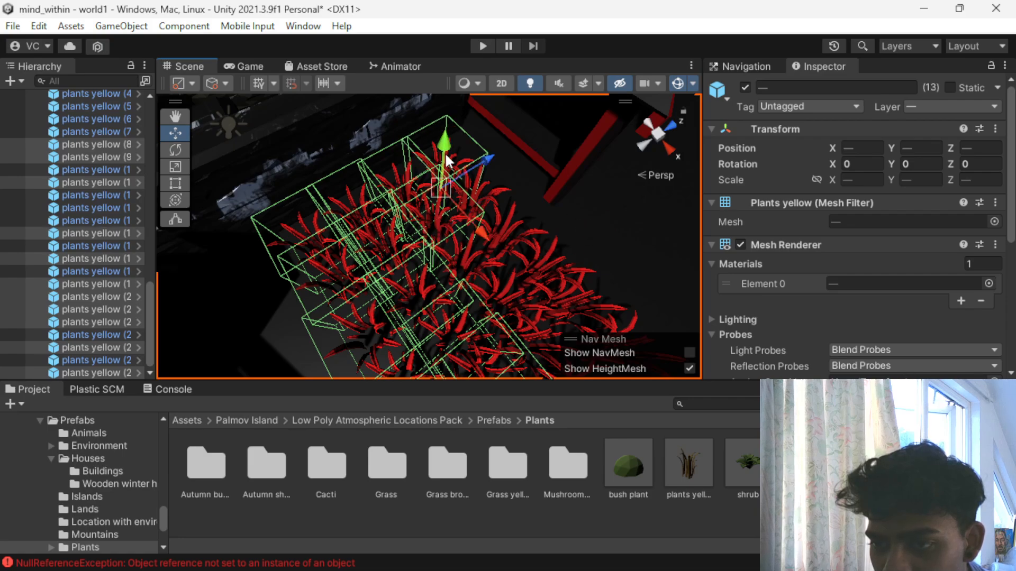
{"action": "left_click", "coordinate": [466, 179], "text": "shift"}
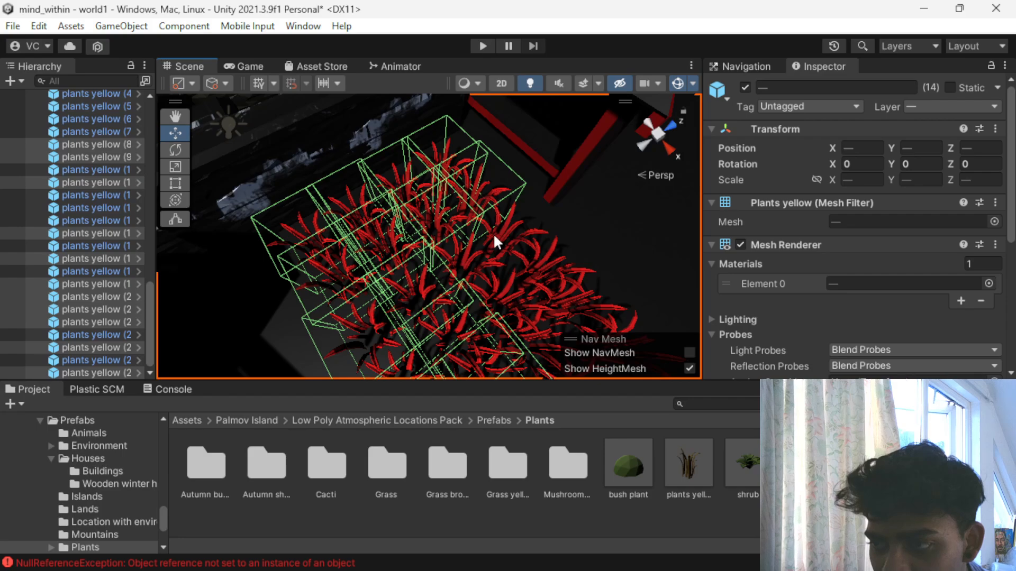
{"action": "left_click", "coordinate": [493, 233], "text": "shift"}
{"action": "scroll", "coordinate": [549, 214], "scroll_direction": "down", "scroll_amount": 10}
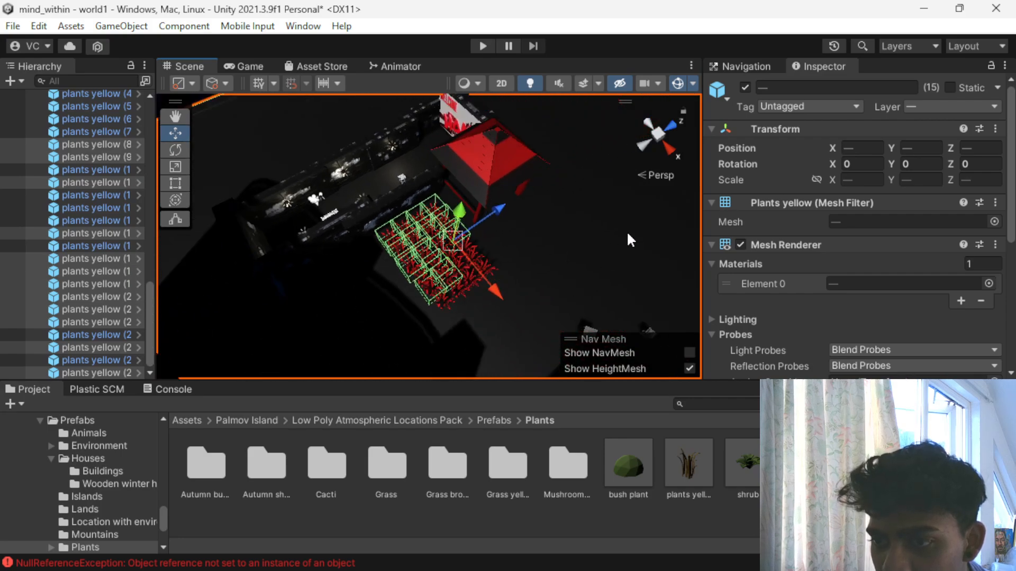
{"action": "key", "text": "ctrl+z"}
- Add six more plants to the selection, covering the end row away from the wall and the gaps in the middle
{"action": "scroll", "coordinate": [449, 254], "scroll_direction": "up", "scroll_amount": 5}
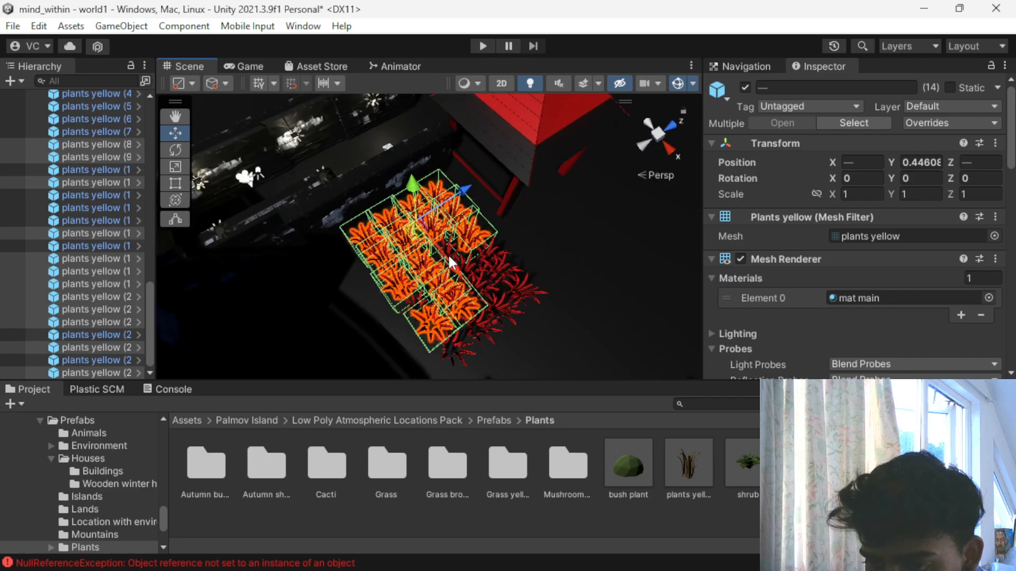
{"action": "scroll", "coordinate": [449, 256], "scroll_direction": "up", "scroll_amount": 6}
{"action": "left_click_drag", "start_coordinate": [450, 321], "coordinate": [443, 217], "text": "alt"}
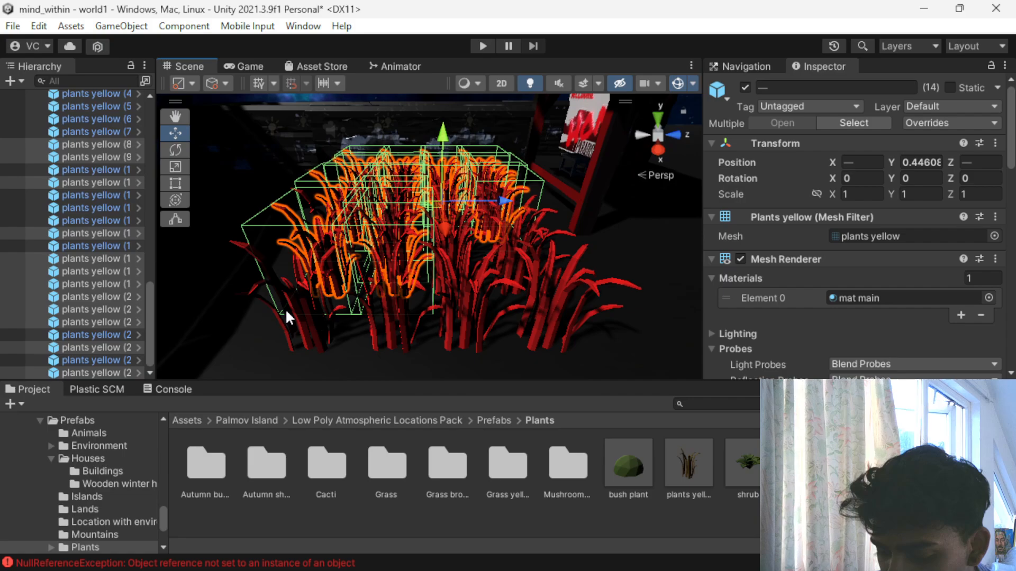
{"action": "left_click", "coordinate": [299, 294], "text": "shift"}
{"action": "left_click", "coordinate": [382, 281], "text": "shift"}
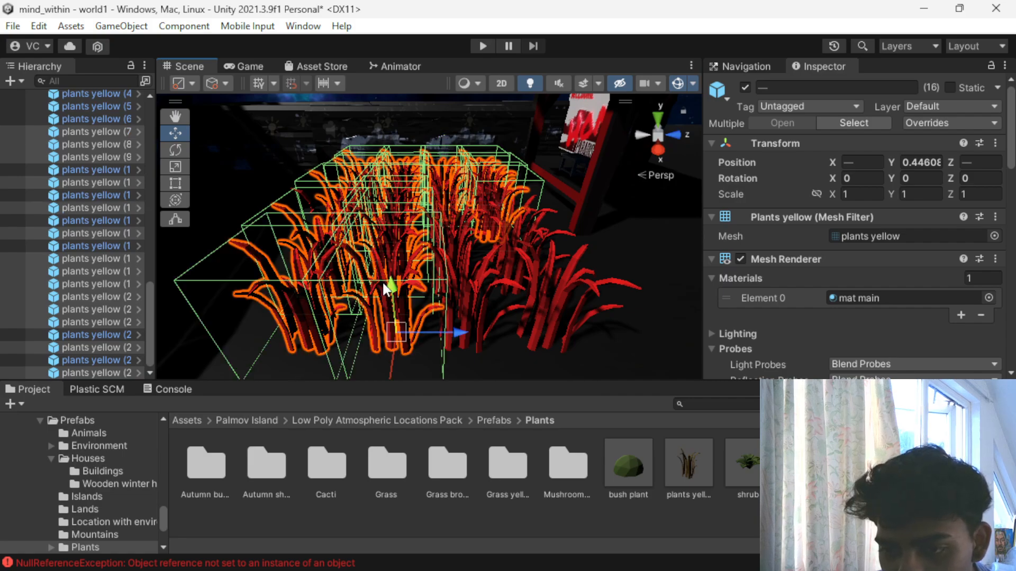
{"action": "left_click", "coordinate": [482, 286], "text": "shift"}
{"action": "left_click", "coordinate": [565, 280], "text": "shift"}
{"action": "left_click_drag", "start_coordinate": [566, 279], "coordinate": [477, 317], "text": "alt"}
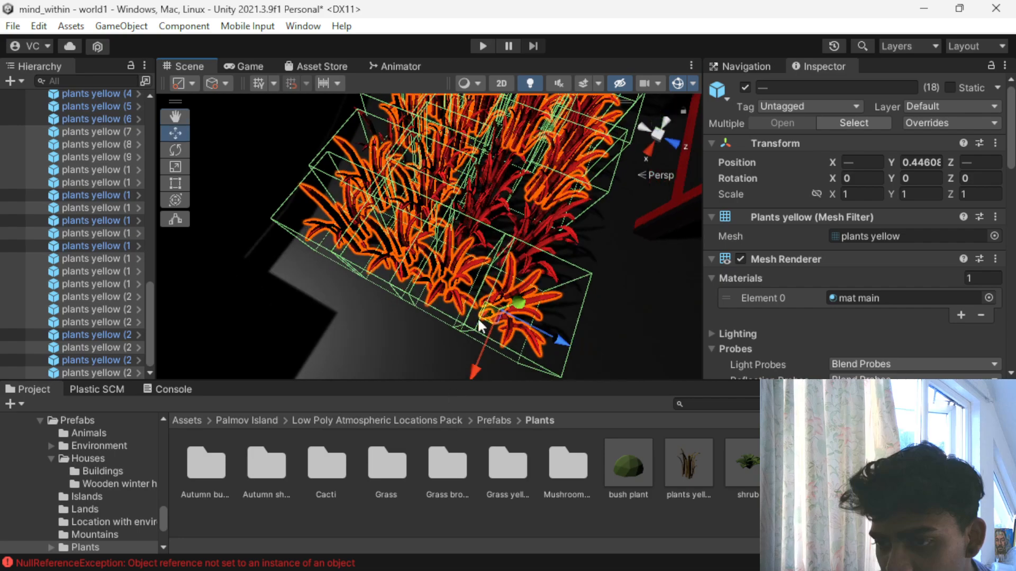
{"action": "left_click", "coordinate": [478, 198], "text": "shift"}
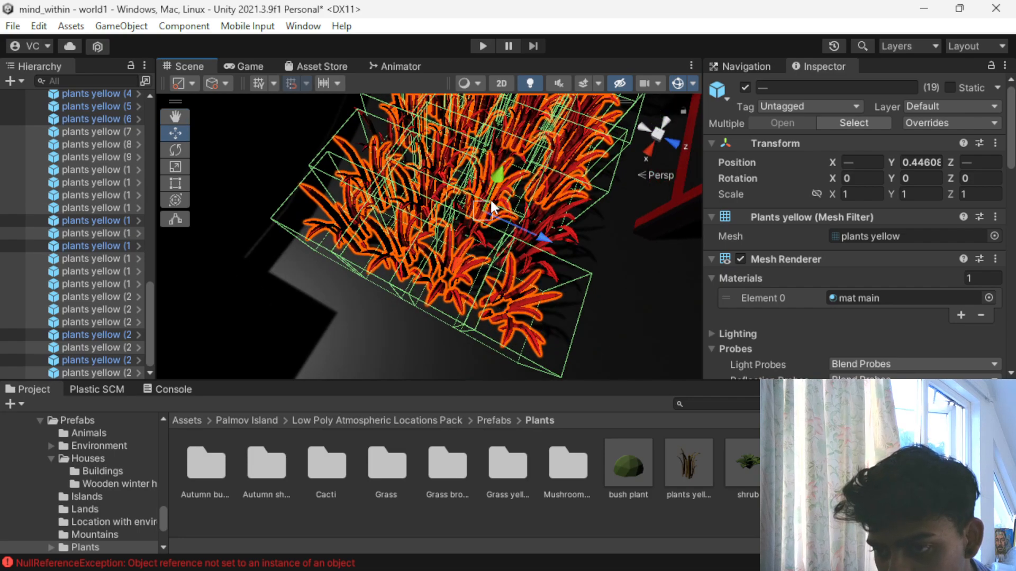
{"action": "left_click", "coordinate": [539, 218], "text": "shift"}
{"action": "scroll", "coordinate": [525, 255], "scroll_direction": "down", "scroll_amount": 5}
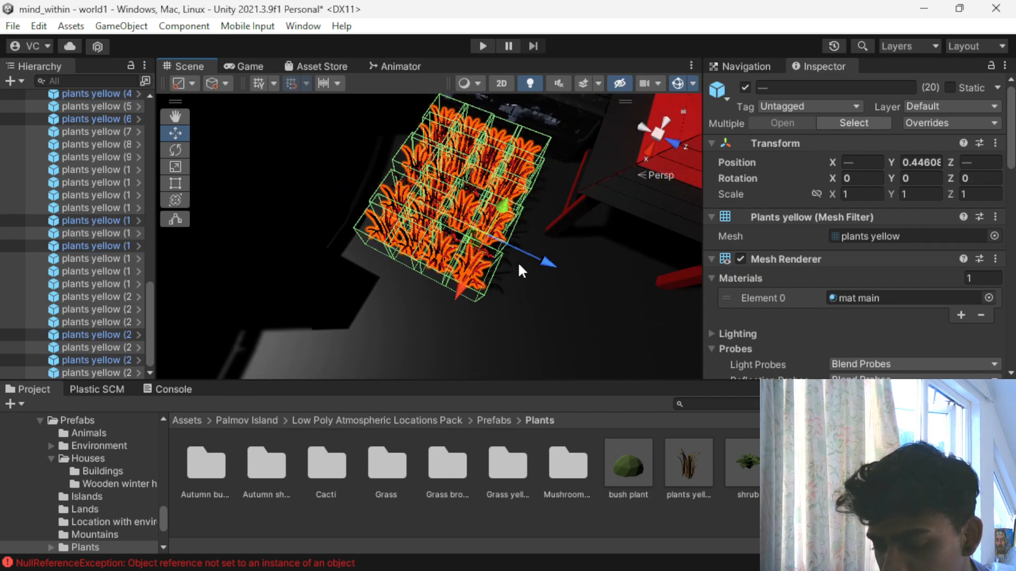
- Move the twenty selected plants along Z toward the red building, away from the rest of the patch
{"action": "left_click_drag", "start_coordinate": [545, 257], "coordinate": [758, 298]}
{"action": "left_click_drag", "start_coordinate": [579, 366], "coordinate": [538, 397], "text": "alt"}
{"action": "left_click_drag", "start_coordinate": [530, 325], "coordinate": [448, 288], "text": "alt"}
{"action": "scroll", "coordinate": [490, 256], "scroll_direction": "down", "scroll_amount": 4}
{"action": "scroll", "coordinate": [416, 301], "scroll_direction": "down", "scroll_amount": 3}
{"action": "scroll", "coordinate": [424, 309], "scroll_direction": "down", "scroll_amount": 3}
- Scale the moved plants down uniformly to about 0.75251
{"action": "scroll", "coordinate": [423, 309], "scroll_direction": "up", "scroll_amount": 6}
{"action": "key", "text": "r"}
{"action": "left_click_drag", "start_coordinate": [523, 321], "coordinate": [434, 195]}
- Select the seven full-size plants left behind at the patch's original spot
{"action": "left_click", "coordinate": [434, 197]}
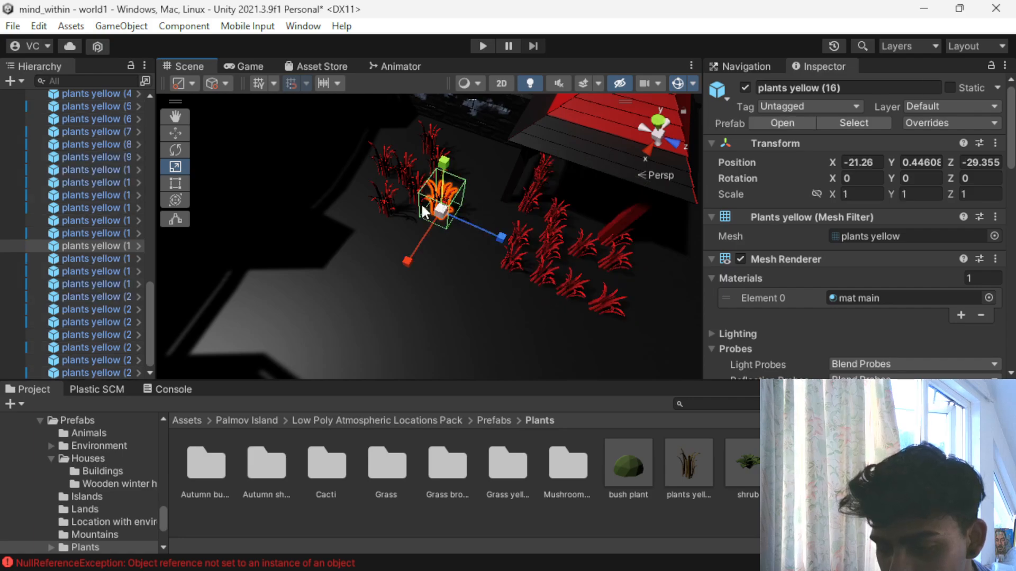
{"action": "left_click", "coordinate": [383, 202]}
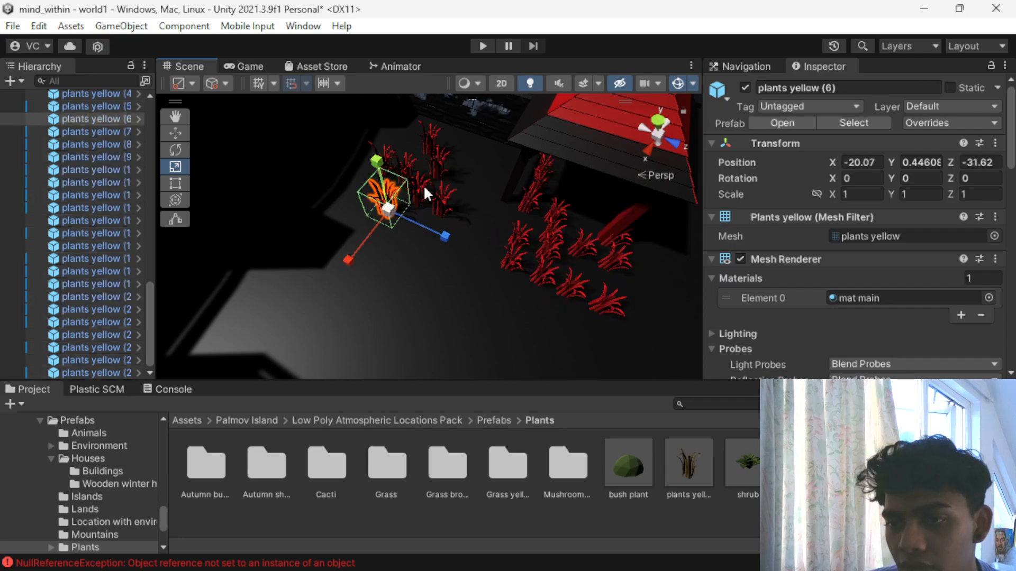
{"action": "left_click", "coordinate": [424, 188]}
{"action": "left_click", "coordinate": [385, 197], "text": "shift"}
{"action": "left_click", "coordinate": [398, 160], "text": "shift"}
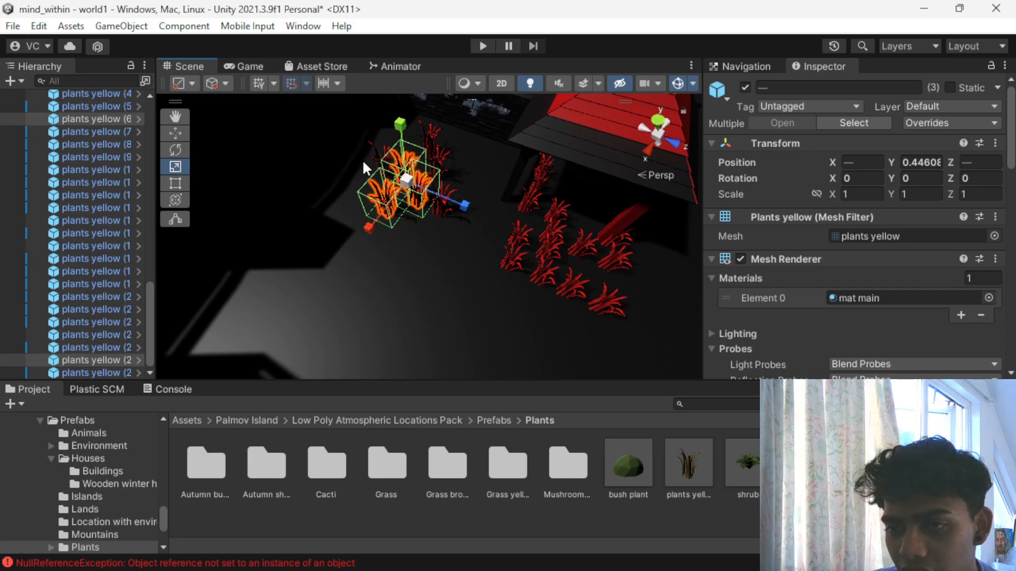
{"action": "left_click", "coordinate": [381, 160], "text": "shift"}
{"action": "left_click", "coordinate": [434, 150], "text": "shift"}
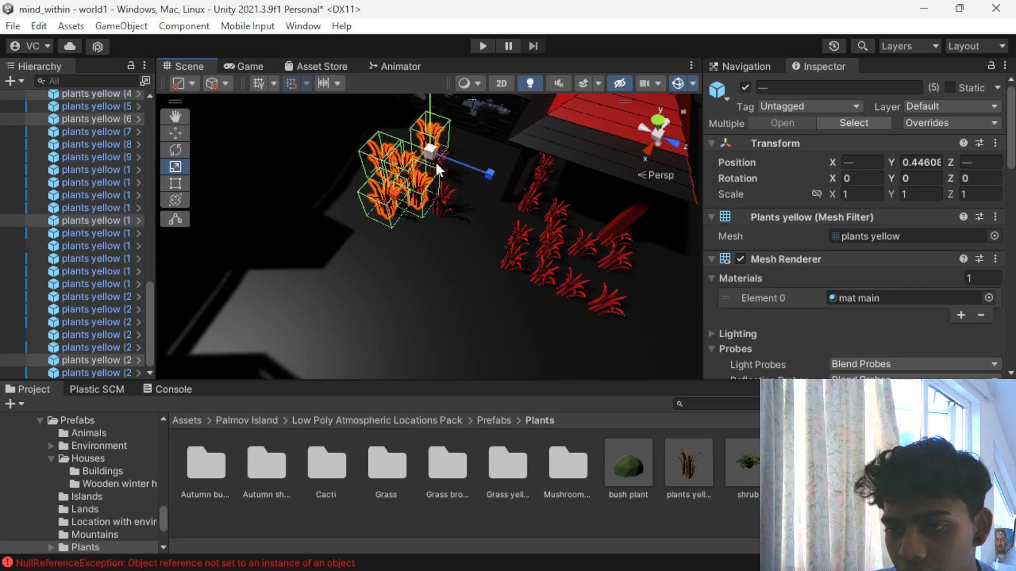
{"action": "left_click", "coordinate": [436, 161], "text": "shift"}
{"action": "left_click", "coordinate": [445, 199], "text": "shift"}
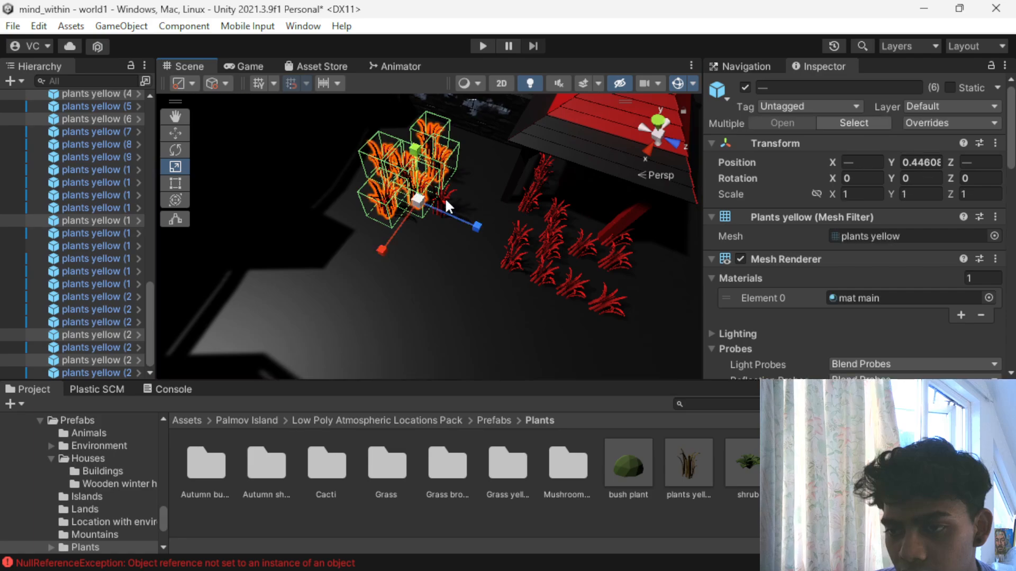
- Move the seven full-size plants along Z to merge them into the scaled-down patch beside the red building
{"action": "key", "text": "w"}
{"action": "left_click_drag", "start_coordinate": [493, 235], "coordinate": [659, 255]}
{"action": "scroll", "coordinate": [604, 325], "scroll_direction": "up", "scroll_amount": 4}
{"action": "left_click_drag", "start_coordinate": [574, 275], "coordinate": [313, 136], "text": "alt"}
{"action": "scroll", "coordinate": [460, 278], "scroll_direction": "down", "scroll_amount": 4}
{"action": "left_click_drag", "start_coordinate": [461, 278], "coordinate": [296, 263], "text": "alt"}
{"action": "scroll", "coordinate": [374, 290], "scroll_direction": "down", "scroll_amount": 3}
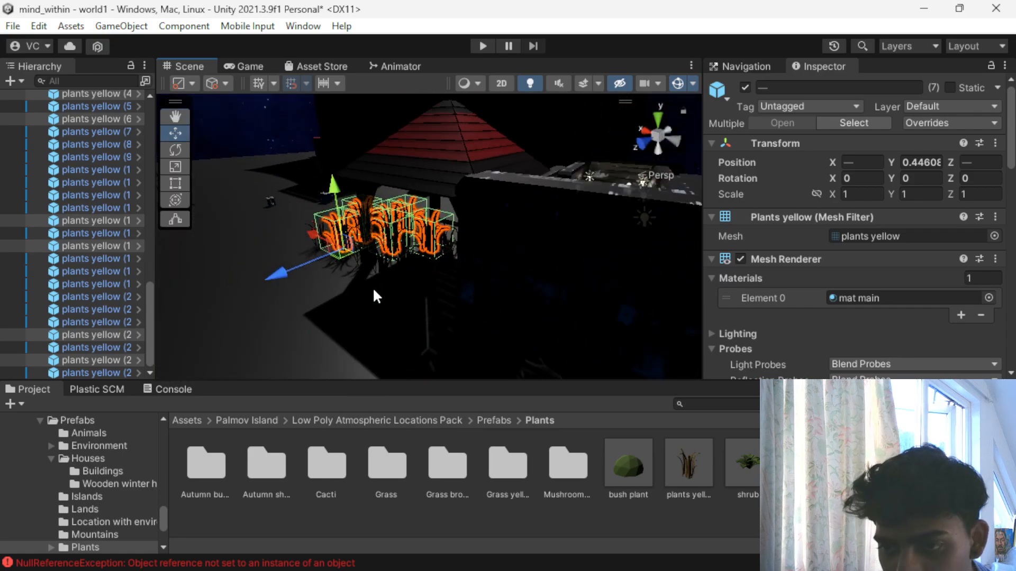
{"action": "left_click", "coordinate": [372, 287]}
{"action": "left_click_drag", "start_coordinate": [243, 245], "coordinate": [623, 295], "text": "alt"}
{"action": "scroll", "coordinate": [567, 256], "scroll_direction": "up", "scroll_amount": 3}
{"action": "left_click", "coordinate": [527, 217]}
- Collapse the level object in the scene hierarchy to shorten the object list
{"action": "scroll", "coordinate": [32, 312], "scroll_direction": "up", "scroll_amount": 6}
{"action": "scroll", "coordinate": [59, 326], "scroll_direction": "down", "scroll_amount": 5}
{"action": "scroll", "coordinate": [45, 218], "scroll_direction": "down", "scroll_amount": 3}
{"action": "scroll", "coordinate": [39, 239], "scroll_direction": "up", "scroll_amount": 5}
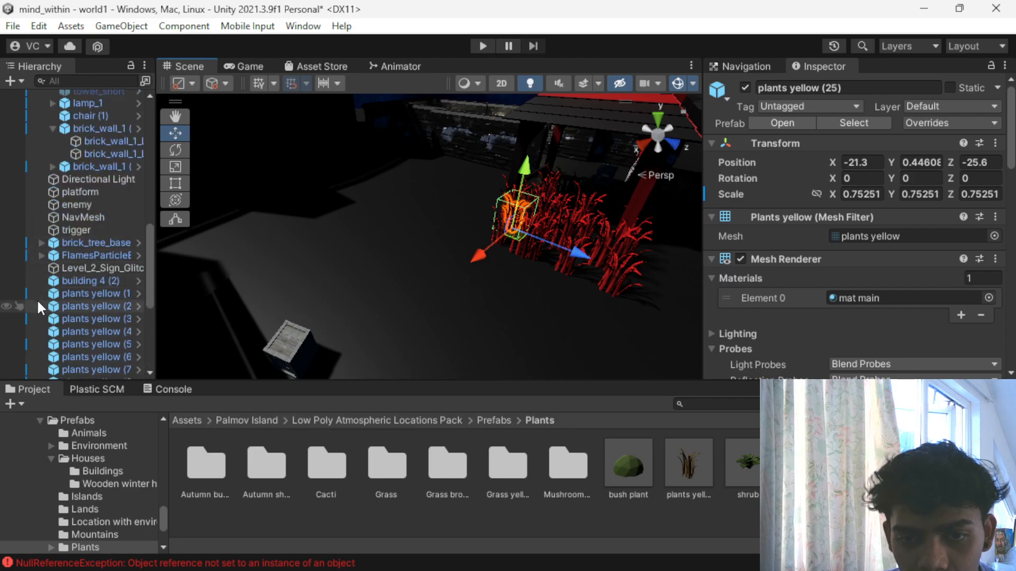
{"action": "scroll", "coordinate": [40, 211], "scroll_direction": "up", "scroll_amount": 5}
{"action": "scroll", "coordinate": [40, 210], "scroll_direction": "up", "scroll_amount": 10}
{"action": "left_click", "coordinate": [41, 197]}
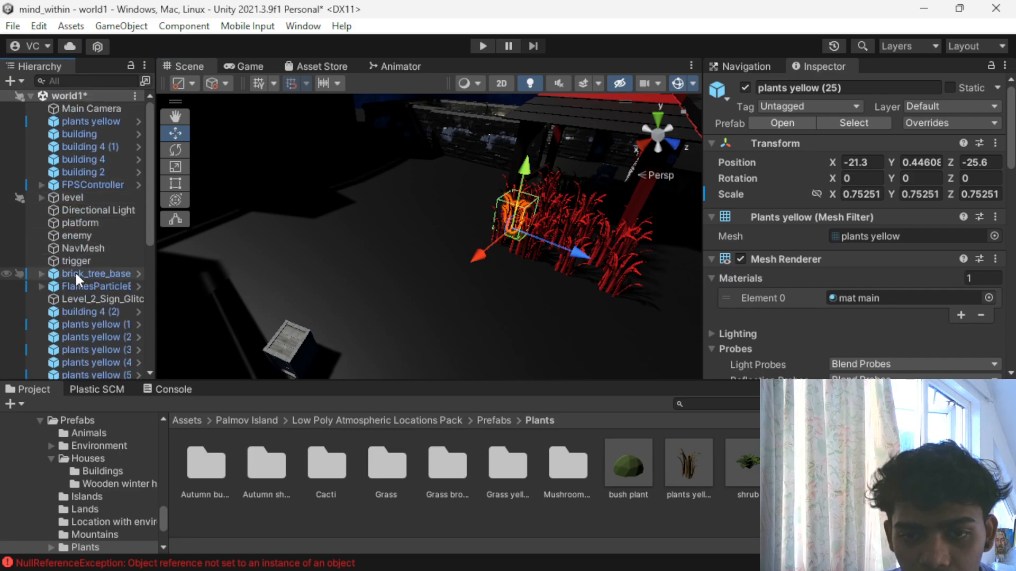
{"action": "scroll", "coordinate": [65, 180], "scroll_direction": "down", "scroll_amount": 5}
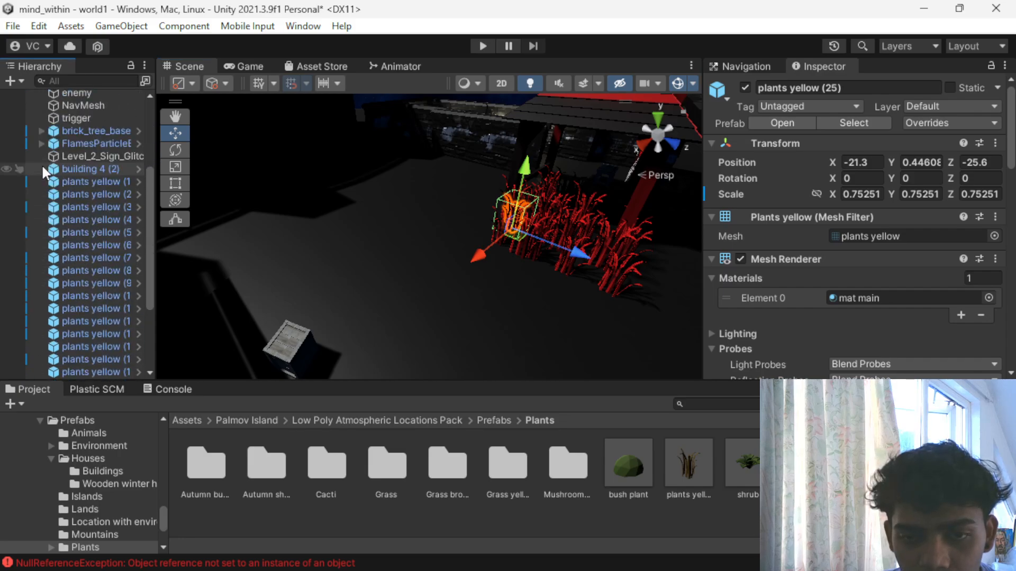
- Select all numbered plants yellow objects in the hierarchy, from (1) through the last, and enlarge the hierarchy view
{"action": "left_click", "coordinate": [75, 183]}
{"action": "scroll", "coordinate": [78, 197], "scroll_direction": "down", "scroll_amount": 5}
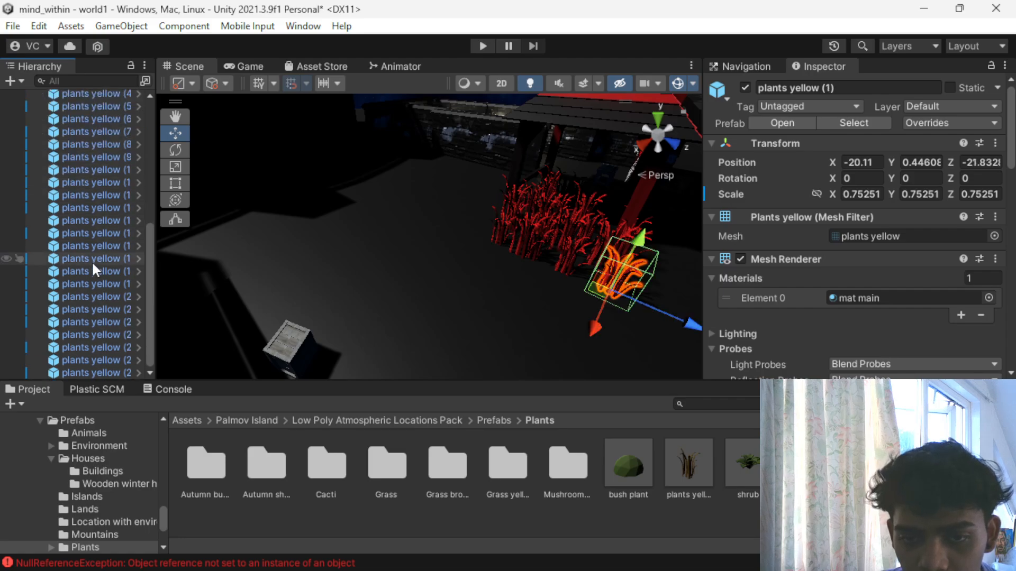
{"action": "left_click", "coordinate": [91, 371], "text": "shift"}
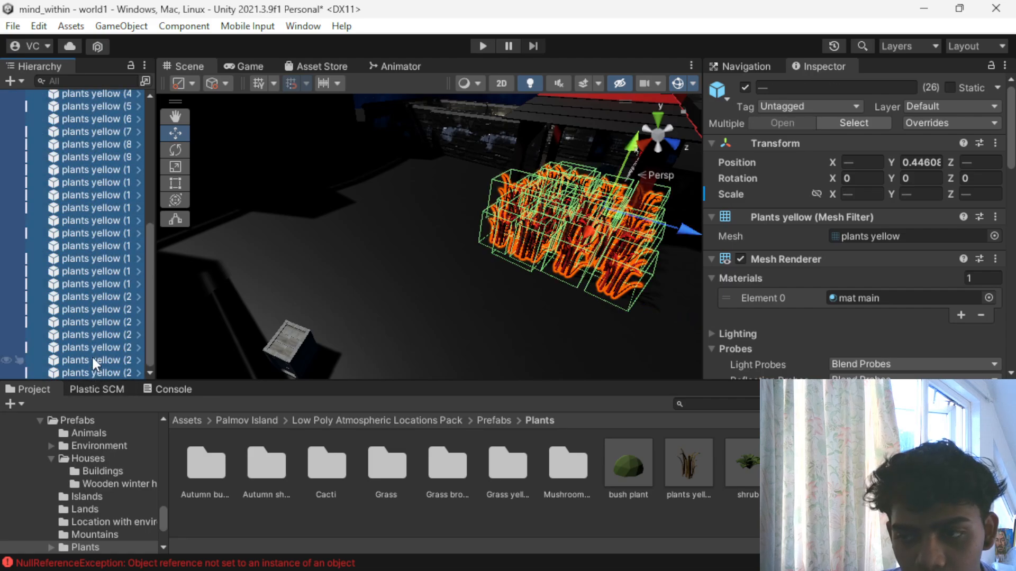
{"action": "left_click_drag", "start_coordinate": [99, 380], "coordinate": [88, 476]}
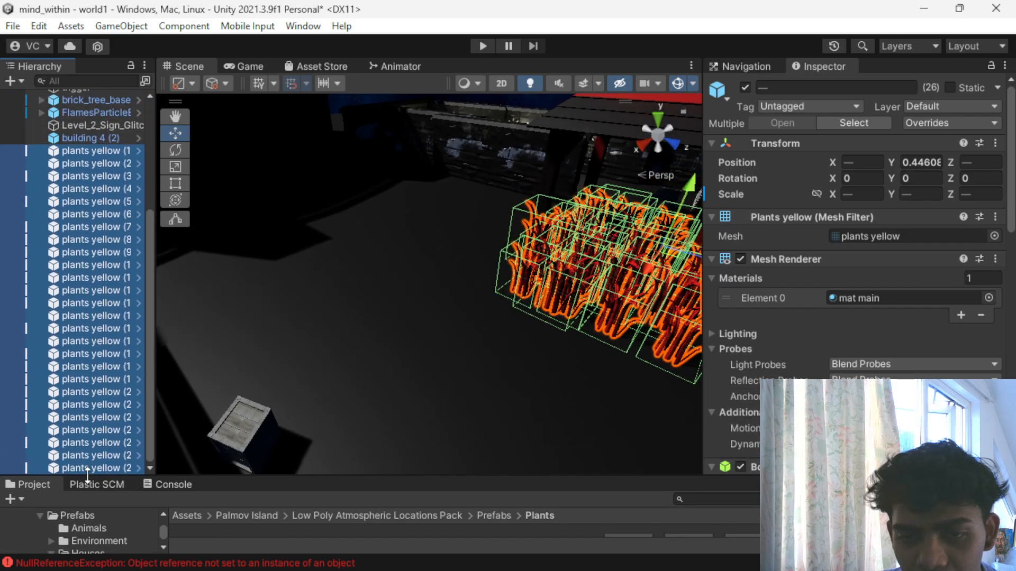
- Collapse the world1 scene's object list and create an empty game object in the scene
{"action": "scroll", "coordinate": [94, 357], "scroll_direction": "up", "scroll_amount": 5}
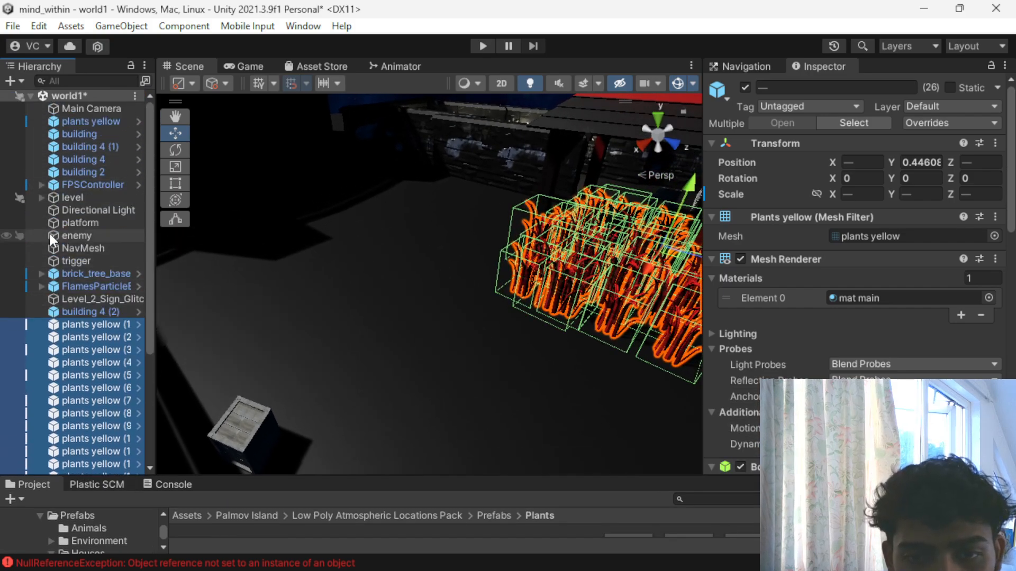
{"action": "left_click", "coordinate": [69, 132]}
{"action": "left_click", "coordinate": [68, 129]}
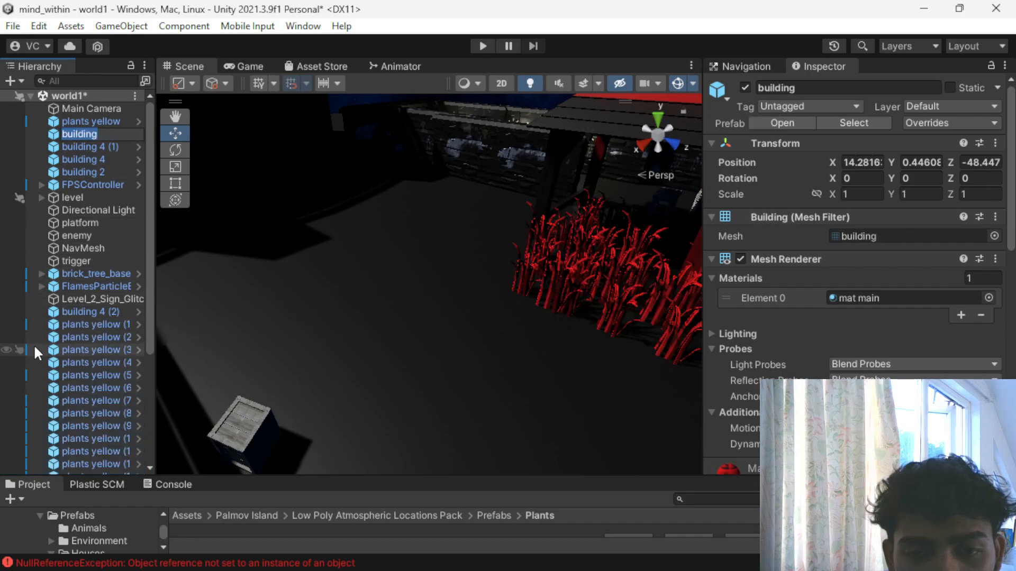
{"action": "left_click", "coordinate": [30, 91]}
{"action": "left_click", "coordinate": [31, 98]}
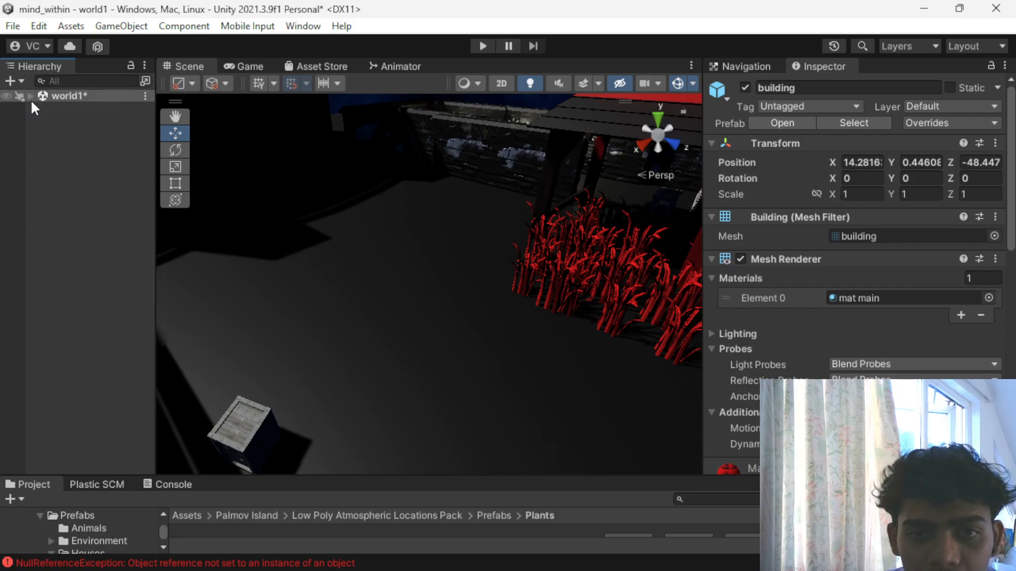
{"action": "right_click", "coordinate": [43, 150]}
{"action": "left_click", "coordinate": [100, 369]}
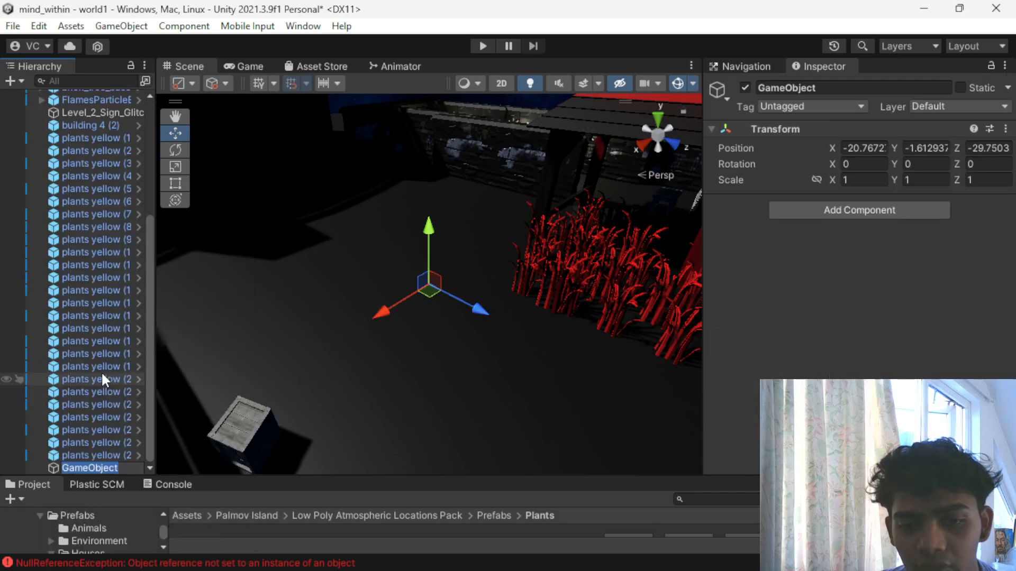
- Name the new empty object PLANTS and nest all the numbered plants yellow objects under it, then collapse the group
{"action": "type", "text": "PLANTS"}
{"action": "key", "text": "Return"}
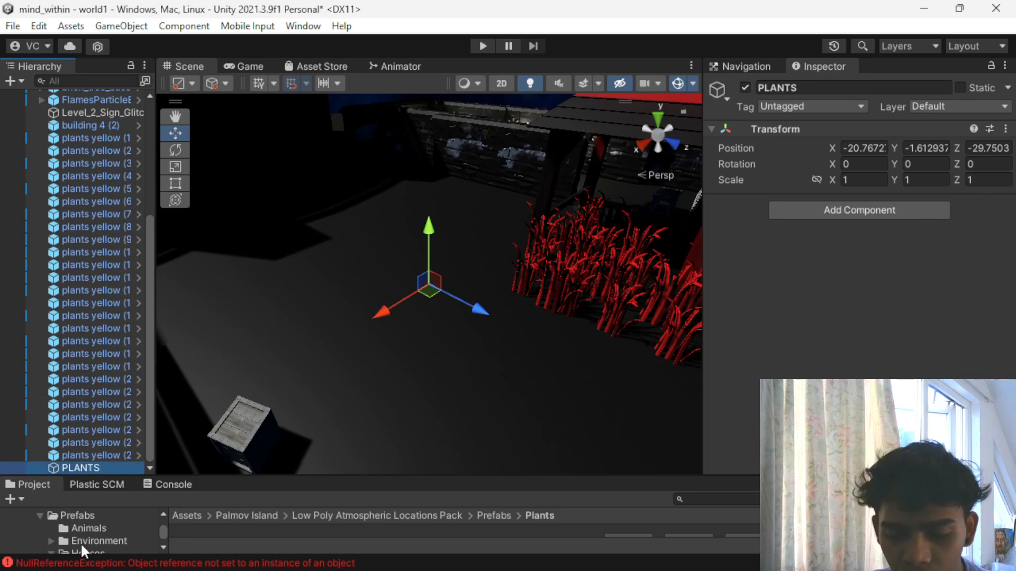
{"action": "left_click", "coordinate": [94, 454]}
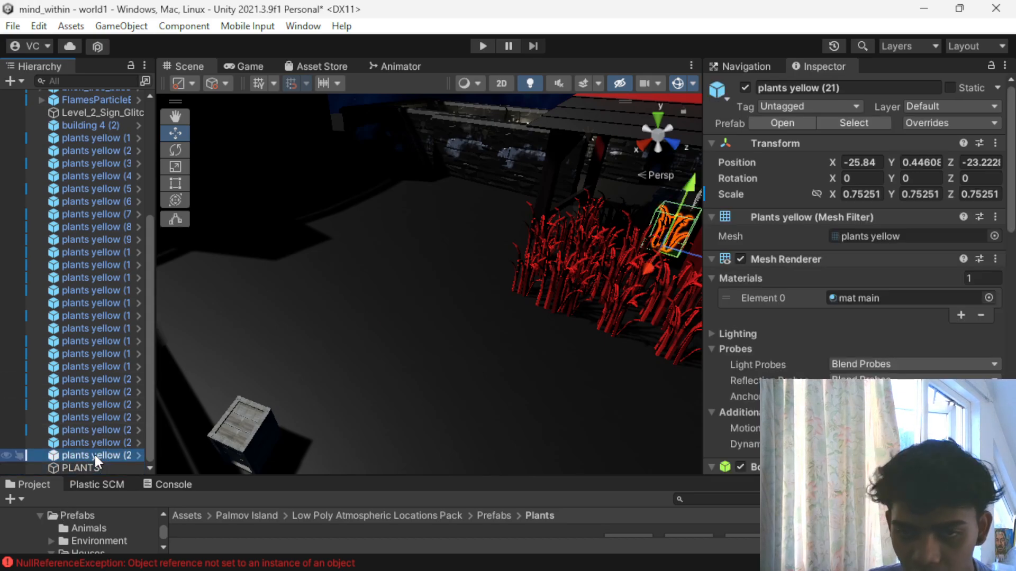
{"action": "scroll", "coordinate": [94, 453], "scroll_direction": "up", "scroll_amount": 5}
{"action": "left_click", "coordinate": [78, 281], "text": "shift"}
{"action": "scroll", "coordinate": [87, 302], "scroll_direction": "down", "scroll_amount": 5}
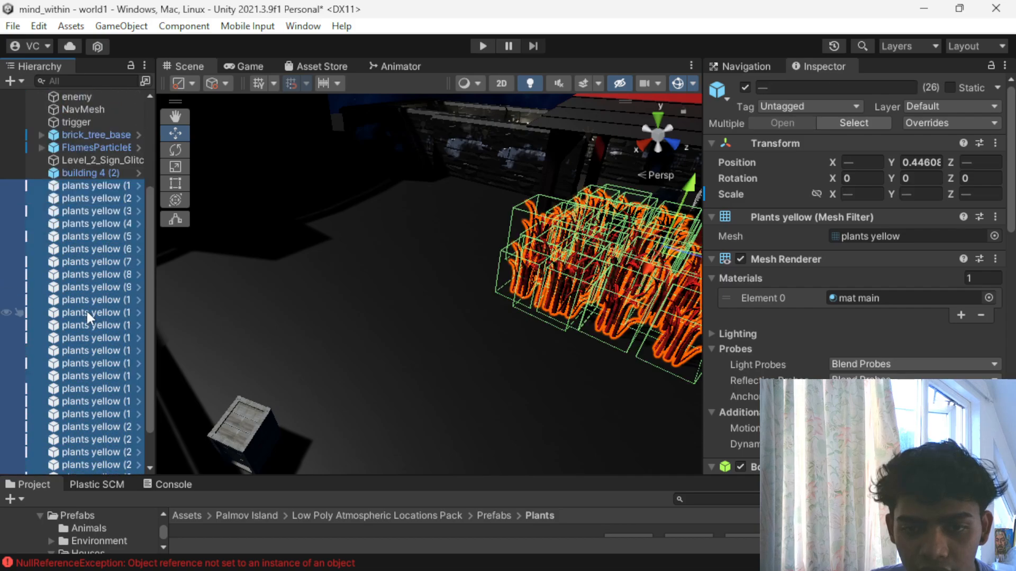
{"action": "left_click_drag", "start_coordinate": [90, 313], "coordinate": [82, 467]}
{"action": "scroll", "coordinate": [83, 455], "scroll_direction": "up", "scroll_amount": 6}
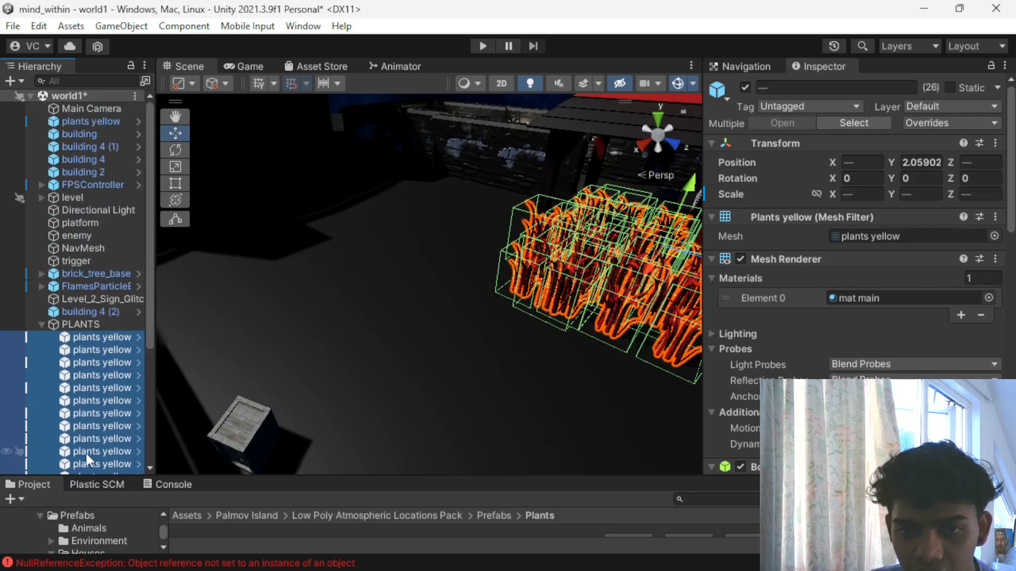
{"action": "left_click", "coordinate": [41, 324]}
- Duplicate the PLANTS group twice, shifting the copies along Z to extend the red plant field beside the building
{"action": "left_click", "coordinate": [81, 323]}
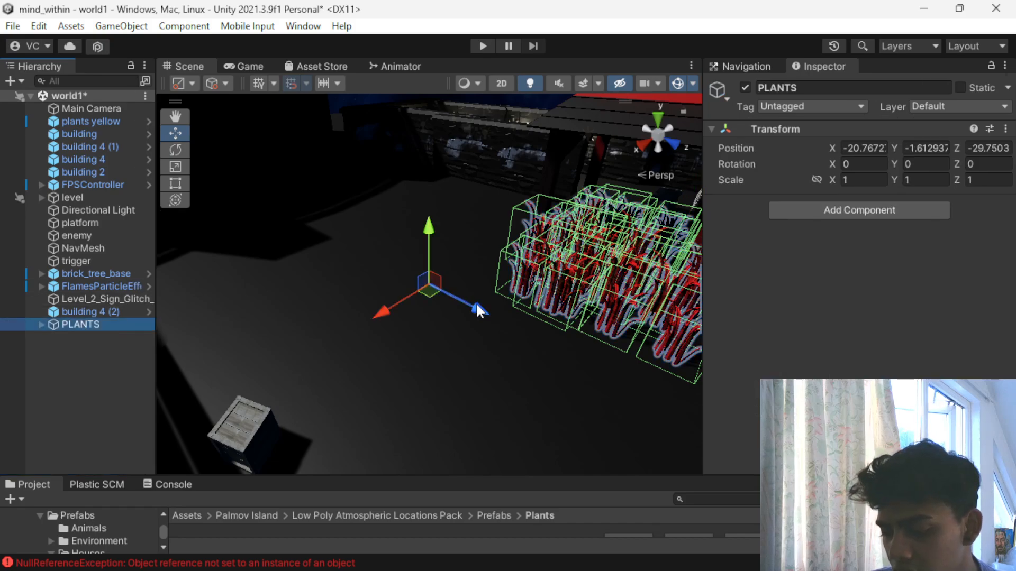
{"action": "key", "text": "ctrl+d"}
{"action": "left_click_drag", "start_coordinate": [475, 306], "coordinate": [334, 262]}
{"action": "key", "text": "ctrl+d"}
{"action": "scroll", "coordinate": [350, 294], "scroll_direction": "down", "scroll_amount": 5}
{"action": "left_click_drag", "start_coordinate": [399, 387], "coordinate": [364, 428], "text": "alt"}
- Add three more PLANTS copies as a second row, moving the first along X to -14.8 and spreading the others along Z
{"action": "key", "text": "ctrl+d"}
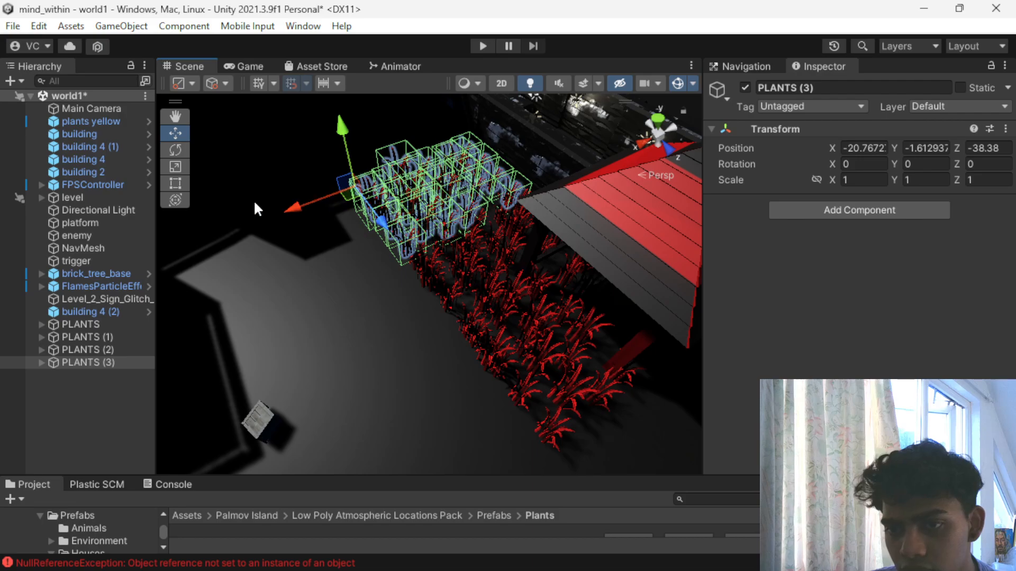
{"action": "left_click_drag", "start_coordinate": [286, 204], "coordinate": [212, 283]}
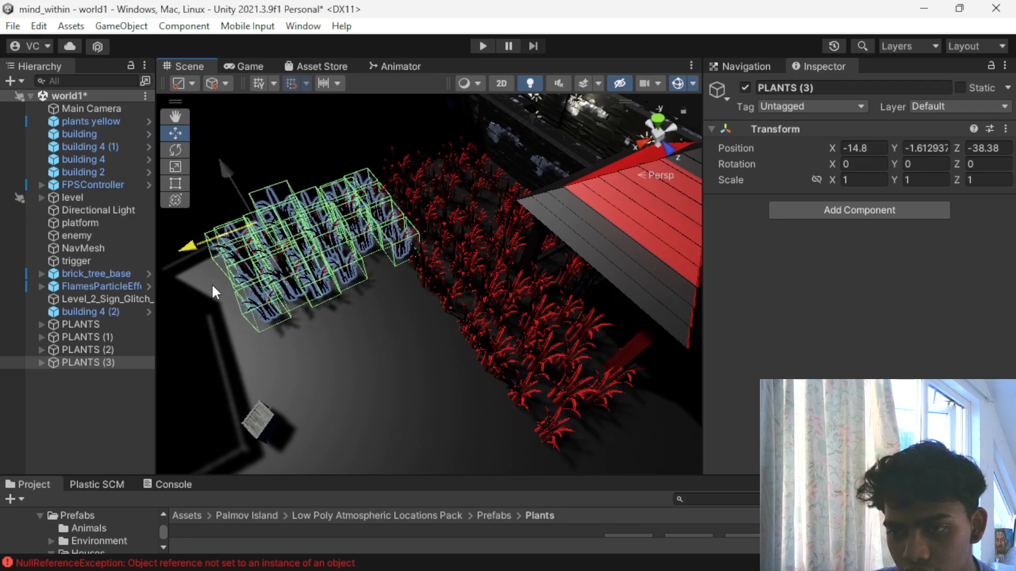
{"action": "key", "text": "ctrl+d"}
{"action": "left_click_drag", "start_coordinate": [269, 258], "coordinate": [319, 419]}
{"action": "key", "text": "ctrl+d"}
{"action": "scroll", "coordinate": [337, 335], "scroll_direction": "down", "scroll_amount": 3}
{"action": "left_click", "coordinate": [477, 382]}
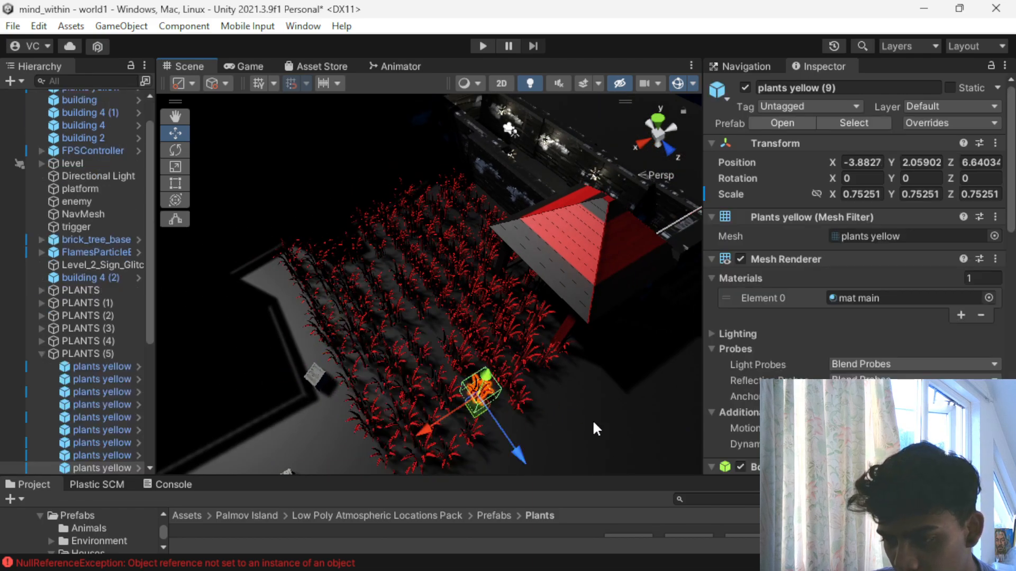
- Play-test the level by walking through the enlarged red plant field, and stop play mode
{"action": "left_click", "coordinate": [593, 421]}
{"action": "left_click_drag", "start_coordinate": [593, 421], "coordinate": [556, 132], "text": "alt"}
{"action": "left_click", "coordinate": [474, 46]}
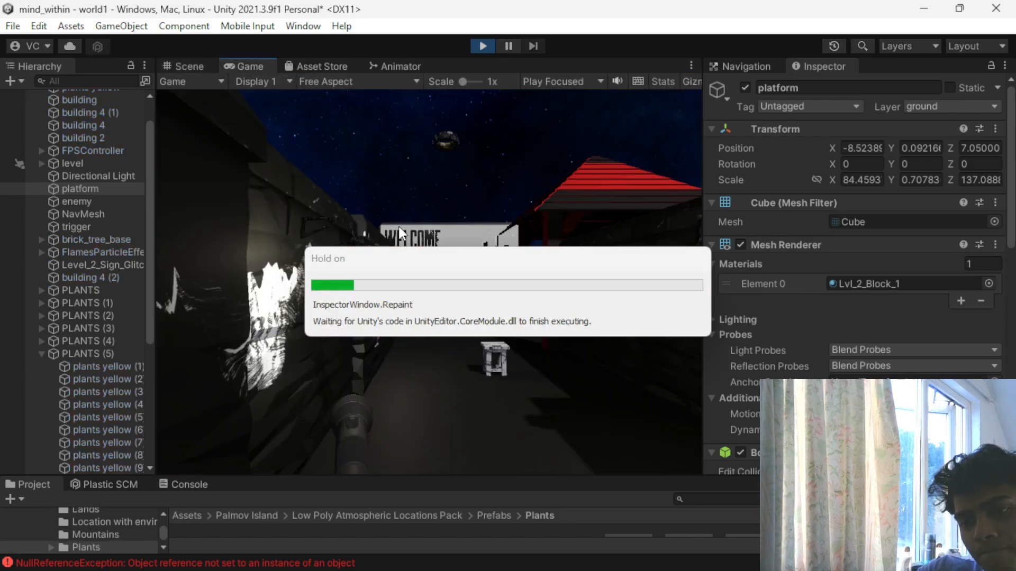
{"action": "key", "text": "w"}
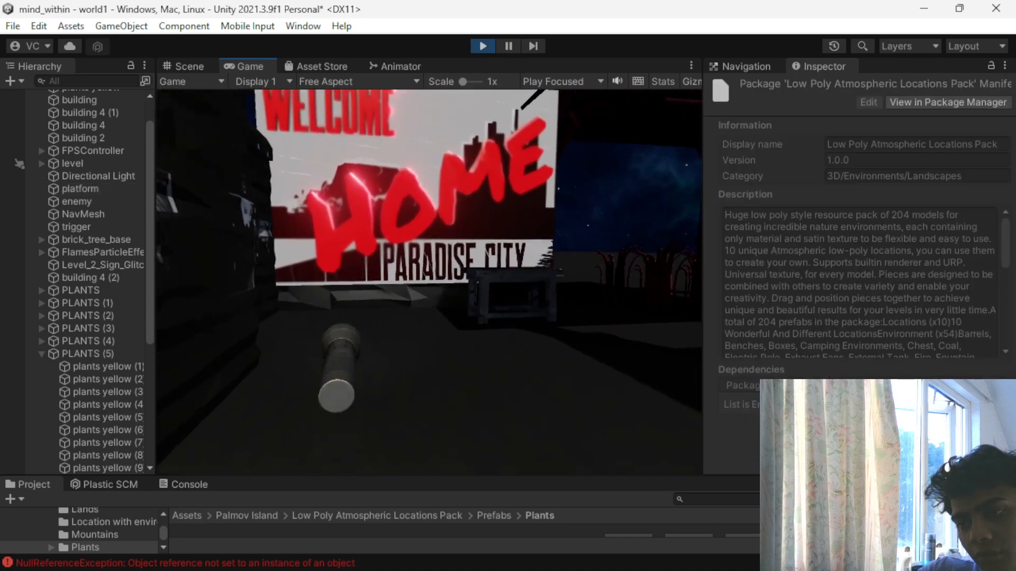
{"action": "key", "text": "w"}
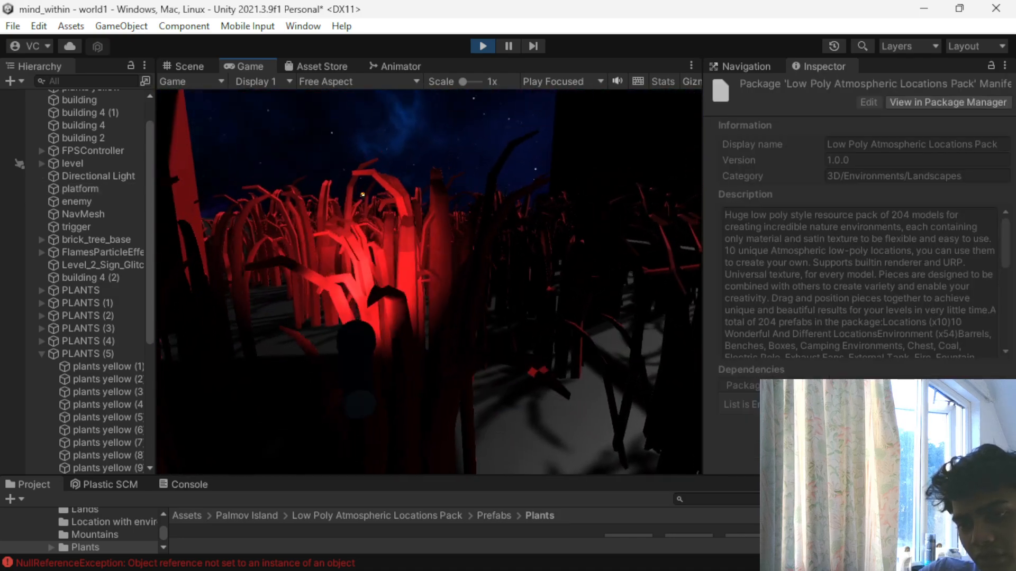
{"action": "key", "text": "w"}
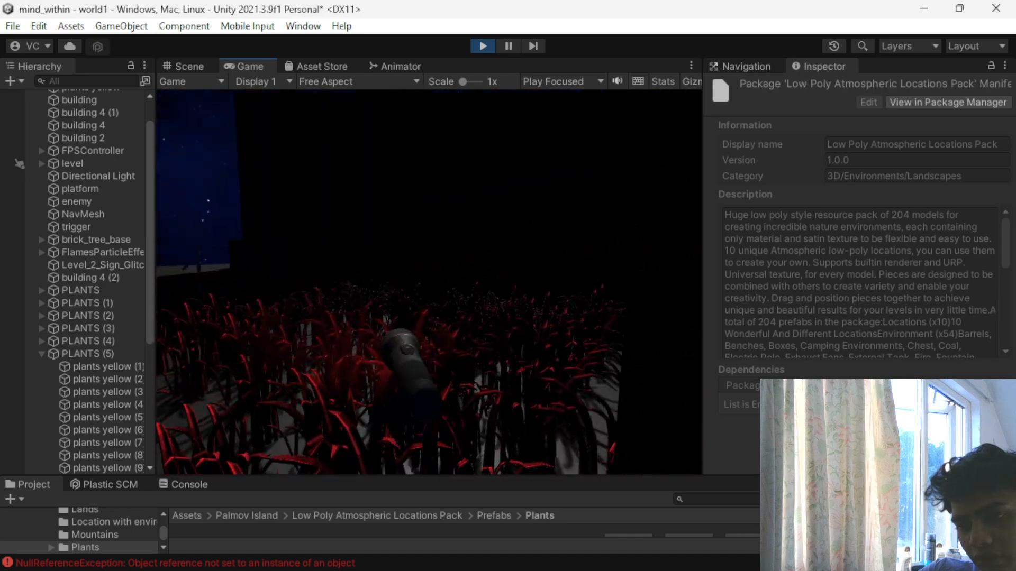
{"action": "key", "text": "w"}
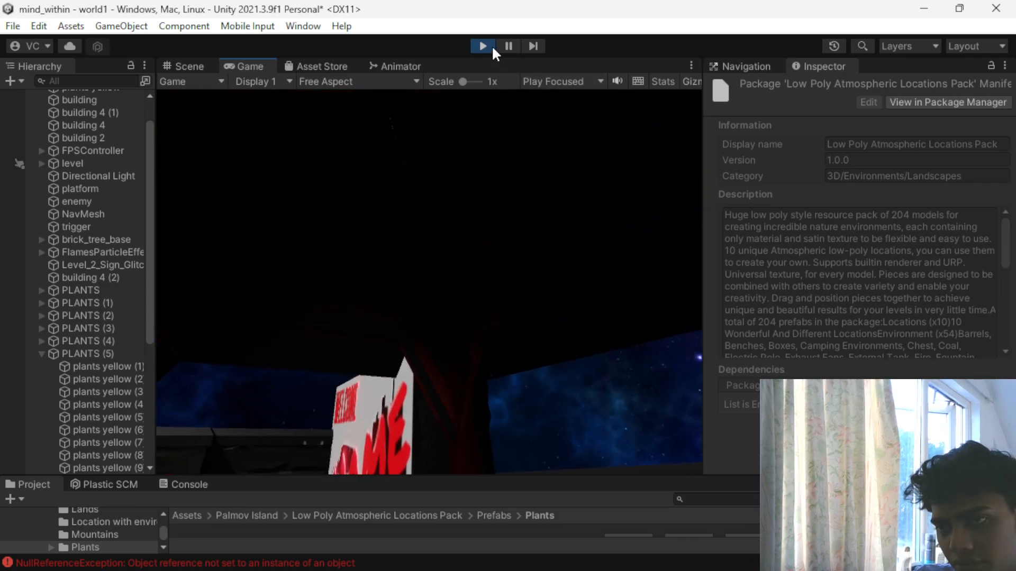
{"action": "left_click", "coordinate": [482, 46]}
- Collapse PLANTS (5) and examine the Box Collider on one plant in the original PLANTS group
{"action": "scroll", "coordinate": [78, 325], "scroll_direction": "down", "scroll_amount": 5}
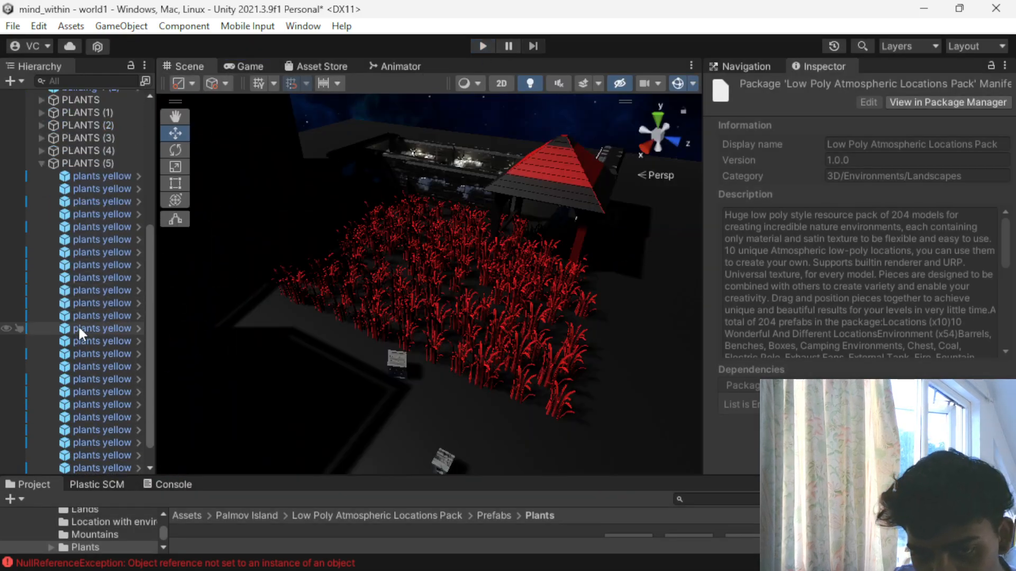
{"action": "left_click", "coordinate": [42, 164]}
{"action": "left_click", "coordinate": [127, 326]}
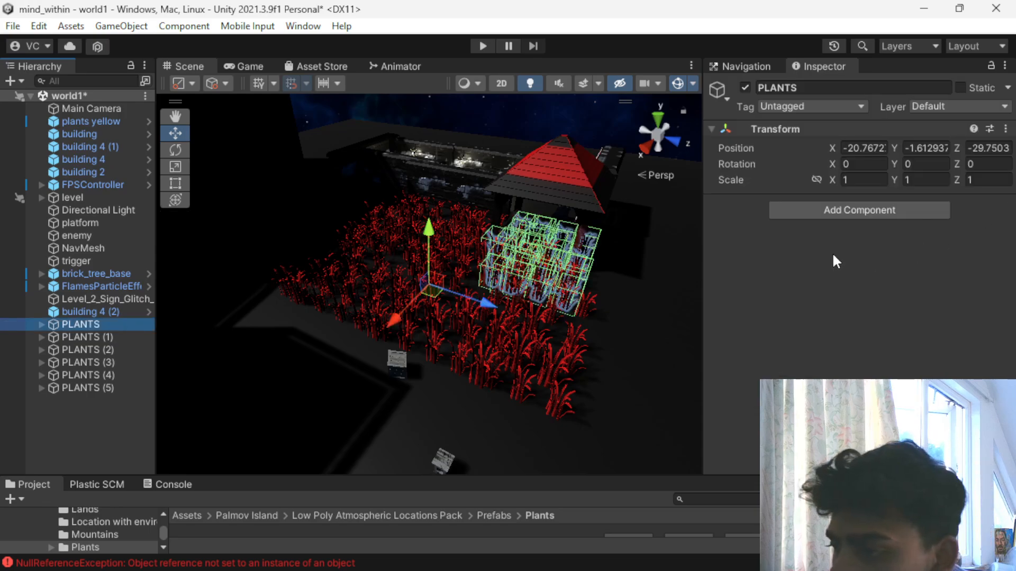
{"action": "left_click", "coordinate": [549, 271]}
{"action": "scroll", "coordinate": [833, 365], "scroll_direction": "down", "scroll_amount": 5}
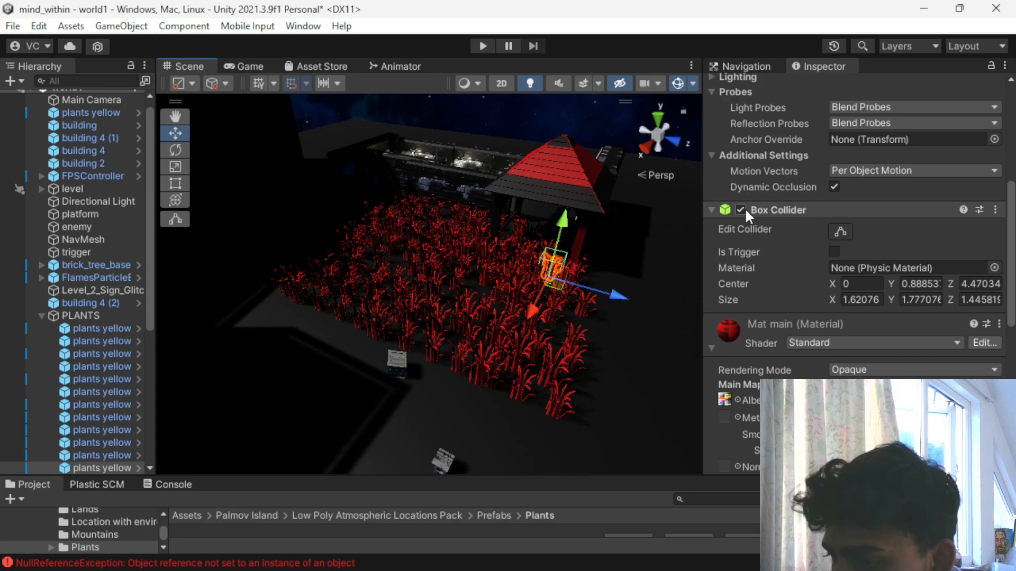
{"action": "scroll", "coordinate": [745, 208], "scroll_direction": "up", "scroll_amount": 5}
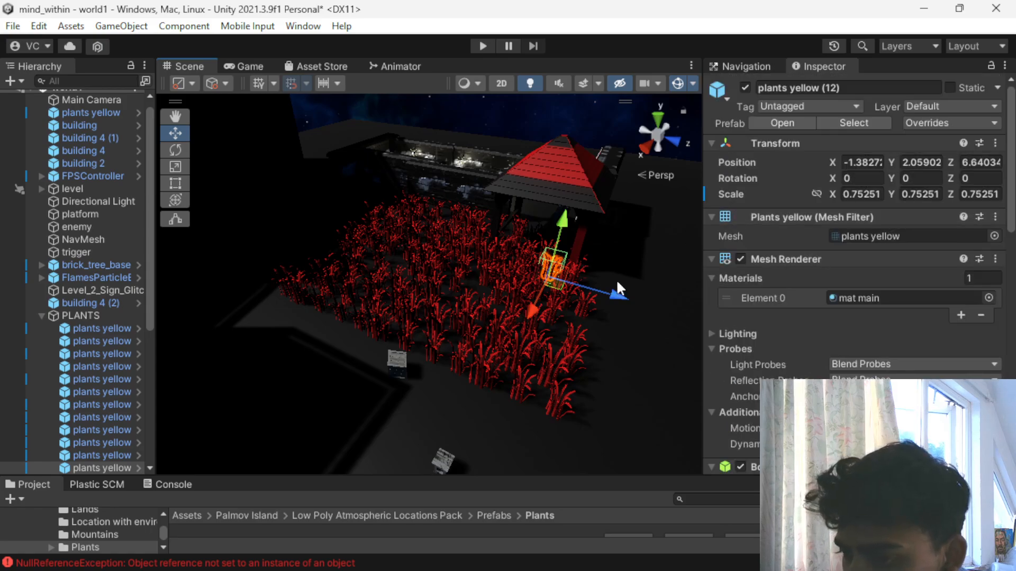
- Pull two plants out of the field along Z: plants yellow (12) to 10.26 and plants yellow (15) in PLANTS (4) to 15.64
{"action": "scroll", "coordinate": [616, 279], "scroll_direction": "up", "scroll_amount": 5}
{"action": "middle_click_drag", "start_coordinate": [616, 280], "coordinate": [519, 273]}
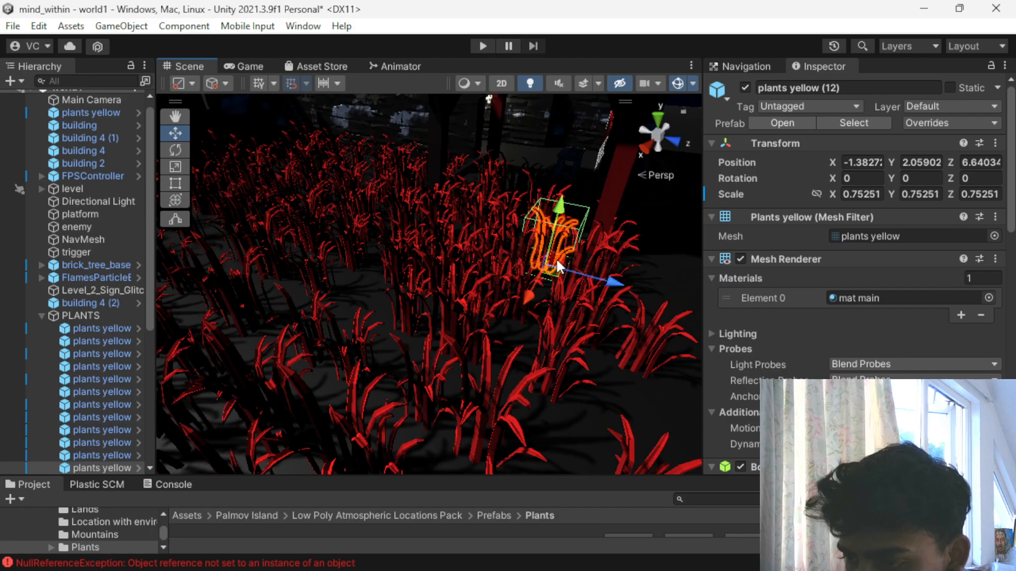
{"action": "left_click_drag", "start_coordinate": [603, 284], "coordinate": [825, 307]}
{"action": "scroll", "coordinate": [595, 300], "scroll_direction": "down", "scroll_amount": 3}
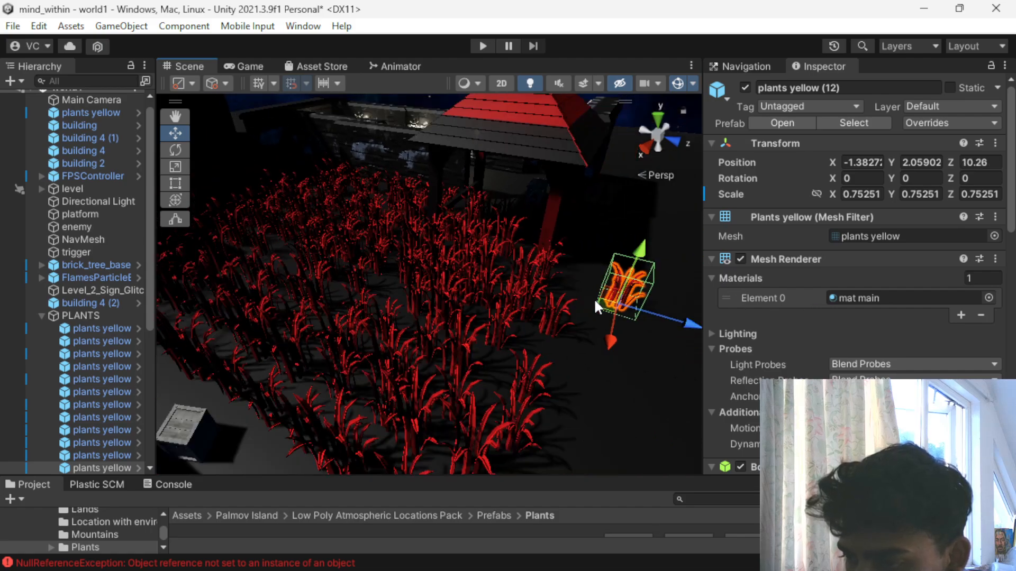
{"action": "left_click", "coordinate": [496, 319]}
{"action": "scroll", "coordinate": [494, 334], "scroll_direction": "down", "scroll_amount": 3}
{"action": "scroll", "coordinate": [494, 335], "scroll_direction": "up", "scroll_amount": 5}
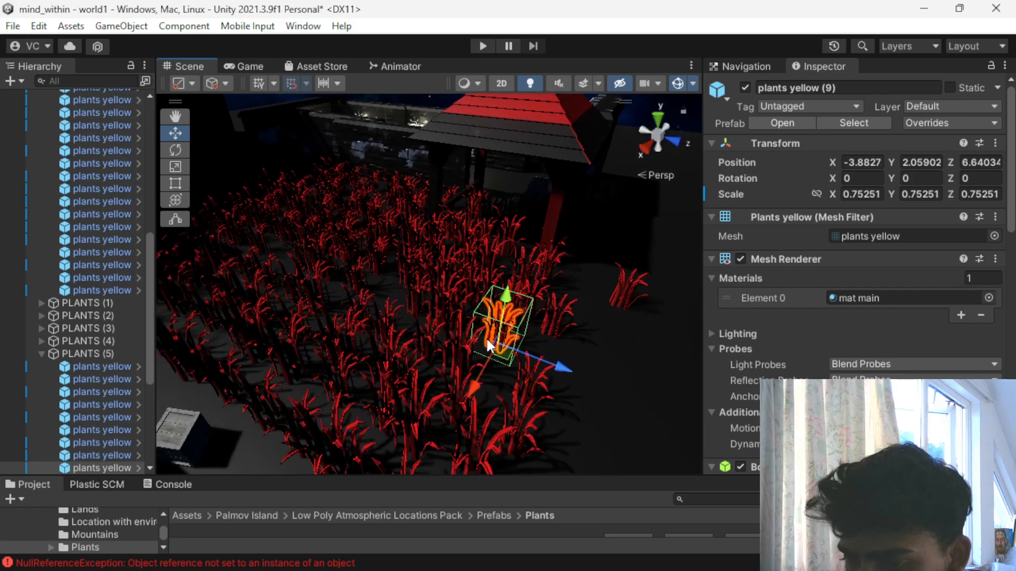
{"action": "left_click", "coordinate": [391, 259]}
{"action": "left_click_drag", "start_coordinate": [439, 287], "coordinate": [301, 195]}
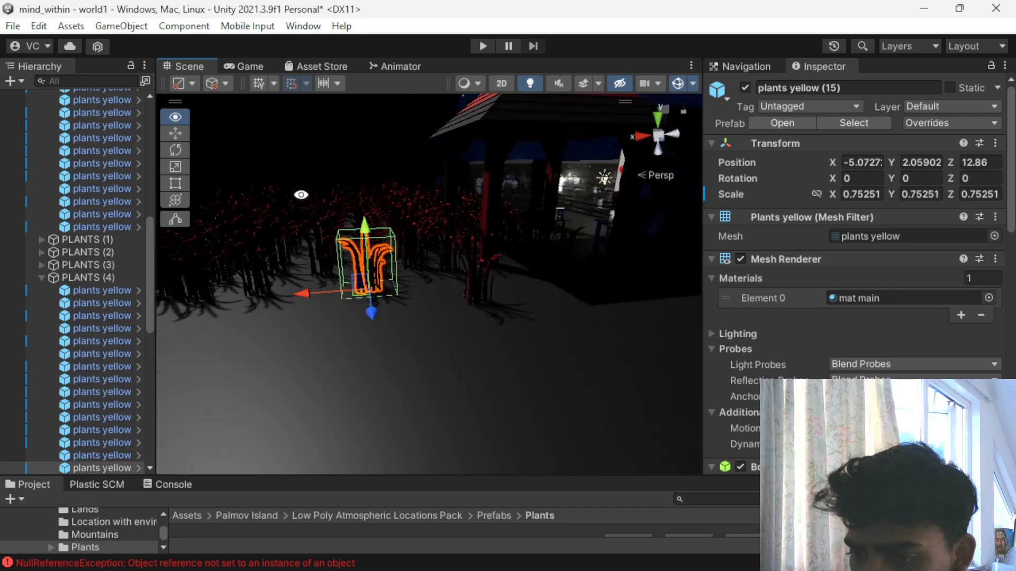
{"action": "left_click_drag", "start_coordinate": [379, 311], "coordinate": [409, 378]}
{"action": "left_click_drag", "start_coordinate": [442, 257], "coordinate": [528, 327], "text": "alt"}
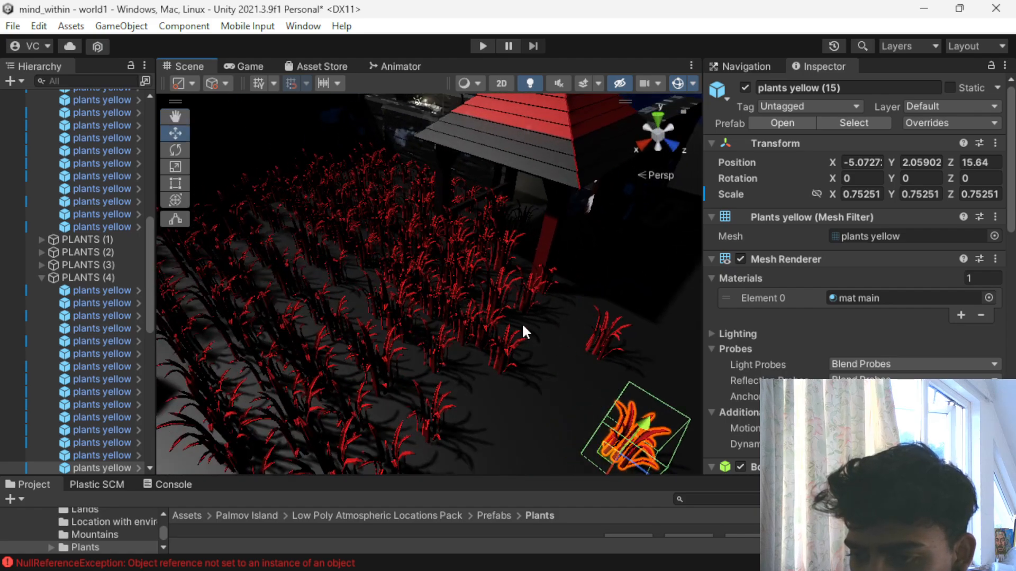
- Move plants yellow (19) of the original PLANTS group out of the field along Z to 9.62
{"action": "scroll", "coordinate": [499, 286], "scroll_direction": "up", "scroll_amount": 3}
{"action": "left_click", "coordinate": [550, 182]}
{"action": "scroll", "coordinate": [548, 184], "scroll_direction": "up", "scroll_amount": 1}
{"action": "left_click", "coordinate": [541, 192]}
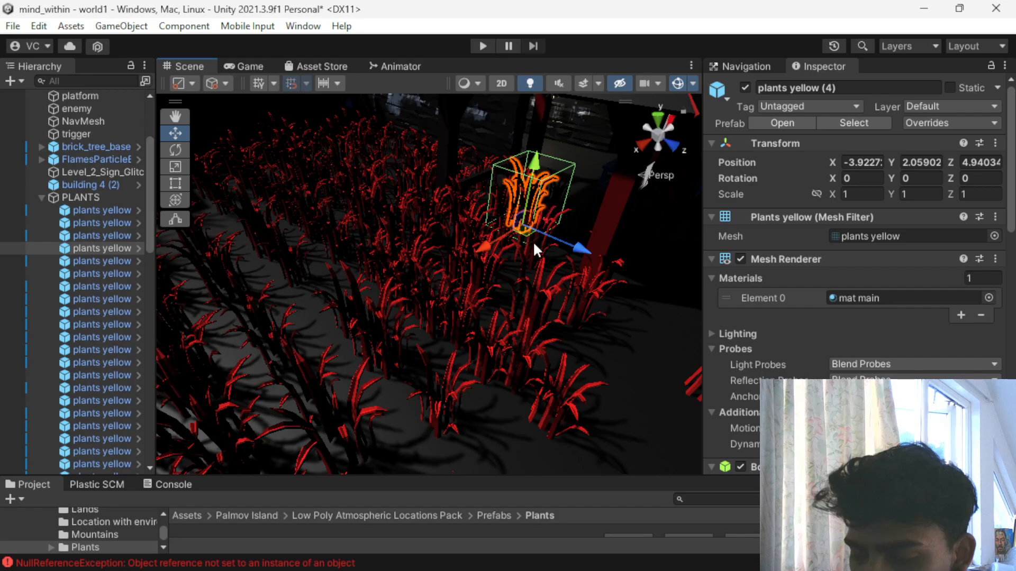
{"action": "left_click", "coordinate": [462, 256]}
{"action": "left_click_drag", "start_coordinate": [502, 319], "coordinate": [699, 407]}
- Delete the first 18 plants in the original PLANTS group, stopping just before plants yellow (19)
{"action": "scroll", "coordinate": [382, 338], "scroll_direction": "down", "scroll_amount": 5}
{"action": "scroll", "coordinate": [77, 330], "scroll_direction": "down", "scroll_amount": 10}
{"action": "scroll", "coordinate": [92, 306], "scroll_direction": "up", "scroll_amount": 10}
{"action": "scroll", "coordinate": [108, 303], "scroll_direction": "down", "scroll_amount": 2}
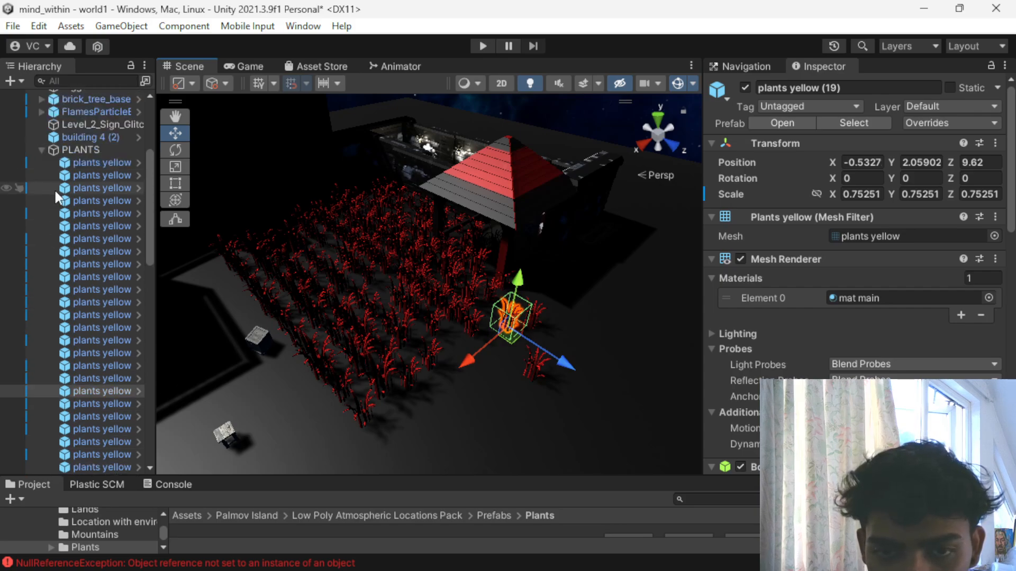
{"action": "left_click", "coordinate": [70, 165]}
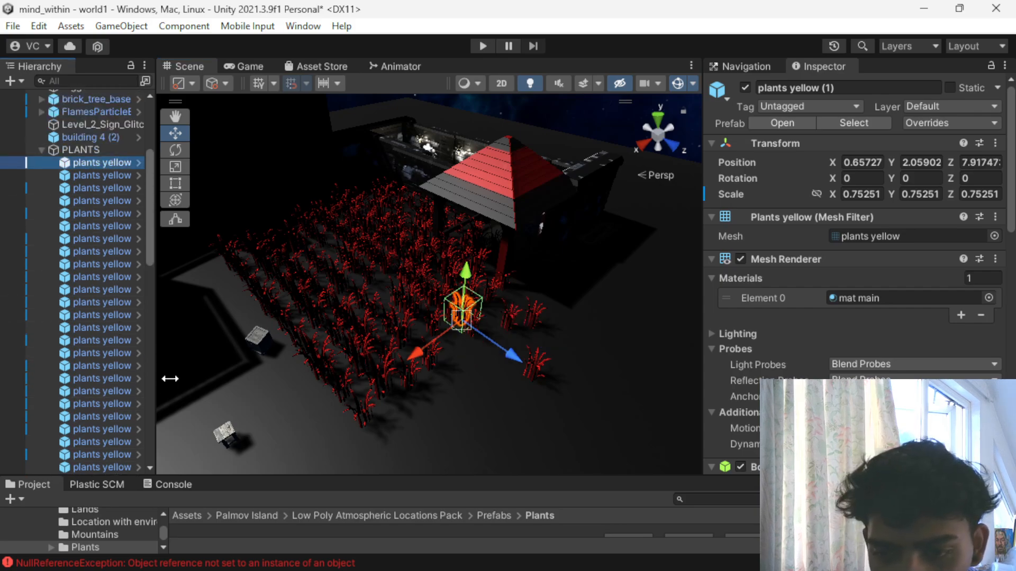
{"action": "left_click", "coordinate": [110, 379], "text": "shift"}
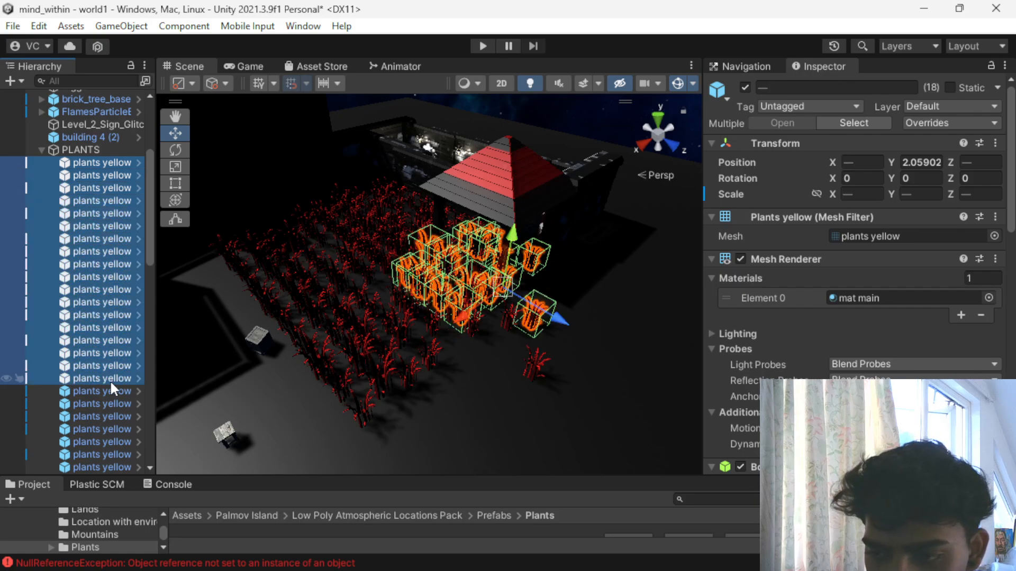
{"action": "key", "text": "Delete"}
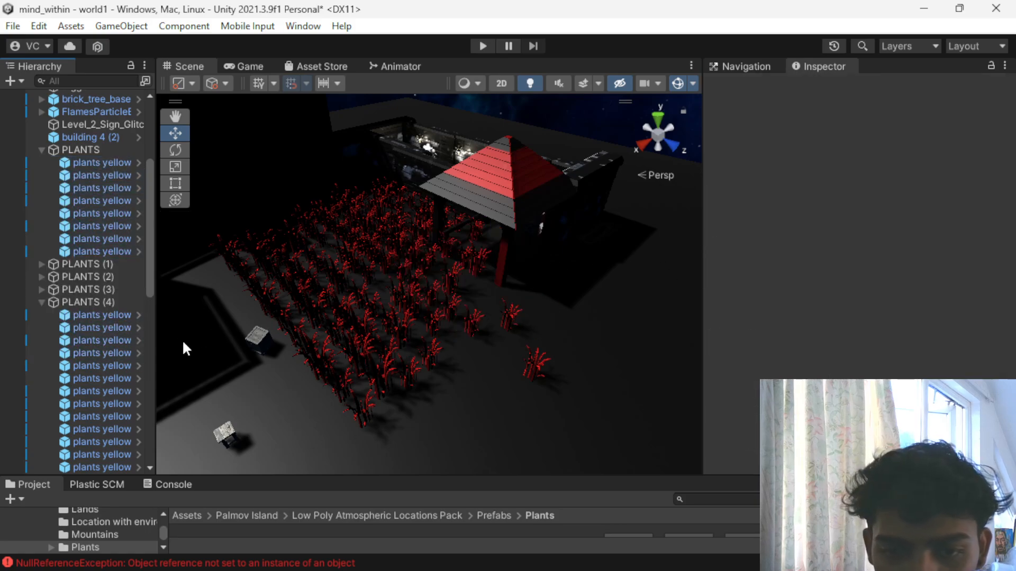
- Delete PLANTS (1) through (5) and the other remaining plants, keeping only plants yellow (19) inside PLANTS
{"action": "left_click", "coordinate": [73, 300]}
{"action": "key", "text": "Delete"}
{"action": "left_click", "coordinate": [74, 291]}
{"action": "key", "text": "Delete"}
{"action": "left_click", "coordinate": [74, 278]}
{"action": "key", "text": "Delete"}
{"action": "left_click", "coordinate": [73, 277]}
{"action": "key", "text": "Delete"}
{"action": "left_click", "coordinate": [91, 442]}
{"action": "key", "text": "Delete"}
{"action": "left_click", "coordinate": [81, 401]}
{"action": "key", "text": "Delete"}
{"action": "left_click", "coordinate": [80, 401]}
{"action": "key", "text": "Delete"}
{"action": "left_click", "coordinate": [79, 399]}
{"action": "key", "text": "Delete"}
{"action": "left_click", "coordinate": [78, 392]}
{"action": "key", "text": "Delete"}
{"action": "left_click", "coordinate": [82, 376]}
{"action": "key", "text": "Delete"}
{"action": "left_click", "coordinate": [83, 358]}
{"action": "key", "text": "Delete"}
{"action": "left_click", "coordinate": [87, 348]}
{"action": "key", "text": "Delete"}
- Duplicate plants yellow (19) within the PLANTS group
{"action": "left_click", "coordinate": [513, 320]}
{"action": "left_click", "coordinate": [507, 311]}
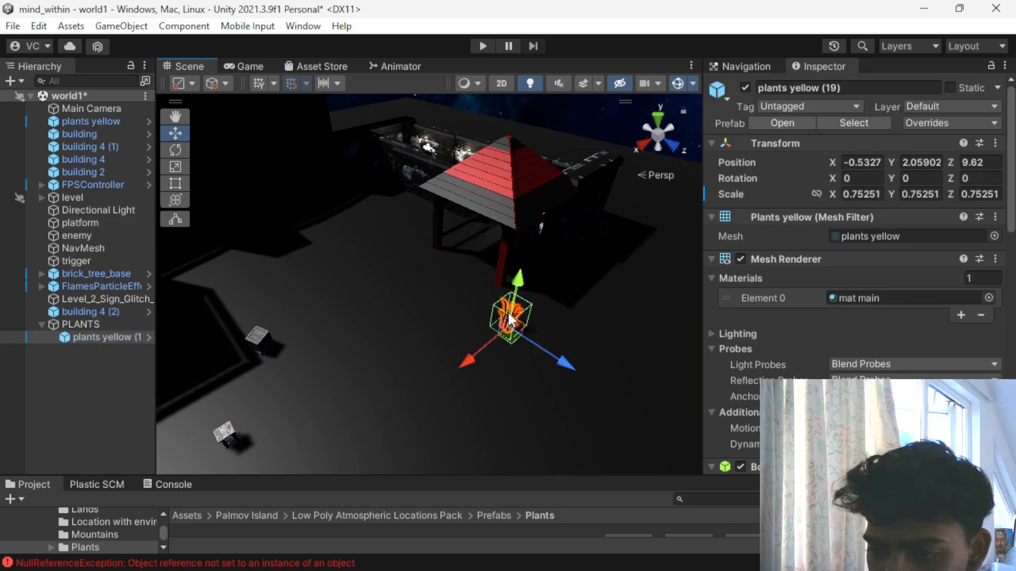
{"action": "key", "text": "ctrl+d"}
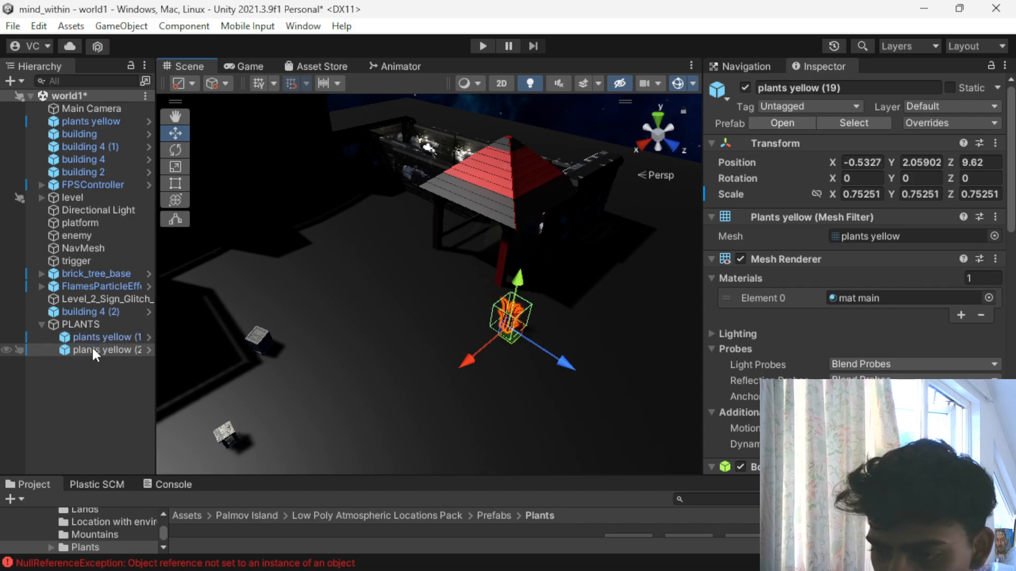
- Remove the Box Collider component from both the duplicated plant and plants yellow (19)
{"action": "scroll", "coordinate": [733, 332], "scroll_direction": "down", "scroll_amount": 3}
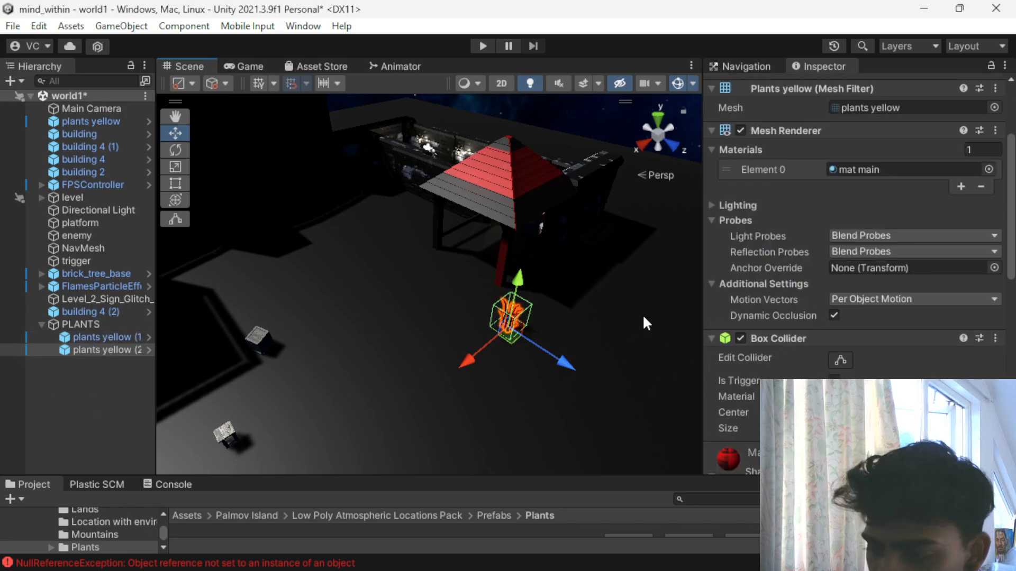
{"action": "left_click", "coordinate": [989, 338]}
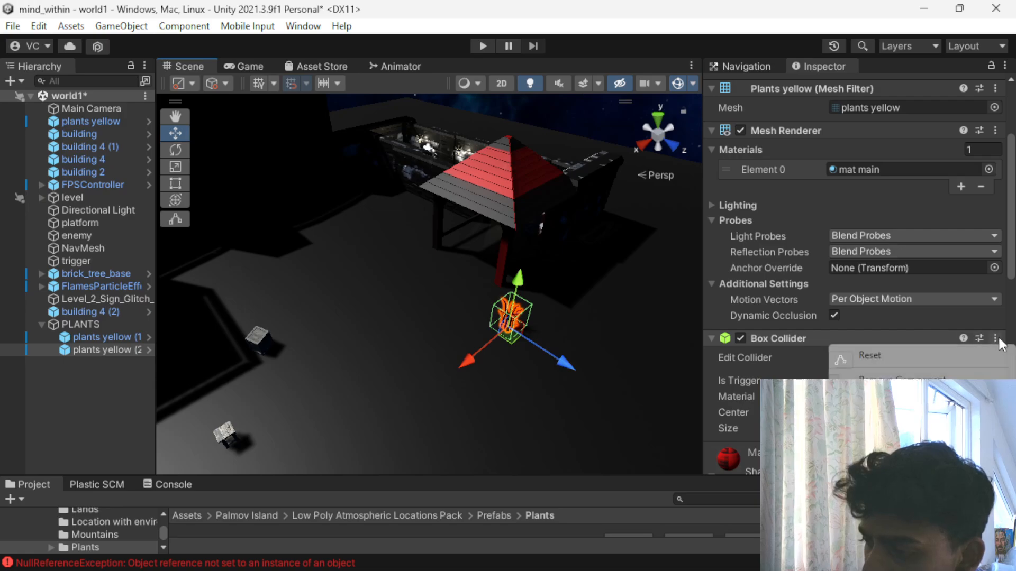
{"action": "left_click", "coordinate": [894, 375]}
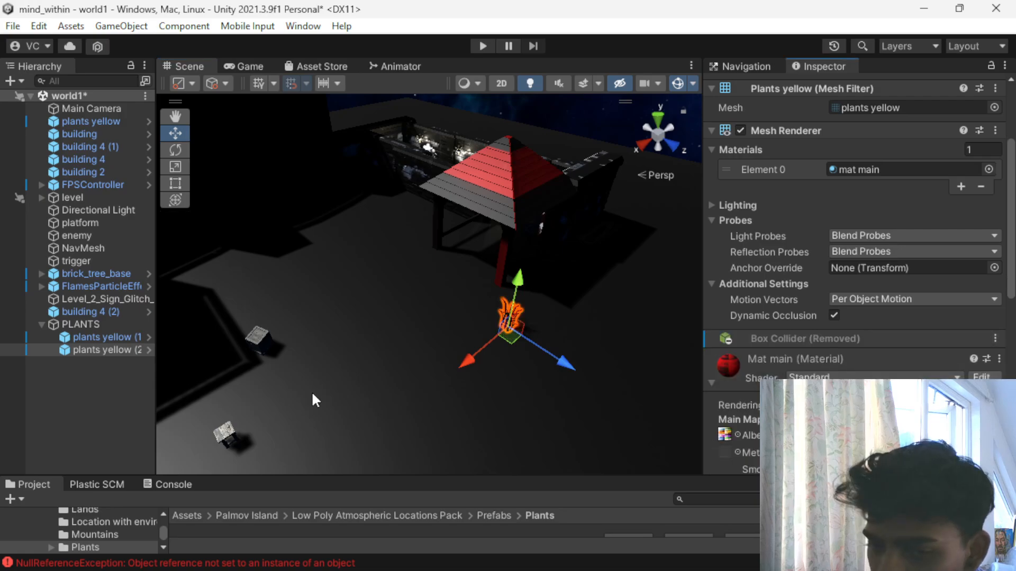
{"action": "left_click", "coordinate": [111, 335]}
{"action": "left_click", "coordinate": [994, 337]}
{"action": "left_click", "coordinate": [894, 376]}
- Move plants yellow (19) along Z to 8.53 so it stands beside its copy
{"action": "scroll", "coordinate": [521, 353], "scroll_direction": "down", "scroll_amount": 5}
{"action": "scroll", "coordinate": [272, 370], "scroll_direction": "up", "scroll_amount": 6}
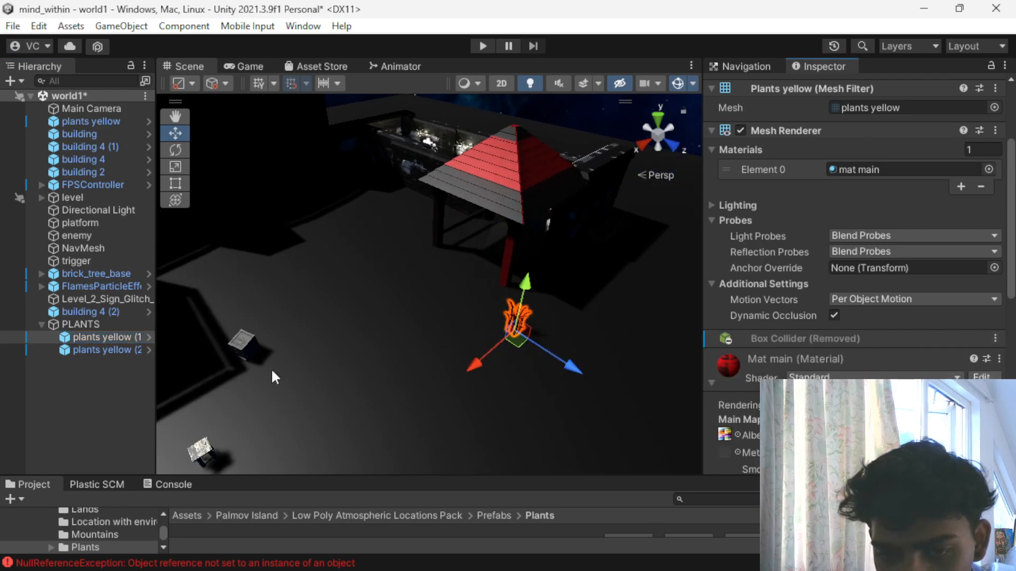
{"action": "left_click_drag", "start_coordinate": [560, 364], "coordinate": [532, 353]}
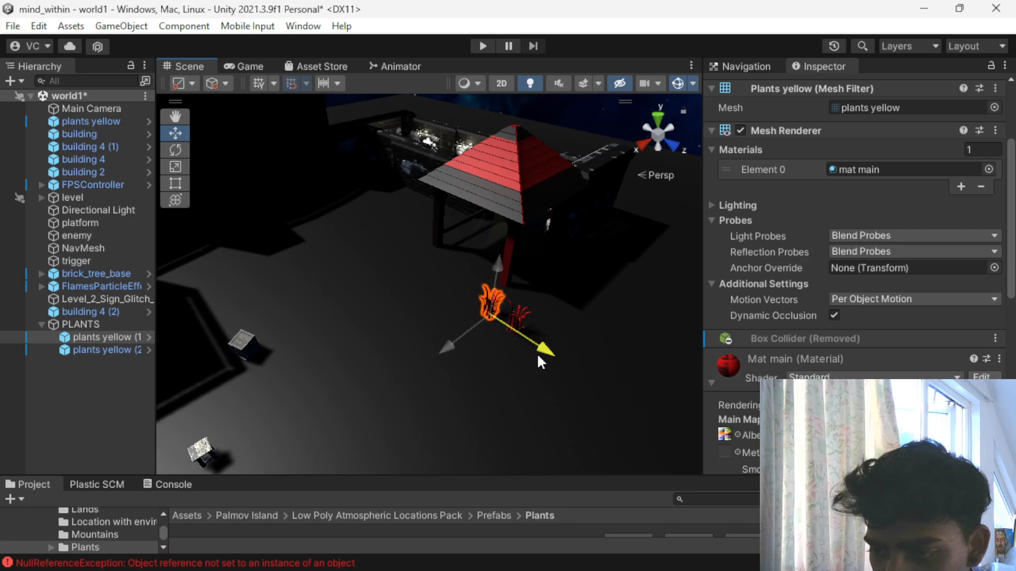
{"action": "scroll", "coordinate": [857, 323], "scroll_direction": "down", "scroll_amount": 3}
{"action": "scroll", "coordinate": [837, 344], "scroll_direction": "up", "scroll_amount": 6}
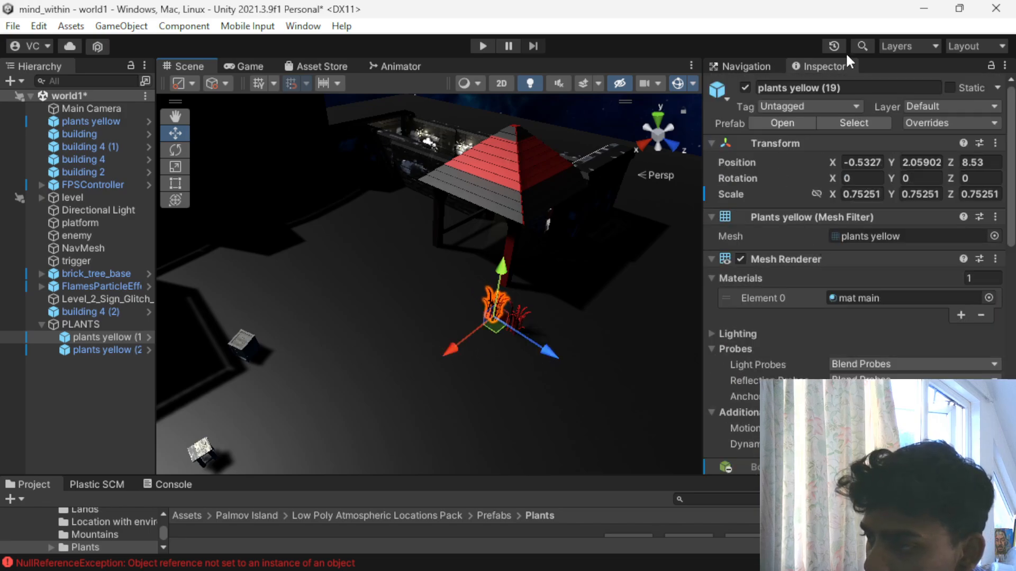
- Scale plants yellow (19) down uniformly to about 0.4665 so it is shorter than the neighbouring plant
{"action": "key", "text": "r"}
{"action": "left_click_drag", "start_coordinate": [485, 325], "coordinate": [451, 321]}
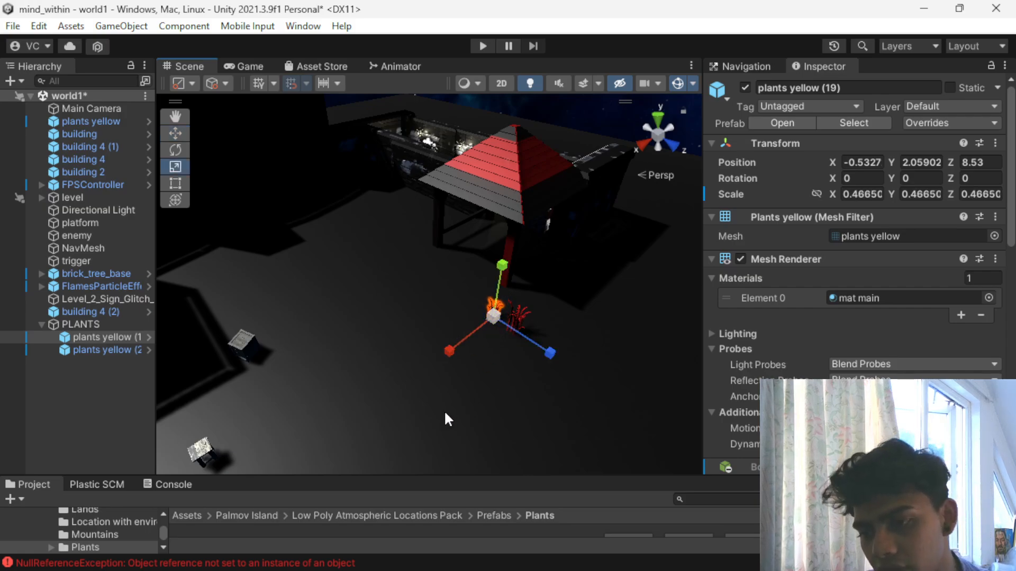
{"action": "scroll", "coordinate": [451, 412], "scroll_direction": "up", "scroll_amount": 5}
{"action": "scroll", "coordinate": [529, 417], "scroll_direction": "down", "scroll_amount": 3}
{"action": "right_click_drag", "start_coordinate": [497, 390], "coordinate": [523, 382]}
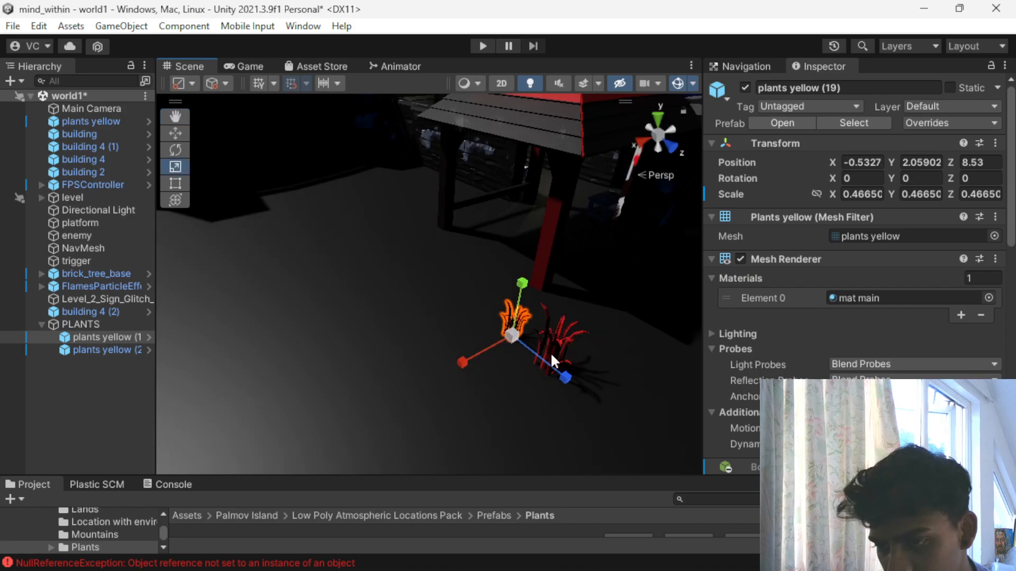
- Duplicate the small and large plant pair twice within PLANTS, offsetting the copies along X, the last pair to X 0.84
{"action": "left_click", "coordinate": [545, 355]}
{"action": "scroll", "coordinate": [713, 376], "scroll_direction": "down", "scroll_amount": 5}
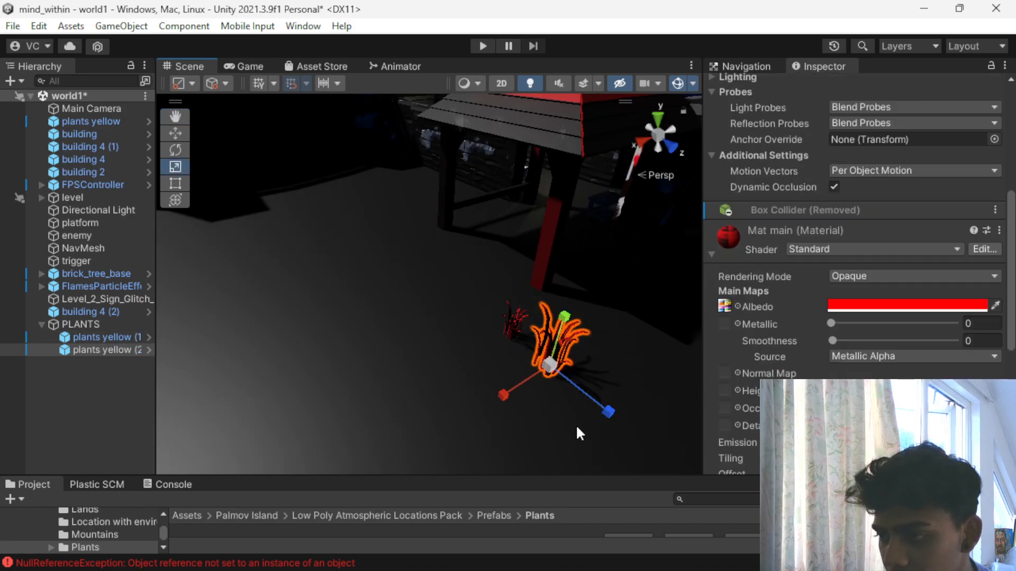
{"action": "left_click", "coordinate": [450, 364]}
{"action": "left_click", "coordinate": [539, 356]}
{"action": "left_click", "coordinate": [514, 338], "text": "ctrl"}
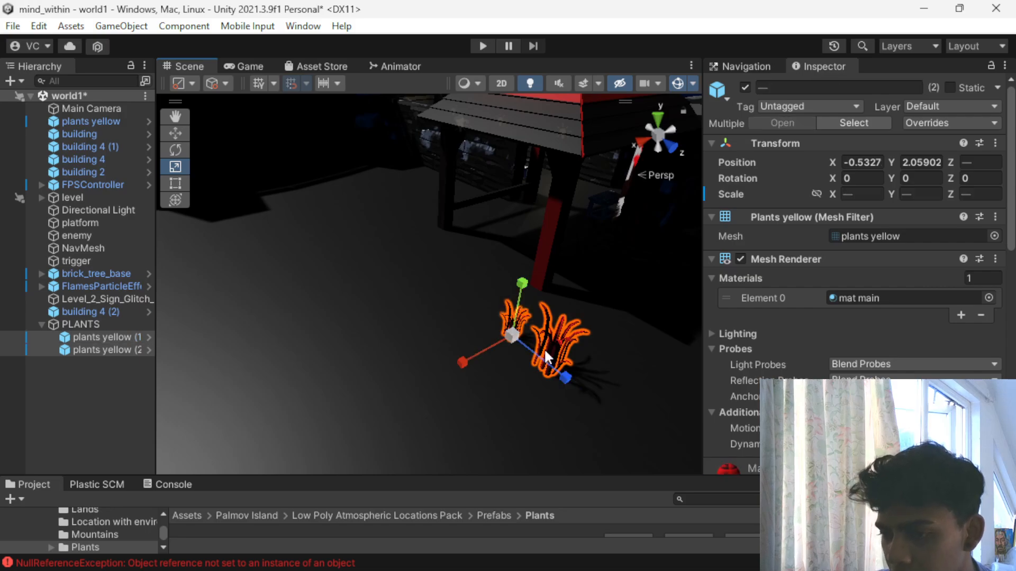
{"action": "key", "text": "ctrl+d"}
{"action": "key", "text": "w"}
{"action": "left_click_drag", "start_coordinate": [455, 363], "coordinate": [435, 388]}
{"action": "key", "text": "ctrl+d"}
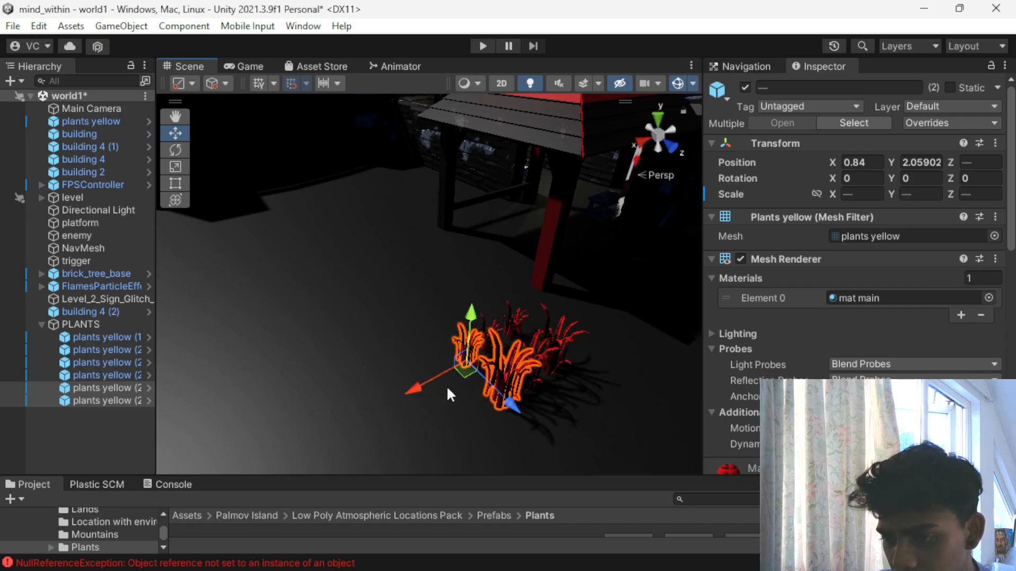
- Keep duplicating the plant pair and shifting the copies along X and Z within PLANTS to form a dense rectangular patch
{"action": "key", "text": "ctrl+d"}
{"action": "left_click_drag", "start_coordinate": [512, 405], "coordinate": [471, 389]}
{"action": "key", "text": "ctrl+d"}
{"action": "left_click_drag", "start_coordinate": [382, 369], "coordinate": [418, 364]}
{"action": "left_click_drag", "start_coordinate": [482, 350], "coordinate": [545, 355]}
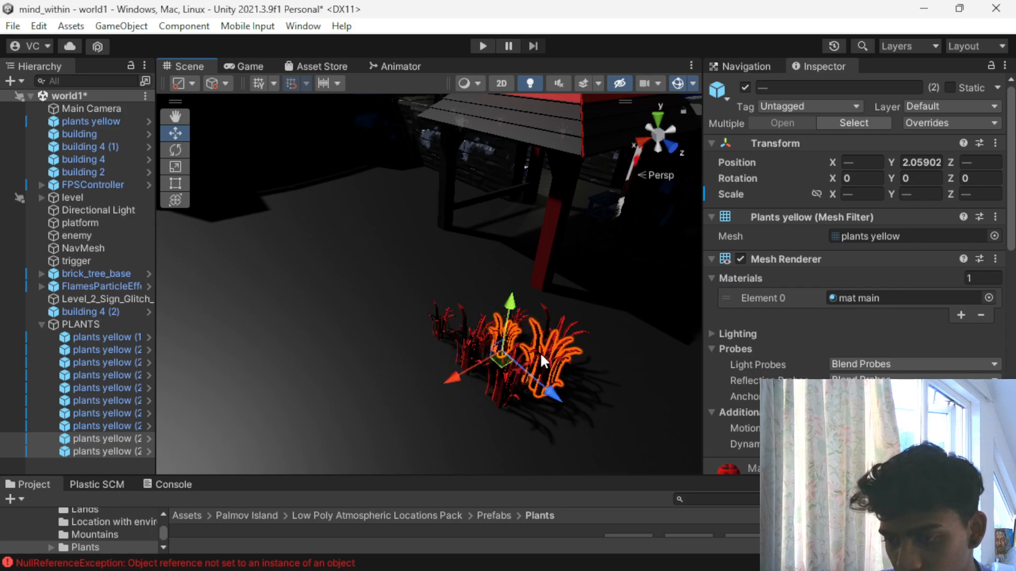
{"action": "key", "text": "ctrl+d"}
{"action": "left_click_drag", "start_coordinate": [461, 366], "coordinate": [405, 409]}
{"action": "left_click_drag", "start_coordinate": [505, 439], "coordinate": [414, 391]}
{"action": "scroll", "coordinate": [319, 366], "scroll_direction": "down", "scroll_amount": 3}
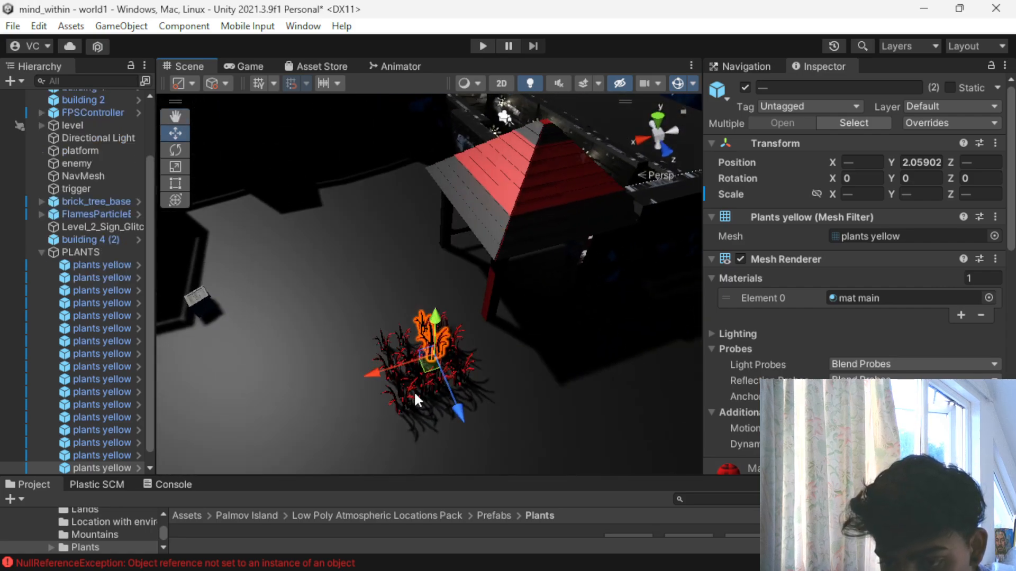
- Duplicate the whole PLANTS group and line up the copies along Z, placing the furthest one at Z -33.7
{"action": "left_click", "coordinate": [416, 396]}
{"action": "left_click", "coordinate": [68, 252]}
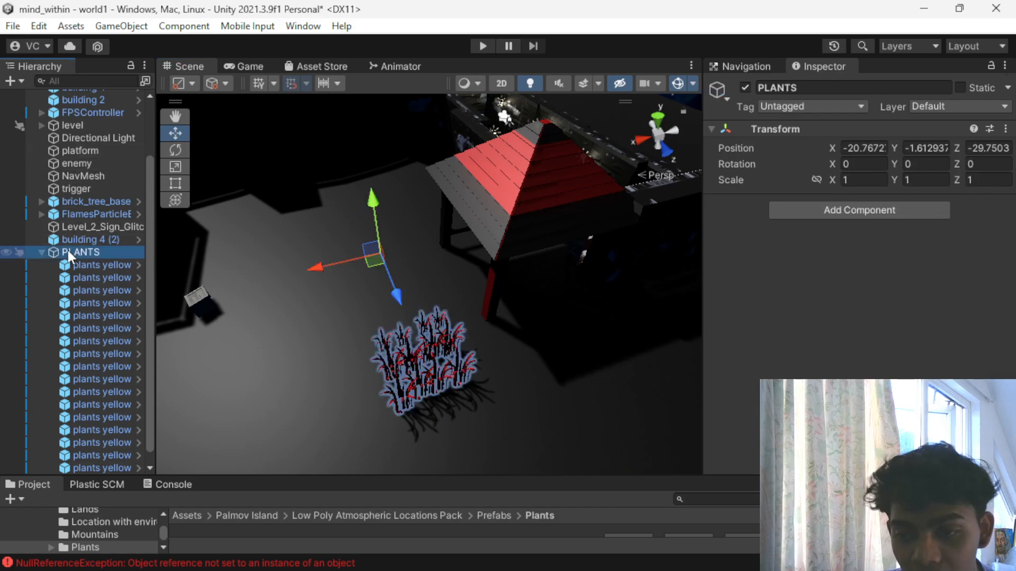
{"action": "key", "text": "ctrl+d"}
{"action": "left_click_drag", "start_coordinate": [394, 295], "coordinate": [343, 226]}
{"action": "key", "text": "ctrl+d"}
{"action": "key", "text": "ctrl+d"}
- Duplicate PLANTS (3) and spread the copies along X to both sides, placing the one by the building at X -25.94
{"action": "left_click", "coordinate": [377, 286]}
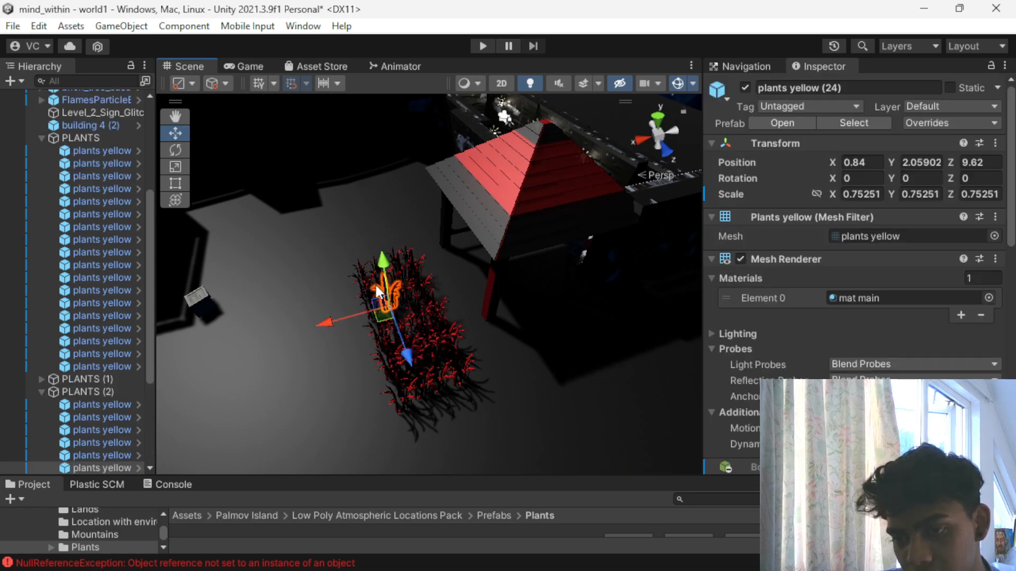
{"action": "scroll", "coordinate": [106, 318], "scroll_direction": "up", "scroll_amount": 5}
{"action": "left_click", "coordinate": [37, 321]}
{"action": "left_click", "coordinate": [41, 323]}
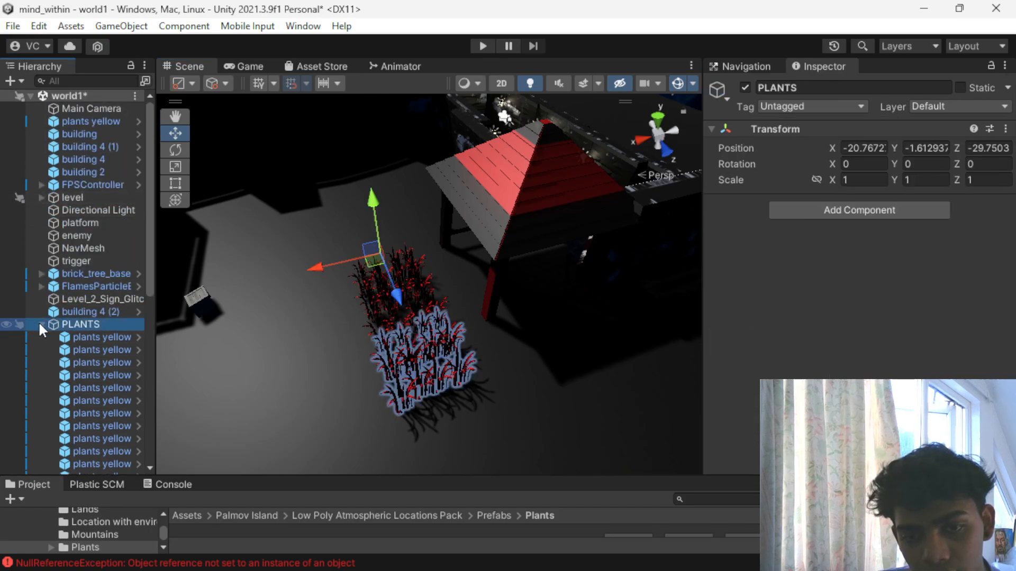
{"action": "left_click", "coordinate": [40, 350]}
{"action": "left_click", "coordinate": [75, 350]}
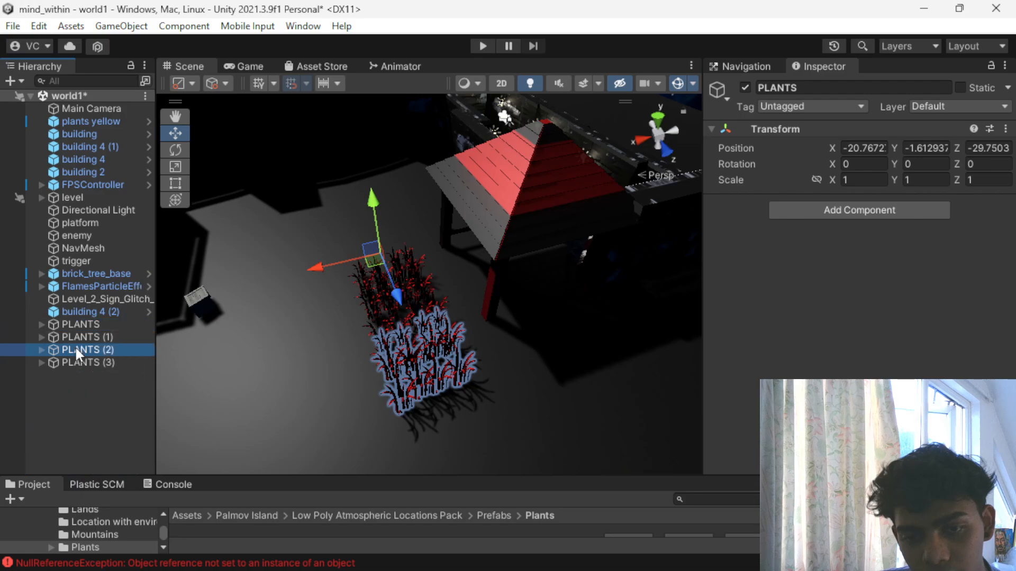
{"action": "left_click", "coordinate": [83, 362]}
{"action": "key", "text": "ctrl+d"}
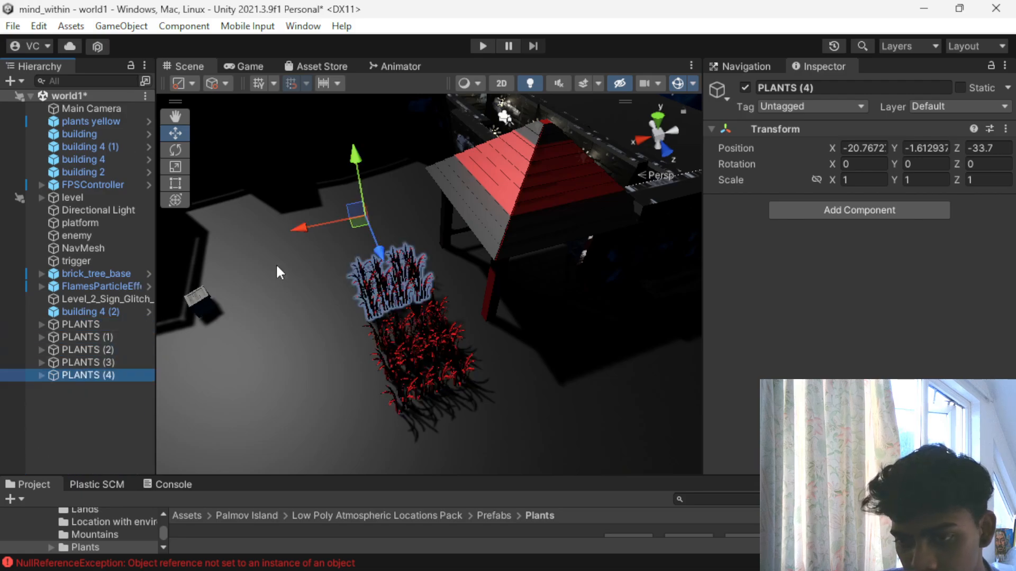
{"action": "left_click_drag", "start_coordinate": [297, 227], "coordinate": [393, 216]}
{"action": "key", "text": "ctrl+d"}
- Duplicate PLANTS (6) and move the copies along Z beside the building, the last one to Z -29.27
{"action": "key", "text": "ctrl+d"}
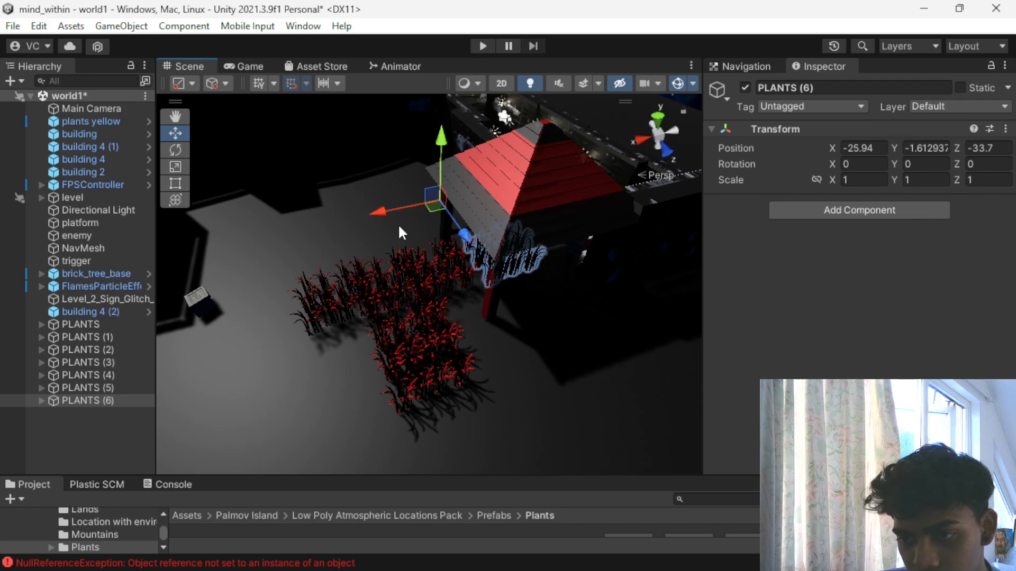
{"action": "key", "text": "ctrl+d"}
{"action": "left_click_drag", "start_coordinate": [458, 231], "coordinate": [497, 275]}
- Duplicate the plant patch again and place a copy near the building's corner at X -23.82, Z -36.32
{"action": "key", "text": "ctrl+d"}
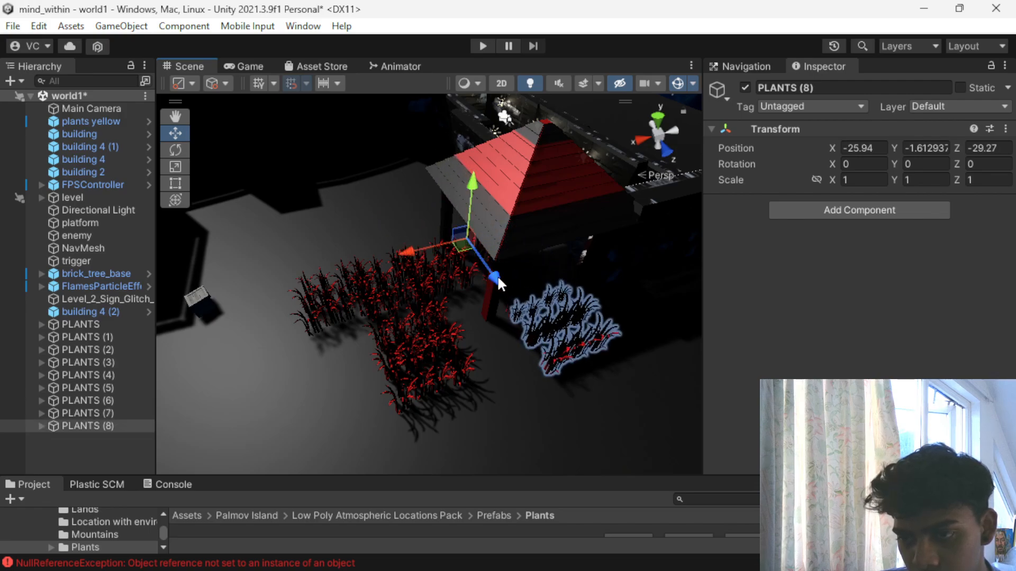
{"action": "key", "text": "ctrl+d"}
{"action": "left_click_drag", "start_coordinate": [412, 245], "coordinate": [382, 262]}
{"action": "left_click_drag", "start_coordinate": [460, 286], "coordinate": [544, 289]}
{"action": "key", "text": "ctrl+d"}
{"action": "key", "text": "ctrl+d"}
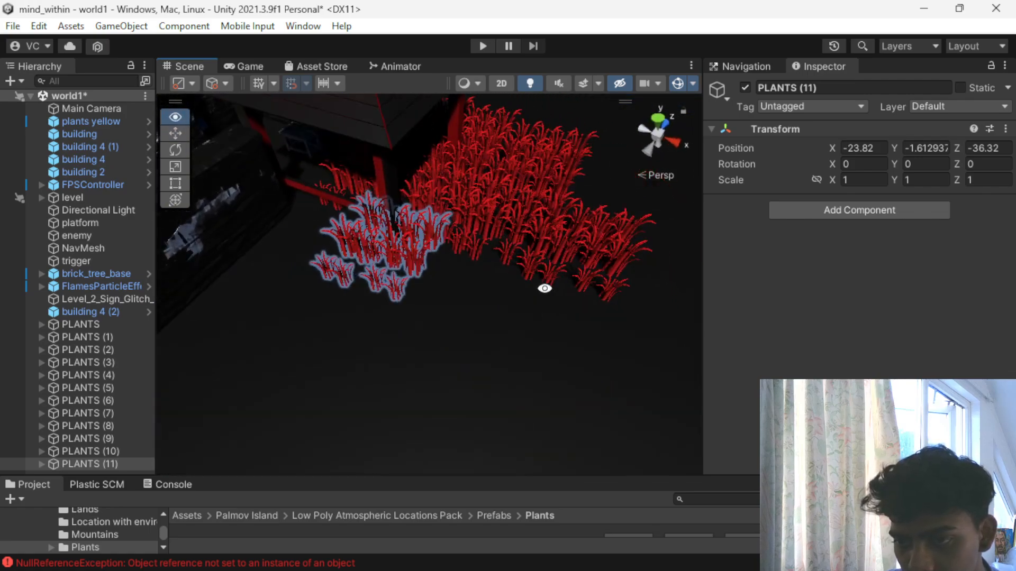
- Extend the field with further patch duplicates along X to -17.31 at Z -36.32, and shift the last copy along Z
{"action": "key", "text": "ctrl+d"}
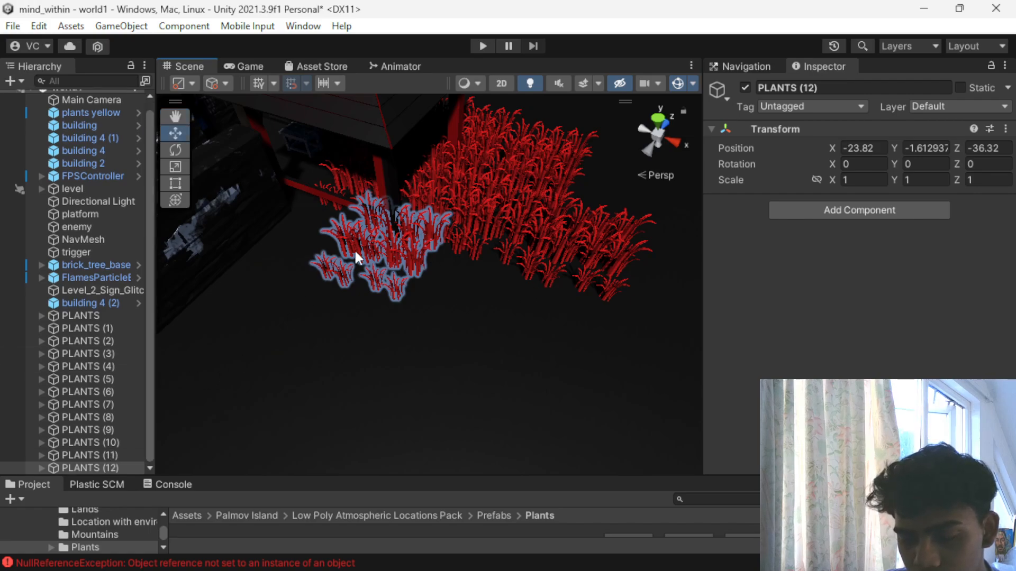
{"action": "scroll", "coordinate": [352, 259], "scroll_direction": "down", "scroll_amount": 3}
{"action": "scroll", "coordinate": [291, 381], "scroll_direction": "down", "scroll_amount": 3}
{"action": "left_click_drag", "start_coordinate": [335, 433], "coordinate": [470, 439]}
{"action": "key", "text": "ctrl+d"}
{"action": "key", "text": "ctrl+d"}
{"action": "scroll", "coordinate": [397, 450], "scroll_direction": "down", "scroll_amount": 2}
{"action": "key", "text": "ctrl+d"}
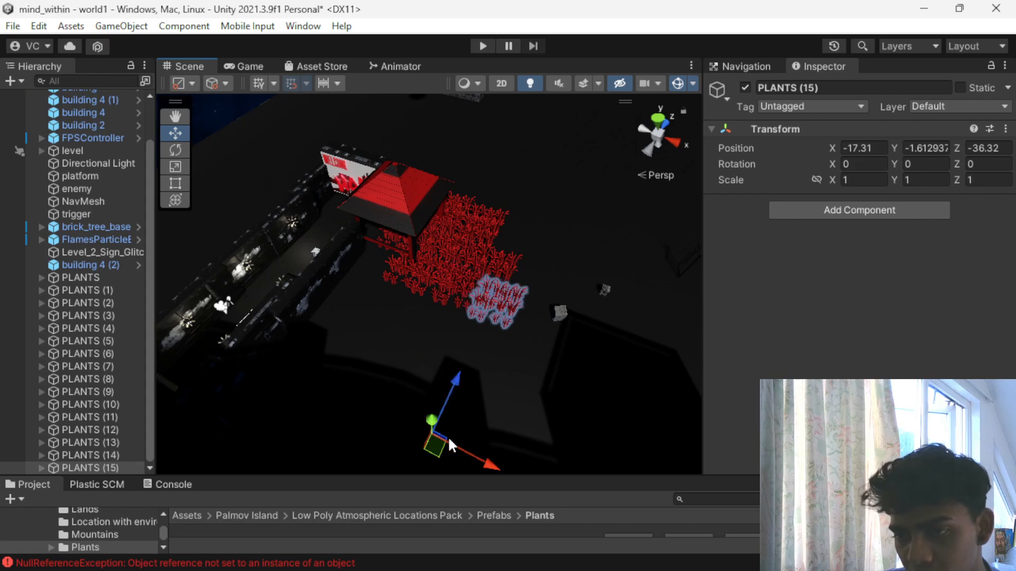
{"action": "left_click_drag", "start_coordinate": [449, 387], "coordinate": [418, 426]}
{"action": "left_click", "coordinate": [478, 281]}
{"action": "scroll", "coordinate": [478, 282], "scroll_direction": "up", "scroll_amount": 4}
{"action": "scroll", "coordinate": [478, 281], "scroll_direction": "up", "scroll_amount": 3}
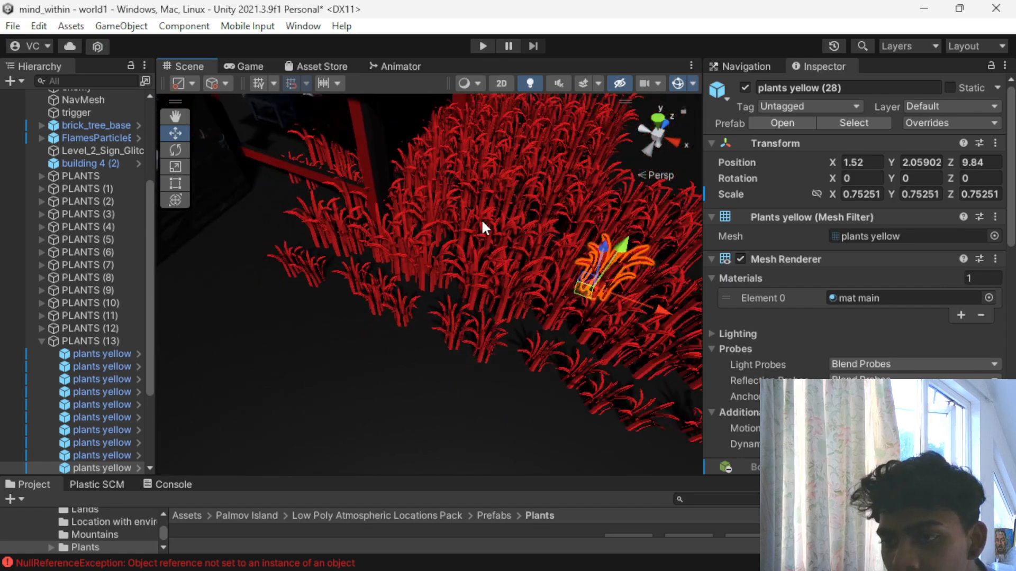
- Play-test the level by walking through the red plant field and into the building, and stop the game
{"action": "left_click", "coordinate": [489, 46]}
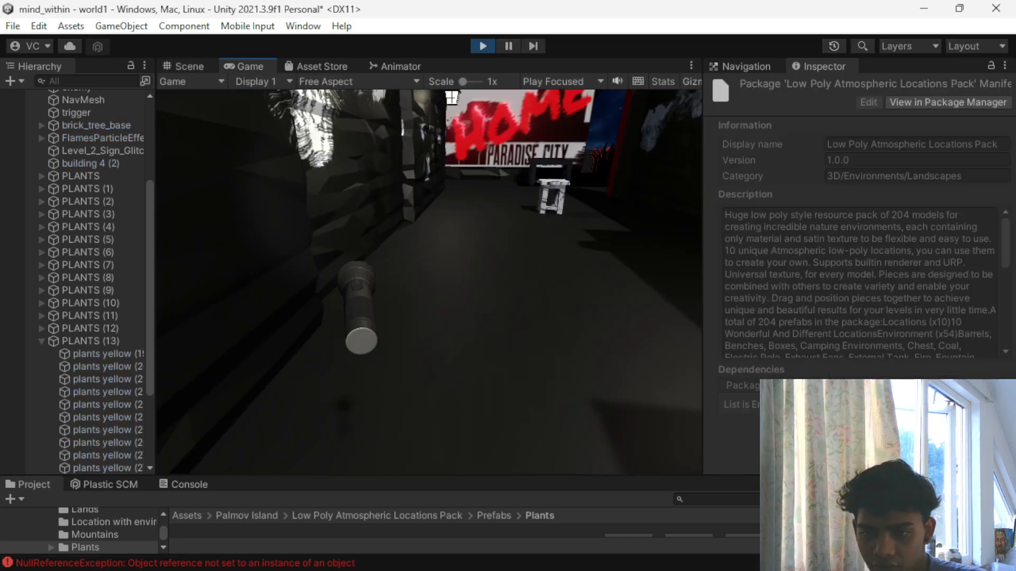
{"action": "key", "text": "w"}
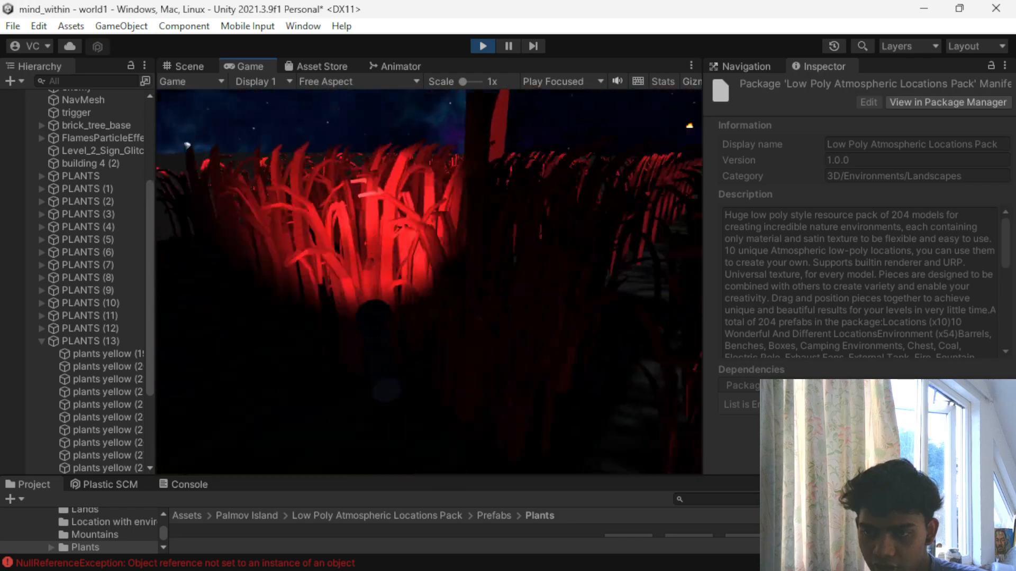
{"action": "key", "text": "w"}
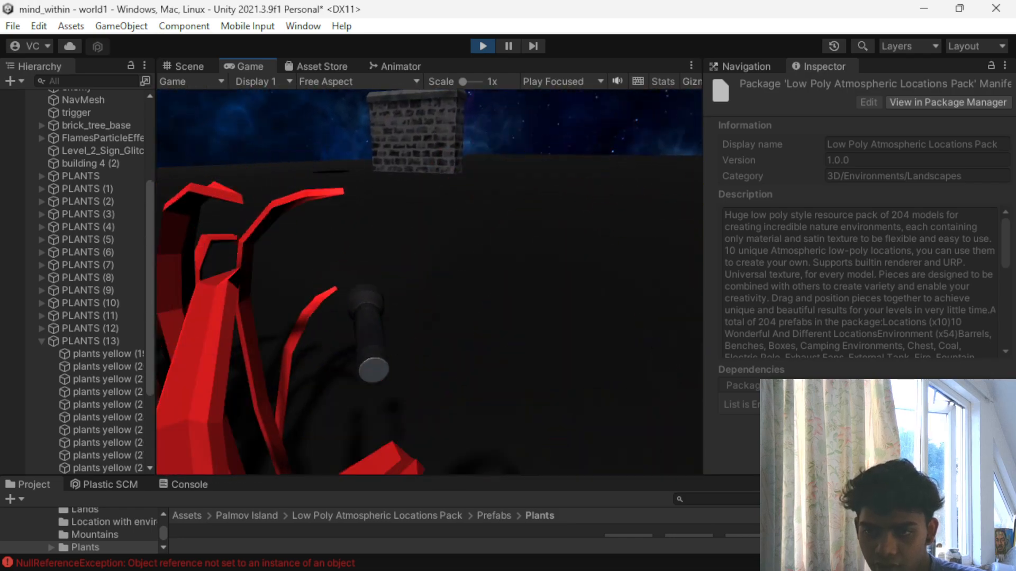
{"action": "key", "text": "w"}
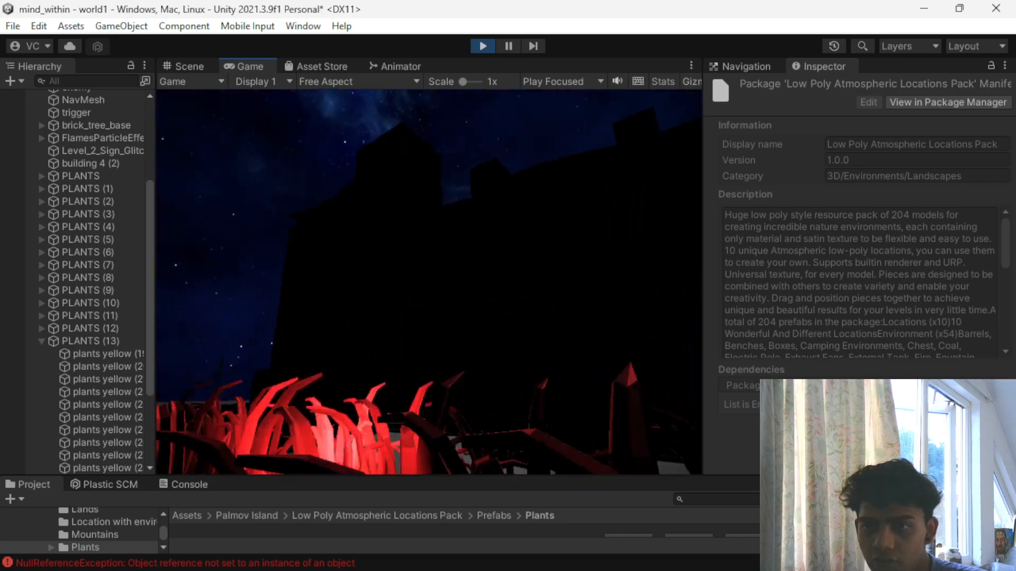
{"action": "key", "text": "w"}
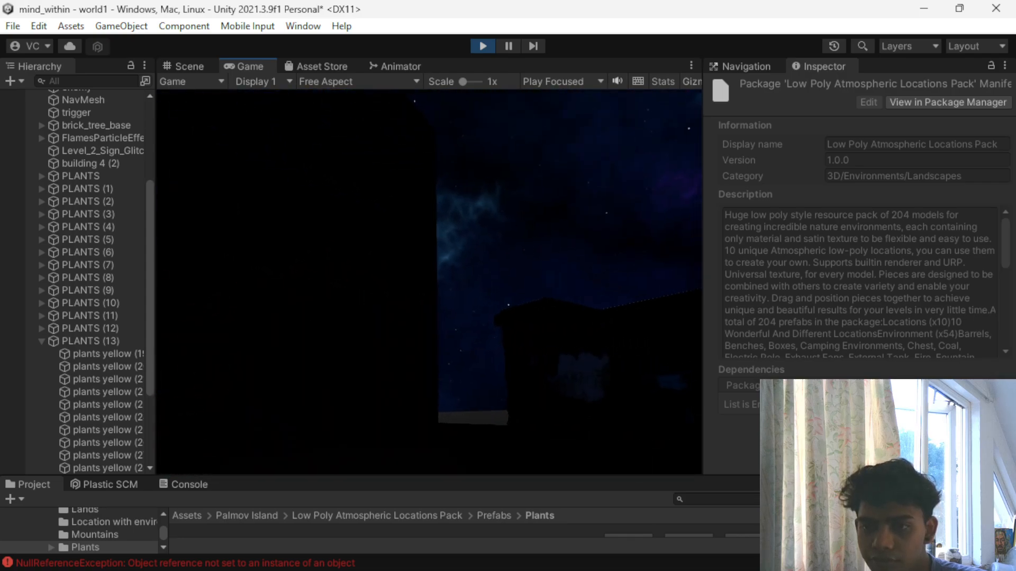
{"action": "key", "text": "w"}
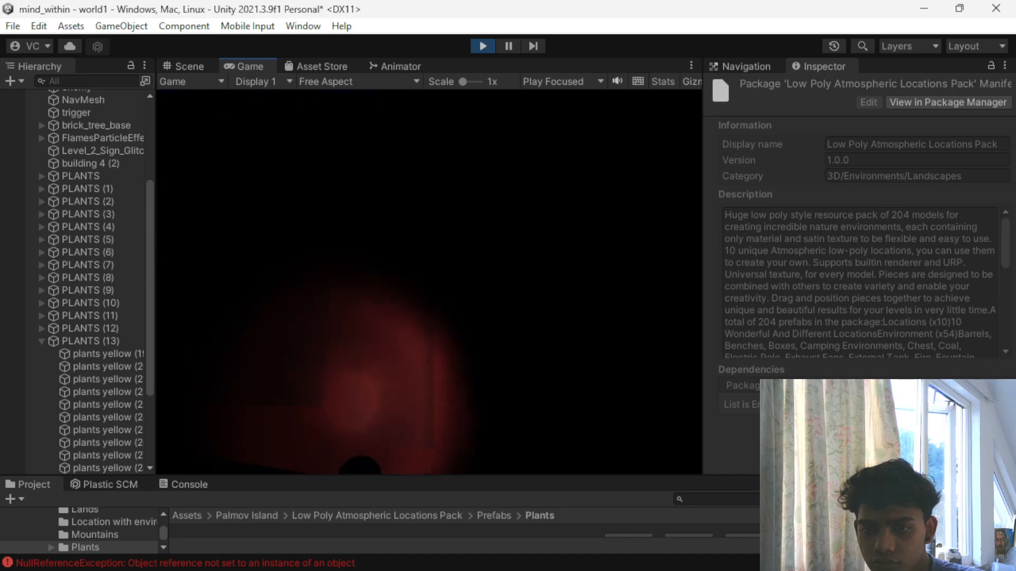
{"action": "key", "text": "w"}
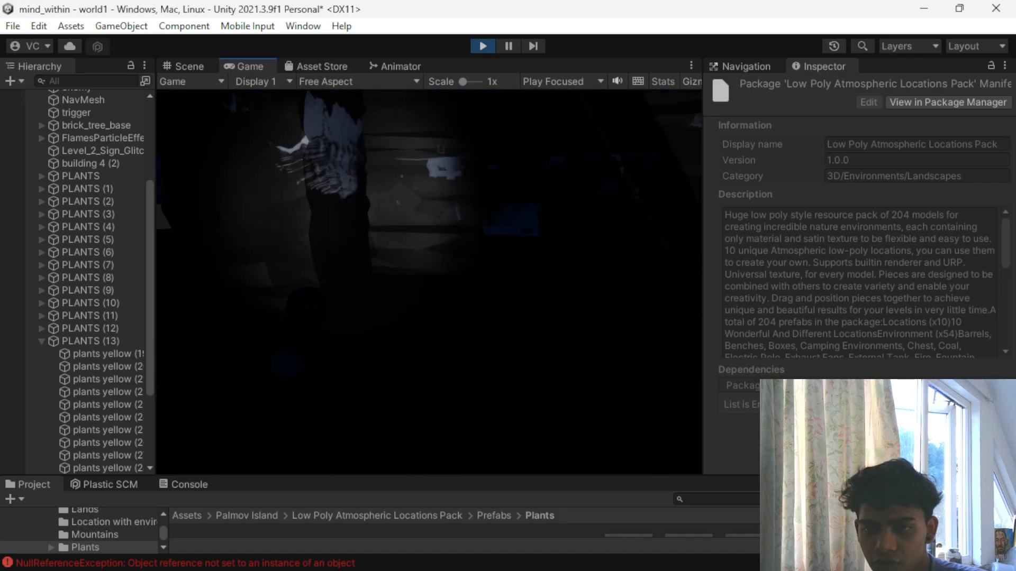
{"action": "key", "text": "w"}
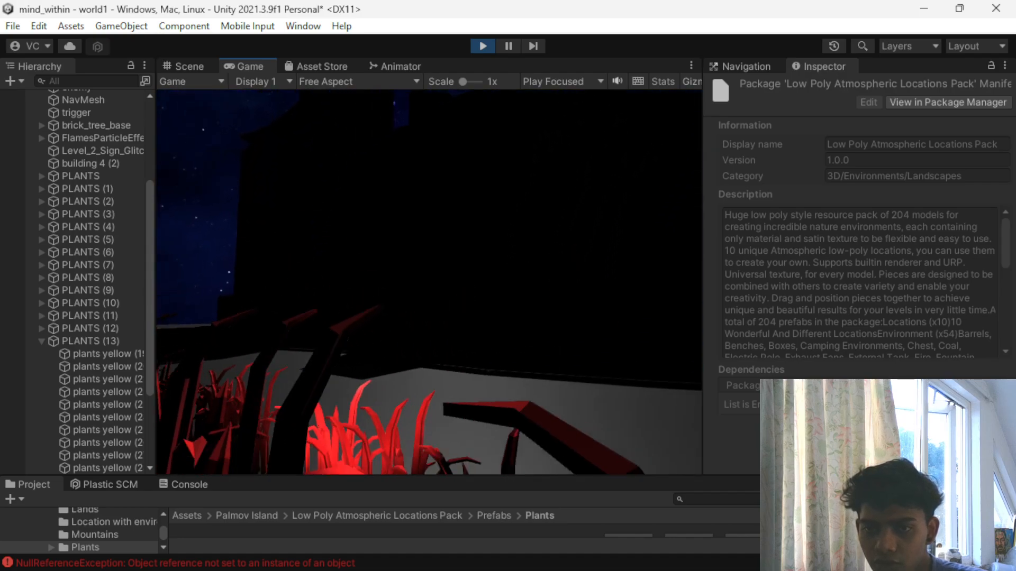
{"action": "key", "text": "Escape"}
{"action": "left_click", "coordinate": [482, 46]}
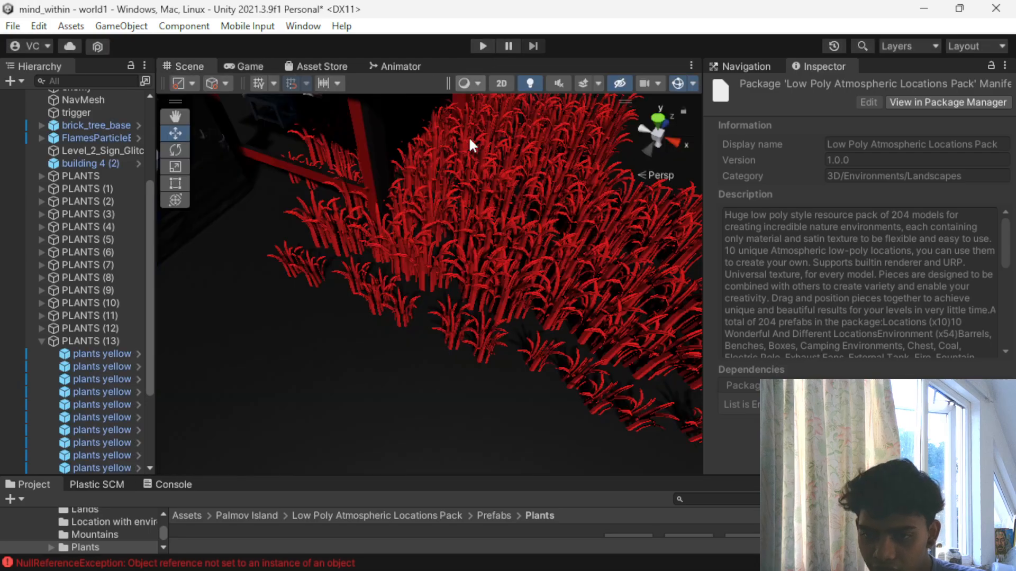
- Examine the plant field and the layout of the whole level from several angles and distances
{"action": "scroll", "coordinate": [447, 245], "scroll_direction": "down", "scroll_amount": 5}
{"action": "left_click_drag", "start_coordinate": [516, 248], "coordinate": [187, 197], "text": "alt"}
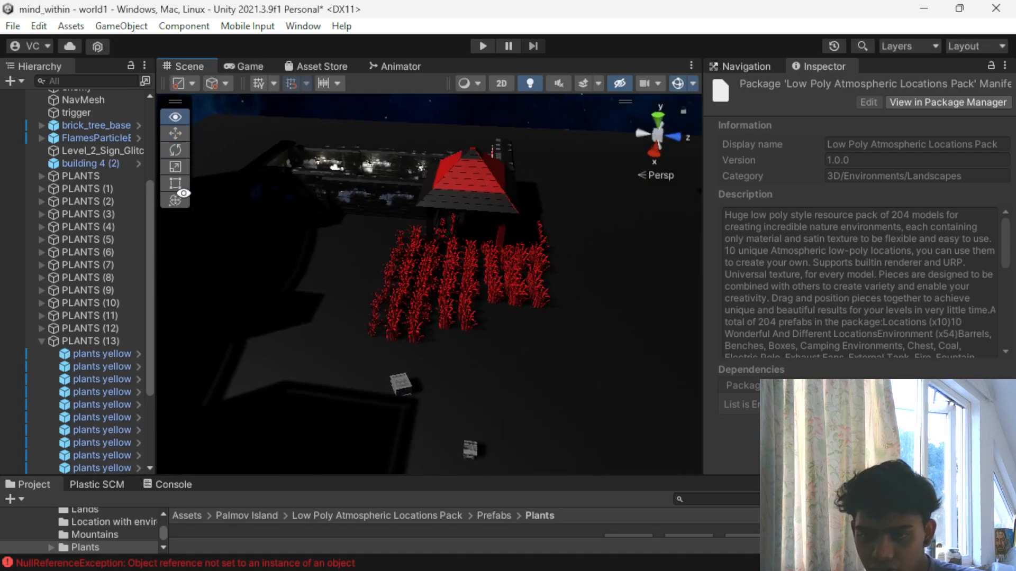
{"action": "middle_click_drag", "start_coordinate": [498, 379], "coordinate": [557, 277]}
{"action": "left_click_drag", "start_coordinate": [557, 276], "coordinate": [356, 277], "text": "alt"}
{"action": "scroll", "coordinate": [537, 319], "scroll_direction": "down", "scroll_amount": 4}
{"action": "left_click_drag", "start_coordinate": [537, 319], "coordinate": [245, 279], "text": "alt"}
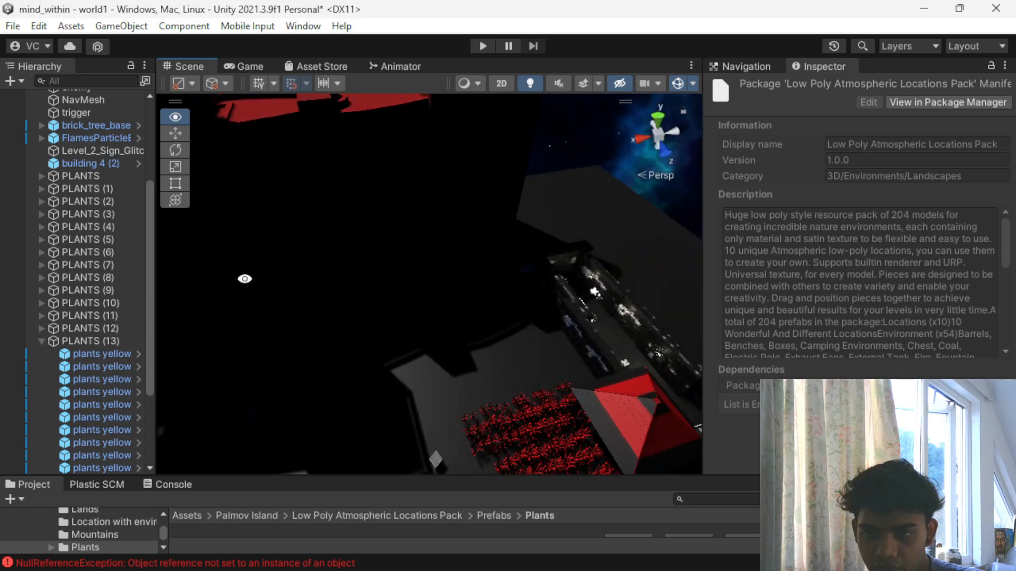
{"action": "scroll", "coordinate": [300, 236], "scroll_direction": "down", "scroll_amount": 3}
{"action": "scroll", "coordinate": [246, 154], "scroll_direction": "down", "scroll_amount": 4}
{"action": "scroll", "coordinate": [255, 159], "scroll_direction": "down", "scroll_amount": 2}
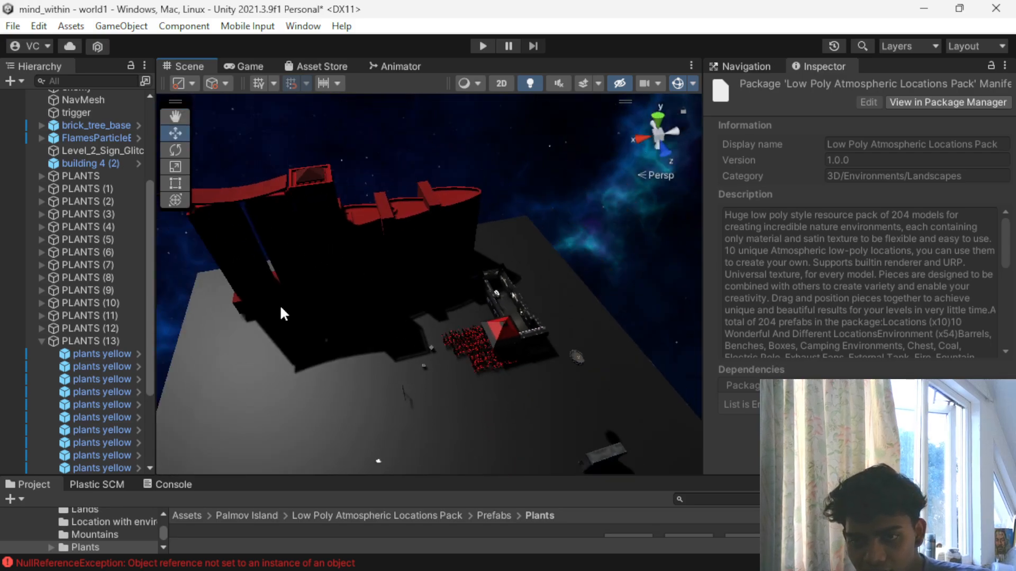
{"action": "scroll", "coordinate": [399, 266], "scroll_direction": "down", "scroll_amount": 5}
{"action": "scroll", "coordinate": [398, 265], "scroll_direction": "up", "scroll_amount": 6}
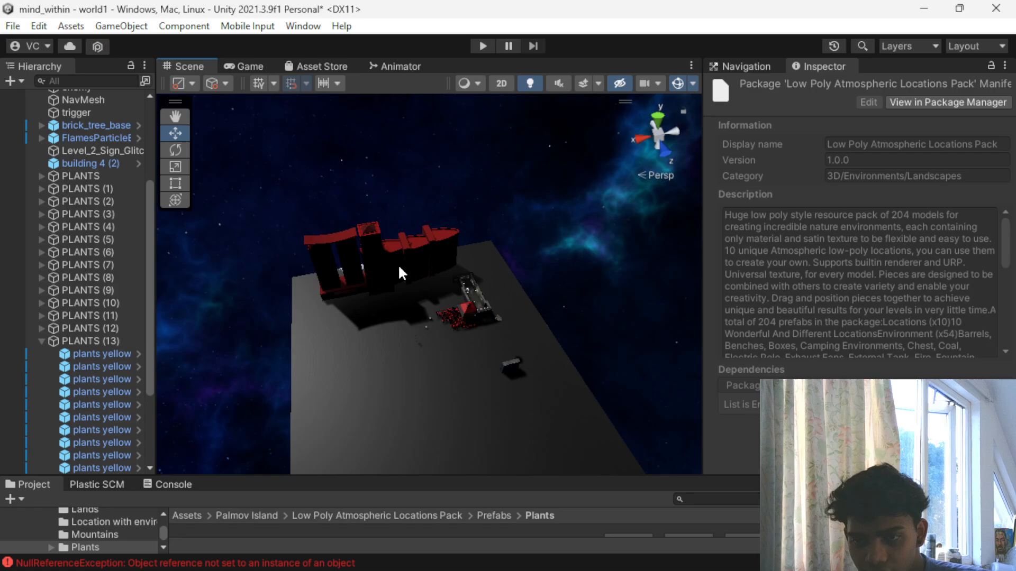
{"action": "scroll", "coordinate": [448, 249], "scroll_direction": "down", "scroll_amount": 4}
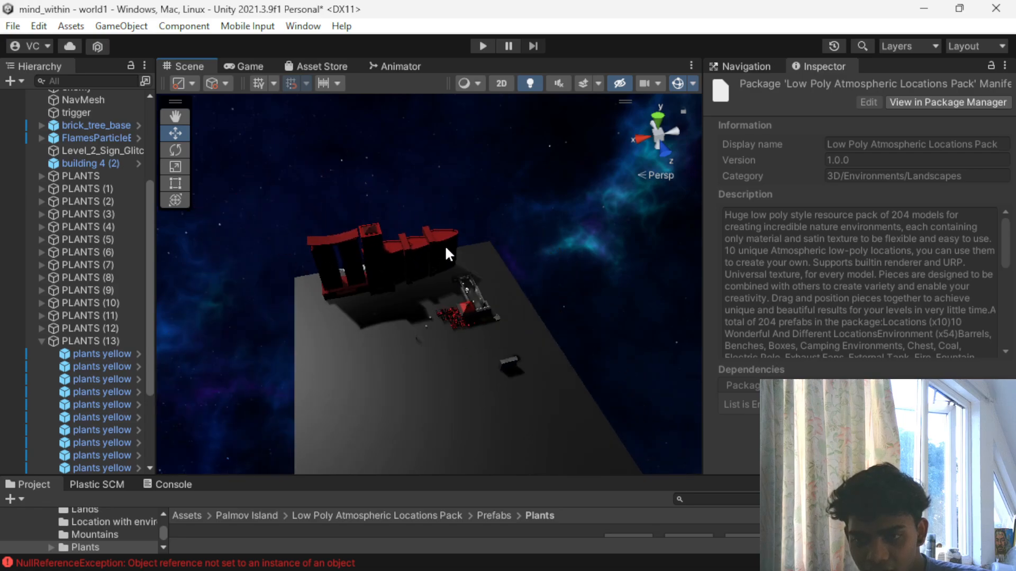
- Rotate the Directional Light about X to 124.963 so it shines on the level from another direction
{"action": "scroll", "coordinate": [80, 259], "scroll_direction": "up", "scroll_amount": 6}
{"action": "left_click", "coordinate": [70, 209]}
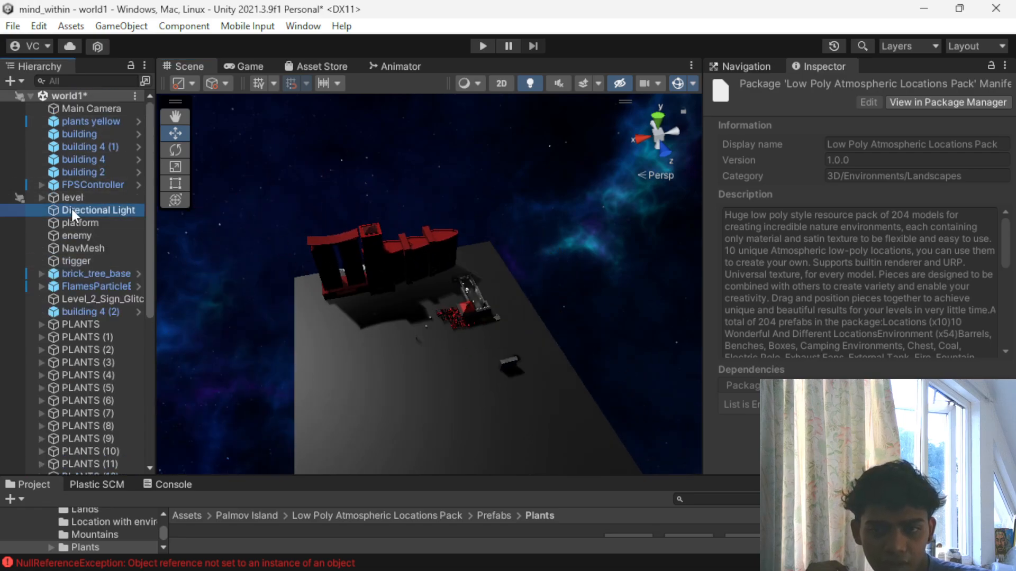
{"action": "scroll", "coordinate": [470, 249], "scroll_direction": "down", "scroll_amount": 2}
{"action": "scroll", "coordinate": [408, 217], "scroll_direction": "down", "scroll_amount": 2}
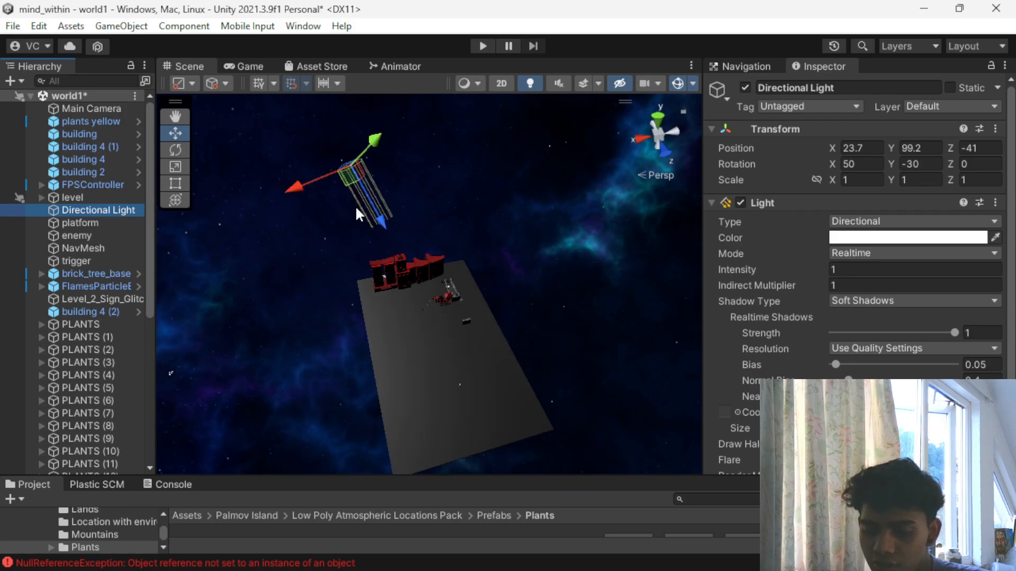
{"action": "key", "text": "e"}
{"action": "left_click_drag", "start_coordinate": [412, 142], "coordinate": [373, 374]}
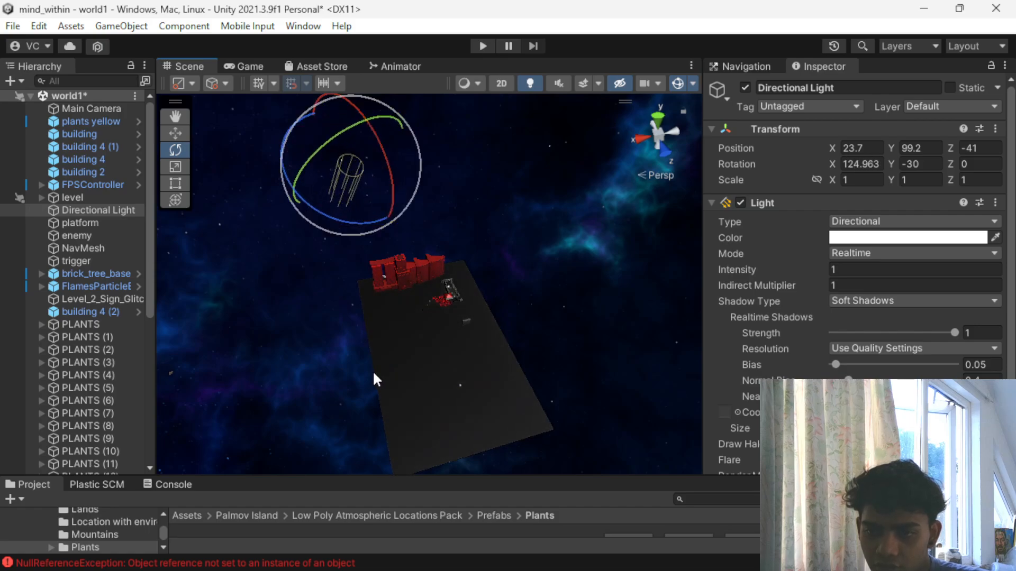
- Play-test the level by walking past the building and the red plant field under the rotated light, and stop the game
{"action": "left_click", "coordinate": [481, 46]}
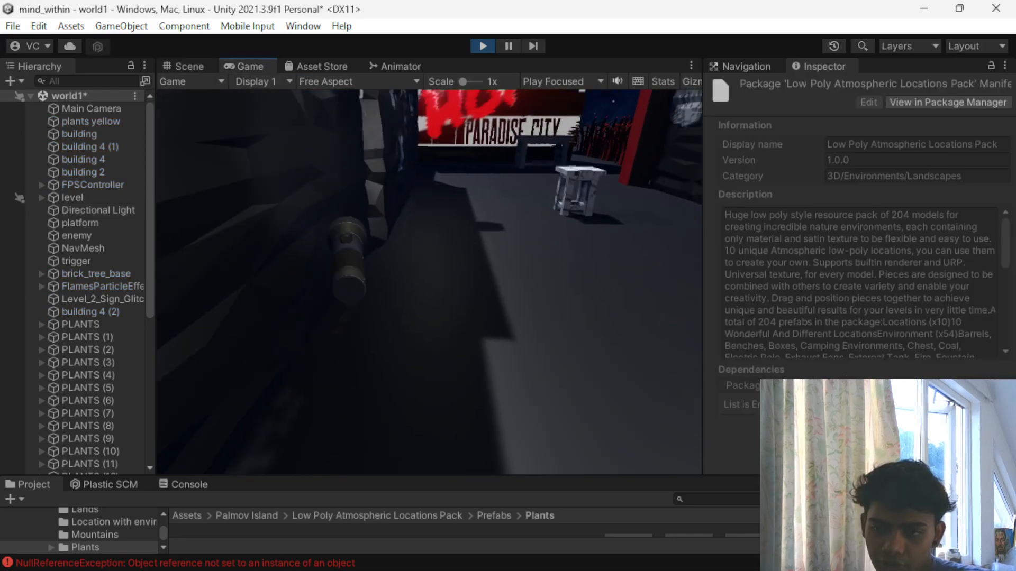
{"action": "key", "text": "w"}
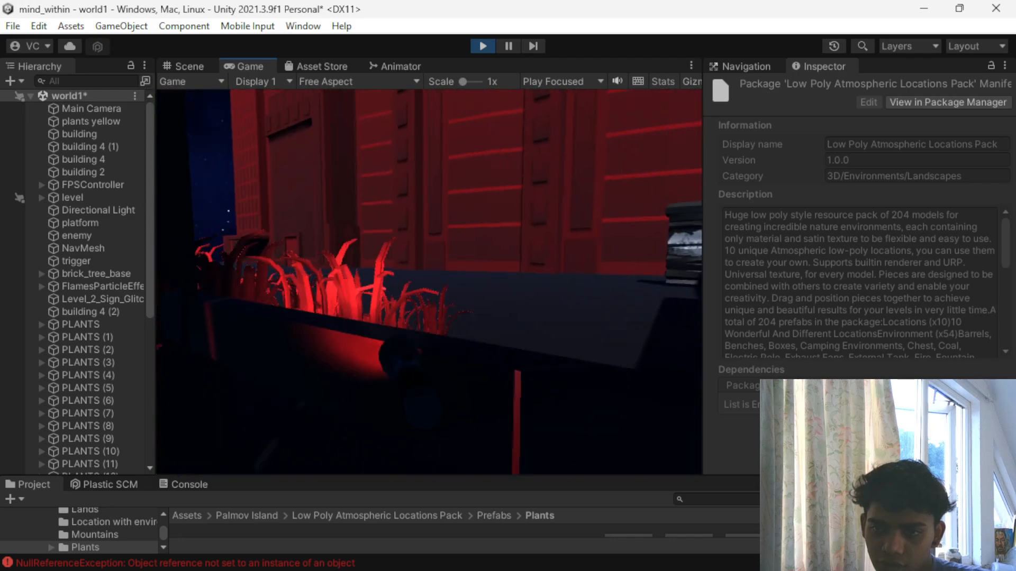
{"action": "key", "text": "w"}
{"action": "key", "text": "w"}
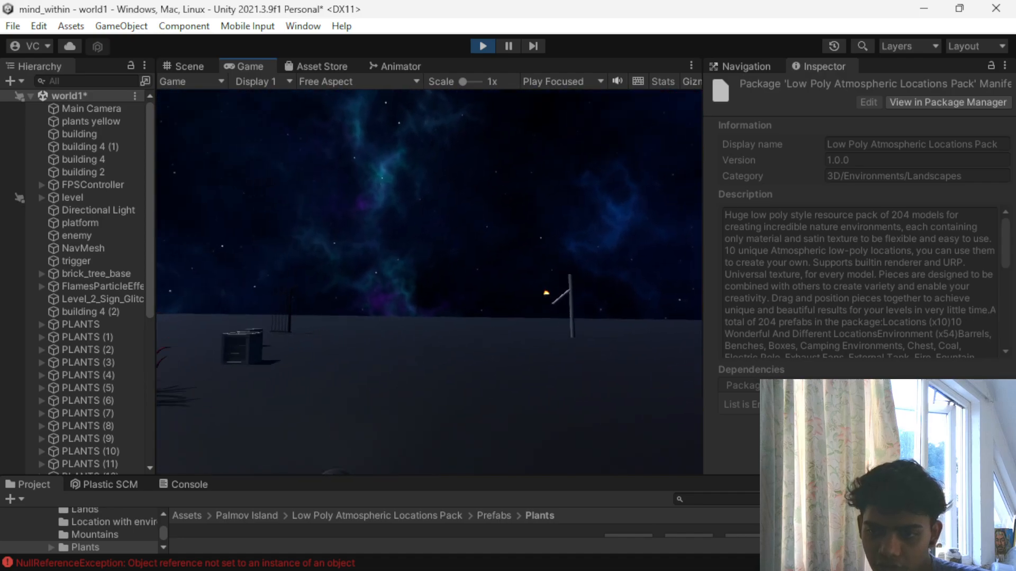
{"action": "key", "text": "w"}
{"action": "key", "text": "w"}
{"action": "key", "text": "s"}
{"action": "key", "text": "Escape"}
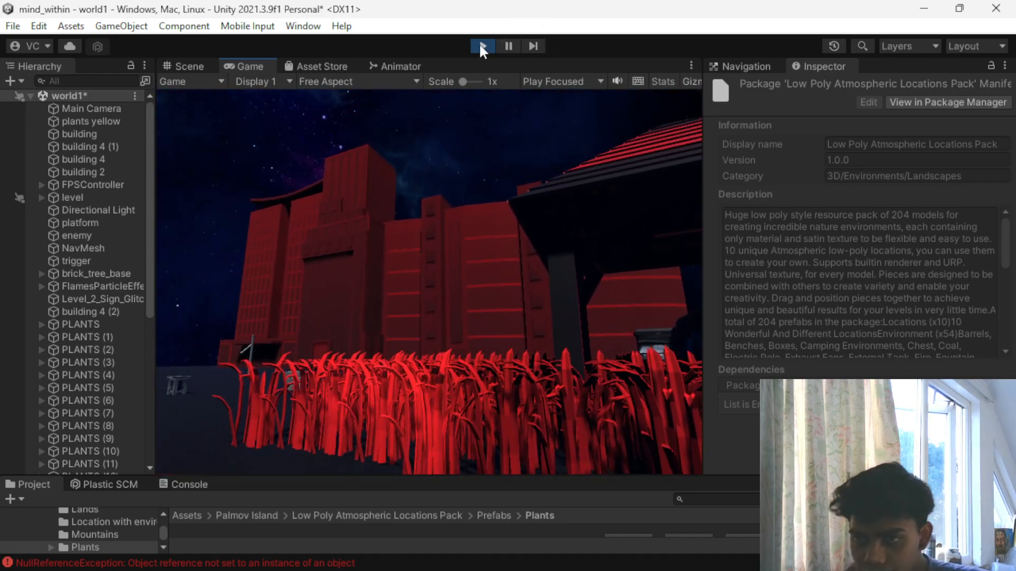
{"action": "left_click", "coordinate": [481, 46]}
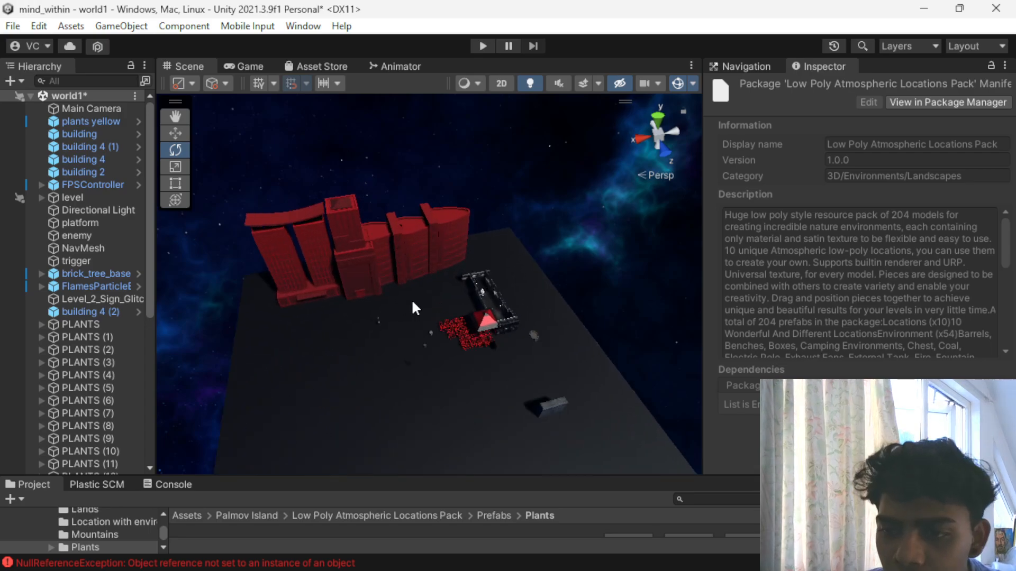
- Inspect the material of building 4, locate its Albedo texture in the project assets, and enlarge the asset browser
{"action": "scroll", "coordinate": [411, 300], "scroll_direction": "up", "scroll_amount": 5}
{"action": "left_click", "coordinate": [369, 170]}
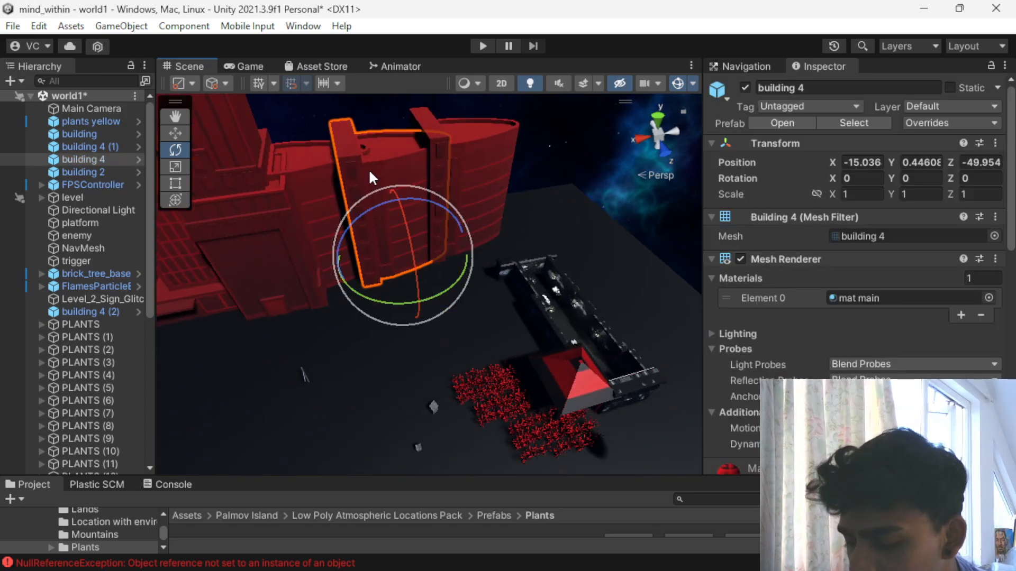
{"action": "scroll", "coordinate": [755, 307], "scroll_direction": "down", "scroll_amount": 6}
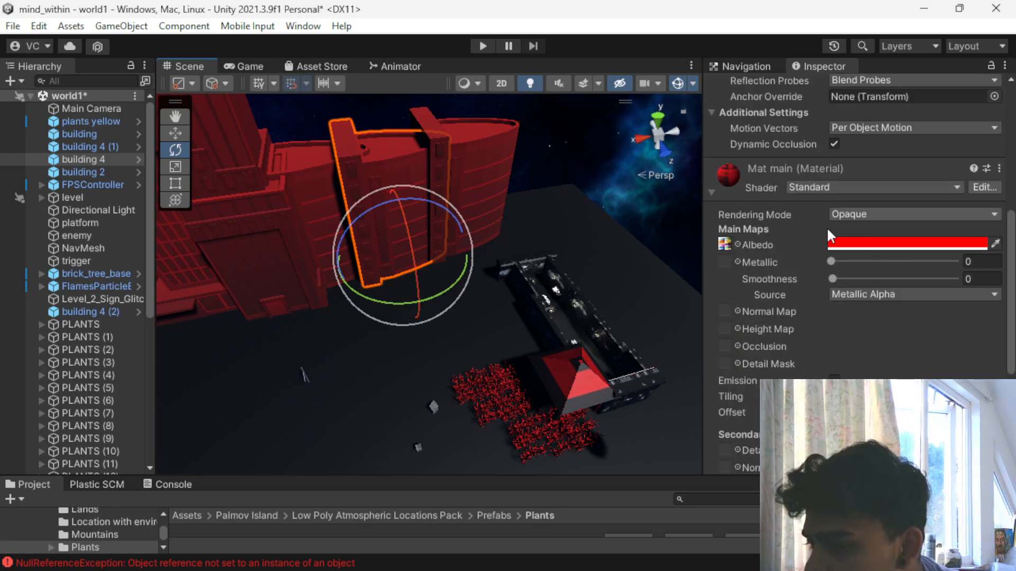
{"action": "scroll", "coordinate": [583, 373], "scroll_direction": "down", "scroll_amount": 2}
{"action": "scroll", "coordinate": [757, 329], "scroll_direction": "up", "scroll_amount": 3}
{"action": "scroll", "coordinate": [757, 330], "scroll_direction": "down", "scroll_amount": 6}
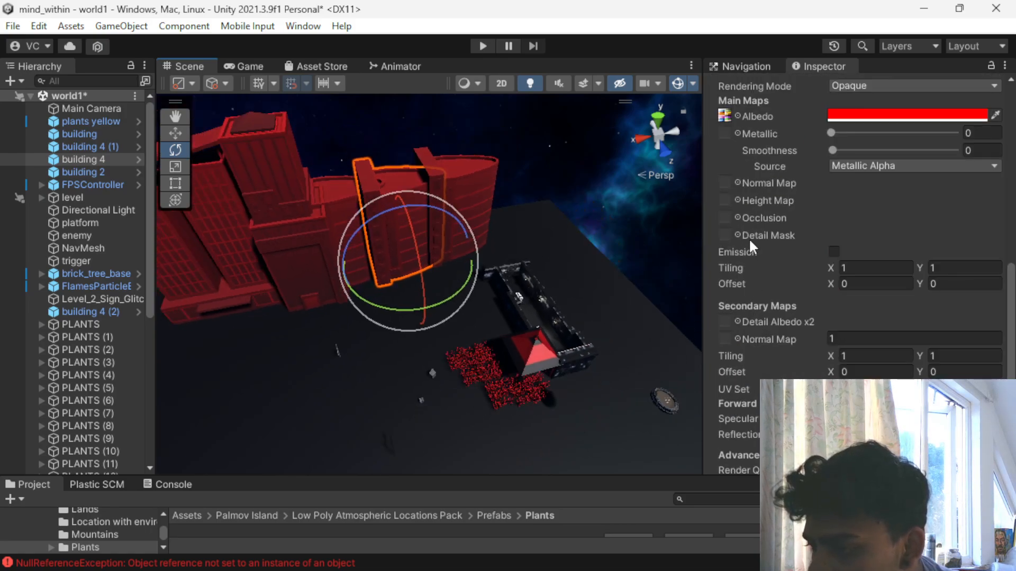
{"action": "left_click", "coordinate": [725, 117]}
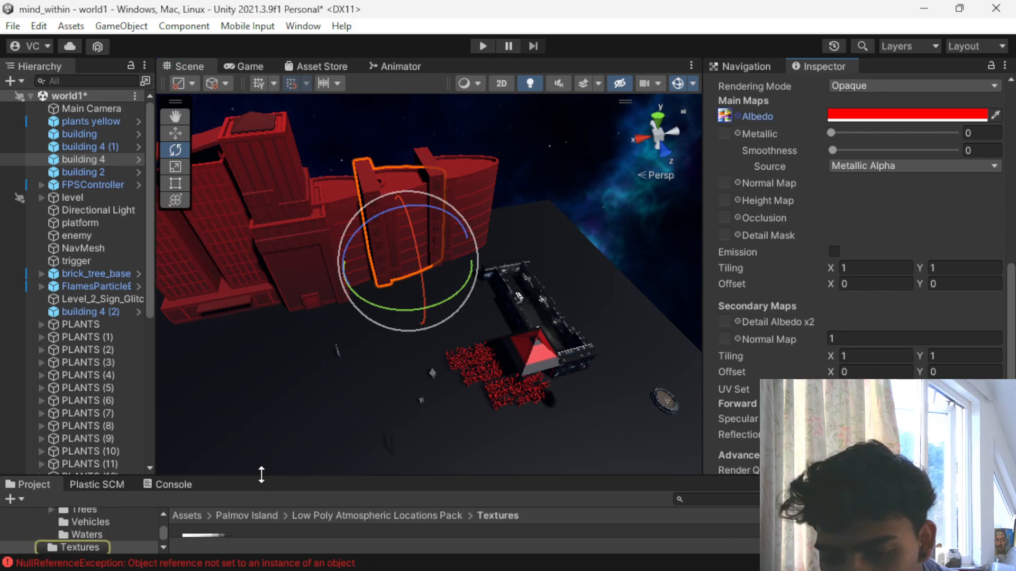
{"action": "left_click_drag", "start_coordinate": [262, 475], "coordinate": [262, 318]}
- Nest PLANTS (1) through PLANTS (15) under the PLANTS object and collapse that group
{"action": "scroll", "coordinate": [70, 309], "scroll_direction": "down", "scroll_amount": 10}
{"action": "scroll", "coordinate": [71, 302], "scroll_direction": "up", "scroll_amount": 12}
{"action": "scroll", "coordinate": [21, 271], "scroll_direction": "down", "scroll_amount": 4}
{"action": "scroll", "coordinate": [20, 271], "scroll_direction": "down", "scroll_amount": 4}
{"action": "left_click", "coordinate": [41, 103]}
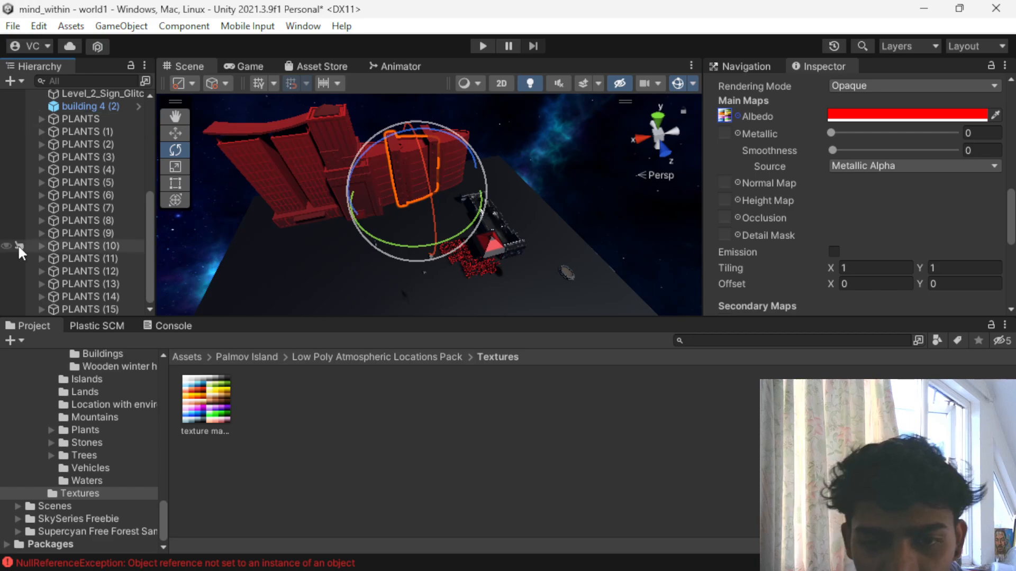
{"action": "left_click", "coordinate": [74, 308]}
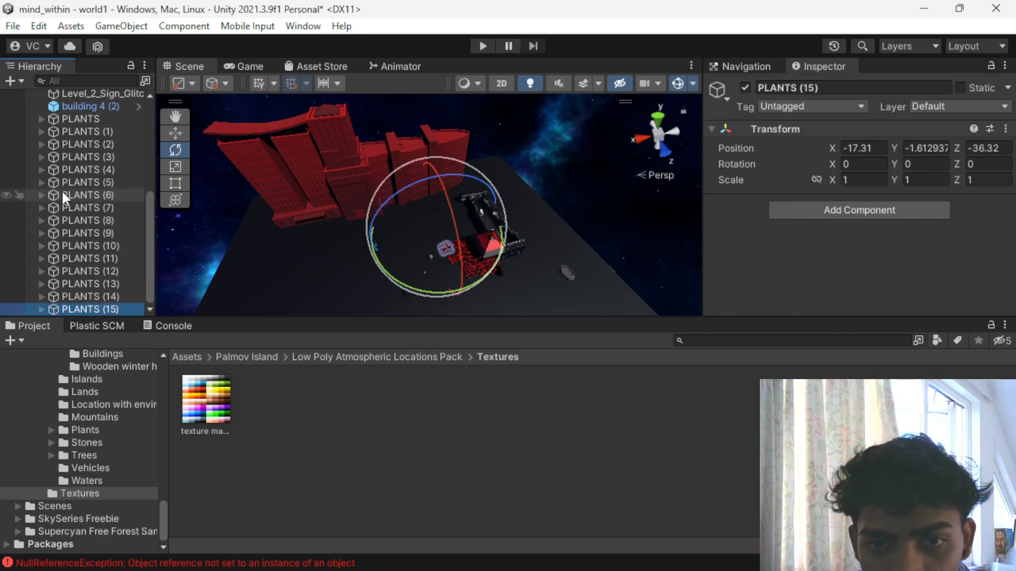
{"action": "left_click", "coordinate": [74, 117], "text": "shift"}
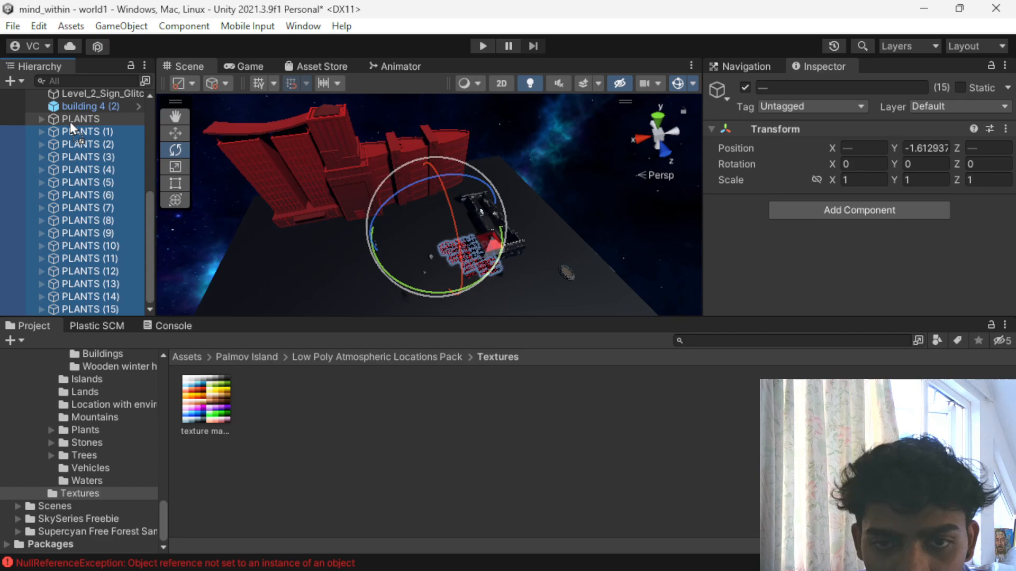
{"action": "left_click_drag", "start_coordinate": [70, 122], "coordinate": [71, 119]}
{"action": "scroll", "coordinate": [27, 220], "scroll_direction": "down", "scroll_amount": 2}
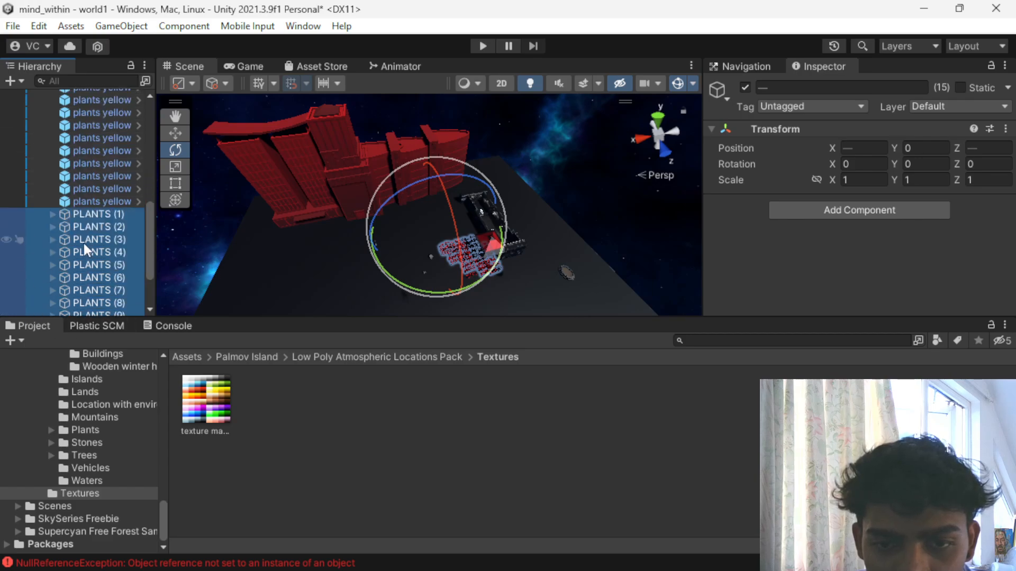
{"action": "scroll", "coordinate": [81, 243], "scroll_direction": "up", "scroll_amount": 12}
{"action": "scroll", "coordinate": [64, 243], "scroll_direction": "down", "scroll_amount": 8}
{"action": "scroll", "coordinate": [36, 154], "scroll_direction": "up", "scroll_amount": 5}
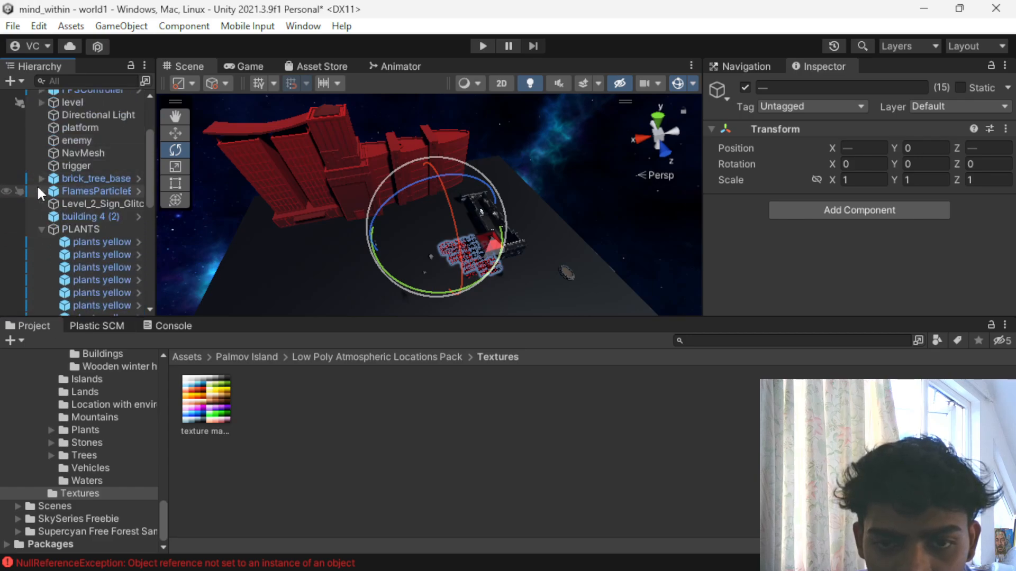
{"action": "left_click", "coordinate": [41, 229]}
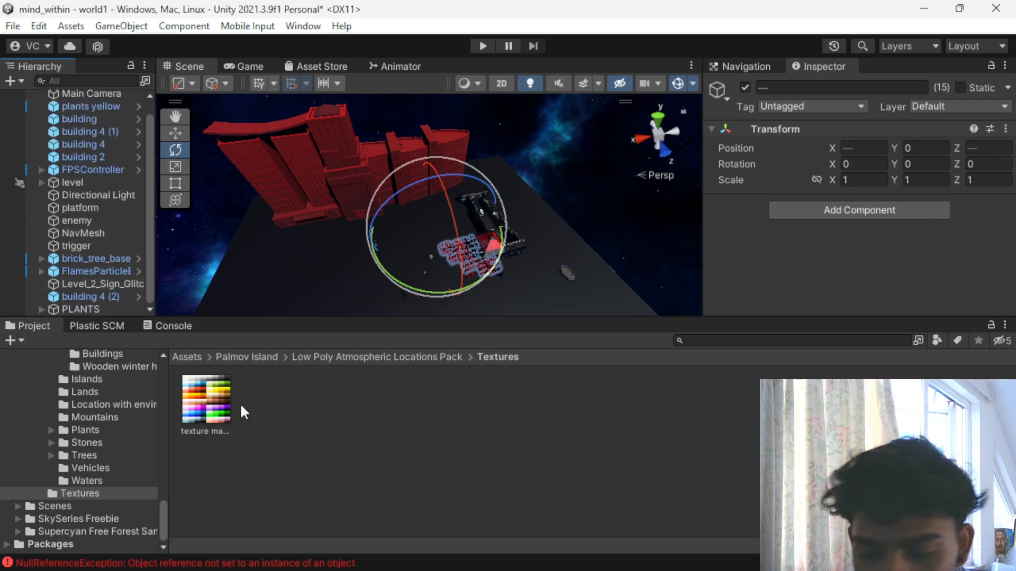
- Nest the four objects building, building 4 (1), building 4 and building 2 under level, and collapse that group
{"action": "left_click", "coordinate": [84, 157]}
{"action": "left_click_drag", "start_coordinate": [78, 118], "coordinate": [76, 180], "text": "shift"}
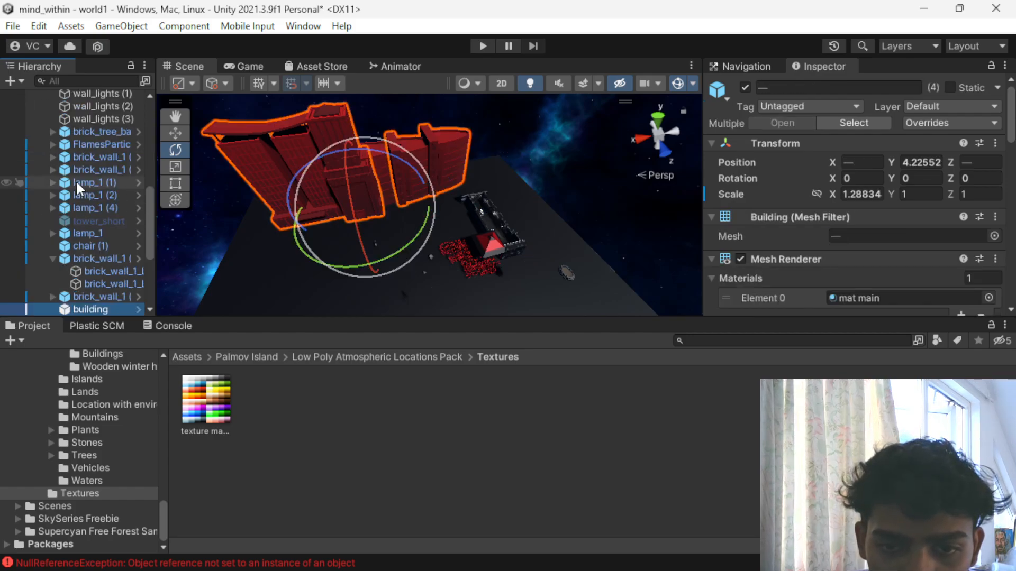
{"action": "scroll", "coordinate": [75, 202], "scroll_direction": "up", "scroll_amount": 5}
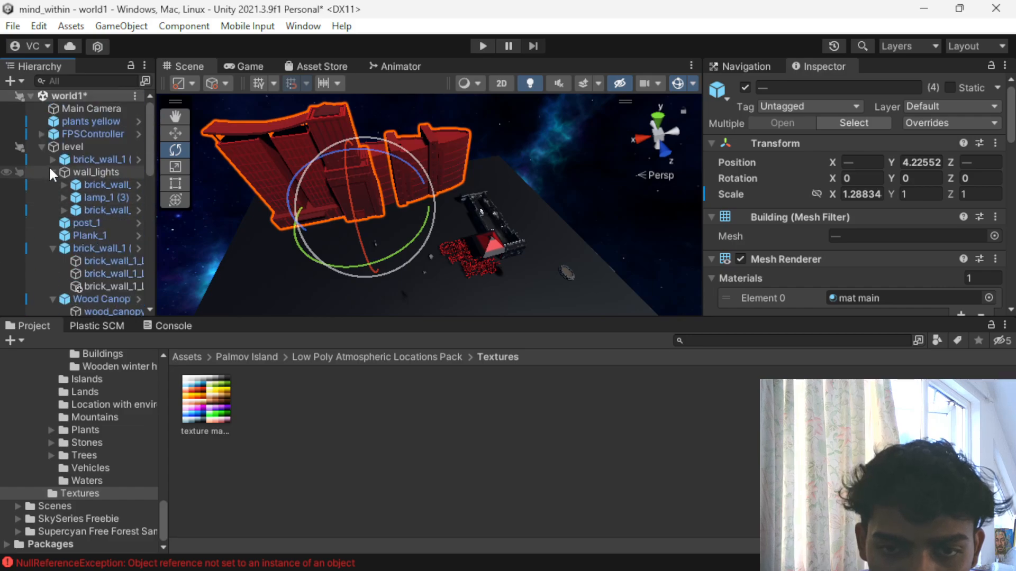
{"action": "left_click", "coordinate": [41, 147]}
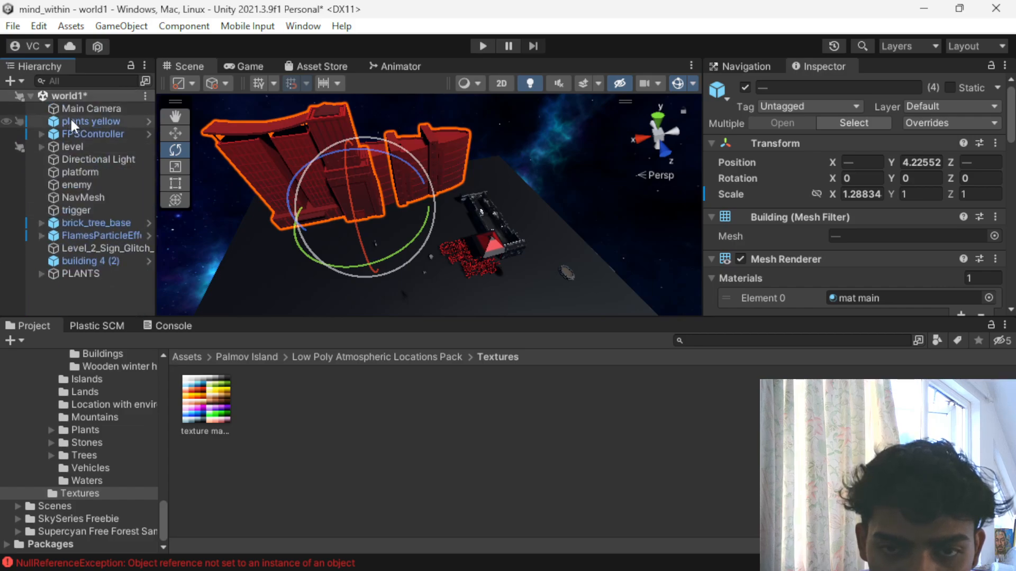
- Delete the stray plants yellow object at the root of the scene
{"action": "left_click", "coordinate": [70, 119]}
{"action": "scroll", "coordinate": [364, 246], "scroll_direction": "up", "scroll_amount": 2}
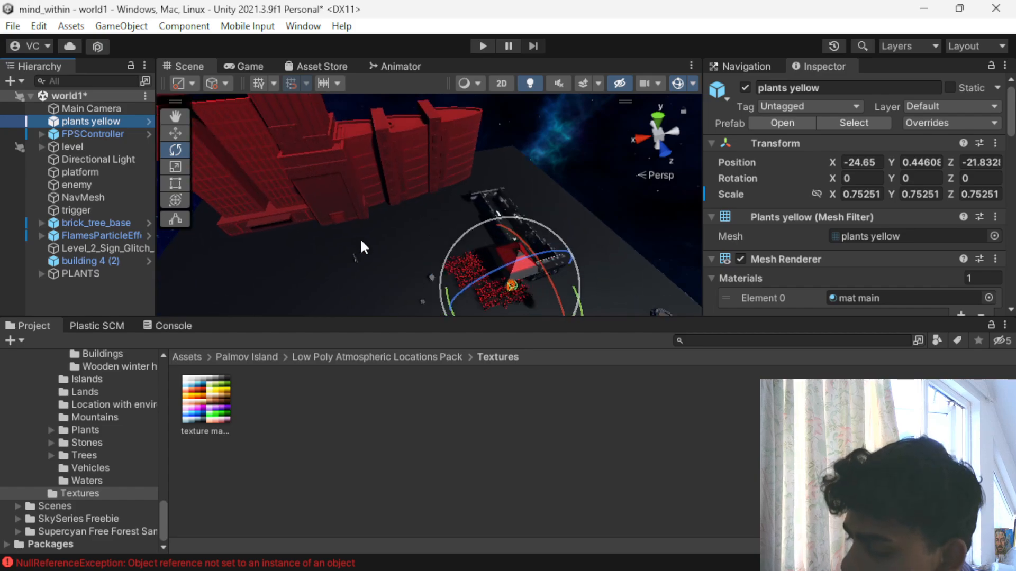
{"action": "key", "text": "Delete"}
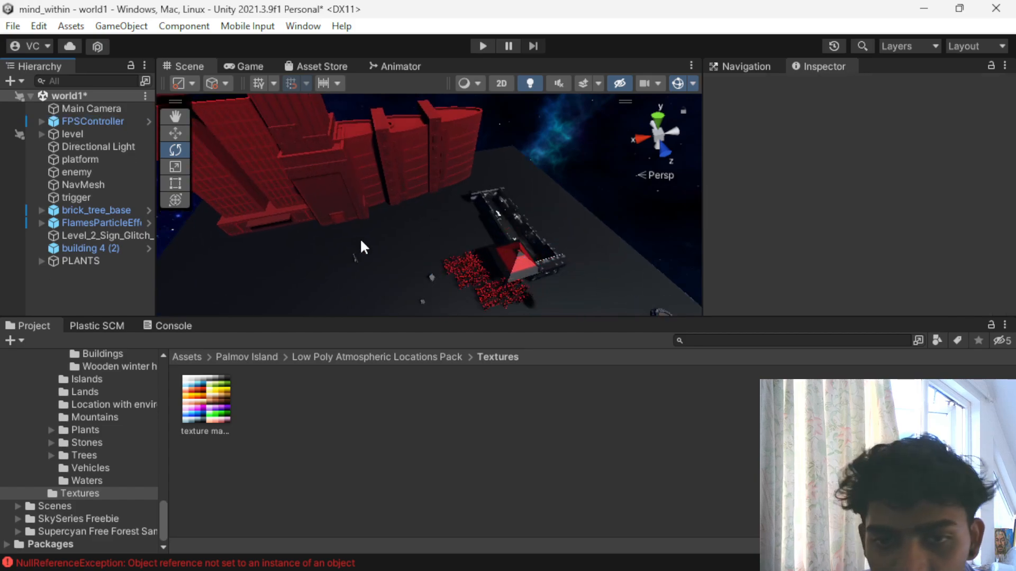
{"action": "left_click", "coordinate": [94, 222]}
{"action": "left_click", "coordinate": [75, 236]}
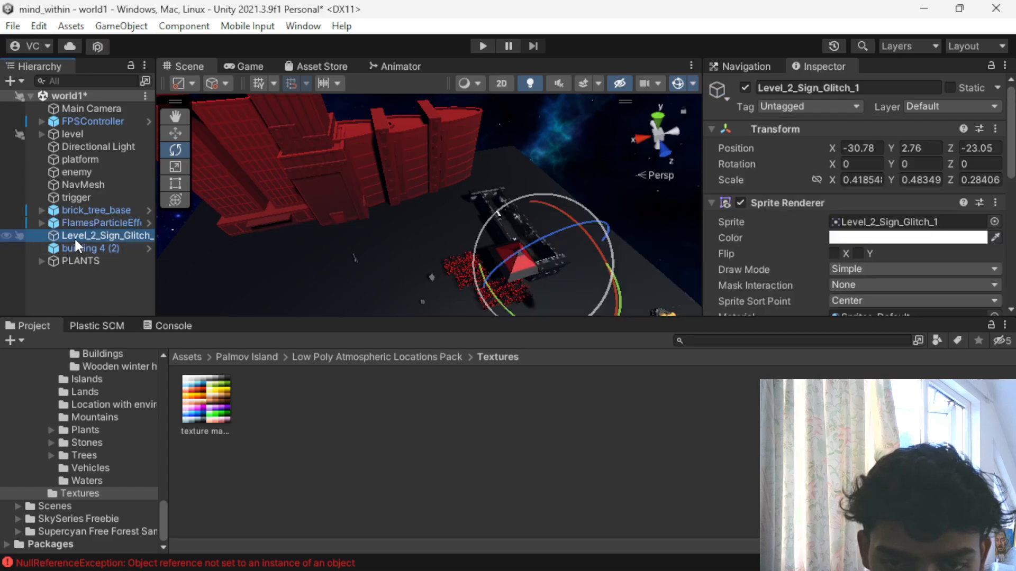
{"action": "scroll", "coordinate": [517, 221], "scroll_direction": "up", "scroll_amount": 5}
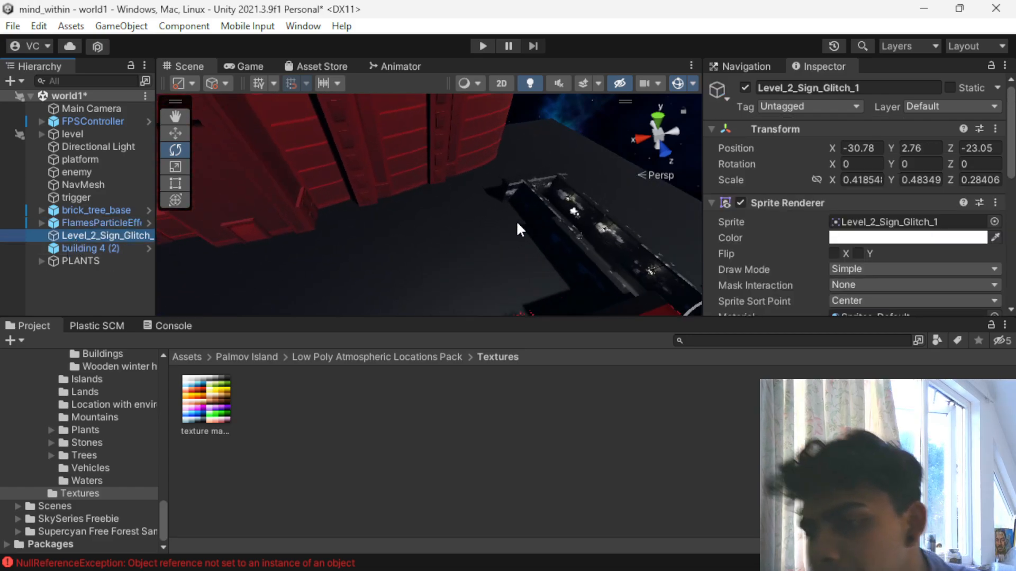
{"action": "scroll", "coordinate": [515, 223], "scroll_direction": "down", "scroll_amount": 3}
{"action": "scroll", "coordinate": [433, 262], "scroll_direction": "down", "scroll_amount": 3}
{"action": "middle_click_drag", "start_coordinate": [401, 204], "coordinate": [600, 253]}
{"action": "left_click", "coordinate": [512, 233]}
{"action": "left_click", "coordinate": [729, 184], "text": "alt"}
{"action": "left_click_drag", "start_coordinate": [603, 239], "coordinate": [559, 270], "text": "alt"}
{"action": "left_click", "coordinate": [461, 261]}
{"action": "key", "text": "w"}
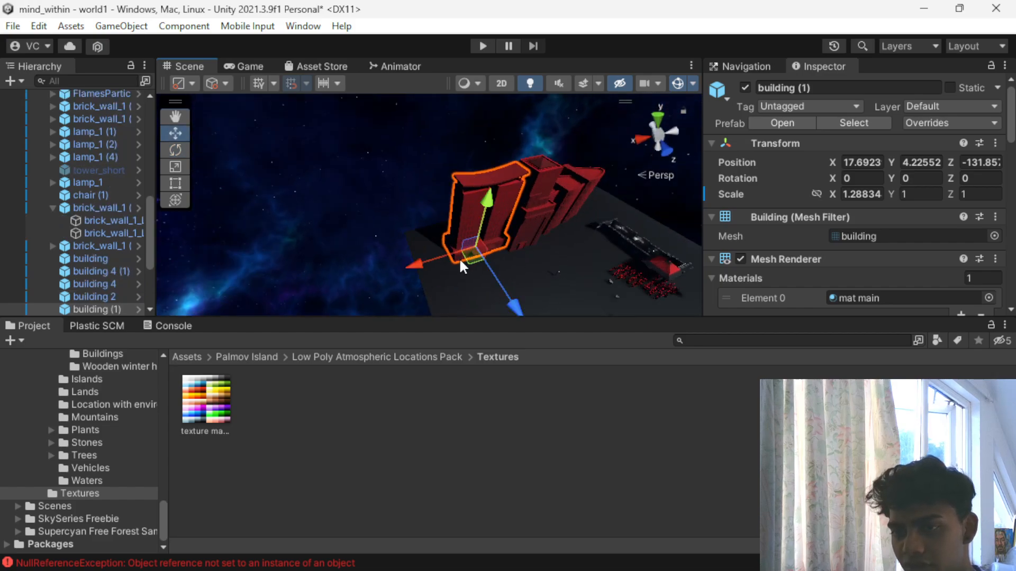
{"action": "left_click", "coordinate": [506, 306]}
{"action": "left_click", "coordinate": [491, 180]}
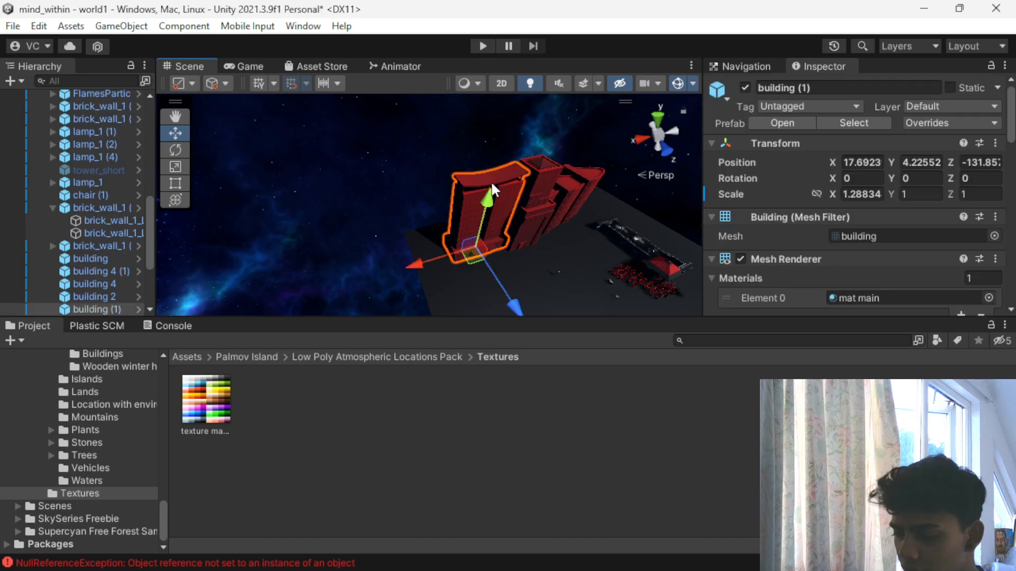
{"action": "key", "text": "Delete"}
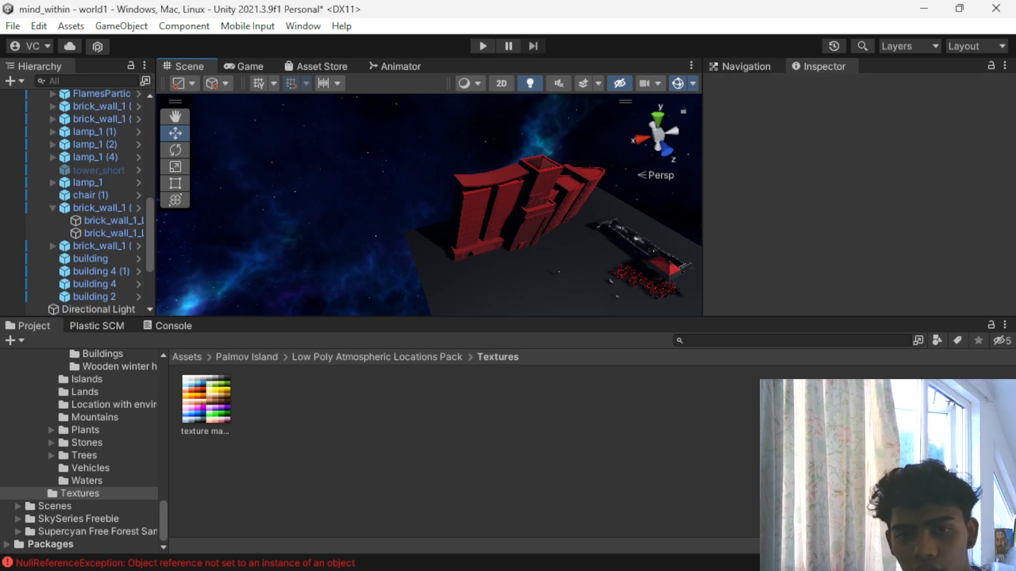
- Apply a black material from the root Assets folder to the tall tower in the middle of the building row
{"action": "left_click", "coordinate": [204, 383]}
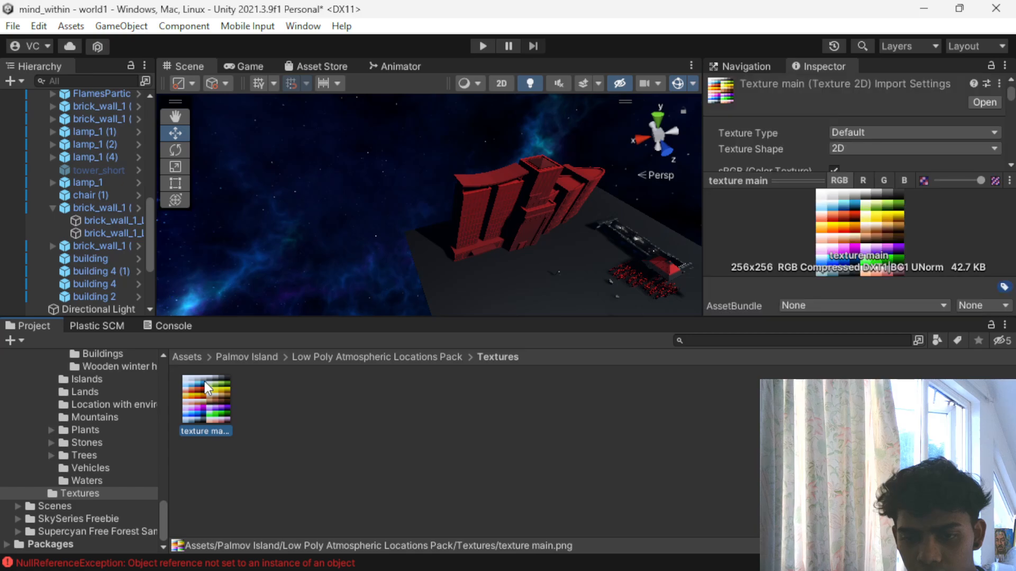
{"action": "left_click", "coordinate": [286, 394]}
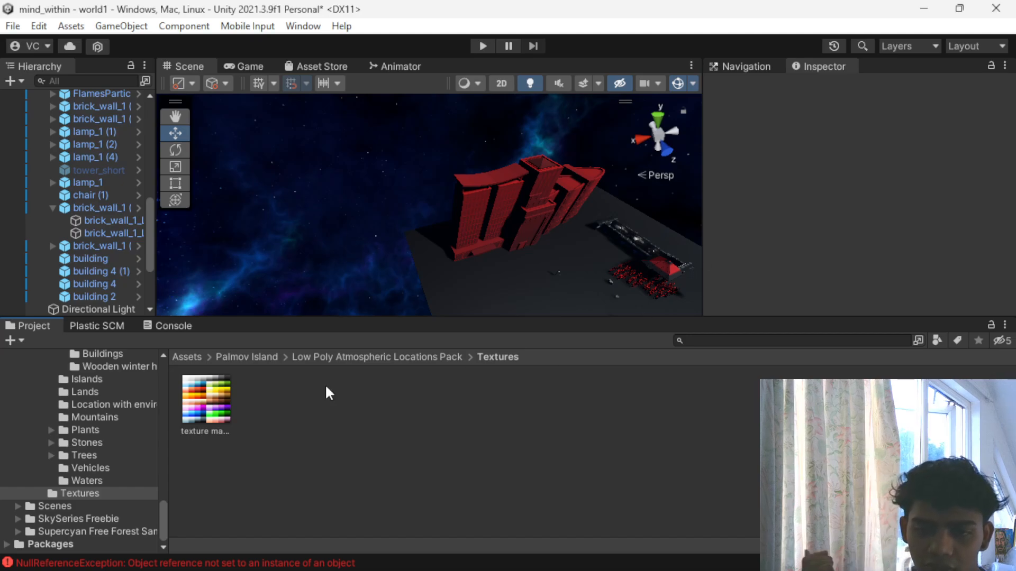
{"action": "left_click", "coordinate": [249, 357]}
{"action": "left_click", "coordinate": [180, 358]}
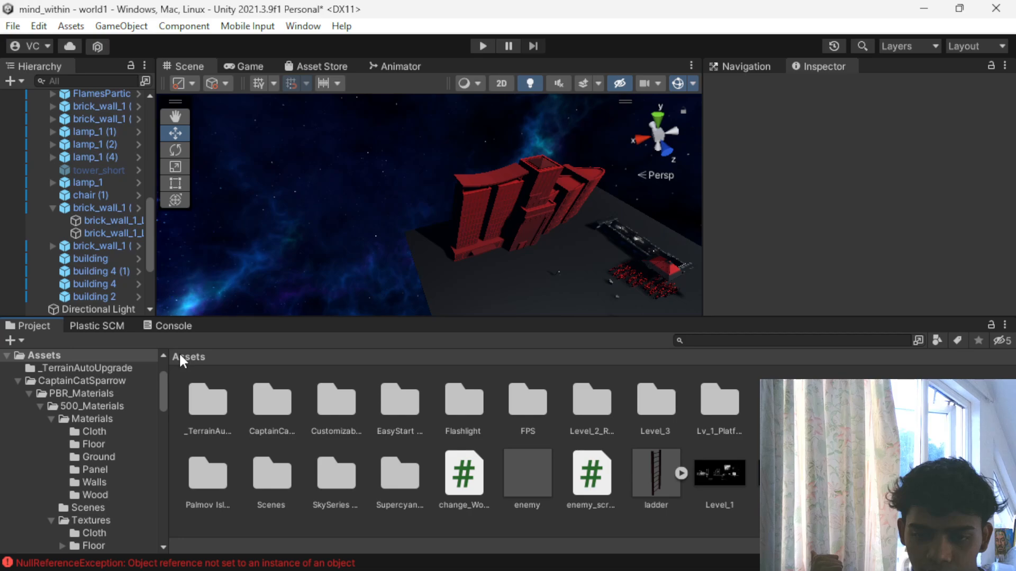
{"action": "scroll", "coordinate": [585, 232], "scroll_direction": "up", "scroll_amount": 4}
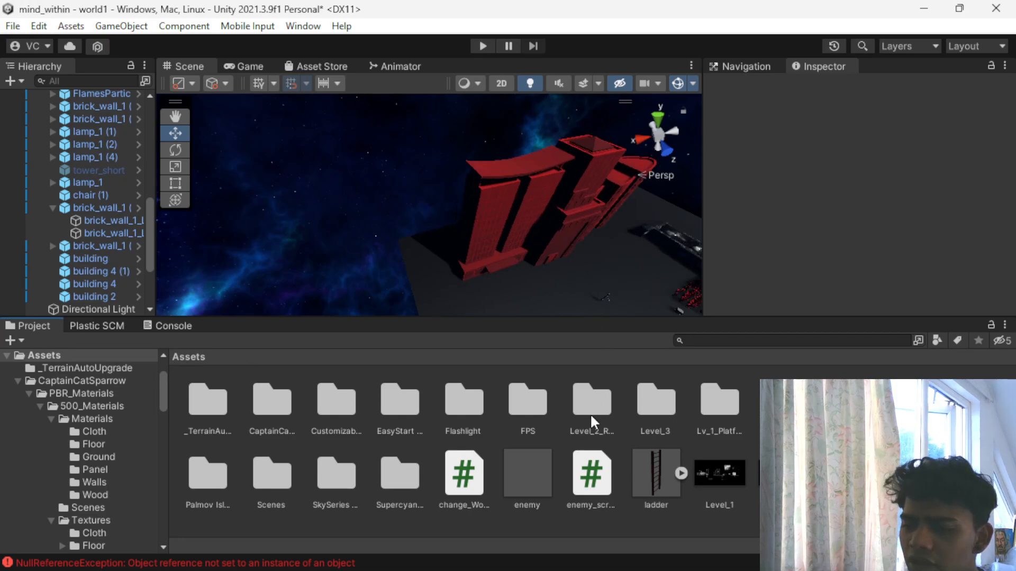
{"action": "left_click_drag", "start_coordinate": [910, 473], "coordinate": [563, 212]}
{"action": "scroll", "coordinate": [584, 241], "scroll_direction": "up", "scroll_amount": 4}
{"action": "middle_click_drag", "start_coordinate": [595, 228], "coordinate": [489, 239]}
{"action": "left_click_drag", "start_coordinate": [489, 239], "coordinate": [366, 135], "text": "alt"}
{"action": "scroll", "coordinate": [371, 181], "scroll_direction": "down", "scroll_amount": 5}
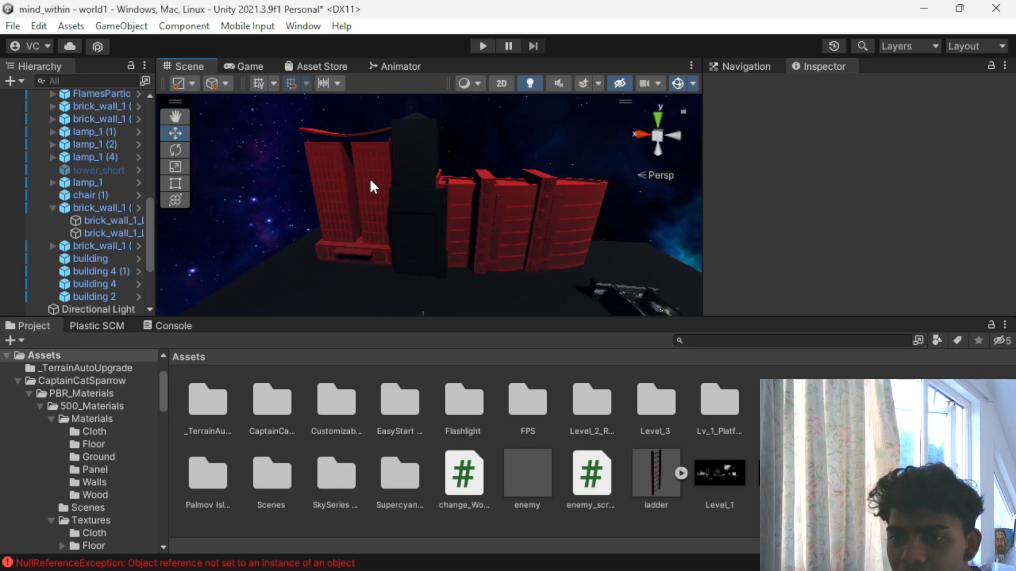
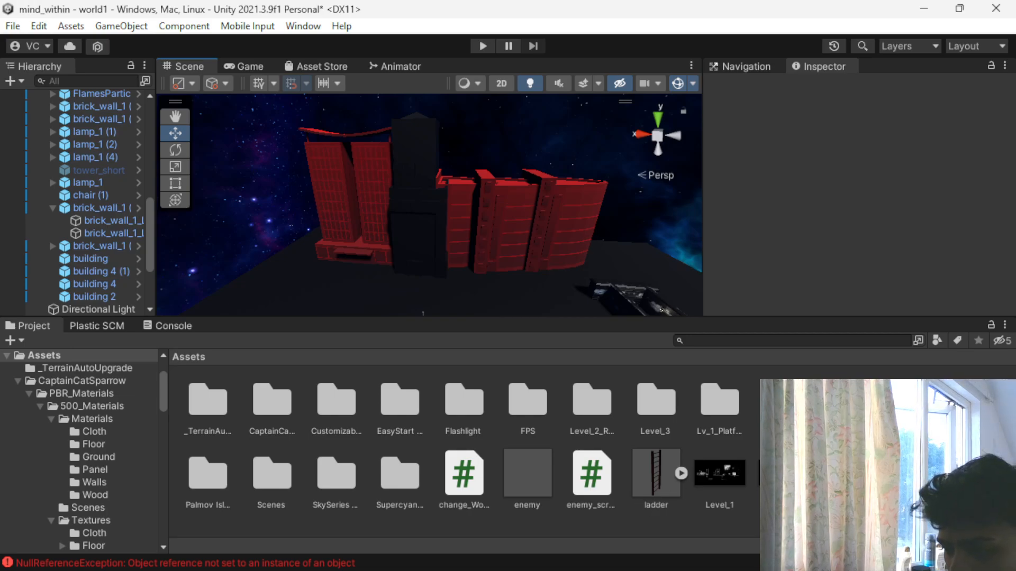
- Duplicate the Level_1_Mountain_Background texture and apply the copy to the tall tower, building 2
{"action": "left_click", "coordinate": [414, 184]}
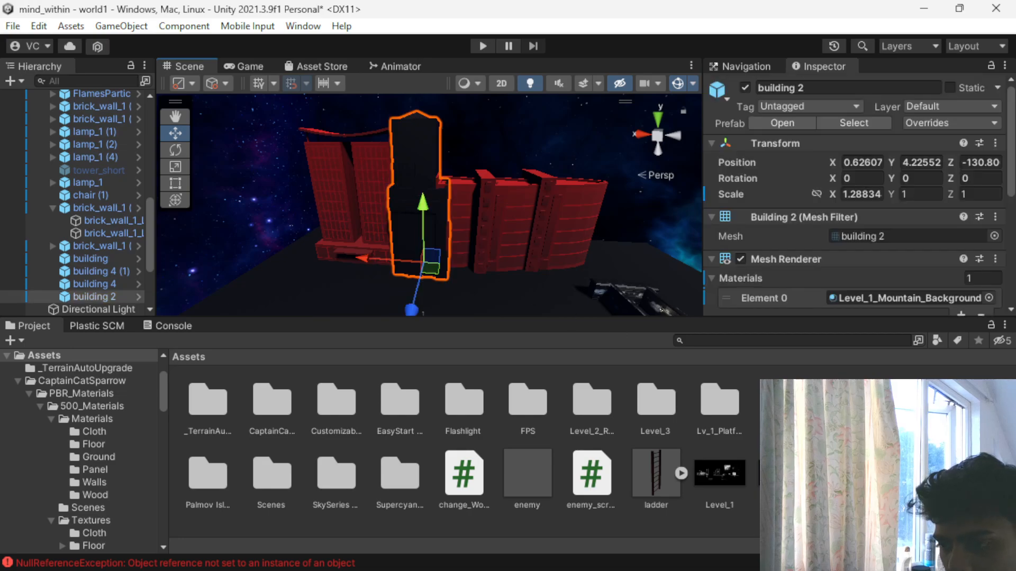
{"action": "left_click", "coordinate": [783, 474]}
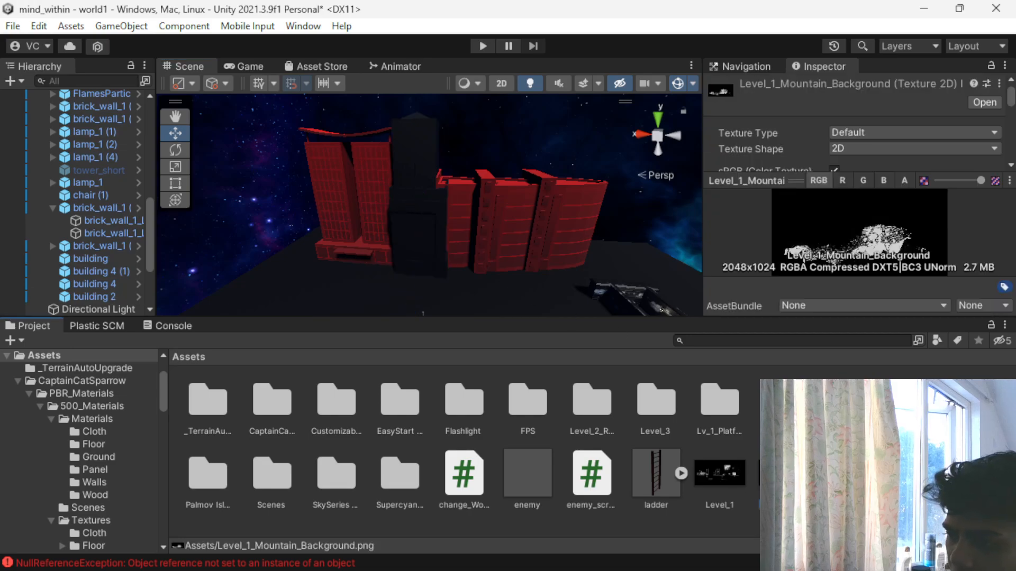
{"action": "key", "text": "ctrl+d"}
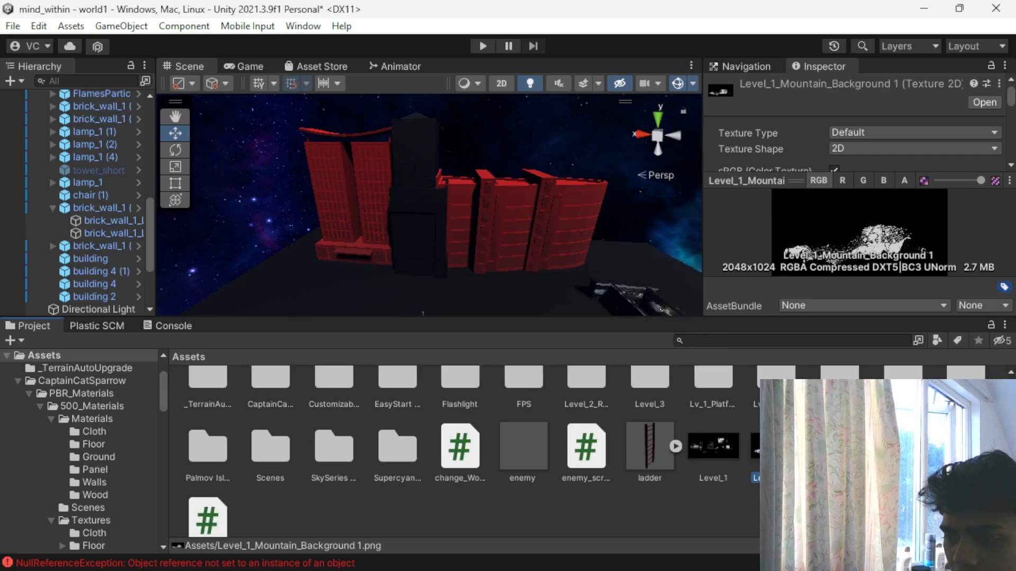
{"action": "left_click_drag", "start_coordinate": [773, 447], "coordinate": [423, 189]}
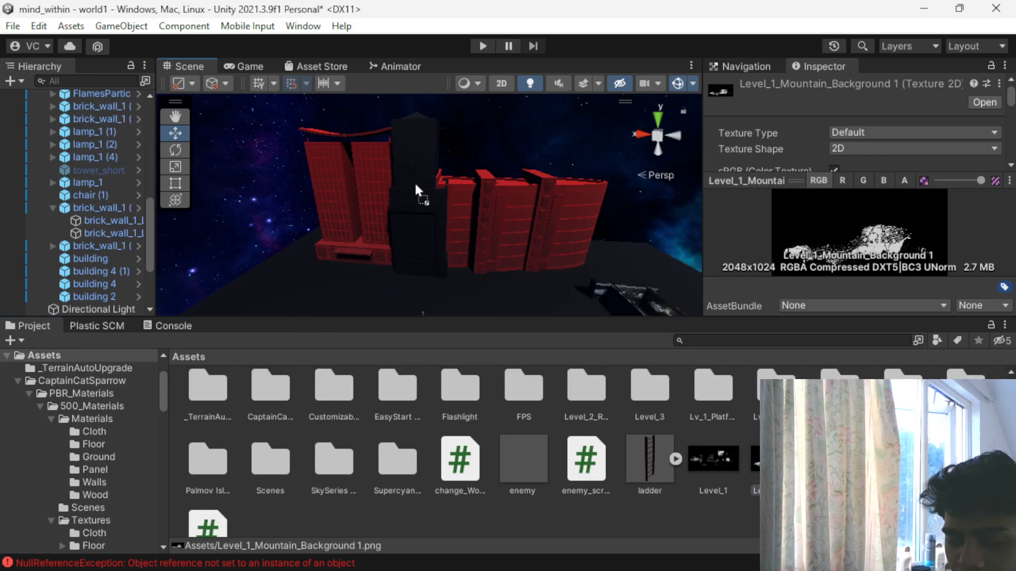
{"action": "left_click_drag", "start_coordinate": [773, 458], "coordinate": [424, 167]}
- Set the Albedo colour of the tall tower's Level_1_Mountain_Background 1 material to red
{"action": "scroll", "coordinate": [497, 200], "scroll_direction": "down", "scroll_amount": 2}
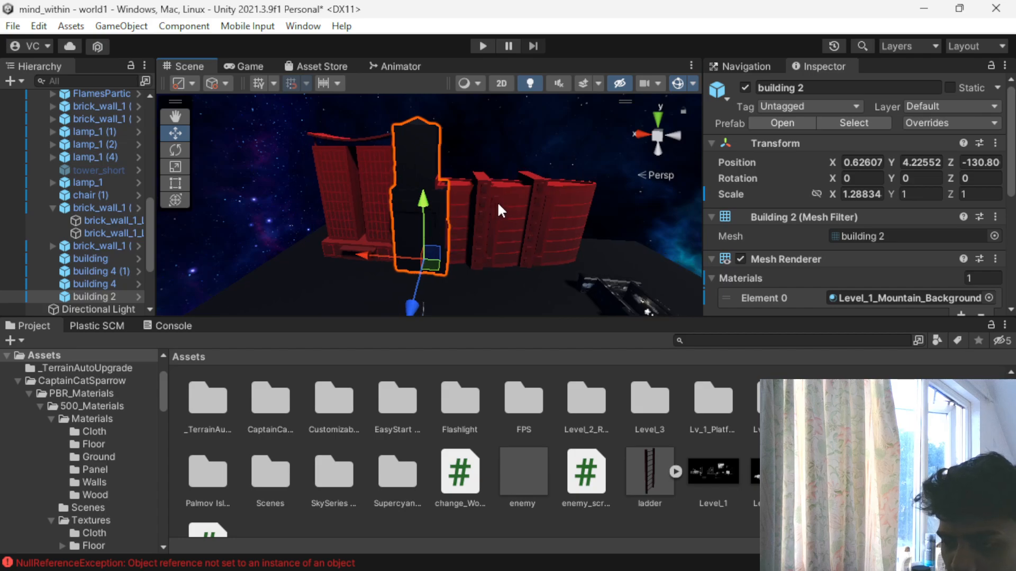
{"action": "scroll", "coordinate": [841, 249], "scroll_direction": "down", "scroll_amount": 5}
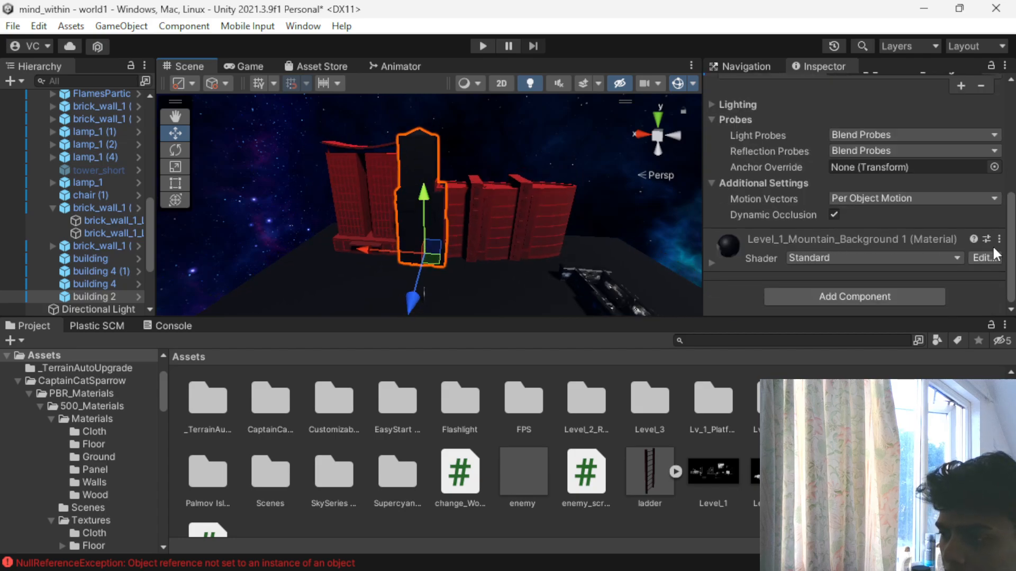
{"action": "left_click_drag", "start_coordinate": [444, 179], "coordinate": [422, 212], "text": "alt"}
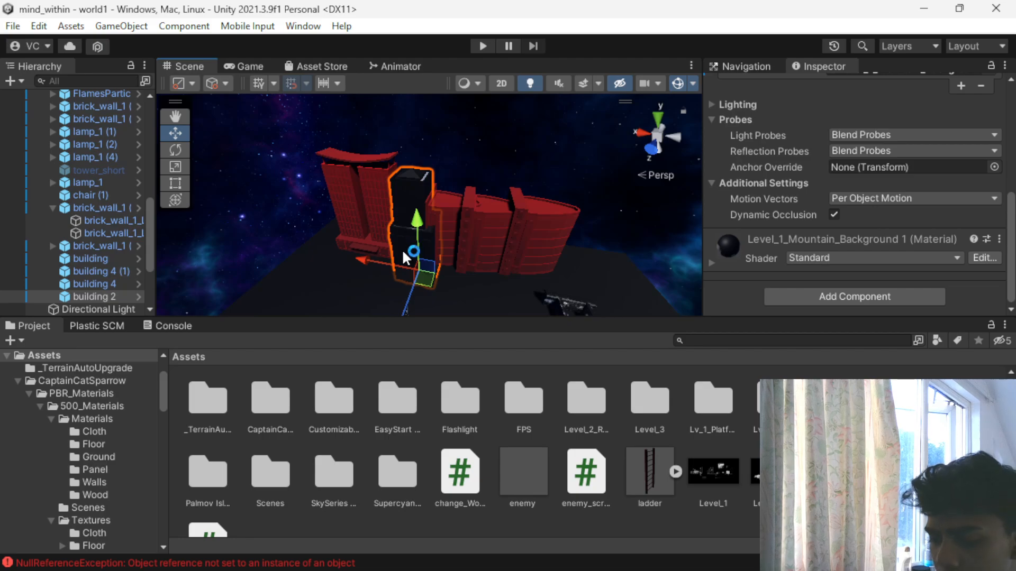
{"action": "key", "text": "ctrl+z"}
{"action": "left_click", "coordinate": [716, 262]}
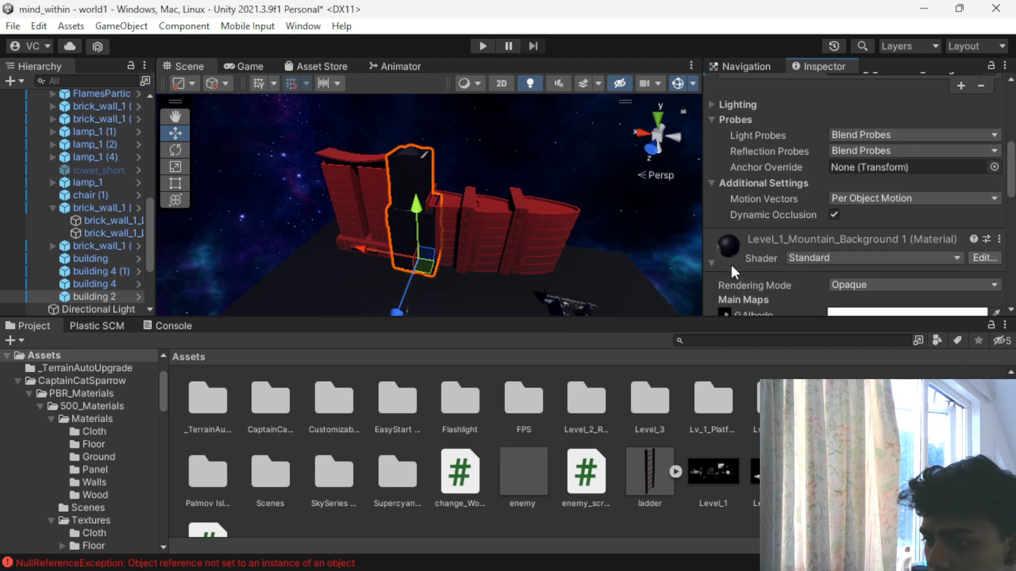
{"action": "left_click", "coordinate": [851, 312]}
{"action": "left_click_drag", "start_coordinate": [891, 320], "coordinate": [969, 219]}
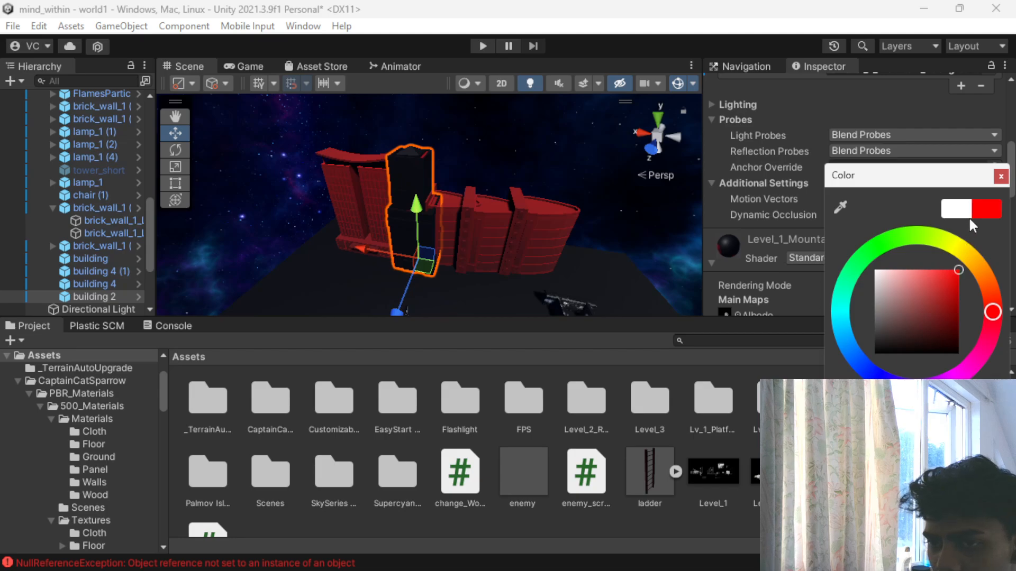
- Locate the texture used by the tower material's Albedo map, and undo the latest edits
{"action": "scroll", "coordinate": [321, 222], "scroll_direction": "up", "scroll_amount": 6}
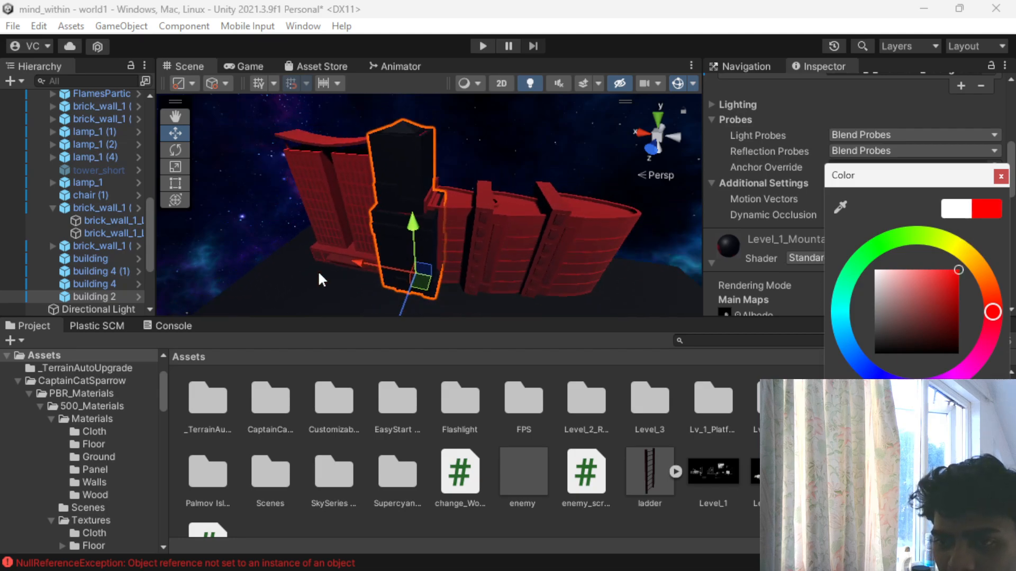
{"action": "right_click_drag", "start_coordinate": [261, 220], "coordinate": [402, 222]}
{"action": "scroll", "coordinate": [512, 236], "scroll_direction": "down", "scroll_amount": 3}
{"action": "scroll", "coordinate": [753, 225], "scroll_direction": "down", "scroll_amount": 5}
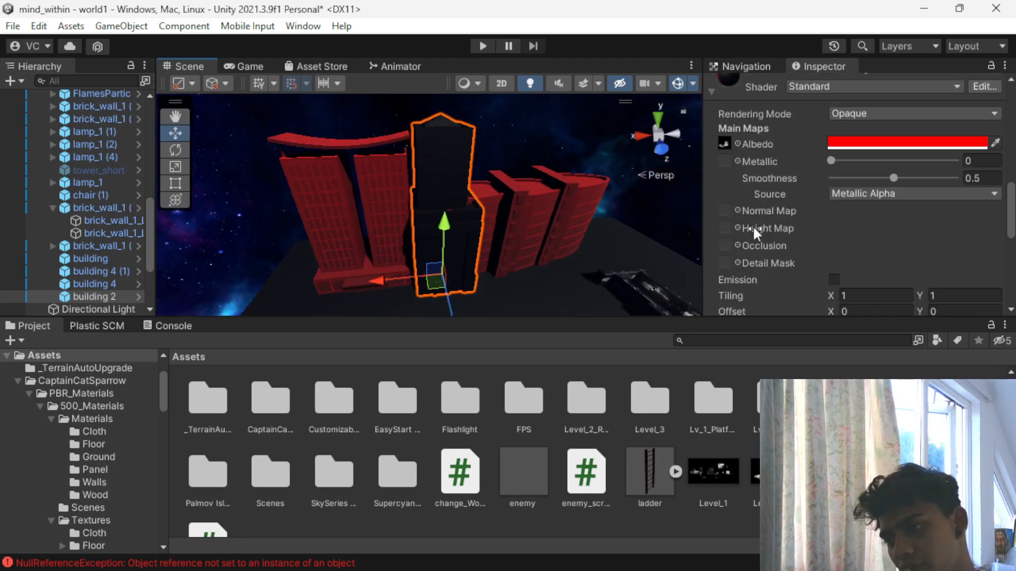
{"action": "scroll", "coordinate": [754, 225], "scroll_direction": "up", "scroll_amount": 3}
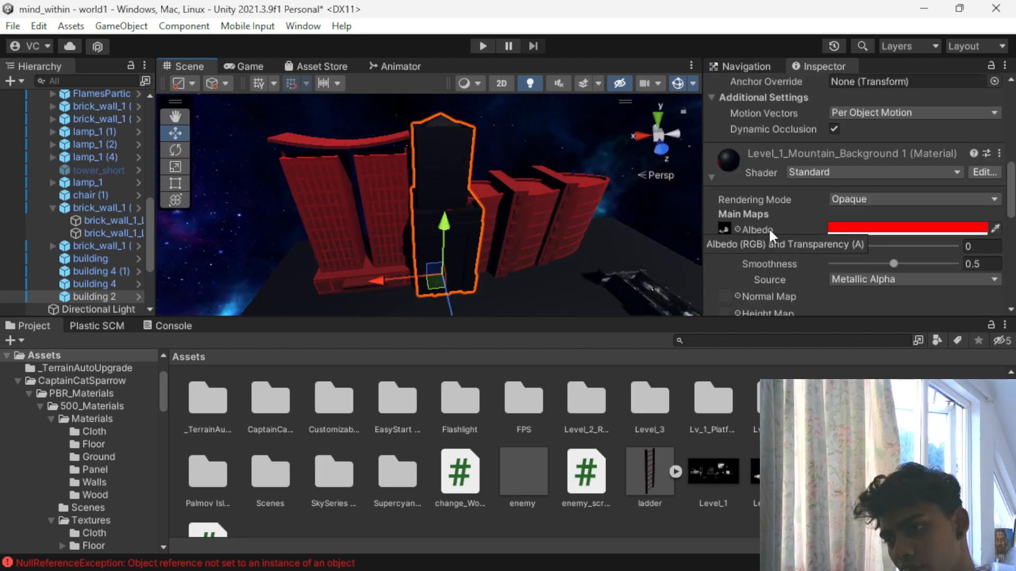
{"action": "left_click", "coordinate": [724, 229]}
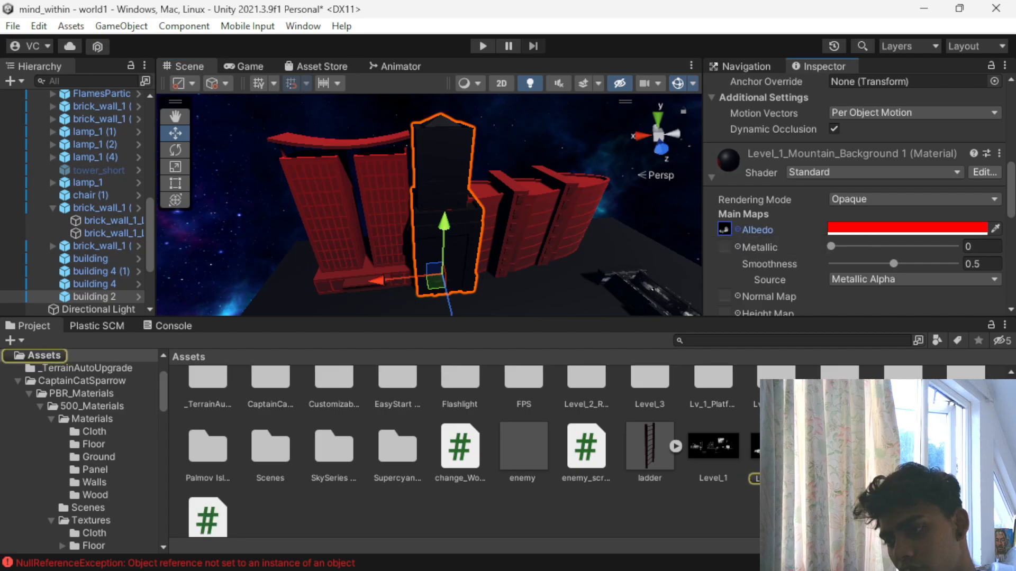
{"action": "double_click", "coordinate": [724, 229]}
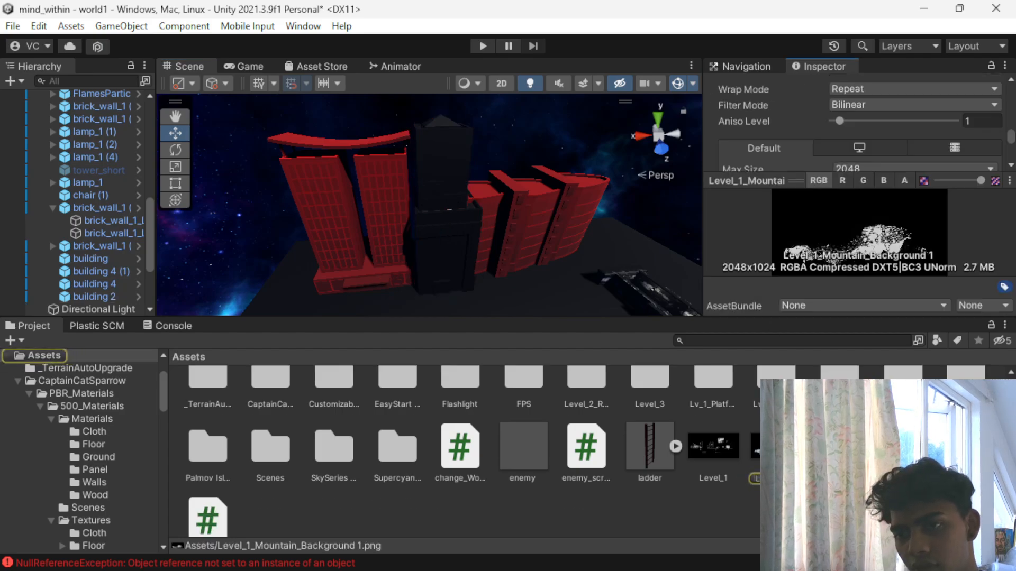
{"action": "key", "text": "ctrl+z"}
{"action": "key", "text": "ctrl+z"}
{"action": "key", "text": "ctrl+z"}
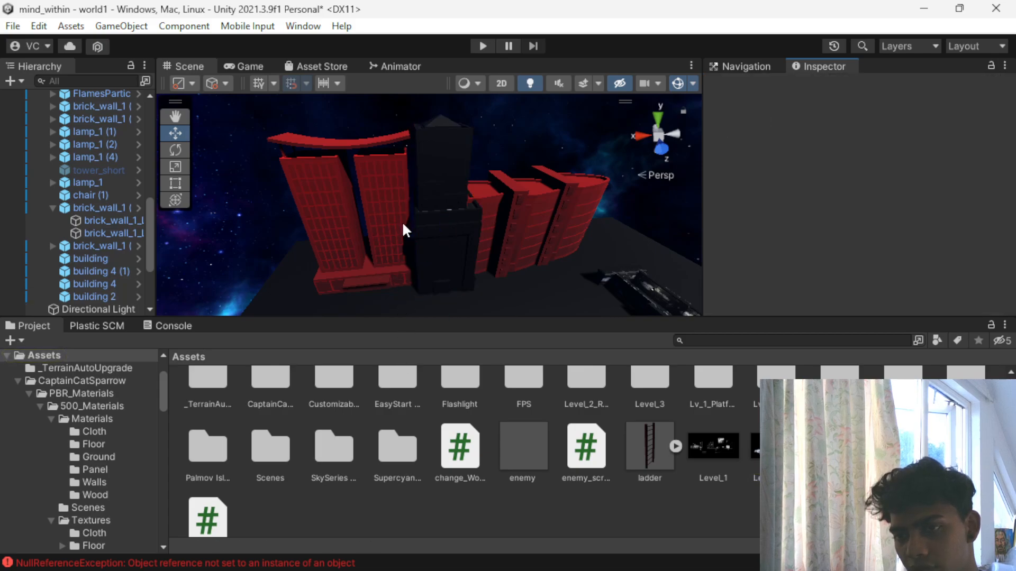
- Apply the Level_1_Sky_Background texture from the Assets folder to the tall tower, building 2
{"action": "left_click_drag", "start_coordinate": [833, 449], "coordinate": [445, 186]}
{"action": "scroll", "coordinate": [445, 190], "scroll_direction": "up", "scroll_amount": 4}
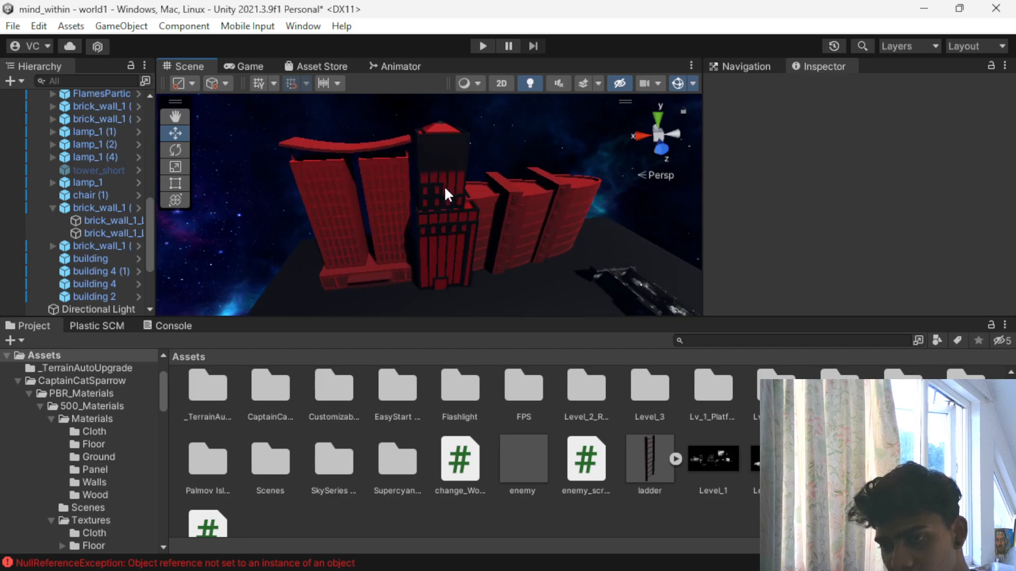
{"action": "right_click_drag", "start_coordinate": [524, 205], "coordinate": [413, 136]}
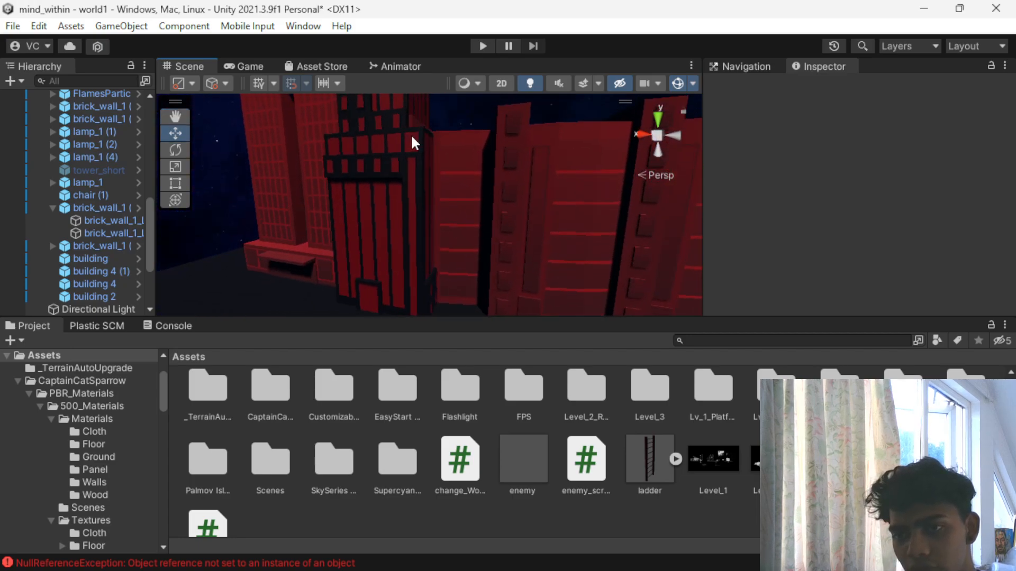
- Apply Level_1_Sky_Background to the curved buildings next to the tall tower, including building 4
{"action": "left_click", "coordinate": [484, 190]}
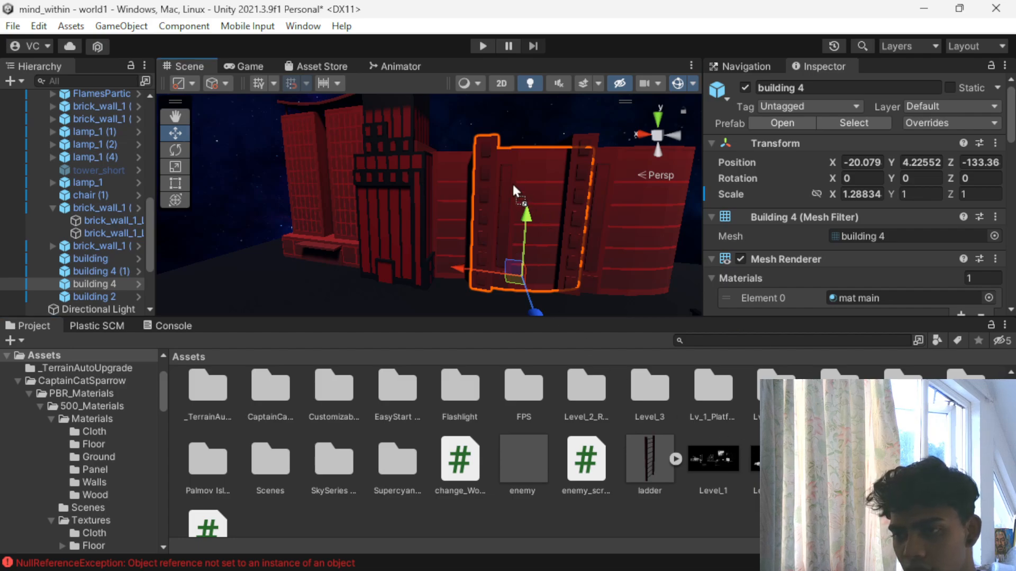
{"action": "left_click_drag", "start_coordinate": [515, 188], "coordinate": [516, 190]}
{"action": "left_click_drag", "start_coordinate": [840, 459], "coordinate": [631, 214]}
{"action": "right_click_drag", "start_coordinate": [632, 214], "coordinate": [503, 265]}
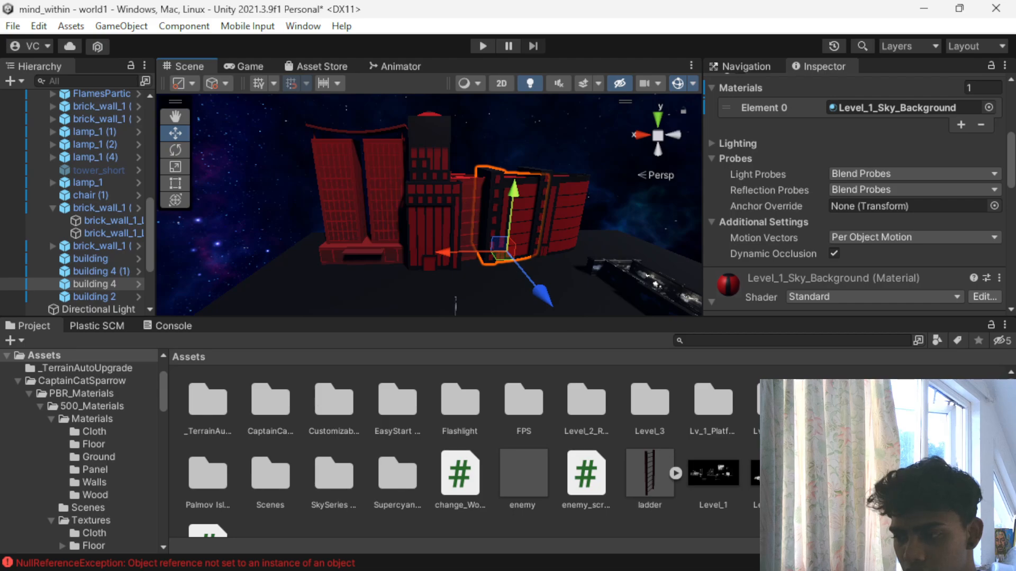
{"action": "left_click_drag", "start_coordinate": [481, 211], "coordinate": [469, 207]}
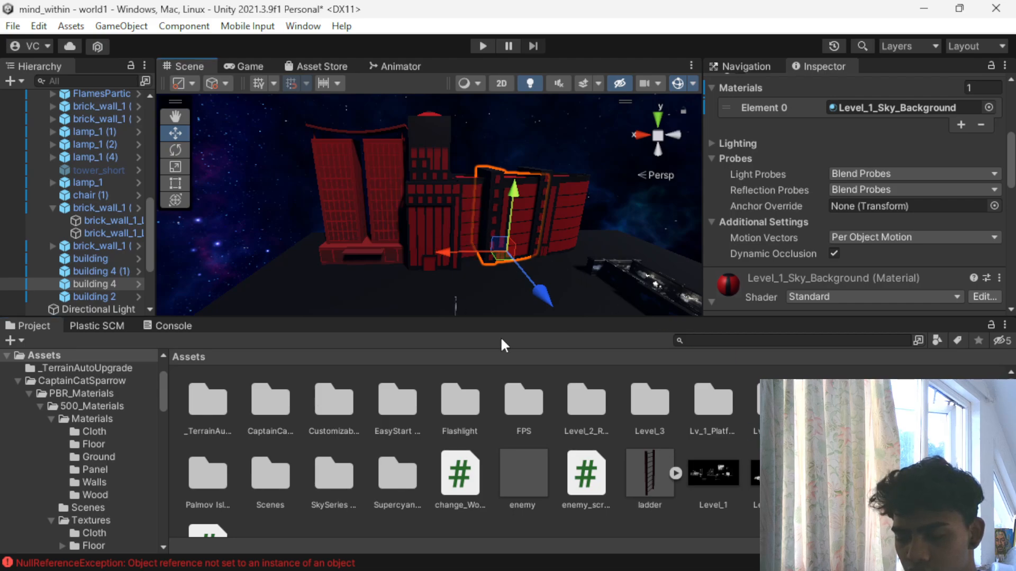
- Apply Level_1_Sky_Background to the twin-tower building at the other end of the row
{"action": "left_click_drag", "start_coordinate": [776, 473], "coordinate": [332, 172]}
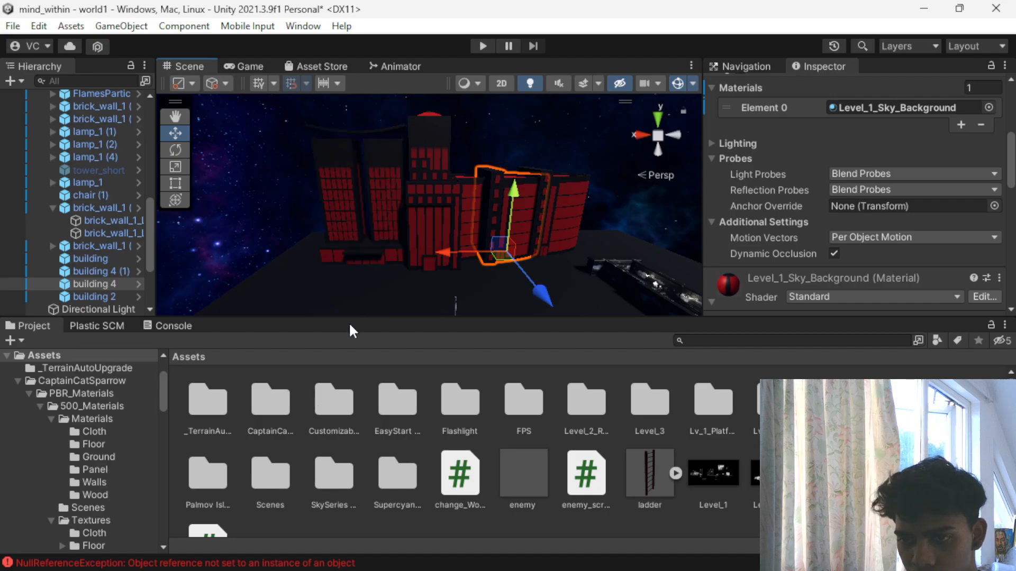
- Select all five background buildings, duplicate them and move the copies out in front of the original row
{"action": "scroll", "coordinate": [375, 176], "scroll_direction": "down", "scroll_amount": 4}
{"action": "right_click_drag", "start_coordinate": [378, 201], "coordinate": [390, 214]}
{"action": "left_click_drag", "start_coordinate": [390, 213], "coordinate": [674, 401], "text": "alt"}
{"action": "scroll", "coordinate": [507, 237], "scroll_direction": "up", "scroll_amount": 2}
{"action": "left_click_drag", "start_coordinate": [507, 237], "coordinate": [275, 135], "text": "alt"}
{"action": "scroll", "coordinate": [501, 259], "scroll_direction": "down", "scroll_amount": 4}
{"action": "middle_click_drag", "start_coordinate": [500, 259], "coordinate": [475, 234]}
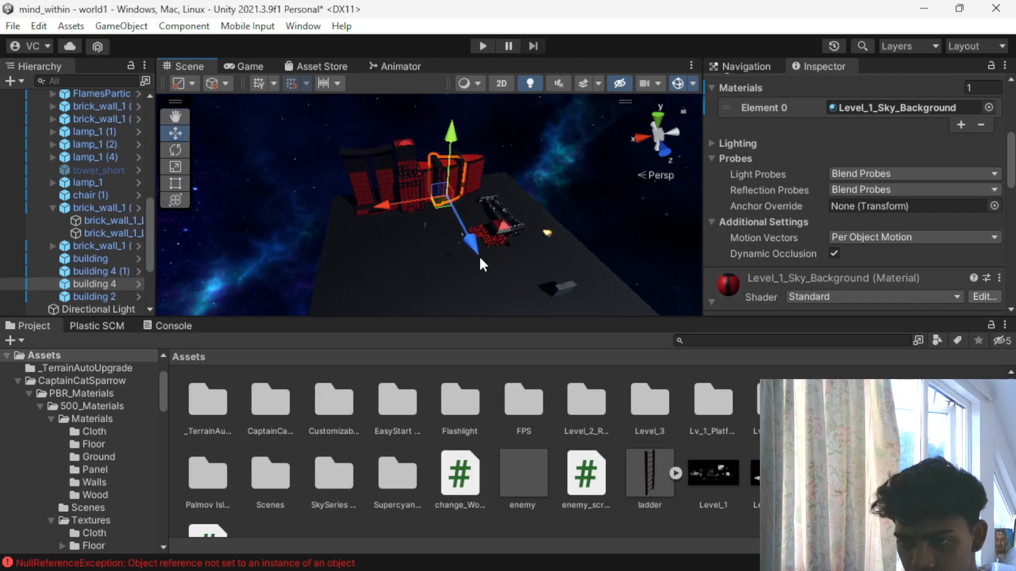
{"action": "scroll", "coordinate": [489, 288], "scroll_direction": "up", "scroll_amount": 7}
{"action": "left_click", "coordinate": [233, 181]}
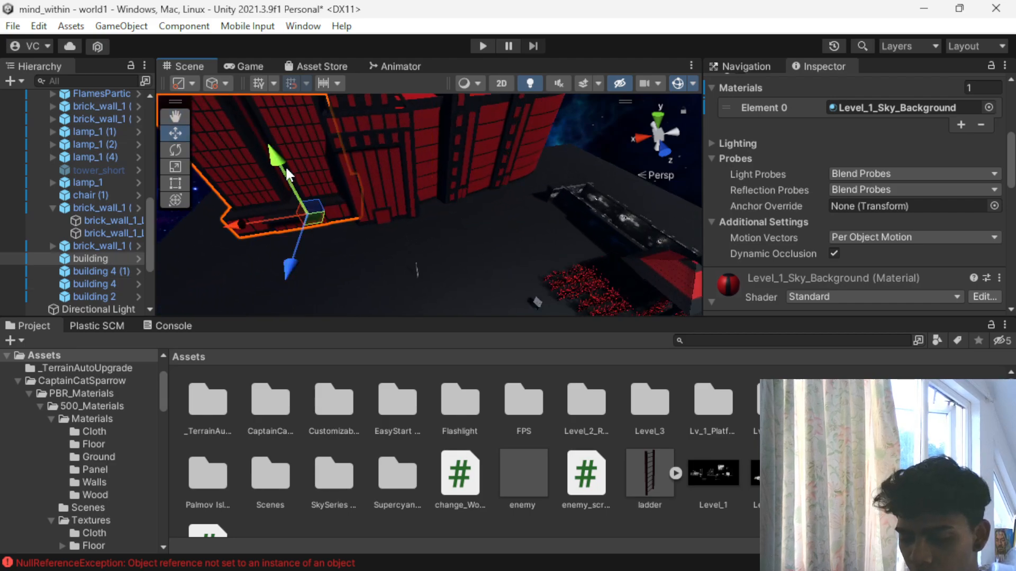
{"action": "left_click", "coordinate": [359, 154]}
{"action": "left_click", "coordinate": [434, 148], "text": "shift"}
{"action": "left_click", "coordinate": [493, 141], "text": "shift"}
{"action": "left_click", "coordinate": [534, 140], "text": "shift"}
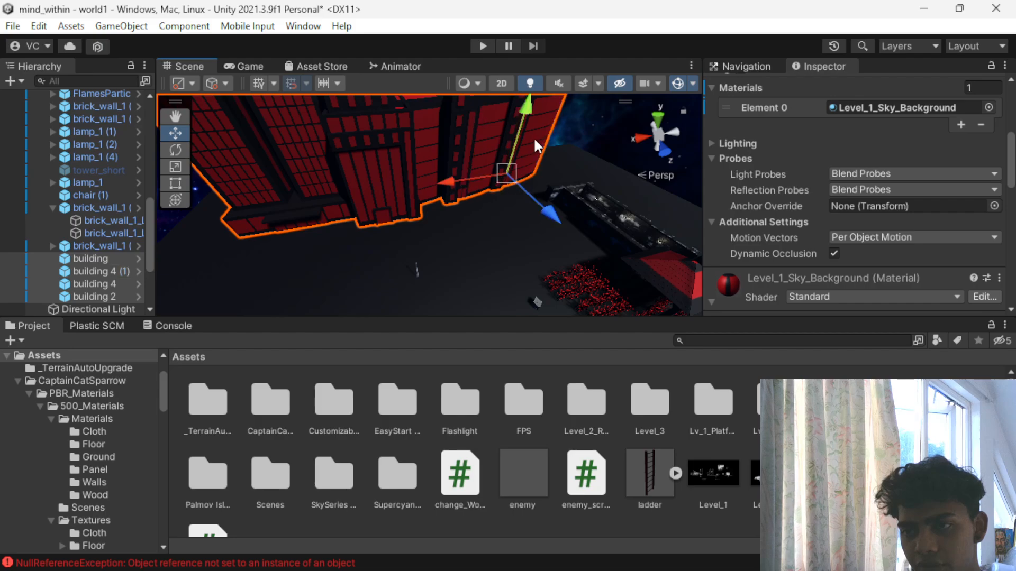
{"action": "scroll", "coordinate": [478, 149], "scroll_direction": "down", "scroll_amount": 3}
{"action": "left_click", "coordinate": [455, 182], "text": "shift"}
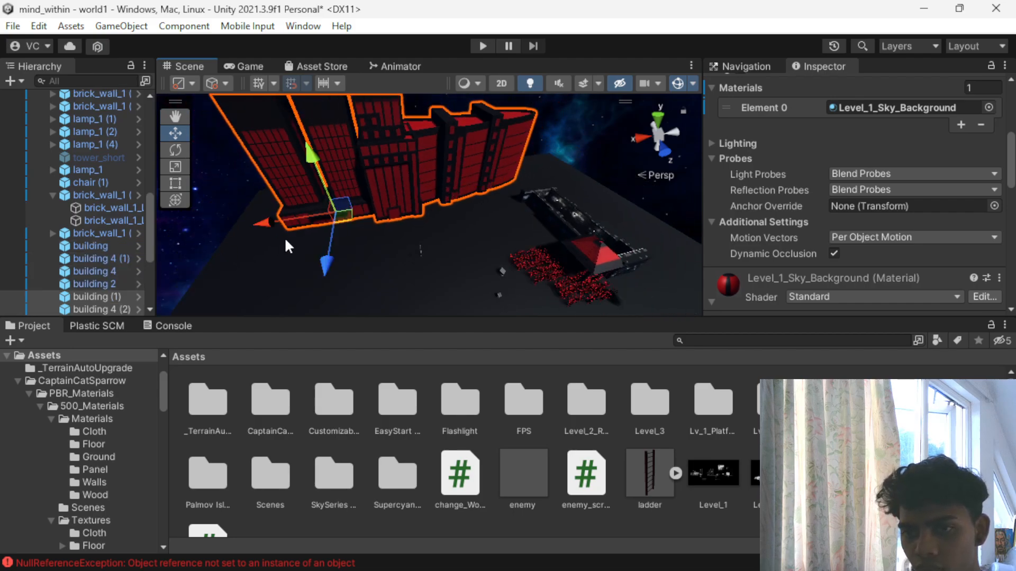
{"action": "scroll", "coordinate": [322, 265], "scroll_direction": "up", "scroll_amount": 5}
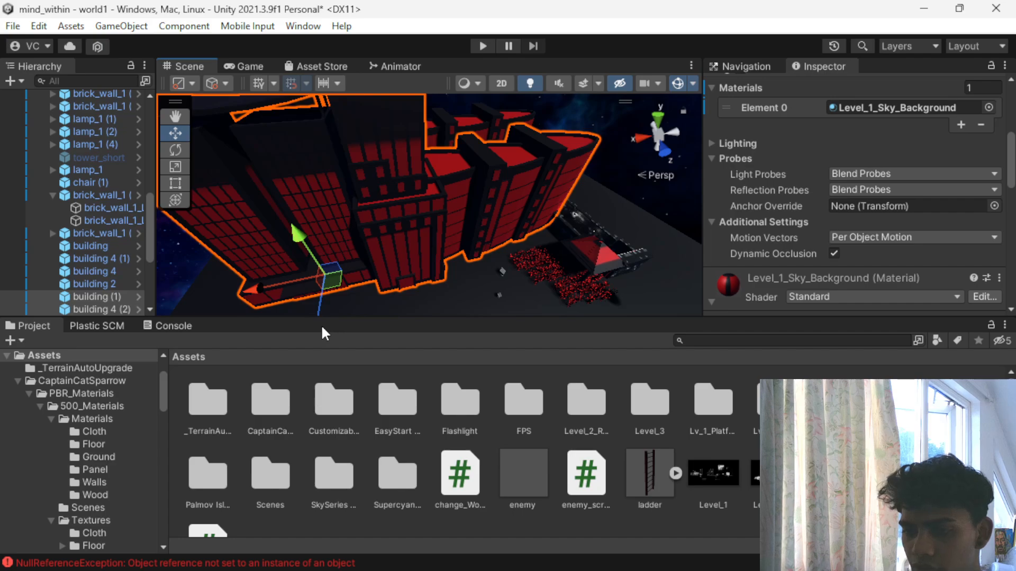
- Try to rotate the duplicated row of buildings, and delete all the copies
{"action": "key", "text": "e"}
{"action": "left_click_drag", "start_coordinate": [373, 294], "coordinate": [275, 316]}
{"action": "left_click_drag", "start_coordinate": [934, 389], "coordinate": [921, 365]}
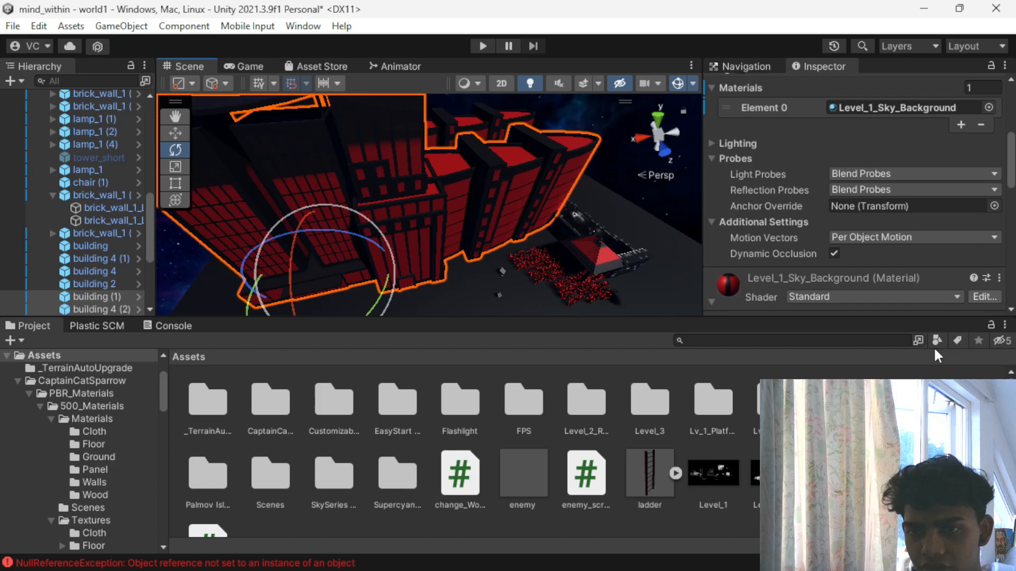
{"action": "scroll", "coordinate": [24, 261], "scroll_direction": "down", "scroll_amount": 5}
{"action": "scroll", "coordinate": [33, 240], "scroll_direction": "up", "scroll_amount": 3}
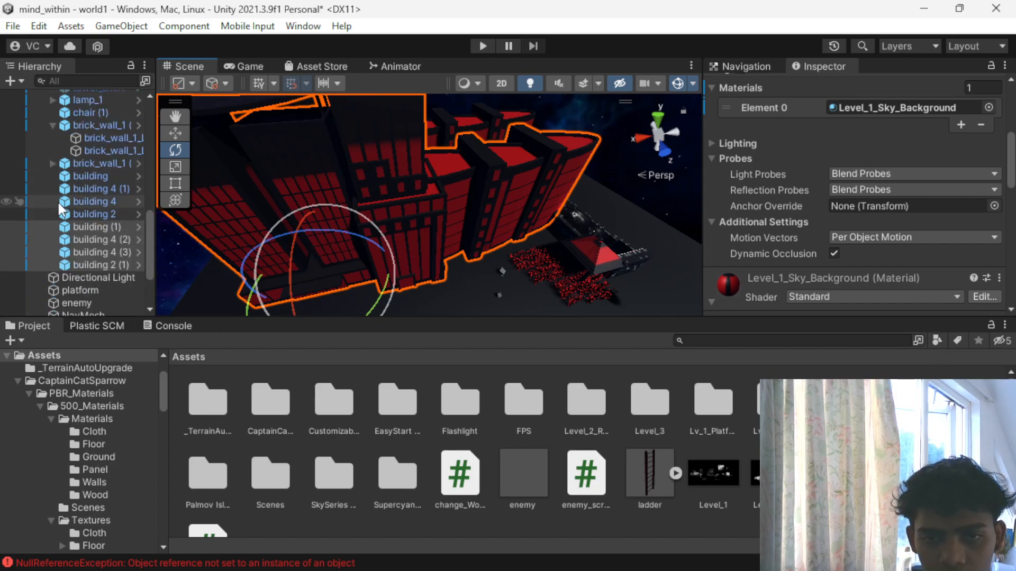
{"action": "scroll", "coordinate": [56, 180], "scroll_direction": "down", "scroll_amount": 3}
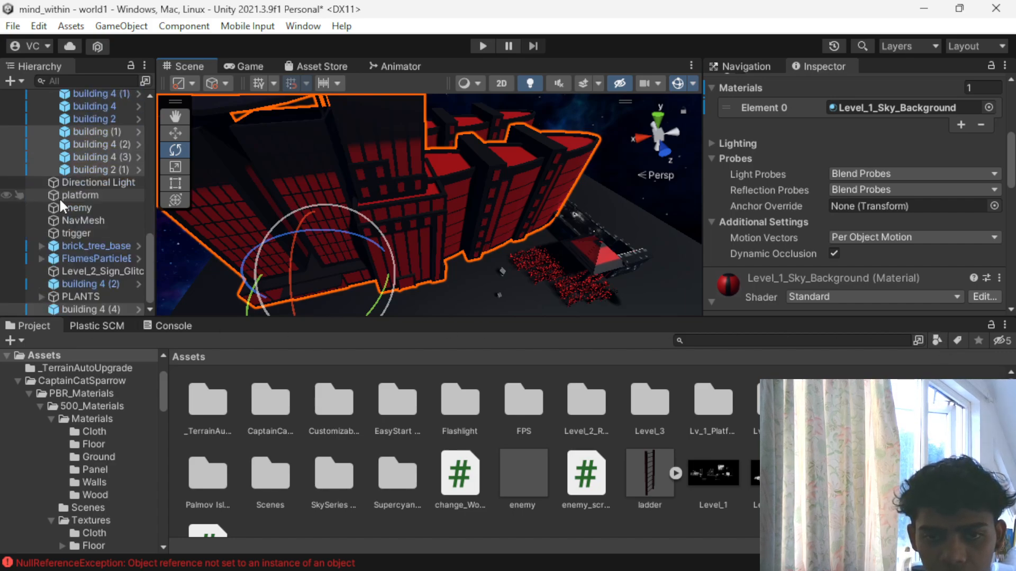
{"action": "scroll", "coordinate": [317, 257], "scroll_direction": "up", "scroll_amount": 3}
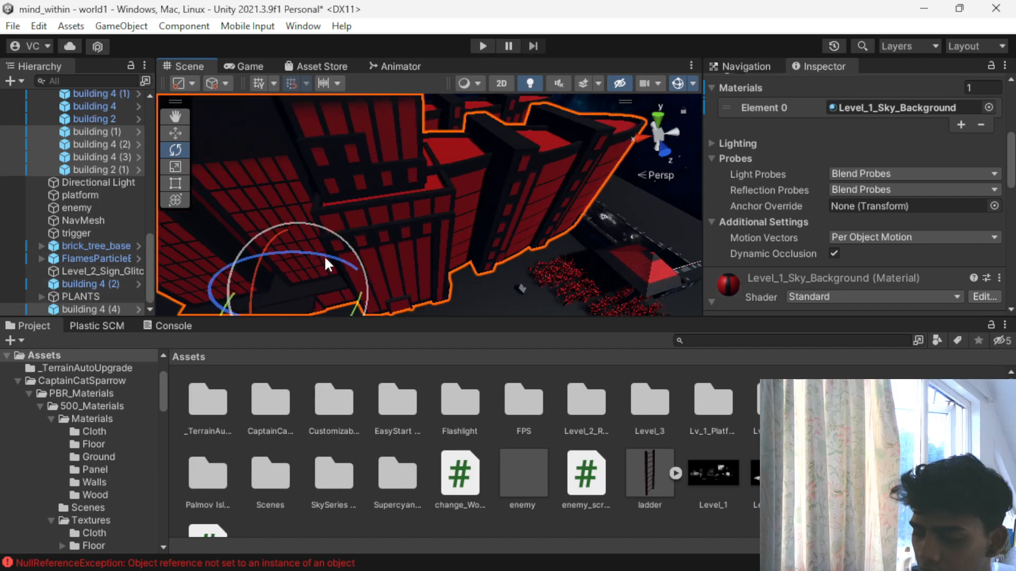
{"action": "key", "text": "Delete"}
- Collapse the level group in the scene hierarchy
{"action": "left_click", "coordinate": [390, 145]}
{"action": "scroll", "coordinate": [32, 222], "scroll_direction": "up", "scroll_amount": 3}
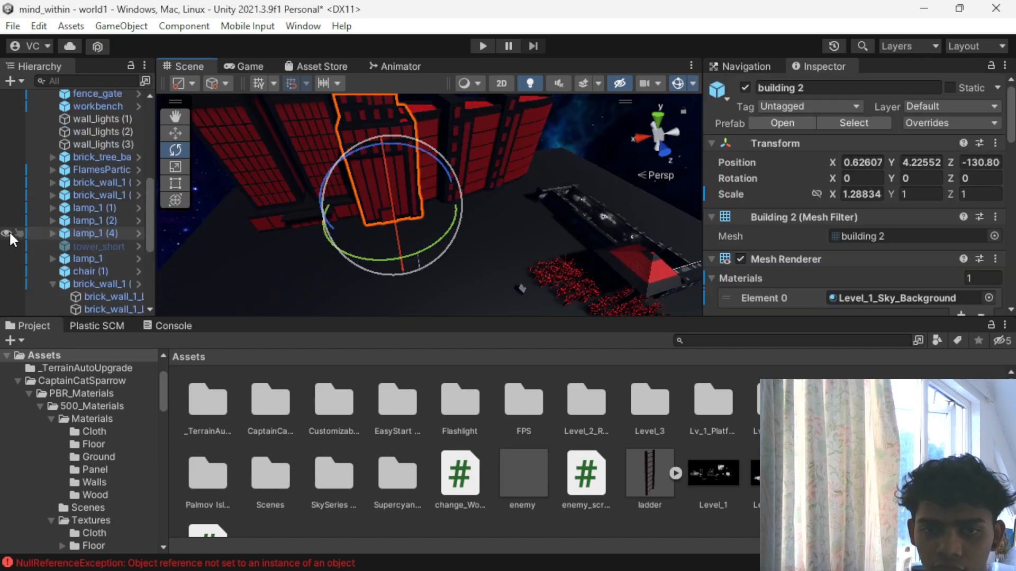
{"action": "scroll", "coordinate": [56, 226], "scroll_direction": "up", "scroll_amount": 2}
{"action": "scroll", "coordinate": [77, 259], "scroll_direction": "up", "scroll_amount": 5}
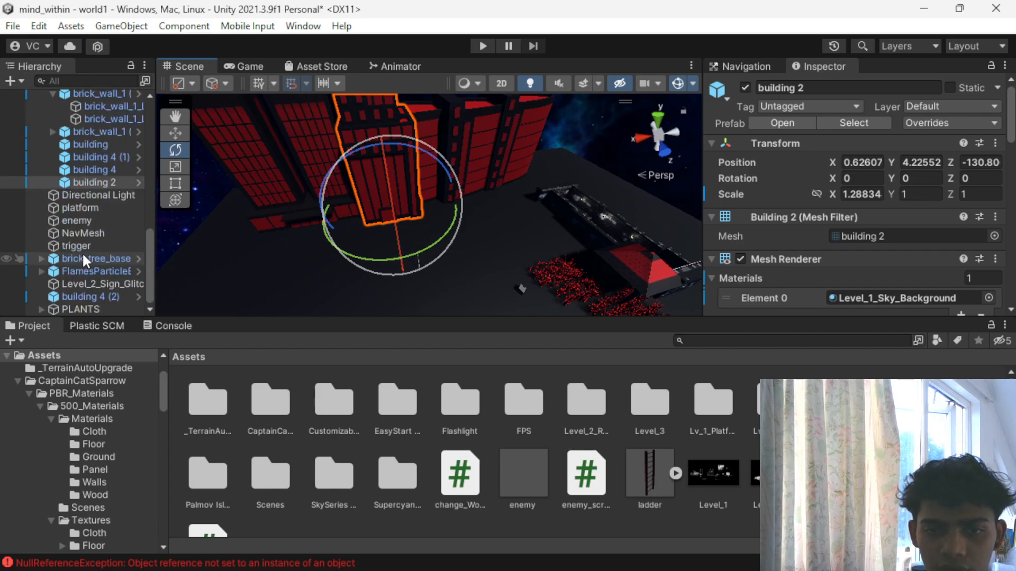
{"action": "left_click", "coordinate": [59, 236]}
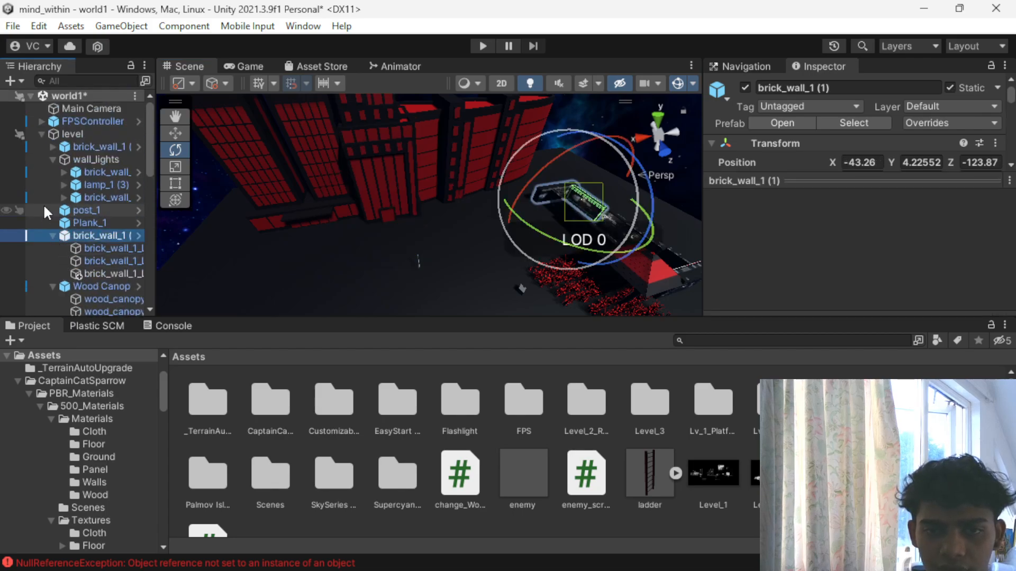
{"action": "left_click", "coordinate": [41, 134]}
- Create an empty game object named buildings at the root of the scene hierarchy
{"action": "right_click", "coordinate": [64, 289]}
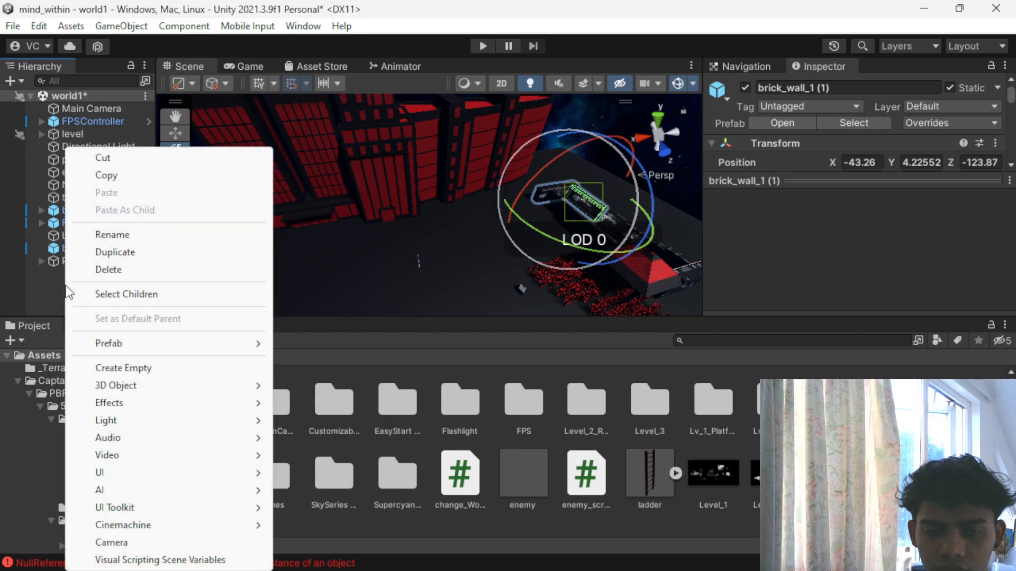
{"action": "left_click", "coordinate": [126, 366]}
{"action": "type", "text": "buildsing"}
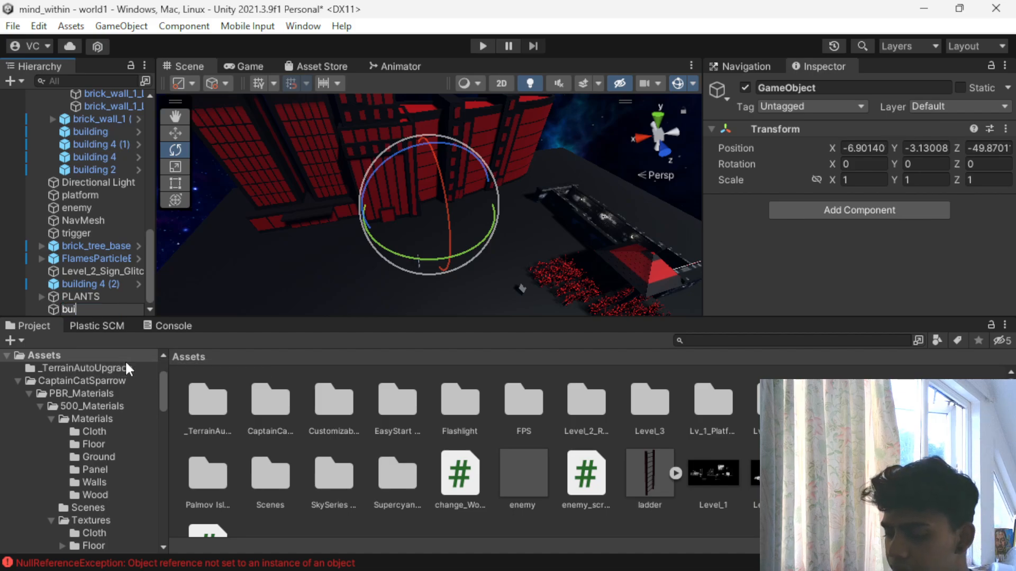
{"action": "key", "text": "BackSpace"}
{"action": "key", "text": "BackSpace"}
{"action": "key", "text": "BackSpace"}
{"action": "key", "text": "BackSpace"}
{"action": "key", "text": "BackSpace"}
{"action": "type", "text": "dings"}
{"action": "key", "text": "Return"}
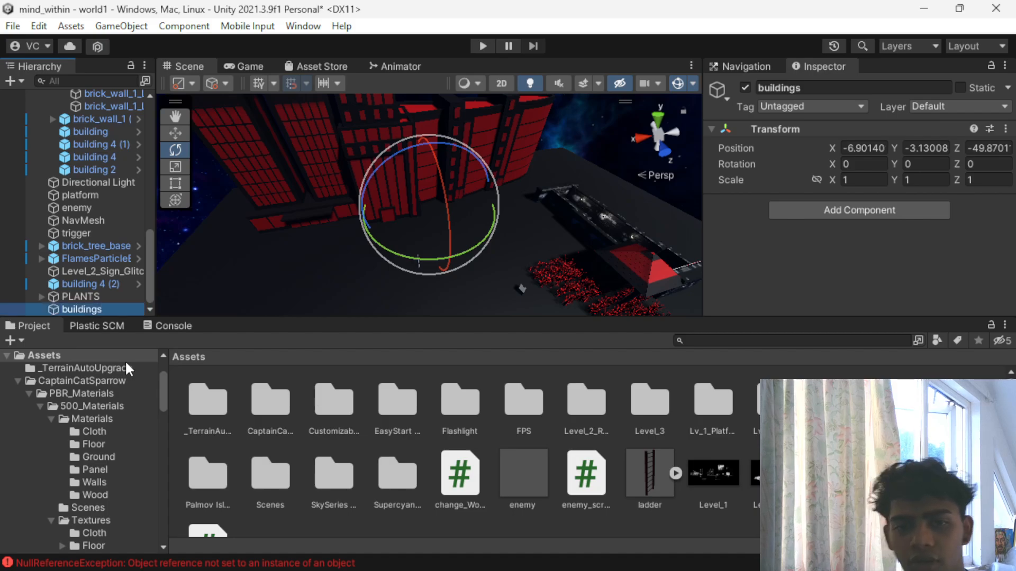
- Move building and building 4 (1) out of the level group into the buildings object
{"action": "left_click", "coordinate": [258, 211]}
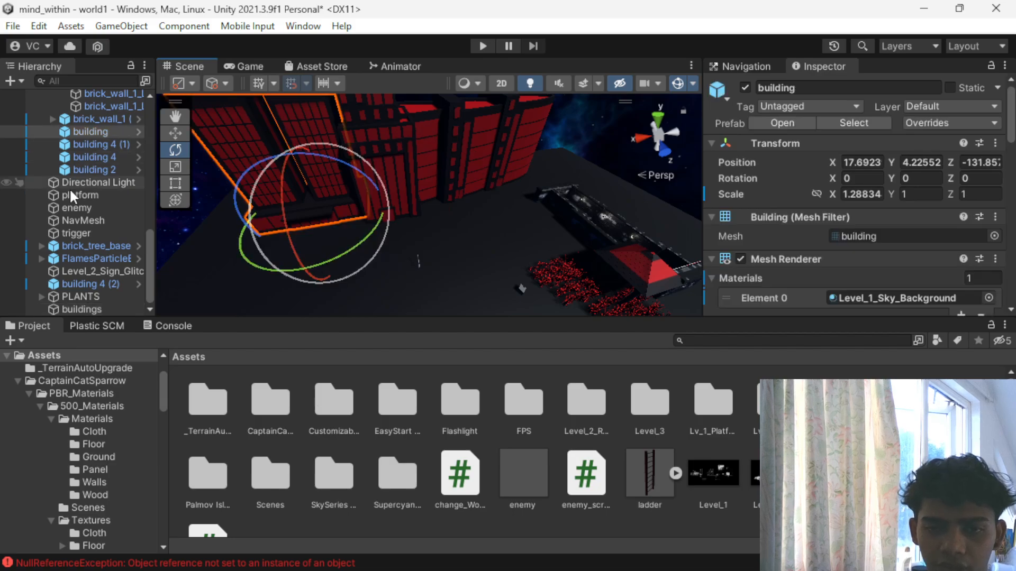
{"action": "left_click", "coordinate": [81, 169]}
{"action": "left_click", "coordinate": [82, 132]}
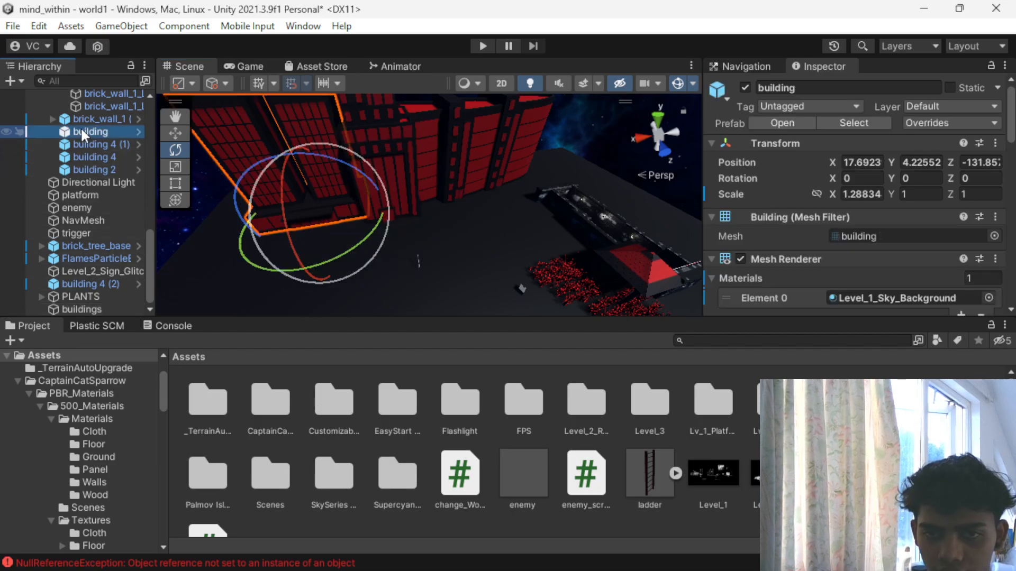
{"action": "left_click", "coordinate": [86, 167], "text": "shift"}
{"action": "left_click_drag", "start_coordinate": [88, 158], "coordinate": [83, 312]}
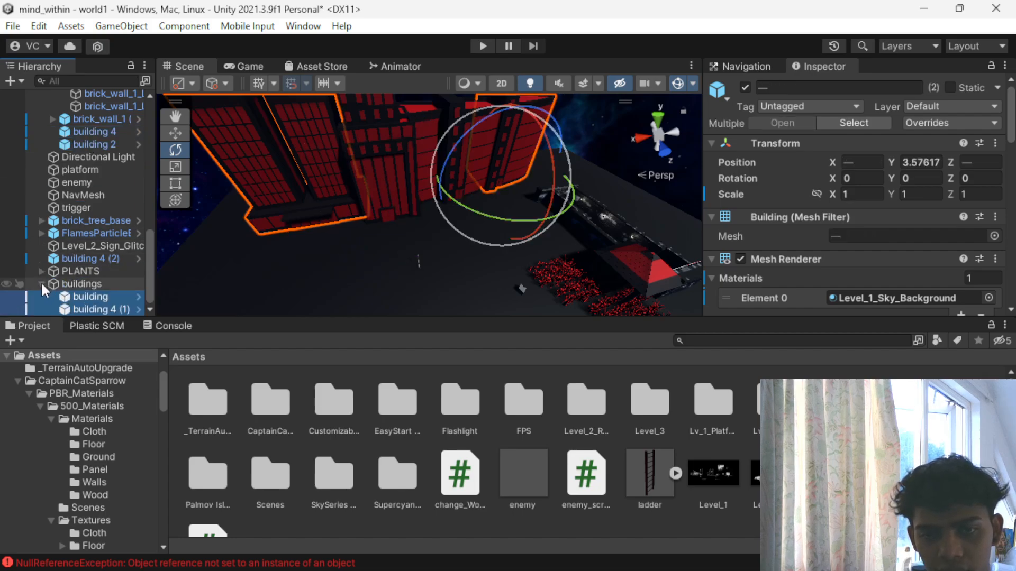
{"action": "left_click", "coordinate": [42, 284]}
{"action": "left_click", "coordinate": [79, 309]}
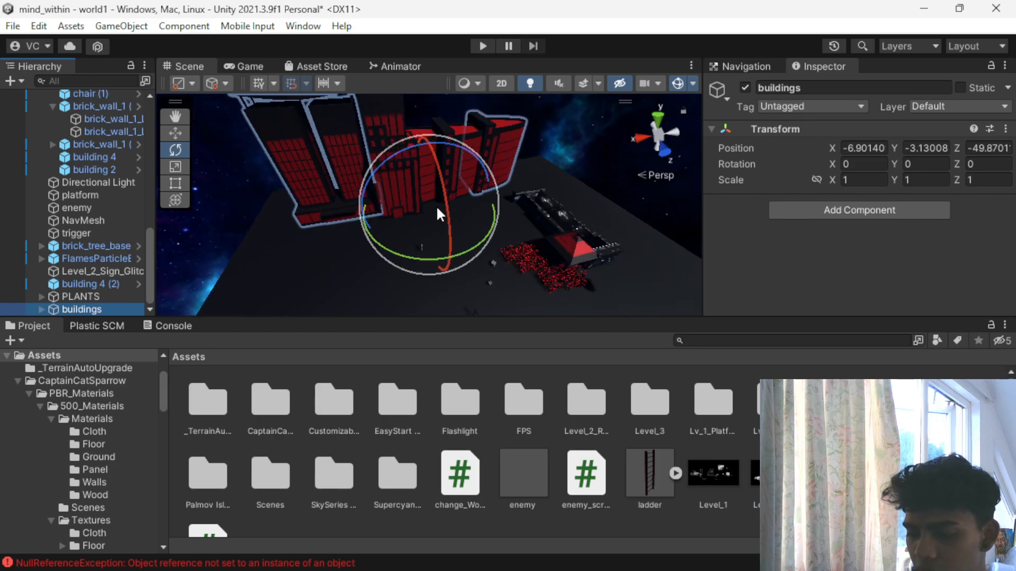
{"action": "key", "text": "w"}
{"action": "key", "text": "ctrl+d"}
{"action": "left_click_drag", "start_coordinate": [453, 243], "coordinate": [384, 287]}
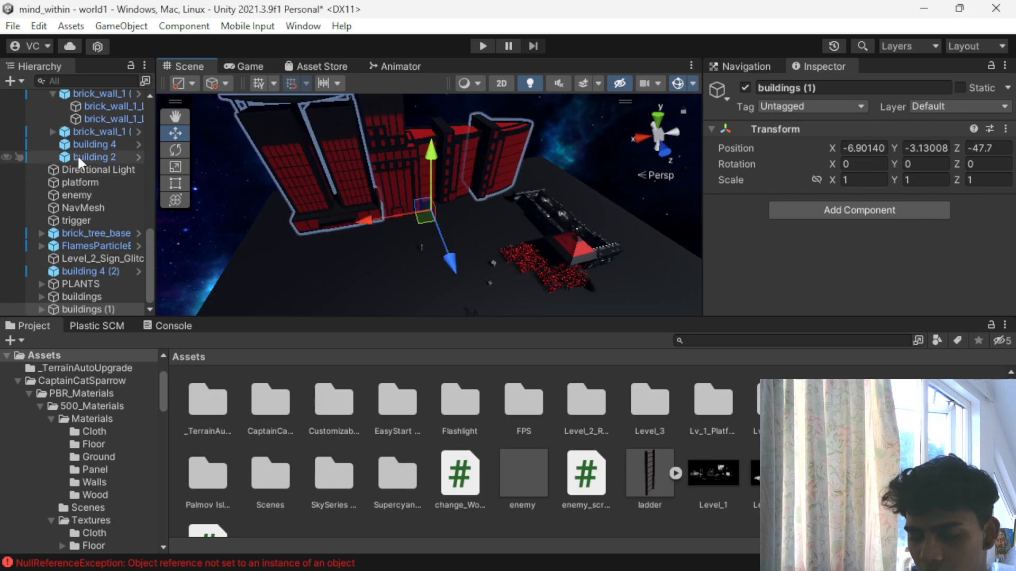
{"action": "key", "text": "ctrl+z"}
{"action": "key", "text": "ctrl+z"}
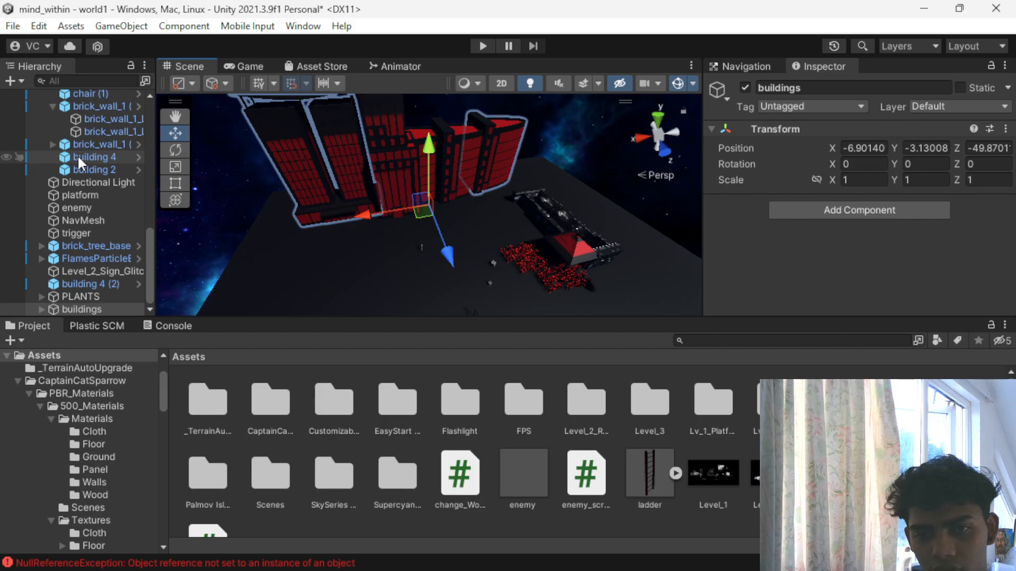
- Add building 4 and building 2 from the level group to the buildings object
{"action": "left_click", "coordinate": [78, 157], "text": "shift"}
{"action": "left_click", "coordinate": [79, 159]}
{"action": "left_click", "coordinate": [80, 168], "text": "shift"}
{"action": "left_click_drag", "start_coordinate": [78, 164], "coordinate": [62, 310]}
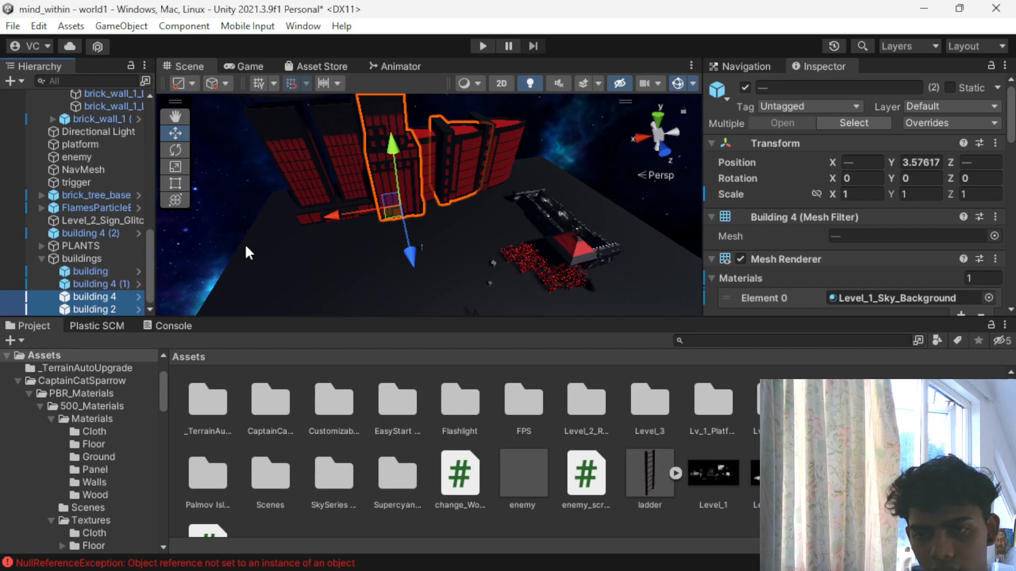
{"action": "left_click", "coordinate": [297, 208]}
- Duplicate the buildings group and move the copy forward along the Z axis to -29
{"action": "left_click", "coordinate": [98, 259]}
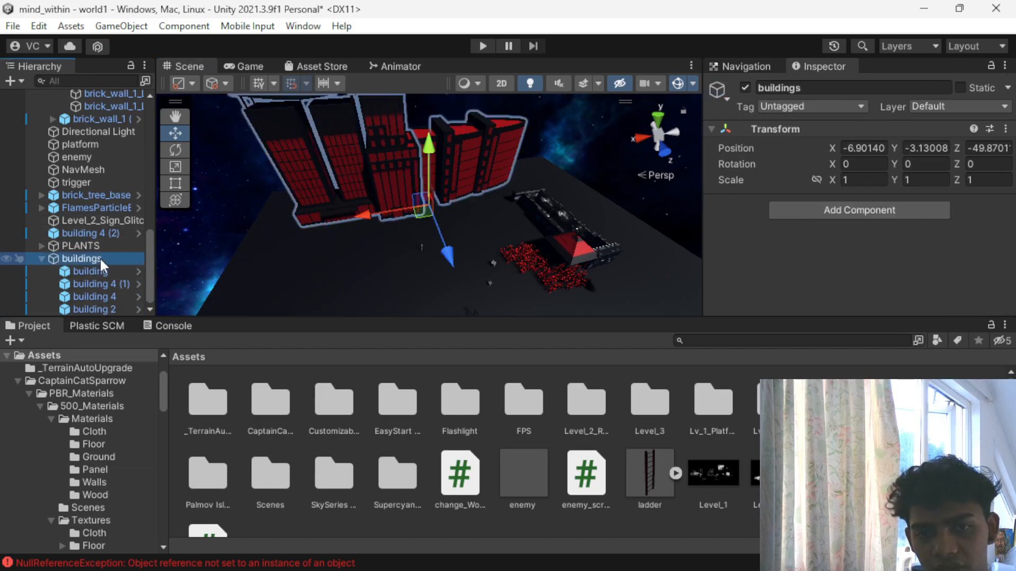
{"action": "key", "text": "ctrl+d"}
{"action": "left_click_drag", "start_coordinate": [450, 255], "coordinate": [263, 360]}
- Rotate the duplicated buildings group to about 93 degrees around Y and move it to about X 18.5, Z -30.4
{"action": "key", "text": "r"}
{"action": "key", "text": "e"}
{"action": "key", "text": "ctrl+z"}
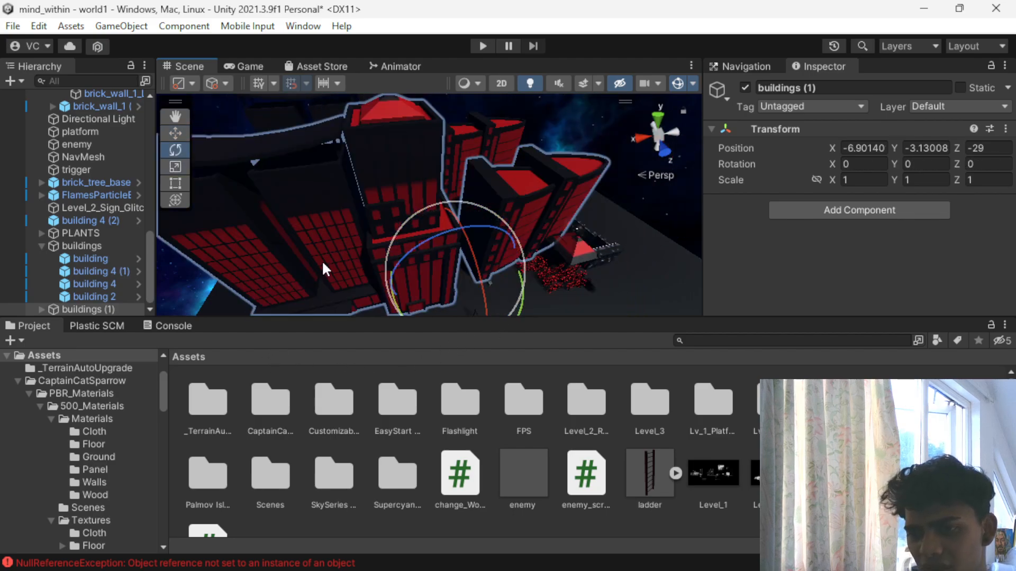
{"action": "left_click_drag", "start_coordinate": [488, 303], "coordinate": [375, 320]}
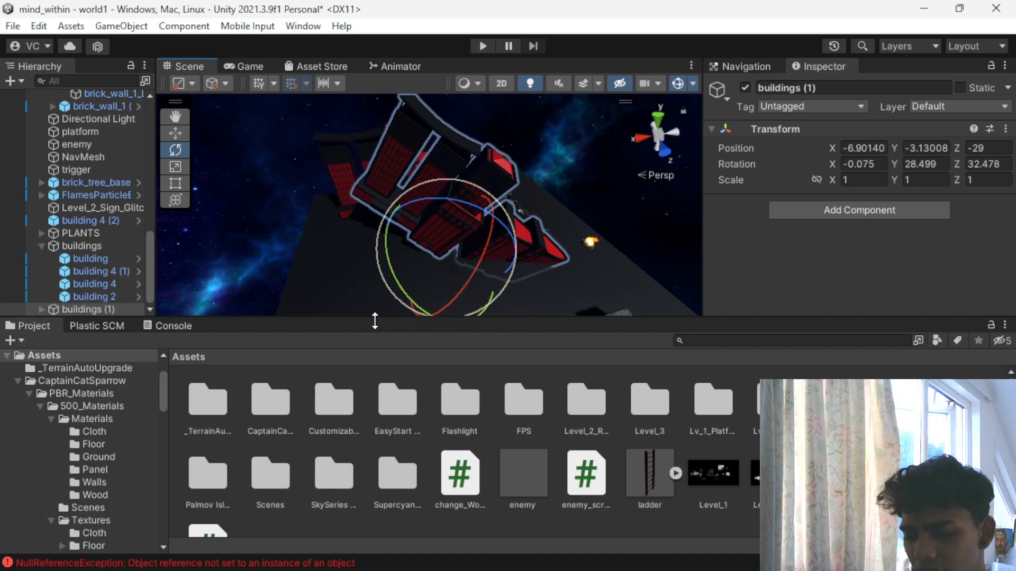
{"action": "key", "text": "ctrl+z"}
{"action": "left_click_drag", "start_coordinate": [393, 284], "coordinate": [217, 151]}
{"action": "key", "text": "w"}
{"action": "left_click_drag", "start_coordinate": [402, 257], "coordinate": [352, 151]}
- Delete the post_1 object standing on the open ground in front of the buildings
{"action": "scroll", "coordinate": [418, 258], "scroll_direction": "up", "scroll_amount": 4}
{"action": "scroll", "coordinate": [337, 219], "scroll_direction": "up", "scroll_amount": 6}
{"action": "scroll", "coordinate": [312, 233], "scroll_direction": "down", "scroll_amount": 4}
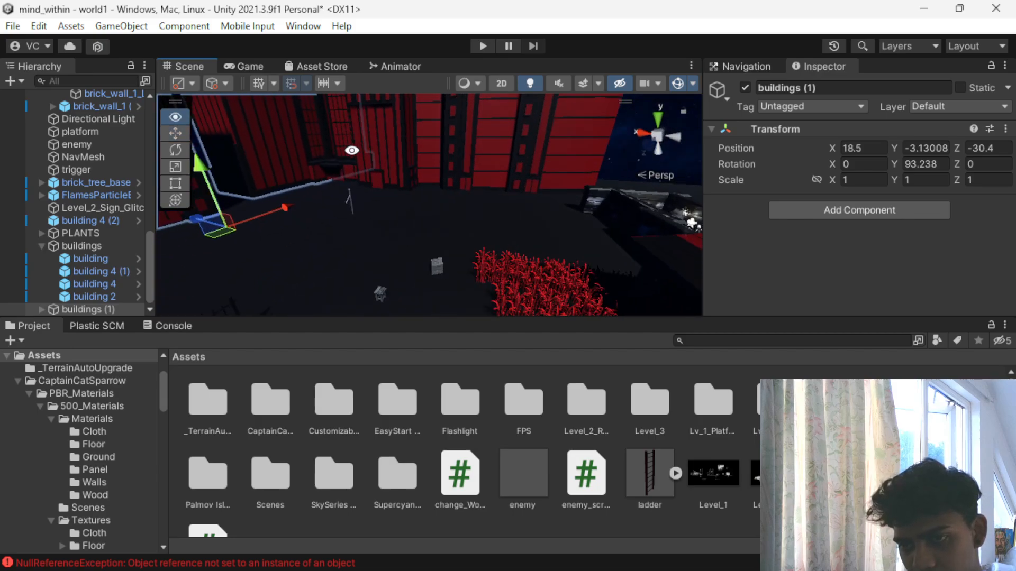
{"action": "left_click", "coordinate": [347, 201]}
{"action": "left_click", "coordinate": [350, 198]}
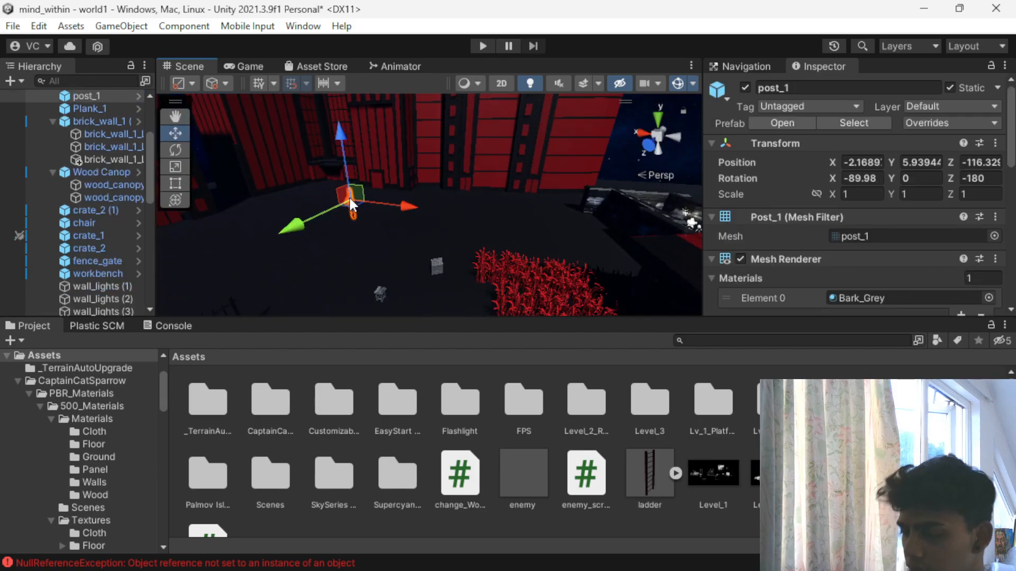
{"action": "key", "text": "Delete"}
- Delete the iron fence gate standing on the dark platform
{"action": "scroll", "coordinate": [384, 214], "scroll_direction": "down", "scroll_amount": 3}
{"action": "left_click_drag", "start_coordinate": [385, 217], "coordinate": [545, 168], "text": "alt"}
{"action": "left_click", "coordinate": [516, 204]}
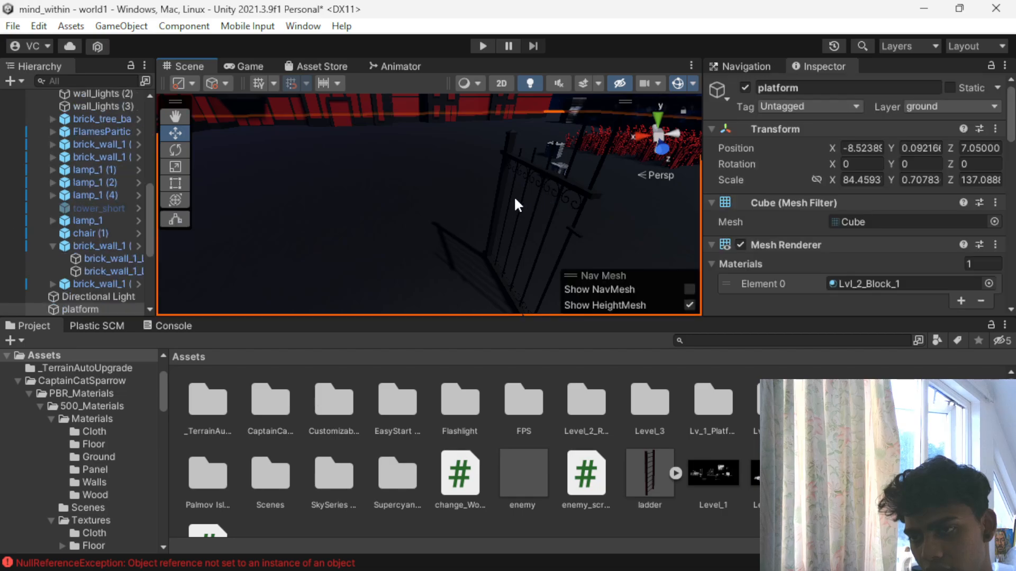
{"action": "left_click", "coordinate": [503, 167]}
{"action": "key", "text": "Delete"}
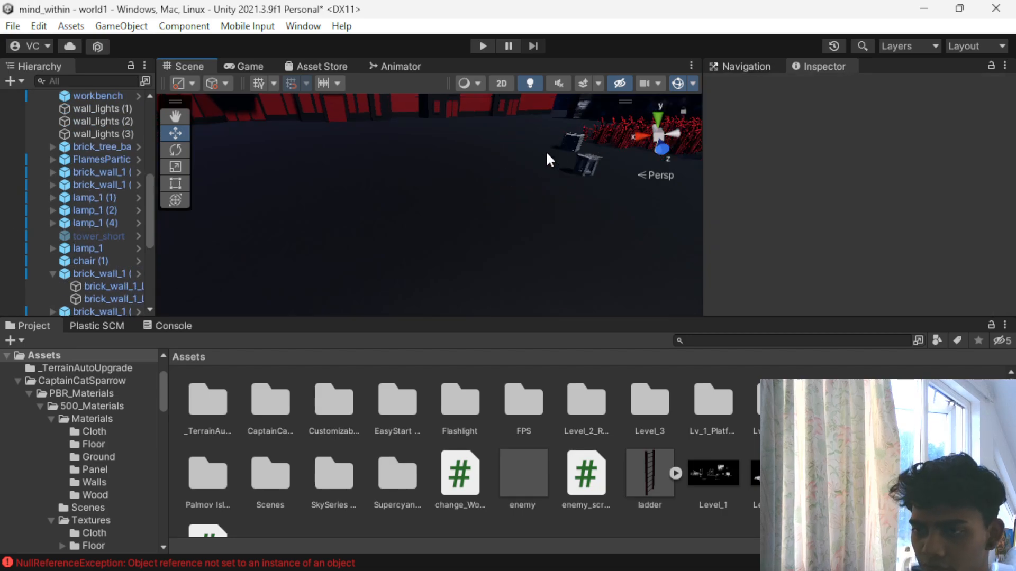
- Examine the small props beside the red plant field and the placement of the surrounding building rows
{"action": "scroll", "coordinate": [547, 153], "scroll_direction": "down", "scroll_amount": 3}
{"action": "left_click_drag", "start_coordinate": [550, 185], "coordinate": [488, 229], "text": "alt"}
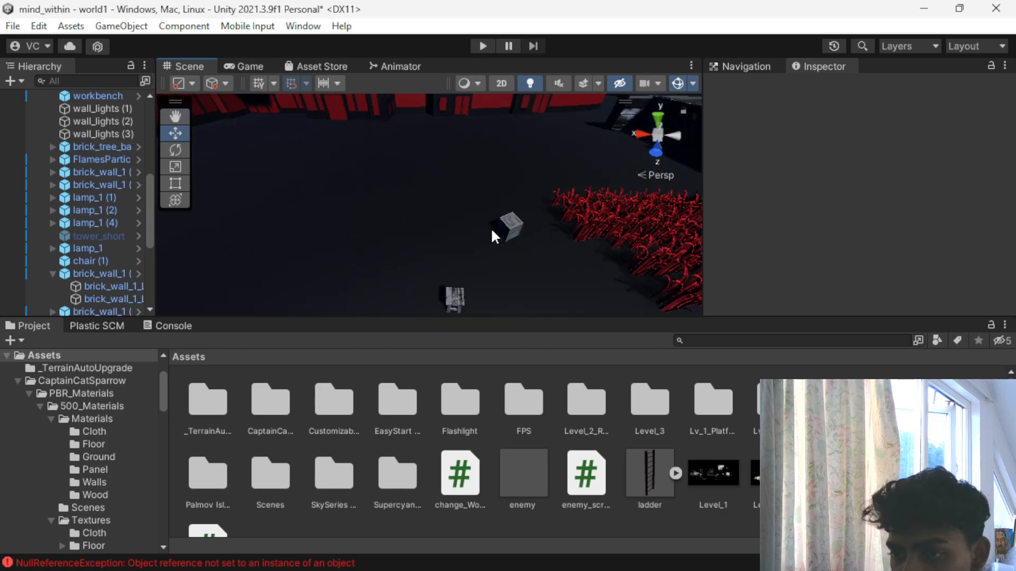
{"action": "left_click", "coordinate": [512, 221]}
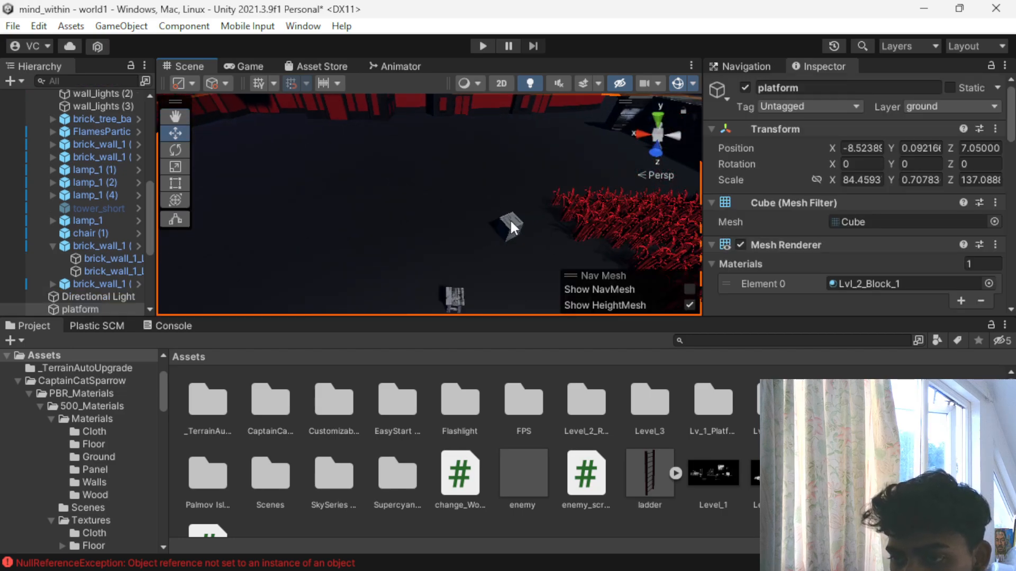
{"action": "scroll", "coordinate": [361, 219], "scroll_direction": "down", "scroll_amount": 3}
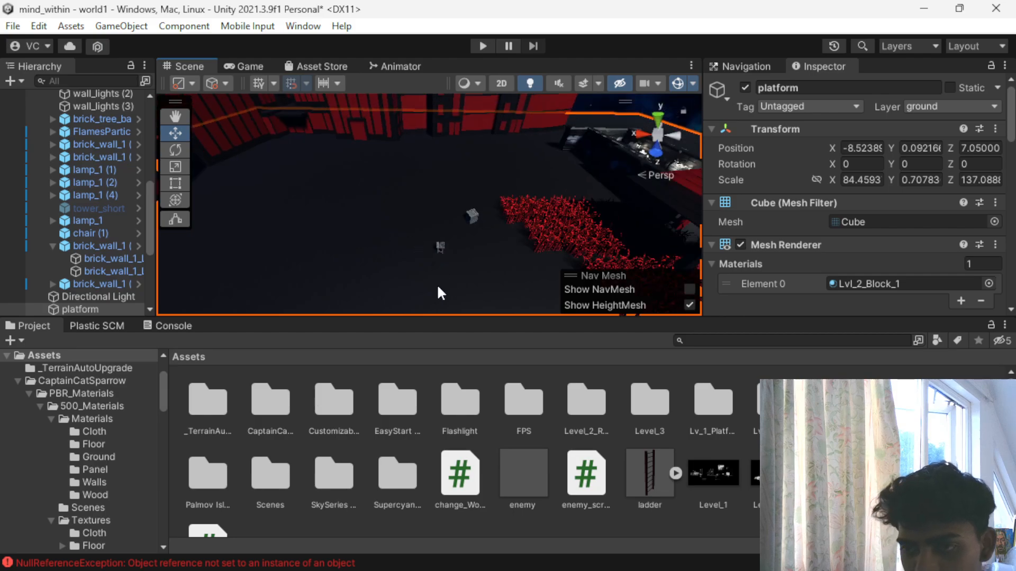
{"action": "scroll", "coordinate": [469, 217], "scroll_direction": "down", "scroll_amount": 3}
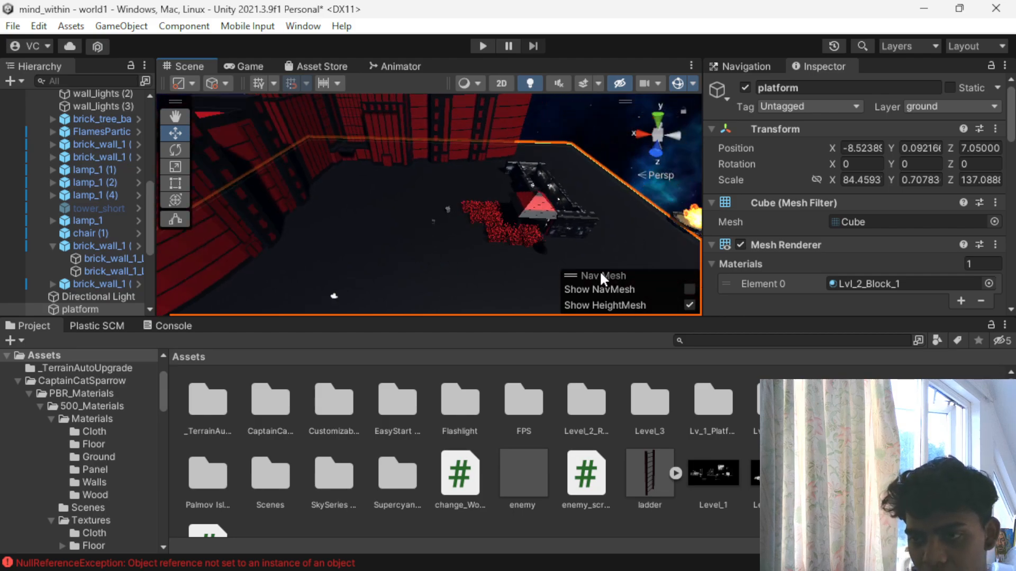
{"action": "left_click", "coordinate": [608, 147]}
{"action": "scroll", "coordinate": [468, 234], "scroll_direction": "up", "scroll_amount": 8}
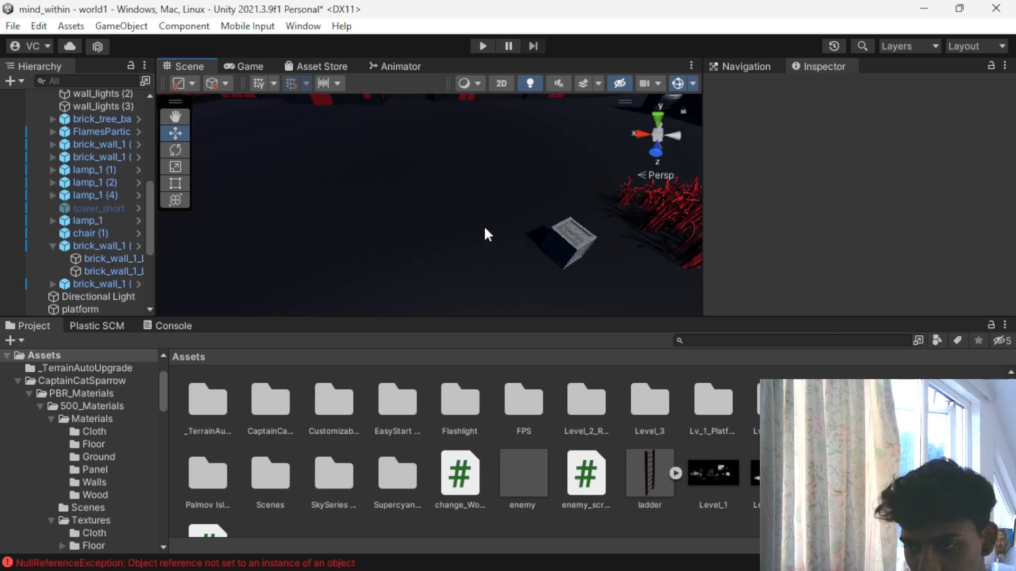
{"action": "middle_click_drag", "start_coordinate": [481, 228], "coordinate": [463, 213]}
{"action": "left_click", "coordinate": [461, 213]}
{"action": "left_click_drag", "start_coordinate": [451, 139], "coordinate": [305, 276], "text": "alt"}
{"action": "scroll", "coordinate": [398, 217], "scroll_direction": "down", "scroll_amount": 6}
{"action": "middle_click_drag", "start_coordinate": [322, 215], "coordinate": [461, 215]}
{"action": "left_click_drag", "start_coordinate": [462, 214], "coordinate": [354, 181], "text": "alt"}
{"action": "scroll", "coordinate": [459, 211], "scroll_direction": "up", "scroll_amount": 5}
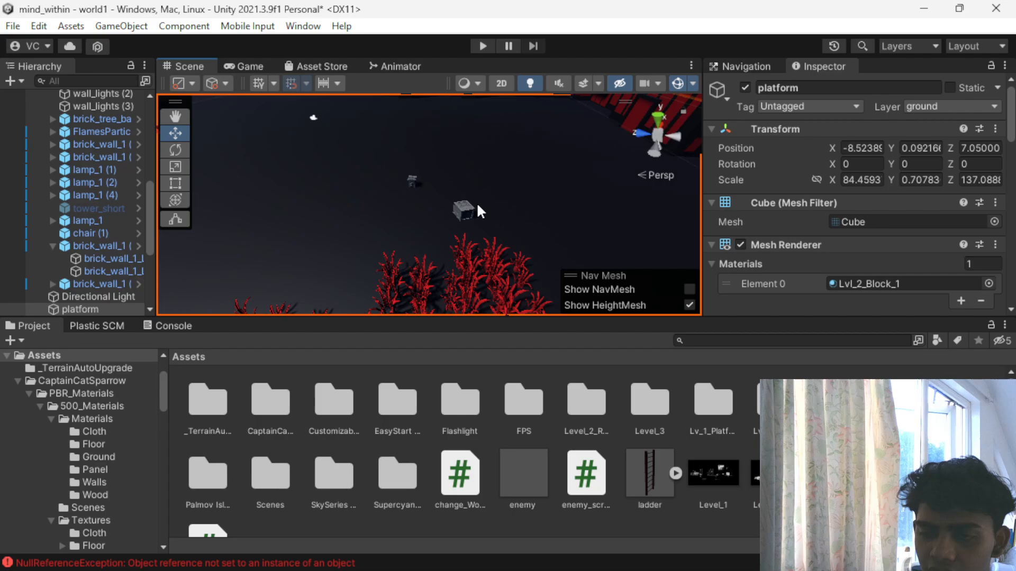
{"action": "middle_click_drag", "start_coordinate": [467, 195], "coordinate": [488, 216]}
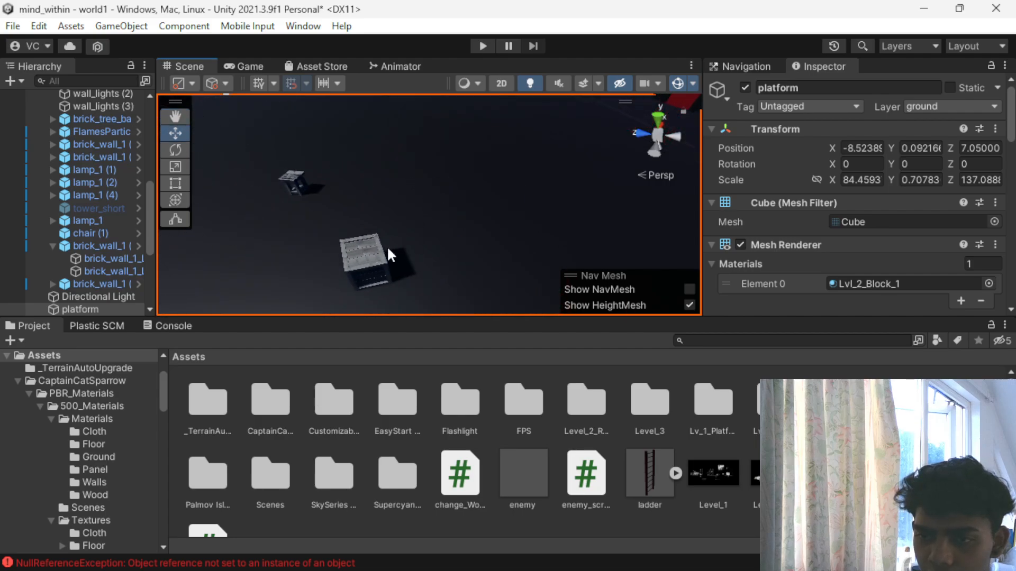
{"action": "scroll", "coordinate": [379, 239], "scroll_direction": "down", "scroll_amount": 10}
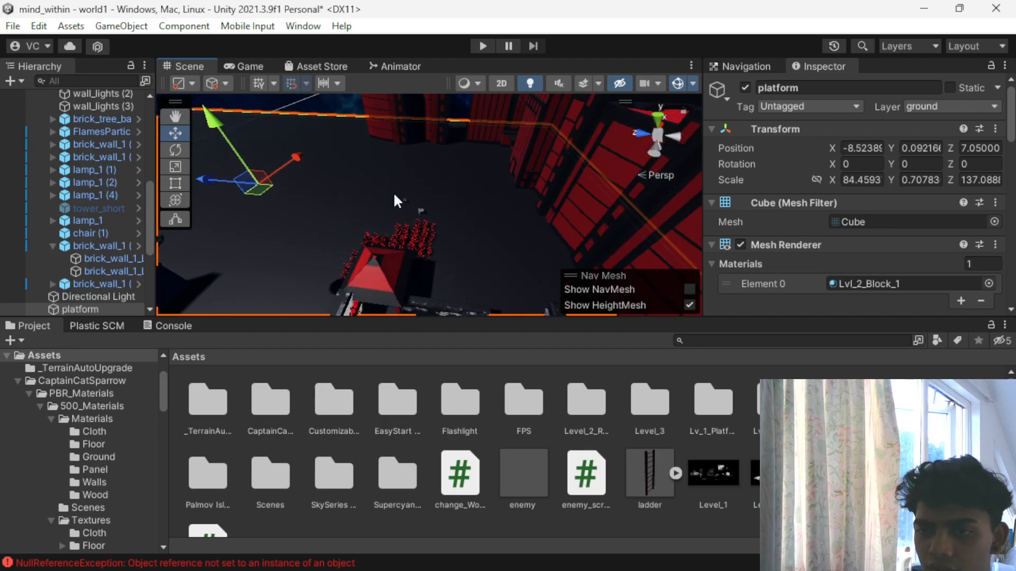
{"action": "scroll", "coordinate": [385, 209], "scroll_direction": "down", "scroll_amount": 3}
{"action": "left_click_drag", "start_coordinate": [385, 209], "coordinate": [423, 206], "text": "alt"}
- Playtest the level by walking from the alley through the red plants to view the buildings, and stop play mode
{"action": "left_click", "coordinate": [482, 47]}
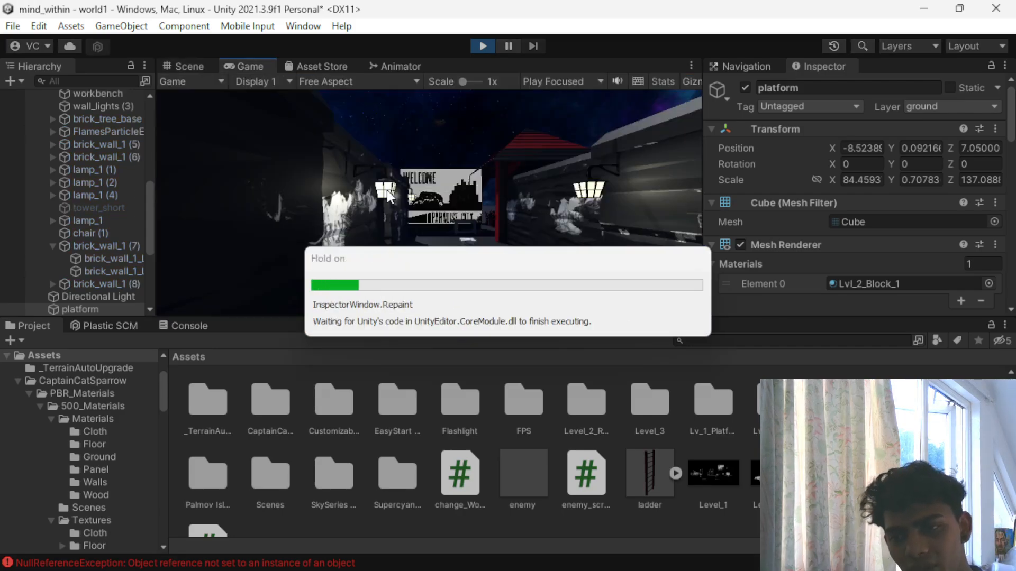
{"action": "left_click", "coordinate": [387, 191]}
{"action": "key", "text": "w"}
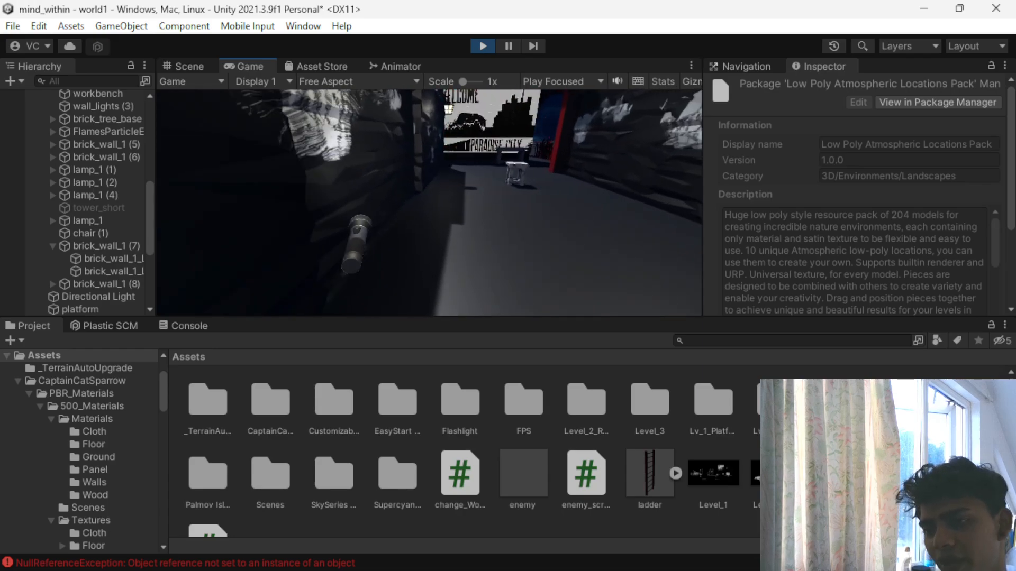
{"action": "key", "text": "w"}
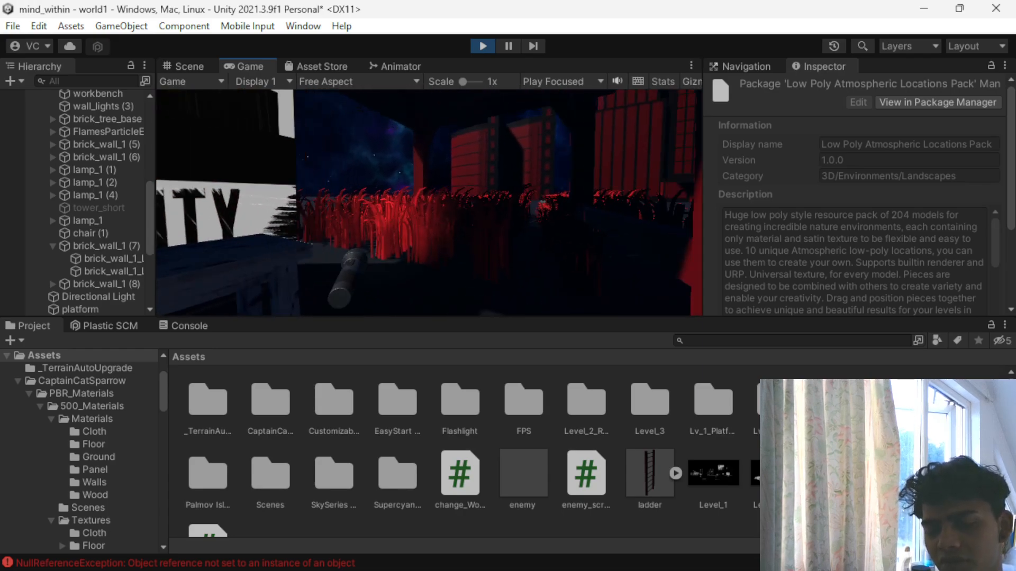
{"action": "key", "text": "w"}
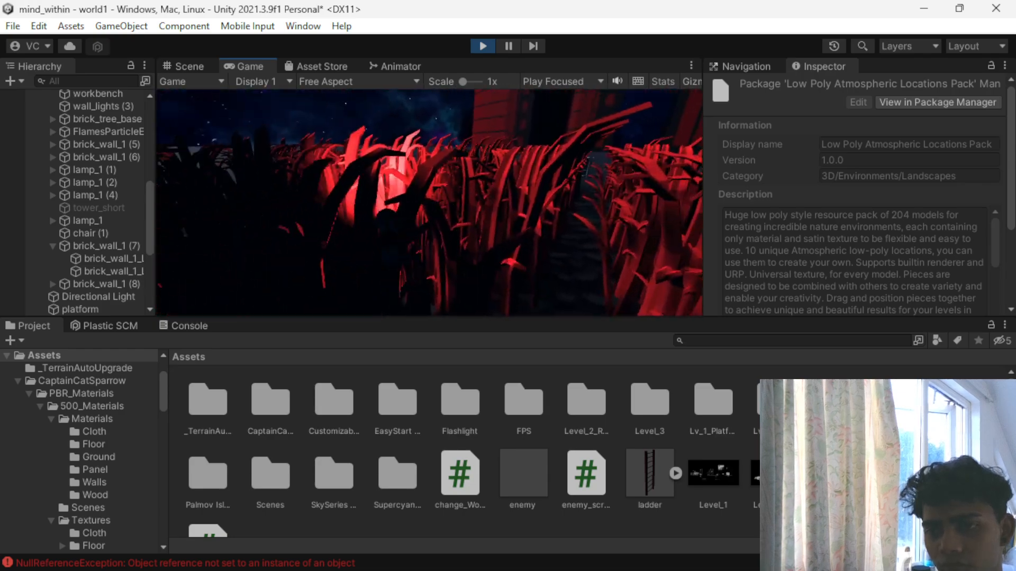
{"action": "key", "text": "w"}
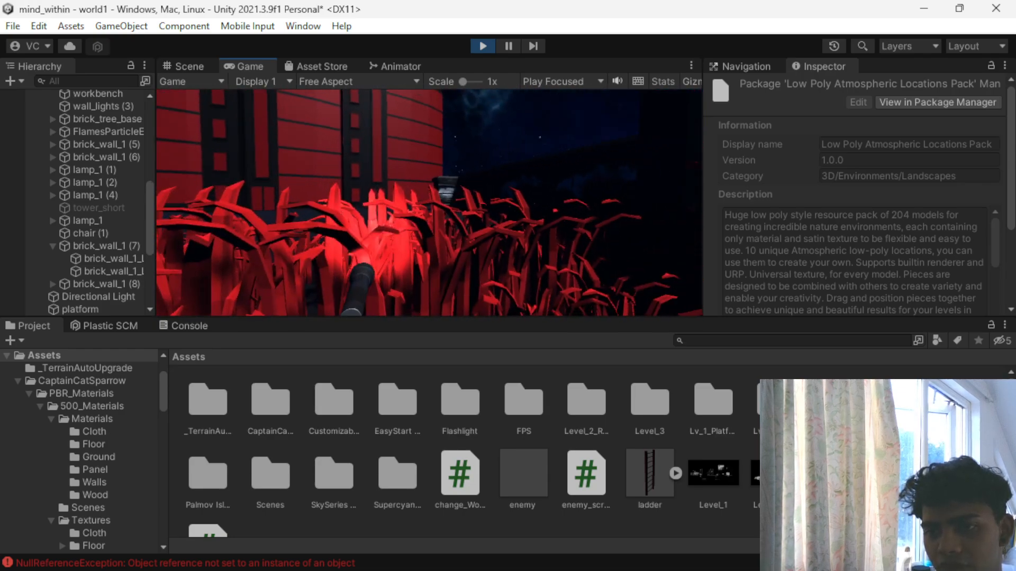
{"action": "key", "text": "w"}
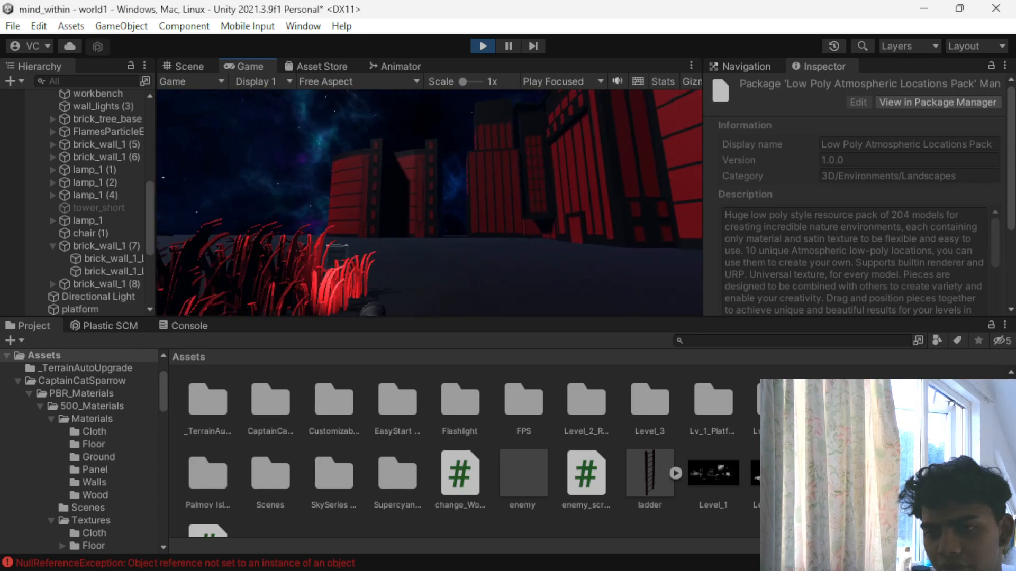
{"action": "key", "text": "w"}
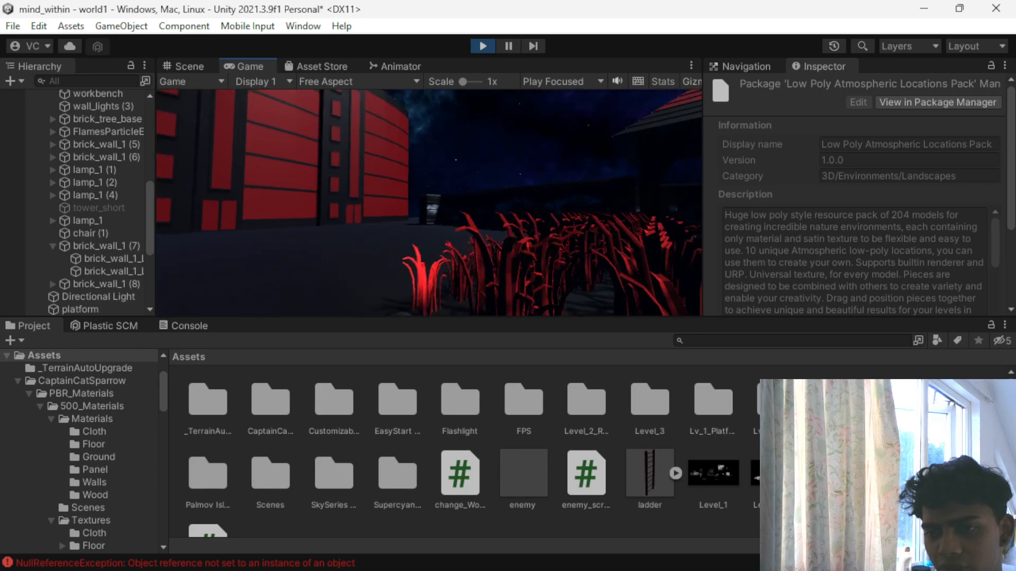
{"action": "key", "text": "w"}
{"action": "key", "text": "Escape"}
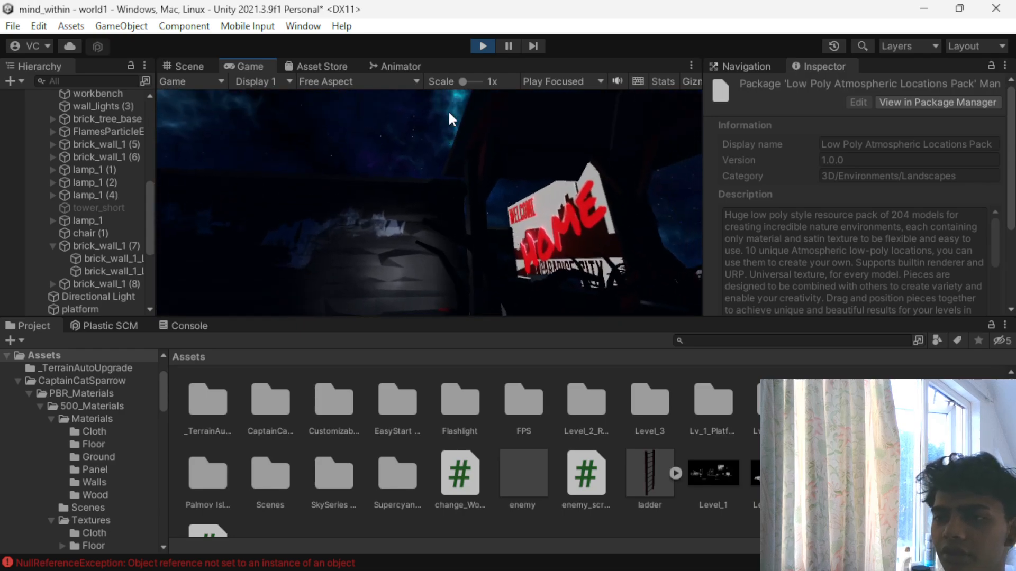
{"action": "left_click", "coordinate": [482, 46]}
{"action": "scroll", "coordinate": [379, 249], "scroll_direction": "up", "scroll_amount": 3}
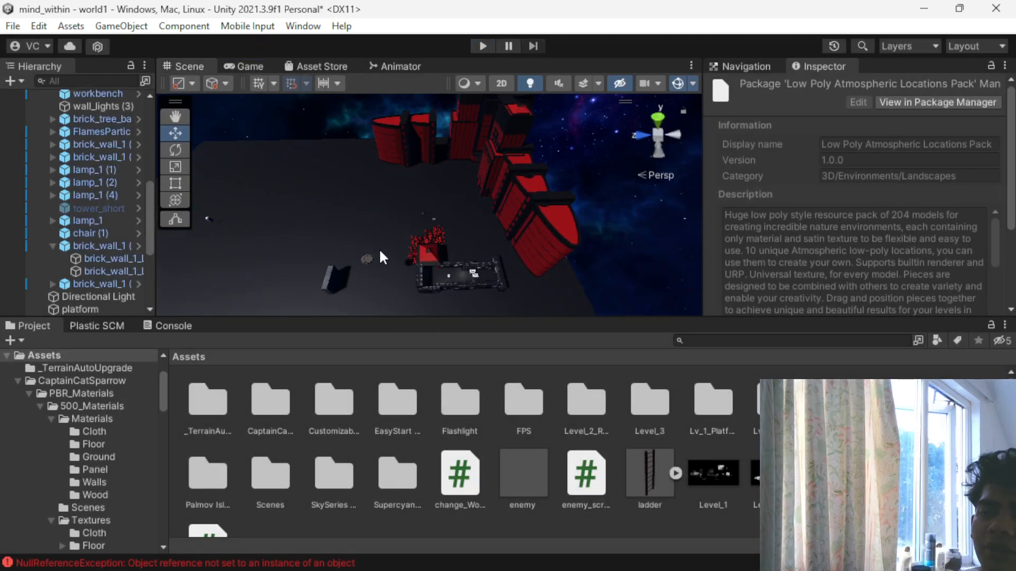
{"action": "middle_click_drag", "start_coordinate": [359, 296], "coordinate": [355, 98]}
{"action": "scroll", "coordinate": [326, 204], "scroll_direction": "down", "scroll_amount": 2}
{"action": "right_click_drag", "start_coordinate": [326, 204], "coordinate": [423, 244]}
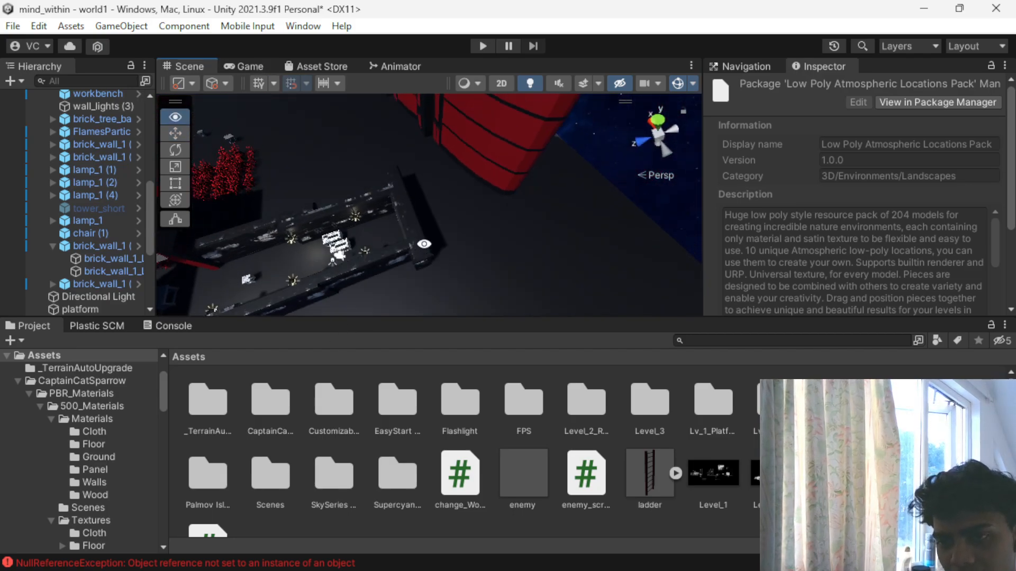
- Duplicate the brick wall at the alley's end and move the copy to about X -6.82, Z 8.3 beside the red plants
{"action": "left_click", "coordinate": [415, 224]}
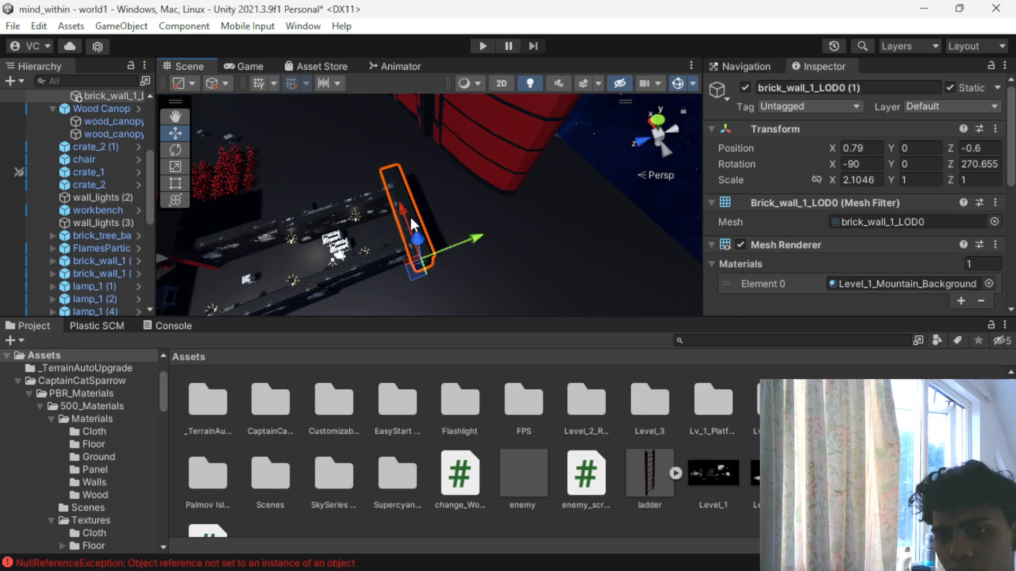
{"action": "scroll", "coordinate": [410, 228], "scroll_direction": "down", "scroll_amount": 3}
{"action": "left_click_drag", "start_coordinate": [295, 187], "coordinate": [633, 168], "text": "alt"}
{"action": "key", "text": "ctrl+d"}
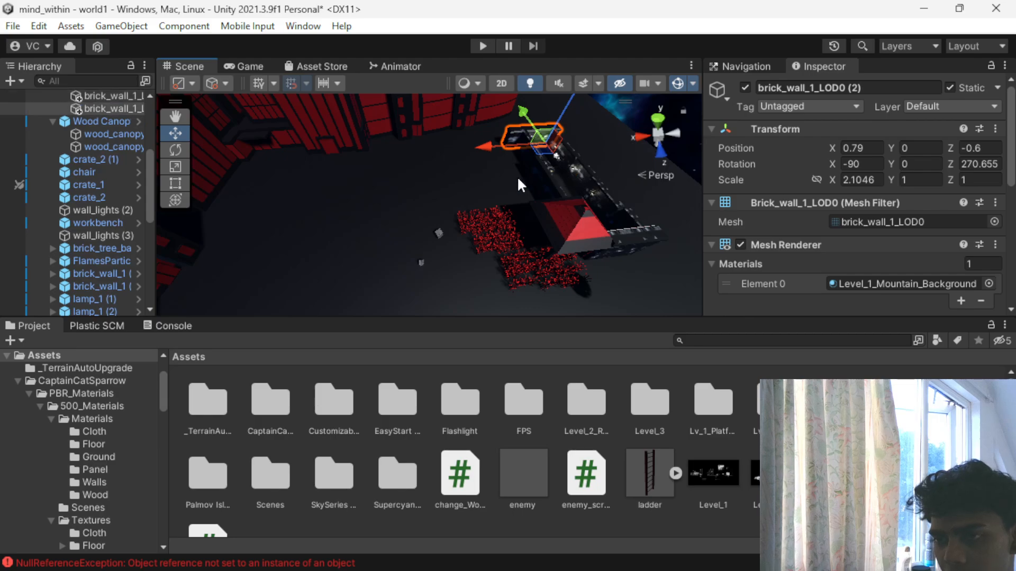
{"action": "left_click_drag", "start_coordinate": [476, 148], "coordinate": [439, 157]}
{"action": "left_click_drag", "start_coordinate": [470, 109], "coordinate": [473, 173]}
{"action": "scroll", "coordinate": [445, 247], "scroll_direction": "up", "scroll_amount": 5}
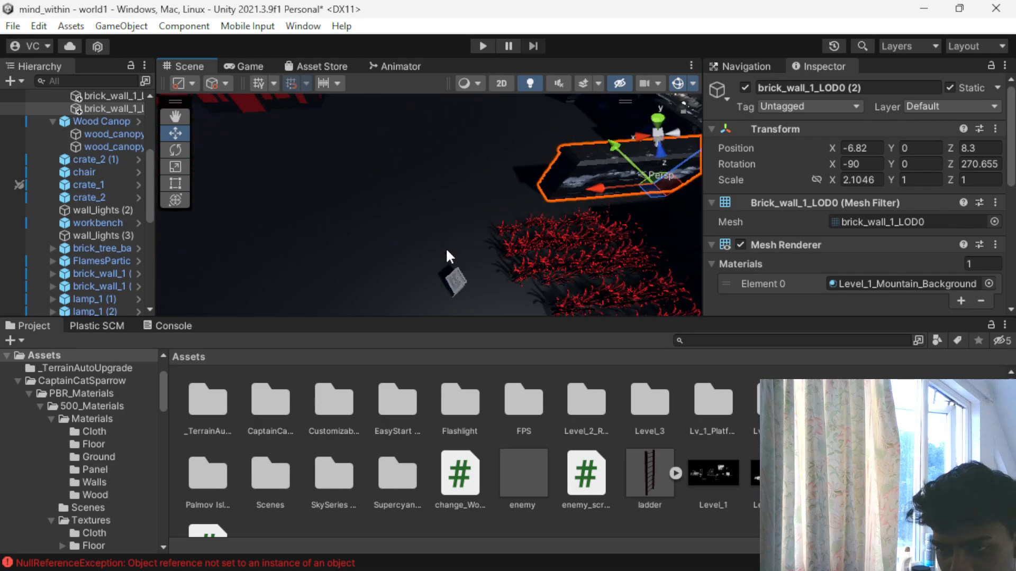
- Duplicate the relocated brick wall and line the copy up end to end at about X -6.76, Z 18.27 along the plant field
{"action": "left_click_drag", "start_coordinate": [589, 186], "coordinate": [490, 268]}
{"action": "key", "text": "ctrl+d"}
{"action": "scroll", "coordinate": [500, 284], "scroll_direction": "down", "scroll_amount": 3}
{"action": "scroll", "coordinate": [501, 288], "scroll_direction": "up", "scroll_amount": 3}
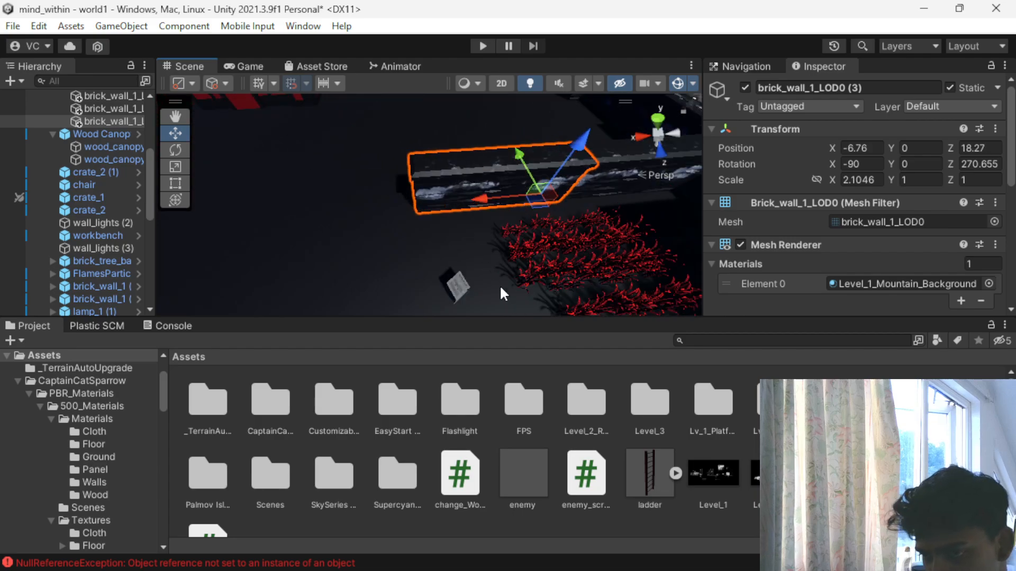
{"action": "scroll", "coordinate": [501, 288], "scroll_direction": "down", "scroll_amount": 2}
{"action": "left_click_drag", "start_coordinate": [501, 289], "coordinate": [521, 238], "text": "alt"}
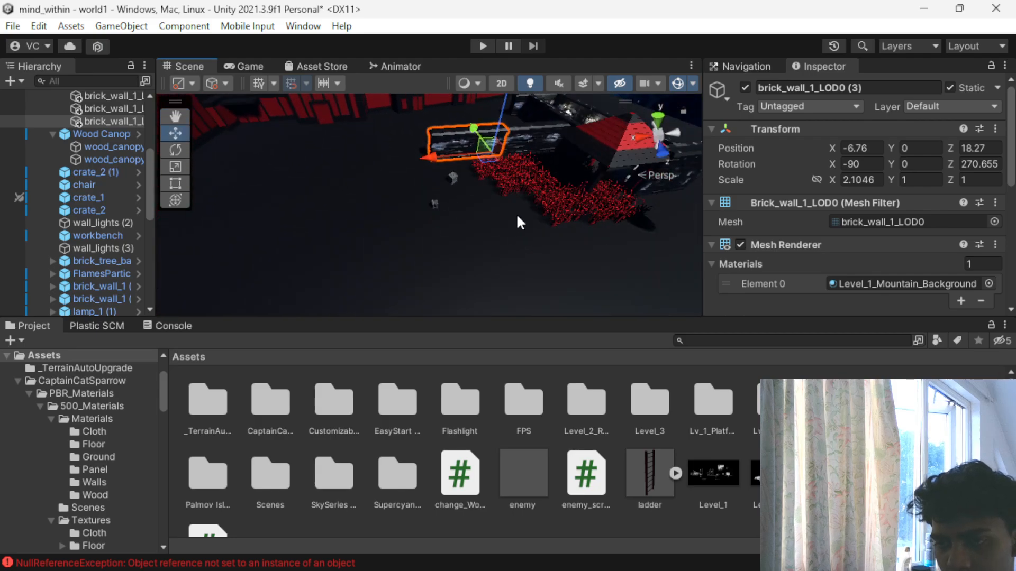
{"action": "scroll", "coordinate": [517, 222], "scroll_direction": "up", "scroll_amount": 5}
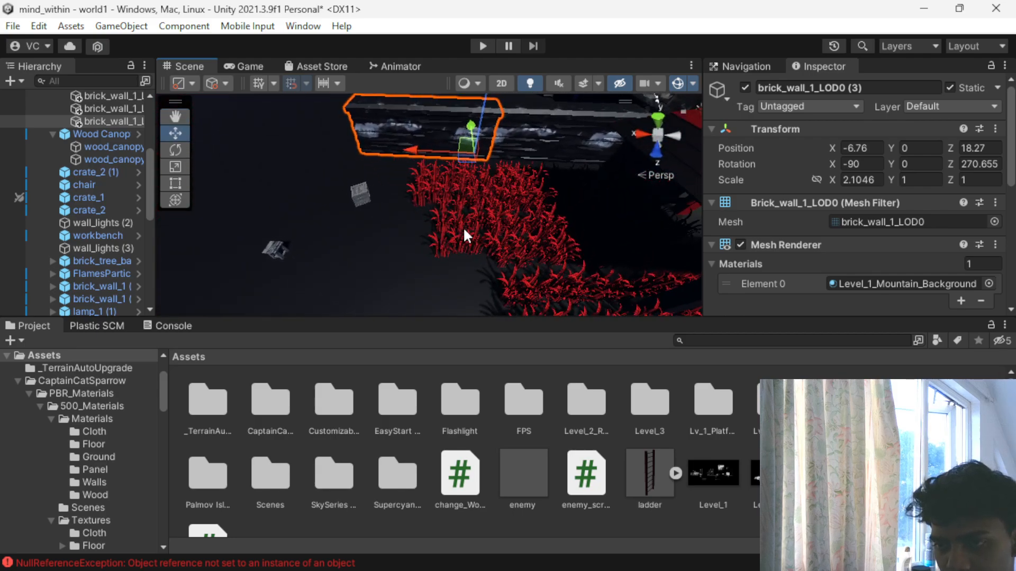
- Duplicate the whole top-level PLANTS group containing the red plant field
{"action": "left_click", "coordinate": [464, 230]}
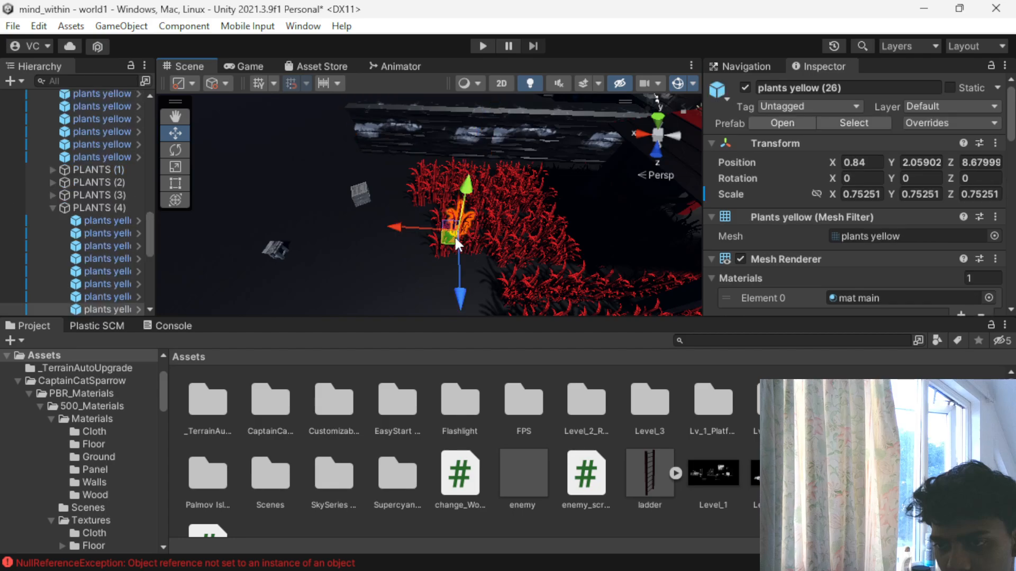
{"action": "left_click", "coordinate": [52, 205]}
{"action": "scroll", "coordinate": [368, 229], "scroll_direction": "up", "scroll_amount": 2}
{"action": "scroll", "coordinate": [101, 226], "scroll_direction": "up", "scroll_amount": 4}
{"action": "scroll", "coordinate": [100, 228], "scroll_direction": "up", "scroll_amount": 3}
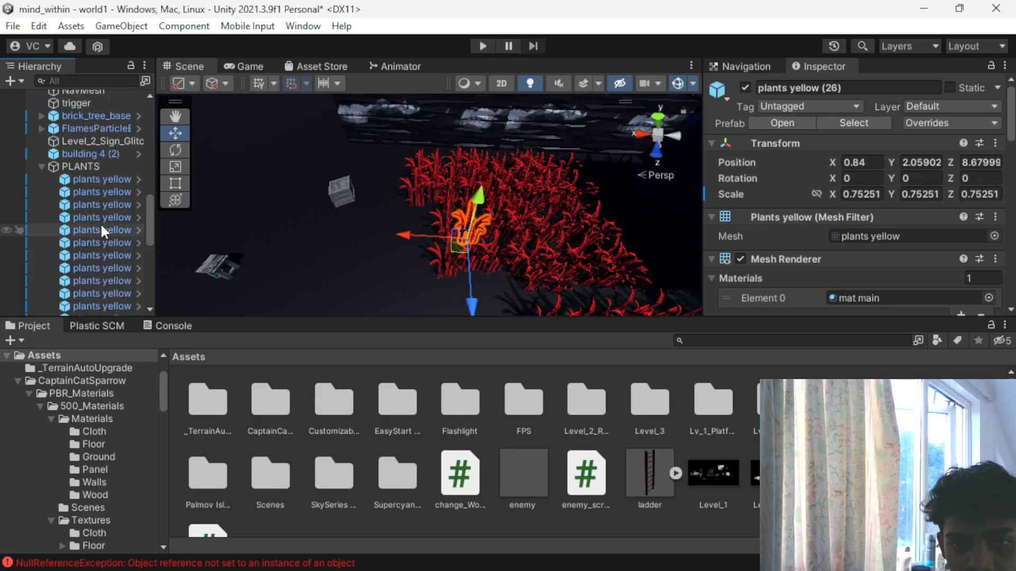
{"action": "left_click", "coordinate": [35, 165]}
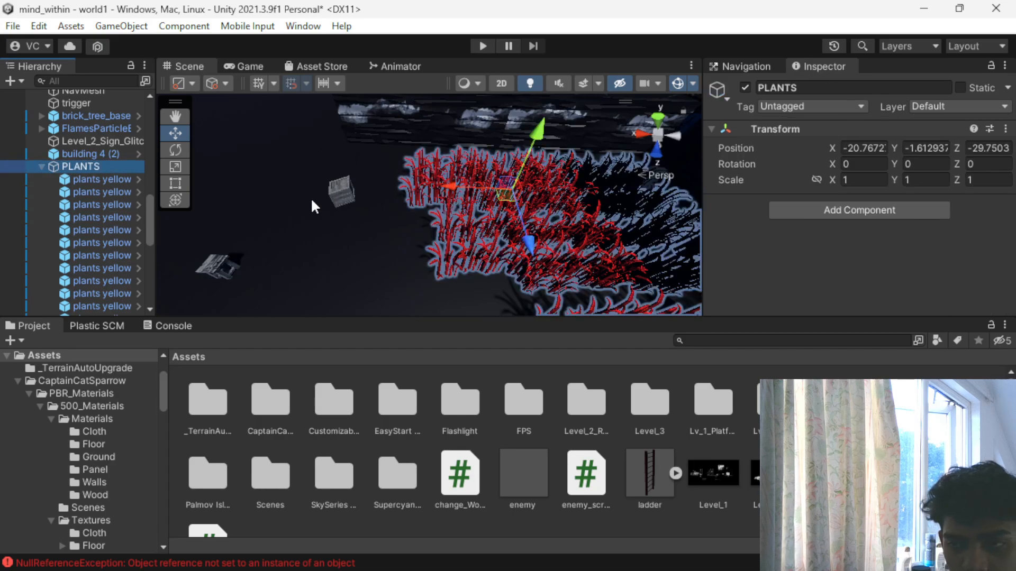
{"action": "scroll", "coordinate": [476, 187], "scroll_direction": "down", "scroll_amount": 3}
{"action": "key", "text": "ctrl+d"}
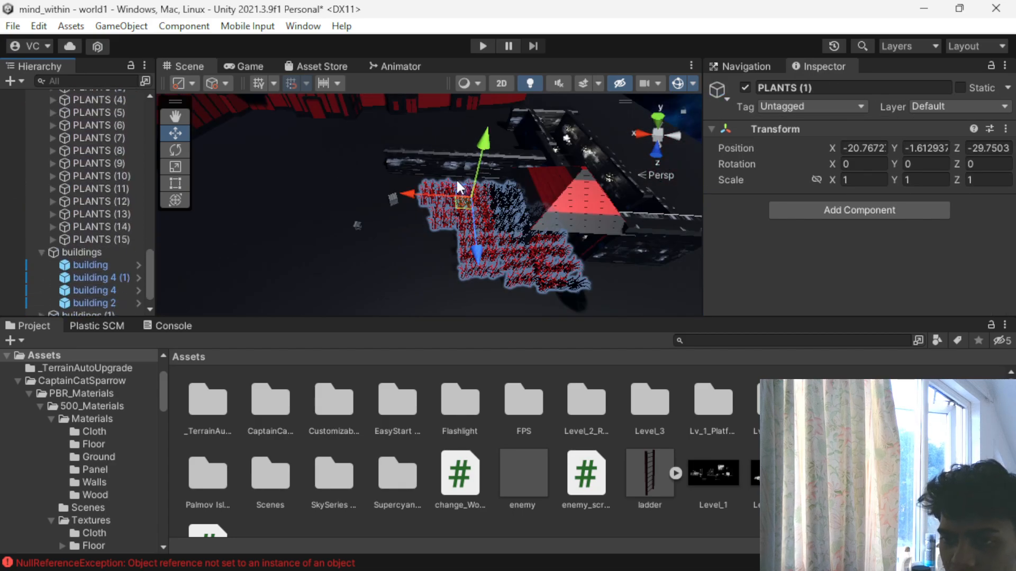
- Move the copied PLANTS group along X to about -12.59, extending the red field over the nearby props
{"action": "left_click_drag", "start_coordinate": [403, 192], "coordinate": [348, 217]}
{"action": "scroll", "coordinate": [405, 258], "scroll_direction": "up", "scroll_amount": 5}
{"action": "left_click_drag", "start_coordinate": [325, 265], "coordinate": [370, 263], "text": "alt"}
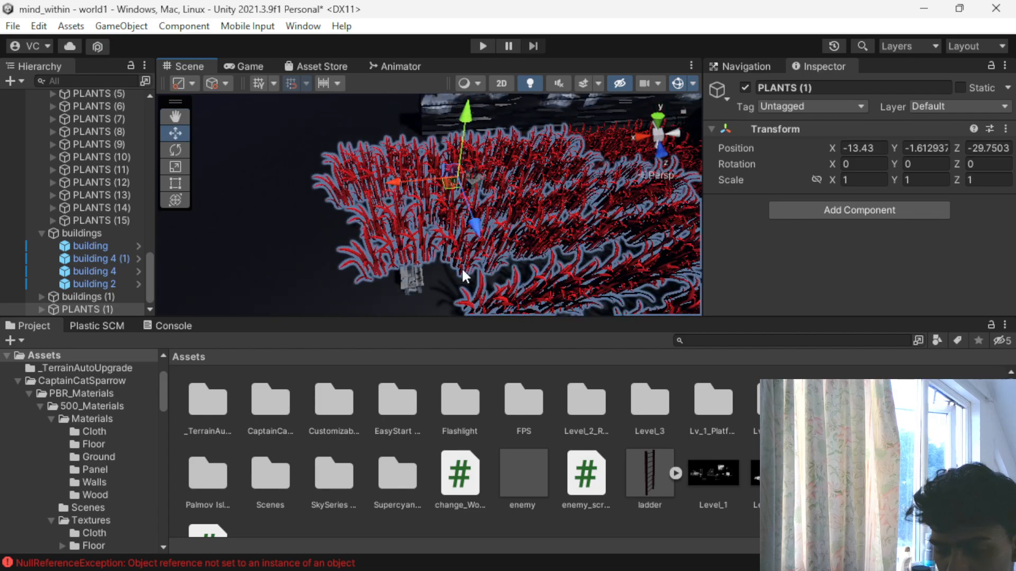
{"action": "left_click_drag", "start_coordinate": [492, 265], "coordinate": [475, 279], "text": "alt"}
{"action": "mouse_move", "coordinate": [371, 219]}
{"action": "left_mouse_down"}
{"action": "mouse_move", "coordinate": [341, 213]}
{"action": "mouse_move", "coordinate": [366, 219]}
{"action": "left_mouse_up"}
{"action": "scroll", "coordinate": [504, 248], "scroll_direction": "up", "scroll_amount": 8}
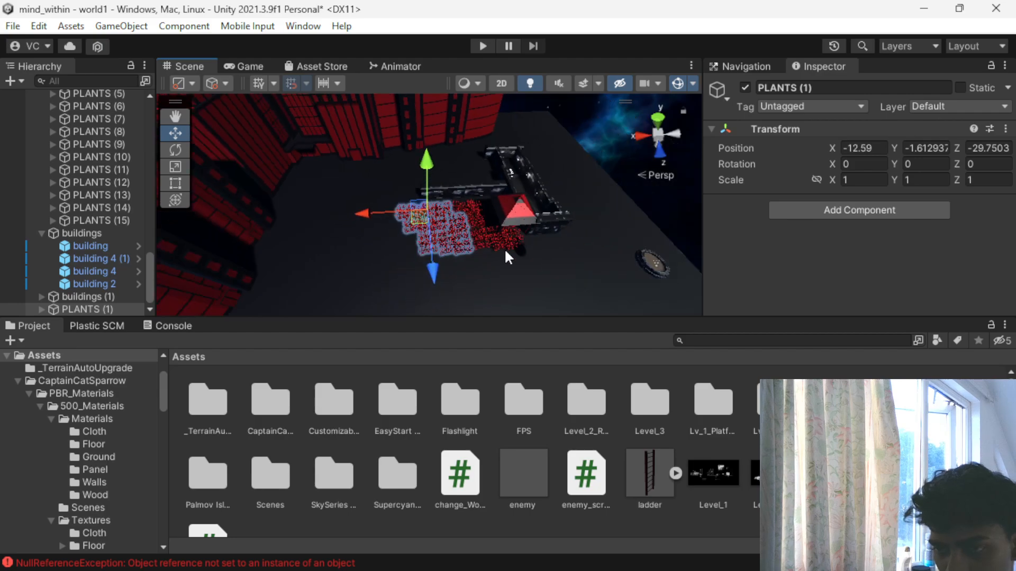
{"action": "scroll", "coordinate": [417, 210], "scroll_direction": "down", "scroll_amount": 5}
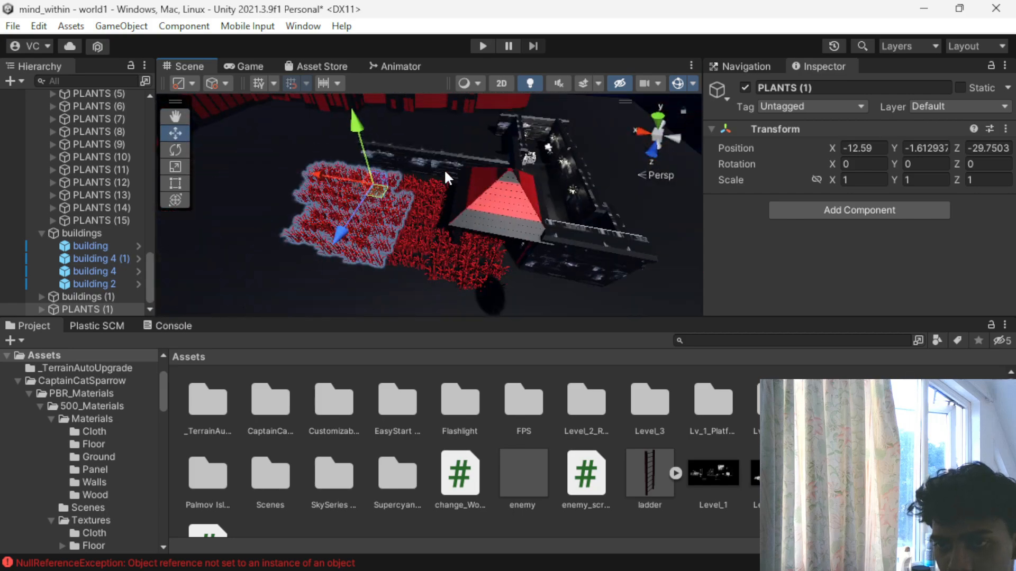
- Duplicate the two brick walls beside the plants and move the copies to the opposite side of the field
{"action": "left_click", "coordinate": [444, 174]}
{"action": "left_click_drag", "start_coordinate": [426, 232], "coordinate": [537, 238], "text": "alt"}
{"action": "left_click", "coordinate": [571, 179]}
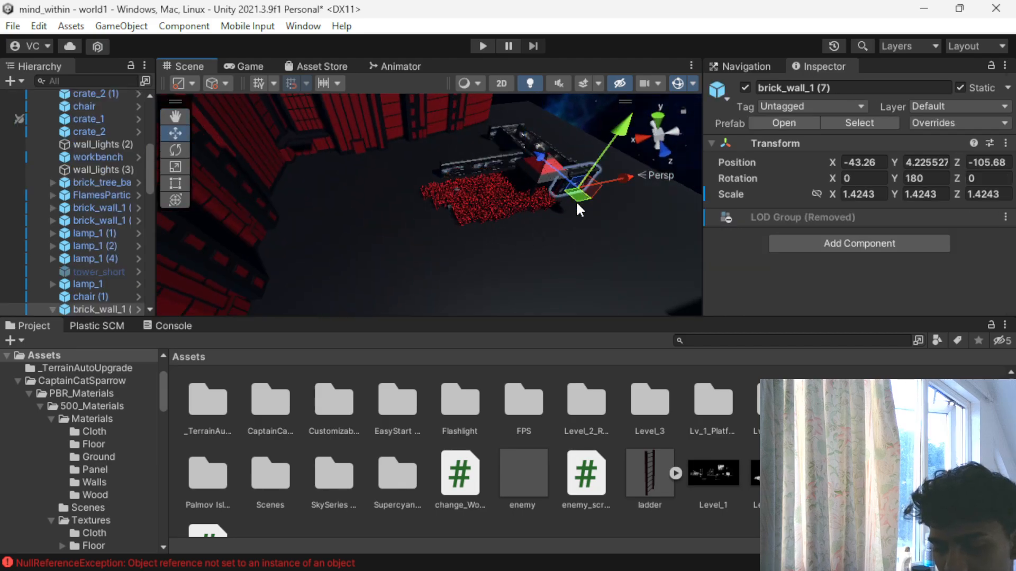
{"action": "scroll", "coordinate": [517, 175], "scroll_direction": "up", "scroll_amount": 2}
{"action": "left_click", "coordinate": [478, 152]}
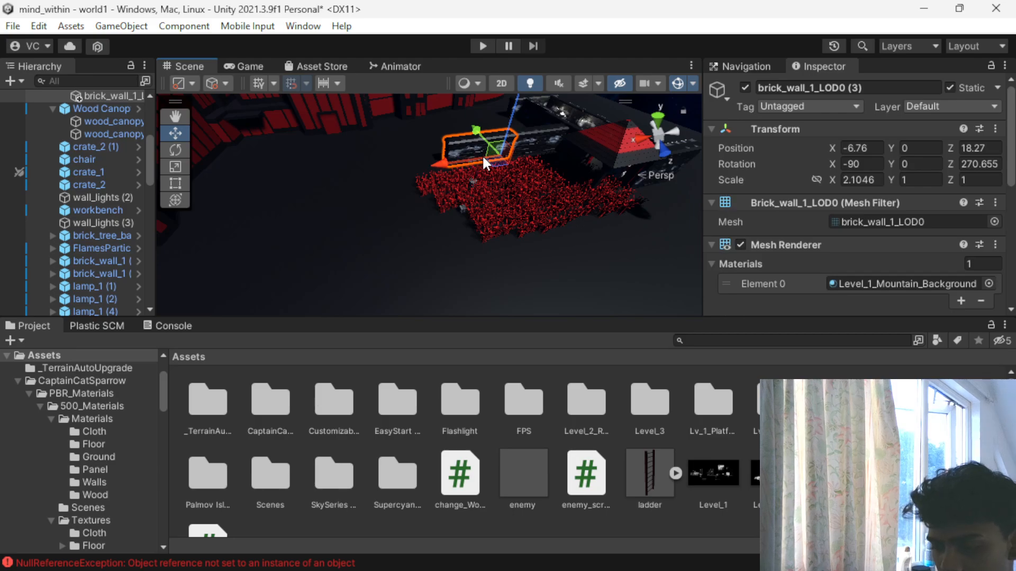
{"action": "left_click", "coordinate": [548, 131], "text": "shift"}
{"action": "key", "text": "ctrl+d"}
{"action": "left_click_drag", "start_coordinate": [527, 133], "coordinate": [584, 230]}
{"action": "scroll", "coordinate": [640, 259], "scroll_direction": "up", "scroll_amount": 3}
{"action": "left_click_drag", "start_coordinate": [685, 271], "coordinate": [515, 259], "text": "alt"}
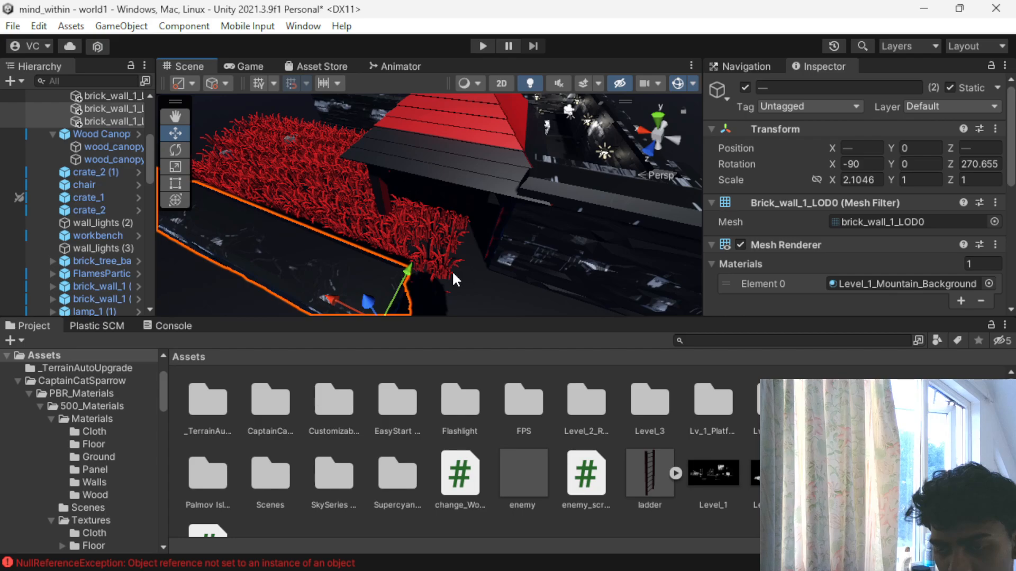
- Align the copied wall pair with the existing wall beside the red canopy, across the outer part of the plant field
{"action": "scroll", "coordinate": [444, 275], "scroll_direction": "down", "scroll_amount": 3}
{"action": "left_click_drag", "start_coordinate": [425, 235], "coordinate": [461, 216]}
{"action": "left_click_drag", "start_coordinate": [364, 216], "coordinate": [512, 290]}
{"action": "scroll", "coordinate": [558, 300], "scroll_direction": "down", "scroll_amount": 3}
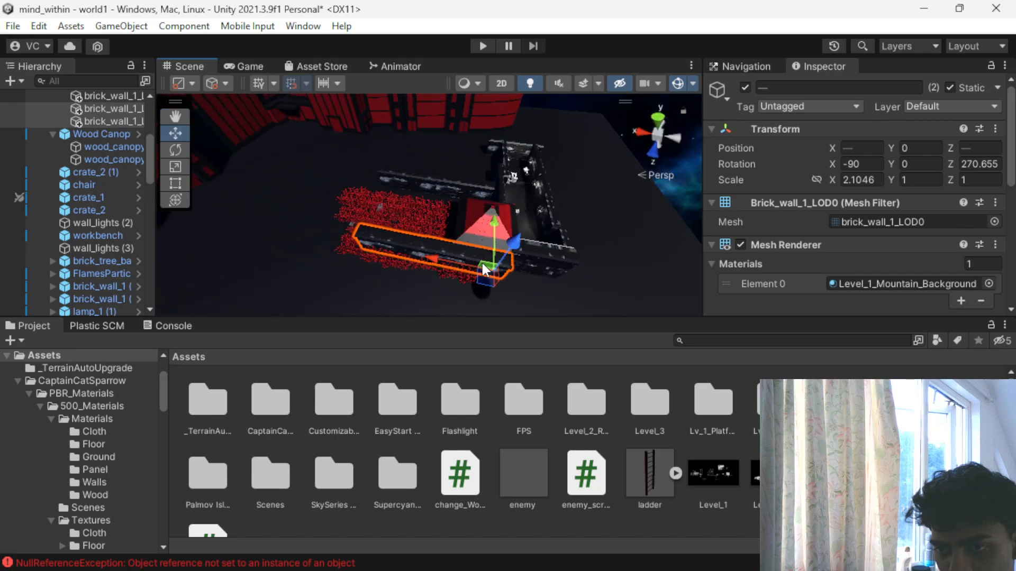
{"action": "left_click_drag", "start_coordinate": [496, 230], "coordinate": [493, 234]}
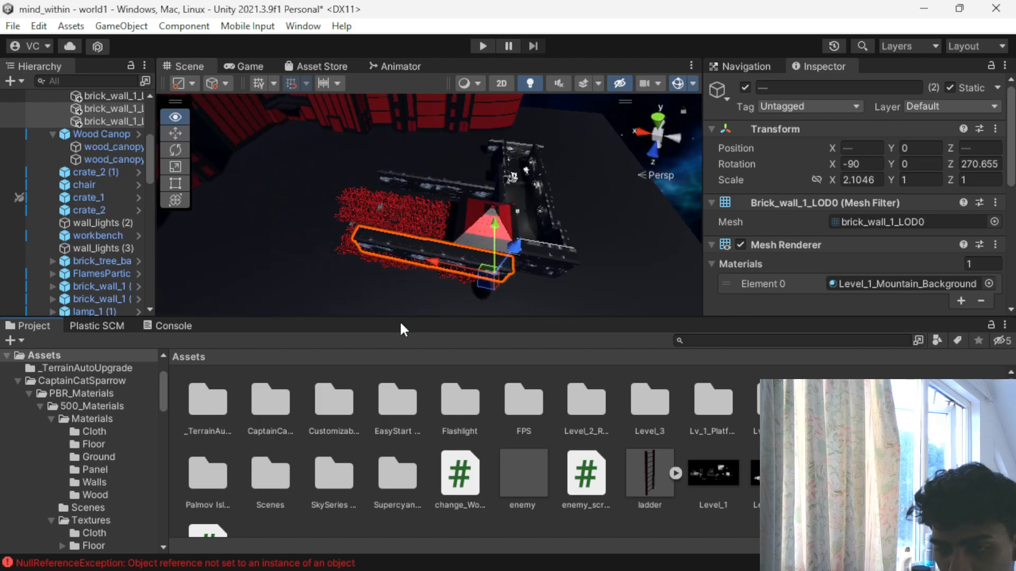
- Select the original pair of walls along the plant field and shift them slightly inward toward the plants
{"action": "left_click", "coordinate": [386, 266]}
{"action": "left_click", "coordinate": [353, 260]}
{"action": "left_click_drag", "start_coordinate": [353, 251], "coordinate": [574, 260], "text": "alt"}
{"action": "scroll", "coordinate": [574, 260], "scroll_direction": "up", "scroll_amount": 3}
{"action": "middle_click_drag", "start_coordinate": [592, 205], "coordinate": [505, 227]}
{"action": "left_click", "coordinate": [369, 219]}
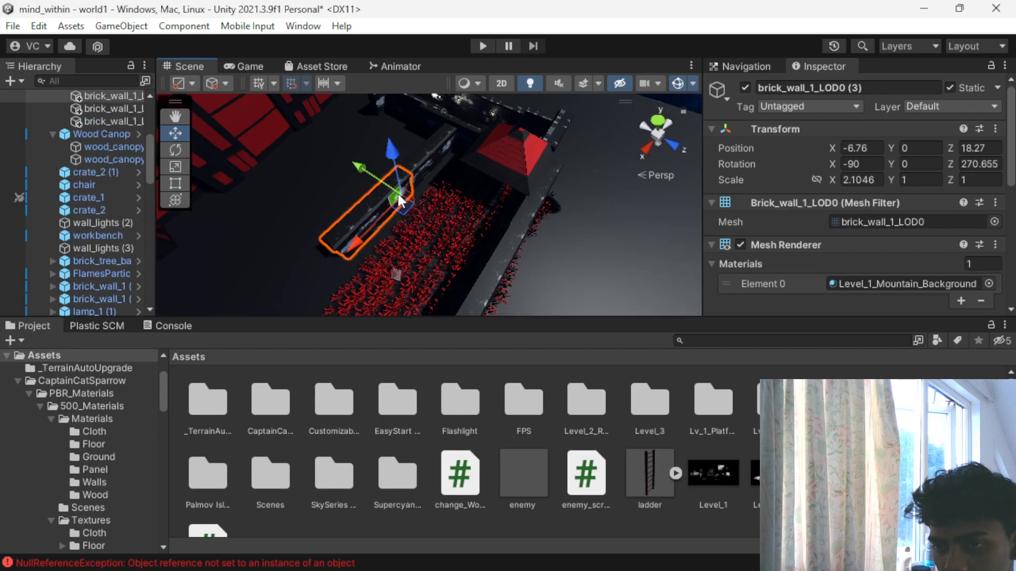
{"action": "left_click", "coordinate": [426, 162], "text": "shift"}
{"action": "scroll", "coordinate": [413, 130], "scroll_direction": "down", "scroll_amount": 2}
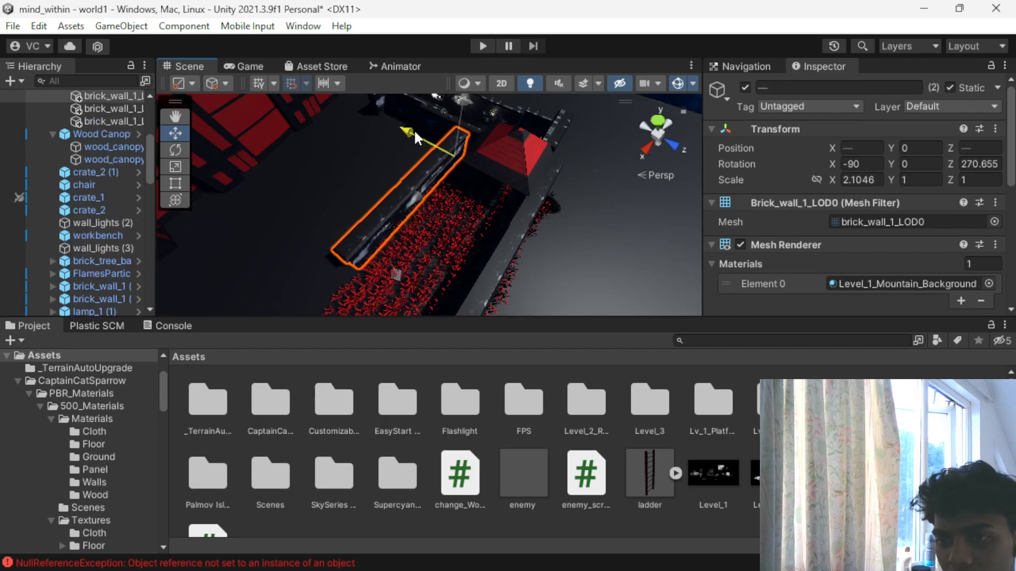
{"action": "scroll", "coordinate": [371, 211], "scroll_direction": "down", "scroll_amount": 3}
{"action": "scroll", "coordinate": [432, 264], "scroll_direction": "up", "scroll_amount": 4}
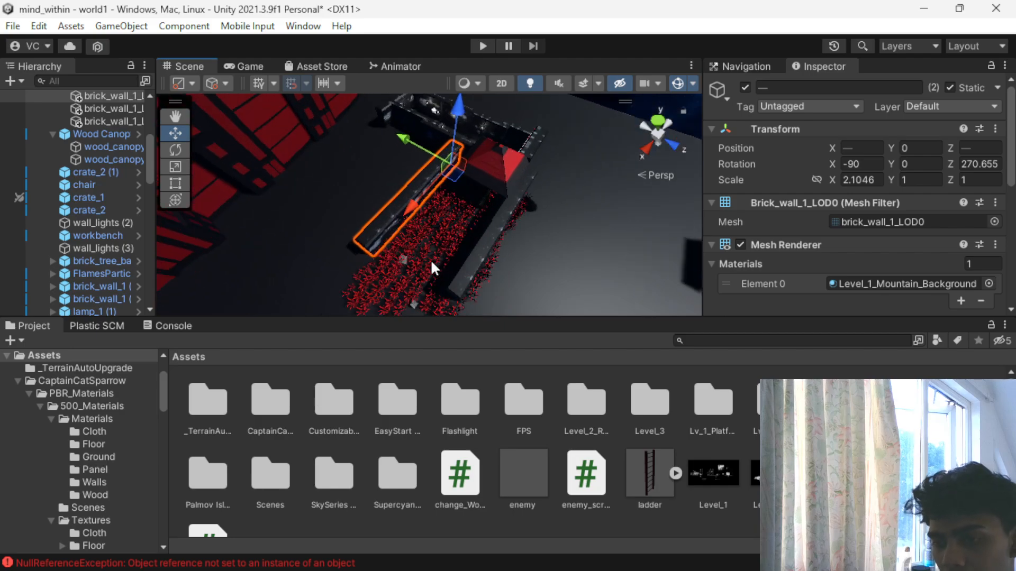
{"action": "scroll", "coordinate": [431, 262], "scroll_direction": "up", "scroll_amount": 2}
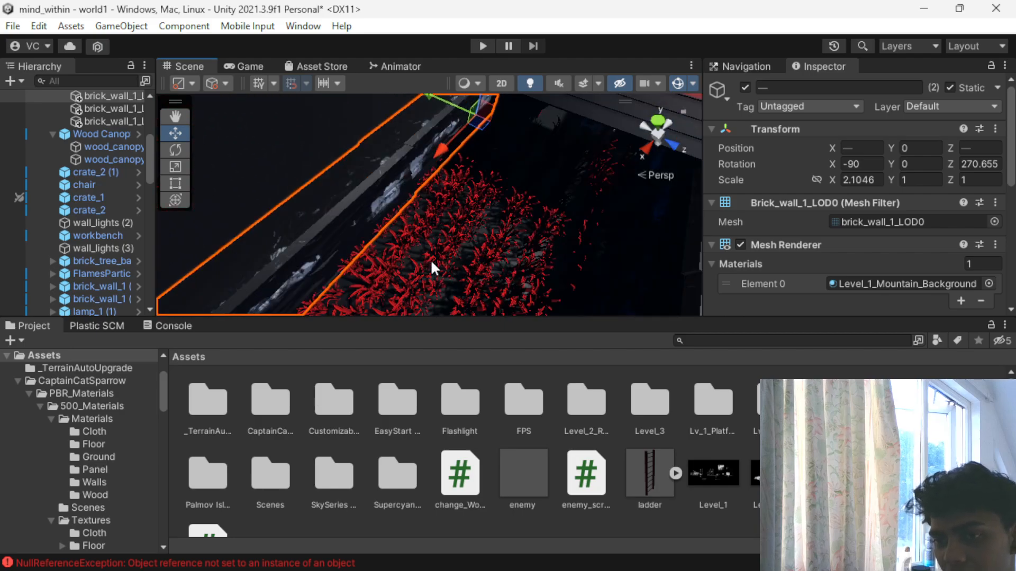
- Examine how the two wall rows enclose the red plant field and where plants extend past them
{"action": "left_click", "coordinate": [432, 262]}
{"action": "scroll", "coordinate": [512, 257], "scroll_direction": "down", "scroll_amount": 5}
{"action": "left_click_drag", "start_coordinate": [512, 255], "coordinate": [359, 228]}
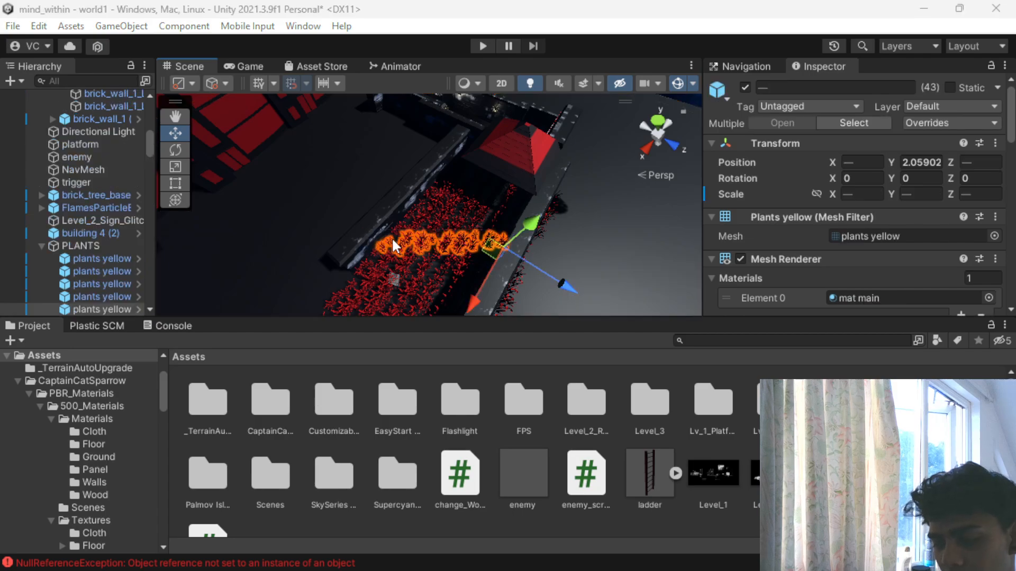
{"action": "left_click", "coordinate": [549, 243]}
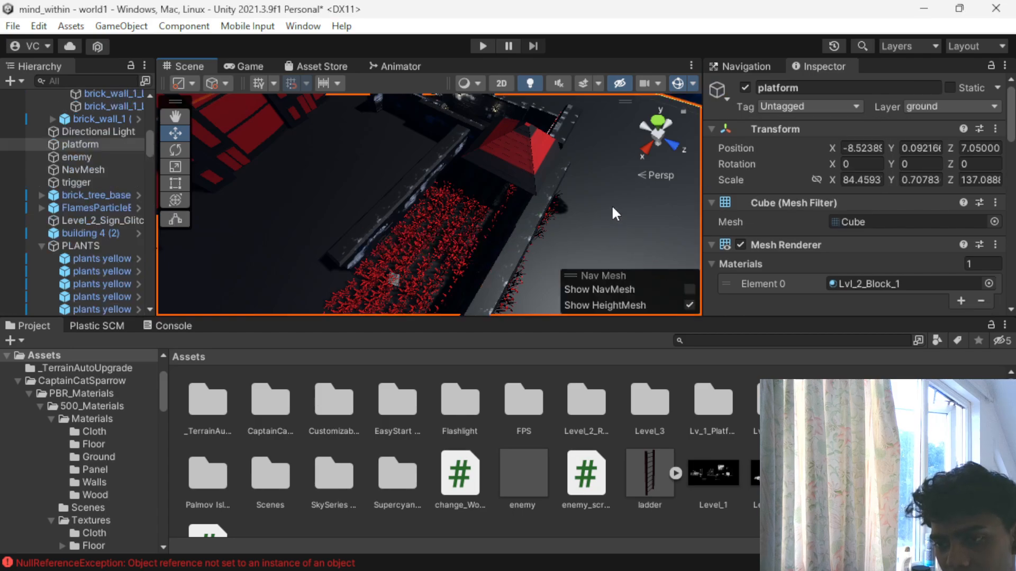
{"action": "scroll", "coordinate": [547, 261], "scroll_direction": "down", "scroll_amount": 4}
{"action": "left_click_drag", "start_coordinate": [548, 261], "coordinate": [366, 183], "text": "alt"}
{"action": "scroll", "coordinate": [369, 188], "scroll_direction": "up", "scroll_amount": 5}
{"action": "middle_click_drag", "start_coordinate": [370, 190], "coordinate": [439, 226]}
{"action": "scroll", "coordinate": [439, 225], "scroll_direction": "up", "scroll_amount": 3}
{"action": "scroll", "coordinate": [431, 222], "scroll_direction": "down", "scroll_amount": 3}
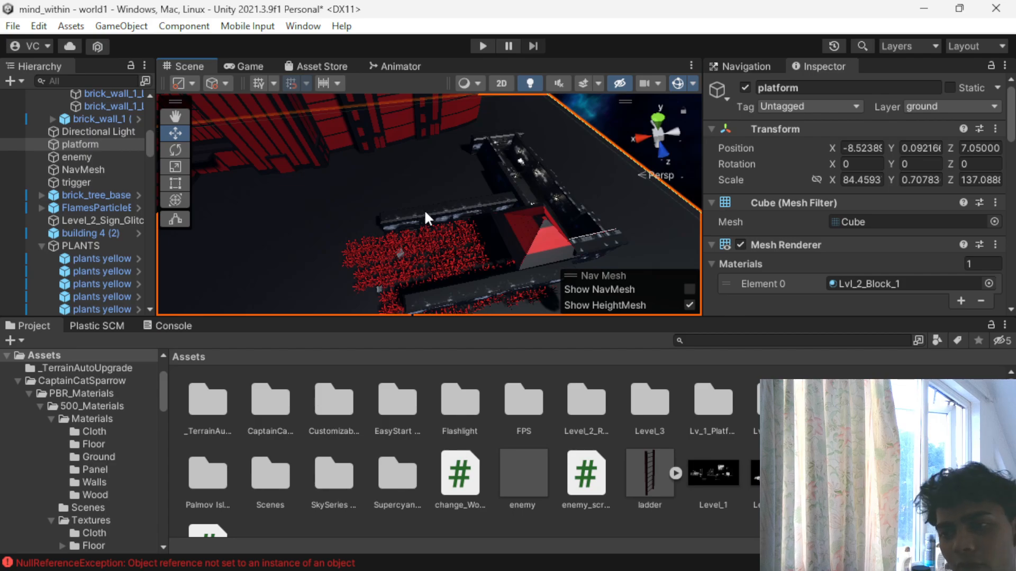
{"action": "scroll", "coordinate": [446, 220], "scroll_direction": "down", "scroll_amount": 2}
{"action": "left_click_drag", "start_coordinate": [484, 229], "coordinate": [323, 192], "text": "alt"}
{"action": "middle_click_drag", "start_coordinate": [328, 201], "coordinate": [413, 227]}
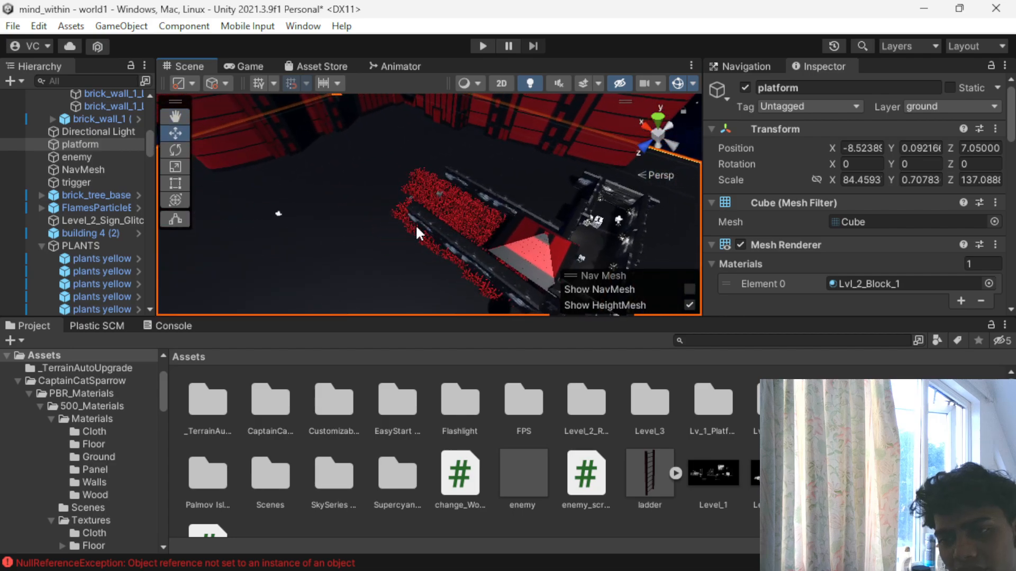
- Set the albedo colour of the Planks_shiny material on the chair at the plant field's edge to black
{"action": "scroll", "coordinate": [416, 227], "scroll_direction": "up", "scroll_amount": 5}
{"action": "left_click", "coordinate": [425, 171]}
{"action": "scroll", "coordinate": [396, 222], "scroll_direction": "up", "scroll_amount": 4}
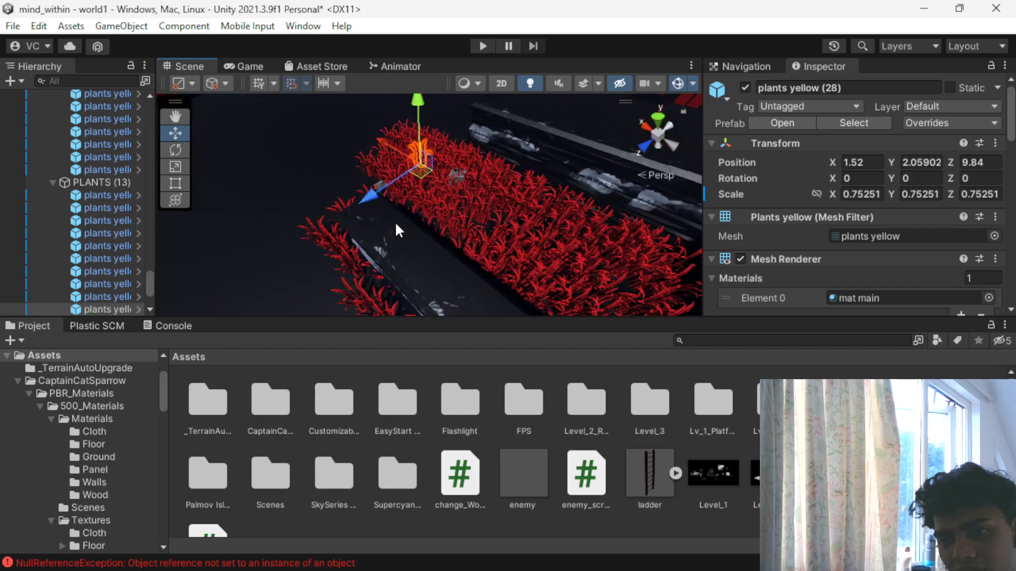
{"action": "scroll", "coordinate": [395, 221], "scroll_direction": "up", "scroll_amount": 4}
{"action": "left_click", "coordinate": [350, 180]}
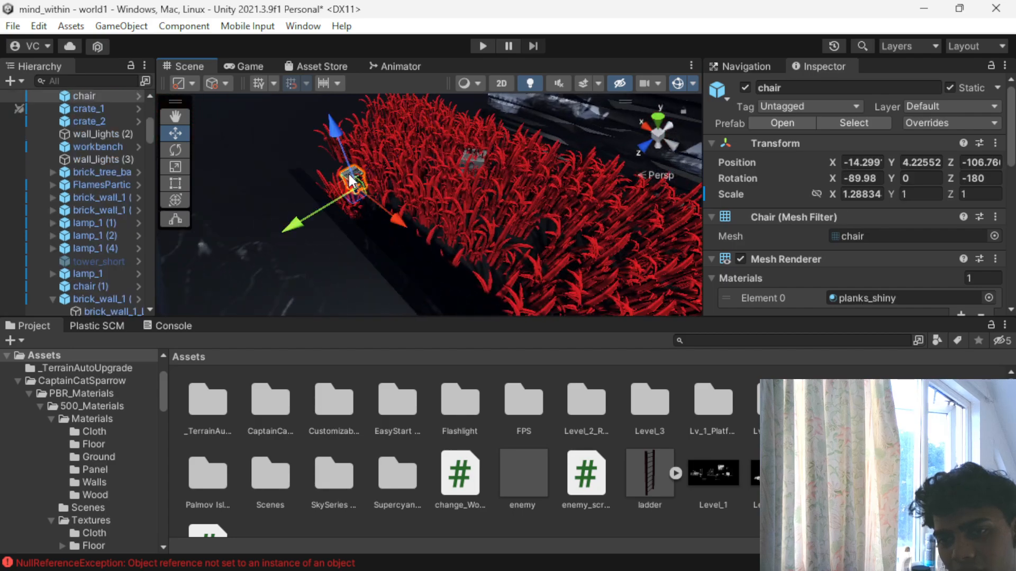
{"action": "left_click", "coordinate": [479, 158]}
{"action": "left_click", "coordinate": [461, 158]}
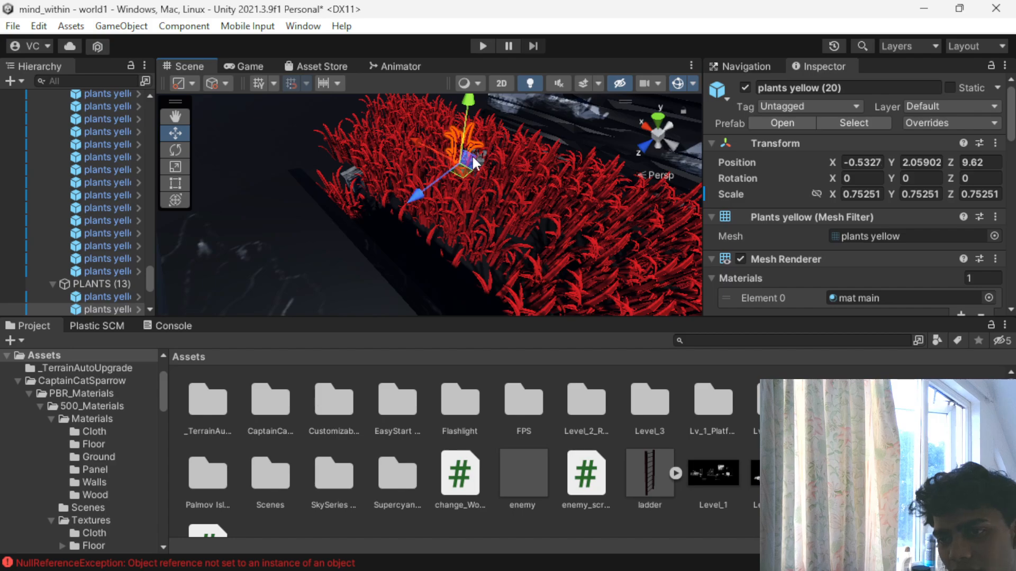
{"action": "left_click", "coordinate": [345, 171]}
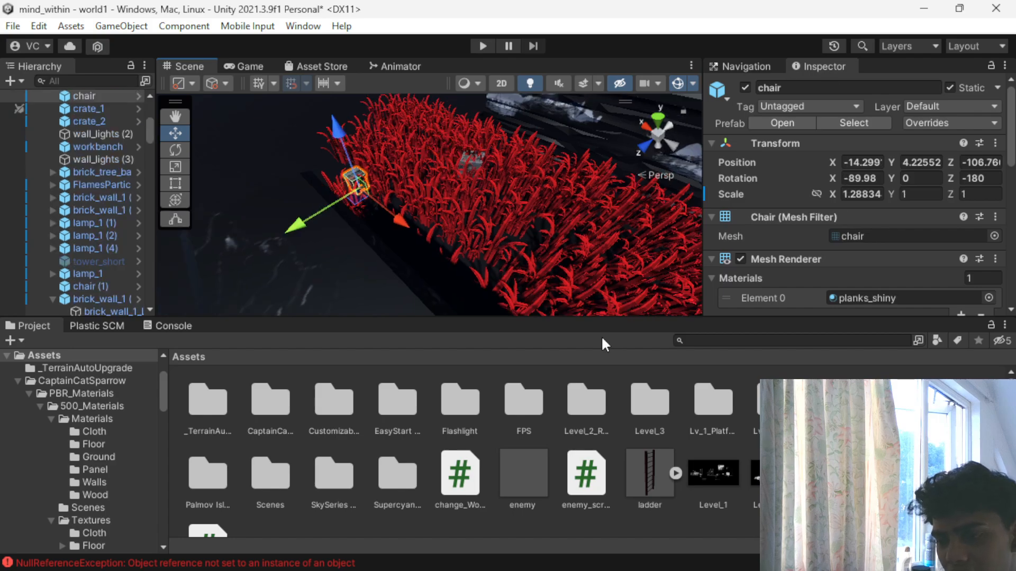
{"action": "scroll", "coordinate": [741, 282], "scroll_direction": "down", "scroll_amount": 10}
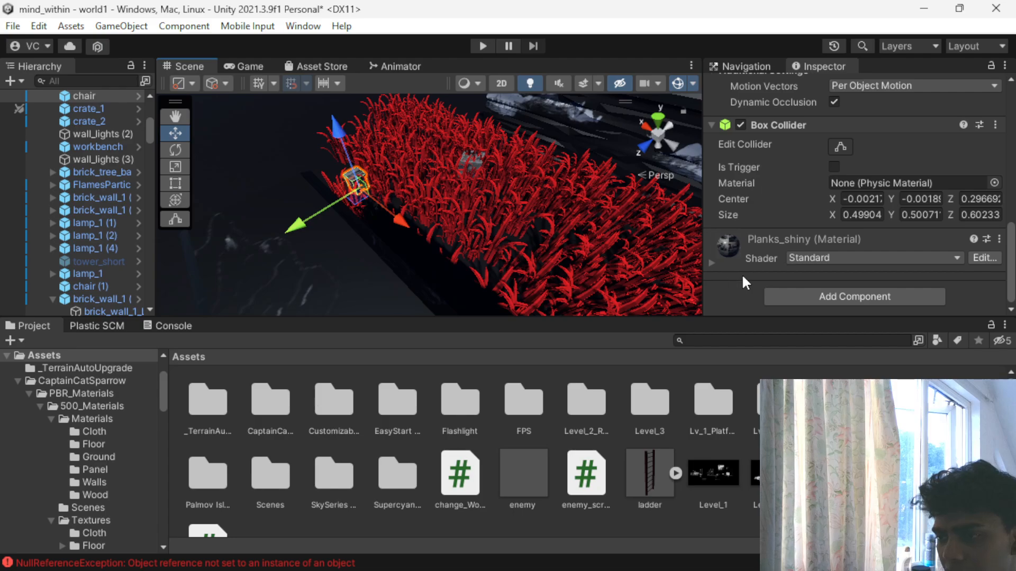
{"action": "left_click", "coordinate": [717, 263]}
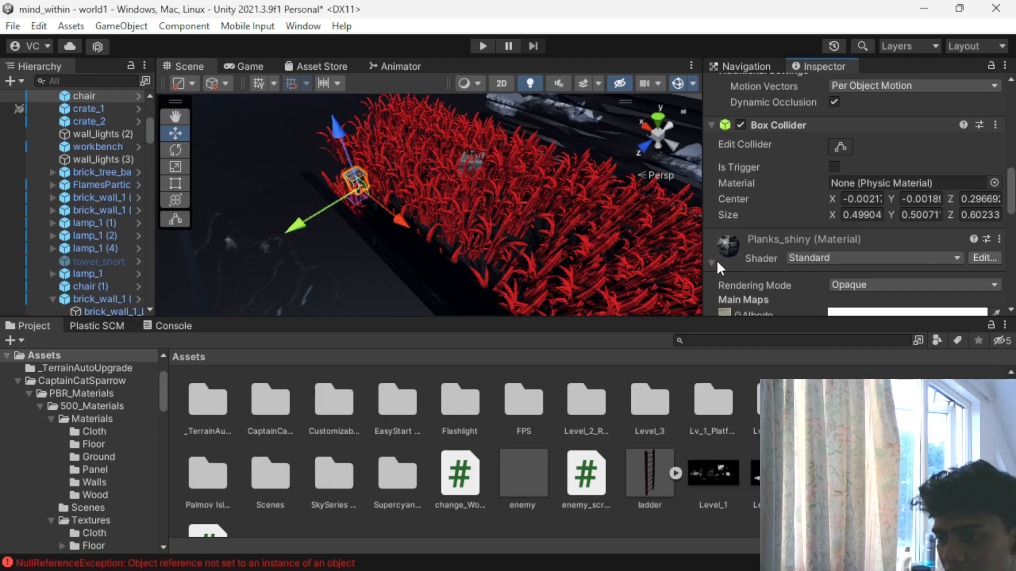
{"action": "left_click", "coordinate": [849, 315]}
{"action": "left_click_drag", "start_coordinate": [901, 299], "coordinate": [874, 353]}
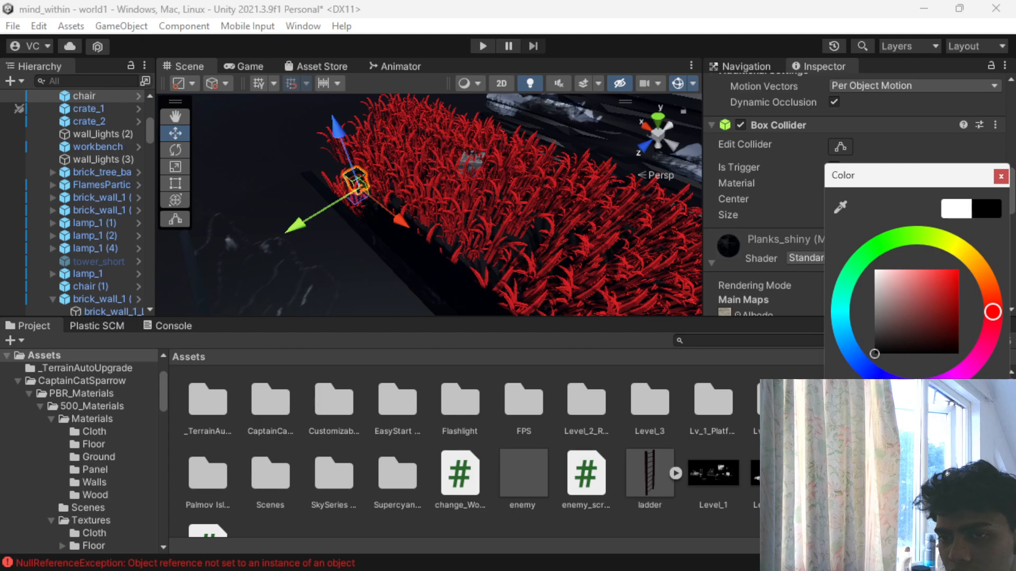
{"action": "scroll", "coordinate": [566, 272], "scroll_direction": "up", "scroll_amount": 2}
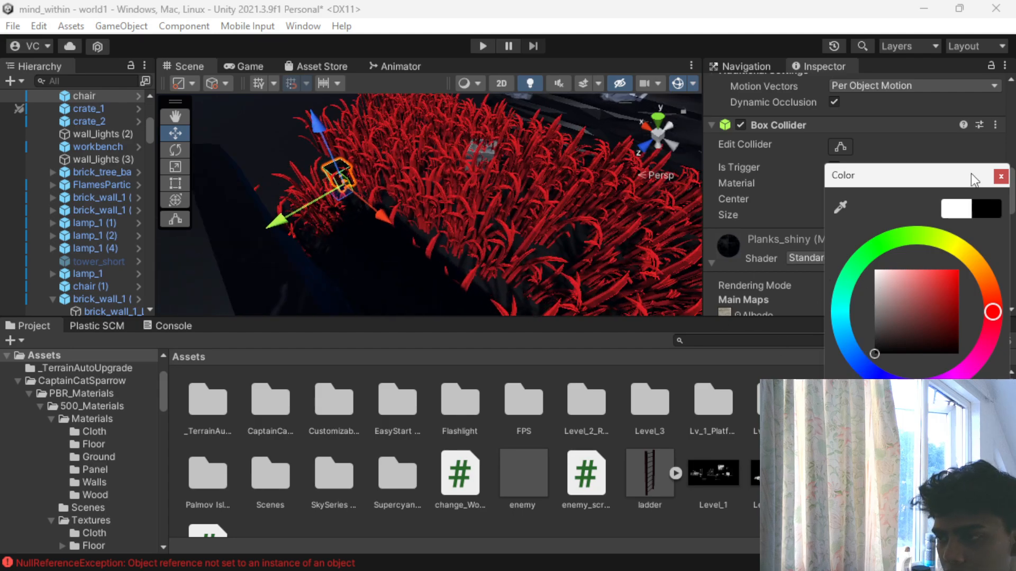
{"action": "scroll", "coordinate": [407, 225], "scroll_direction": "down", "scroll_amount": 5}
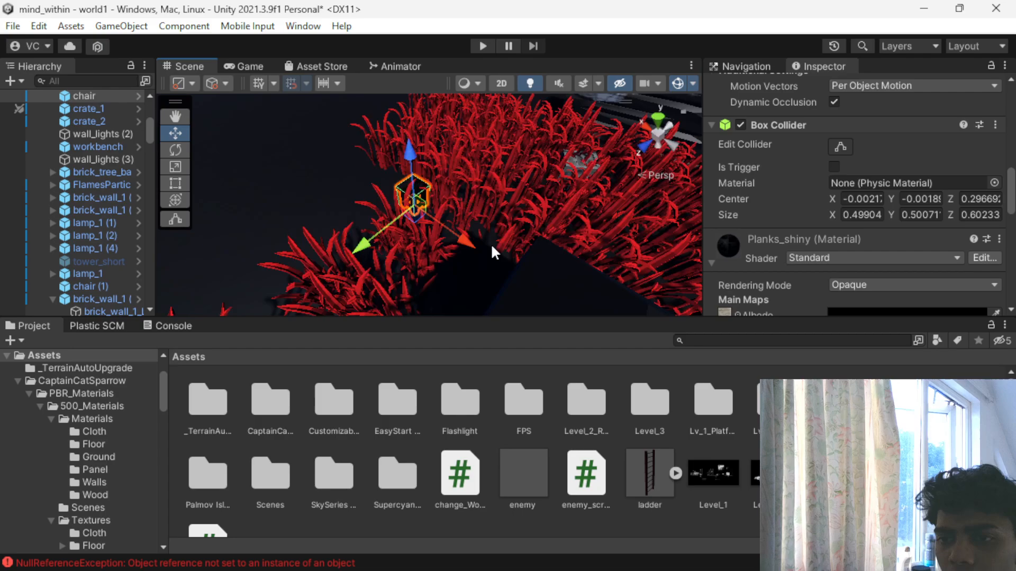
- Select the upper crate of the stack in the walled alley and expand its Lvl_1_Pl_2 material settings
{"action": "left_click_drag", "start_coordinate": [455, 238], "coordinate": [344, 233], "text": "alt"}
{"action": "scroll", "coordinate": [491, 246], "scroll_direction": "down", "scroll_amount": 2}
{"action": "left_click_drag", "start_coordinate": [503, 273], "coordinate": [361, 109], "text": "alt"}
{"action": "left_click", "coordinate": [492, 293]}
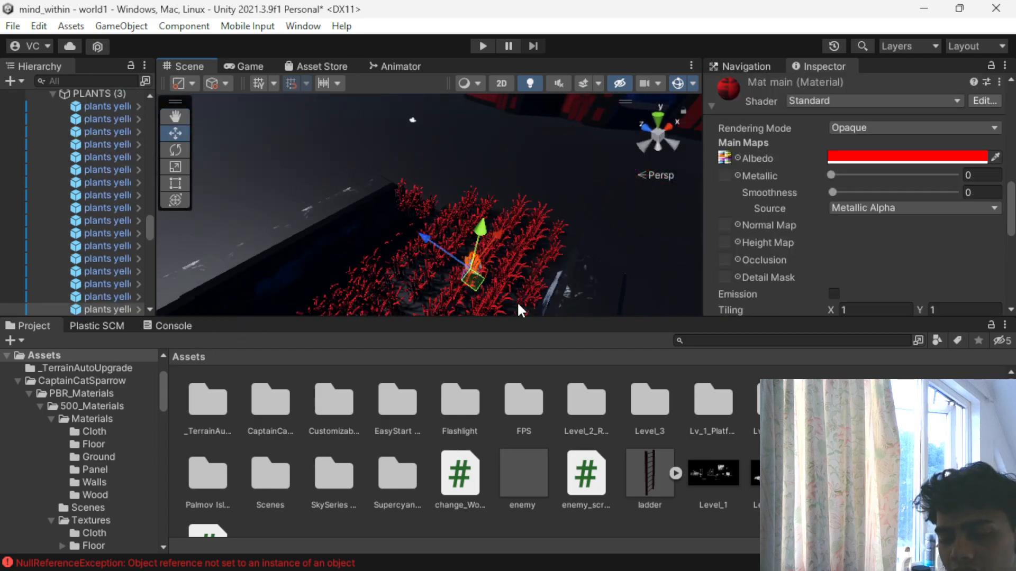
{"action": "left_click_drag", "start_coordinate": [599, 256], "coordinate": [439, 200], "text": "alt"}
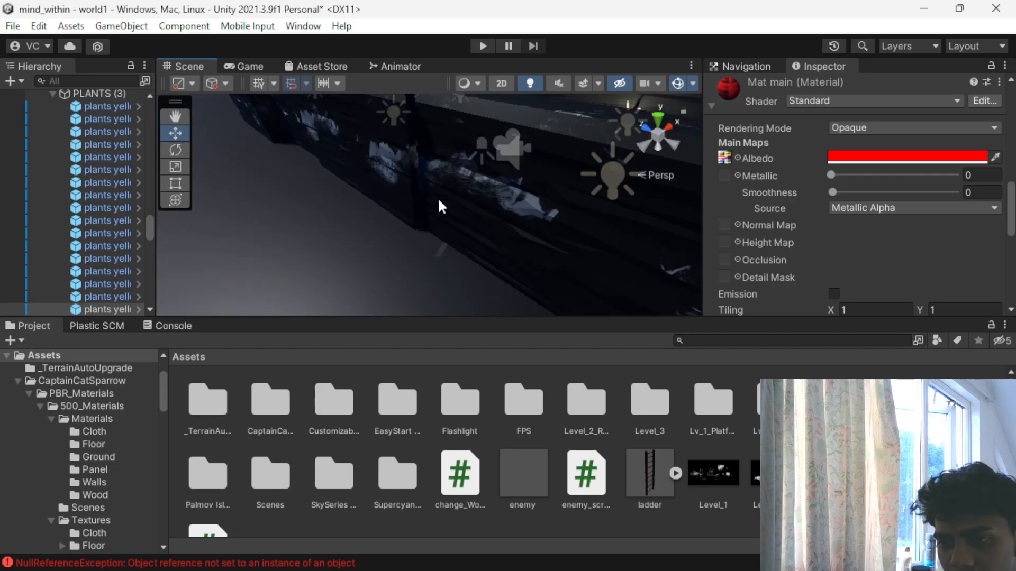
{"action": "left_click_drag", "start_coordinate": [518, 174], "coordinate": [495, 209], "text": "alt"}
{"action": "left_click", "coordinate": [434, 273]}
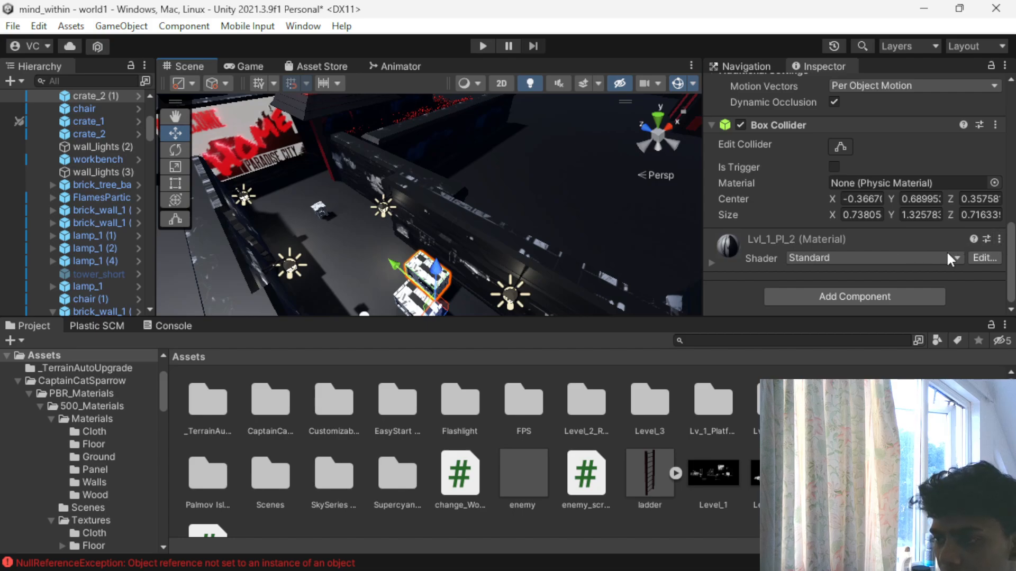
{"action": "left_click", "coordinate": [785, 237]}
{"action": "scroll", "coordinate": [878, 222], "scroll_direction": "down", "scroll_amount": 4}
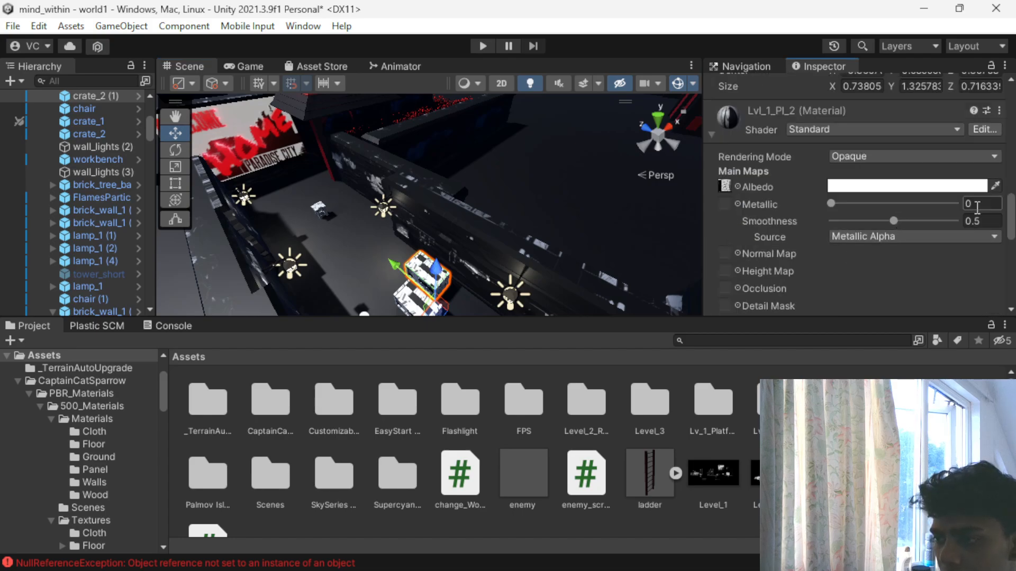
- Locate the albedo texture of the crate's Lvl_1_Pl_2 material among the project assets
{"action": "left_click", "coordinate": [1000, 111]}
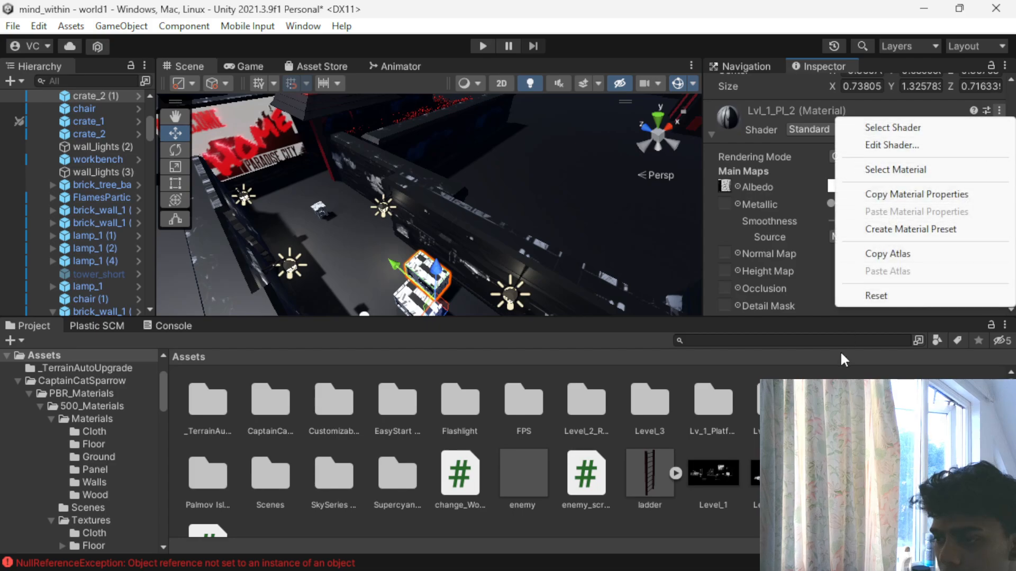
{"action": "left_click", "coordinate": [746, 121]}
{"action": "left_click", "coordinate": [731, 248]}
{"action": "left_click", "coordinate": [732, 248]}
{"action": "left_click", "coordinate": [730, 246]}
{"action": "left_click", "coordinate": [814, 236]}
{"action": "left_click", "coordinate": [814, 236]}
{"action": "scroll", "coordinate": [807, 243], "scroll_direction": "down", "scroll_amount": 3}
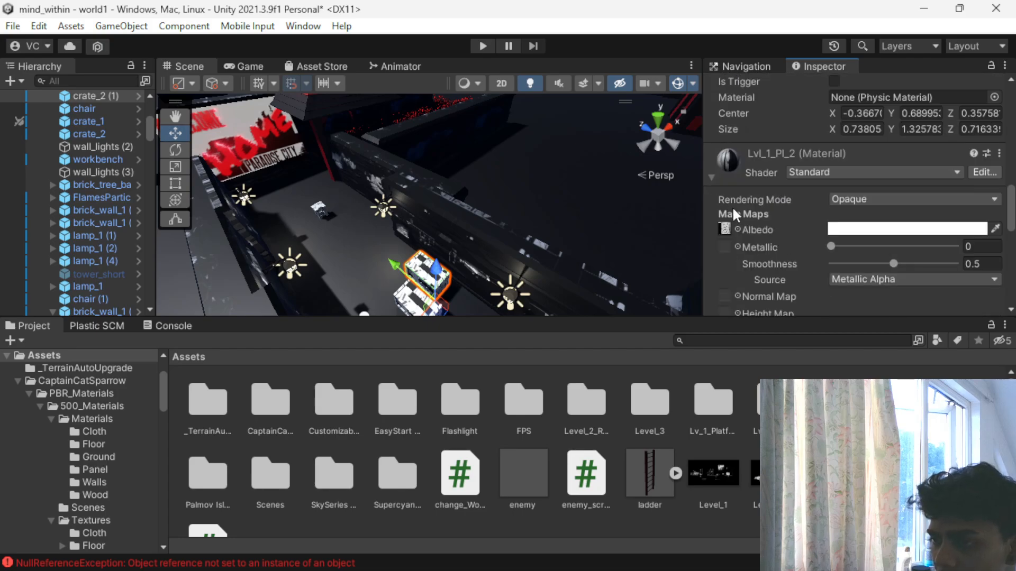
{"action": "left_click", "coordinate": [728, 227]}
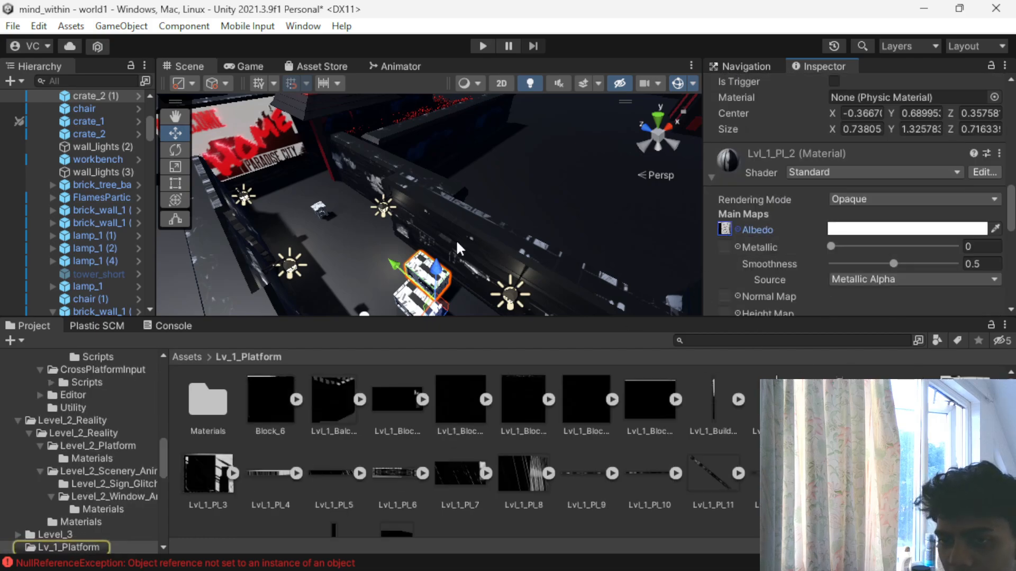
- Return to the red plant field and try to select the grey wooden prop hidden among the plants
{"action": "scroll", "coordinate": [494, 202], "scroll_direction": "down", "scroll_amount": 3}
{"action": "middle_click_drag", "start_coordinate": [494, 202], "coordinate": [485, 269]}
{"action": "scroll", "coordinate": [357, 204], "scroll_direction": "up", "scroll_amount": 10}
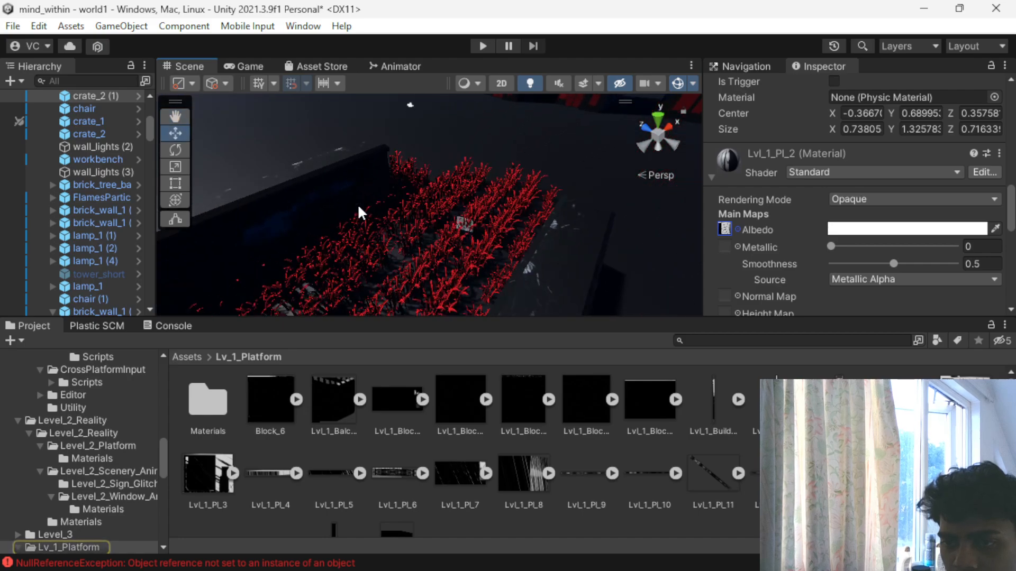
{"action": "scroll", "coordinate": [357, 205], "scroll_direction": "up", "scroll_amount": 3}
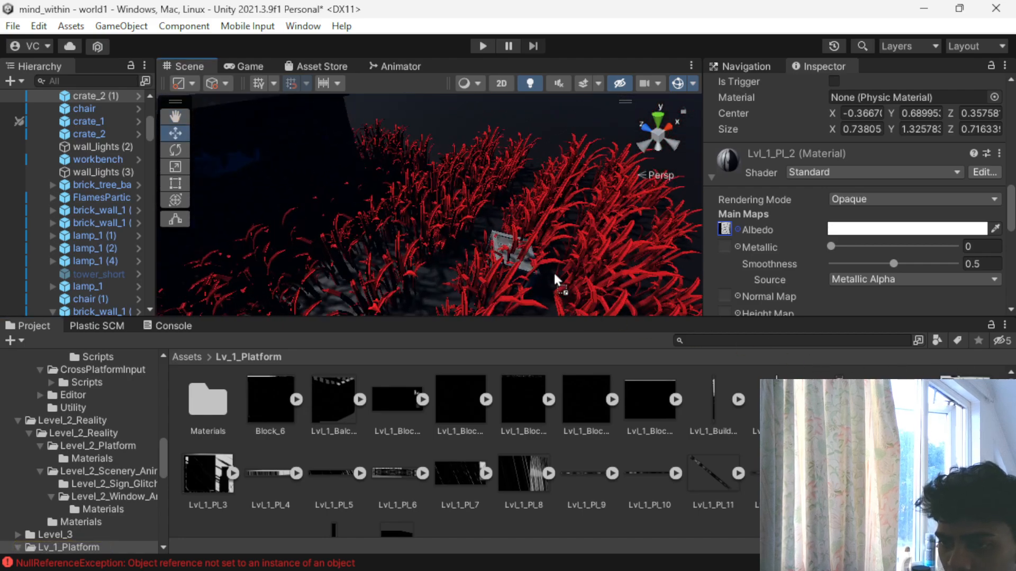
{"action": "scroll", "coordinate": [554, 274], "scroll_direction": "up", "scroll_amount": 2}
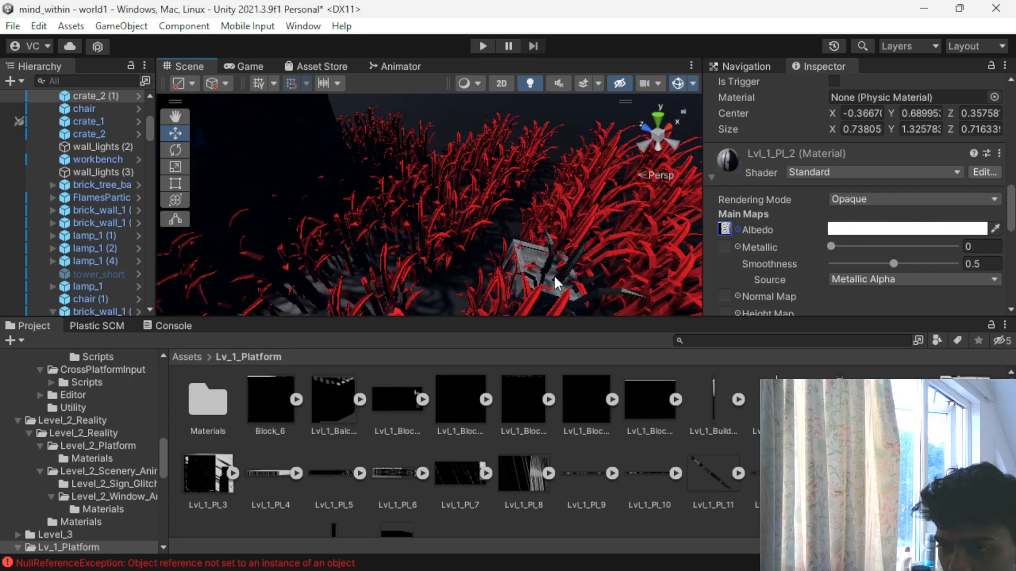
{"action": "left_click", "coordinate": [556, 252]}
{"action": "left_click", "coordinate": [548, 276]}
{"action": "left_click", "coordinate": [546, 259]}
{"action": "scroll", "coordinate": [549, 292], "scroll_direction": "up", "scroll_amount": 3}
{"action": "middle_click_drag", "start_coordinate": [548, 294], "coordinate": [478, 254]}
{"action": "left_click", "coordinate": [437, 282]}
{"action": "left_click", "coordinate": [439, 274]}
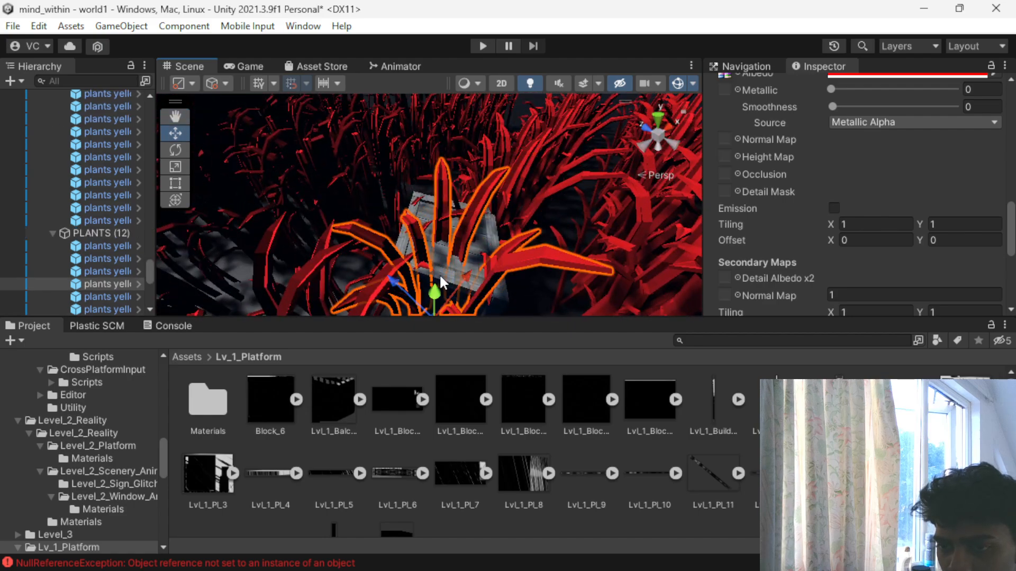
- Try to pick the grey wooden prop from close range, through the plants that overlap its planks
{"action": "scroll", "coordinate": [491, 280], "scroll_direction": "up", "scroll_amount": 3}
{"action": "middle_click_drag", "start_coordinate": [490, 281], "coordinate": [455, 253]}
{"action": "left_click_drag", "start_coordinate": [316, 304], "coordinate": [401, 242]}
{"action": "left_click", "coordinate": [340, 244]}
{"action": "right_click_drag", "start_coordinate": [351, 214], "coordinate": [309, 183]}
{"action": "left_click", "coordinate": [309, 183]}
{"action": "left_click", "coordinate": [249, 208]}
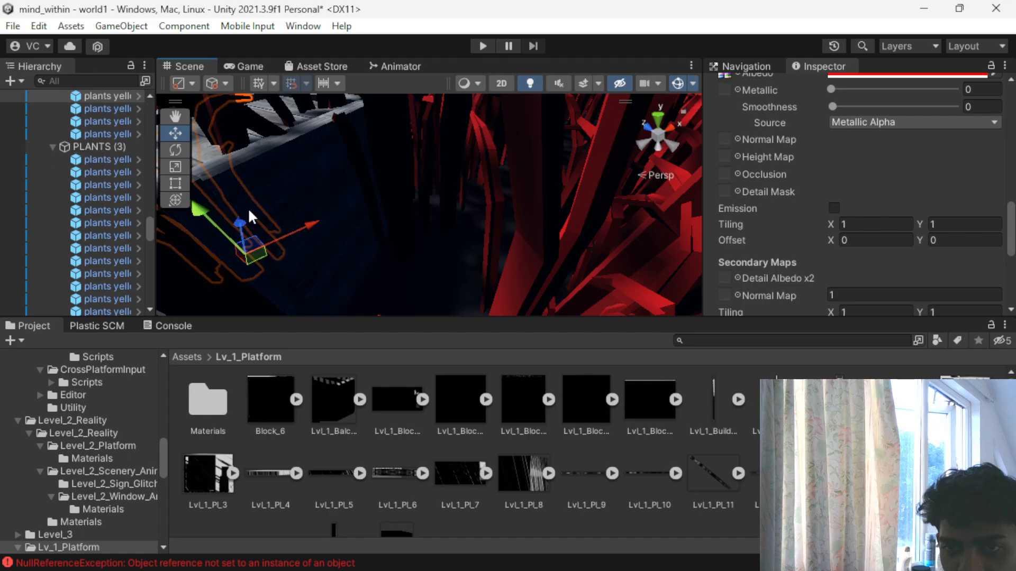
{"action": "left_click", "coordinate": [311, 173]}
{"action": "left_click", "coordinate": [311, 173]}
{"action": "left_click", "coordinate": [263, 218]}
{"action": "scroll", "coordinate": [303, 206], "scroll_direction": "up", "scroll_amount": 3}
{"action": "mouse_move", "coordinate": [310, 240]}
{"action": "middle_mouse_down"}
{"action": "mouse_move", "coordinate": [279, 227]}
{"action": "mouse_move", "coordinate": [317, 239]}
{"action": "middle_mouse_up"}
{"action": "scroll", "coordinate": [436, 221], "scroll_direction": "up", "scroll_amount": 1}
{"action": "left_click", "coordinate": [436, 206]}
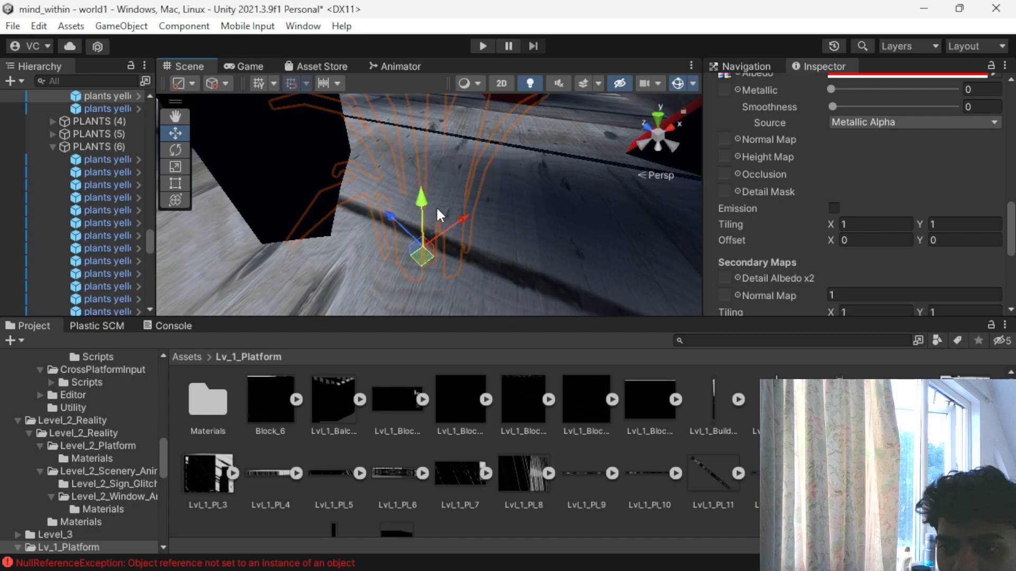
{"action": "scroll", "coordinate": [431, 254], "scroll_direction": "down", "scroll_amount": 4}
{"action": "left_click_drag", "start_coordinate": [375, 236], "coordinate": [357, 283], "text": "alt"}
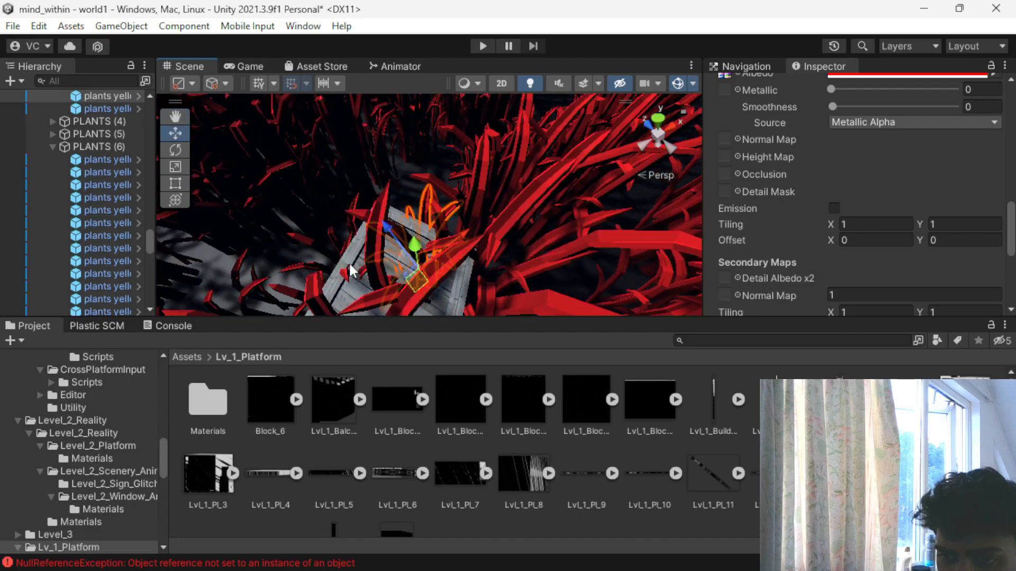
{"action": "left_click", "coordinate": [342, 281]}
{"action": "scroll", "coordinate": [350, 286], "scroll_direction": "down", "scroll_amount": 3}
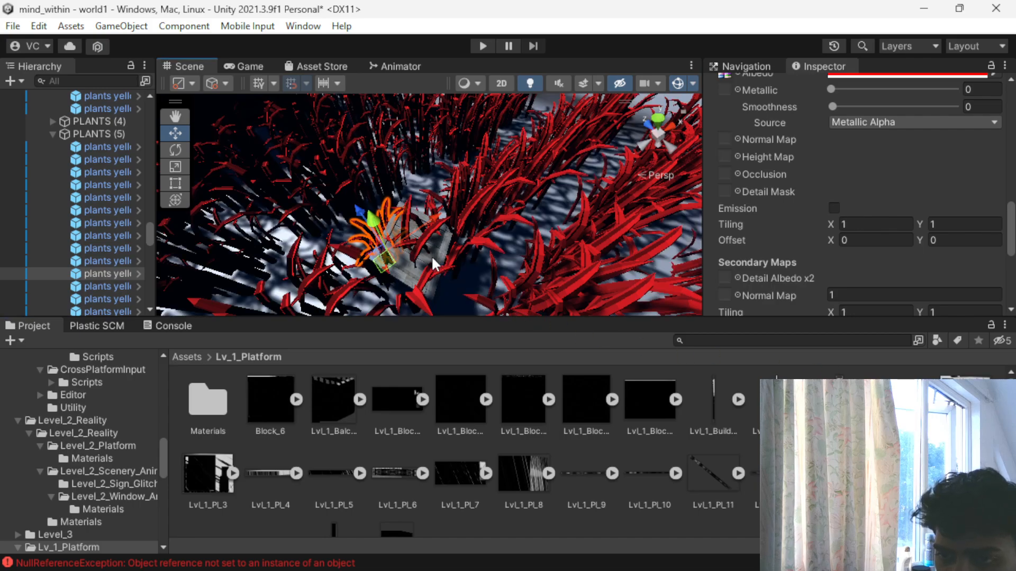
- Try once more to select the planked prop, choosing exposed spots on its upper surface between the plants
{"action": "scroll", "coordinate": [430, 255], "scroll_direction": "down", "scroll_amount": 8}
{"action": "scroll", "coordinate": [398, 262], "scroll_direction": "up", "scroll_amount": 10}
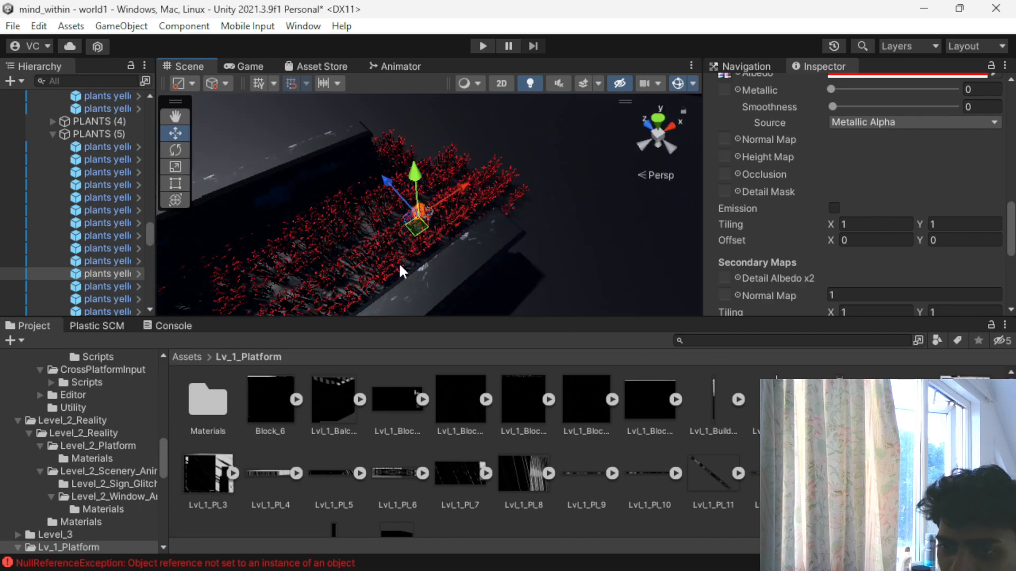
{"action": "scroll", "coordinate": [510, 217], "scroll_direction": "up", "scroll_amount": 10}
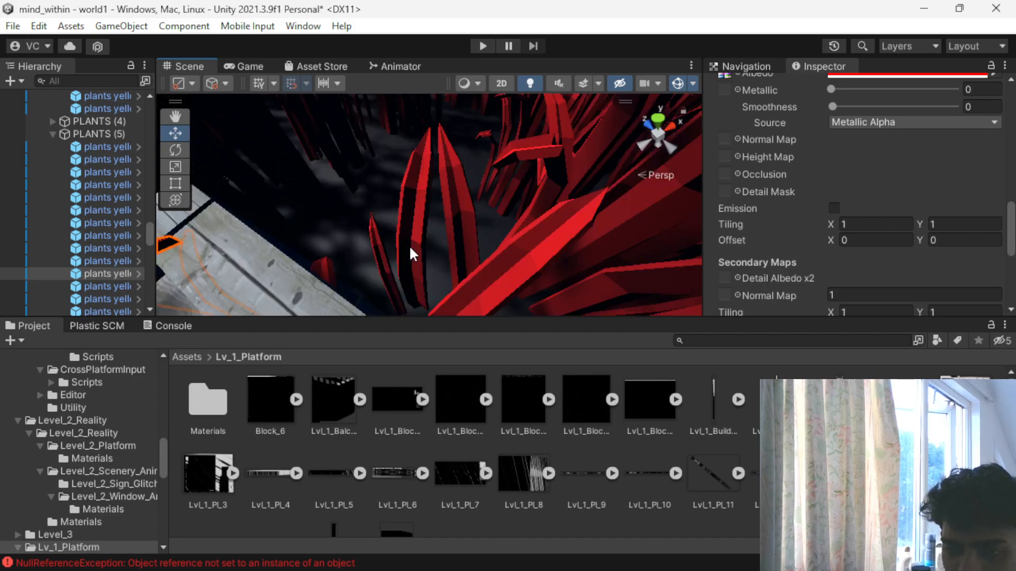
{"action": "left_click", "coordinate": [378, 234]}
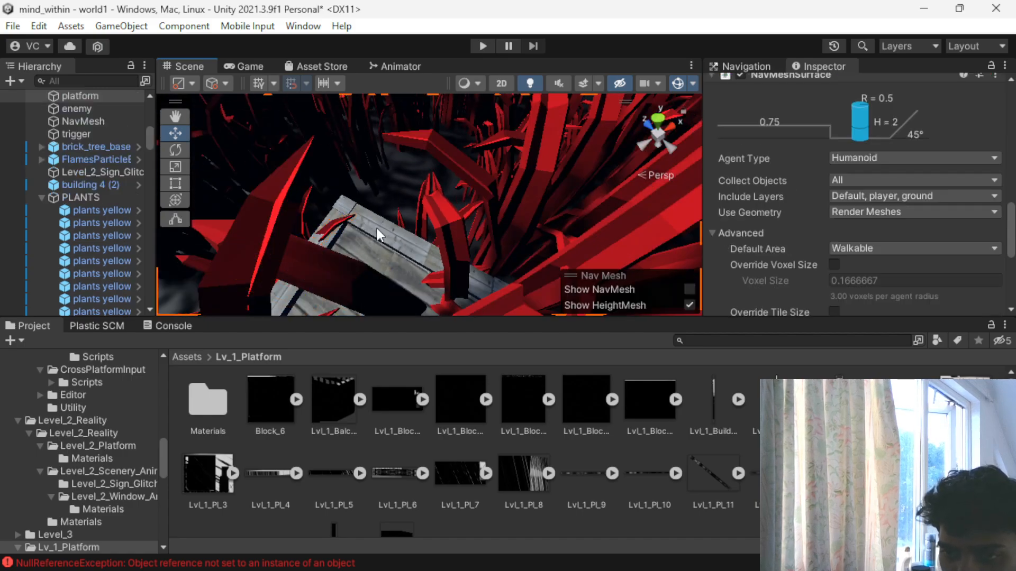
{"action": "left_click", "coordinate": [348, 252]}
{"action": "left_click", "coordinate": [375, 231]}
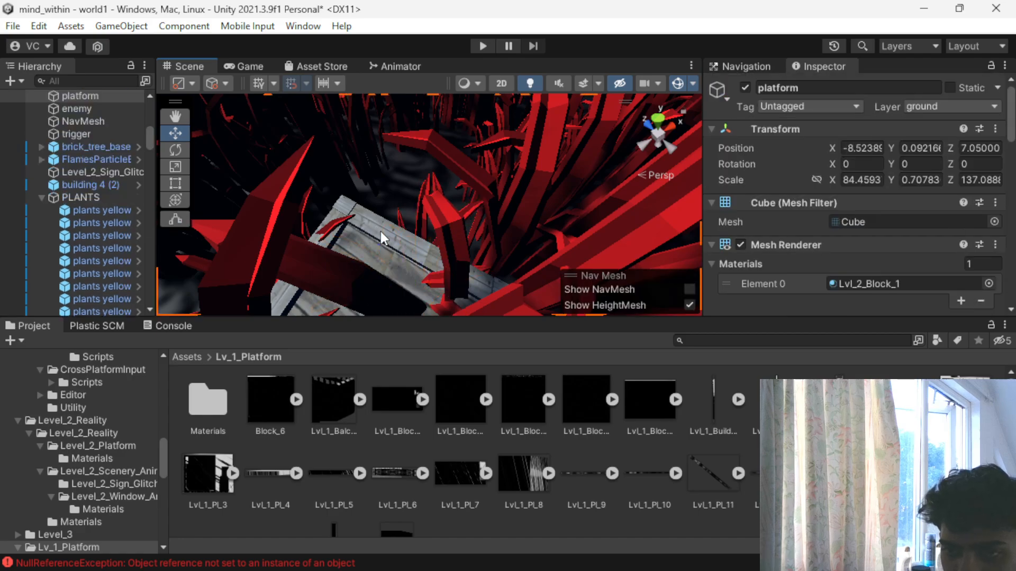
{"action": "left_click", "coordinate": [377, 272]}
{"action": "scroll", "coordinate": [373, 252], "scroll_direction": "down", "scroll_amount": 4}
{"action": "left_click", "coordinate": [374, 267]}
{"action": "left_click", "coordinate": [397, 306]}
{"action": "left_click_drag", "start_coordinate": [402, 286], "coordinate": [426, 174], "text": "alt"}
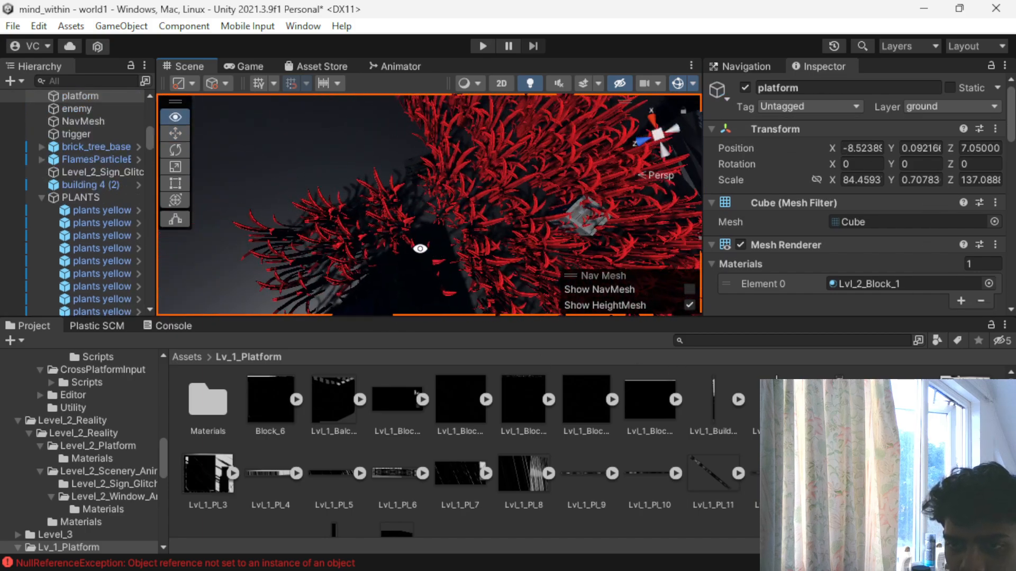
- Select the chair at the plant field's edge and replace its planks_shiny material with Lvl_1_Pl_2
{"action": "left_click", "coordinate": [414, 180]}
{"action": "scroll", "coordinate": [386, 208], "scroll_direction": "up", "scroll_amount": 3}
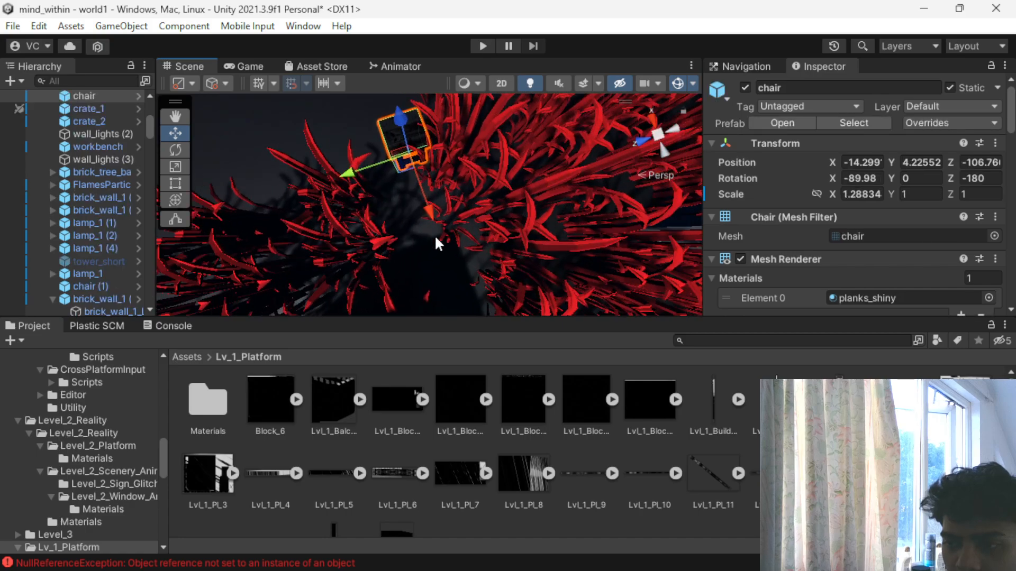
{"action": "left_click_drag", "start_coordinate": [482, 188], "coordinate": [392, 200]}
{"action": "left_click_drag", "start_coordinate": [328, 192], "coordinate": [485, 231], "text": "alt"}
- Play-test the level by walking past the welcome sign and through the red plant field, and stop the game
{"action": "left_click", "coordinate": [481, 46]}
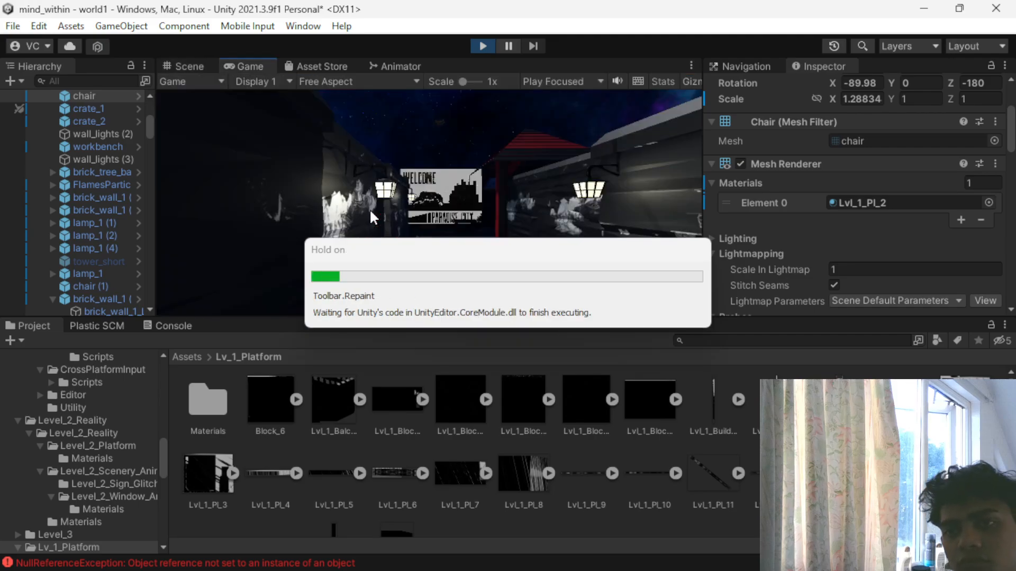
{"action": "key", "text": "w"}
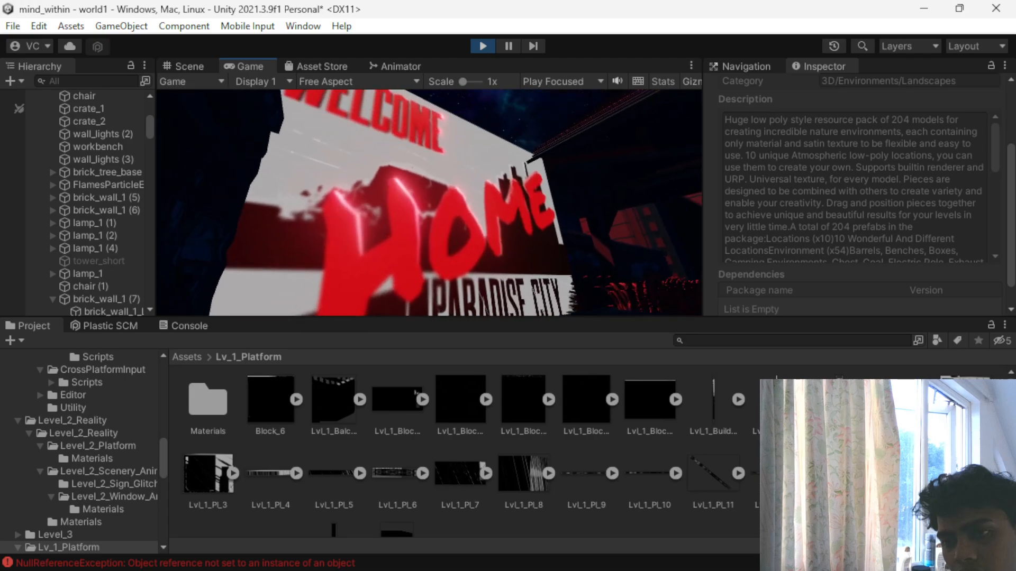
{"action": "key", "text": "w"}
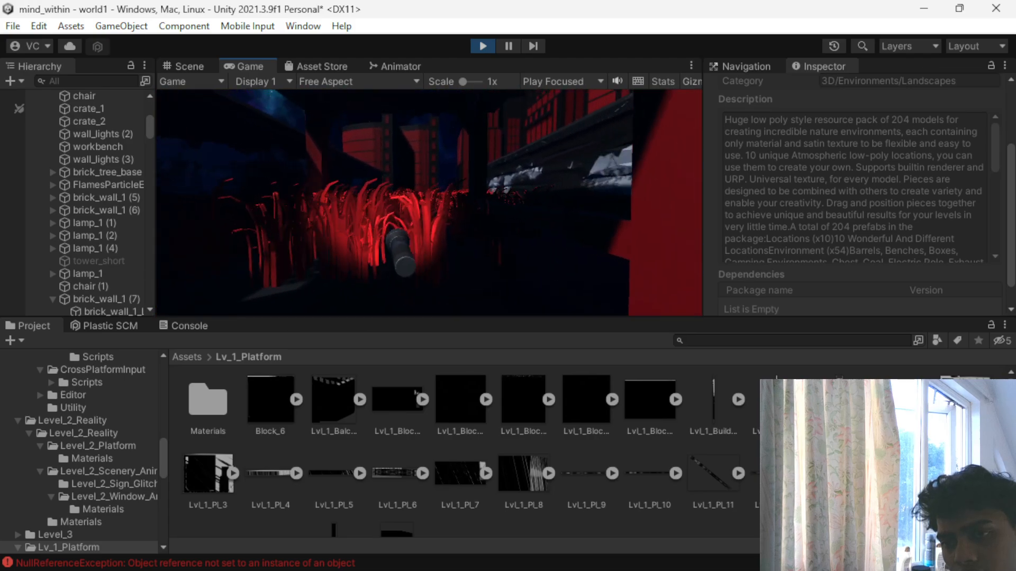
{"action": "key", "text": "w"}
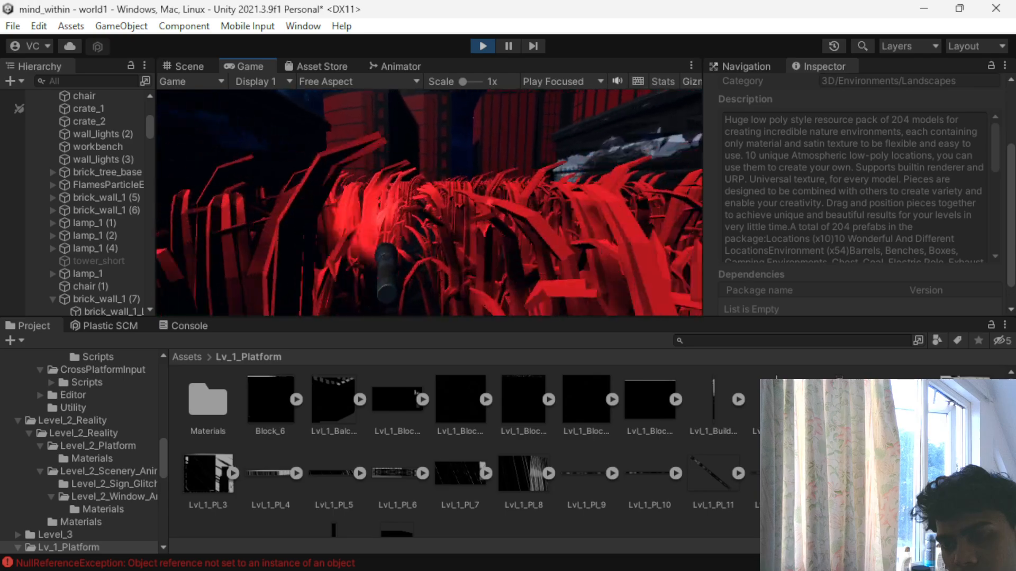
{"action": "key", "text": "w"}
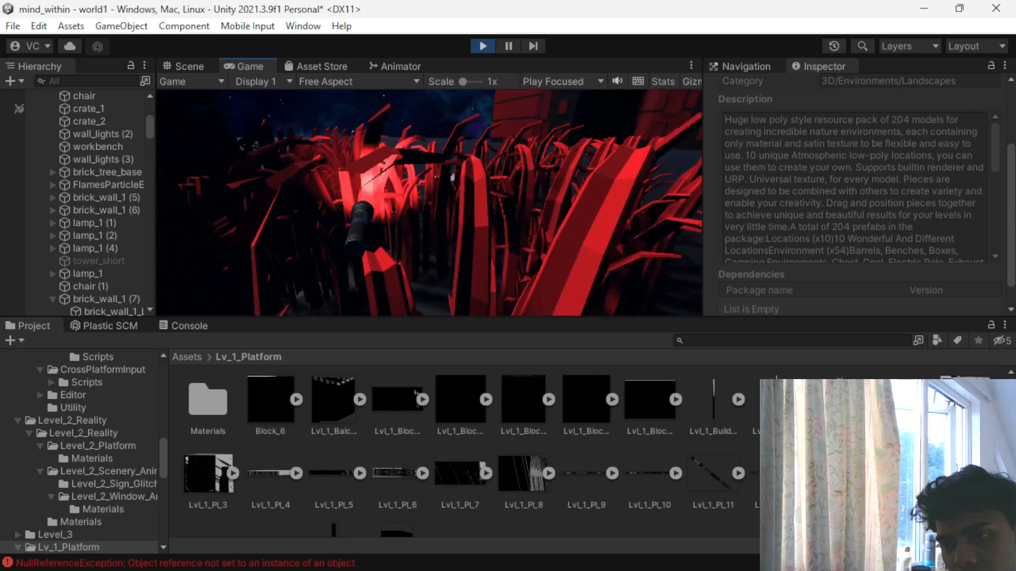
{"action": "key", "text": "w"}
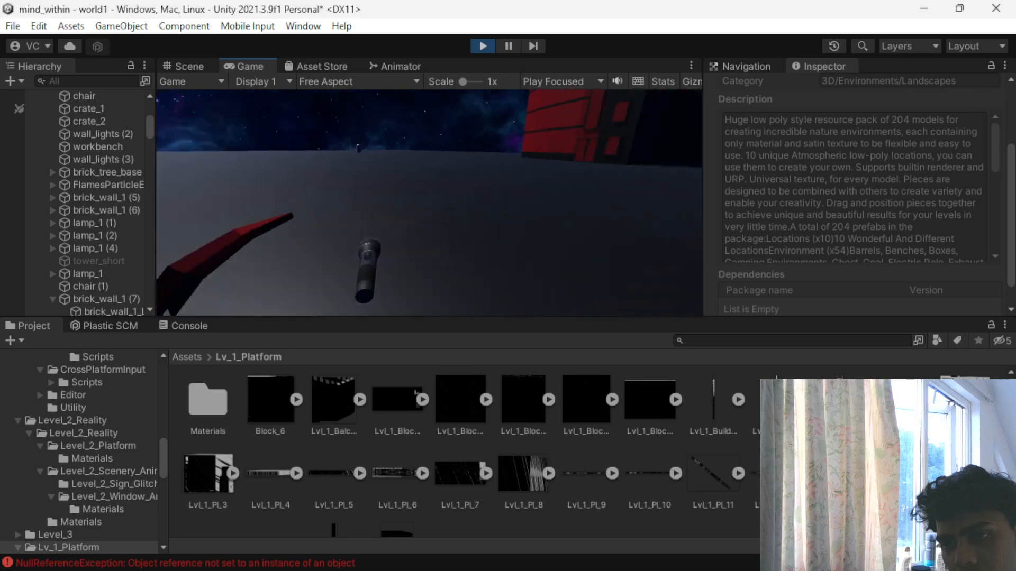
{"action": "key", "text": "w"}
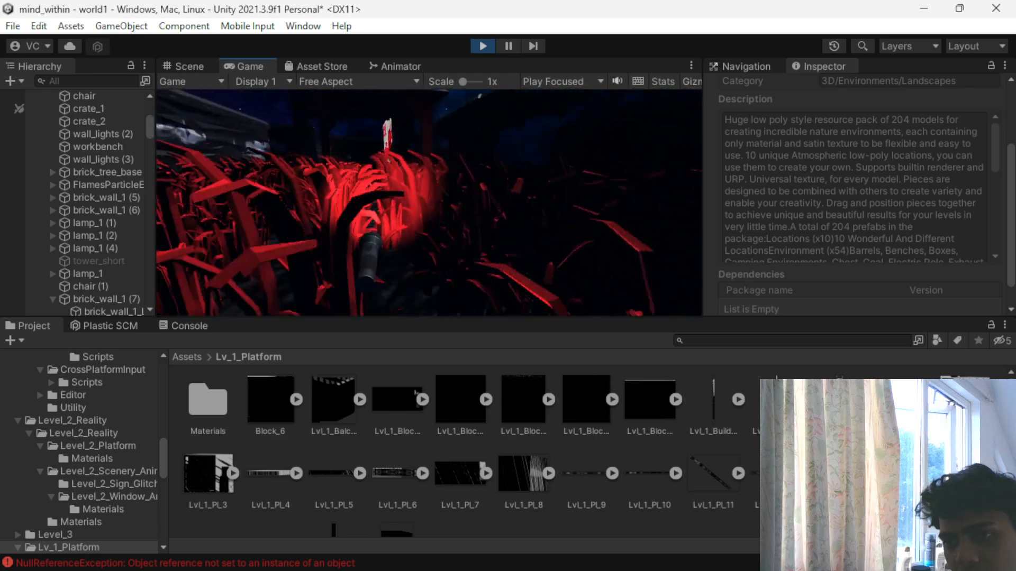
{"action": "key", "text": "w"}
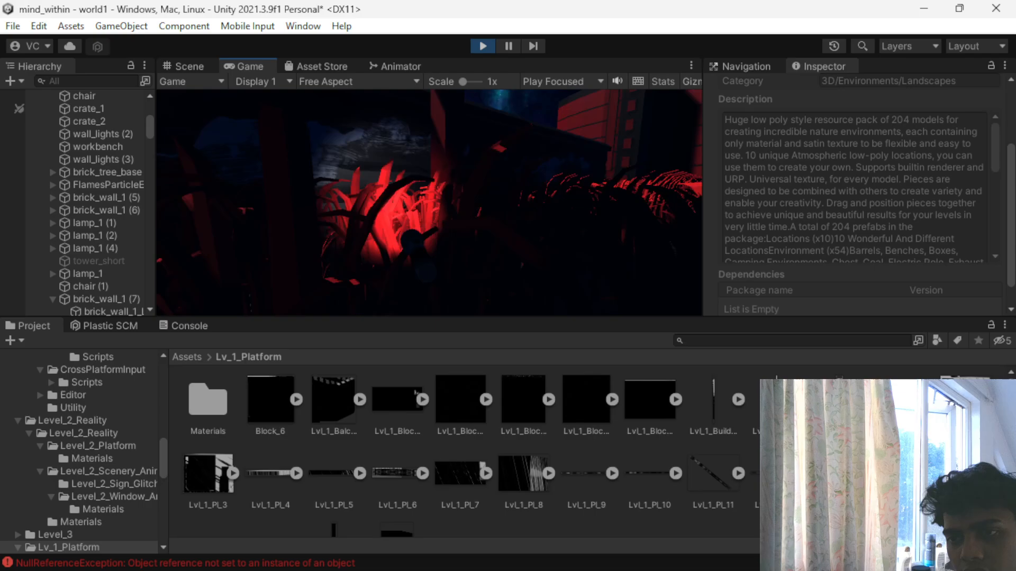
{"action": "key", "text": "w"}
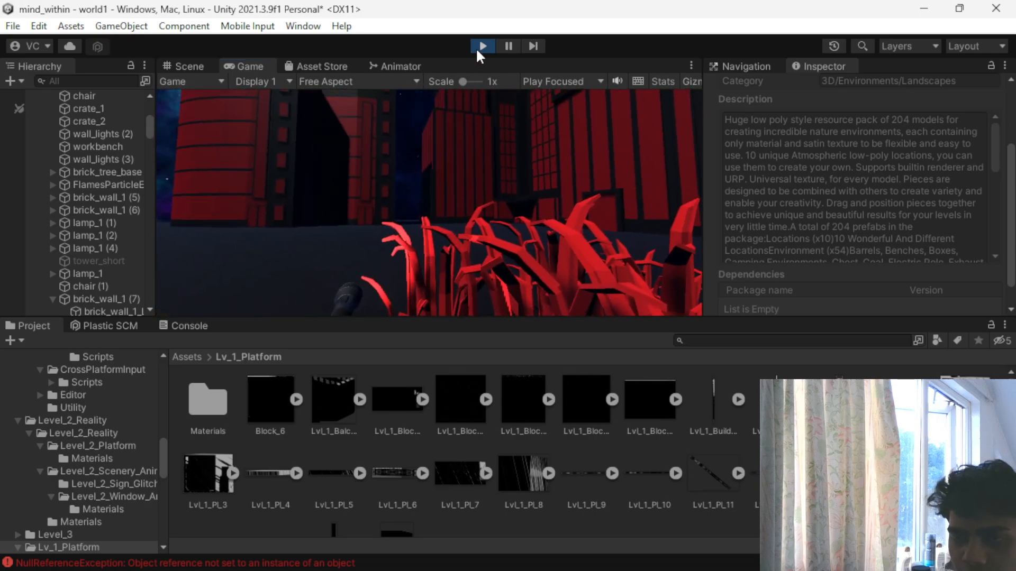
{"action": "left_click", "coordinate": [475, 47]}
- Return the project browser to the Assets root and examine the open outer edge of the red plant field
{"action": "scroll", "coordinate": [438, 204], "scroll_direction": "up", "scroll_amount": 6}
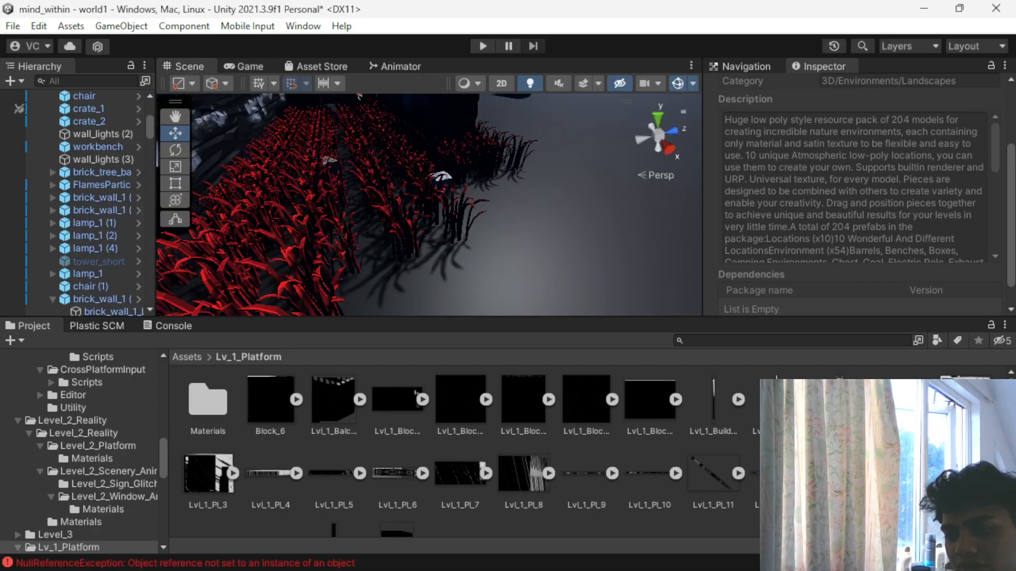
{"action": "left_click", "coordinate": [189, 360]}
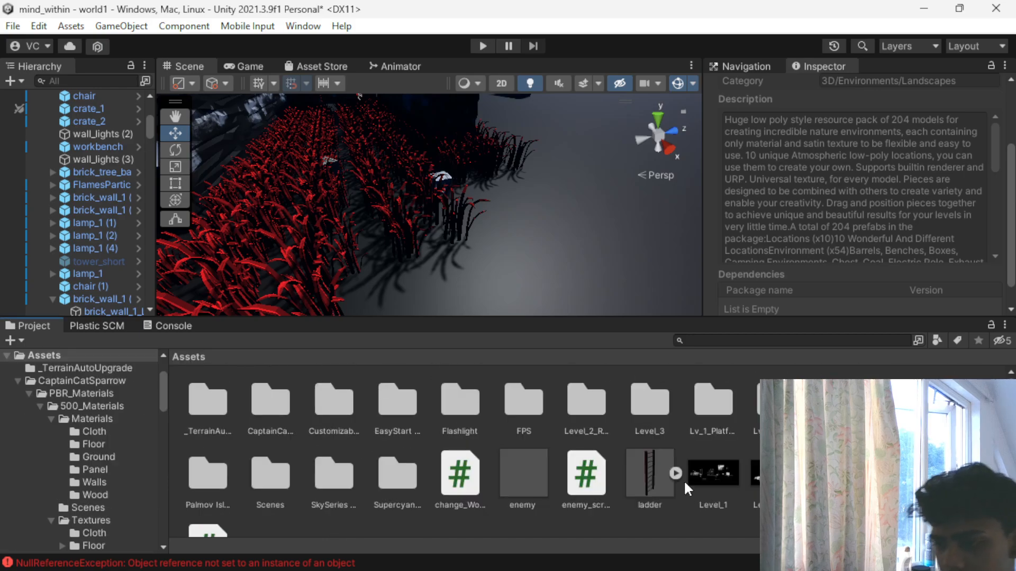
{"action": "scroll", "coordinate": [465, 273], "scroll_direction": "down", "scroll_amount": 5}
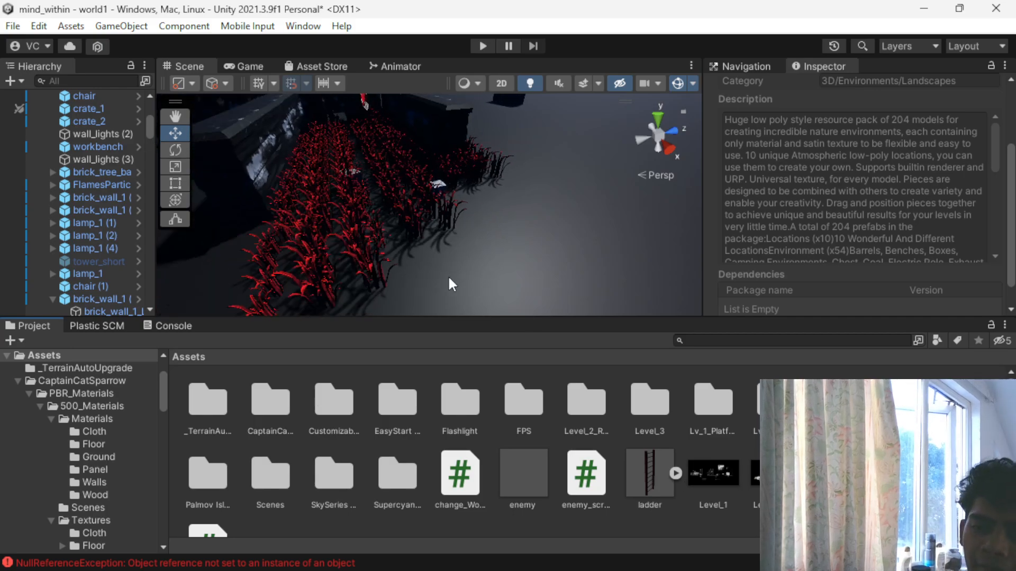
{"action": "scroll", "coordinate": [380, 276], "scroll_direction": "down", "scroll_amount": 3}
{"action": "scroll", "coordinate": [369, 259], "scroll_direction": "up", "scroll_amount": 3}
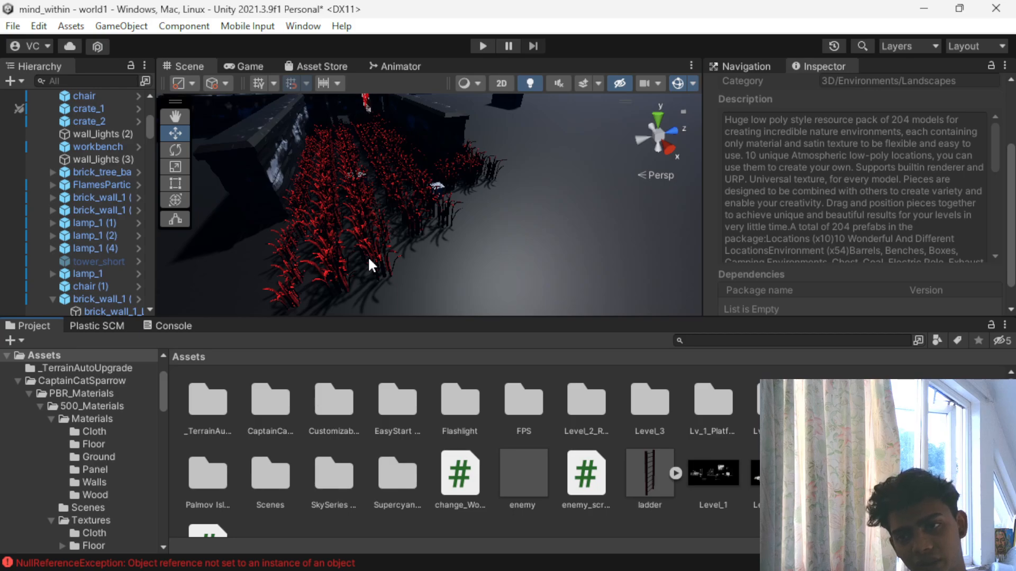
{"action": "scroll", "coordinate": [410, 201], "scroll_direction": "up", "scroll_amount": 5}
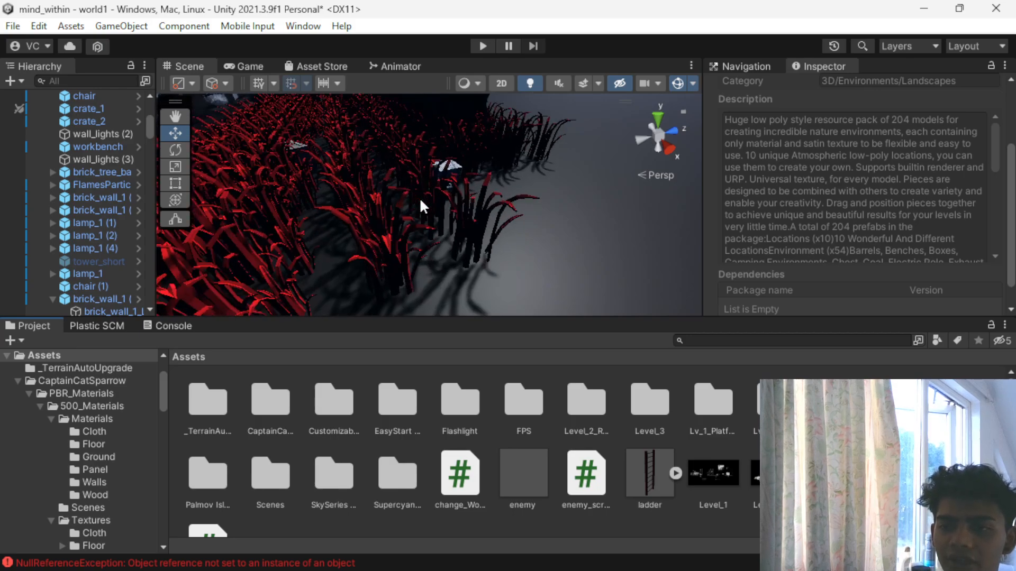
- Select the chair at the plant field's outer edge and view the open side around it
{"action": "left_click", "coordinate": [453, 162]}
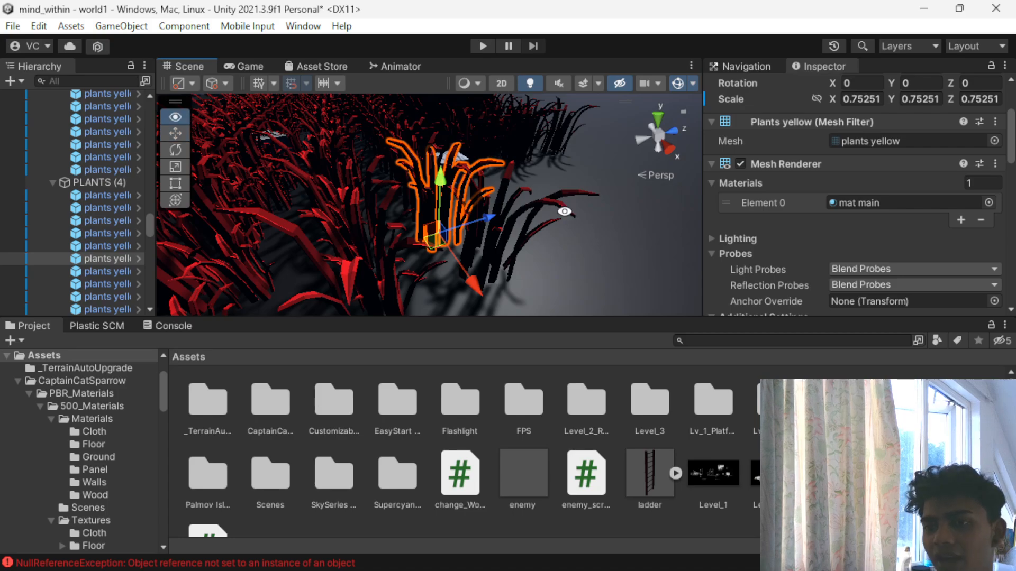
{"action": "left_click_drag", "start_coordinate": [565, 211], "coordinate": [377, 299], "text": "alt"}
{"action": "left_click", "coordinate": [415, 192]}
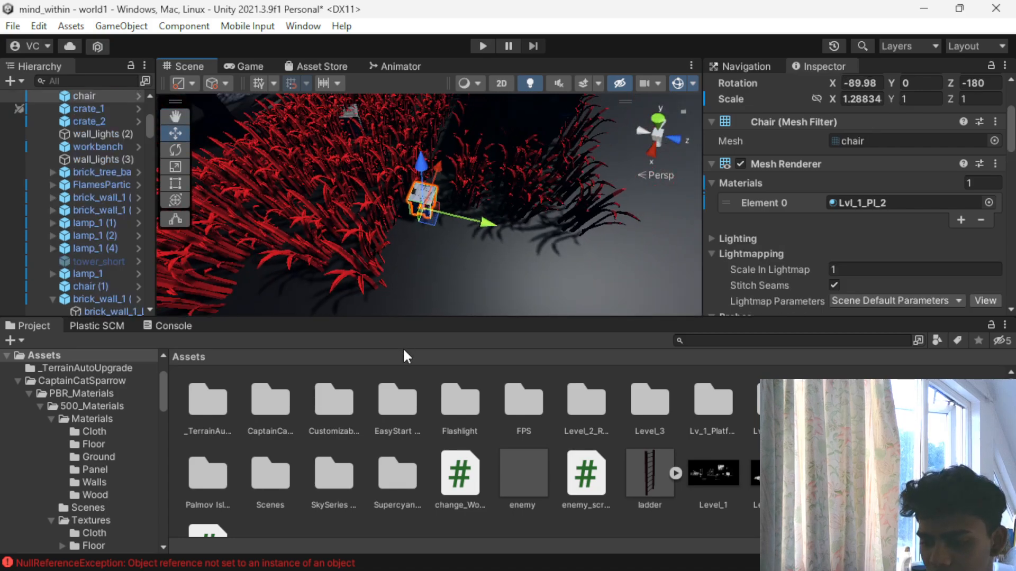
{"action": "left_click_drag", "start_coordinate": [441, 166], "coordinate": [478, 147]}
- Duplicate the dark brick wall piece beside the plant field and move the copy along the open edge to about X -13.96
{"action": "scroll", "coordinate": [386, 253], "scroll_direction": "down", "scroll_amount": 4}
{"action": "left_click", "coordinate": [475, 121]}
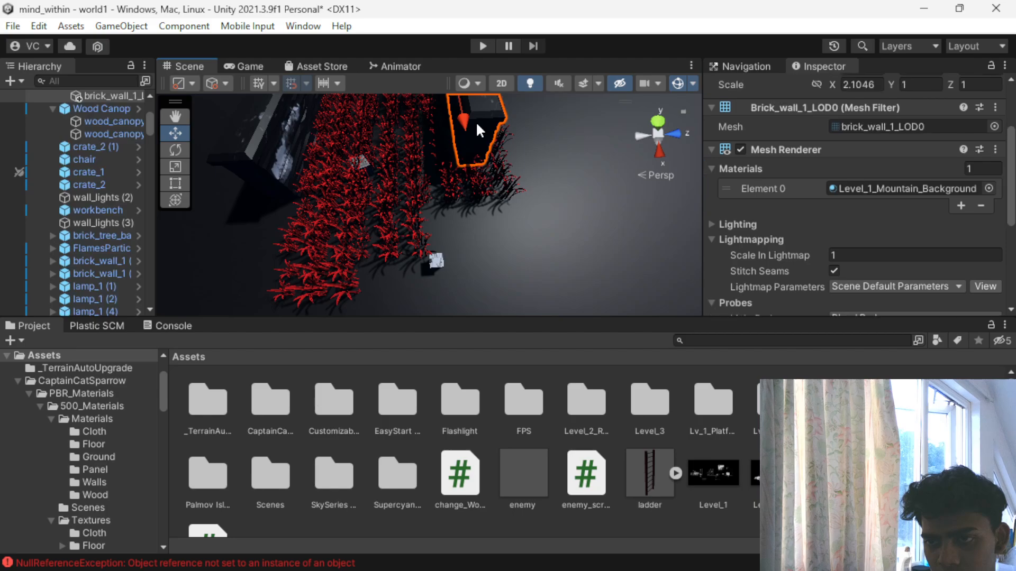
{"action": "scroll", "coordinate": [472, 133], "scroll_direction": "down", "scroll_amount": 1}
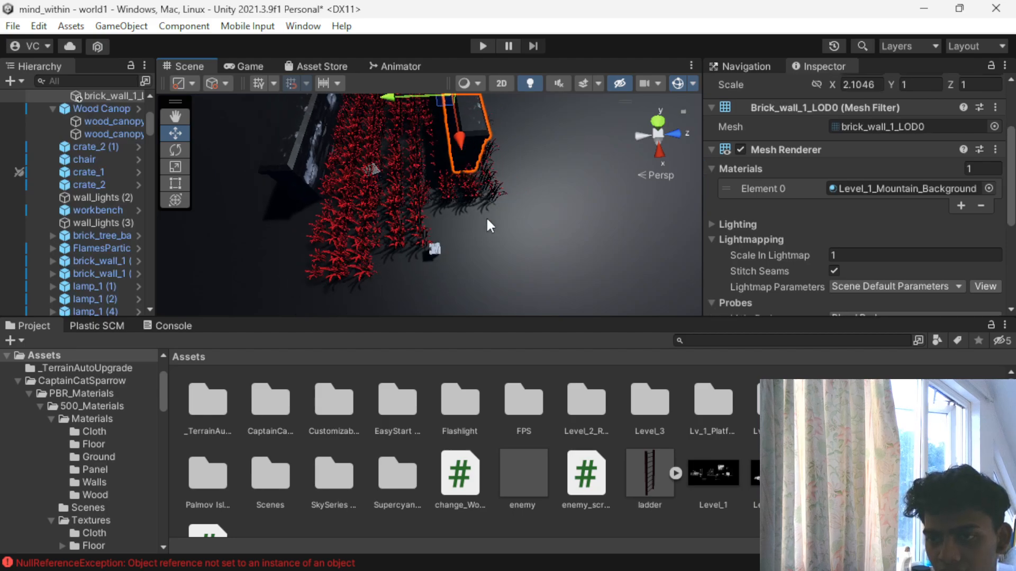
{"action": "key", "text": "ctrl+d"}
{"action": "left_click_drag", "start_coordinate": [461, 134], "coordinate": [457, 182]}
{"action": "left_click", "coordinate": [457, 182]}
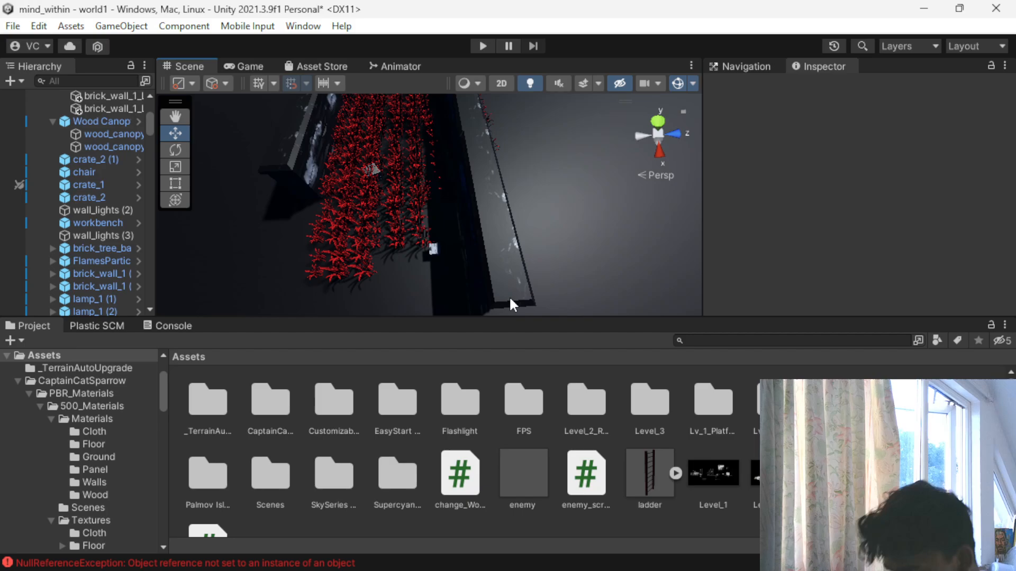
{"action": "left_click", "coordinate": [503, 226]}
{"action": "scroll", "coordinate": [504, 227], "scroll_direction": "up", "scroll_amount": 2}
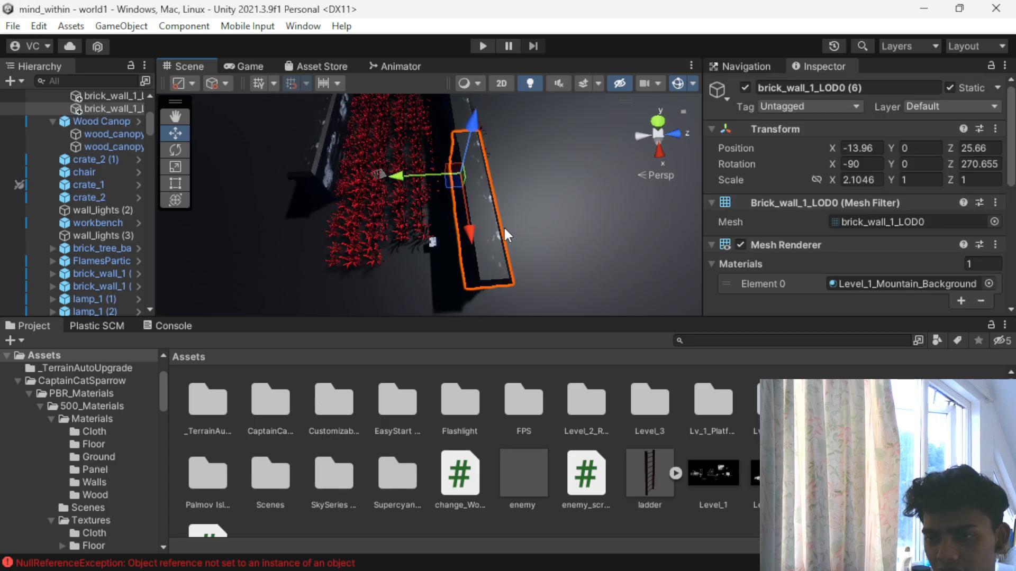
- Enlarge the chair to a scale of about 2.51 × 1.95 × 1.95 and shift it to about X -10.19, between the plants and the wall
{"action": "left_click", "coordinate": [439, 253]}
{"action": "scroll", "coordinate": [439, 253], "scroll_direction": "up", "scroll_amount": 2}
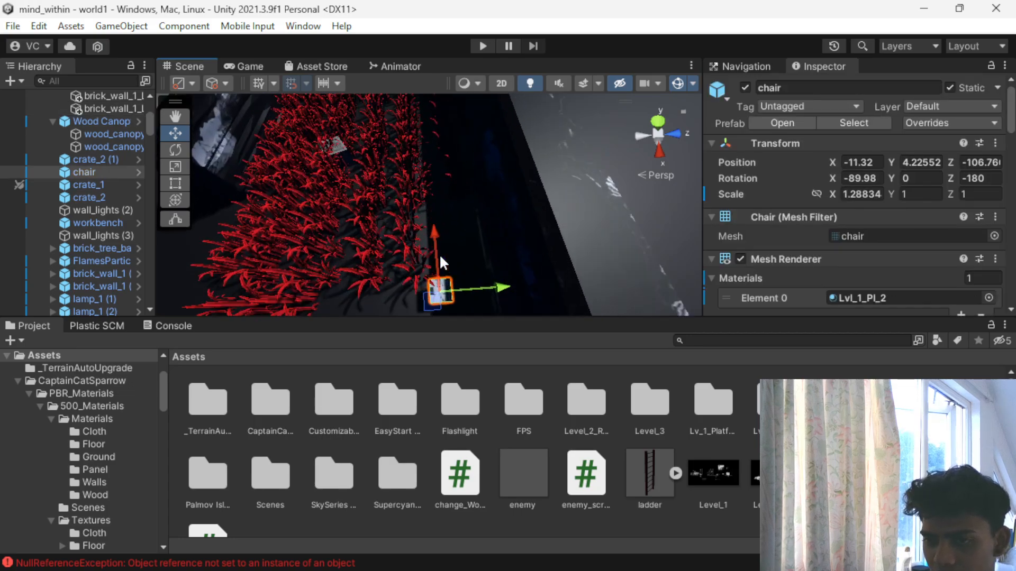
{"action": "key", "text": "r"}
{"action": "left_click_drag", "start_coordinate": [435, 294], "coordinate": [513, 290]}
{"action": "left_click_drag", "start_coordinate": [367, 247], "coordinate": [512, 195], "text": "alt"}
{"action": "key", "text": "w"}
{"action": "scroll", "coordinate": [483, 291], "scroll_direction": "down", "scroll_amount": 5}
{"action": "scroll", "coordinate": [483, 292], "scroll_direction": "up", "scroll_amount": 3}
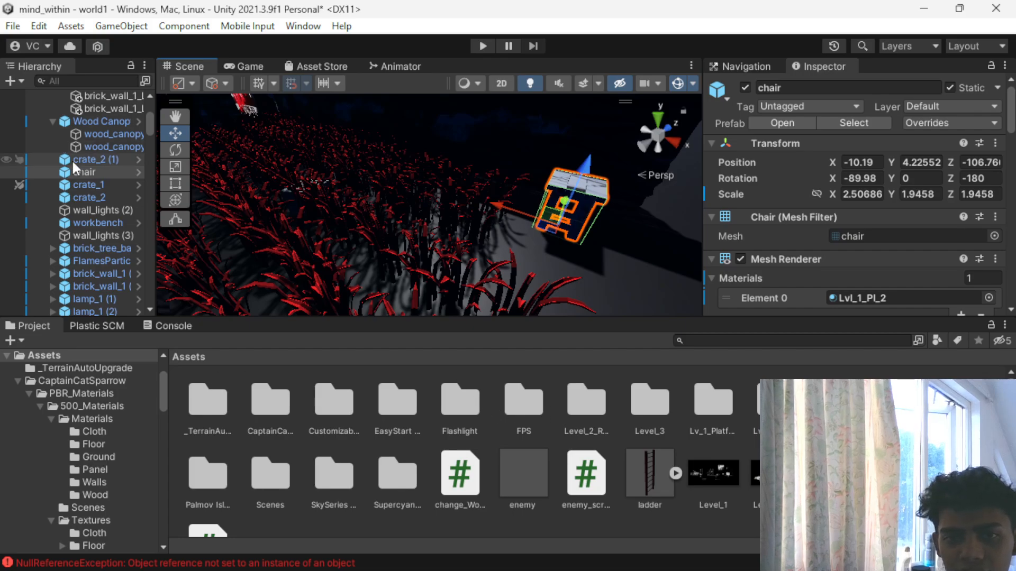
- Delete the Flashlight from the FPSController prefab and return to the world1 scene
{"action": "scroll", "coordinate": [72, 164], "scroll_direction": "up", "scroll_amount": 10}
{"action": "left_click", "coordinate": [38, 120]}
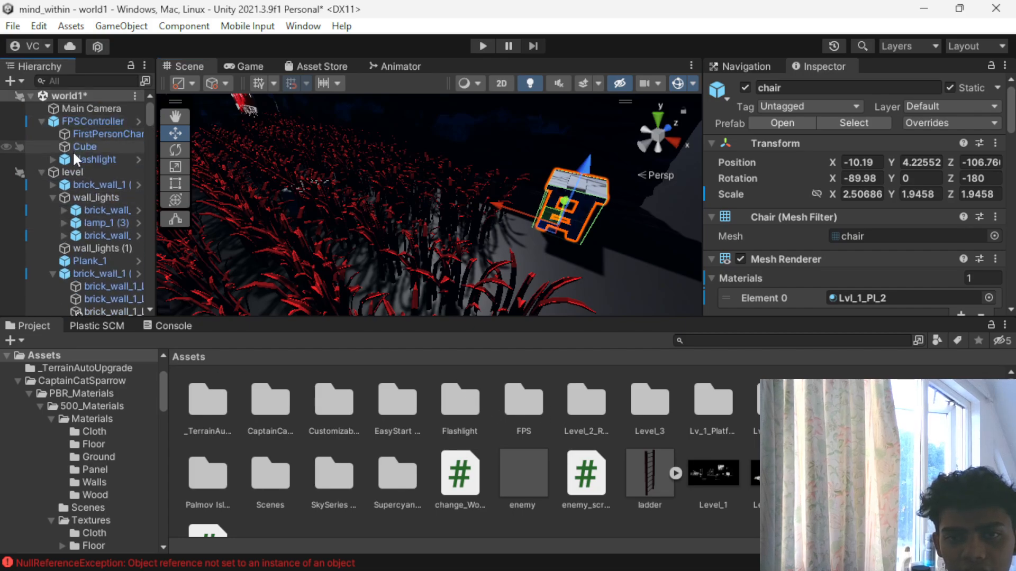
{"action": "left_click", "coordinate": [74, 156]}
{"action": "key", "text": "Delete"}
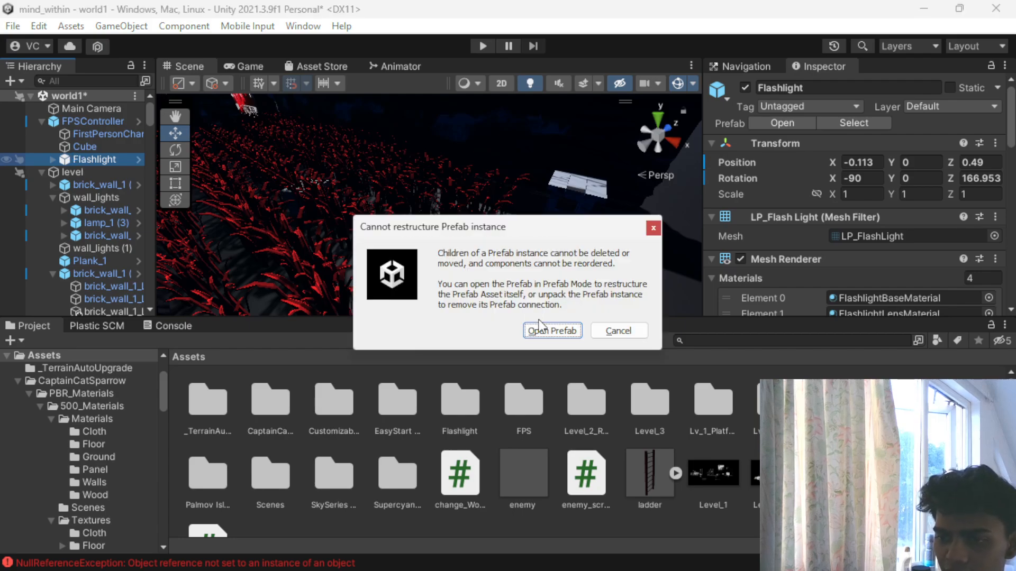
{"action": "left_click", "coordinate": [550, 331]}
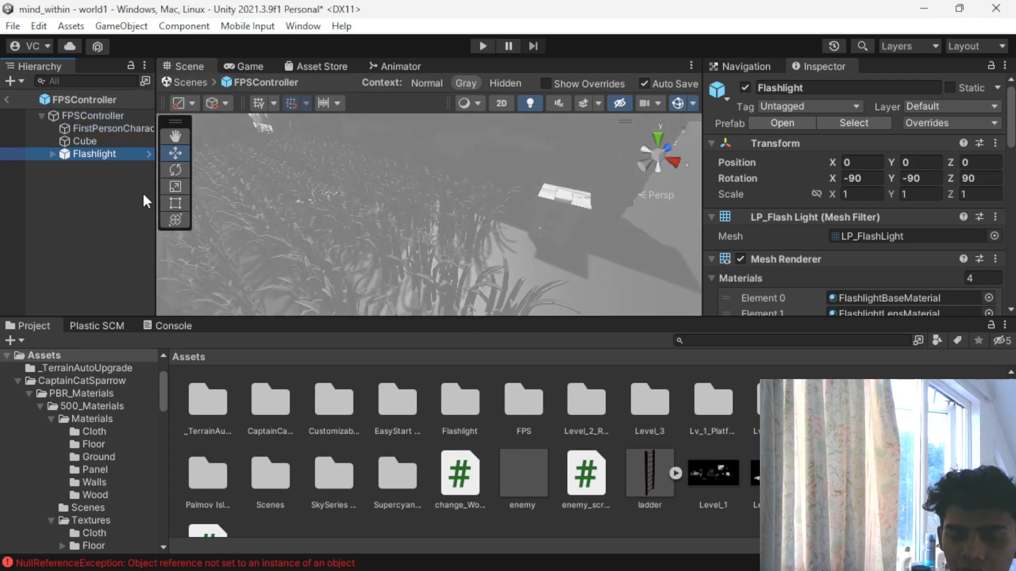
{"action": "key", "text": "Delete"}
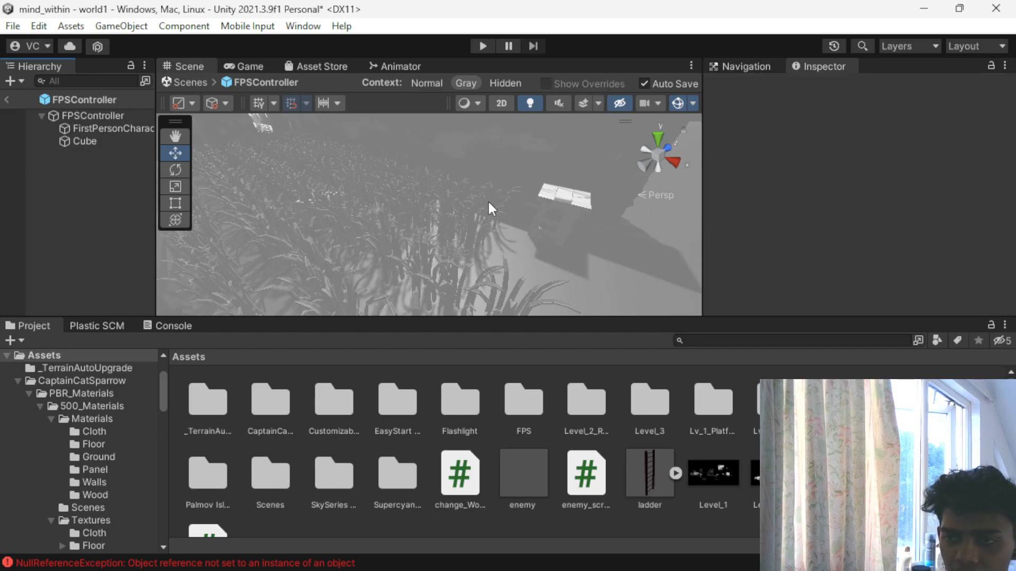
{"action": "left_click", "coordinate": [180, 82]}
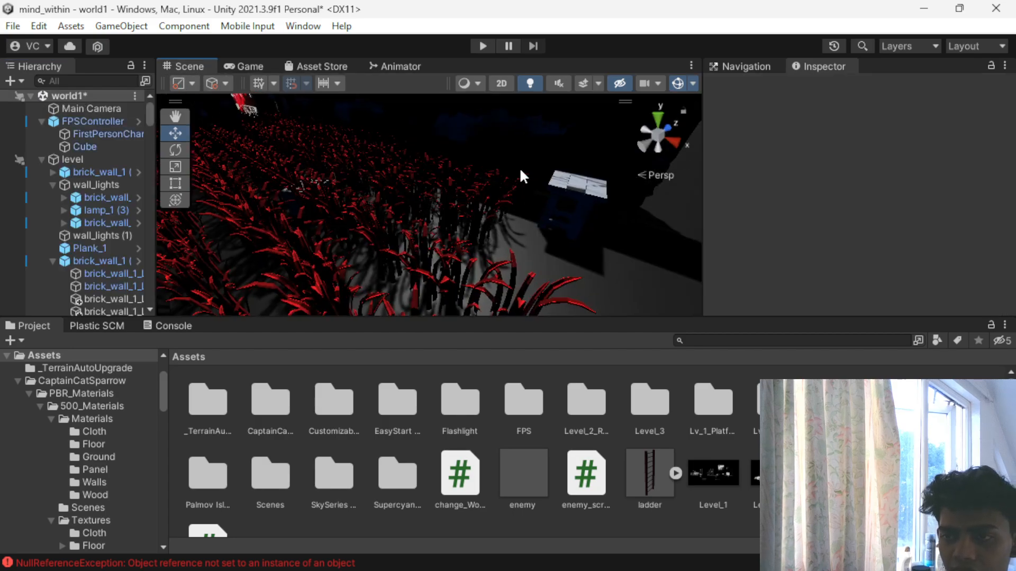
- Place the Flashlight prefab from the Flashlight_Gold folder on top of the chair
{"action": "scroll", "coordinate": [602, 399], "scroll_direction": "down", "scroll_amount": 1}
{"action": "scroll", "coordinate": [529, 391], "scroll_direction": "up", "scroll_amount": 1}
{"action": "left_click", "coordinate": [474, 412]}
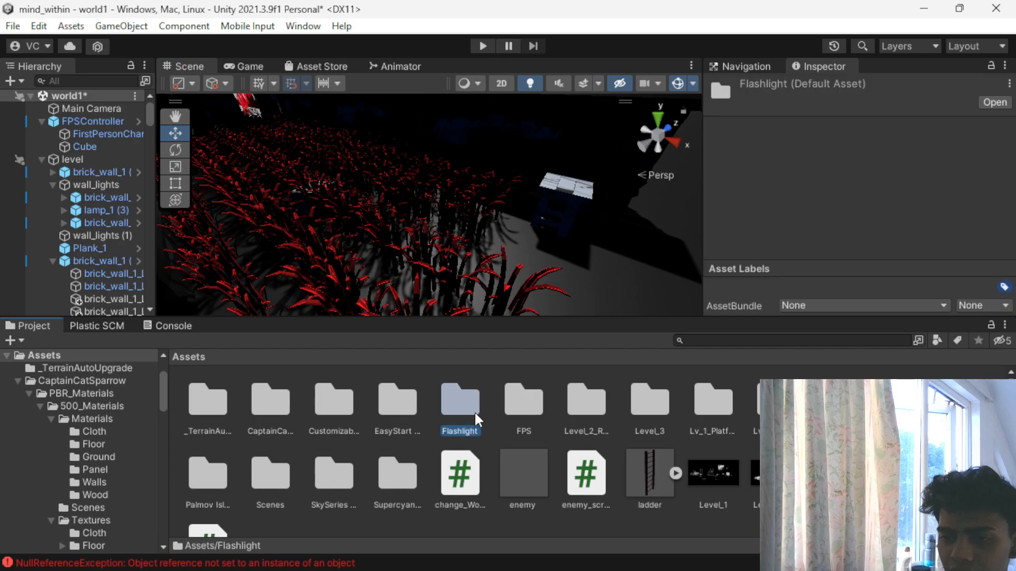
{"action": "double_click", "coordinate": [468, 411]}
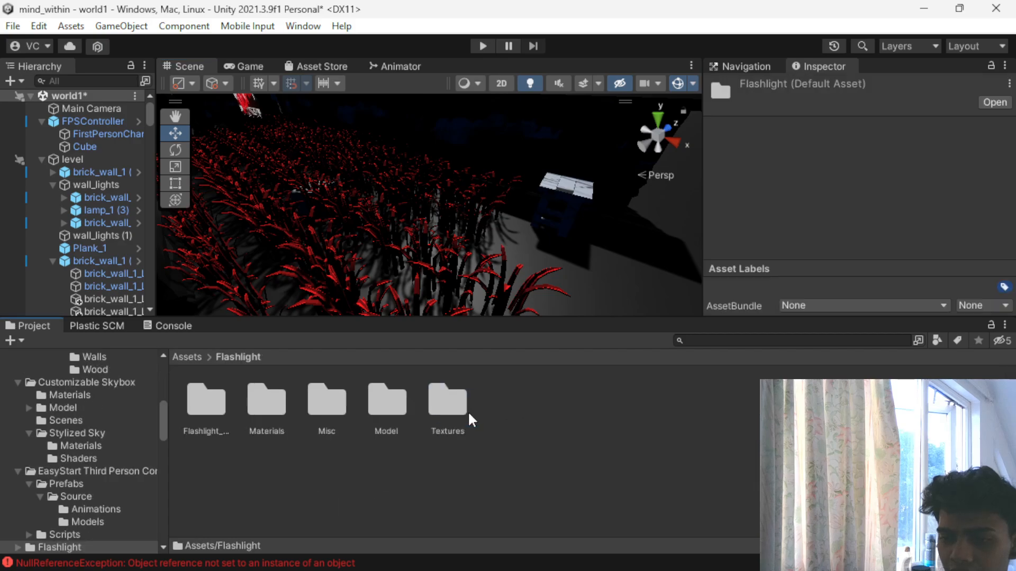
{"action": "double_click", "coordinate": [205, 396]}
{"action": "left_click_drag", "start_coordinate": [385, 411], "coordinate": [566, 185]}
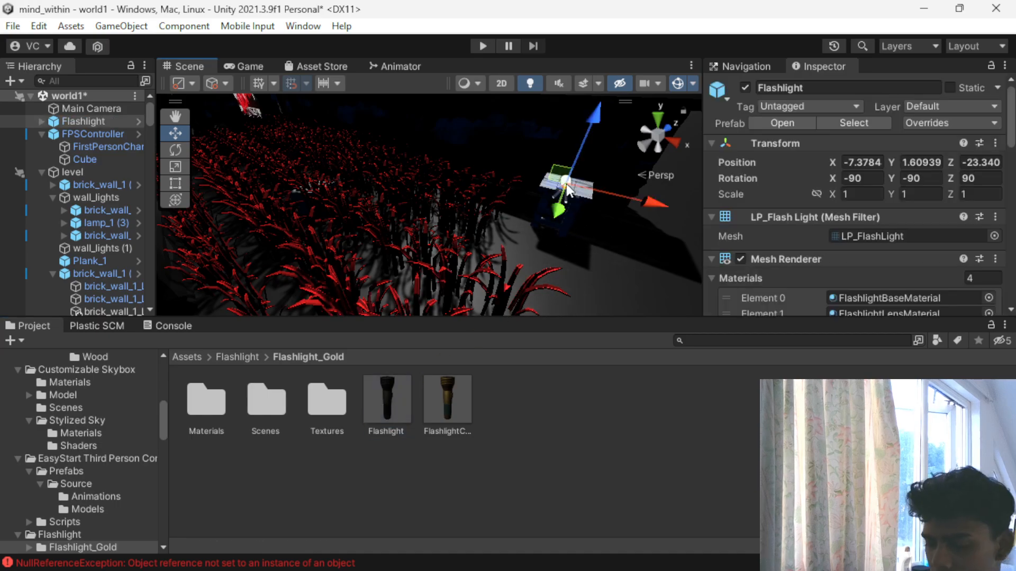
{"action": "left_click", "coordinate": [576, 144]}
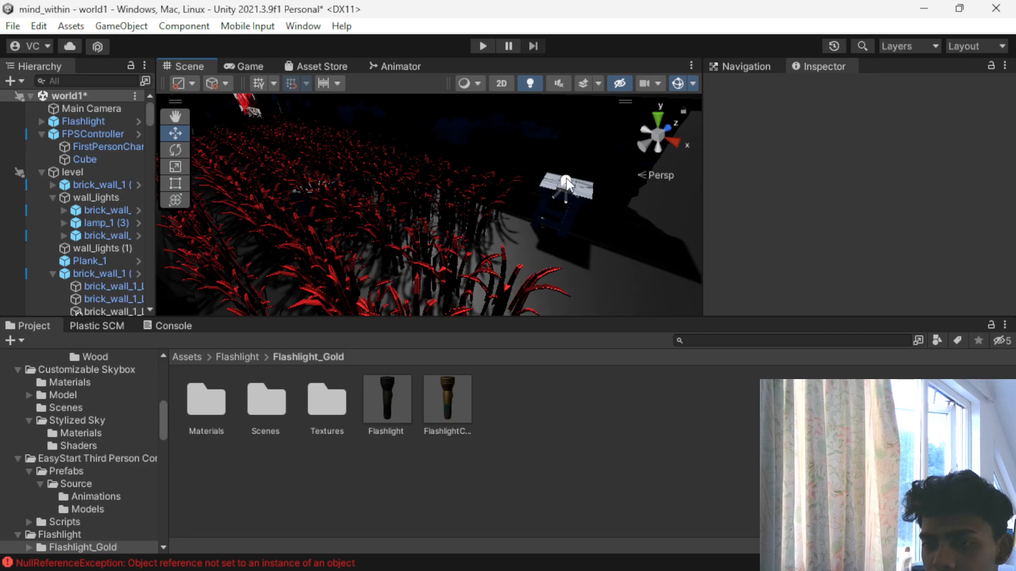
- Delete building 4 (2) and collapse the level, PLANTS and buildings groups in the hierarchy
{"action": "left_click", "coordinate": [91, 122]}
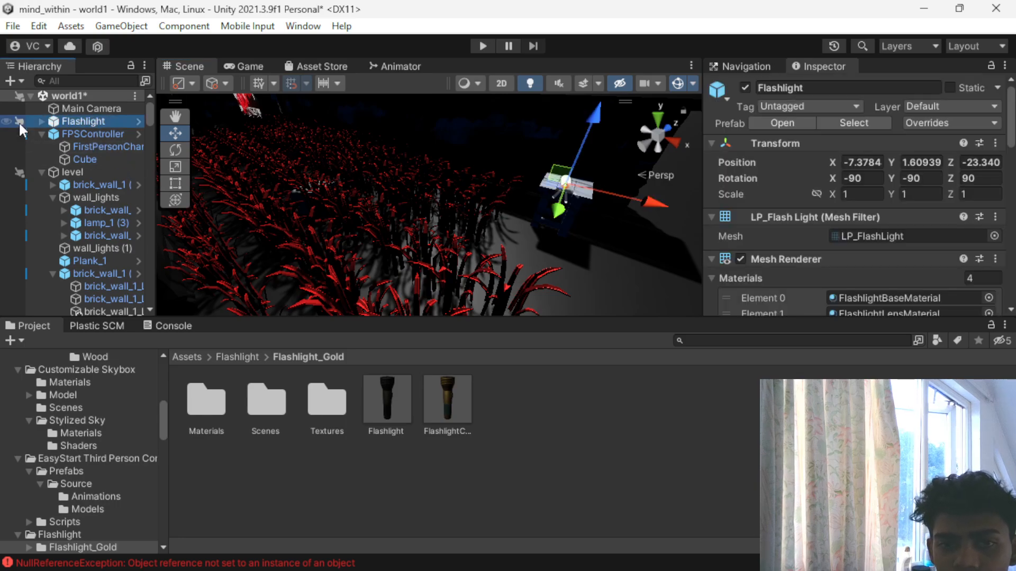
{"action": "left_click", "coordinate": [41, 172]}
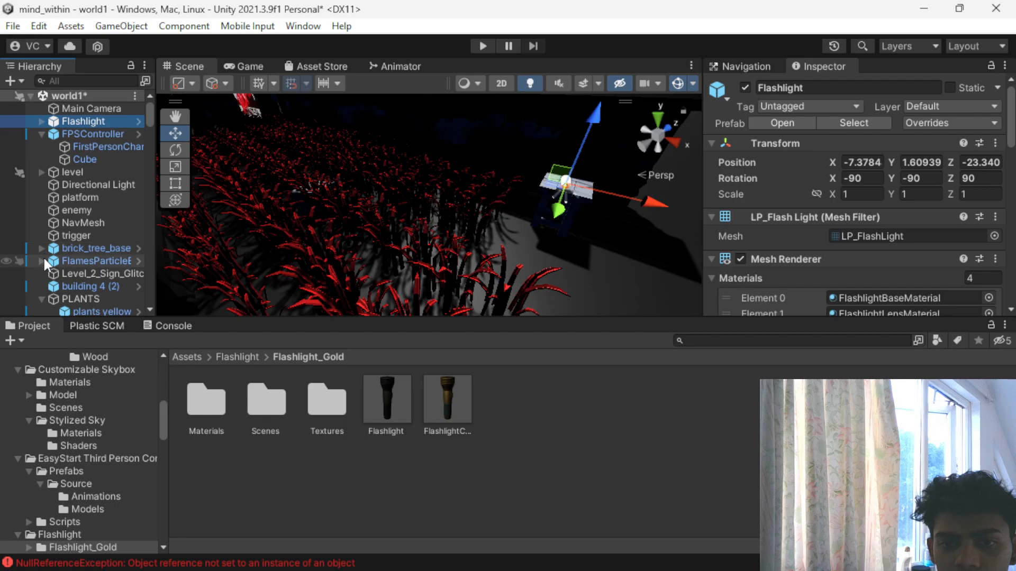
{"action": "scroll", "coordinate": [41, 264], "scroll_direction": "down", "scroll_amount": 2}
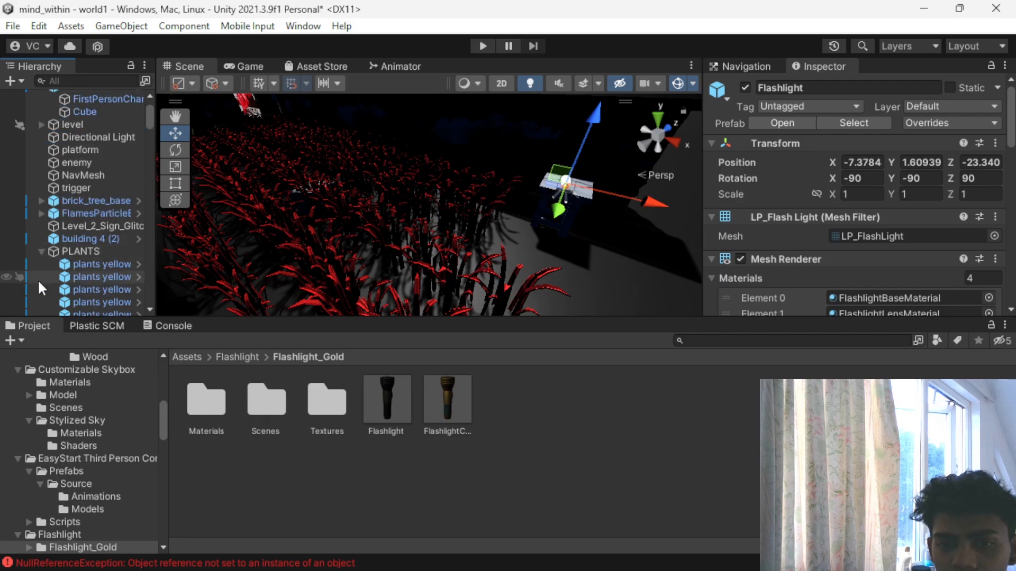
{"action": "left_click", "coordinate": [42, 251]}
{"action": "left_click", "coordinate": [110, 229]}
{"action": "left_click", "coordinate": [102, 237]}
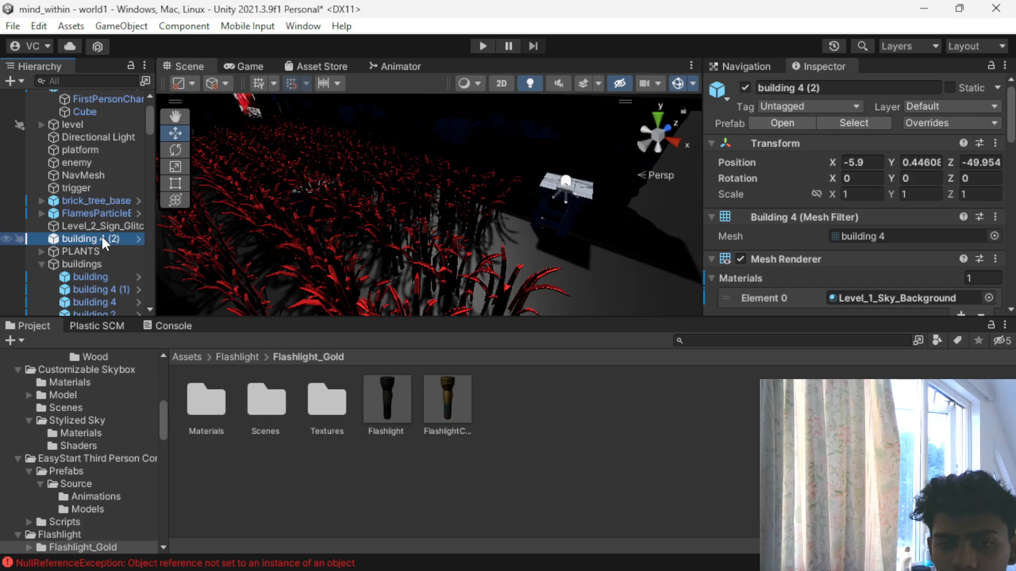
{"action": "key", "text": "Delete"}
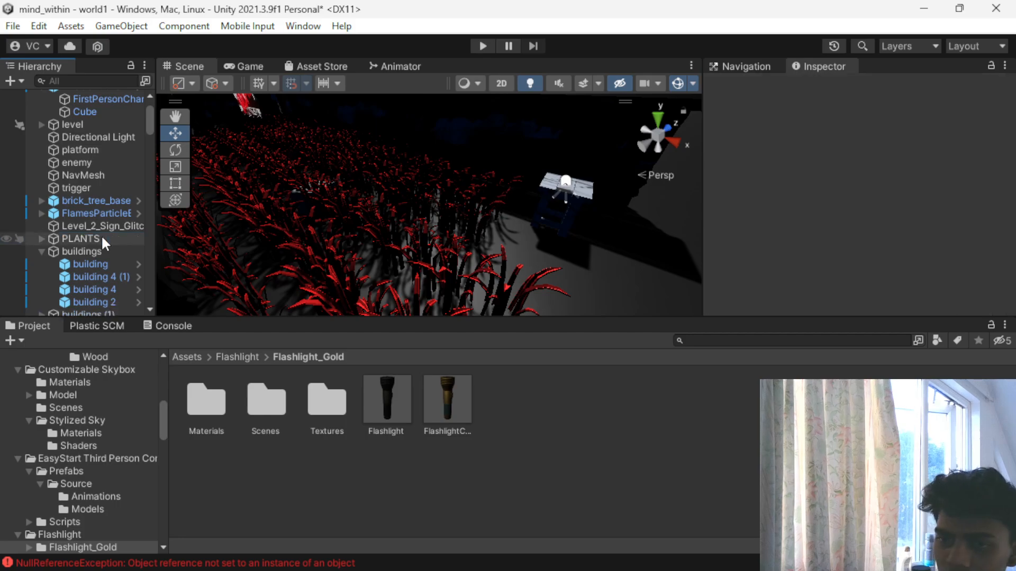
{"action": "left_click", "coordinate": [42, 251]}
{"action": "left_click", "coordinate": [42, 277]}
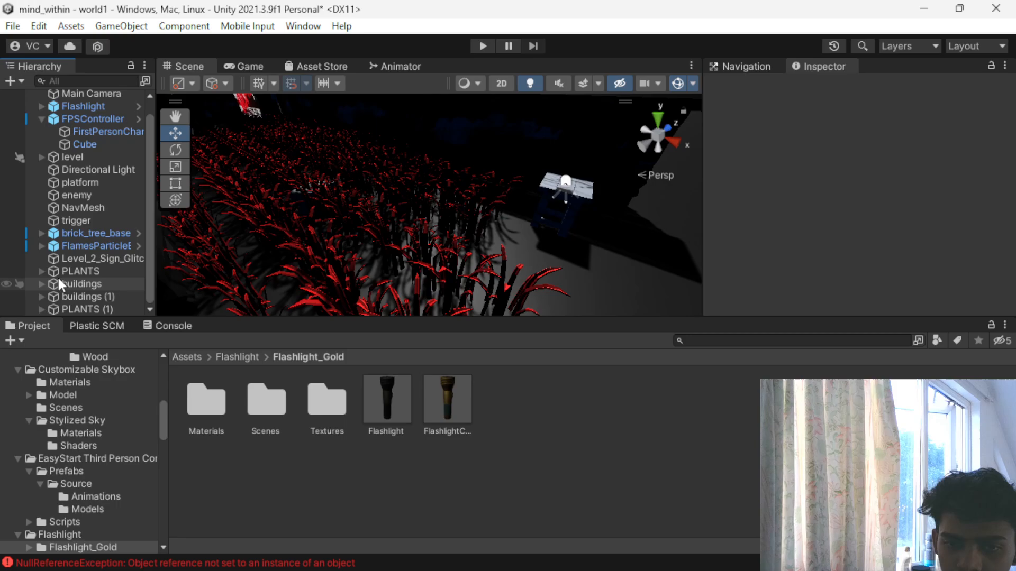
{"action": "left_click", "coordinate": [64, 307]}
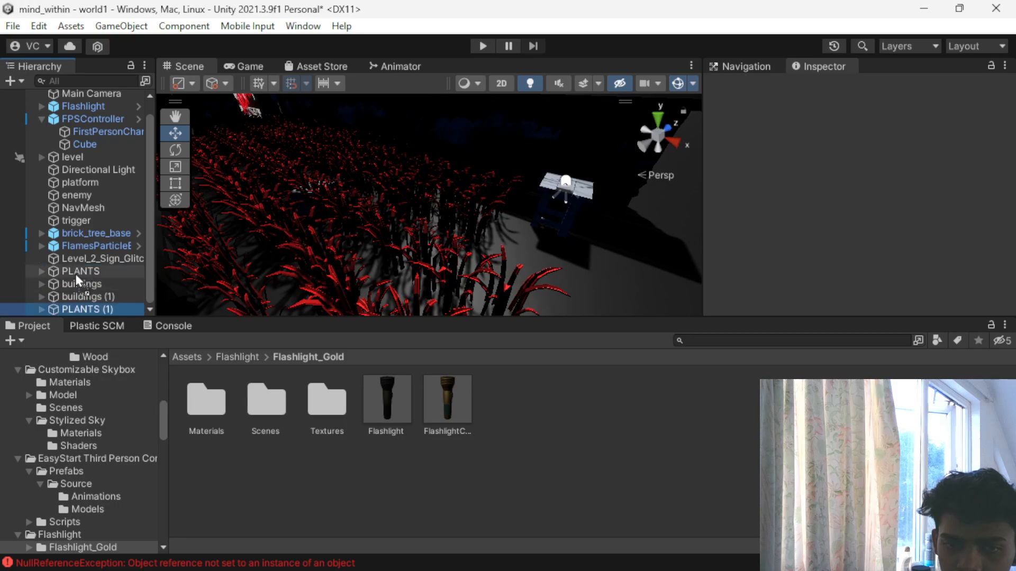
- Select the placed Flashlight, frame it and raise it above the chair's planked top
{"action": "left_click", "coordinate": [564, 241]}
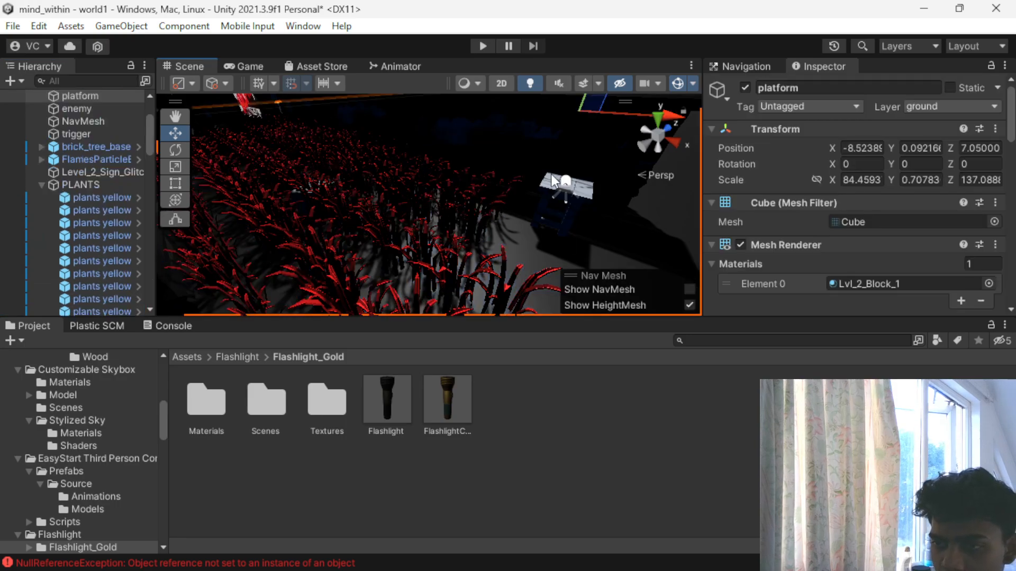
{"action": "left_click", "coordinate": [567, 180]}
{"action": "right_click_drag", "start_coordinate": [576, 203], "coordinate": [551, 213]}
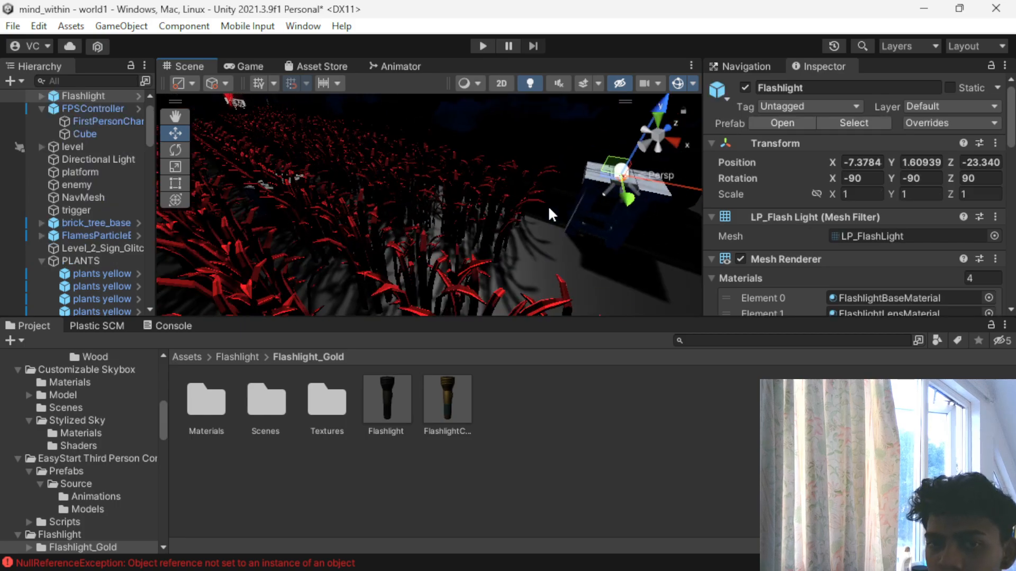
{"action": "key", "text": "f"}
{"action": "scroll", "coordinate": [122, 172], "scroll_direction": "up", "scroll_amount": 2}
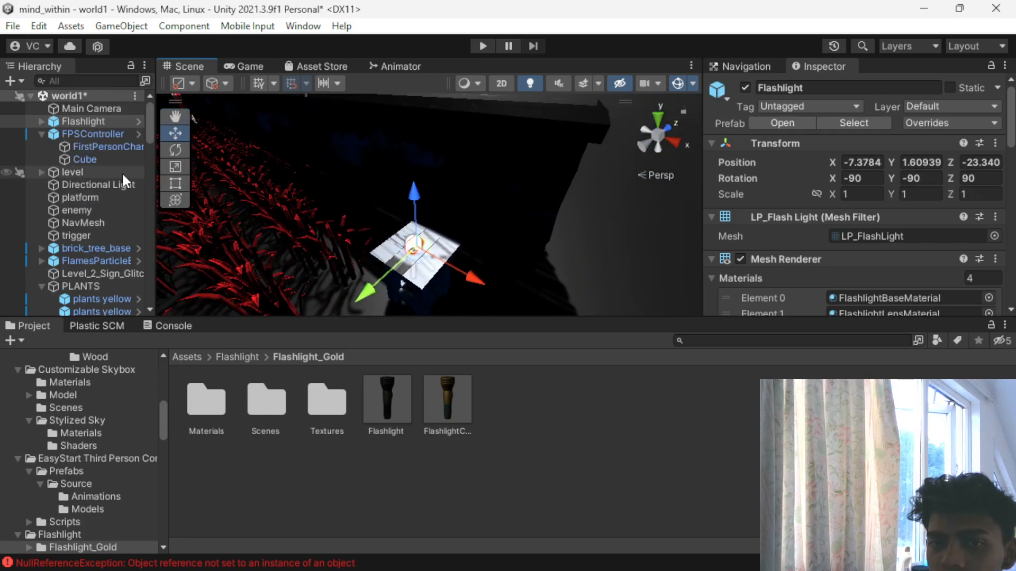
{"action": "left_click_drag", "start_coordinate": [415, 203], "coordinate": [413, 163]}
{"action": "left_click_drag", "start_coordinate": [316, 218], "coordinate": [493, 246], "text": "alt"}
{"action": "scroll", "coordinate": [493, 245], "scroll_direction": "up", "scroll_amount": 4}
{"action": "middle_click_drag", "start_coordinate": [493, 246], "coordinate": [489, 224]}
{"action": "left_click_drag", "start_coordinate": [502, 171], "coordinate": [494, 186]}
- Scale the Flashlight uniformly to about 3.24 and settle it on the chair top at about Y 1.82, Z -23.46
{"action": "key", "text": "r"}
{"action": "left_click_drag", "start_coordinate": [489, 228], "coordinate": [693, 221]}
{"action": "key", "text": "w"}
{"action": "mouse_move", "coordinate": [497, 168]}
{"action": "left_mouse_down"}
{"action": "mouse_move", "coordinate": [501, 194]}
{"action": "mouse_move", "coordinate": [500, 185]}
{"action": "left_mouse_up"}
{"action": "left_click_drag", "start_coordinate": [495, 297], "coordinate": [458, 272]}
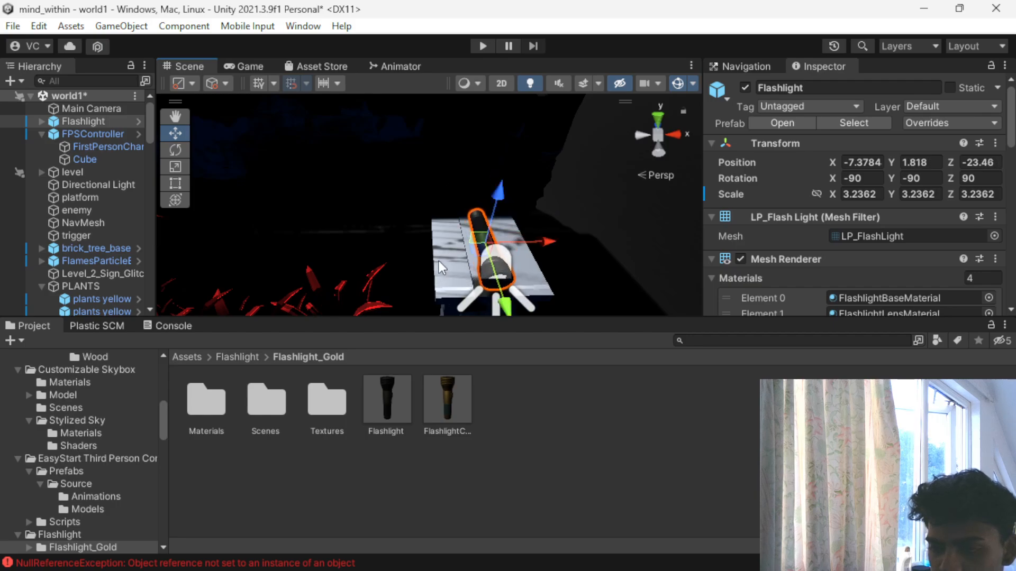
- Examine from several angles how the enlarged Flashlight rests on the chair's top
{"action": "scroll", "coordinate": [423, 273], "scroll_direction": "down", "scroll_amount": 3}
{"action": "left_click_drag", "start_coordinate": [344, 237], "coordinate": [516, 245], "text": "alt"}
{"action": "scroll", "coordinate": [517, 245], "scroll_direction": "up", "scroll_amount": 3}
{"action": "middle_click_drag", "start_coordinate": [524, 207], "coordinate": [475, 189]}
{"action": "scroll", "coordinate": [475, 189], "scroll_direction": "up", "scroll_amount": 3}
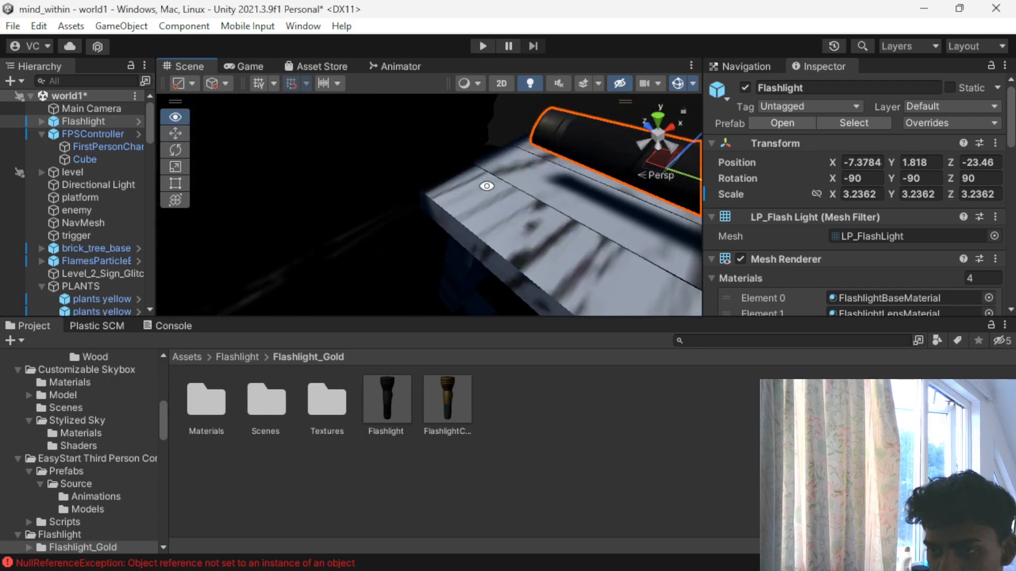
{"action": "scroll", "coordinate": [357, 188], "scroll_direction": "up", "scroll_amount": 4}
{"action": "scroll", "coordinate": [358, 188], "scroll_direction": "down", "scroll_amount": 5}
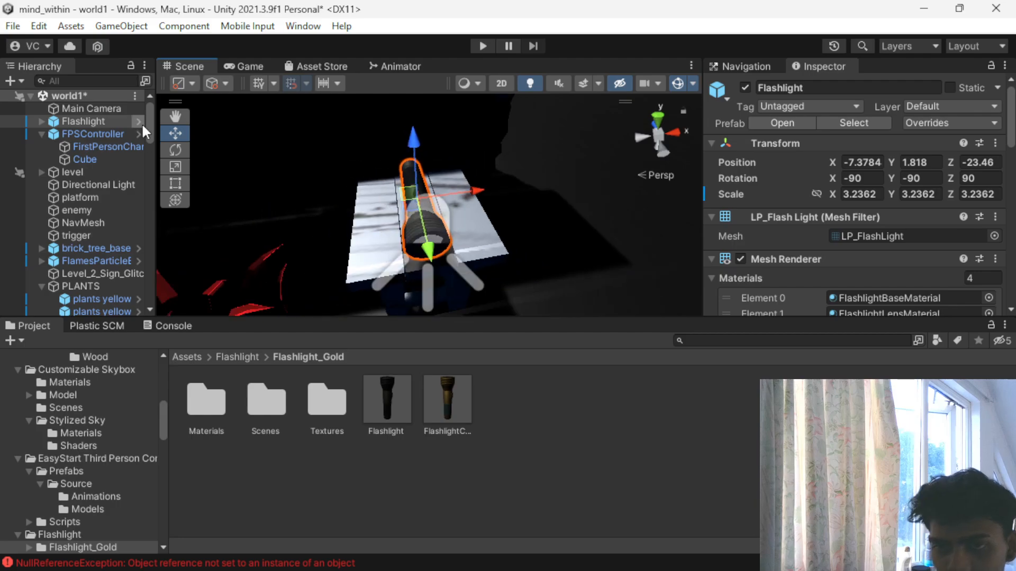
- Play-test world1 by walking through the town and red plant field to the Flashlight on the chair, then stop the game
{"action": "left_click", "coordinate": [492, 45]}
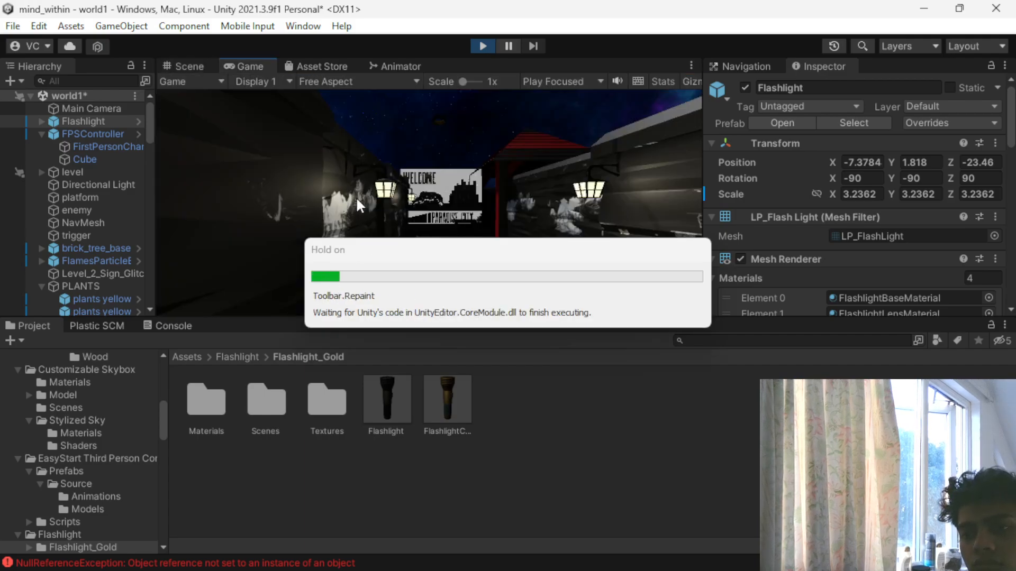
{"action": "key", "text": "w"}
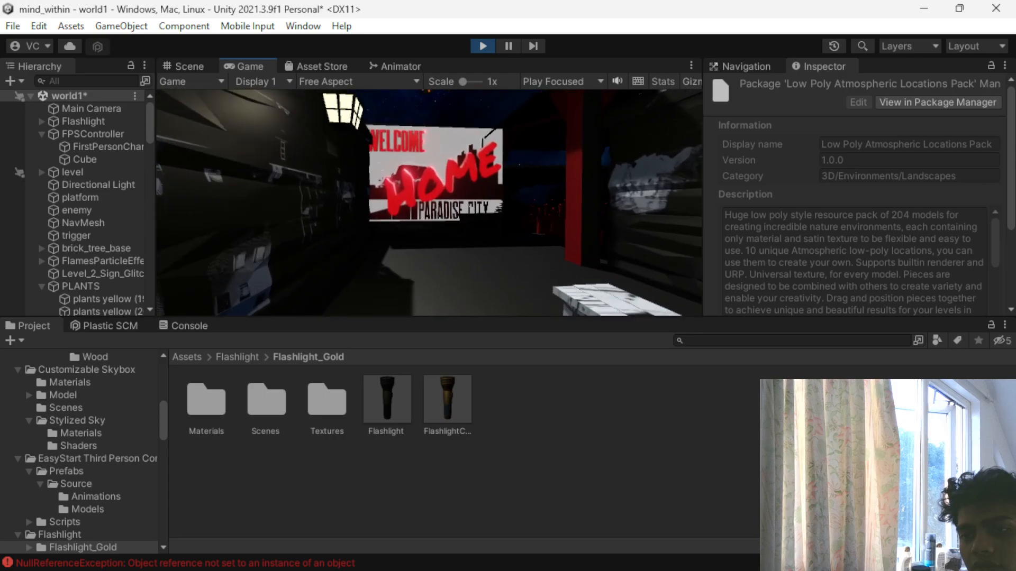
{"action": "key", "text": "w"}
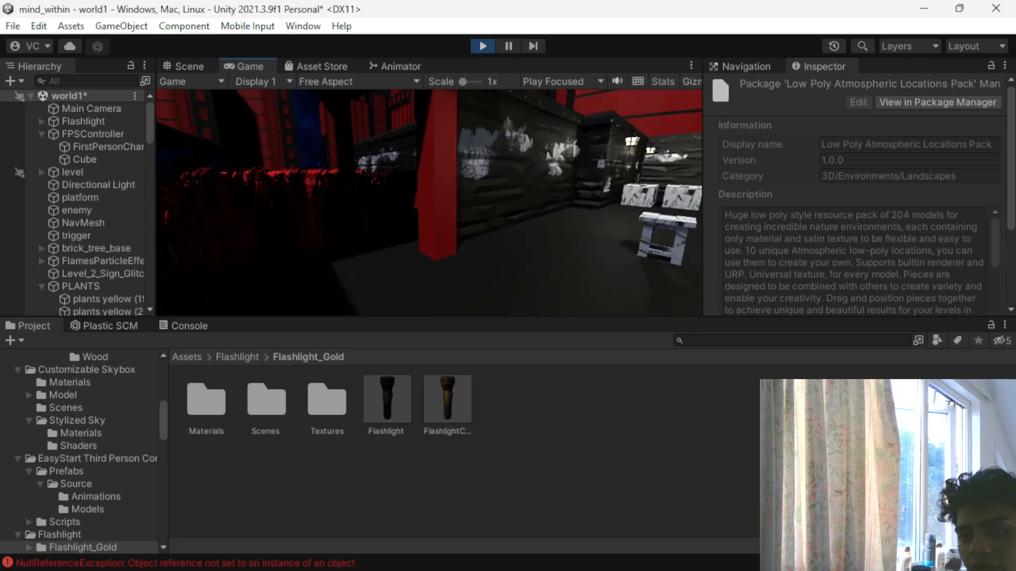
{"action": "key", "text": "w"}
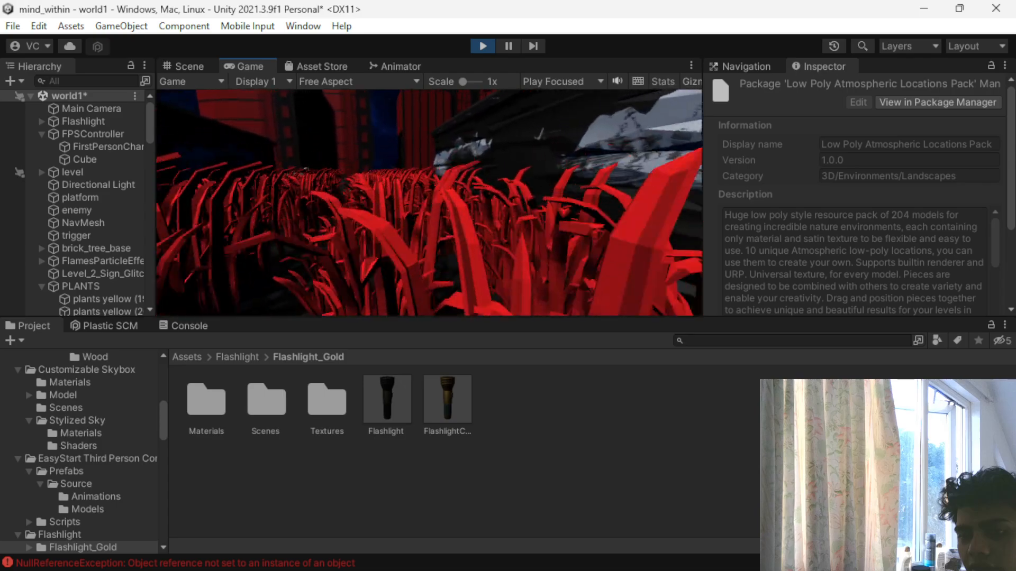
{"action": "key", "text": "w"}
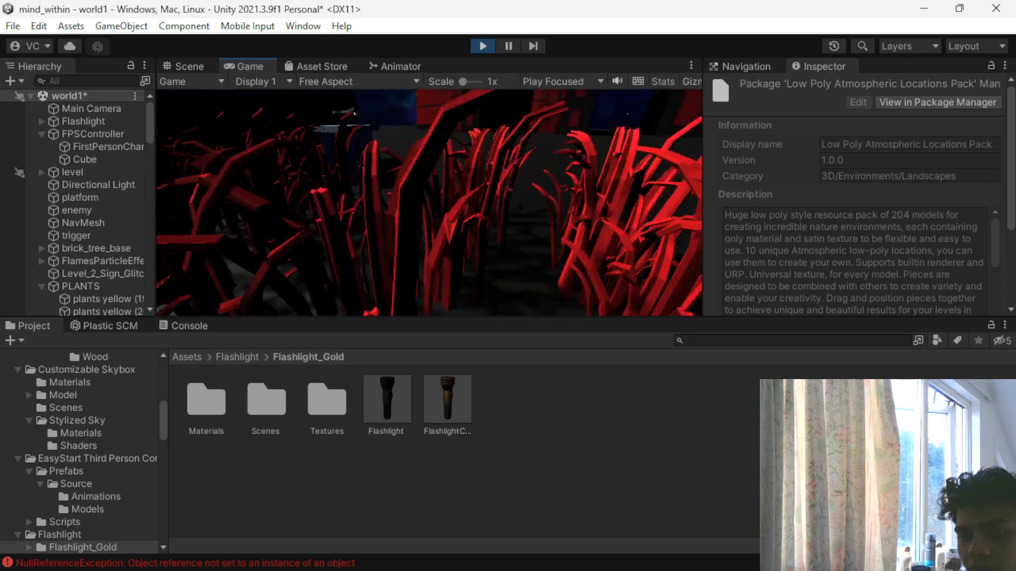
{"action": "key", "text": "s"}
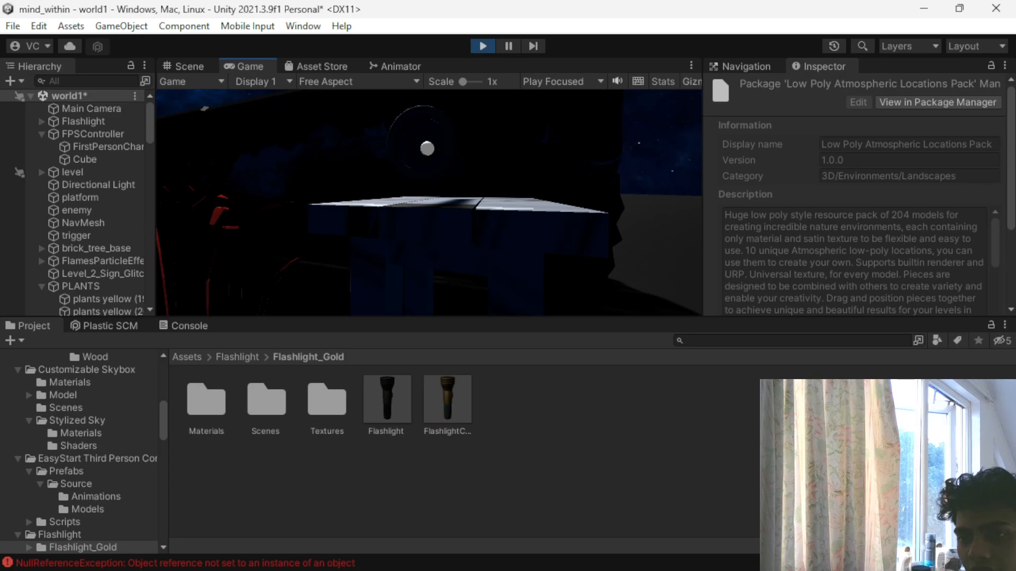
{"action": "key", "text": "w"}
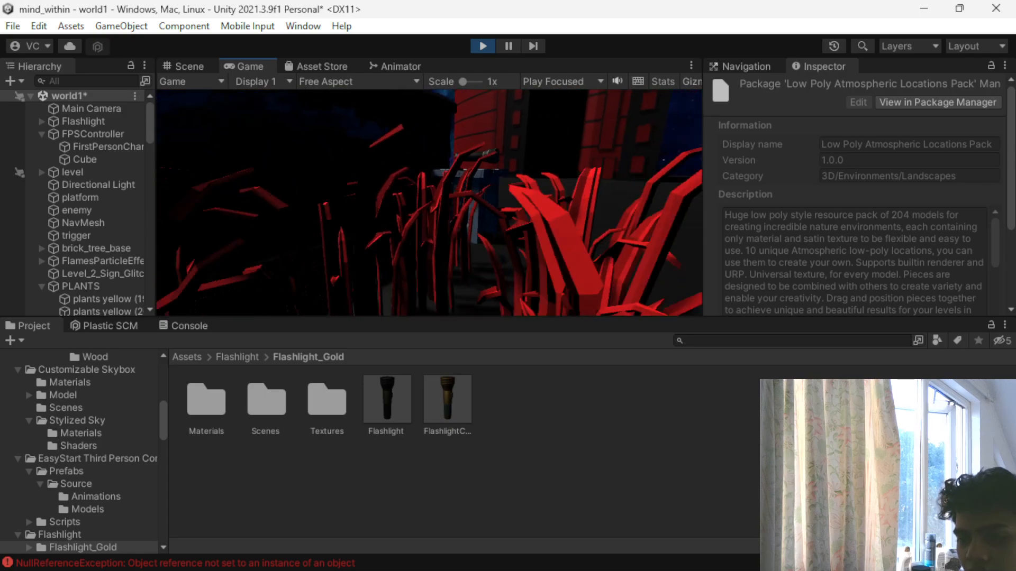
{"action": "key", "text": "s"}
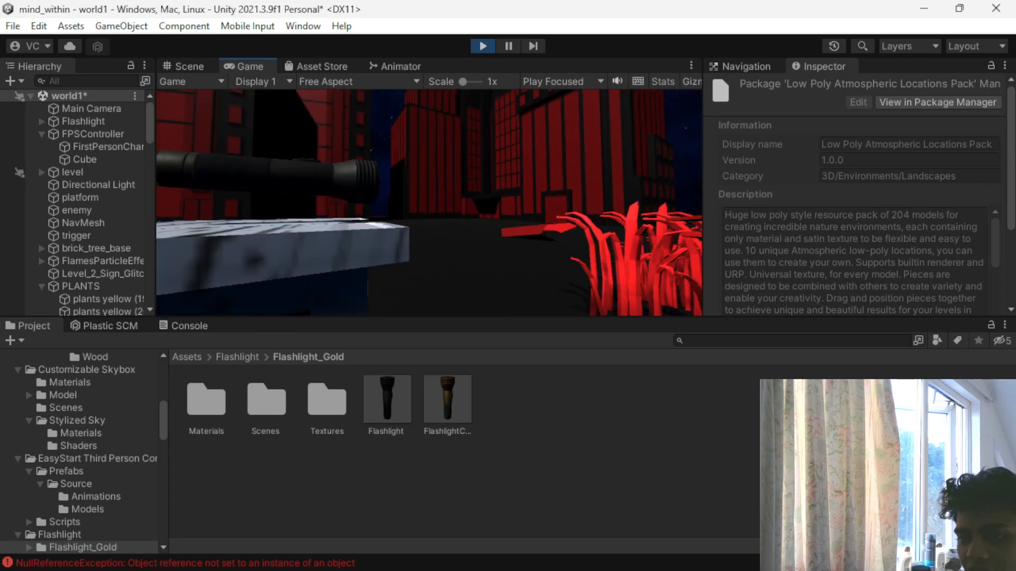
{"action": "key", "text": "Escape"}
{"action": "left_click", "coordinate": [474, 44]}
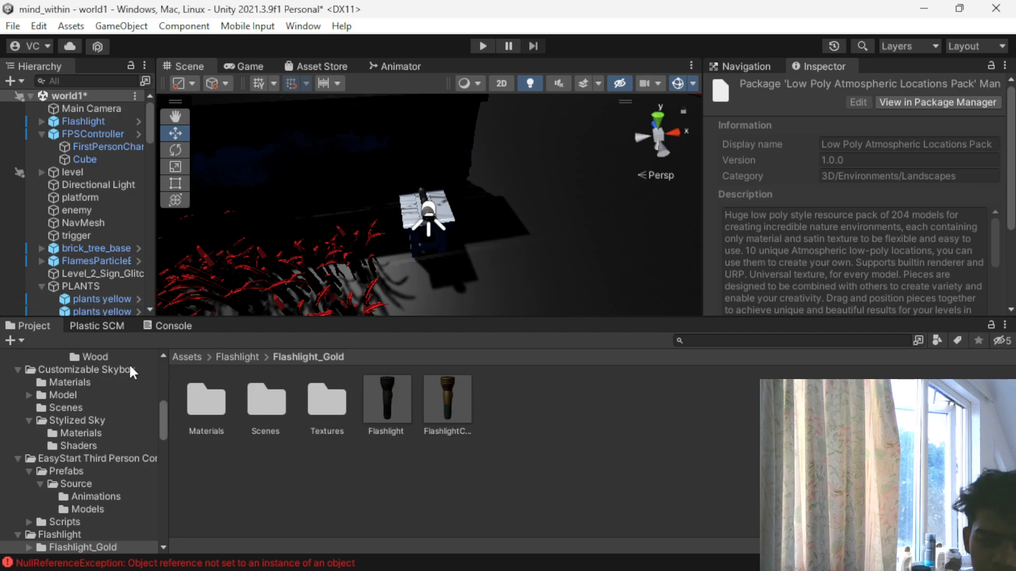
- Open the FirstPersonController script attached to FPSController in Visual Studio at its OnTriggerEnter method
{"action": "left_click", "coordinate": [180, 357]}
{"action": "scroll", "coordinate": [444, 419], "scroll_direction": "down", "scroll_amount": 2}
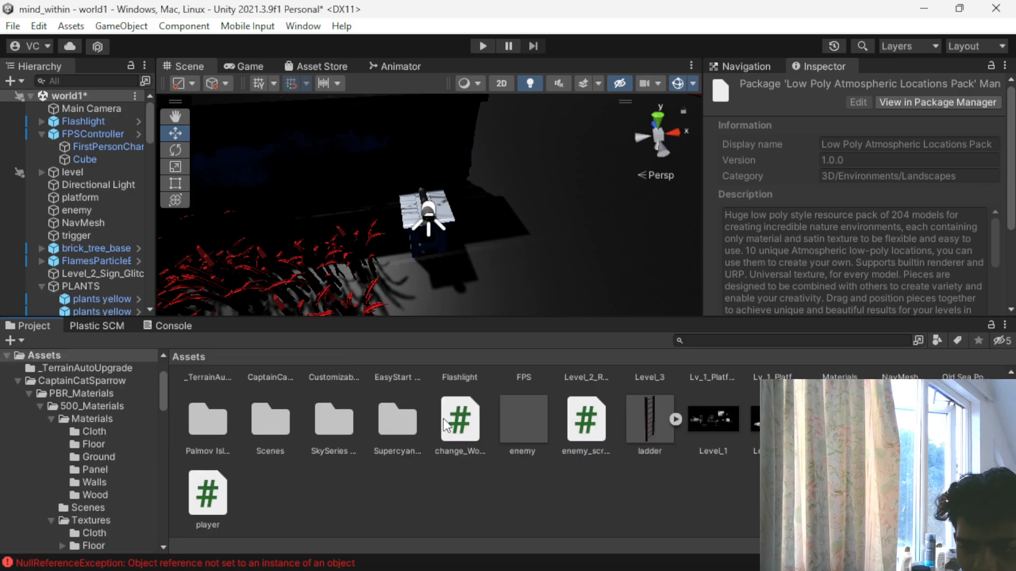
{"action": "scroll", "coordinate": [354, 439], "scroll_direction": "up", "scroll_amount": 2}
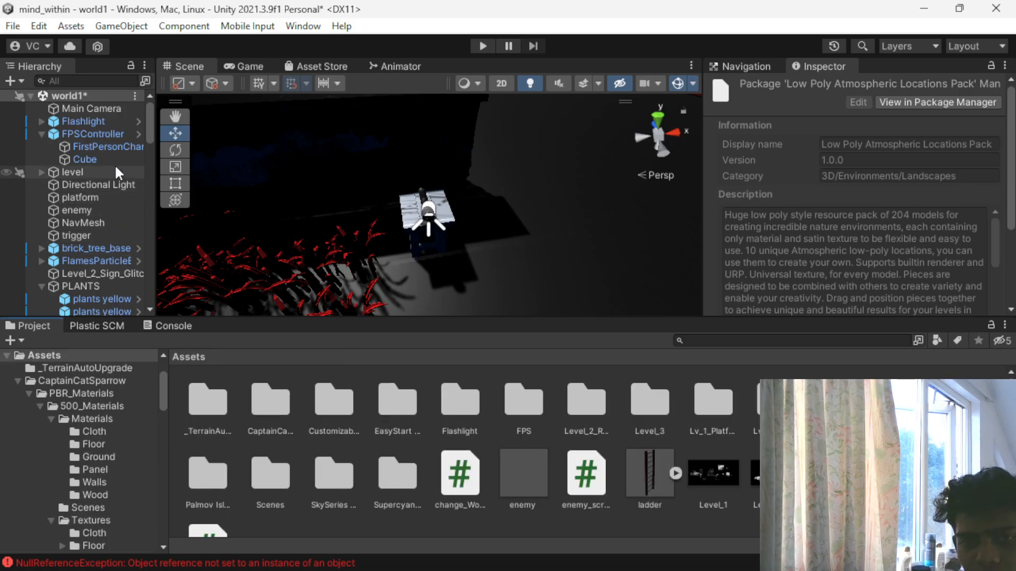
{"action": "left_click", "coordinate": [94, 136]}
{"action": "scroll", "coordinate": [894, 209], "scroll_direction": "down", "scroll_amount": 10}
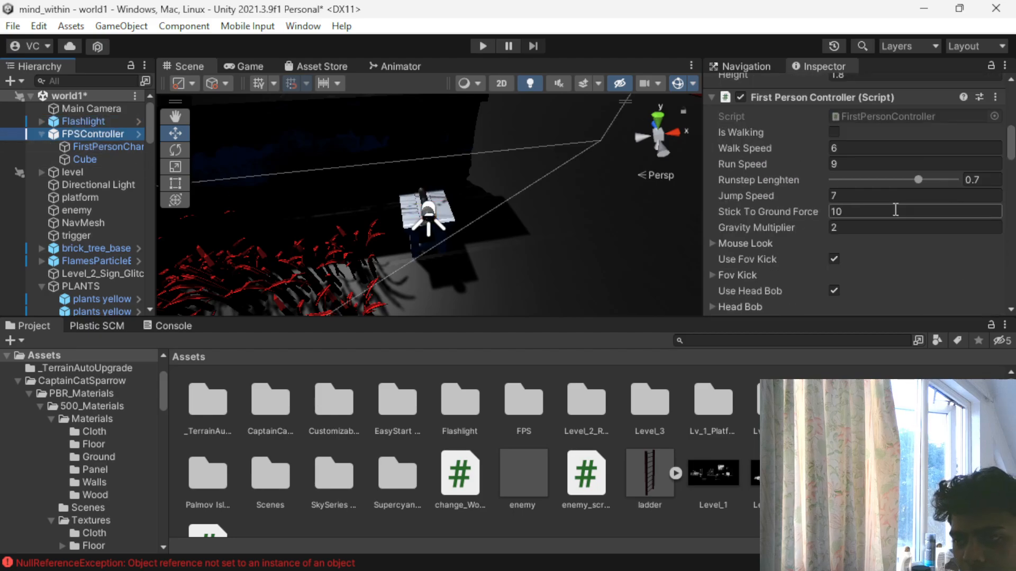
{"action": "scroll", "coordinate": [895, 212], "scroll_direction": "down", "scroll_amount": 10}
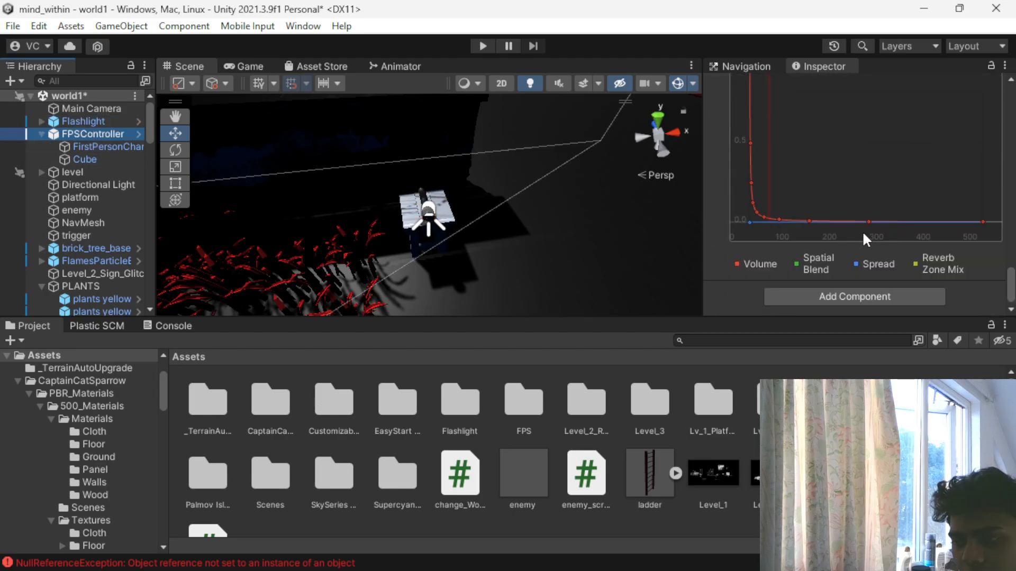
{"action": "scroll", "coordinate": [817, 287], "scroll_direction": "up", "scroll_amount": 15}
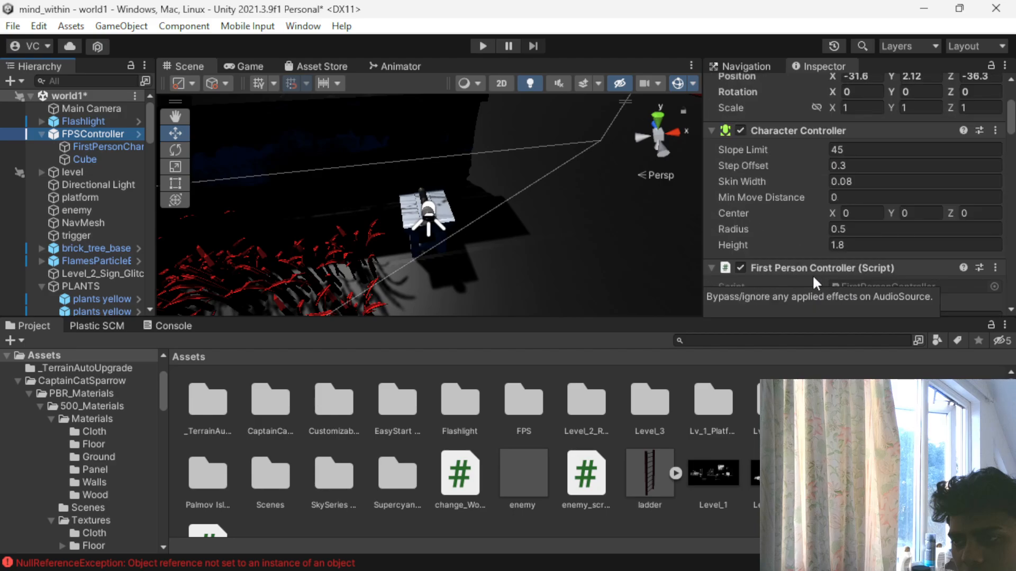
{"action": "left_click", "coordinate": [882, 204]}
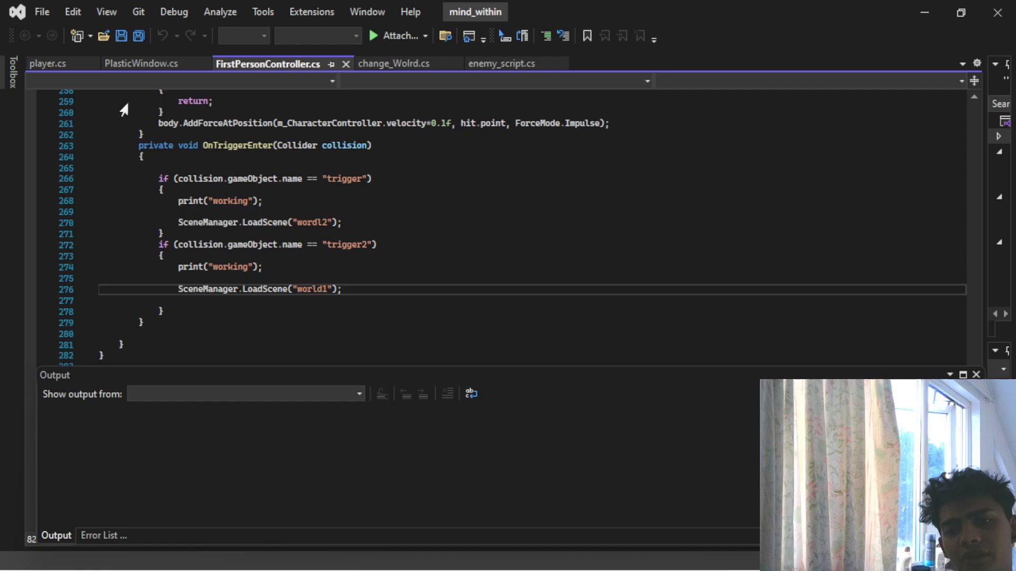
{"action": "left_click", "coordinate": [929, 7]}
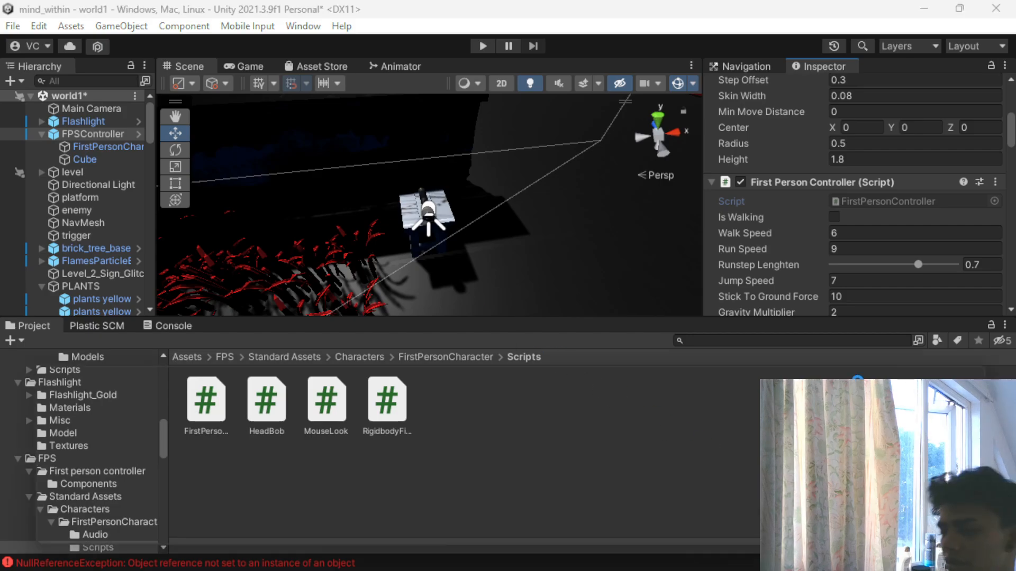
{"action": "key", "text": "alt+Tab"}
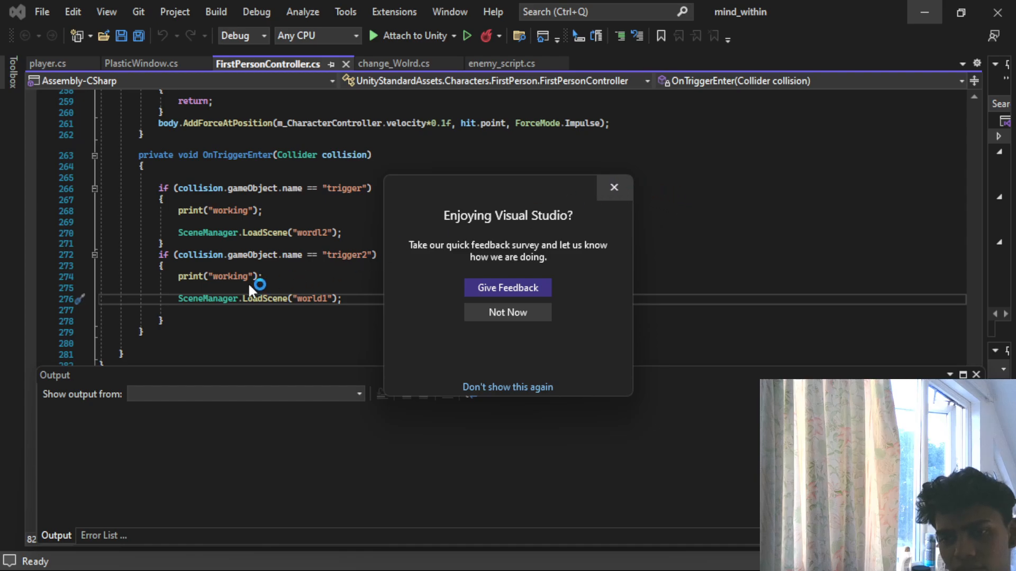
{"action": "left_click", "coordinate": [209, 175]}
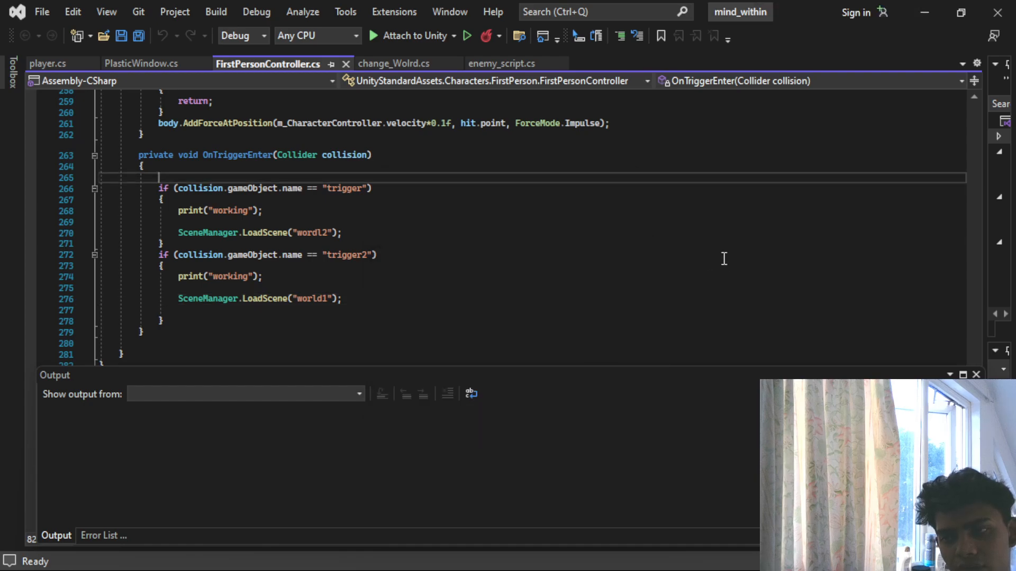
- Below the trigger2 check in OnTriggerEnter, add an empty block with the condition if (collision.gameObject.name("flashlight"))
{"action": "left_click", "coordinate": [211, 321]}
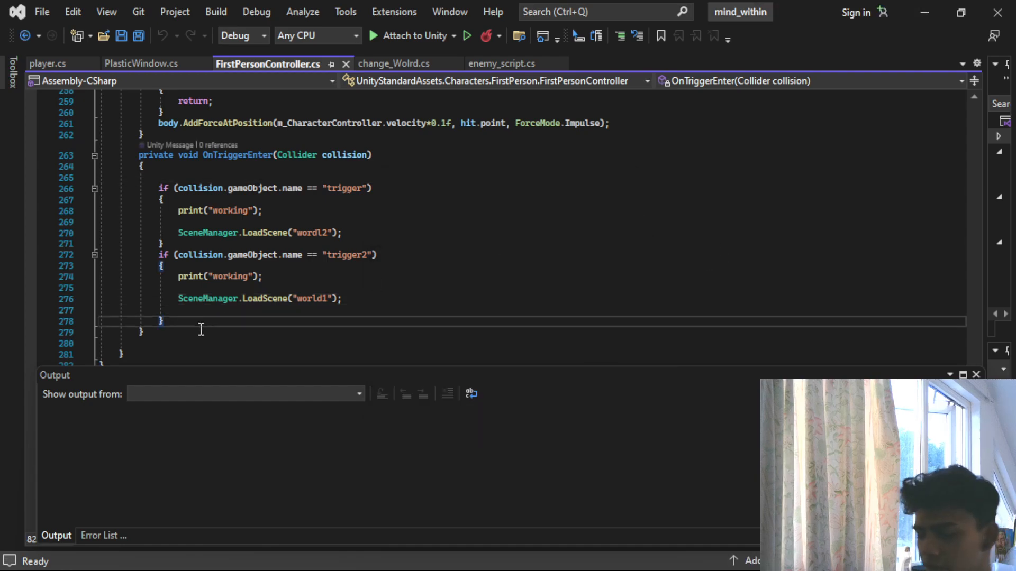
{"action": "key", "text": "Return"}
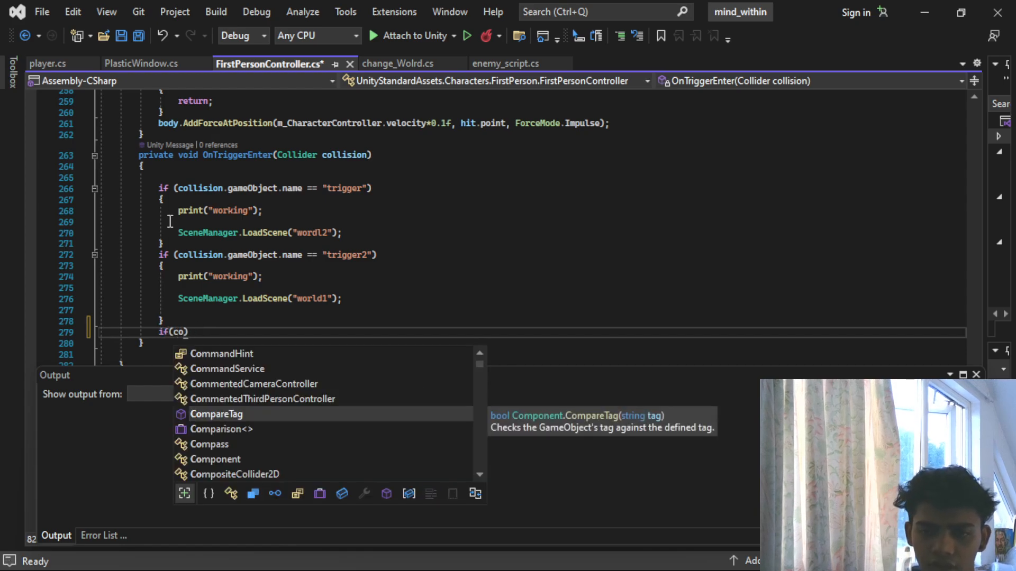
{"action": "type", "text": "if(co"}
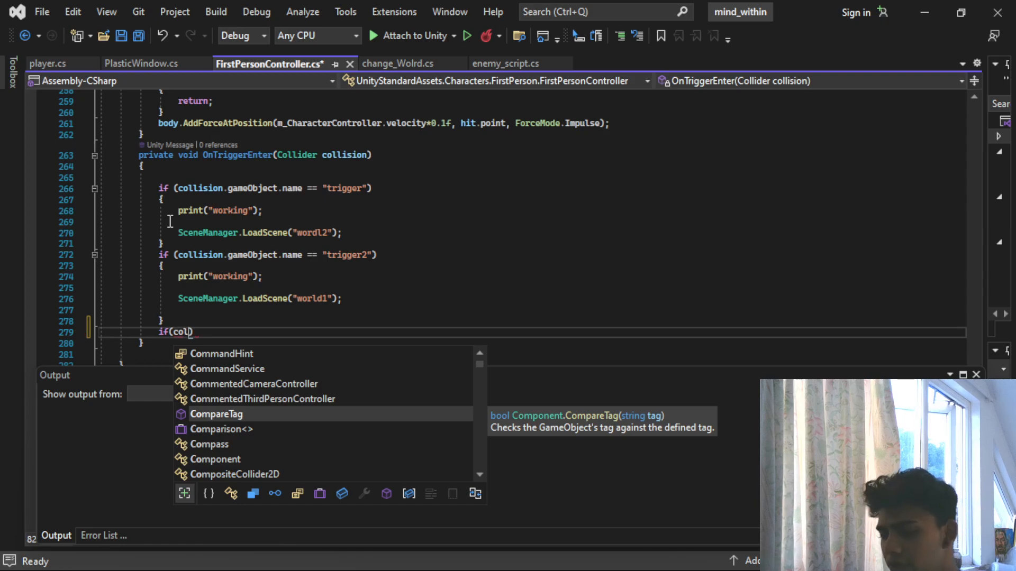
{"action": "type", "text": "llision.game"}
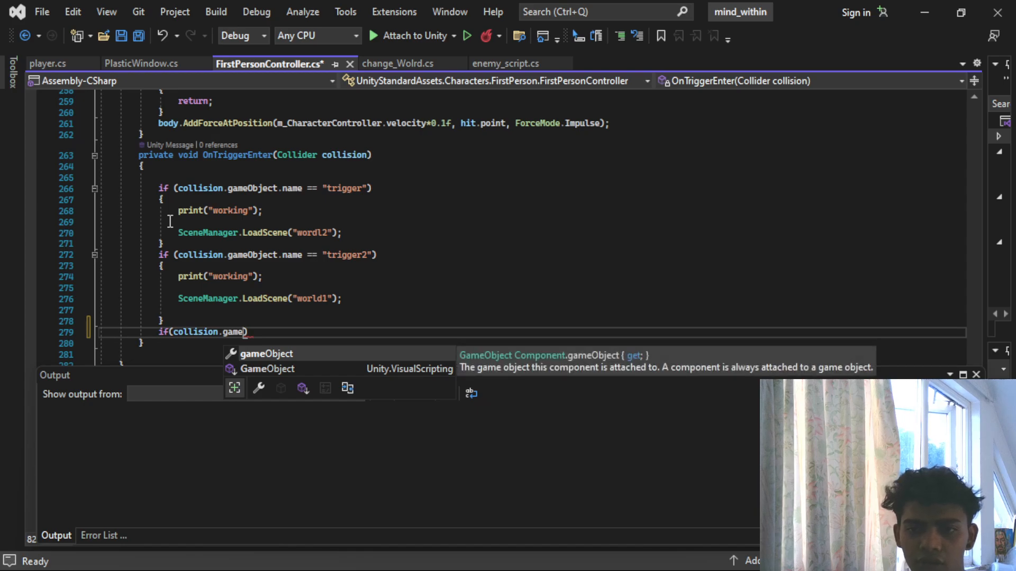
{"action": "key", "text": "Tab"}
{"action": "type", "text": ".B"}
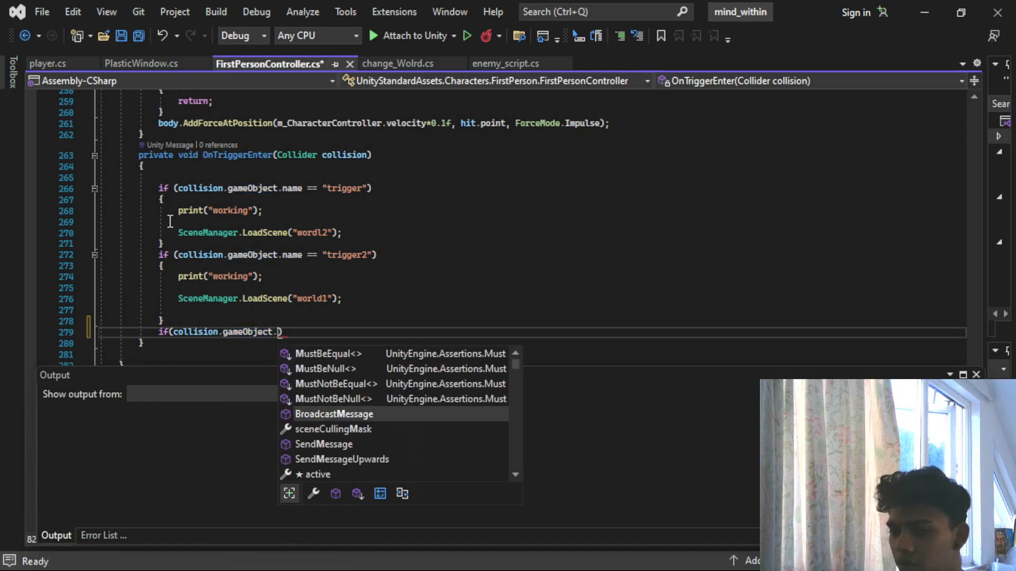
{"action": "type", "text": "name("}
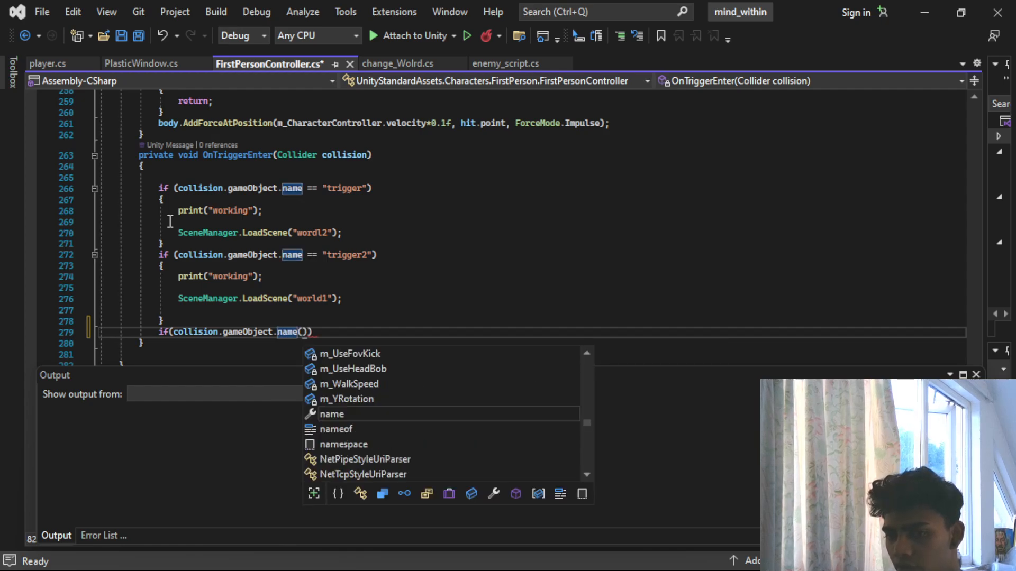
{"action": "type", "text": "flash"}
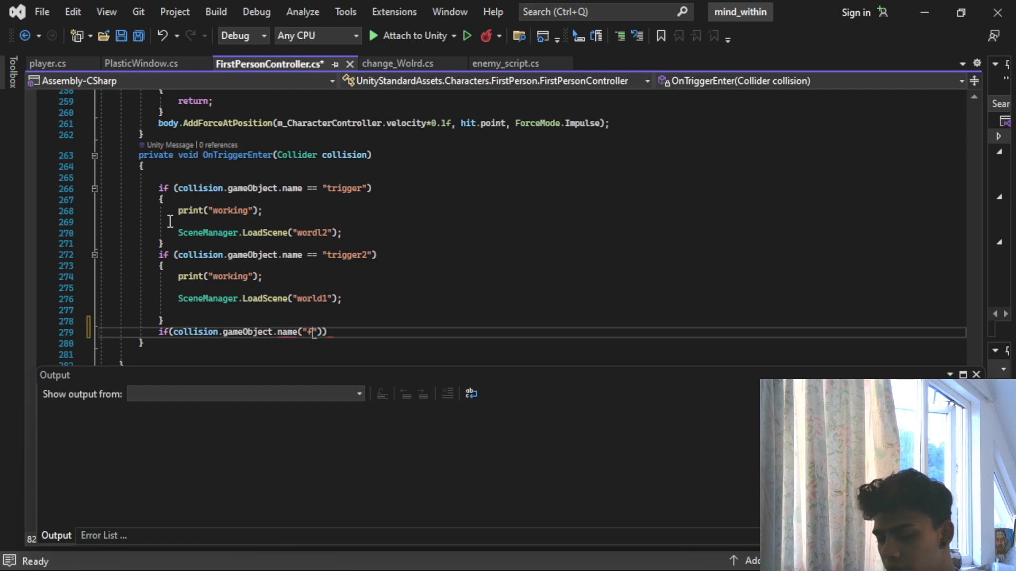
{"action": "type", "text": "light"}
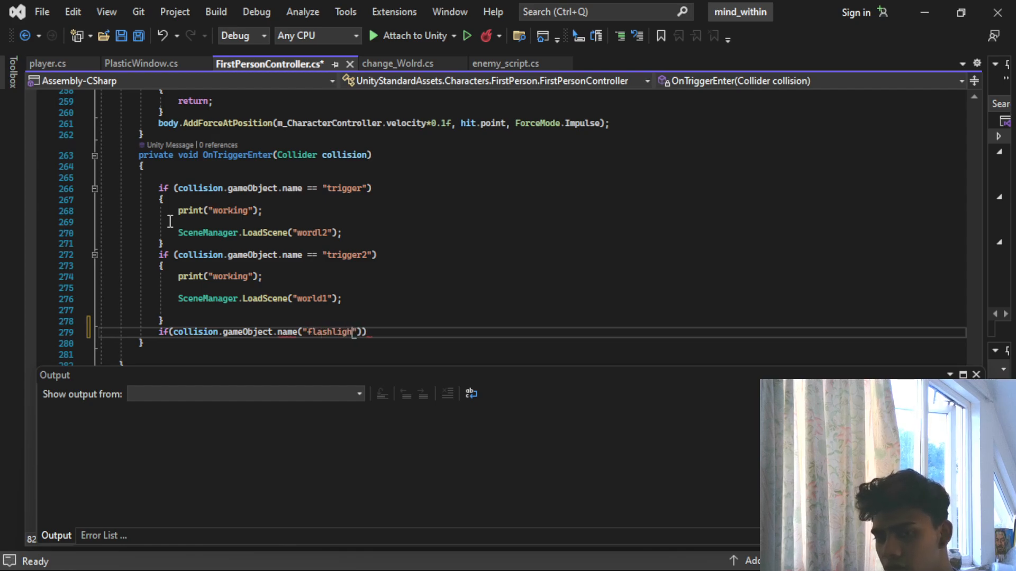
{"action": "key", "text": "End"}
{"action": "type", "text": "{"}
{"action": "key", "text": "Return"}
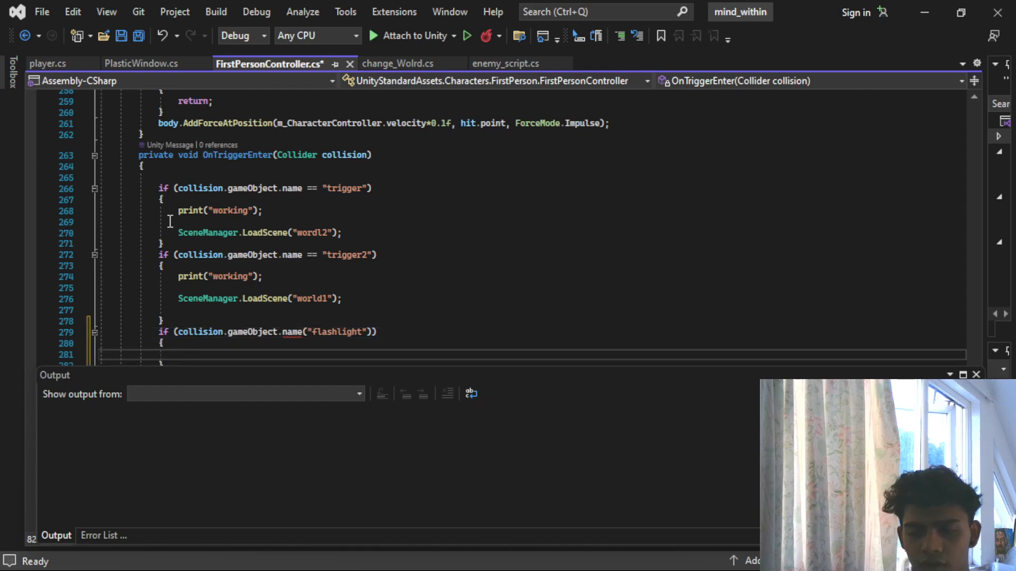
- Replace name with tag in the flashlight condition of OnTriggerEnter
{"action": "scroll", "coordinate": [322, 189], "scroll_direction": "down", "scroll_amount": 1}
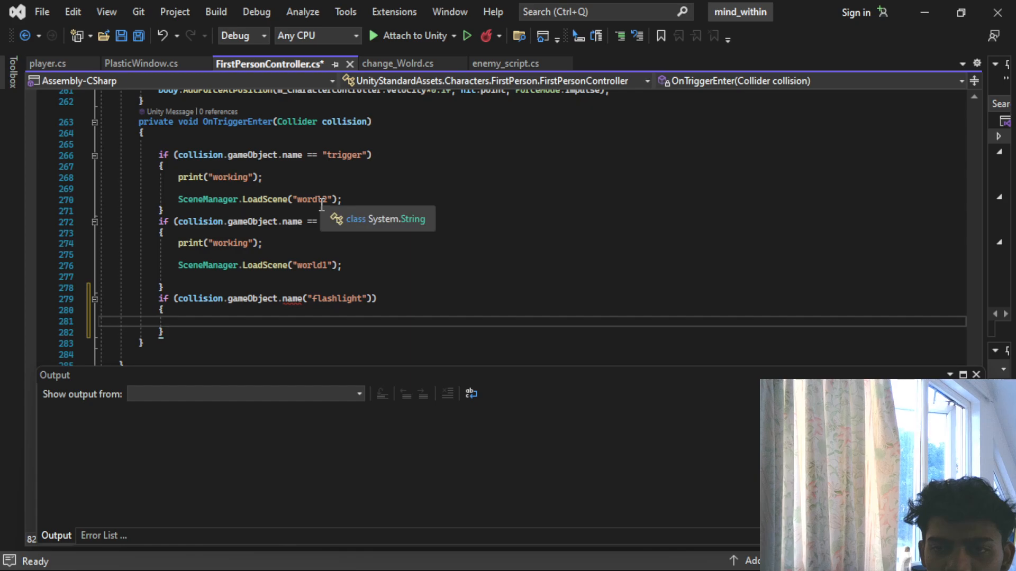
{"action": "left_click", "coordinate": [294, 300]}
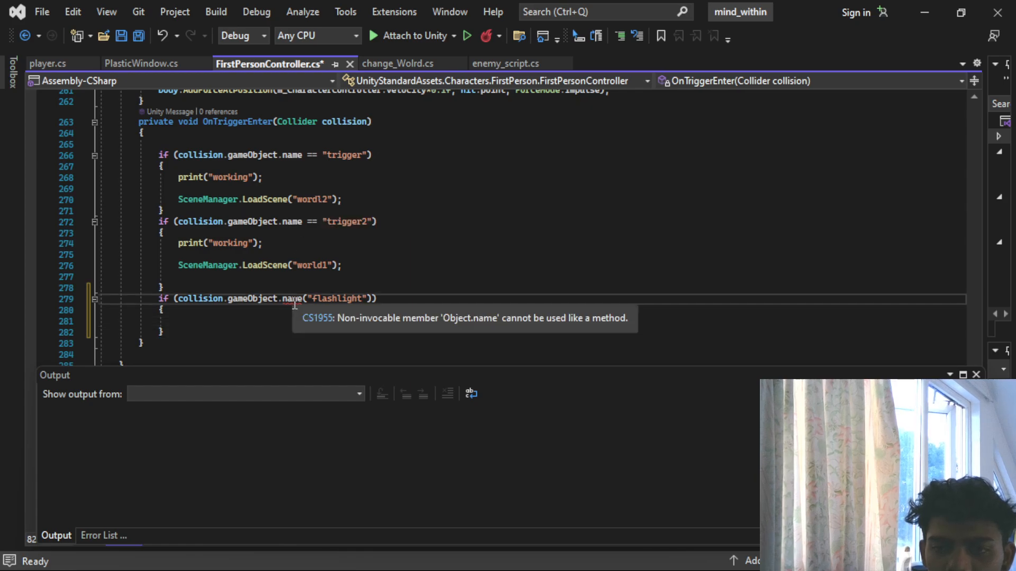
{"action": "key", "text": "Delete"}
{"action": "key", "text": "Delete"}
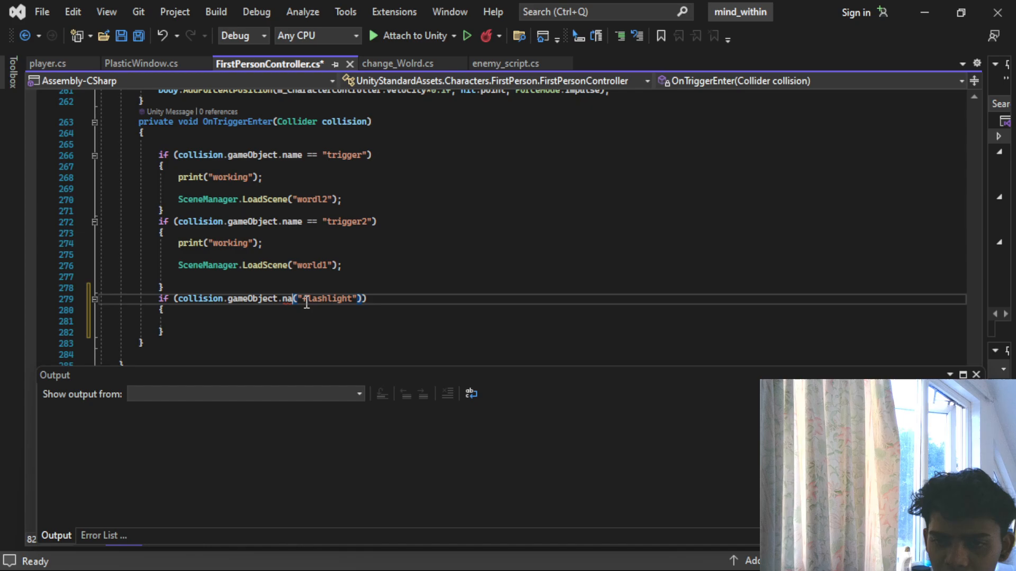
{"action": "key", "text": "BackSpace"}
{"action": "key", "text": "BackSpace"}
{"action": "type", "text": "tag"}
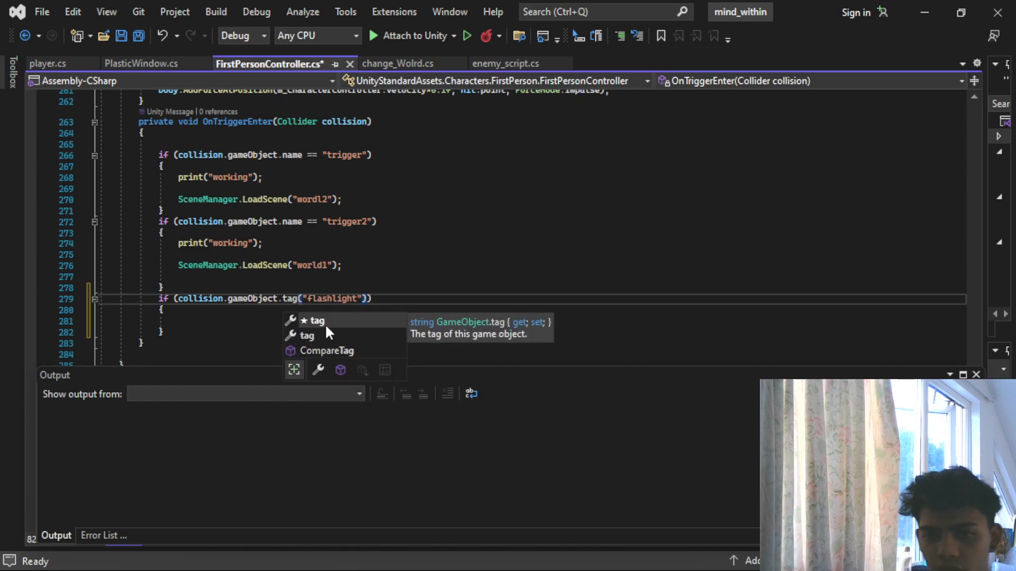
{"action": "key", "text": "Escape"}
{"action": "left_click", "coordinate": [192, 320]}
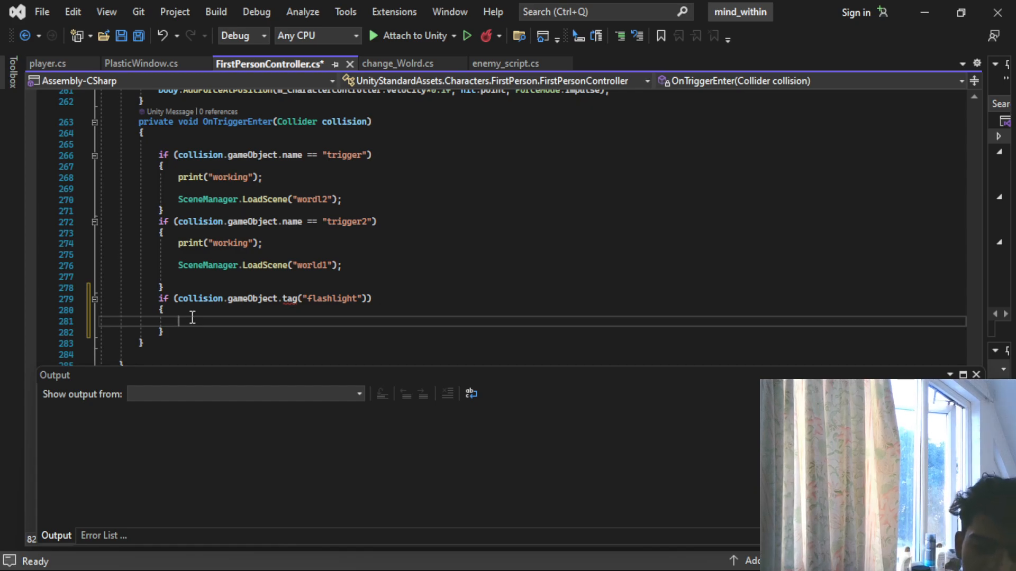
- Insert the == operator between tag and ("flashlight") in the condition and place the cursor inside its empty block
{"action": "mouse_move", "coordinate": [290, 298]}
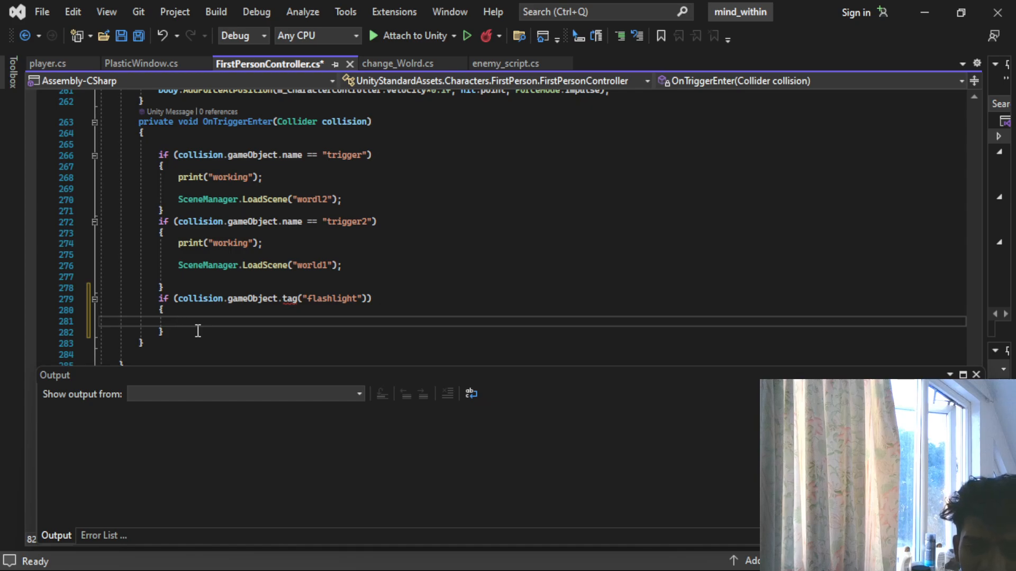
{"action": "left_click", "coordinate": [300, 300]}
{"action": "type", "text": "=="}
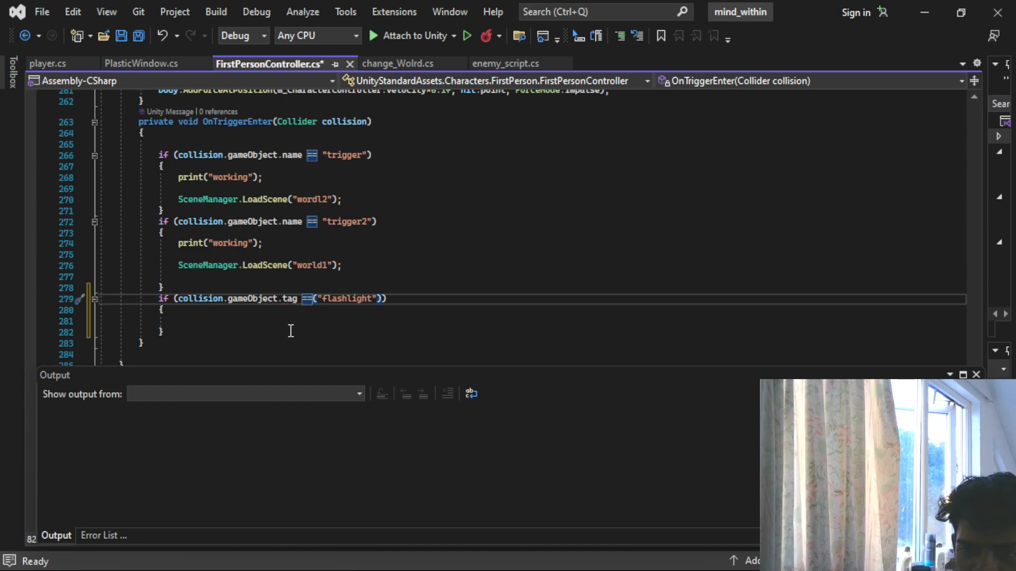
{"action": "left_click", "coordinate": [189, 321]}
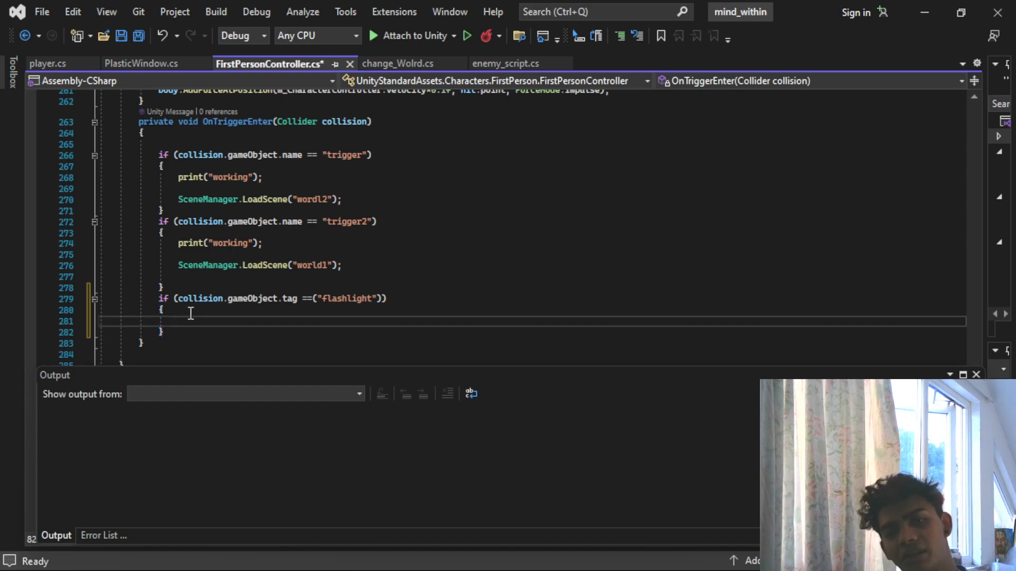
{"action": "type", "text": "if"}
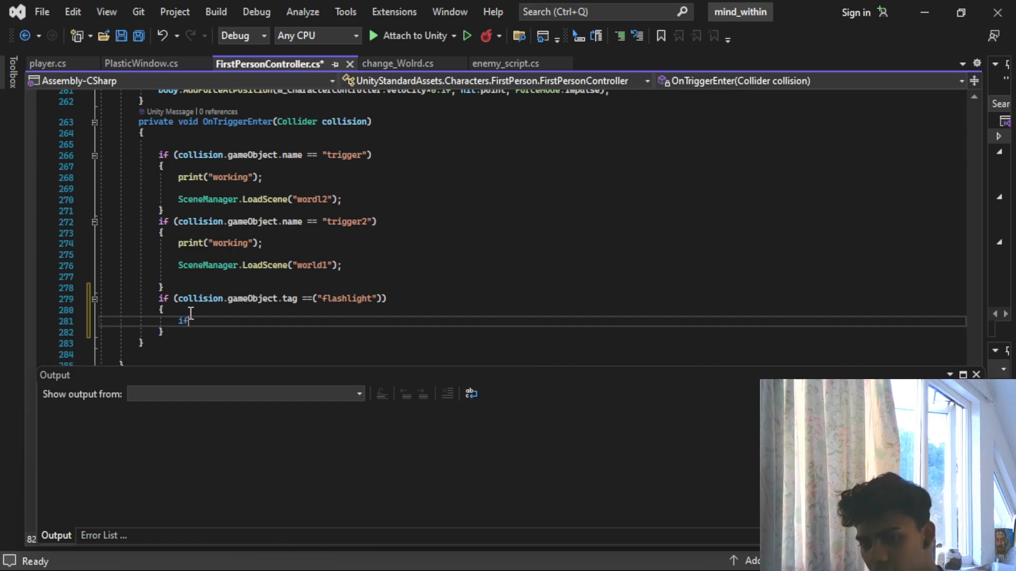
{"action": "type", "text": "(input"}
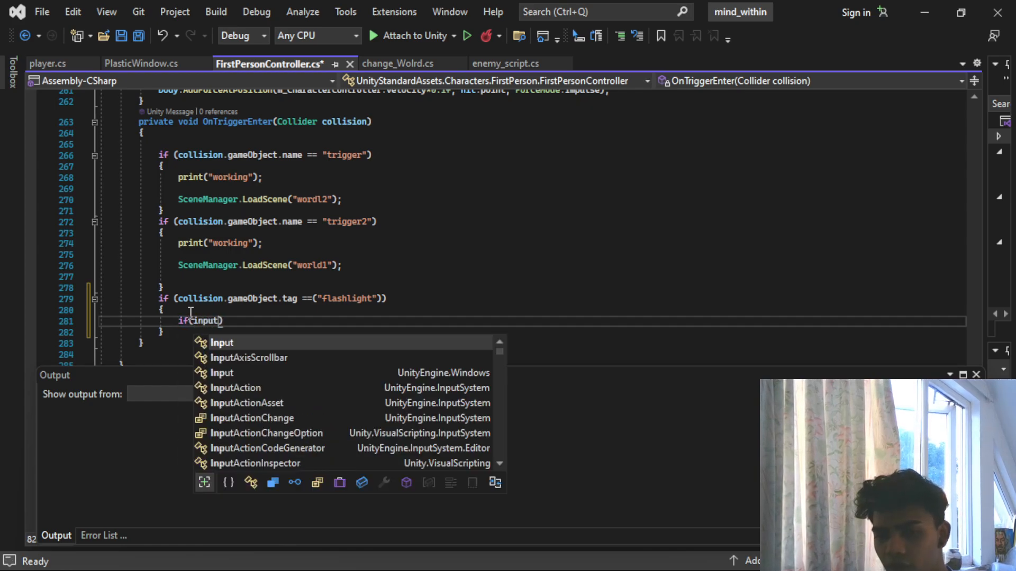
{"action": "key", "text": "BackSpace"}
{"action": "key", "text": "BackSpace"}
{"action": "key", "text": "BackSpace"}
{"action": "key", "text": "BackSpace"}
{"action": "key", "text": "BackSpace"}
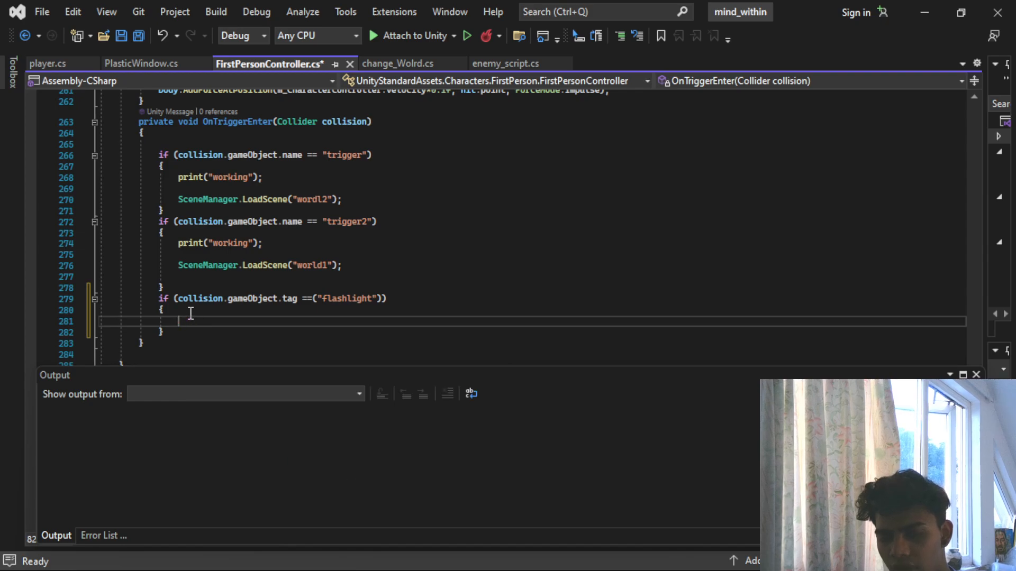
{"action": "type", "text": "f("}
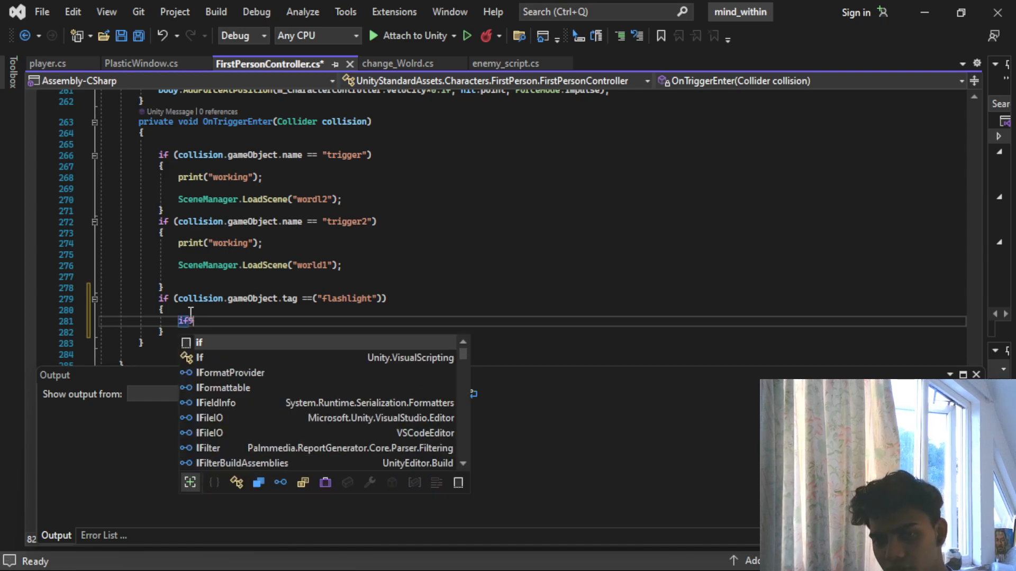
{"action": "key", "text": "Escape"}
{"action": "type", "text": "Inpu"}
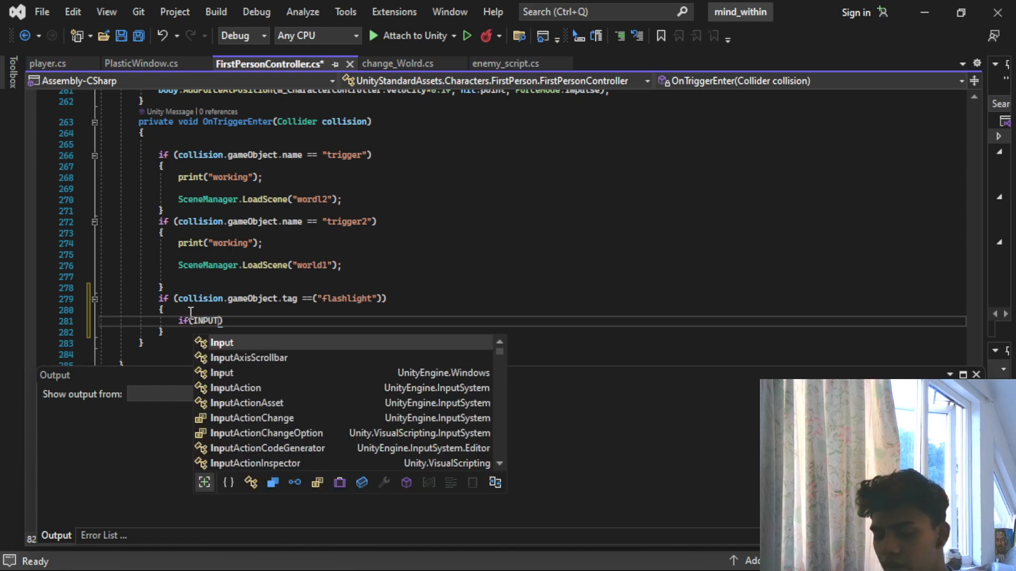
{"action": "key", "text": "BackSpace"}
{"action": "key", "text": "BackSpace"}
{"action": "key", "text": "BackSpace"}
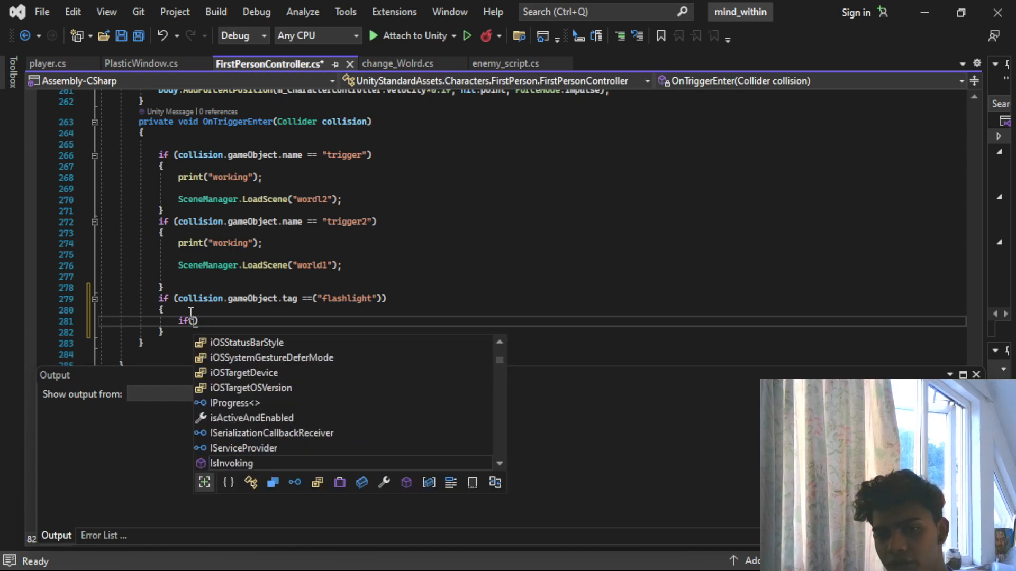
{"action": "key", "text": "BackSpace"}
- Inside the flashlight tag block, start a nested if condition that calls Input.GetKeyDown
{"action": "type", "text": "if(Inpu"}
{"action": "type", "text": "t."}
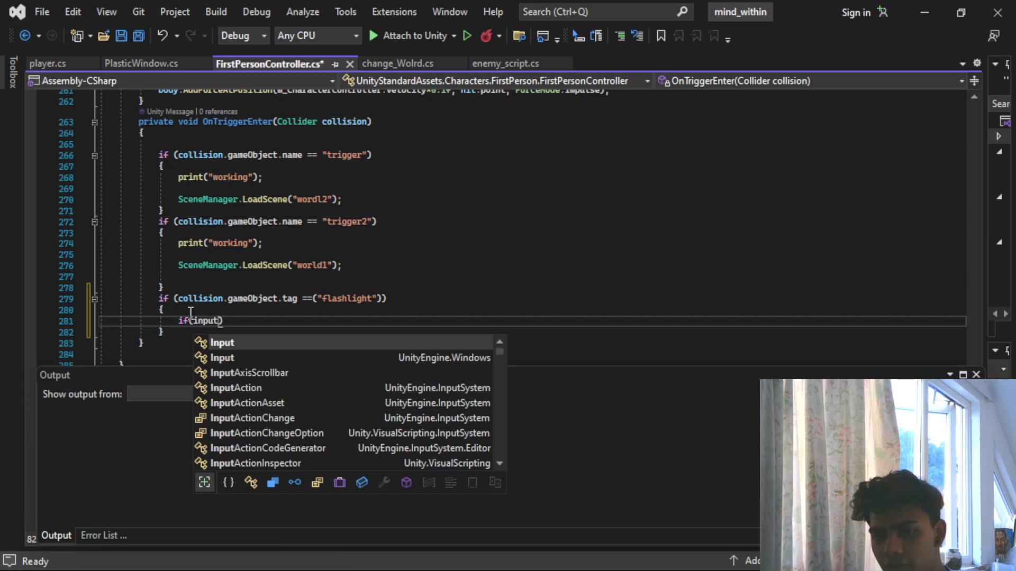
{"action": "type", "text": "getke"}
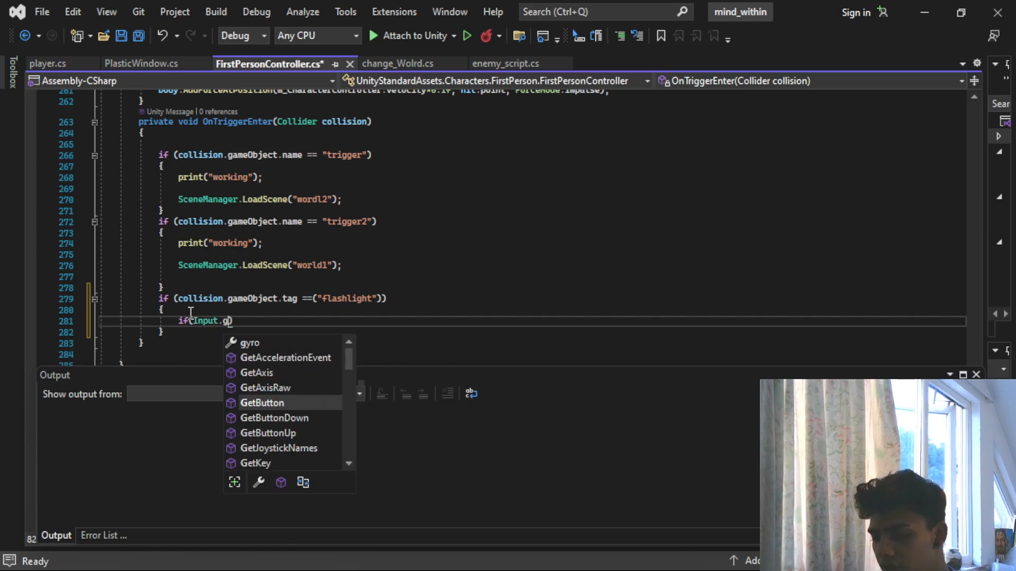
{"action": "key", "text": "Down"}
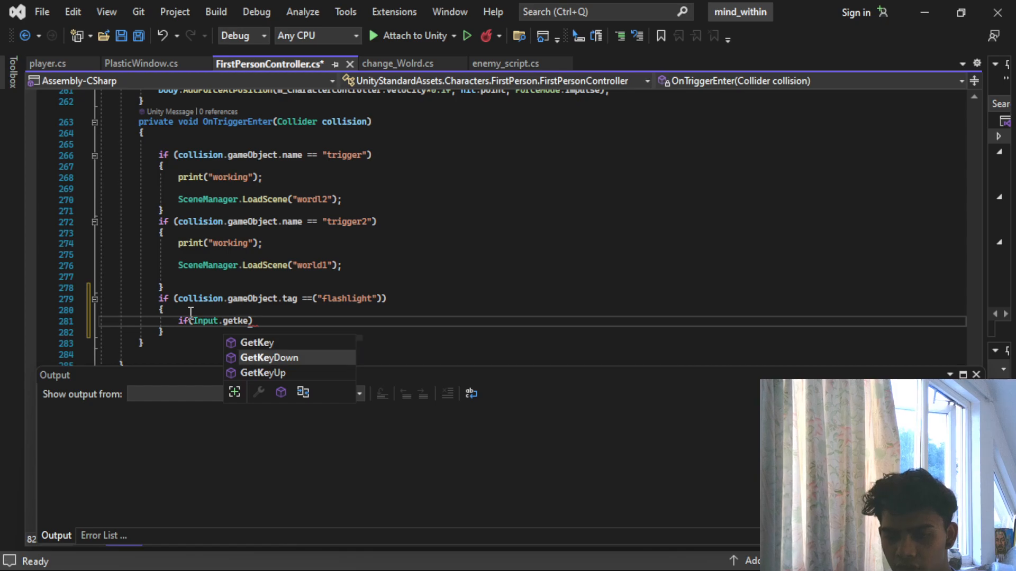
{"action": "type", "text": "."}
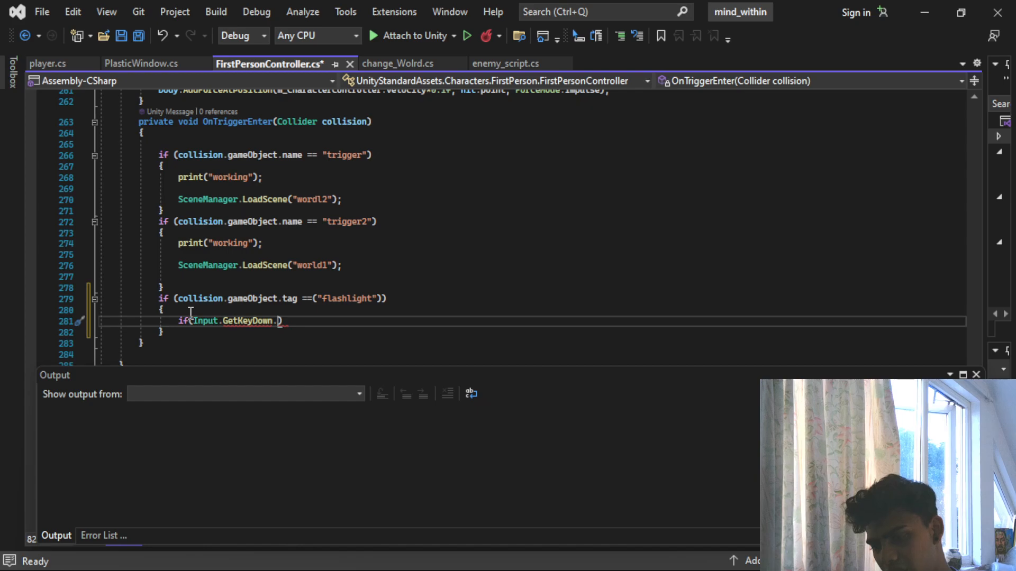
{"action": "type", "text": "p"}
{"action": "key", "text": "BackSpace"}
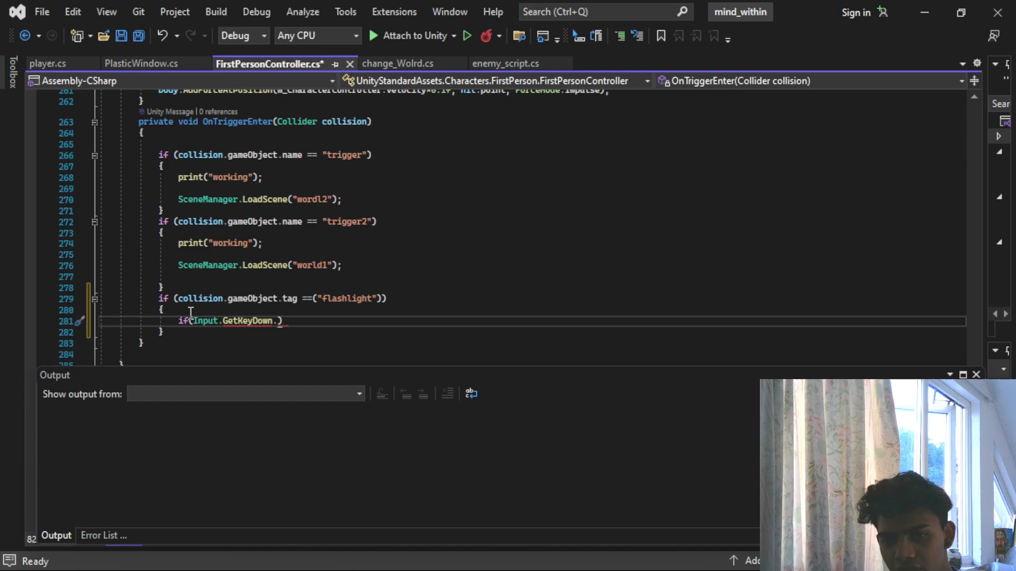
{"action": "key", "text": "BackSpace"}
{"action": "type", "text": "("}
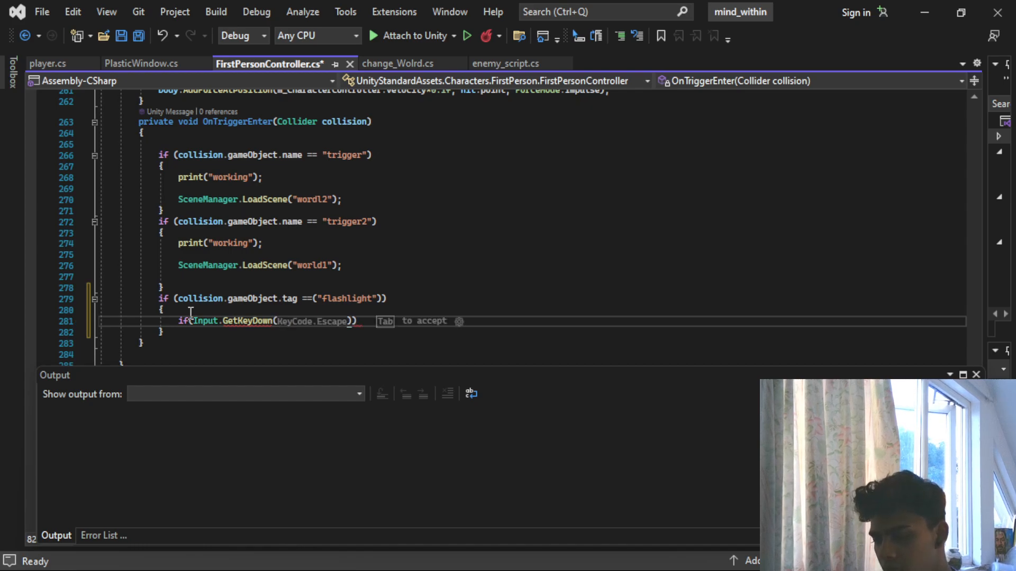
{"action": "type", "text": "KeyCode.f"}
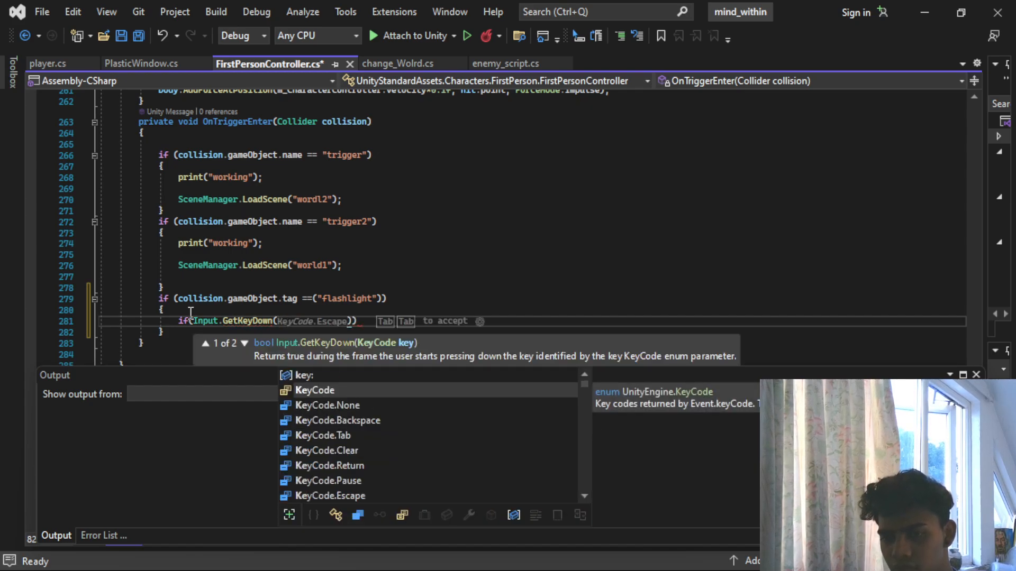
- Pass KeyCode.F to the GetKeyDown call and add an empty block under the nested condition
{"action": "key", "text": "Tab"}
{"action": "type", "text": ".f"}
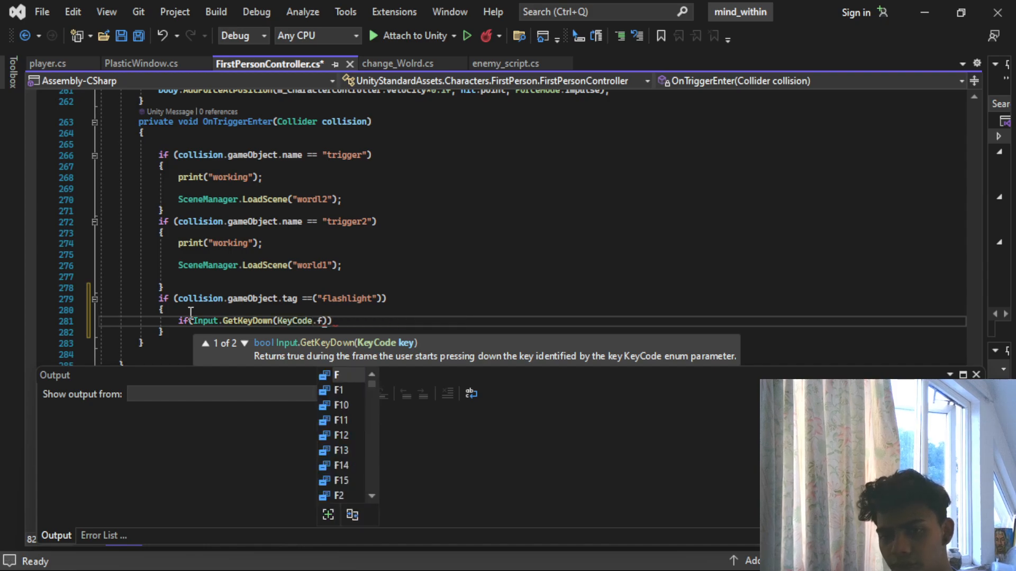
{"action": "key", "text": "Tab"}
{"action": "type", "text": ") {"}
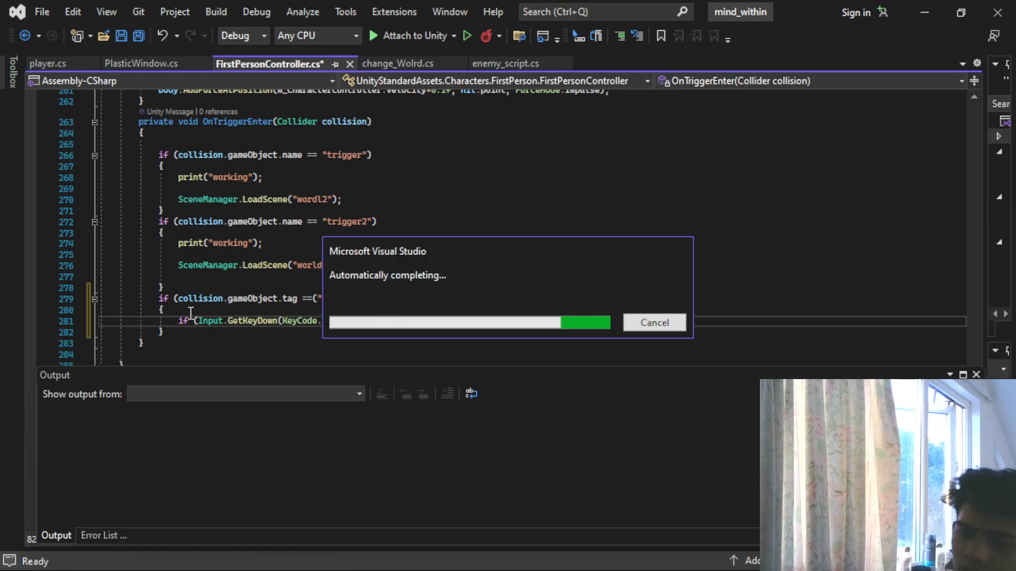
{"action": "key", "text": "Return"}
{"action": "key", "text": "Return"}
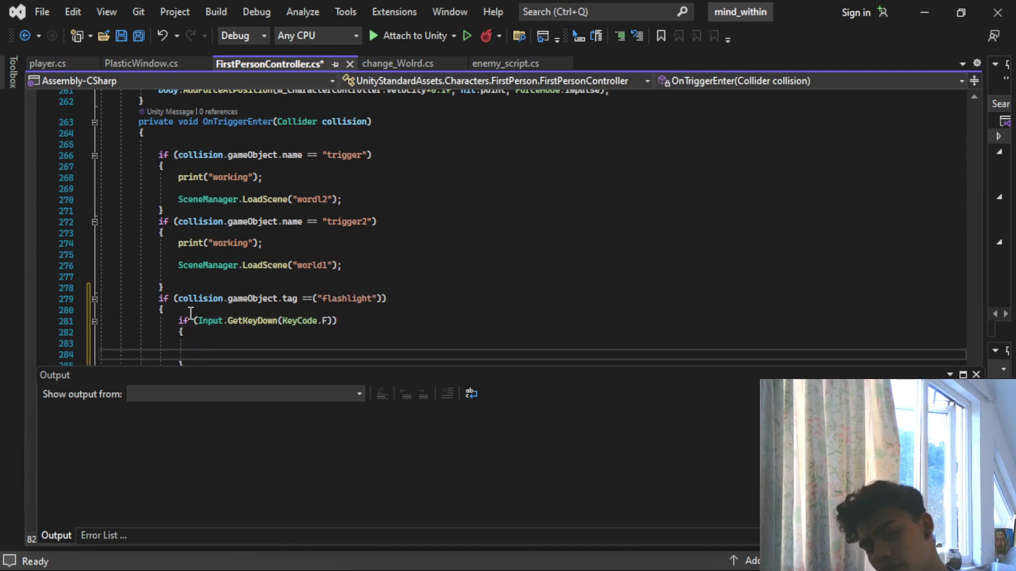
- Review the methods around OnTriggerEnter and the end of the FirstPersonController class
{"action": "scroll", "coordinate": [228, 267], "scroll_direction": "up", "scroll_amount": 20}
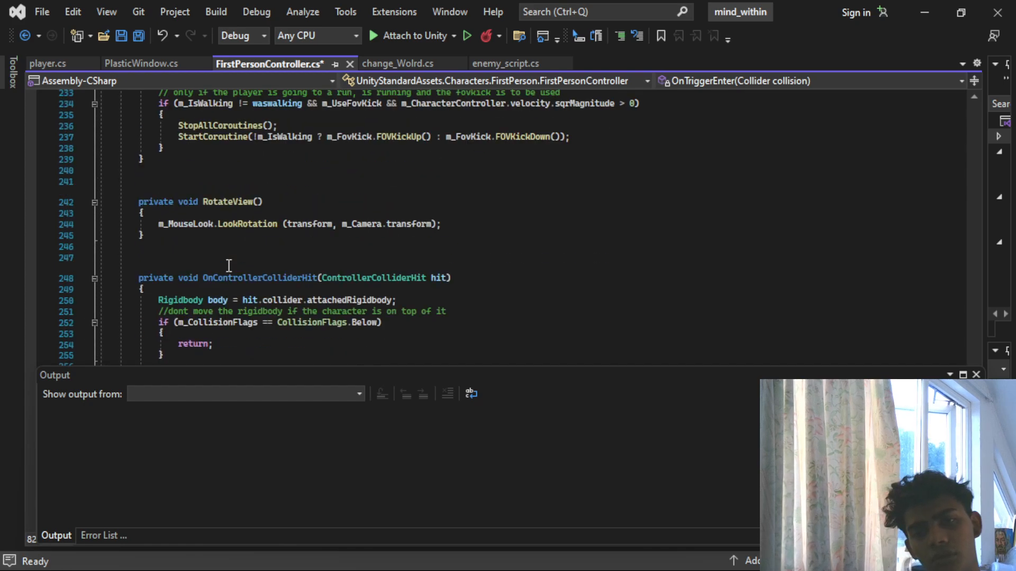
{"action": "scroll", "coordinate": [229, 268], "scroll_direction": "up", "scroll_amount": 13}
{"action": "scroll", "coordinate": [229, 270], "scroll_direction": "down", "scroll_amount": 16}
{"action": "scroll", "coordinate": [229, 274], "scroll_direction": "down", "scroll_amount": 20}
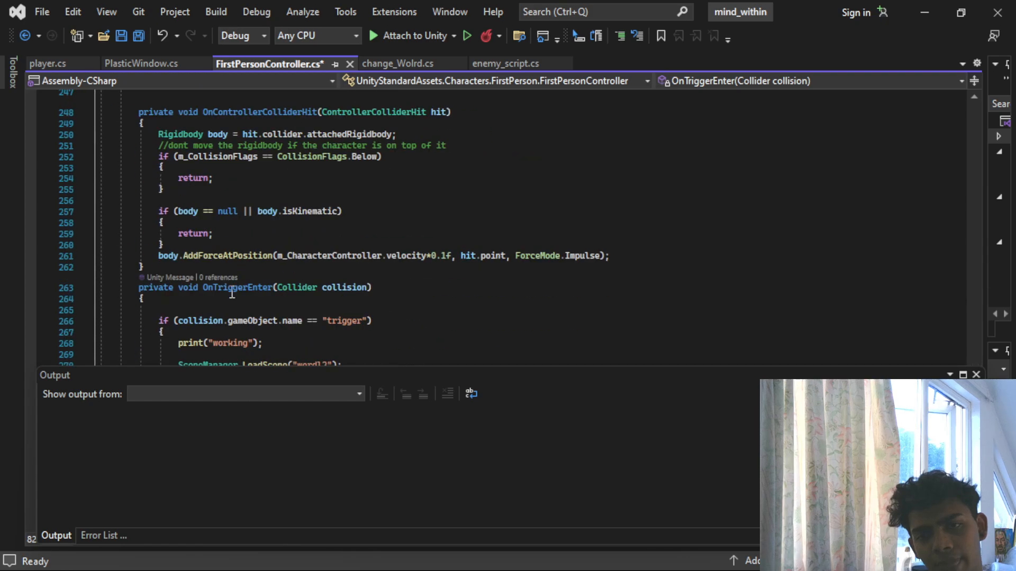
{"action": "scroll", "coordinate": [223, 219], "scroll_direction": "up", "scroll_amount": 2}
{"action": "left_click", "coordinate": [200, 243]}
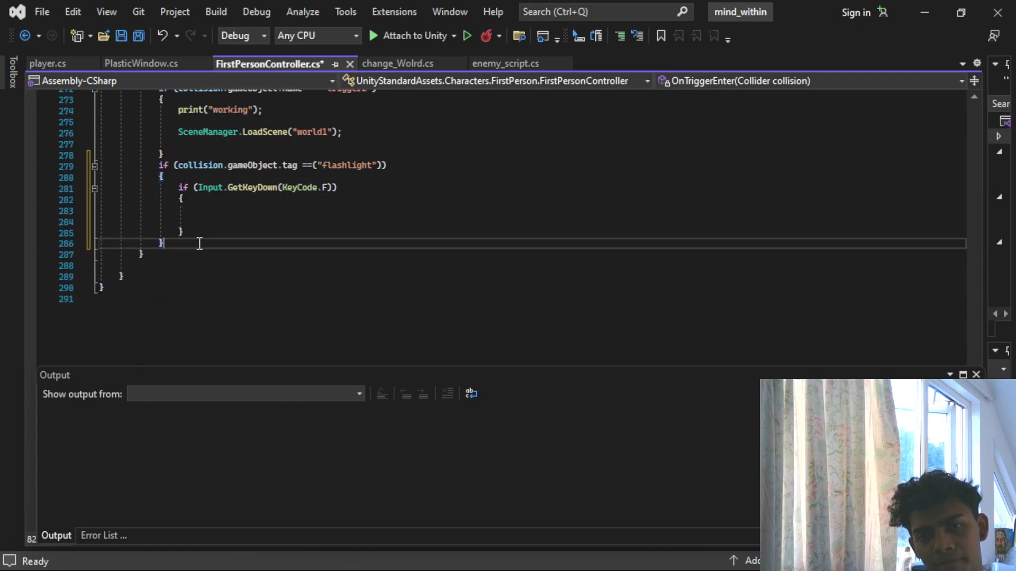
{"action": "scroll", "coordinate": [200, 243], "scroll_direction": "up", "scroll_amount": 5}
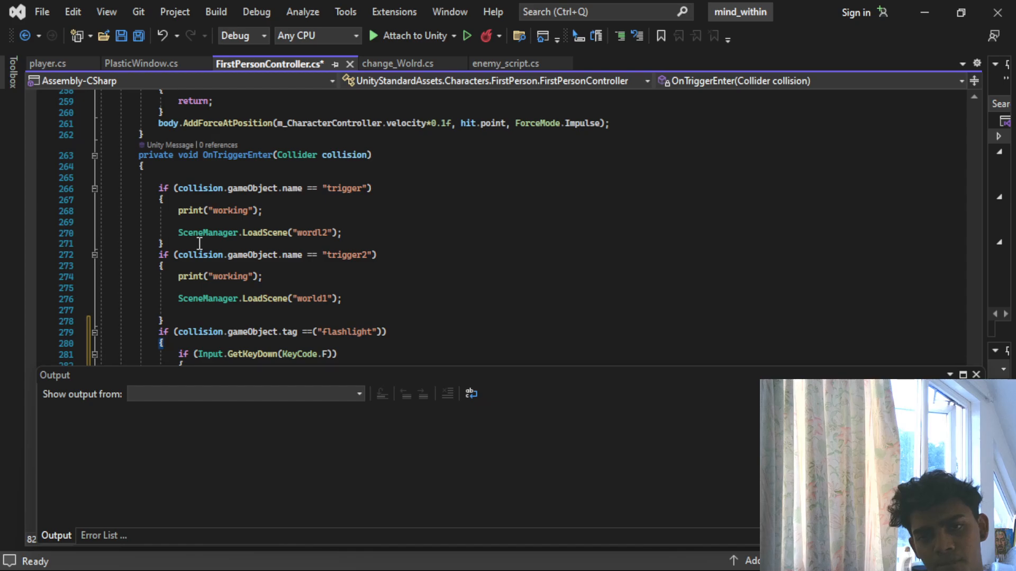
{"action": "scroll", "coordinate": [199, 244], "scroll_direction": "up", "scroll_amount": 5}
{"action": "scroll", "coordinate": [199, 244], "scroll_direction": "down", "scroll_amount": 11}
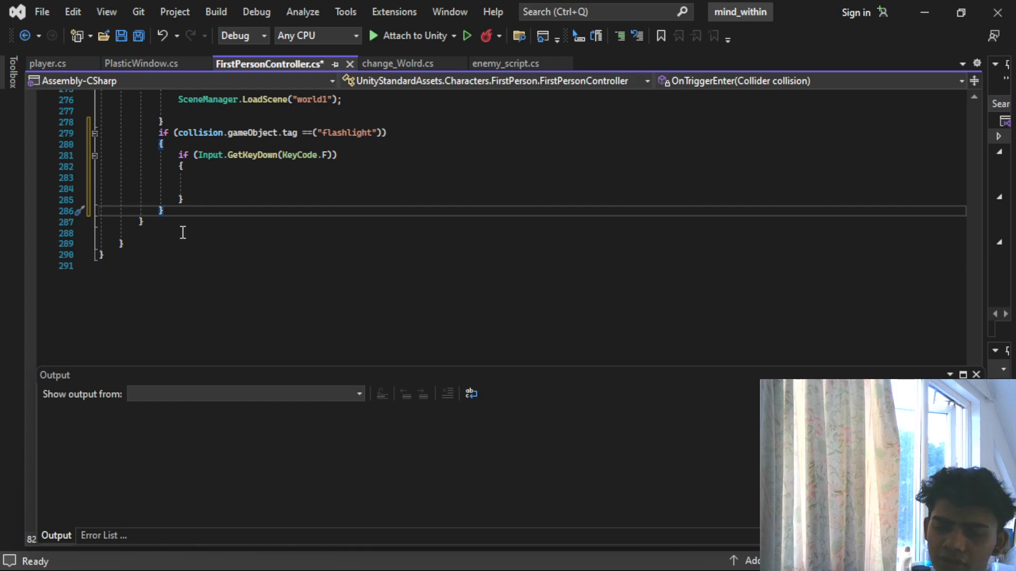
{"action": "scroll", "coordinate": [180, 213], "scroll_direction": "up", "scroll_amount": 4}
{"action": "scroll", "coordinate": [180, 214], "scroll_direction": "up", "scroll_amount": 2}
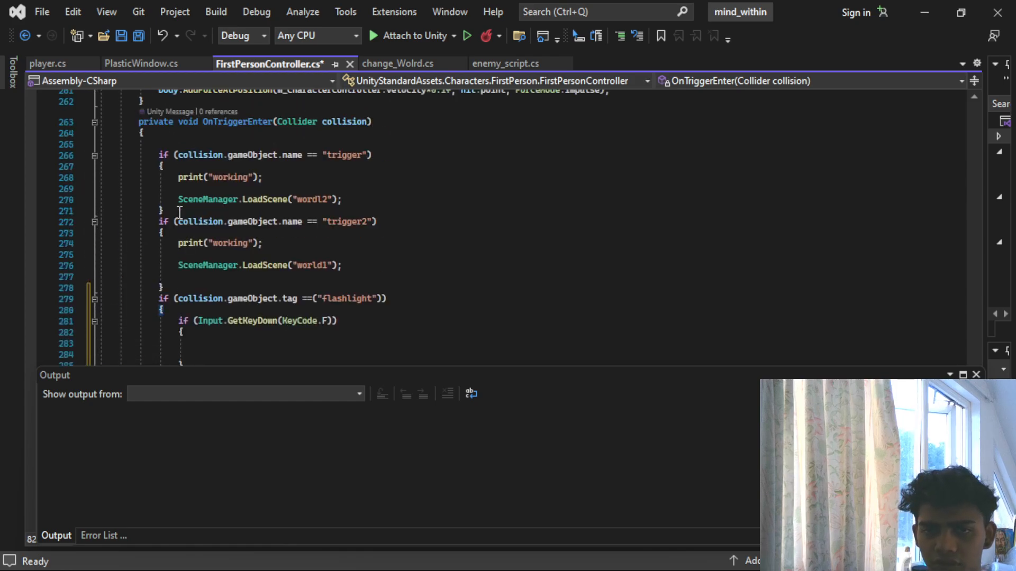
{"action": "scroll", "coordinate": [180, 214], "scroll_direction": "down", "scroll_amount": 3}
- On a new line after OnTriggerEnter's closing brace, start a void method named collectflashlight
{"action": "left_click", "coordinate": [158, 323]}
{"action": "key", "text": "Return"}
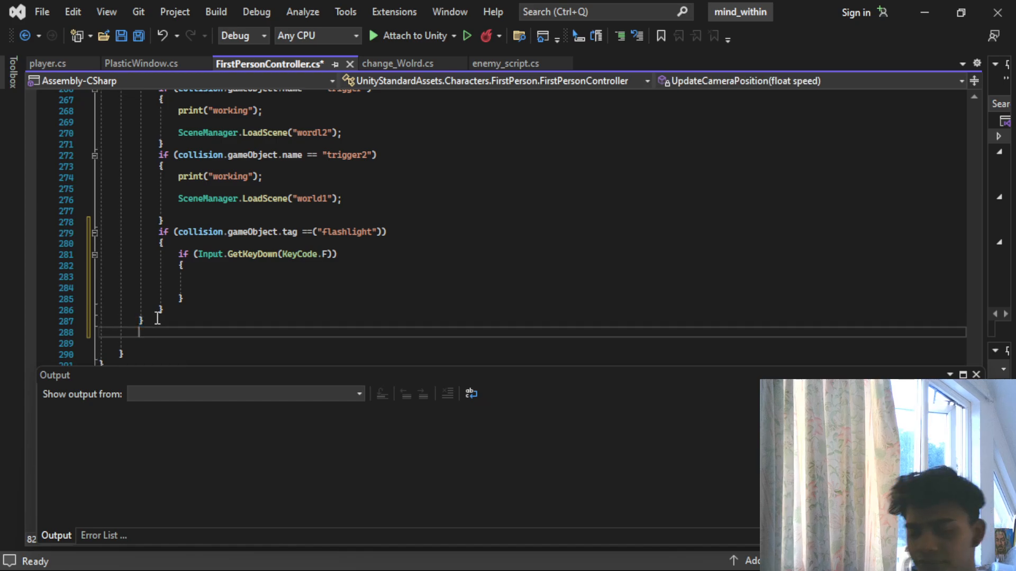
{"action": "key", "text": "BackSpace"}
{"action": "key", "text": "BackSpace"}
{"action": "key", "text": "BackSpace"}
{"action": "type", "text": "voif"}
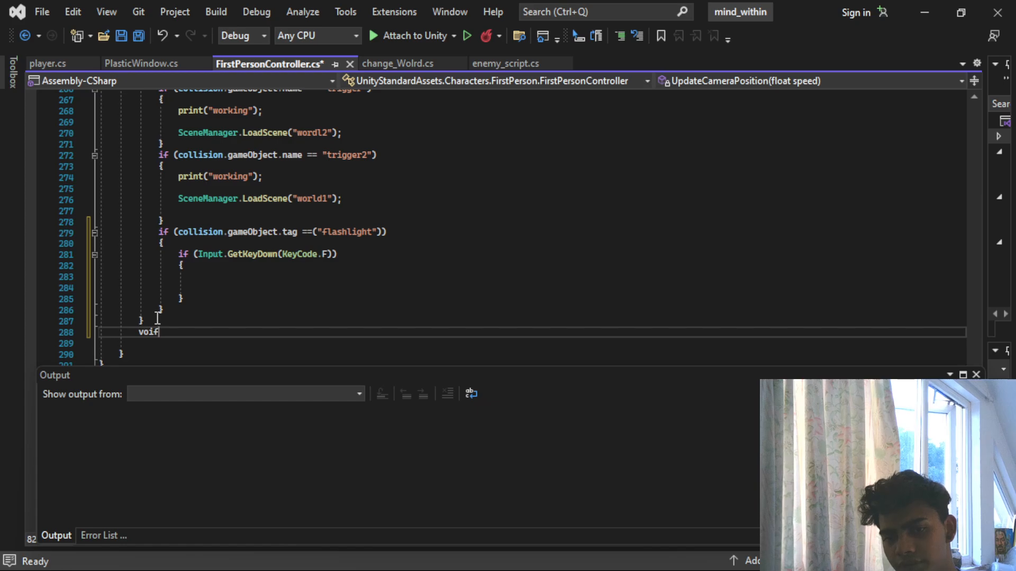
{"action": "key", "text": "BackSpace"}
{"action": "type", "text": "d col"}
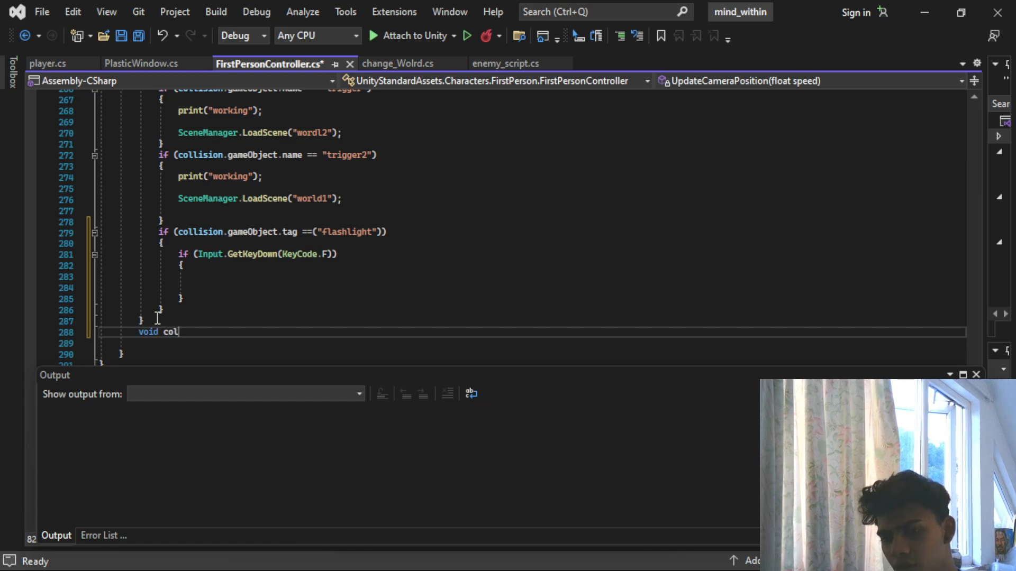
{"action": "type", "text": "lect(la"}
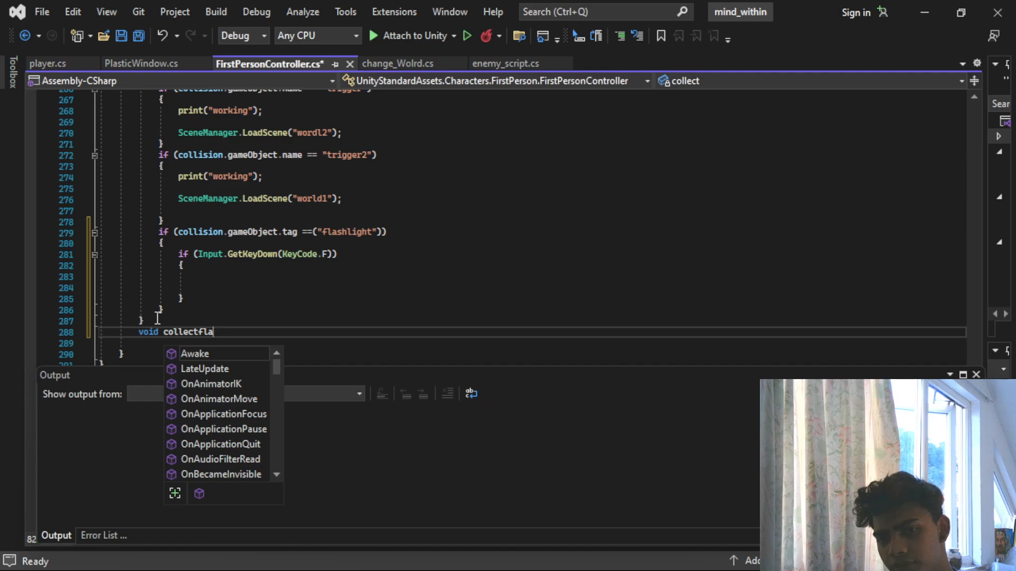
{"action": "type", "text": "shlight"}
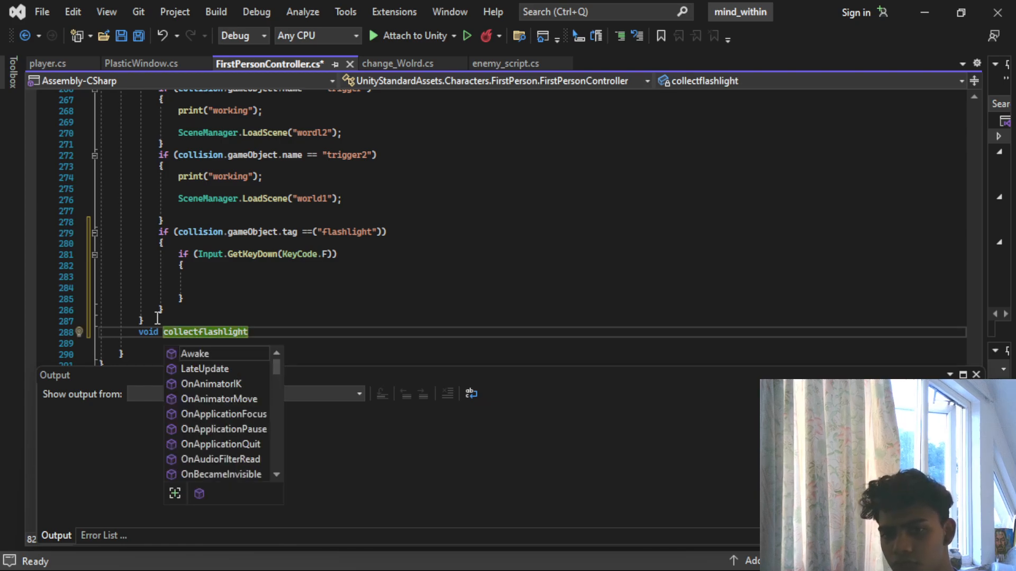
{"action": "type", "text": "()"}
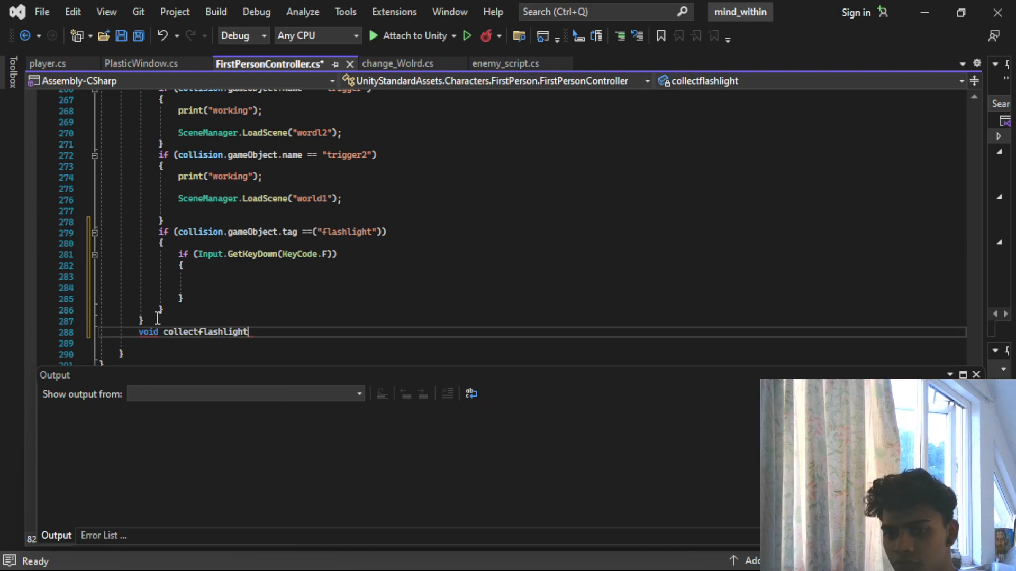
{"action": "type", "text": "{"}
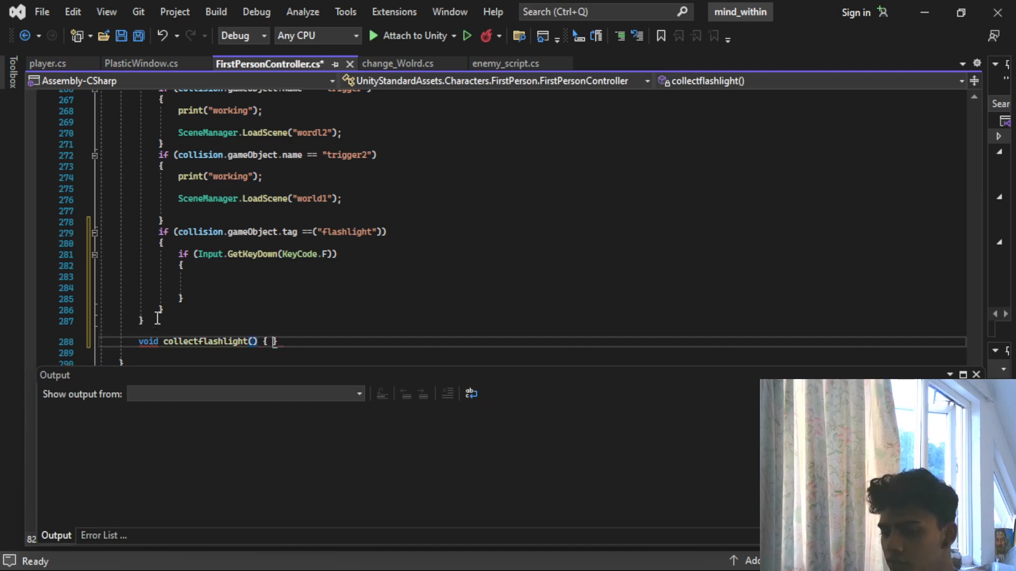
- Complete the collectflashlight declaration with empty parentheses and an empty multi-line body
{"action": "key", "text": "Return"}
{"action": "scroll", "coordinate": [158, 323], "scroll_direction": "down", "scroll_amount": 3}
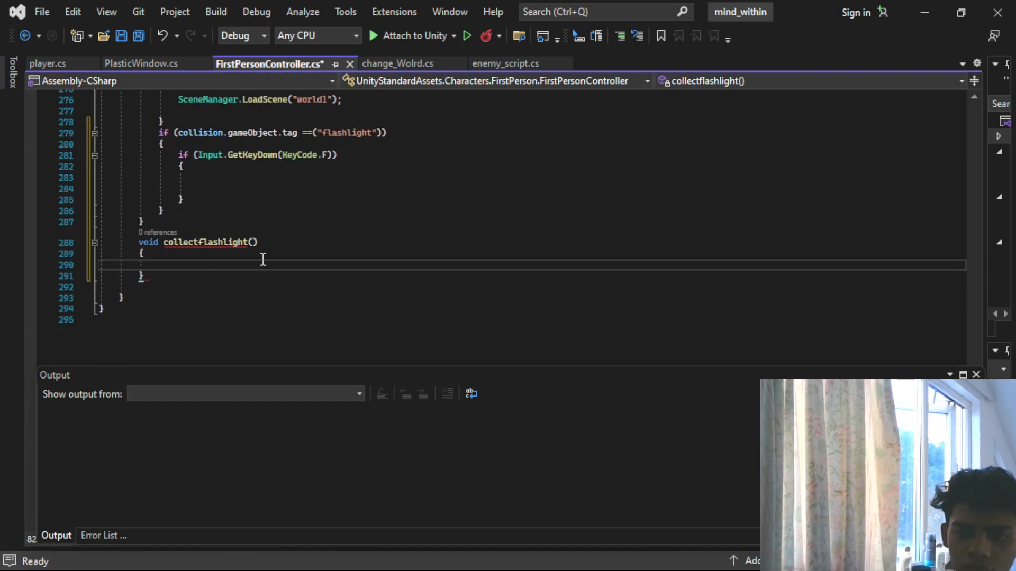
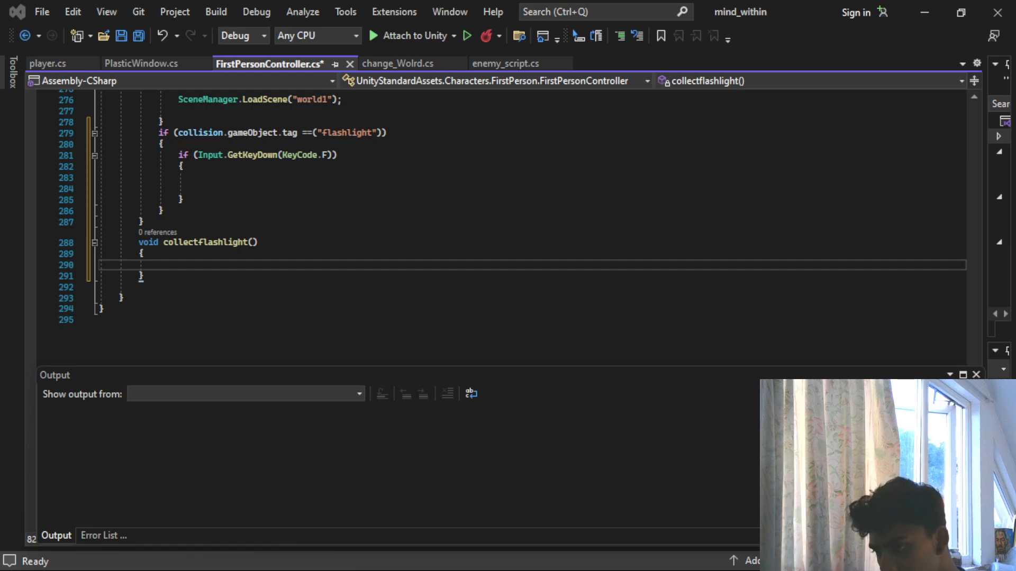
- Switch to Chrome, play the Unity weapon pick up and drop tutorial full screen and skip forward to the PickUp() coding part
{"action": "left_click_drag", "start_coordinate": [0, 21], "coordinate": [463, 21]}
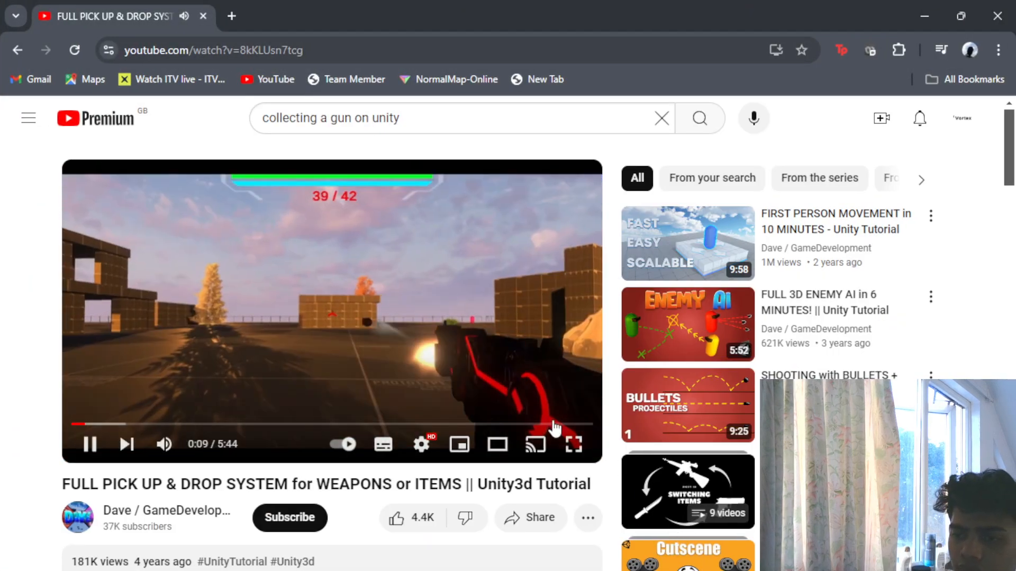
{"action": "left_click", "coordinate": [574, 444]}
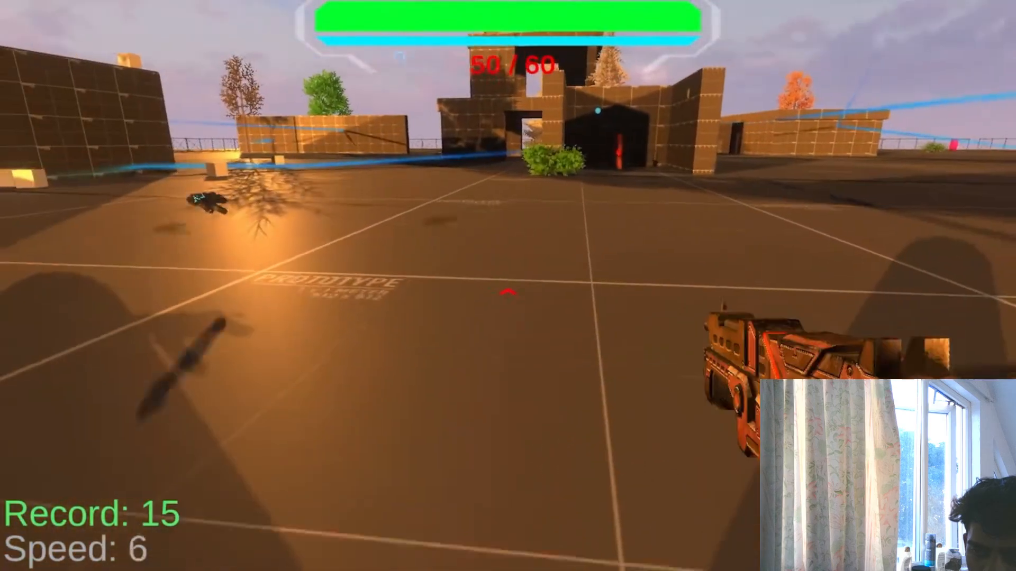
{"action": "key", "text": "Right"}
{"action": "key", "text": "Right"}
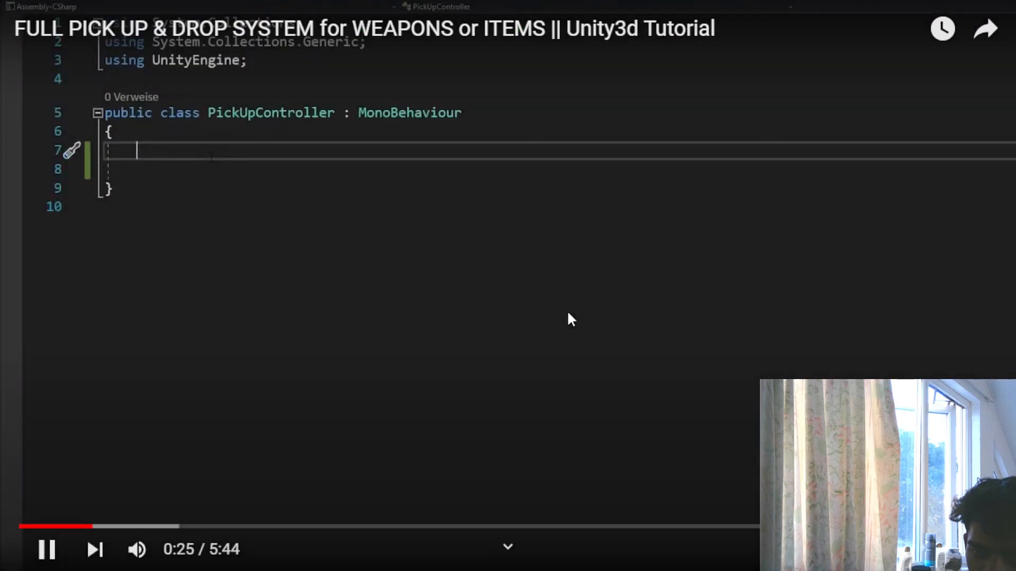
{"action": "key", "text": "Right"}
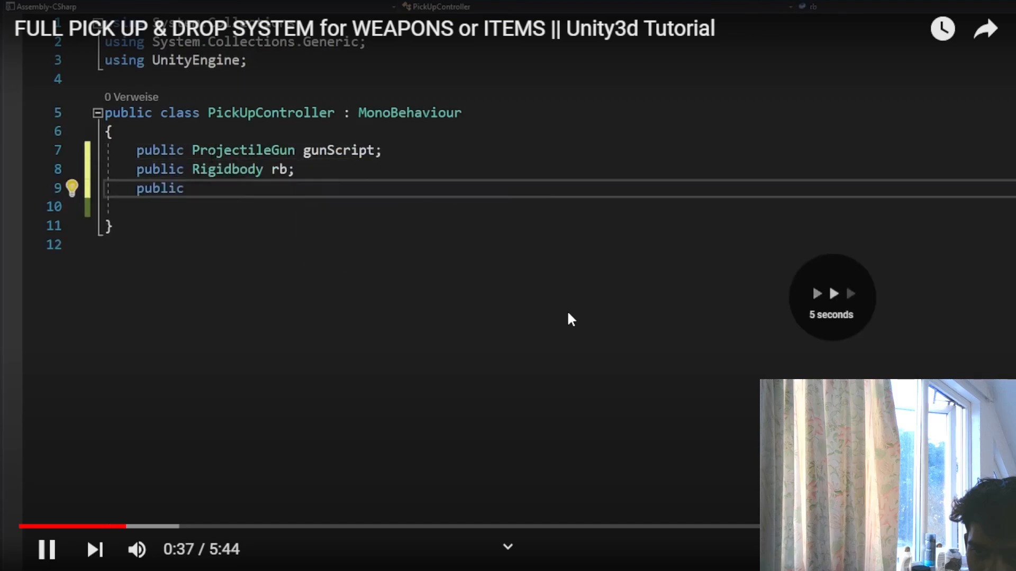
{"action": "key", "text": "Right"}
{"action": "key", "text": "Right"}
{"action": "key", "text": "Right"}
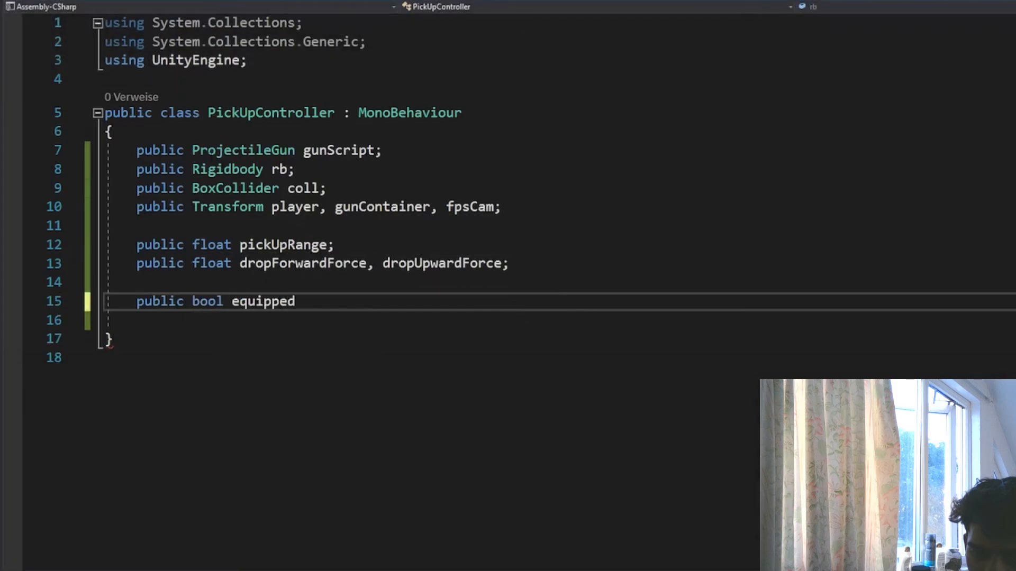
{"action": "key", "text": "Right"}
{"action": "key", "text": "Right"}
{"action": "key", "text": "Right"}
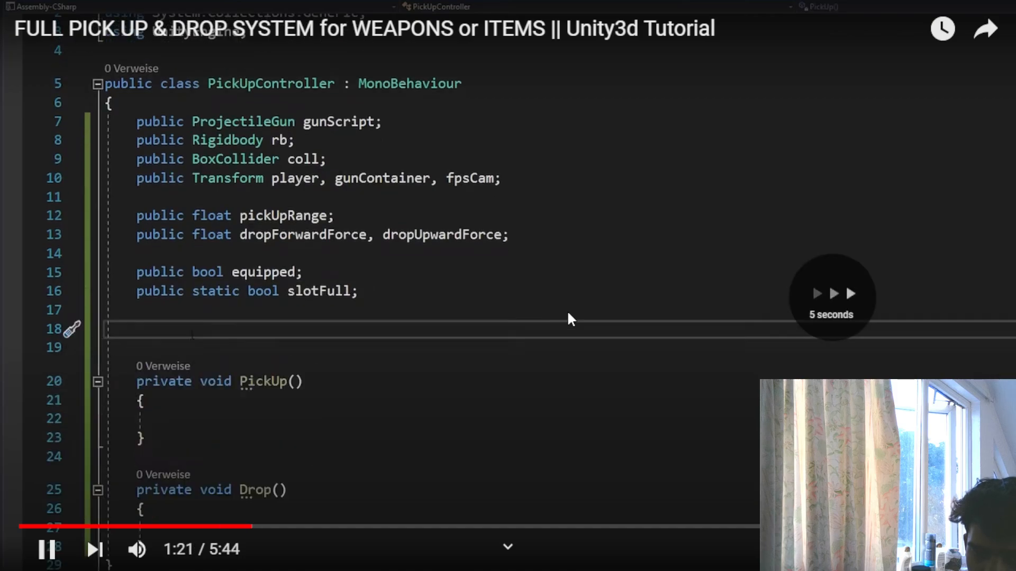
{"action": "key", "text": "Right"}
{"action": "key", "text": "Right"}
{"action": "key", "text": "Right"}
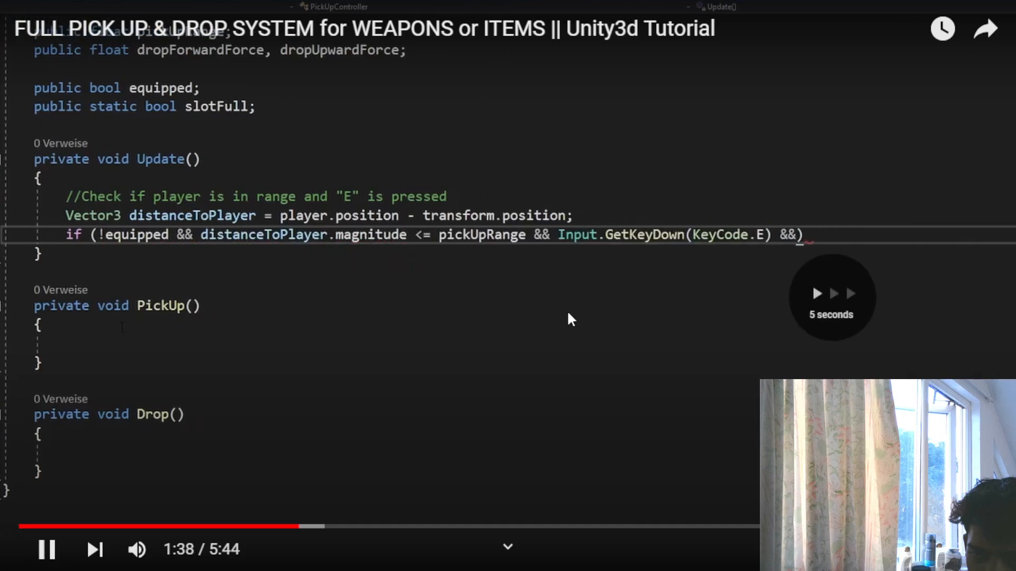
{"action": "key", "text": "Right"}
{"action": "key", "text": "Right"}
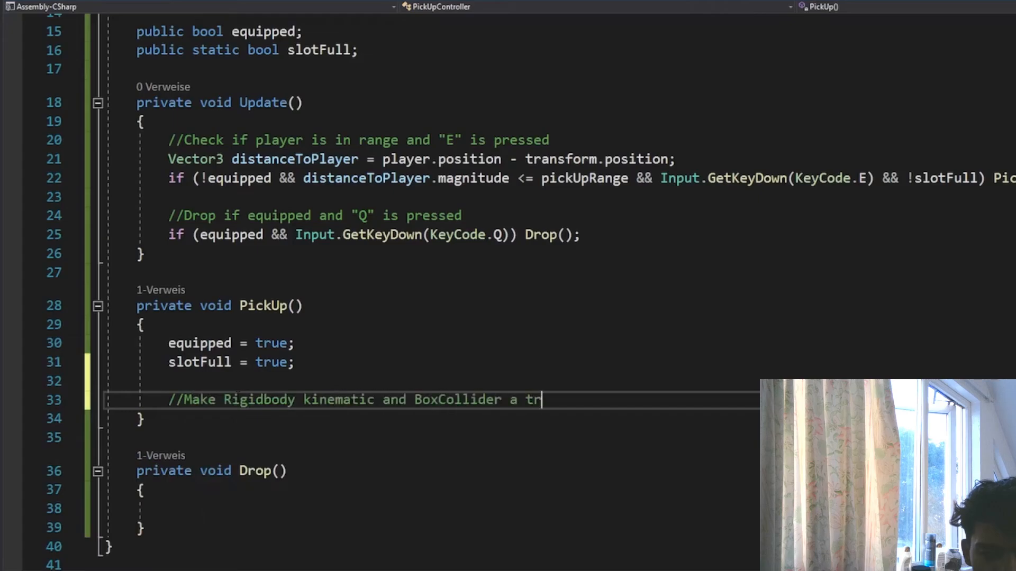
- In PickUp(), set rb.isKinematic and coll.isTrigger to true below the Rigidbody and BoxCollider comment
{"action": "type", "text": "matic = true;"}
{"action": "key", "text": "Return"}
{"action": "type", "text": "coll.isTrigger = true;"}
{"action": "key", "text": "Return"}
- Add the comment "//Enable script" at the end of PickUp() with the statement gunScript.enabled = true; below it
{"action": "scroll", "coordinate": [508, 286], "scroll_direction": "down", "scroll_amount": 3}
{"action": "key", "text": "Return"}
{"action": "type", "text": "//Ena"}
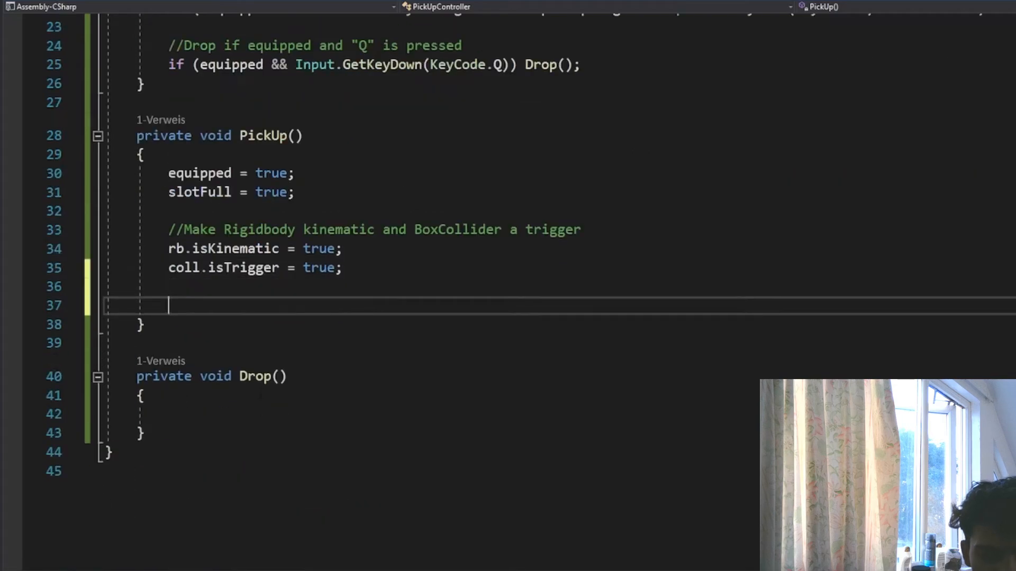
{"action": "type", "text": "ble script"}
{"action": "key", "text": "Return"}
{"action": "type", "text": "gunS"}
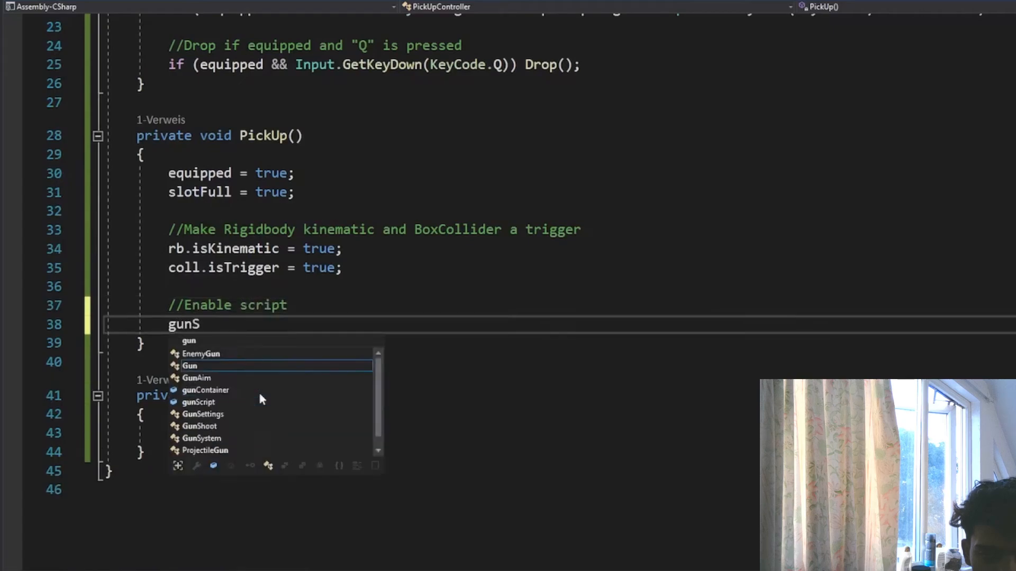
{"action": "type", "text": "cript.enabled = true;"}
- Copy the whole body of PickUp() into the empty Drop() method
{"action": "left_click_drag", "start_coordinate": [368, 325], "coordinate": [170, 177]}
{"action": "key", "text": "ctrl+c"}
{"action": "left_click", "coordinate": [169, 433]}
{"action": "key", "text": "ctrl+v"}
{"action": "scroll", "coordinate": [402, 291], "scroll_direction": "down", "scroll_amount": 3}
{"action": "scroll", "coordinate": [402, 291], "scroll_direction": "up", "scroll_amount": 1}
- Reword the Drop() comment to "//Make Rigidbody not kinematic and BoxCollider normal" and save the script
{"action": "left_click", "coordinate": [303, 355]}
{"action": "type", "text": "not"}
{"action": "left_click_drag", "start_coordinate": [613, 355], "coordinate": [544, 358]}
{"action": "type", "text": "normal"}
{"action": "key", "text": "ctrl+s"}
- Change the script comment in Drop() to "//disable script"
{"action": "left_click", "coordinate": [193, 430]}
{"action": "key", "text": "BackSpace"}
{"action": "type", "text": "disa"}
{"action": "key", "text": "BackSpace"}
{"action": "key", "text": "Right"}
{"action": "key", "text": "BackSpace"}
- In Drop(), set equipped, slotFull, rb.isKinematic, coll.isTrigger and gunScript.enabled to false
{"action": "double_click", "coordinate": [270, 298]}
{"action": "type", "text": "false"}
{"action": "double_click", "coordinate": [270, 316]}
{"action": "type", "text": "false"}
{"action": "double_click", "coordinate": [318, 373]}
{"action": "type", "text": "false"}
{"action": "double_click", "coordinate": [318, 392]}
{"action": "type", "text": "false"}
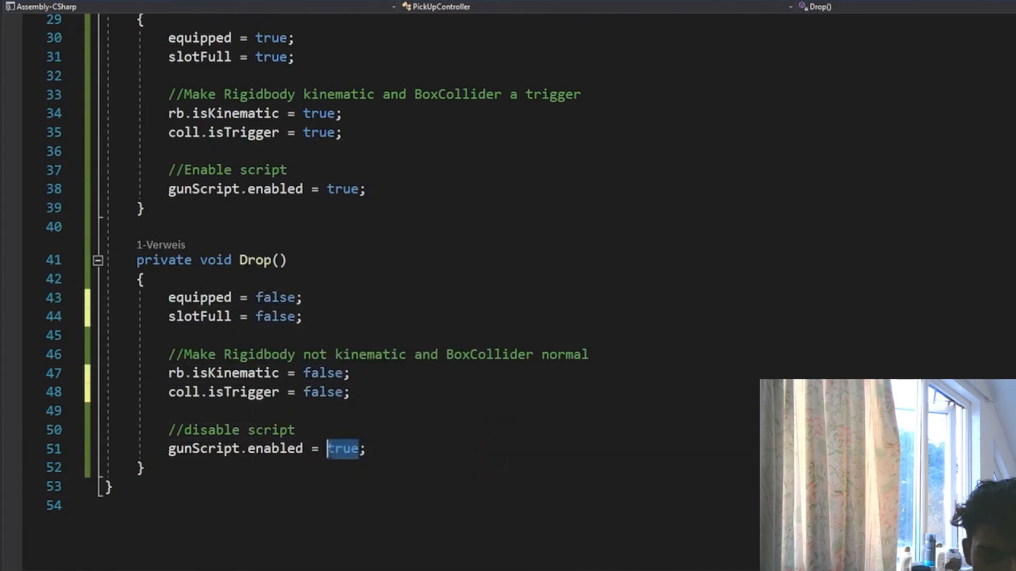
{"action": "double_click", "coordinate": [343, 449]}
{"action": "type", "text": "false"}
{"action": "left_click", "coordinate": [376, 415]}
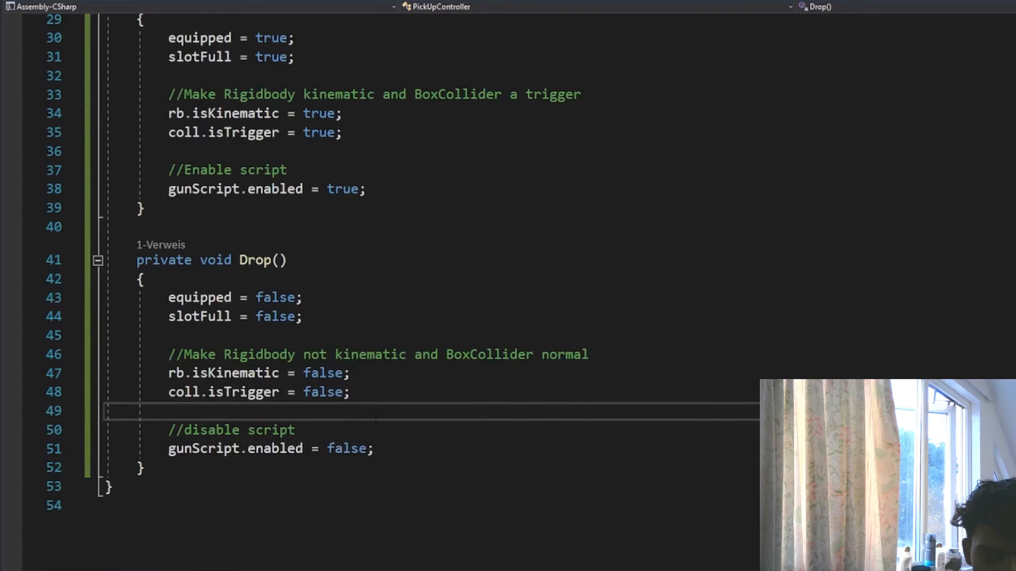
- In Unity, create an empty child object of fps cam named GunContainer and place it directly below BulletGun
{"action": "mouse_move", "coordinate": [423, 379]}
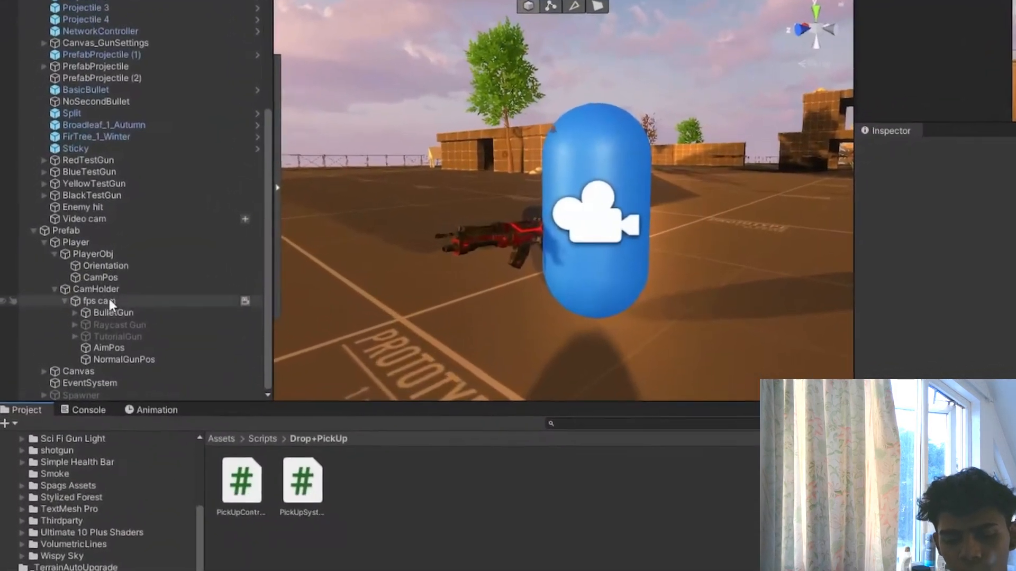
{"action": "left_click", "coordinate": [109, 302]}
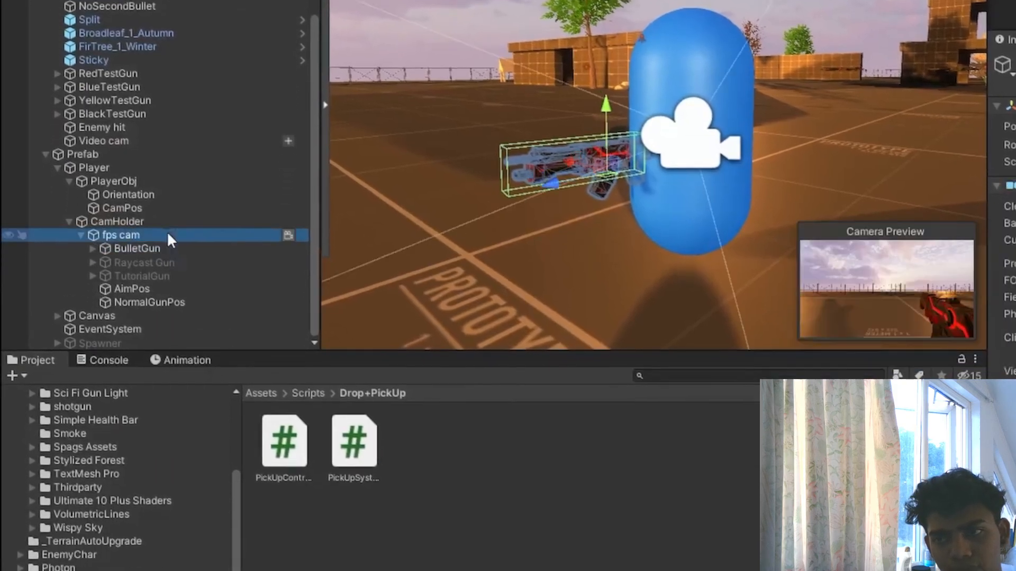
{"action": "right_click", "coordinate": [168, 236]}
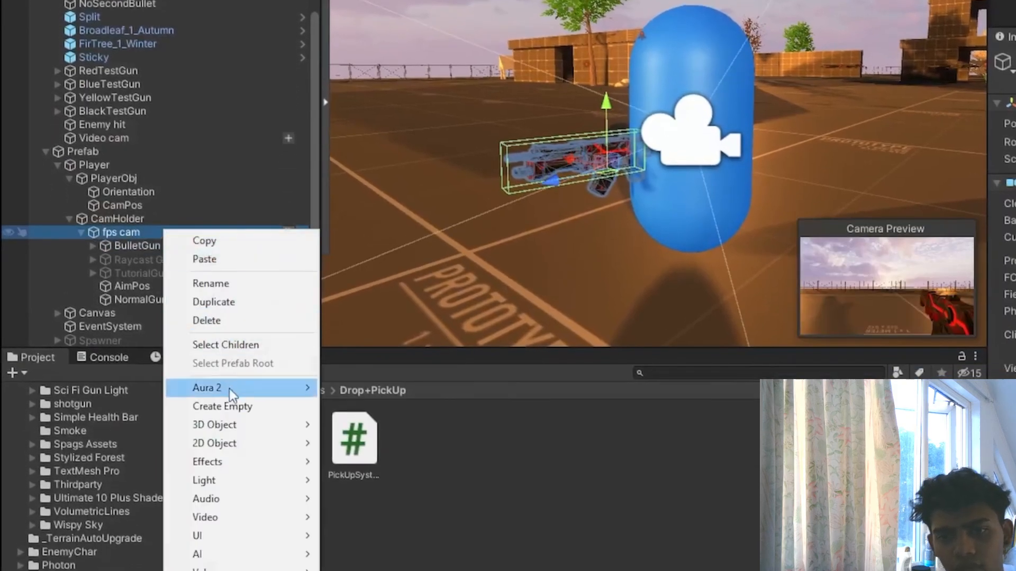
{"action": "left_click", "coordinate": [222, 406]}
{"action": "right_click", "coordinate": [250, 314]}
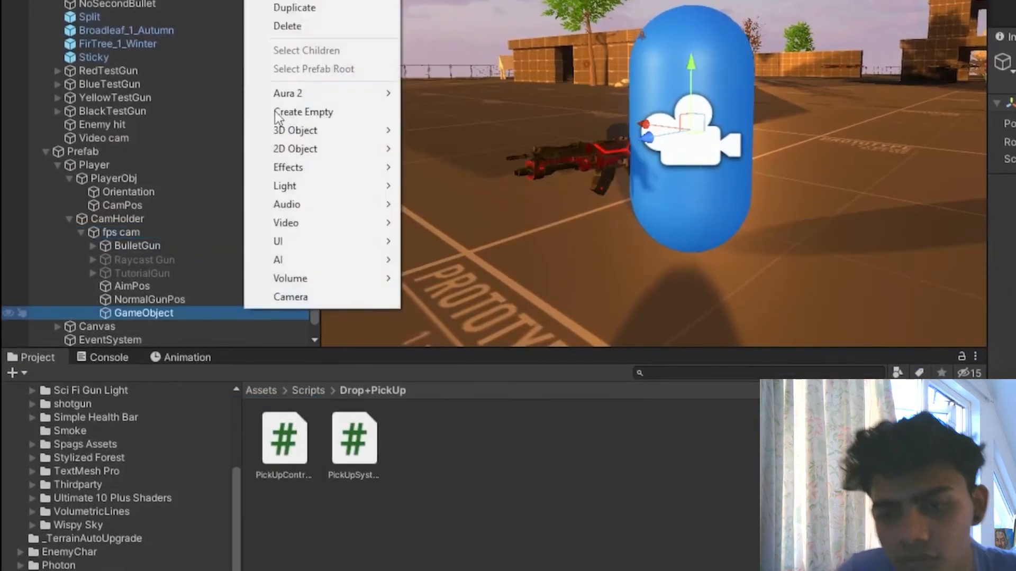
{"action": "left_click", "coordinate": [306, 2]}
{"action": "type", "text": "GunContainer"}
{"action": "key", "text": "Return"}
{"action": "left_click_drag", "start_coordinate": [138, 312], "coordinate": [151, 252]}
- Copy BulletGun's Transform component and paste its values onto GunContainer
{"action": "left_click", "coordinate": [137, 245]}
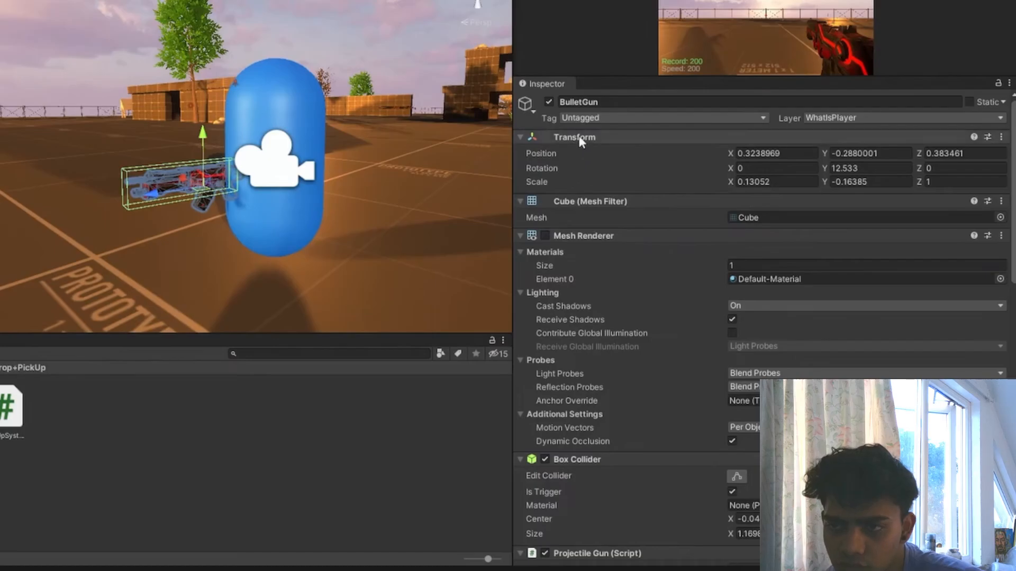
{"action": "right_click", "coordinate": [586, 141]}
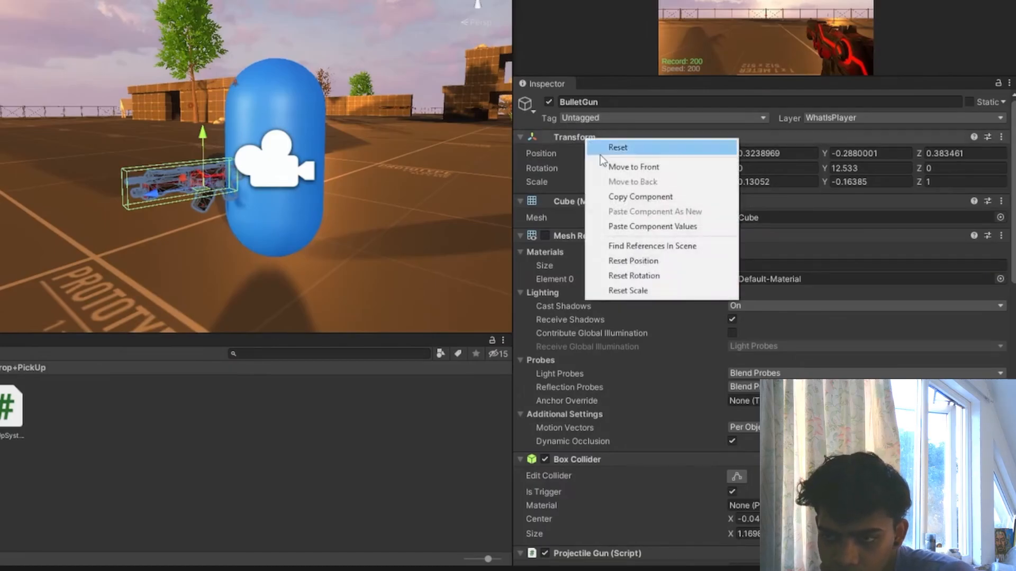
{"action": "left_click", "coordinate": [635, 198]}
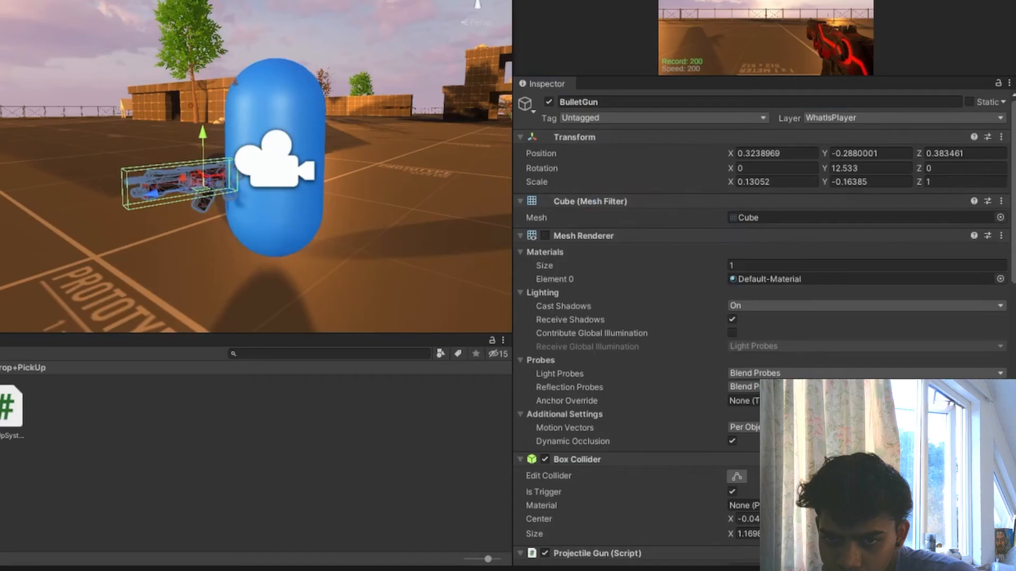
{"action": "right_click", "coordinate": [544, 138]}
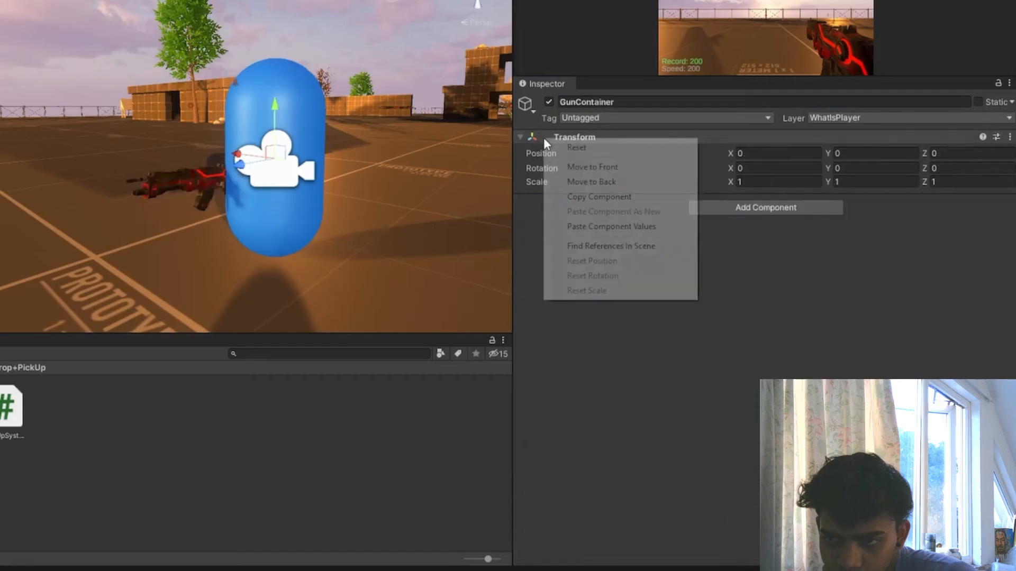
{"action": "left_click", "coordinate": [606, 227]}
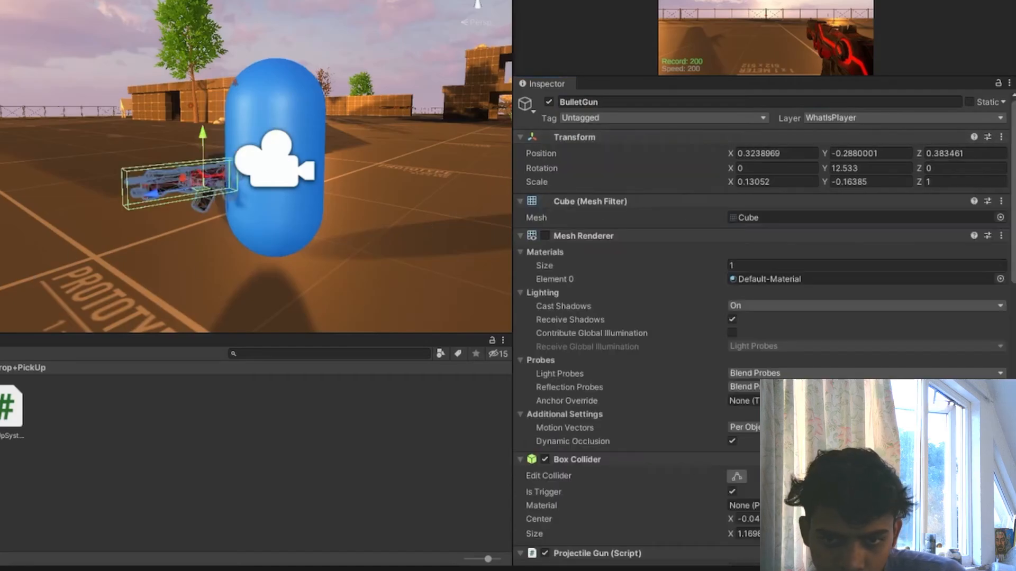
- Make BulletGun a child of GunContainer, go through its Transform values and deselect it
{"action": "left_click", "coordinate": [27, 268]}
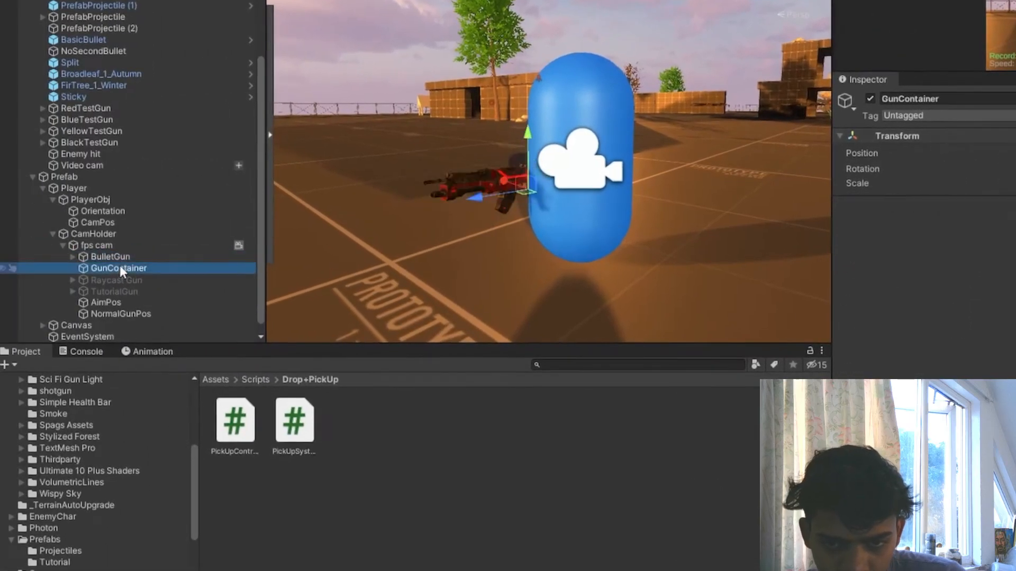
{"action": "left_click_drag", "start_coordinate": [113, 257], "coordinate": [129, 269]}
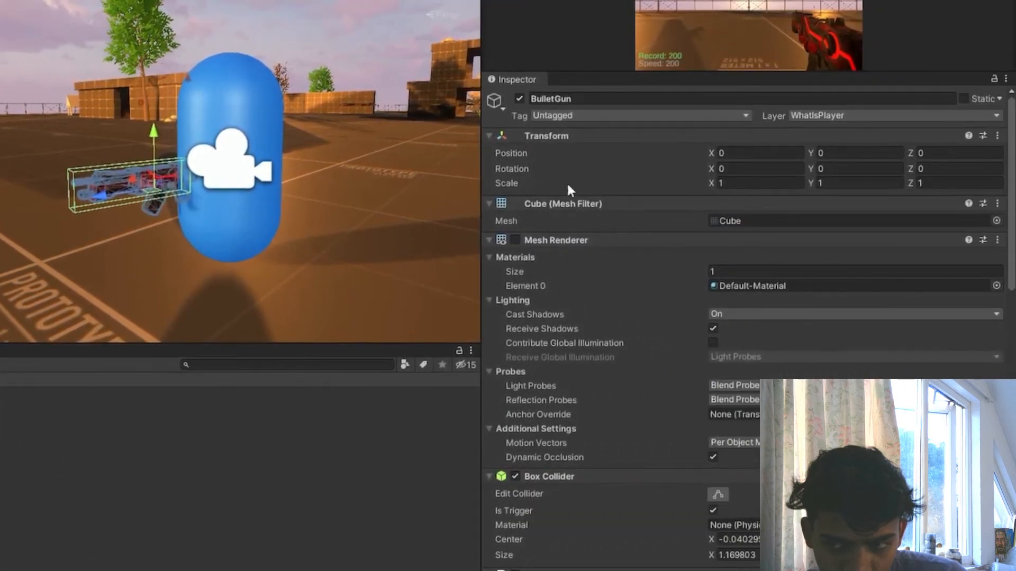
{"action": "key", "text": "Tab"}
{"action": "key", "text": "Tab"}
{"action": "key", "text": "Tab"}
{"action": "key", "text": "Tab"}
{"action": "key", "text": "Tab"}
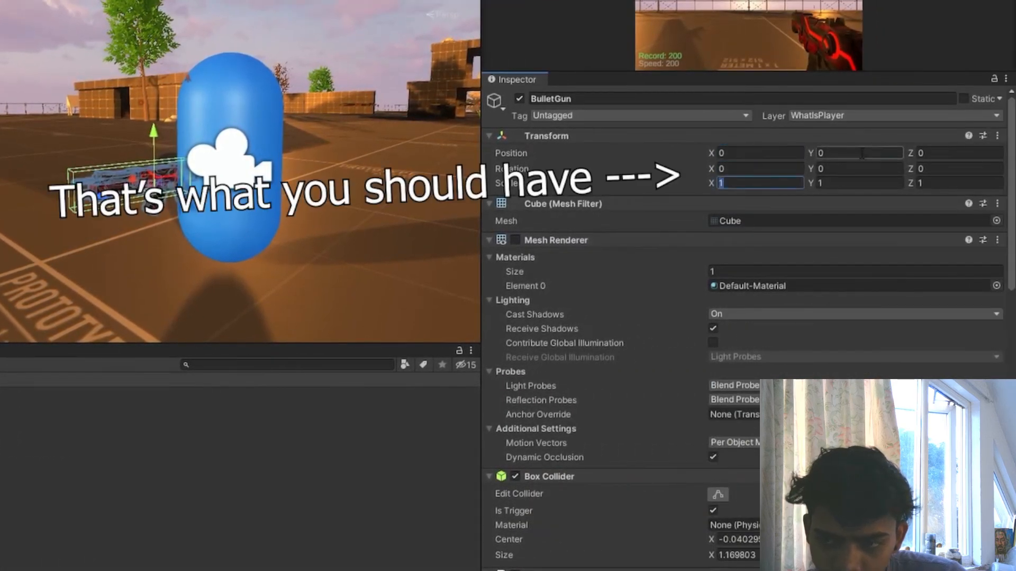
{"action": "key", "text": "Return"}
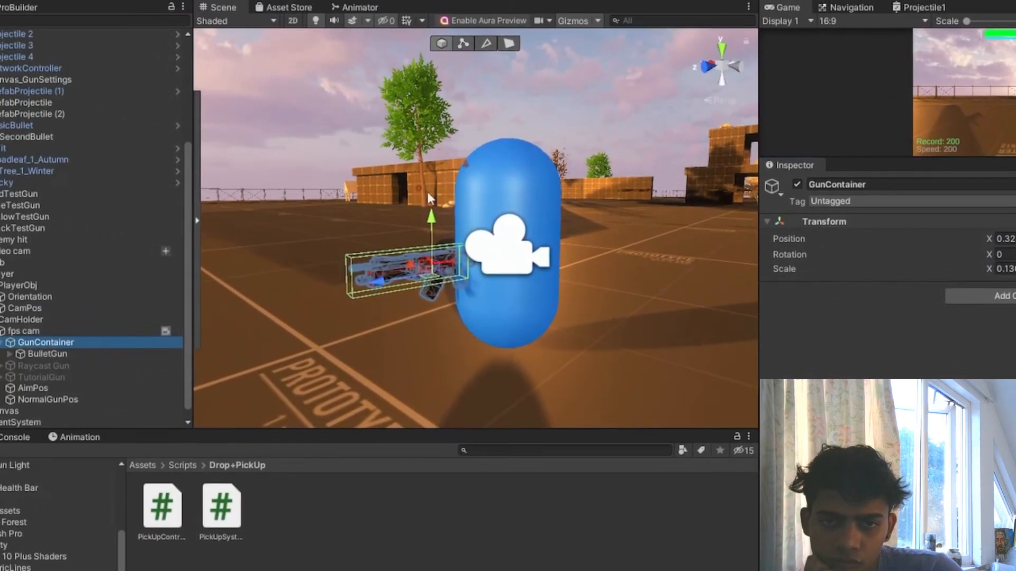
{"action": "left_click", "coordinate": [370, 89]}
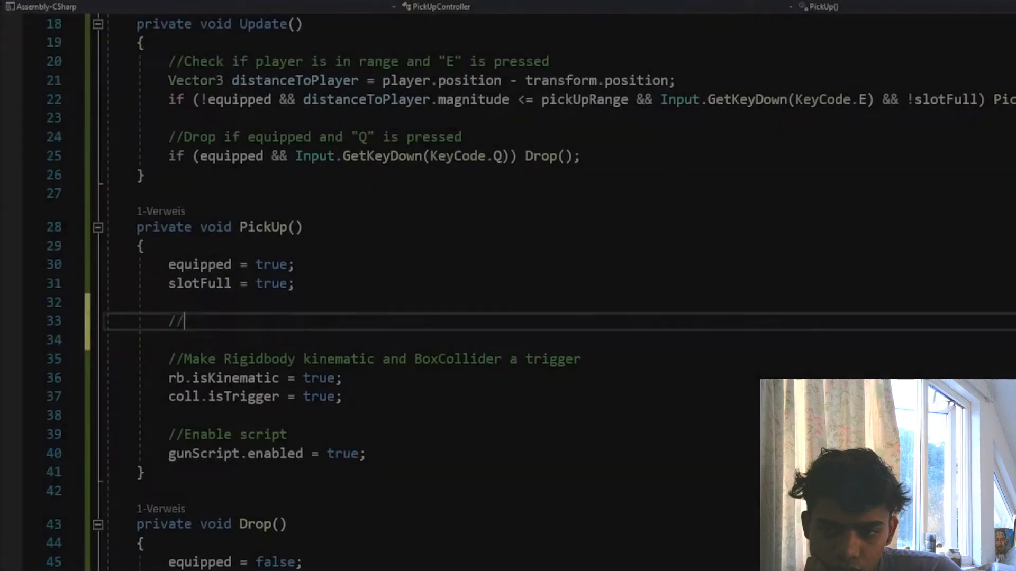
- In PickUp(), add the comment "//Make weapon a child of the camera and move it to default position" below slotFull
{"action": "type", "text": "Make weapon an"}
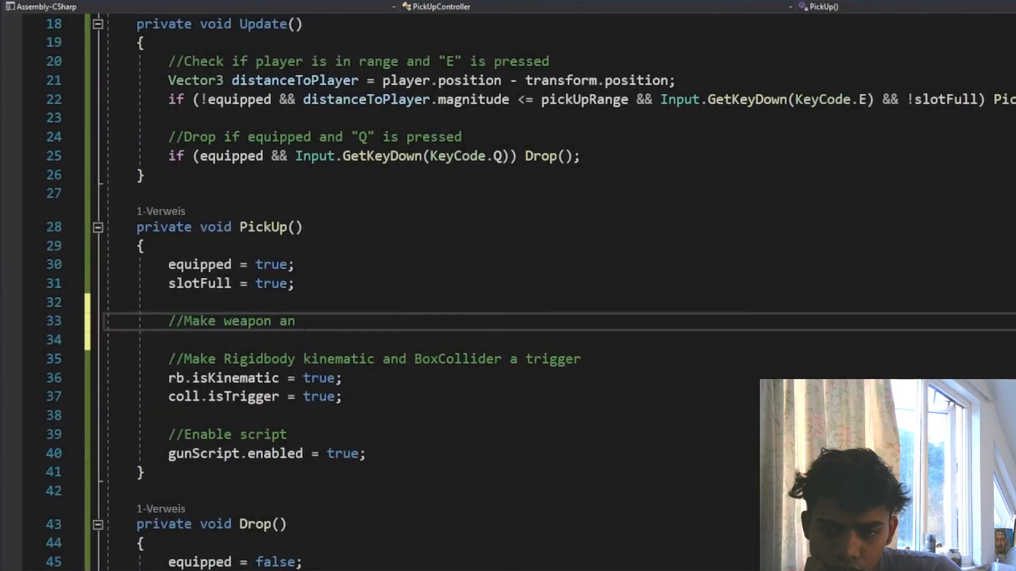
{"action": "key", "text": "BackSpace"}
{"action": "type", "text": " child of the camera and move i"}
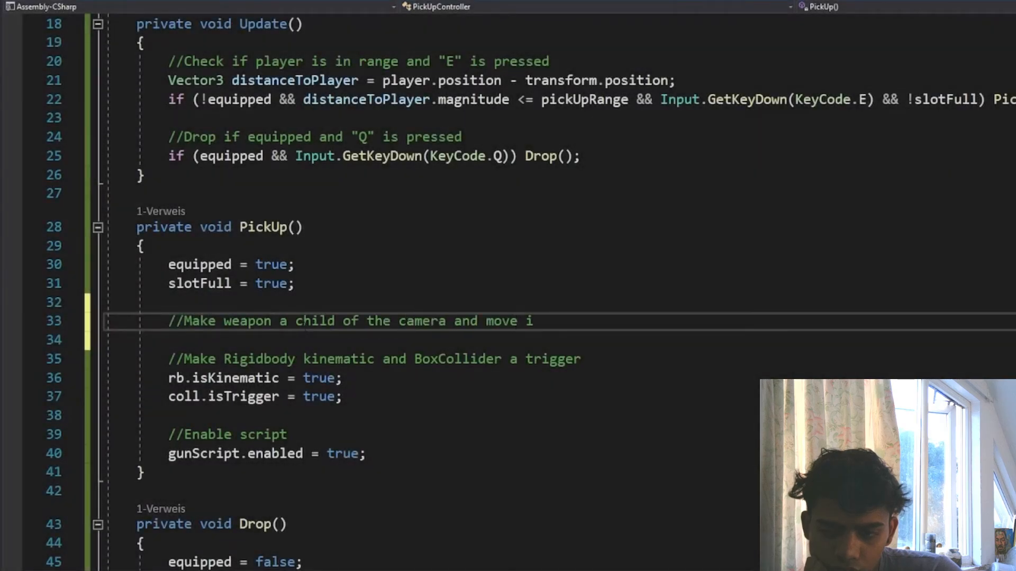
{"action": "type", "text": "t to default positio"}
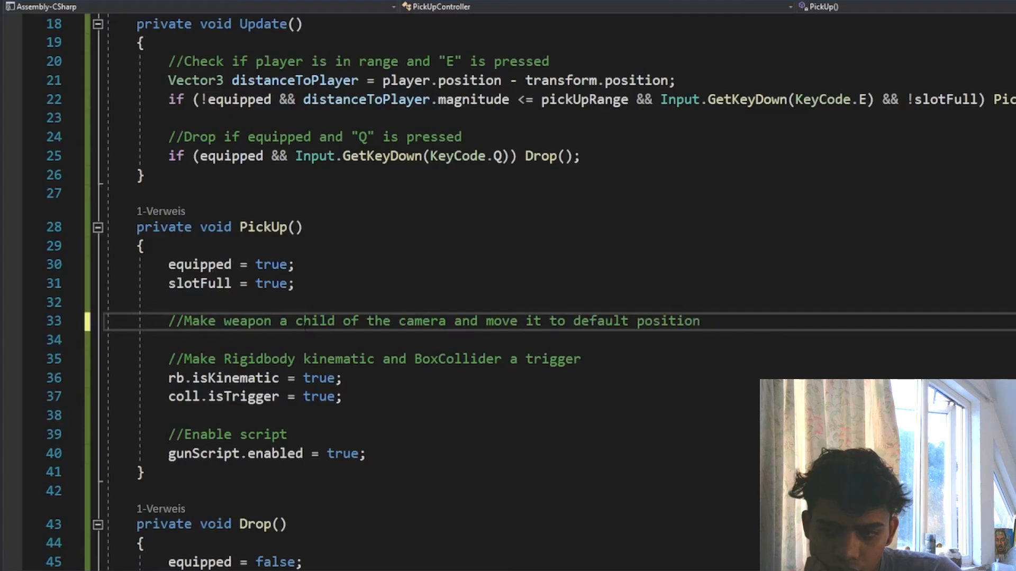
{"action": "type", "text": "n"}
{"action": "key", "text": "Return"}
- Below the new comment, add transform.SetParent(gunContainer); and transform.localPosition = Vector3.zero;
{"action": "type", "text": "transform.SetParent(gunContainer);"}
{"action": "key", "text": "Return"}
{"action": "type", "text": "tra"}
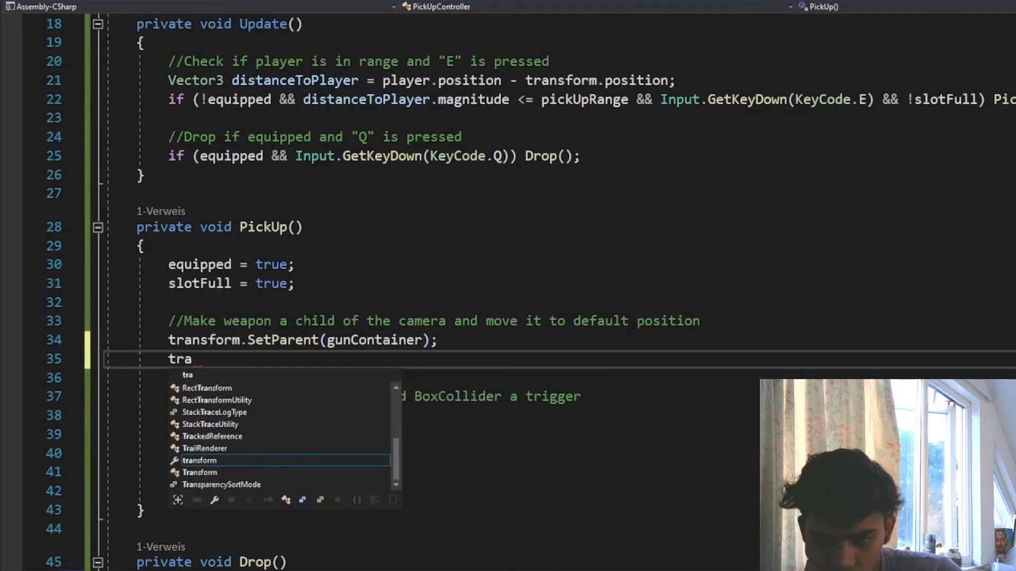
{"action": "type", "text": "nsform.localPosition = Vec"}
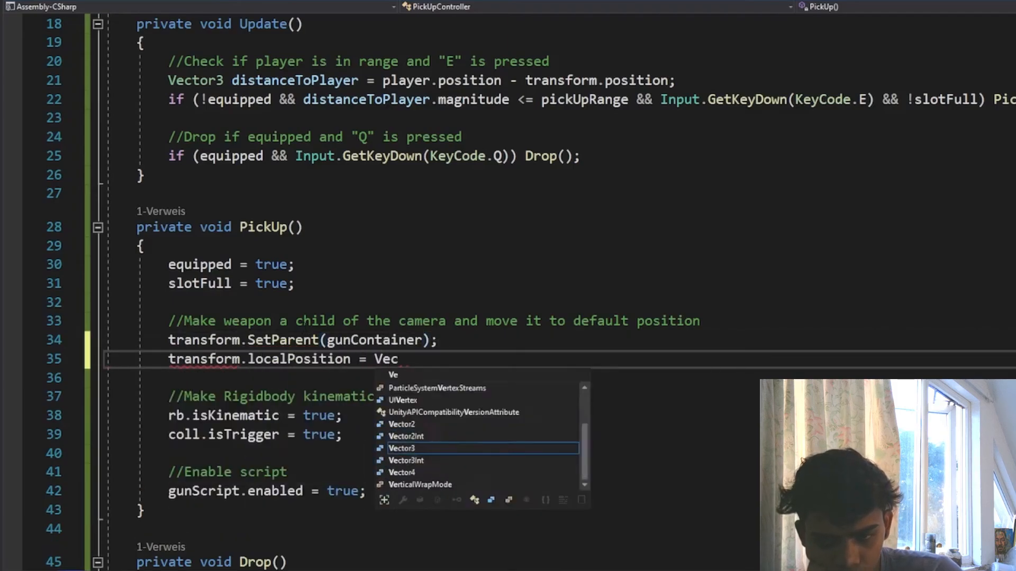
{"action": "type", "text": "tor3.zero;"}
{"action": "key", "text": "Return"}
- Add transform.localRotation = Quaternion.Euler(Vector3.zero); and transform.localScale = Vector3.one; to PickUp()
{"action": "type", "text": "transform.localRotation = Quaternion.Euler(Vector3.zero"}
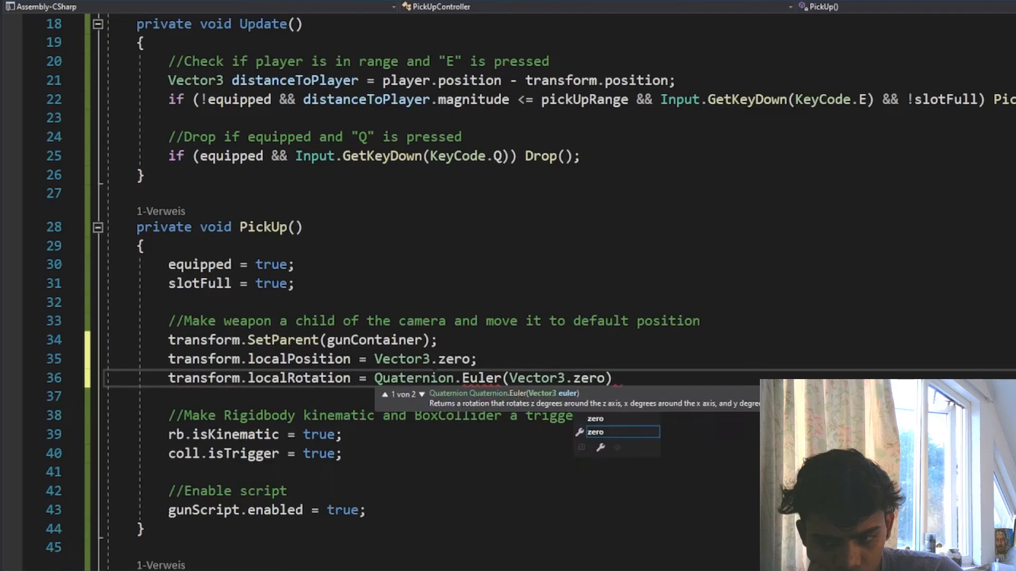
{"action": "type", "text": ");"}
{"action": "key", "text": "Return"}
{"action": "type", "text": "transform.localScale = Vector3.one;"}
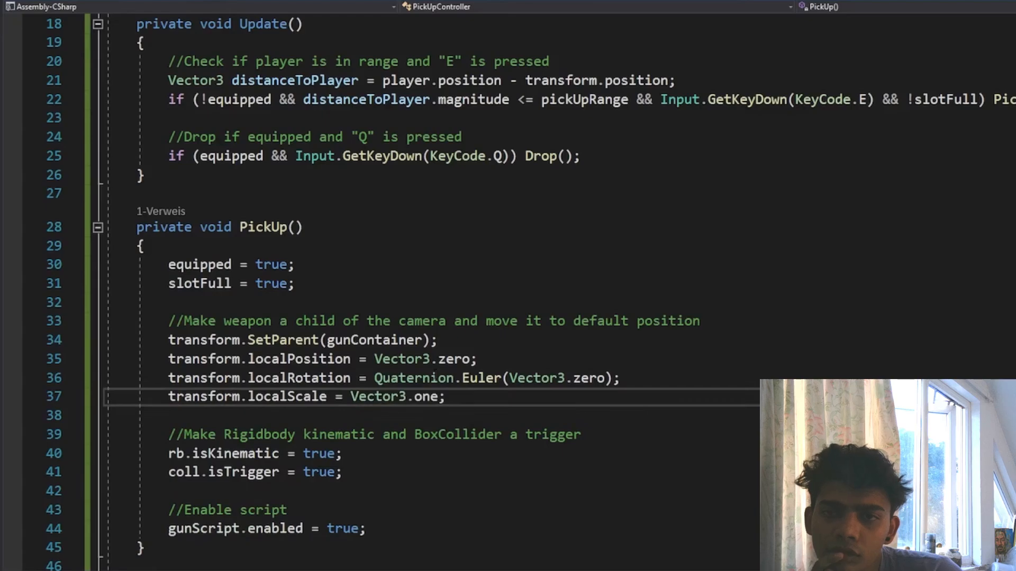
- In Drop(), add the comment "//Set parent to null" below slotFull, followed by transform.SetParent(null);
{"action": "scroll", "coordinate": [369, 358], "scroll_direction": "down", "scroll_amount": 6}
{"action": "left_click", "coordinate": [368, 358]}
{"action": "type", "text": "//Set pa"}
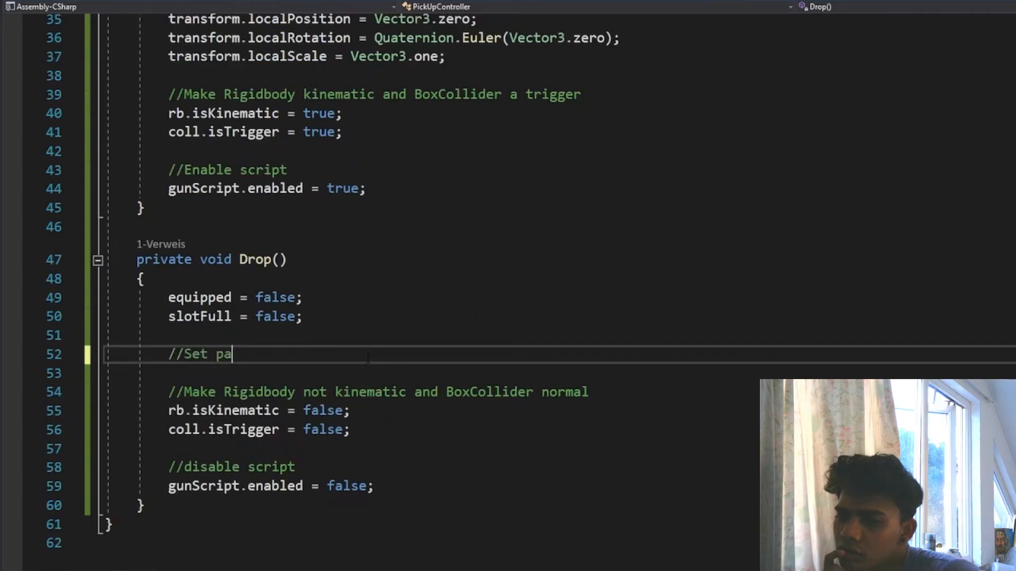
{"action": "type", "text": "rent to null"}
{"action": "key", "text": "Return"}
{"action": "type", "text": "transfo"}
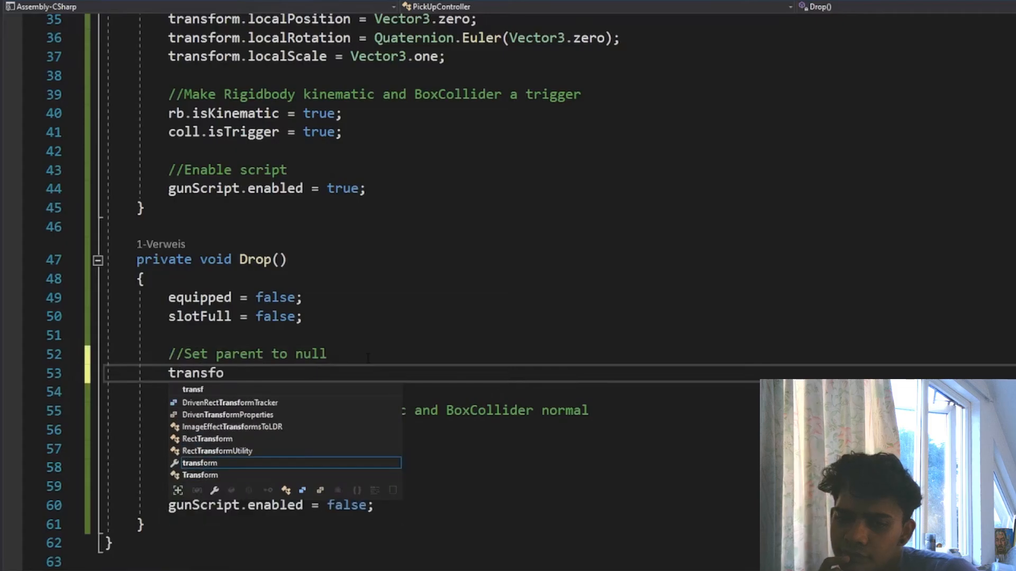
{"action": "type", "text": "rm.setPa"}
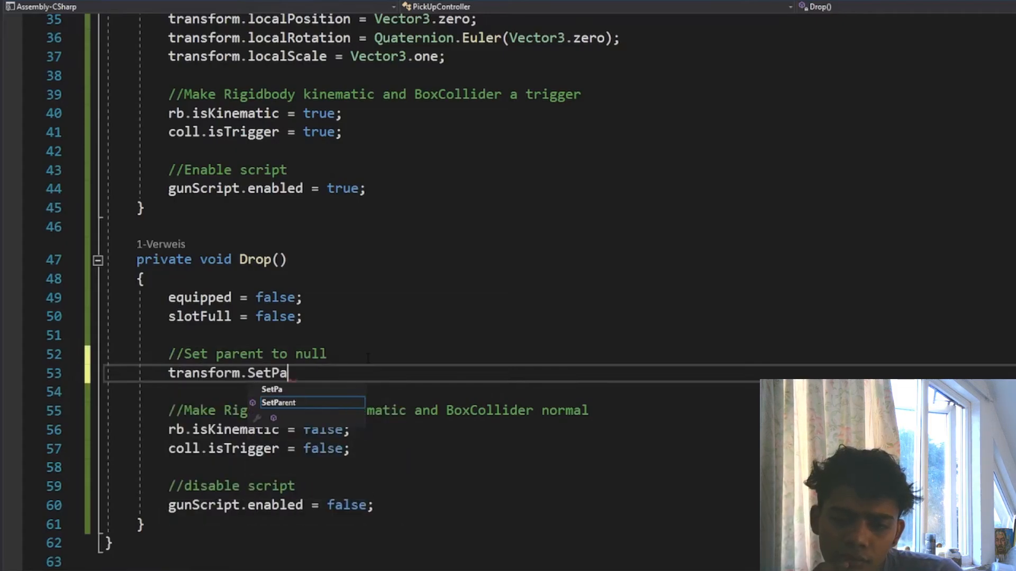
{"action": "type", "text": "rent(null)"}
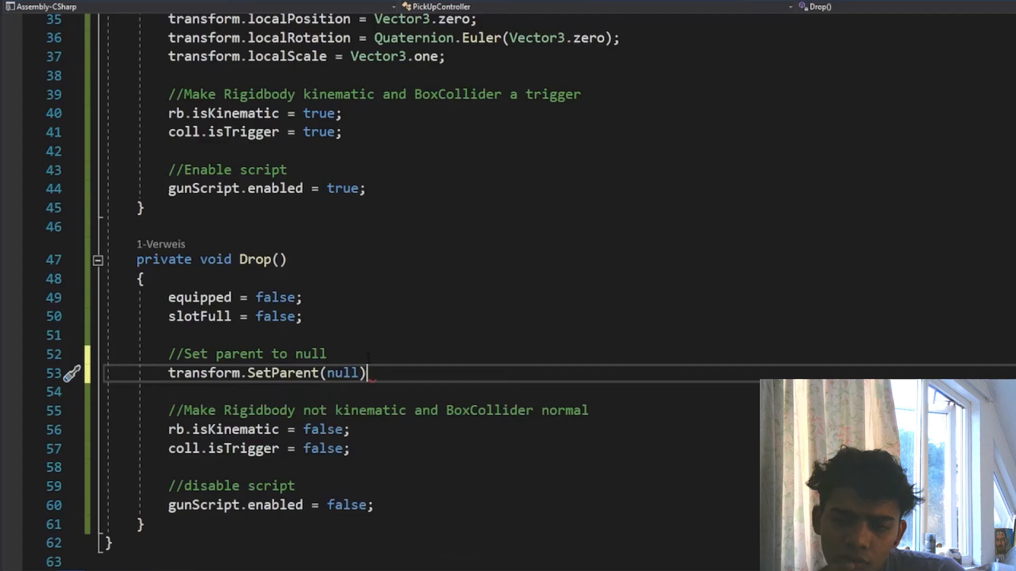
- Below coll.isTrigger in Drop(), add the comment "//Gun carries momentum of player" and begin the line rb.velocity = player
{"action": "left_click", "coordinate": [420, 449]}
{"action": "key", "text": "Return"}
{"action": "key", "text": "Return"}
{"action": "scroll", "coordinate": [420, 404], "scroll_direction": "down", "scroll_amount": 2}
{"action": "type", "text": "//Gun carries momentu"}
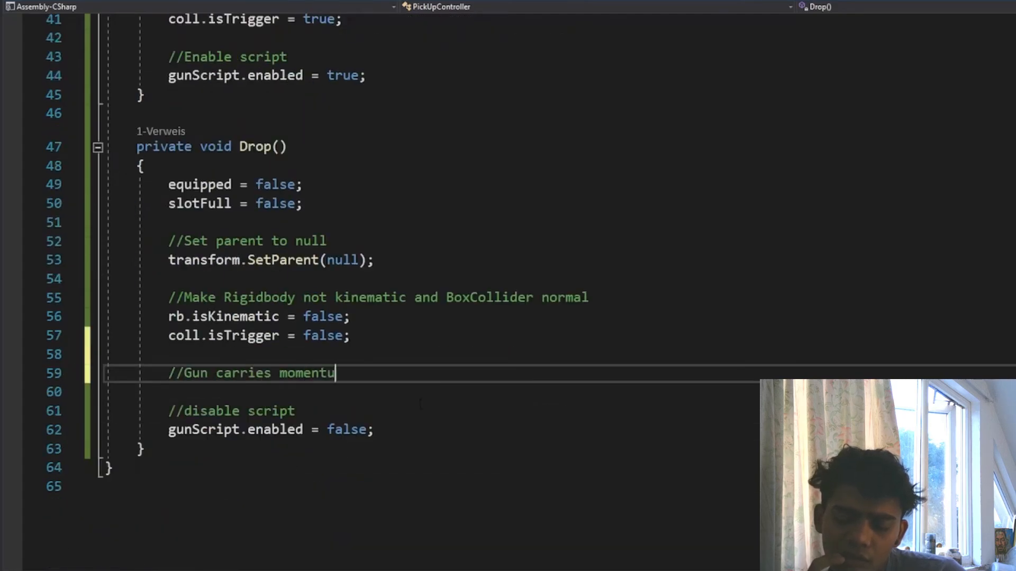
{"action": "type", "text": "m of player"}
{"action": "key", "text": "Return"}
{"action": "type", "text": "rb.velocity = player."}
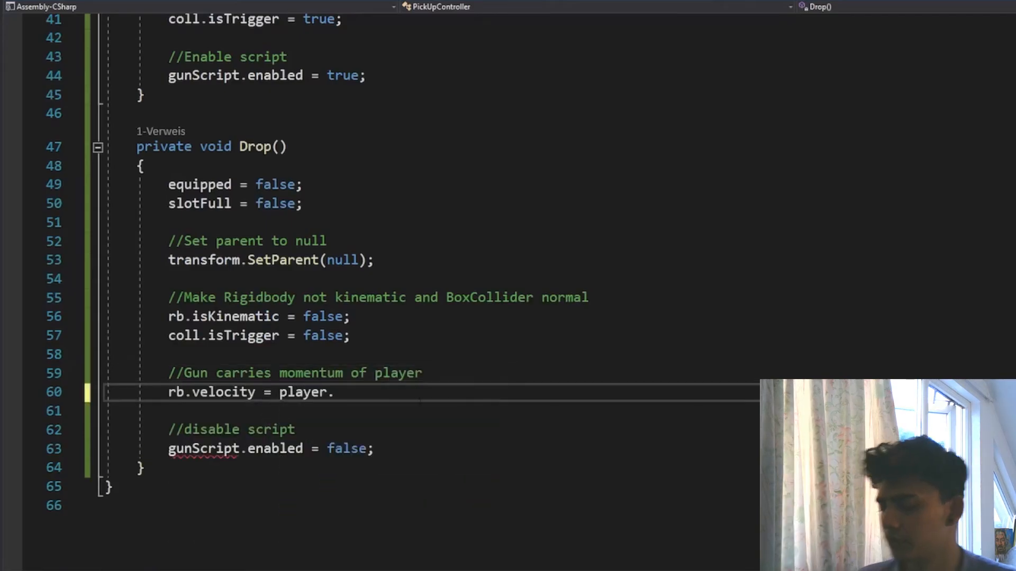
- Pause the tutorial video, rewind it to the PickUpController variable declarations at 1:14 and leave full screen
{"action": "key", "text": "space"}
{"action": "key", "text": "Left"}
{"action": "key", "text": "Left"}
{"action": "key", "text": "Left"}
{"action": "key", "text": "Left"}
{"action": "key", "text": "Left"}
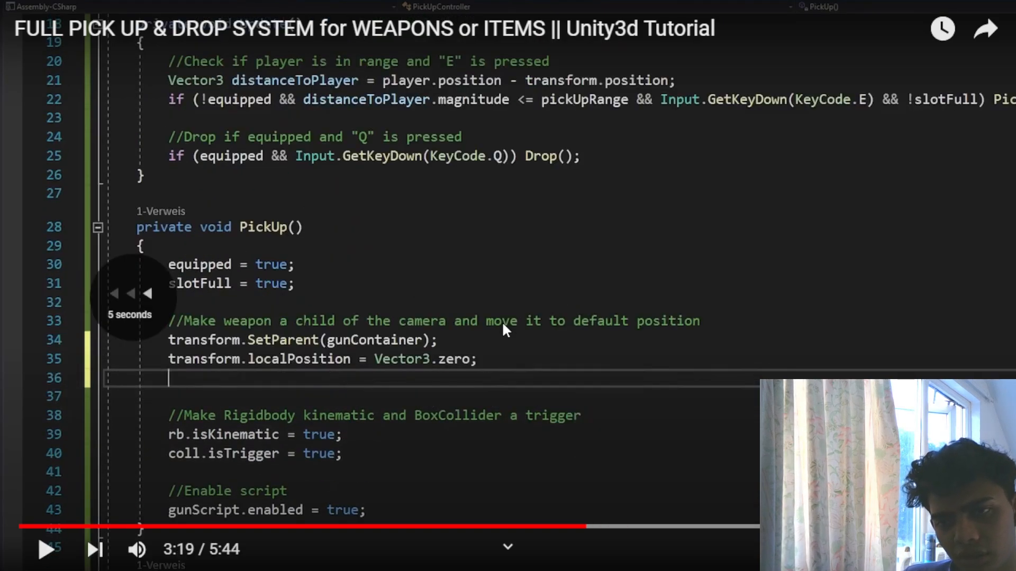
{"action": "key", "text": "Left"}
{"action": "key", "text": "Left"}
{"action": "key", "text": "Left"}
{"action": "key", "text": "Left"}
{"action": "key", "text": "Left"}
{"action": "key", "text": "Left"}
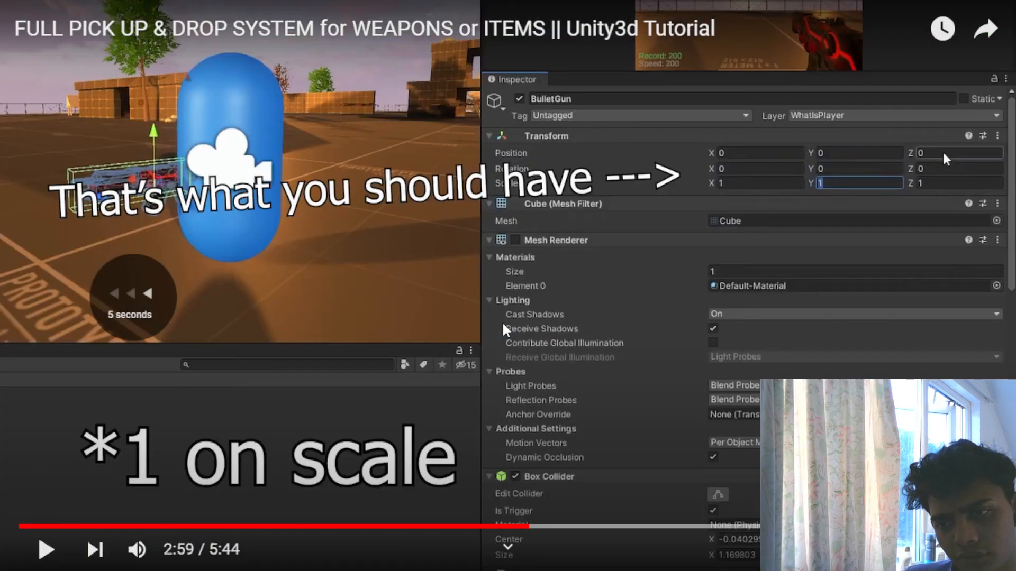
{"action": "key", "text": "Left"}
{"action": "key", "text": "Left"}
{"action": "key", "text": "Left"}
{"action": "key", "text": "Left"}
{"action": "key", "text": "Left"}
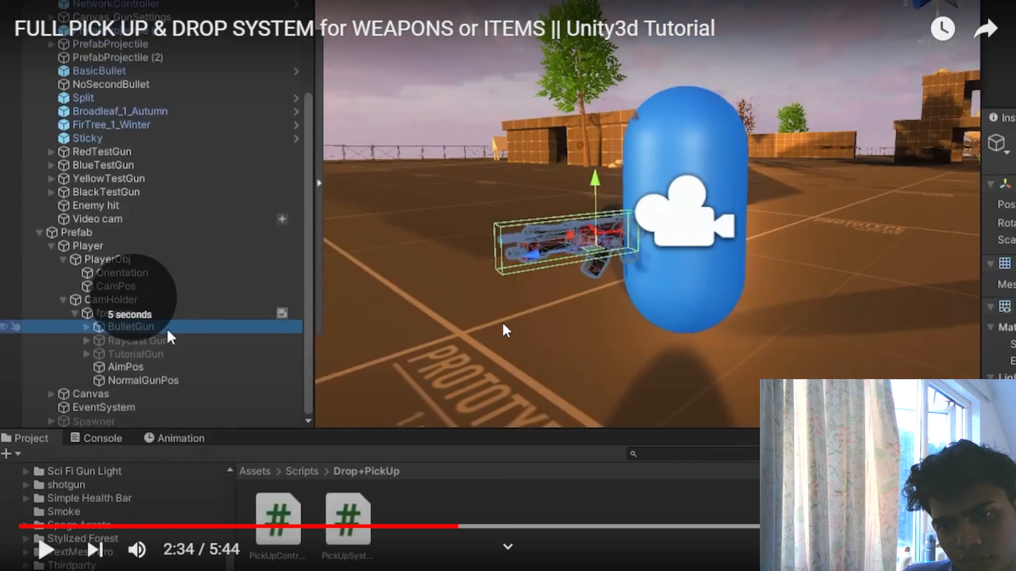
{"action": "key", "text": "Left"}
{"action": "key", "text": "Left"}
{"action": "key", "text": "Left"}
{"action": "key", "text": "Left"}
{"action": "key", "text": "Left"}
{"action": "key", "text": "Left"}
{"action": "key", "text": "Left"}
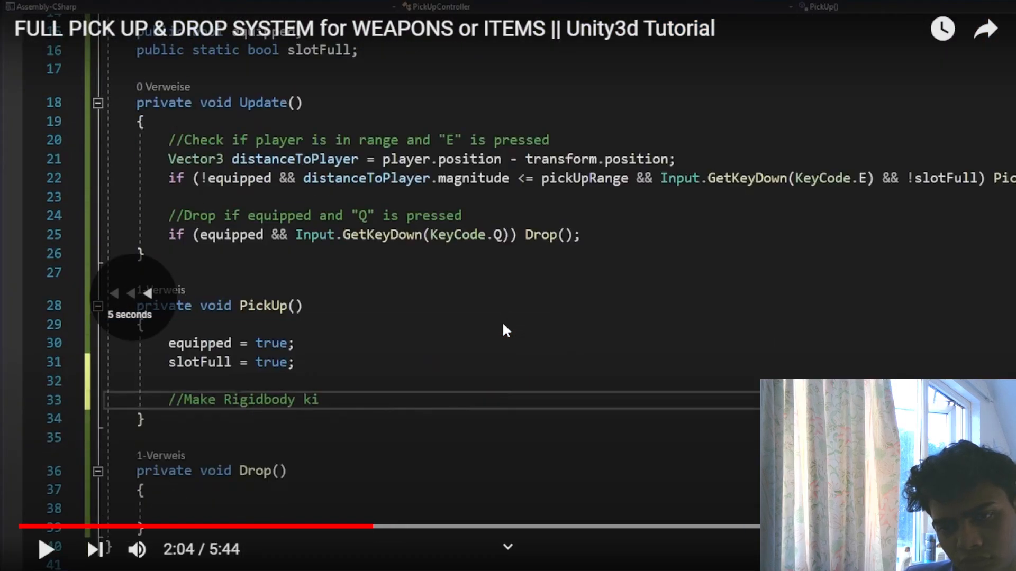
{"action": "key", "text": "Left"}
{"action": "key", "text": "Left"}
{"action": "key", "text": "Right"}
{"action": "key", "text": "Left"}
{"action": "key", "text": "Left"}
{"action": "key", "text": "Left"}
{"action": "key", "text": "Left"}
{"action": "key", "text": "Left"}
{"action": "key", "text": "Left"}
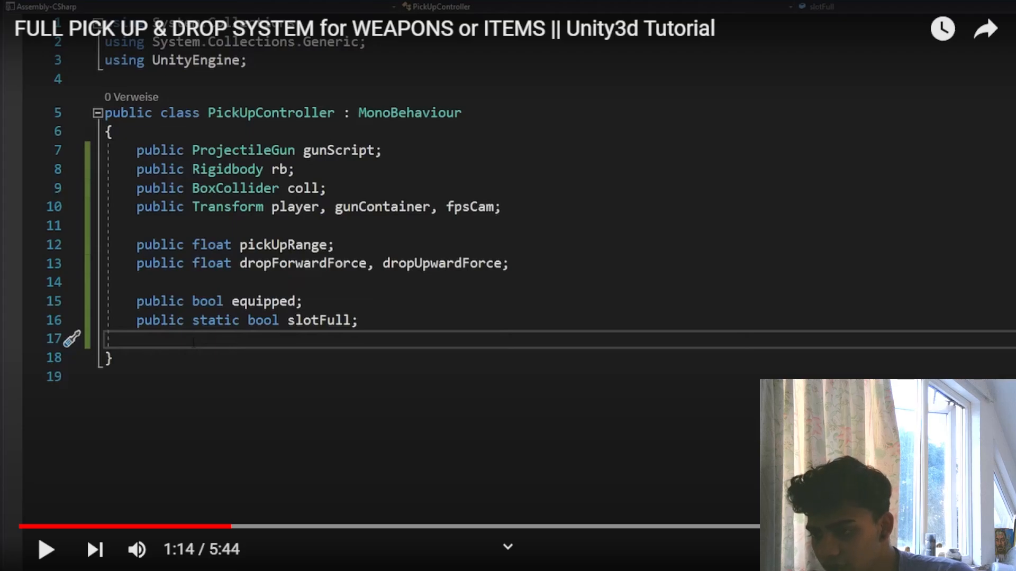
{"action": "key", "text": "Escape"}
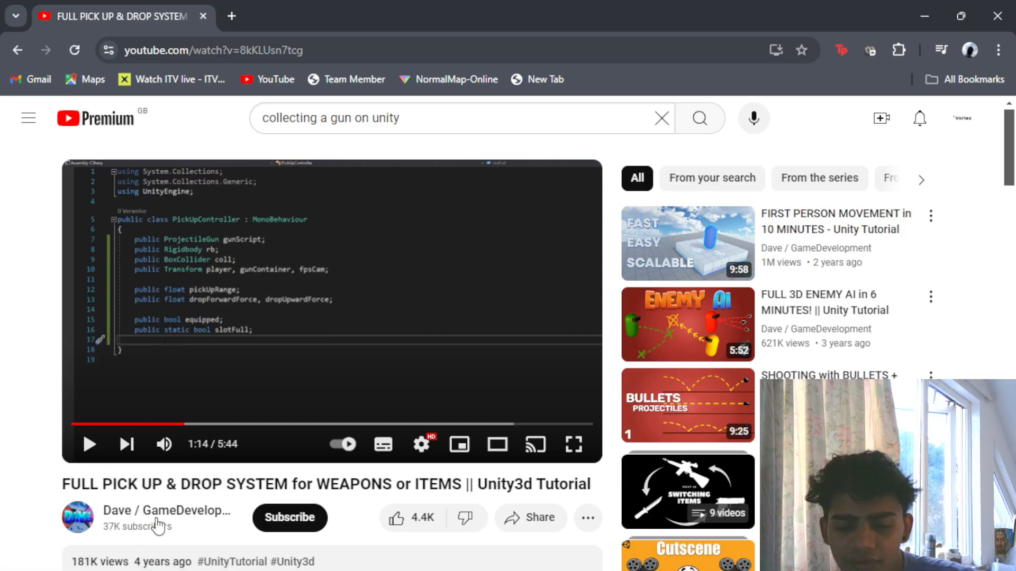
- Minimise the browser, review the flashlight code in FirstPersonController.cs, and switch to Unity to inspect FPSController
{"action": "left_click", "coordinate": [924, 15]}
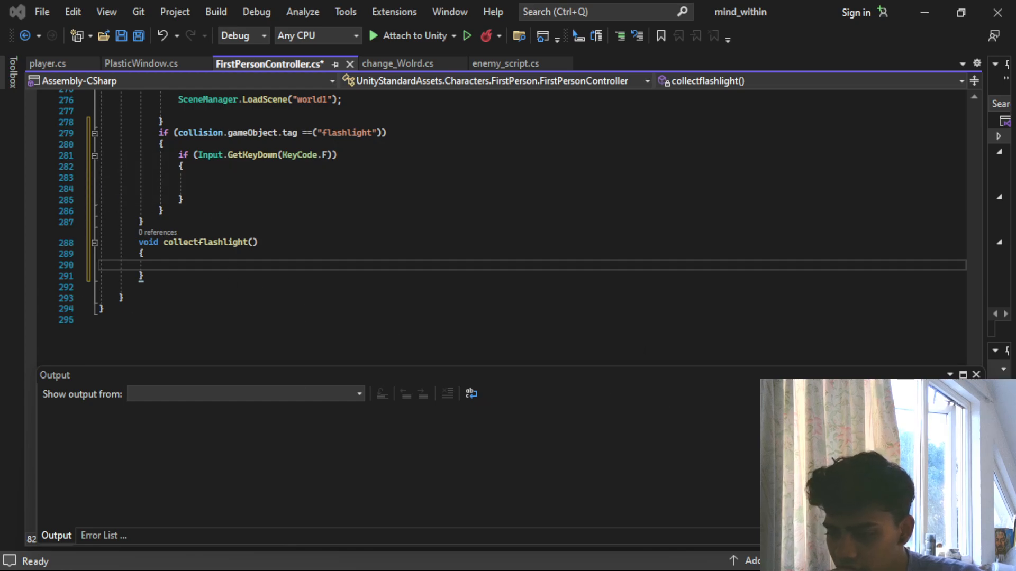
{"action": "scroll", "coordinate": [222, 175], "scroll_direction": "up", "scroll_amount": 2}
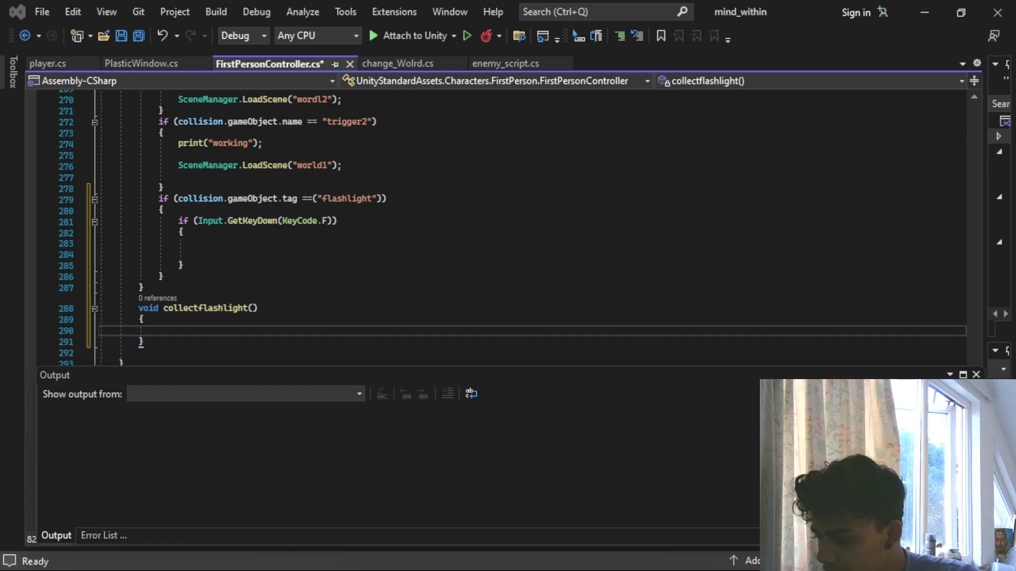
{"action": "key", "text": "alt+Tab"}
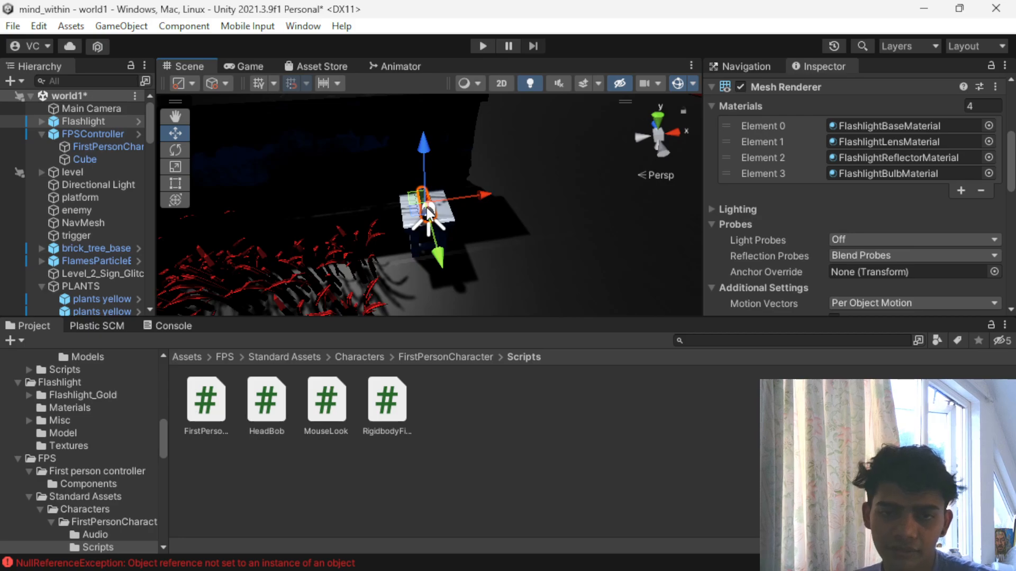
{"action": "left_click", "coordinate": [103, 137]}
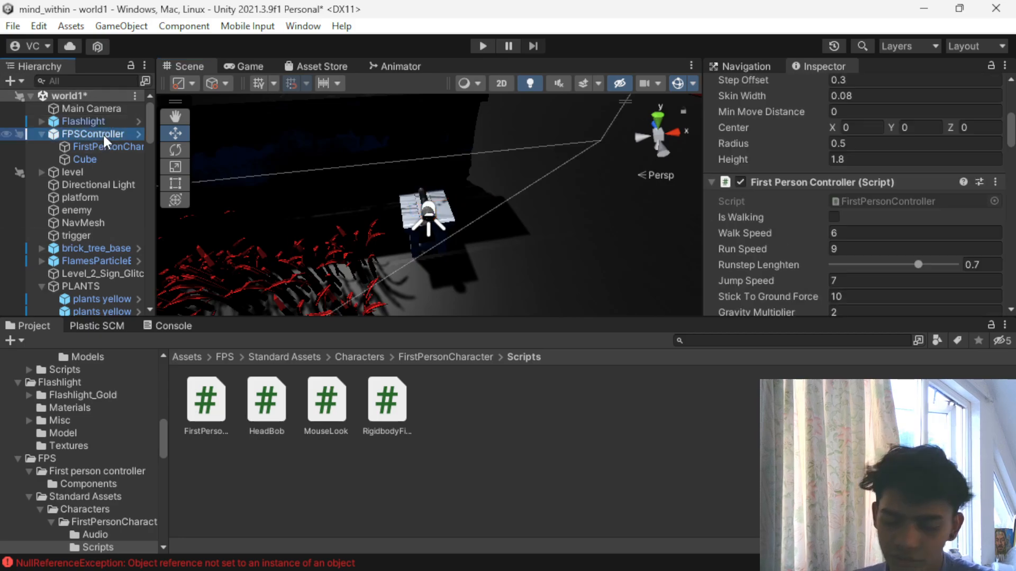
{"action": "scroll", "coordinate": [523, 204], "scroll_direction": "down", "scroll_amount": 5}
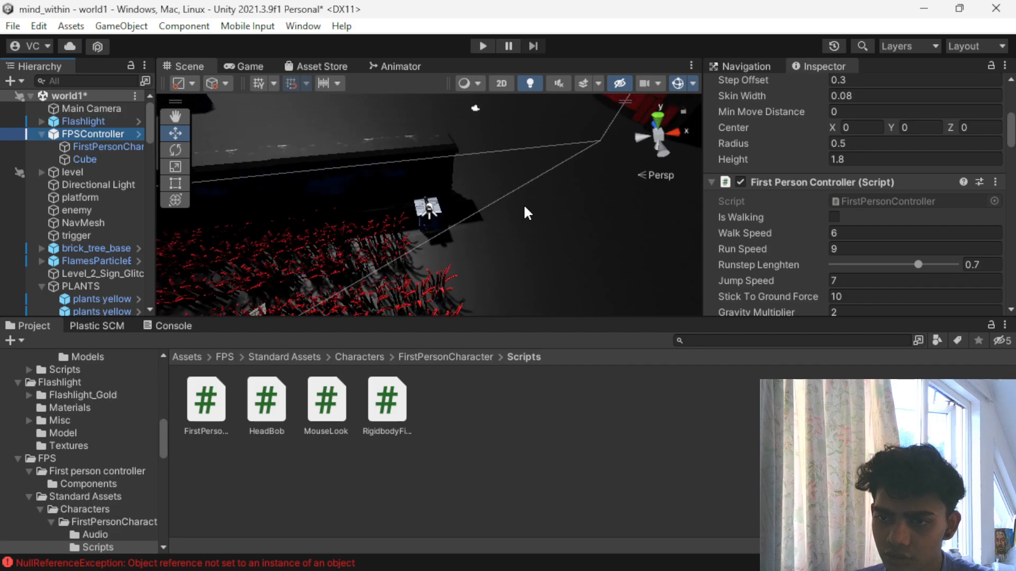
- Undo the recent world1 scene edits, back past the Flashlight placement and the changes to the chair and brick wall
{"action": "key", "text": "ctrl+z"}
{"action": "key", "text": "ctrl+z"}
{"action": "key", "text": "ctrl+z"}
{"action": "key", "text": "ctrl+z"}
{"action": "key", "text": "ctrl+z"}
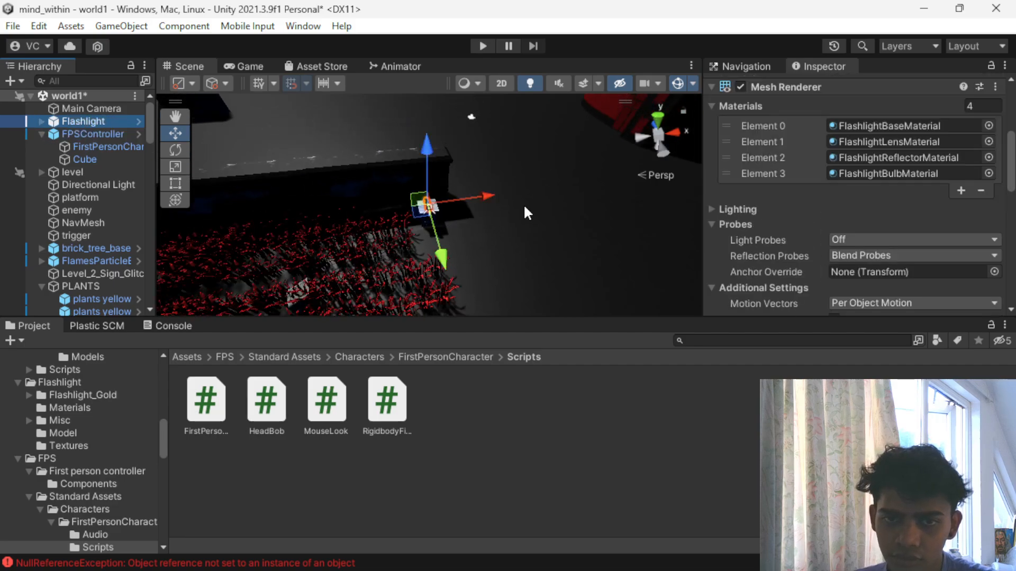
{"action": "key", "text": "ctrl+z"}
{"action": "key", "text": "ctrl+z"}
{"action": "key", "text": "ctrl+z"}
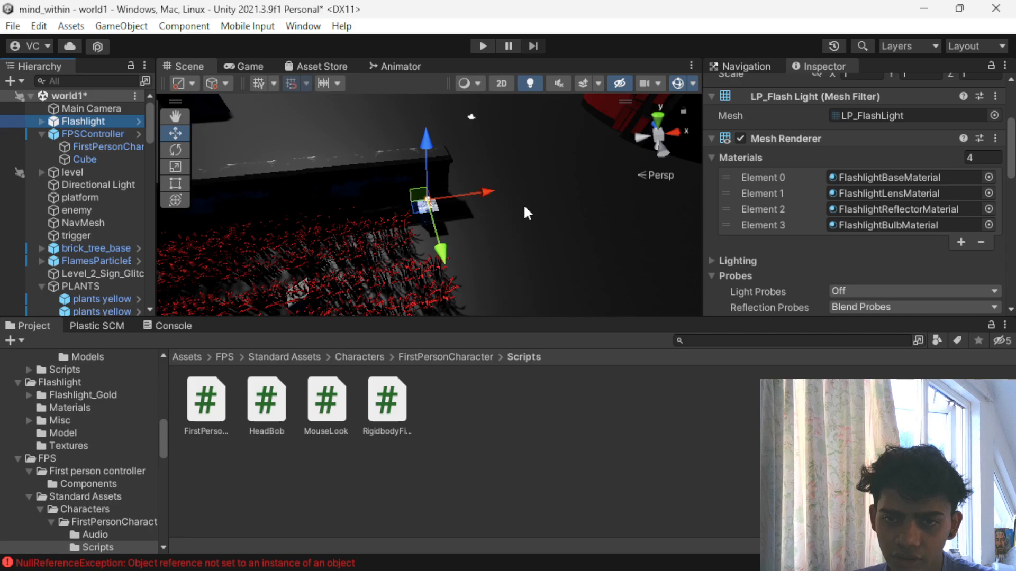
{"action": "key", "text": "ctrl+z"}
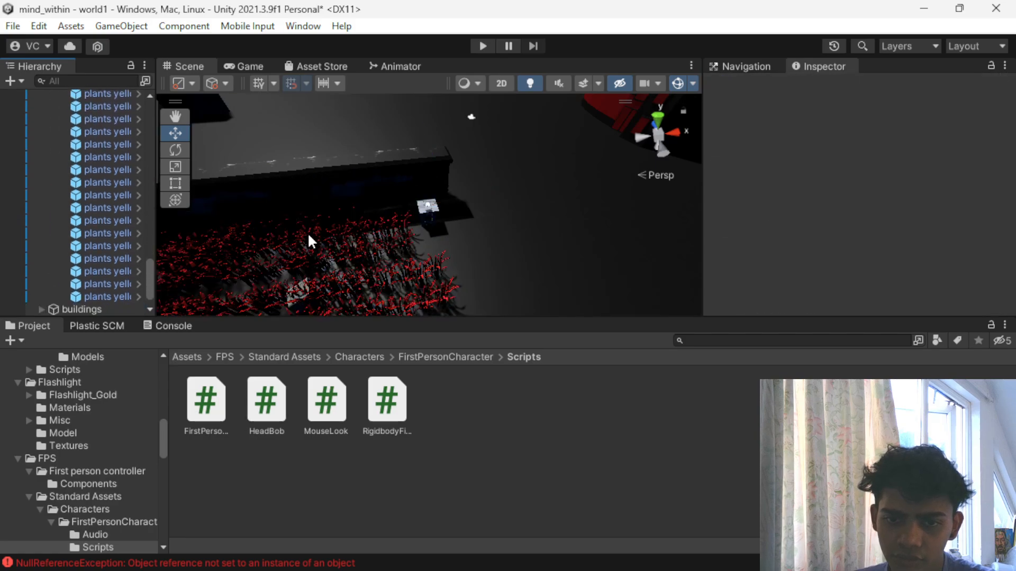
{"action": "scroll", "coordinate": [123, 241], "scroll_direction": "up", "scroll_amount": 8}
{"action": "key", "text": "ctrl+z"}
{"action": "key", "text": "ctrl+z"}
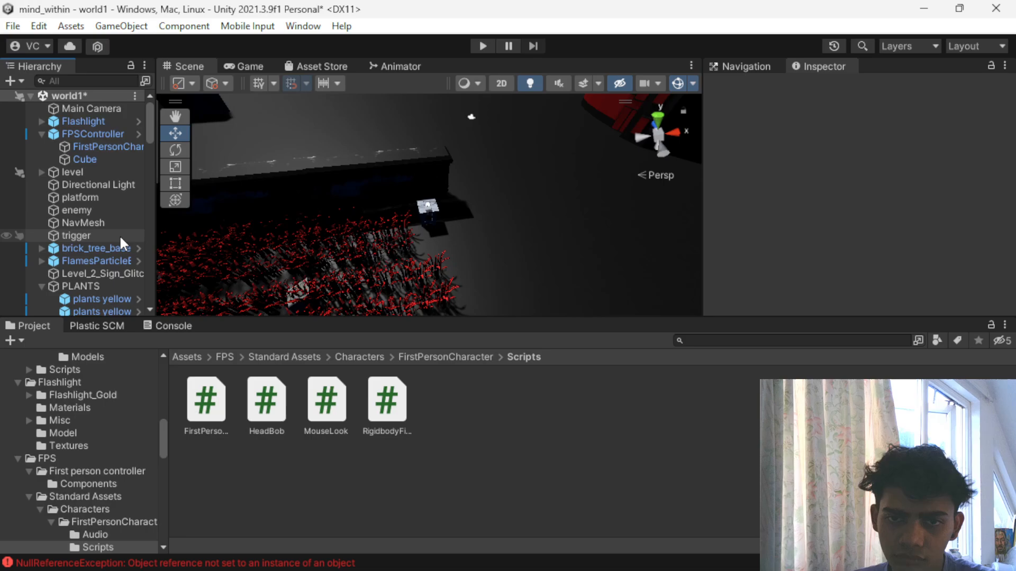
{"action": "key", "text": "ctrl+z"}
{"action": "key", "text": "ctrl+z"}
{"action": "key", "text": "ctrl+z"}
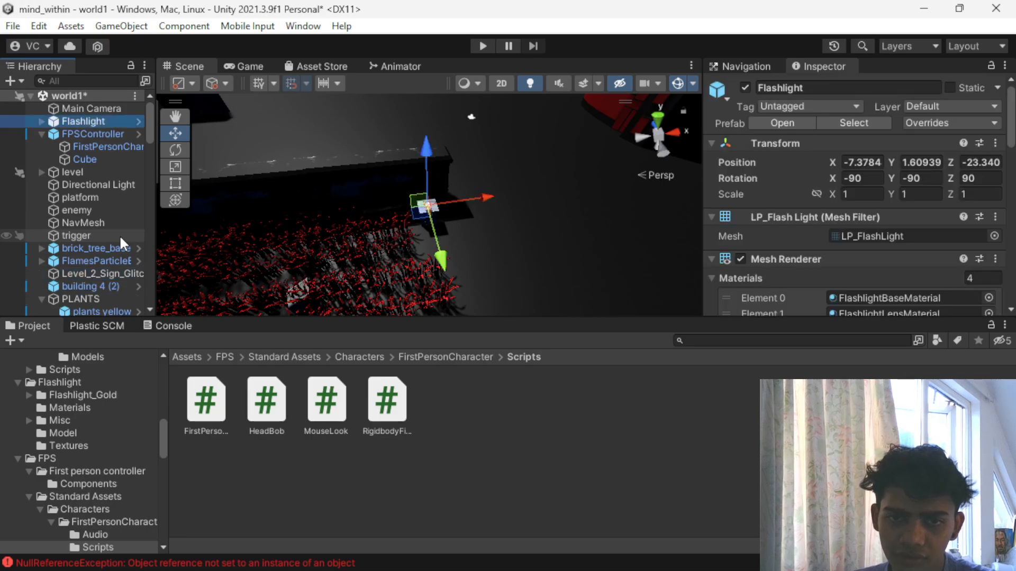
{"action": "key", "text": "ctrl+z"}
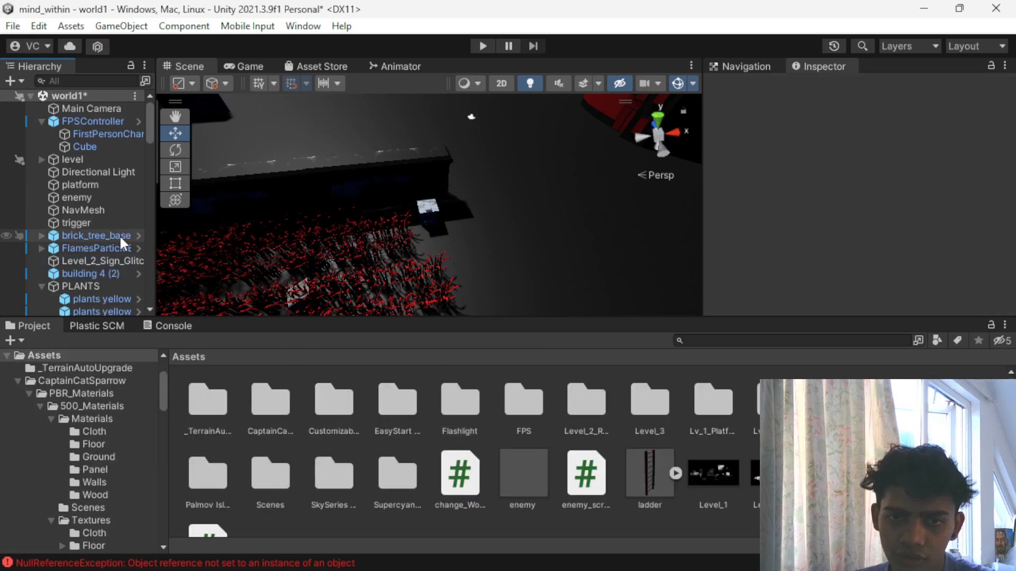
{"action": "key", "text": "ctrl+z"}
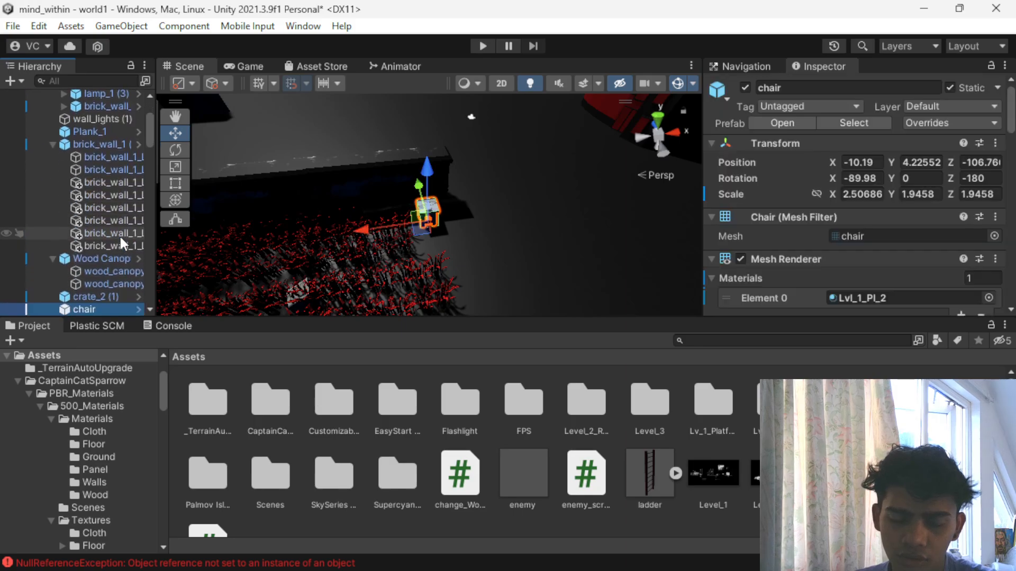
{"action": "key", "text": "ctrl+z"}
{"action": "key", "text": "ctrl+z"}
{"action": "key", "text": "ctrl+z"}
{"action": "key", "text": "ctrl+z"}
{"action": "key", "text": "ctrl+z"}
{"action": "key", "text": "ctrl+z"}
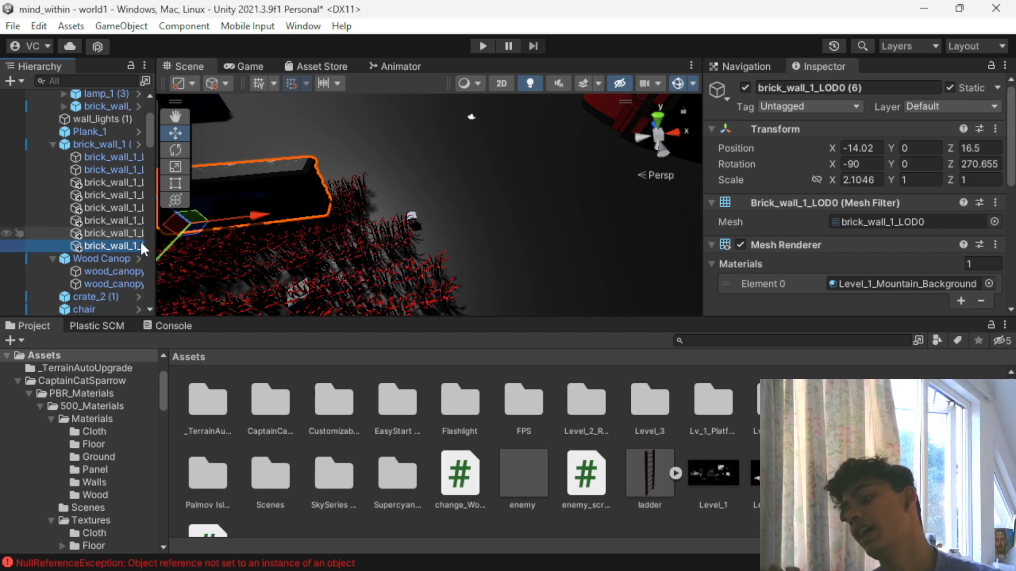
- Switch to Visual Studio and close it, saving the changes to FirstPersonController.cs
{"action": "key", "text": "alt+Tab"}
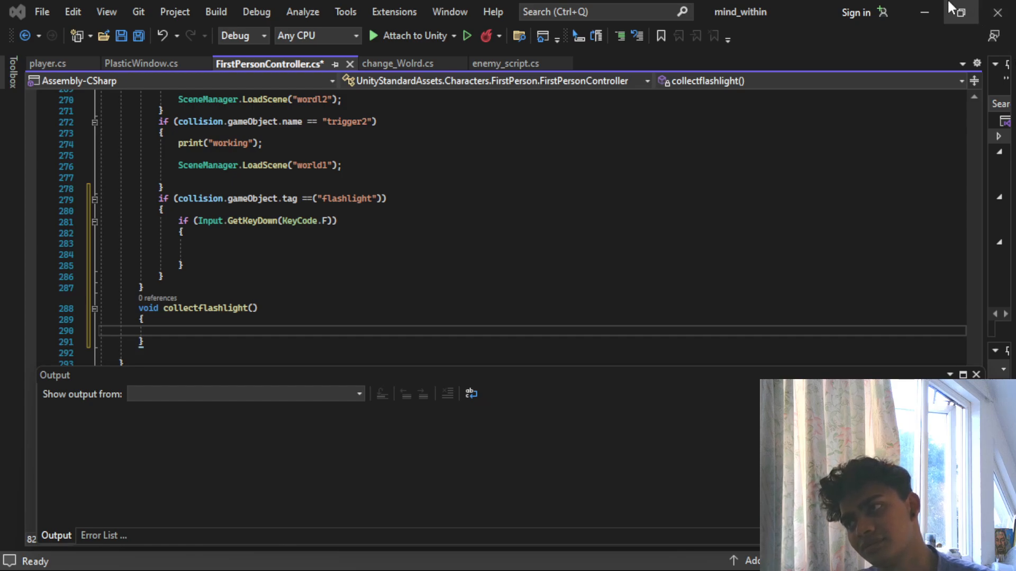
{"action": "left_click", "coordinate": [1013, 5]}
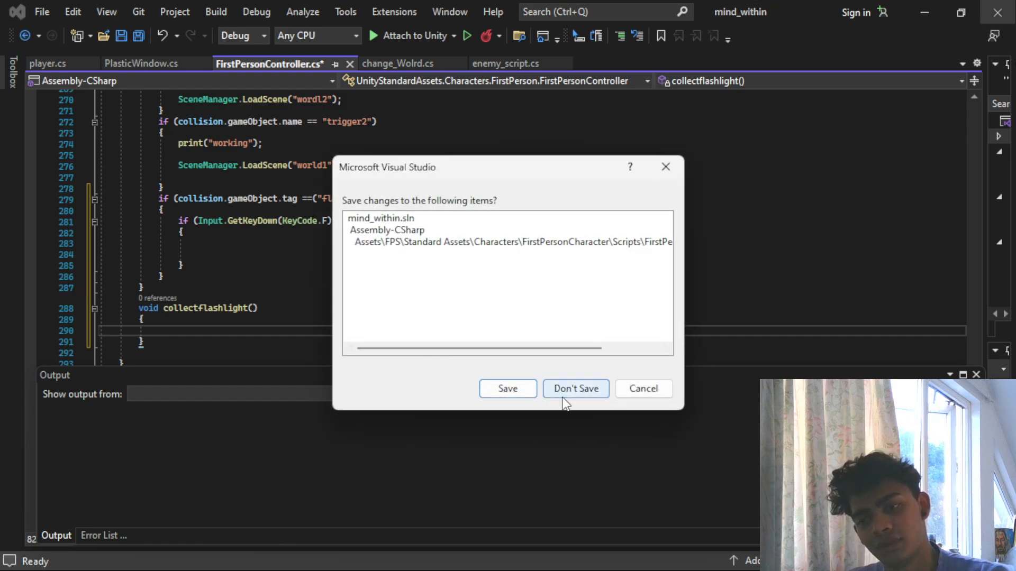
{"action": "left_click", "coordinate": [526, 390]}
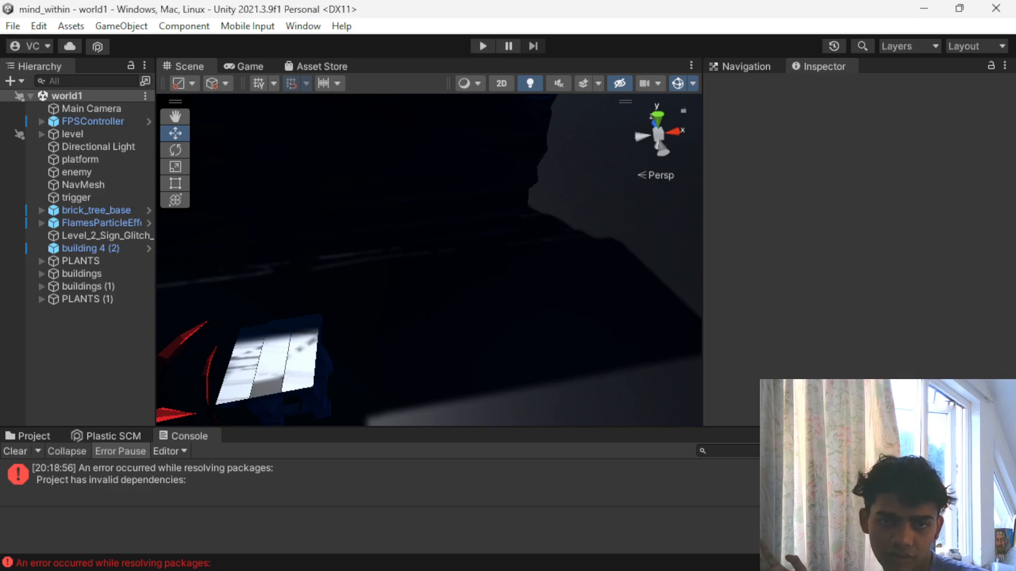
- In the reopened world1 scene, expand FPSController to show its children and select it
{"action": "left_click", "coordinate": [43, 119]}
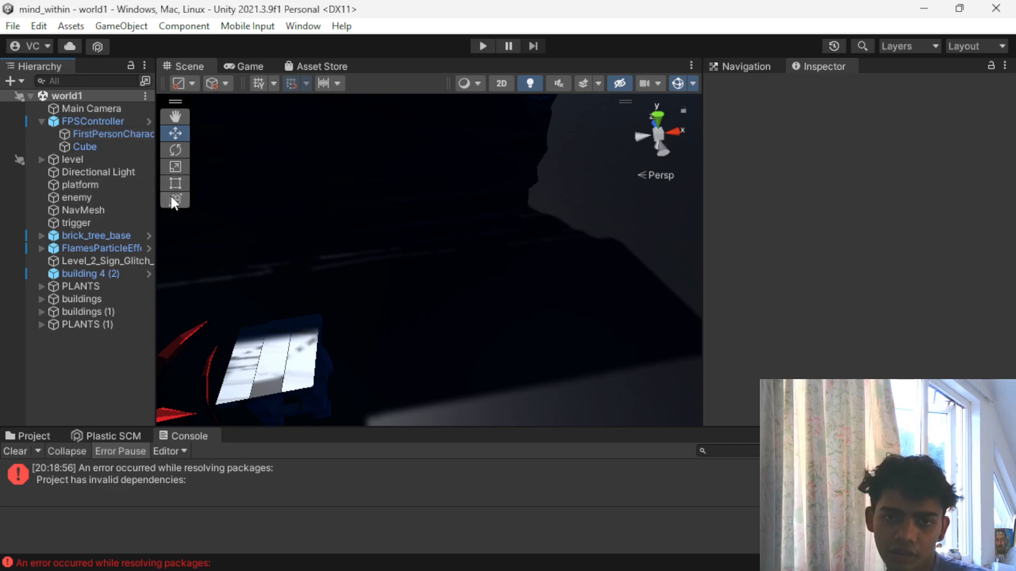
{"action": "left_click", "coordinate": [91, 121]}
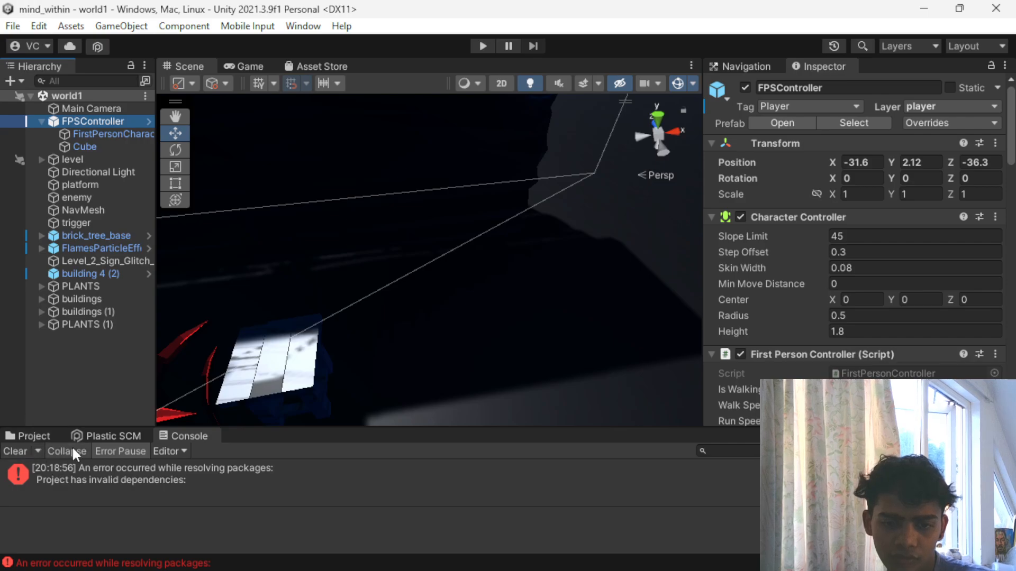
- Enlarge the asset browser, place the Flashlight prefab from Assets > Flashlight > Flashlight_Gold above the wooden surface, and adjust its position
{"action": "left_click", "coordinate": [43, 436]}
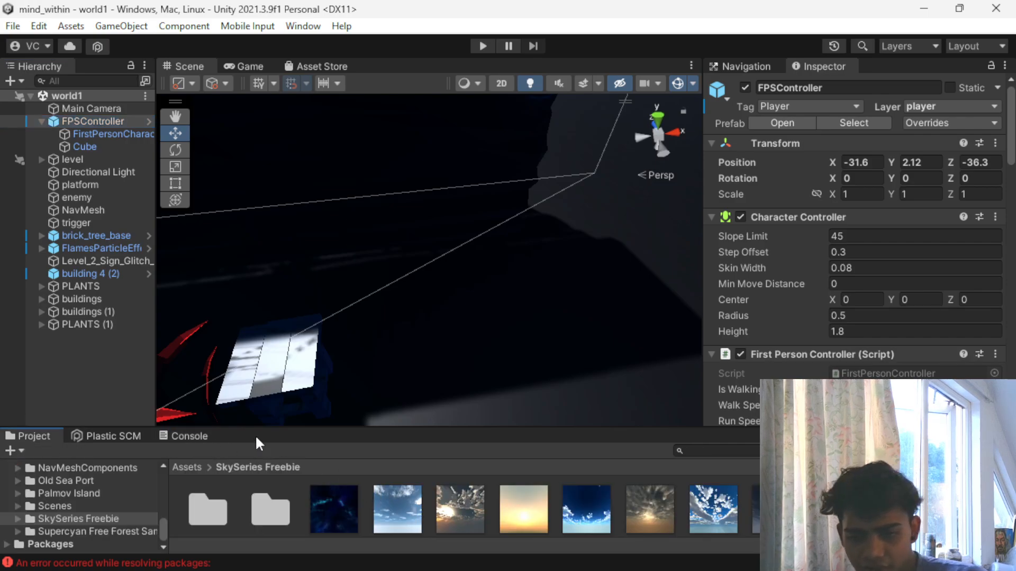
{"action": "left_click_drag", "start_coordinate": [319, 431], "coordinate": [300, 349]}
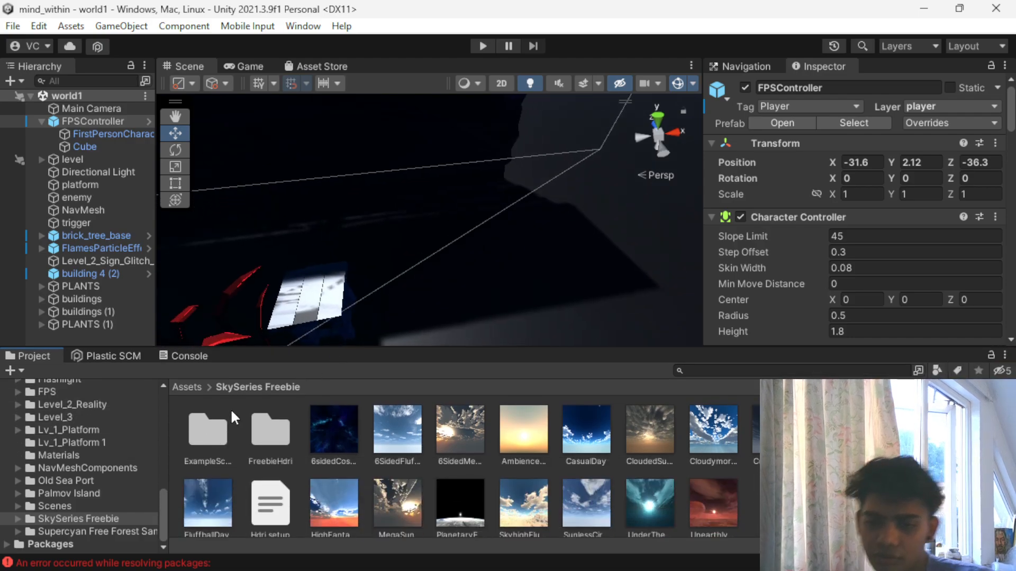
{"action": "left_click", "coordinate": [185, 387]}
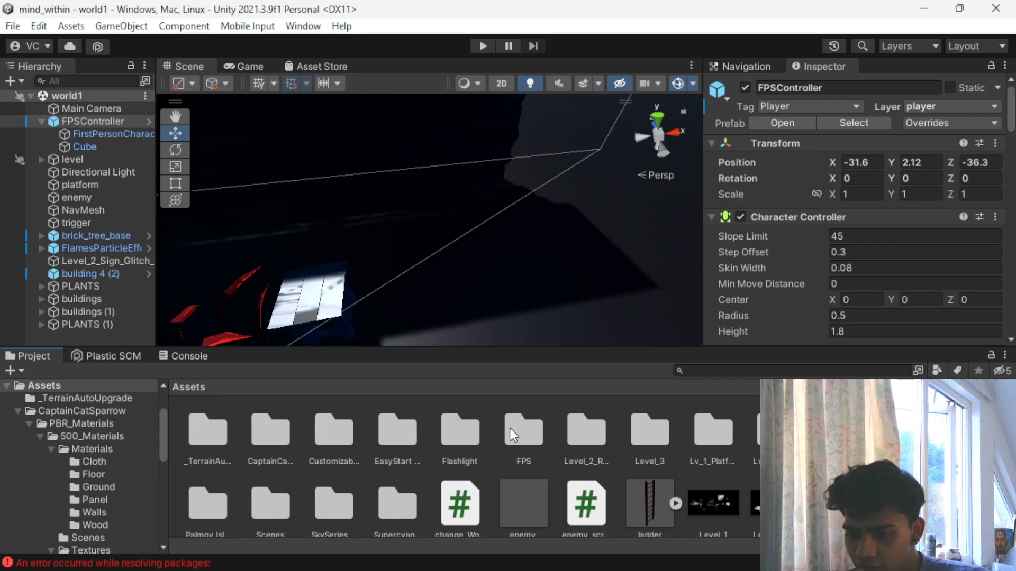
{"action": "double_click", "coordinate": [468, 429]}
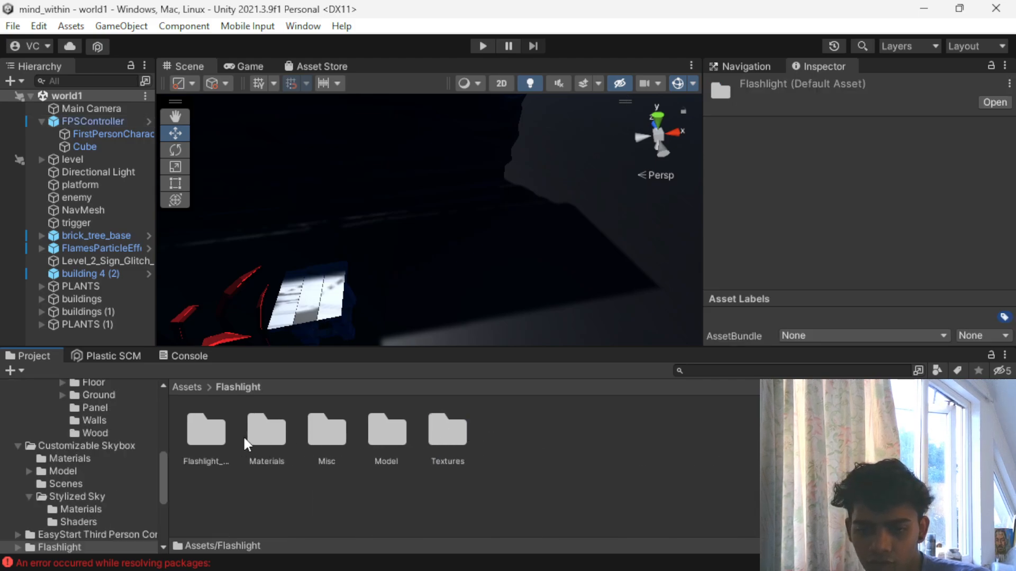
{"action": "double_click", "coordinate": [214, 433]}
{"action": "left_click_drag", "start_coordinate": [381, 442], "coordinate": [310, 271]}
{"action": "left_click_drag", "start_coordinate": [286, 227], "coordinate": [278, 192]}
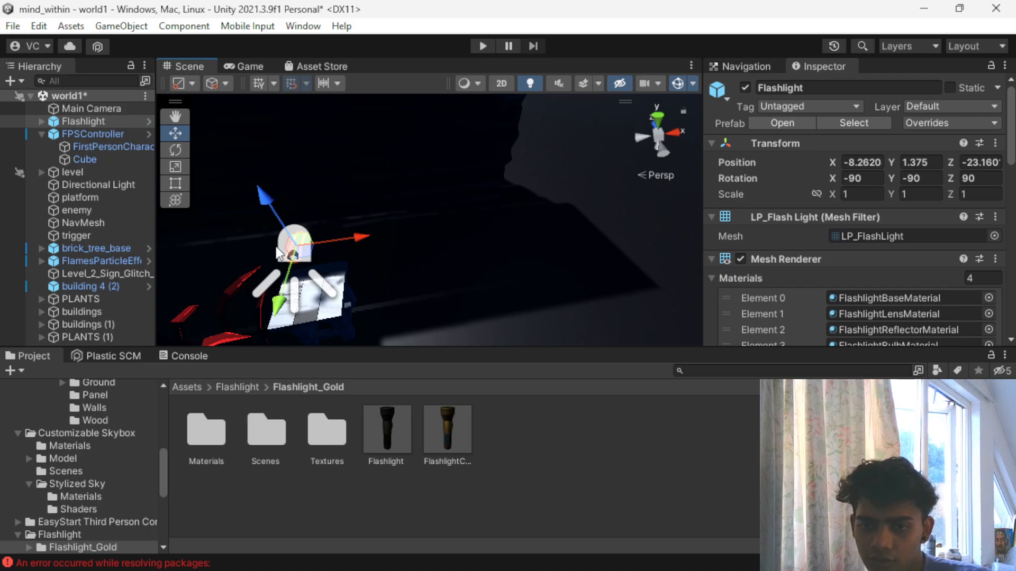
- Scale the Flashlight uniformly to about 2.0165 and shift it along its length to about Z -23.398
{"action": "key", "text": "r"}
{"action": "left_click_drag", "start_coordinate": [294, 261], "coordinate": [384, 247]}
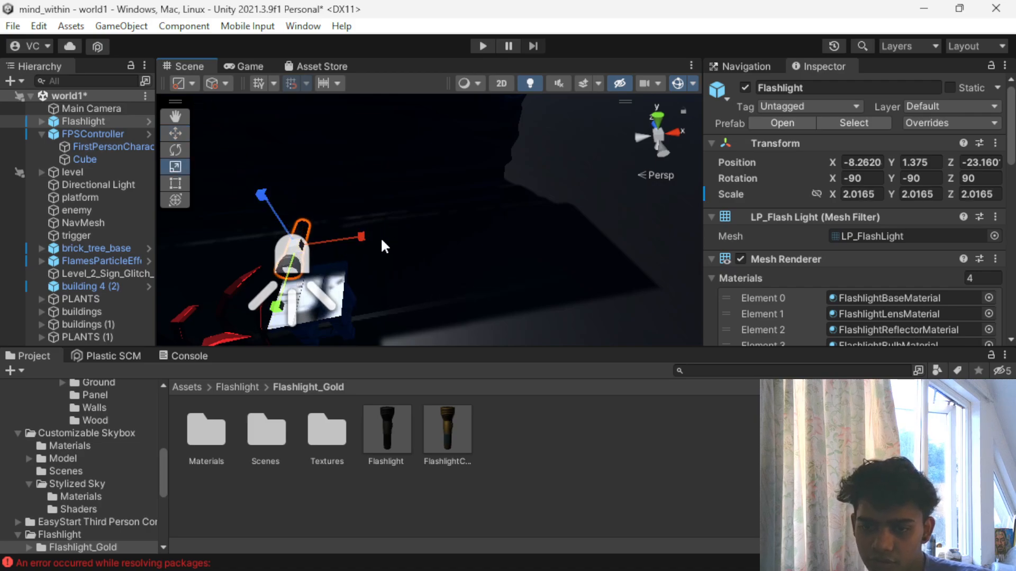
{"action": "left_click_drag", "start_coordinate": [193, 256], "coordinate": [444, 236], "text": "alt"}
{"action": "key", "text": "w"}
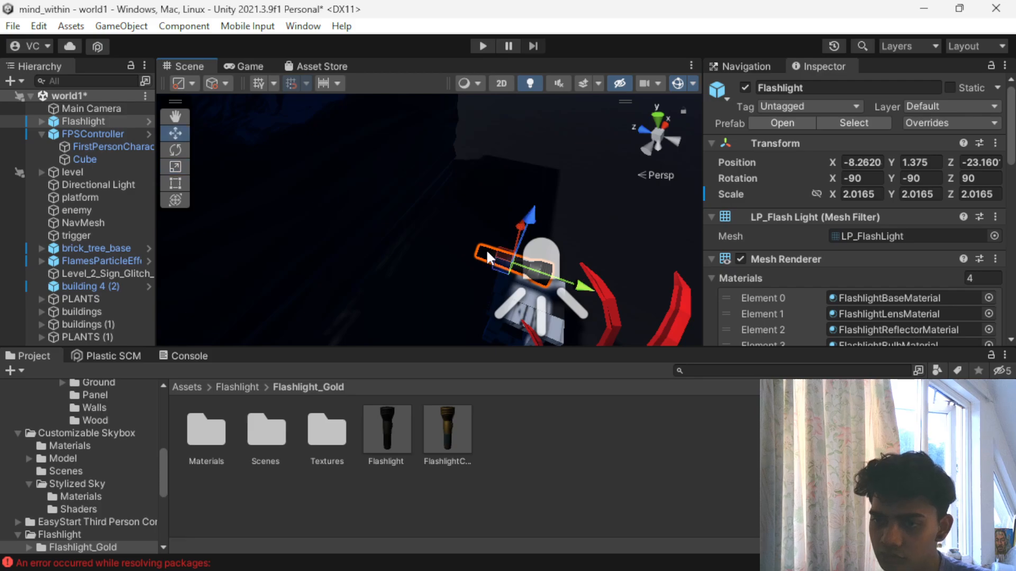
{"action": "left_click_drag", "start_coordinate": [555, 275], "coordinate": [598, 274]}
{"action": "scroll", "coordinate": [544, 291], "scroll_direction": "down", "scroll_amount": 7}
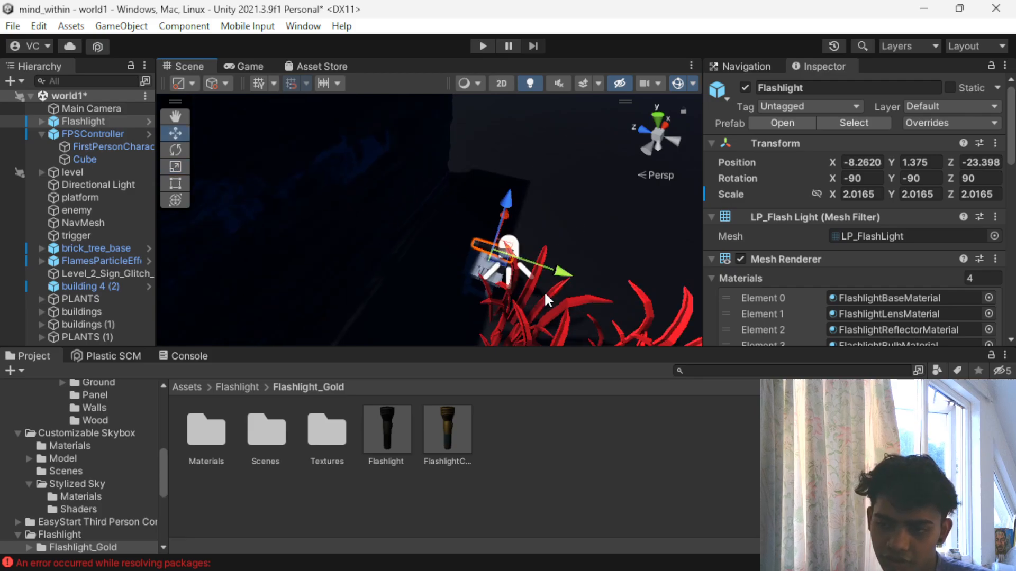
{"action": "scroll", "coordinate": [531, 274], "scroll_direction": "down", "scroll_amount": 2}
- Duplicate the Flashlight and make the copy a child of FPSController
{"action": "left_click", "coordinate": [90, 122]}
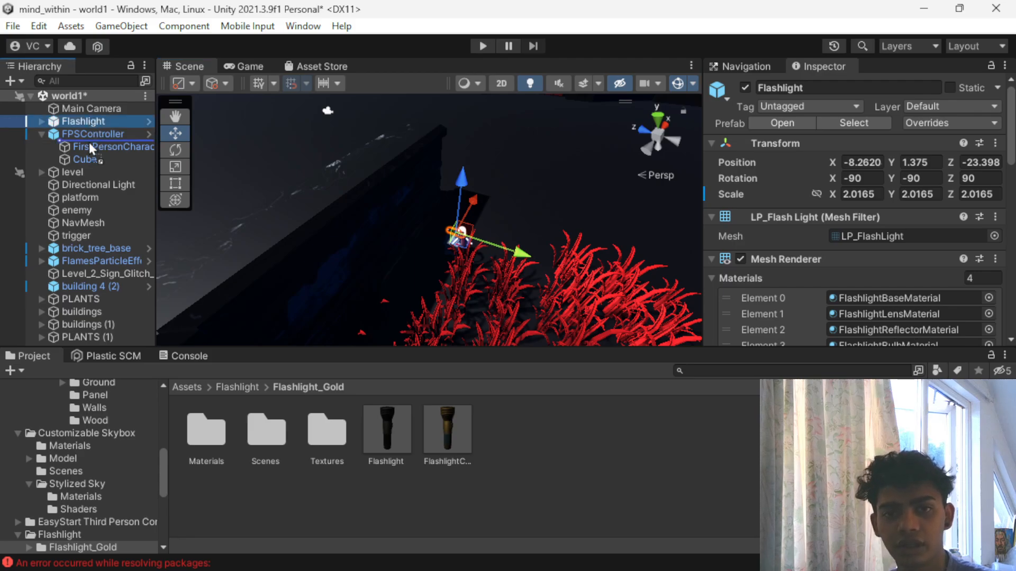
{"action": "key", "text": "ctrl+d"}
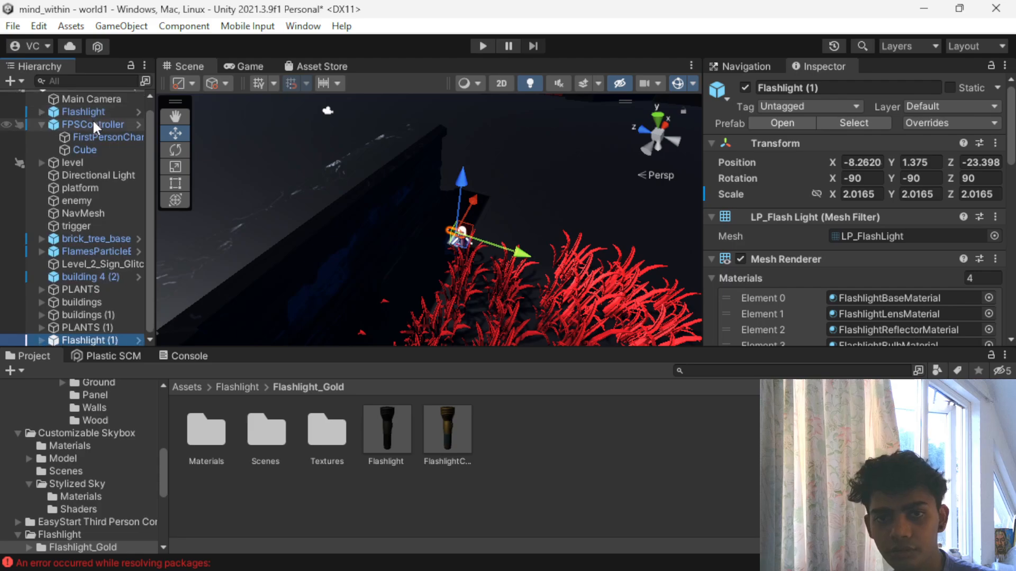
{"action": "left_click_drag", "start_coordinate": [36, 332], "coordinate": [81, 134]}
- Move Flashlight (1) across the level to the player's area, at about X -0.6, Y -0.7, Z 1
{"action": "scroll", "coordinate": [413, 231], "scroll_direction": "down", "scroll_amount": 2}
{"action": "left_click_drag", "start_coordinate": [462, 198], "coordinate": [422, 283]}
{"action": "scroll", "coordinate": [427, 225], "scroll_direction": "down", "scroll_amount": 3}
{"action": "scroll", "coordinate": [428, 225], "scroll_direction": "down", "scroll_amount": 2}
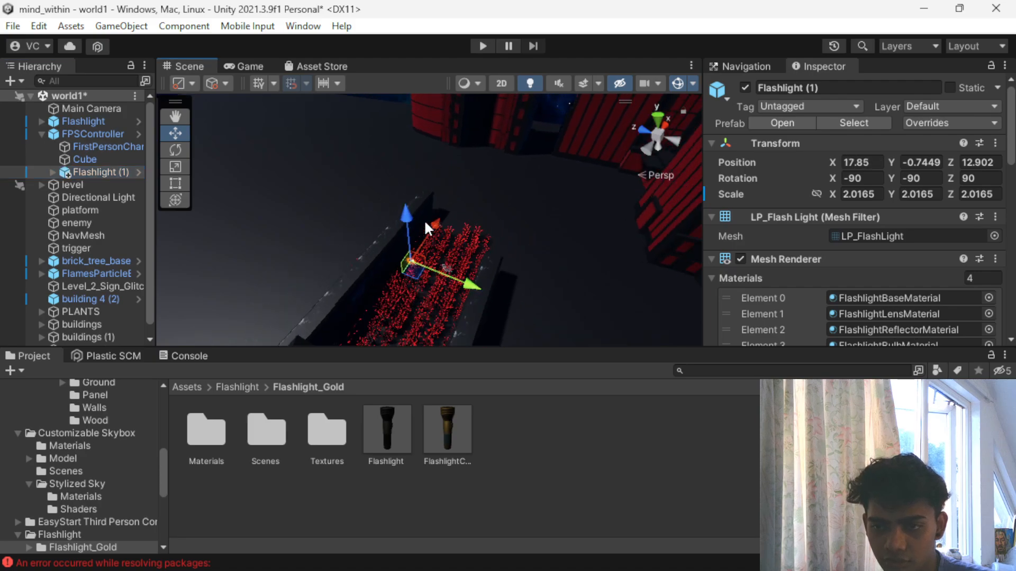
{"action": "left_click_drag", "start_coordinate": [428, 225], "coordinate": [384, 321]}
{"action": "scroll", "coordinate": [397, 248], "scroll_direction": "down", "scroll_amount": 3}
{"action": "scroll", "coordinate": [398, 254], "scroll_direction": "down", "scroll_amount": 3}
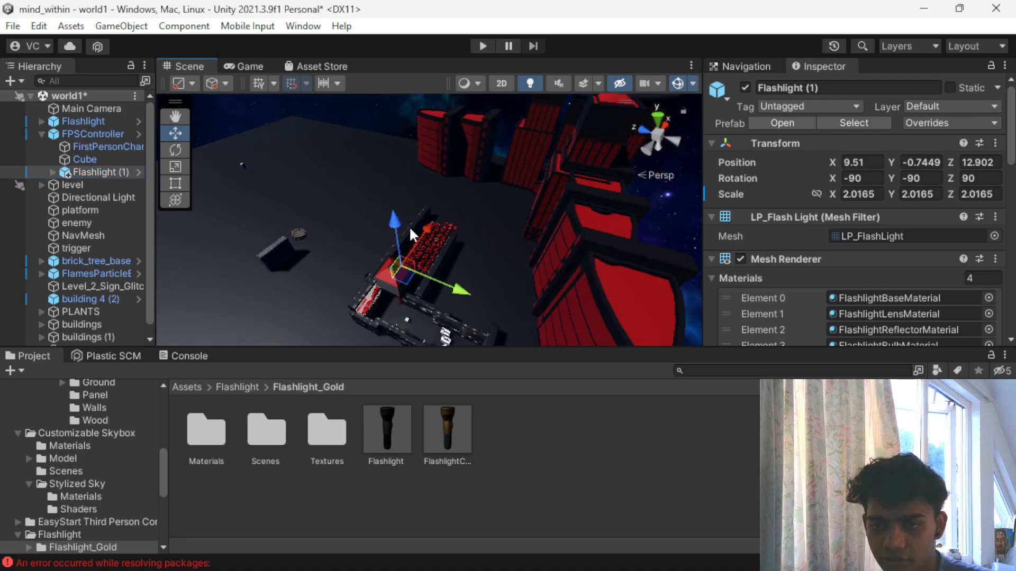
{"action": "left_click_drag", "start_coordinate": [422, 233], "coordinate": [473, 329]}
{"action": "scroll", "coordinate": [466, 321], "scroll_direction": "up", "scroll_amount": 4}
{"action": "middle_click_drag", "start_coordinate": [452, 312], "coordinate": [426, 226]}
{"action": "scroll", "coordinate": [418, 220], "scroll_direction": "down", "scroll_amount": 5}
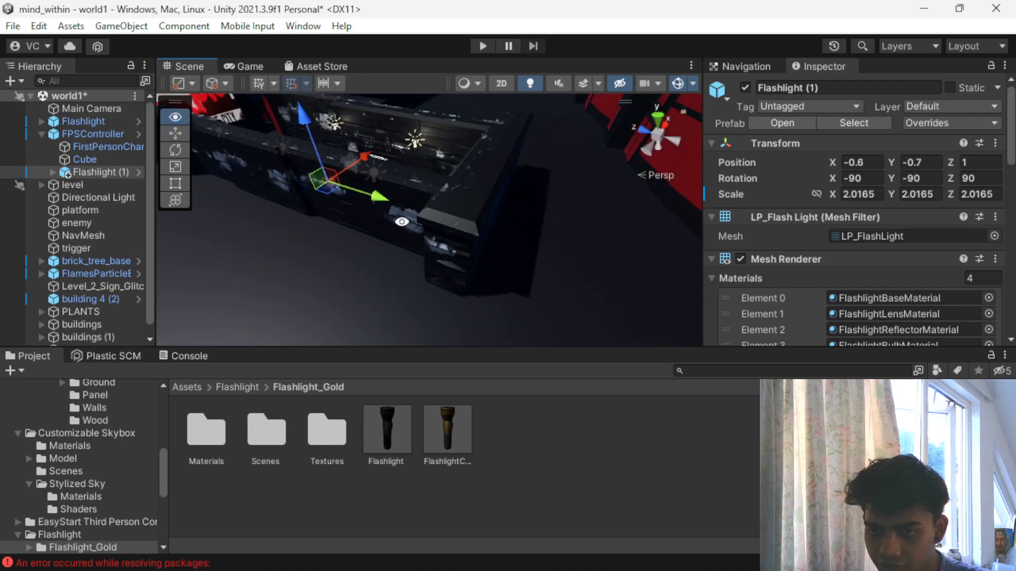
- Position Flashlight (1) in front of the FPSController, at about X 1.16 and Z 1.52
{"action": "left_click_drag", "start_coordinate": [371, 200], "coordinate": [395, 170]}
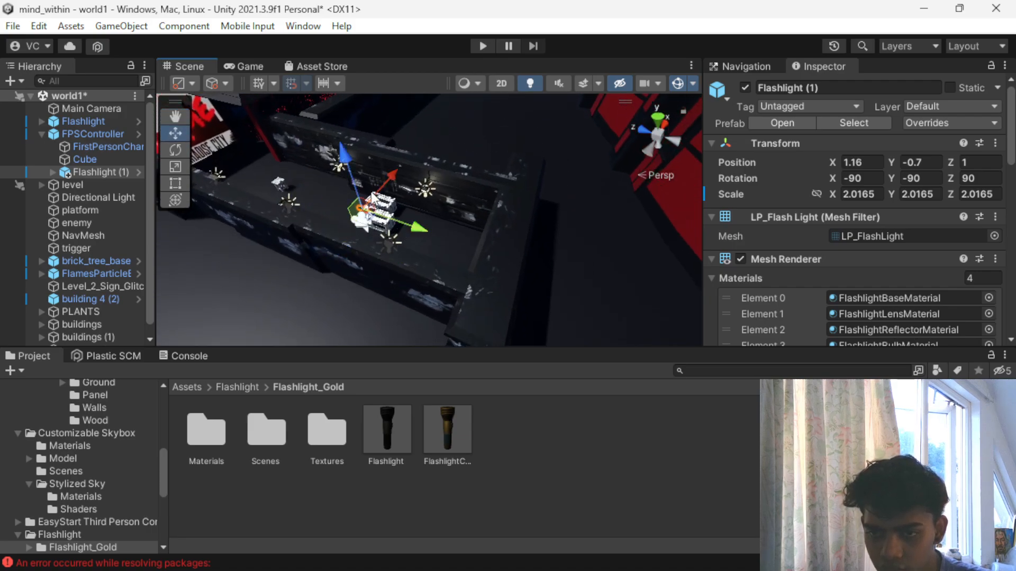
{"action": "left_click_drag", "start_coordinate": [398, 228], "coordinate": [464, 227]}
{"action": "scroll", "coordinate": [464, 227], "scroll_direction": "up", "scroll_amount": 5}
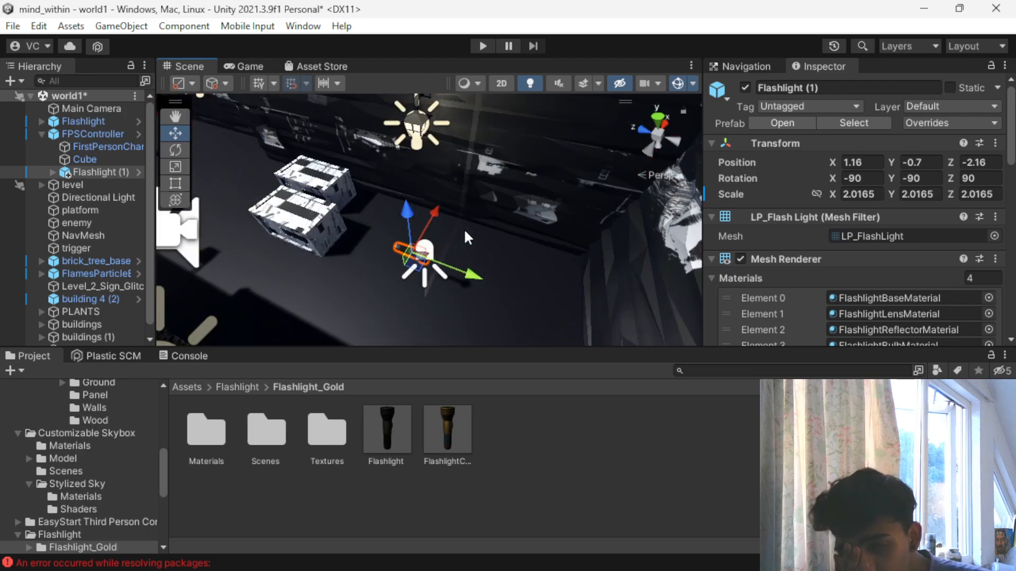
{"action": "left_click", "coordinate": [106, 133]}
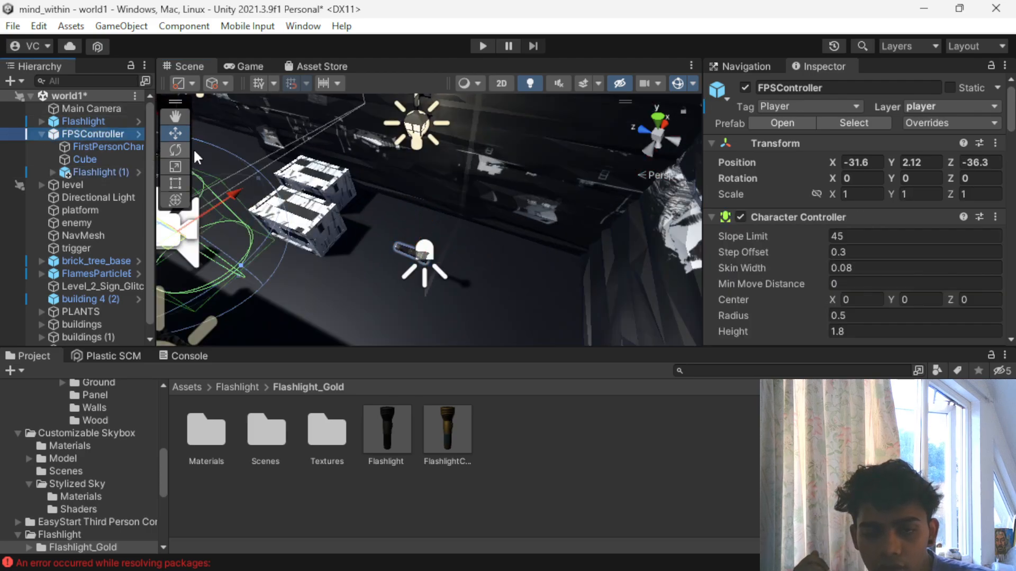
{"action": "key", "text": "f"}
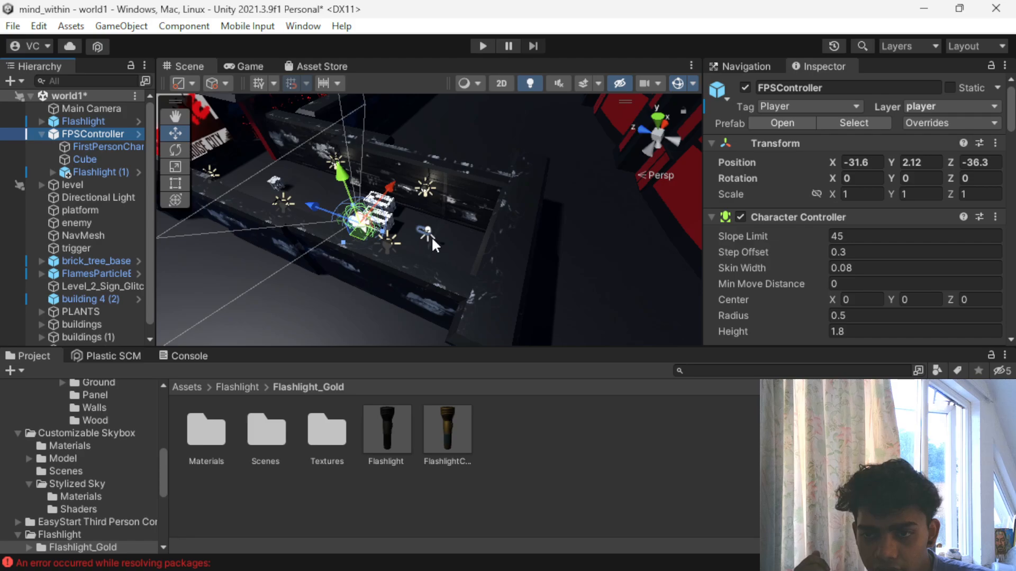
{"action": "left_click", "coordinate": [110, 168]}
{"action": "left_click_drag", "start_coordinate": [457, 251], "coordinate": [263, 271]}
- Rotate Flashlight (1) to X -90, Y 0 and point it forward with an exact Z rotation of 180
{"action": "key", "text": "e"}
{"action": "left_click_drag", "start_coordinate": [328, 261], "coordinate": [233, 58]}
{"action": "left_click", "coordinate": [240, 63]}
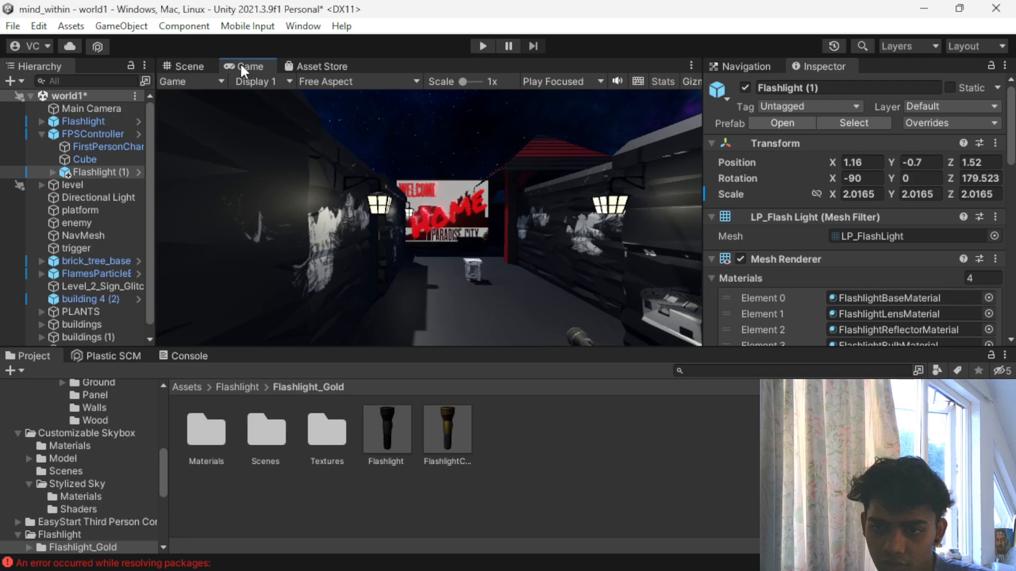
{"action": "left_click", "coordinate": [197, 66]}
{"action": "left_click_drag", "start_coordinate": [355, 246], "coordinate": [338, 249]}
{"action": "left_click", "coordinate": [980, 180]}
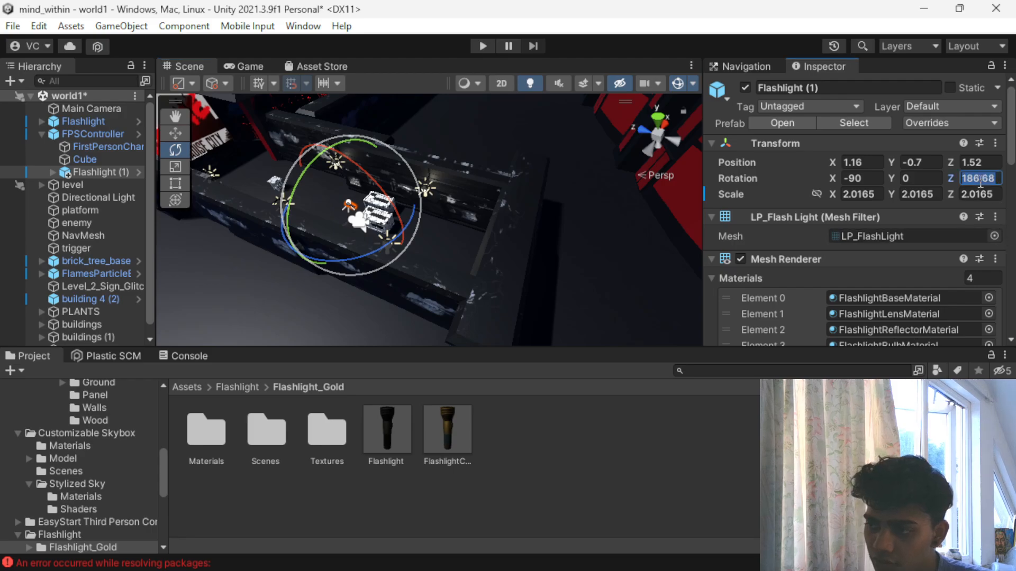
{"action": "type", "text": "180"}
- Shift Flashlight (1) sideways to about X 0.73 and check its placement in the Game view
{"action": "scroll", "coordinate": [554, 199], "scroll_direction": "up", "scroll_amount": 5}
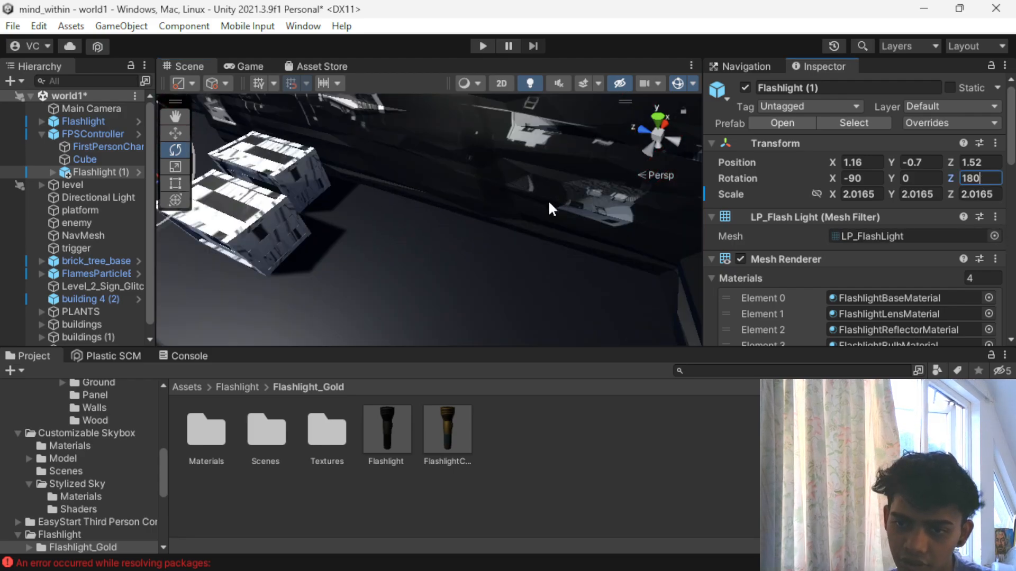
{"action": "middle_click_drag", "start_coordinate": [254, 182], "coordinate": [410, 231]}
{"action": "scroll", "coordinate": [418, 246], "scroll_direction": "down", "scroll_amount": 3}
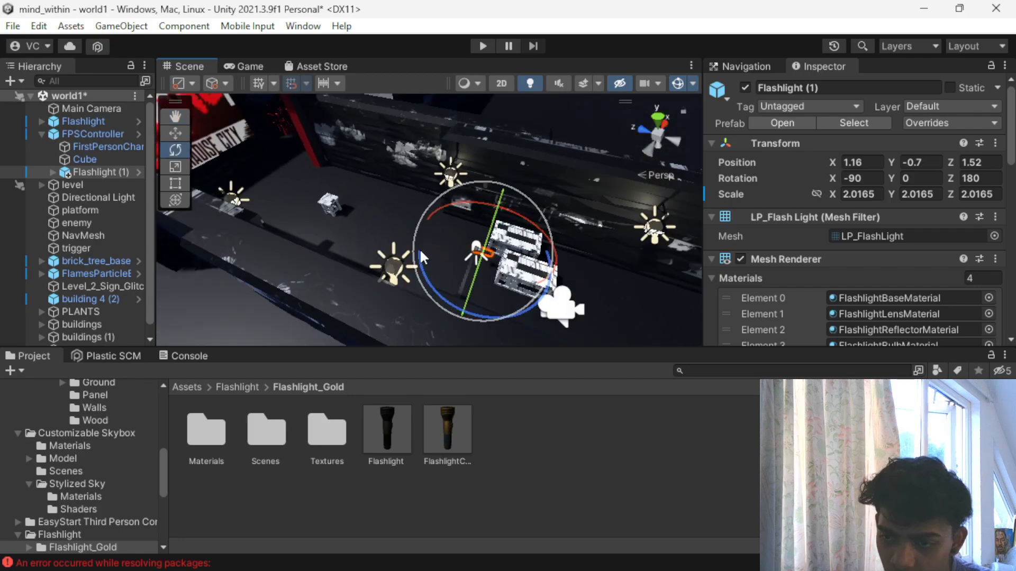
{"action": "key", "text": "w"}
{"action": "left_click_drag", "start_coordinate": [467, 288], "coordinate": [454, 300]}
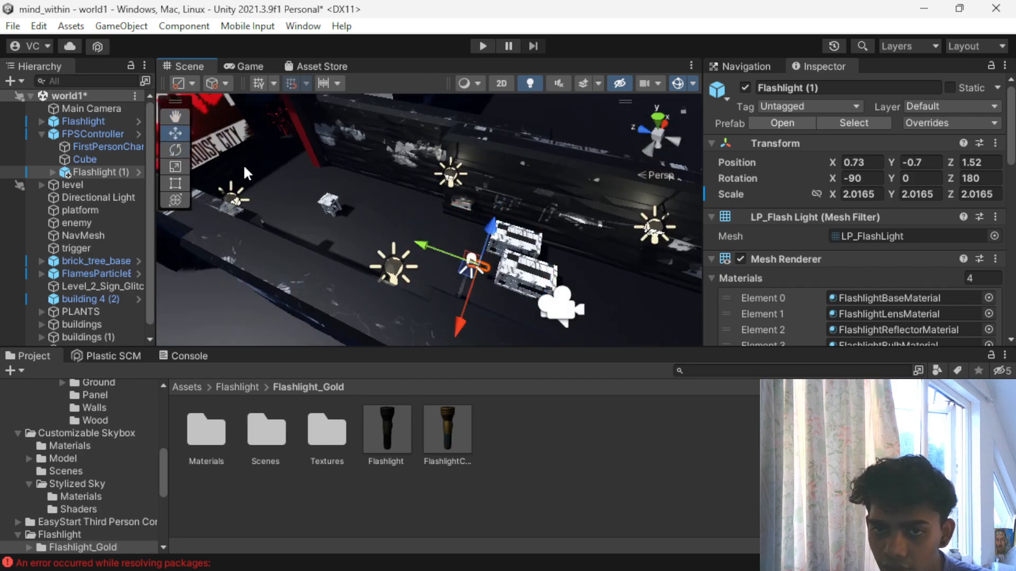
{"action": "left_click", "coordinate": [245, 66]}
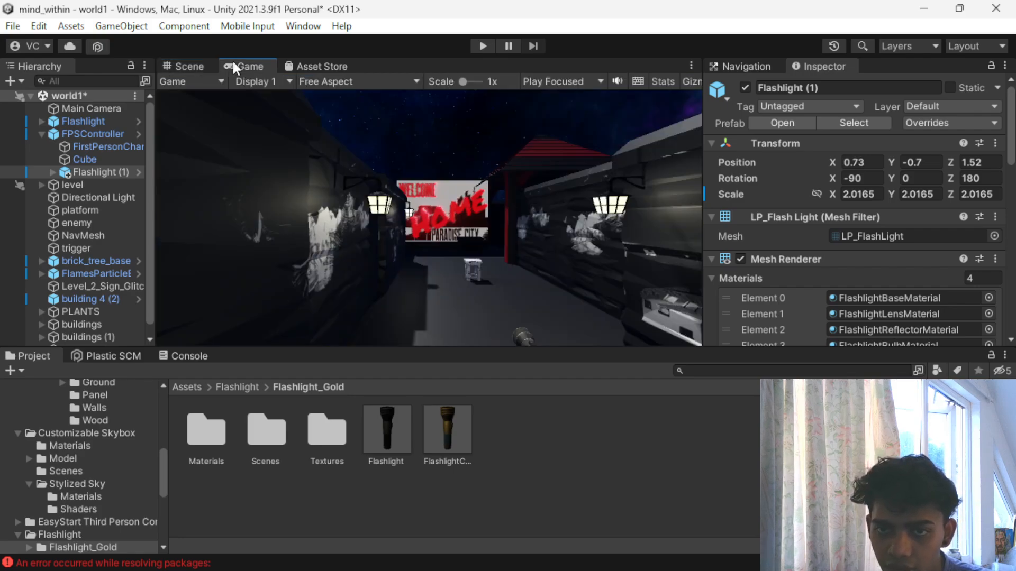
- Raise Flashlight (1) to about Y -0.59, comparing its height in the player's view
{"action": "left_click", "coordinate": [180, 66]}
{"action": "left_click_drag", "start_coordinate": [487, 226], "coordinate": [288, 120]}
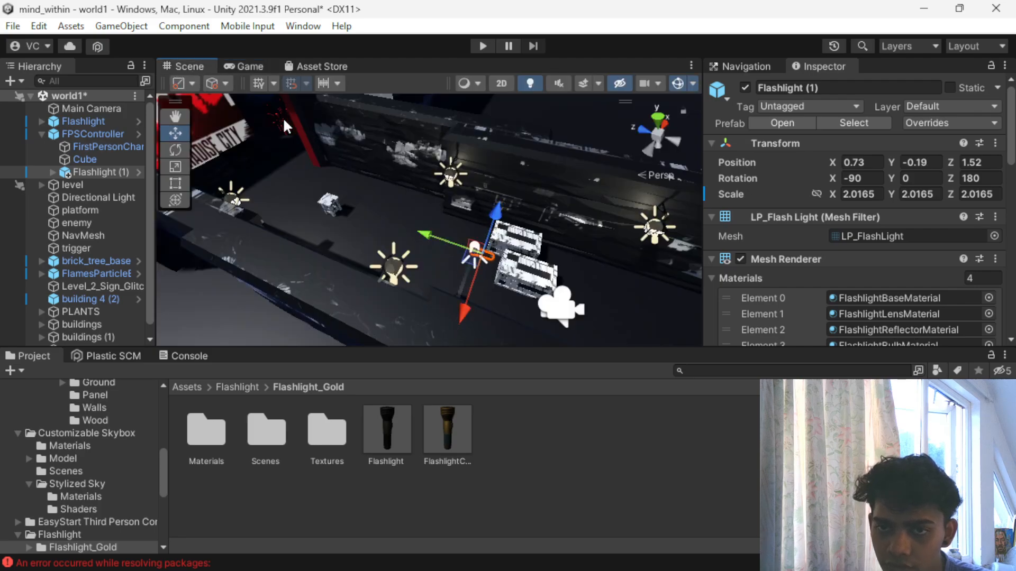
{"action": "left_click", "coordinate": [257, 66]}
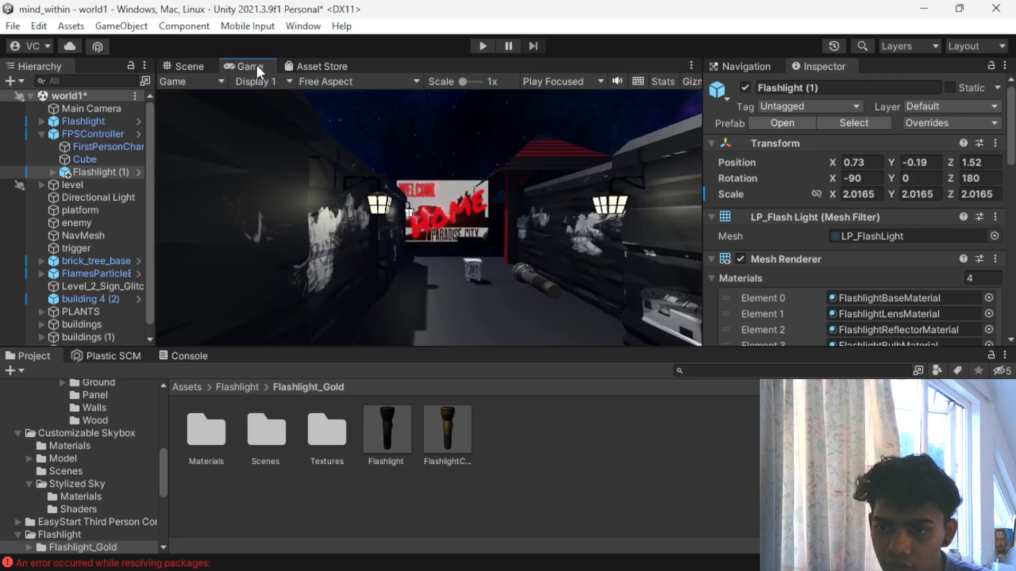
{"action": "left_click", "coordinate": [195, 64]}
{"action": "left_click_drag", "start_coordinate": [491, 220], "coordinate": [488, 248]}
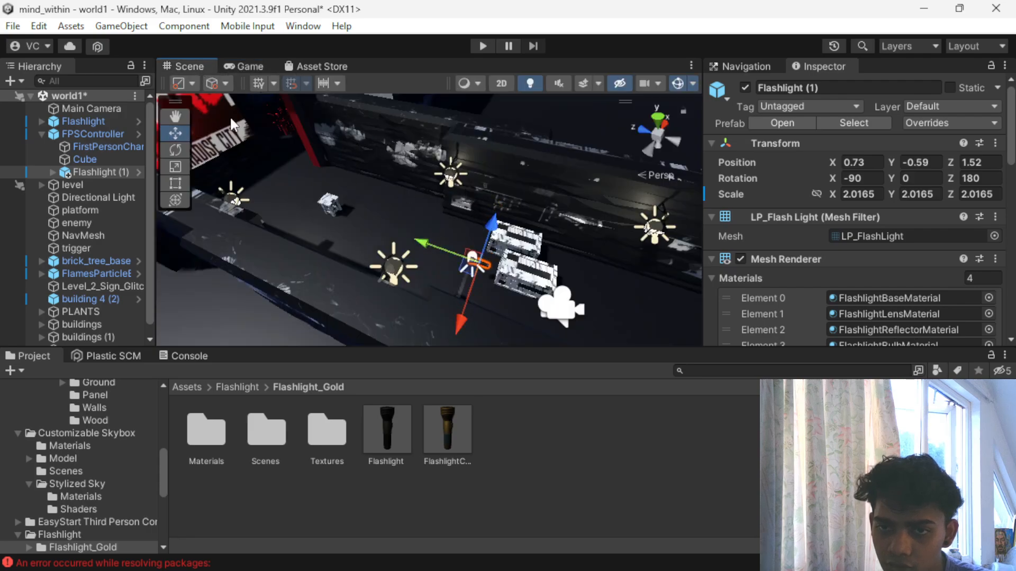
{"action": "left_click", "coordinate": [244, 67]}
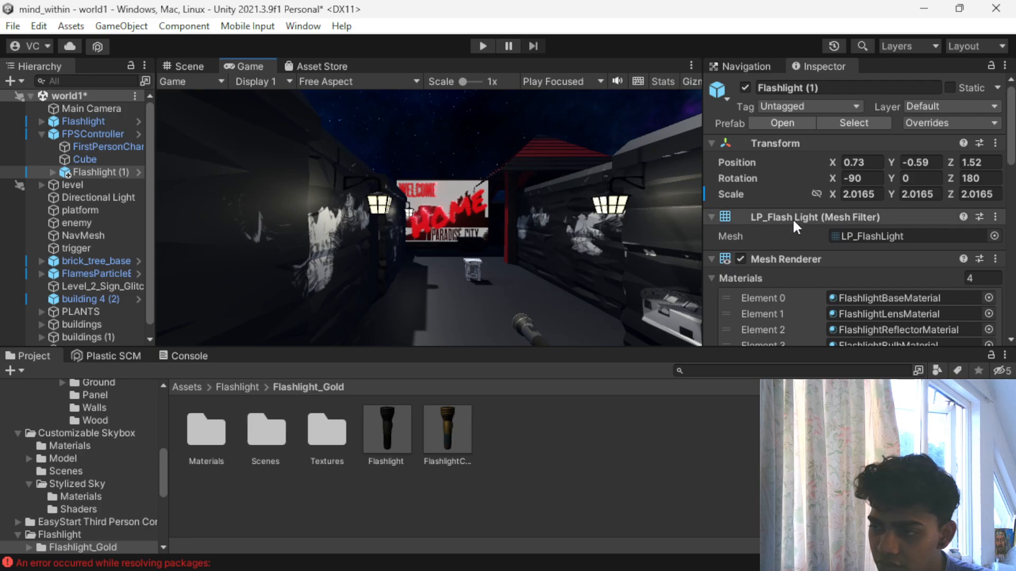
{"action": "left_click", "coordinate": [864, 178]}
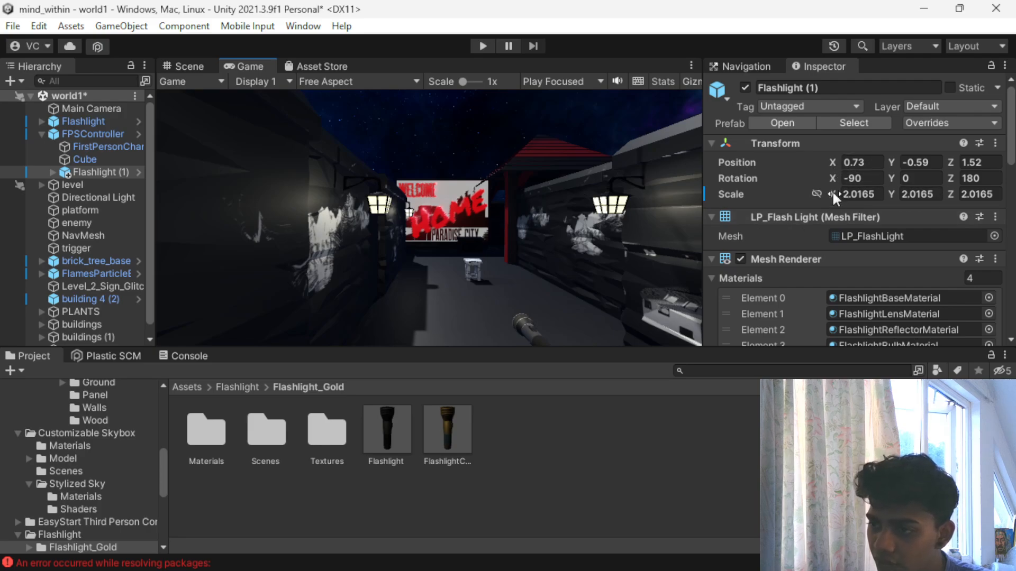
- Enlarge Flashlight (1) uniformly to a scale of about 2.88984 and check its size in the Game view
{"action": "left_click", "coordinate": [183, 66]}
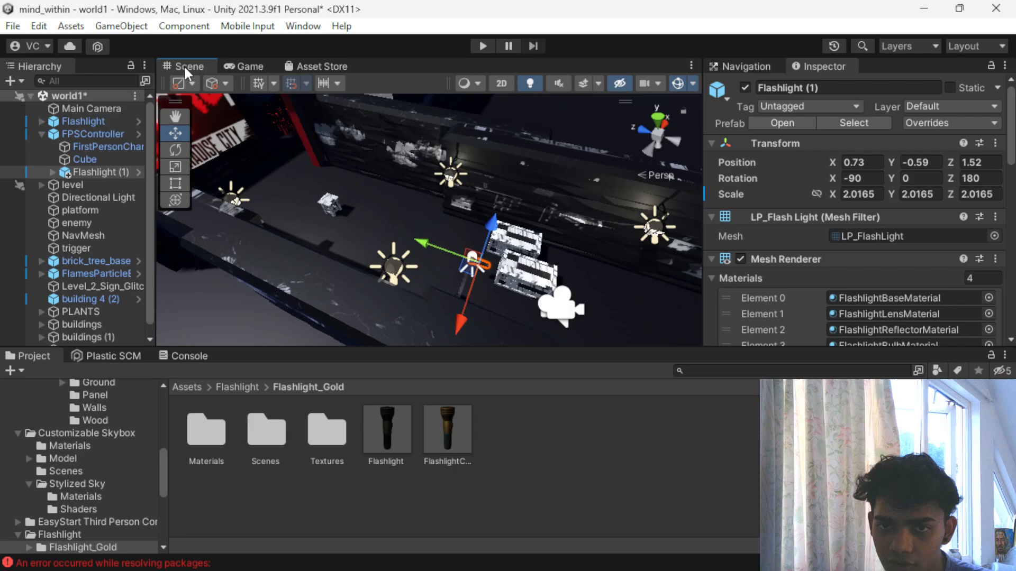
{"action": "key", "text": "r"}
{"action": "left_click_drag", "start_coordinate": [478, 262], "coordinate": [510, 249]}
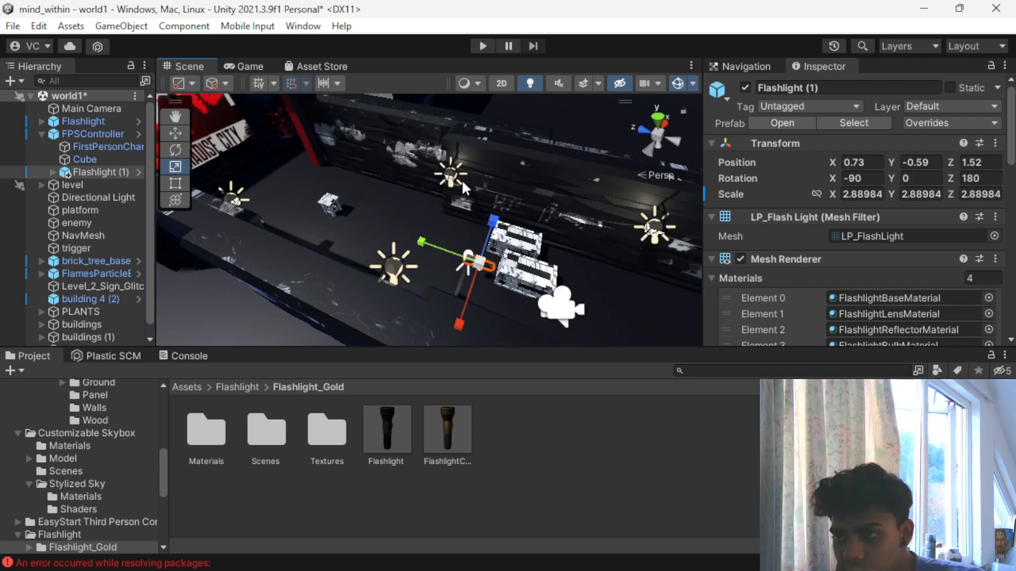
{"action": "scroll", "coordinate": [445, 186], "scroll_direction": "up", "scroll_amount": 5}
{"action": "scroll", "coordinate": [444, 183], "scroll_direction": "down", "scroll_amount": 8}
{"action": "left_click", "coordinate": [246, 66]}
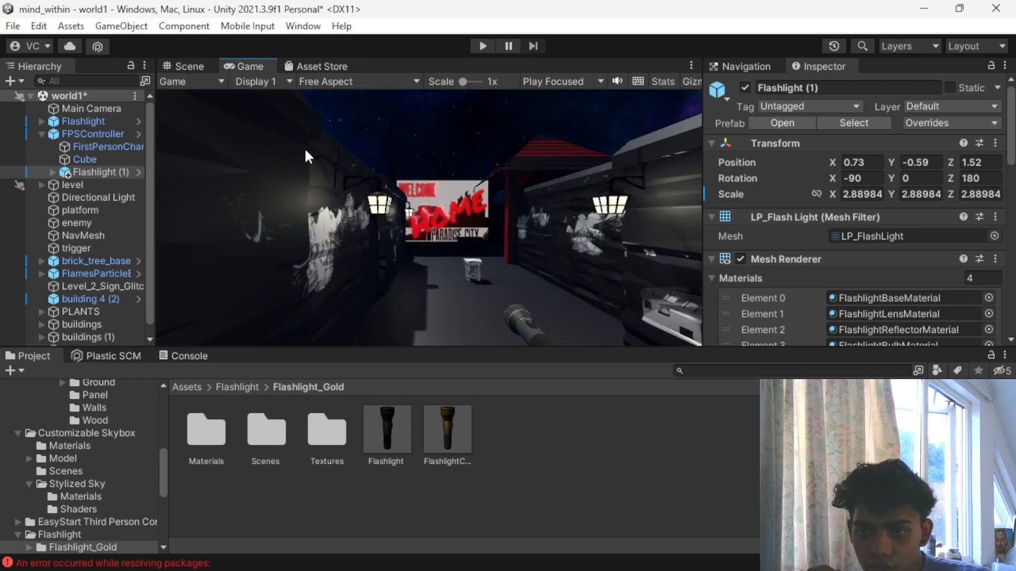
- Examine the components and materials of Flashlight (1), including the expanded Flashlight Bulb Material settings
{"action": "scroll", "coordinate": [773, 249], "scroll_direction": "down", "scroll_amount": 5}
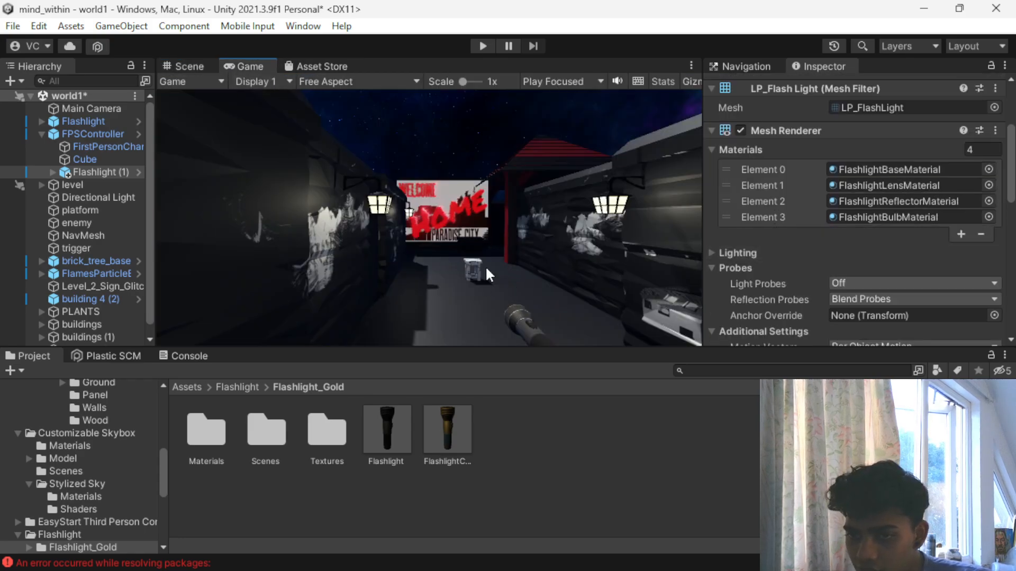
{"action": "scroll", "coordinate": [758, 265], "scroll_direction": "down", "scroll_amount": 7}
{"action": "scroll", "coordinate": [758, 265], "scroll_direction": "down", "scroll_amount": 5}
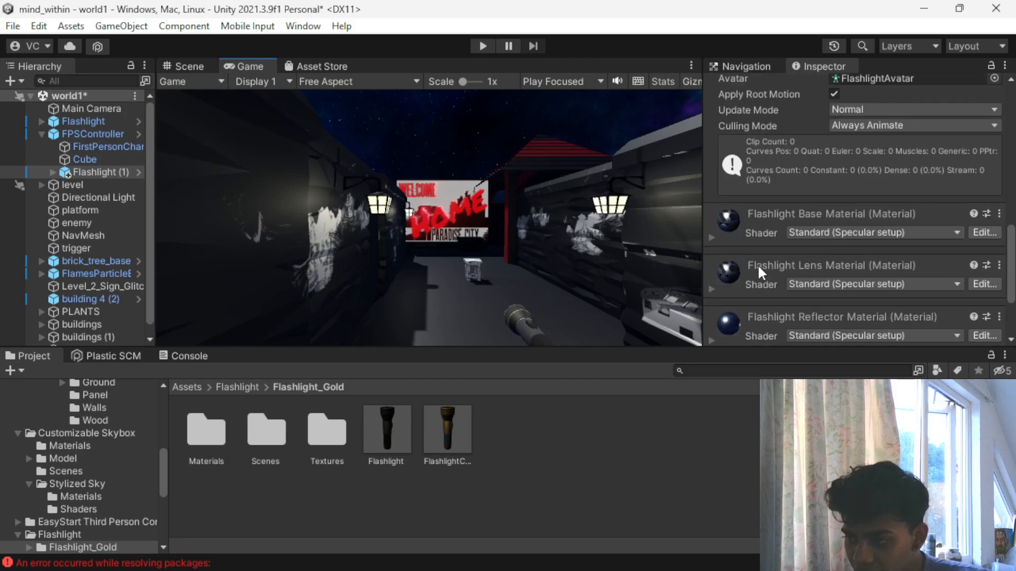
{"action": "scroll", "coordinate": [709, 230], "scroll_direction": "down", "scroll_amount": 3}
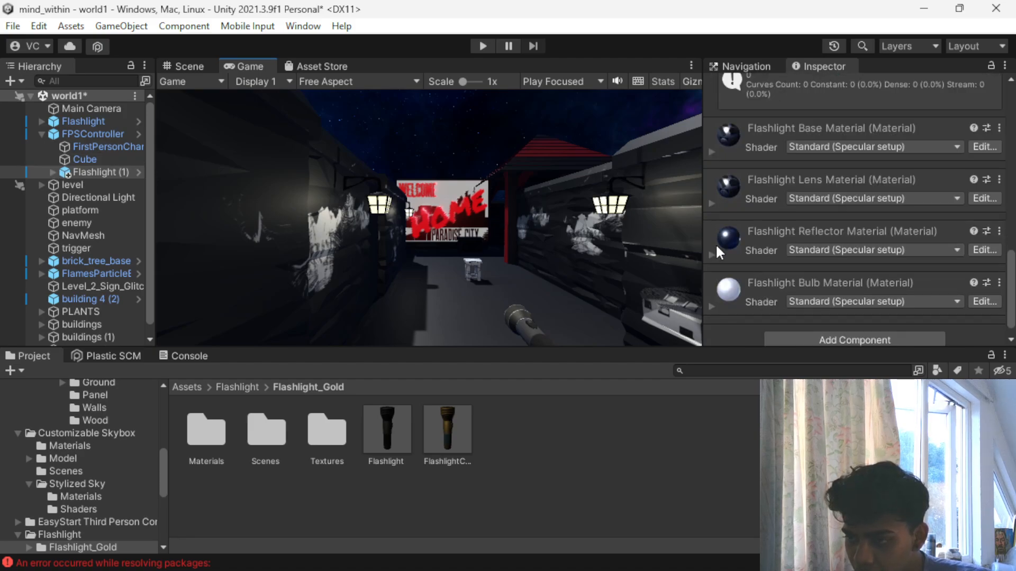
{"action": "left_click", "coordinate": [714, 306]}
{"action": "scroll", "coordinate": [763, 293], "scroll_direction": "down", "scroll_amount": 8}
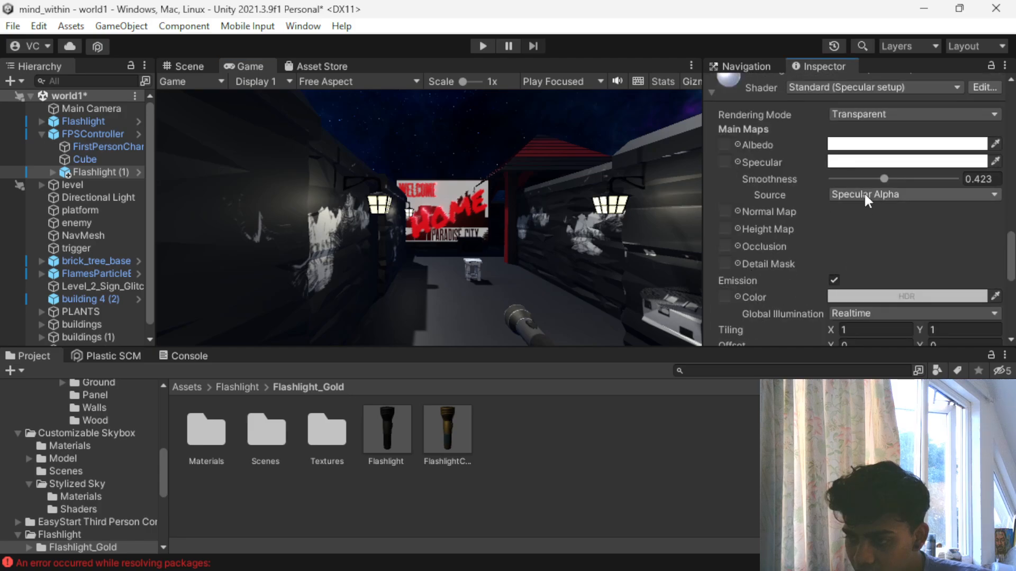
{"action": "scroll", "coordinate": [843, 174], "scroll_direction": "down", "scroll_amount": 3}
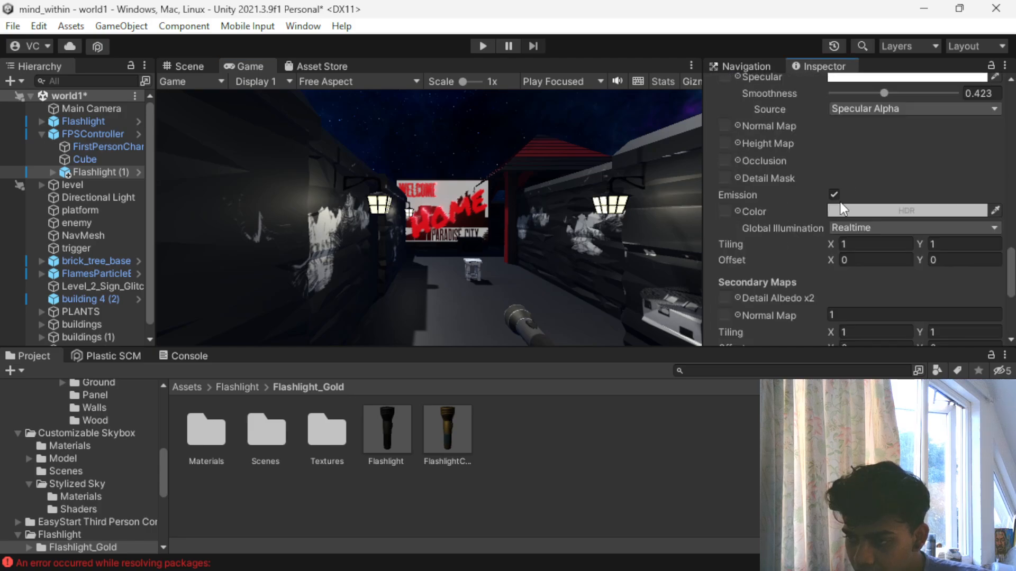
{"action": "scroll", "coordinate": [842, 211], "scroll_direction": "down", "scroll_amount": 7}
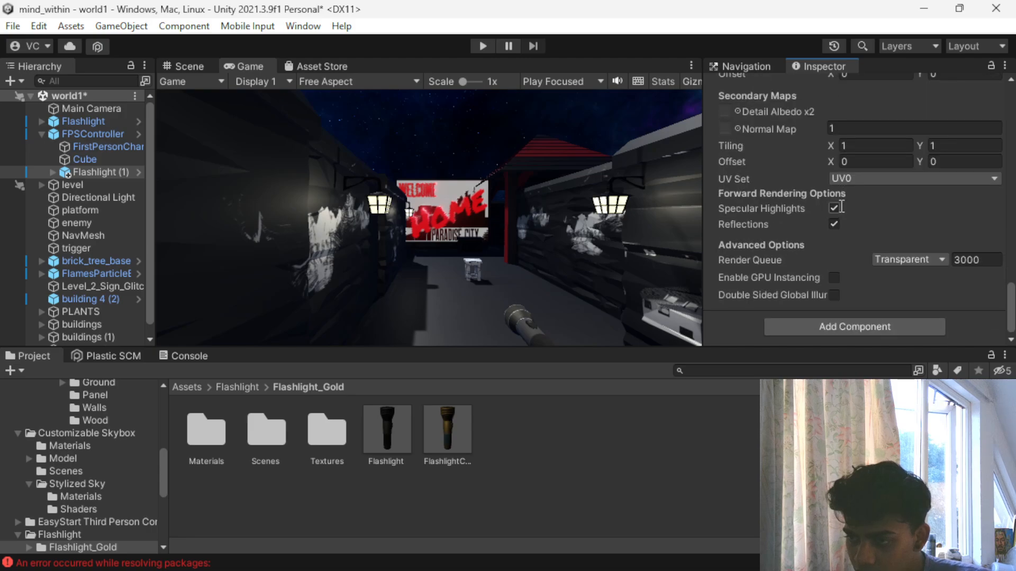
{"action": "scroll", "coordinate": [841, 207], "scroll_direction": "up", "scroll_amount": 20}
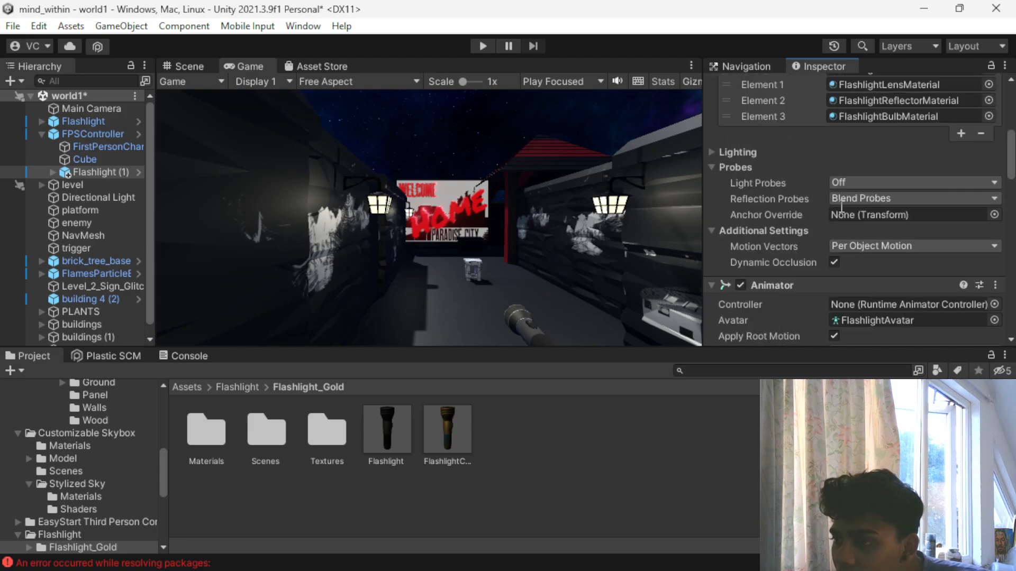
{"action": "scroll", "coordinate": [841, 207], "scroll_direction": "up", "scroll_amount": 6}
{"action": "scroll", "coordinate": [798, 223], "scroll_direction": "down", "scroll_amount": 15}
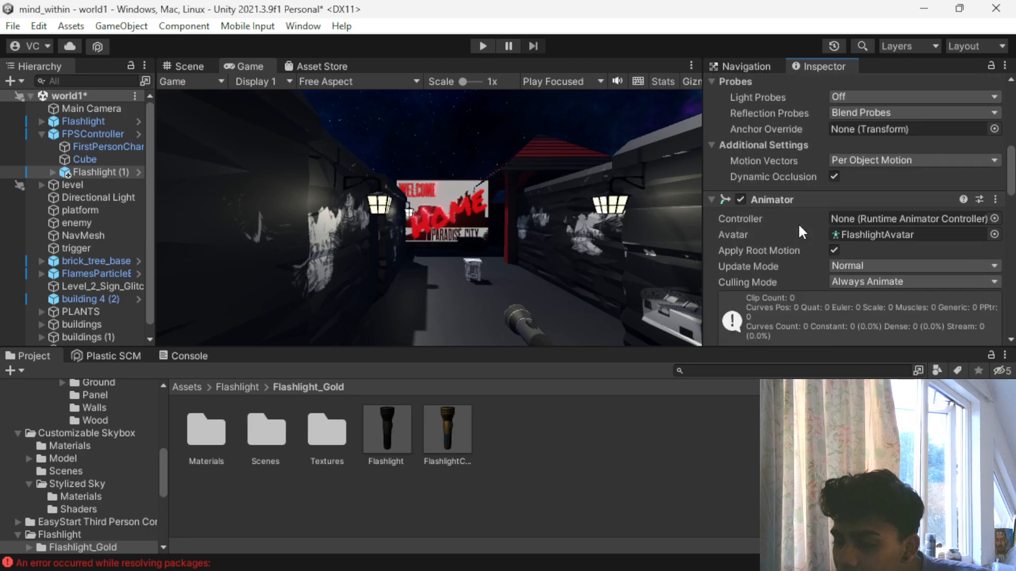
{"action": "scroll", "coordinate": [797, 223], "scroll_direction": "down", "scroll_amount": 5}
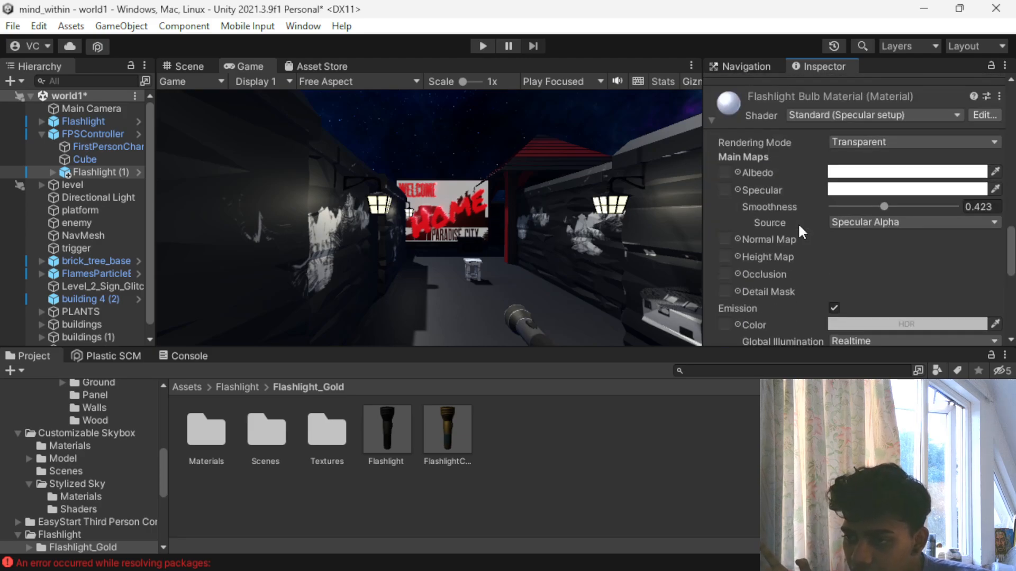
- Examine the rest of the flashlight bulb material settings and the FlashlightBaseMaterialColor material in the Flashlight_Gold Materials folder
{"action": "scroll", "coordinate": [798, 223], "scroll_direction": "down", "scroll_amount": 6}
{"action": "scroll", "coordinate": [798, 224], "scroll_direction": "down", "scroll_amount": 5}
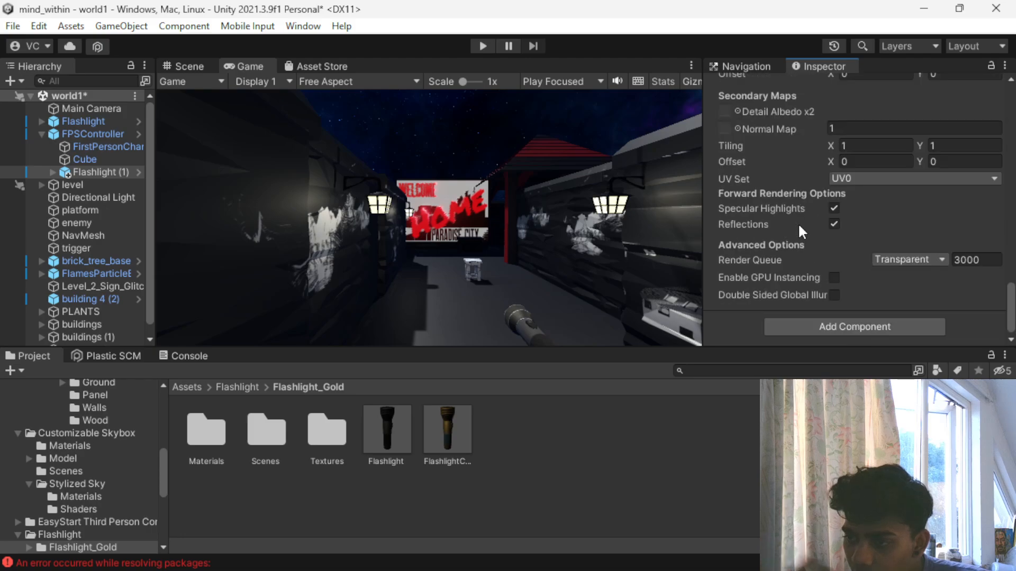
{"action": "double_click", "coordinate": [212, 430]}
{"action": "left_click", "coordinate": [212, 421]}
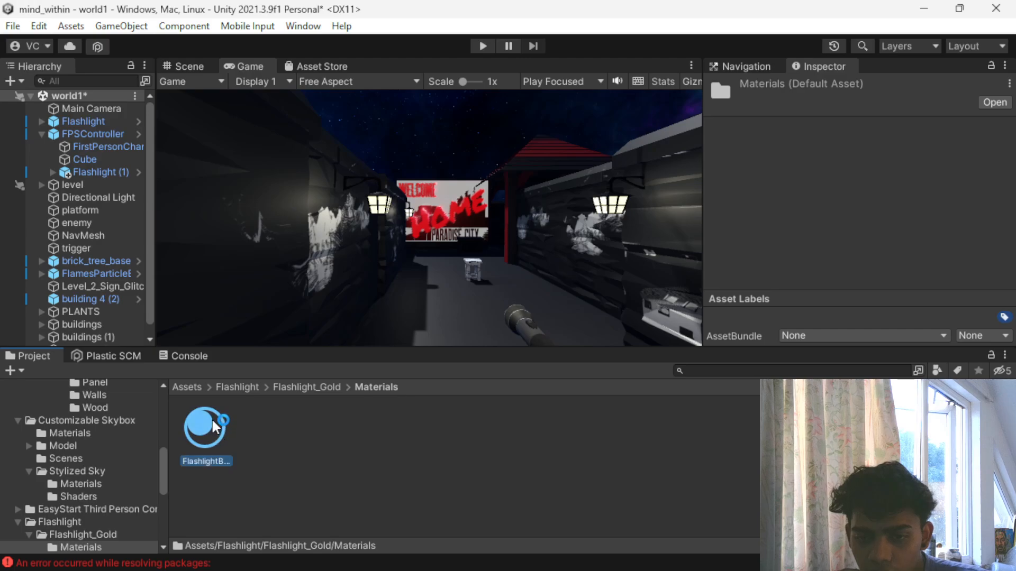
{"action": "scroll", "coordinate": [801, 163], "scroll_direction": "down", "scroll_amount": 5}
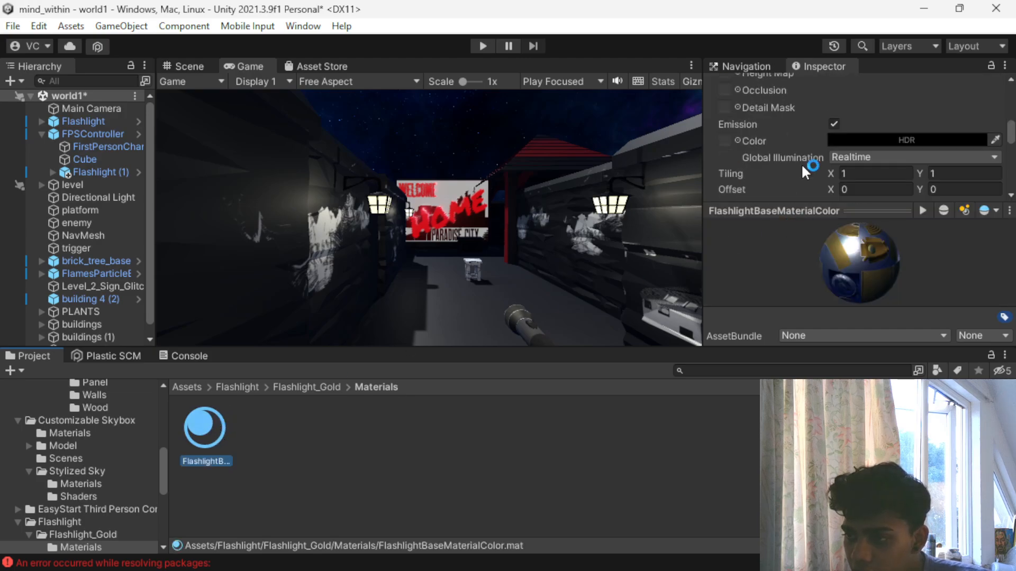
{"action": "scroll", "coordinate": [801, 163], "scroll_direction": "up", "scroll_amount": 5}
{"action": "scroll", "coordinate": [801, 163], "scroll_direction": "down", "scroll_amount": 3}
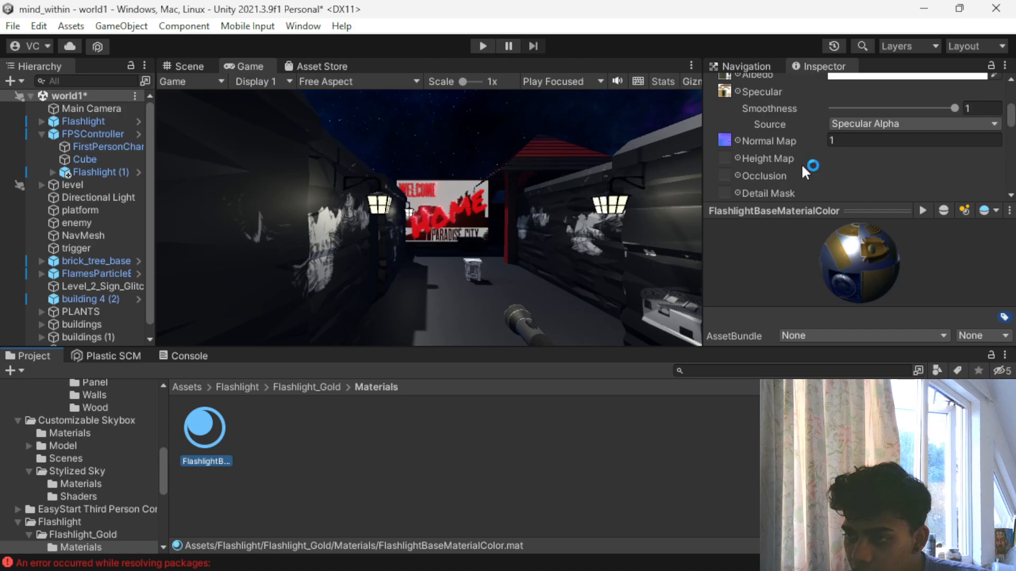
{"action": "scroll", "coordinate": [801, 163], "scroll_direction": "up", "scroll_amount": 3}
{"action": "scroll", "coordinate": [802, 163], "scroll_direction": "down", "scroll_amount": 7}
- Play-test the scene to check how the held flashlight looks while looking around, and stop the game
{"action": "left_click", "coordinate": [489, 42]}
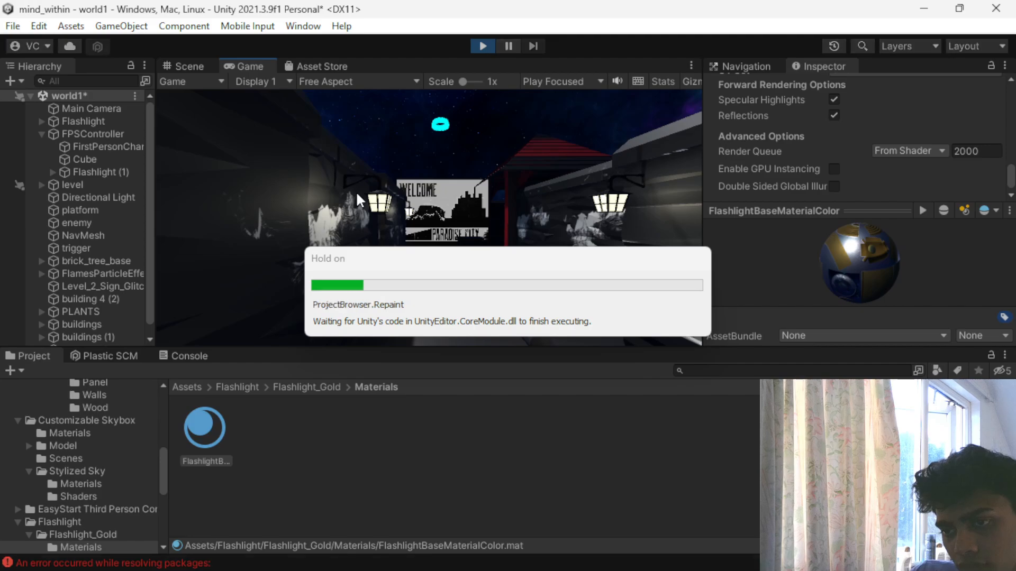
{"action": "left_click", "coordinate": [333, 208]}
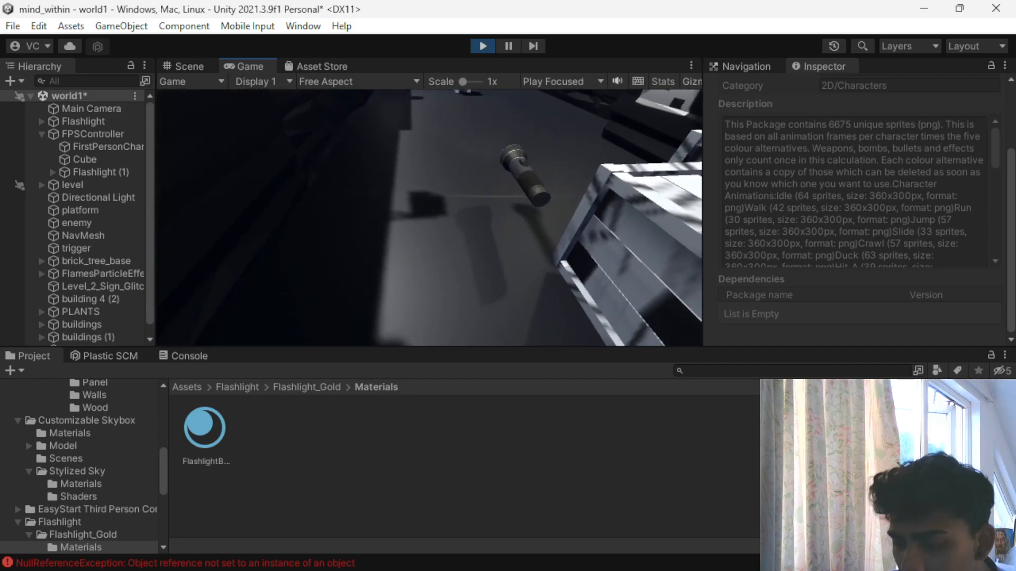
{"action": "key", "text": "Escape"}
{"action": "left_click", "coordinate": [476, 45]}
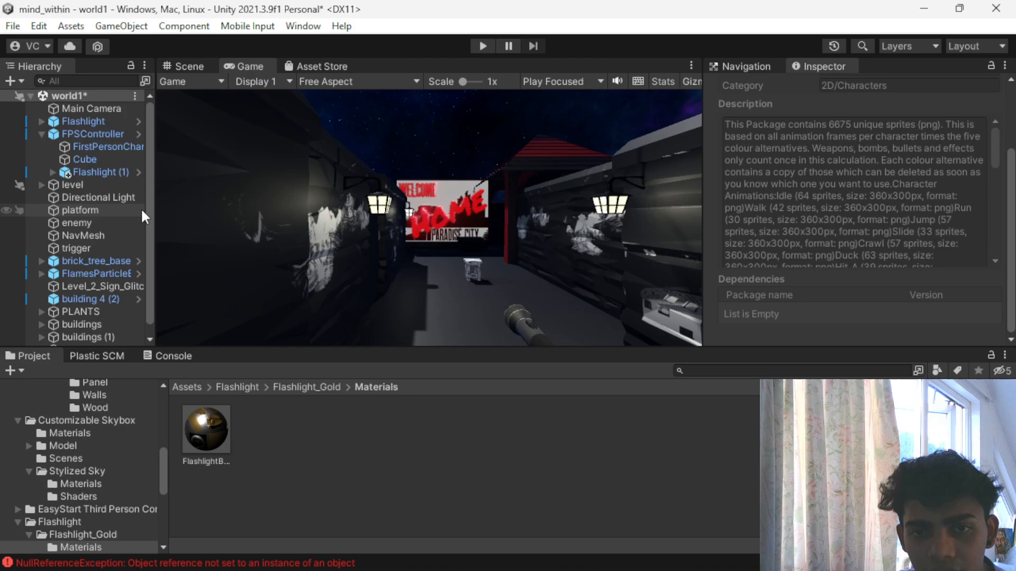
- Try to reorder Flashlight (1) under FPSController by opening the FPSController prefab, and return to the world1 scene
{"action": "left_click_drag", "start_coordinate": [87, 171], "coordinate": [88, 138]}
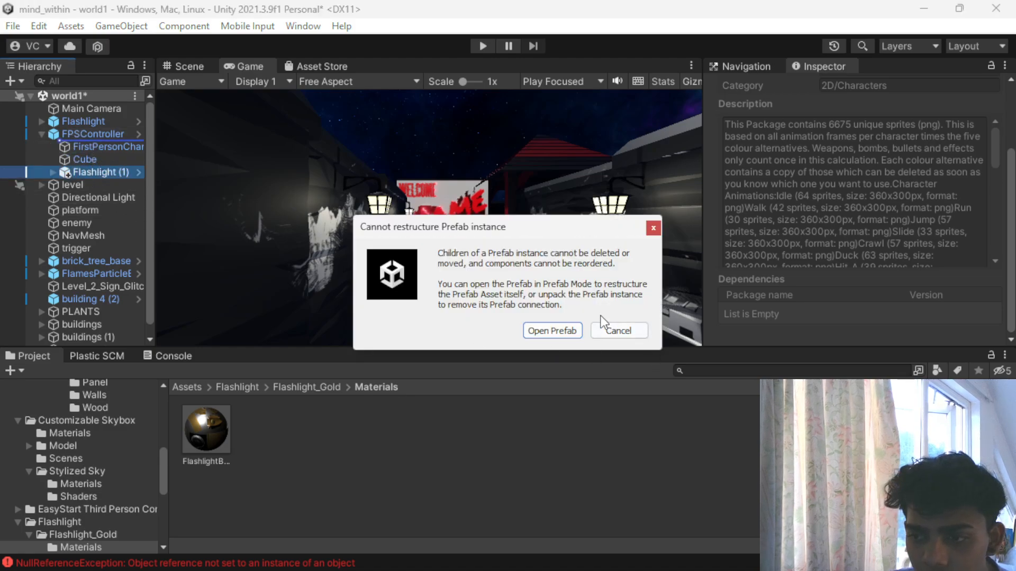
{"action": "left_click", "coordinate": [556, 331]}
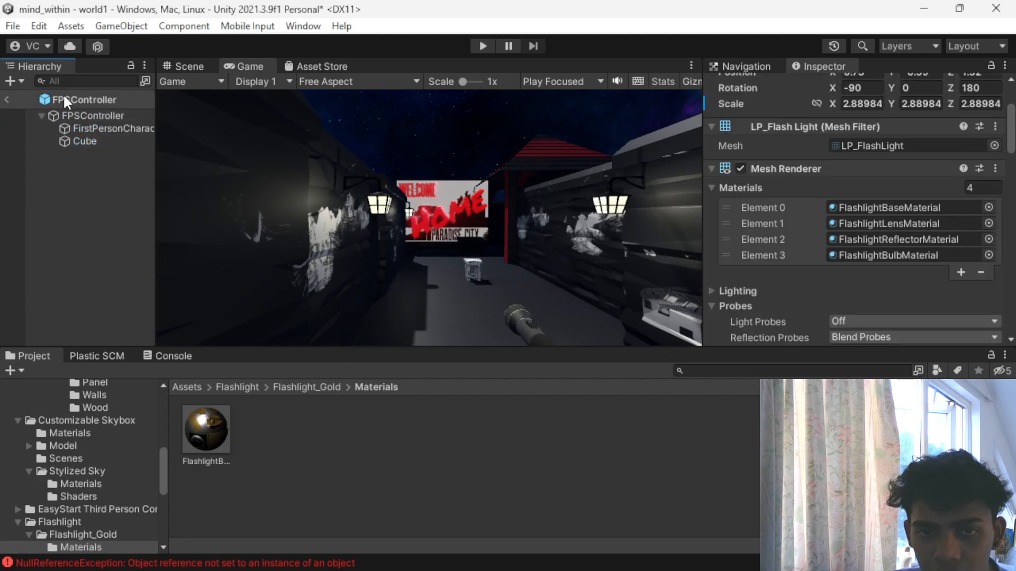
{"action": "left_click", "coordinate": [41, 115]}
{"action": "left_click", "coordinate": [41, 116]}
{"action": "left_click", "coordinate": [19, 84]}
{"action": "left_click", "coordinate": [244, 232]}
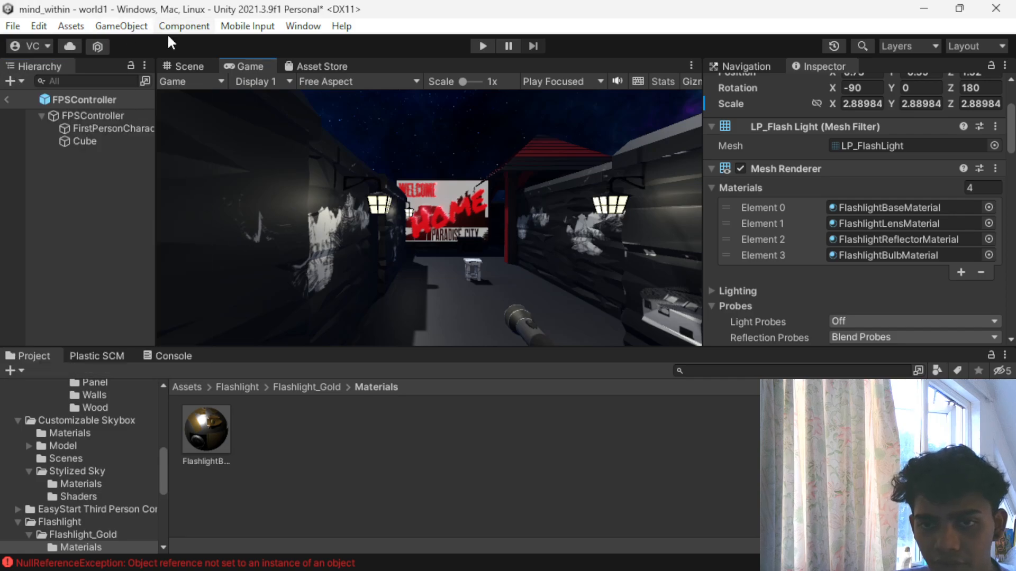
{"action": "left_click", "coordinate": [47, 100]}
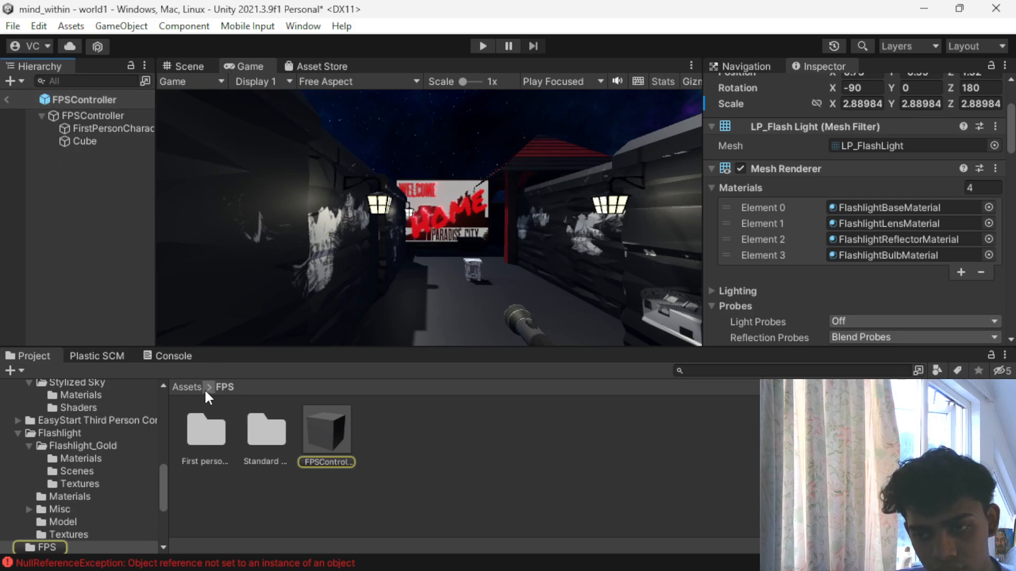
{"action": "left_click", "coordinate": [46, 118]}
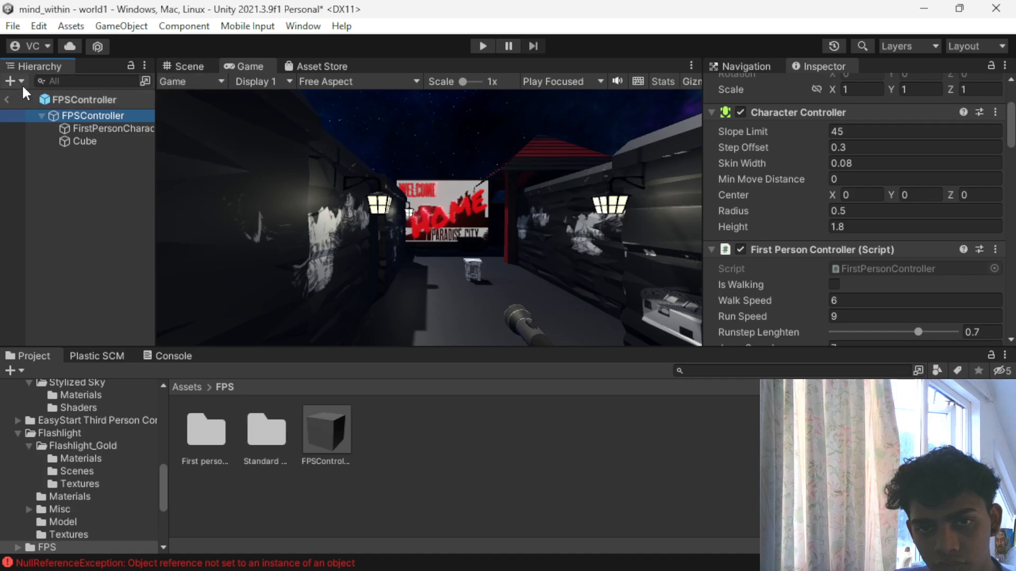
{"action": "left_click", "coordinate": [8, 100]}
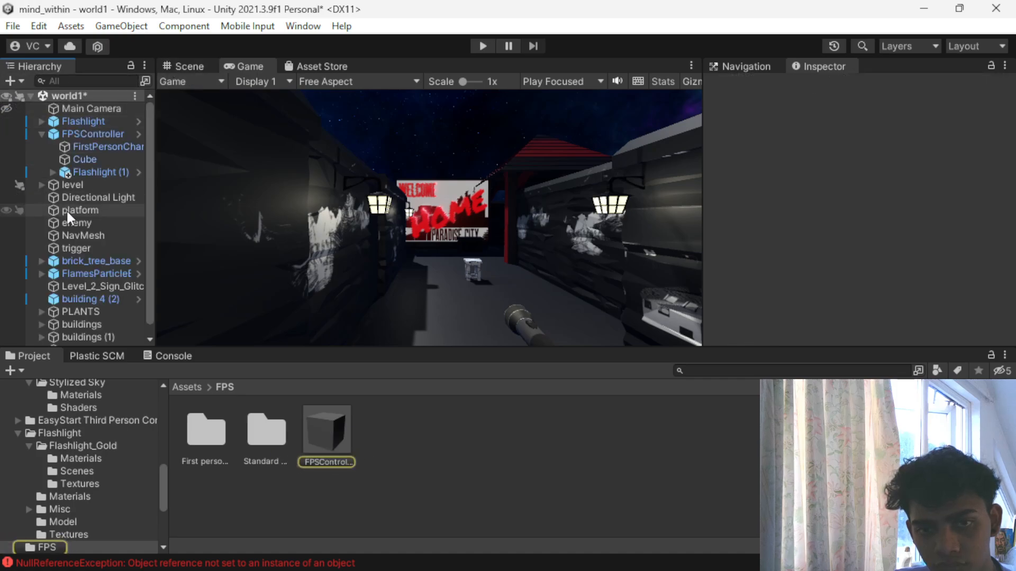
- Try again to move Flashlight (1) onto FPSController in the hierarchy, comparing the settings of both objects
{"action": "left_click", "coordinate": [84, 171]}
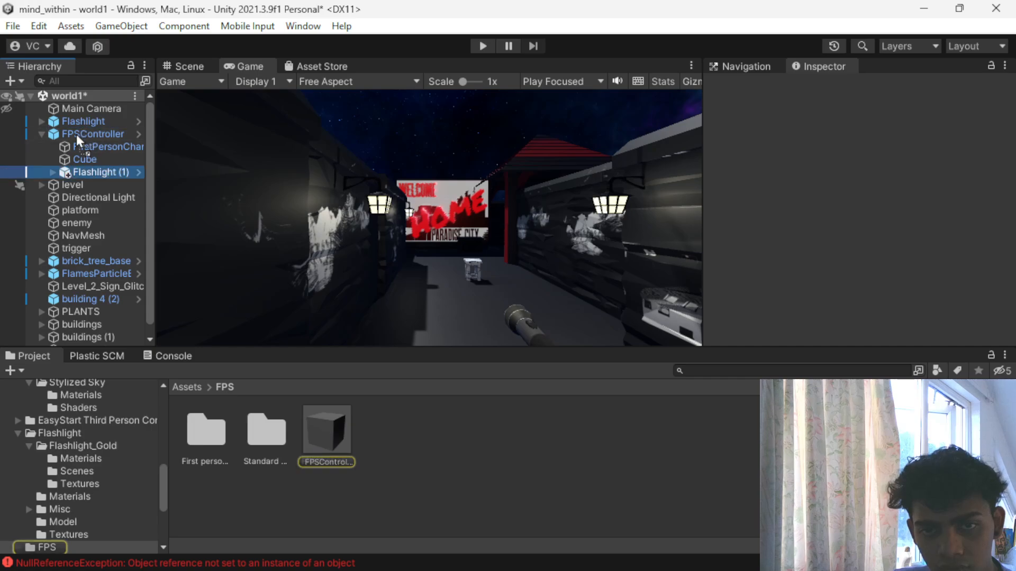
{"action": "left_click", "coordinate": [53, 171]}
{"action": "left_click", "coordinate": [51, 172]}
{"action": "left_click_drag", "start_coordinate": [69, 170], "coordinate": [75, 132]}
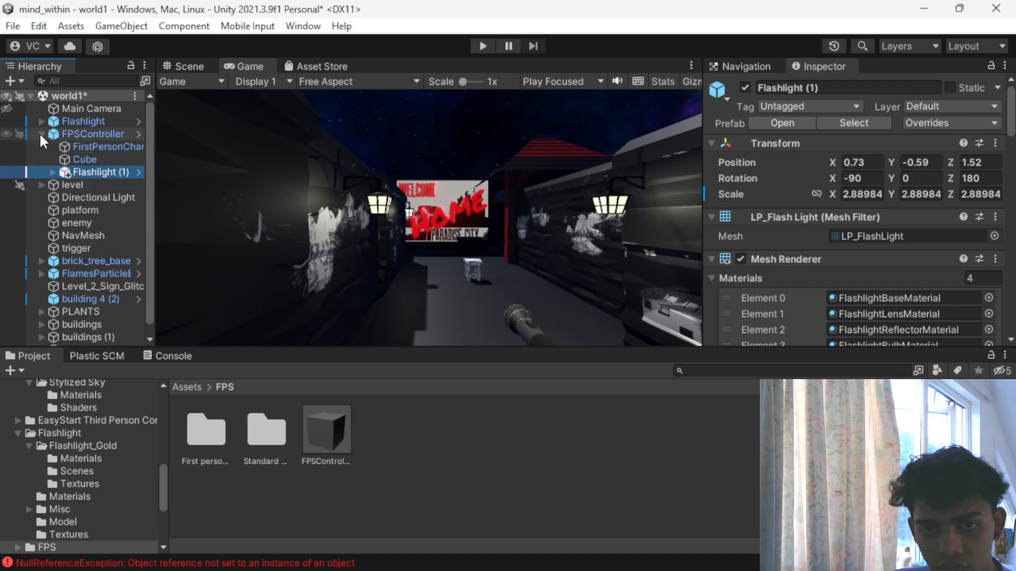
{"action": "left_click", "coordinate": [80, 132]}
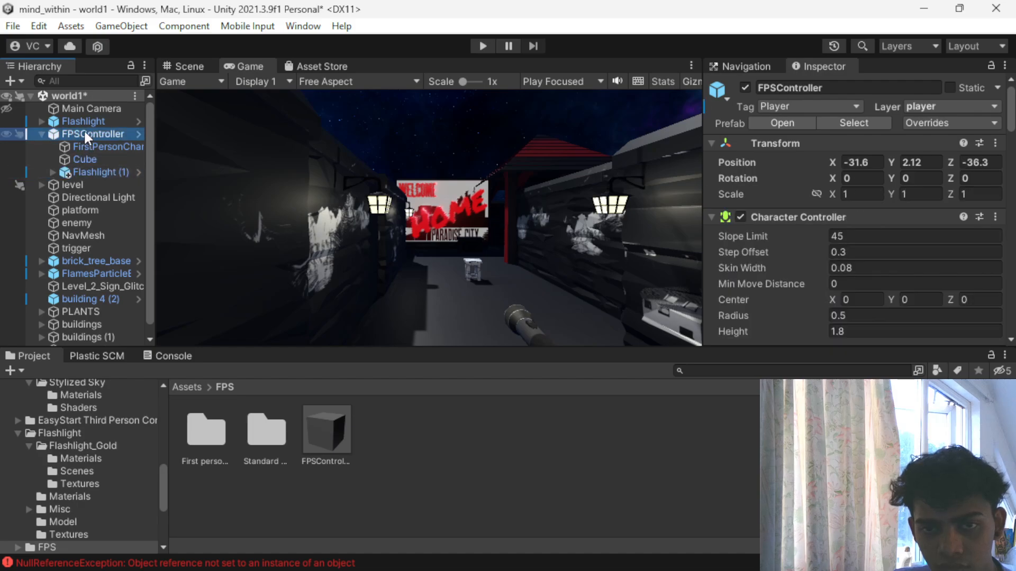
{"action": "left_click", "coordinate": [95, 170]}
{"action": "left_click", "coordinate": [94, 135]}
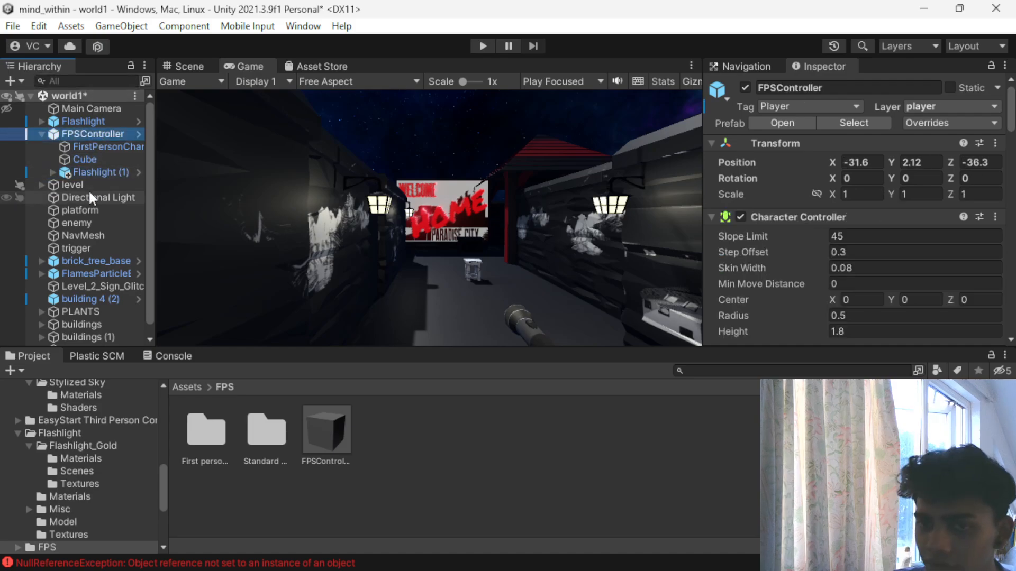
{"action": "left_click", "coordinate": [92, 171]}
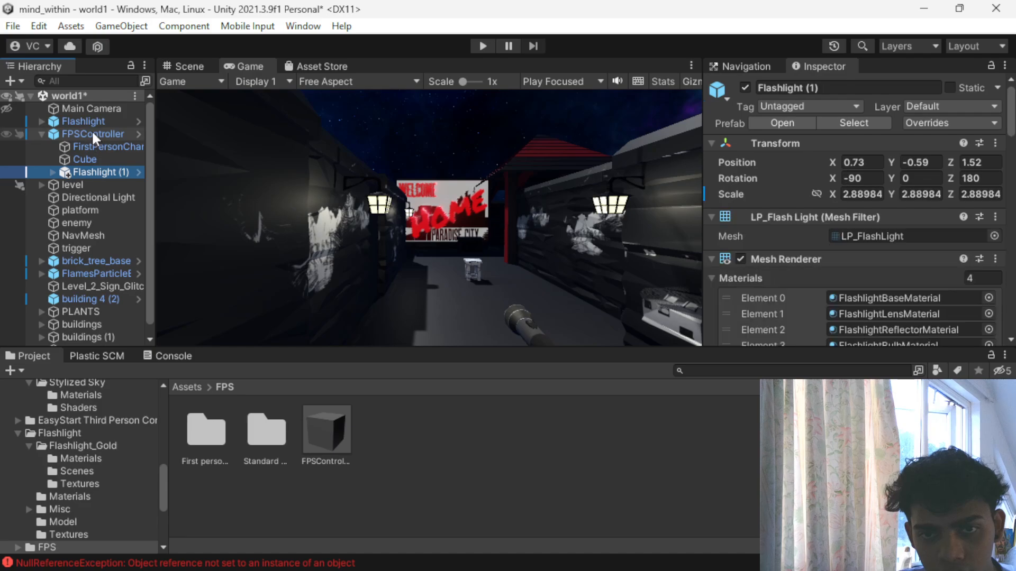
- Set the light intensity of the WhiteLight child of Flashlight (1) to 3
{"action": "scroll", "coordinate": [752, 175], "scroll_direction": "down", "scroll_amount": 8}
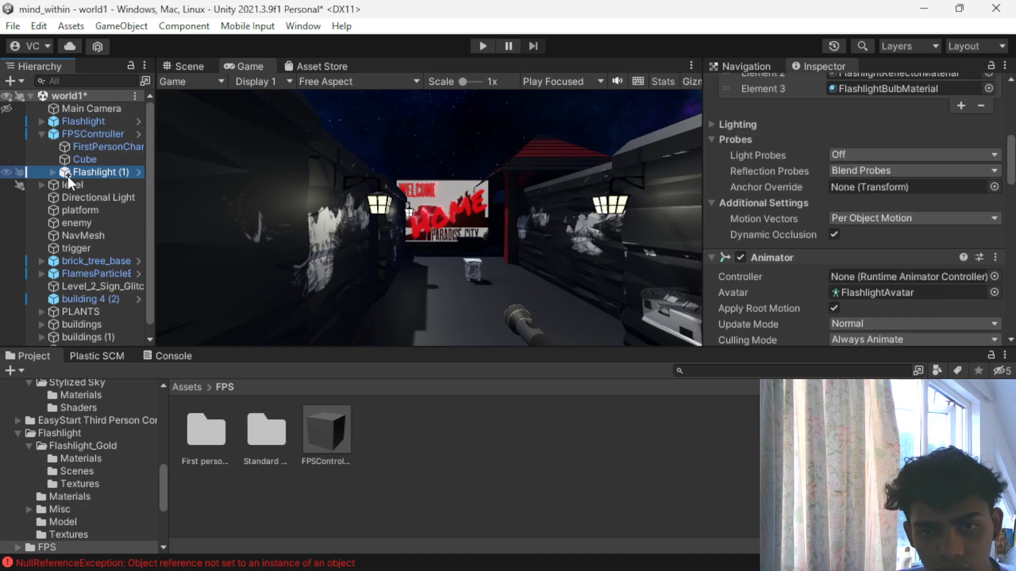
{"action": "left_click", "coordinate": [52, 172]}
{"action": "left_click", "coordinate": [115, 182]}
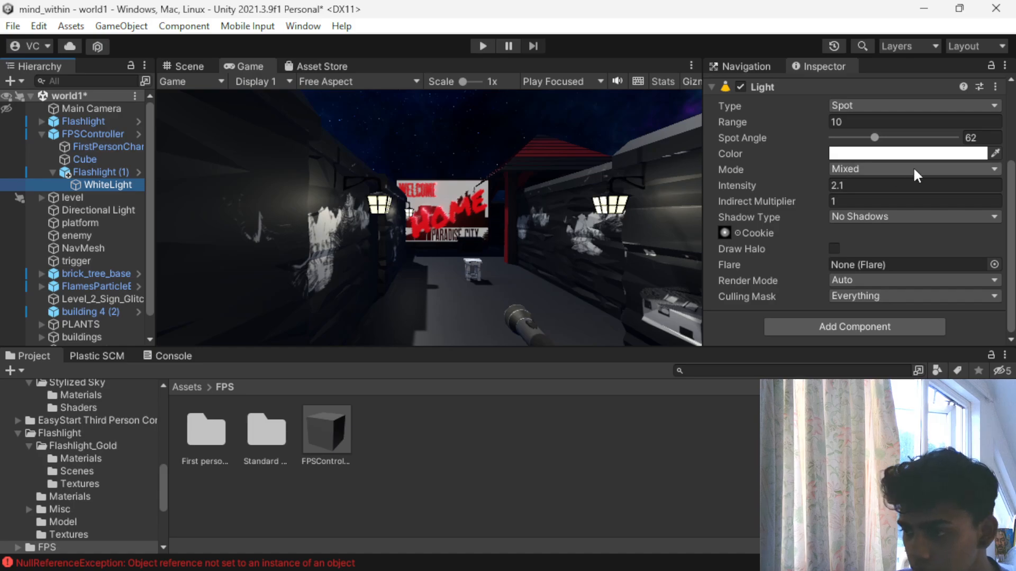
{"action": "scroll", "coordinate": [870, 179], "scroll_direction": "up", "scroll_amount": 2}
{"action": "scroll", "coordinate": [865, 159], "scroll_direction": "down", "scroll_amount": 2}
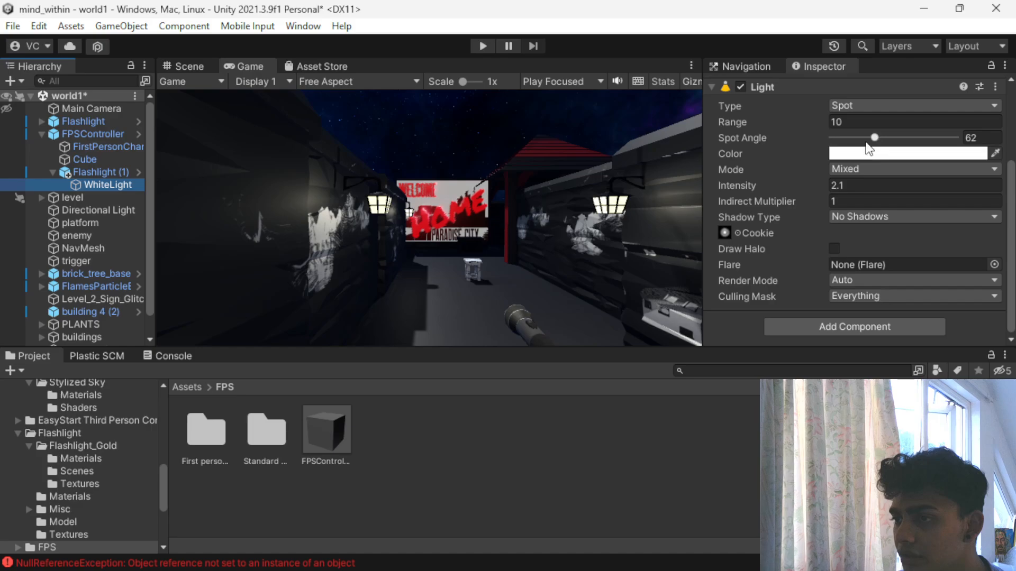
{"action": "left_click", "coordinate": [862, 186]}
{"action": "type", "text": "3"}
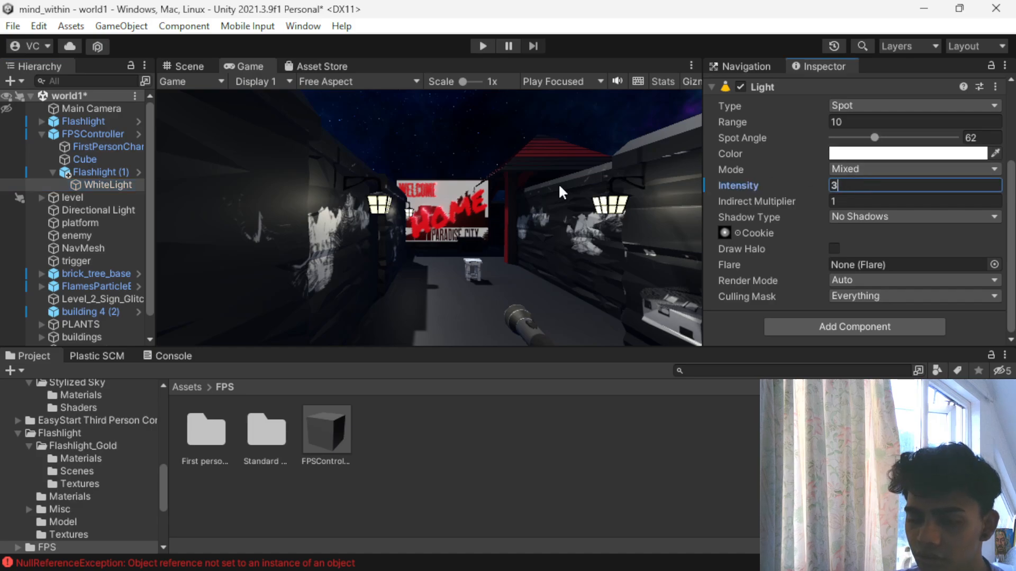
- Play-test walking toward the welcome sign to check the brighter flashlight beam, and stop the game
{"action": "left_click", "coordinate": [483, 47]}
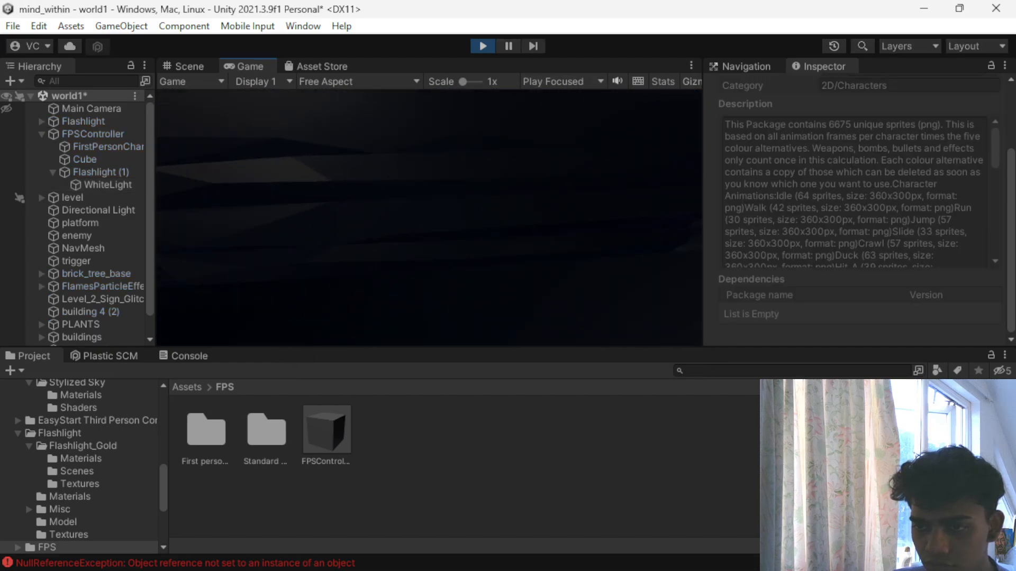
{"action": "key", "text": "w"}
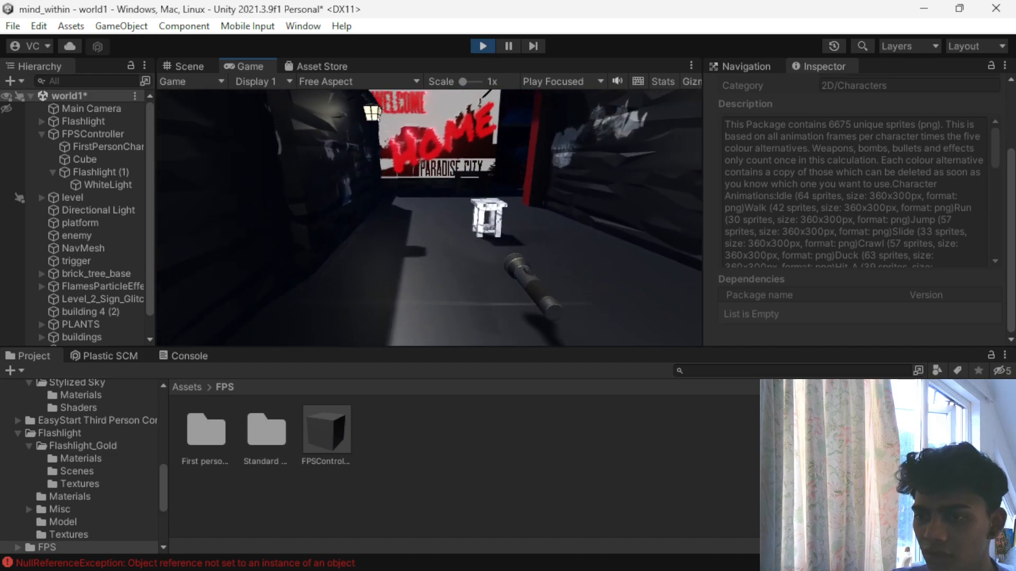
{"action": "key", "text": "Escape"}
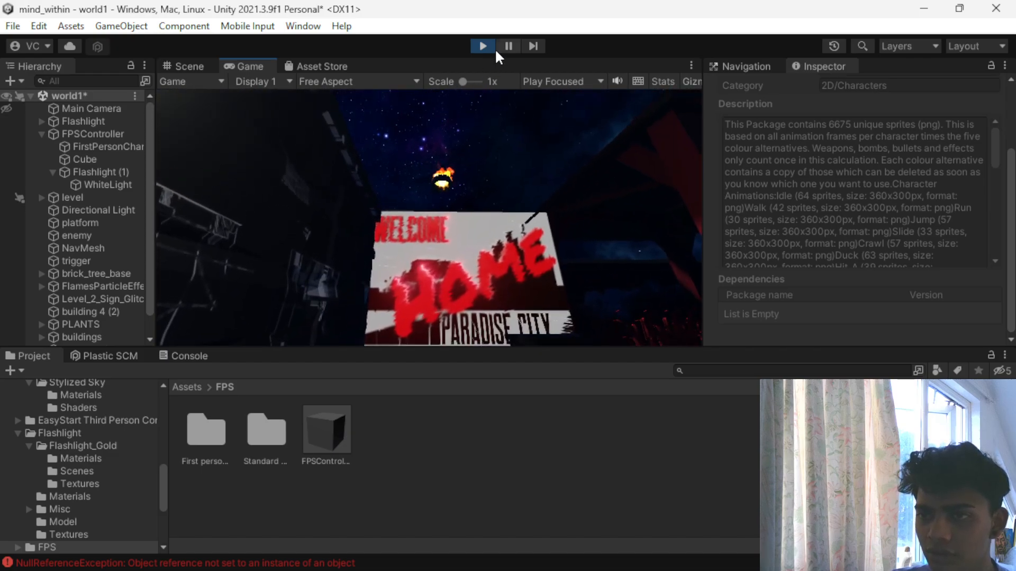
{"action": "left_click", "coordinate": [491, 46]}
- Raise Flashlight (1) to about Y 0.01 and pull it back toward the player camera in the scene
{"action": "left_click", "coordinate": [61, 173]}
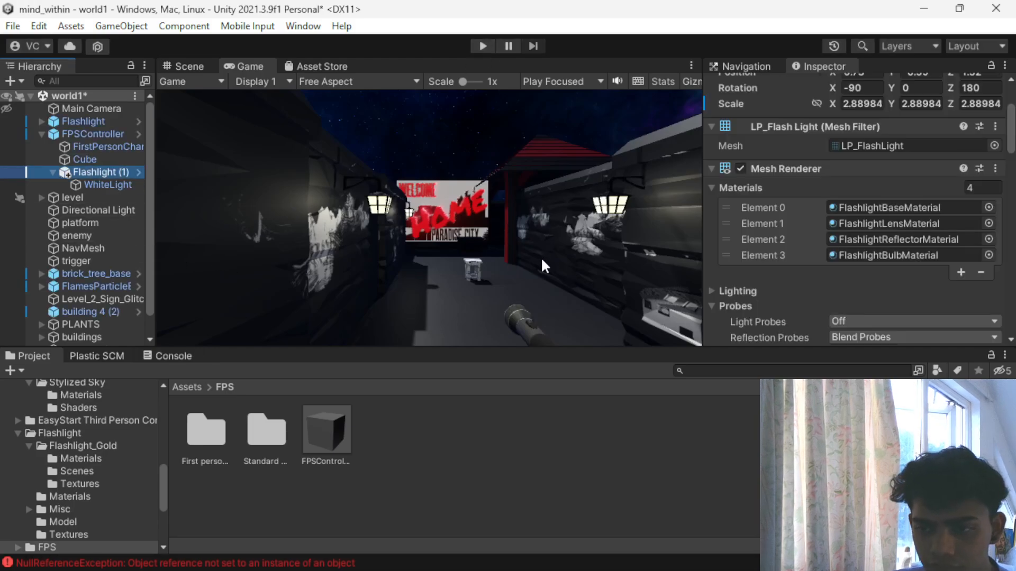
{"action": "left_click", "coordinate": [185, 67]}
{"action": "key", "text": "w"}
{"action": "left_click_drag", "start_coordinate": [493, 246], "coordinate": [495, 230]}
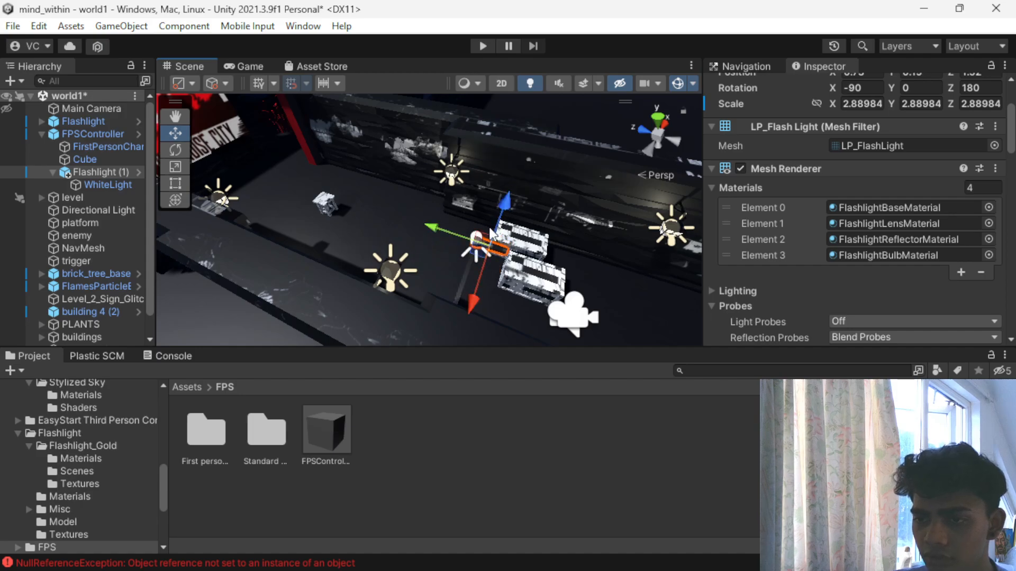
{"action": "left_click_drag", "start_coordinate": [430, 222], "coordinate": [442, 220]}
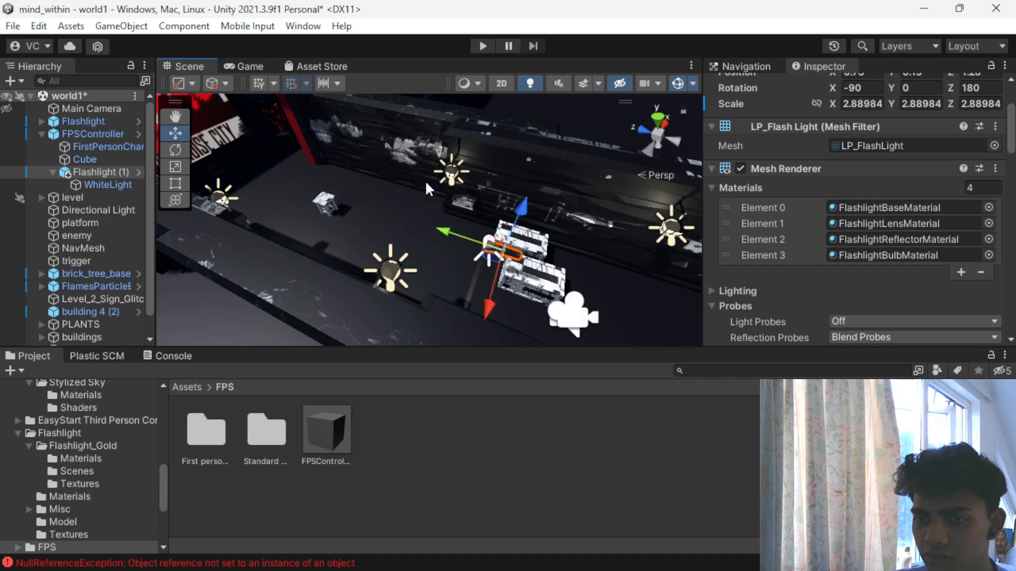
{"action": "left_click", "coordinate": [244, 67]}
{"action": "left_click", "coordinate": [186, 68]}
{"action": "left_click_drag", "start_coordinate": [522, 207], "coordinate": [521, 213]}
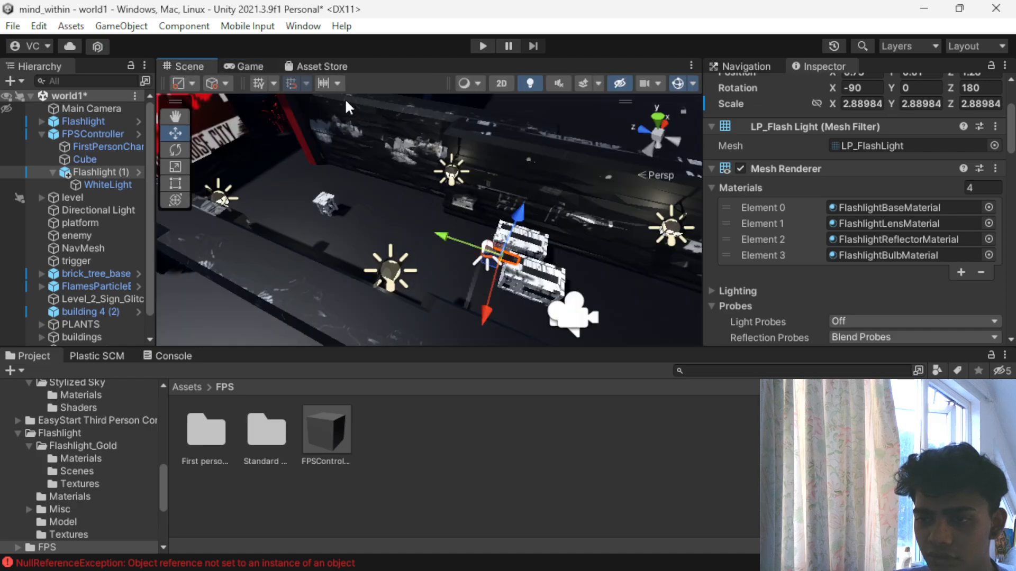
- Play-test the raised flashlight by walking past the crates and table toward the sign, and stop the game
{"action": "left_click", "coordinate": [483, 46]}
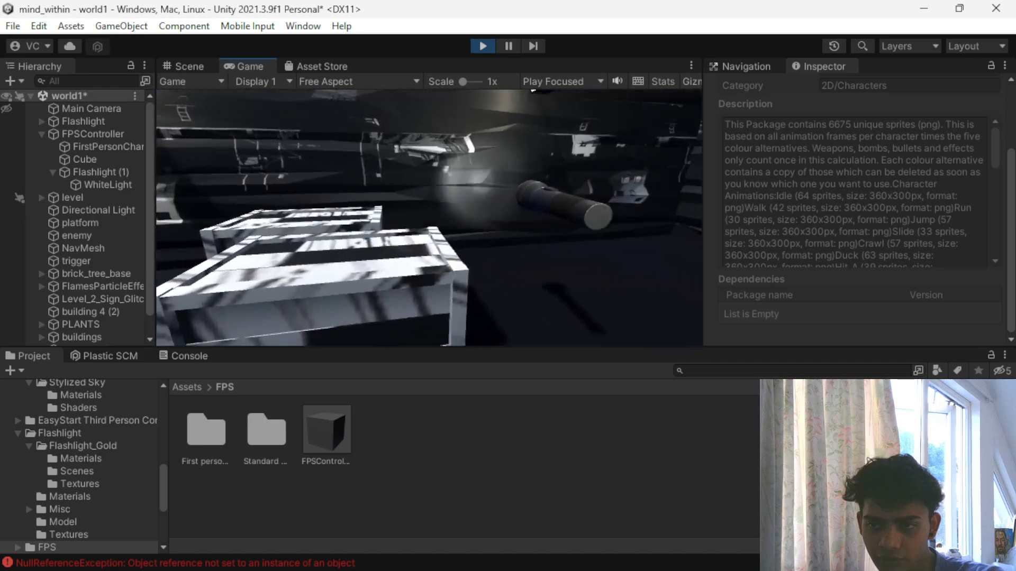
{"action": "key", "text": "w"}
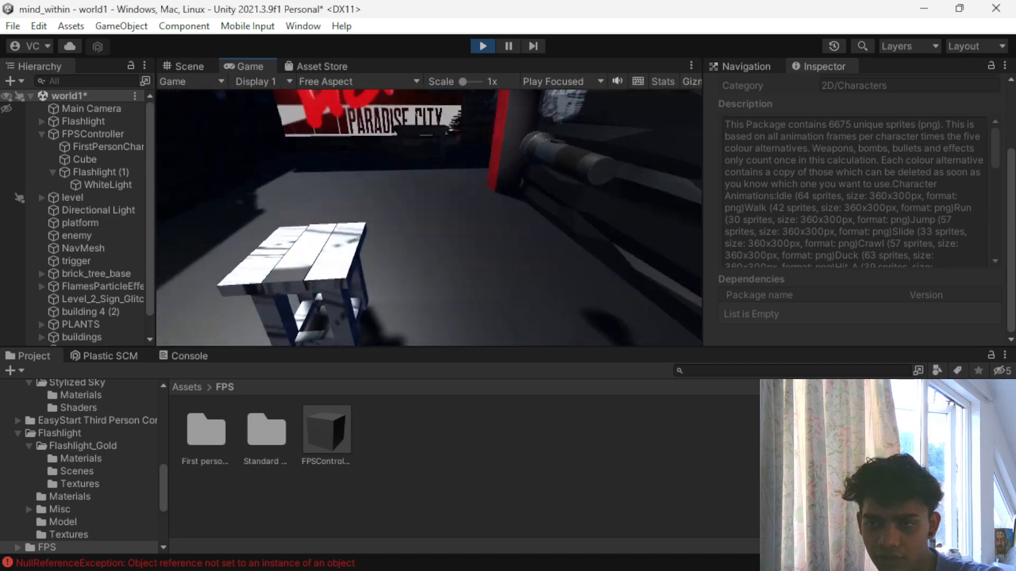
{"action": "key", "text": "w"}
{"action": "key", "text": "Escape"}
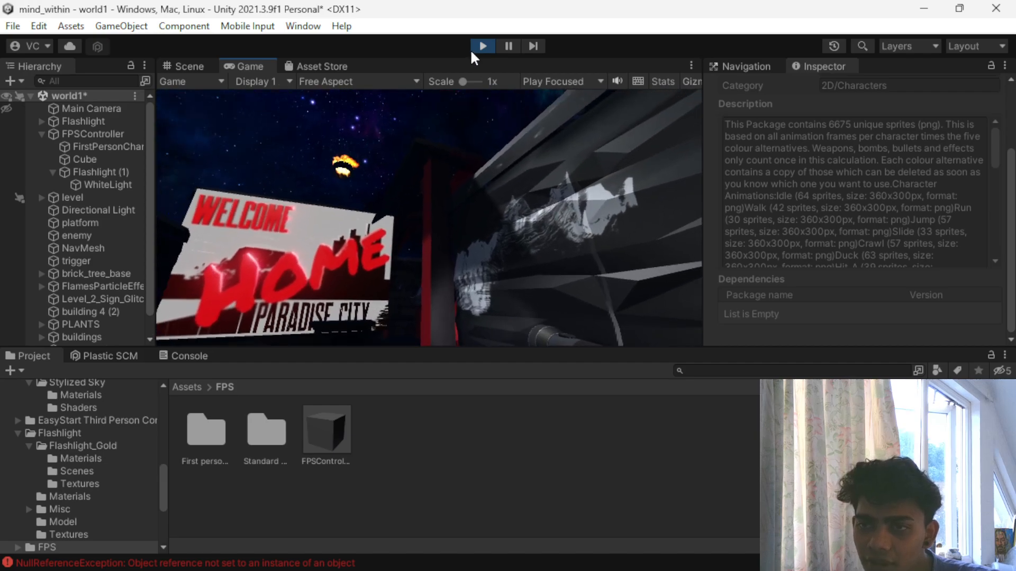
{"action": "left_click", "coordinate": [480, 47]}
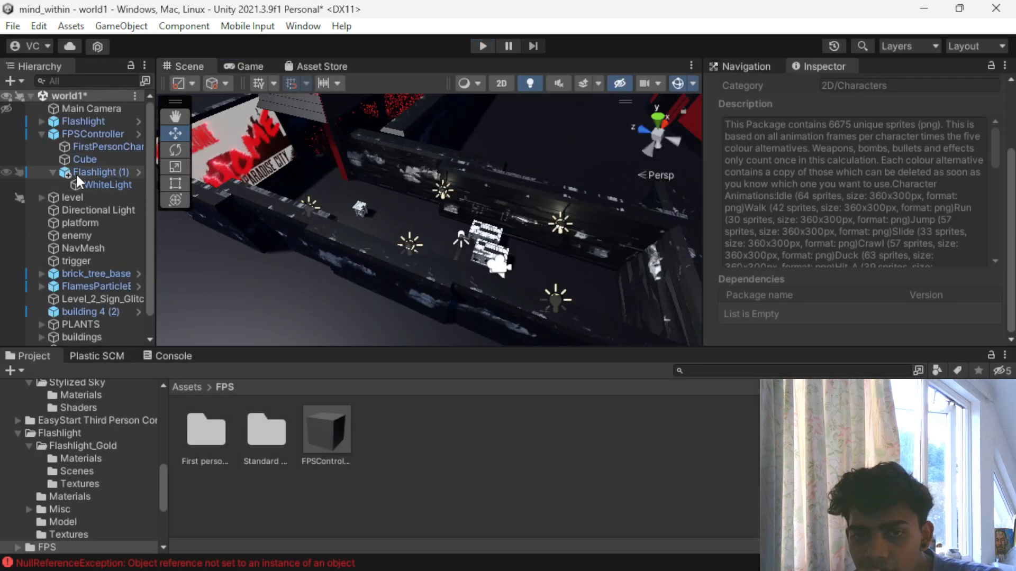
- Move Flashlight (1) farther back along its Z axis, closer to the camera, and check it in the Game view
{"action": "left_click", "coordinate": [85, 172]}
{"action": "left_click_drag", "start_coordinate": [419, 217], "coordinate": [427, 219]}
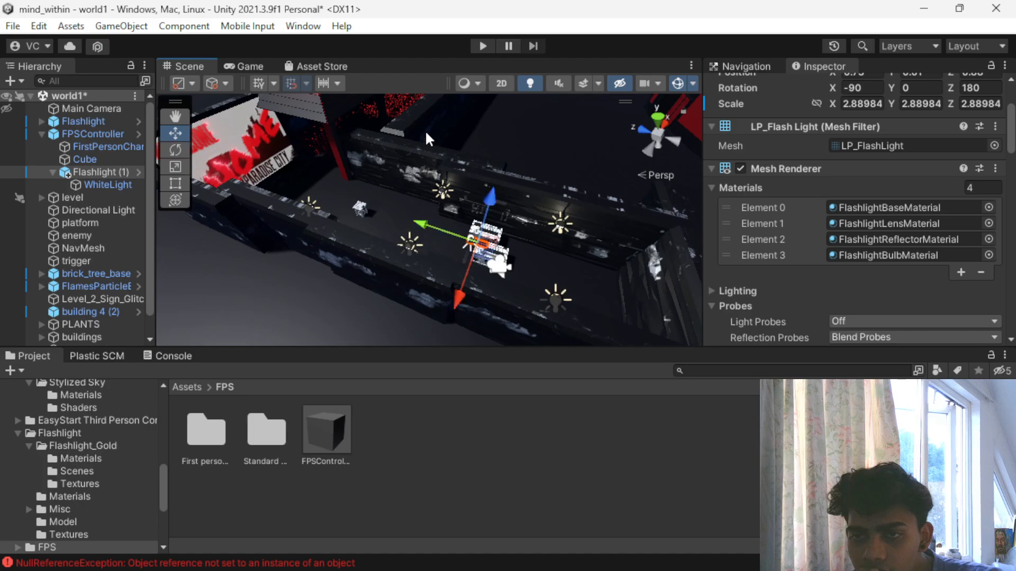
{"action": "left_click", "coordinate": [248, 68]}
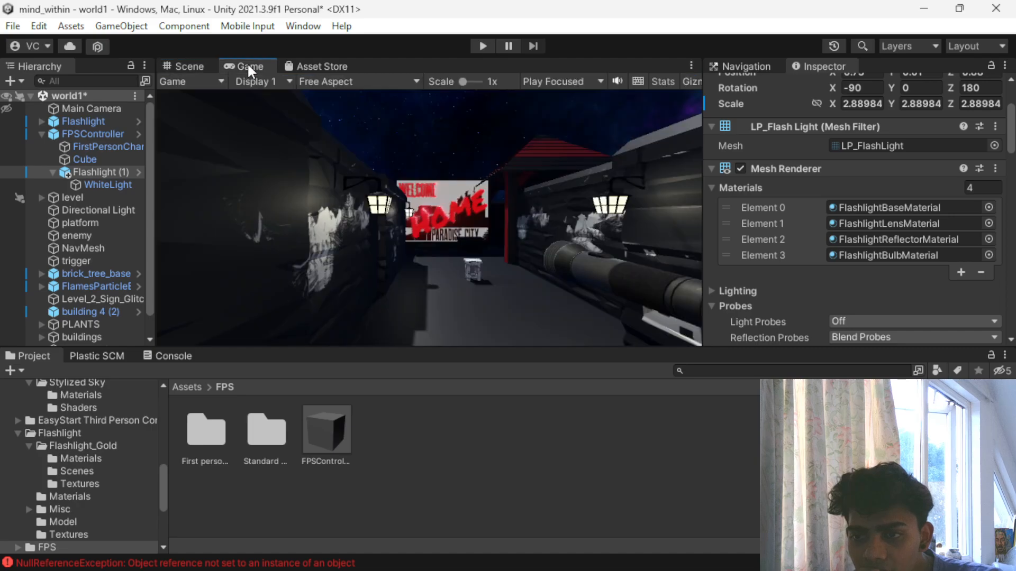
- Play-test the repositioned flashlight by walking through the red plants, and stop the game
{"action": "left_click", "coordinate": [482, 46]}
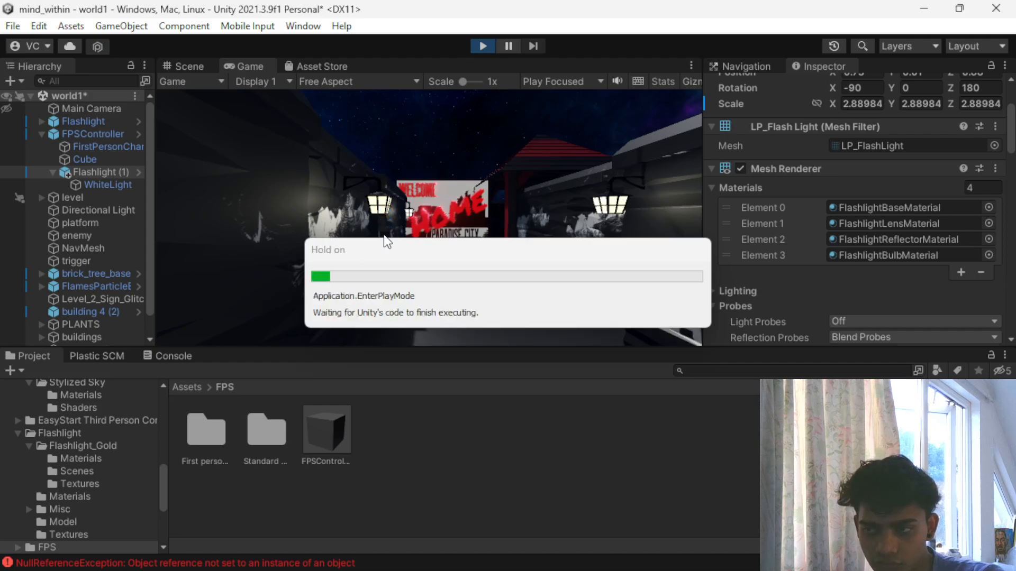
{"action": "left_click", "coordinate": [365, 241]}
{"action": "key", "text": "w"}
{"action": "key", "text": "w"}
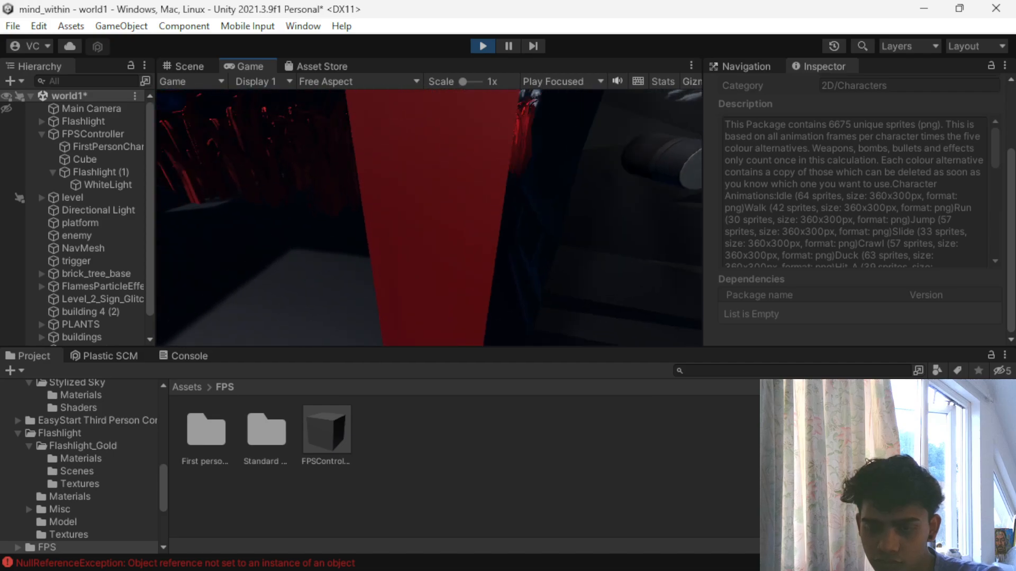
{"action": "key", "text": "w"}
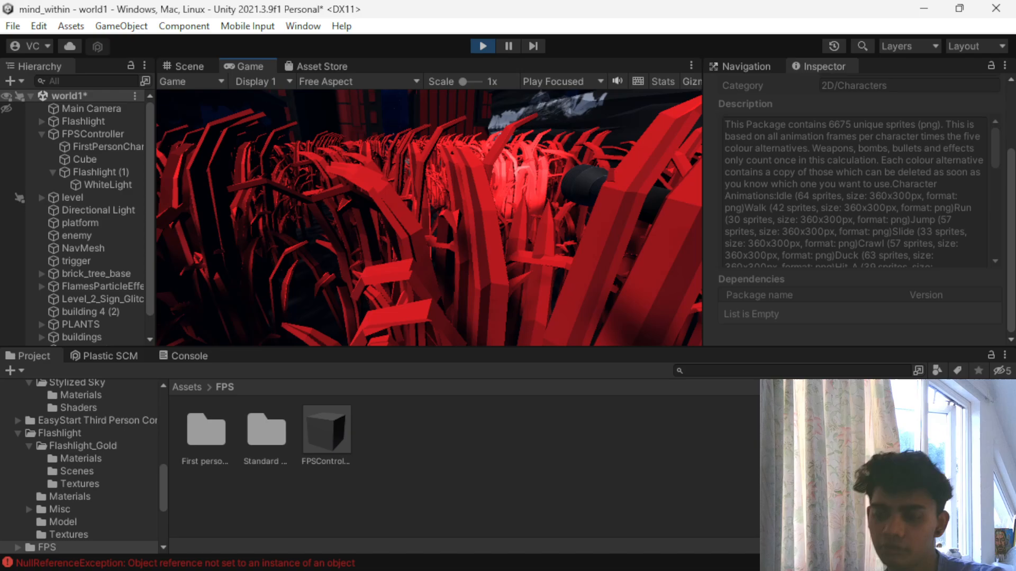
{"action": "key", "text": "Escape"}
{"action": "left_click", "coordinate": [482, 44]}
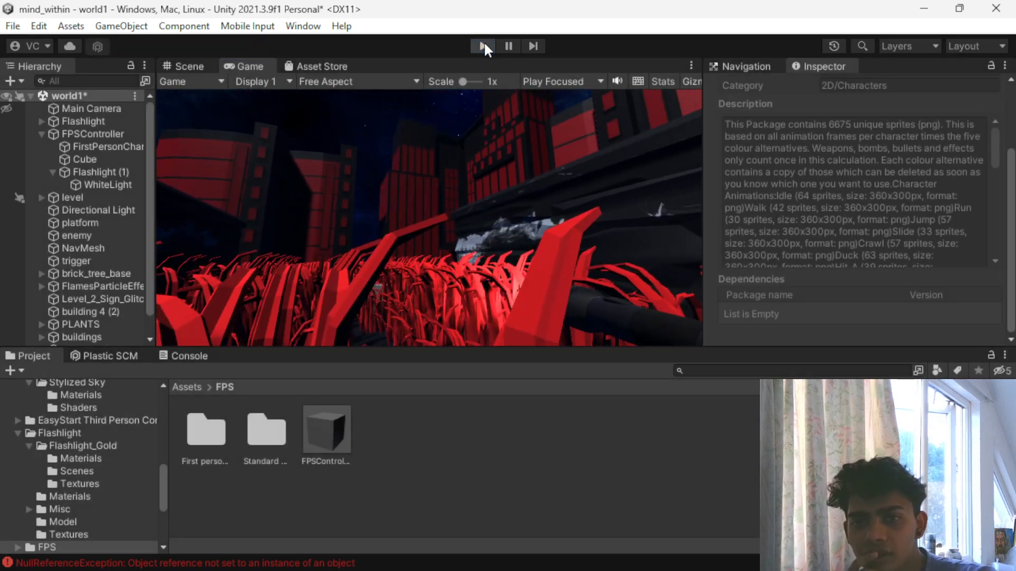
- Deactivate the held Flashlight (1) object under FPSController
{"action": "left_click", "coordinate": [88, 172]}
{"action": "scroll", "coordinate": [801, 166], "scroll_direction": "up", "scroll_amount": 3}
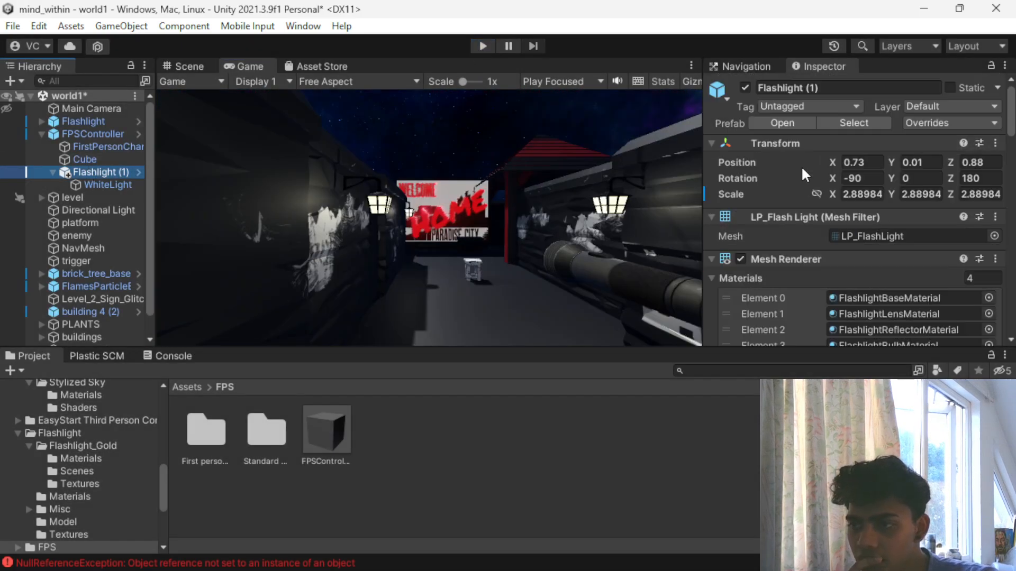
{"action": "left_click", "coordinate": [743, 88]}
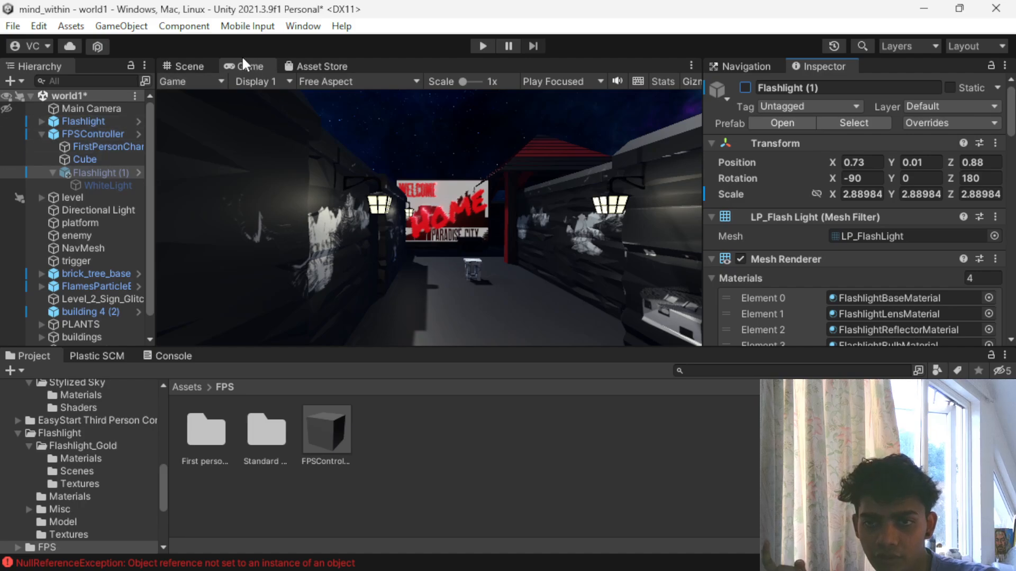
{"action": "left_click_drag", "start_coordinate": [184, 67], "coordinate": [260, 108]}
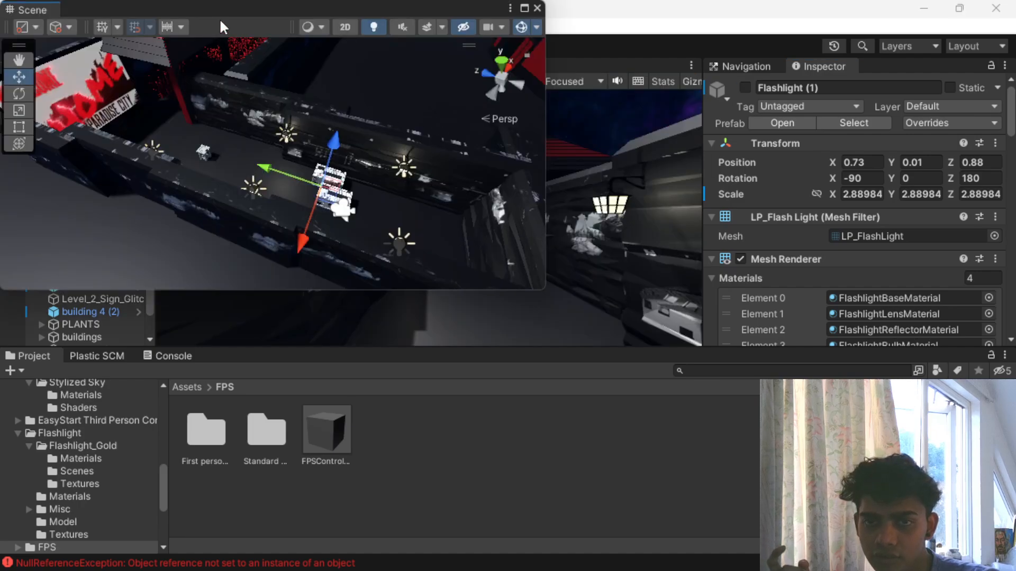
{"action": "left_click_drag", "start_coordinate": [38, 14], "coordinate": [612, 139]}
{"action": "left_click_drag", "start_coordinate": [614, 100], "coordinate": [466, 109]}
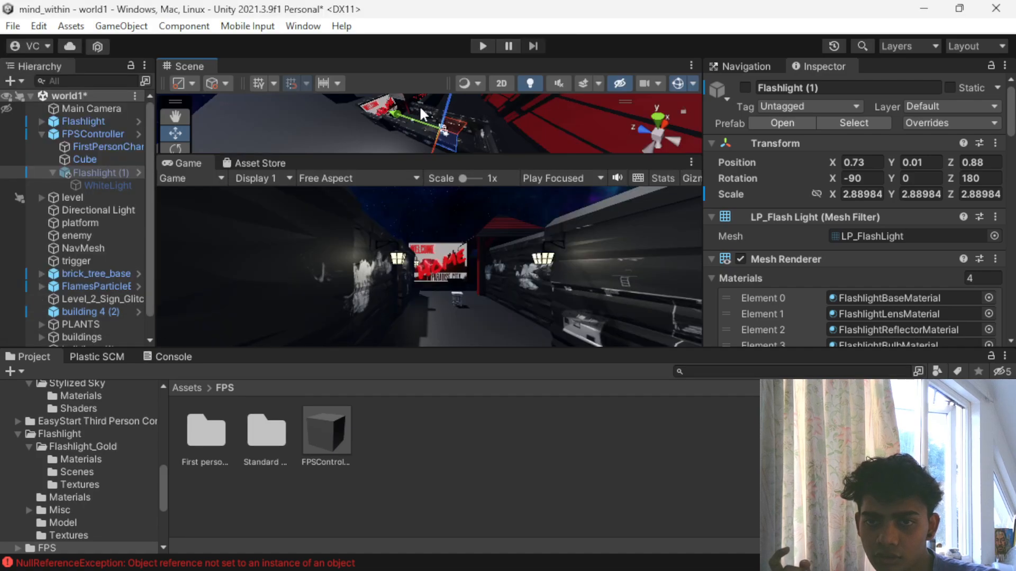
{"action": "left_click_drag", "start_coordinate": [207, 150], "coordinate": [324, 85]}
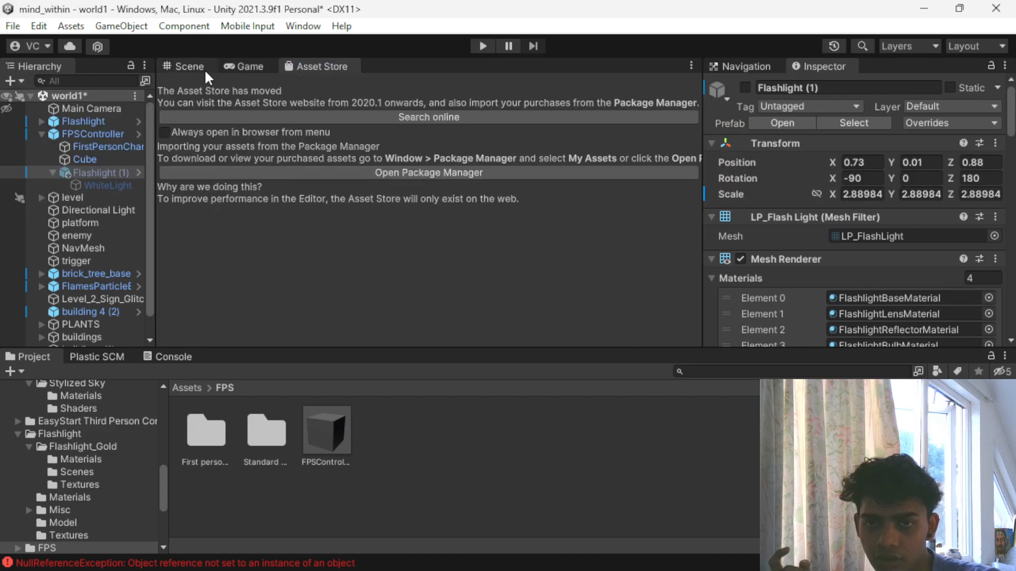
- Add a Box Collider component to the collectible Flashlight object in the scene
{"action": "left_click", "coordinate": [206, 66]}
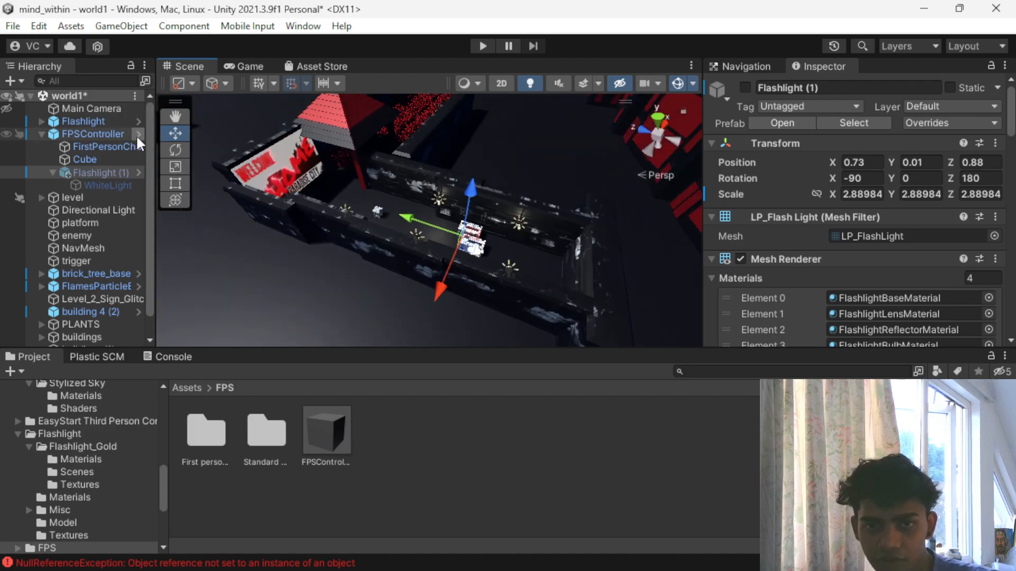
{"action": "left_click", "coordinate": [115, 122]}
{"action": "key", "text": "f"}
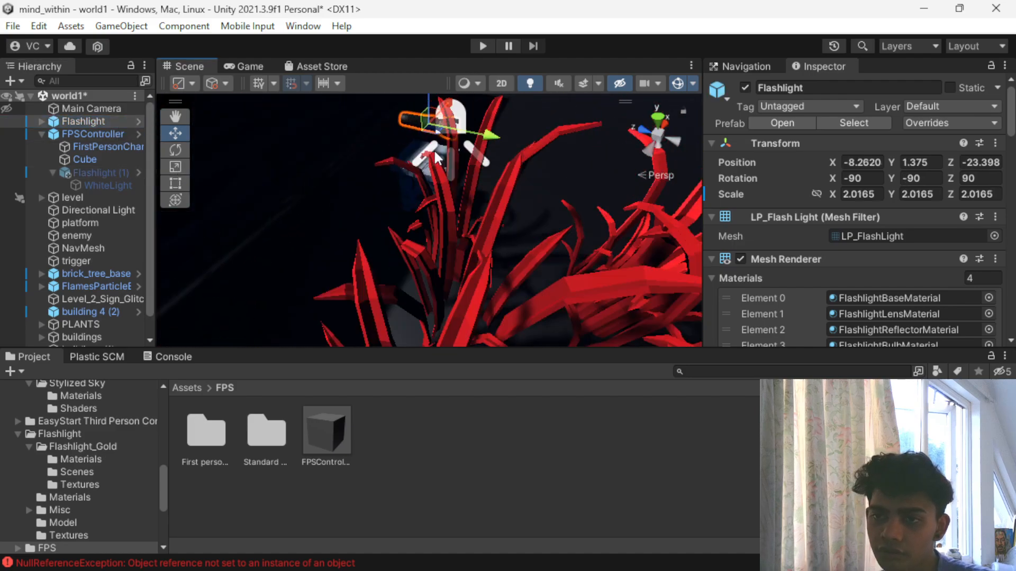
{"action": "scroll", "coordinate": [872, 234], "scroll_direction": "down", "scroll_amount": 5}
{"action": "scroll", "coordinate": [868, 233], "scroll_direction": "down", "scroll_amount": 15}
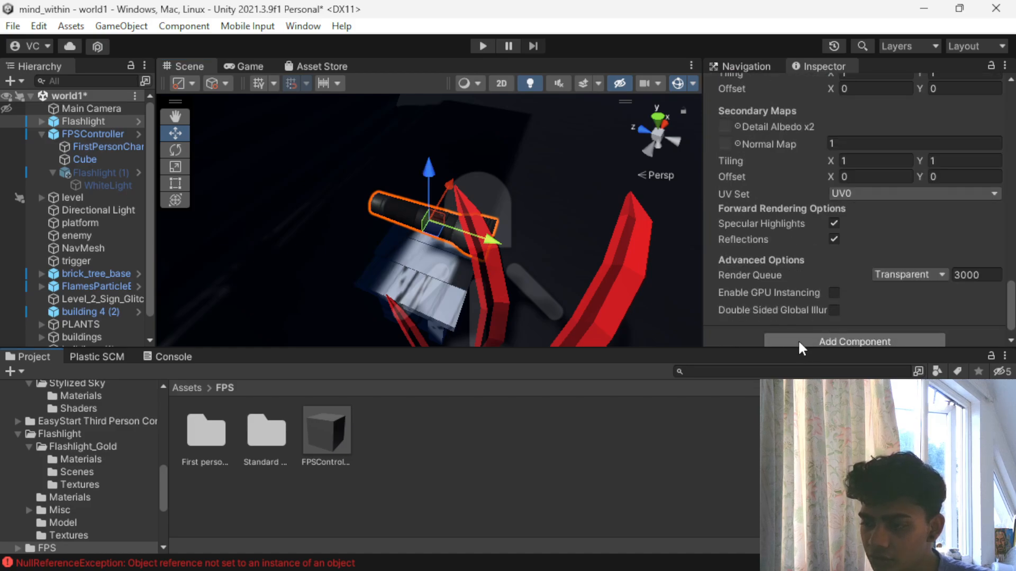
{"action": "left_click", "coordinate": [798, 339]}
{"action": "type", "text": "box"}
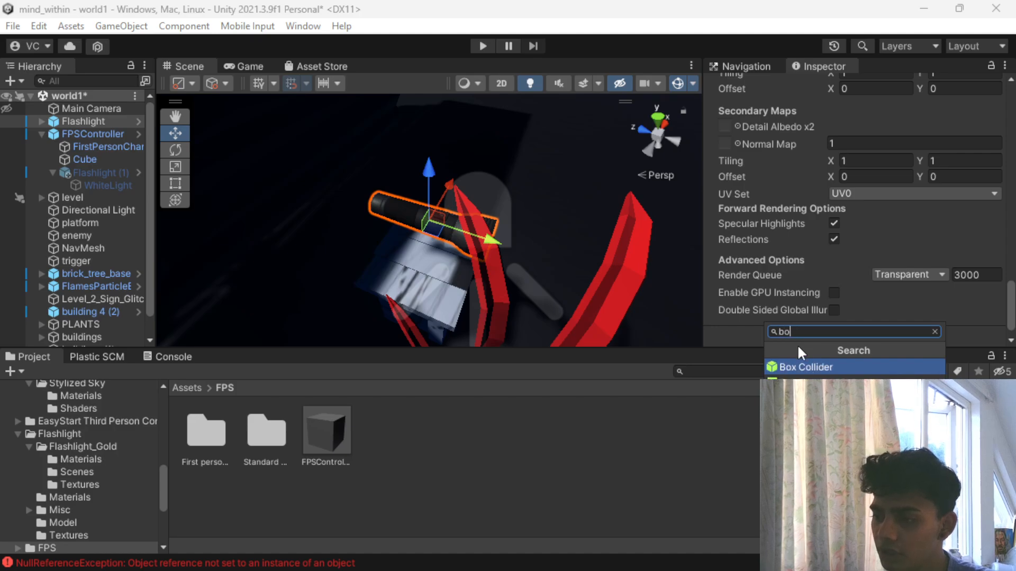
{"action": "key", "text": "Return"}
- Widen the Flashlight's Box Collider on both sides to an X size of about 0.58 and make it a trigger
{"action": "scroll", "coordinate": [562, 225], "scroll_direction": "down", "scroll_amount": 3}
{"action": "scroll", "coordinate": [826, 169], "scroll_direction": "up", "scroll_amount": 10}
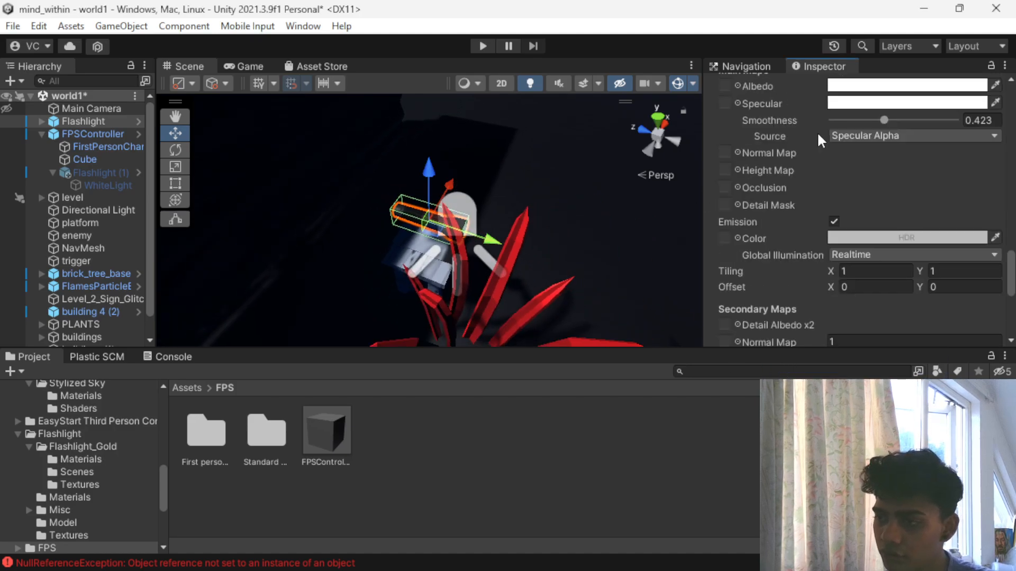
{"action": "scroll", "coordinate": [845, 219], "scroll_direction": "up", "scroll_amount": 2}
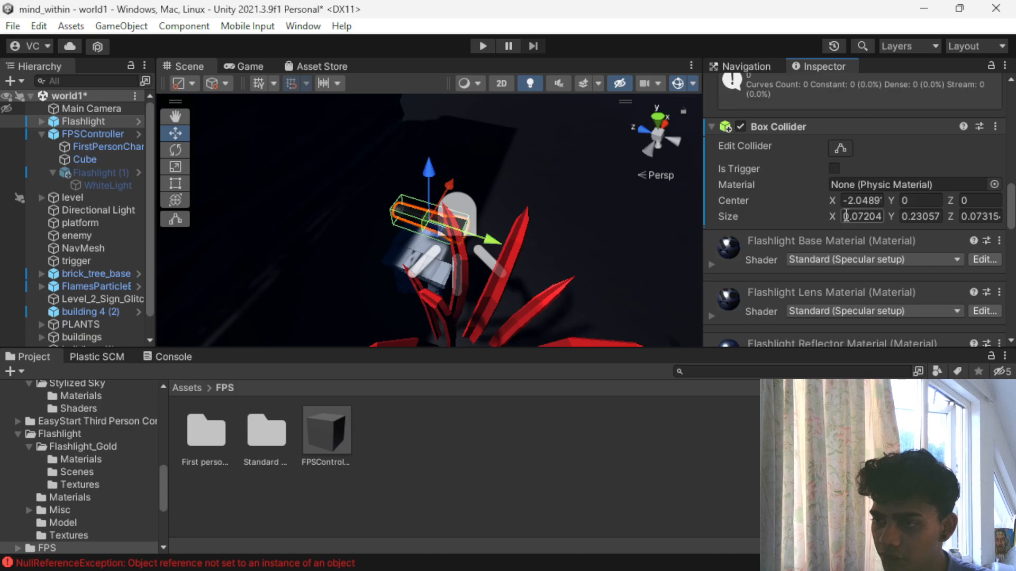
{"action": "left_click", "coordinate": [841, 148]}
{"action": "left_click_drag", "start_coordinate": [427, 232], "coordinate": [387, 300]}
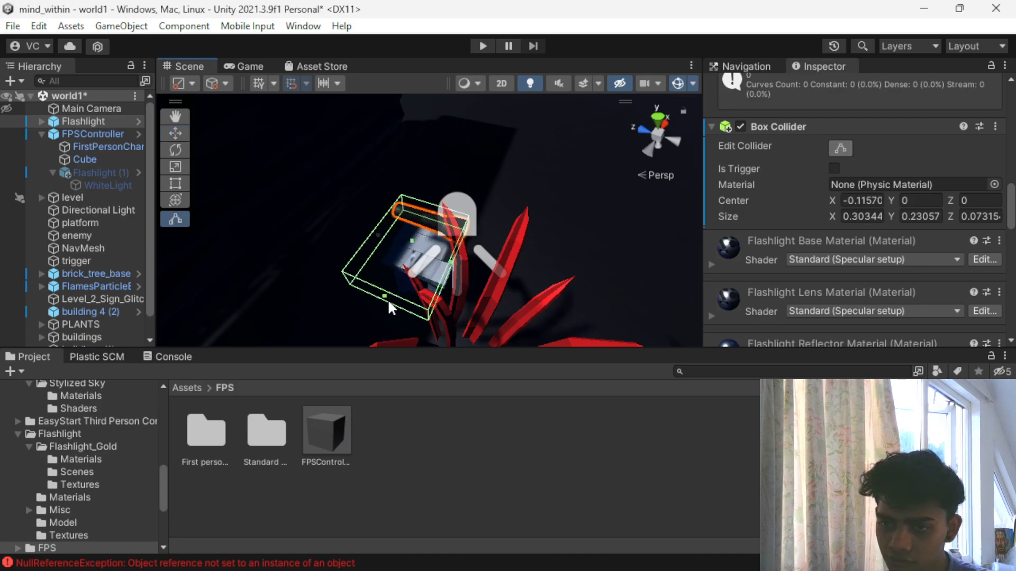
{"action": "scroll", "coordinate": [444, 212], "scroll_direction": "down", "scroll_amount": 2}
{"action": "left_click_drag", "start_coordinate": [486, 271], "coordinate": [515, 208], "text": "alt"}
{"action": "scroll", "coordinate": [814, 202], "scroll_direction": "down", "scroll_amount": 10}
{"action": "scroll", "coordinate": [805, 222], "scroll_direction": "down", "scroll_amount": 3}
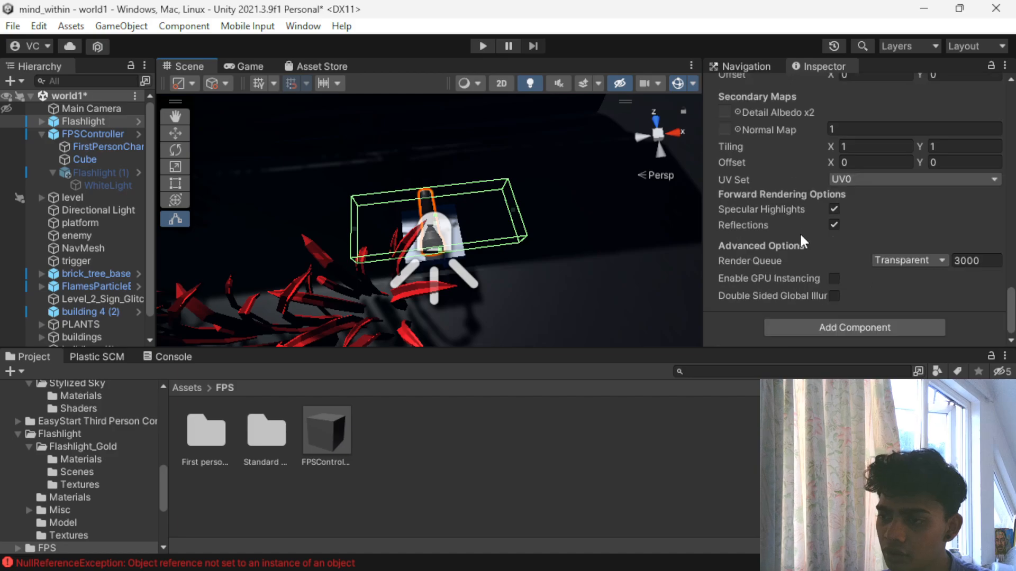
{"action": "scroll", "coordinate": [799, 240], "scroll_direction": "up", "scroll_amount": 15}
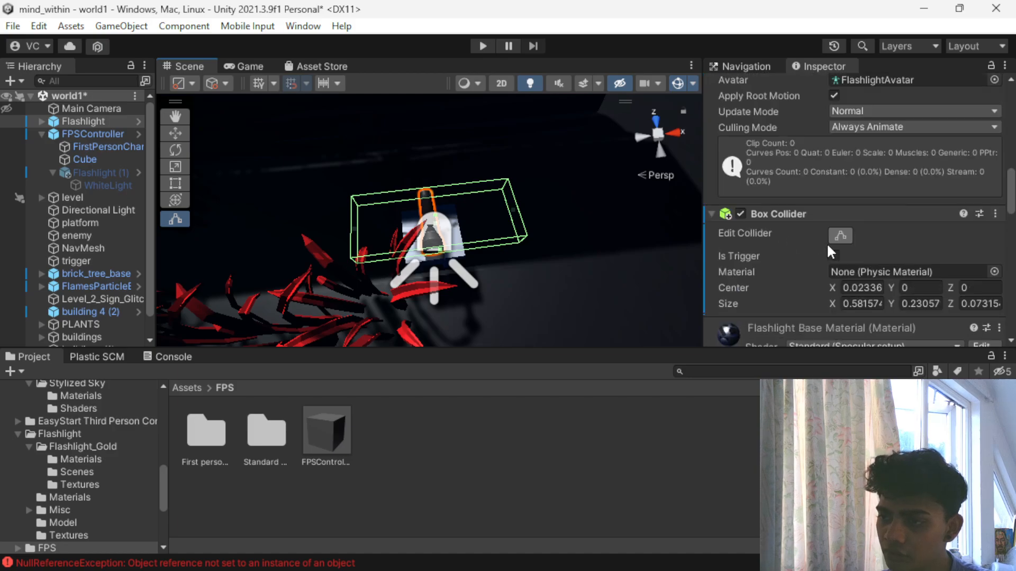
{"action": "scroll", "coordinate": [826, 249], "scroll_direction": "up", "scroll_amount": 8}
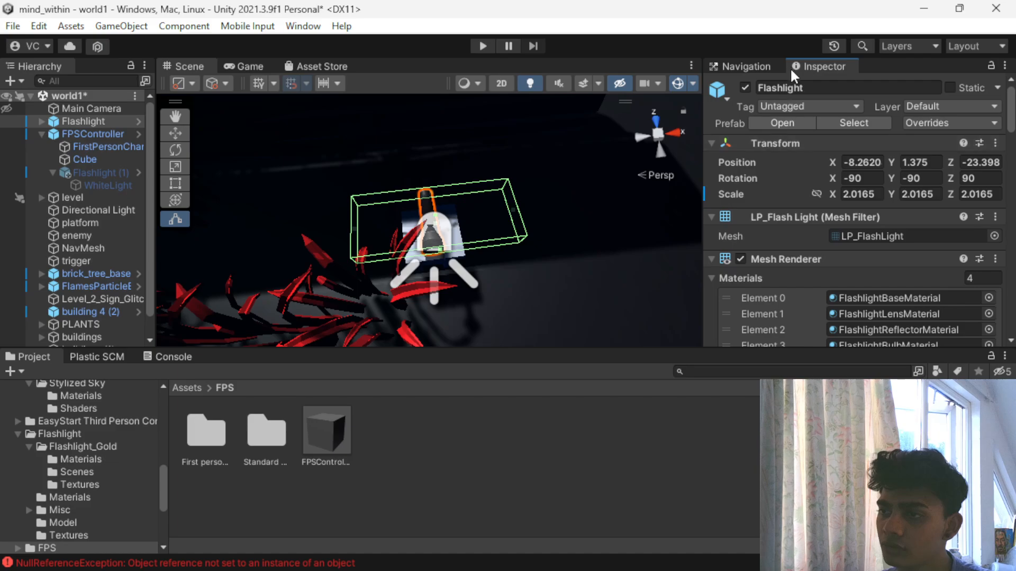
- Create a new tag named "light" in the project's Tags & Layers settings
{"action": "left_click", "coordinate": [771, 108]}
{"action": "left_click", "coordinate": [808, 271]}
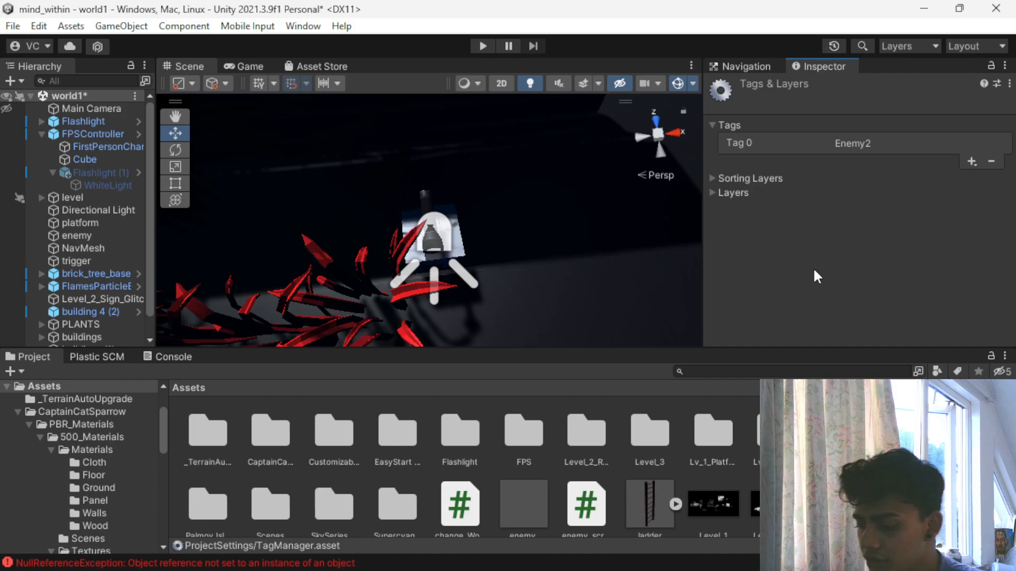
{"action": "left_click", "coordinate": [972, 161]}
{"action": "type", "text": "flashl"}
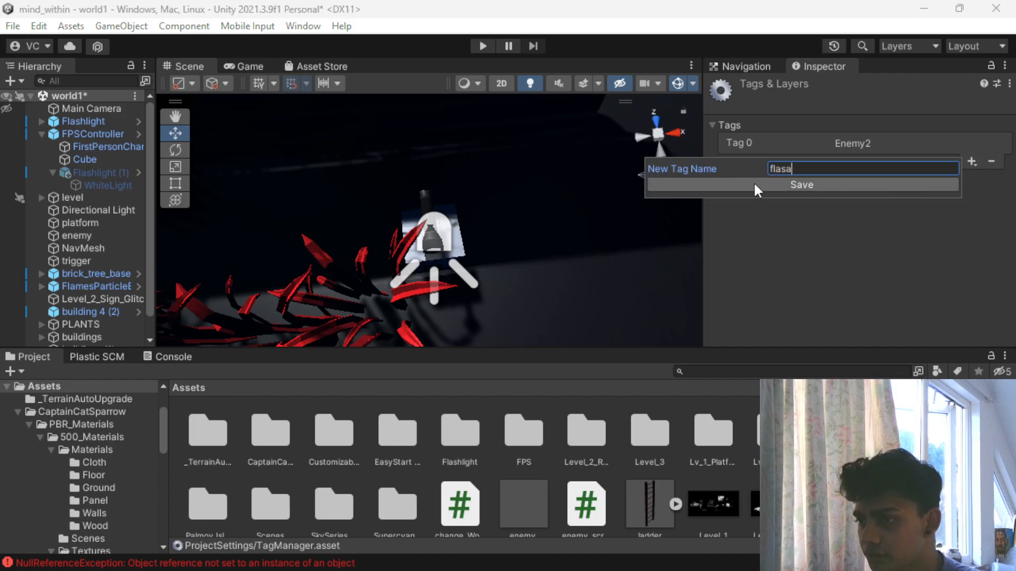
{"action": "type", "text": "igh"}
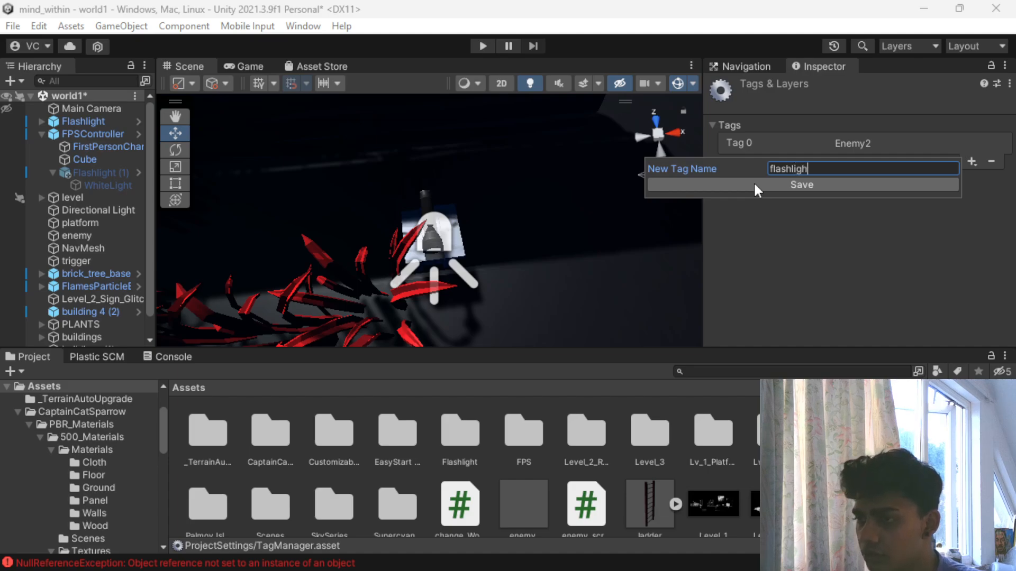
{"action": "key", "text": "BackSpace"}
{"action": "key", "text": "BackSpace"}
{"action": "key", "text": "BackSpace"}
{"action": "key", "text": "BackSpace"}
{"action": "key", "text": "BackSpace"}
{"action": "key", "text": "BackSpace"}
{"action": "key", "text": "BackSpace"}
{"action": "key", "text": "BackSpace"}
{"action": "key", "text": "BackSpace"}
{"action": "type", "text": "liight"}
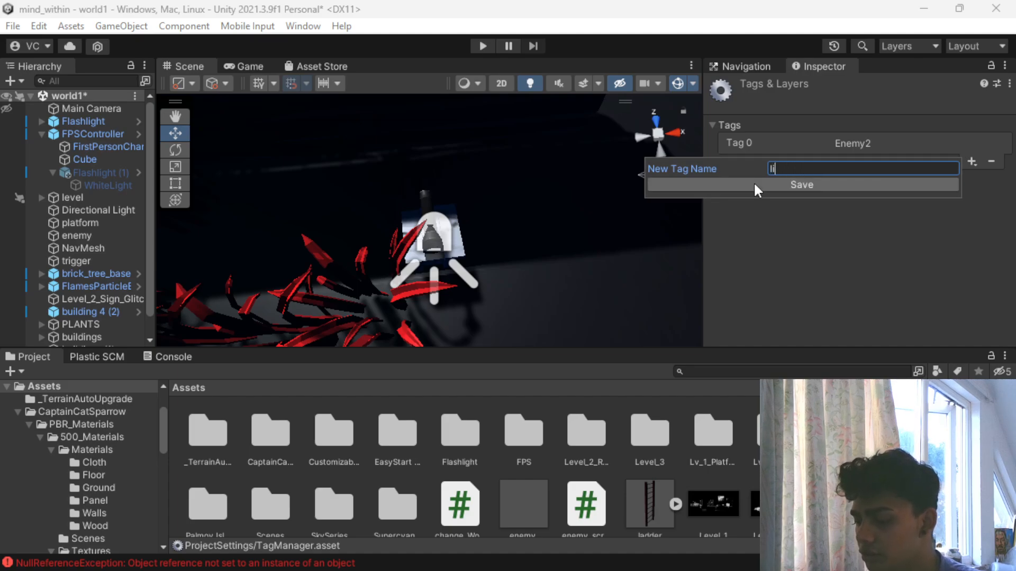
{"action": "key", "text": "BackSpace"}
{"action": "key", "text": "BackSpace"}
{"action": "key", "text": "BackSpace"}
{"action": "key", "text": "BackSpace"}
{"action": "key", "text": "BackSpace"}
{"action": "key", "text": "BackSpace"}
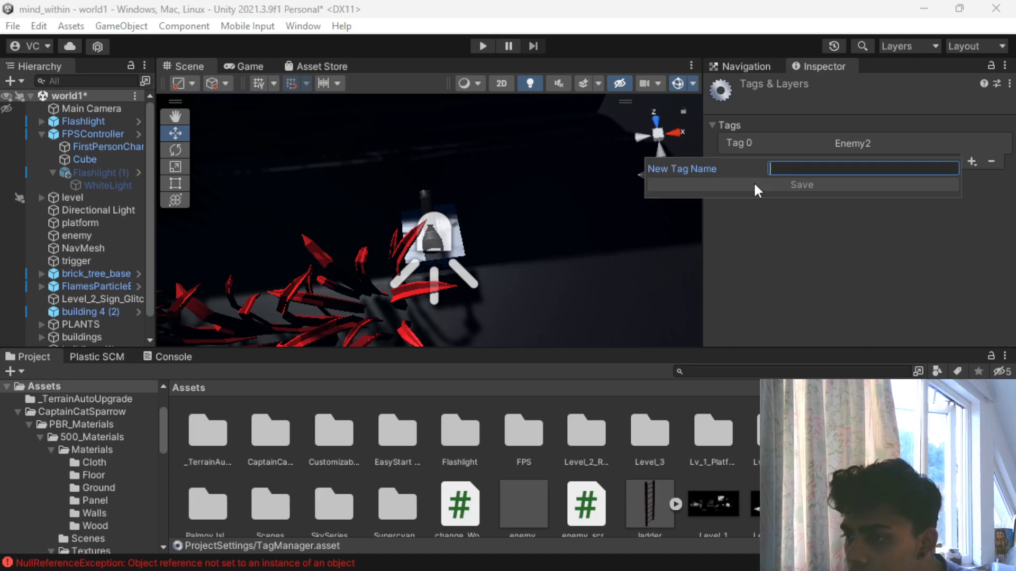
{"action": "type", "text": "light"}
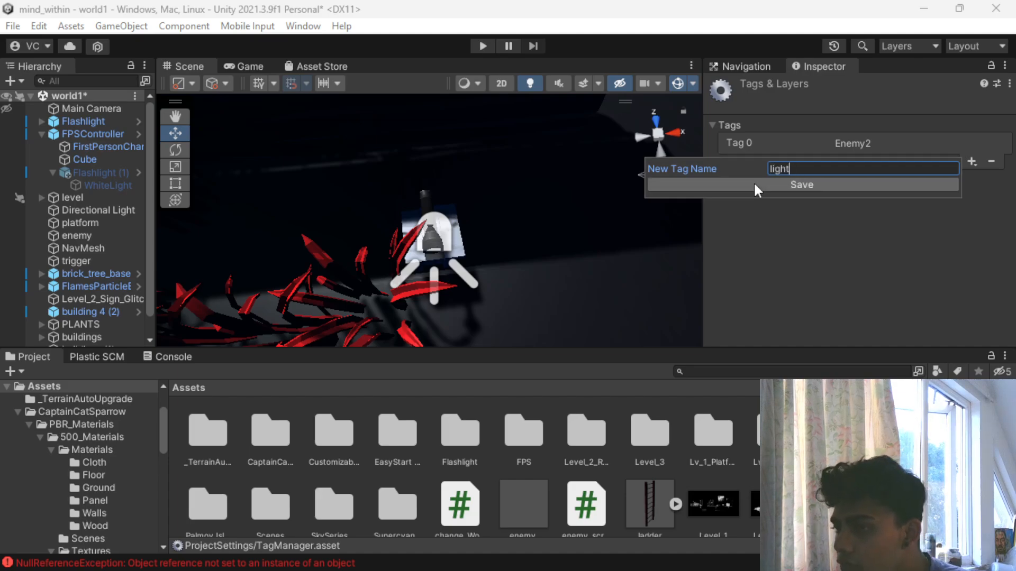
{"action": "left_click", "coordinate": [755, 184]}
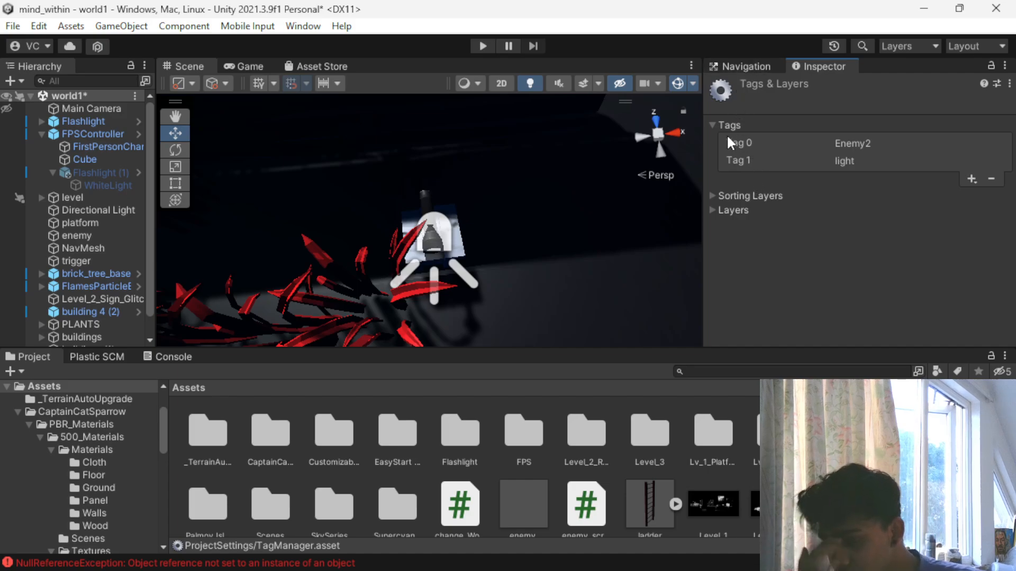
- Open the FPSController's FirstPersonController script in Visual Studio and go to the flashlight tag check and the collectflashlight() function
{"action": "left_click", "coordinate": [83, 121]}
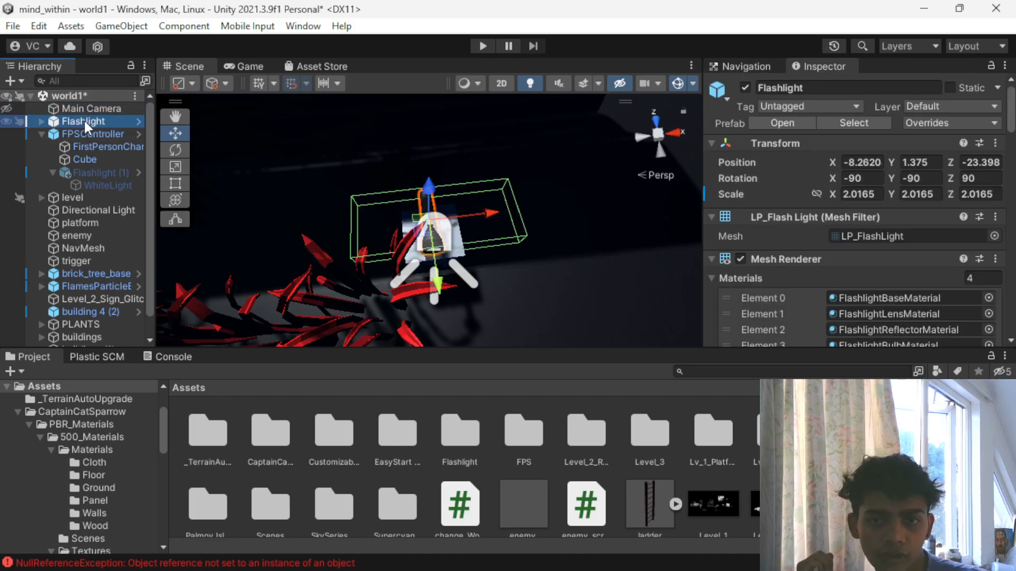
{"action": "scroll", "coordinate": [881, 218], "scroll_direction": "down", "scroll_amount": 5}
{"action": "scroll", "coordinate": [868, 274], "scroll_direction": "down", "scroll_amount": 5}
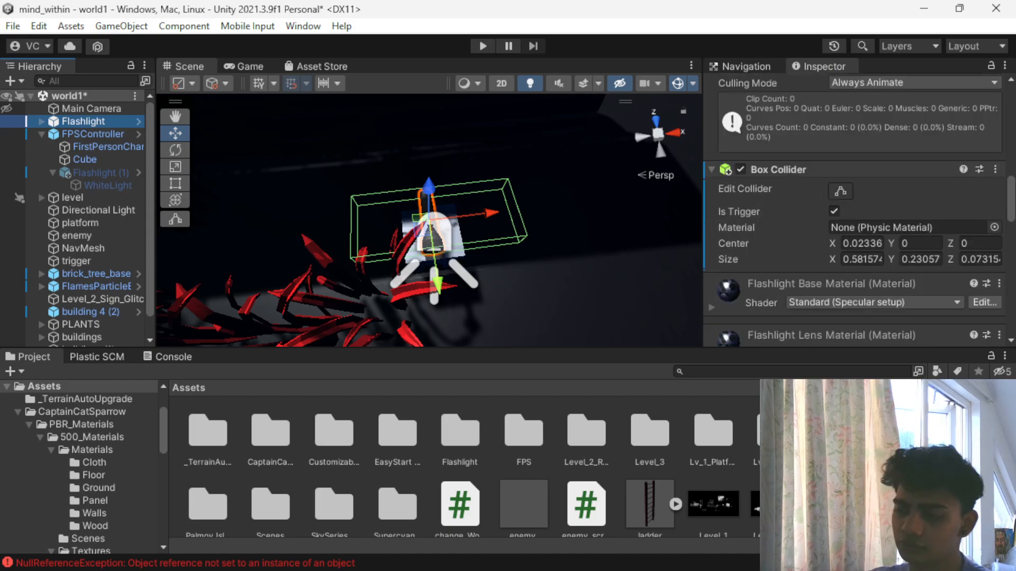
{"action": "scroll", "coordinate": [578, 465], "scroll_direction": "down", "scroll_amount": 2}
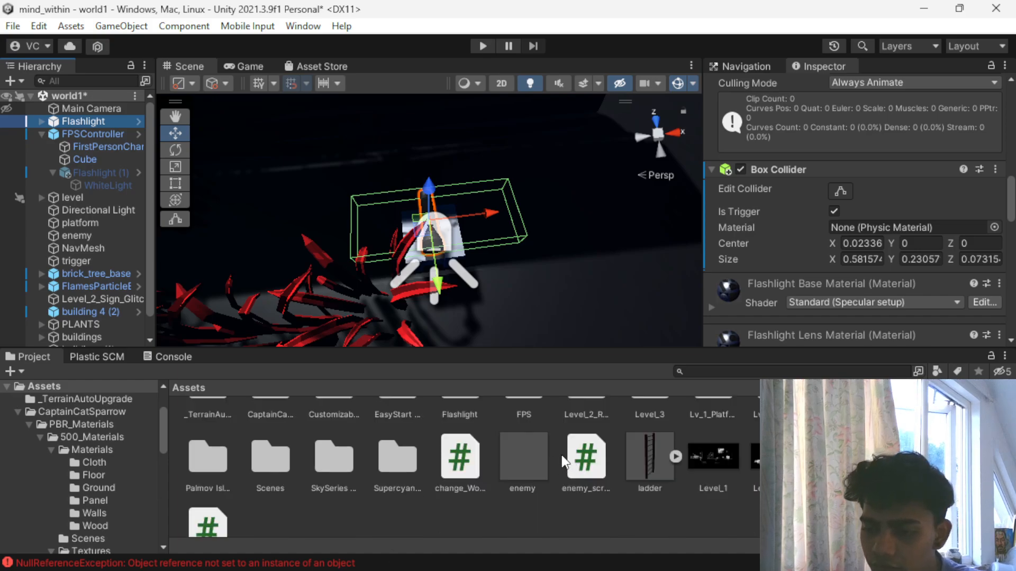
{"action": "scroll", "coordinate": [79, 465], "scroll_direction": "up", "scroll_amount": 2}
{"action": "left_click", "coordinate": [93, 134]}
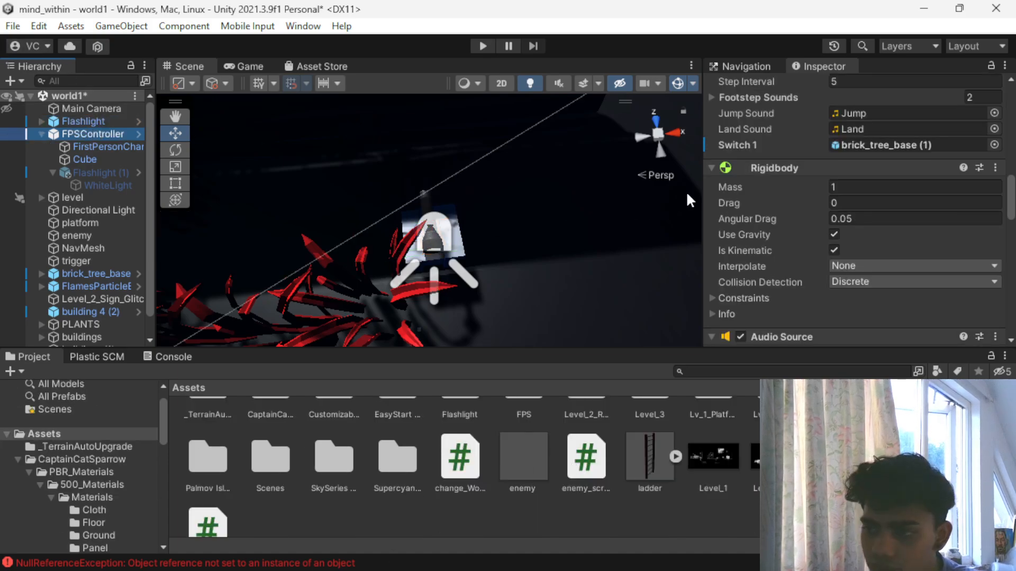
{"action": "scroll", "coordinate": [875, 271], "scroll_direction": "down", "scroll_amount": 10}
{"action": "scroll", "coordinate": [844, 253], "scroll_direction": "up", "scroll_amount": 10}
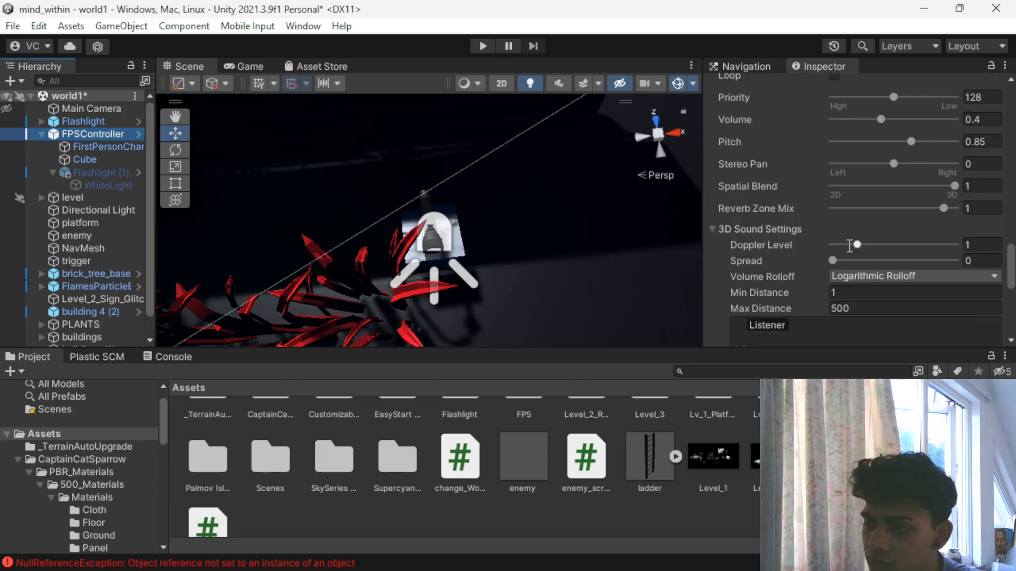
{"action": "scroll", "coordinate": [849, 247], "scroll_direction": "down", "scroll_amount": 3}
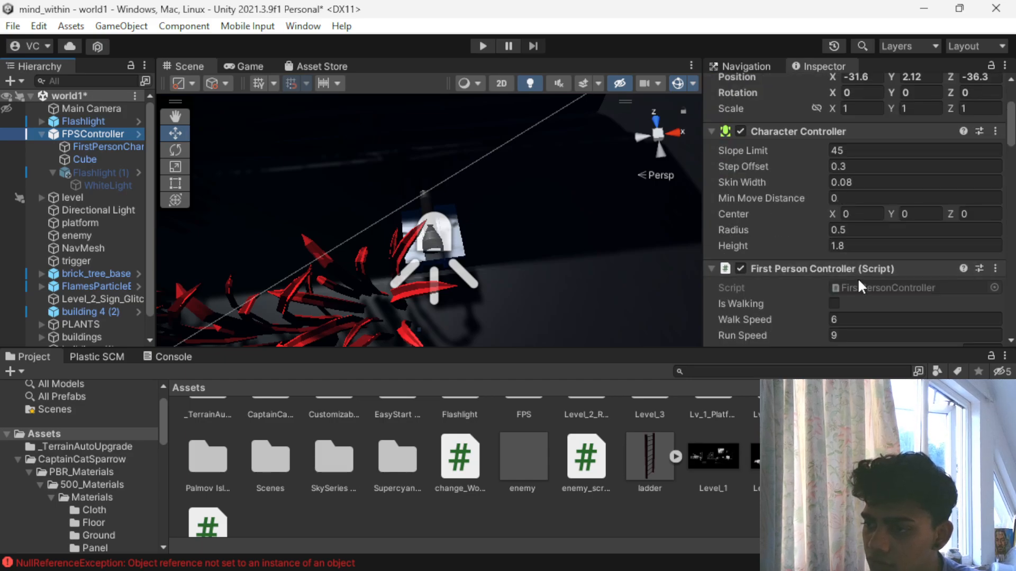
{"action": "double_click", "coordinate": [857, 285]}
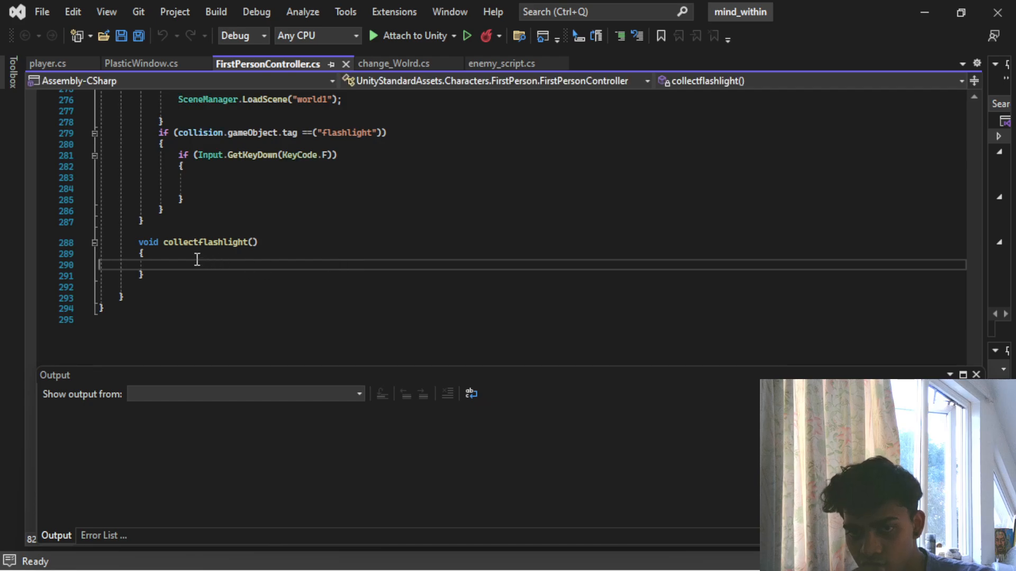
{"action": "left_click", "coordinate": [210, 254]}
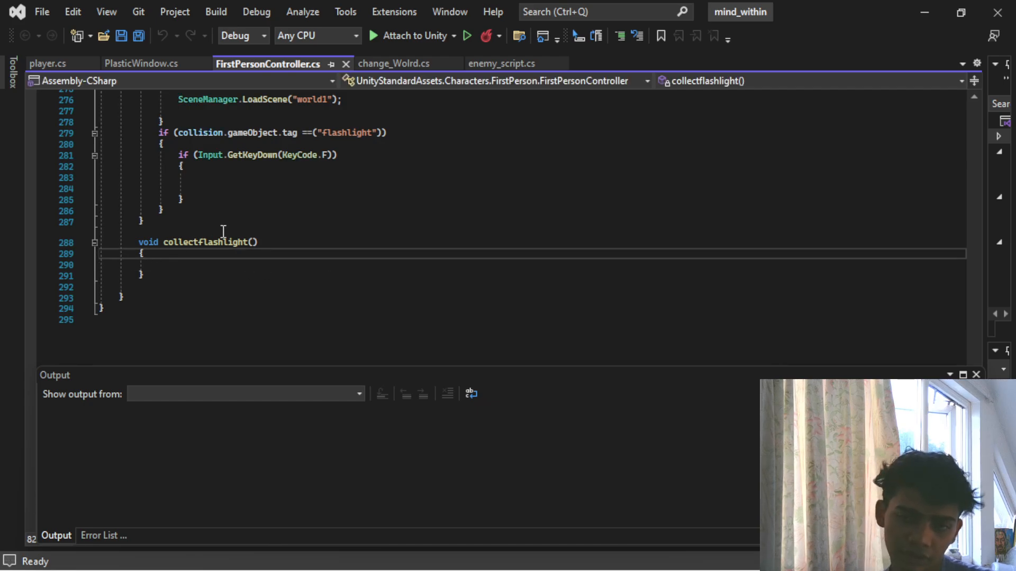
{"action": "scroll", "coordinate": [223, 233], "scroll_direction": "up", "scroll_amount": 2}
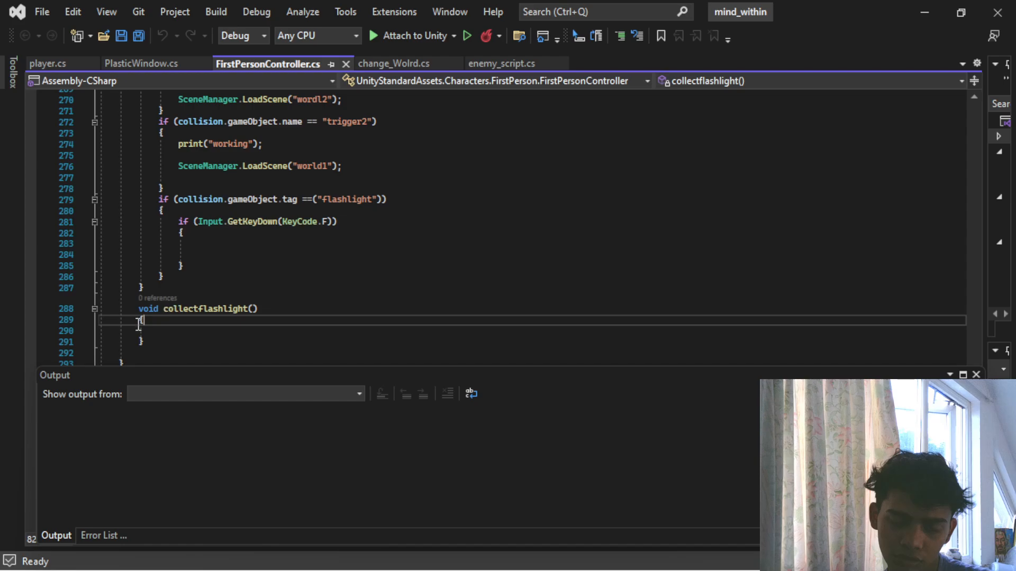
- Change the flashlight tag check in OnTriggerEnter to compare against "light" and add a blank line in its KeyCode.F block
{"action": "left_click", "coordinate": [174, 329]}
{"action": "left_click", "coordinate": [202, 235]}
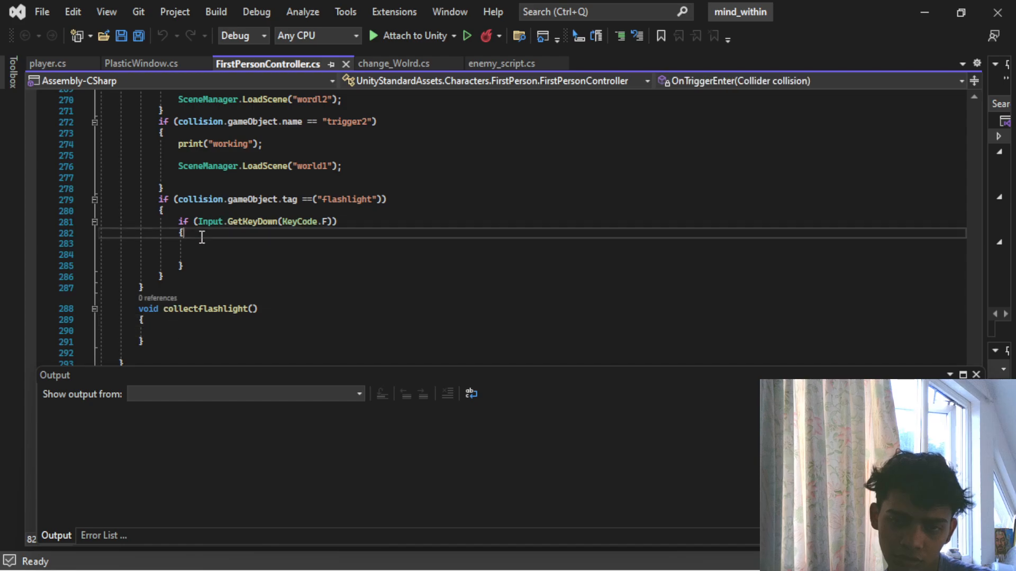
{"action": "key", "text": "Return"}
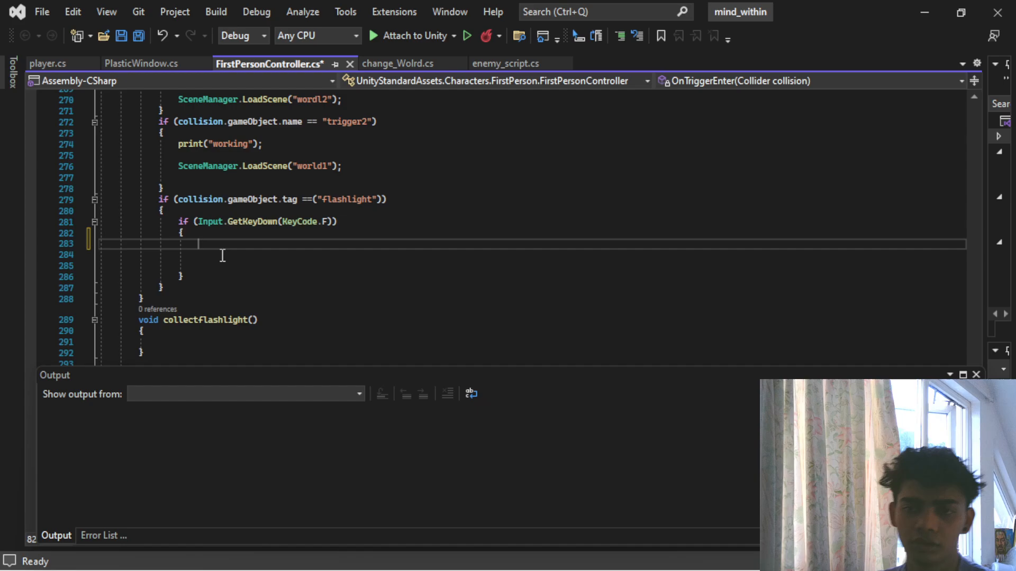
{"action": "left_click", "coordinate": [344, 200]}
{"action": "key", "text": "BackSpace"}
{"action": "key", "text": "BackSpace"}
{"action": "key", "text": "BackSpace"}
{"action": "key", "text": "BackSpace"}
{"action": "key", "text": "BackSpace"}
{"action": "left_click", "coordinate": [211, 241]}
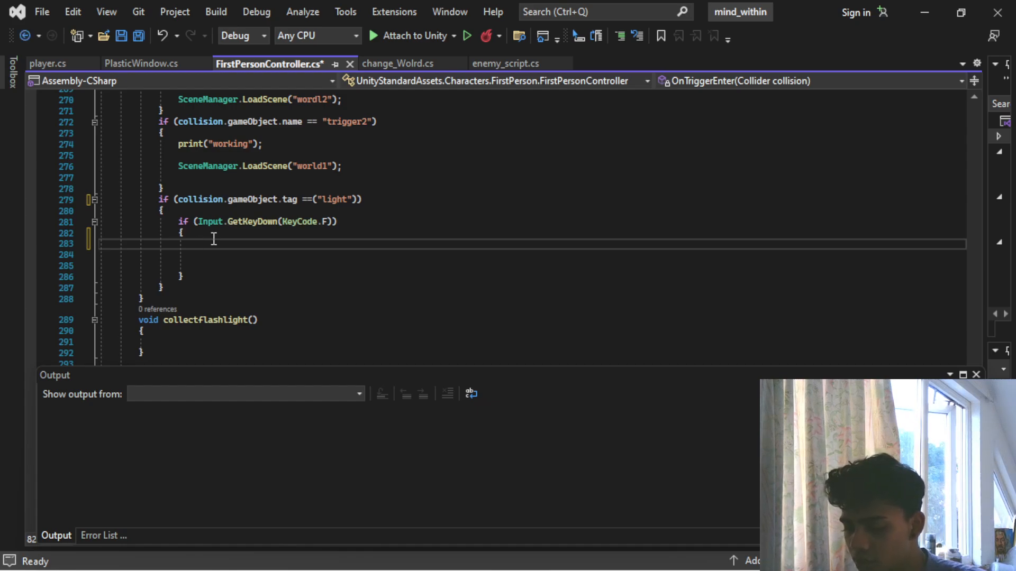
{"action": "type", "text": "gam"}
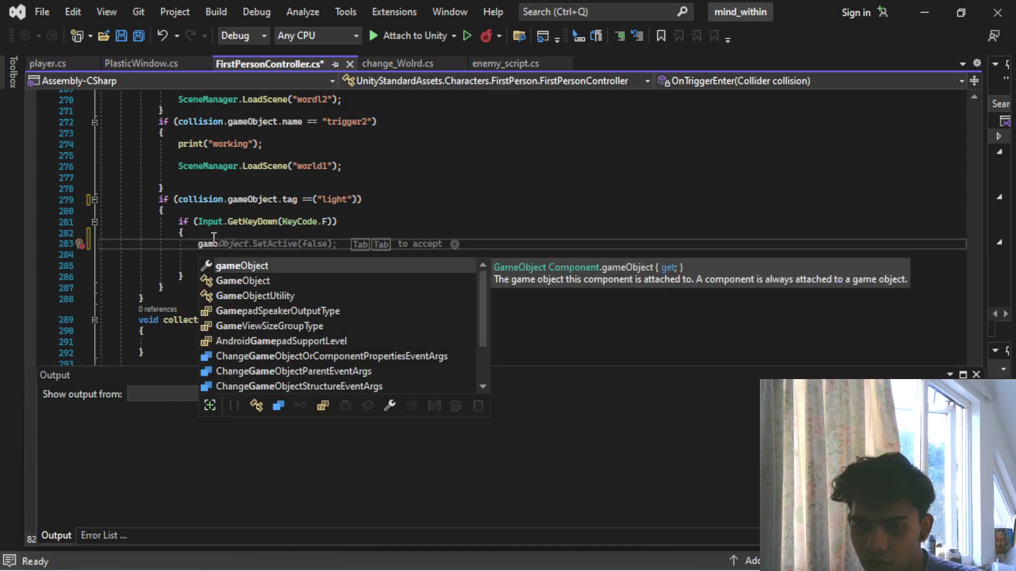
{"action": "key", "text": "BackSpace"}
{"action": "key", "text": "BackSpace"}
{"action": "key", "text": "BackSpace"}
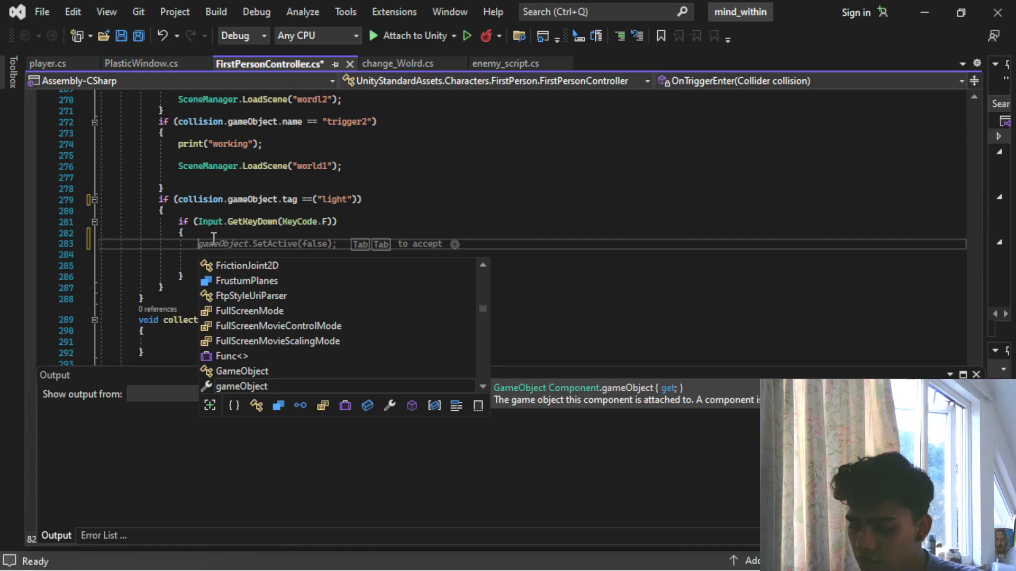
{"action": "type", "text": "gam"}
{"action": "key", "text": "Tab"}
{"action": "type", "text": "."}
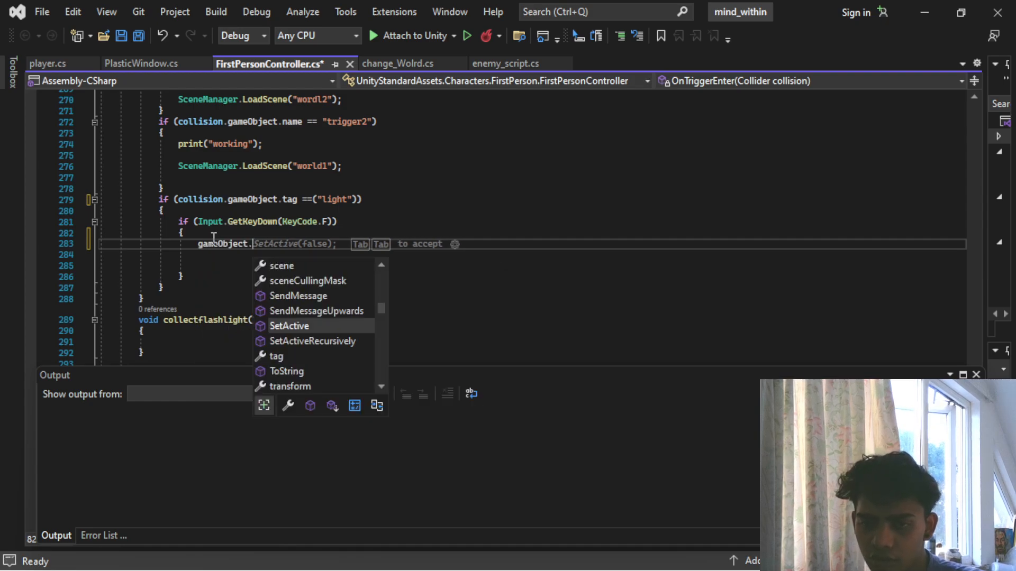
{"action": "type", "text": "tag"}
{"action": "key", "text": "Escape"}
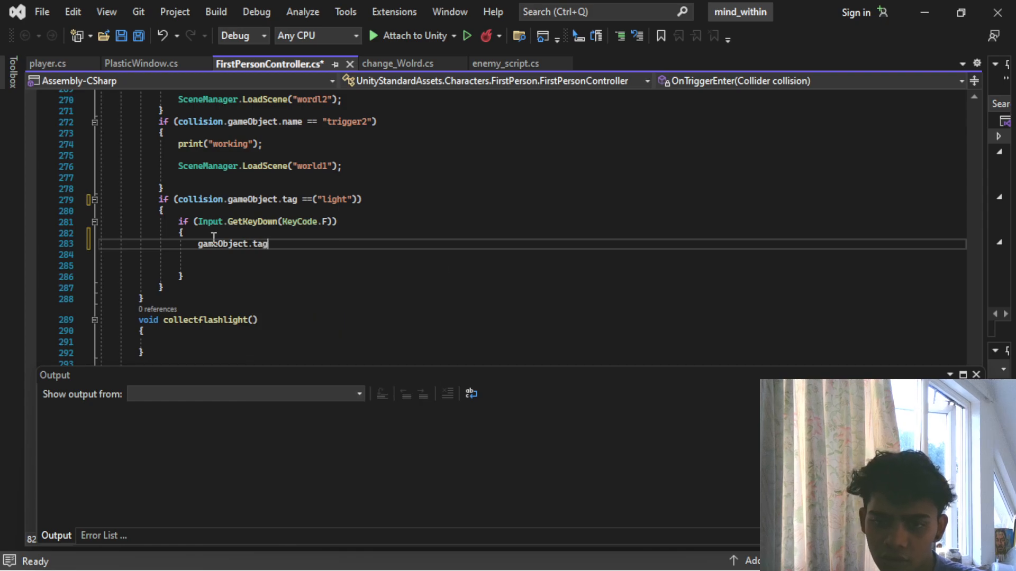
{"action": "type", "text": "com"}
{"action": "key", "text": "Tab"}
{"action": "type", "text": "("}
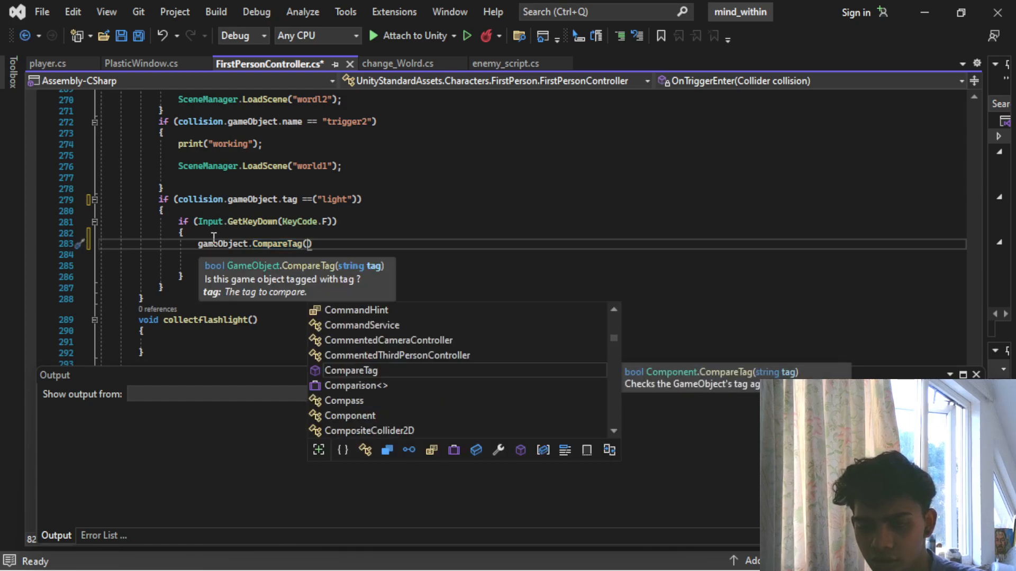
{"action": "type", "text": "se"}
{"action": "key", "text": "BackSpace"}
{"action": "key", "text": "BackSpace"}
{"action": "key", "text": "BackSpace"}
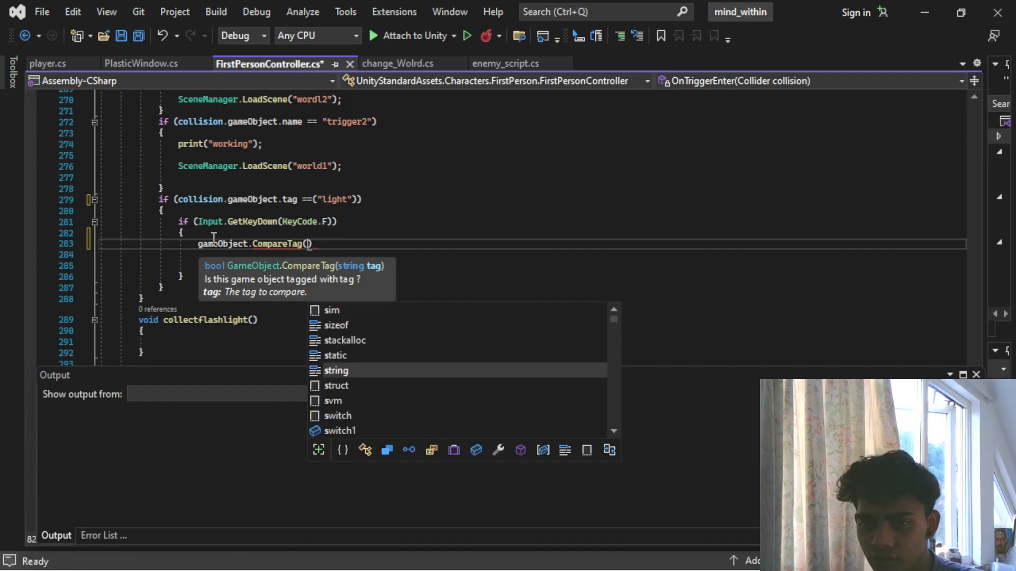
{"action": "type", "text": ".set"}
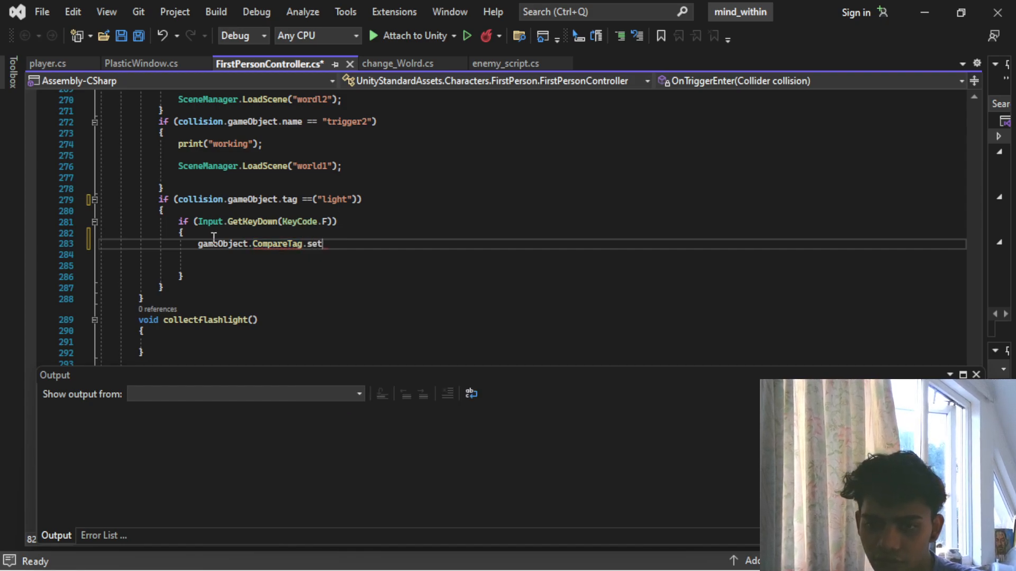
{"action": "key", "text": "BackSpace"}
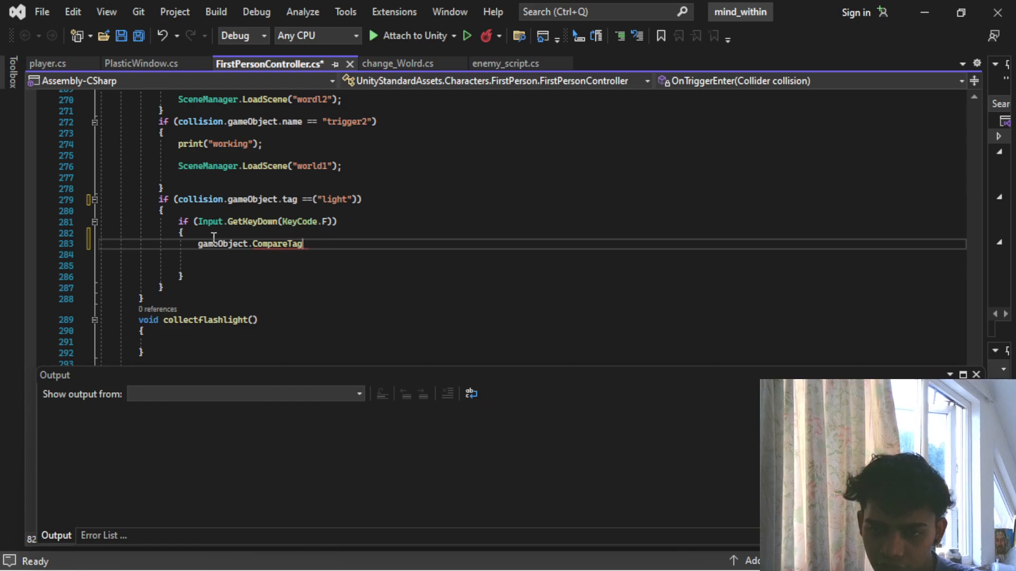
{"action": "type", "text": "."}
{"action": "type", "text": "(s"}
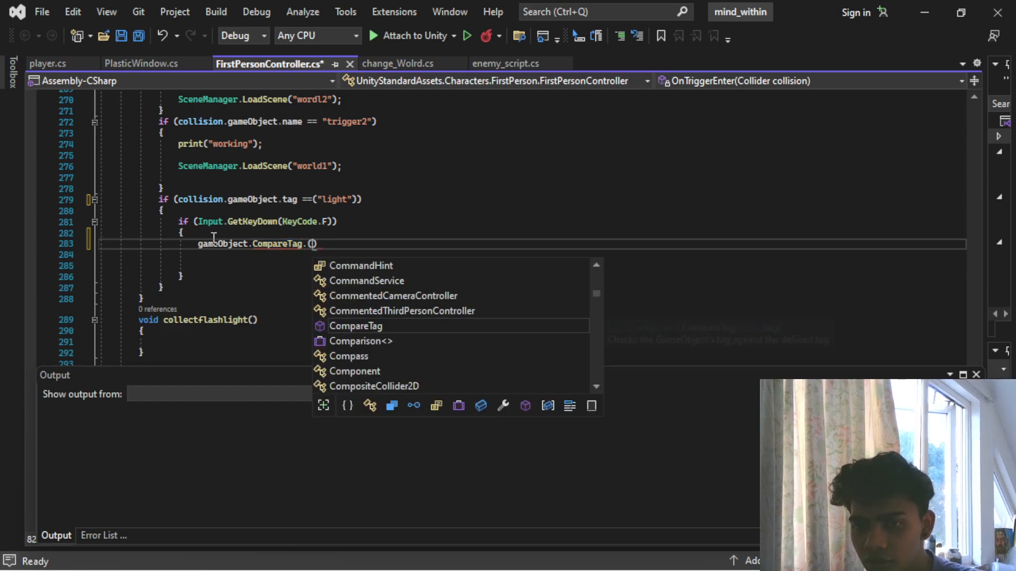
{"action": "key", "text": "BackSpace"}
{"action": "type", "text": ")se"}
{"action": "key", "text": "BackSpace"}
{"action": "key", "text": "BackSpace"}
{"action": "key", "text": "BackSpace"}
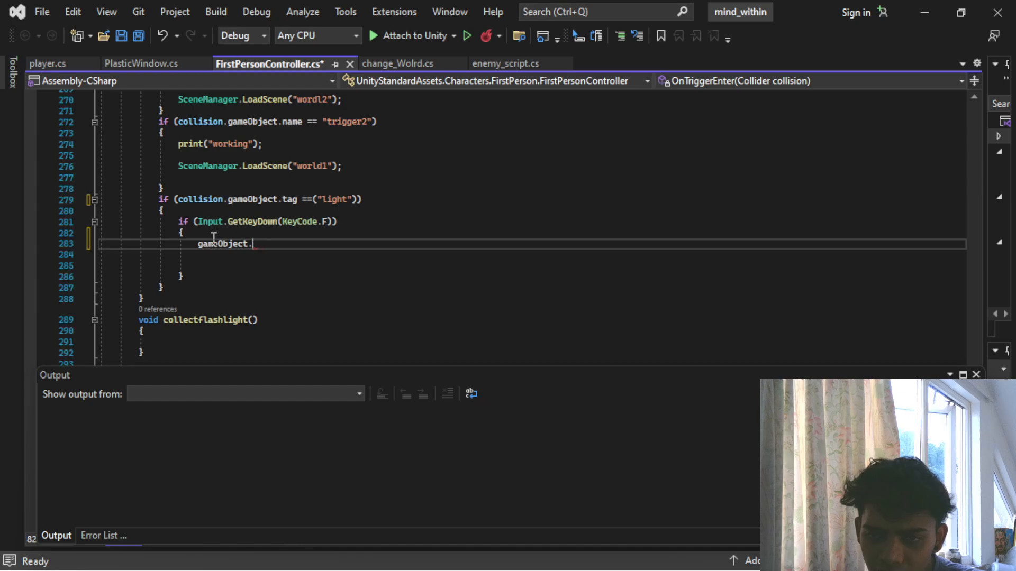
{"action": "type", "text": "tag"}
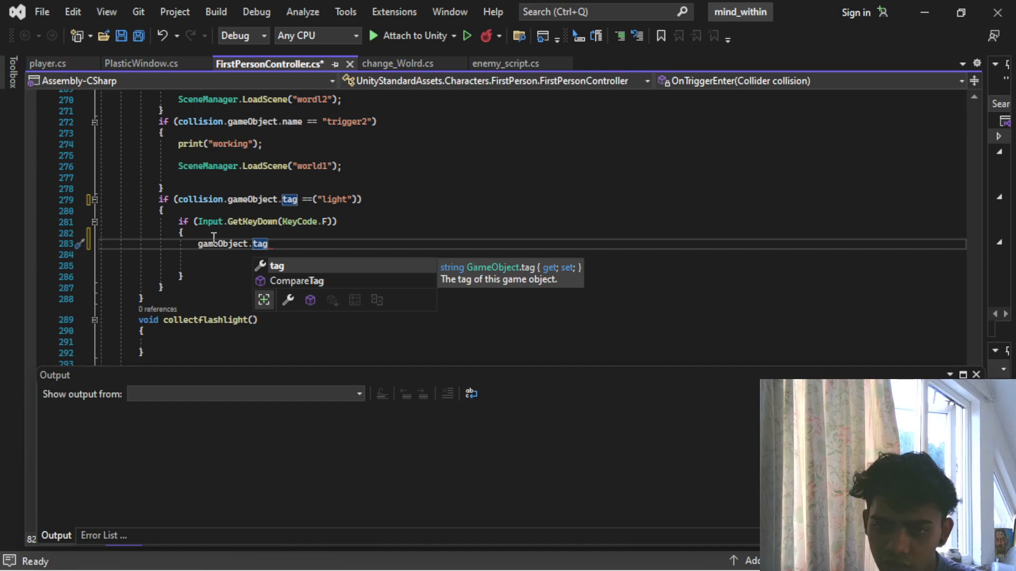
{"action": "type", "text": " s"}
{"action": "key", "text": "BackSpace"}
{"action": "key", "text": "BackSpace"}
{"action": "key", "text": "BackSpace"}
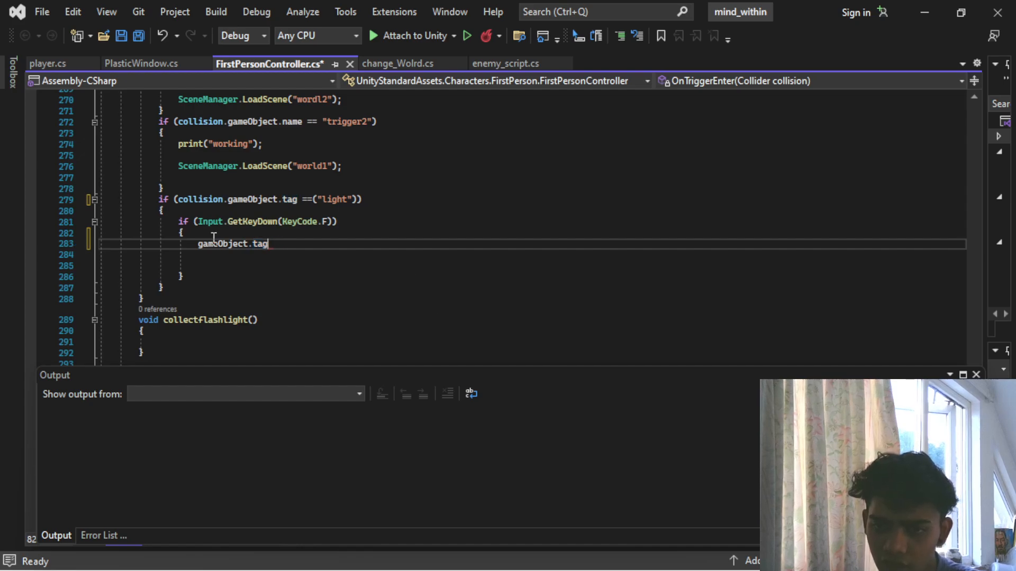
{"action": "type", "text": "(se"}
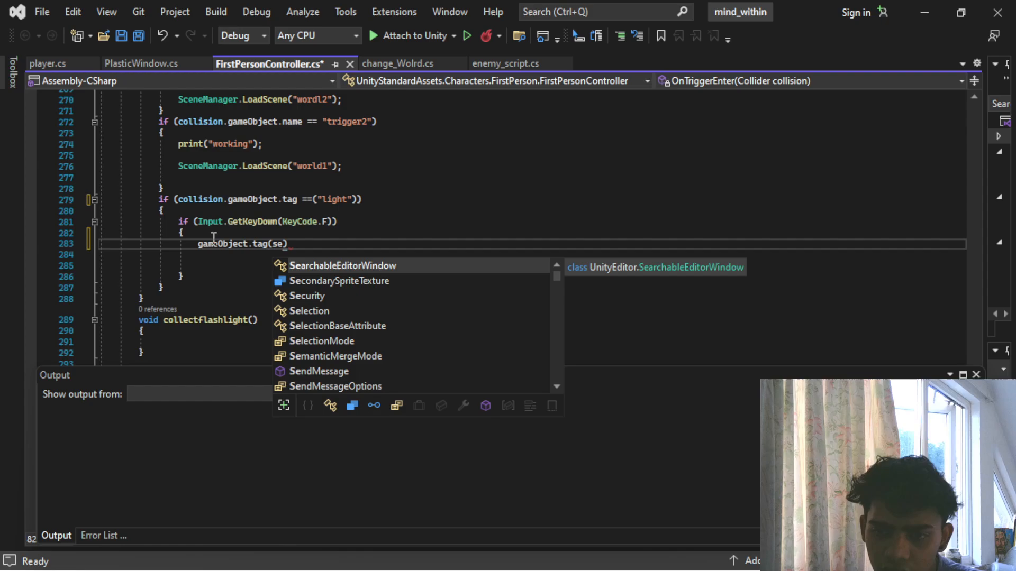
{"action": "type", "text": "t"}
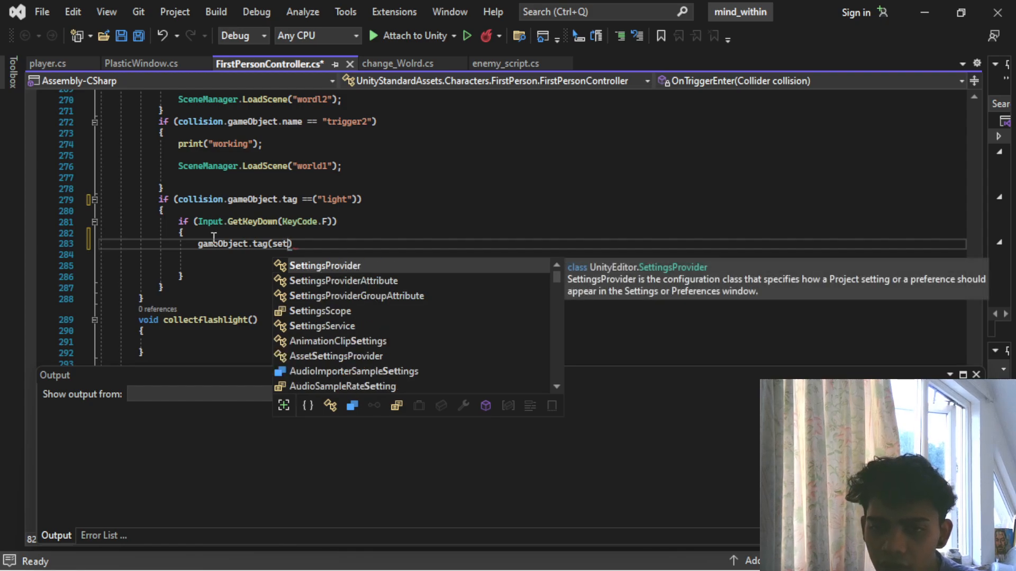
{"action": "type", "text": "ac"}
{"action": "key", "text": "BackSpace"}
{"action": "key", "text": "BackSpace"}
{"action": "key", "text": "BackSpace"}
{"action": "key", "text": "BackSpace"}
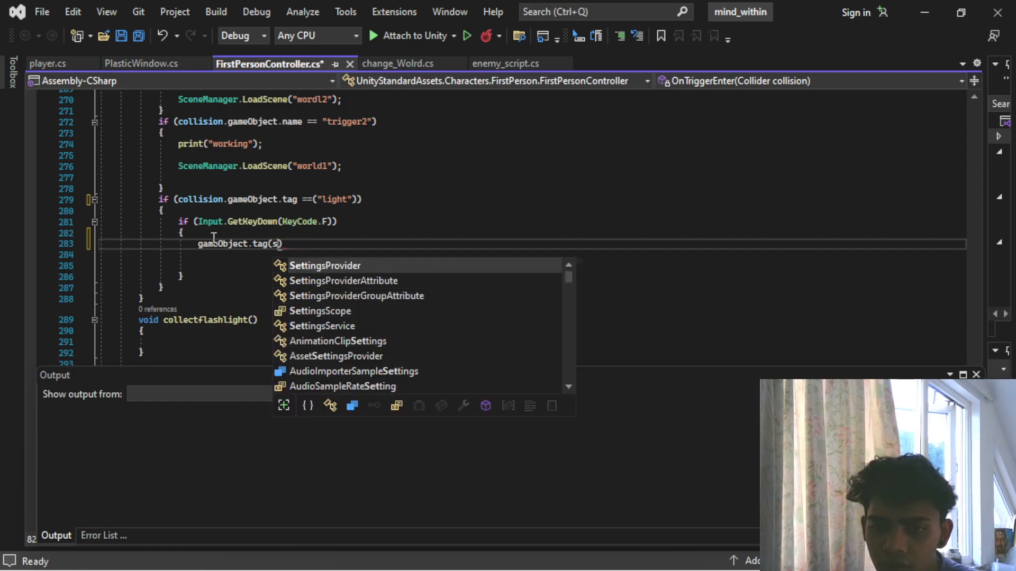
{"action": "key", "text": "BackSpace"}
{"action": "key", "text": "BackSpace"}
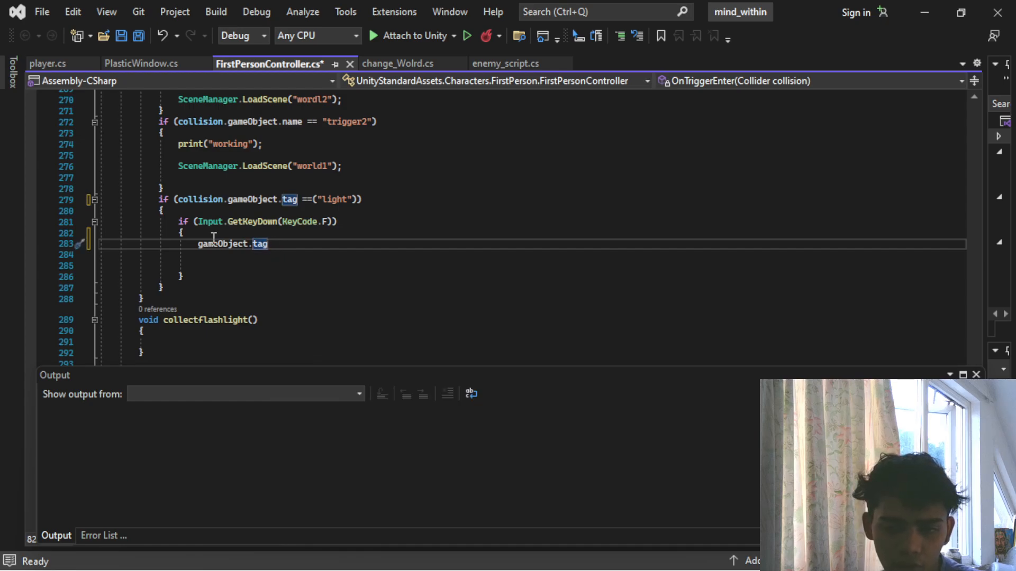
{"action": "key", "text": "BackSpace"}
{"action": "key", "text": "BackSpace"}
{"action": "key", "text": "BackSpace"}
{"action": "key", "text": "BackSpace"}
{"action": "key", "text": "BackSpace"}
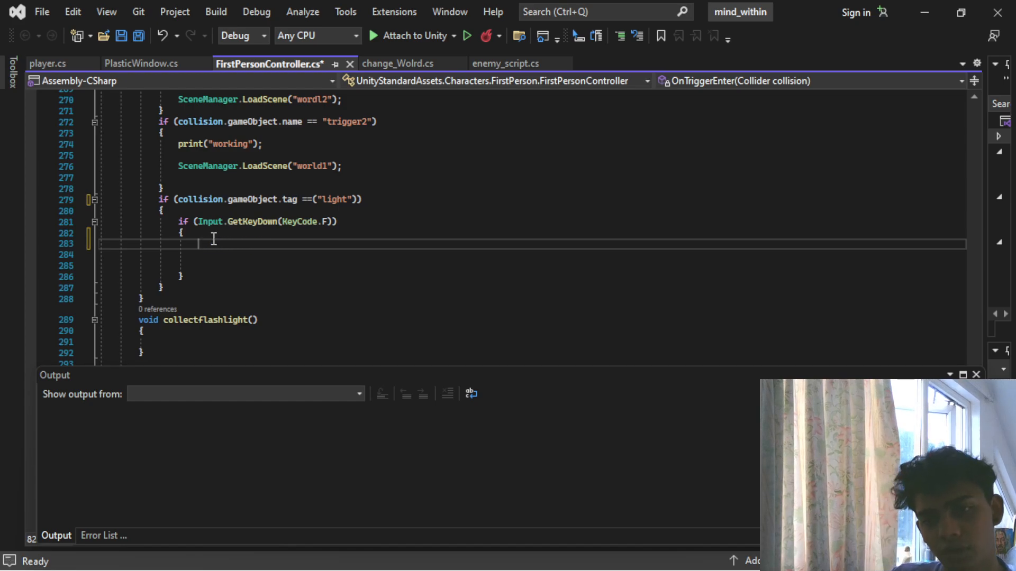
- Declare a public GameObject field named light below switch1 in the FirstPersonController class and save the script
{"action": "scroll", "coordinate": [213, 238], "scroll_direction": "up", "scroll_amount": 20}
{"action": "scroll", "coordinate": [214, 238], "scroll_direction": "up", "scroll_amount": 20}
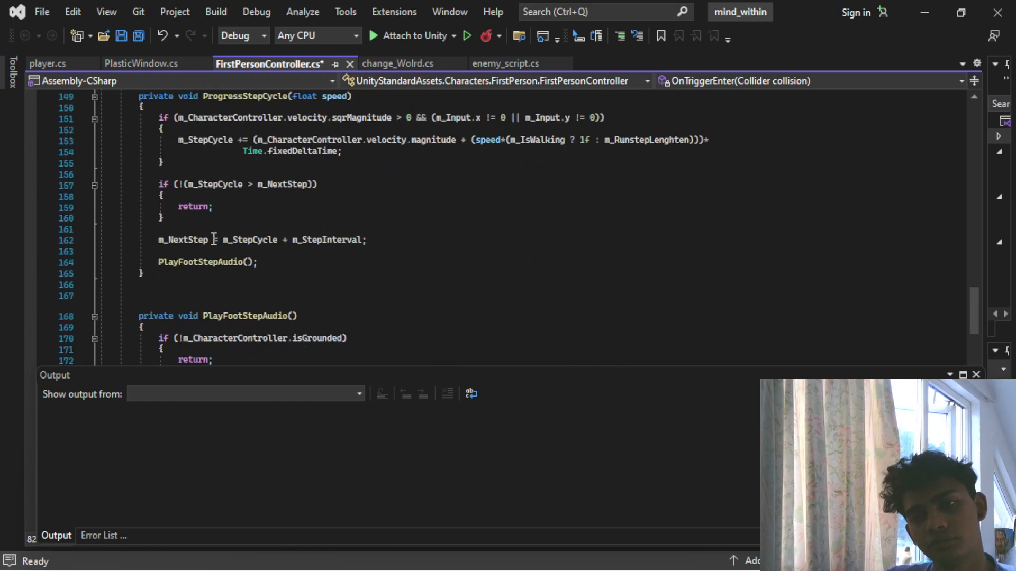
{"action": "scroll", "coordinate": [214, 238], "scroll_direction": "up", "scroll_amount": 20}
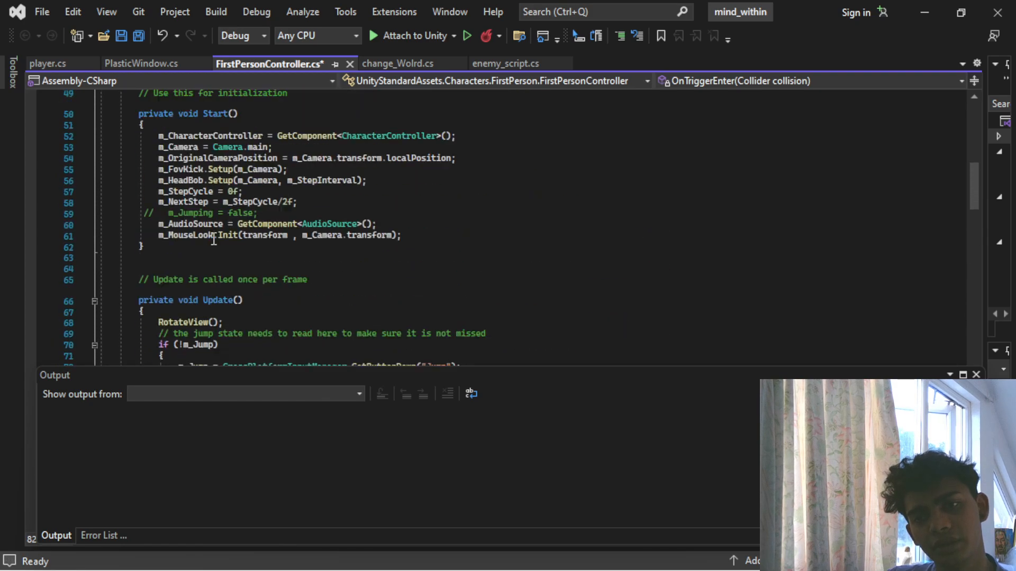
{"action": "scroll", "coordinate": [220, 242], "scroll_direction": "down", "scroll_amount": 10}
{"action": "left_click", "coordinate": [290, 219]}
{"action": "key", "text": "Return"}
{"action": "type", "text": "pu"}
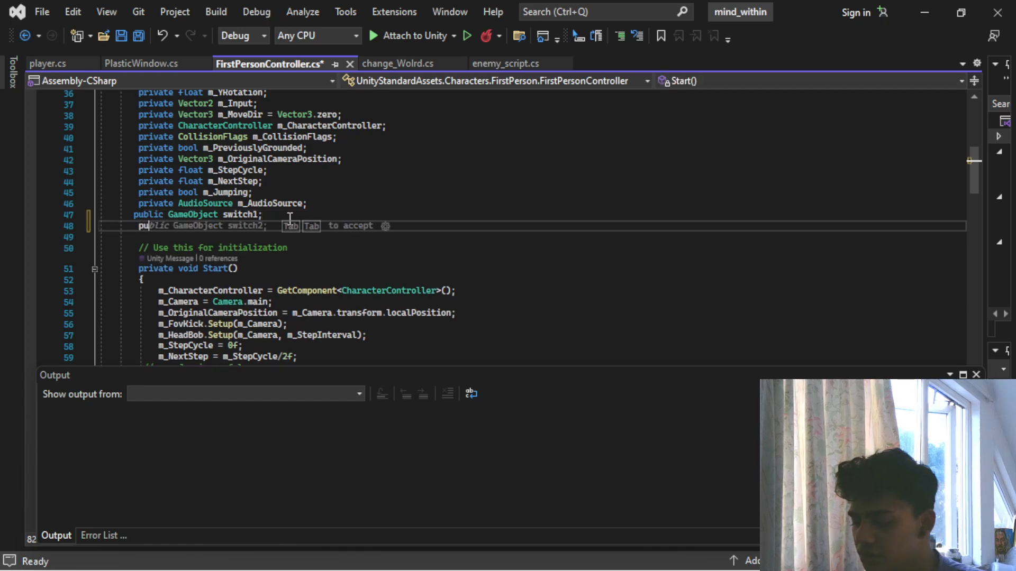
{"action": "type", "text": "blic Gam"}
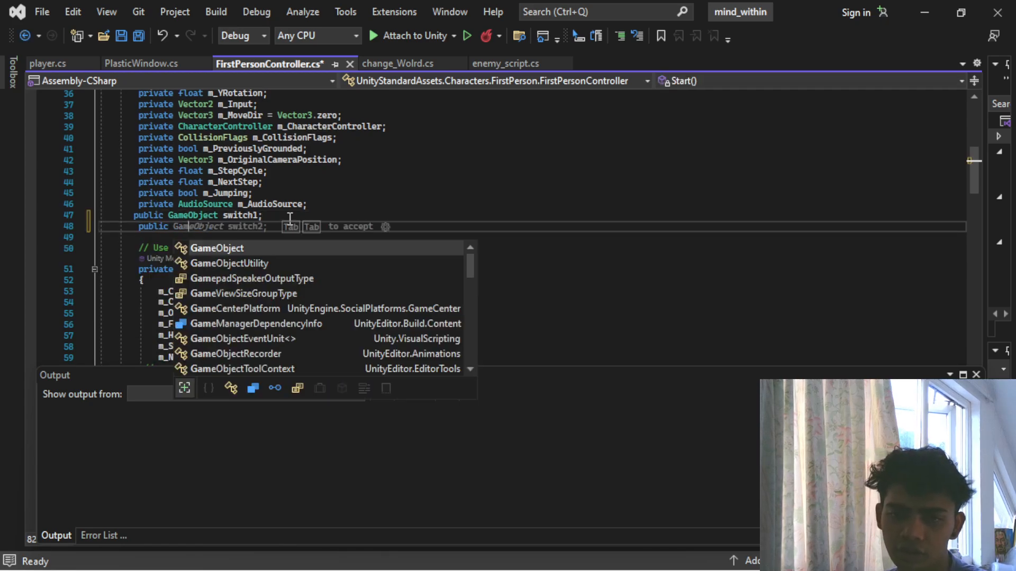
{"action": "type", "text": "eObject lught"}
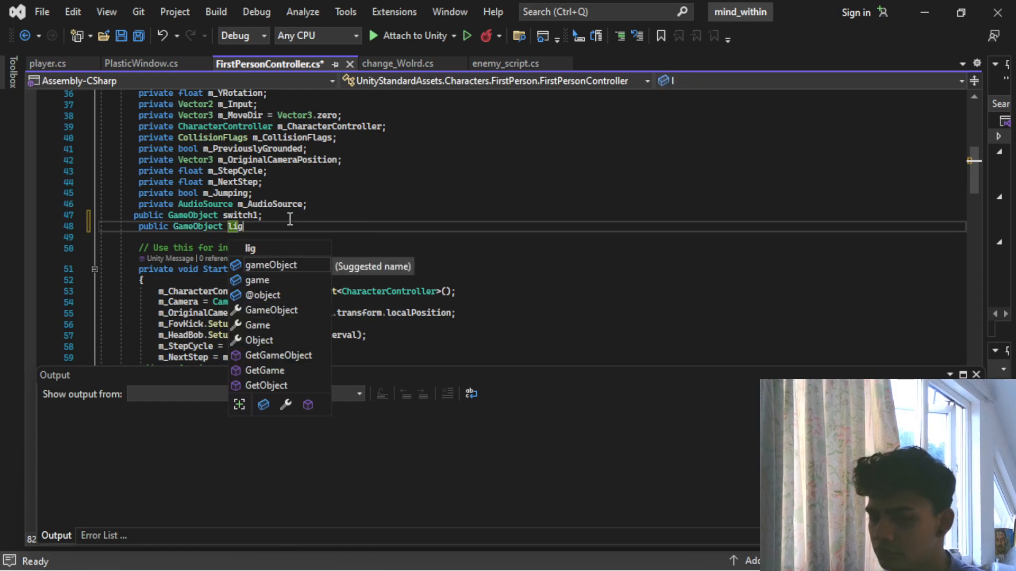
{"action": "type", "text": ";"}
{"action": "key", "text": "ctrl+s"}
- Add light.SetActive(false); inside the KeyCode.F block of the "light" tag check in OnTriggerEnter
{"action": "scroll", "coordinate": [294, 254], "scroll_direction": "down", "scroll_amount": 15}
{"action": "scroll", "coordinate": [298, 288], "scroll_direction": "down", "scroll_amount": 20}
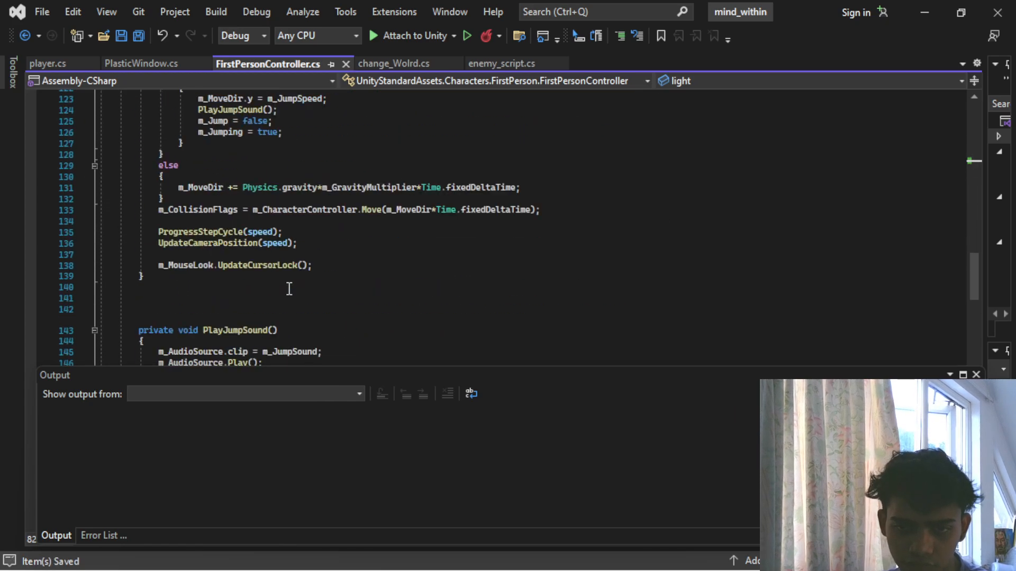
{"action": "scroll", "coordinate": [269, 302], "scroll_direction": "down", "scroll_amount": 20}
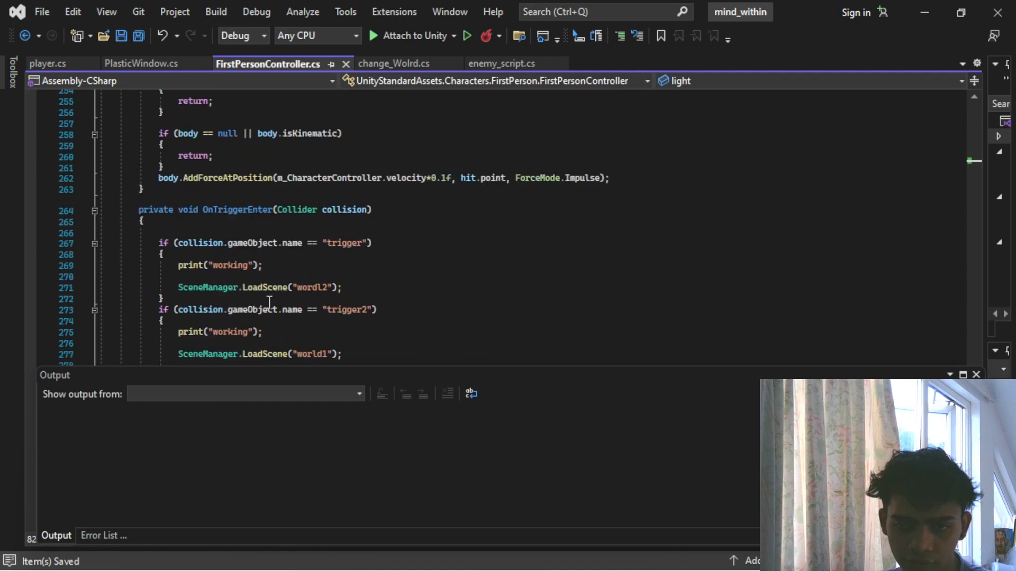
{"action": "scroll", "coordinate": [259, 286], "scroll_direction": "up", "scroll_amount": 3}
{"action": "left_click", "coordinate": [223, 210]}
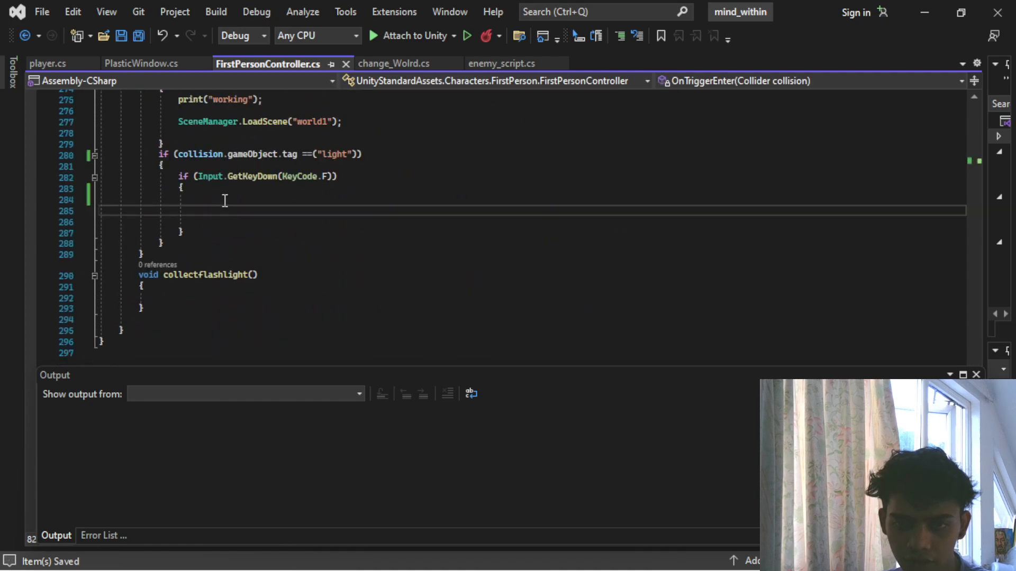
{"action": "type", "text": "lug"}
{"action": "key", "text": "BackSpace"}
{"action": "key", "text": "BackSpace"}
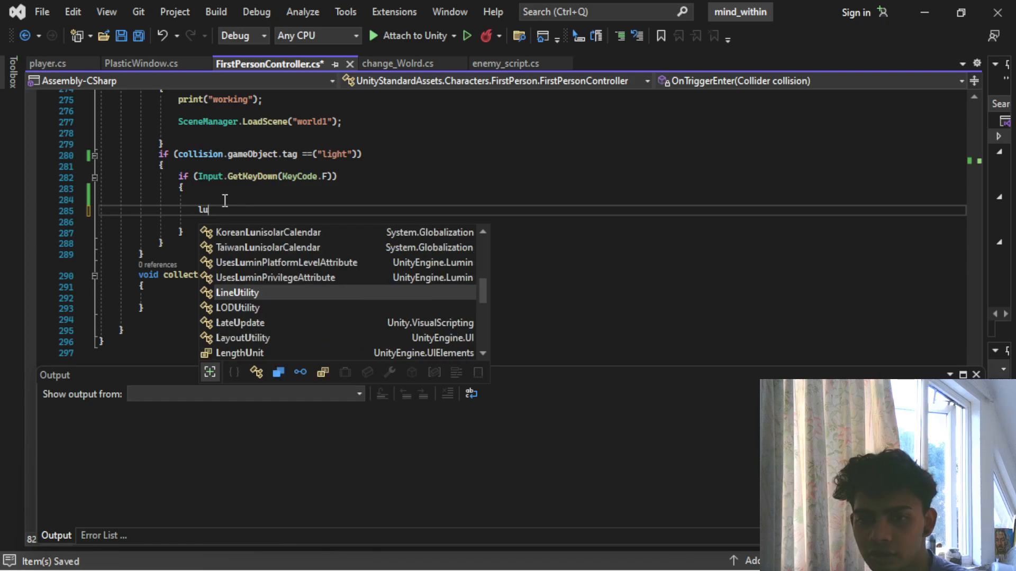
{"action": "key", "text": "Tab"}
{"action": "type", "text": ".se"}
{"action": "key", "text": "Down"}
{"action": "key", "text": "Down"}
{"action": "key", "text": "Tab"}
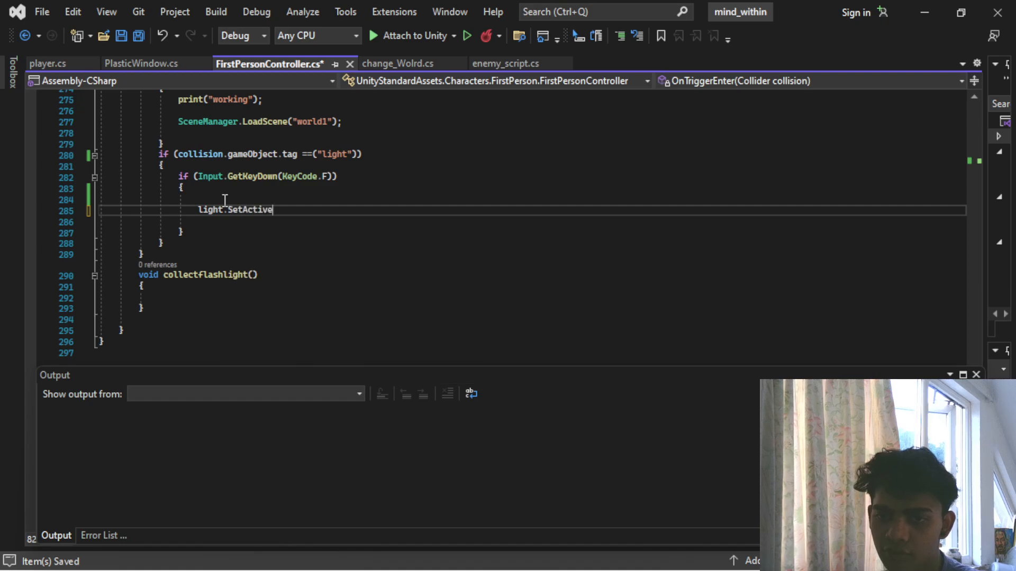
{"action": "type", "text": "(fal"}
{"action": "key", "text": "Tab"}
{"action": "type", "text": ");"}
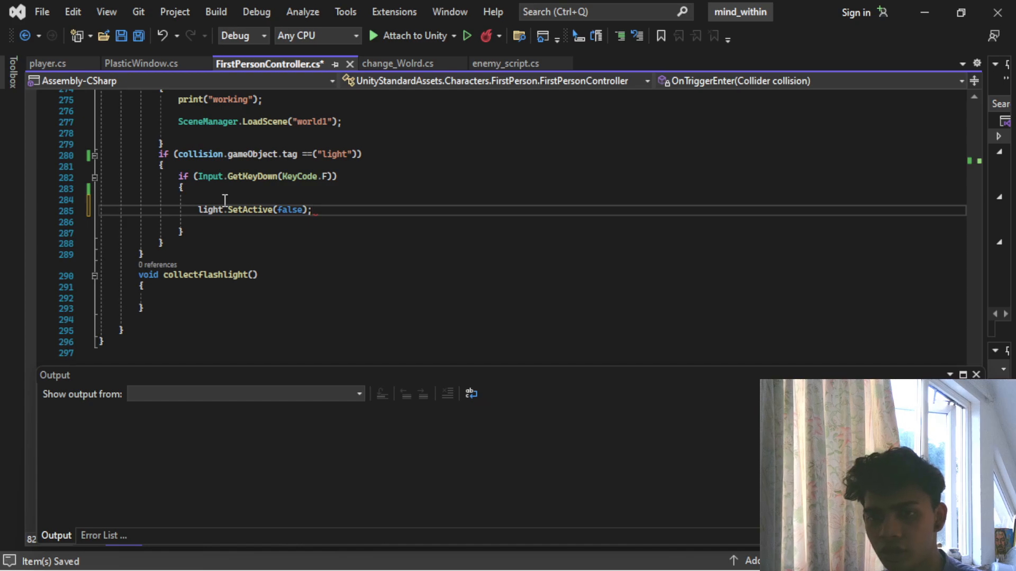
- Add a call to collectflashlight(); directly below the light.SetActive(false); line
{"action": "key", "text": "Return"}
{"action": "type", "text": "col"}
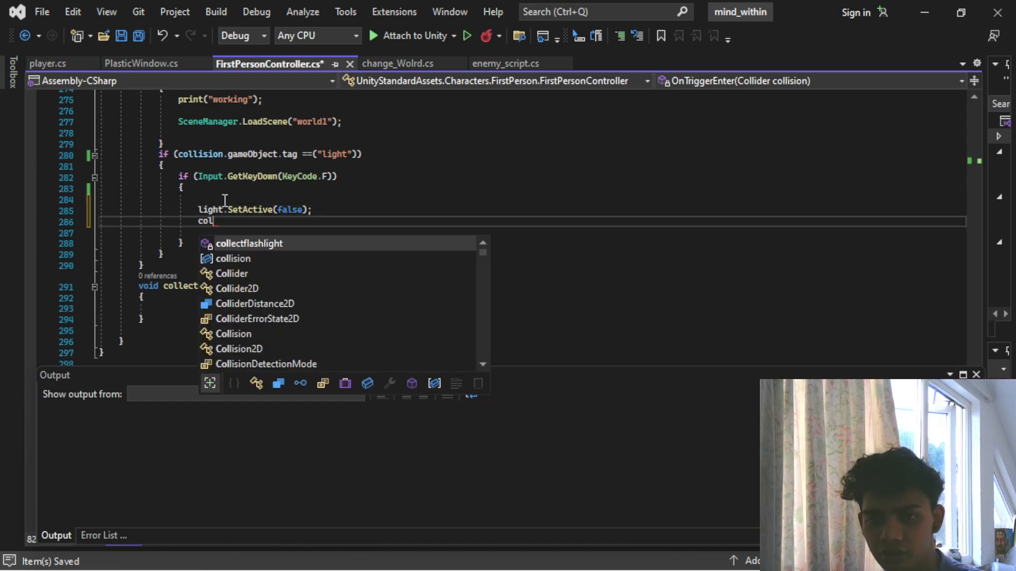
{"action": "key", "text": "Tab"}
{"action": "type", "text": "();"}
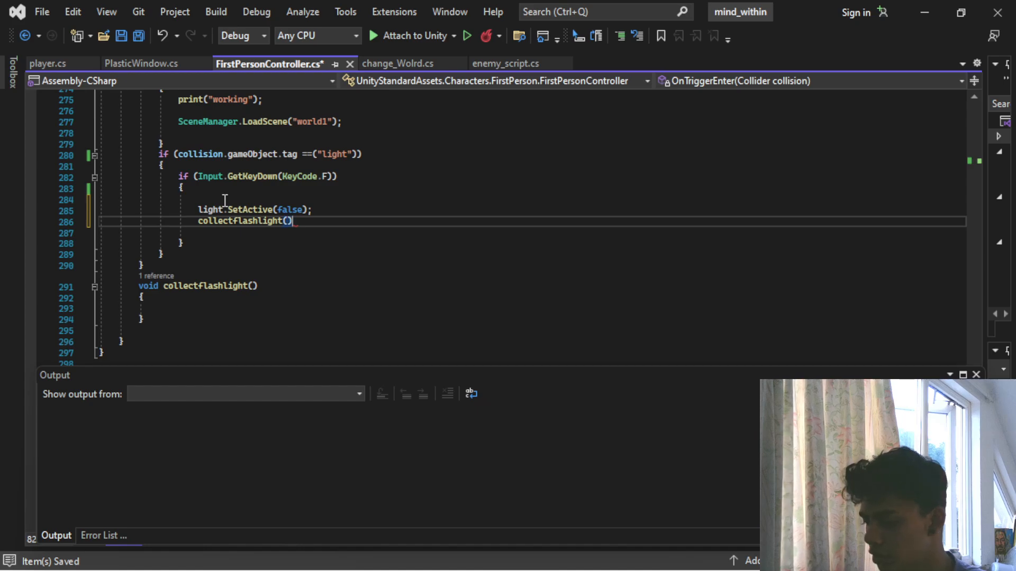
- Add a blank line inside the collectflashlight() body and rename the public GameObject field light to light1
{"action": "left_click", "coordinate": [172, 297]}
{"action": "key", "text": "Return"}
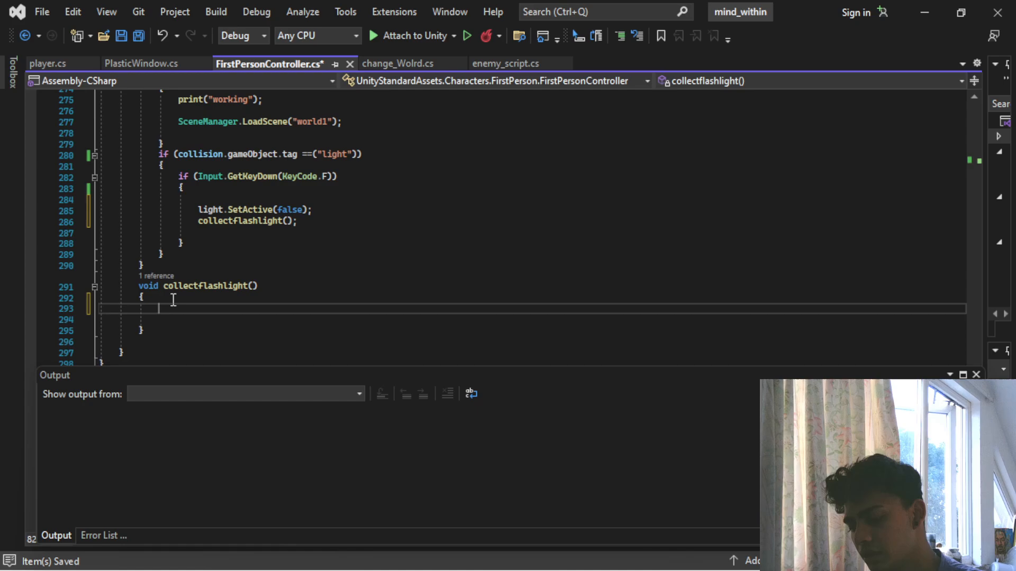
{"action": "scroll", "coordinate": [173, 300], "scroll_direction": "up", "scroll_amount": 20}
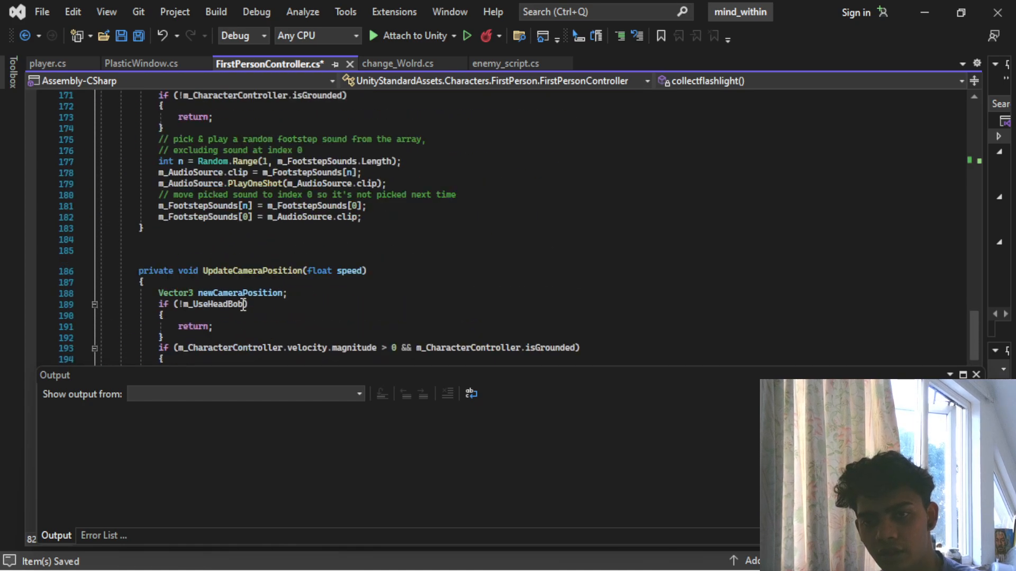
{"action": "scroll", "coordinate": [243, 303], "scroll_direction": "up", "scroll_amount": 20}
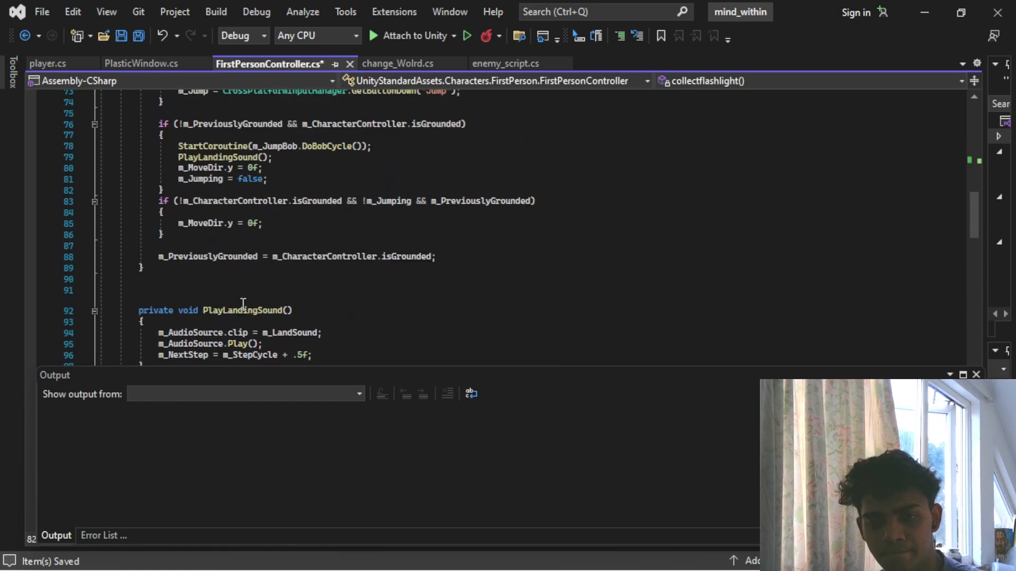
{"action": "scroll", "coordinate": [243, 304], "scroll_direction": "up", "scroll_amount": 9}
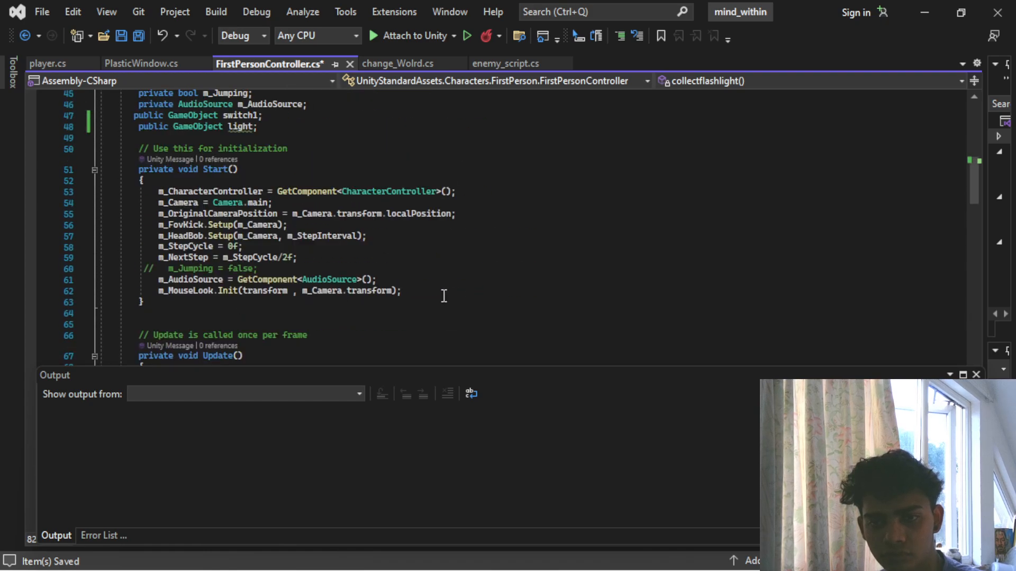
{"action": "scroll", "coordinate": [397, 294], "scroll_direction": "up", "scroll_amount": 2}
{"action": "left_click", "coordinate": [246, 193]}
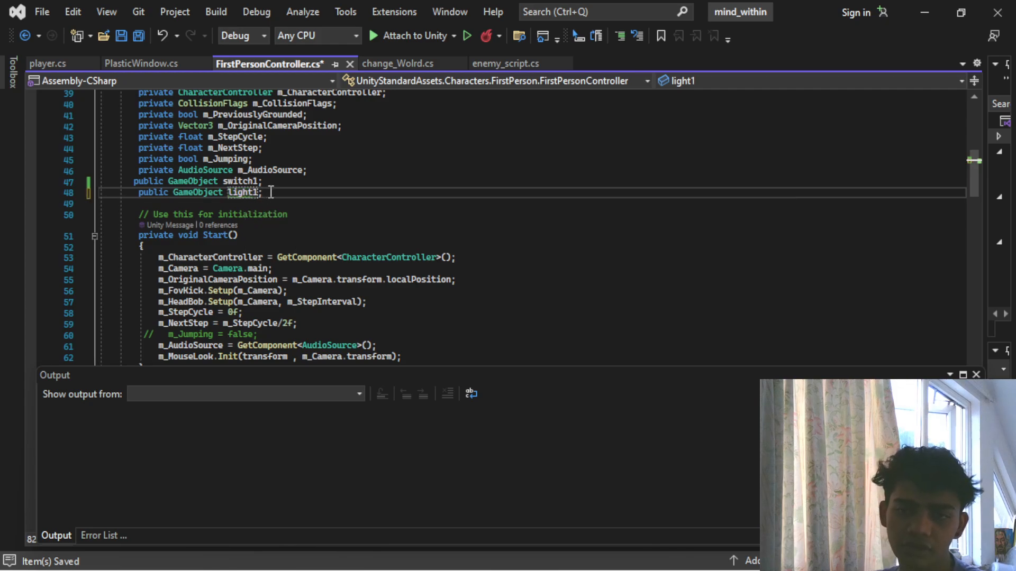
- Declare a public GameObject field named mainlight below light1 in the FirstPersonController class and save the script
{"action": "key", "text": "Return"}
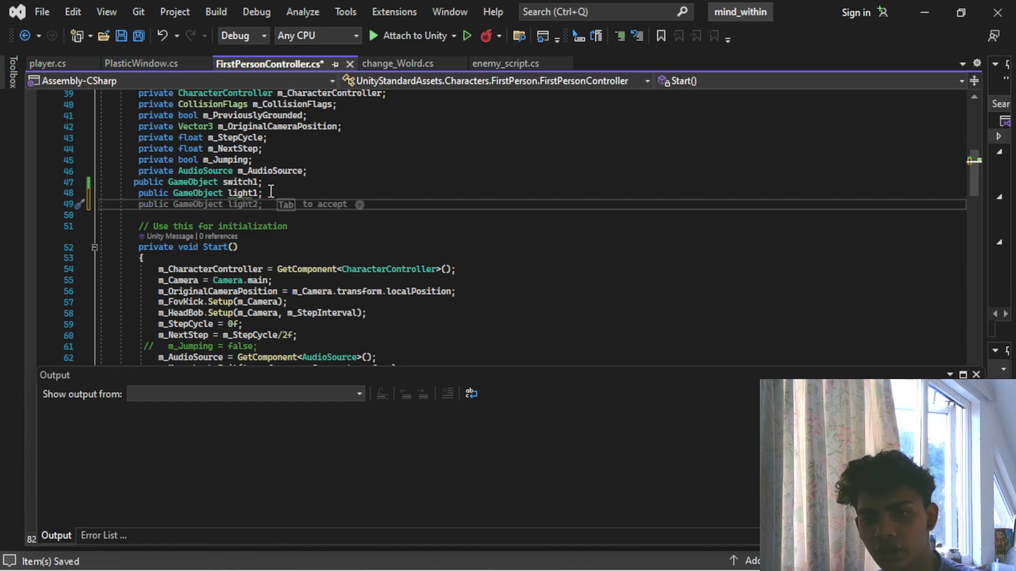
{"action": "key", "text": "Tab"}
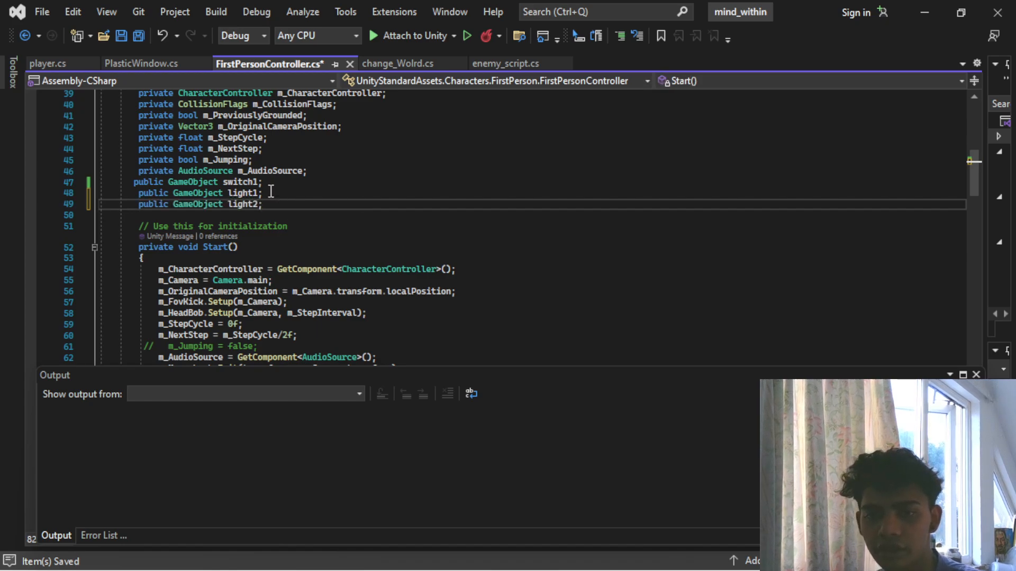
{"action": "scroll", "coordinate": [281, 192], "scroll_direction": "down", "scroll_amount": 6}
{"action": "scroll", "coordinate": [275, 196], "scroll_direction": "up", "scroll_amount": 6}
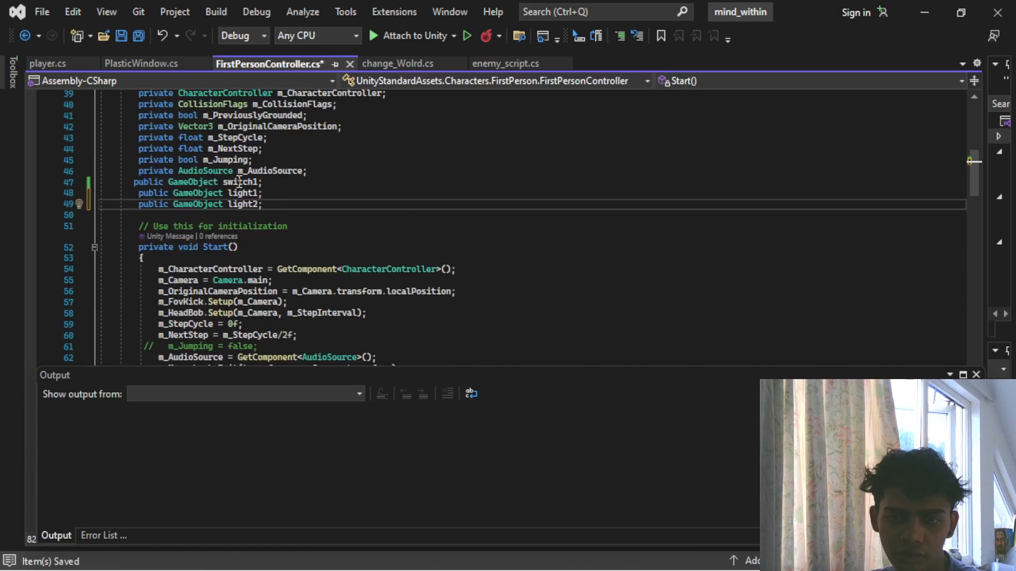
{"action": "left_click", "coordinate": [232, 208]}
{"action": "type", "text": "mzin"}
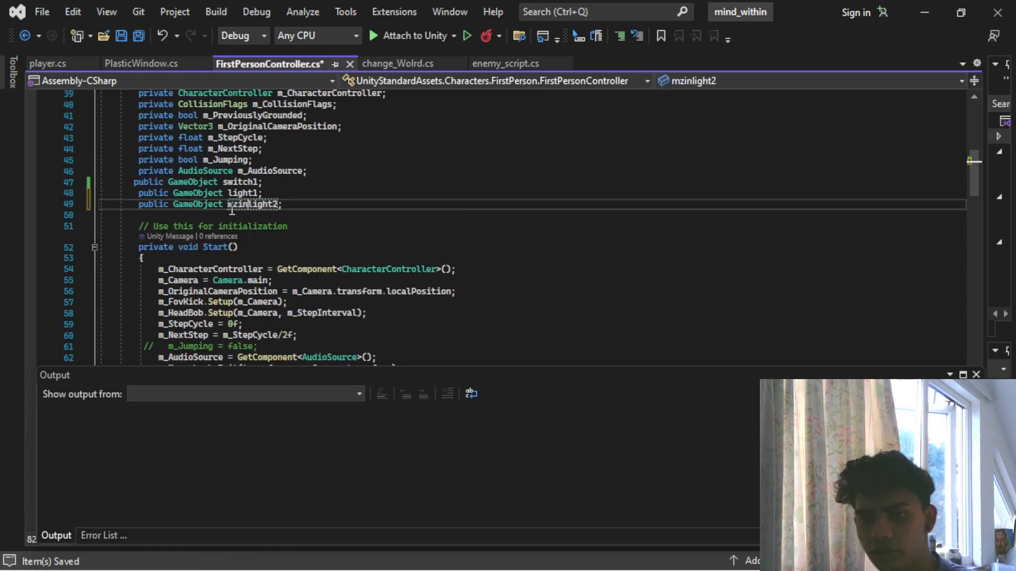
{"action": "key", "text": "BackSpace"}
{"action": "key", "text": "BackSpace"}
{"action": "key", "text": "BackSpace"}
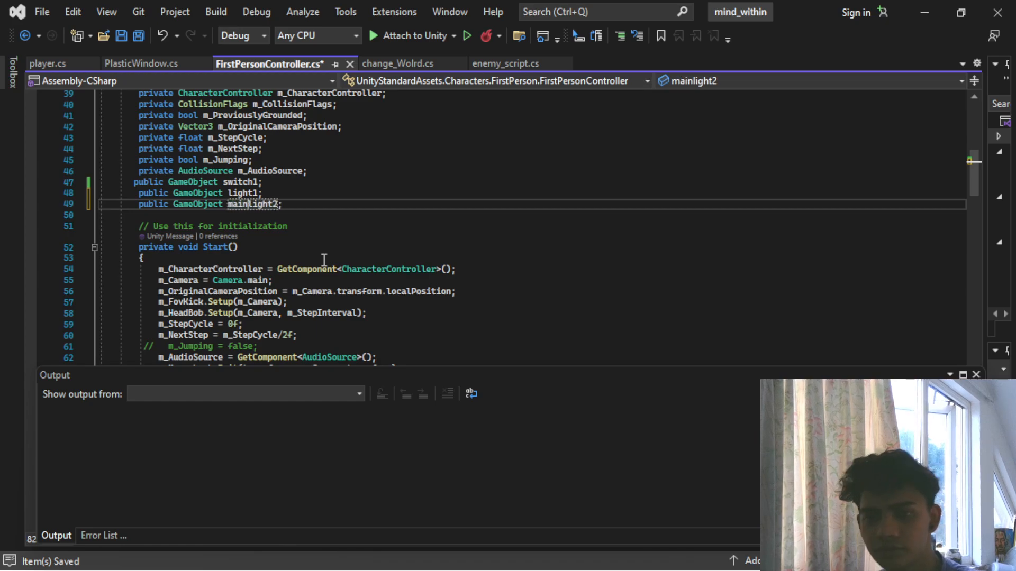
{"action": "left_click", "coordinate": [275, 205]}
{"action": "key", "text": "BackSpace"}
{"action": "key", "text": "ctrl+s"}
- Change the SetActive(false) call in the KeyCode.F block of OnTriggerEnter to use light1
{"action": "scroll", "coordinate": [372, 181], "scroll_direction": "down", "scroll_amount": 20}
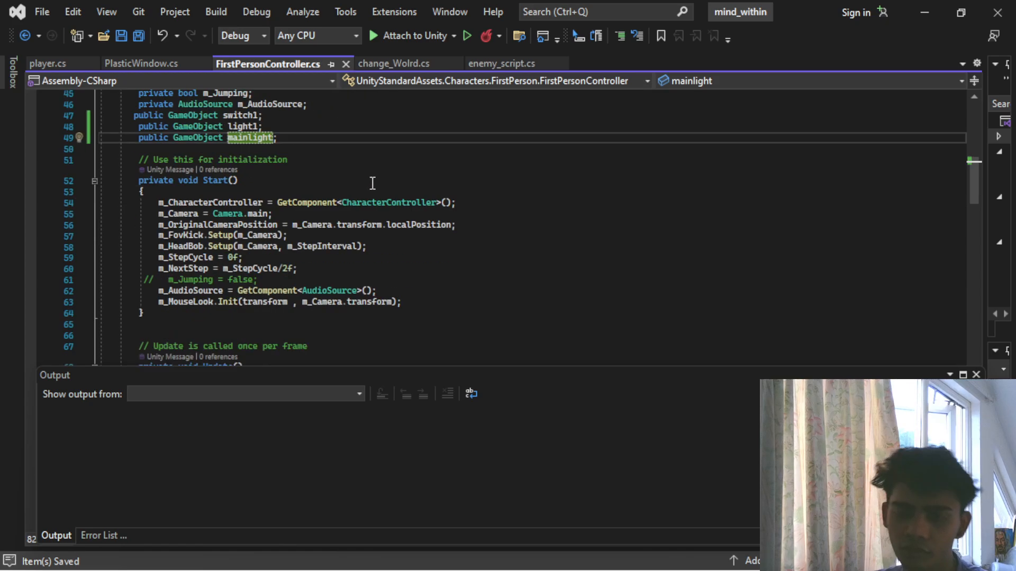
{"action": "scroll", "coordinate": [391, 250], "scroll_direction": "down", "scroll_amount": 20}
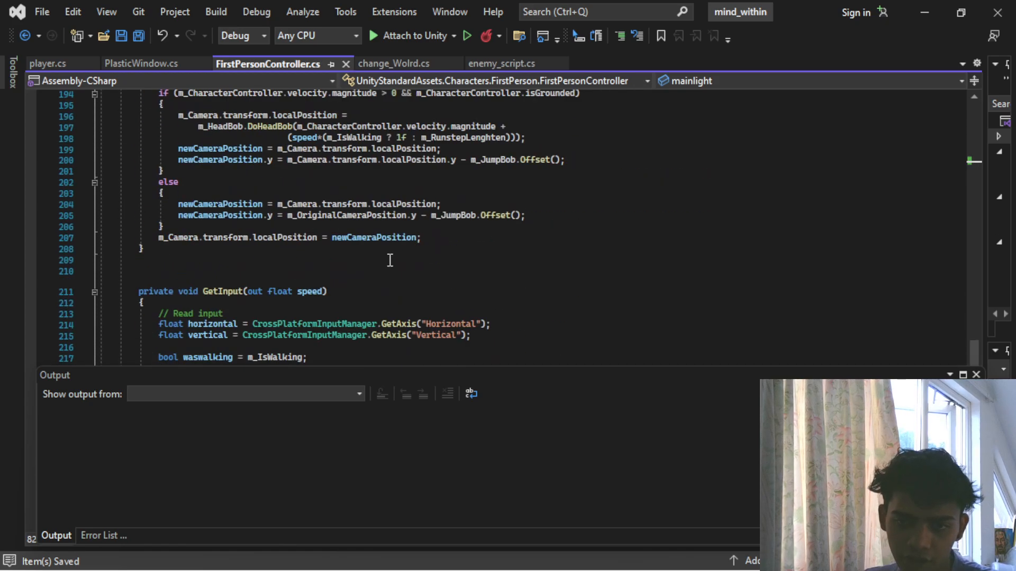
{"action": "scroll", "coordinate": [379, 279], "scroll_direction": "up", "scroll_amount": 9}
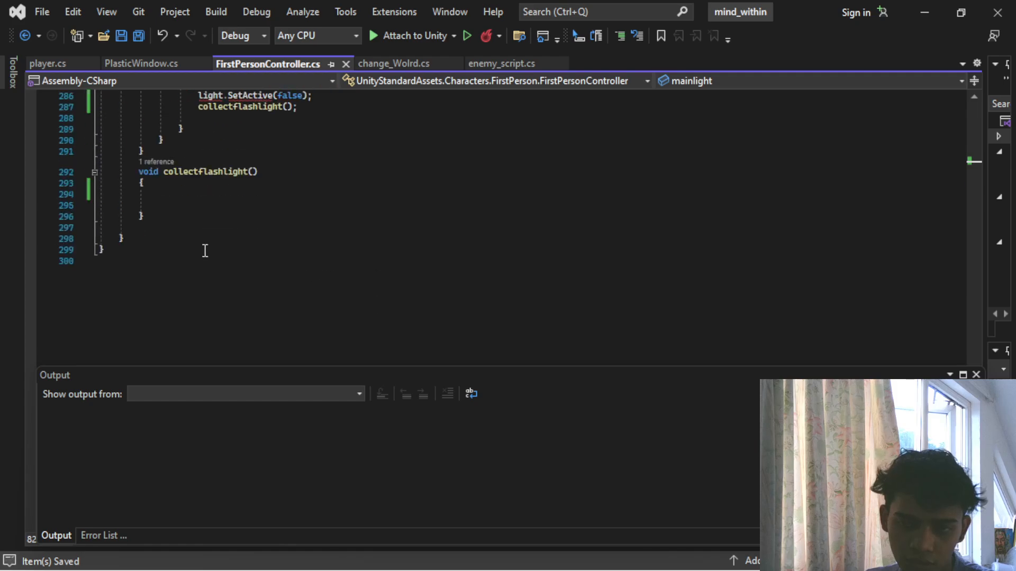
{"action": "left_click", "coordinate": [225, 227]}
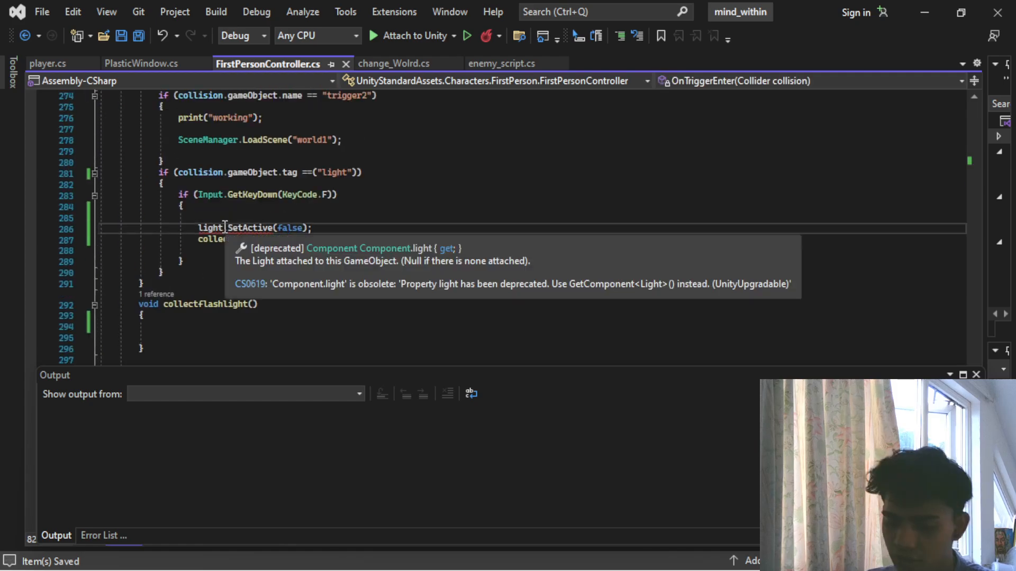
{"action": "type", "text": "1"}
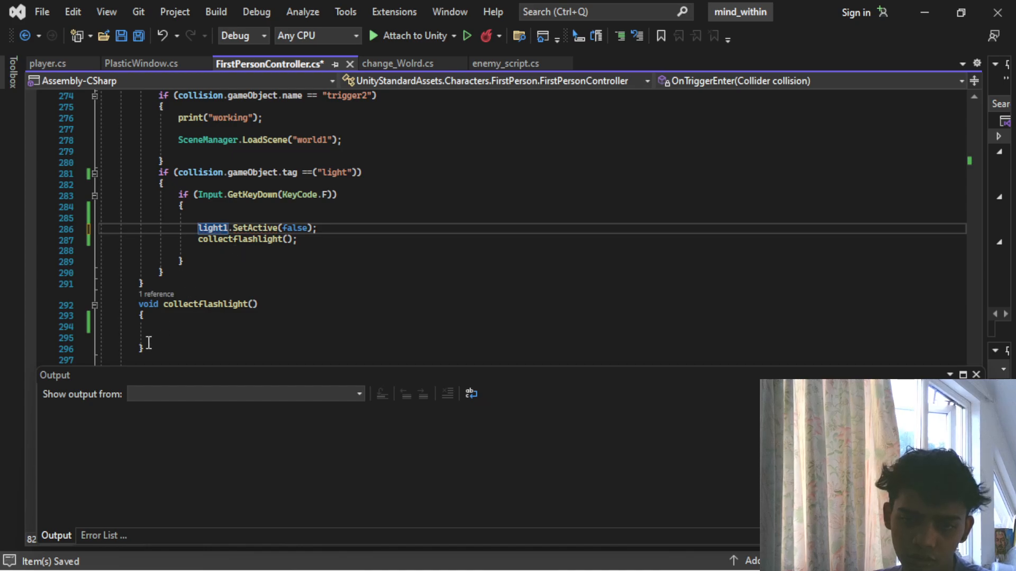
- Add mainlight.SetActive(true); inside the collectflashlight() function and save the script
{"action": "left_click", "coordinate": [185, 327]}
{"action": "type", "text": "main"}
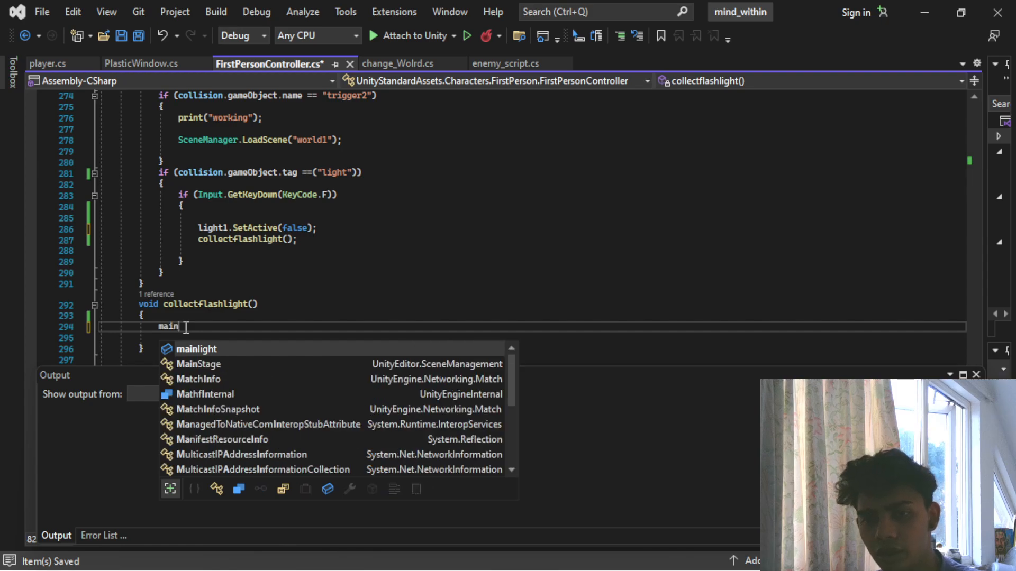
{"action": "type", "text": "light.se"}
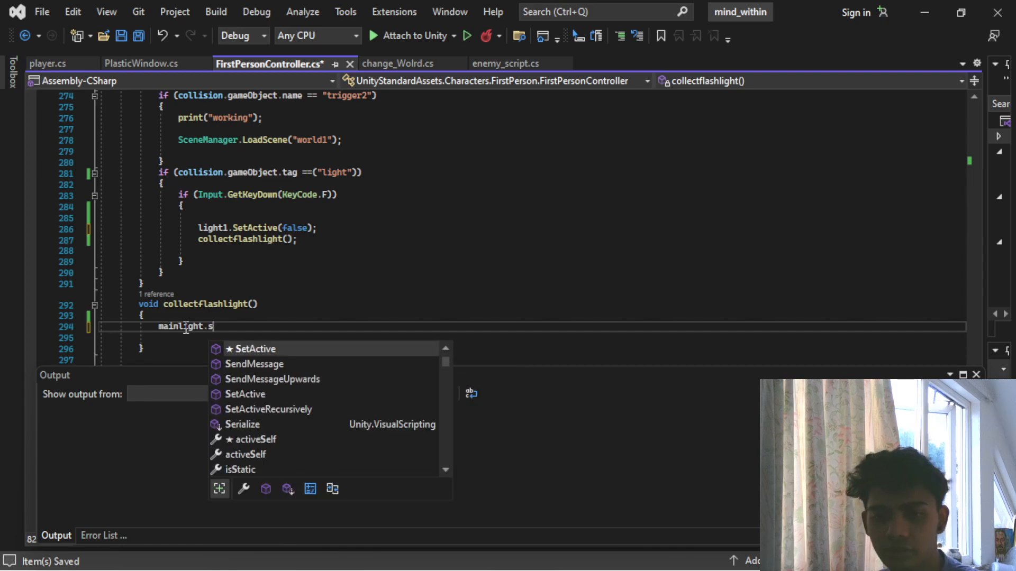
{"action": "key", "text": "Tab"}
{"action": "type", "text": "(true)"}
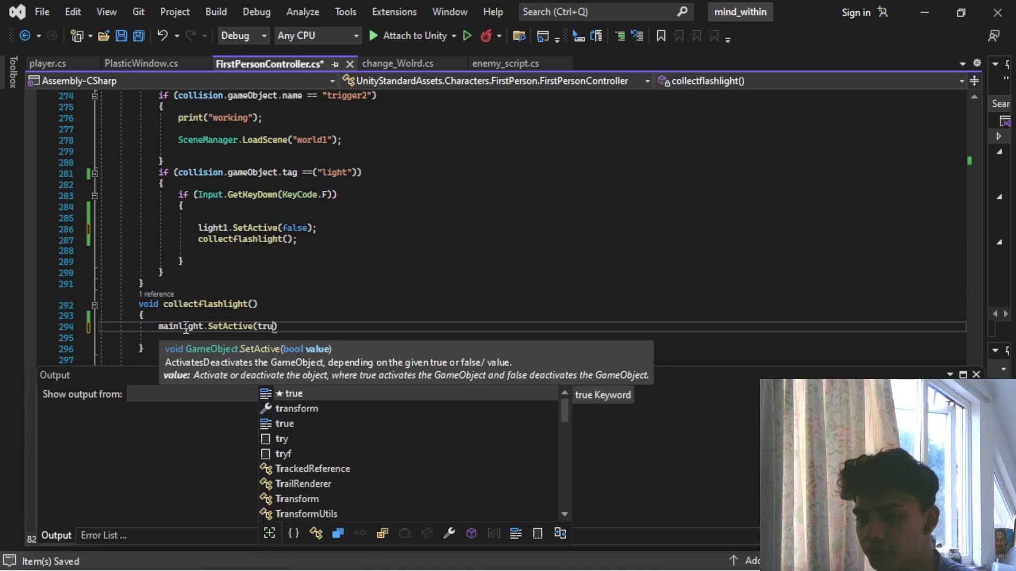
{"action": "type", "text": ";"}
{"action": "key", "text": "ctrl+s"}
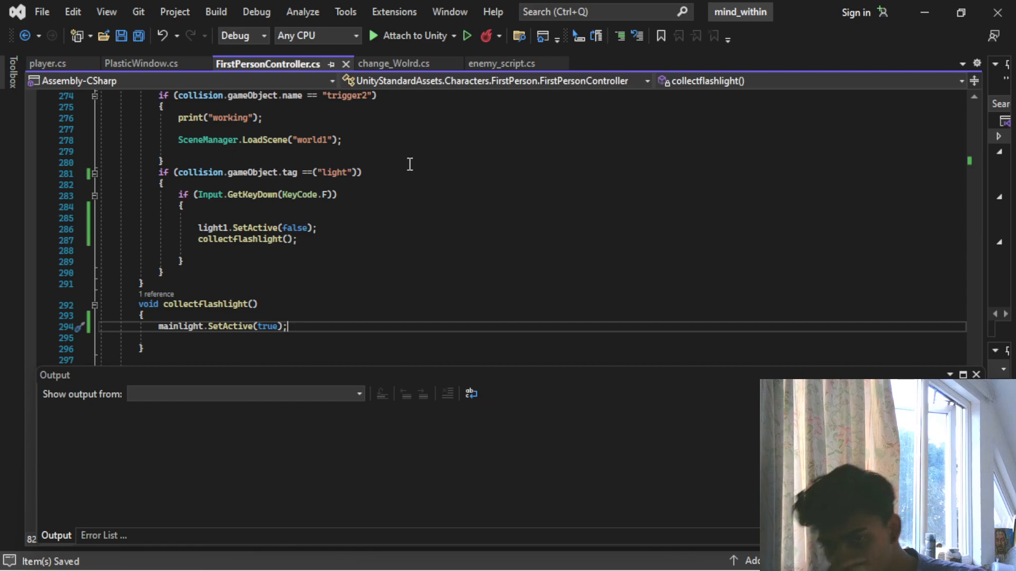
- Switch to Unity and decline the automatic API update of FirstPersonController.cs
{"action": "left_click", "coordinate": [929, 12]}
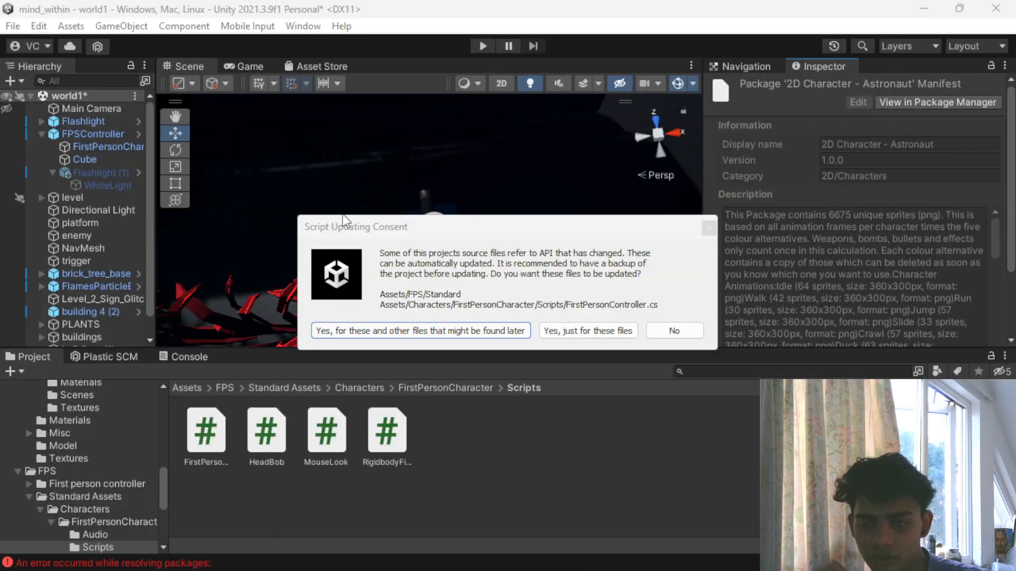
{"action": "left_click", "coordinate": [670, 330]}
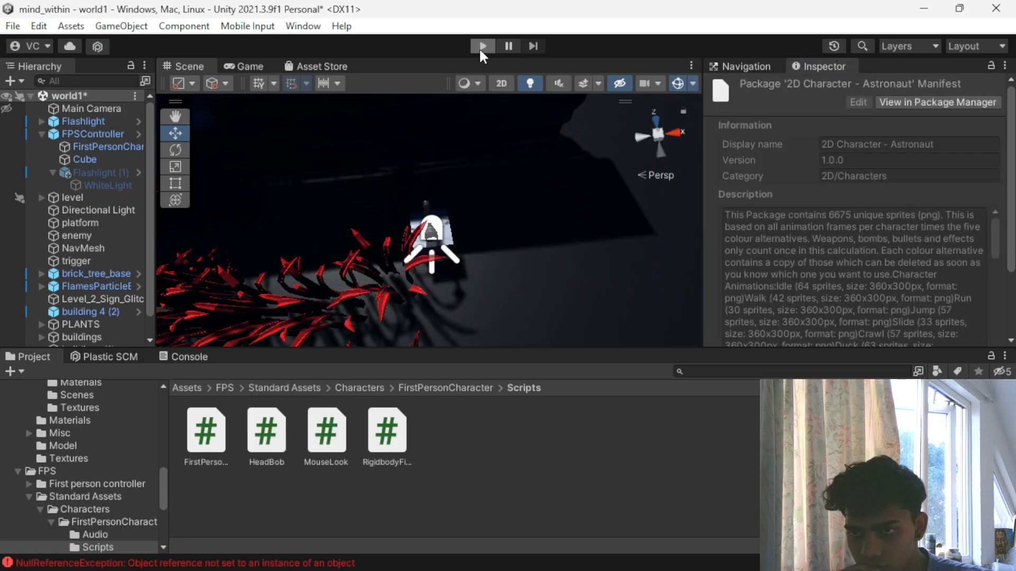
- Play-test the walk through the grass to the flashlight pickup, stop the game, and inspect the NullReferenceException in the console
{"action": "left_click", "coordinate": [481, 47]}
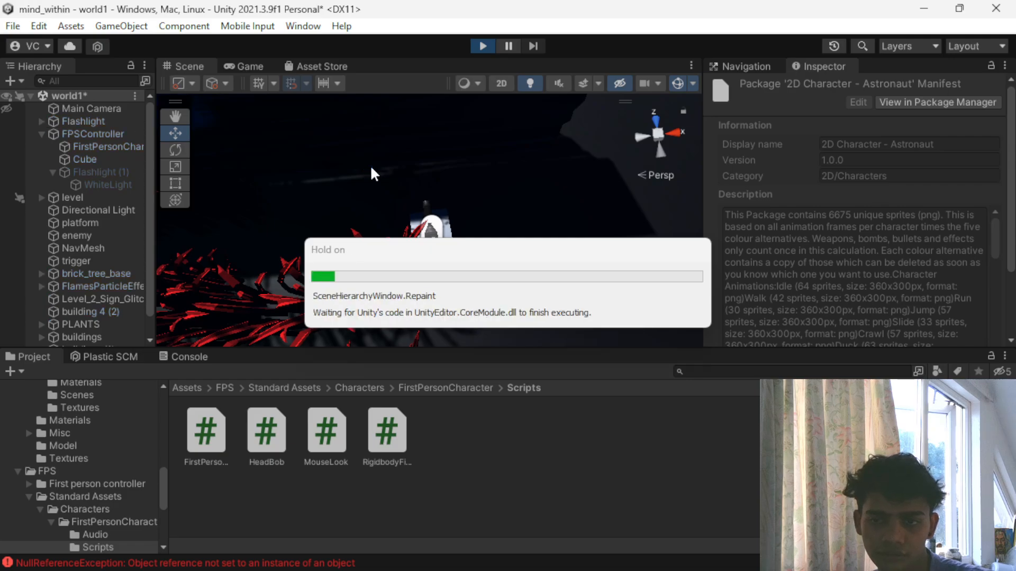
{"action": "left_click", "coordinate": [371, 168]}
{"action": "key", "text": "w"}
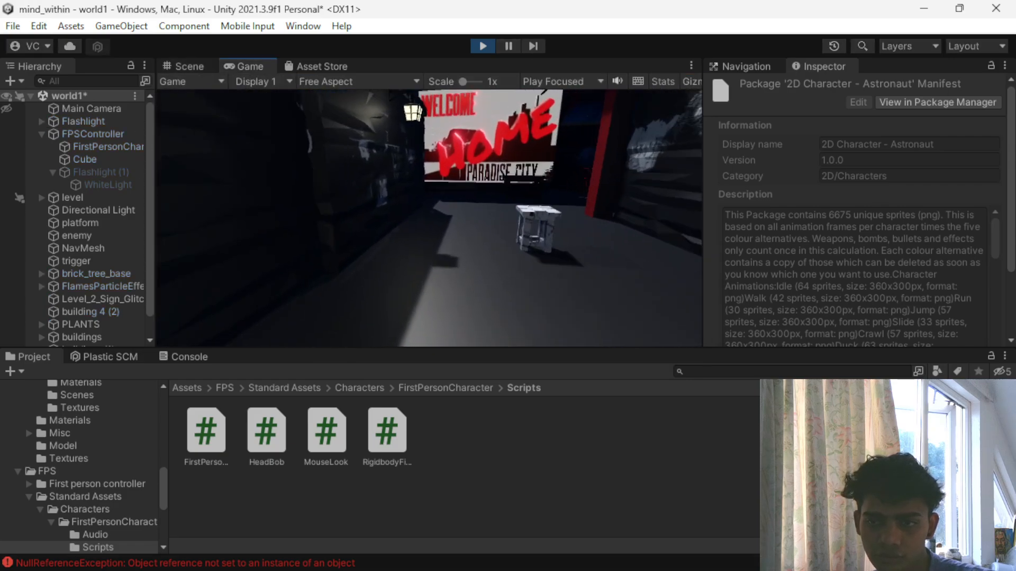
{"action": "key", "text": "w"}
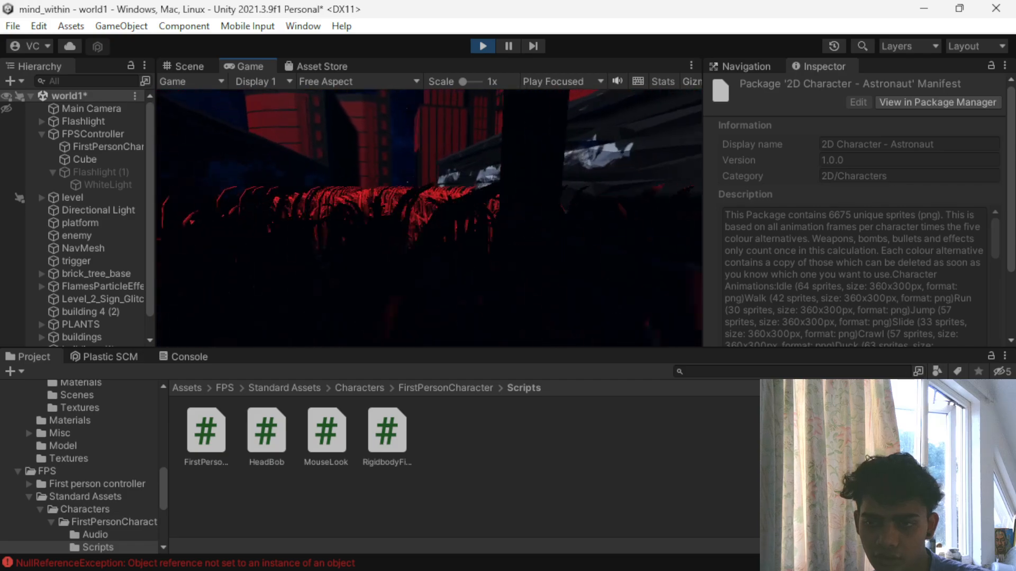
{"action": "key", "text": "w"}
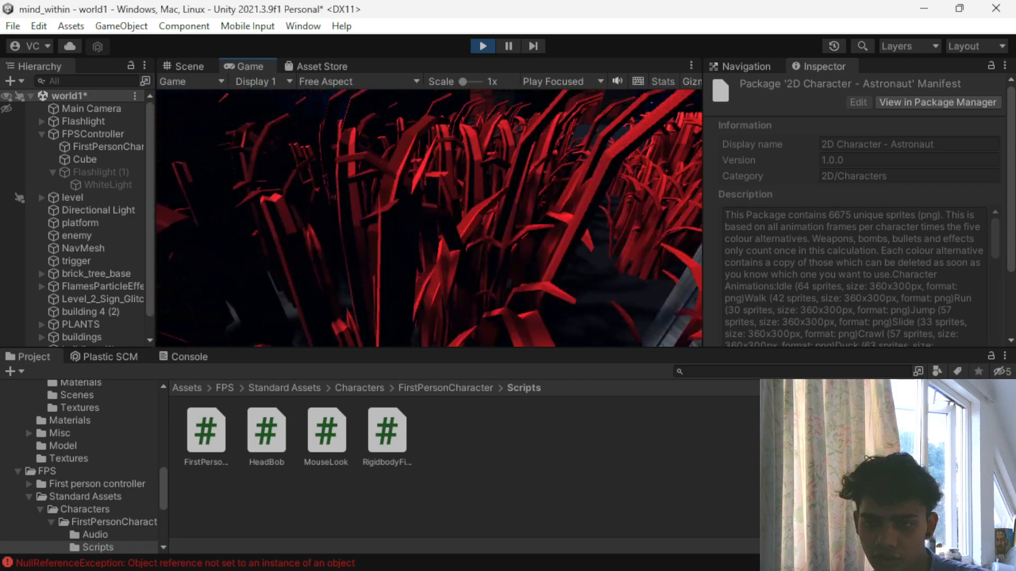
{"action": "key", "text": "w"}
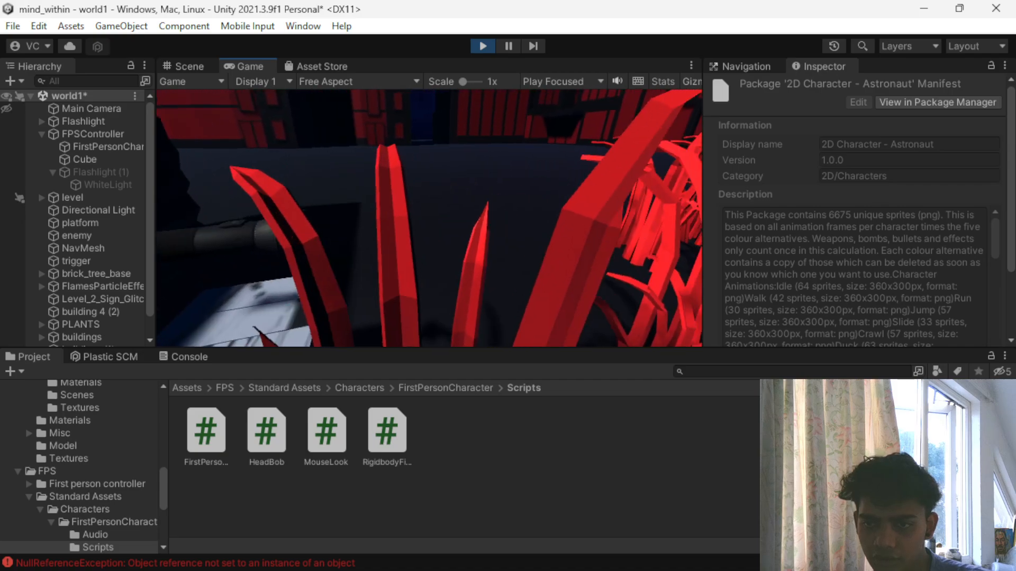
{"action": "key", "text": "s"}
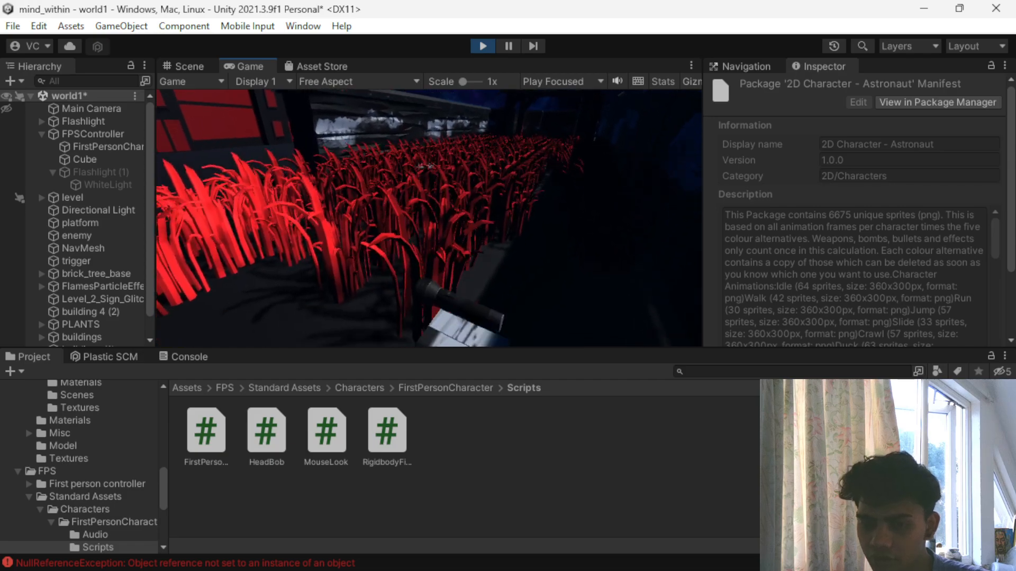
{"action": "key", "text": "Escape"}
{"action": "left_click", "coordinate": [481, 45]}
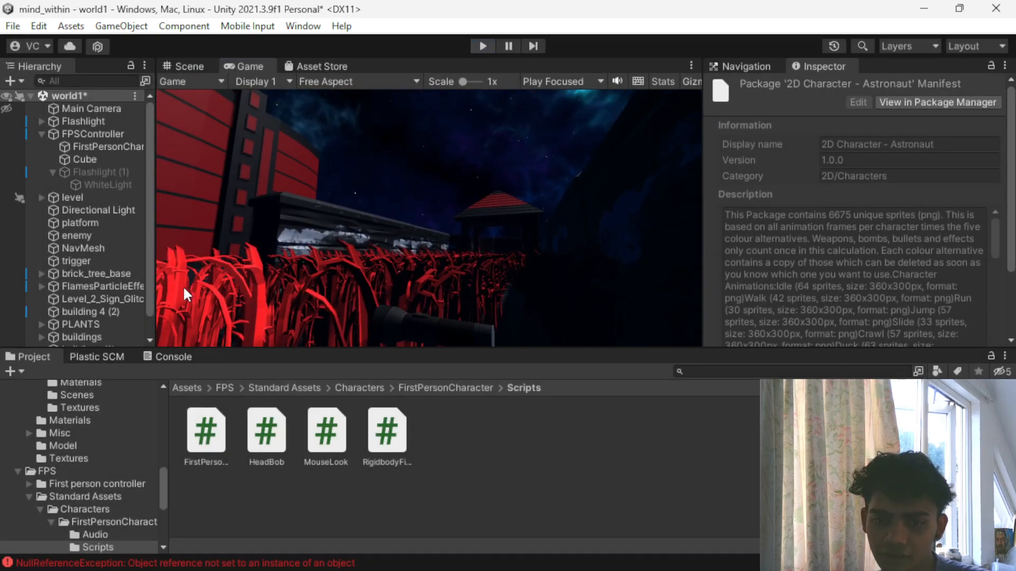
{"action": "left_click", "coordinate": [172, 357]}
{"action": "left_click", "coordinate": [84, 437]}
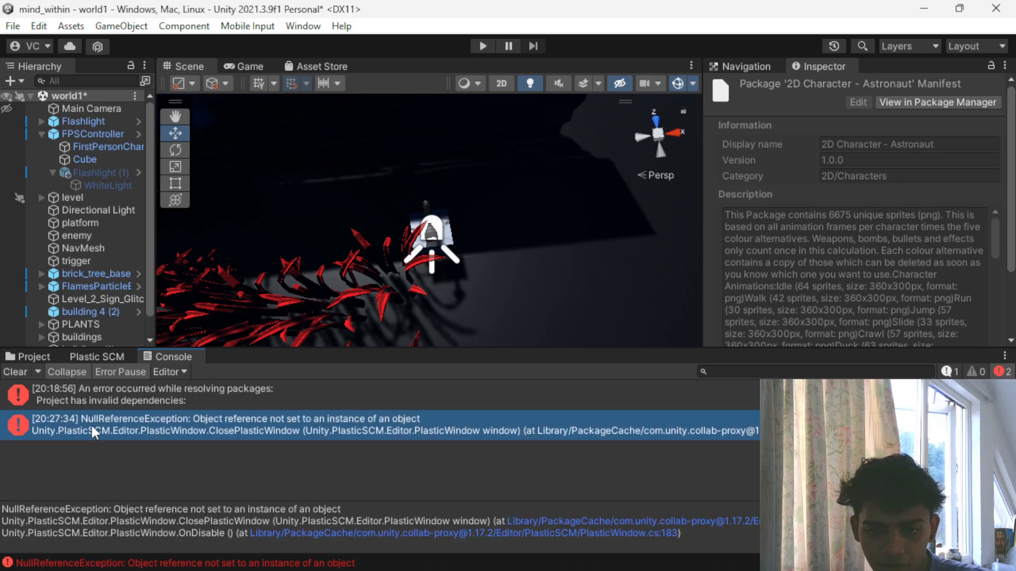
- On FPSController, assign the Flashlight object to Light 1 and Flashlight (1) to Mainlight
{"action": "left_click", "coordinate": [82, 135]}
{"action": "left_click", "coordinate": [84, 132]}
{"action": "scroll", "coordinate": [946, 236], "scroll_direction": "down", "scroll_amount": 10}
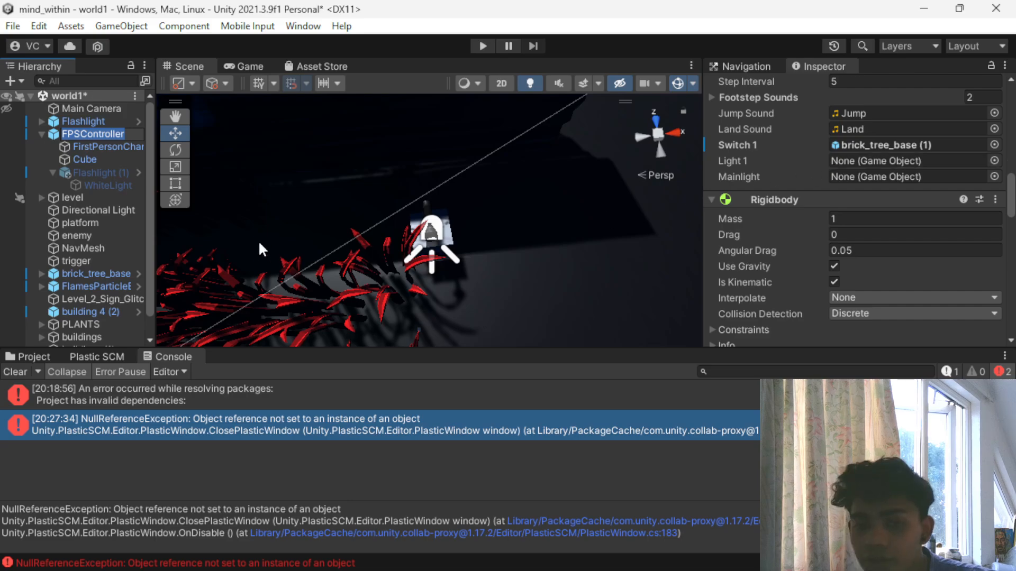
{"action": "left_click_drag", "start_coordinate": [96, 126], "coordinate": [723, 165]}
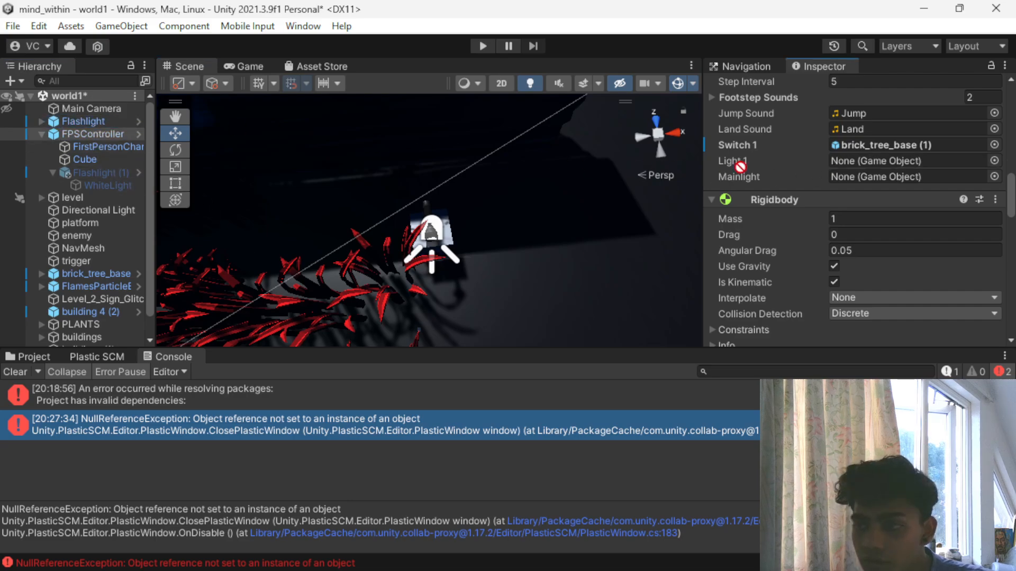
{"action": "left_click_drag", "start_coordinate": [903, 159], "coordinate": [902, 159]}
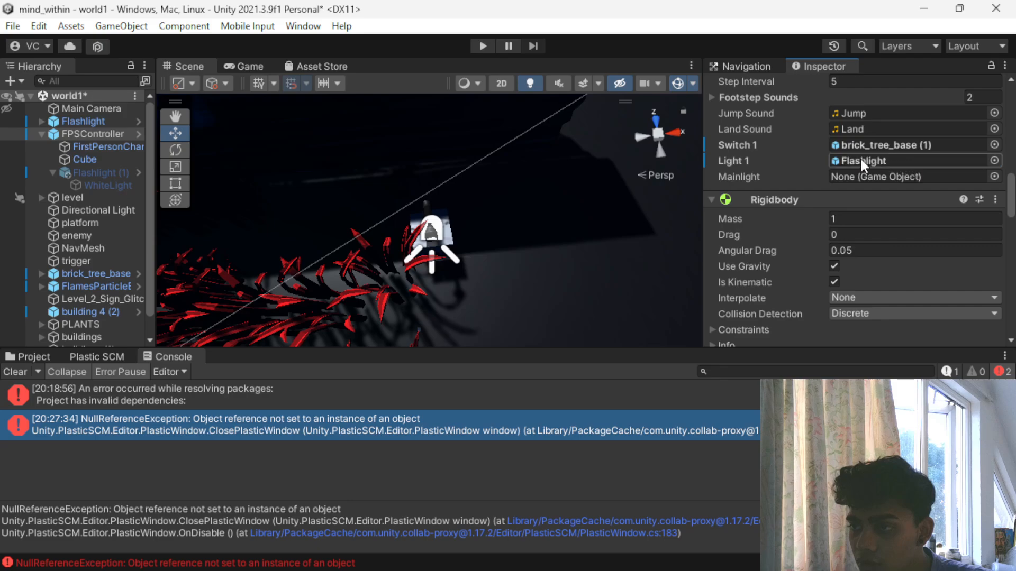
{"action": "left_click_drag", "start_coordinate": [106, 173], "coordinate": [868, 172]}
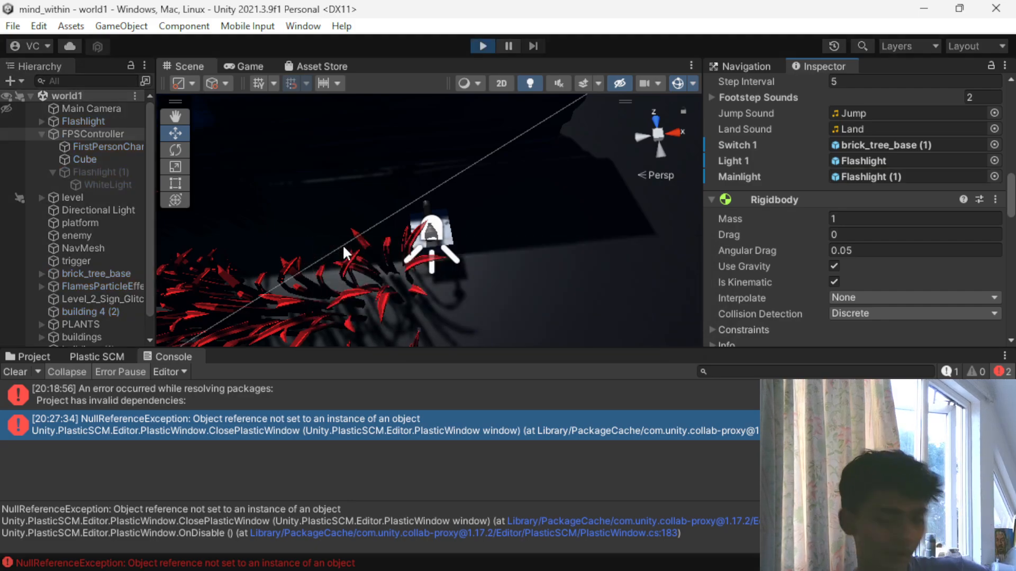
- Run the game, walk to the flashlight on its box and jump beside it to test the pickup
{"action": "key", "text": "w"}
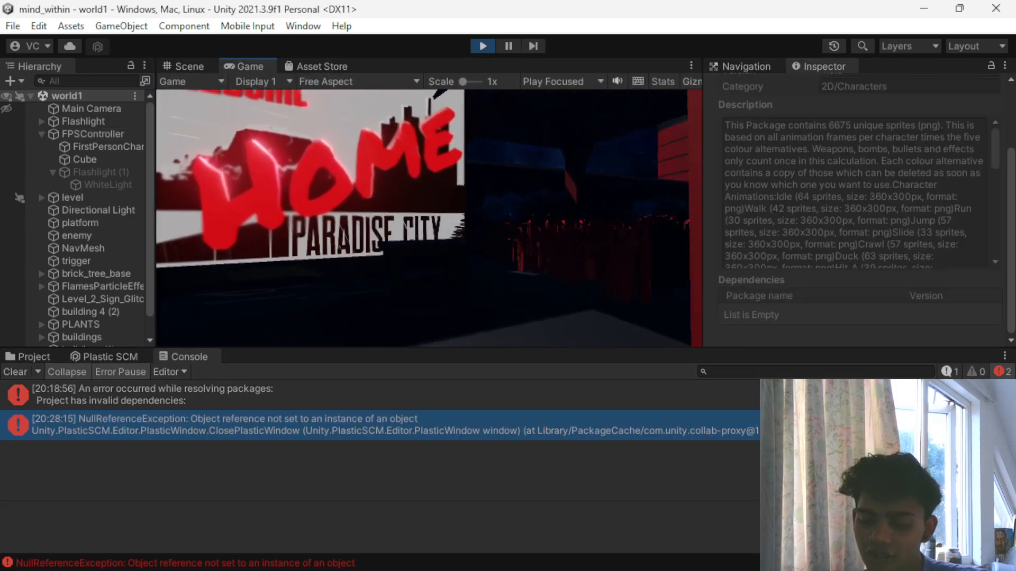
{"action": "key", "text": "w"}
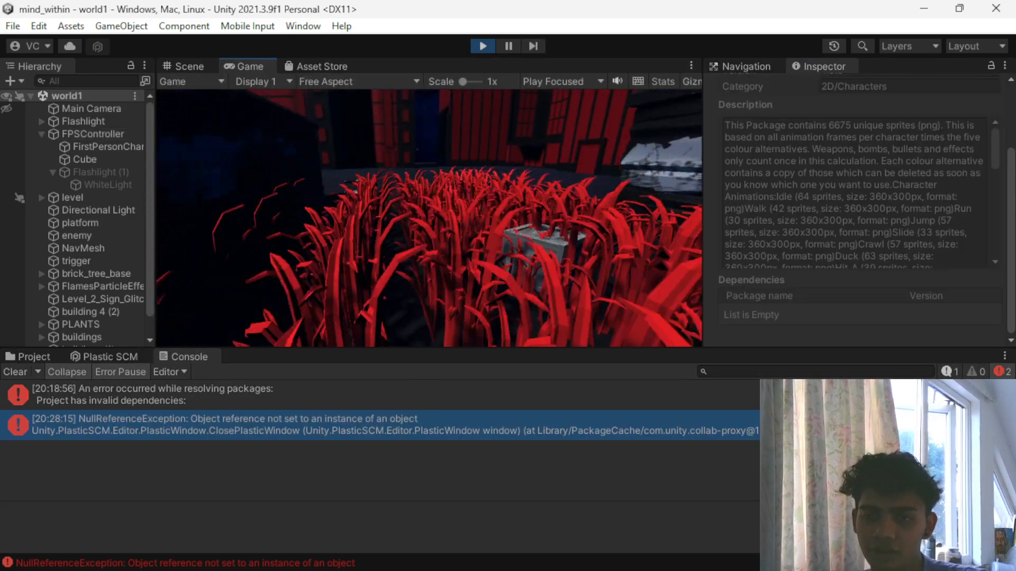
{"action": "key", "text": "w"}
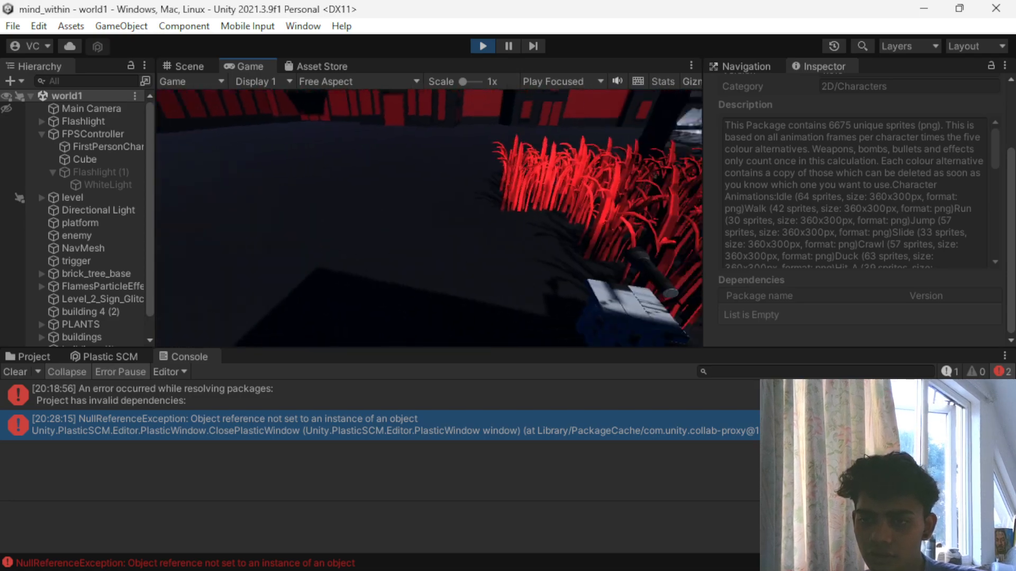
{"action": "key", "text": "w"}
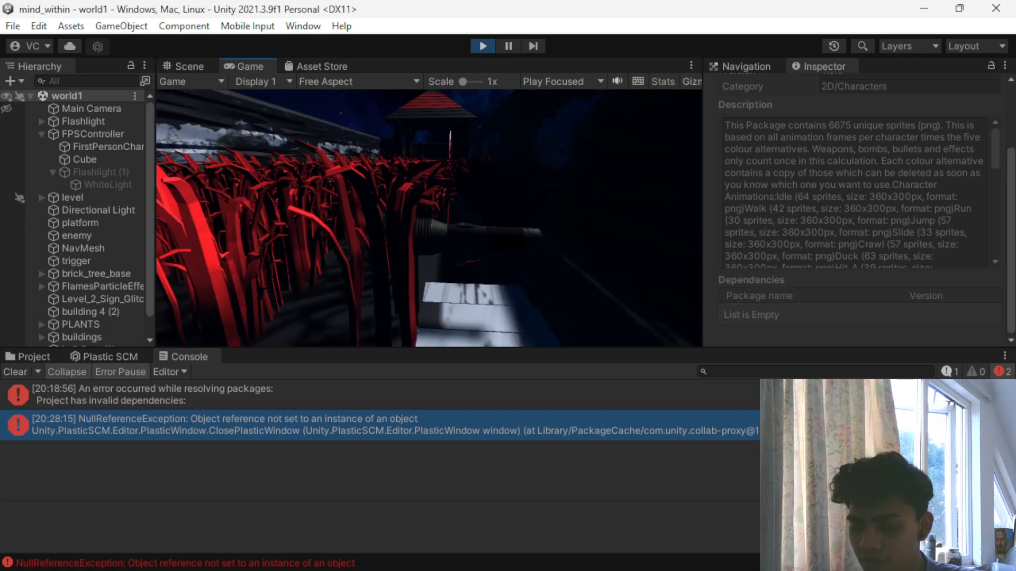
{"action": "key", "text": "space"}
{"action": "key", "text": "space"}
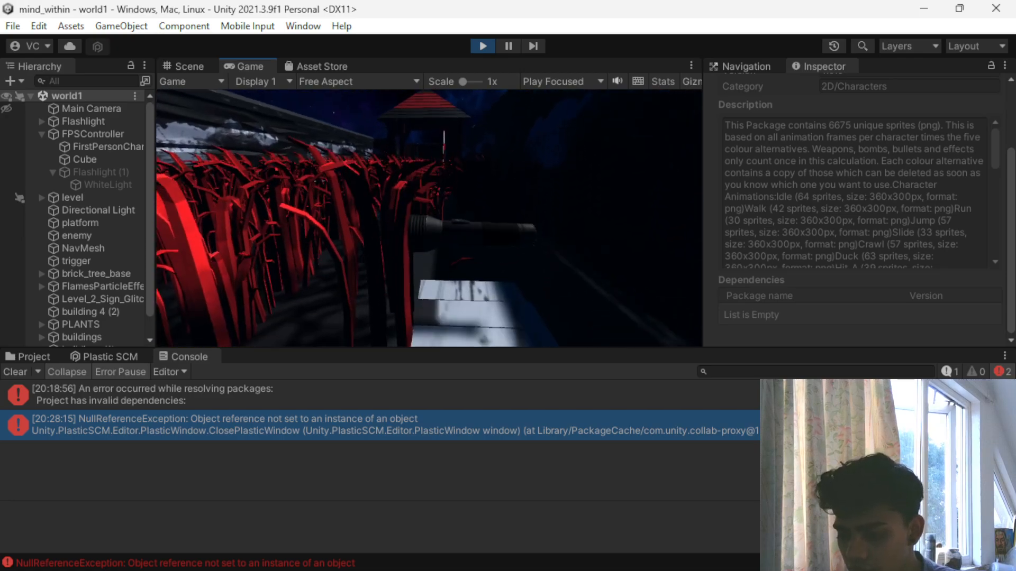
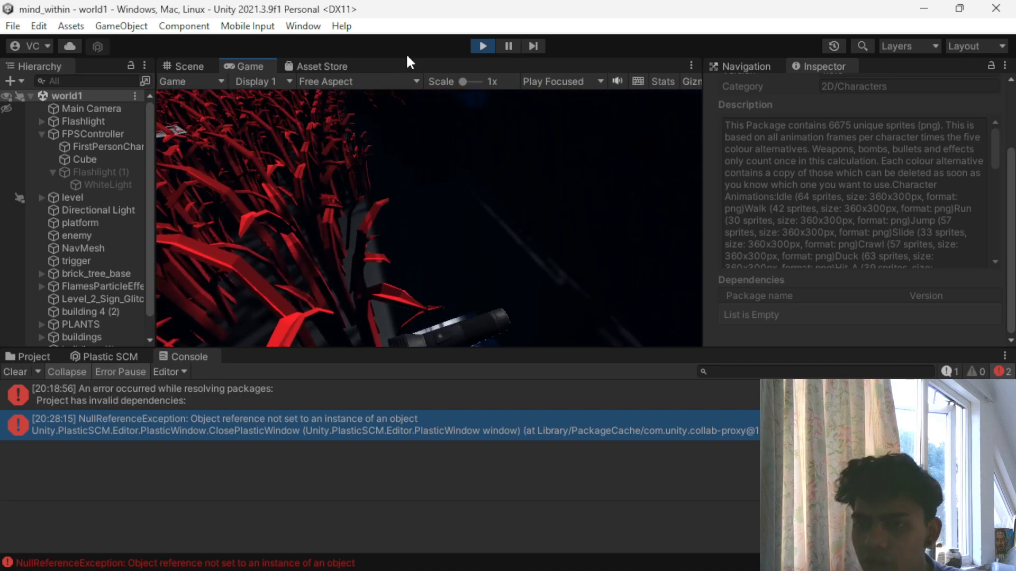
- Stop the game, change OnTriggerEnter to OnTriggerStay in the FirstPersonController script, and return to Unity
{"action": "left_click", "coordinate": [476, 43]}
{"action": "scroll", "coordinate": [872, 213], "scroll_direction": "up", "scroll_amount": 3}
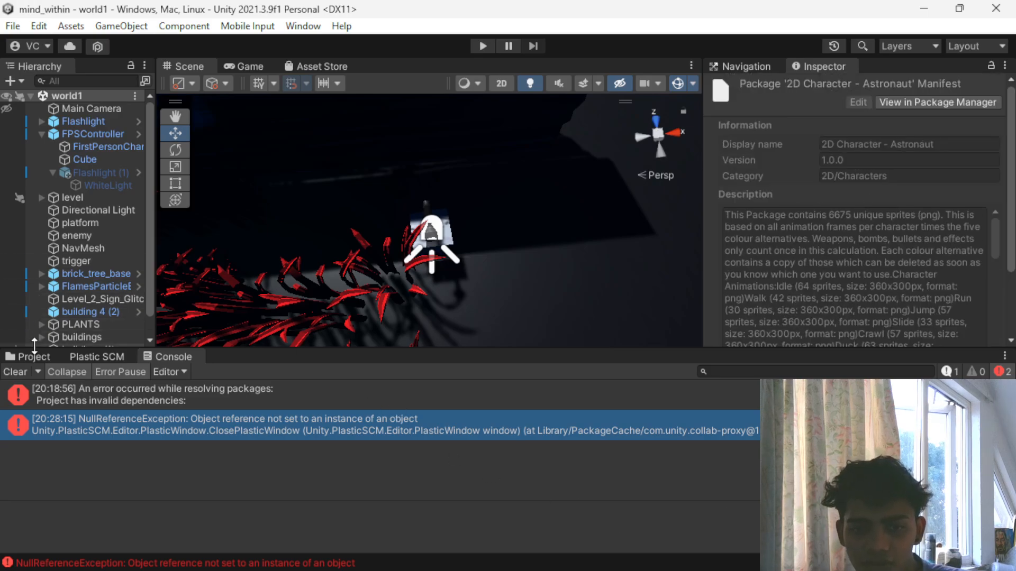
{"action": "left_click", "coordinate": [33, 357]}
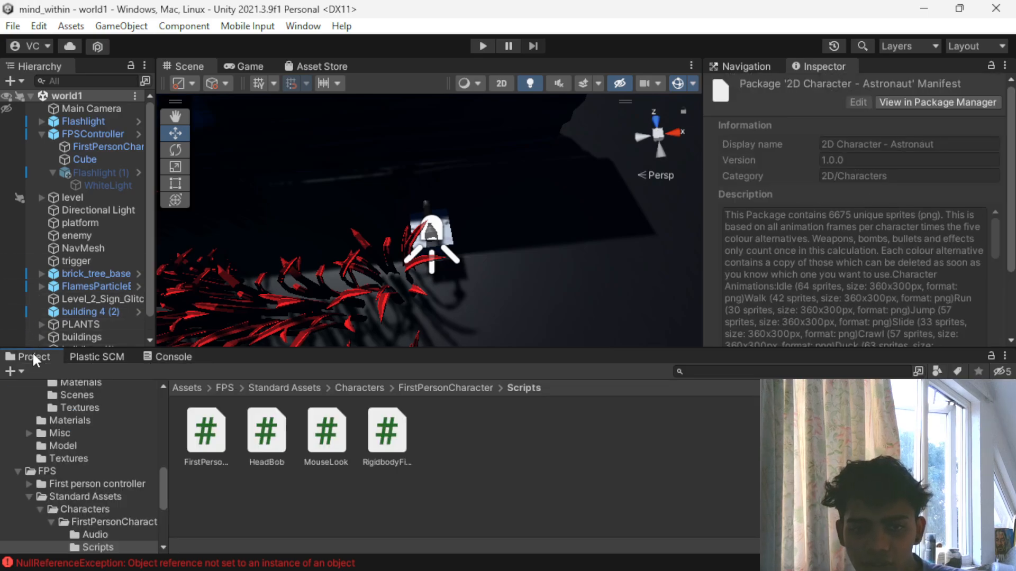
{"action": "double_click", "coordinate": [205, 429]}
{"action": "scroll", "coordinate": [299, 294], "scroll_direction": "up", "scroll_amount": 5}
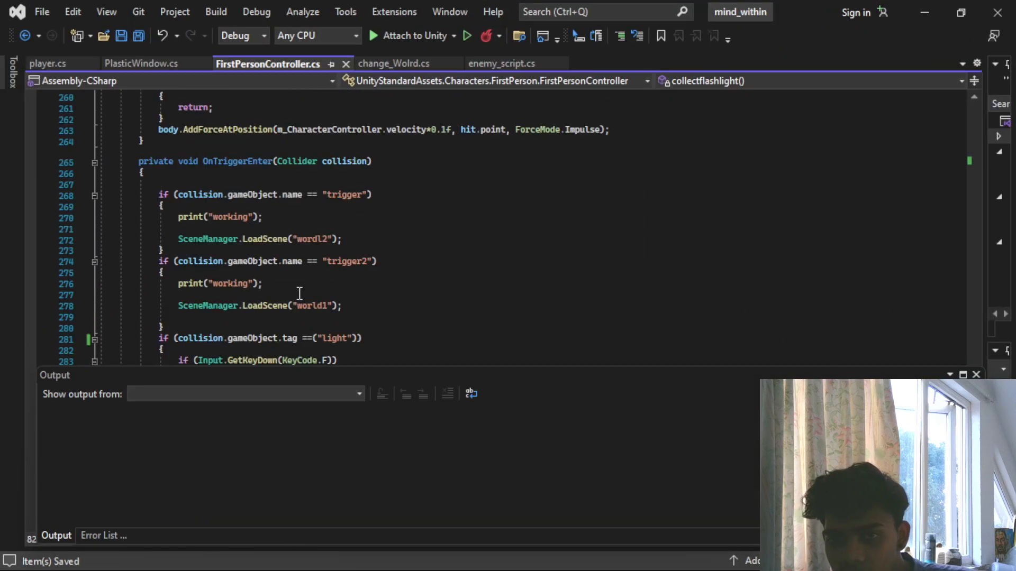
{"action": "left_click", "coordinate": [273, 165]}
{"action": "type", "text": "0"}
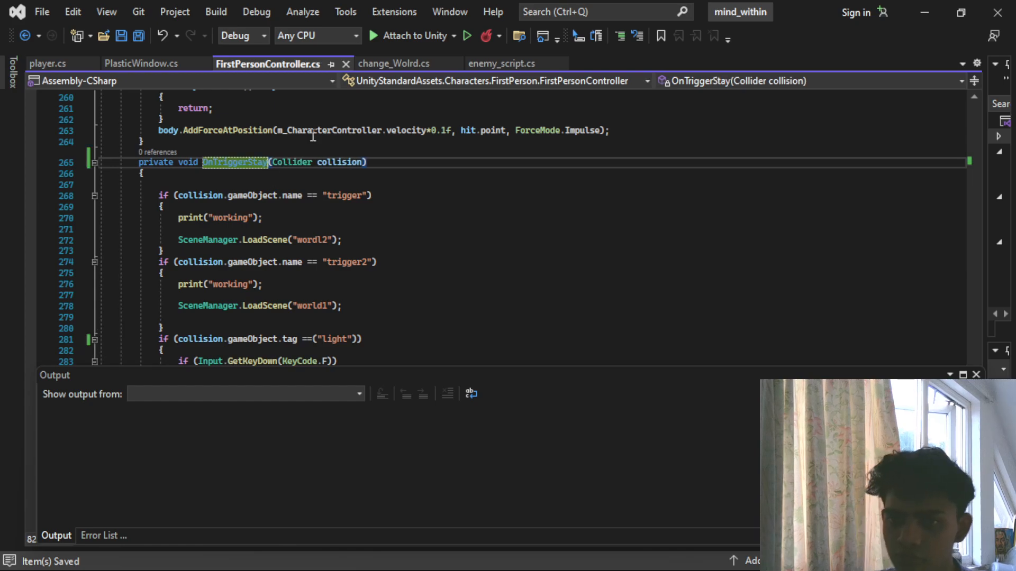
{"action": "left_click", "coordinate": [939, 7]}
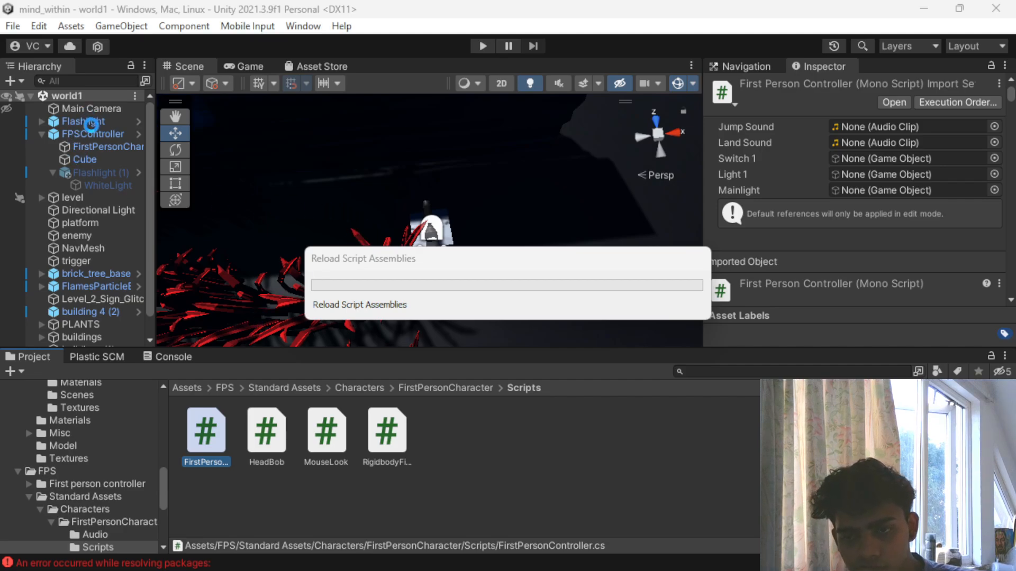
- Extend the Flashlight pickup's box collider above and below its stand, to a Z size of about 0.66
{"action": "left_click", "coordinate": [91, 123]}
{"action": "key", "text": "f"}
{"action": "left_click_drag", "start_coordinate": [450, 298], "coordinate": [375, 56], "text": "alt"}
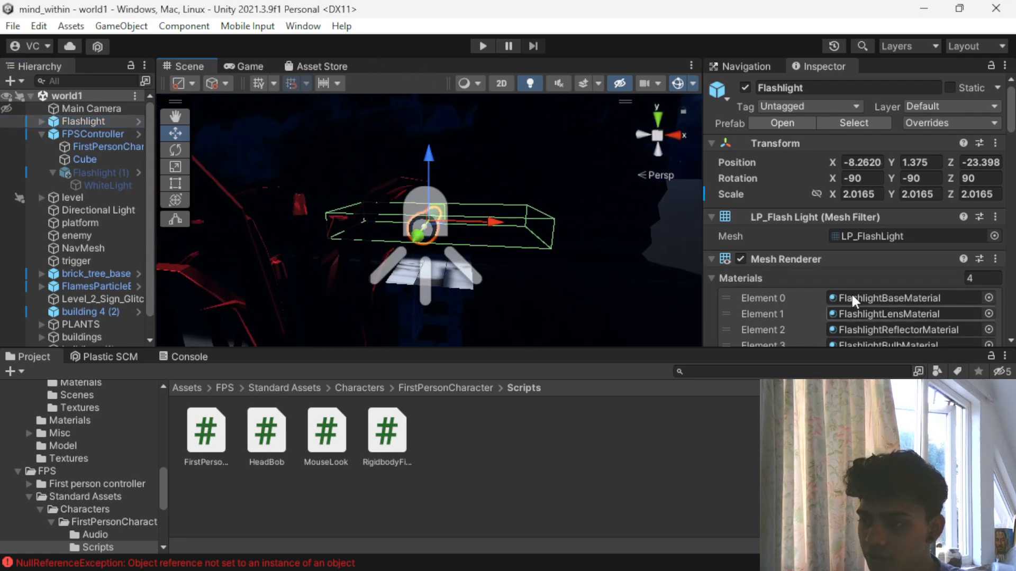
{"action": "scroll", "coordinate": [784, 233], "scroll_direction": "down", "scroll_amount": 15}
{"action": "left_click", "coordinate": [839, 235]}
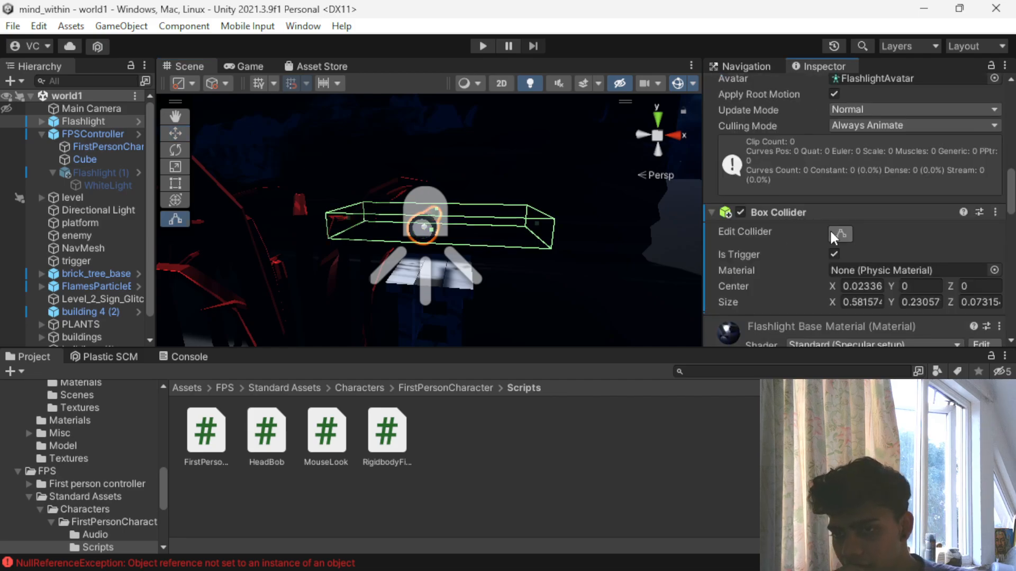
{"action": "left_click_drag", "start_coordinate": [434, 208], "coordinate": [399, 123]}
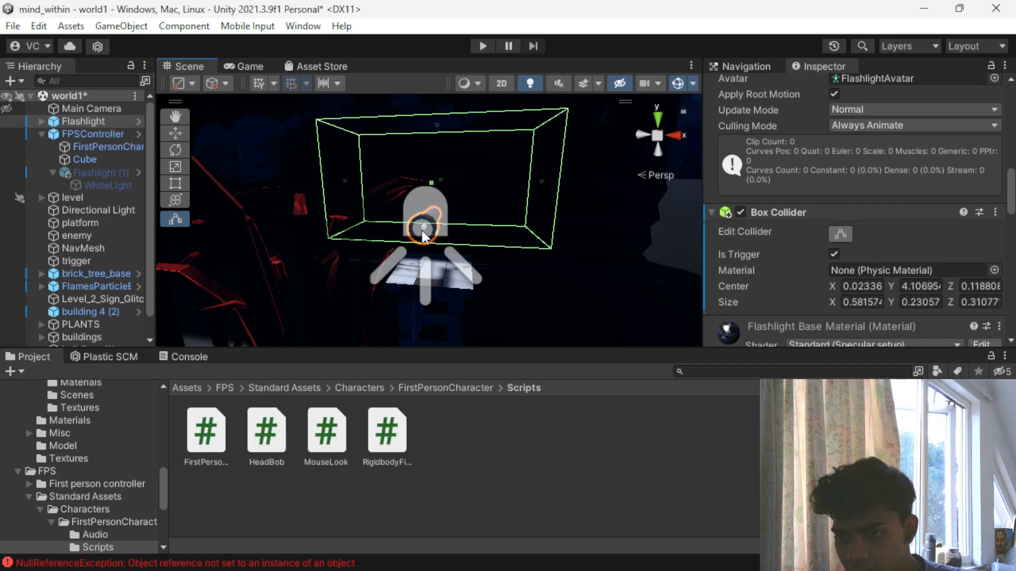
{"action": "scroll", "coordinate": [410, 226], "scroll_direction": "down", "scroll_amount": 2}
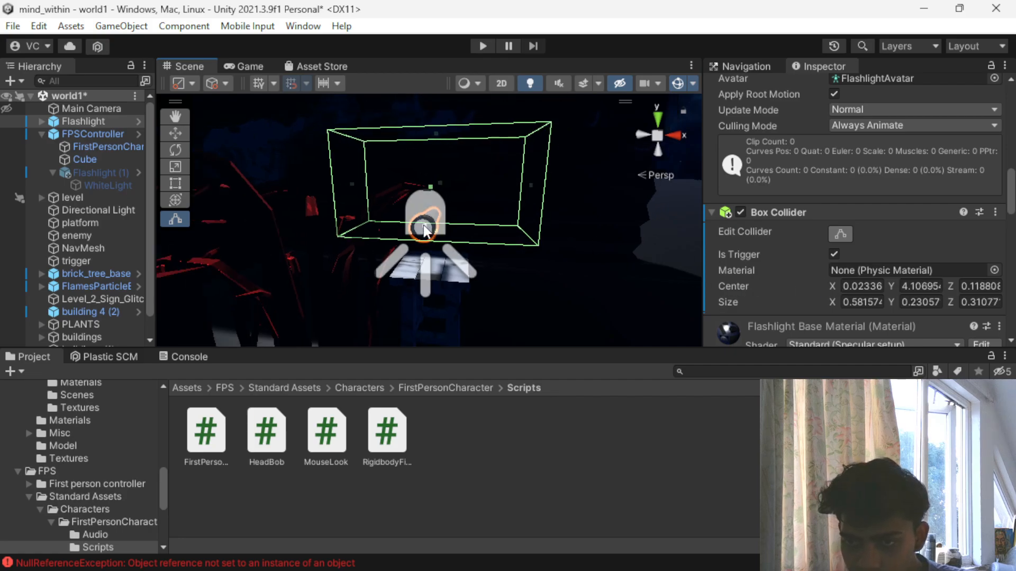
{"action": "left_click_drag", "start_coordinate": [506, 249], "coordinate": [188, 182], "text": "alt"}
{"action": "left_click_drag", "start_coordinate": [430, 233], "coordinate": [110, 440]}
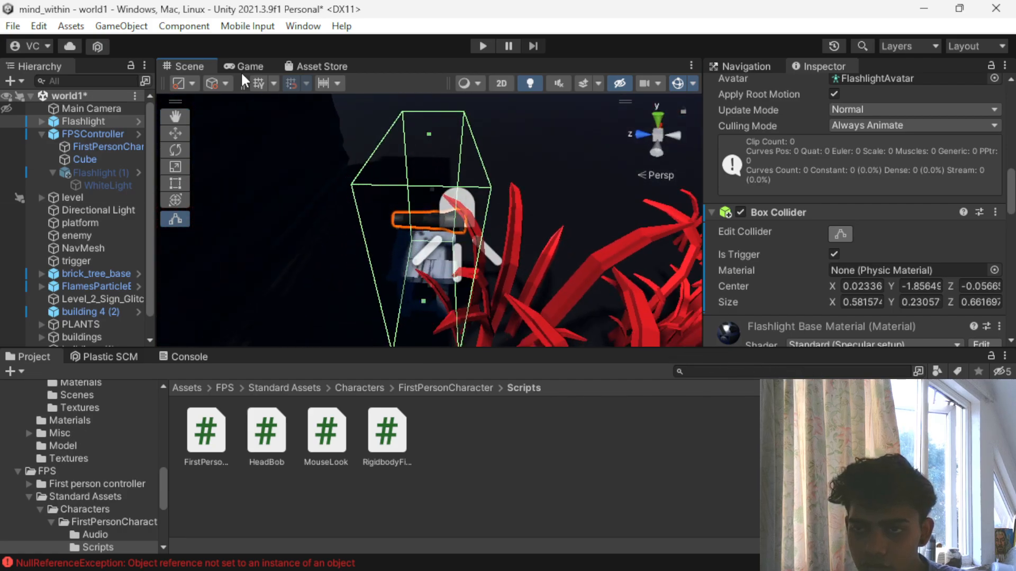
- Play-test the enlarged trigger zone by walking and jumping around the flashlight on its stand, and stop the game
{"action": "left_click", "coordinate": [482, 46]}
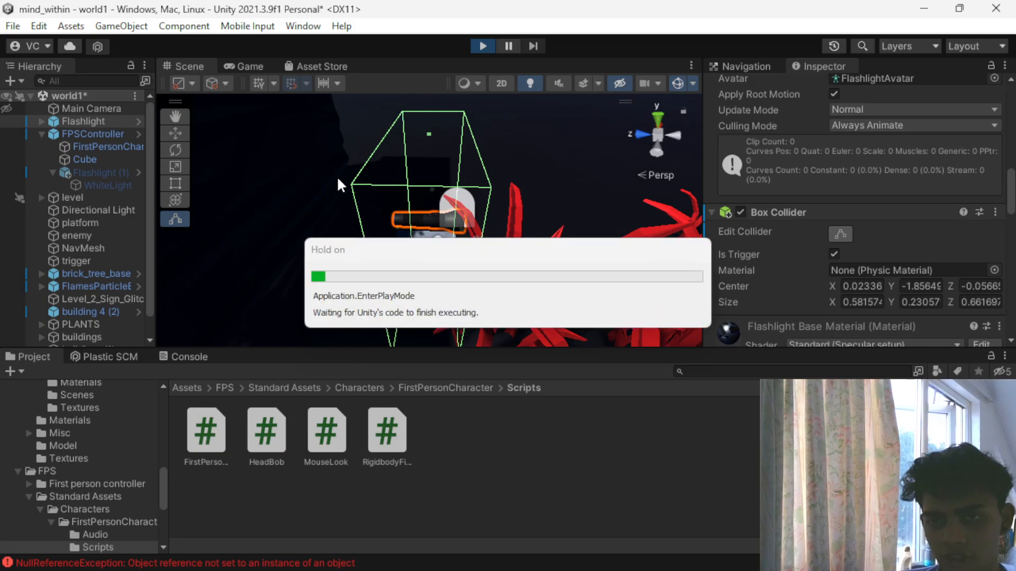
{"action": "key", "text": "w"}
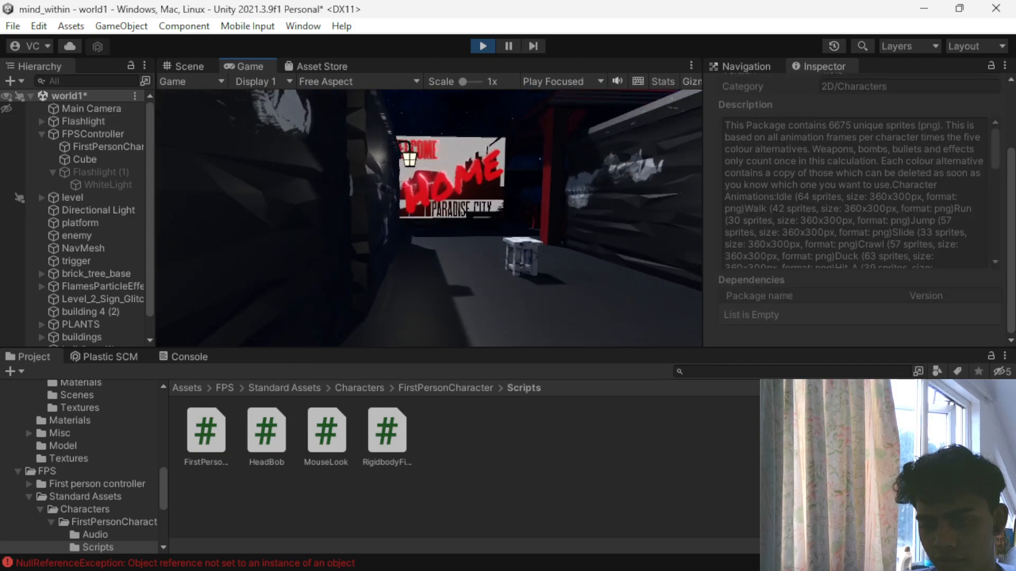
{"action": "key", "text": "w"}
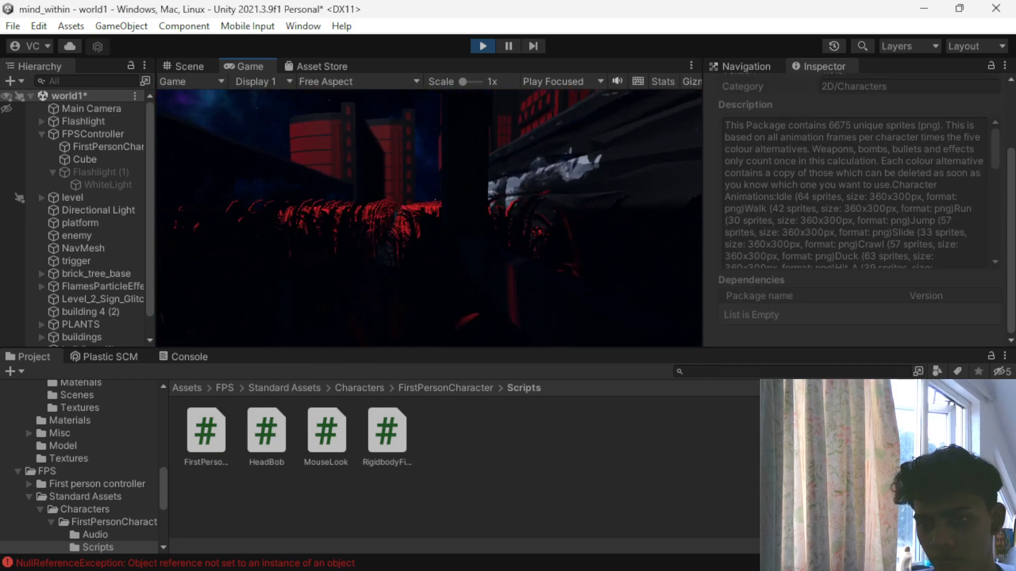
{"action": "key", "text": "w"}
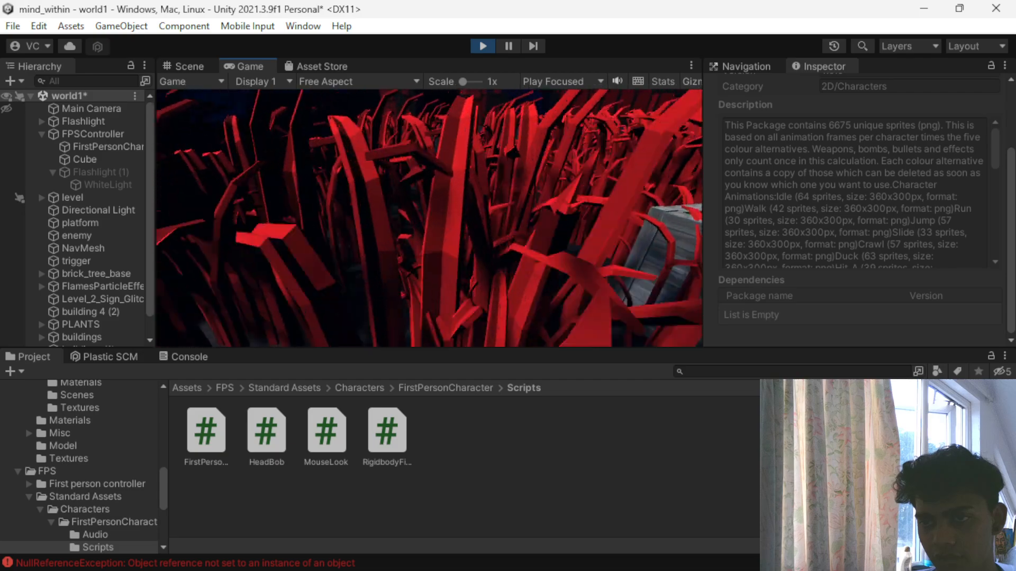
{"action": "key", "text": "w"}
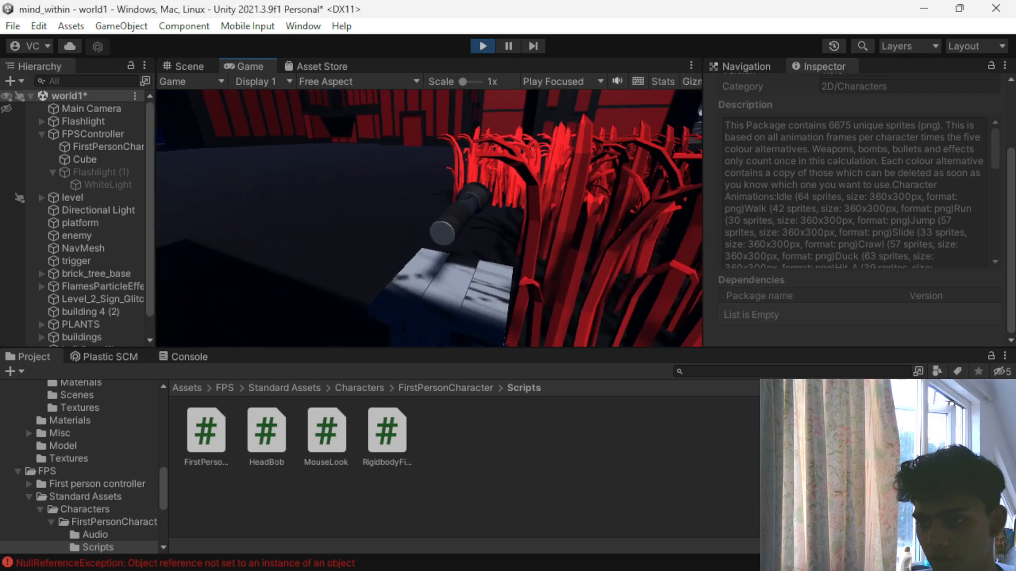
{"action": "key", "text": "w"}
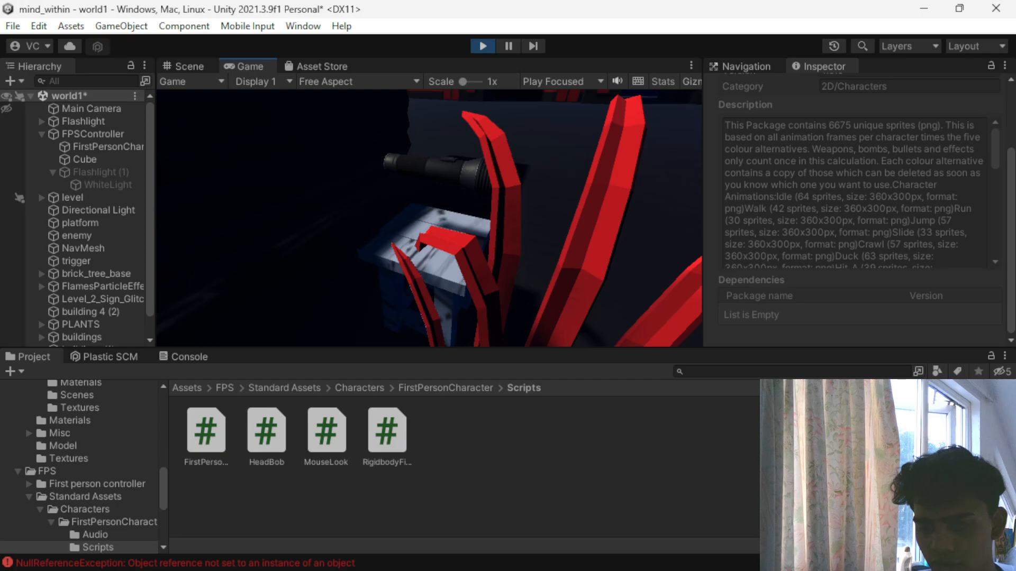
{"action": "key", "text": "space"}
{"action": "key", "text": "space"}
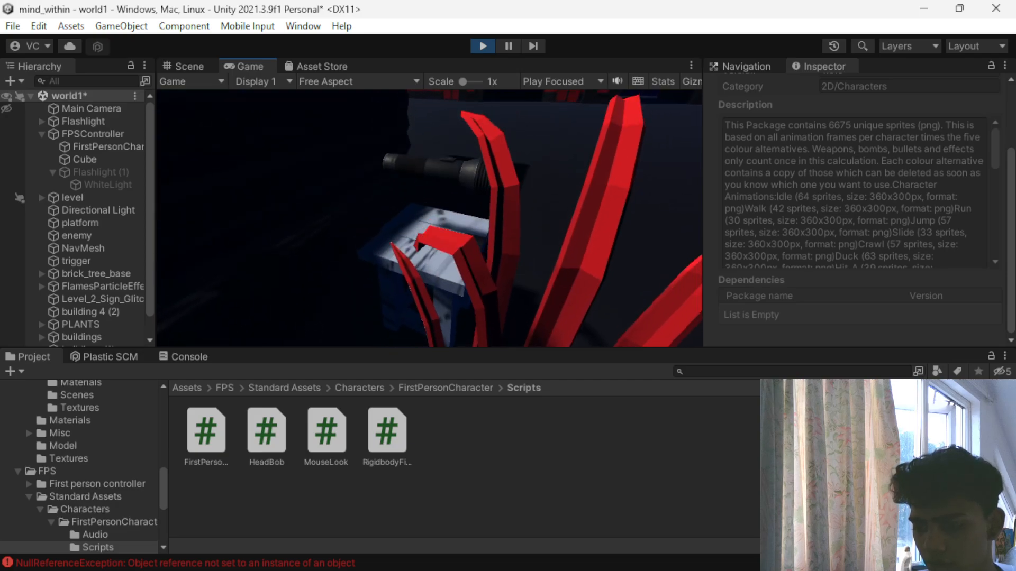
{"action": "key", "text": "w"}
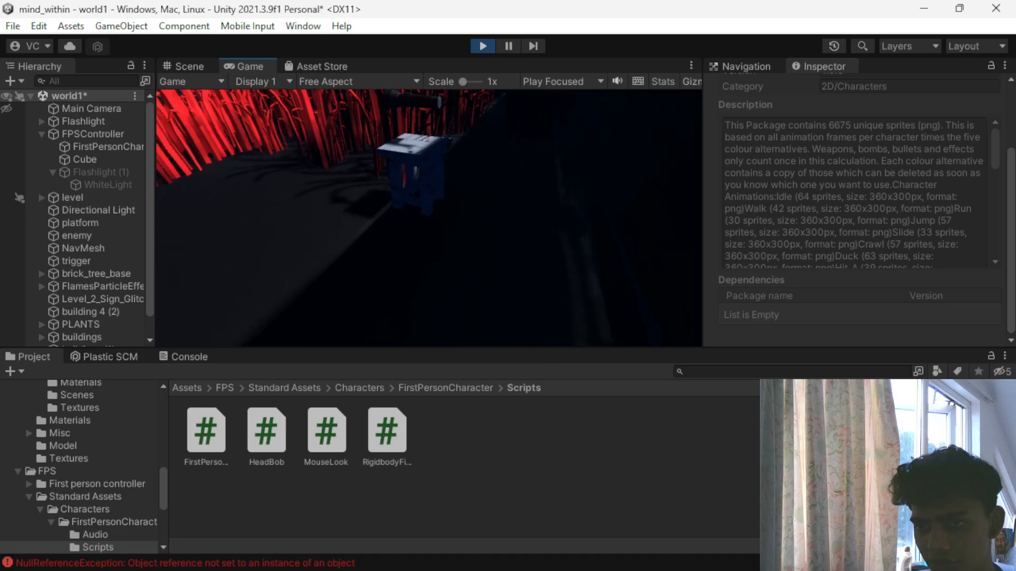
{"action": "key", "text": "w"}
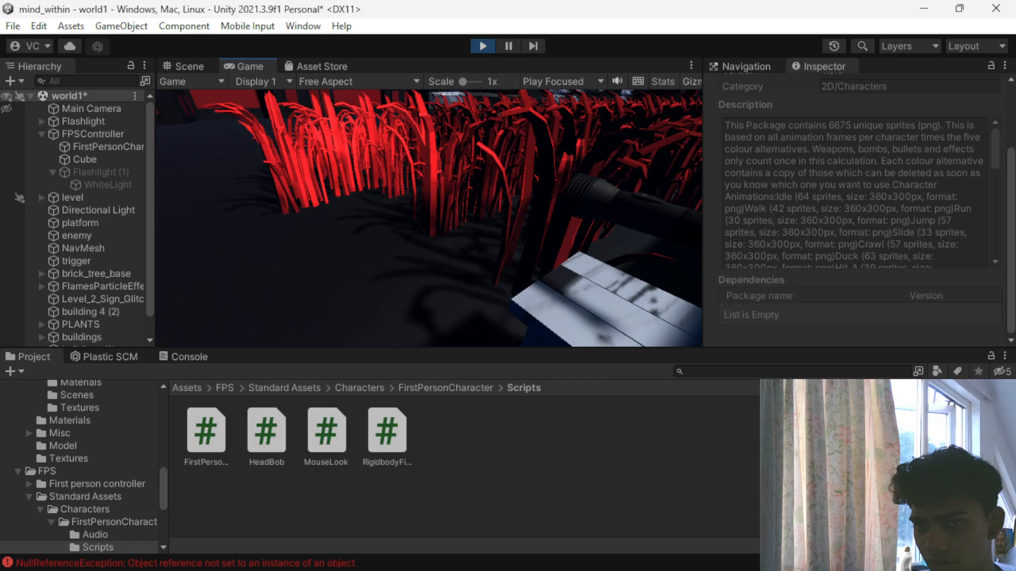
{"action": "key", "text": "ctrl+s"}
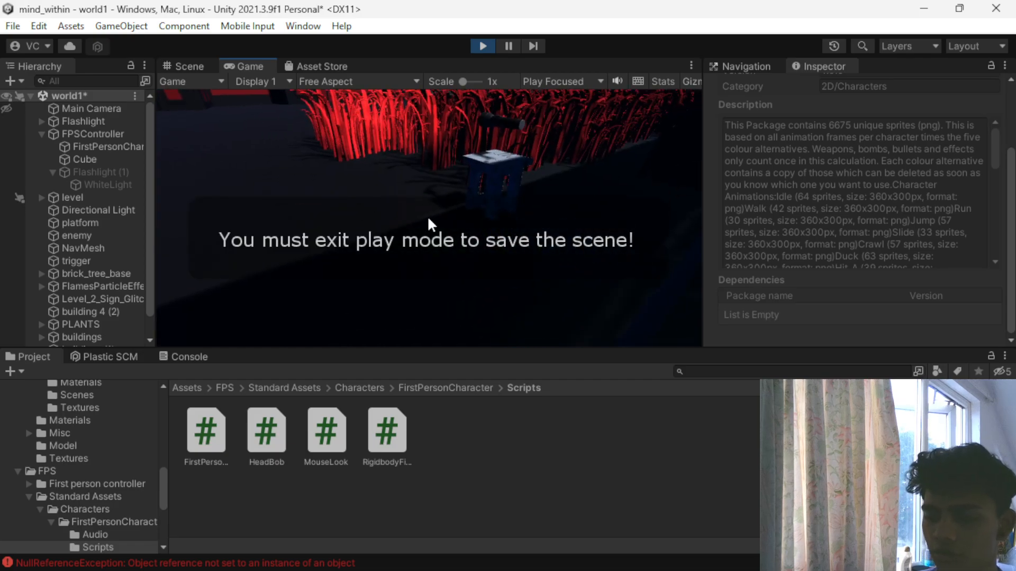
{"action": "left_click", "coordinate": [482, 45]}
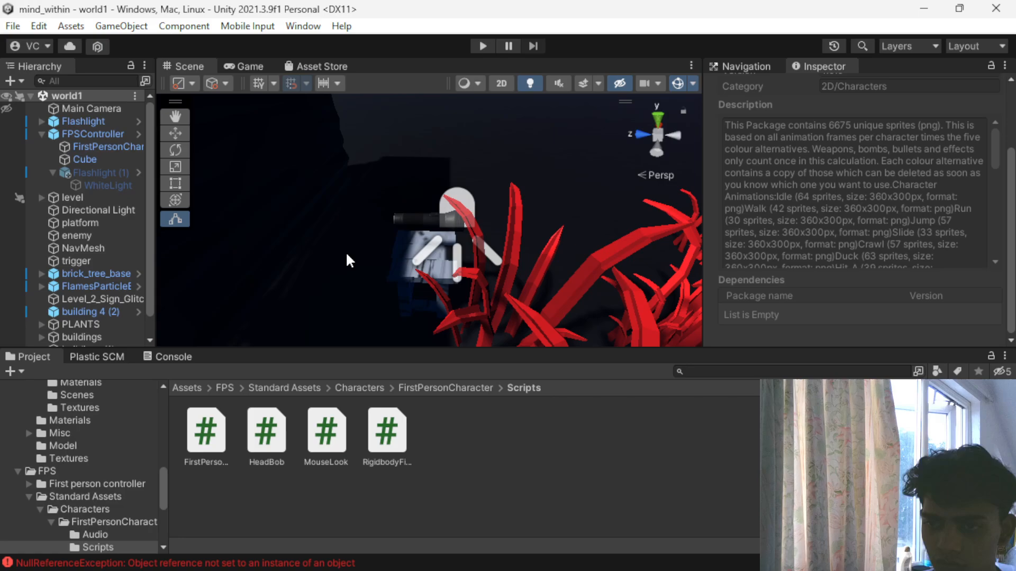
- Check the Flashlight pickup's trigger collider, assign the object the light tag, and save the scene
{"action": "left_click", "coordinate": [187, 388]}
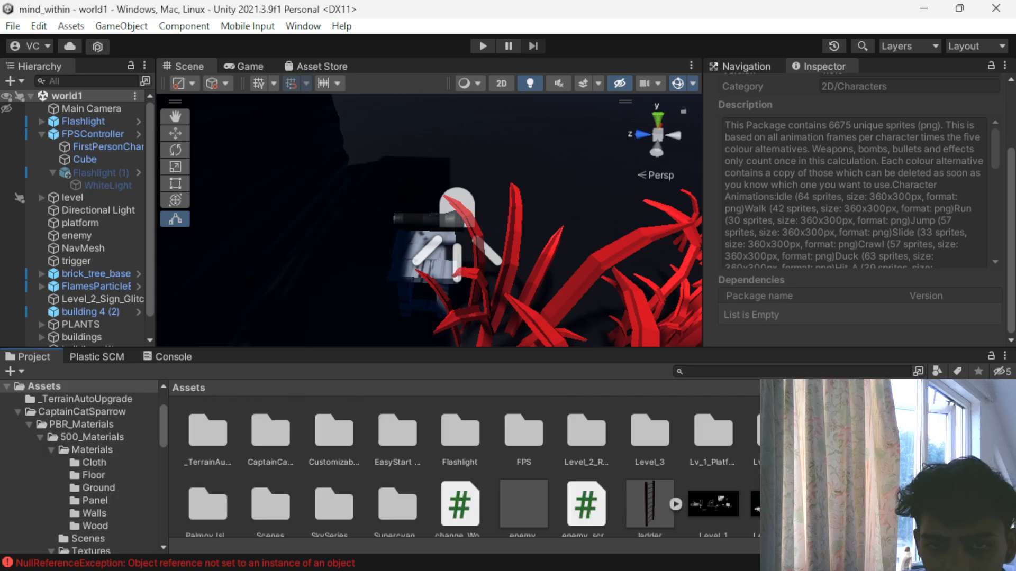
{"action": "left_click", "coordinate": [93, 120]}
{"action": "scroll", "coordinate": [841, 245], "scroll_direction": "down", "scroll_amount": 10}
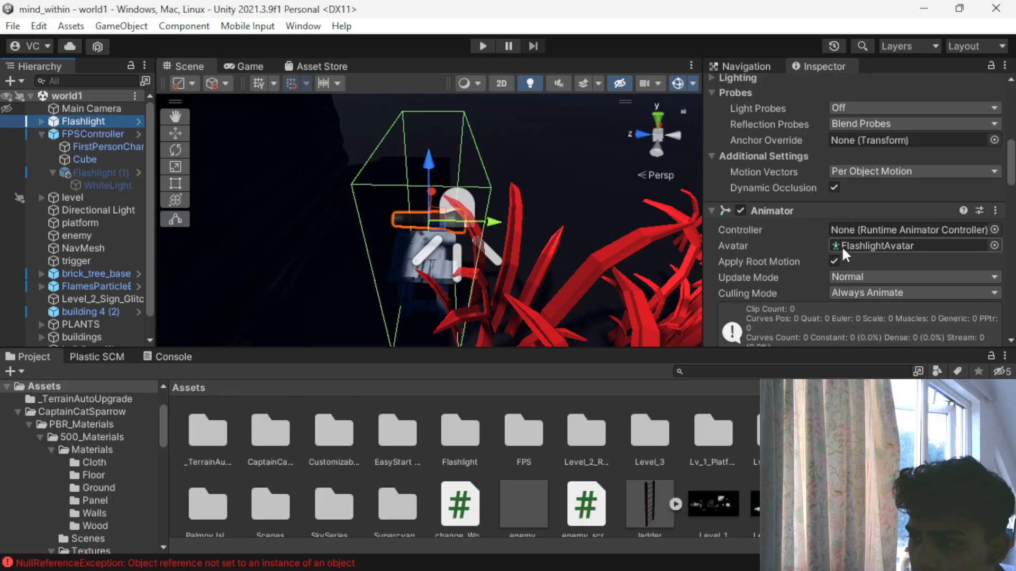
{"action": "scroll", "coordinate": [840, 246], "scroll_direction": "down", "scroll_amount": 5}
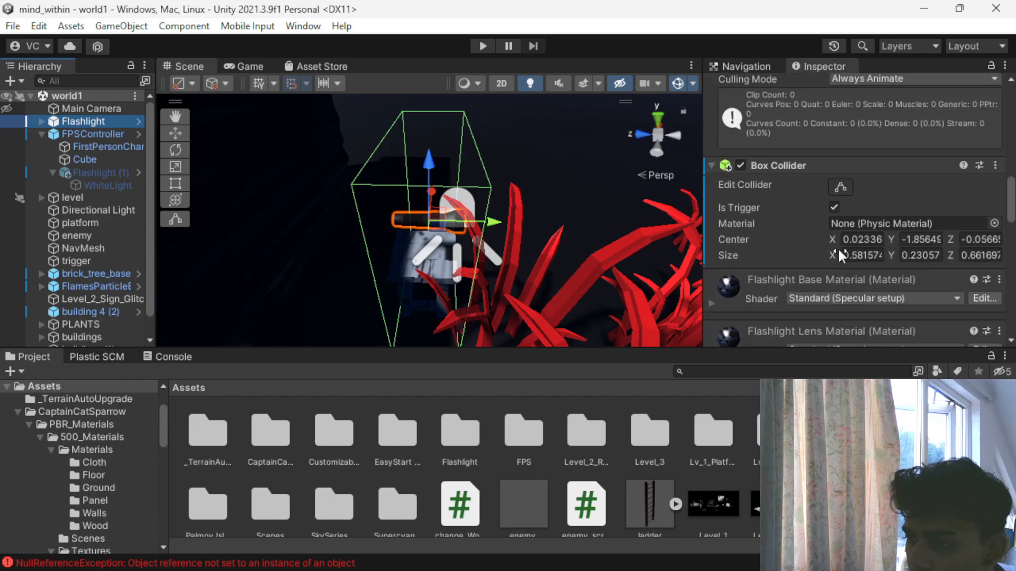
{"action": "scroll", "coordinate": [837, 246], "scroll_direction": "up", "scroll_amount": 2}
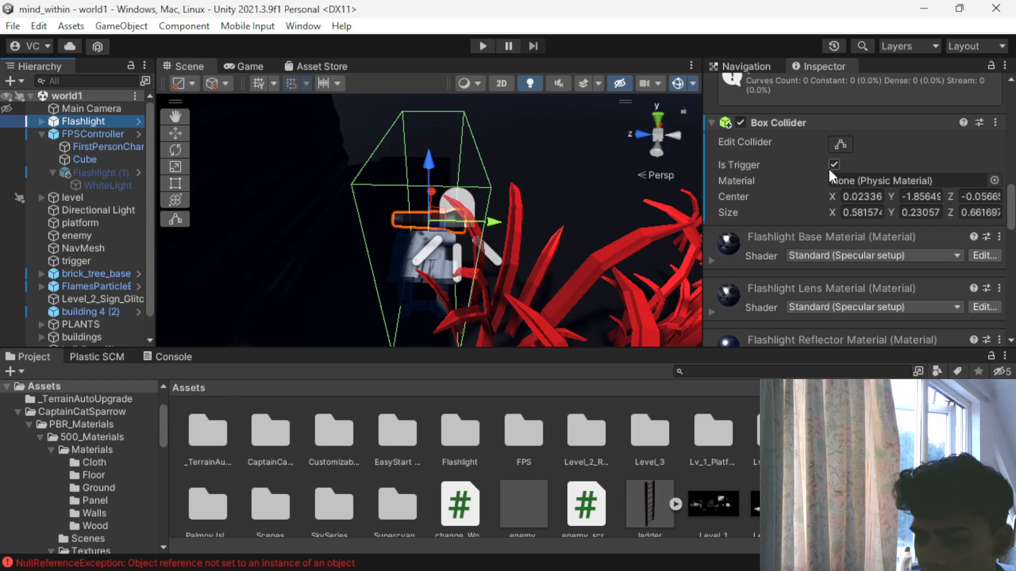
{"action": "scroll", "coordinate": [780, 179], "scroll_direction": "up", "scroll_amount": 10}
{"action": "left_click", "coordinate": [784, 106]}
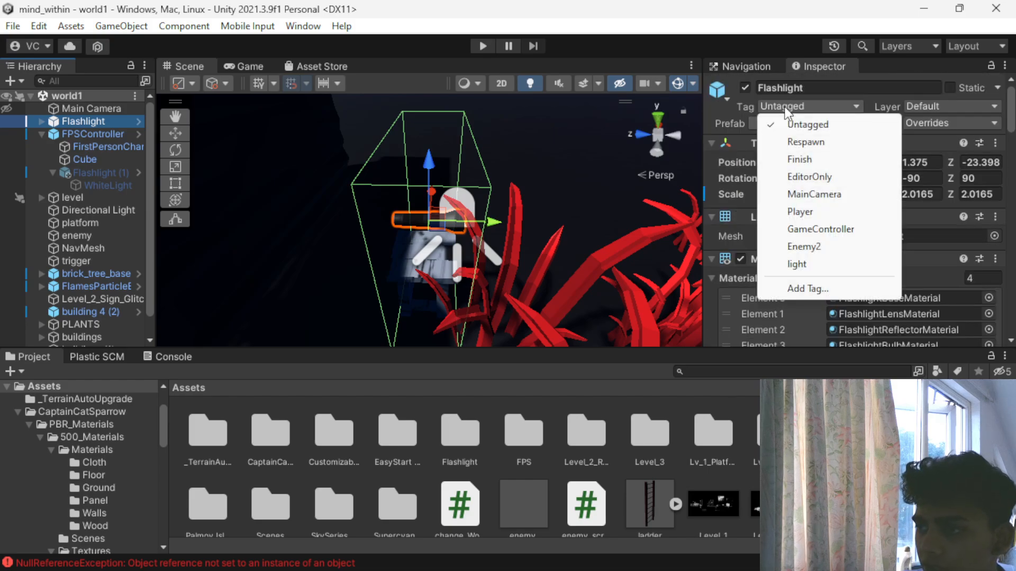
{"action": "left_click", "coordinate": [791, 264]}
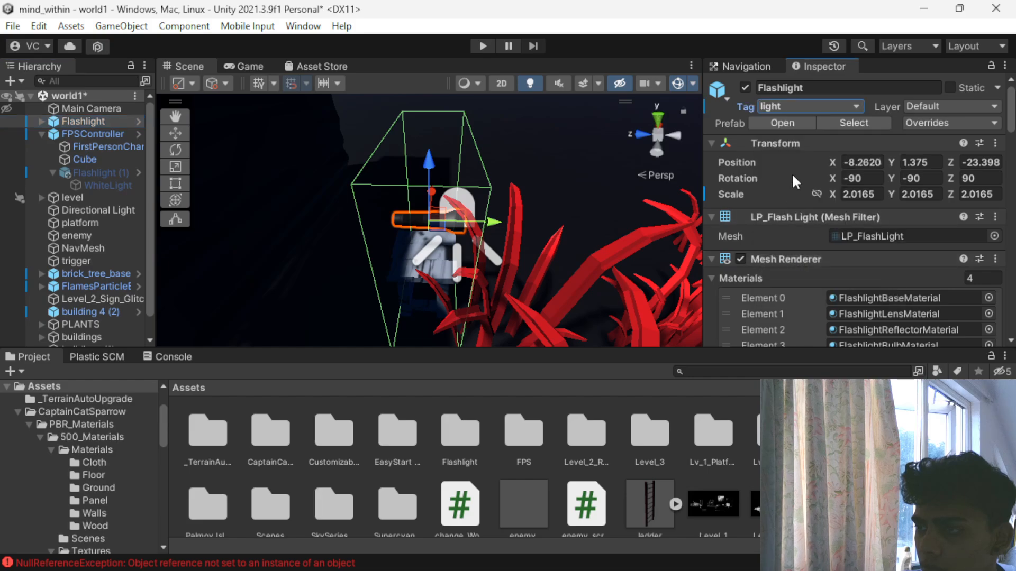
{"action": "key", "text": "ctrl+s"}
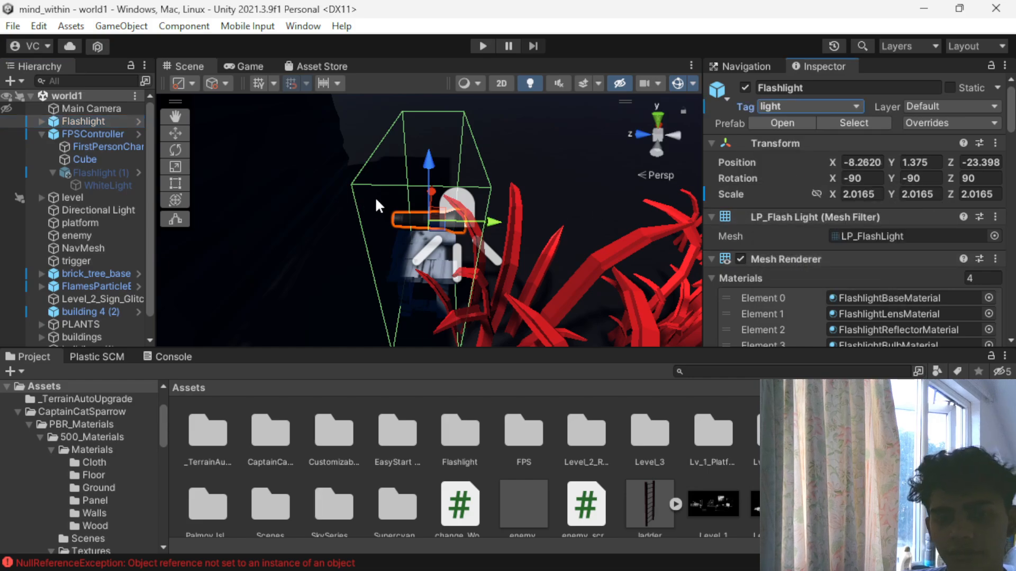
- Run the game, collect the flashlight from its stand, walk through the grass with it, and stop the game
{"action": "left_click", "coordinate": [482, 43]}
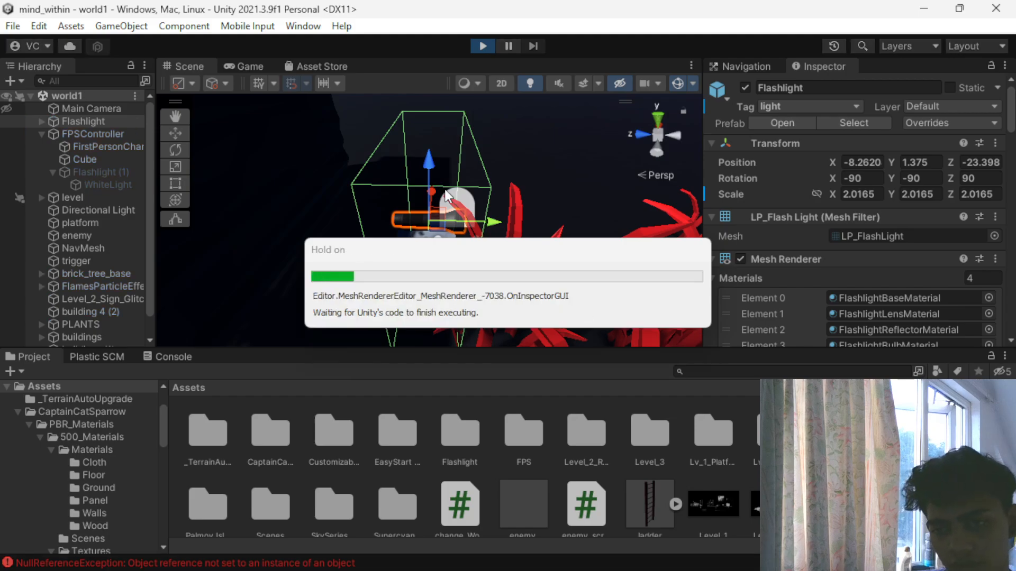
{"action": "left_click", "coordinate": [444, 191]}
{"action": "key", "text": "w"}
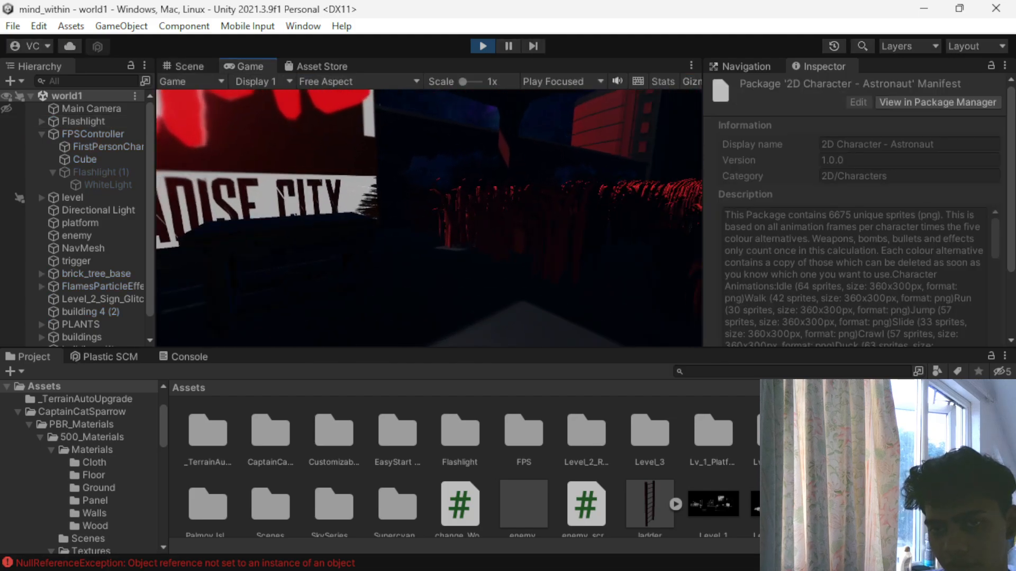
{"action": "key", "text": "w"}
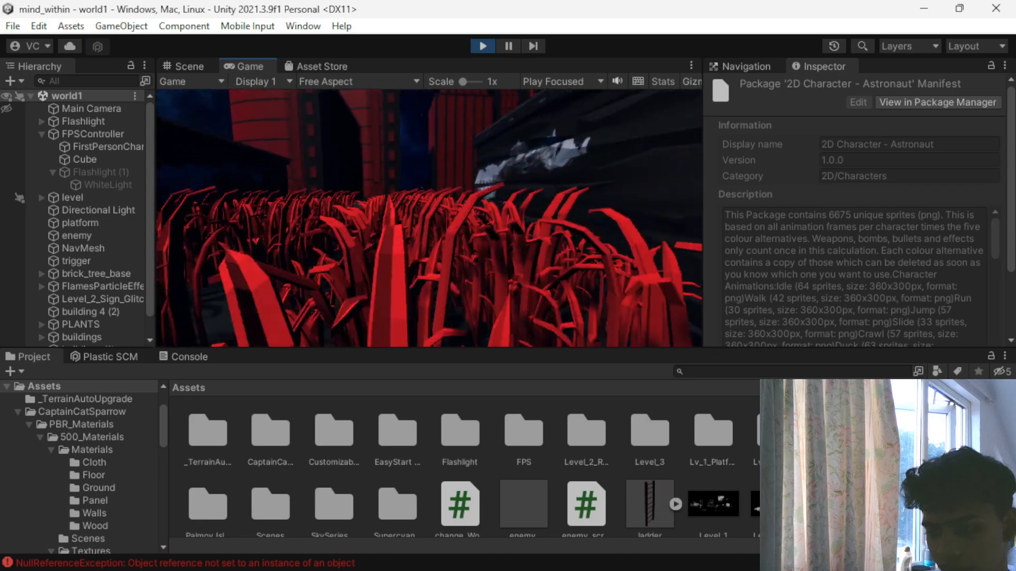
{"action": "key", "text": "w"}
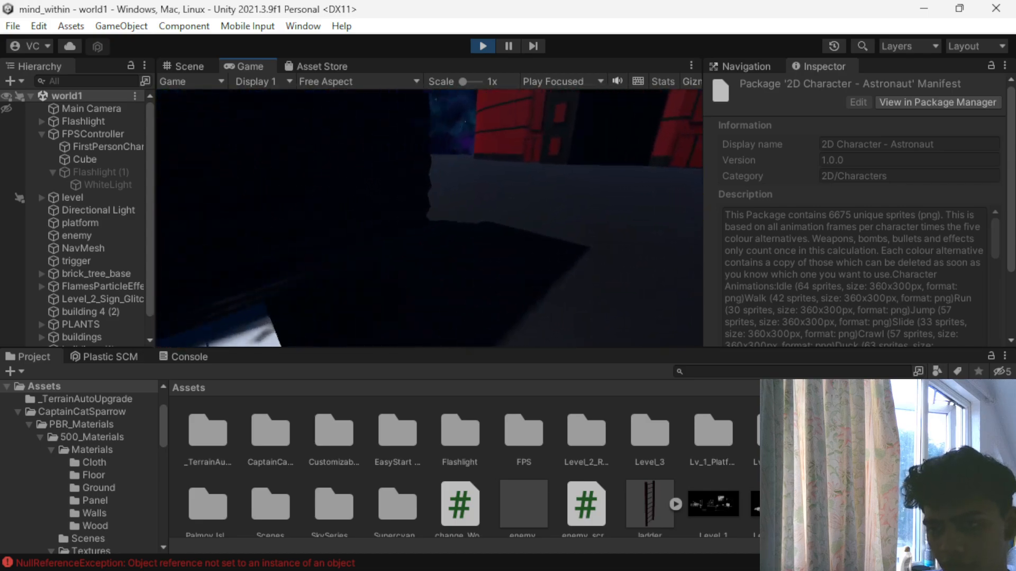
{"action": "key", "text": "e"}
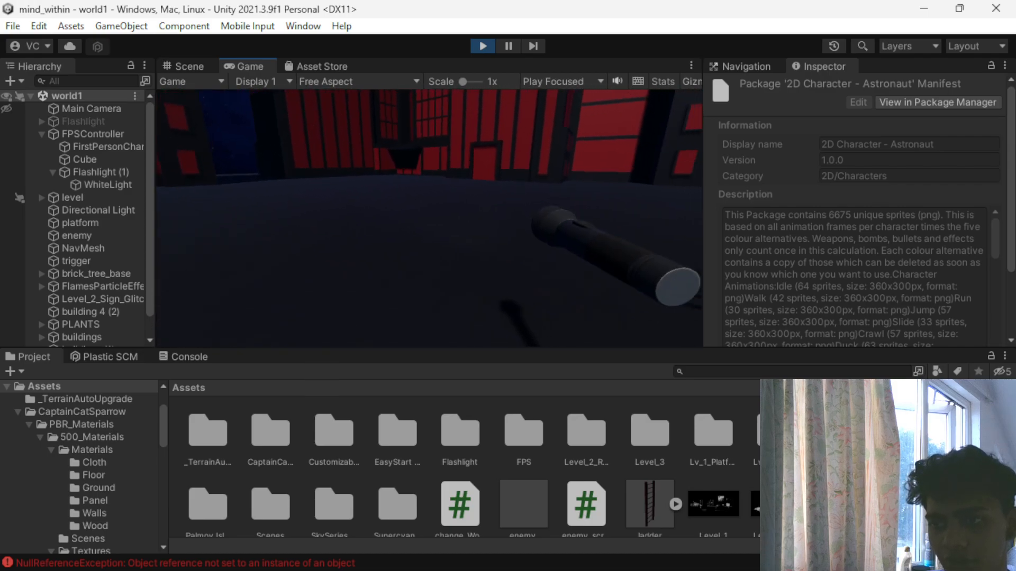
{"action": "key", "text": "w"}
{"action": "key", "text": "w"}
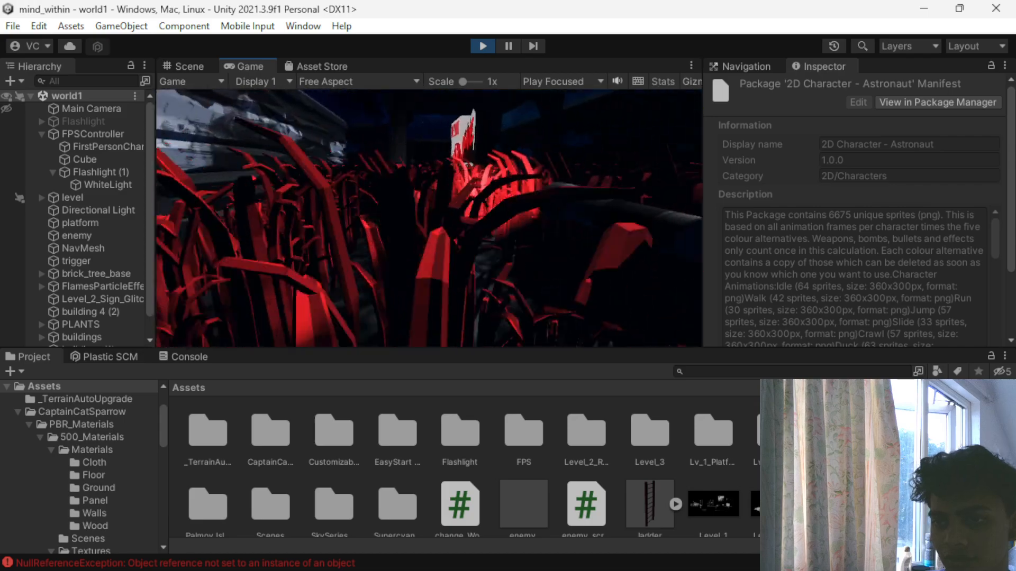
{"action": "key", "text": "Escape"}
{"action": "left_click", "coordinate": [473, 44]}
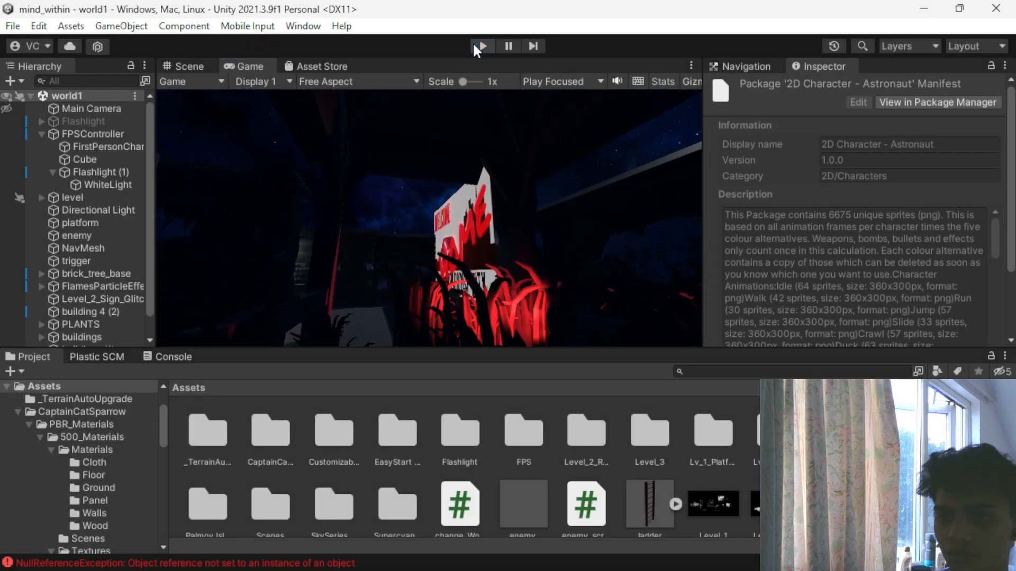
- Run the game, collect the flashlight from its stand, walk back through the red grass holding it, and stop the game
{"action": "left_click", "coordinate": [480, 44]}
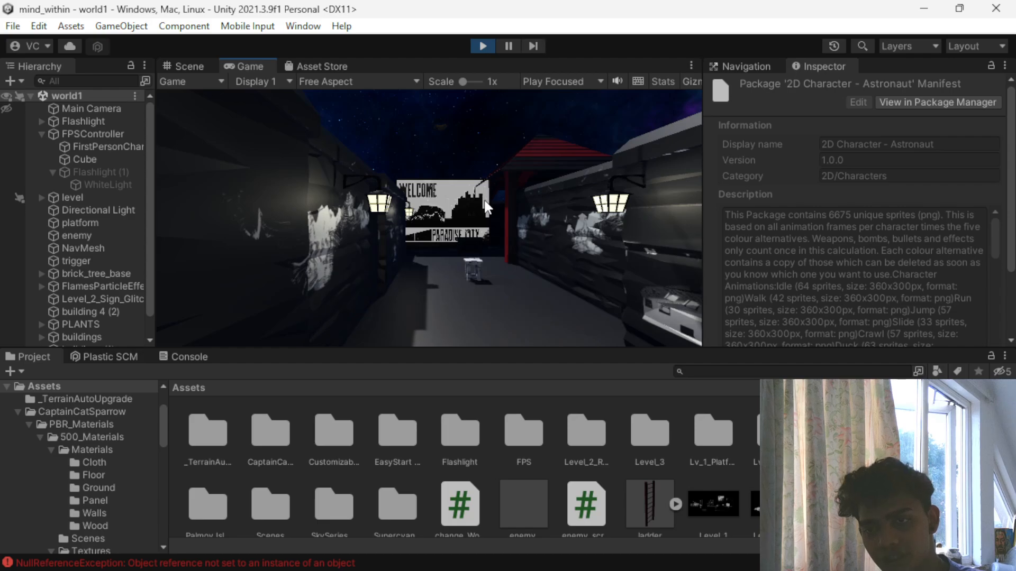
{"action": "key", "text": "w"}
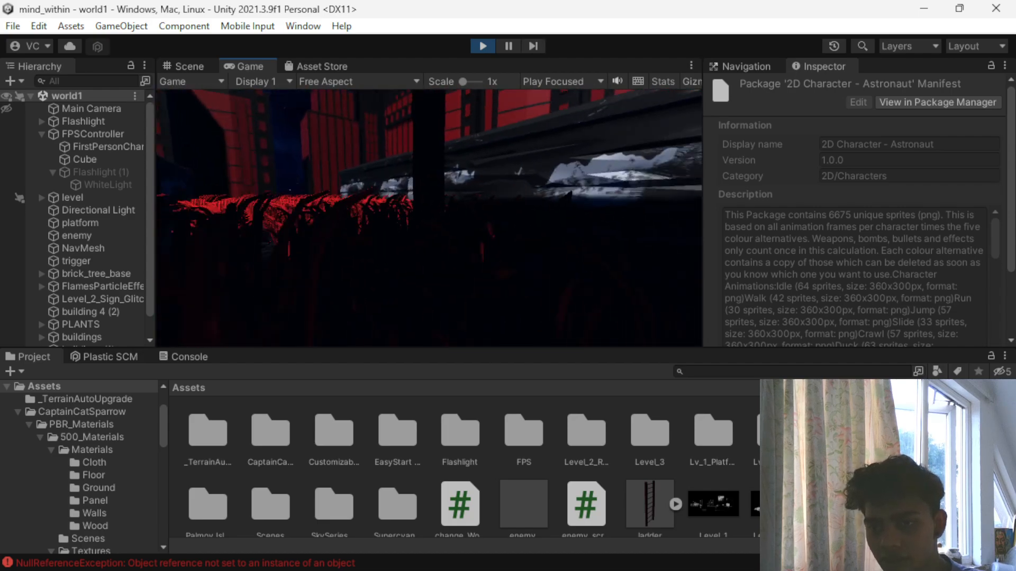
{"action": "key", "text": "w"}
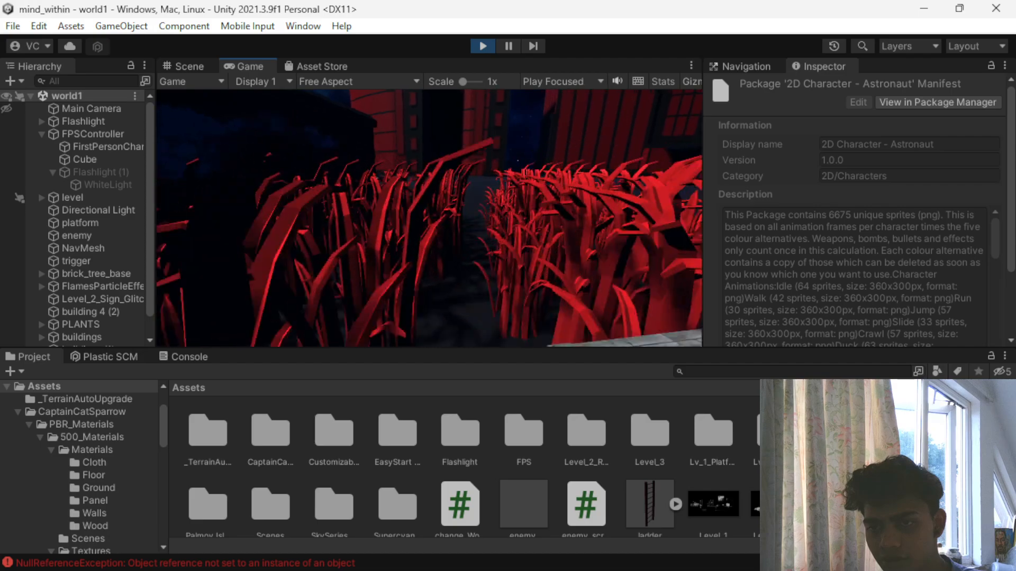
{"action": "key", "text": "w"}
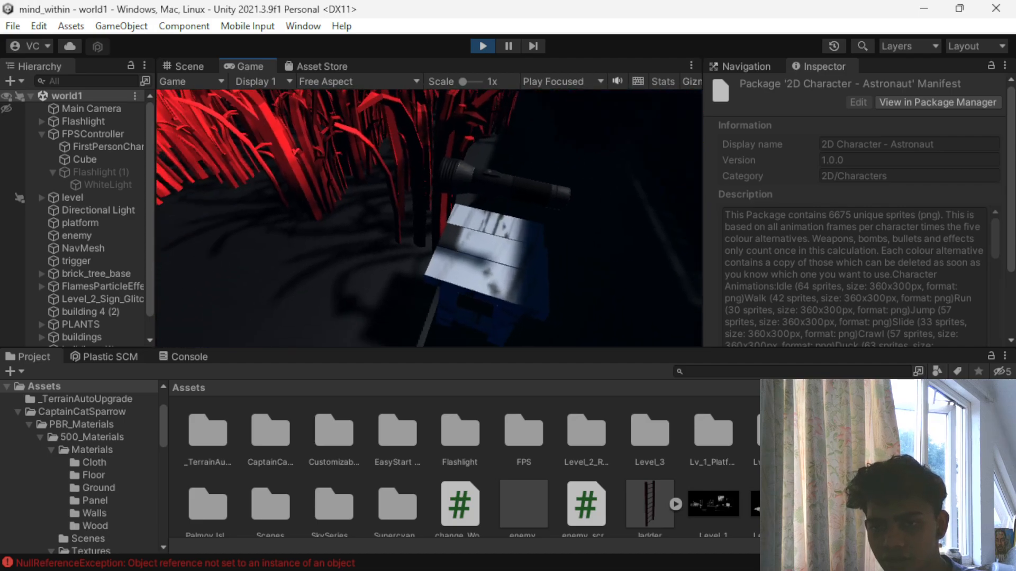
{"action": "key", "text": "e"}
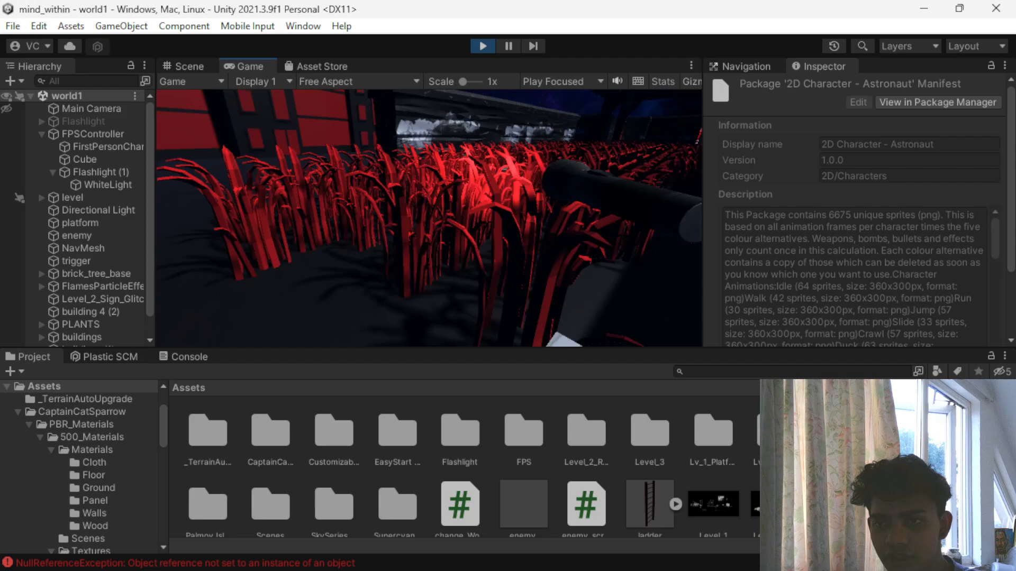
{"action": "key", "text": "w"}
{"action": "key", "text": "w"}
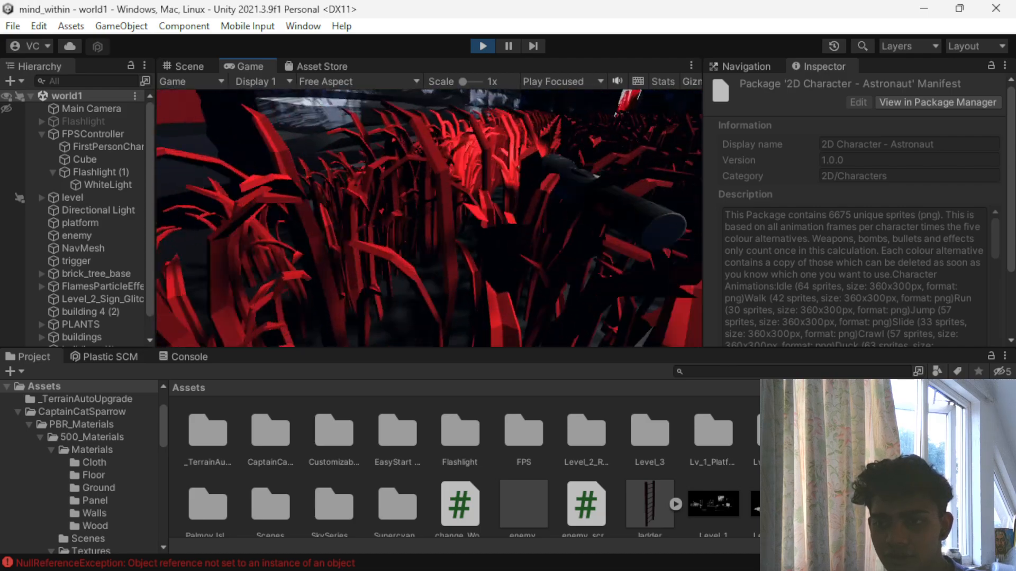
{"action": "key", "text": "w"}
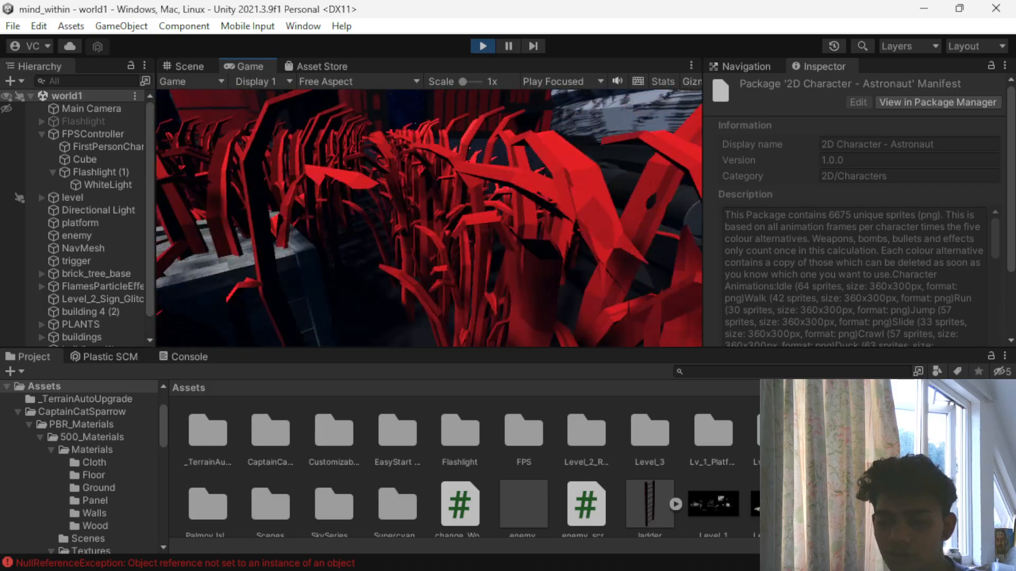
{"action": "left_click", "coordinate": [475, 46]}
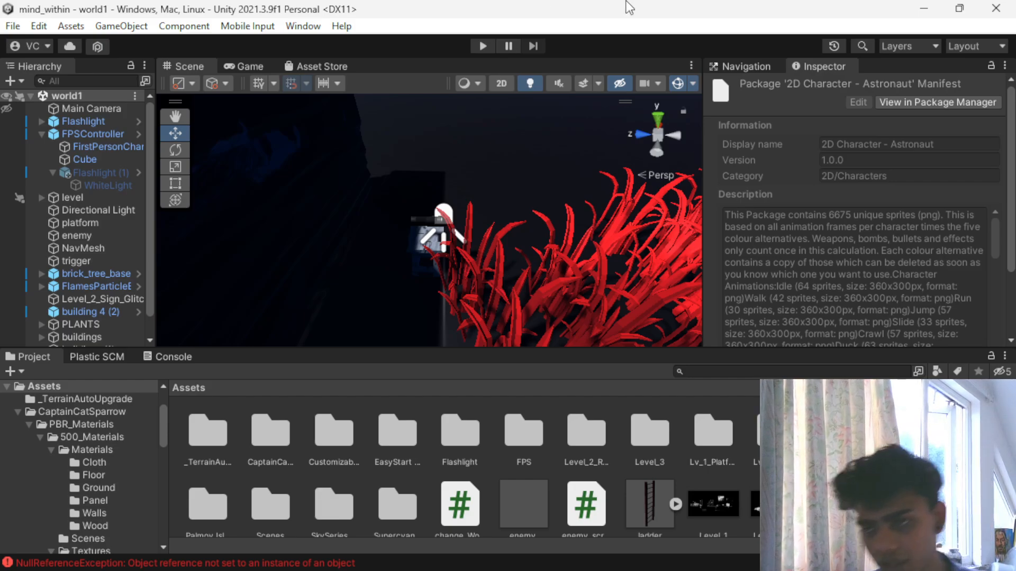
- Add a Box Collider to the end wall segment brick_wall_1_LOD0 (6), behind the flashlight stand
{"action": "scroll", "coordinate": [474, 443], "scroll_direction": "down", "scroll_amount": 2}
{"action": "scroll", "coordinate": [505, 250], "scroll_direction": "down", "scroll_amount": 5}
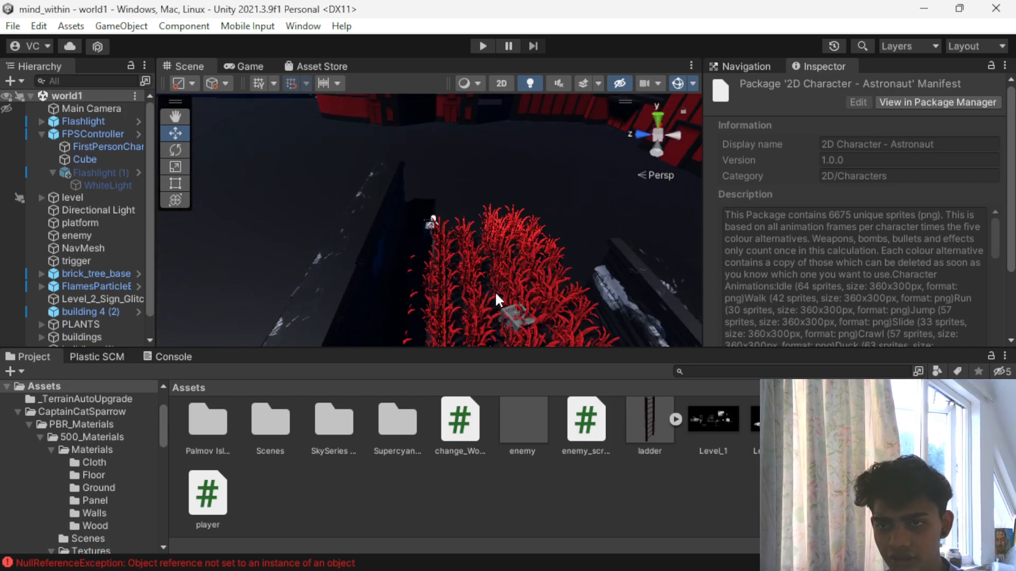
{"action": "scroll", "coordinate": [475, 320], "scroll_direction": "down", "scroll_amount": 8}
{"action": "left_click_drag", "start_coordinate": [479, 307], "coordinate": [414, 327], "text": "alt"}
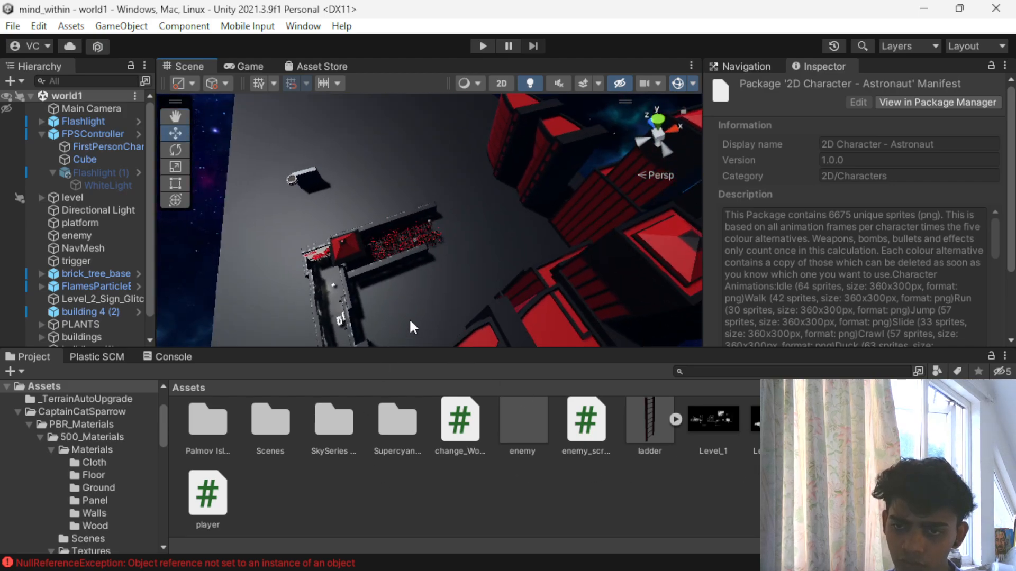
{"action": "scroll", "coordinate": [414, 313], "scroll_direction": "up", "scroll_amount": 5}
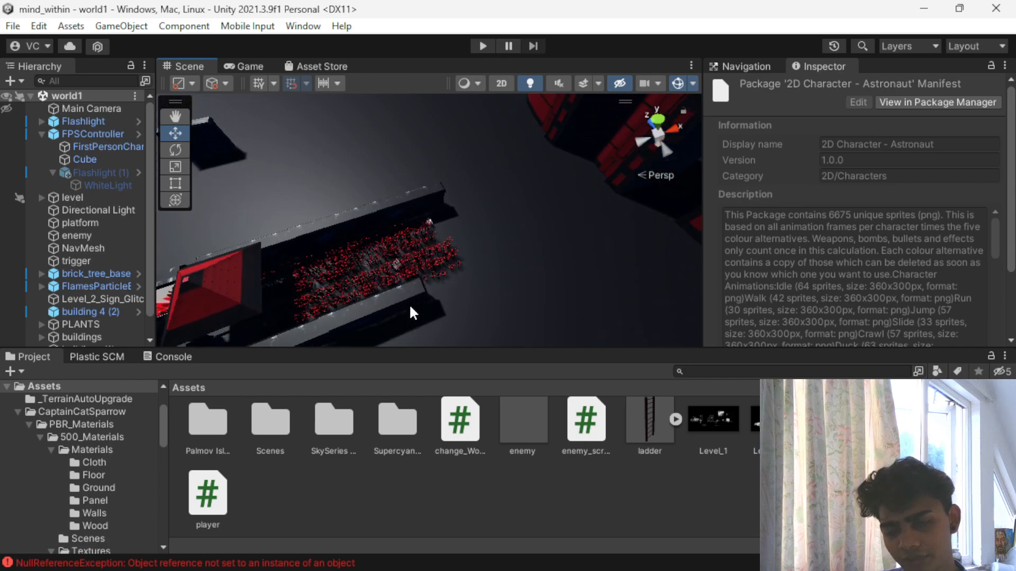
{"action": "scroll", "coordinate": [454, 255], "scroll_direction": "up", "scroll_amount": 6}
{"action": "scroll", "coordinate": [453, 254], "scroll_direction": "down", "scroll_amount": 5}
{"action": "left_click", "coordinate": [400, 177]}
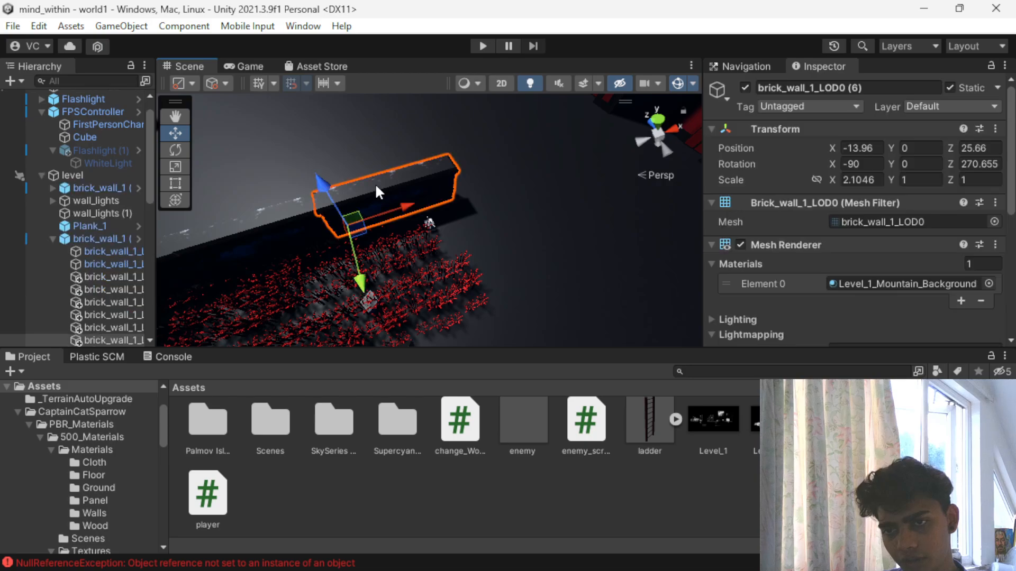
{"action": "scroll", "coordinate": [935, 189], "scroll_direction": "down", "scroll_amount": 8}
{"action": "left_click", "coordinate": [792, 328]}
{"action": "type", "text": "bo"}
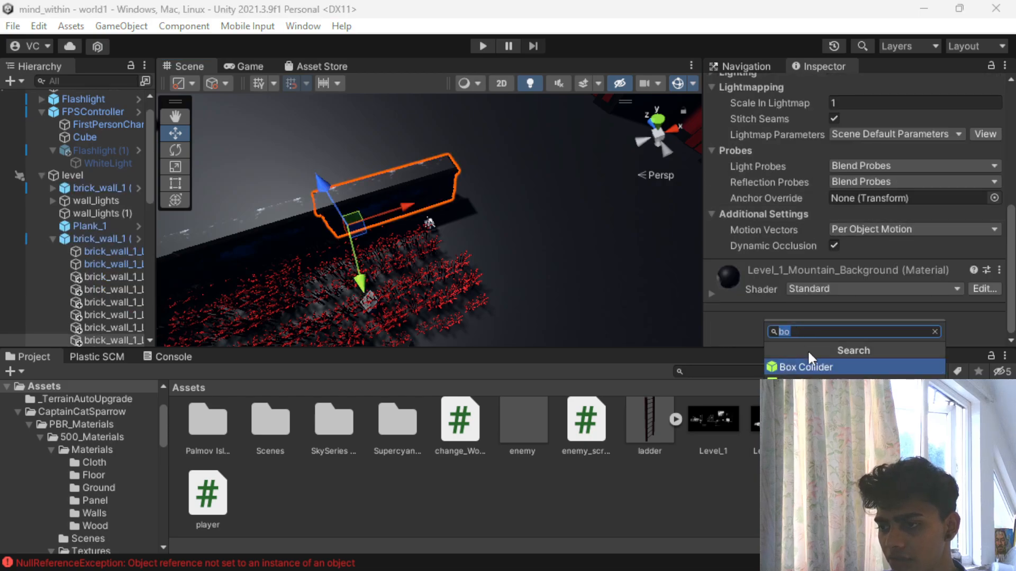
{"action": "left_click", "coordinate": [813, 369]}
- Add a Box Collider to the adjacent brick wall segment on the flashlight's side of the grass
{"action": "left_click", "coordinate": [273, 263]}
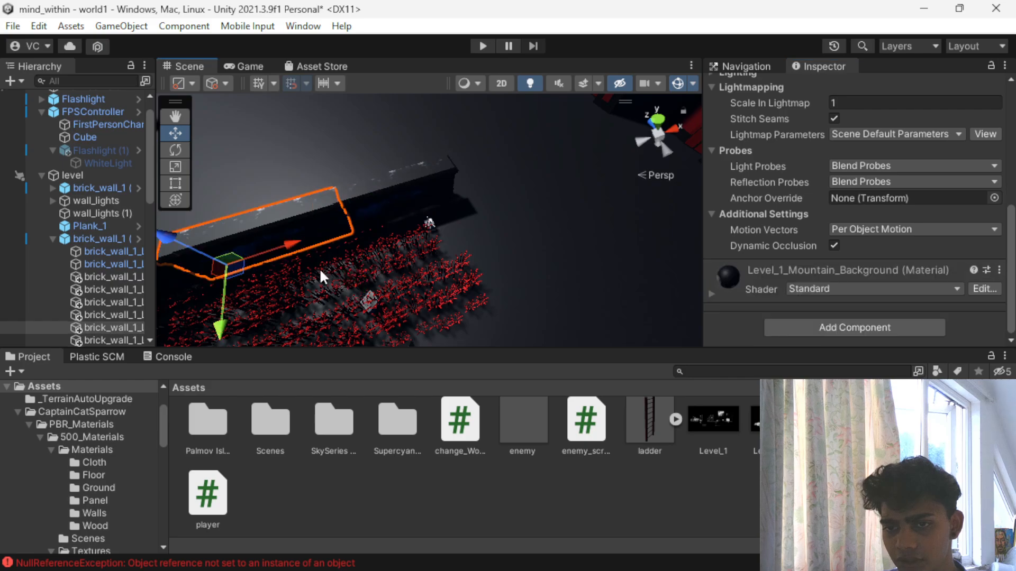
{"action": "left_click", "coordinate": [878, 324]}
{"action": "left_click", "coordinate": [773, 368]}
- Add a Box Collider to both brick wall segments on the opposite side of the grass, starting with the outer end
{"action": "scroll", "coordinate": [422, 212], "scroll_direction": "down", "scroll_amount": 5}
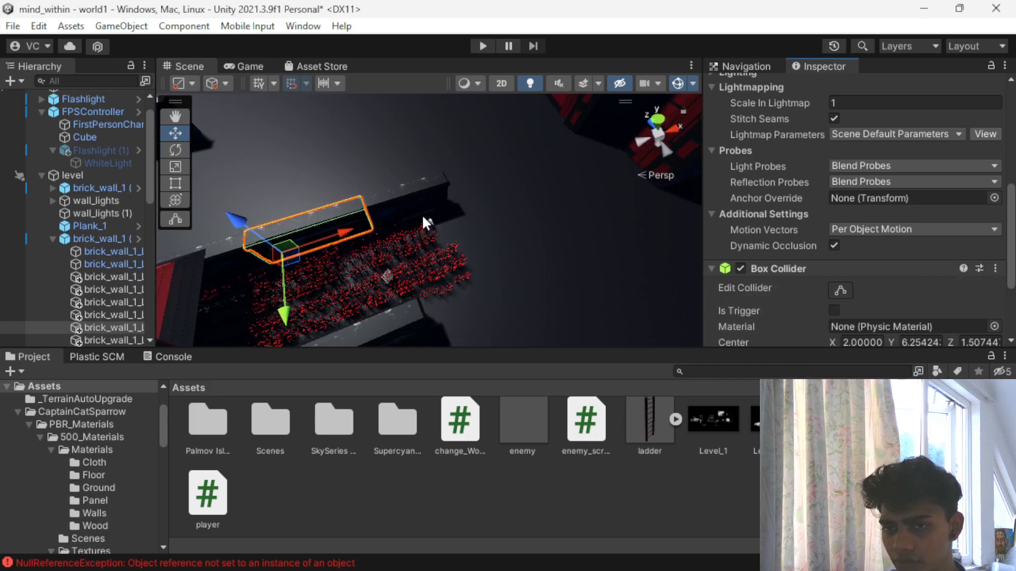
{"action": "left_click", "coordinate": [384, 298]}
{"action": "left_click", "coordinate": [787, 320]}
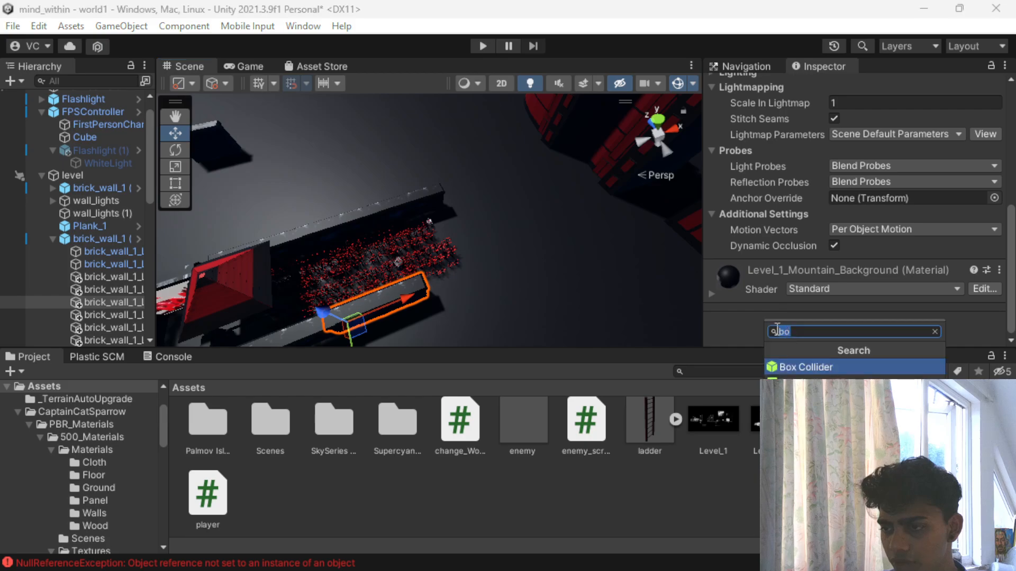
{"action": "left_click", "coordinate": [805, 366]}
{"action": "scroll", "coordinate": [525, 221], "scroll_direction": "down", "scroll_amount": 2}
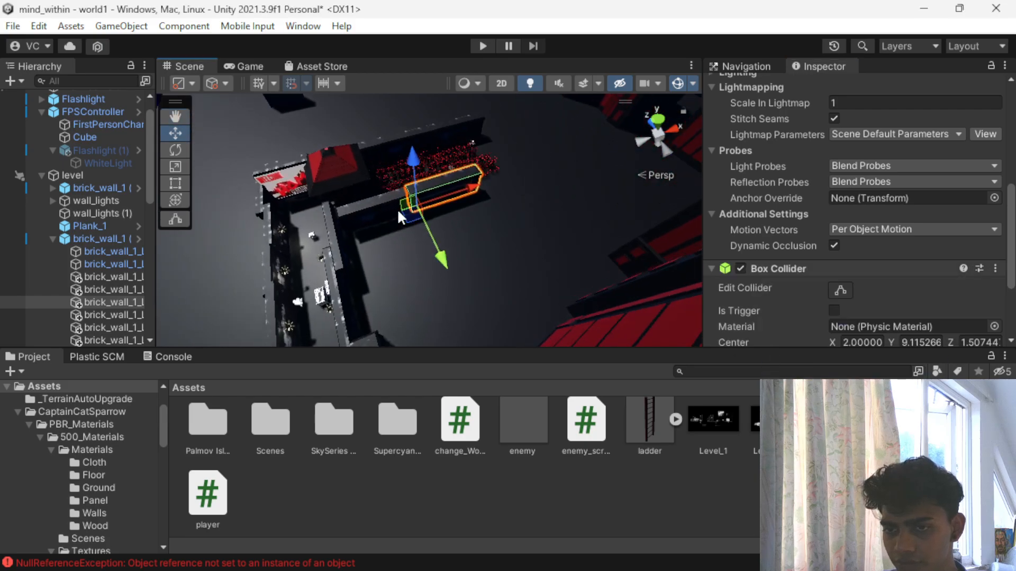
{"action": "key", "text": "ctrl+z"}
{"action": "left_click", "coordinate": [841, 329]}
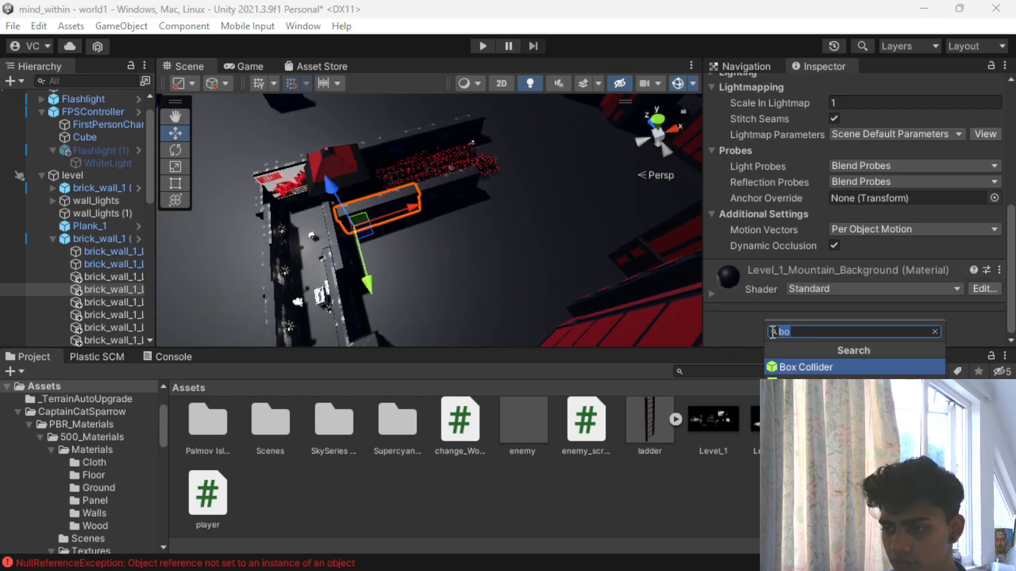
{"action": "left_click", "coordinate": [772, 368]}
- Select the wall segments around the corridor corner and grass area to check their colliders, and examine the level's wall layout
{"action": "left_click", "coordinate": [339, 244]}
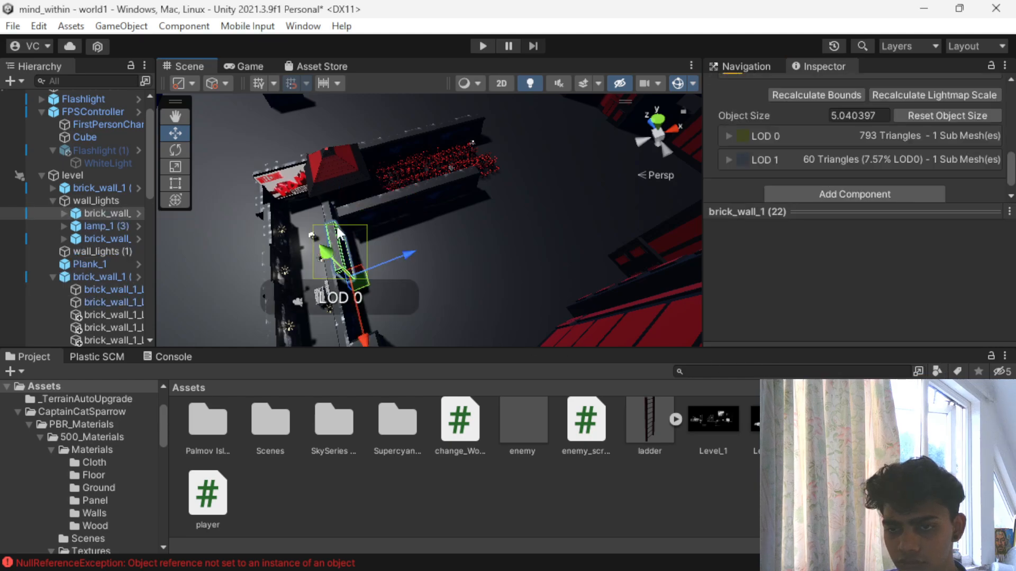
{"action": "left_click", "coordinate": [391, 210]}
{"action": "left_click", "coordinate": [447, 205]}
{"action": "left_click", "coordinate": [463, 179]}
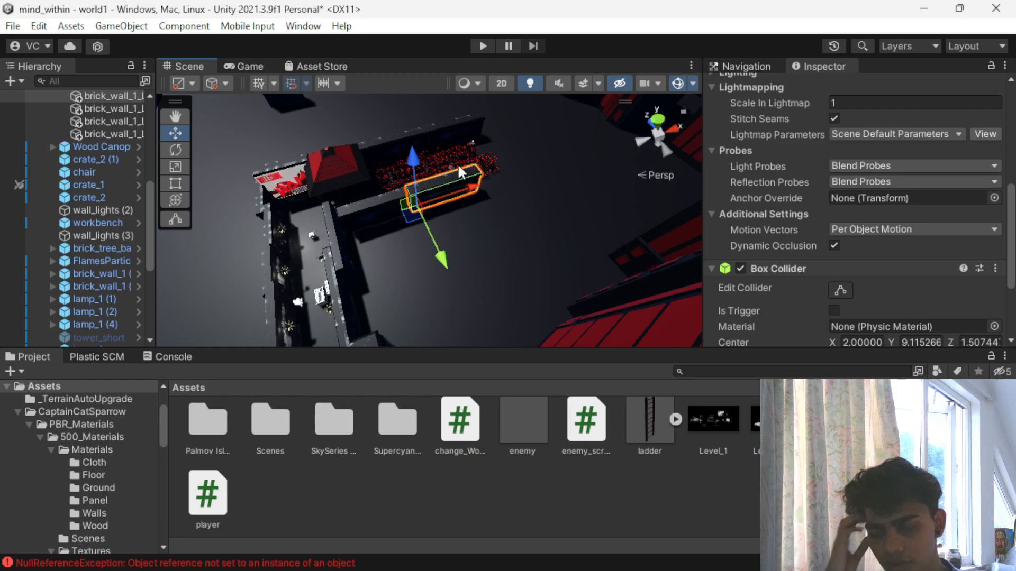
{"action": "scroll", "coordinate": [457, 163], "scroll_direction": "up", "scroll_amount": 5}
{"action": "scroll", "coordinate": [458, 165], "scroll_direction": "down", "scroll_amount": 2}
{"action": "left_click_drag", "start_coordinate": [497, 185], "coordinate": [318, 219], "text": "alt"}
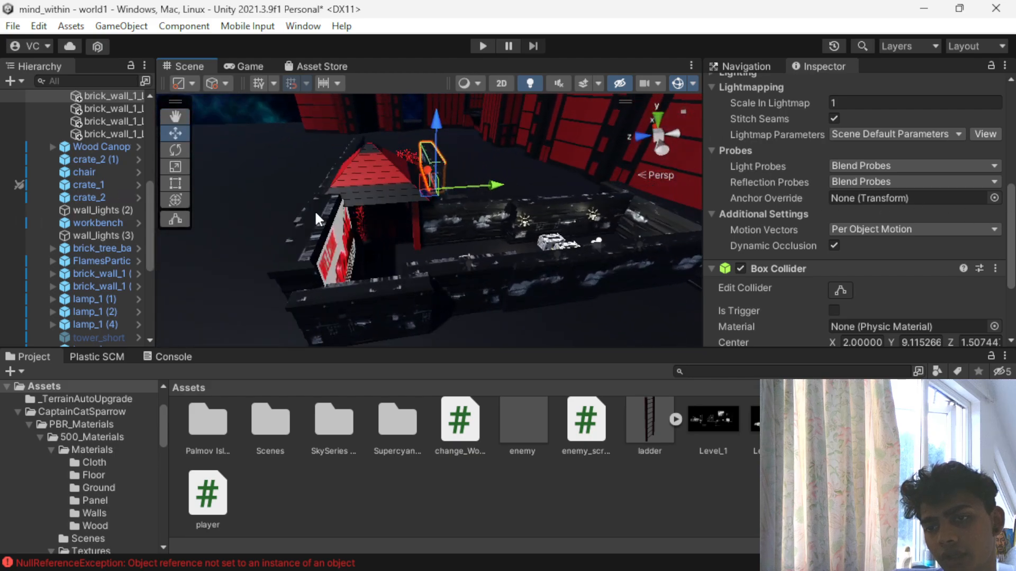
- Run the game and walk along the first corridor against its walls up to the Paradise City sign
{"action": "left_click", "coordinate": [482, 46]}
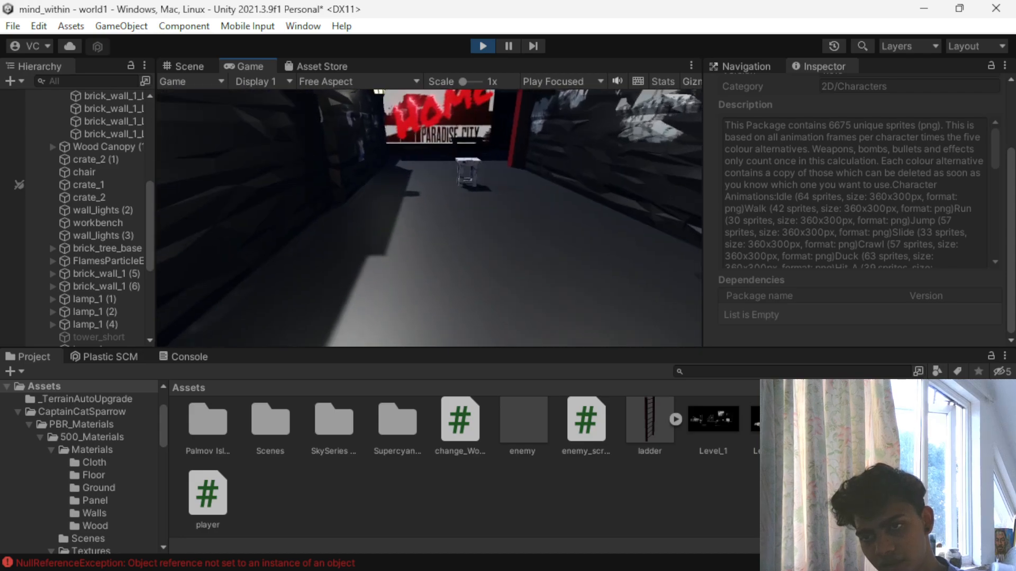
{"action": "key", "text": "w"}
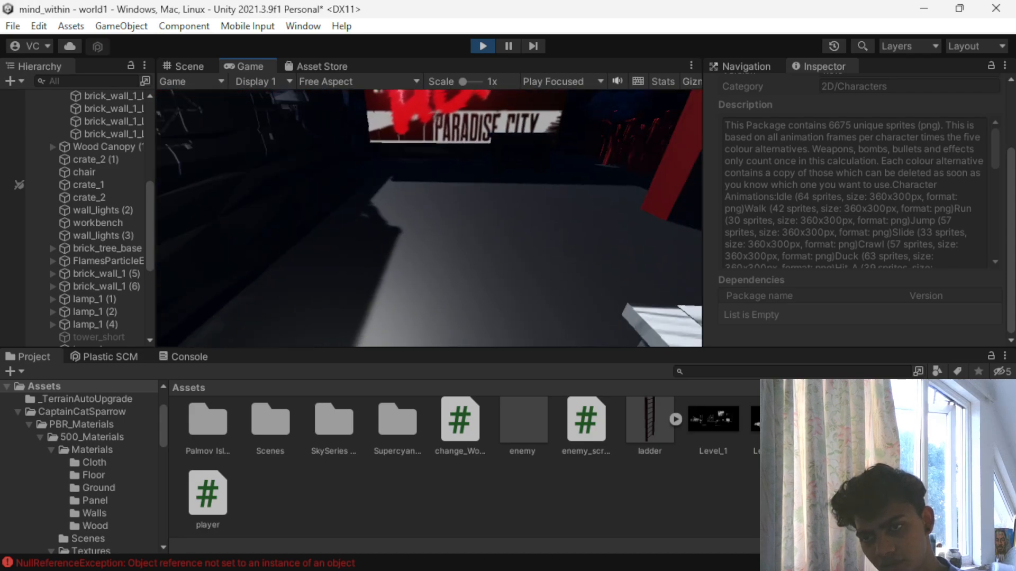
{"action": "key", "text": "w"}
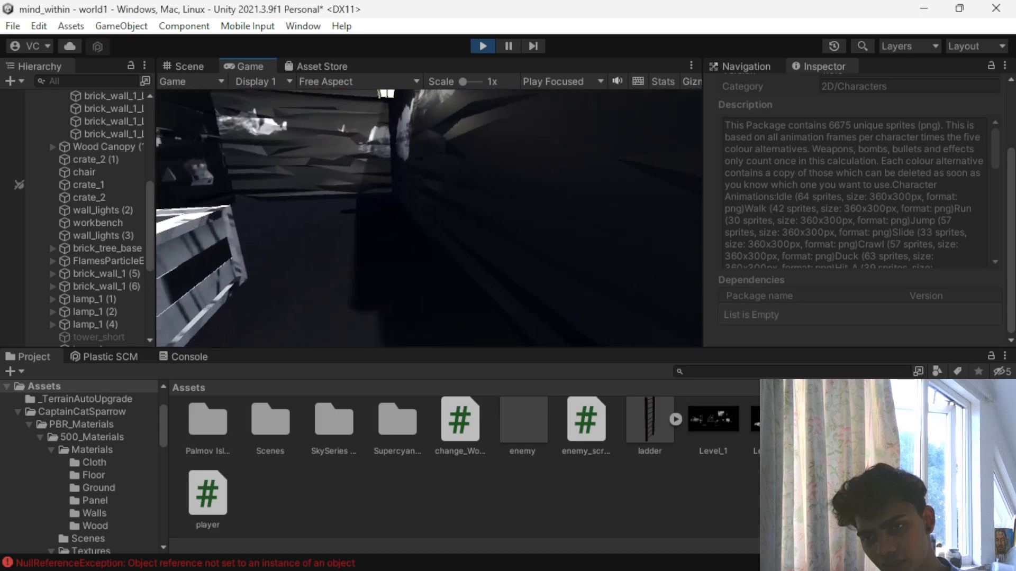
{"action": "key", "text": "w"}
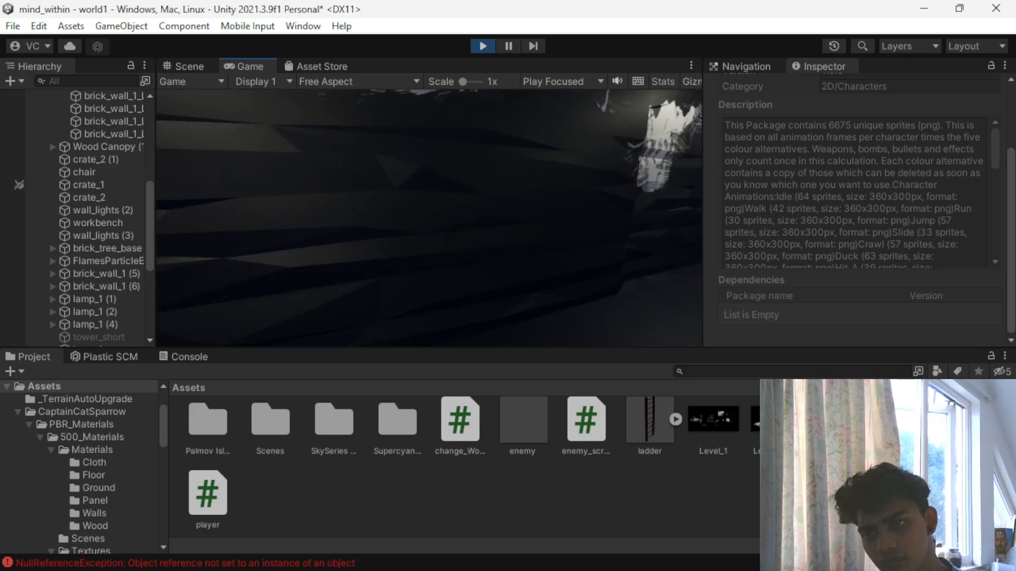
{"action": "key", "text": "w"}
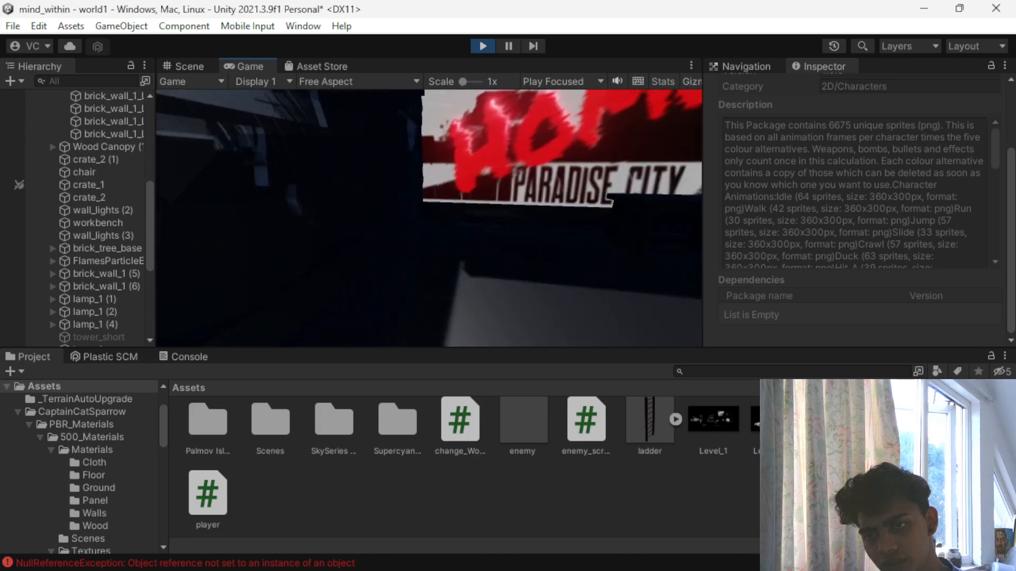
{"action": "key", "text": "s"}
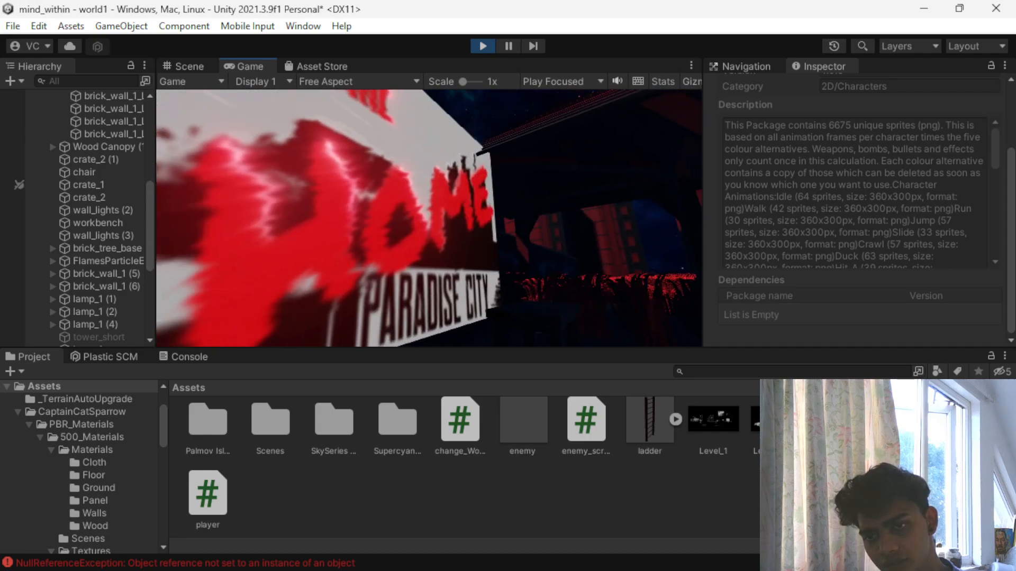
- Walk past the Paradise City sign and through the red grass up to the flashlight in the running game
{"action": "key", "text": "w"}
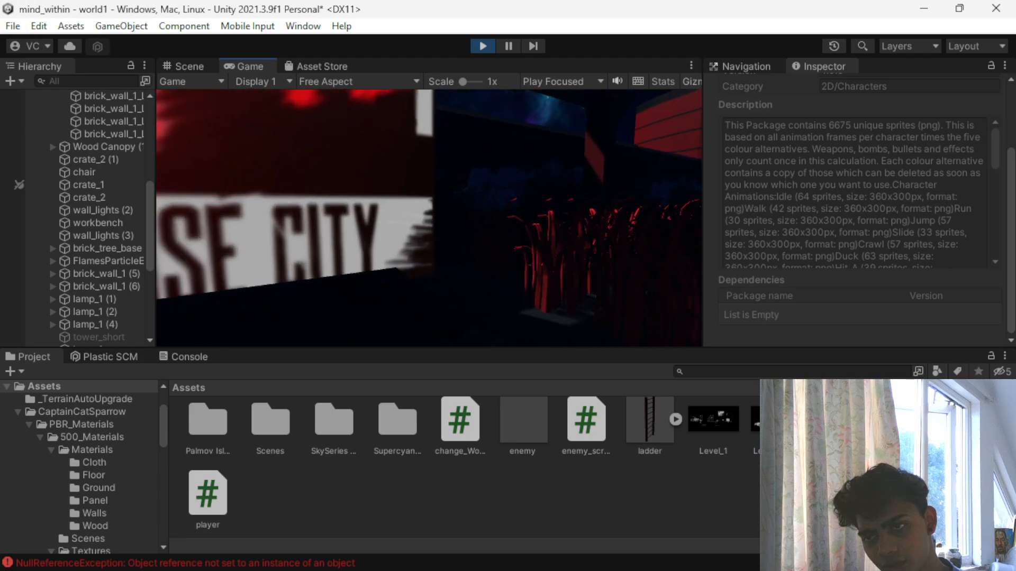
{"action": "key", "text": "w"}
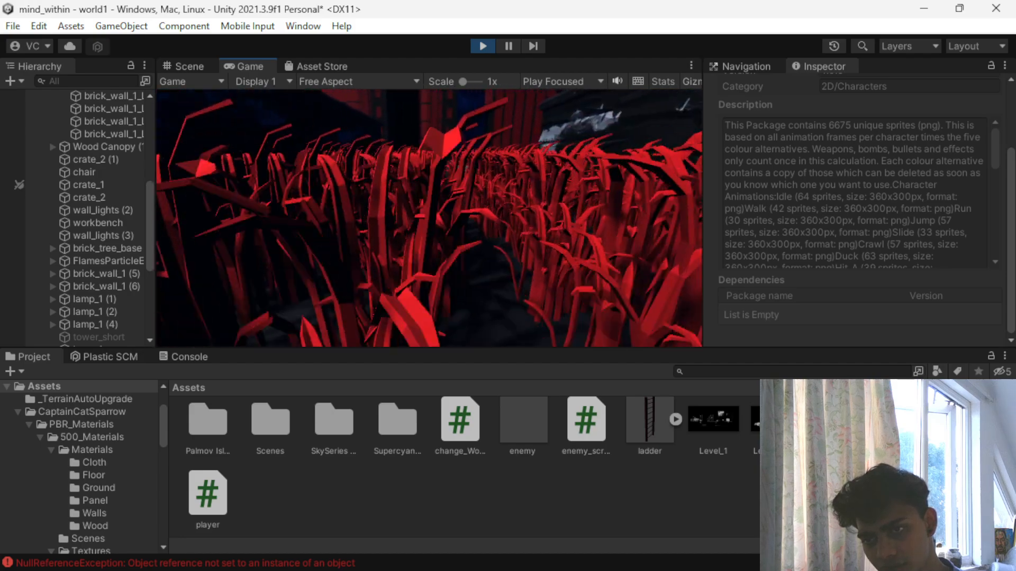
{"action": "key", "text": "w"}
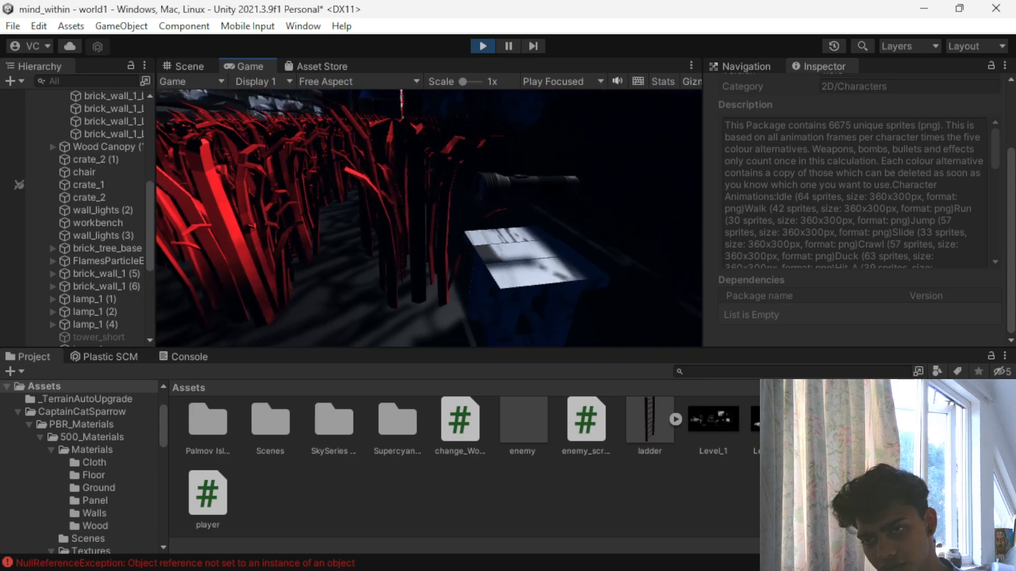
{"action": "key", "text": "w"}
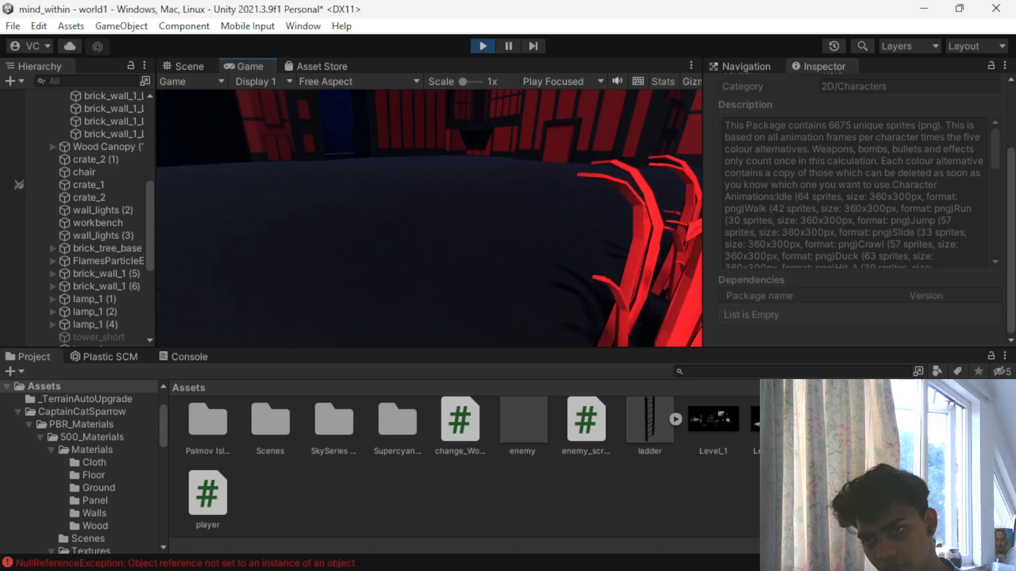
{"action": "key", "text": "w"}
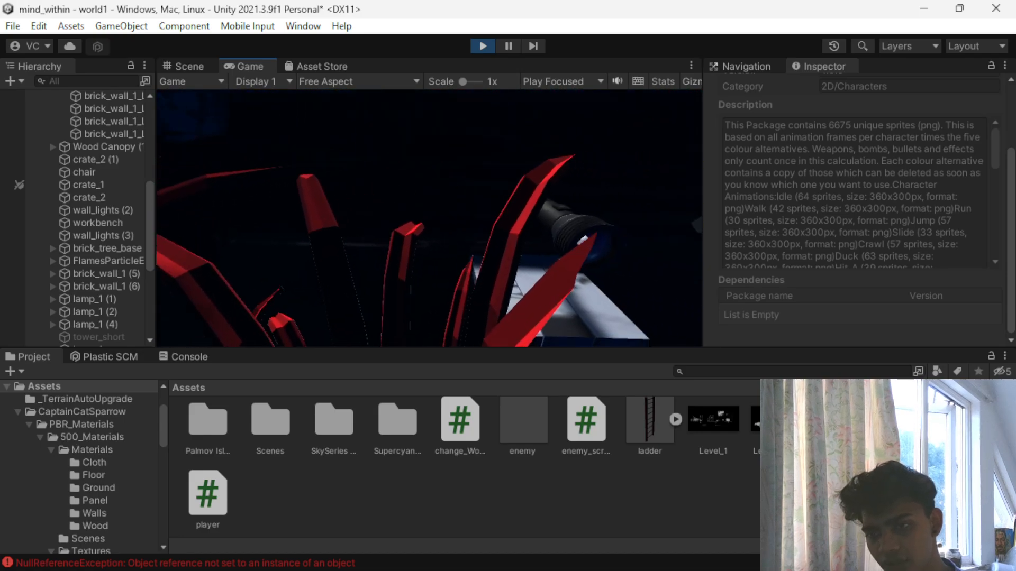
{"action": "key", "text": "w"}
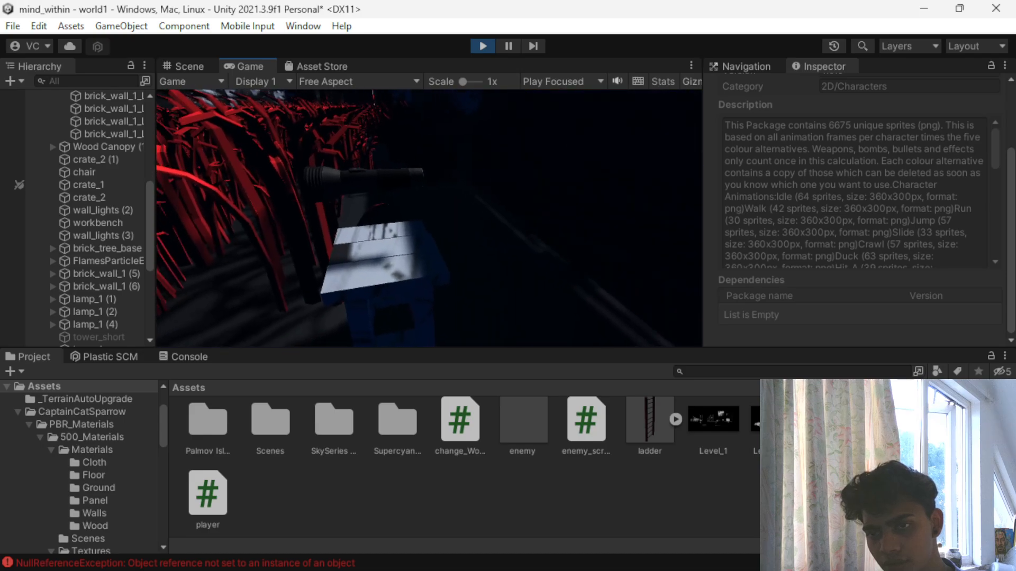
- Collect the flashlight, walk onto the open ground while holding it, and stop the game
{"action": "key", "text": "w"}
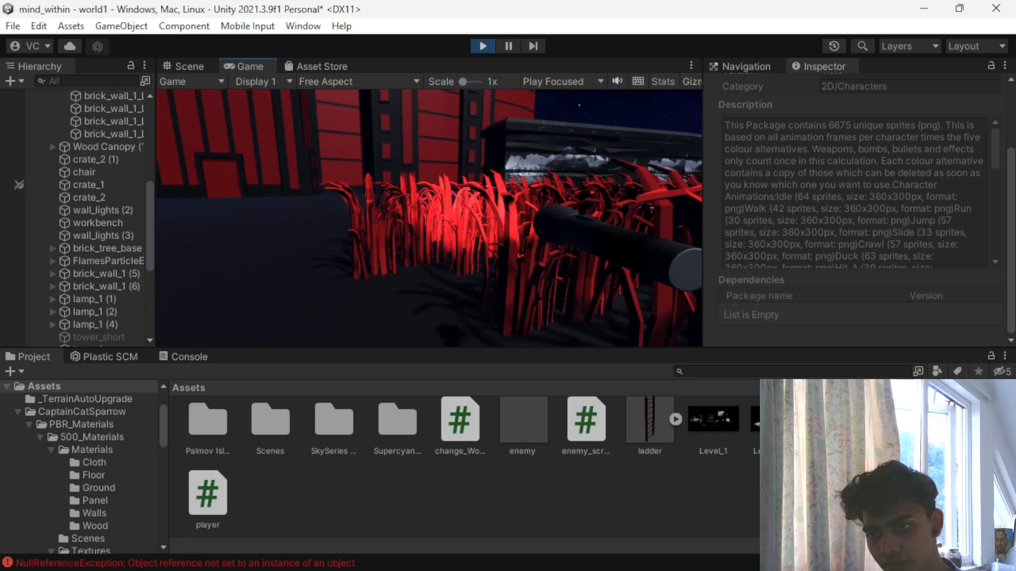
{"action": "key", "text": "w"}
{"action": "key", "text": "w"}
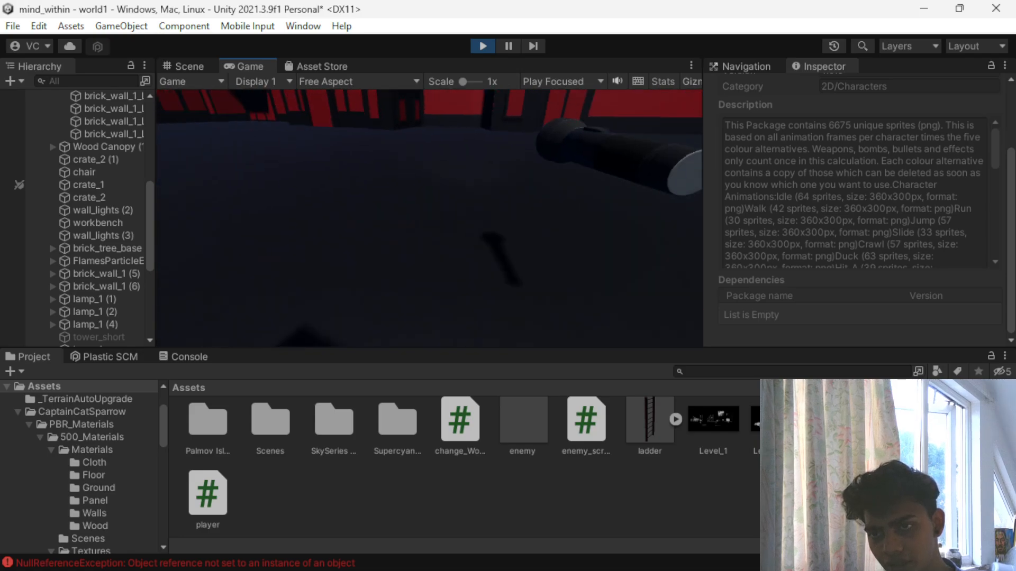
{"action": "key", "text": "Escape"}
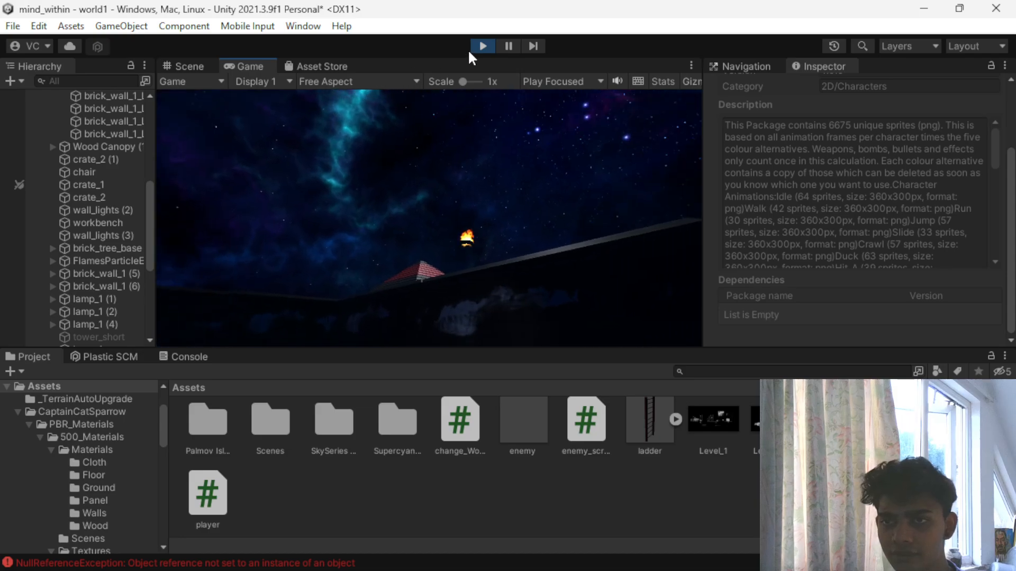
{"action": "left_click", "coordinate": [474, 46]}
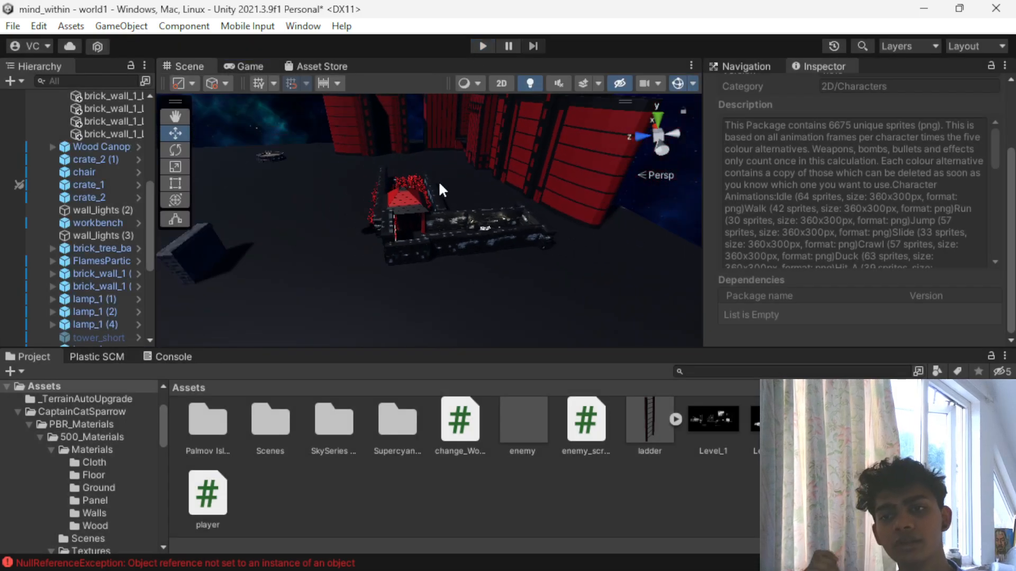
- Examine the layout of the corridor walls, canopy and grass area from above in the scene
{"action": "scroll", "coordinate": [431, 190], "scroll_direction": "up", "scroll_amount": 6}
{"action": "scroll", "coordinate": [398, 199], "scroll_direction": "down", "scroll_amount": 3}
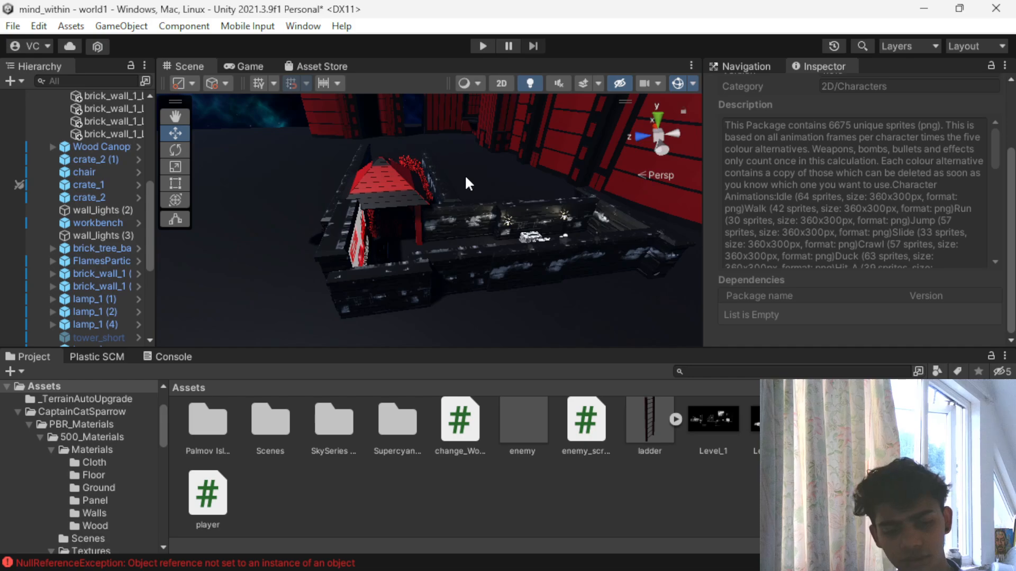
{"action": "scroll", "coordinate": [468, 187], "scroll_direction": "down", "scroll_amount": 3}
{"action": "scroll", "coordinate": [470, 191], "scroll_direction": "up", "scroll_amount": 2}
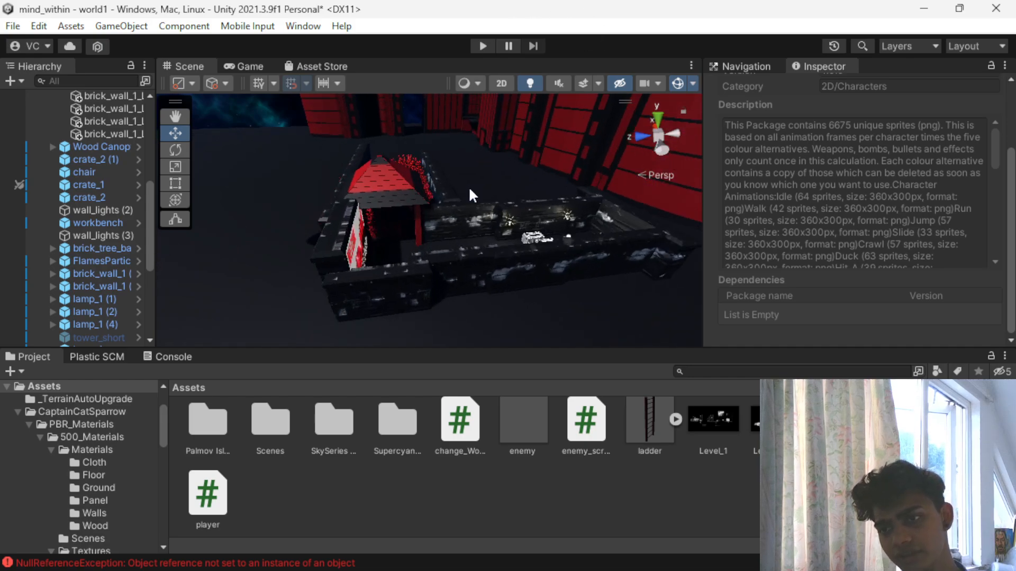
{"action": "left_click_drag", "start_coordinate": [507, 184], "coordinate": [384, 280]}
{"action": "left_click", "coordinate": [517, 233]}
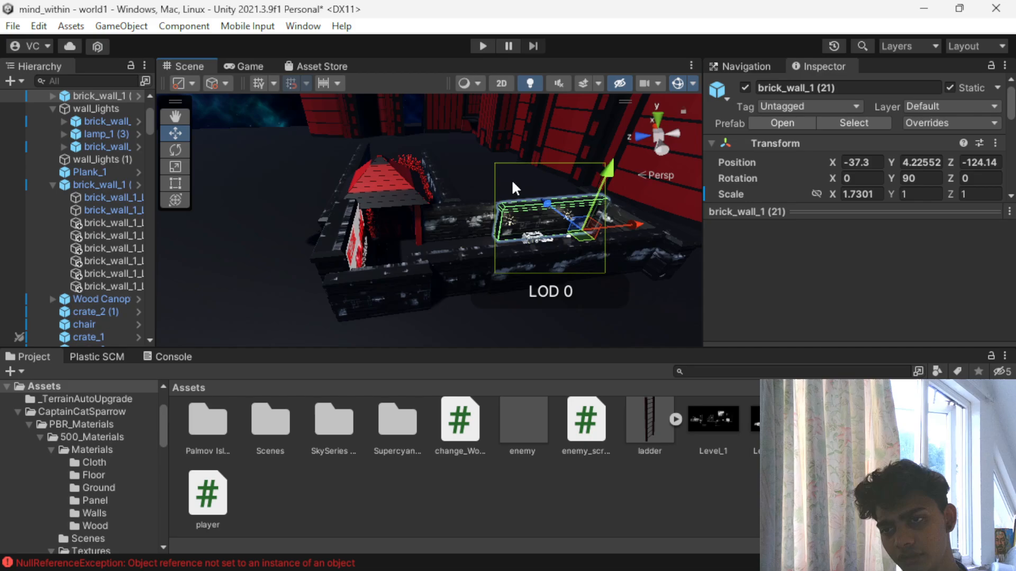
{"action": "left_click", "coordinate": [471, 181]}
{"action": "scroll", "coordinate": [472, 194], "scroll_direction": "up", "scroll_amount": 4}
{"action": "left_click_drag", "start_coordinate": [474, 198], "coordinate": [457, 281], "text": "alt"}
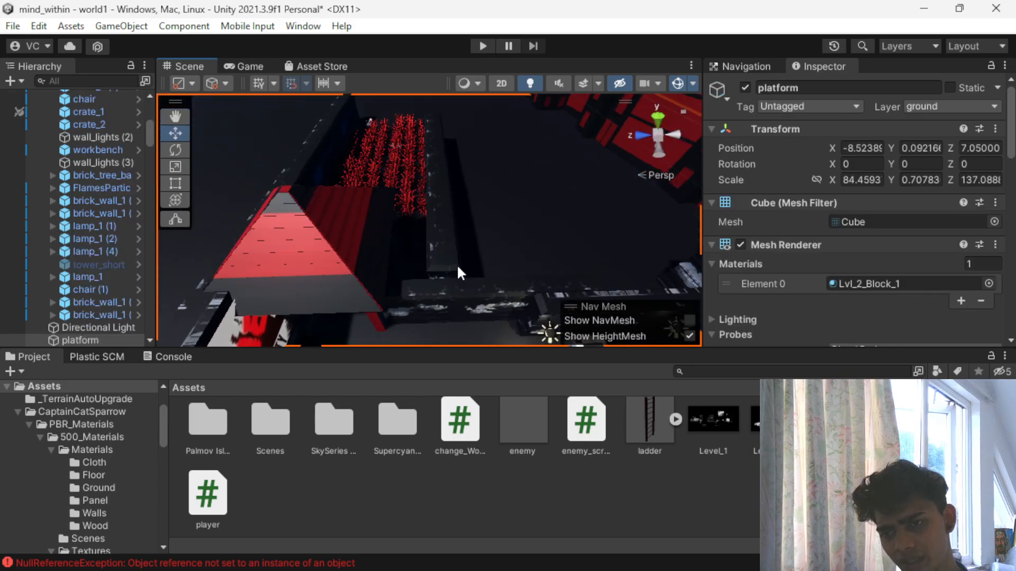
{"action": "scroll", "coordinate": [458, 265], "scroll_direction": "down", "scroll_amount": 4}
{"action": "left_click_drag", "start_coordinate": [459, 226], "coordinate": [428, 281], "text": "alt"}
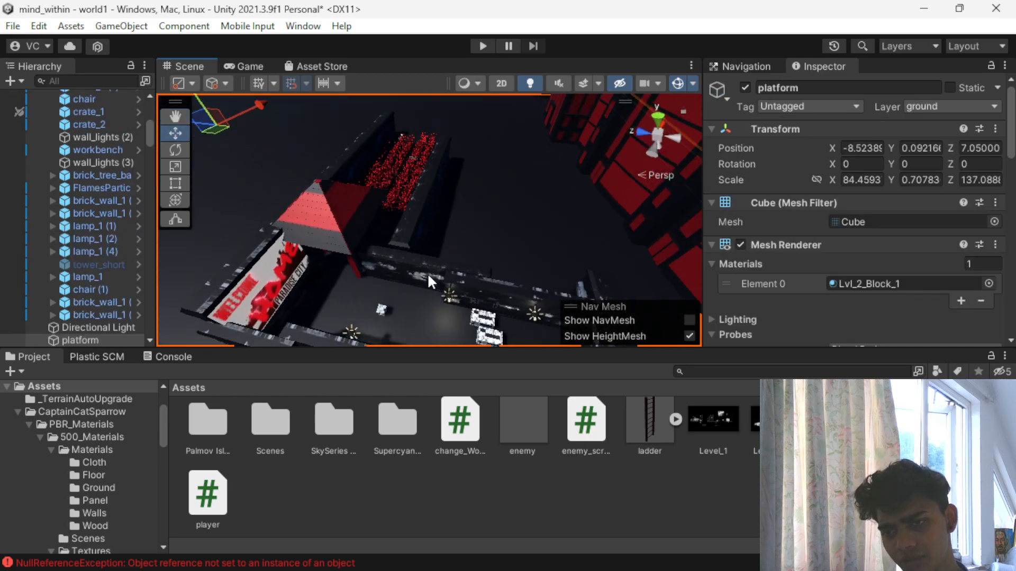
- Delete the chair standing on the corridor floor in front of the Paradise City sign and save the scene
{"action": "left_click", "coordinate": [379, 309]}
{"action": "scroll", "coordinate": [443, 469], "scroll_direction": "up", "scroll_amount": 2}
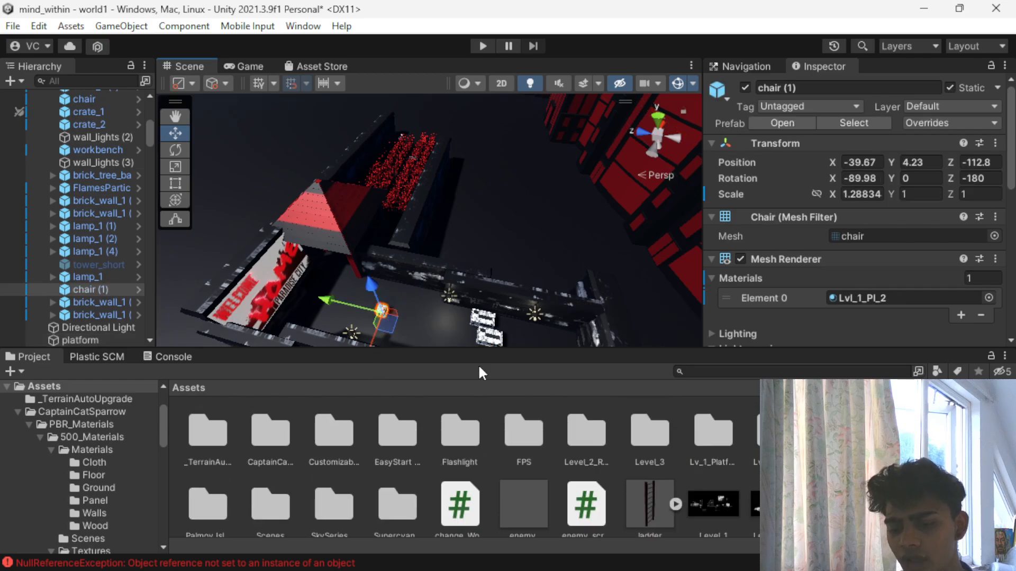
{"action": "scroll", "coordinate": [453, 301], "scroll_direction": "down", "scroll_amount": 3}
{"action": "middle_click_drag", "start_coordinate": [452, 301], "coordinate": [535, 268]}
{"action": "left_click_drag", "start_coordinate": [535, 267], "coordinate": [108, 188], "text": "alt"}
{"action": "scroll", "coordinate": [497, 218], "scroll_direction": "down", "scroll_amount": 4}
{"action": "scroll", "coordinate": [317, 225], "scroll_direction": "up", "scroll_amount": 3}
{"action": "left_click_drag", "start_coordinate": [329, 220], "coordinate": [539, 203], "text": "alt"}
{"action": "scroll", "coordinate": [540, 204], "scroll_direction": "up", "scroll_amount": 4}
{"action": "middle_click_drag", "start_coordinate": [539, 201], "coordinate": [438, 226]}
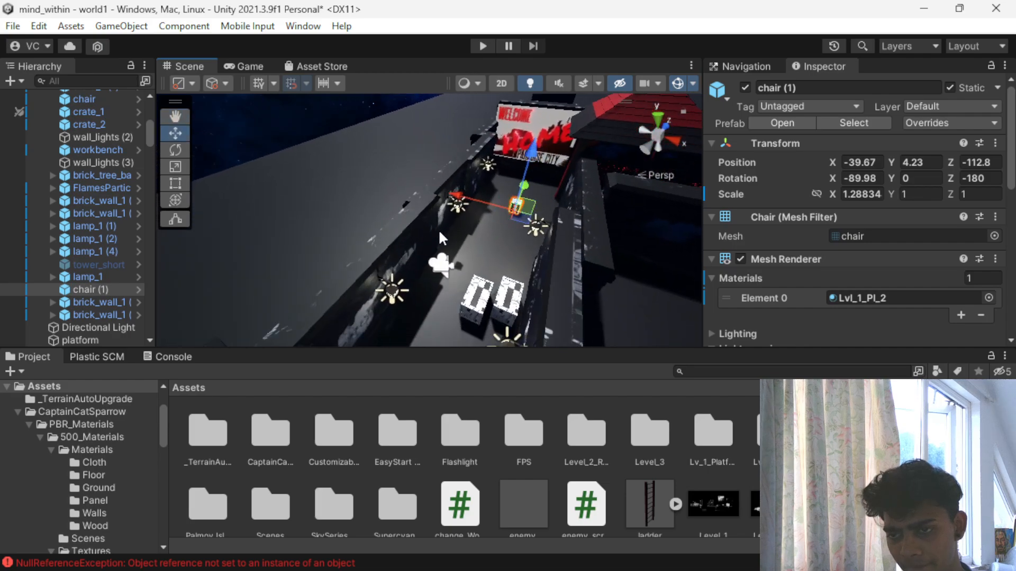
{"action": "scroll", "coordinate": [525, 226], "scroll_direction": "up", "scroll_amount": 4}
{"action": "middle_click_drag", "start_coordinate": [525, 227], "coordinate": [504, 243]}
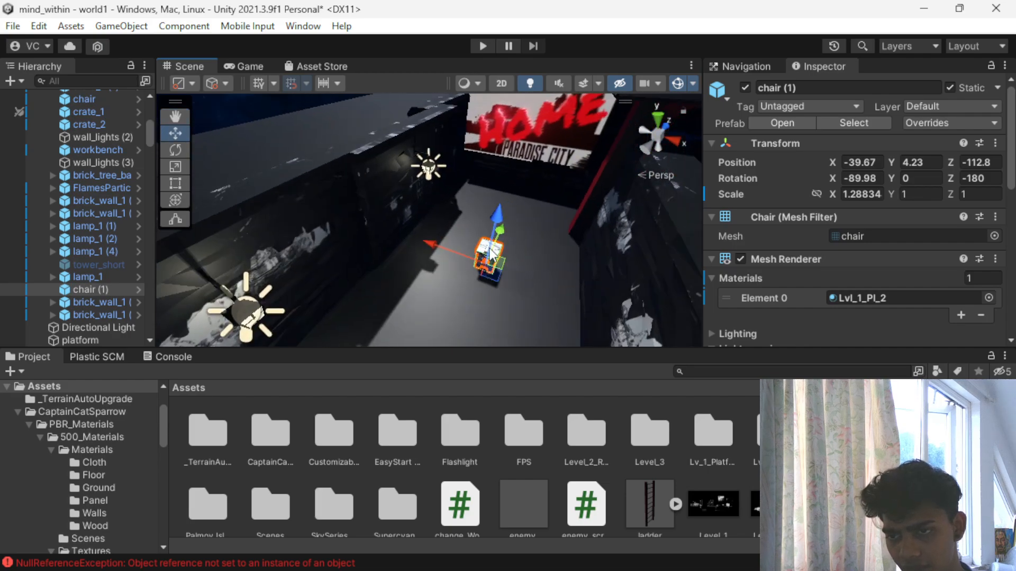
{"action": "key", "text": "Delete"}
{"action": "scroll", "coordinate": [475, 274], "scroll_direction": "down", "scroll_amount": 5}
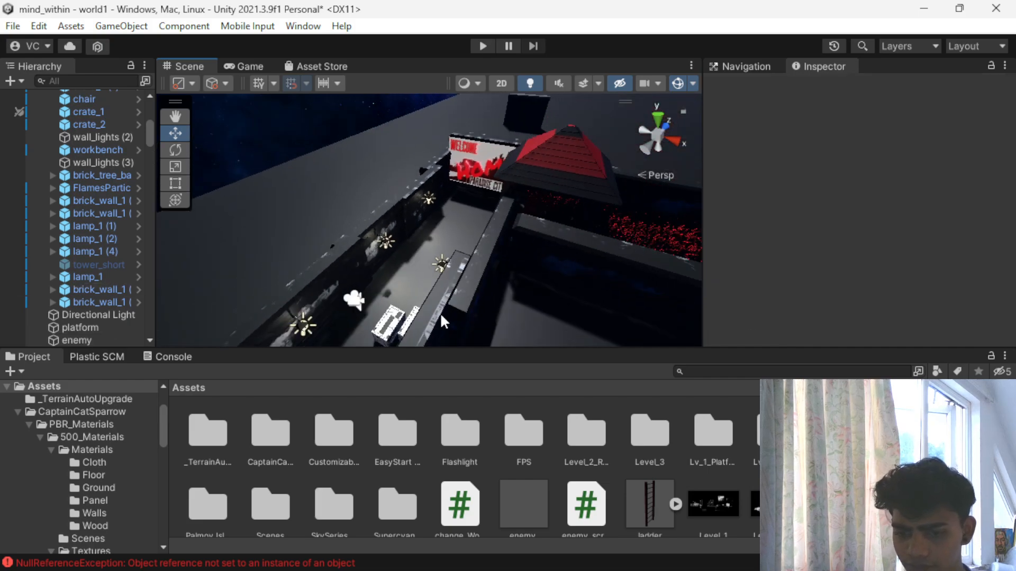
{"action": "scroll", "coordinate": [440, 332], "scroll_direction": "up", "scroll_amount": 5}
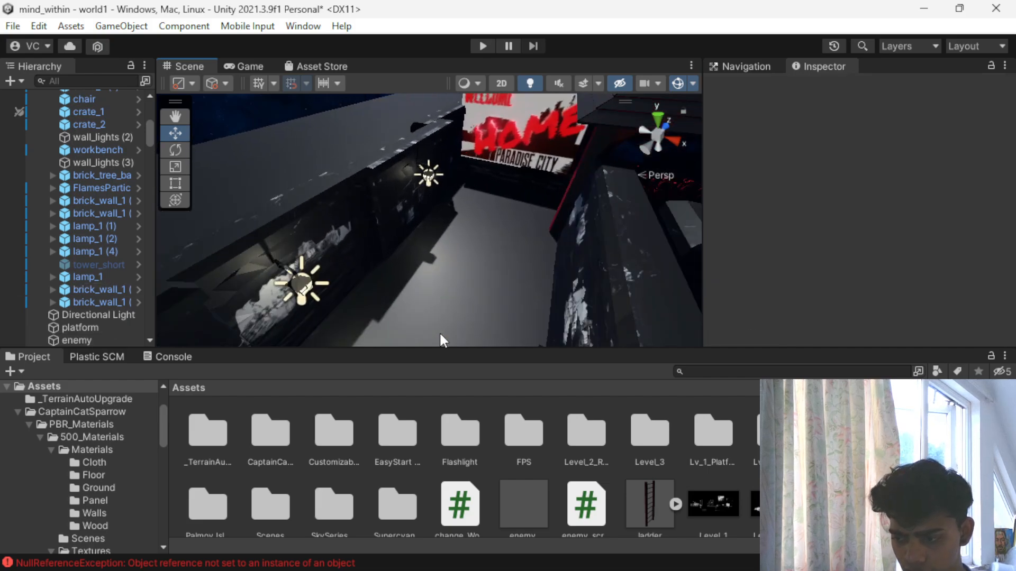
{"action": "scroll", "coordinate": [379, 272], "scroll_direction": "down", "scroll_amount": 2}
{"action": "key", "text": "ctrl+s"}
{"action": "scroll", "coordinate": [385, 275], "scroll_direction": "down", "scroll_amount": 3}
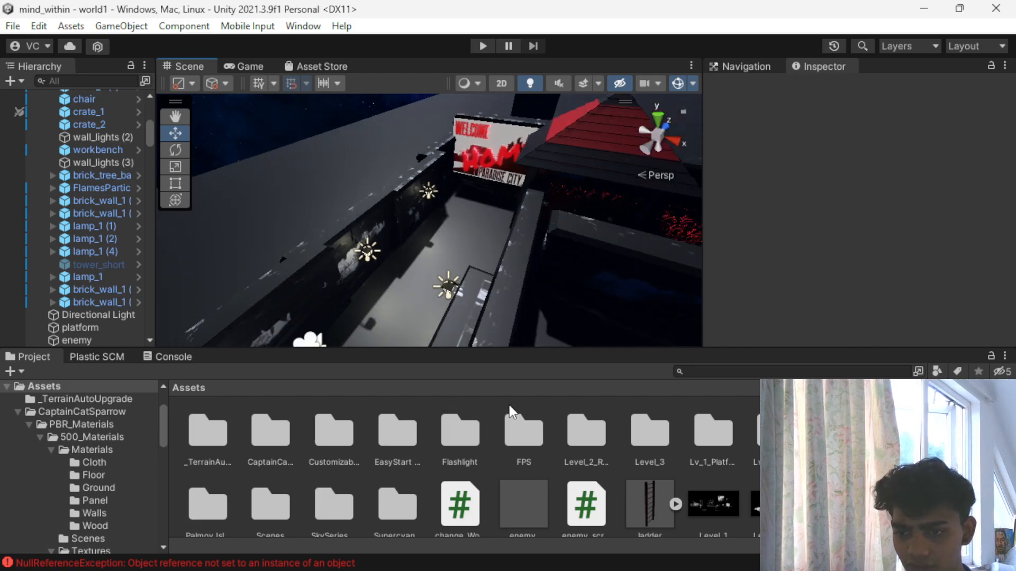
- Open the prefabs folder of the Old Sea Port assets and look through its models
{"action": "double_click", "coordinate": [966, 431]}
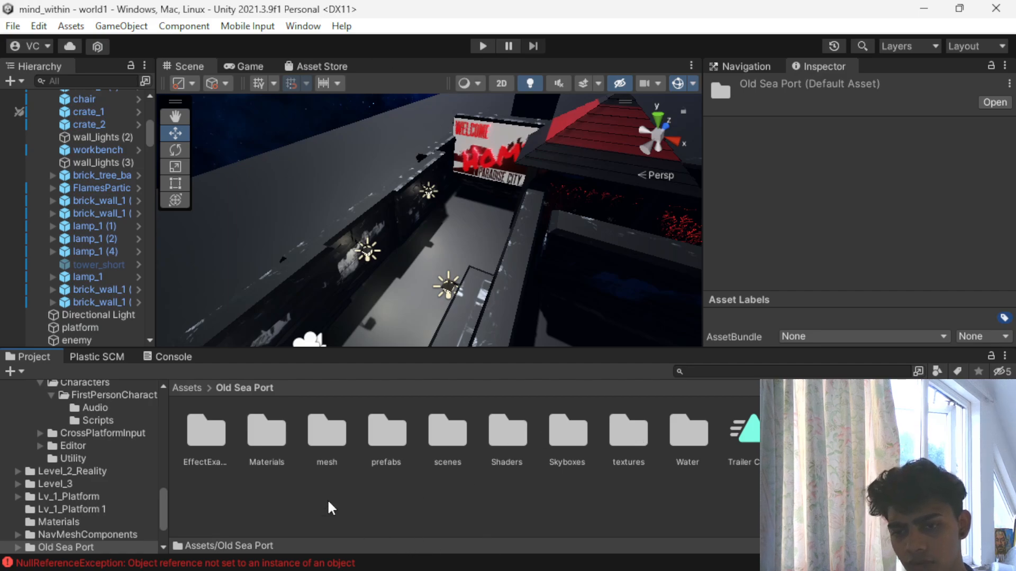
{"action": "double_click", "coordinate": [398, 444]}
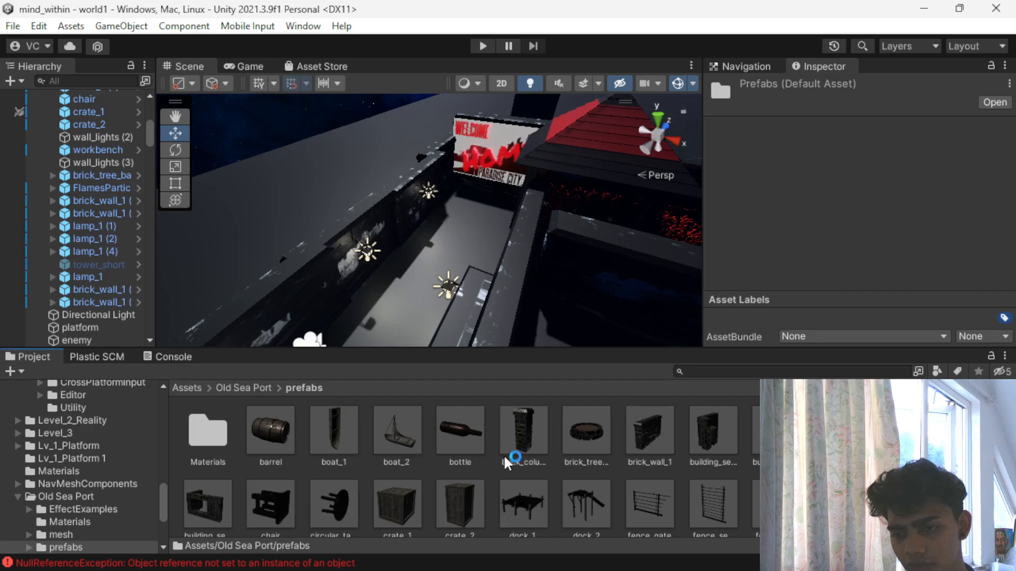
{"action": "scroll", "coordinate": [533, 455], "scroll_direction": "down", "scroll_amount": 1}
{"action": "scroll", "coordinate": [533, 451], "scroll_direction": "up", "scroll_amount": 1}
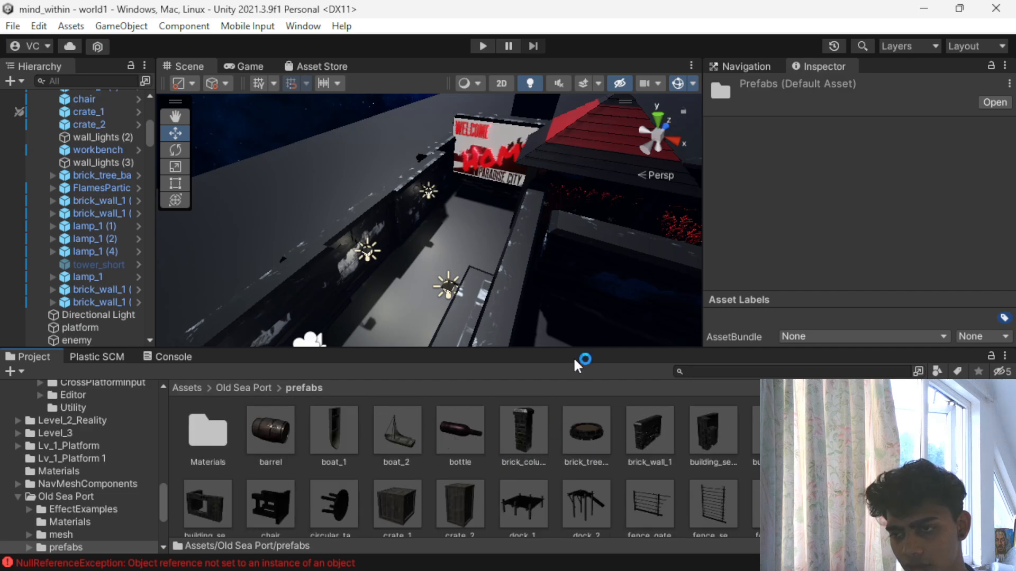
{"action": "scroll", "coordinate": [590, 234], "scroll_direction": "down", "scroll_amount": 5}
{"action": "scroll", "coordinate": [582, 247], "scroll_direction": "down", "scroll_amount": 4}
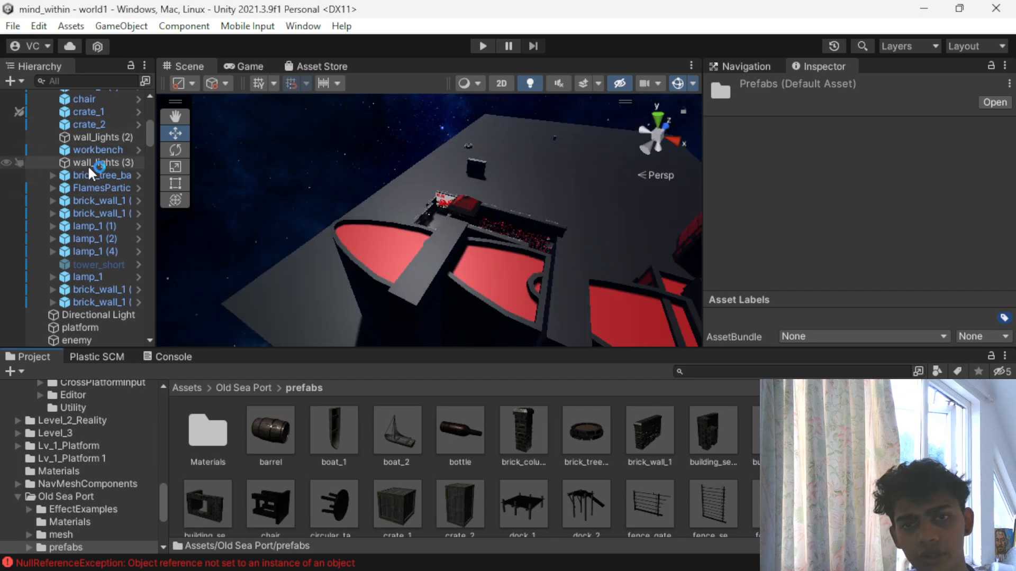
- Select the trigger, brick_tree_base and flame particles together and move them to the far end of the grass path
{"action": "scroll", "coordinate": [72, 169], "scroll_direction": "up", "scroll_amount": 5}
{"action": "left_click", "coordinate": [42, 143]}
{"action": "scroll", "coordinate": [93, 169], "scroll_direction": "up", "scroll_amount": 3}
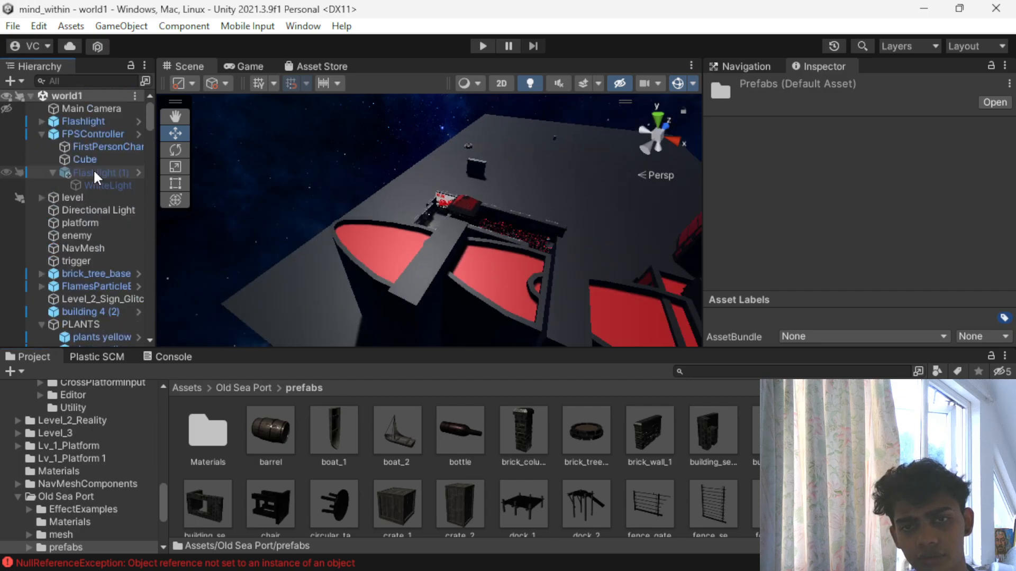
{"action": "left_click", "coordinate": [41, 324]}
{"action": "scroll", "coordinate": [90, 180], "scroll_direction": "down", "scroll_amount": 4}
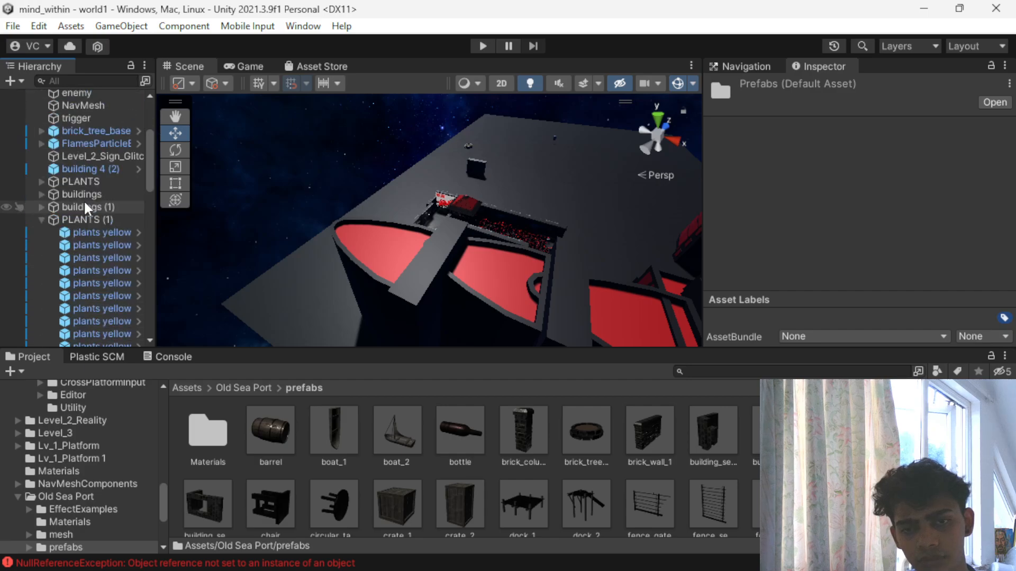
{"action": "left_click", "coordinate": [64, 119]}
{"action": "left_click", "coordinate": [74, 139], "text": "shift"}
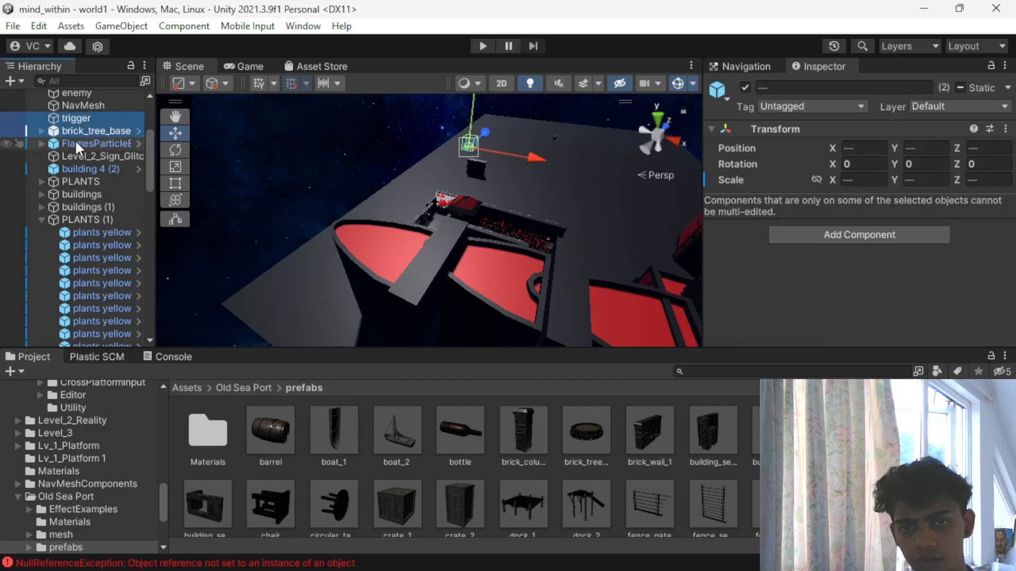
{"action": "scroll", "coordinate": [126, 138], "scroll_direction": "down", "scroll_amount": 5}
{"action": "left_click_drag", "start_coordinate": [529, 154], "coordinate": [743, 188]}
{"action": "scroll", "coordinate": [472, 176], "scroll_direction": "down", "scroll_amount": 2}
{"action": "scroll", "coordinate": [474, 180], "scroll_direction": "down", "scroll_amount": 3}
{"action": "left_click_drag", "start_coordinate": [406, 230], "coordinate": [262, 182], "text": "alt"}
{"action": "left_click_drag", "start_coordinate": [433, 245], "coordinate": [365, 268]}
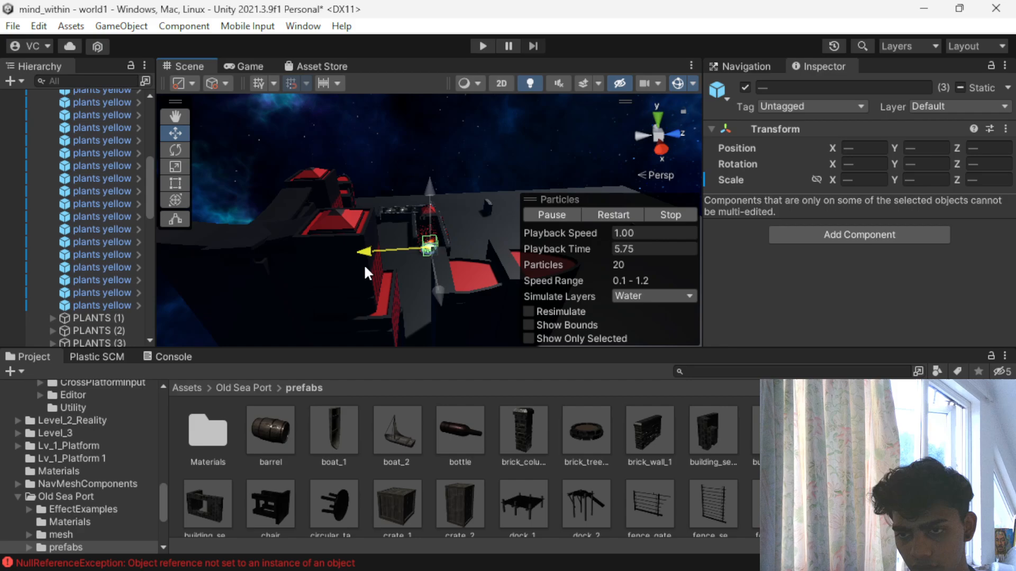
- Move the trigger, tree base and flames away from the grass path onto the open ground near the red buildings
{"action": "scroll", "coordinate": [478, 209], "scroll_direction": "up", "scroll_amount": 6}
{"action": "scroll", "coordinate": [479, 217], "scroll_direction": "down", "scroll_amount": 3}
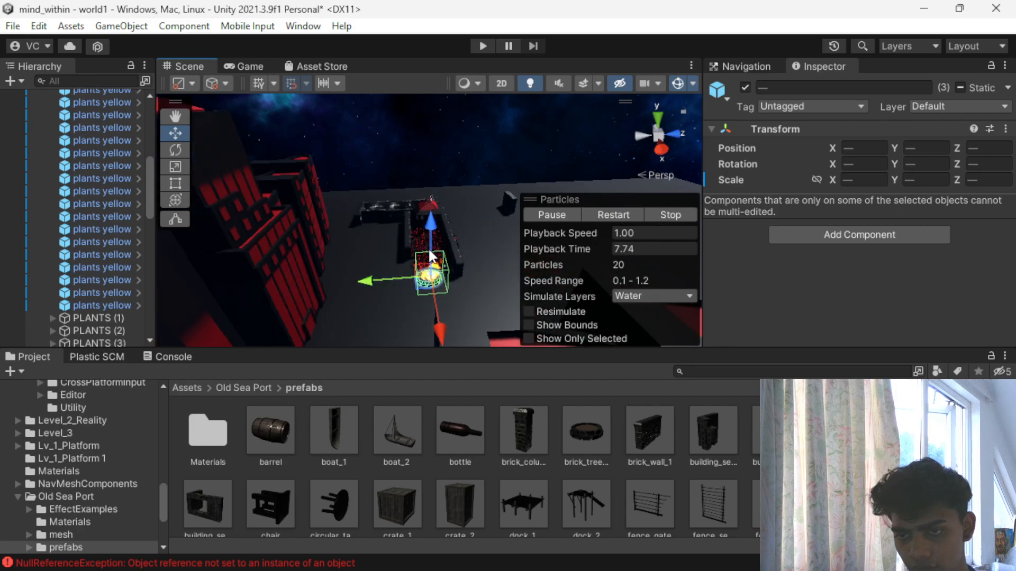
{"action": "left_click_drag", "start_coordinate": [429, 225], "coordinate": [419, 310]}
{"action": "scroll", "coordinate": [413, 245], "scroll_direction": "down", "scroll_amount": 3}
{"action": "left_click_drag", "start_coordinate": [411, 242], "coordinate": [278, 242], "text": "alt"}
{"action": "scroll", "coordinate": [280, 244], "scroll_direction": "up", "scroll_amount": 3}
{"action": "middle_click_drag", "start_coordinate": [324, 192], "coordinate": [463, 199]}
{"action": "left_click_drag", "start_coordinate": [462, 199], "coordinate": [217, 212], "text": "alt"}
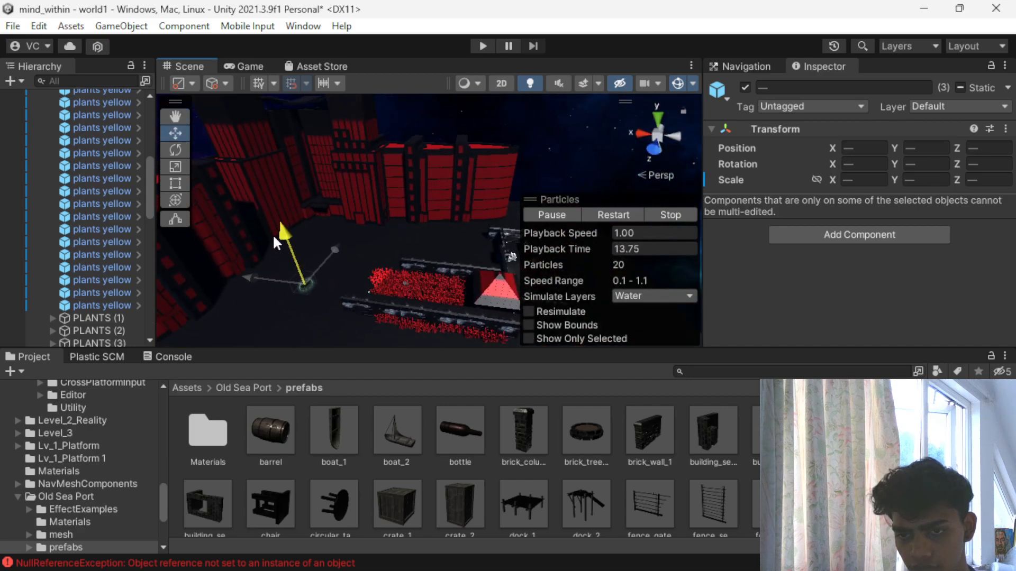
- Frame the trigger, tree base and flames and fine-tune their position on the open ground between grass and buildings
{"action": "key", "text": "f"}
{"action": "left_click_drag", "start_coordinate": [444, 194], "coordinate": [412, 100]}
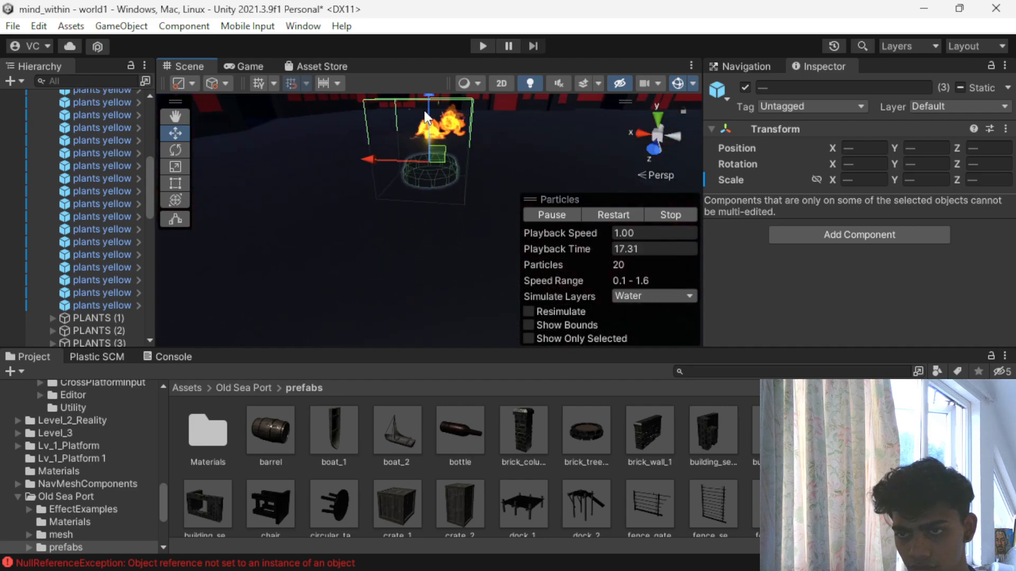
{"action": "scroll", "coordinate": [421, 180], "scroll_direction": "up", "scroll_amount": 3}
{"action": "left_click_drag", "start_coordinate": [480, 163], "coordinate": [424, 161], "text": "alt"}
{"action": "scroll", "coordinate": [423, 161], "scroll_direction": "down", "scroll_amount": 3}
{"action": "left_click_drag", "start_coordinate": [426, 118], "coordinate": [420, 91]}
{"action": "scroll", "coordinate": [470, 160], "scroll_direction": "up", "scroll_amount": 3}
{"action": "left_click_drag", "start_coordinate": [463, 183], "coordinate": [524, 323], "text": "alt"}
- Duplicate the three brick wall segments along one side of the grass, try moving the copies outward, and undo that move
{"action": "left_click", "coordinate": [427, 245]}
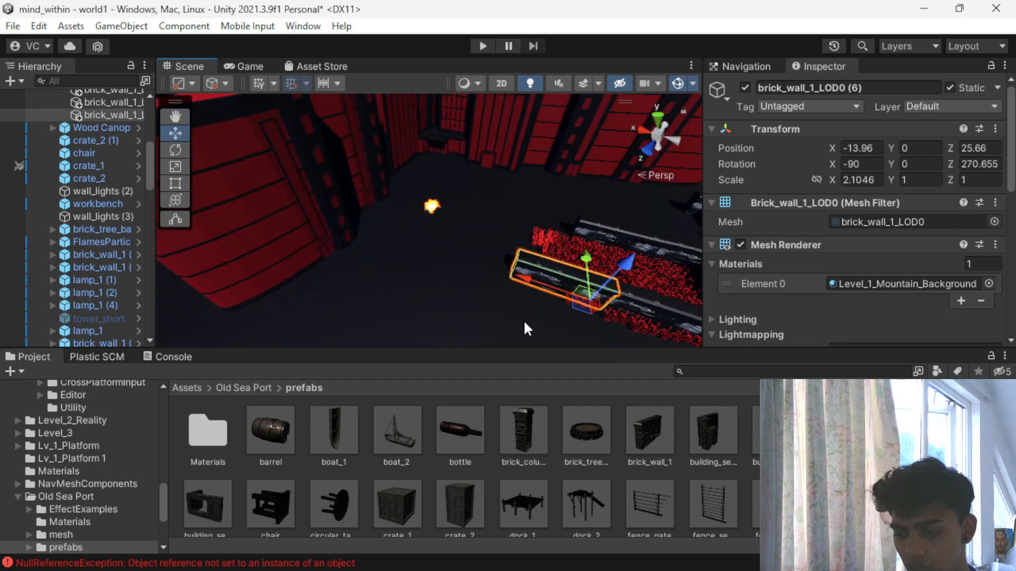
{"action": "left_click", "coordinate": [655, 308], "text": "shift"}
{"action": "scroll", "coordinate": [631, 303], "scroll_direction": "down", "scroll_amount": 3}
{"action": "left_click", "coordinate": [624, 292], "text": "shift"}
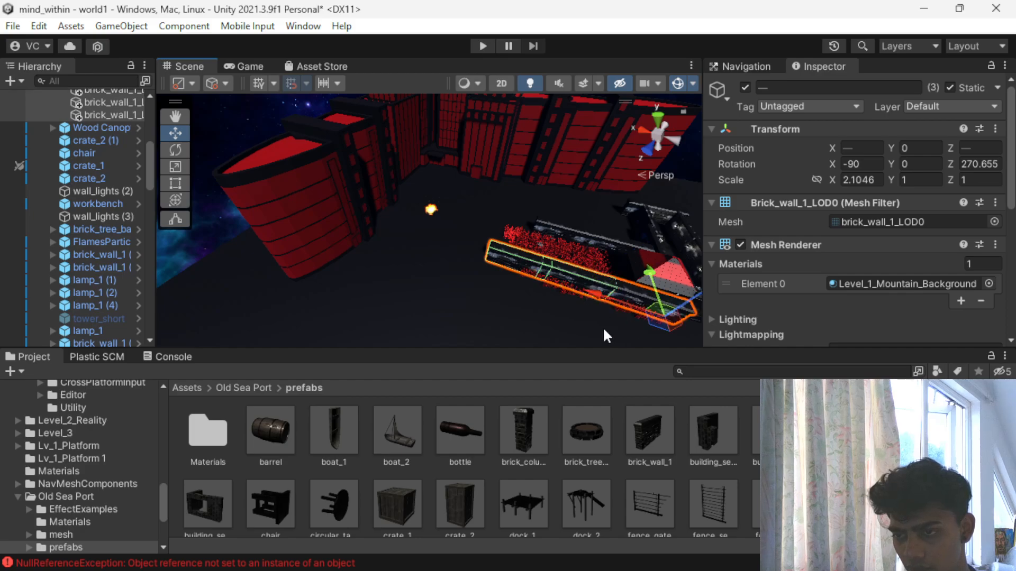
{"action": "left_click_drag", "start_coordinate": [651, 284], "coordinate": [644, 316]}
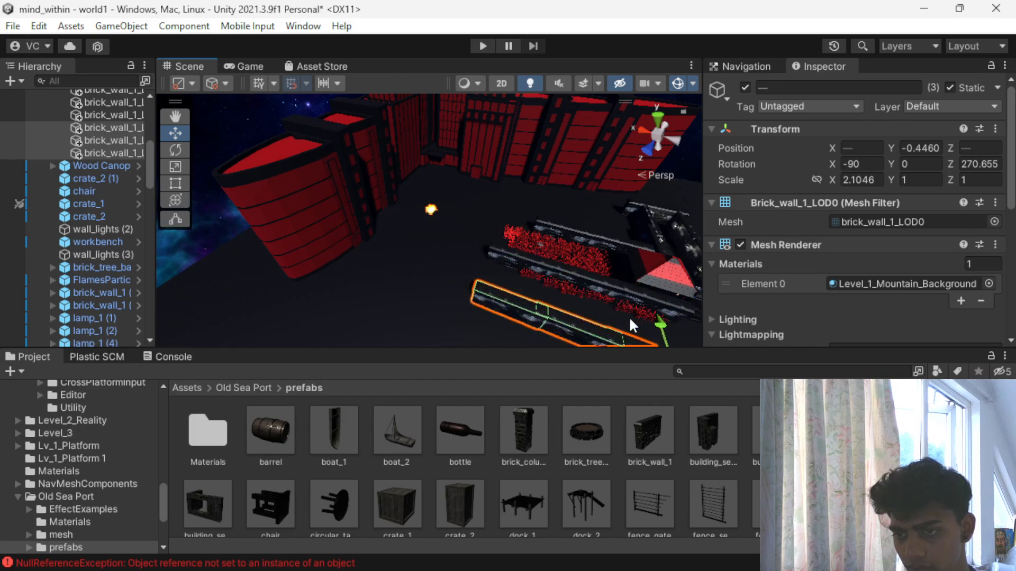
{"action": "key", "text": "ctrl+z"}
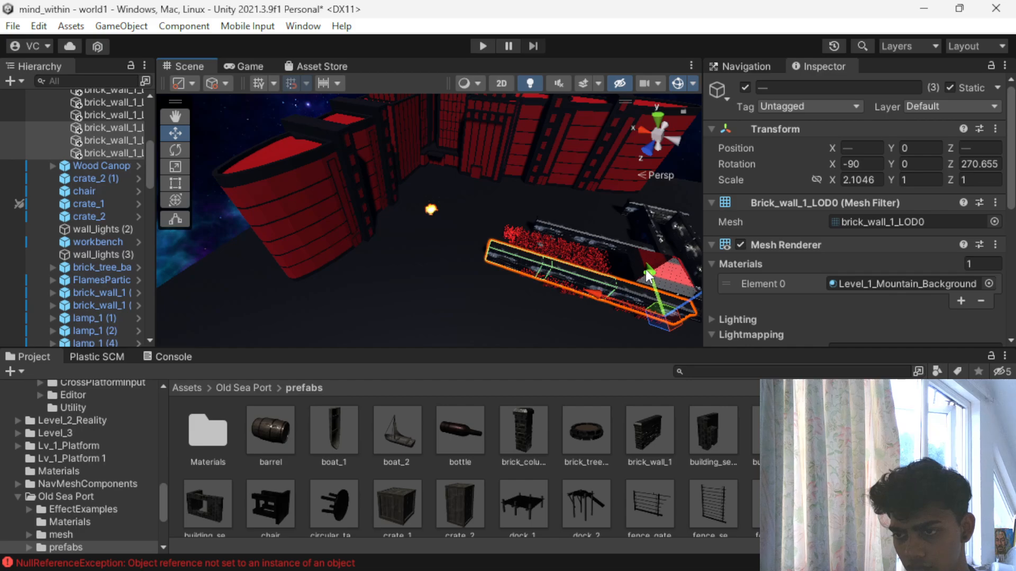
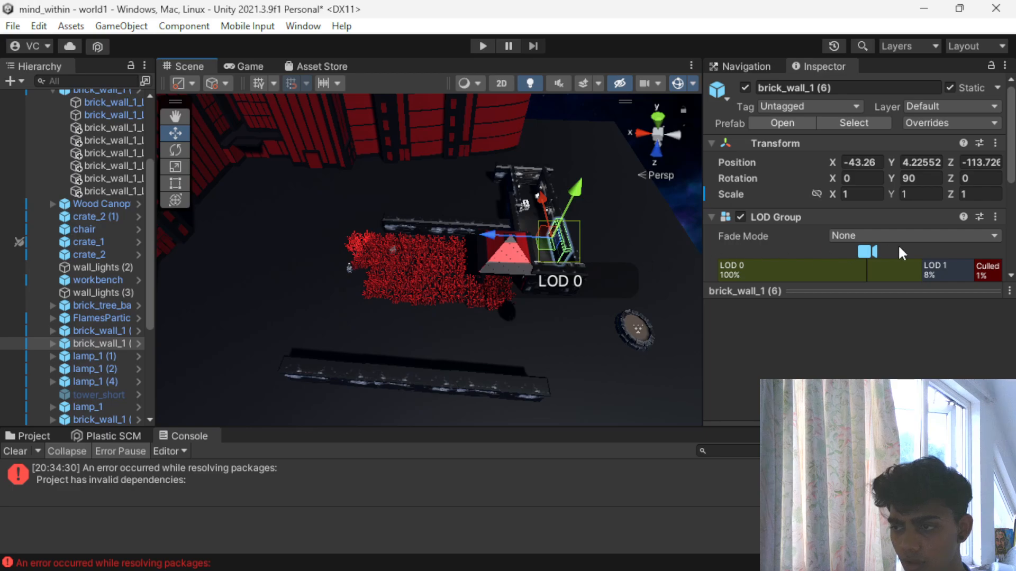
- Remove the LOD Group component from brick_wall_1 (6) and brick_wall_1 (5) beside the canopy
{"action": "left_click", "coordinate": [996, 217]}
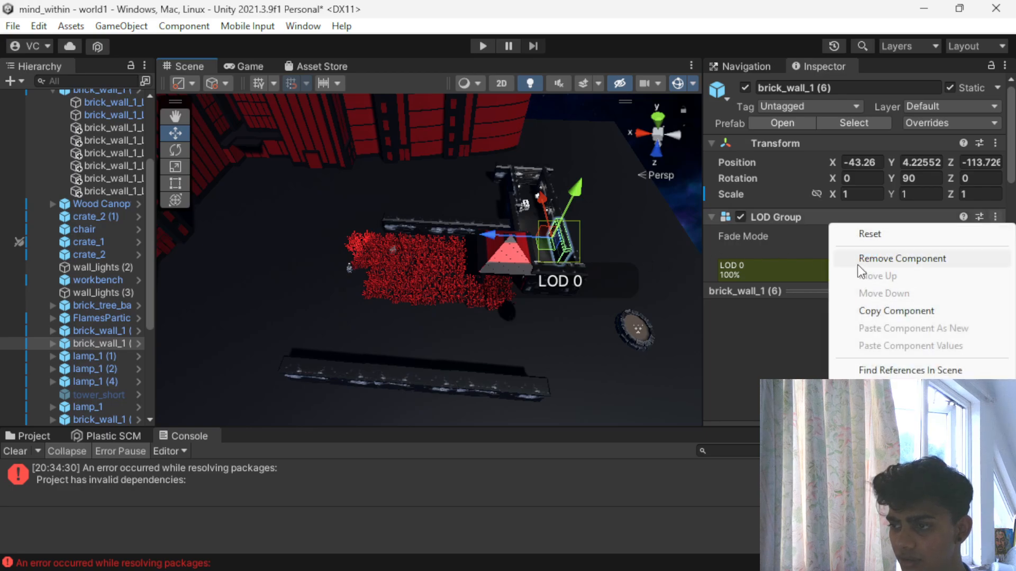
{"action": "left_click", "coordinate": [894, 257]}
{"action": "left_click", "coordinate": [554, 213]}
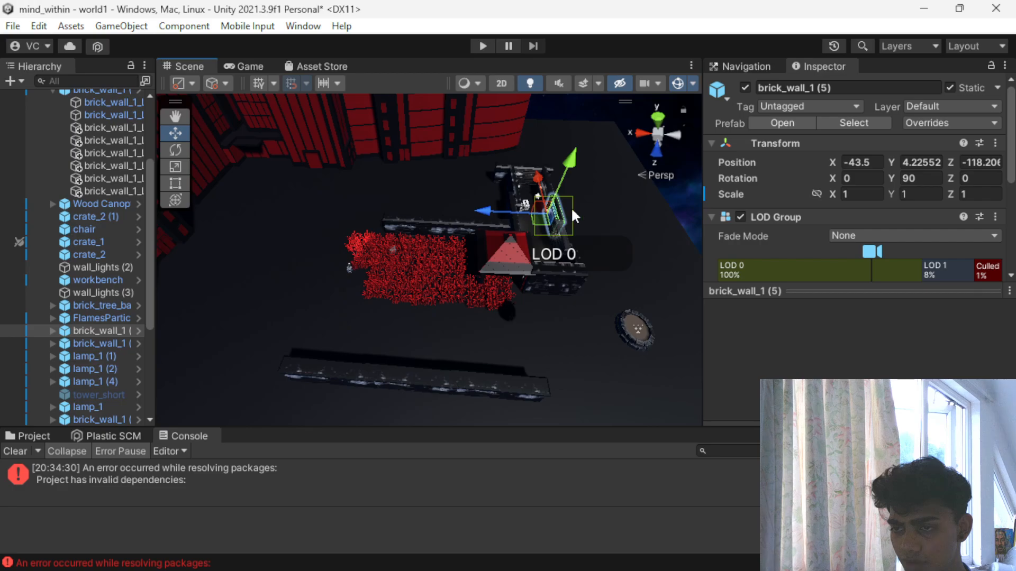
{"action": "left_click", "coordinate": [995, 217]}
{"action": "left_click", "coordinate": [899, 258]}
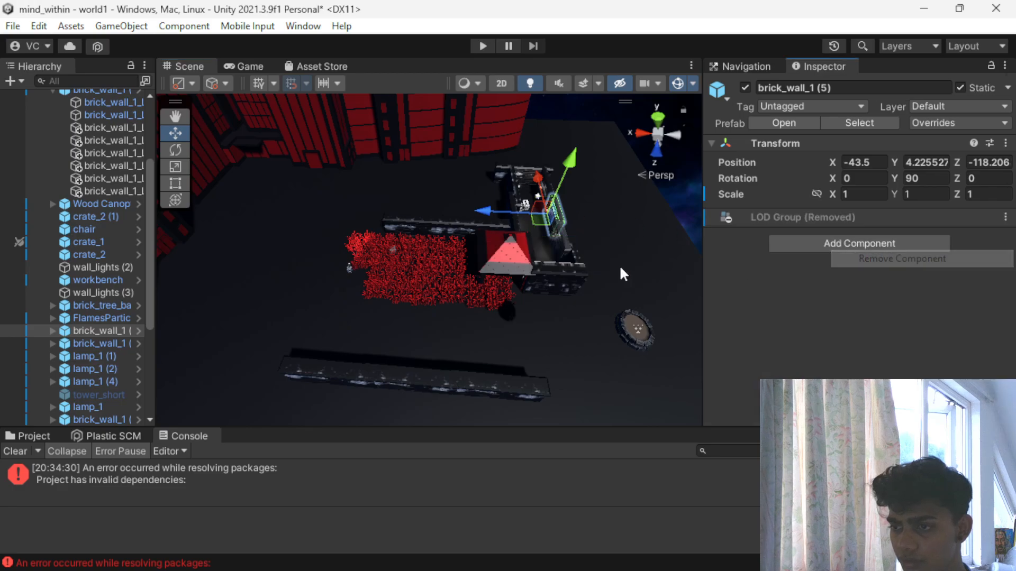
- Remove the LOD Group component from brick_wall_1 (22) and brick_wall_1 (1) in the walled enclosure
{"action": "left_click", "coordinate": [536, 185]}
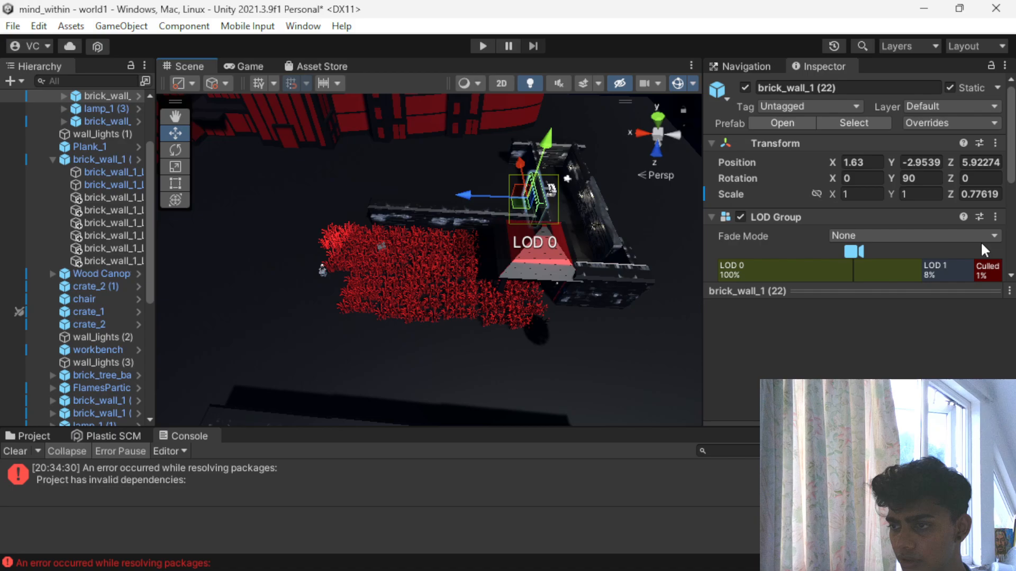
{"action": "left_click", "coordinate": [996, 217]}
{"action": "left_click", "coordinate": [898, 258]}
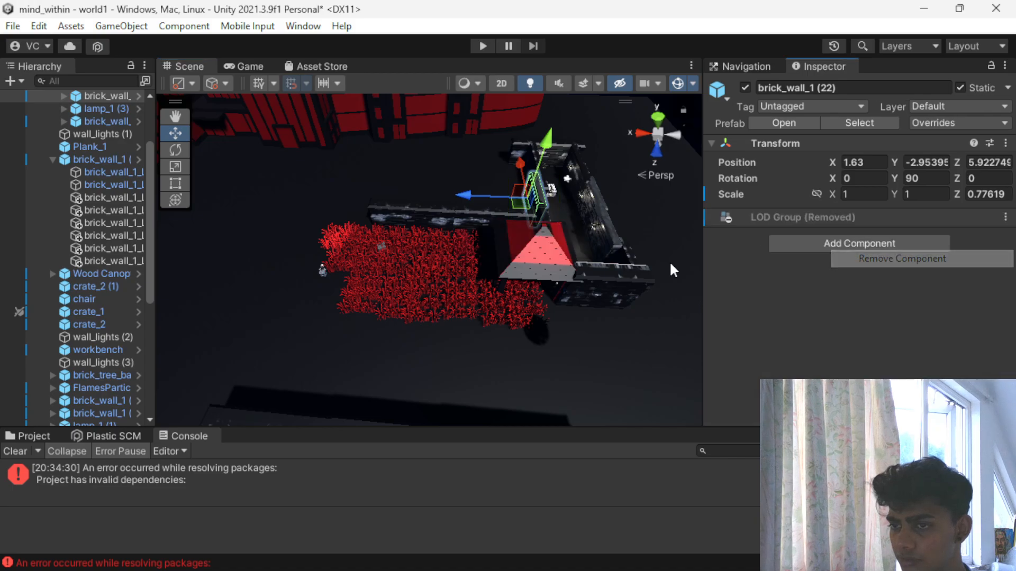
{"action": "left_click", "coordinate": [572, 169]}
{"action": "left_click", "coordinate": [995, 220]}
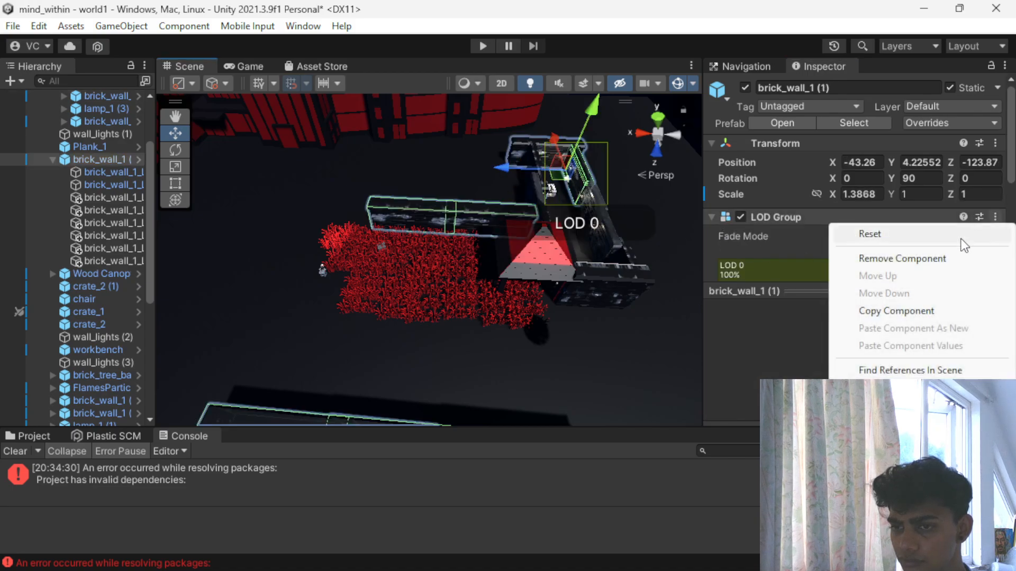
{"action": "left_click", "coordinate": [885, 258]}
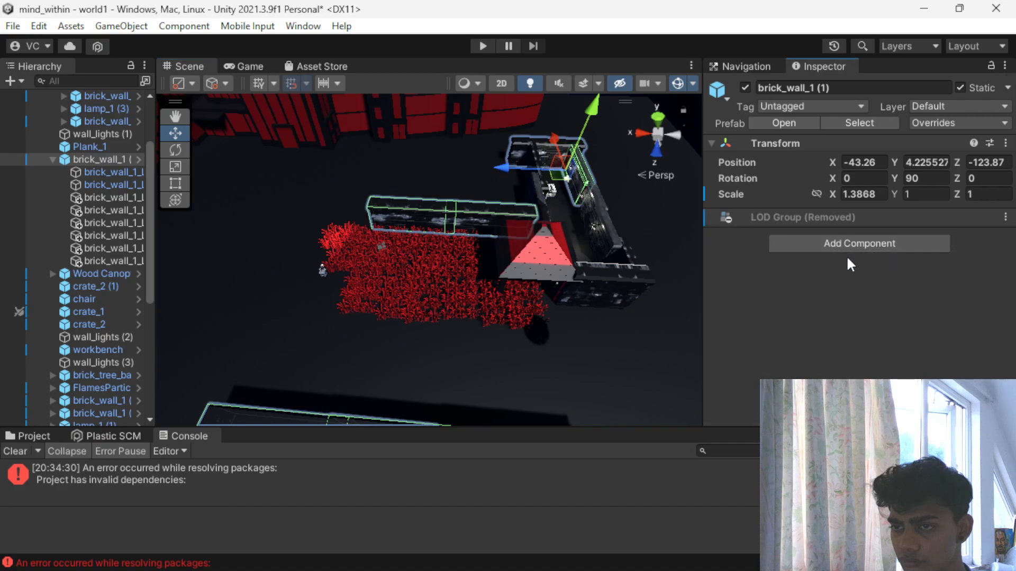
- Add a Box Collider to the wall segment at the far end of the enclosure
{"action": "left_click", "coordinate": [512, 148]}
{"action": "scroll", "coordinate": [774, 240], "scroll_direction": "down", "scroll_amount": 5}
{"action": "scroll", "coordinate": [472, 252], "scroll_direction": "up", "scroll_amount": 3}
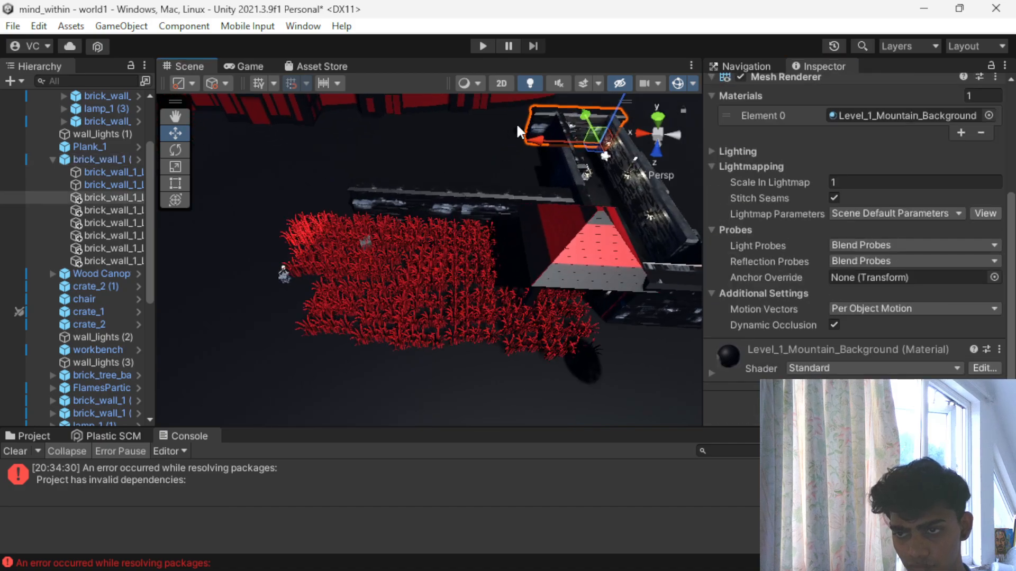
{"action": "left_click", "coordinate": [796, 404]}
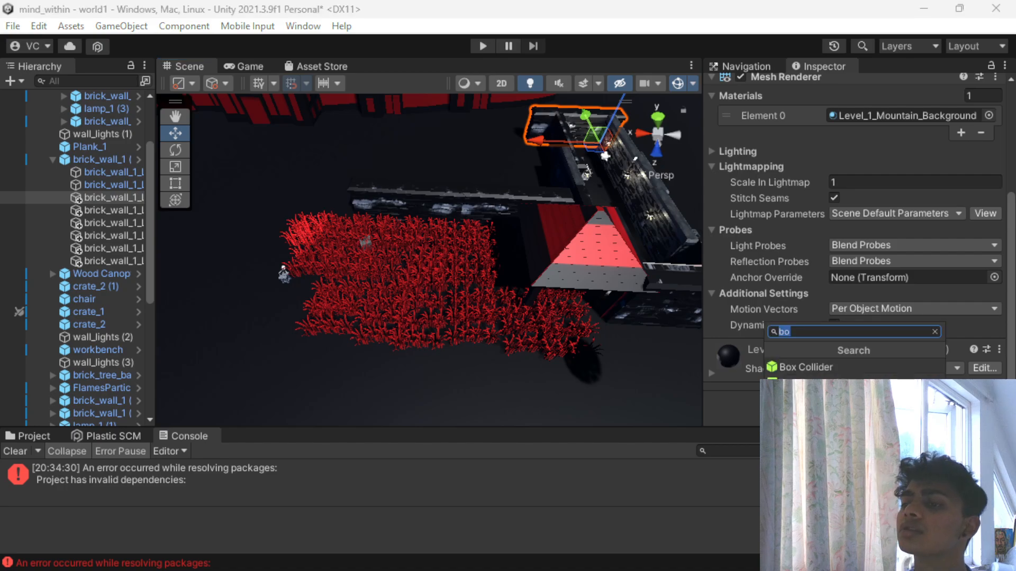
{"action": "left_click", "coordinate": [786, 368]}
- Duplicate the wall segment along the grass next to the canopy and move the copy across to the other side
{"action": "scroll", "coordinate": [529, 233], "scroll_direction": "up", "scroll_amount": 2}
{"action": "left_click", "coordinate": [522, 196]}
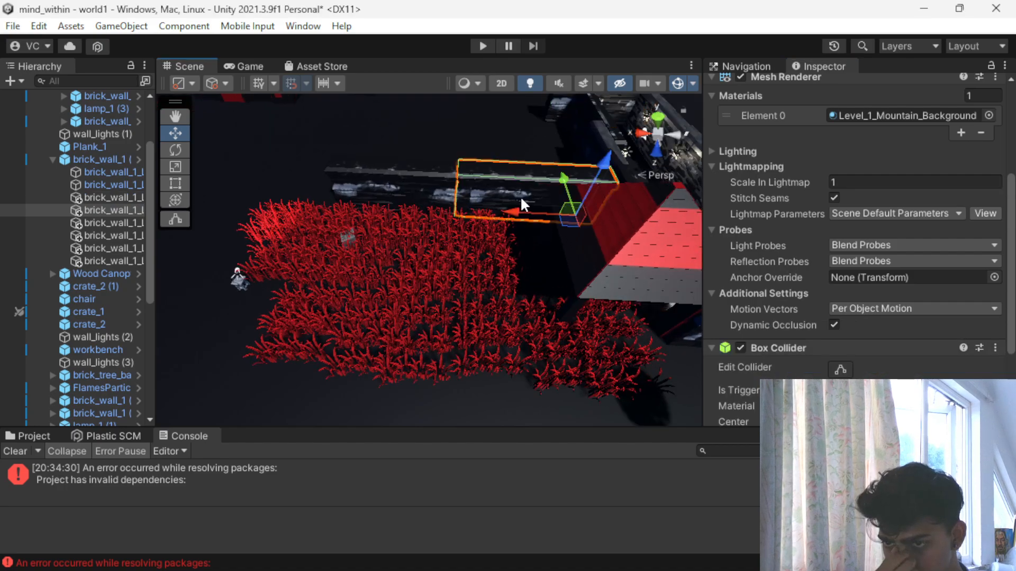
{"action": "left_click", "coordinate": [360, 189]}
{"action": "left_click", "coordinate": [515, 199]}
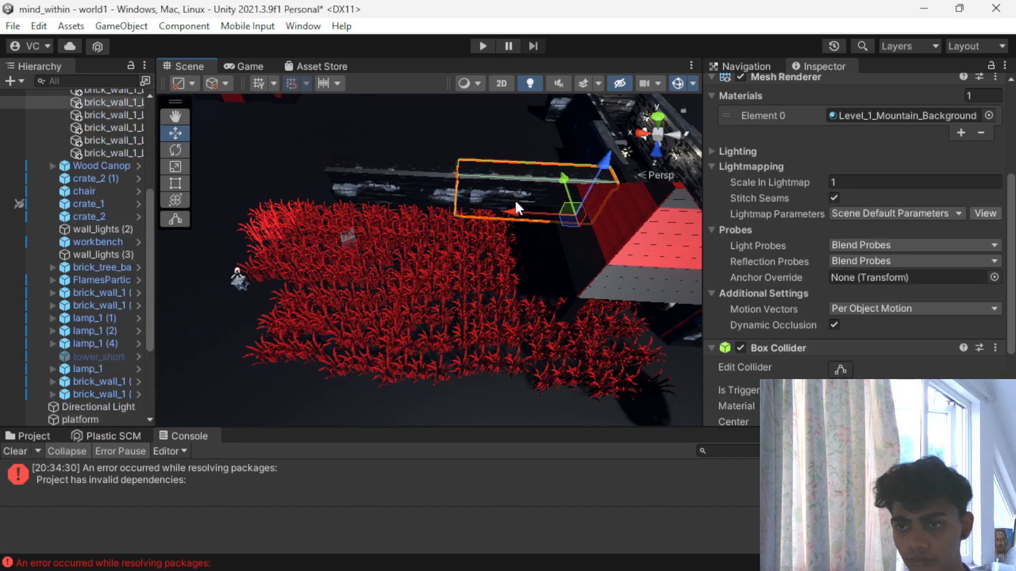
{"action": "left_click_drag", "start_coordinate": [569, 173], "coordinate": [571, 344]}
- Turn the copied wall crosswise to the long side walls and set its Z rotation to 170
{"action": "scroll", "coordinate": [570, 347], "scroll_direction": "down", "scroll_amount": 5}
{"action": "left_click_drag", "start_coordinate": [533, 387], "coordinate": [649, 374], "text": "alt"}
{"action": "key", "text": "e"}
{"action": "scroll", "coordinate": [440, 351], "scroll_direction": "down", "scroll_amount": 3}
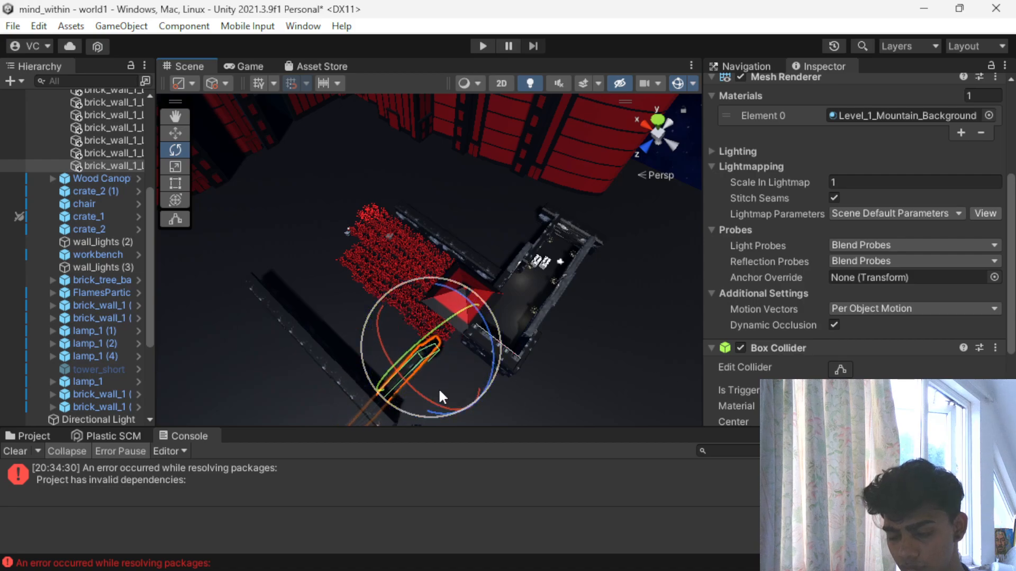
{"action": "key", "text": "ctrl+z"}
{"action": "scroll", "coordinate": [388, 374], "scroll_direction": "up", "scroll_amount": 3}
{"action": "middle_click_drag", "start_coordinate": [337, 368], "coordinate": [374, 224]}
{"action": "left_click_drag", "start_coordinate": [379, 230], "coordinate": [604, 244]}
{"action": "scroll", "coordinate": [808, 214], "scroll_direction": "up", "scroll_amount": 5}
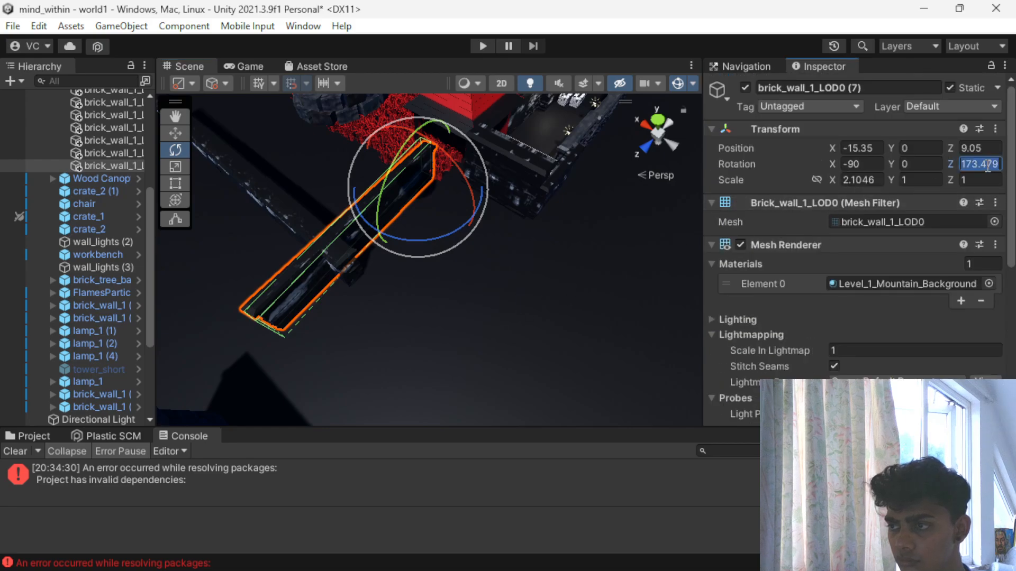
{"action": "type", "text": "170"}
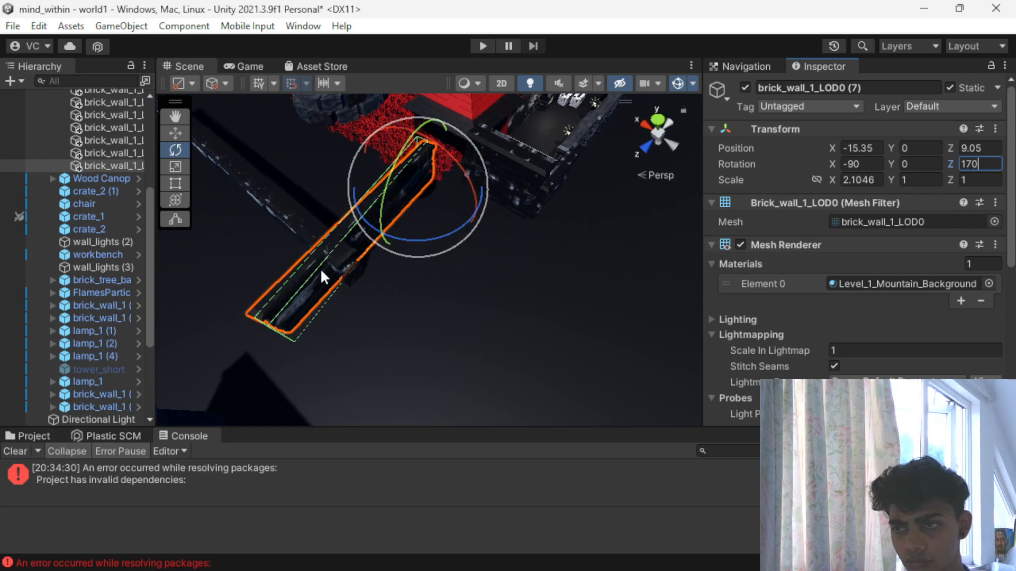
{"action": "type", "text": "w"}
- Move the copied wall to about X -14.86, Z 4.12 and set its Z rotation to 180
{"action": "left_click_drag", "start_coordinate": [366, 169], "coordinate": [406, 196]}
{"action": "left_click_drag", "start_coordinate": [329, 382], "coordinate": [468, 303], "text": "alt"}
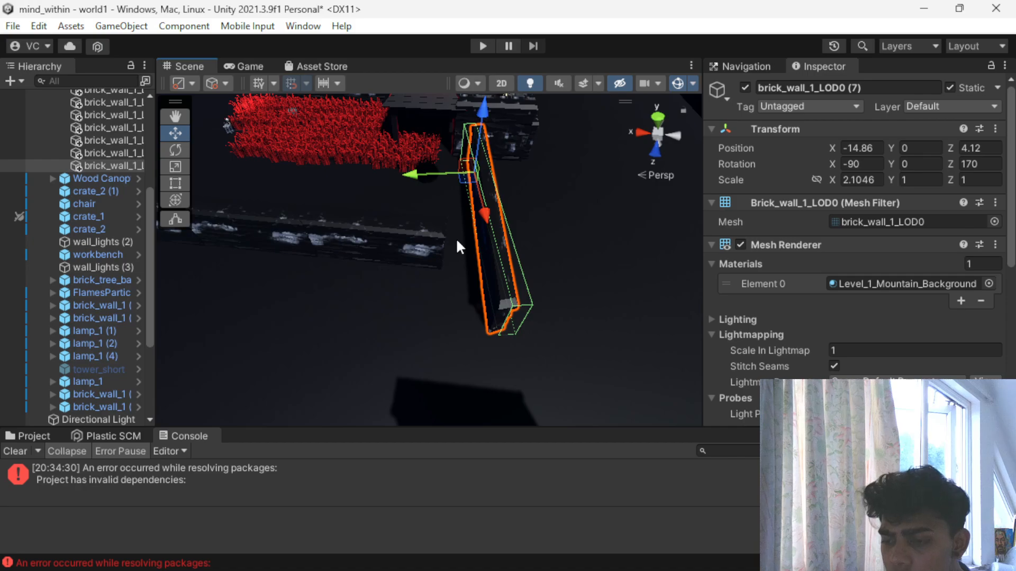
{"action": "key", "text": "e"}
{"action": "left_click_drag", "start_coordinate": [465, 215], "coordinate": [440, 215]}
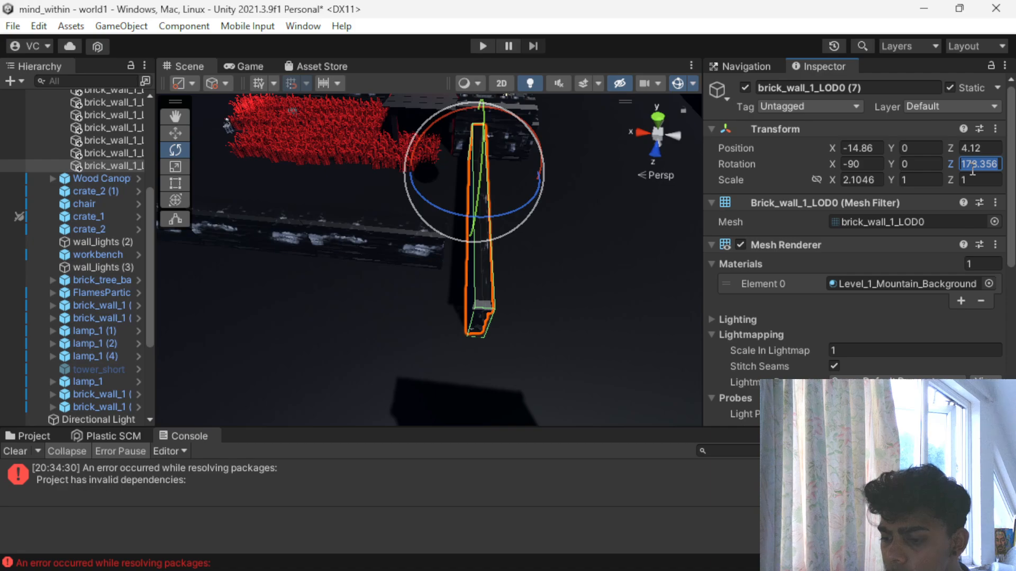
{"action": "type", "text": "180"}
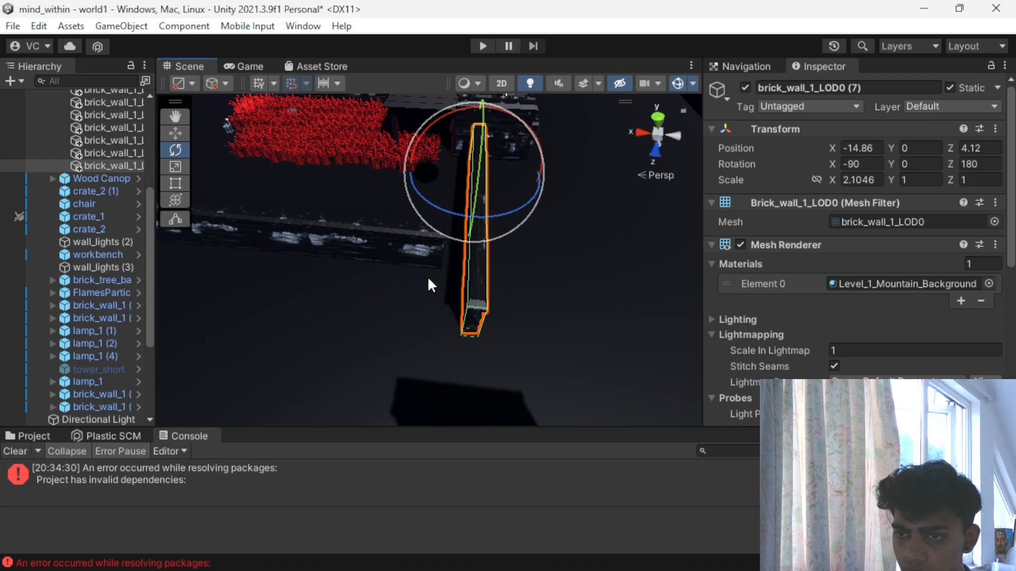
- Fine-tune the crosswise wall's position so it joins the long outer wall and closes the end behind the grass
{"action": "left_click", "coordinate": [469, 240]}
{"action": "left_click", "coordinate": [471, 244]}
{"action": "key", "text": "w"}
{"action": "left_click_drag", "start_coordinate": [415, 171], "coordinate": [399, 164]}
{"action": "left_click_drag", "start_coordinate": [450, 207], "coordinate": [454, 190]}
{"action": "scroll", "coordinate": [258, 234], "scroll_direction": "down", "scroll_amount": 3}
{"action": "left_click_drag", "start_coordinate": [259, 234], "coordinate": [458, 237], "text": "alt"}
- Collapse the expanded PLANTS (13) and PLANTS (1) groups in the hierarchy
{"action": "left_click", "coordinate": [284, 280]}
{"action": "left_click", "coordinate": [303, 280]}
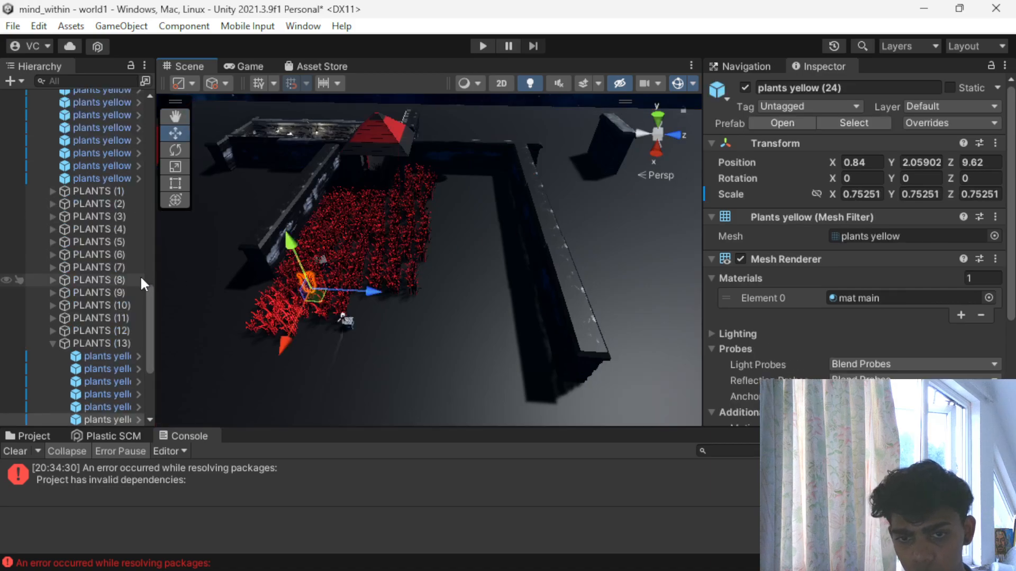
{"action": "left_click", "coordinate": [51, 344]}
{"action": "scroll", "coordinate": [82, 312], "scroll_direction": "up", "scroll_amount": 4}
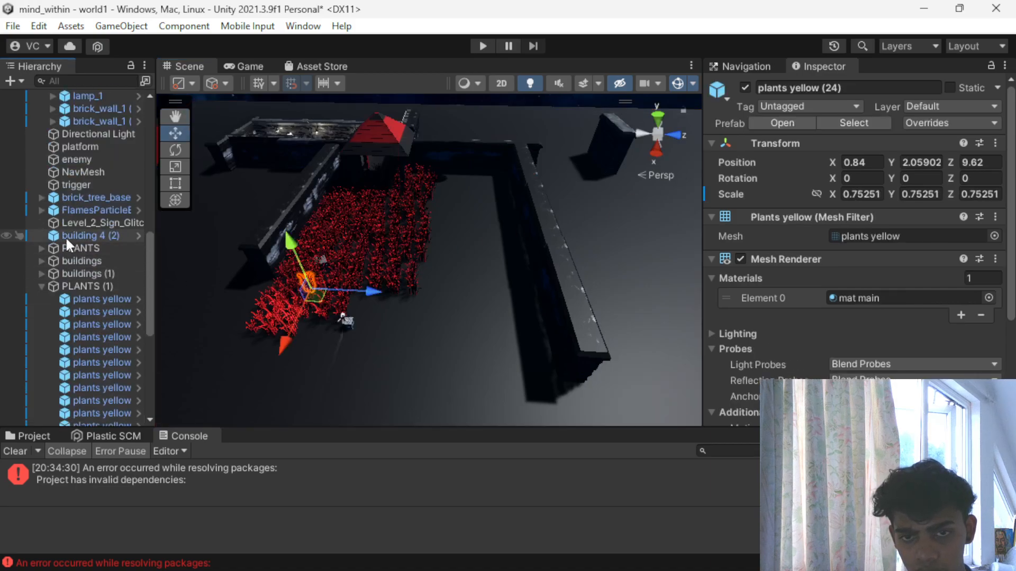
{"action": "left_click", "coordinate": [43, 285]}
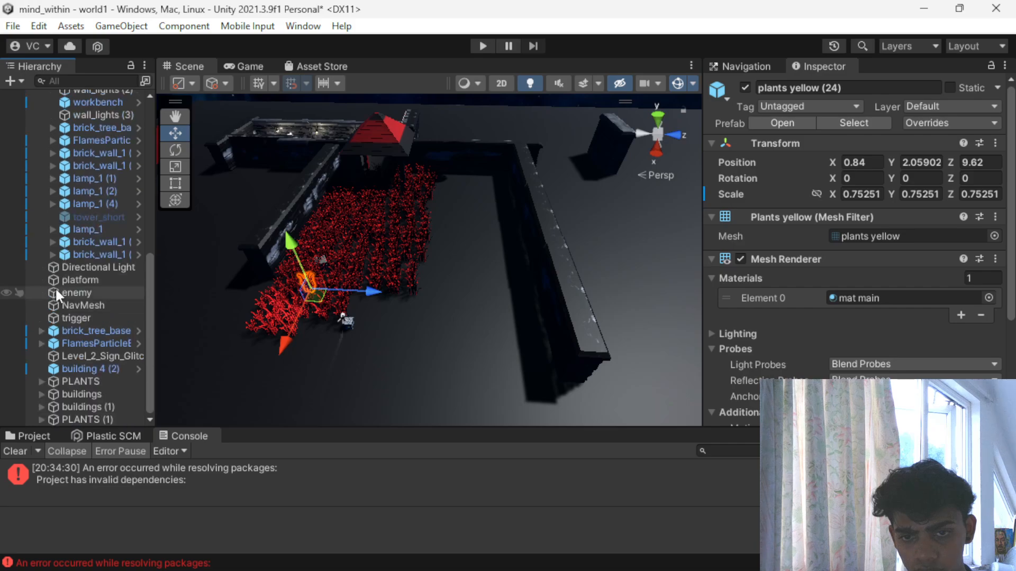
- Duplicate the PLANTS (1) group and move the copy beside the existing grass, to about Z -22.89
{"action": "left_click", "coordinate": [87, 420]}
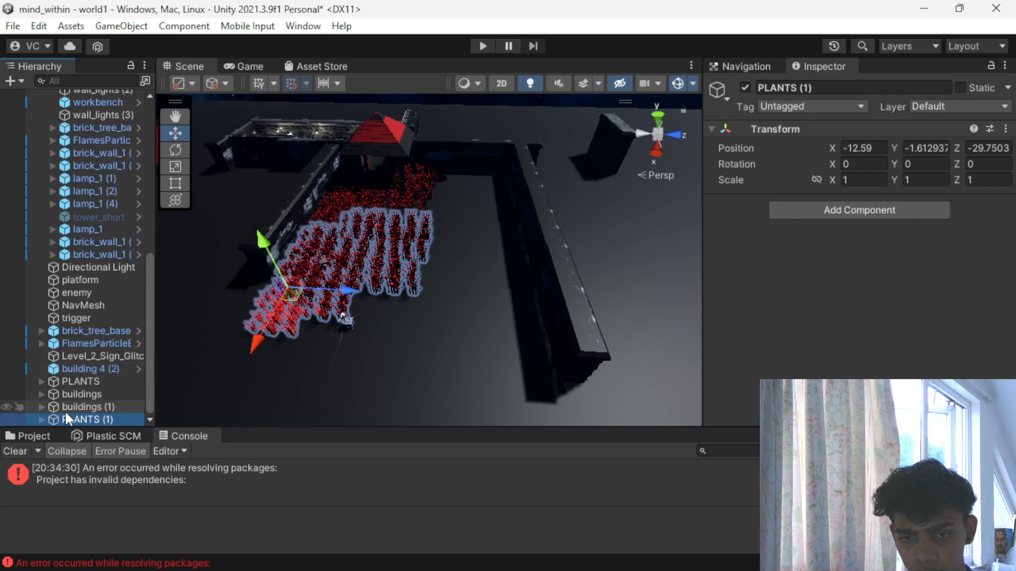
{"action": "key", "text": "ctrl+d"}
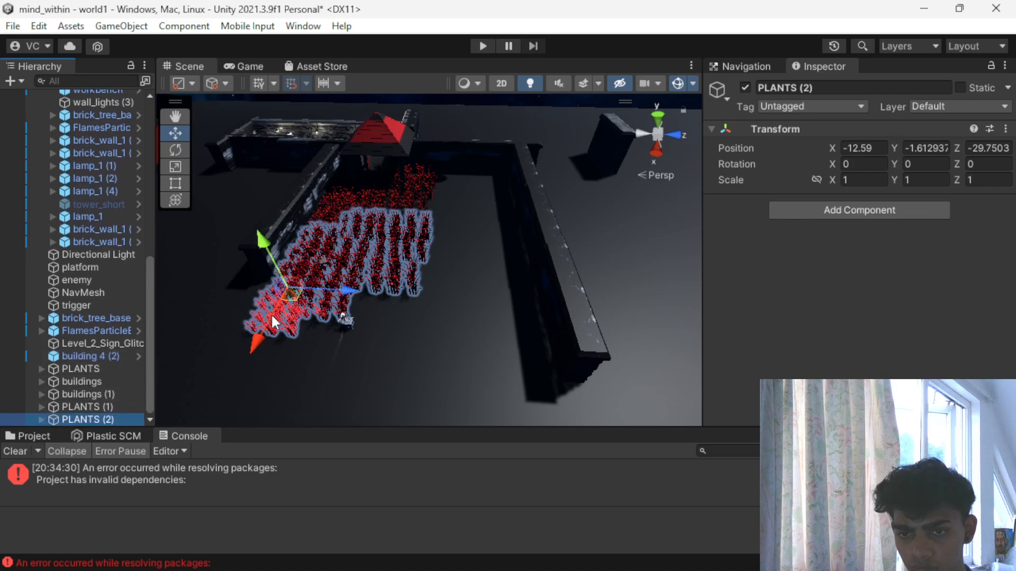
{"action": "left_click_drag", "start_coordinate": [343, 297], "coordinate": [447, 301]}
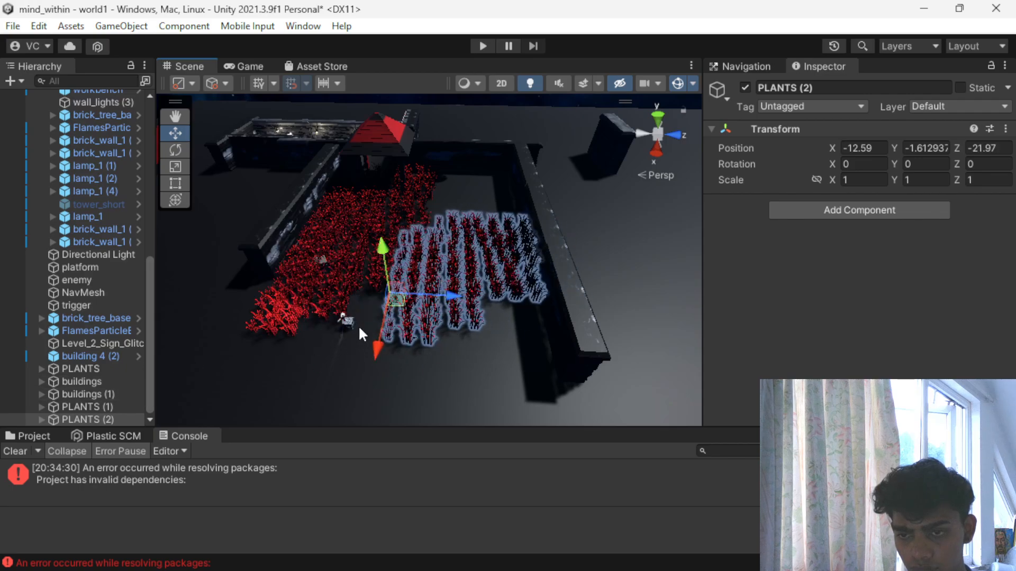
{"action": "left_click_drag", "start_coordinate": [433, 293], "coordinate": [421, 297]}
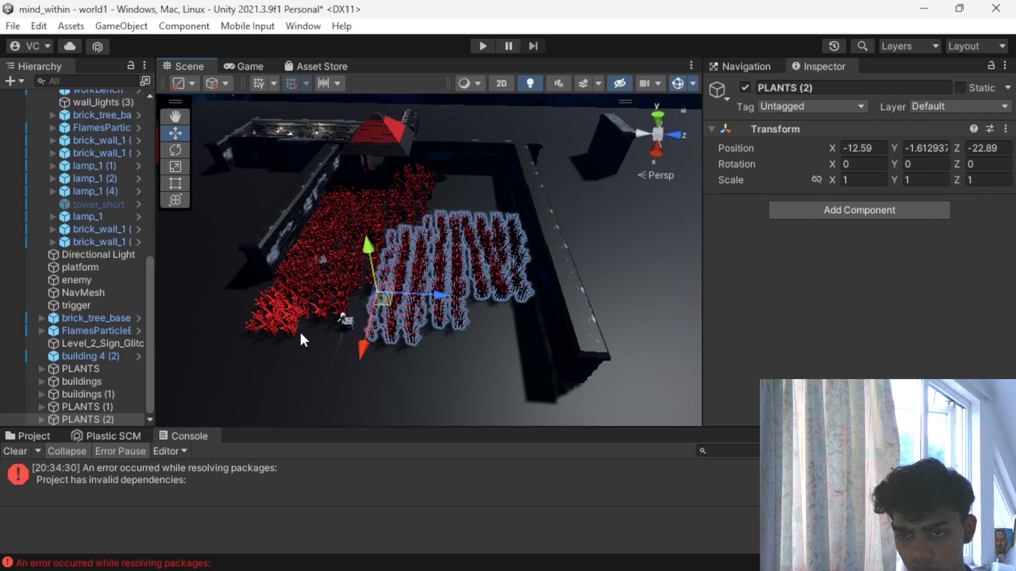
{"action": "scroll", "coordinate": [340, 332], "scroll_direction": "up", "scroll_amount": 3}
{"action": "middle_click_drag", "start_coordinate": [337, 335], "coordinate": [308, 356]}
- Duplicate the PLANTS (2) group and move the copy towards the canopy end, to about X -22.2
{"action": "key", "text": "ctrl+d"}
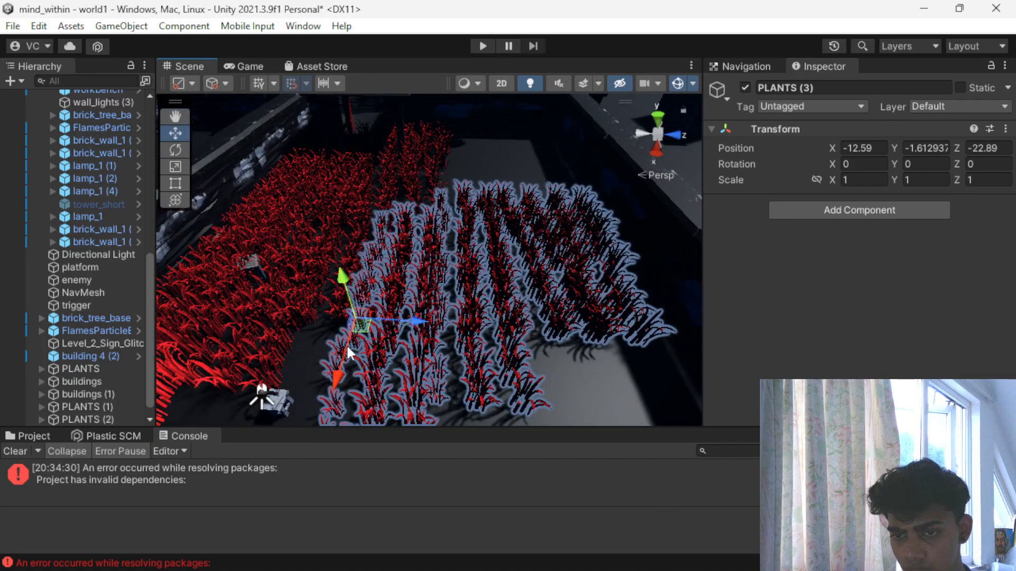
{"action": "left_click_drag", "start_coordinate": [340, 361], "coordinate": [363, 214]}
{"action": "scroll", "coordinate": [377, 288], "scroll_direction": "down", "scroll_amount": 5}
{"action": "left_click_drag", "start_coordinate": [377, 288], "coordinate": [252, 380], "text": "alt"}
{"action": "middle_click_drag", "start_coordinate": [271, 347], "coordinate": [397, 235]}
{"action": "scroll", "coordinate": [436, 208], "scroll_direction": "up", "scroll_amount": 8}
{"action": "middle_click_drag", "start_coordinate": [529, 116], "coordinate": [386, 338]}
{"action": "scroll", "coordinate": [386, 338], "scroll_direction": "down", "scroll_amount": 5}
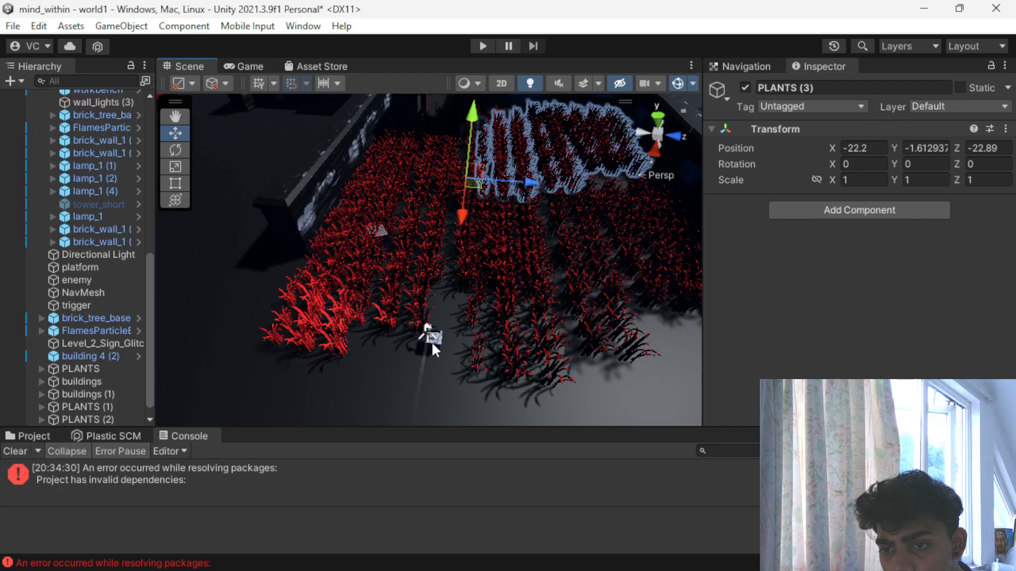
- Select the chair together with the item on it and move both out from the edge of the grass
{"action": "left_click", "coordinate": [434, 341]}
{"action": "scroll", "coordinate": [392, 344], "scroll_direction": "up", "scroll_amount": 3}
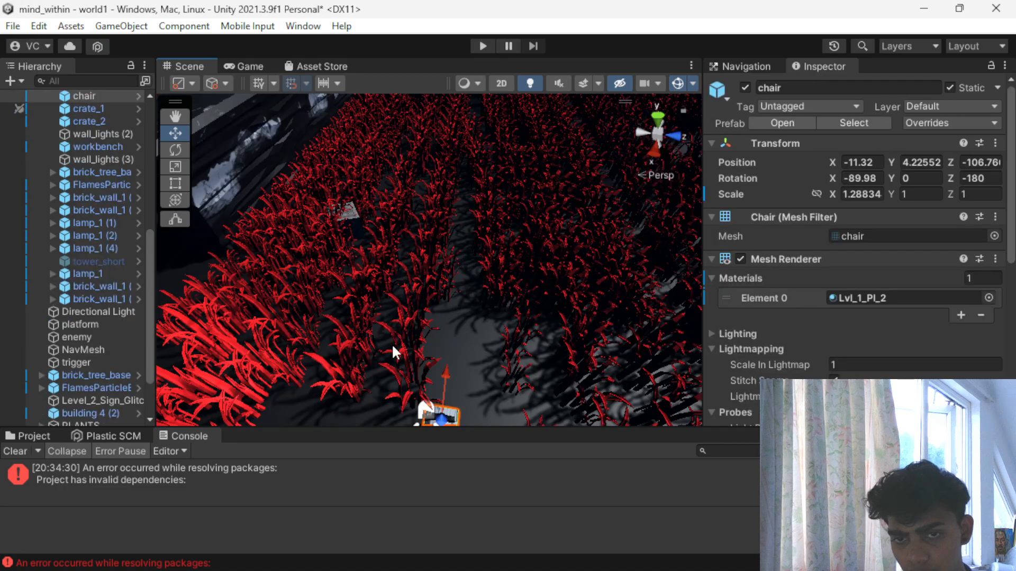
{"action": "scroll", "coordinate": [34, 373], "scroll_direction": "down", "scroll_amount": 3}
{"action": "scroll", "coordinate": [397, 335], "scroll_direction": "up", "scroll_amount": 5}
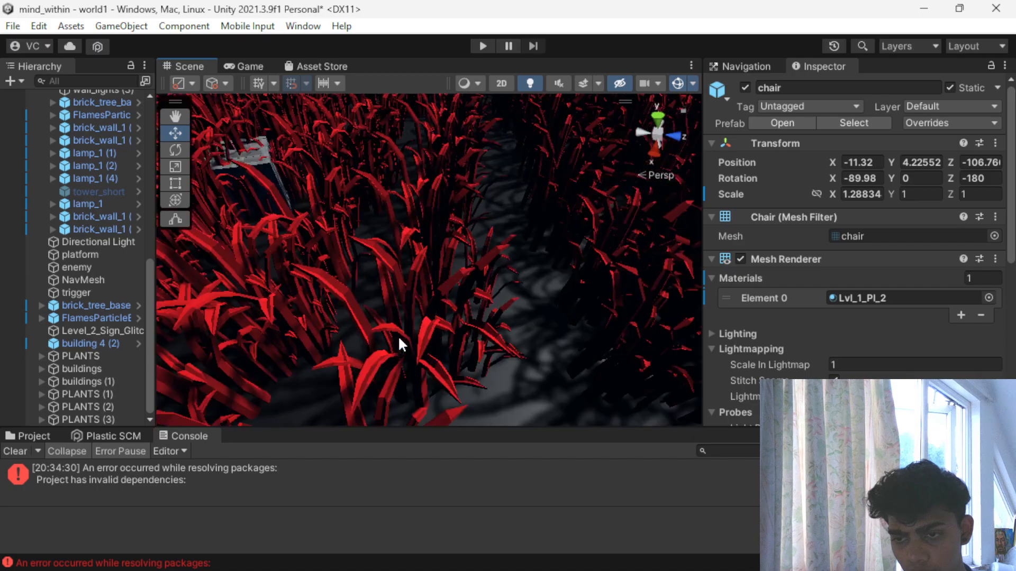
{"action": "scroll", "coordinate": [396, 334], "scroll_direction": "down", "scroll_amount": 5}
{"action": "left_click_drag", "start_coordinate": [399, 353], "coordinate": [332, 200], "text": "alt"}
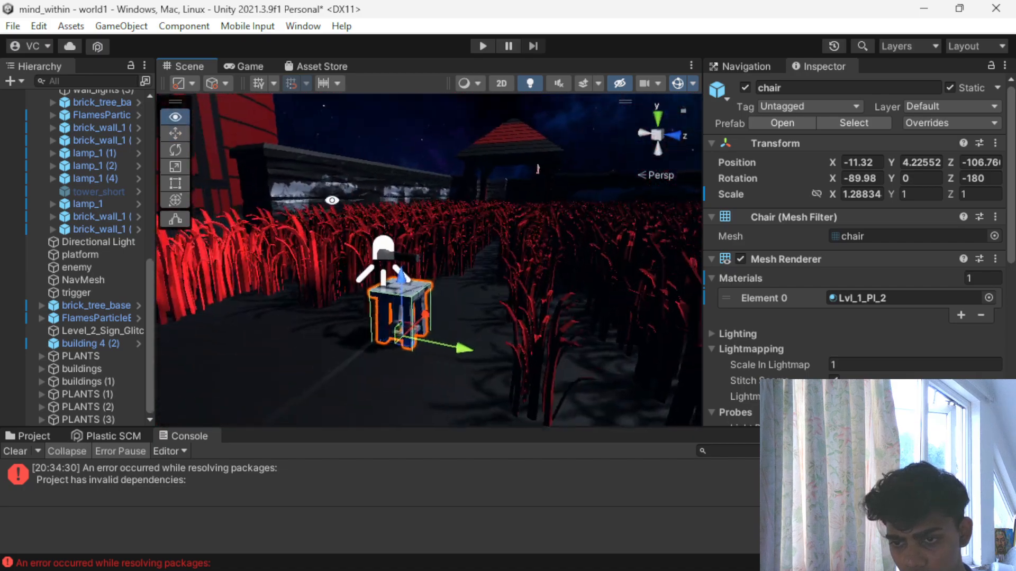
{"action": "left_click", "coordinate": [414, 255], "text": "shift"}
{"action": "scroll", "coordinate": [413, 255], "scroll_direction": "down", "scroll_amount": 2}
{"action": "left_click_drag", "start_coordinate": [396, 347], "coordinate": [347, 420], "text": "alt"}
{"action": "left_click_drag", "start_coordinate": [339, 355], "coordinate": [224, 454]}
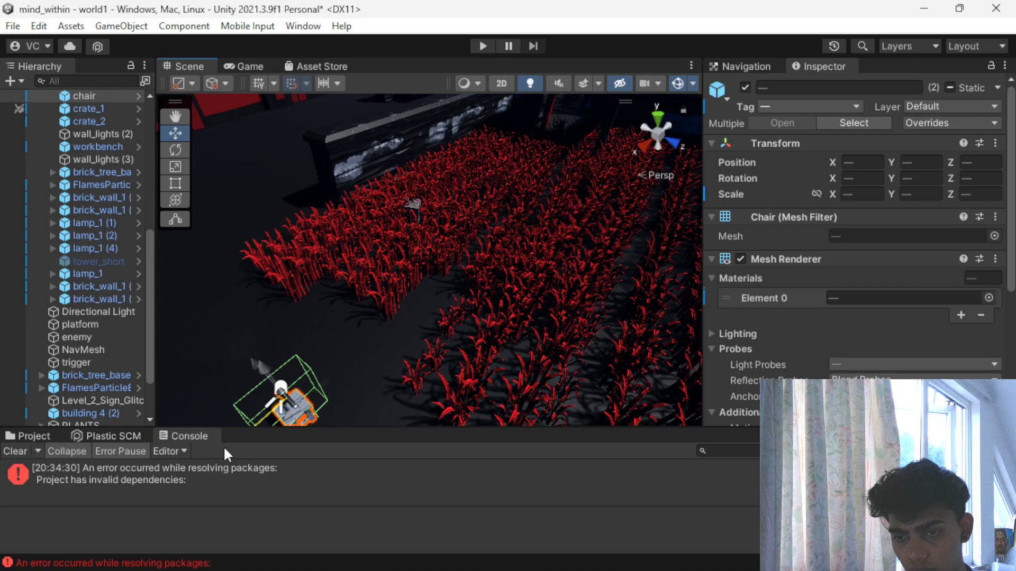
- Rotate the chair and the item on it slightly together in front of the grass
{"action": "scroll", "coordinate": [417, 355], "scroll_direction": "down", "scroll_amount": 5}
{"action": "key", "text": "e"}
{"action": "left_click_drag", "start_coordinate": [393, 365], "coordinate": [403, 364]}
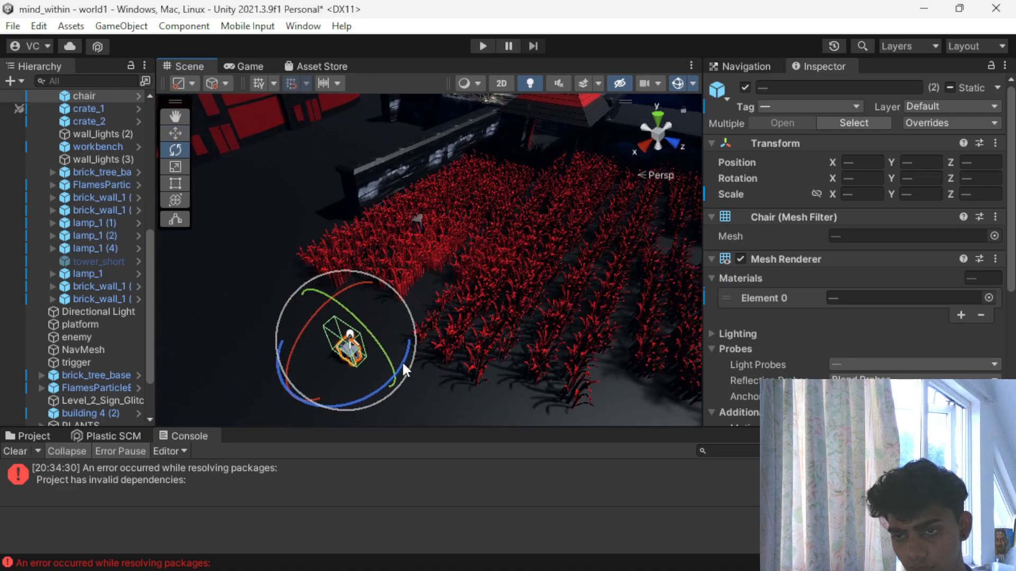
{"action": "key", "text": "r"}
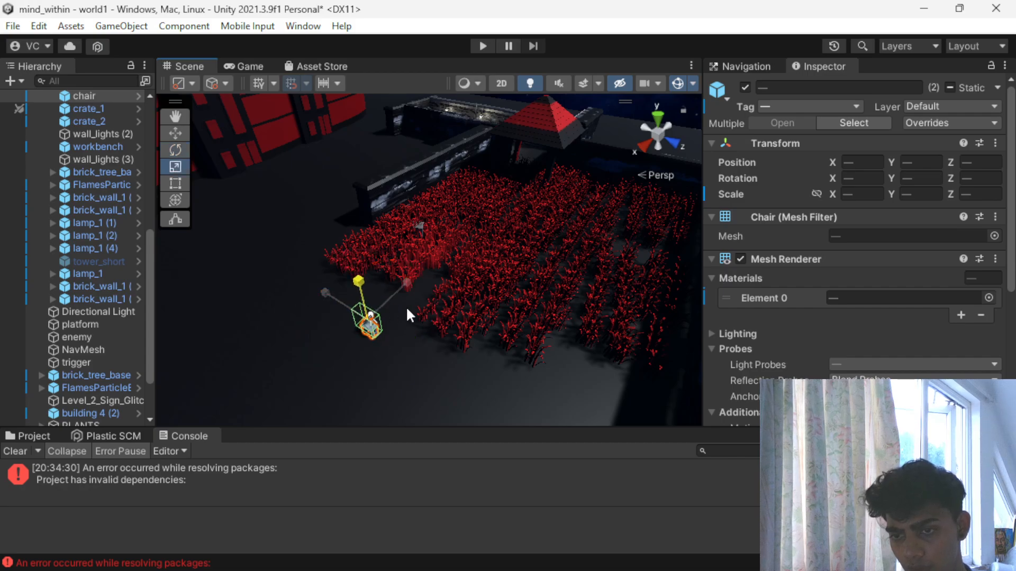
{"action": "left_click_drag", "start_coordinate": [370, 315], "coordinate": [141, 310]}
- Check the widened walled grass area from above and start a play test of the scene
{"action": "scroll", "coordinate": [367, 273], "scroll_direction": "up", "scroll_amount": 4}
{"action": "left_click", "coordinate": [316, 281]}
{"action": "left_click_drag", "start_coordinate": [316, 287], "coordinate": [264, 348], "text": "alt"}
{"action": "scroll", "coordinate": [257, 352], "scroll_direction": "down", "scroll_amount": 3}
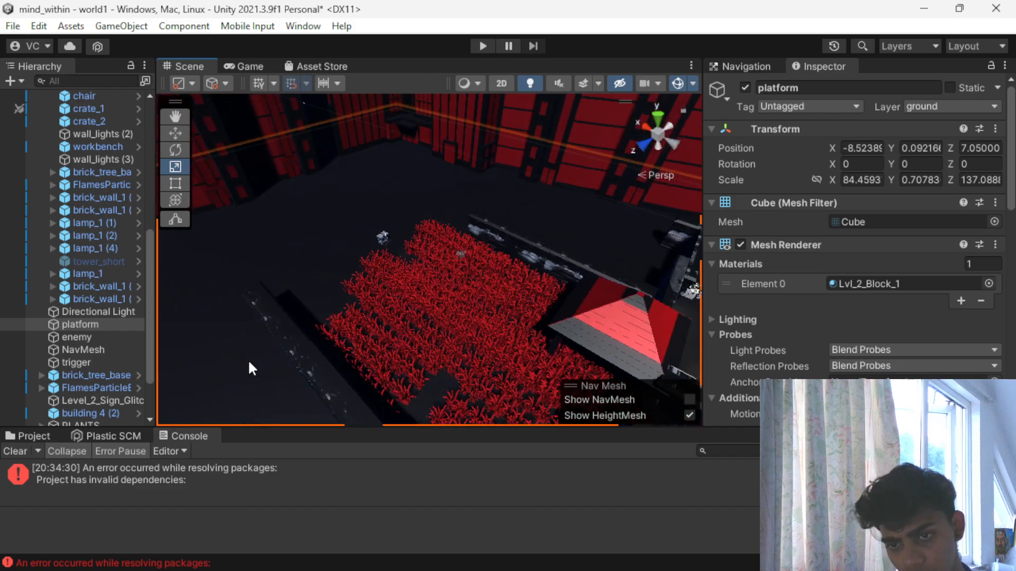
{"action": "left_click", "coordinate": [267, 315]}
{"action": "scroll", "coordinate": [319, 289], "scroll_direction": "down", "scroll_amount": 3}
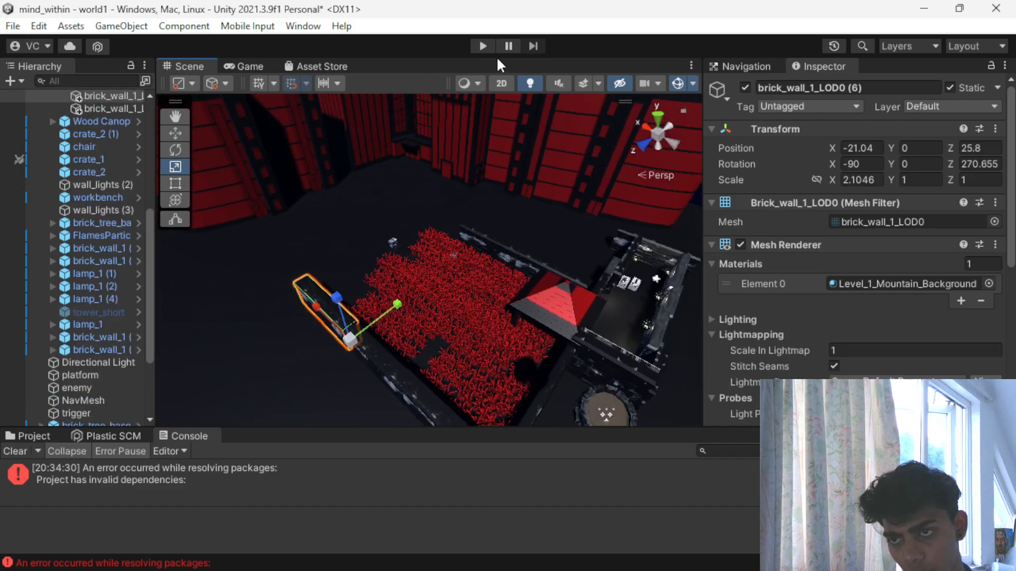
{"action": "left_click", "coordinate": [483, 46]}
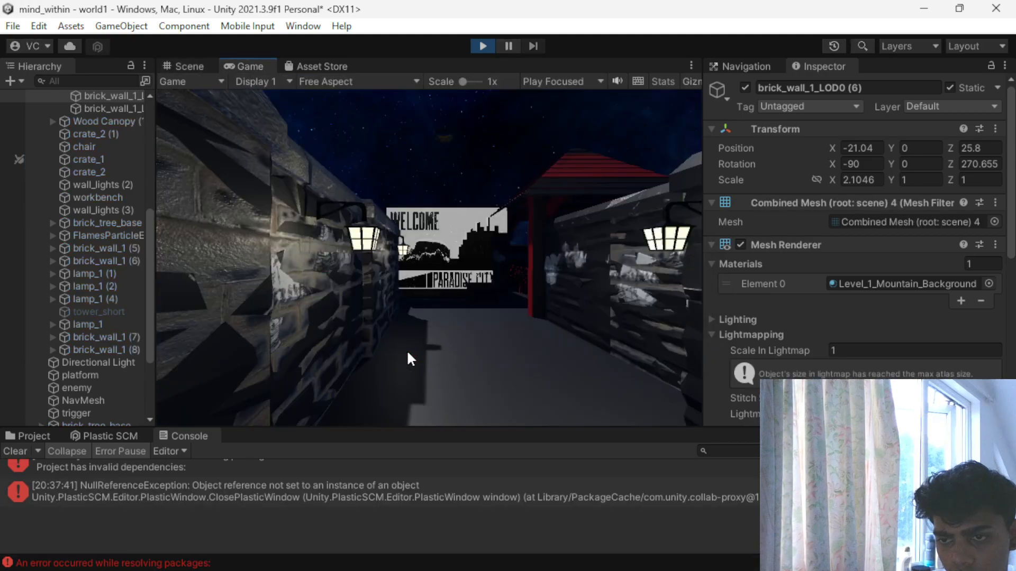
- Play test the route through the walled corridor and grass, view the flashlight on the chair from several sides, and stop the test
{"action": "key", "text": "w"}
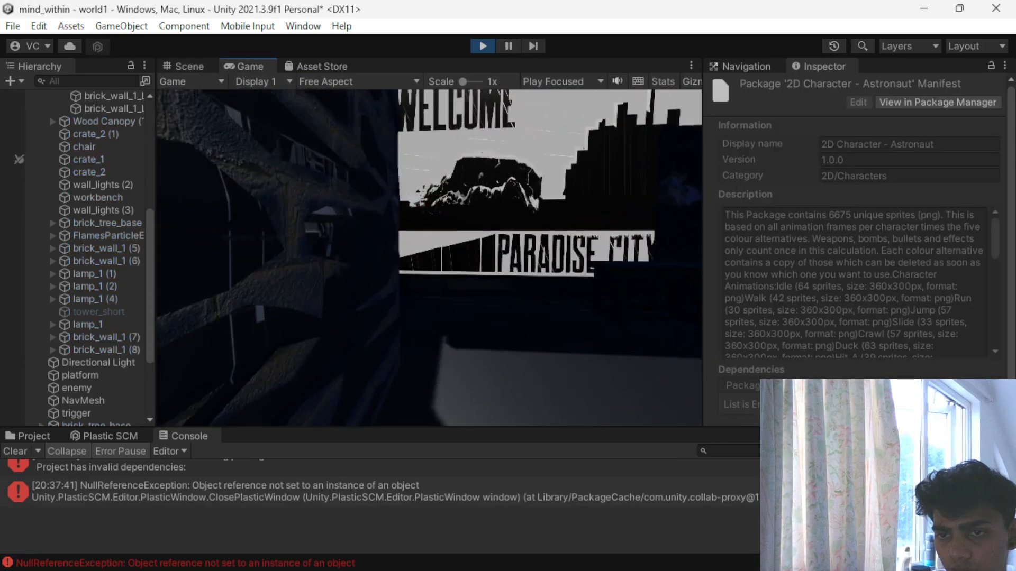
{"action": "key", "text": "w"}
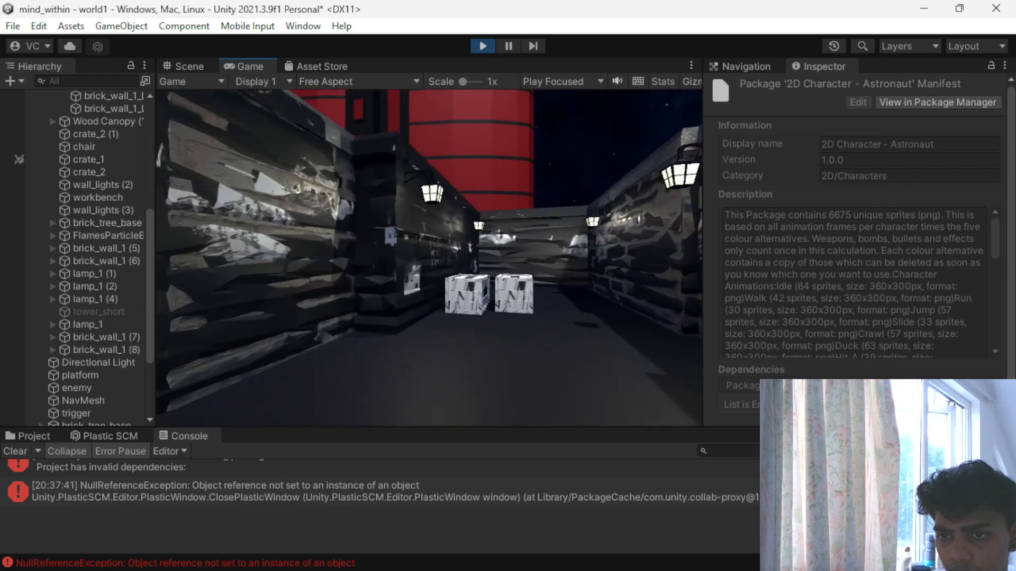
{"action": "key", "text": "w"}
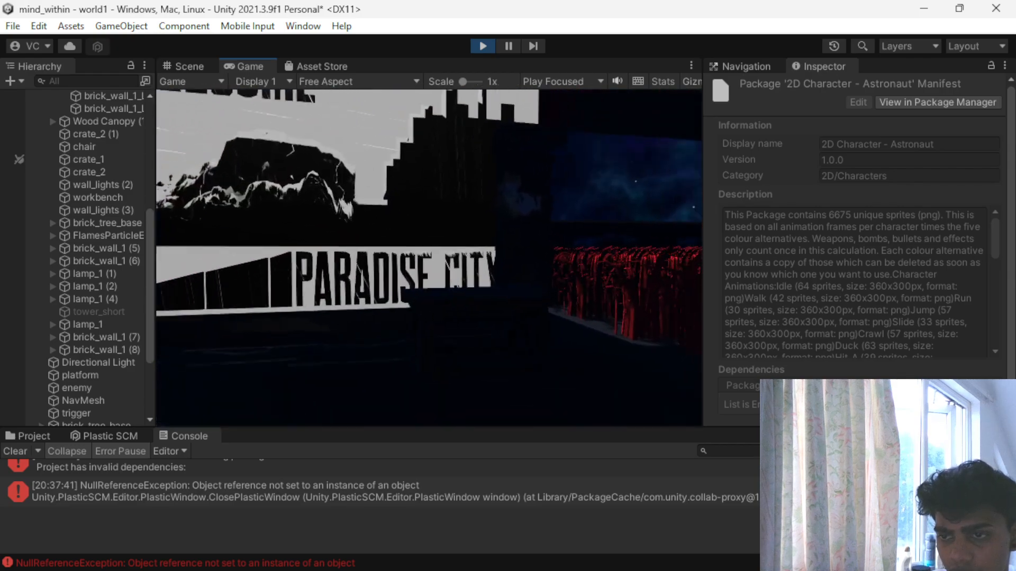
{"action": "key", "text": "w"}
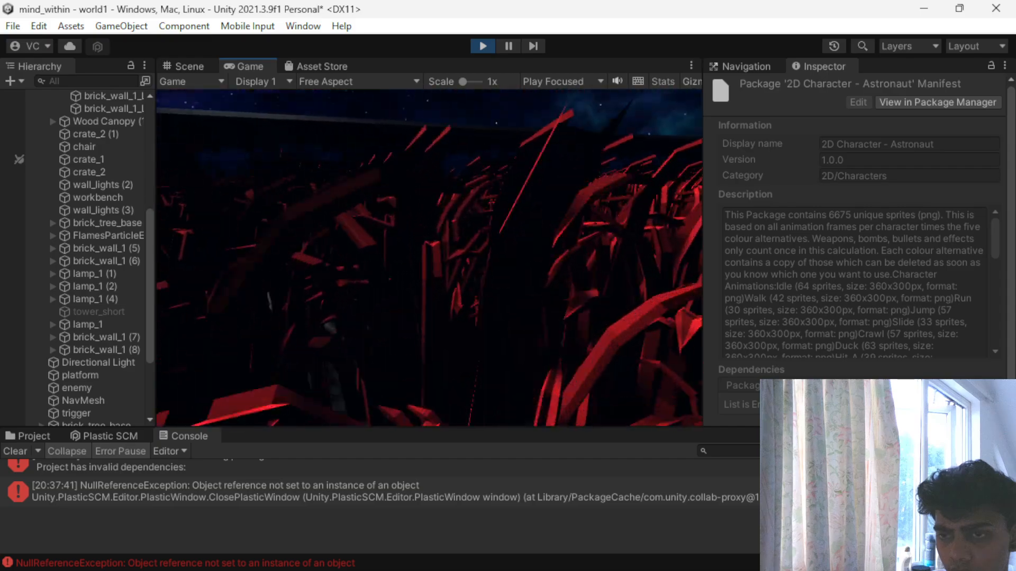
{"action": "key", "text": "w"}
{"action": "key", "text": "w"}
{"action": "key", "text": "w"}
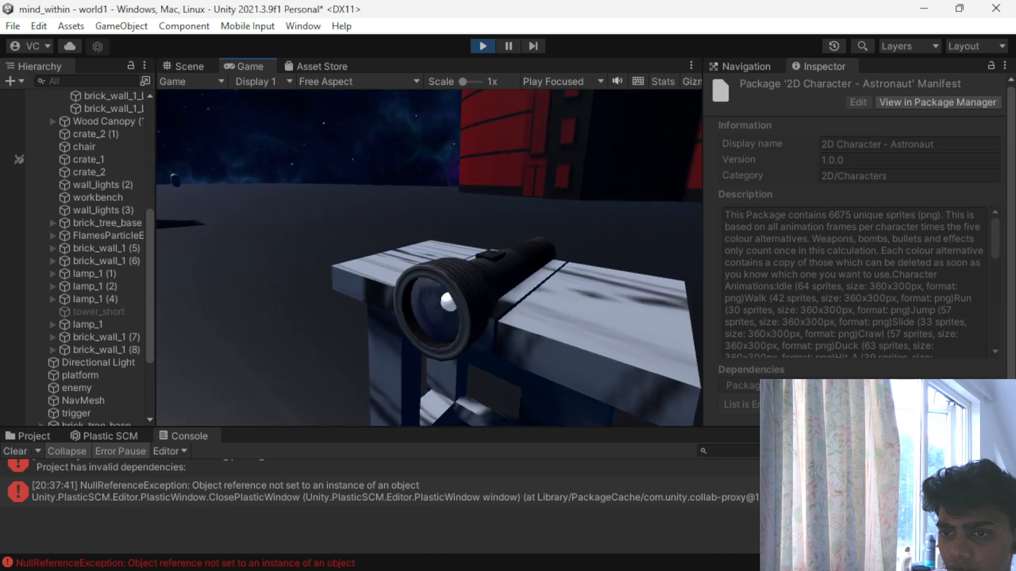
{"action": "key", "text": "a"}
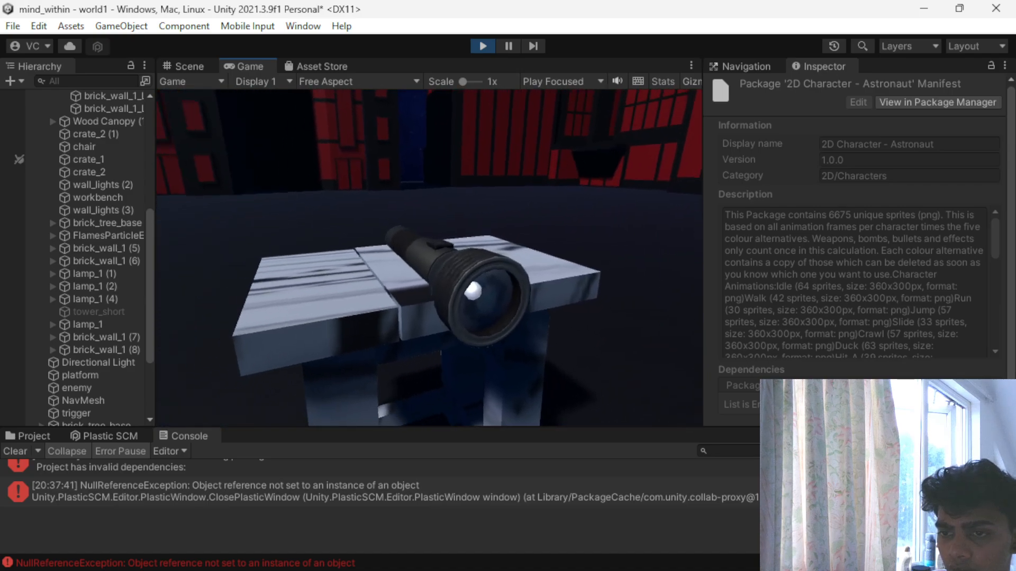
{"action": "key", "text": "d"}
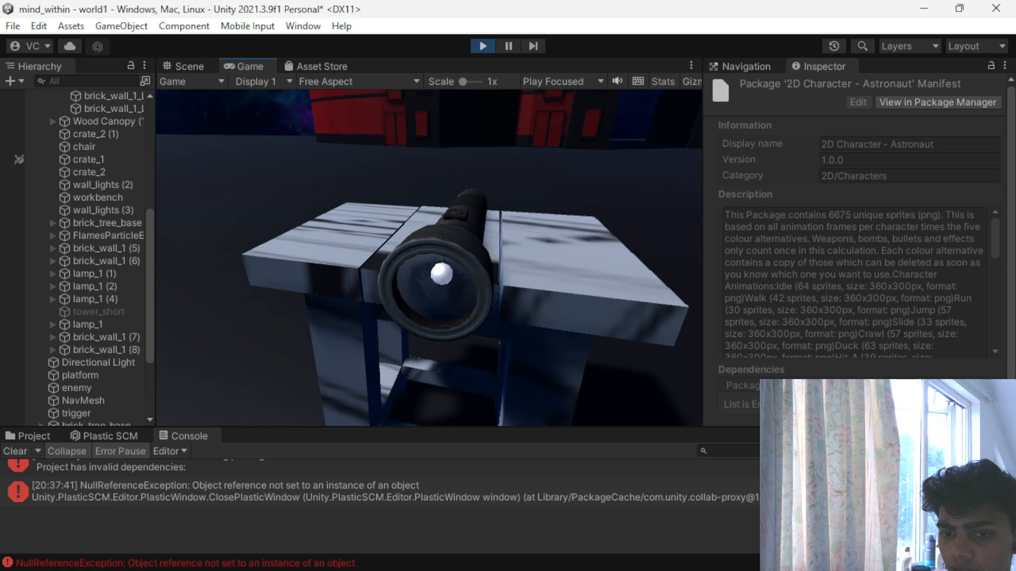
{"action": "left_click", "coordinate": [481, 47]}
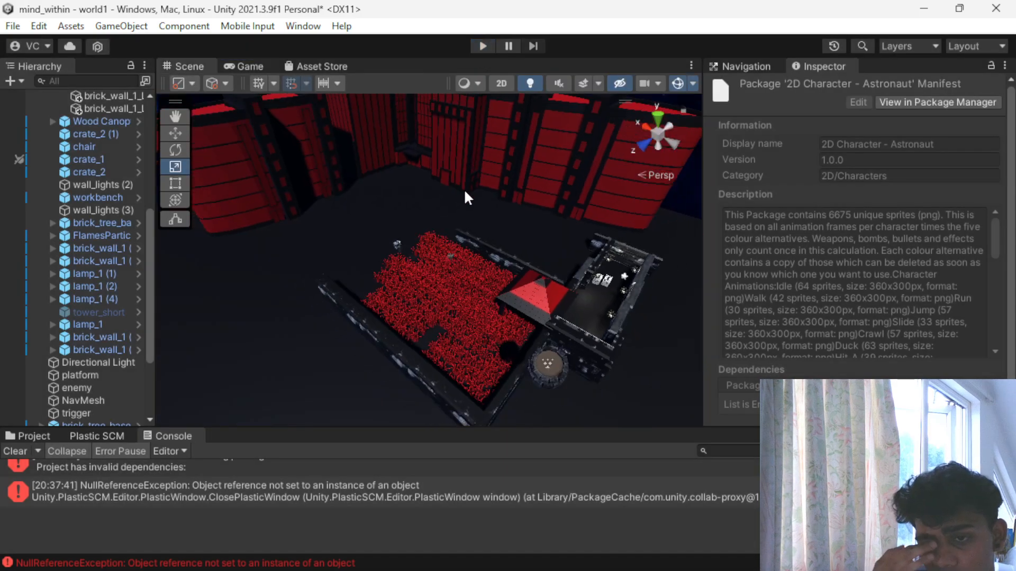
- Inspect the flashlight's settings and the FPSController's Switch 1, Light 1 and Mainlight references, and open the source of the NullReferenceException
{"action": "scroll", "coordinate": [410, 306], "scroll_direction": "up", "scroll_amount": 5}
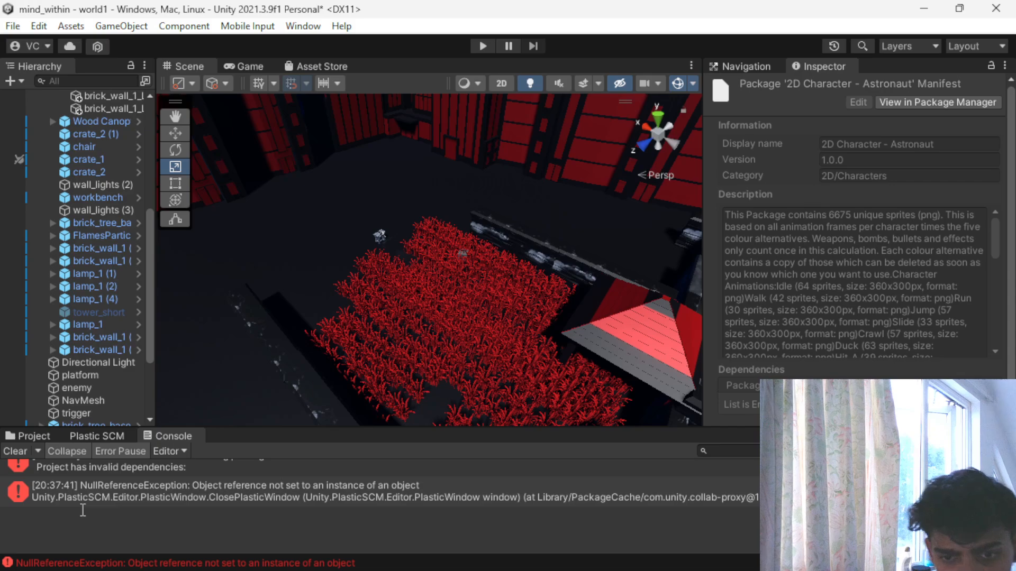
{"action": "left_click", "coordinate": [83, 506]}
{"action": "scroll", "coordinate": [498, 281], "scroll_direction": "up", "scroll_amount": 8}
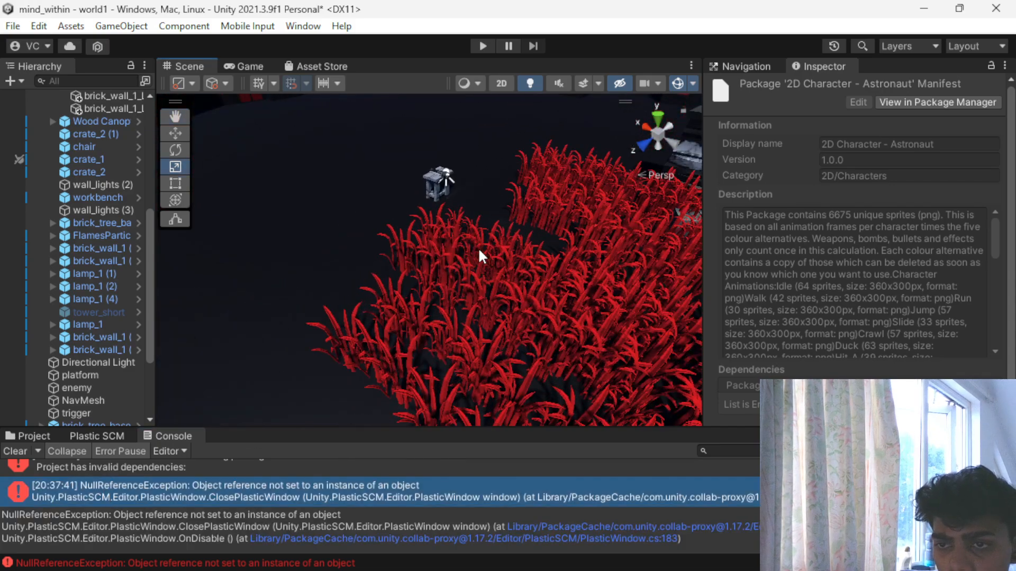
{"action": "scroll", "coordinate": [479, 257], "scroll_direction": "up", "scroll_amount": 1}
{"action": "left_click", "coordinate": [446, 173]}
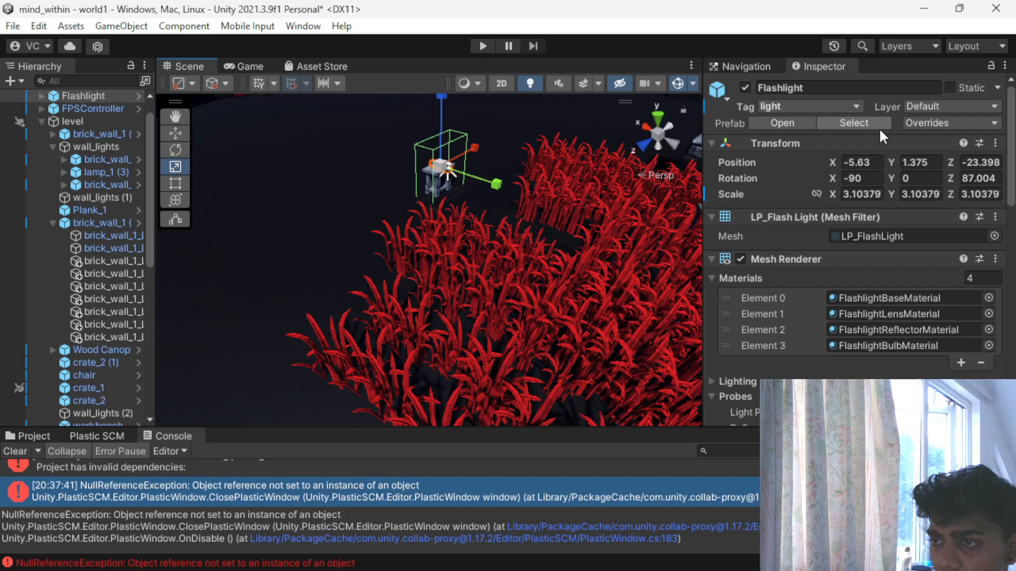
{"action": "scroll", "coordinate": [32, 201], "scroll_direction": "up", "scroll_amount": 2}
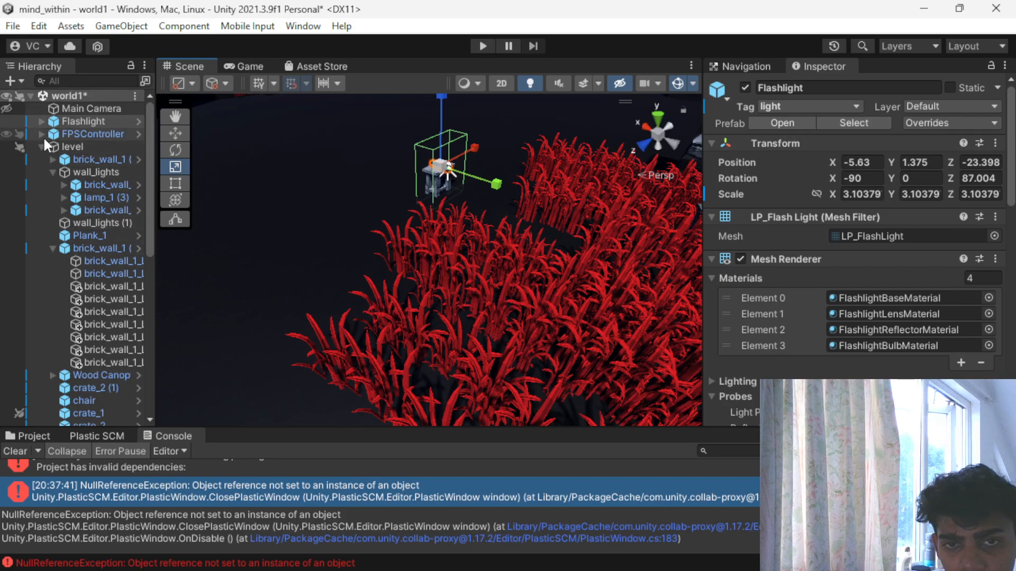
{"action": "left_click", "coordinate": [41, 134]}
{"action": "left_click", "coordinate": [87, 143]}
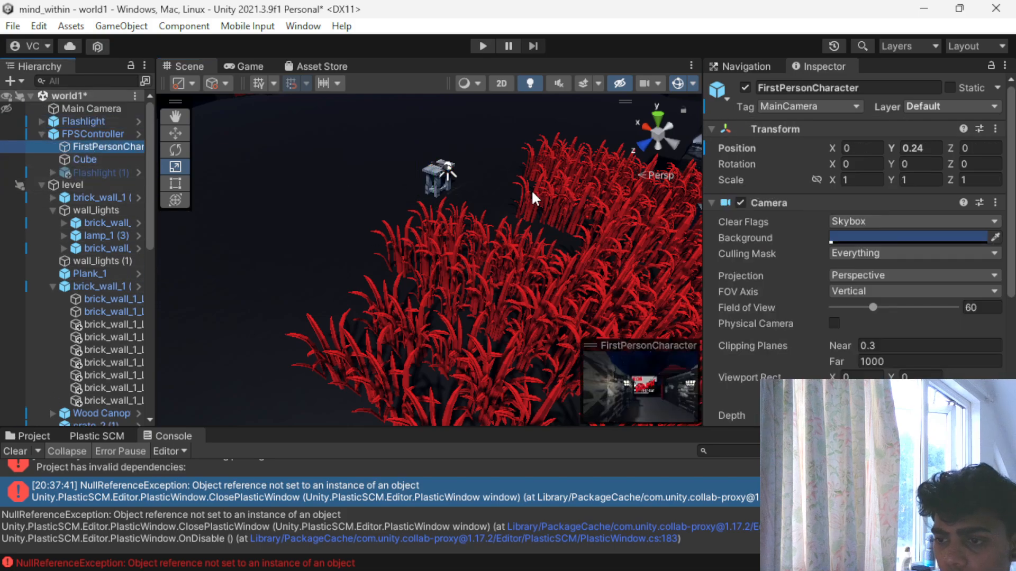
{"action": "scroll", "coordinate": [758, 175], "scroll_direction": "down", "scroll_amount": 3}
{"action": "left_click", "coordinate": [93, 134]}
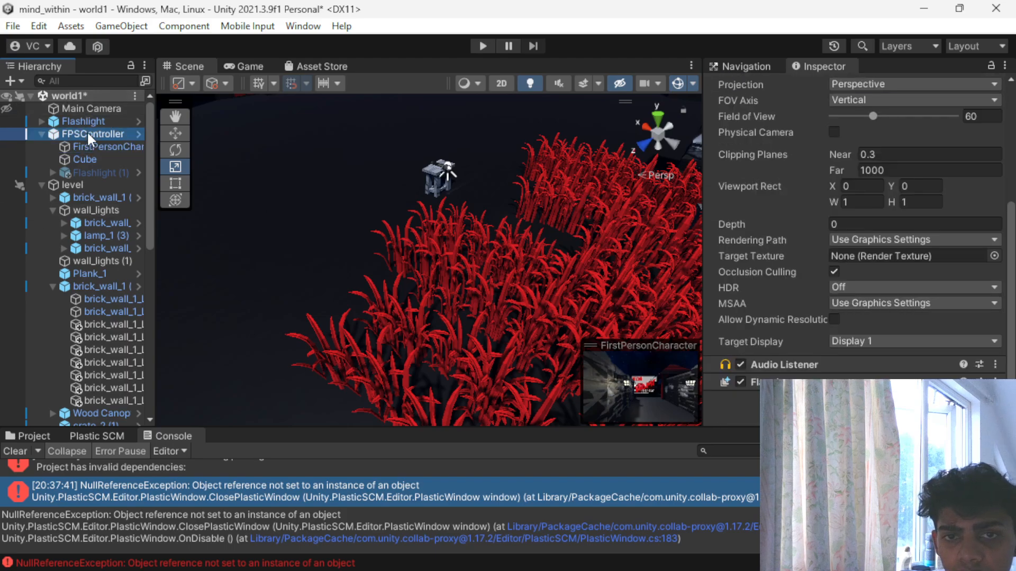
{"action": "scroll", "coordinate": [836, 146], "scroll_direction": "down", "scroll_amount": 5}
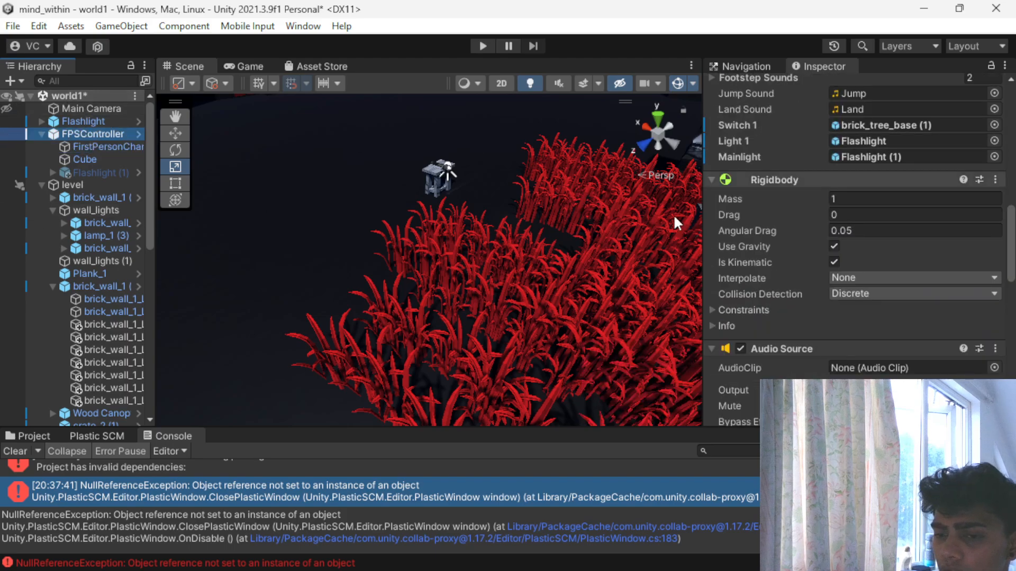
{"action": "double_click", "coordinate": [114, 490]}
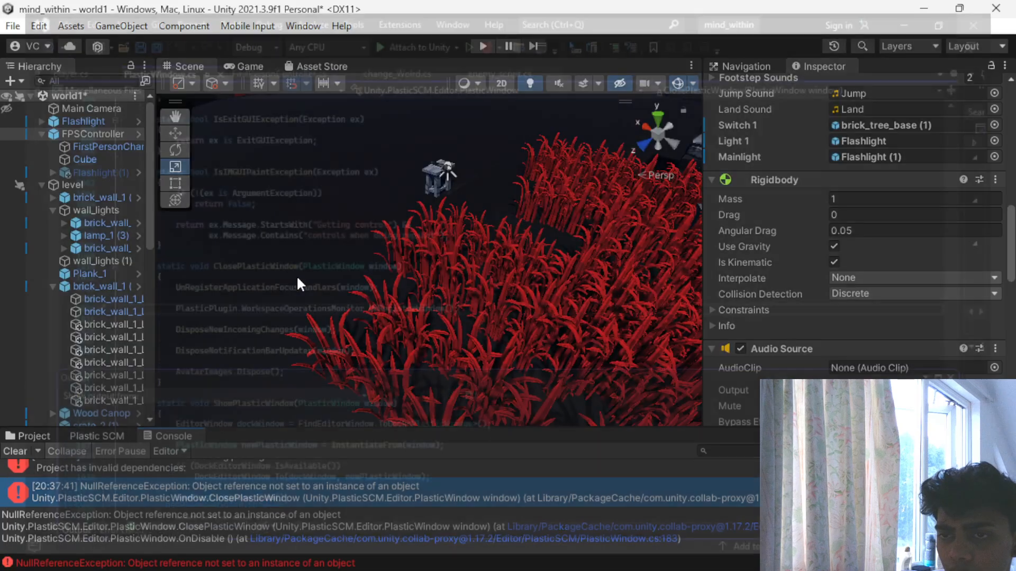
- Widen the Flashlight's trigger Box Collider to enclose the whole chair, with a Y size of about 0.471
{"action": "scroll", "coordinate": [493, 198], "scroll_direction": "up", "scroll_amount": 5}
{"action": "middle_click_drag", "start_coordinate": [494, 198], "coordinate": [434, 322]}
{"action": "left_click", "coordinate": [390, 234]}
{"action": "scroll", "coordinate": [397, 235], "scroll_direction": "up", "scroll_amount": 2}
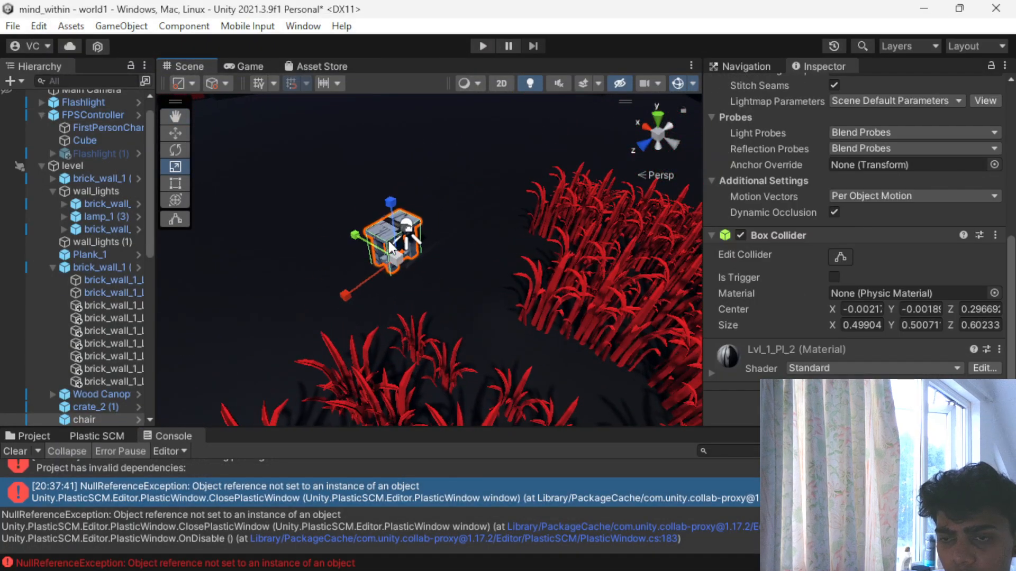
{"action": "scroll", "coordinate": [405, 234], "scroll_direction": "up", "scroll_amount": 3}
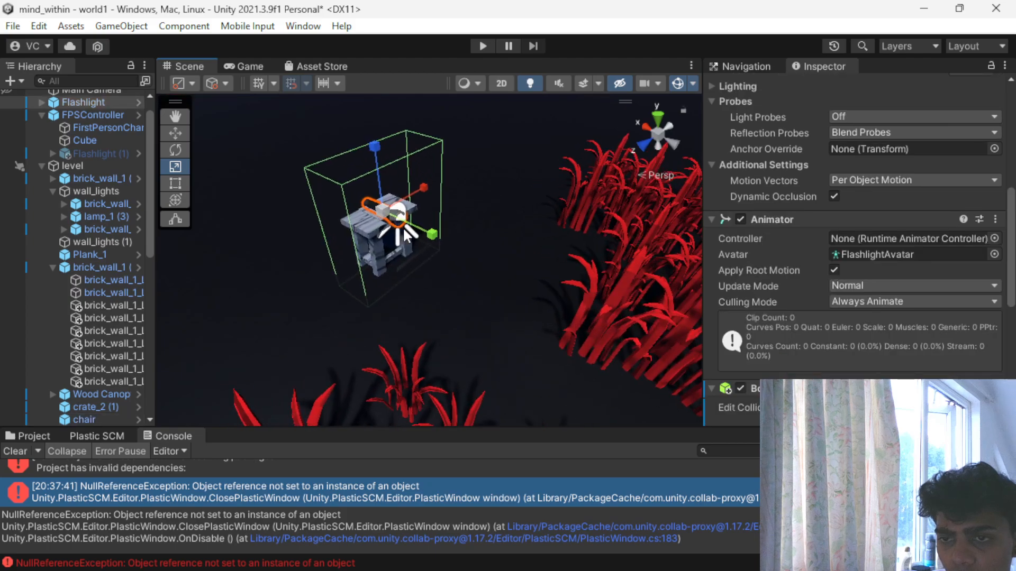
{"action": "scroll", "coordinate": [857, 239], "scroll_direction": "down", "scroll_amount": 5}
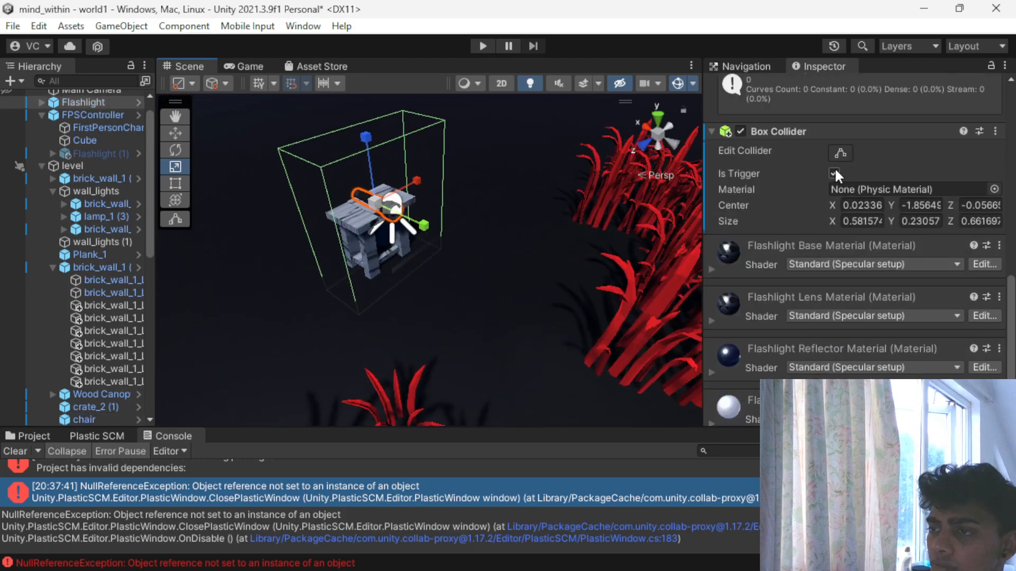
{"action": "left_click", "coordinate": [841, 152]}
{"action": "left_click_drag", "start_coordinate": [401, 229], "coordinate": [439, 246]}
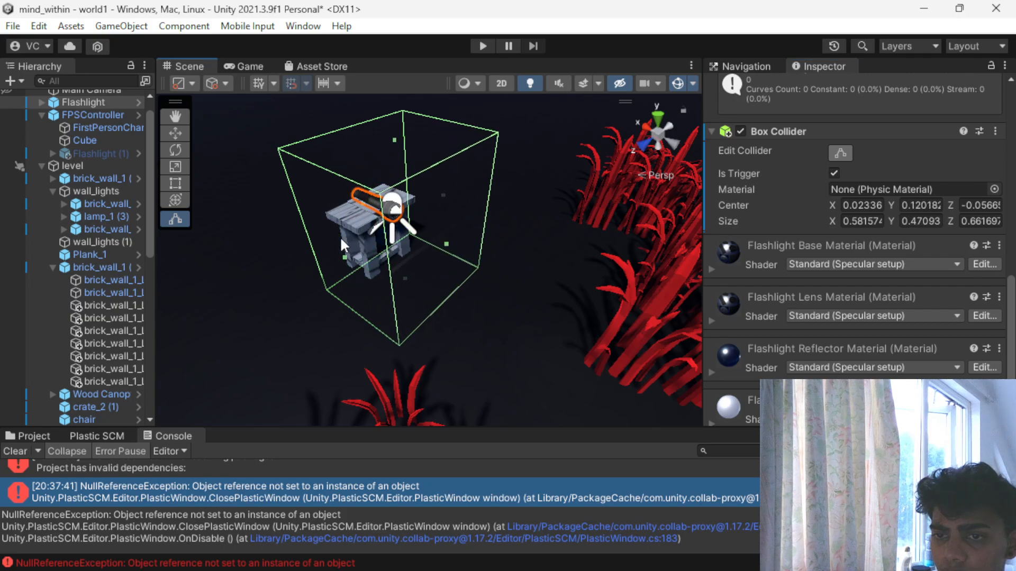
- Play test the scene by walking through the grass to the chair, picking up the flashlight and carrying it onward, and stop the test
{"action": "left_click", "coordinate": [480, 48]}
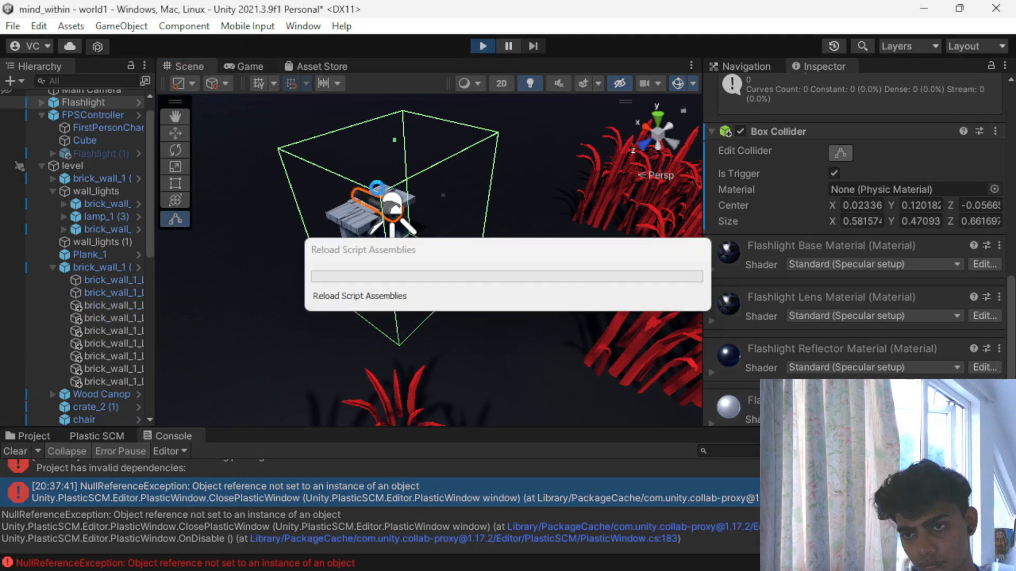
{"action": "left_click", "coordinate": [289, 221]}
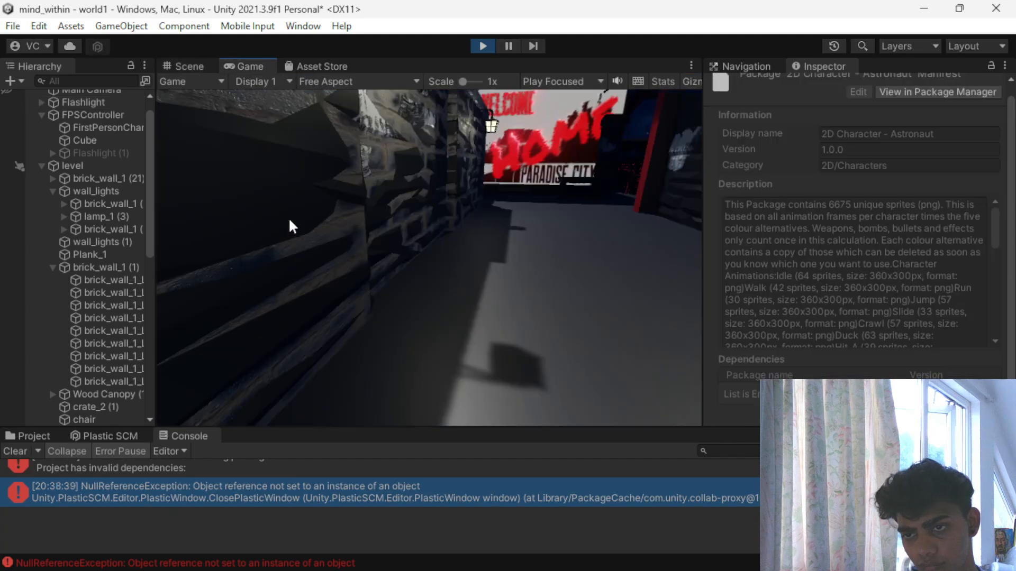
{"action": "key", "text": "w"}
{"action": "key", "text": "w"}
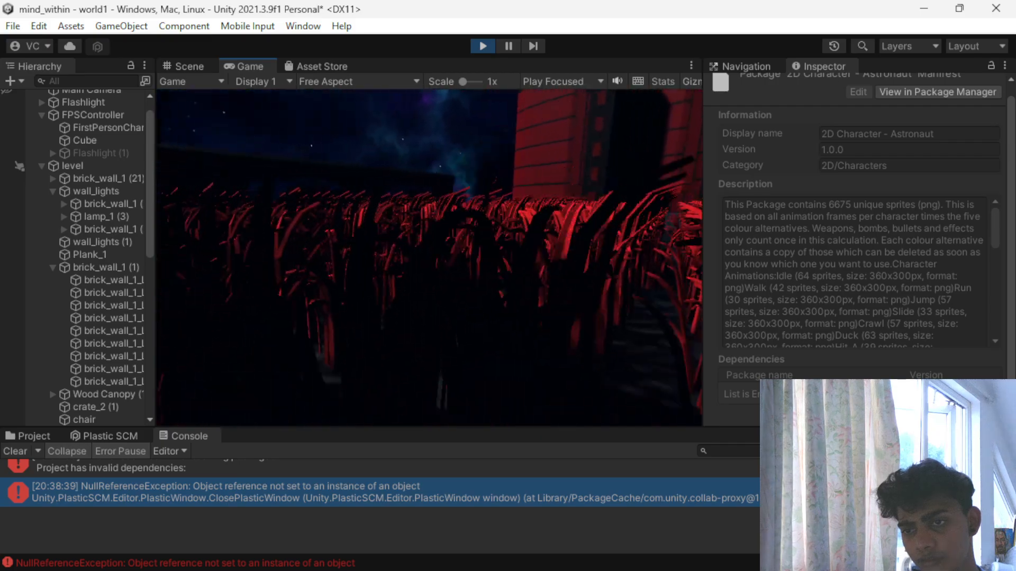
{"action": "key", "text": "w"}
{"action": "key", "text": "w"}
{"action": "key", "text": "e"}
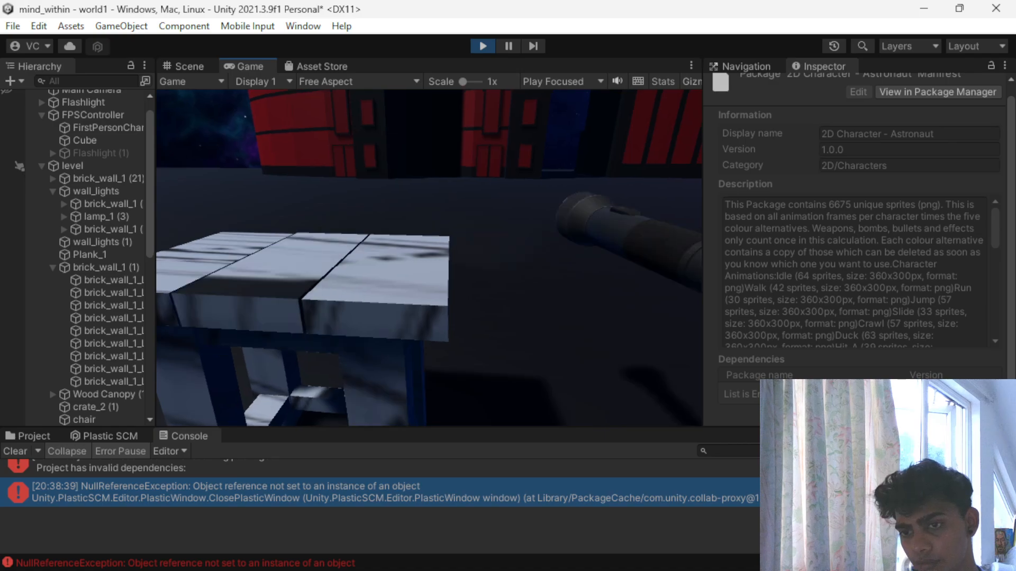
{"action": "key", "text": "w"}
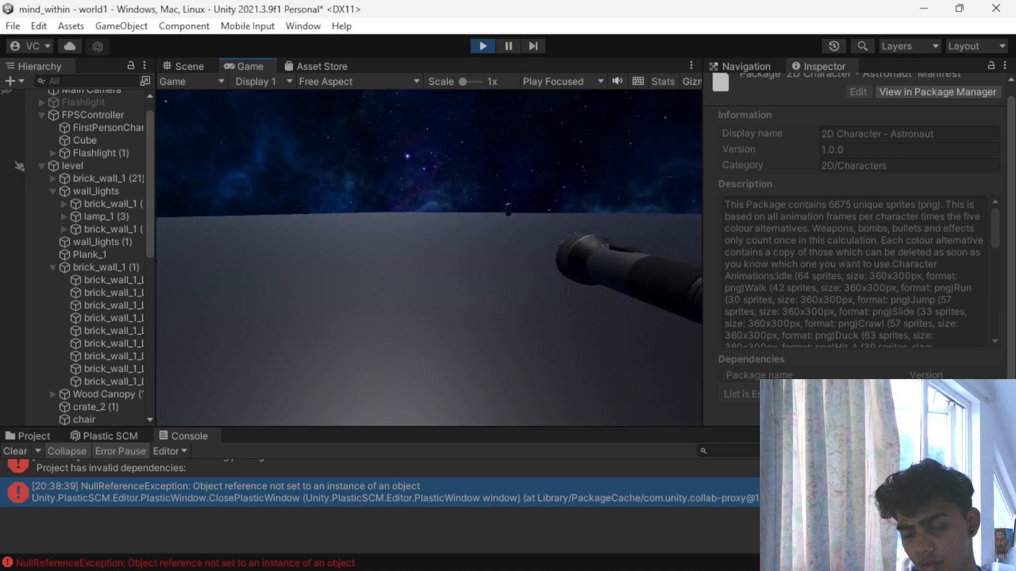
{"action": "key", "text": "Escape"}
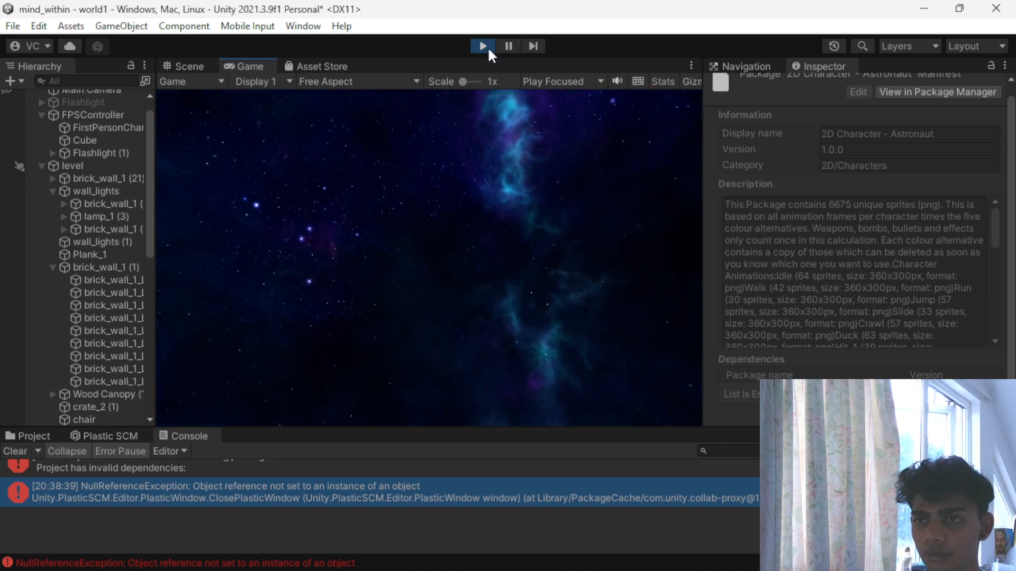
{"action": "left_click", "coordinate": [483, 46]}
- Save the scene and examine the walled grass area, the chair and the surrounding buildings from above
{"action": "scroll", "coordinate": [394, 326], "scroll_direction": "down", "scroll_amount": 5}
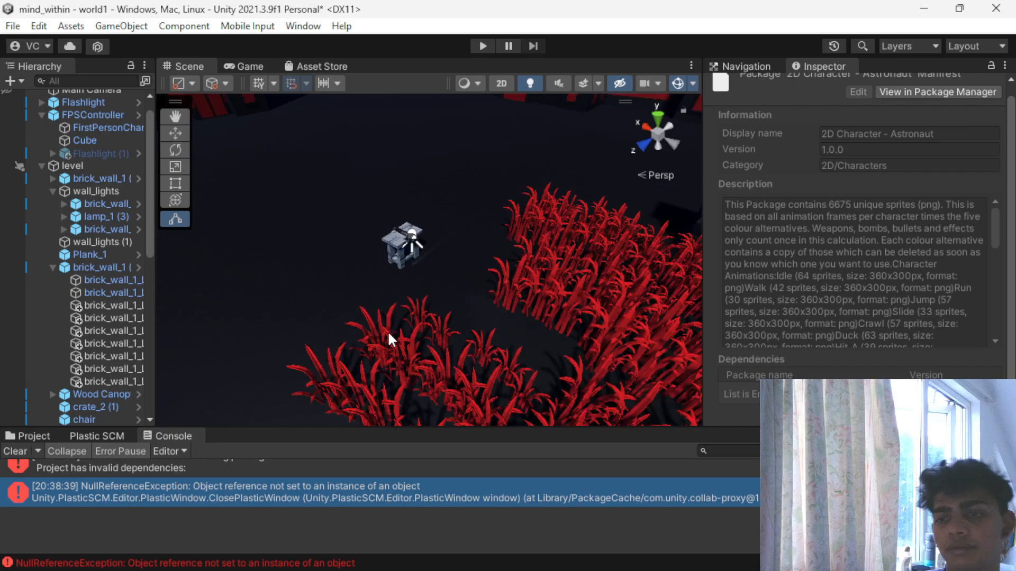
{"action": "scroll", "coordinate": [359, 318], "scroll_direction": "down", "scroll_amount": 5}
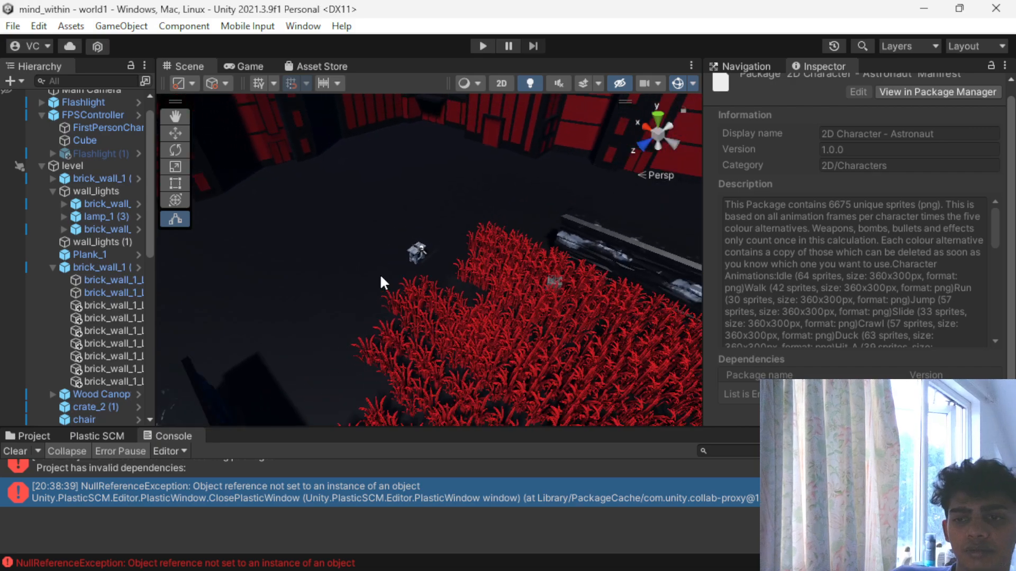
{"action": "scroll", "coordinate": [375, 285], "scroll_direction": "down", "scroll_amount": 5}
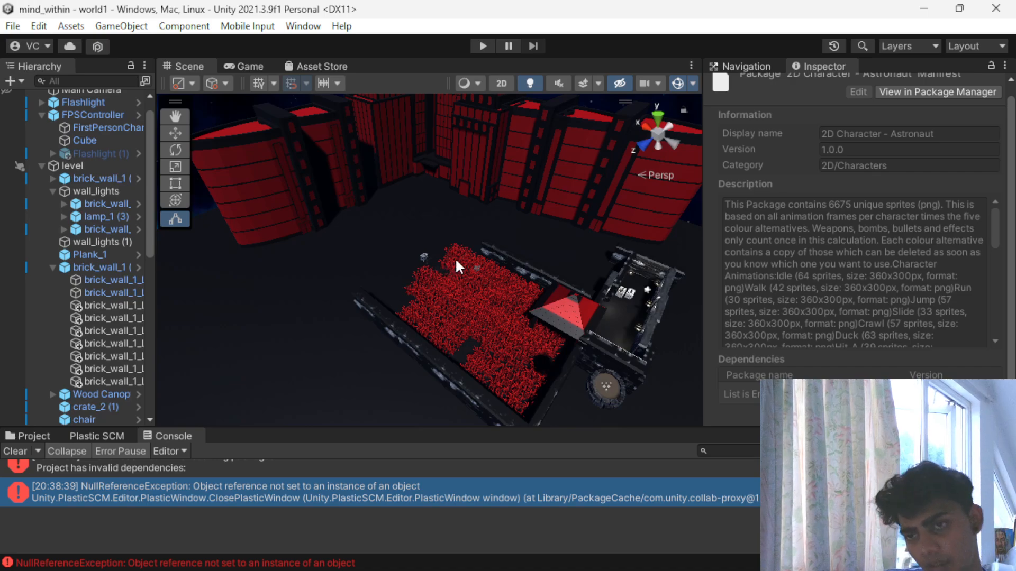
{"action": "scroll", "coordinate": [446, 261], "scroll_direction": "down", "scroll_amount": 5}
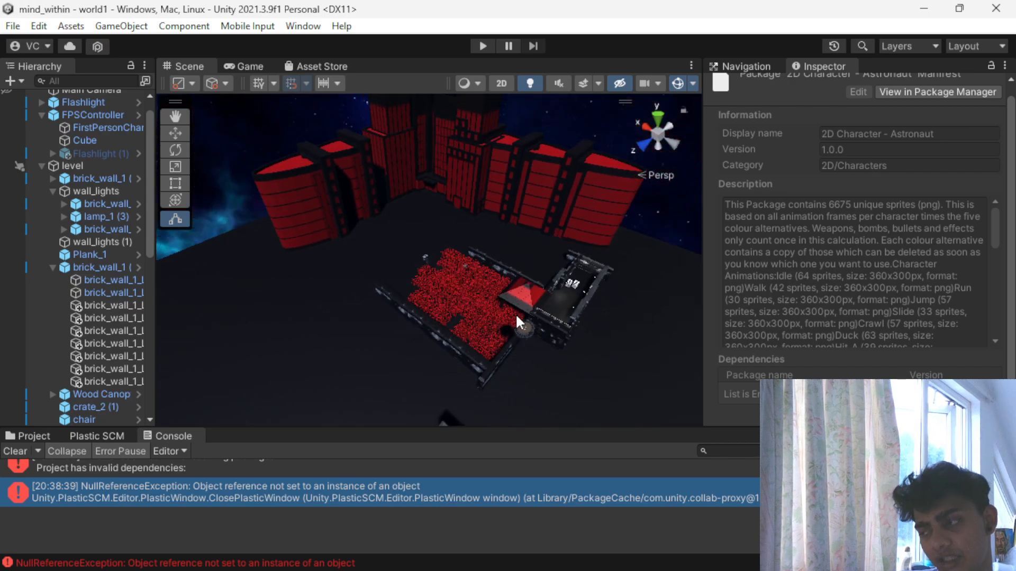
{"action": "scroll", "coordinate": [419, 255], "scroll_direction": "up", "scroll_amount": 5}
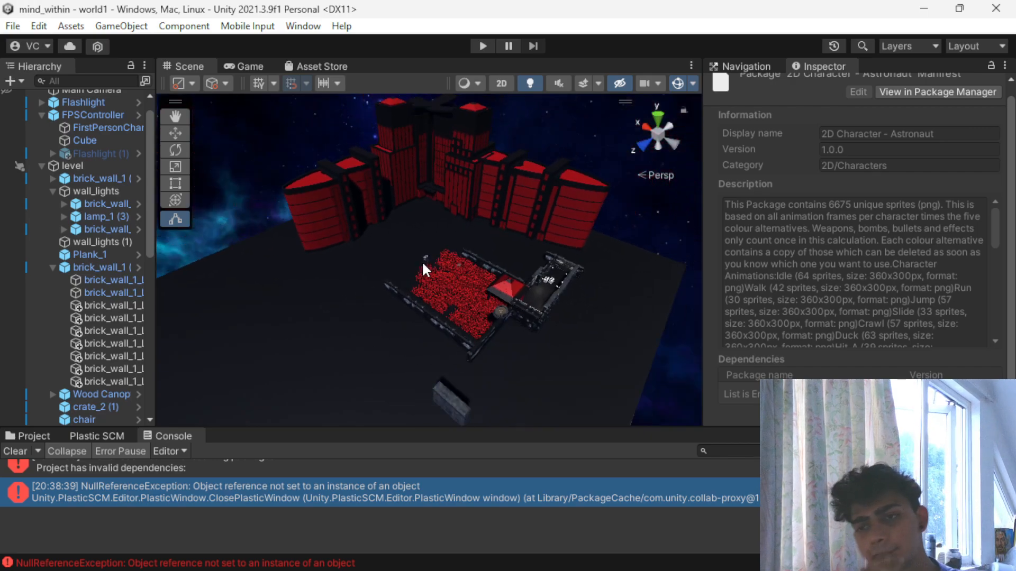
{"action": "scroll", "coordinate": [437, 290], "scroll_direction": "down", "scroll_amount": 5}
{"action": "left_click_drag", "start_coordinate": [440, 325], "coordinate": [496, 332], "text": "alt"}
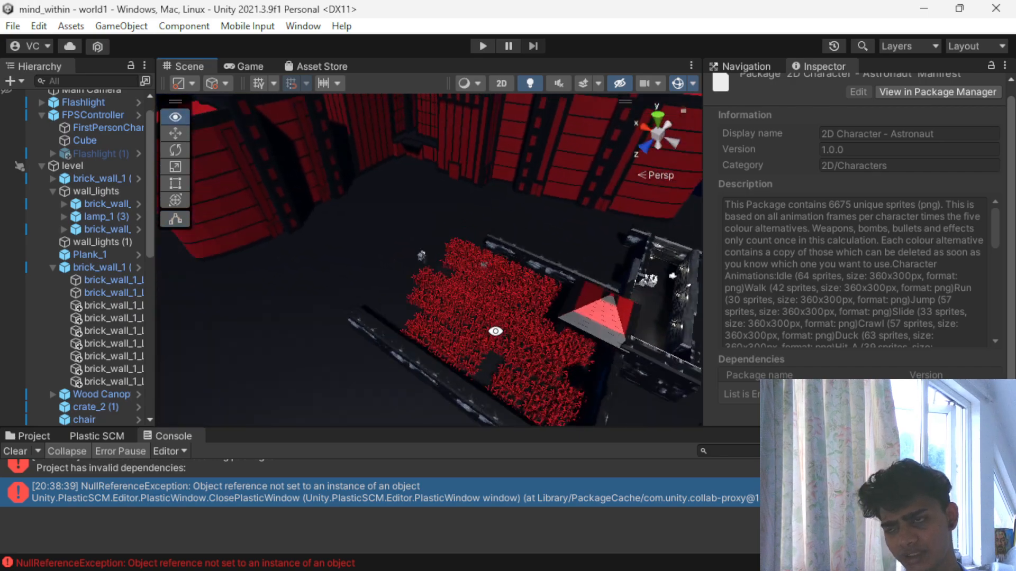
{"action": "scroll", "coordinate": [492, 365], "scroll_direction": "down", "scroll_amount": 2}
{"action": "scroll", "coordinate": [490, 385], "scroll_direction": "up", "scroll_amount": 2}
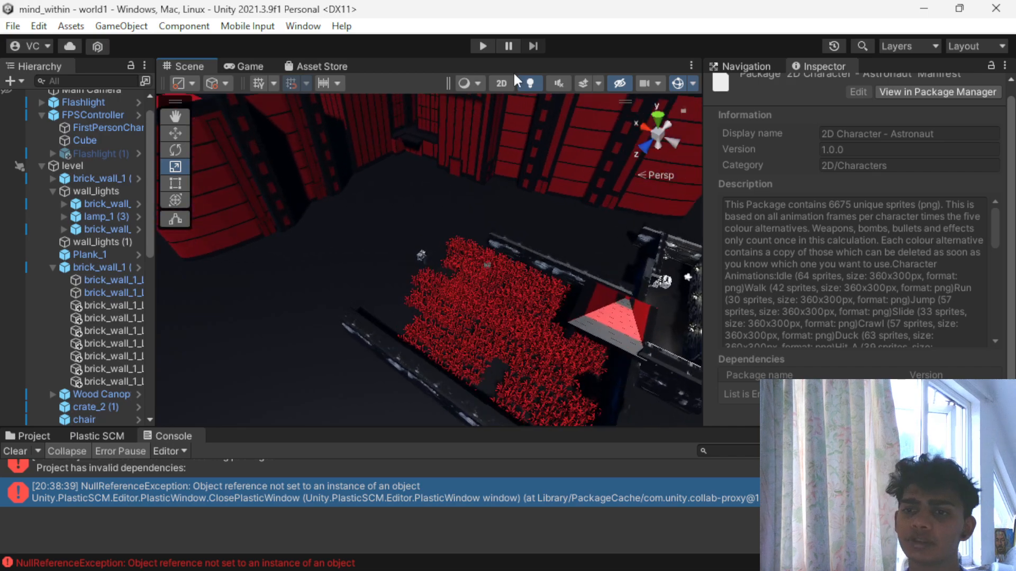